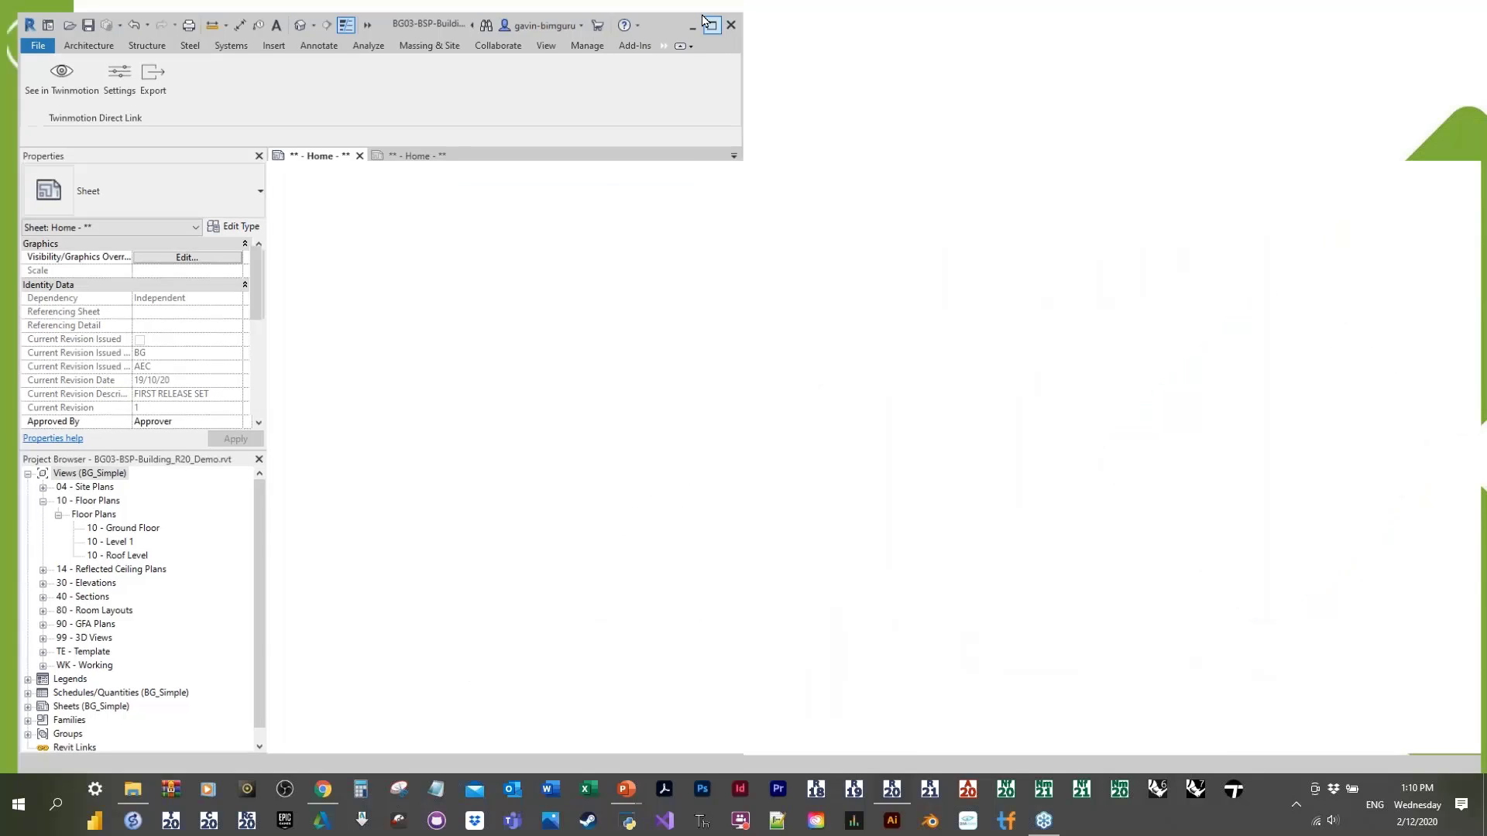
Step: Maximize the Revit window, open the BG01 internal model's default 3D view and close that model's Home sheet
{"action": "left_click", "coordinate": [711, 25]}
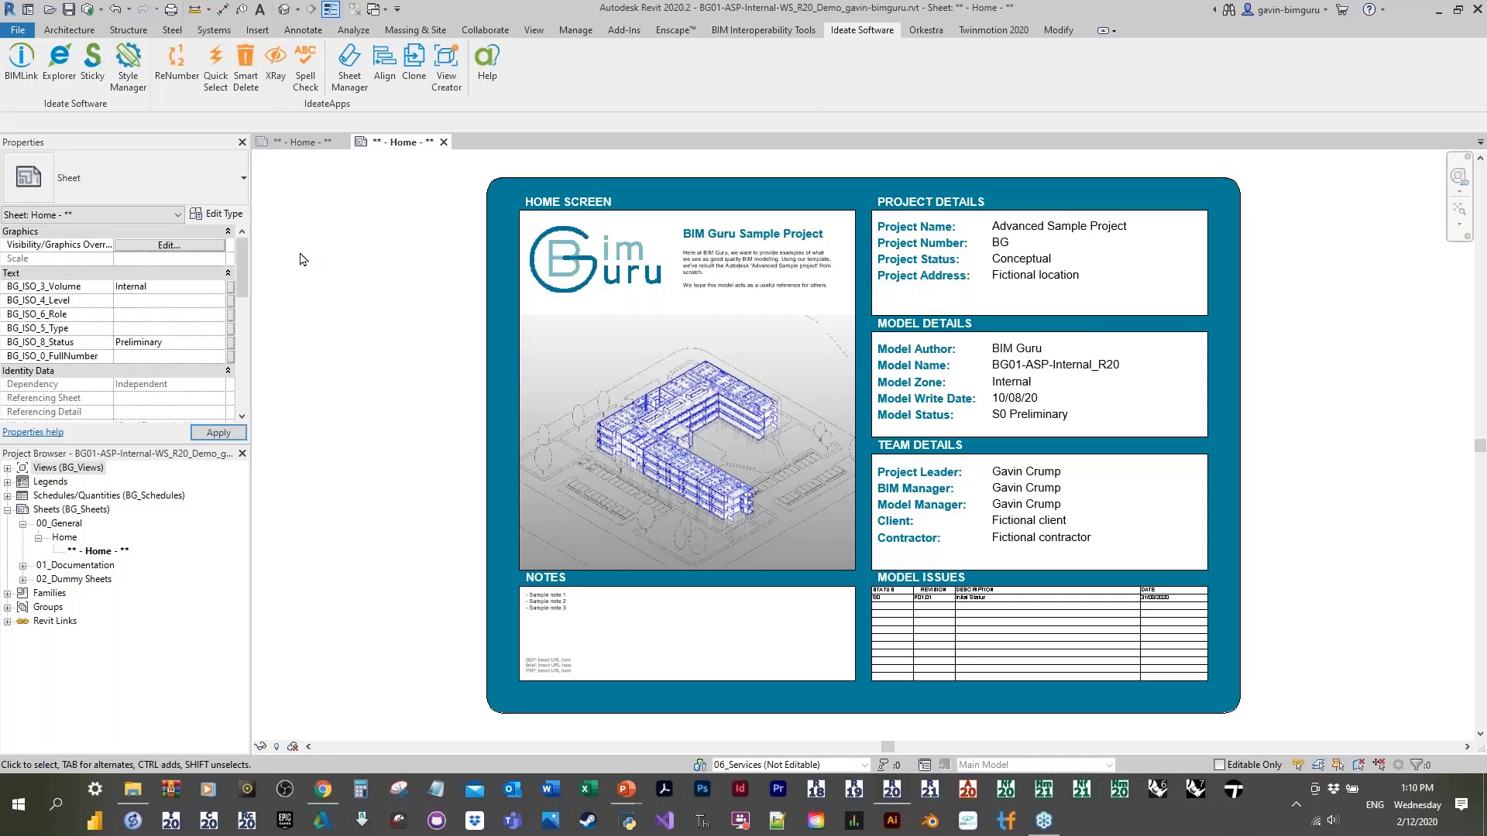
{"action": "double_click", "coordinate": [744, 340]}
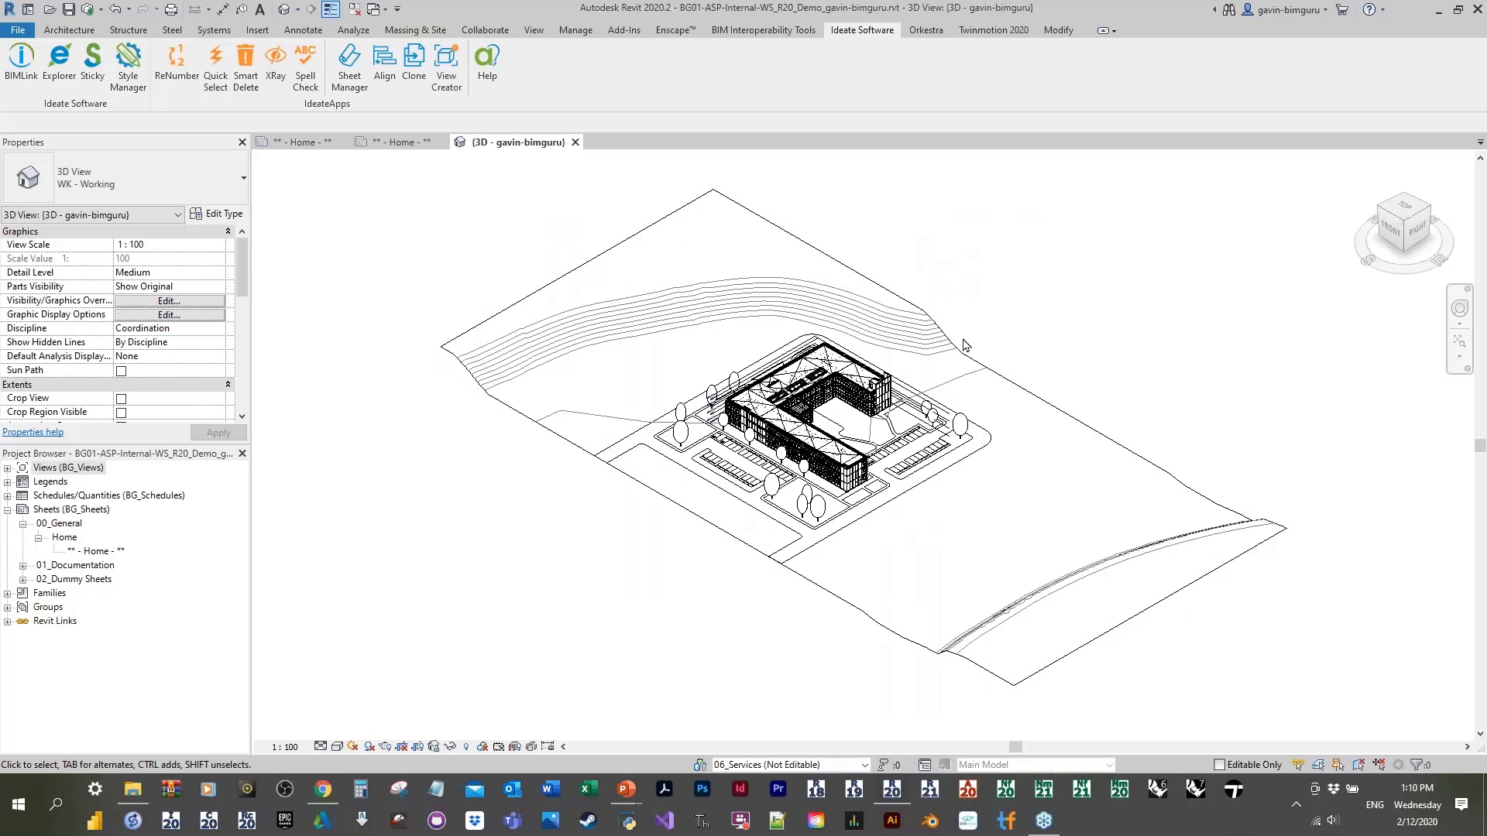
{"action": "left_click", "coordinate": [441, 142]}
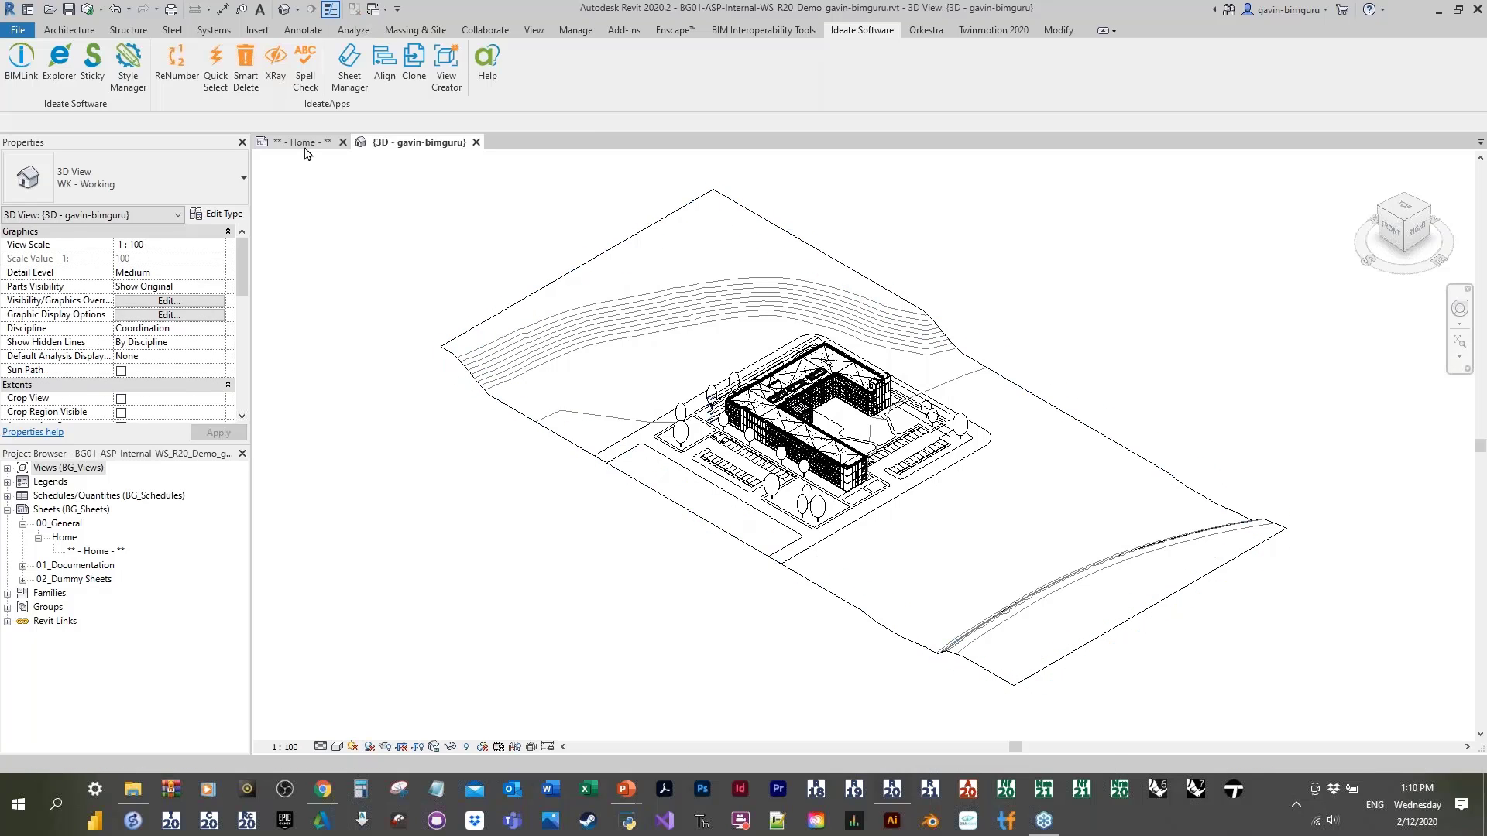
Step: Open the BG03 building model's default 3D view, inspect the house's metal roof and close the inactive views
{"action": "left_click", "coordinate": [305, 147]}
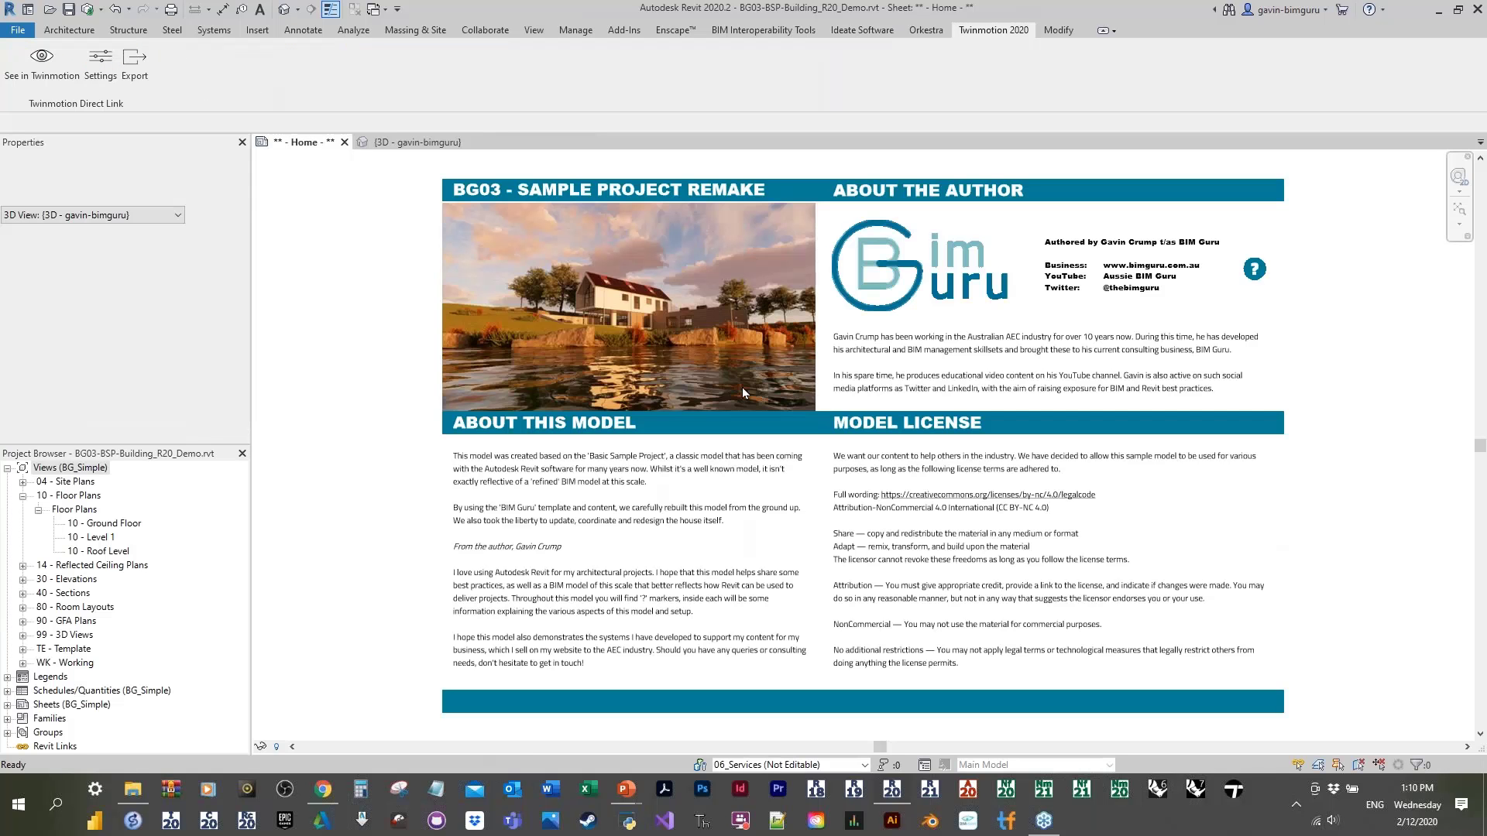
{"action": "left_click", "coordinate": [284, 9]}
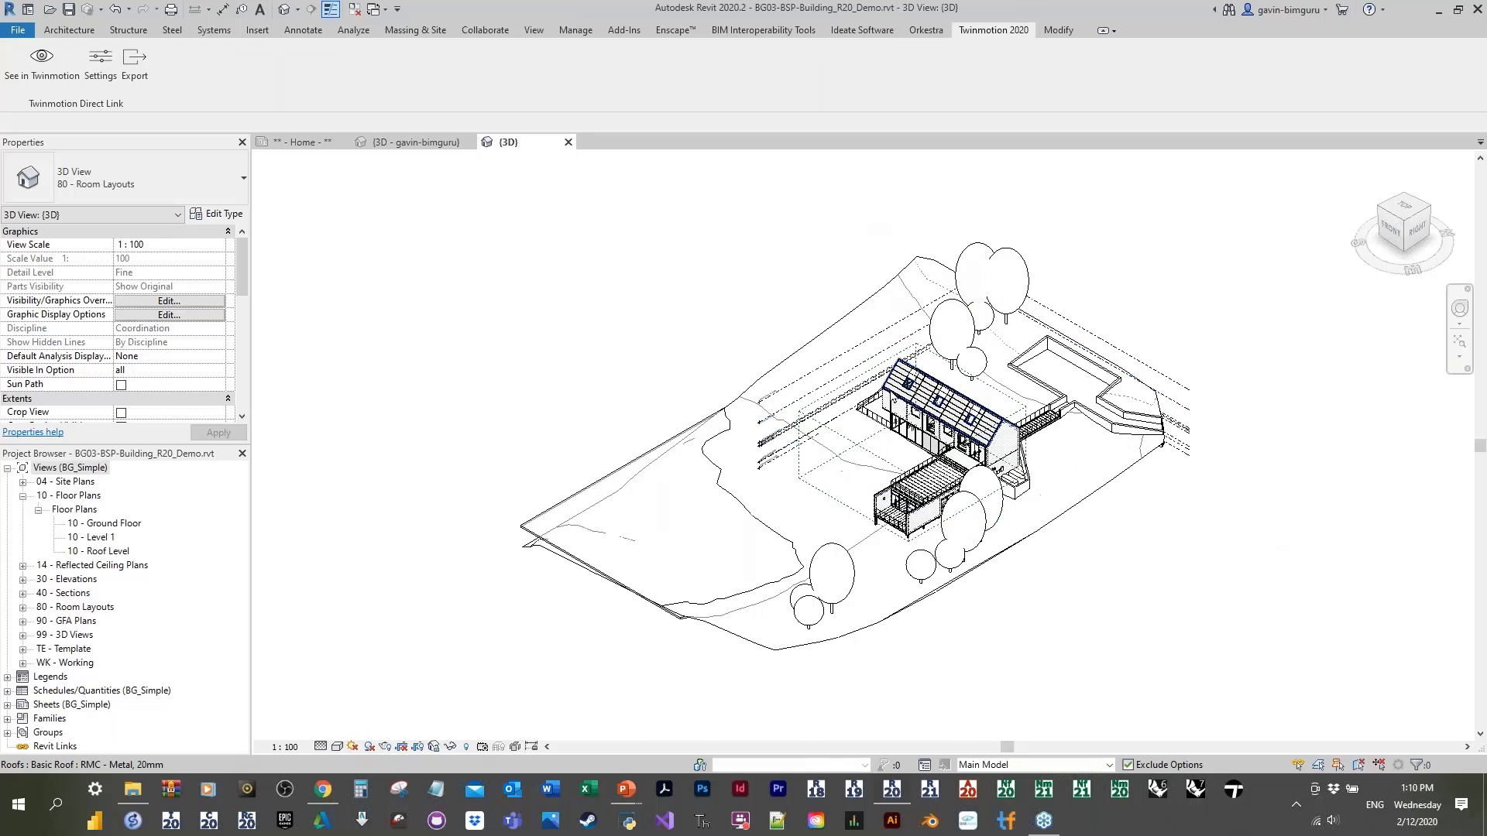
{"action": "scroll", "coordinate": [937, 399], "scroll_direction": "up", "scroll_amount": 3}
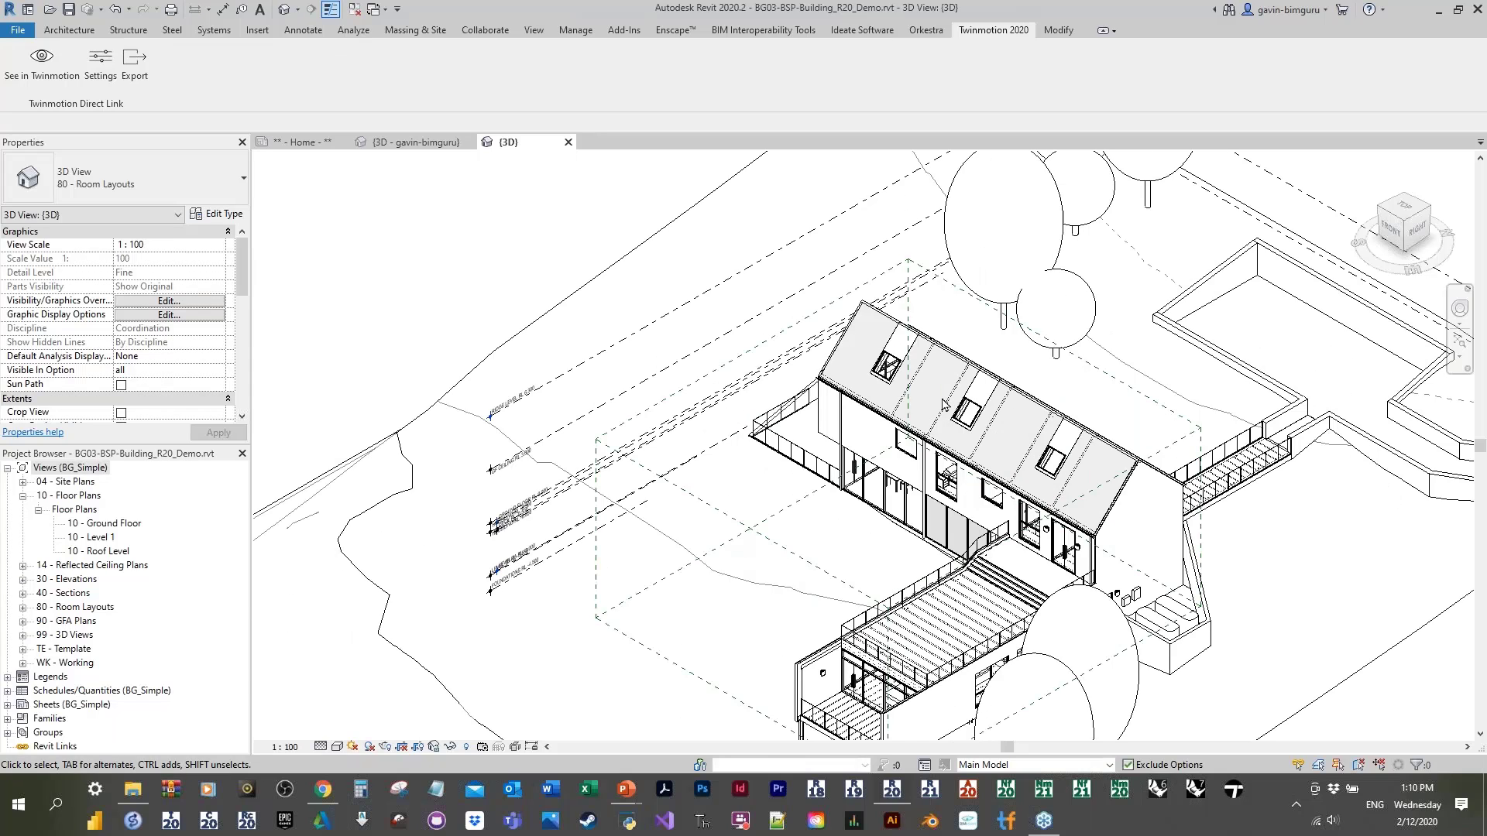
{"action": "scroll", "coordinate": [944, 404], "scroll_direction": "up", "scroll_amount": 2}
{"action": "scroll", "coordinate": [943, 404], "scroll_direction": "up", "scroll_amount": 2}
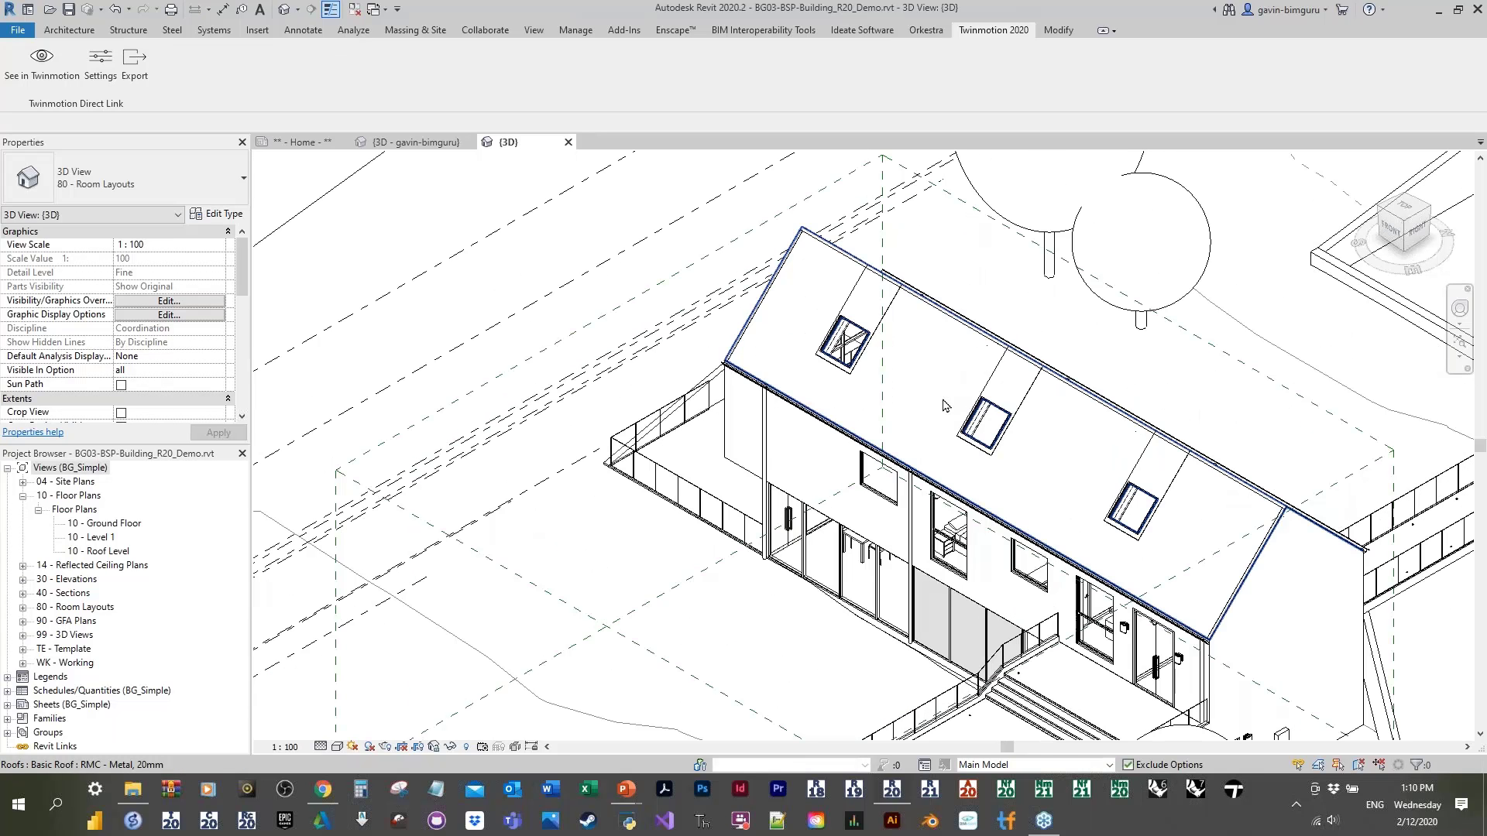
{"action": "left_click", "coordinate": [943, 404]}
{"action": "scroll", "coordinate": [944, 404], "scroll_direction": "up", "scroll_amount": 1}
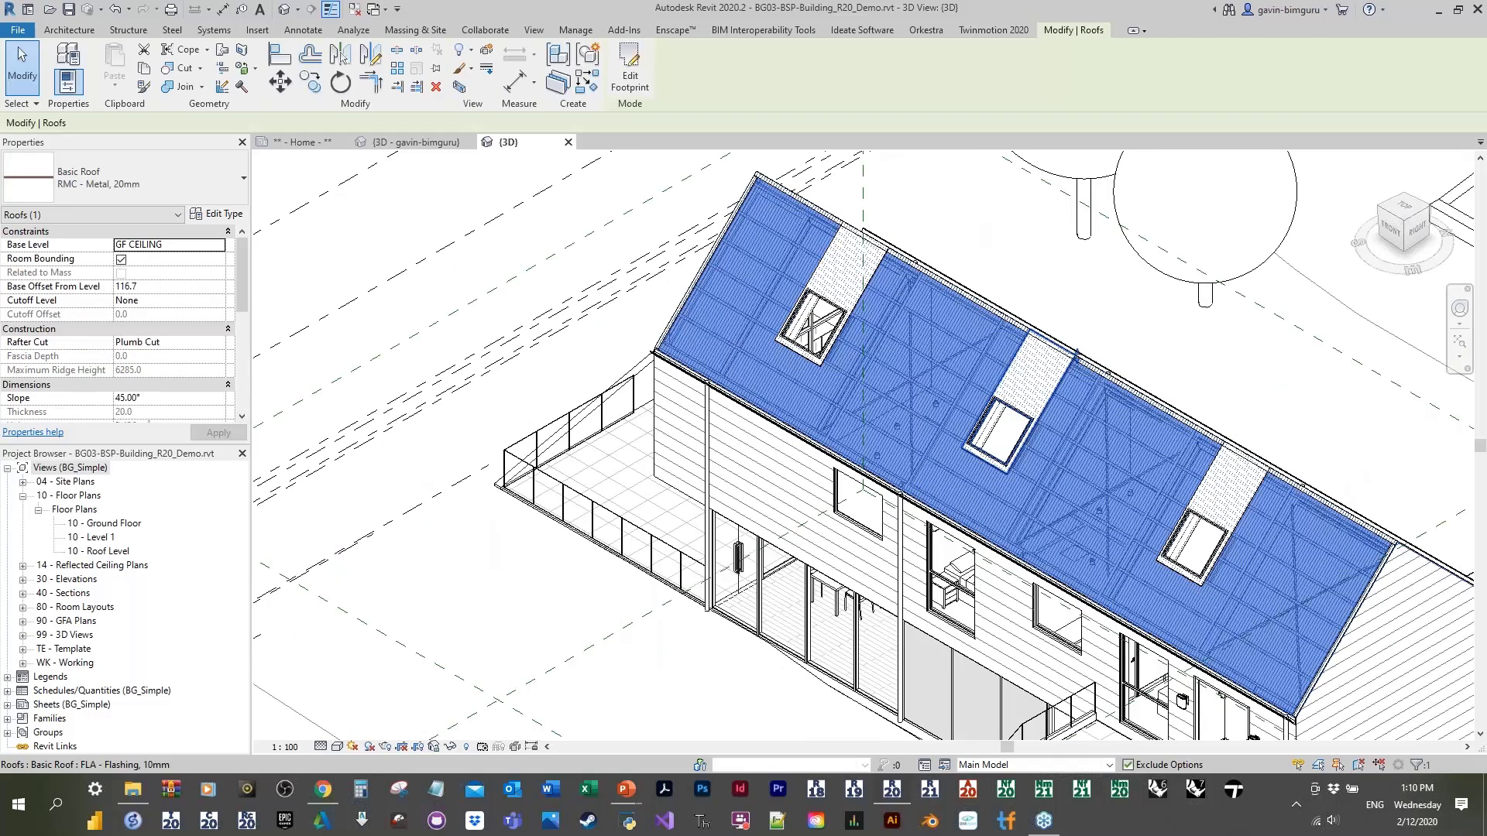
{"action": "left_click", "coordinate": [354, 9]}
Step: Return to the BG01 model's 3D view and expand the Casework families in the project's family list
{"action": "left_click", "coordinate": [318, 141]}
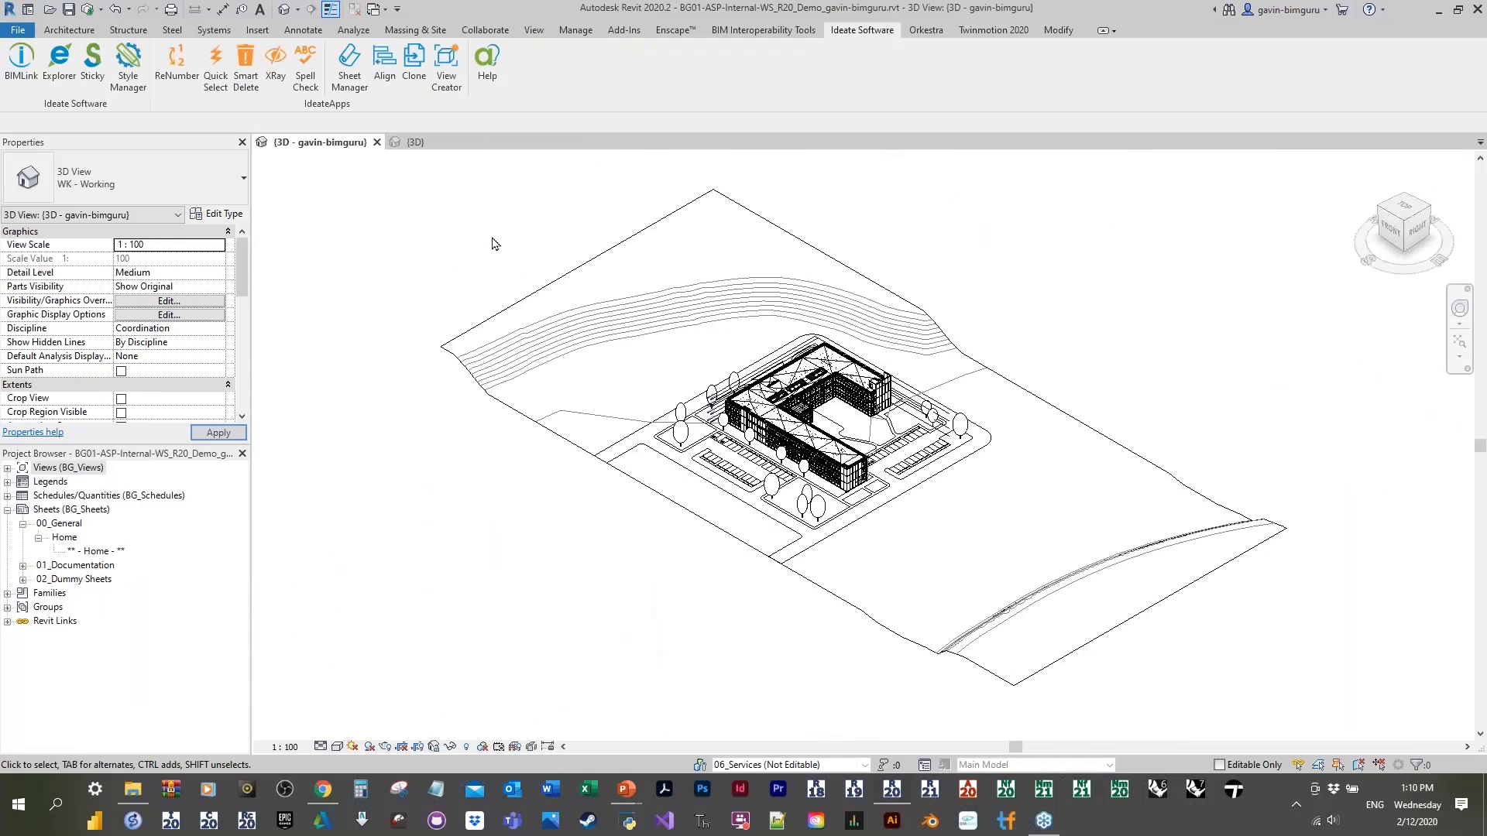
{"action": "scroll", "coordinate": [790, 385], "scroll_direction": "up", "scroll_amount": 3}
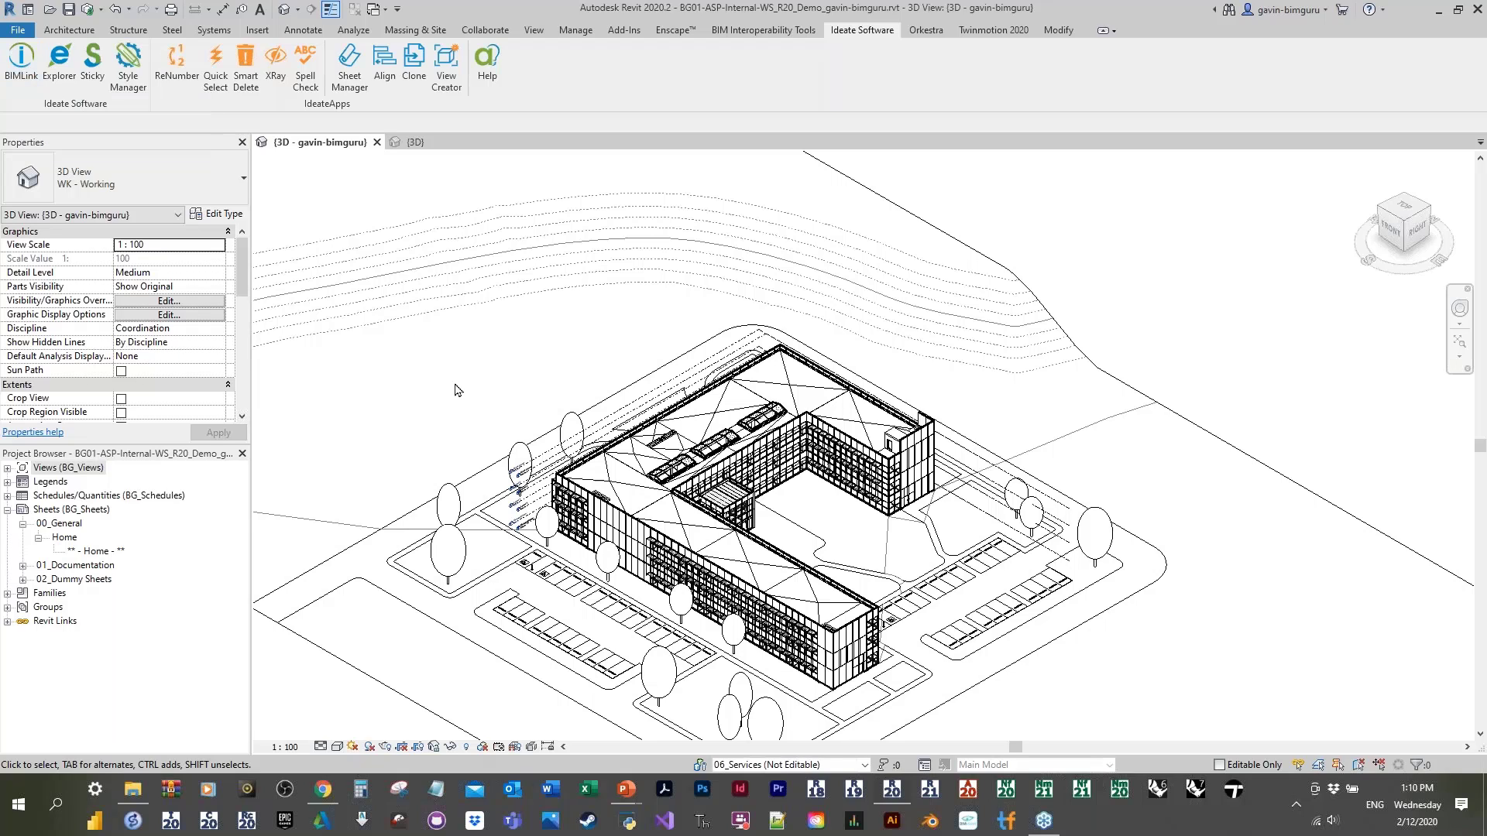
{"action": "middle_click_drag", "start_coordinate": [471, 327], "coordinate": [469, 264]}
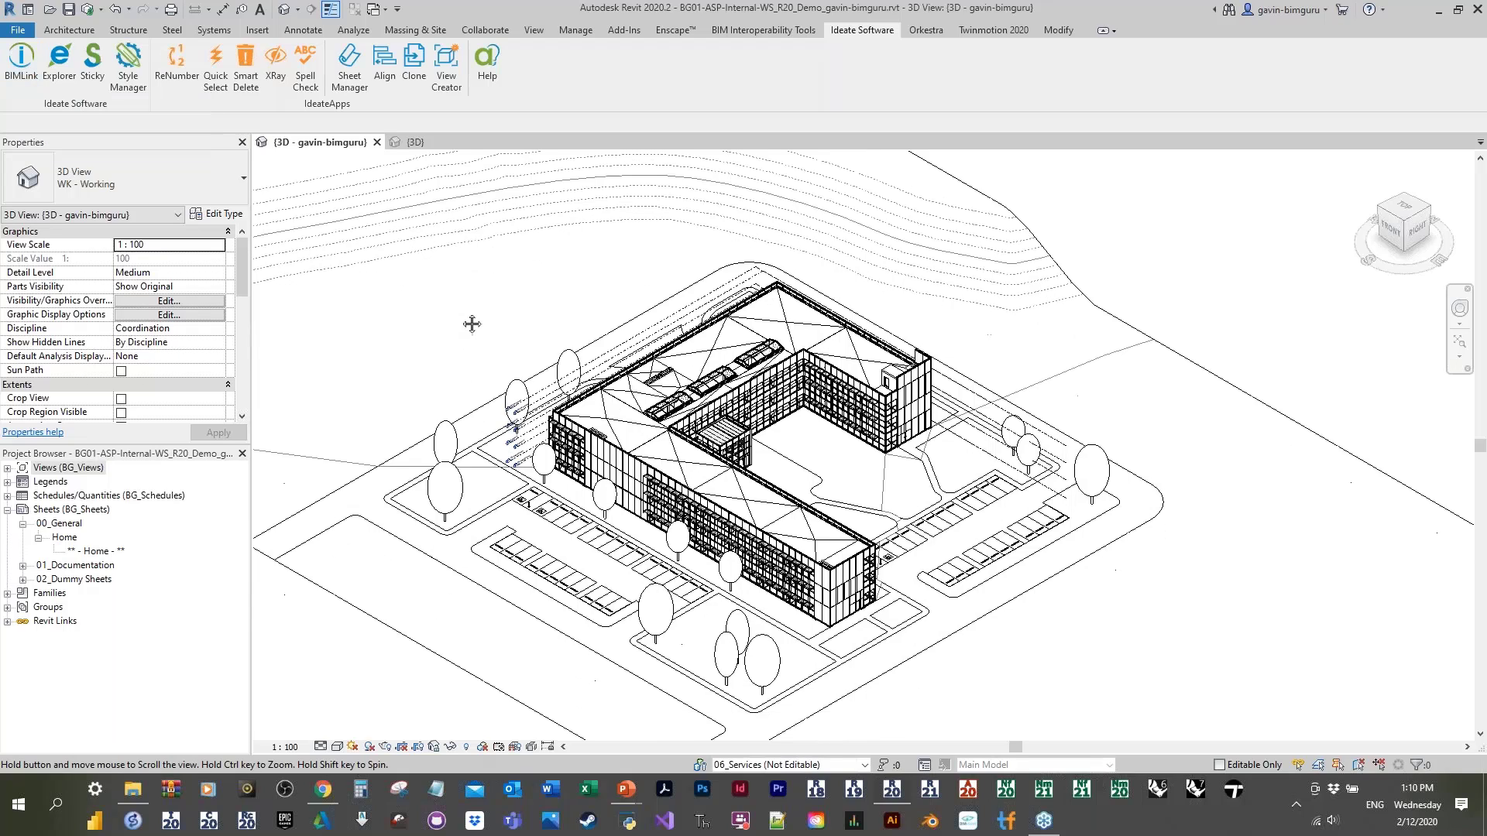
{"action": "left_click", "coordinate": [67, 468]}
{"action": "left_click", "coordinate": [61, 597]}
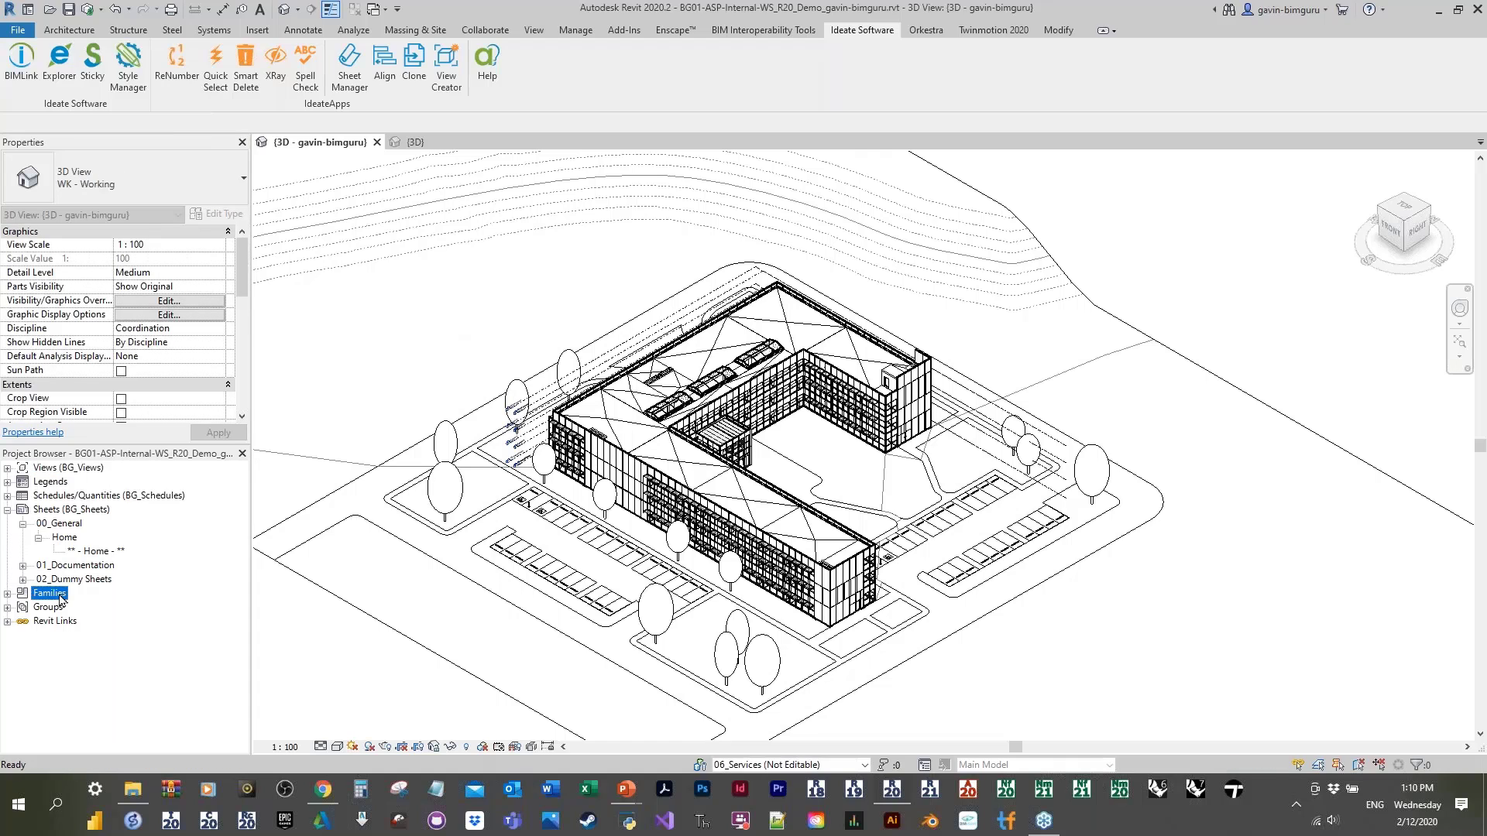
{"action": "double_click", "coordinate": [61, 596]}
{"action": "double_click", "coordinate": [58, 511]}
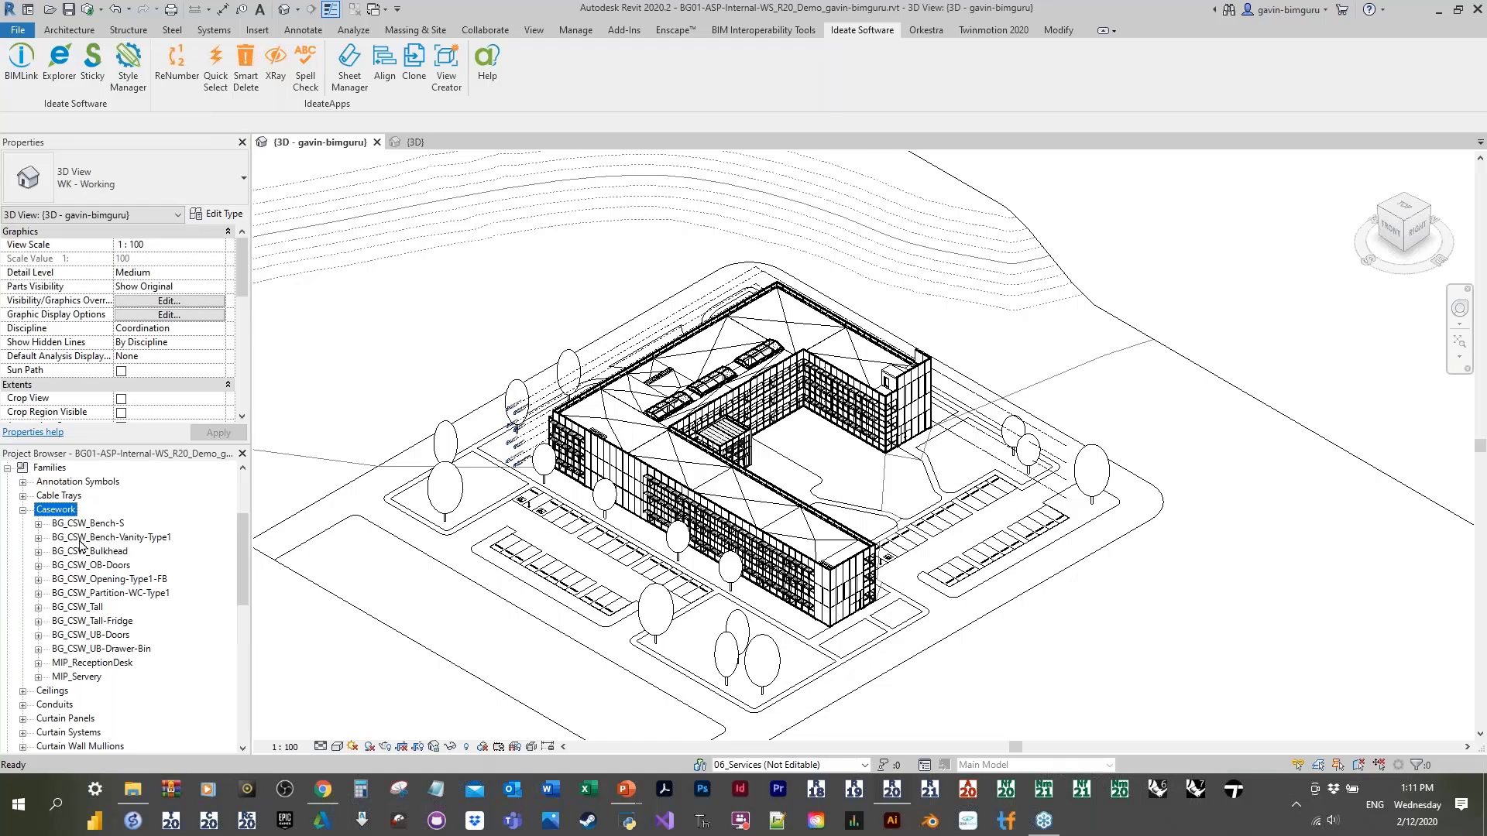
{"action": "scroll", "coordinate": [68, 599], "scroll_direction": "down", "scroll_amount": 1}
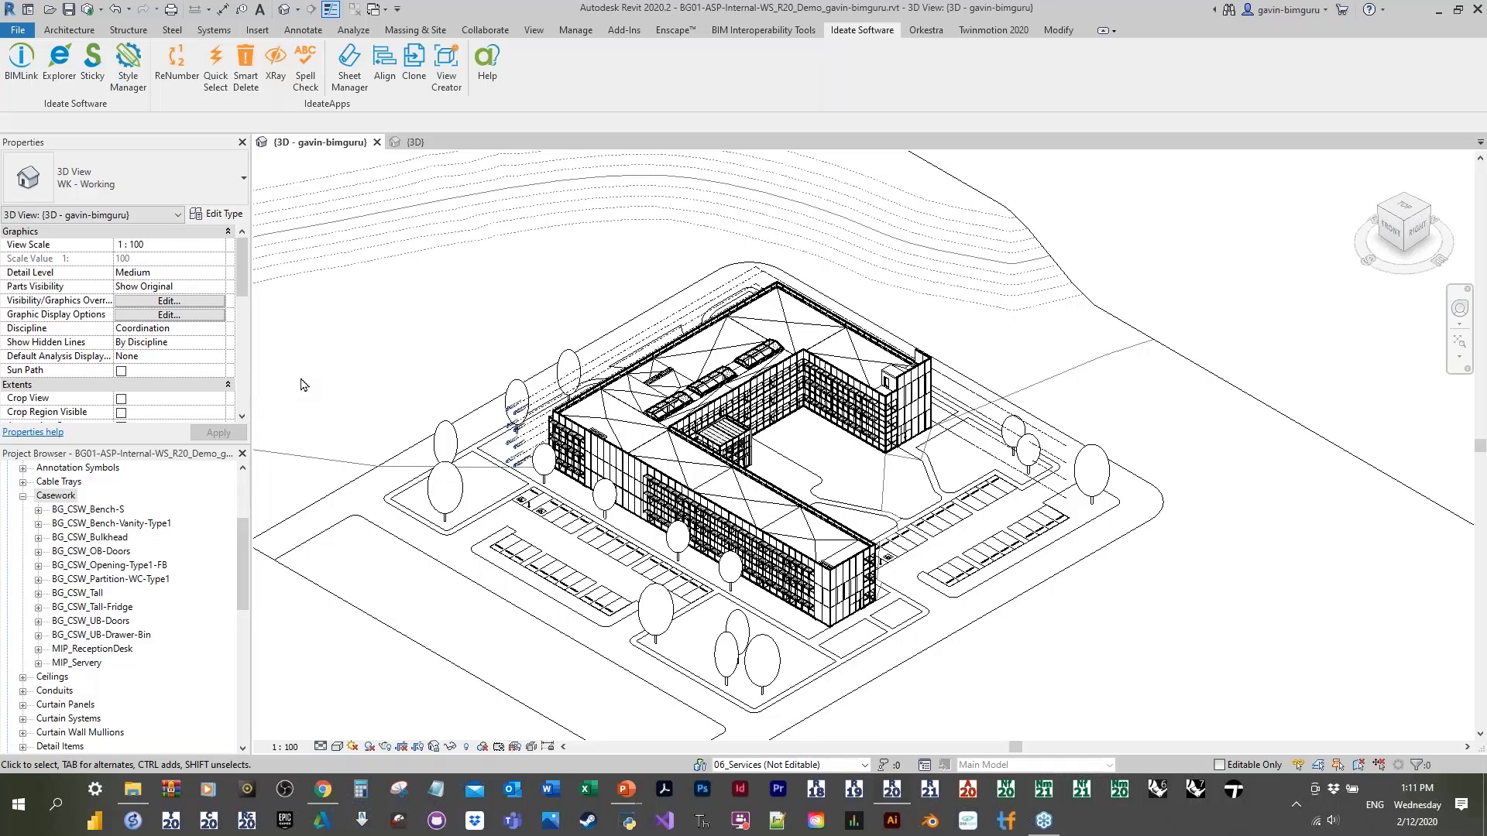
Step: Start a new link in Ideate BIMLink and browse the COBie and Architectural sample link folders
{"action": "left_click", "coordinate": [23, 66]}
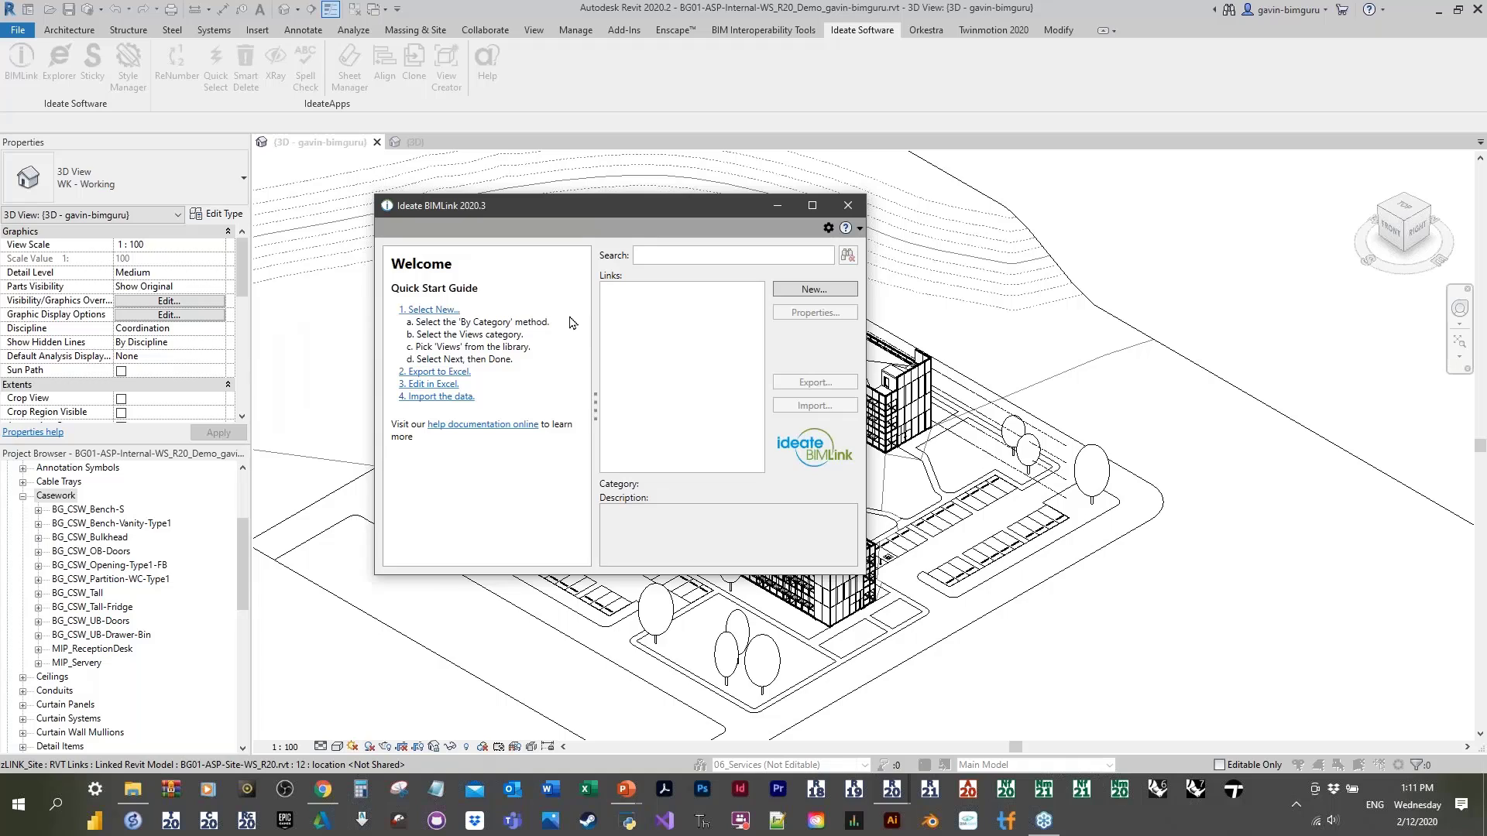
{"action": "left_click", "coordinate": [816, 291]}
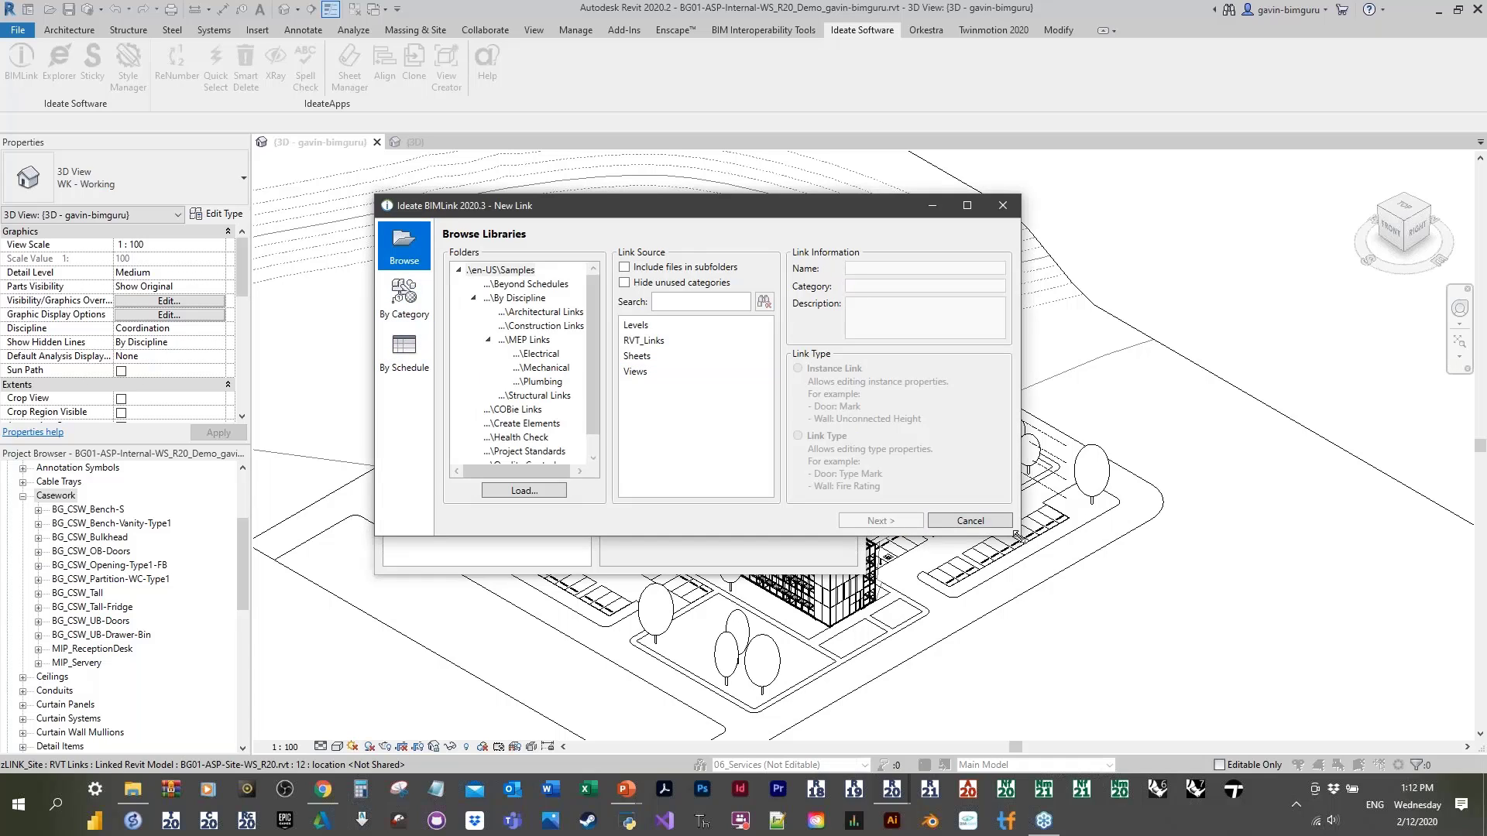
{"action": "left_click_drag", "start_coordinate": [1027, 540], "coordinate": [1171, 590]}
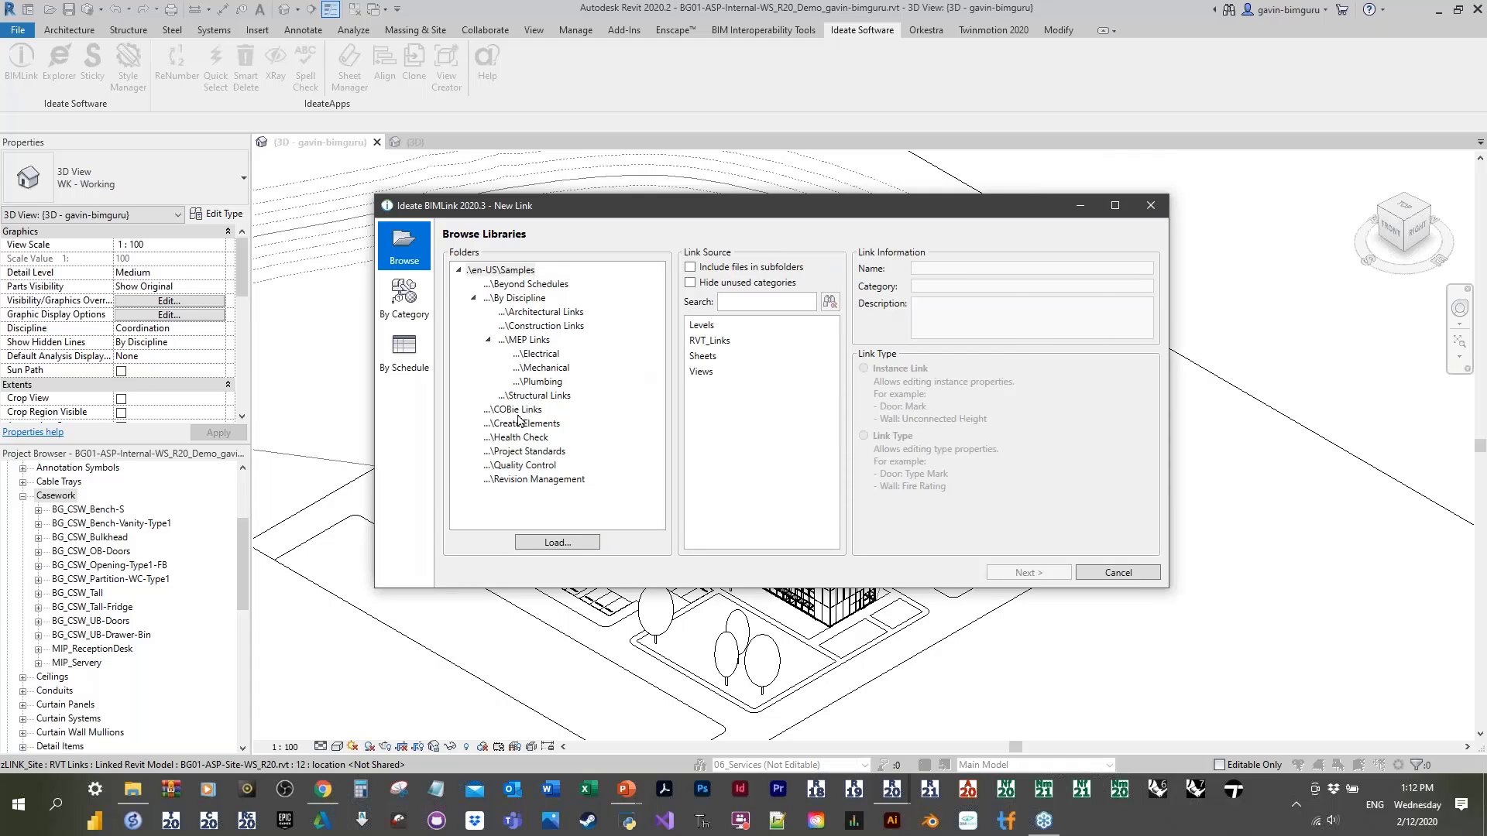
{"action": "left_click", "coordinate": [516, 409]}
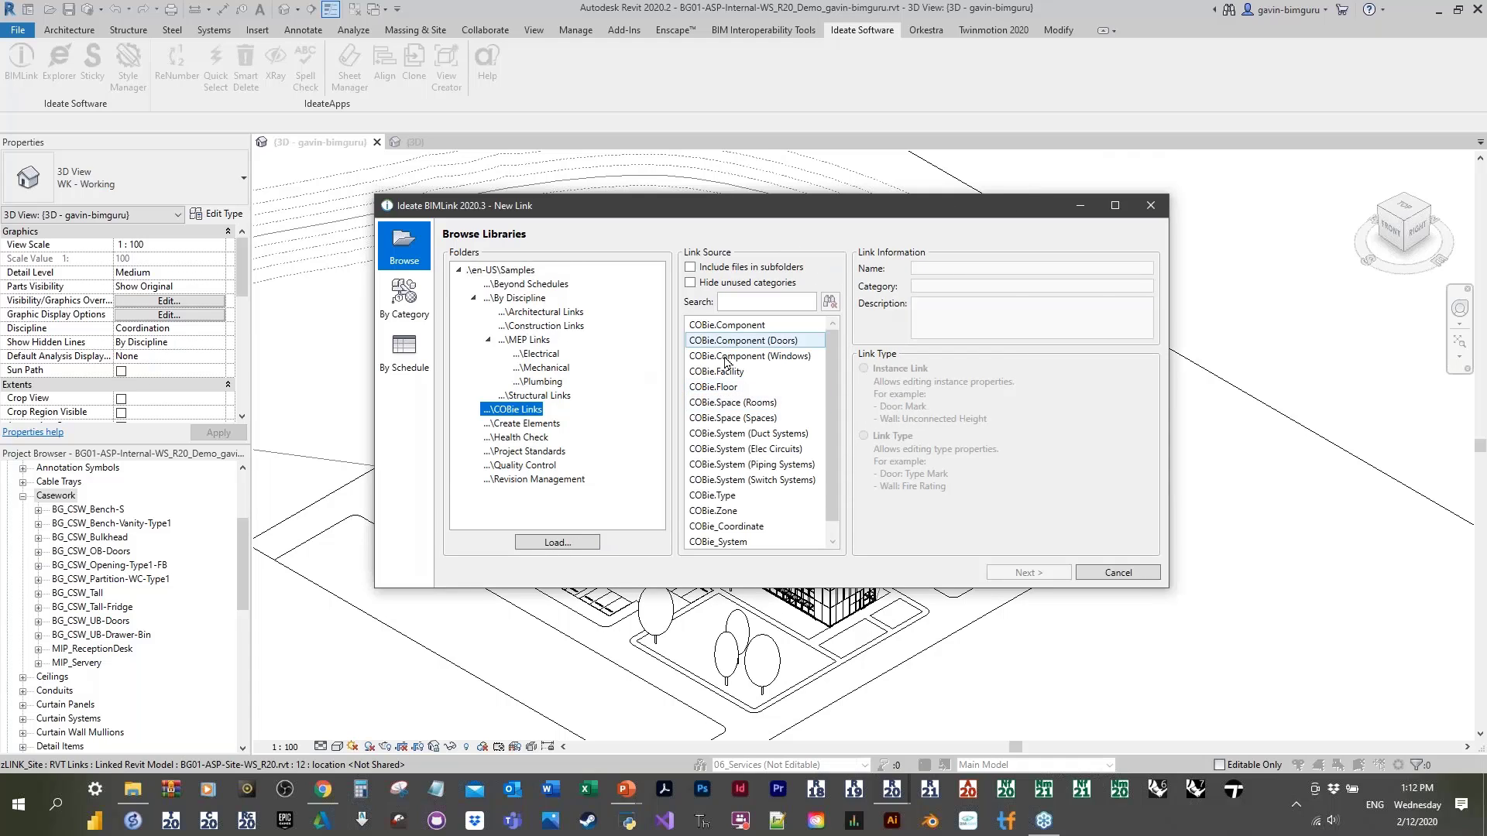
{"action": "left_click", "coordinate": [540, 311]}
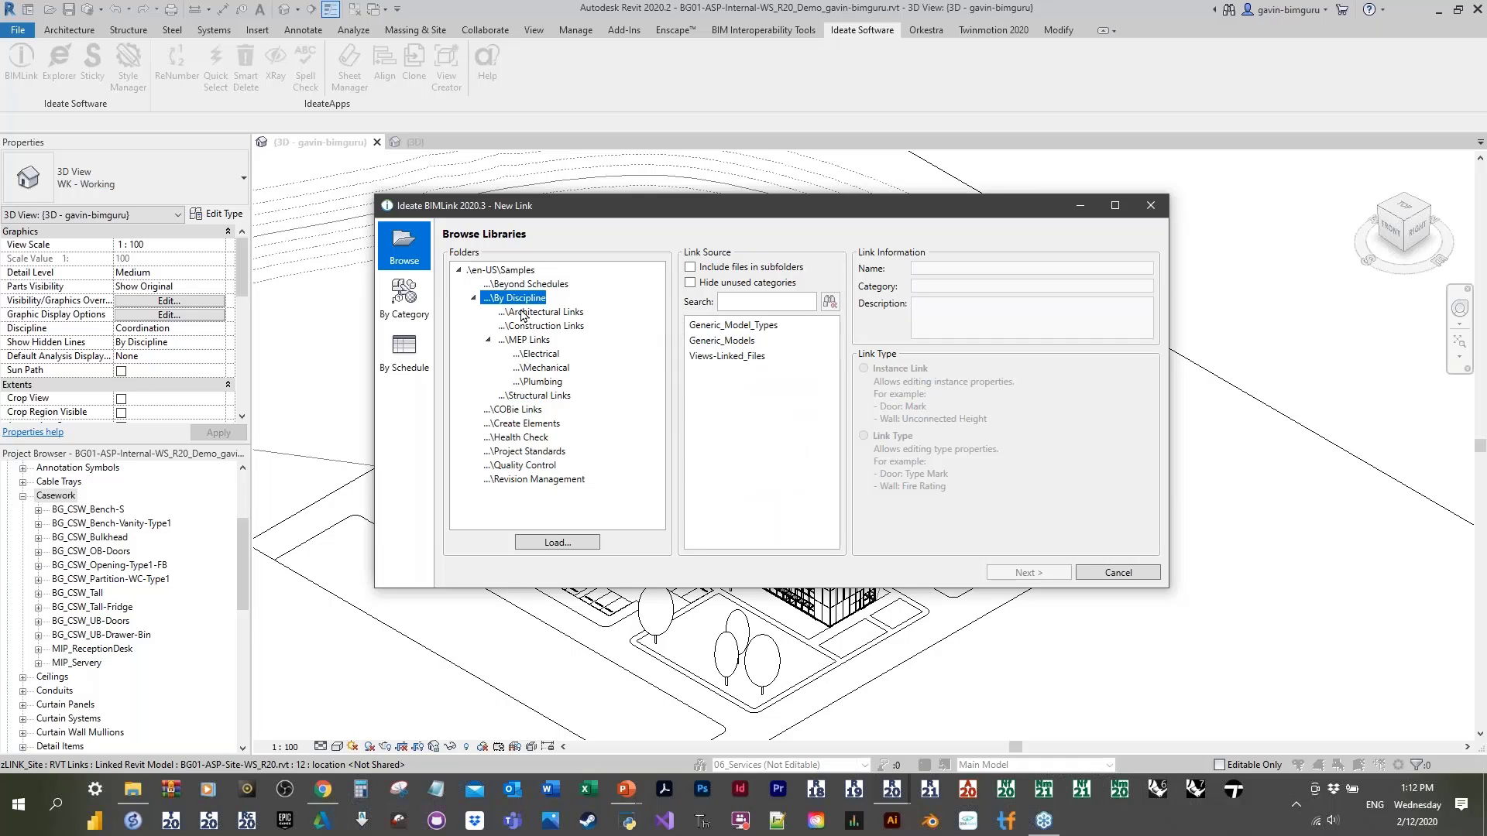
{"action": "scroll", "coordinate": [762, 406], "scroll_direction": "down", "scroll_amount": 4}
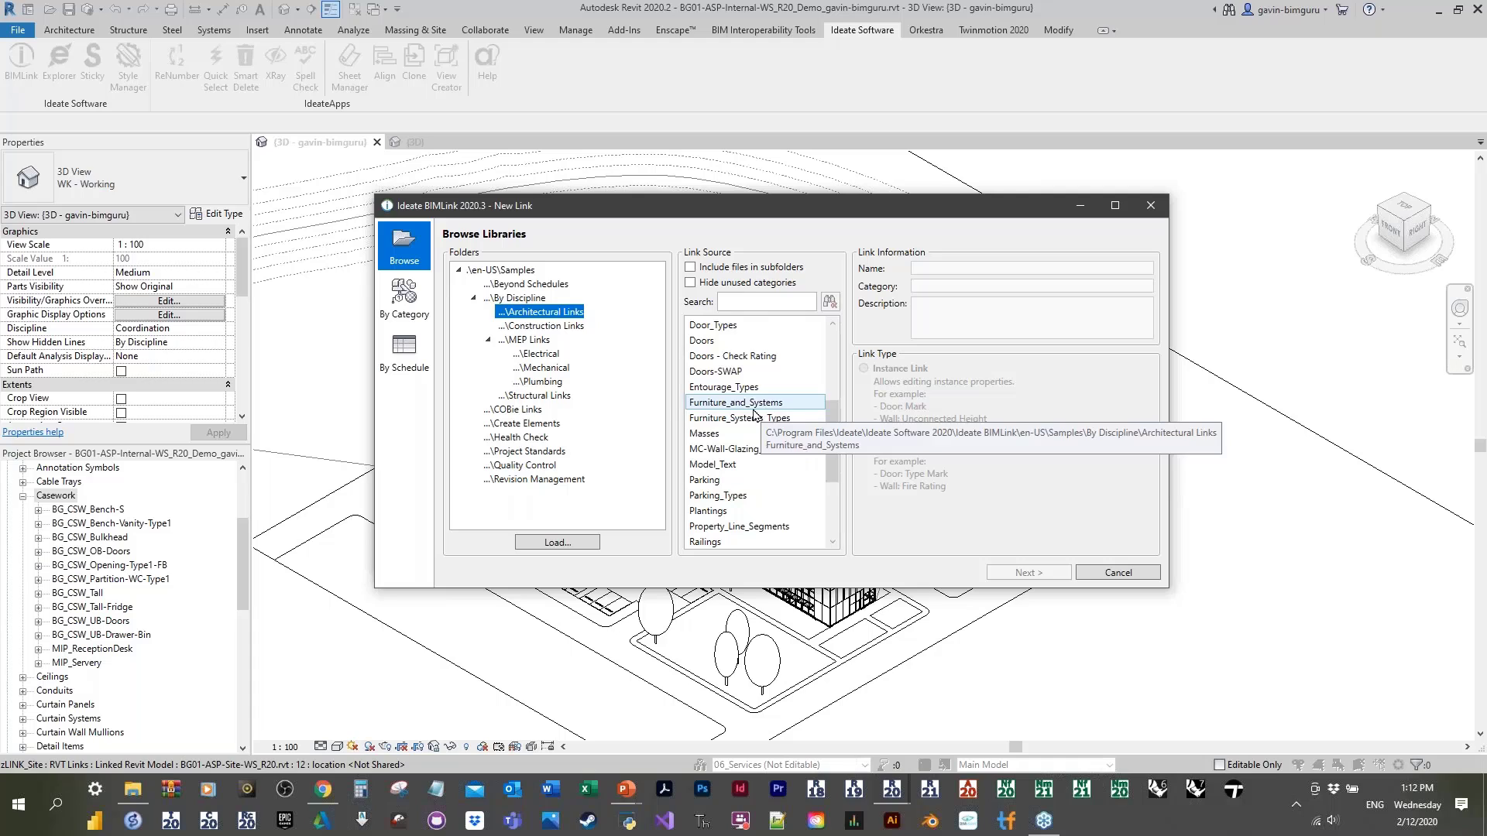
Step: Base the new link on Project_Stds-Rename_Types from the Project Standards samples, and enlarge the link editor to view its general settings
{"action": "left_click", "coordinate": [547, 451]}
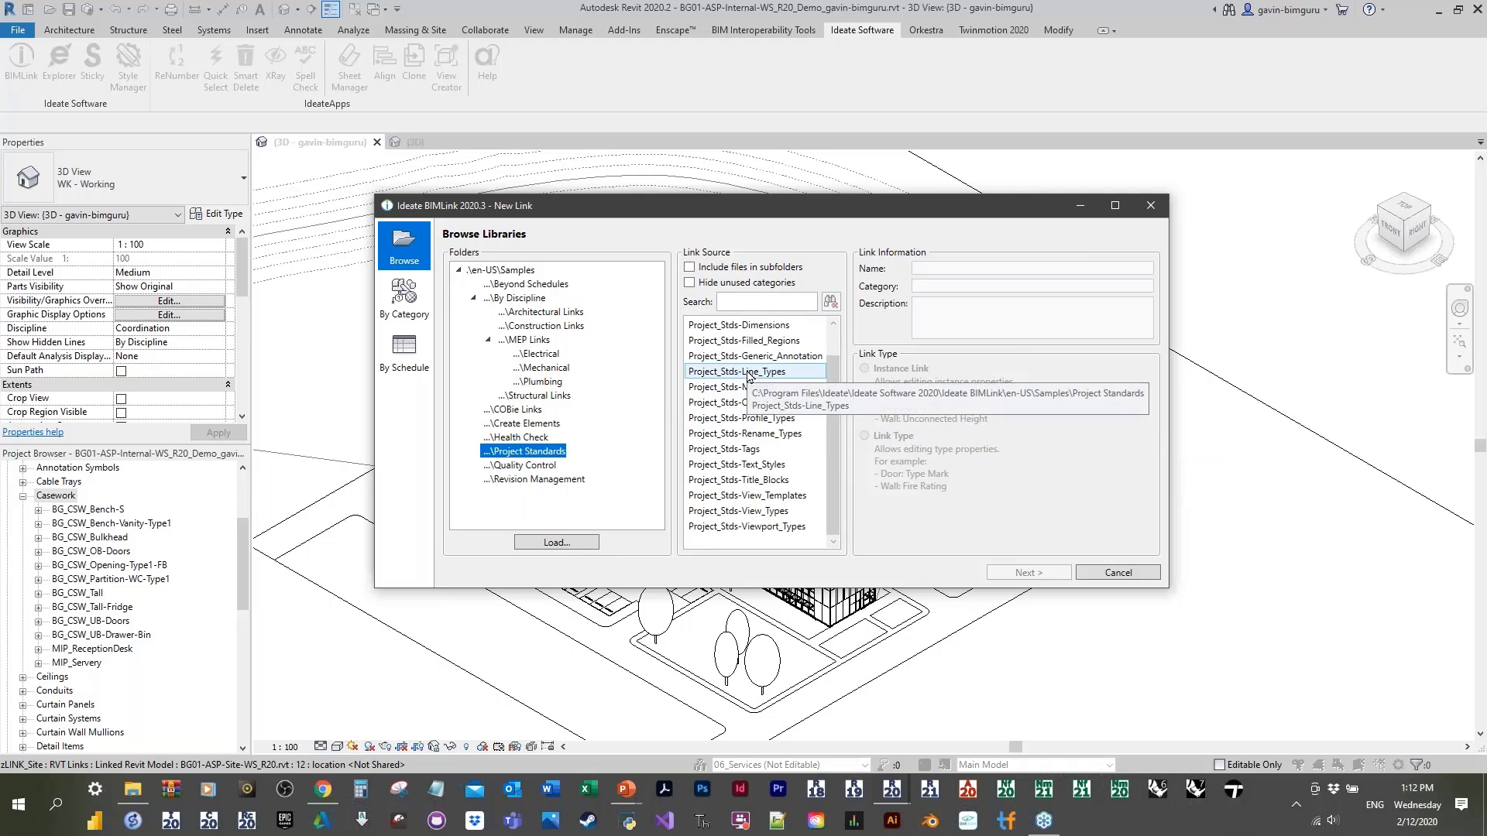
{"action": "left_click", "coordinate": [763, 434]}
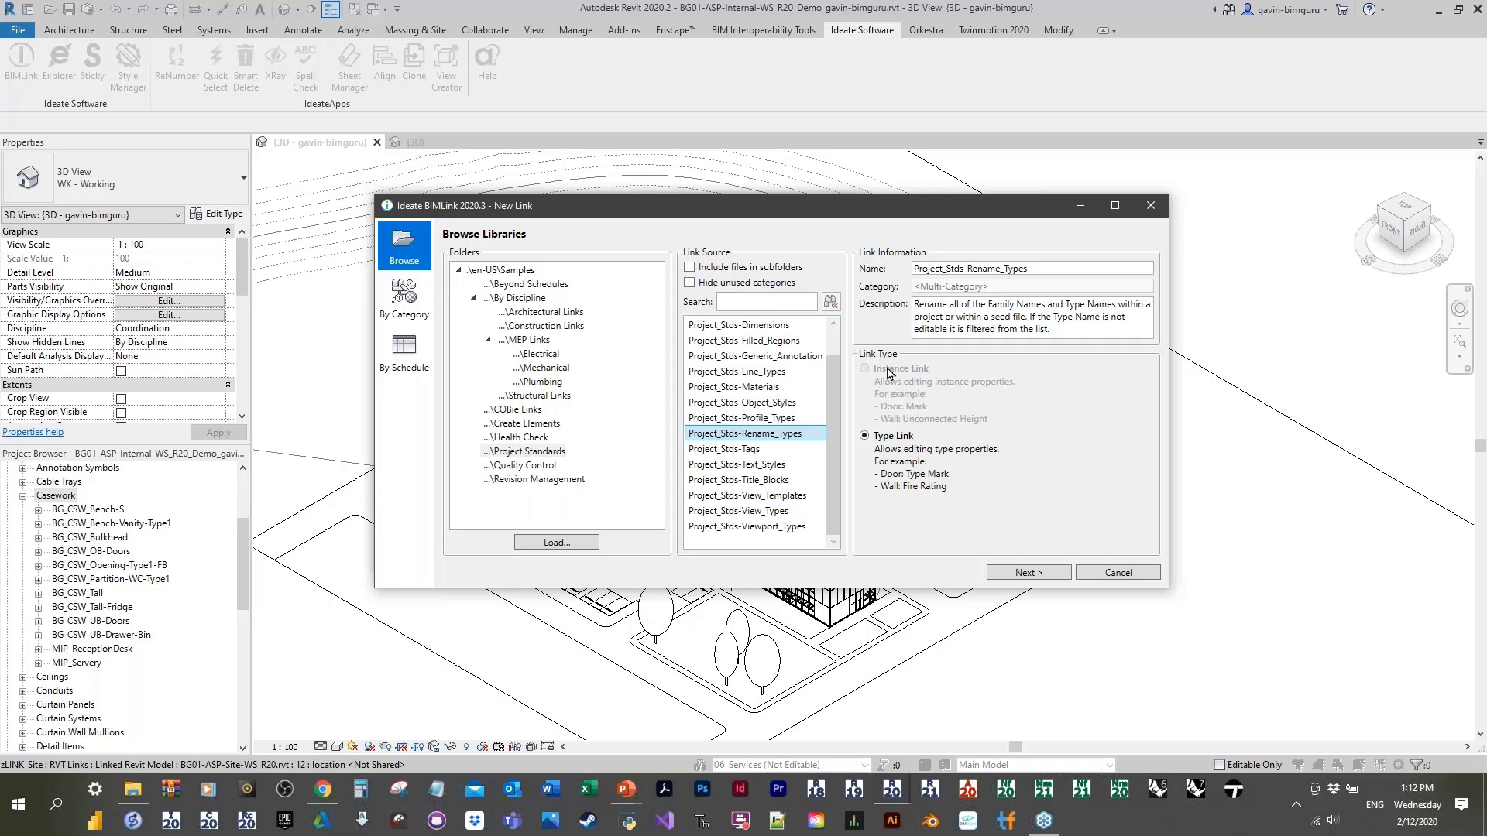
{"action": "left_click", "coordinate": [1043, 575]}
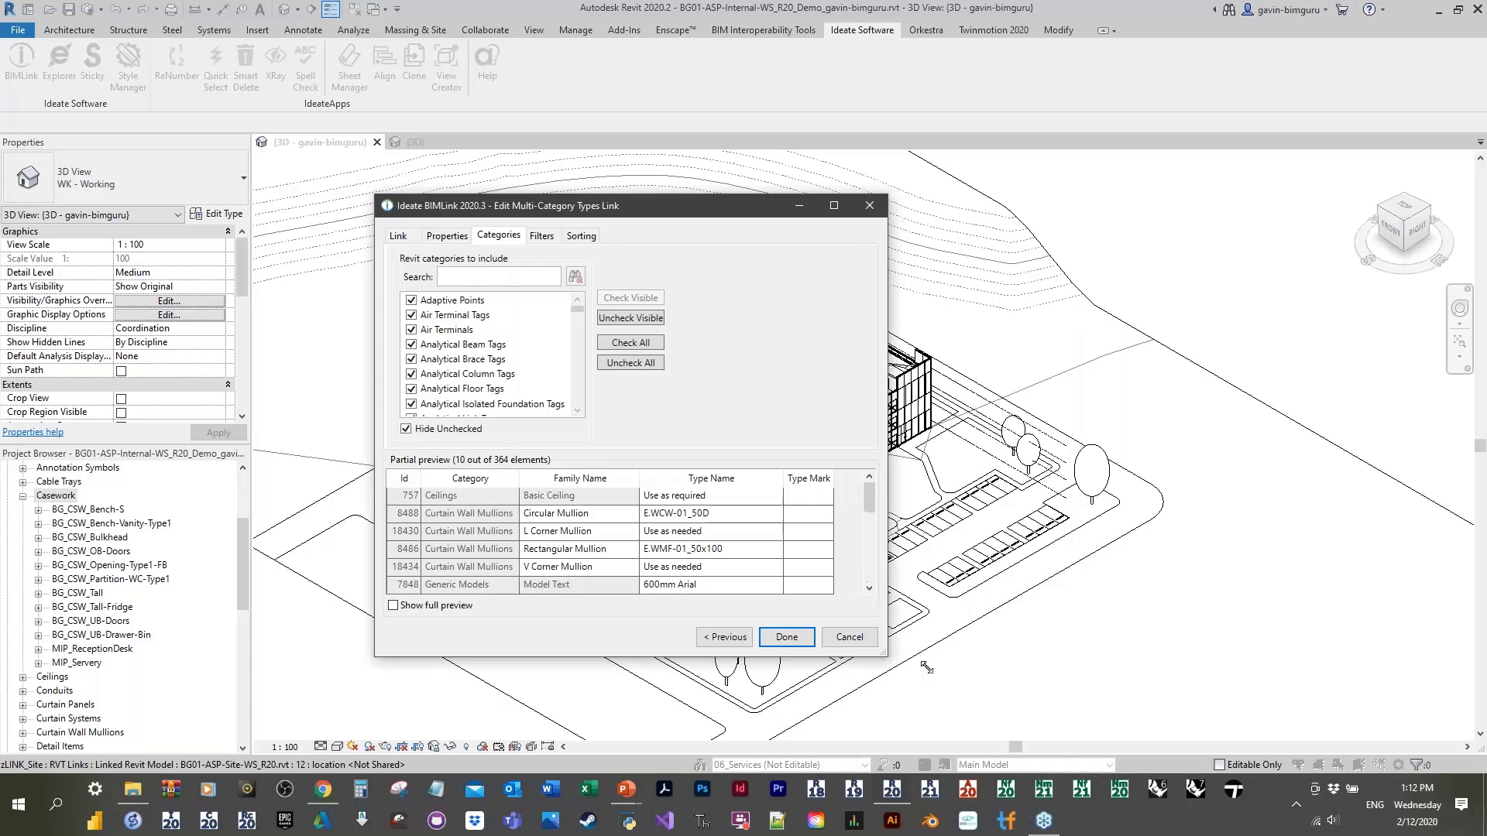
{"action": "left_click_drag", "start_coordinate": [977, 676], "coordinate": [1089, 691]}
{"action": "left_click", "coordinate": [398, 234]}
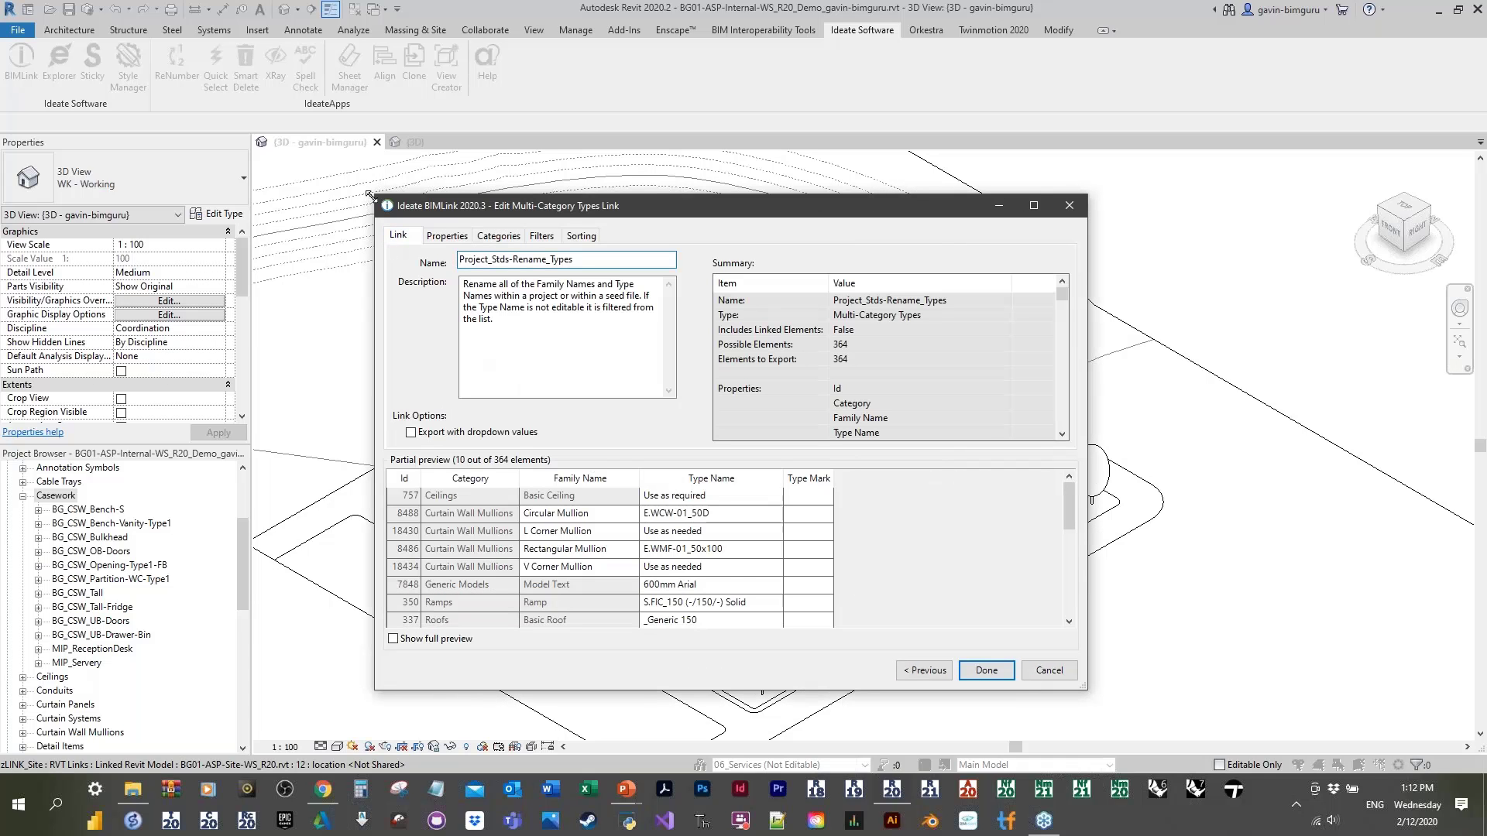
{"action": "left_click_drag", "start_coordinate": [369, 194], "coordinate": [278, 140]}
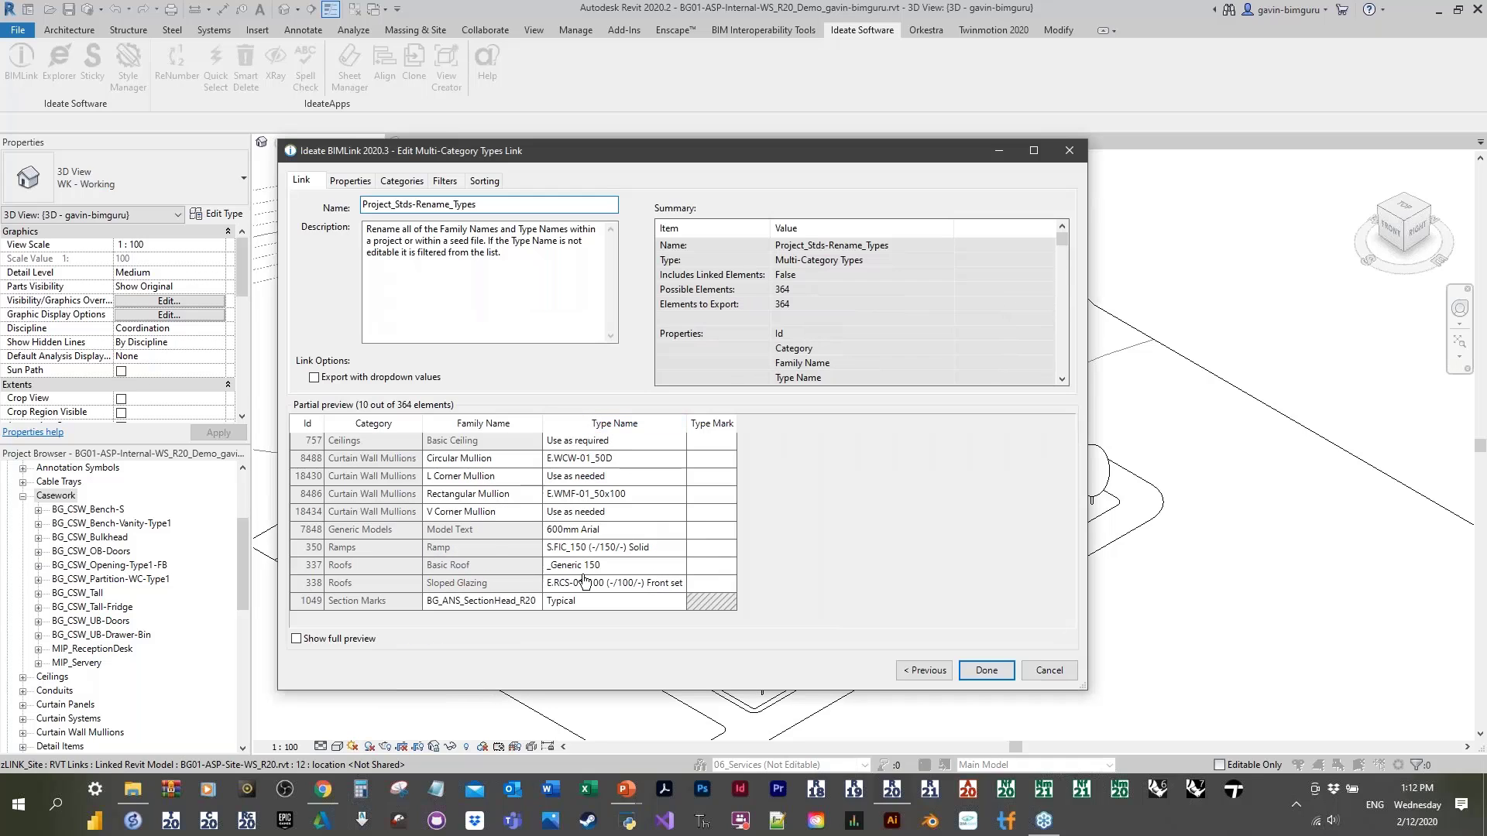
Step: Look through the properties available for the link and the sources they can be taken from
{"action": "left_click", "coordinate": [350, 180]}
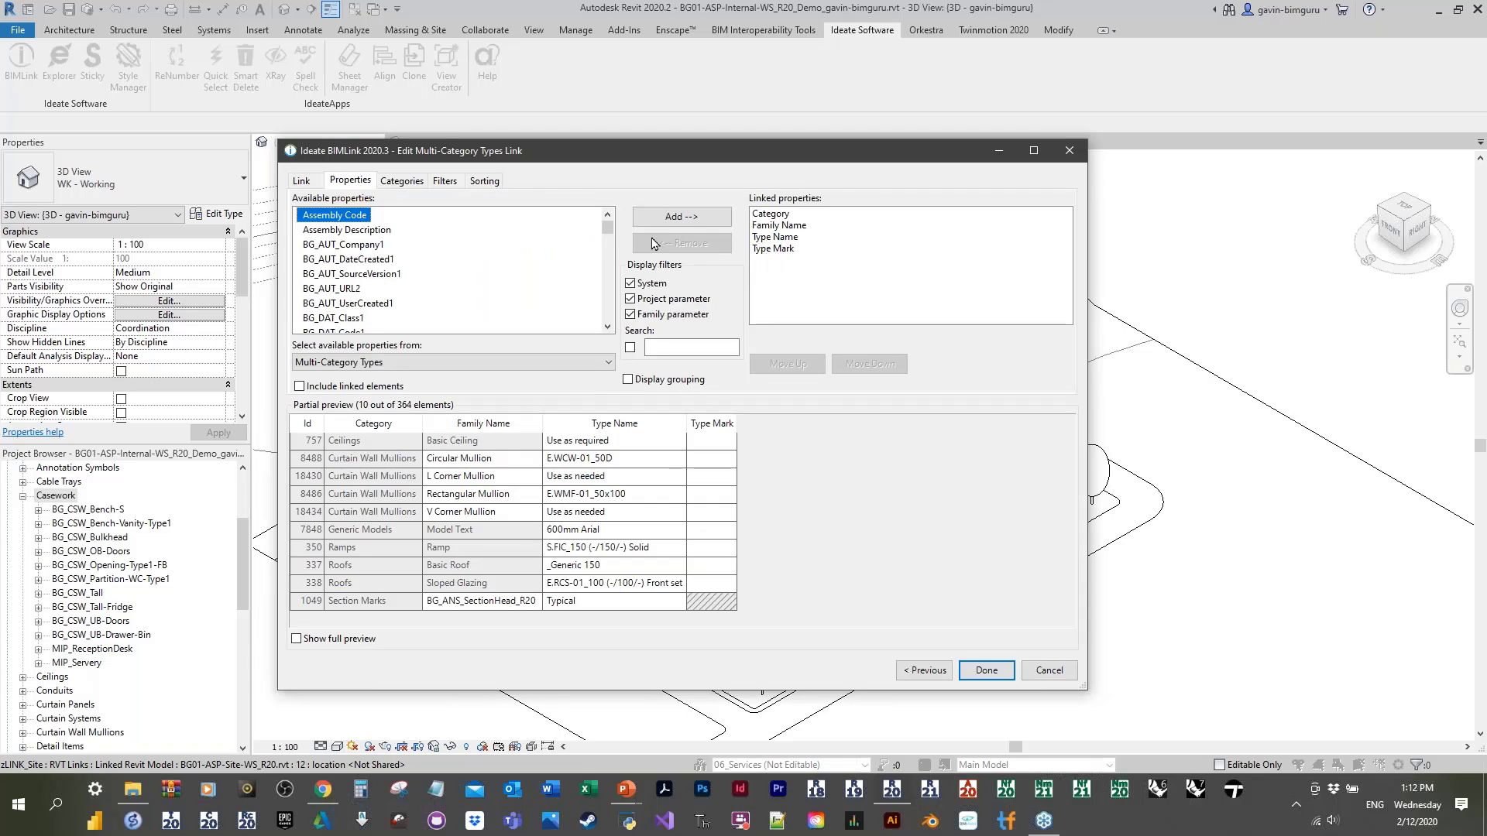
{"action": "left_click_drag", "start_coordinate": [608, 236], "coordinate": [604, 298]}
{"action": "scroll", "coordinate": [603, 298], "scroll_direction": "down", "scroll_amount": 3}
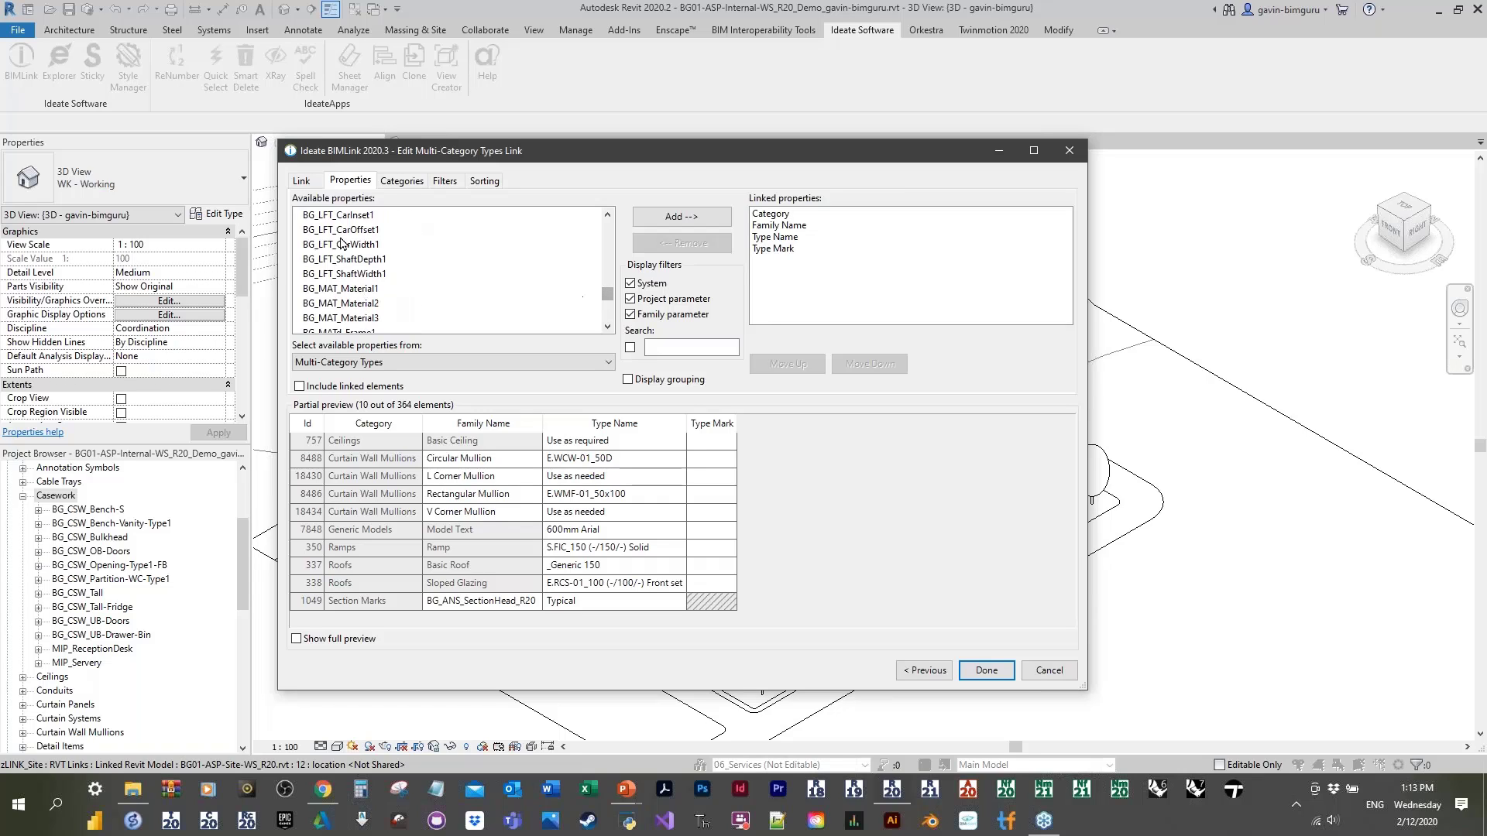
{"action": "scroll", "coordinate": [345, 262], "scroll_direction": "up", "scroll_amount": 5}
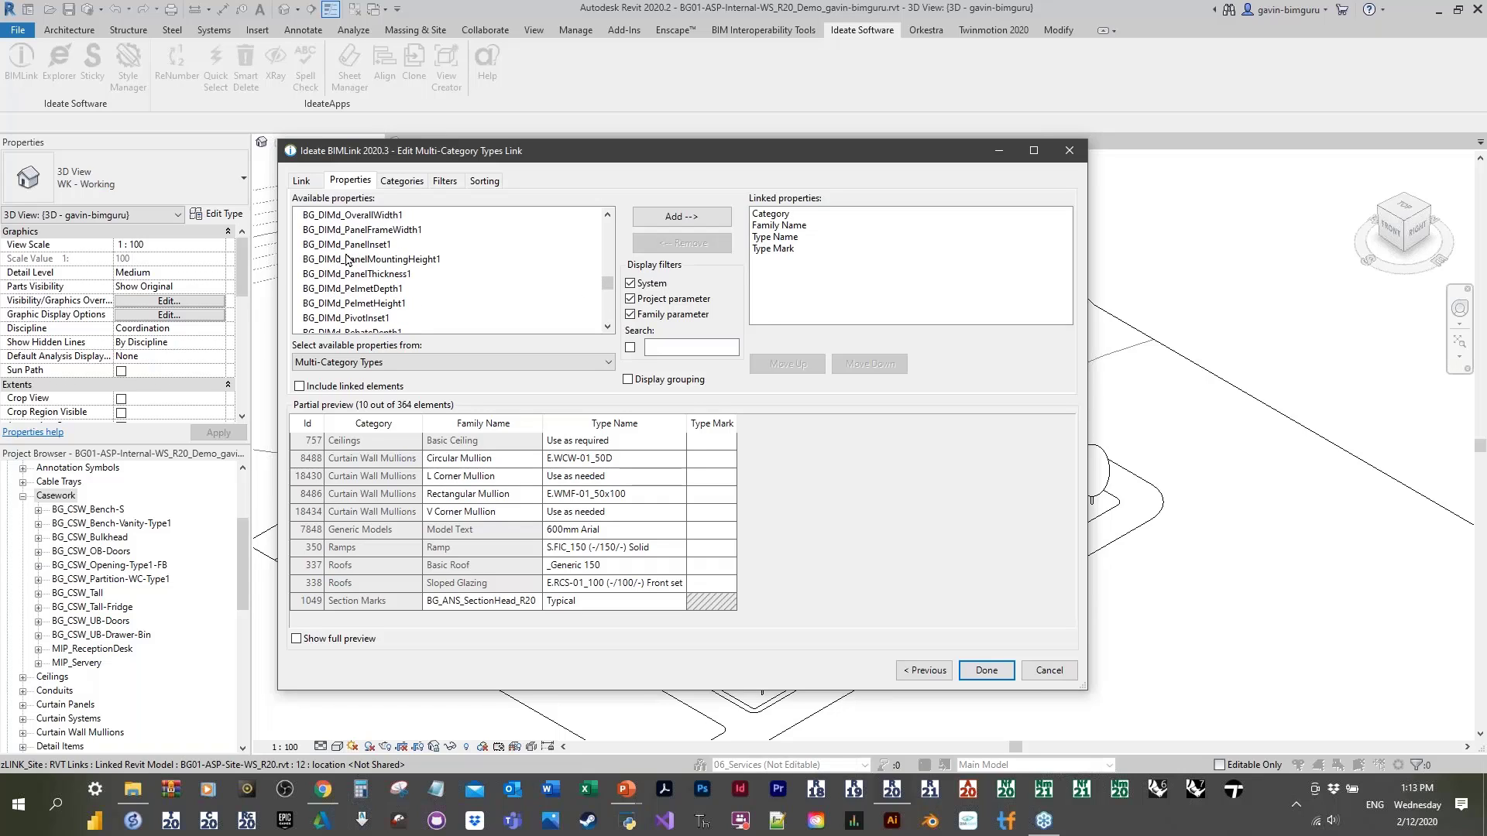
{"action": "scroll", "coordinate": [354, 256], "scroll_direction": "up", "scroll_amount": 5}
{"action": "left_click_drag", "start_coordinate": [610, 269], "coordinate": [611, 307]}
{"action": "left_click", "coordinate": [542, 362]}
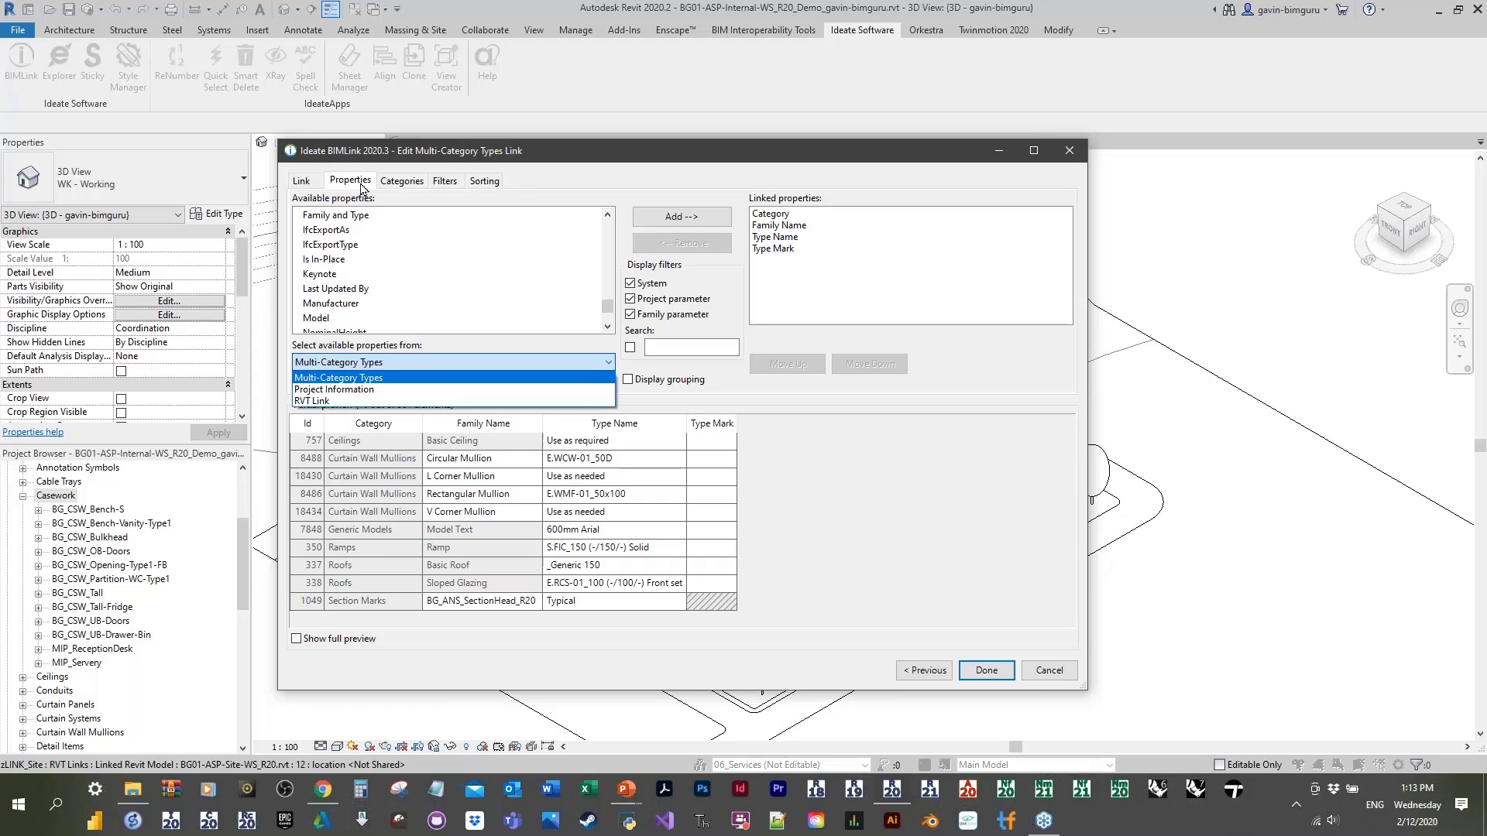
Step: Restrict the link's included Revit categories to Casework only, searching for "cas" with unchecked categories shown
{"action": "left_click", "coordinate": [402, 180]}
{"action": "left_click", "coordinate": [401, 181]}
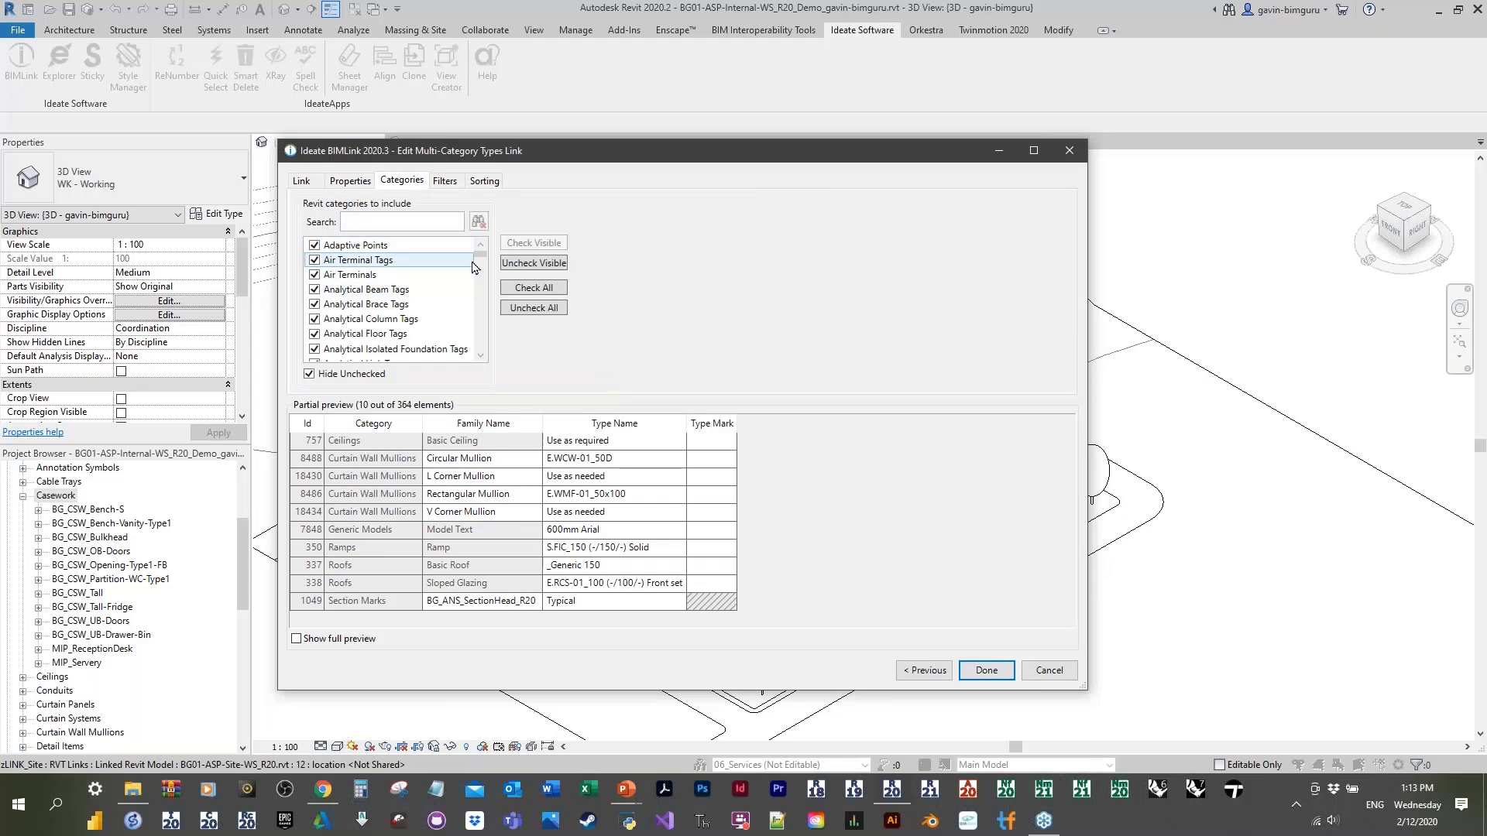
{"action": "left_click", "coordinate": [541, 309]}
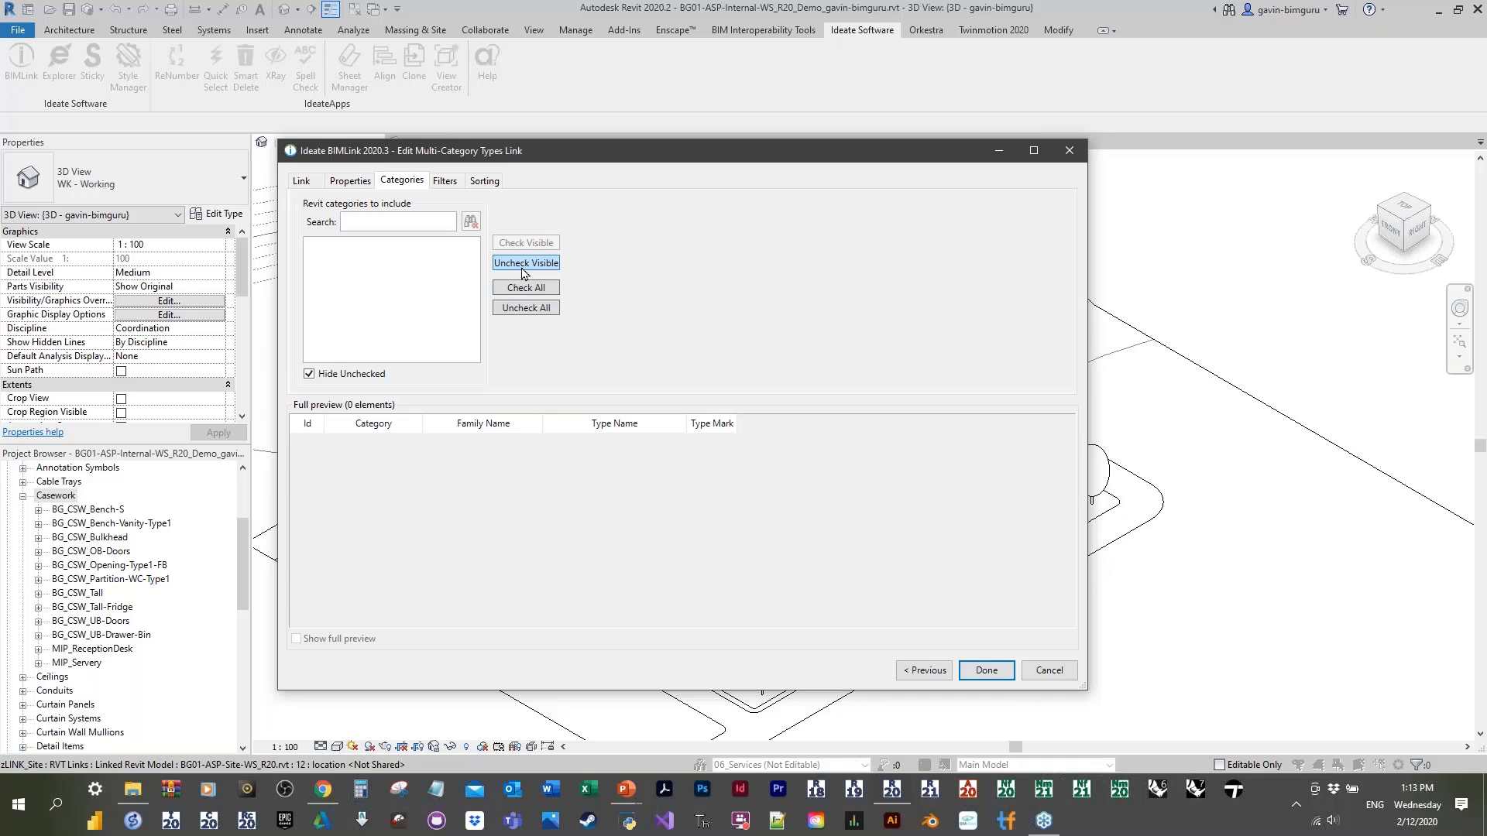
{"action": "left_click", "coordinate": [419, 222]}
{"action": "type", "text": "cas"}
{"action": "left_click", "coordinate": [378, 374]}
{"action": "left_click", "coordinate": [386, 222]}
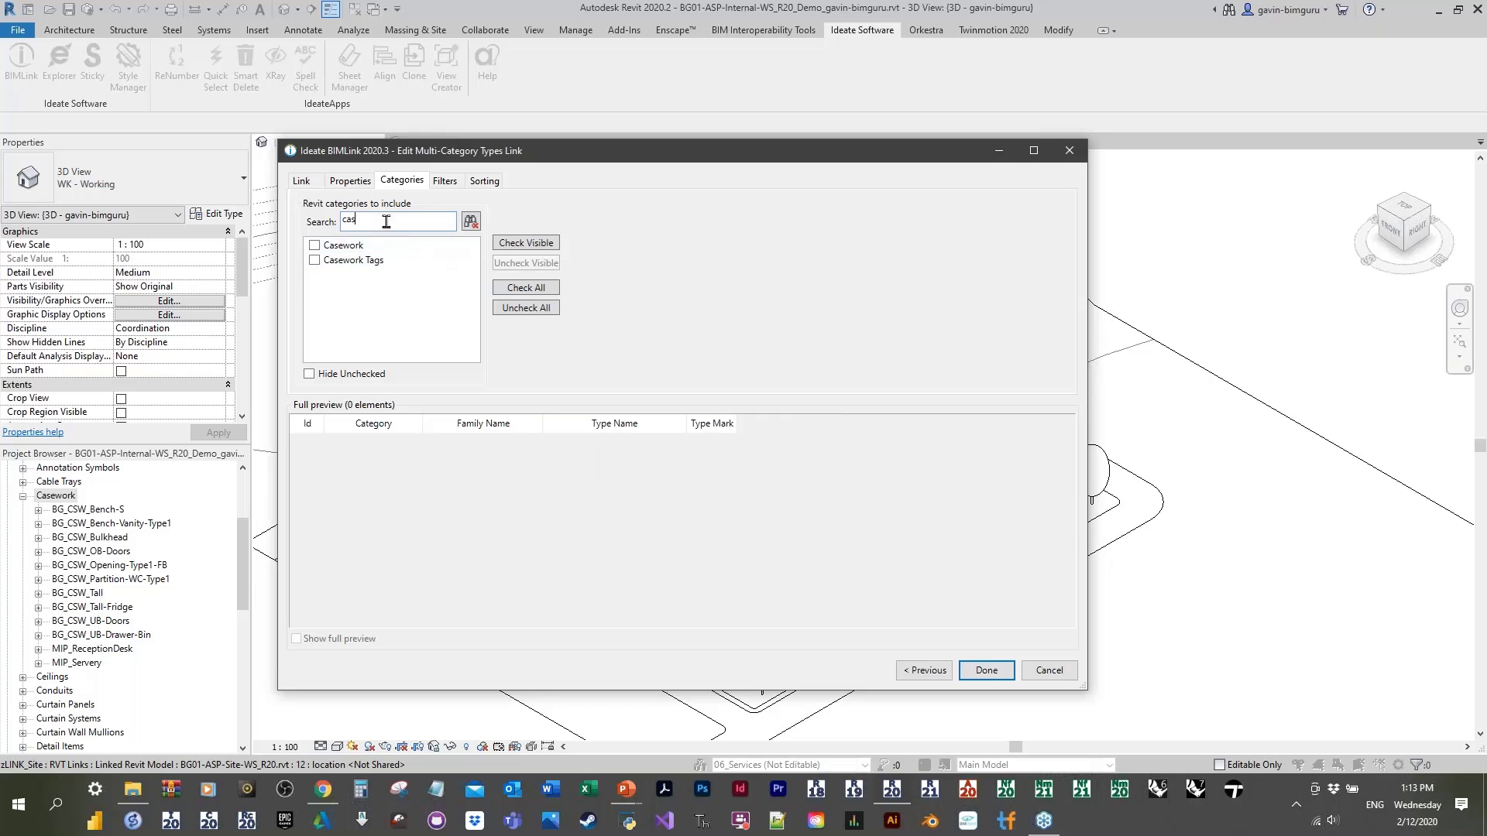
{"action": "left_click", "coordinate": [314, 245]}
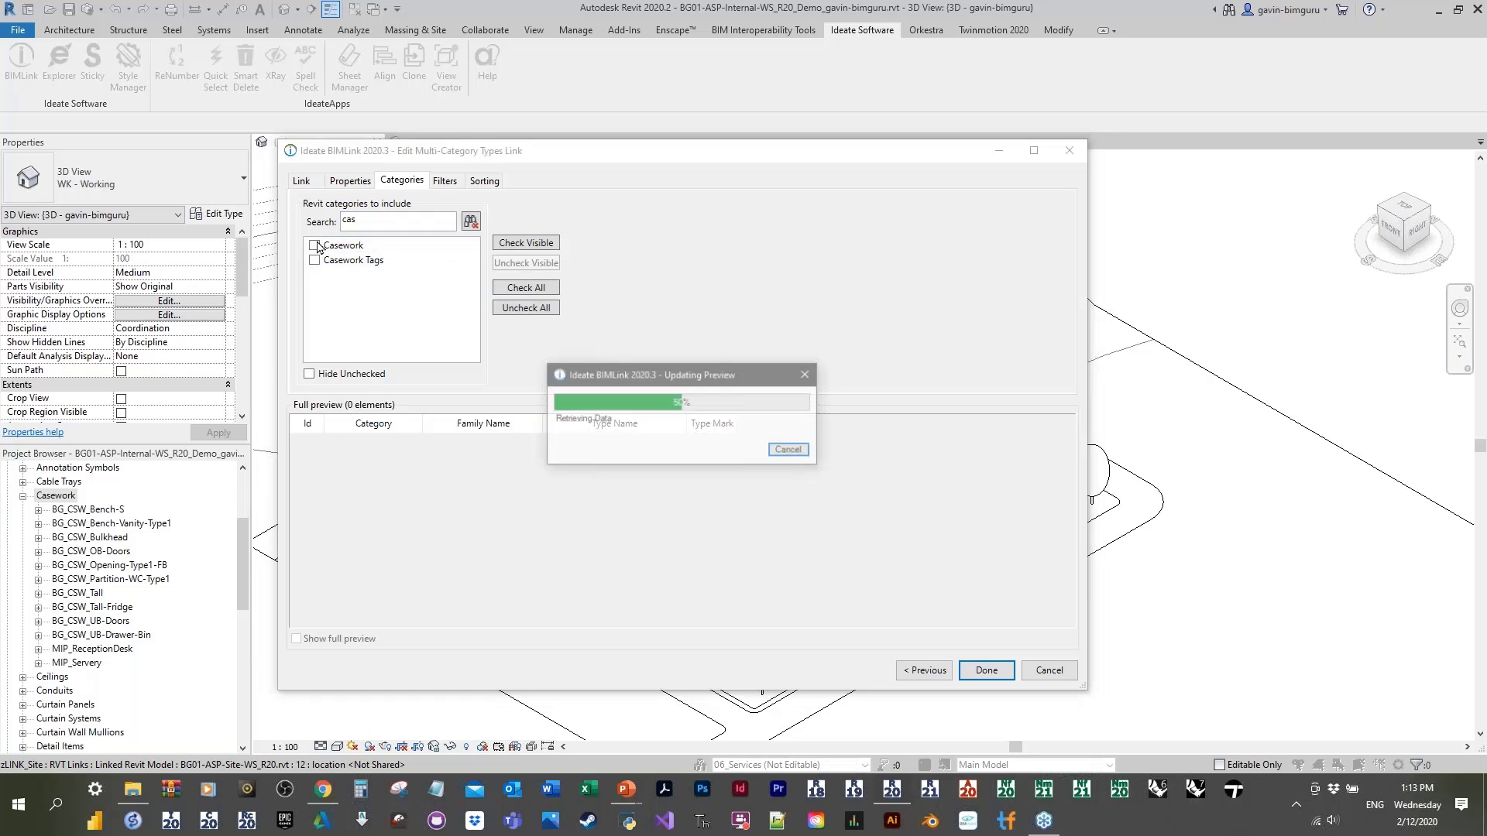
{"action": "scroll", "coordinate": [519, 506], "scroll_direction": "down", "scroll_amount": 5}
{"action": "scroll", "coordinate": [519, 506], "scroll_direction": "up", "scroll_amount": 5}
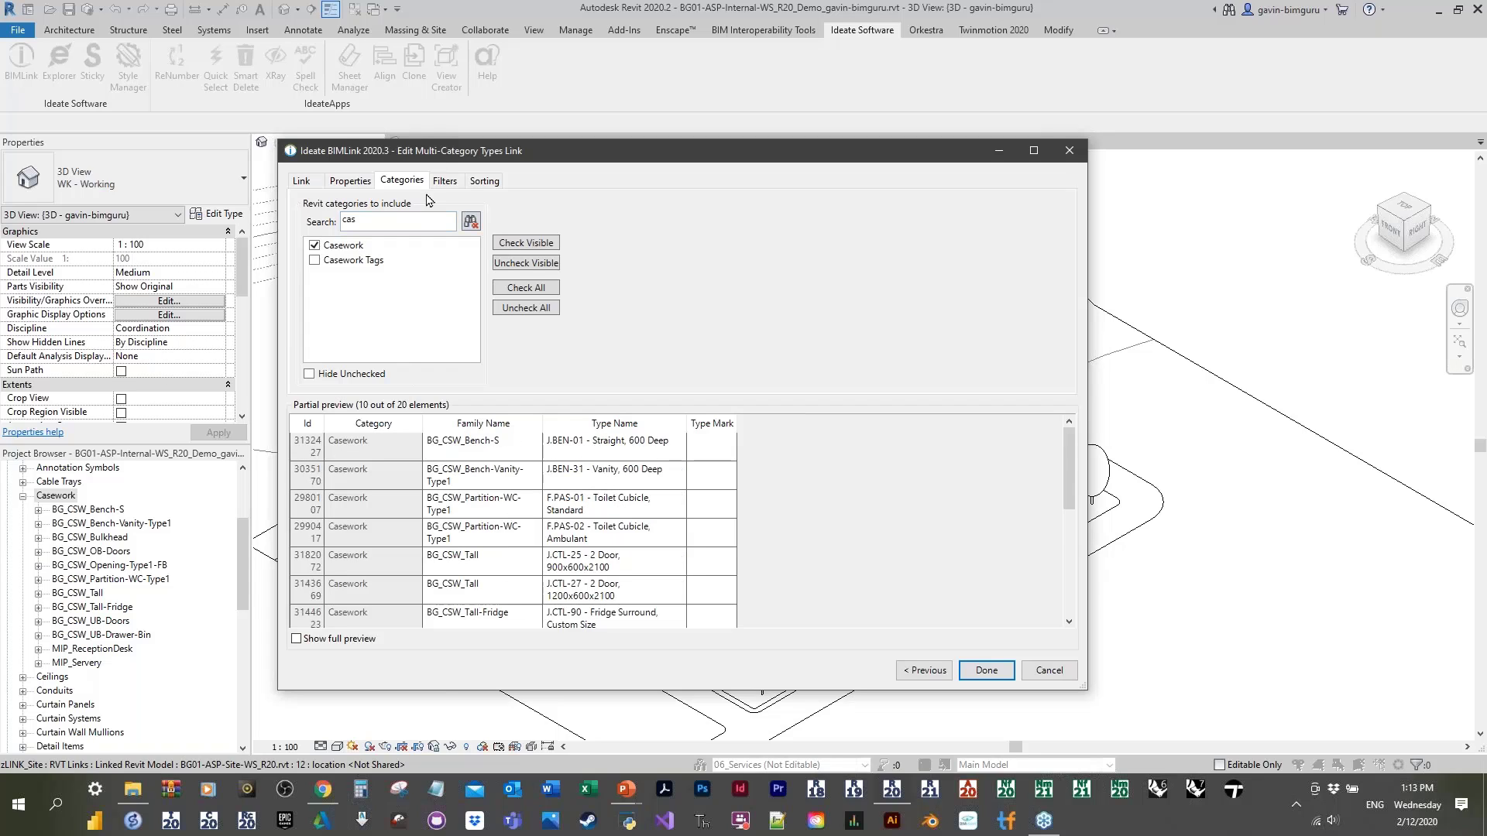
Step: Require elements to pass all property filters, and add a filter for Type Name that begins with "BG"
{"action": "left_click", "coordinate": [445, 181]}
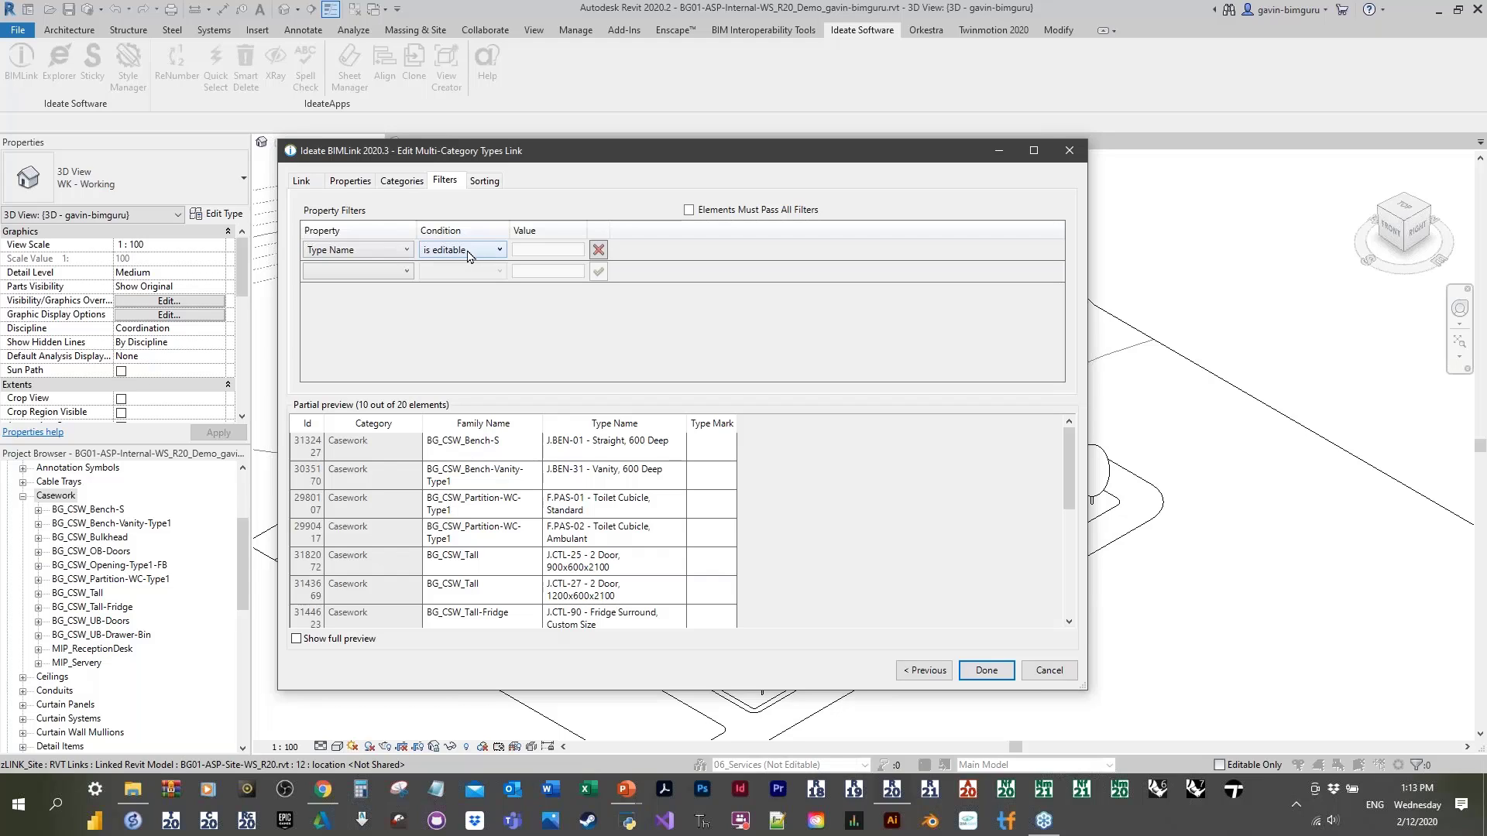
{"action": "left_click", "coordinate": [688, 210]}
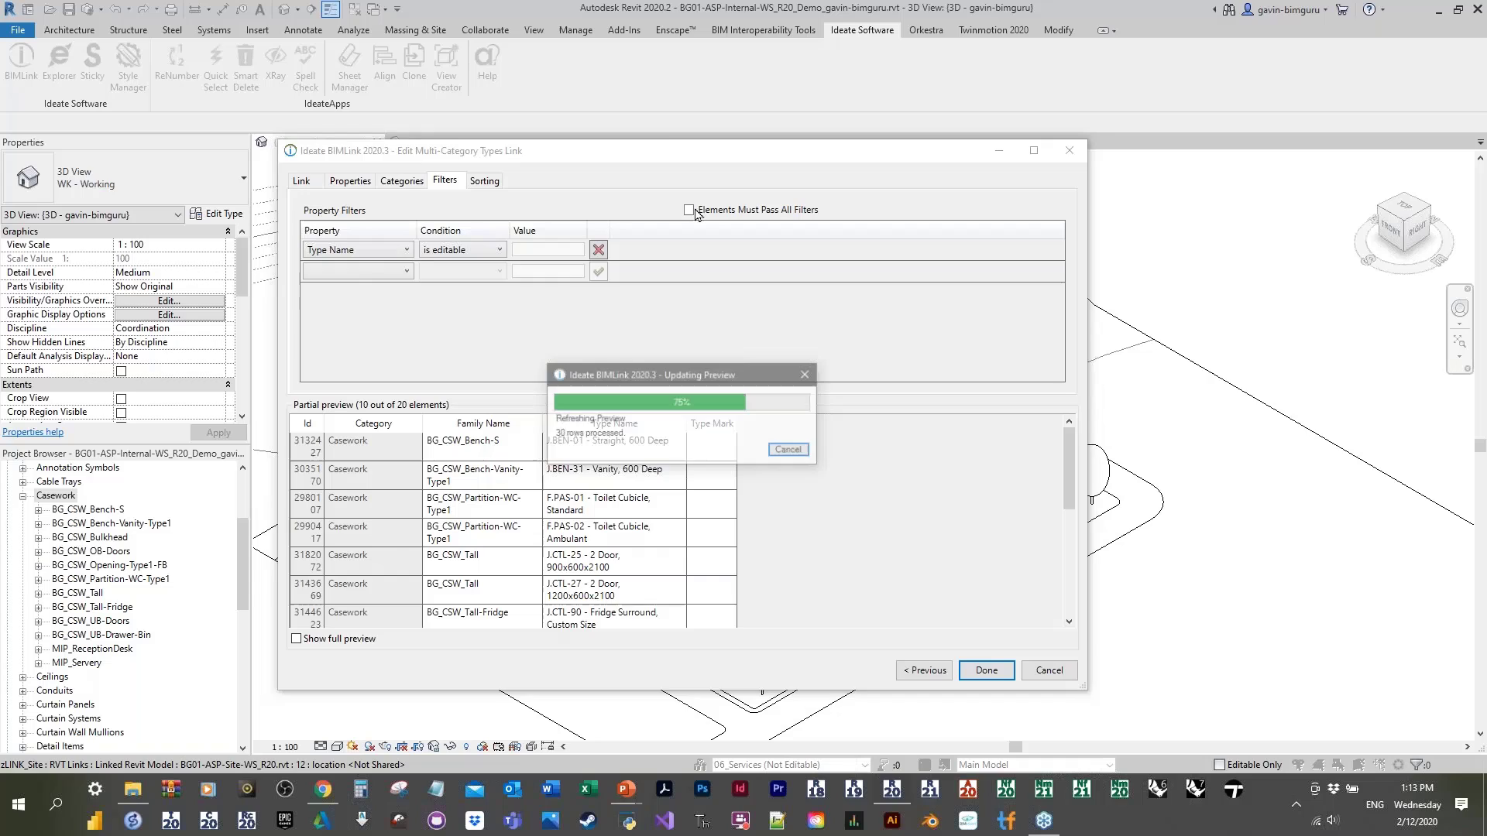
{"action": "left_click", "coordinate": [356, 271]}
{"action": "left_click", "coordinate": [352, 319]}
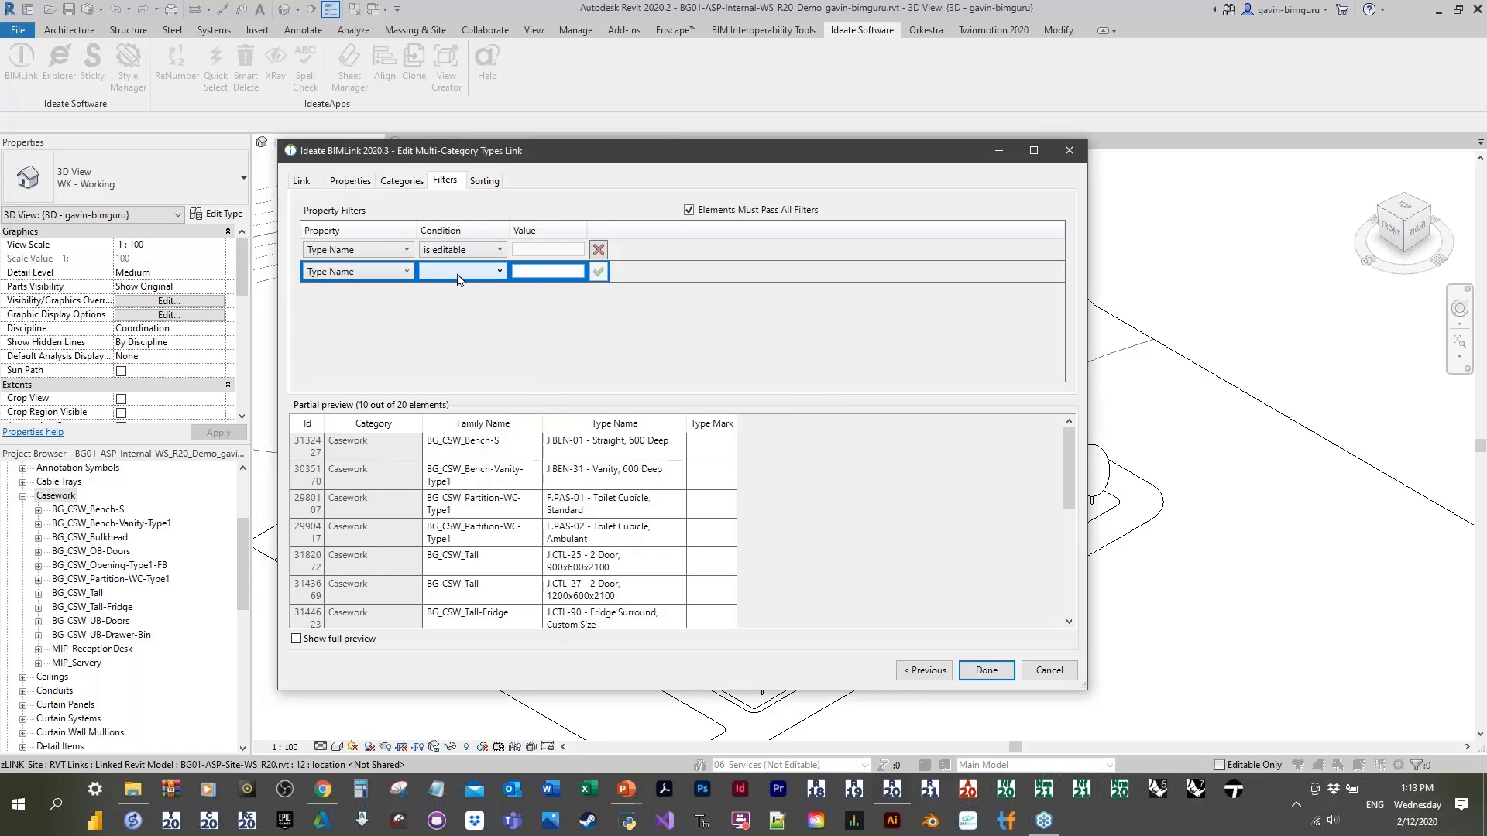
{"action": "left_click", "coordinate": [457, 273]}
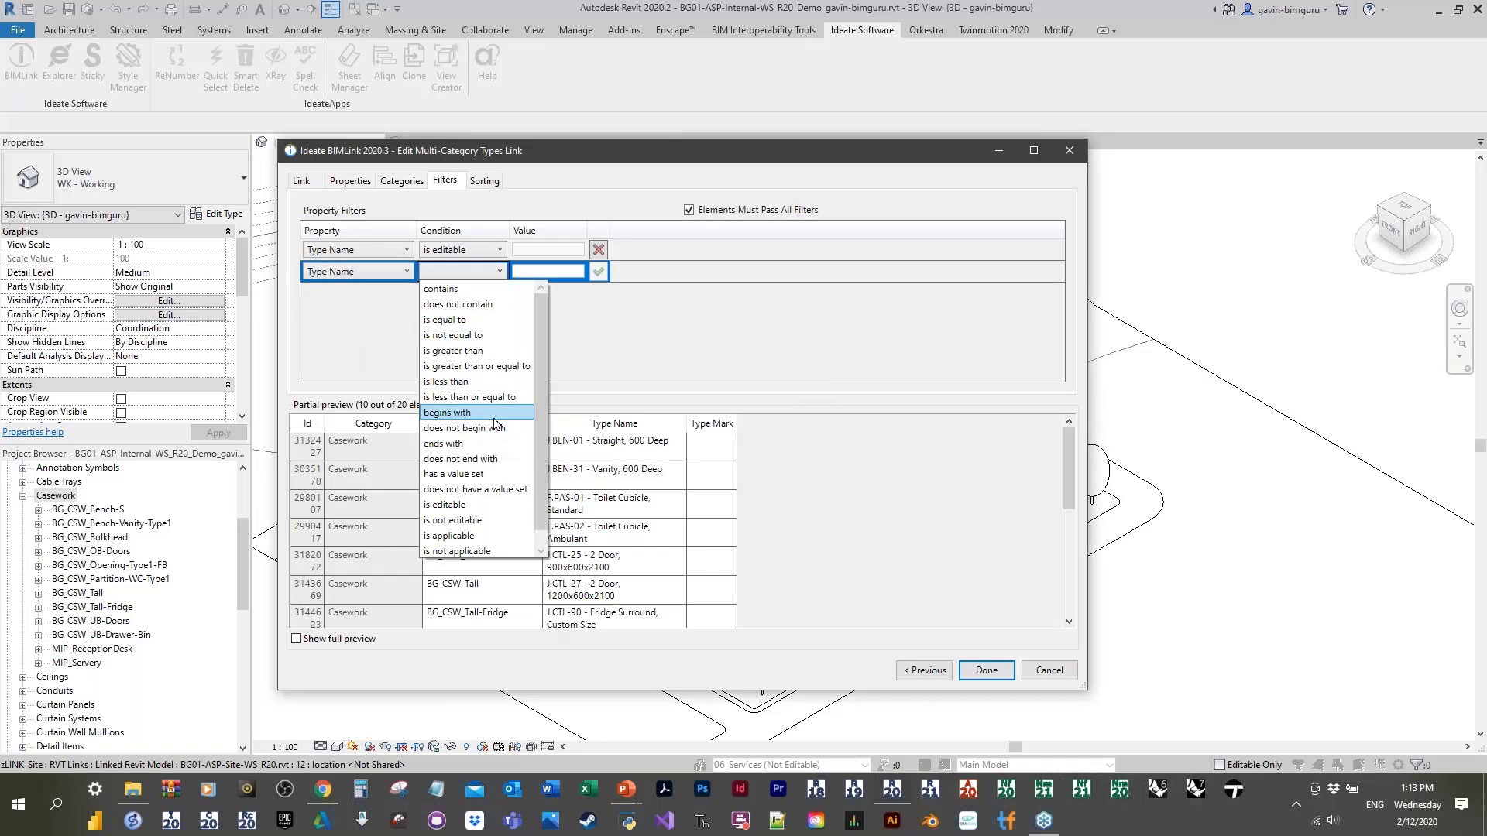
{"action": "left_click", "coordinate": [476, 413]}
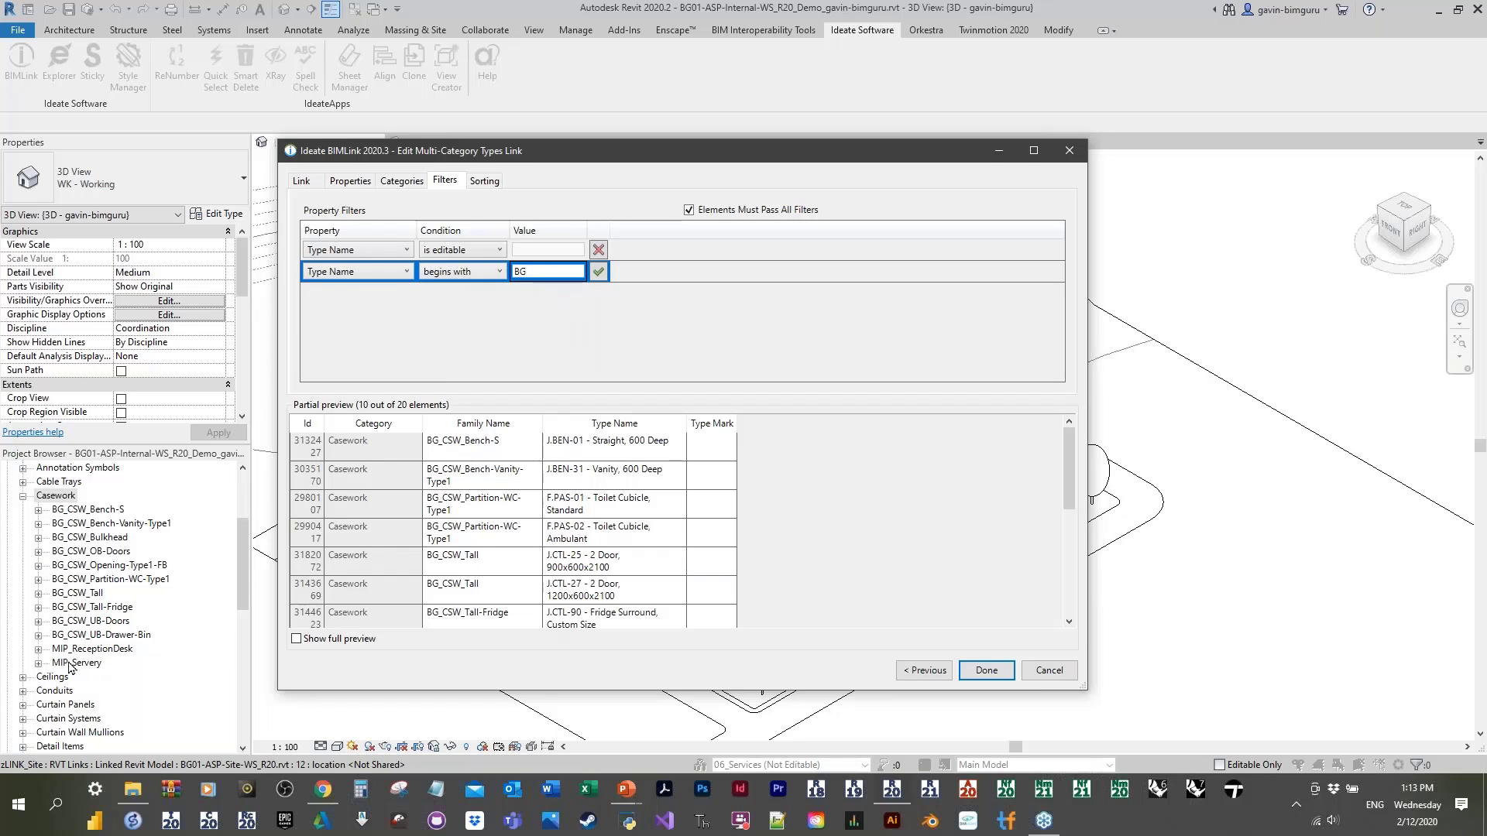
Step: Review the link's sorting, general settings, properties and categories, and finish creating the link
{"action": "left_click", "coordinate": [485, 182]}
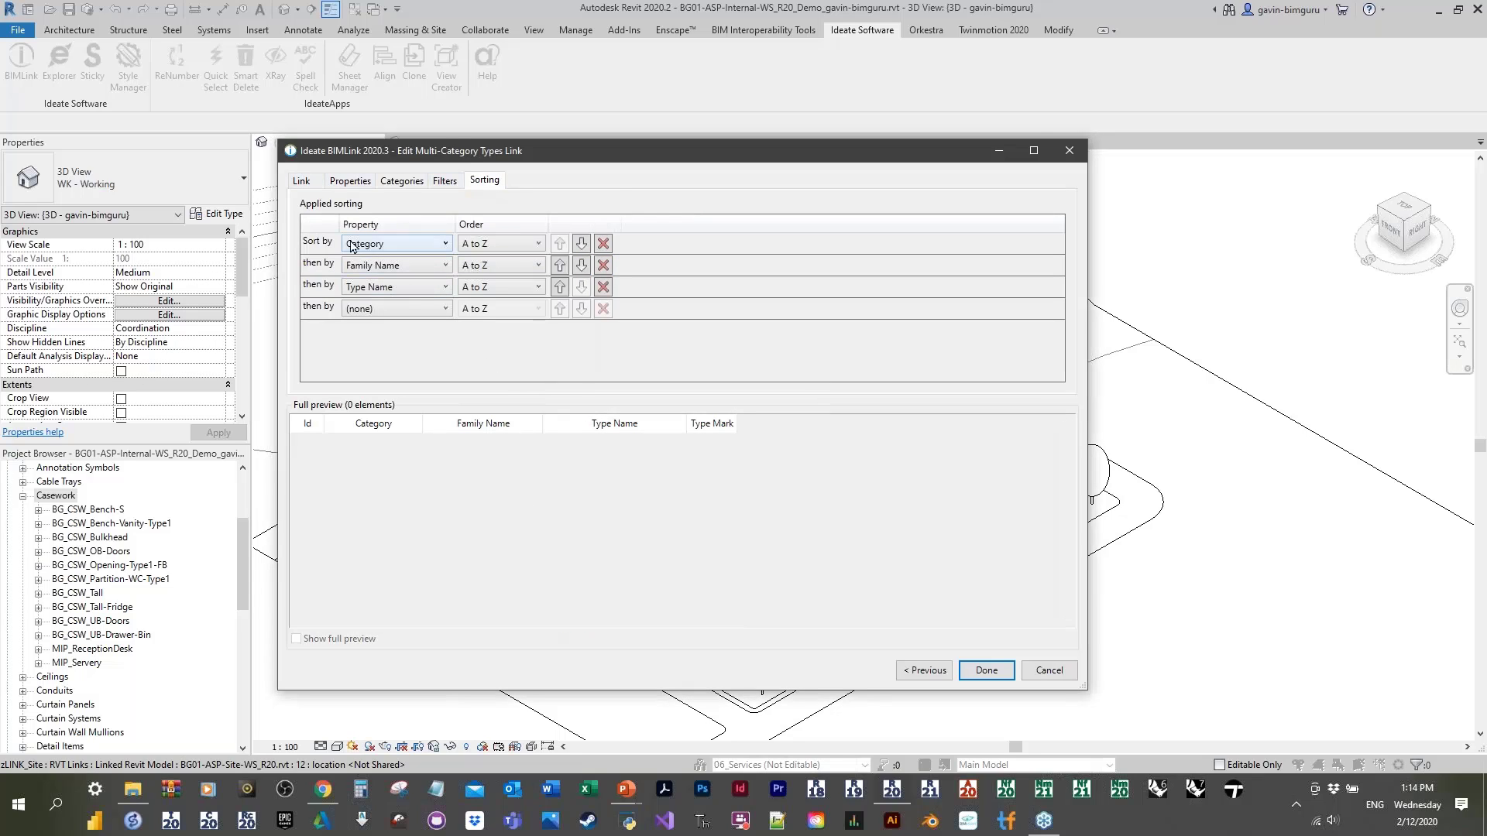
{"action": "left_click", "coordinate": [304, 181]}
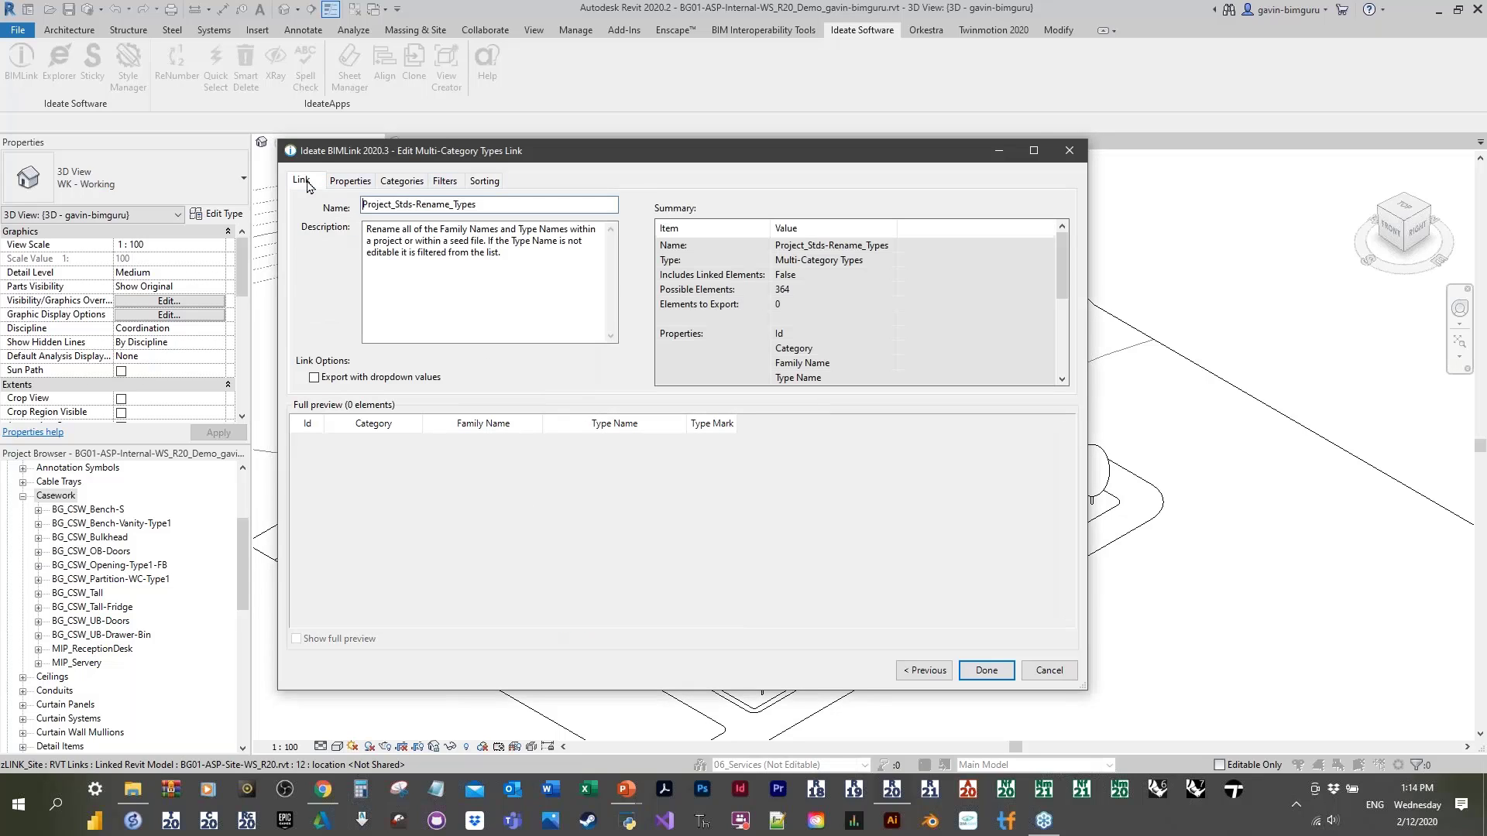
{"action": "left_click", "coordinate": [354, 182]}
{"action": "left_click", "coordinate": [402, 181]}
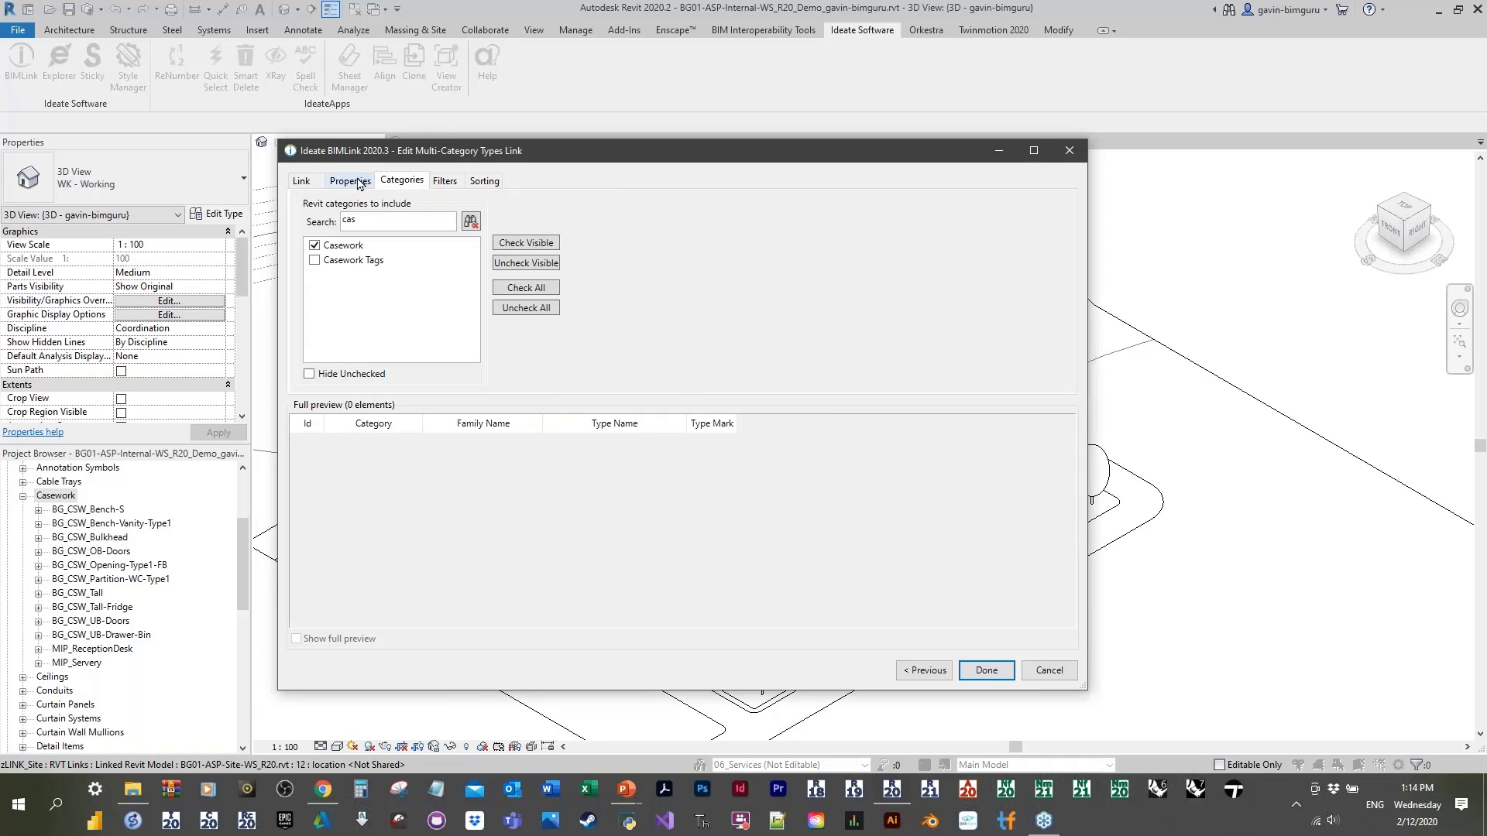
{"action": "left_click", "coordinate": [359, 183]}
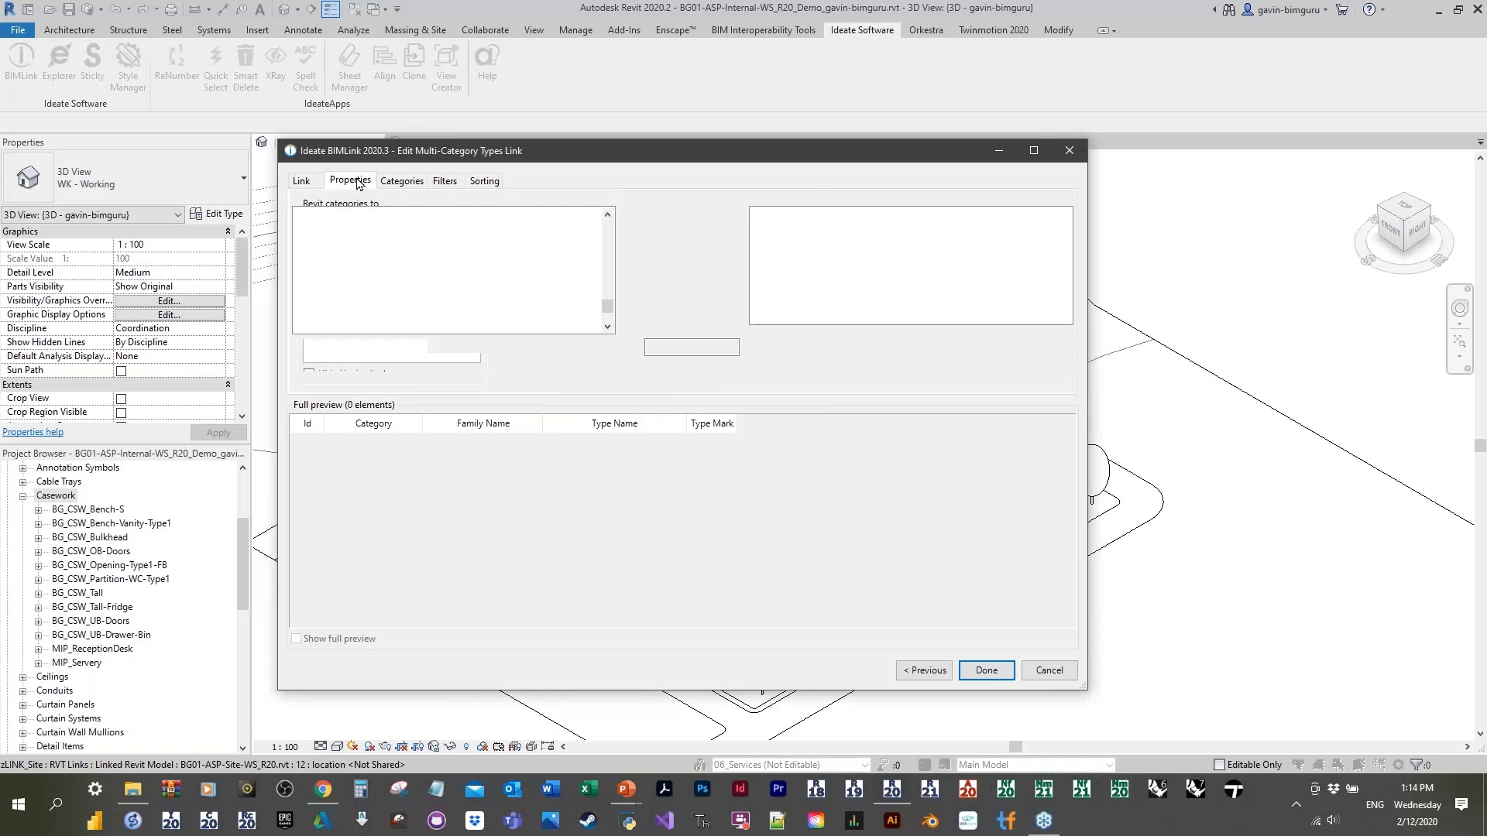
{"action": "left_click", "coordinate": [988, 672]}
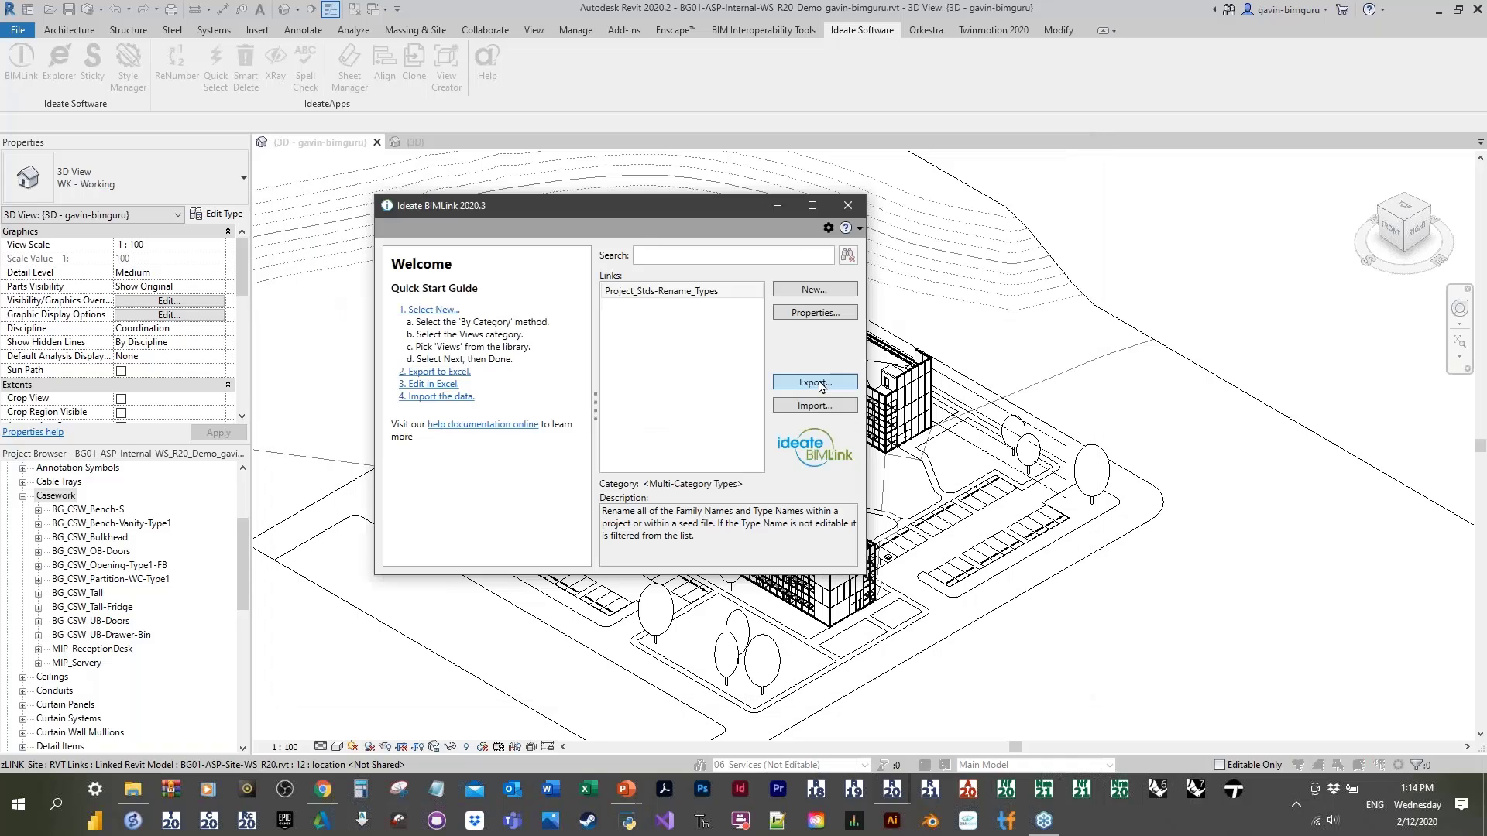
{"action": "left_click", "coordinate": [816, 383]}
{"action": "left_click", "coordinate": [422, 463]}
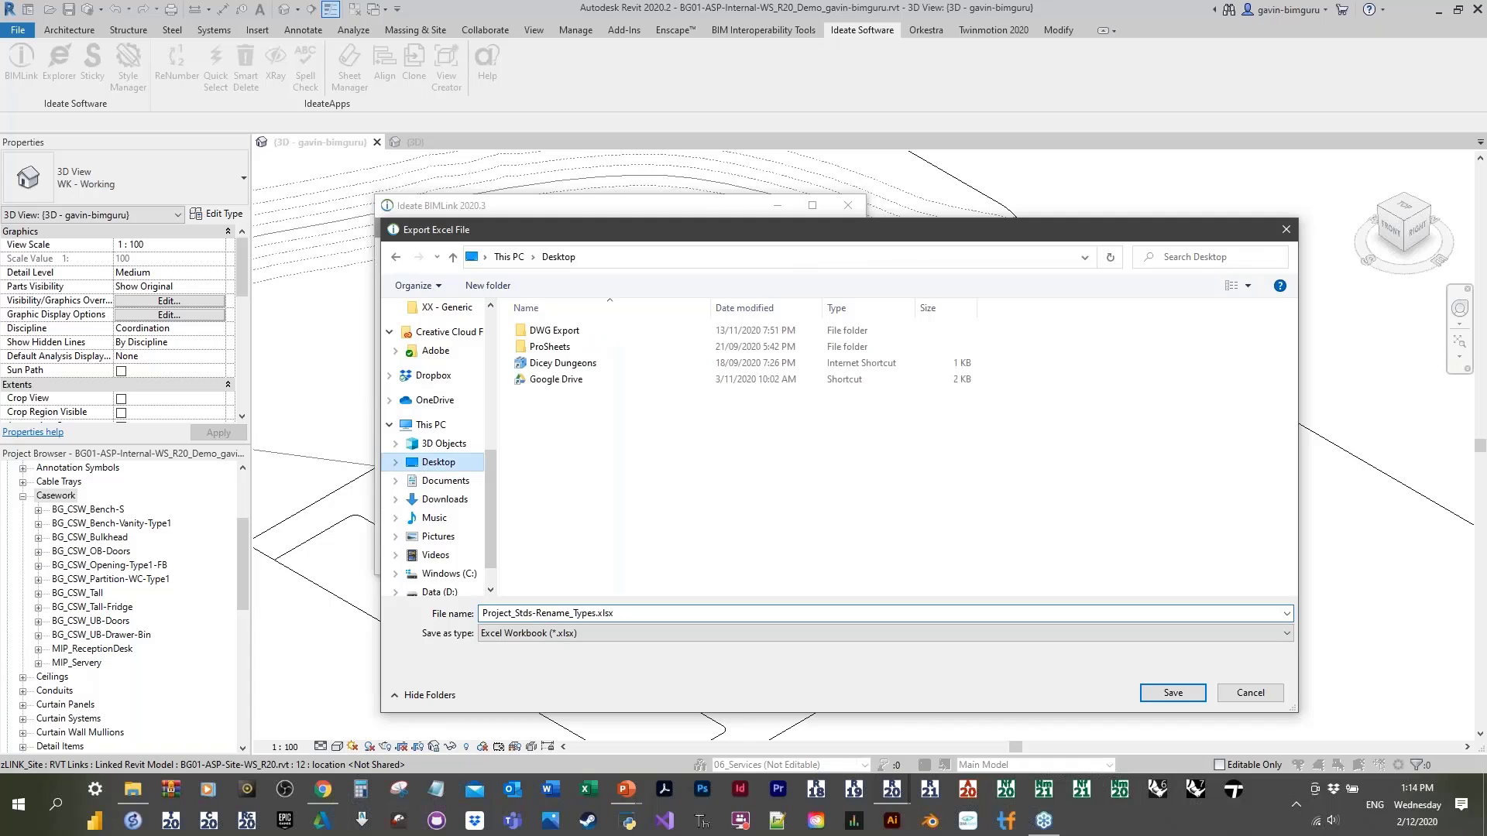
{"action": "left_click", "coordinate": [1253, 694]}
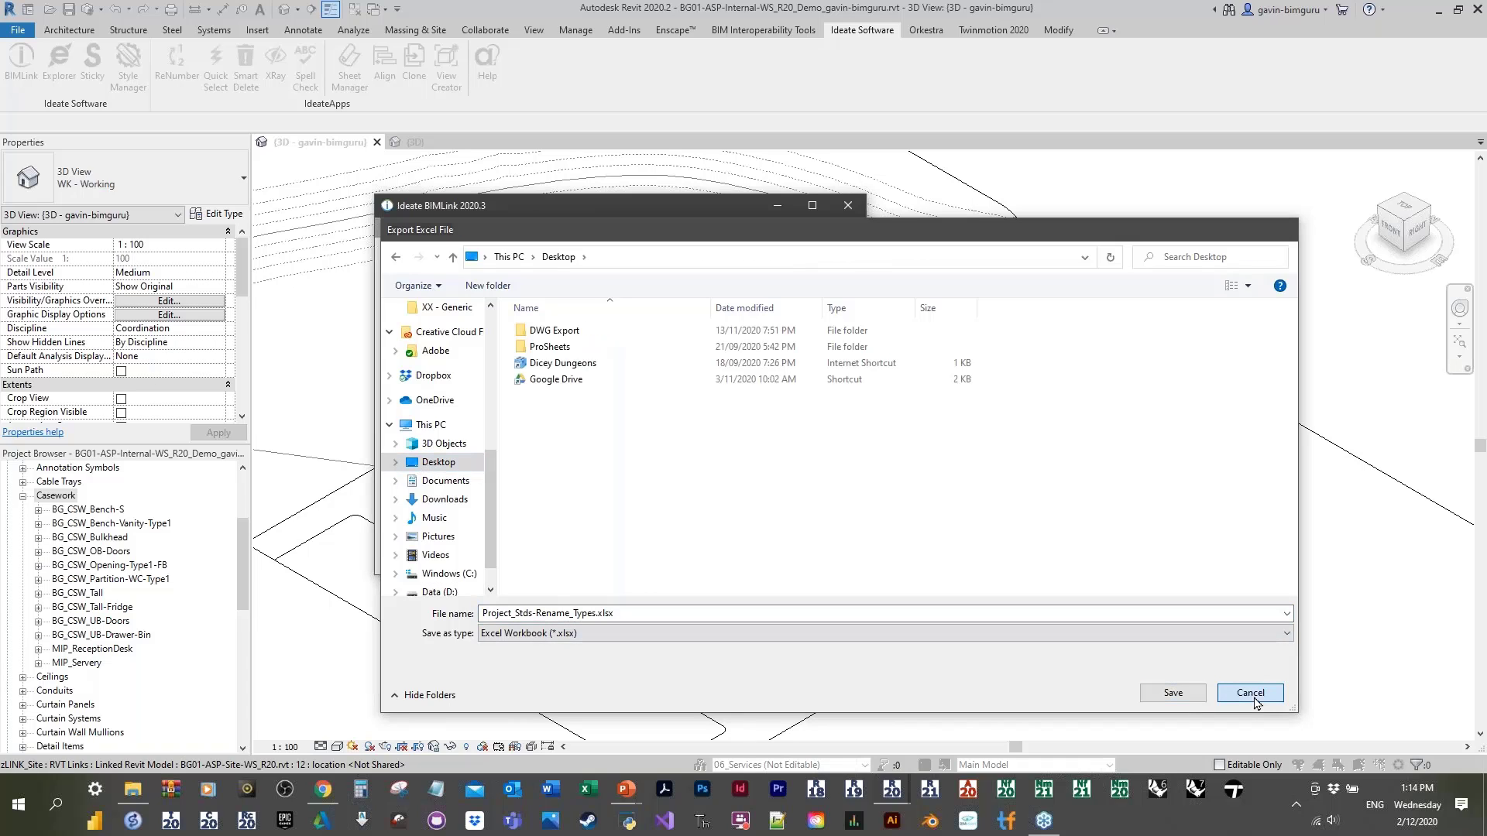
Step: Edit the Project_Stds-Rename_Types link's filters so that elements no longer must pass all of them
{"action": "left_click", "coordinate": [815, 313]}
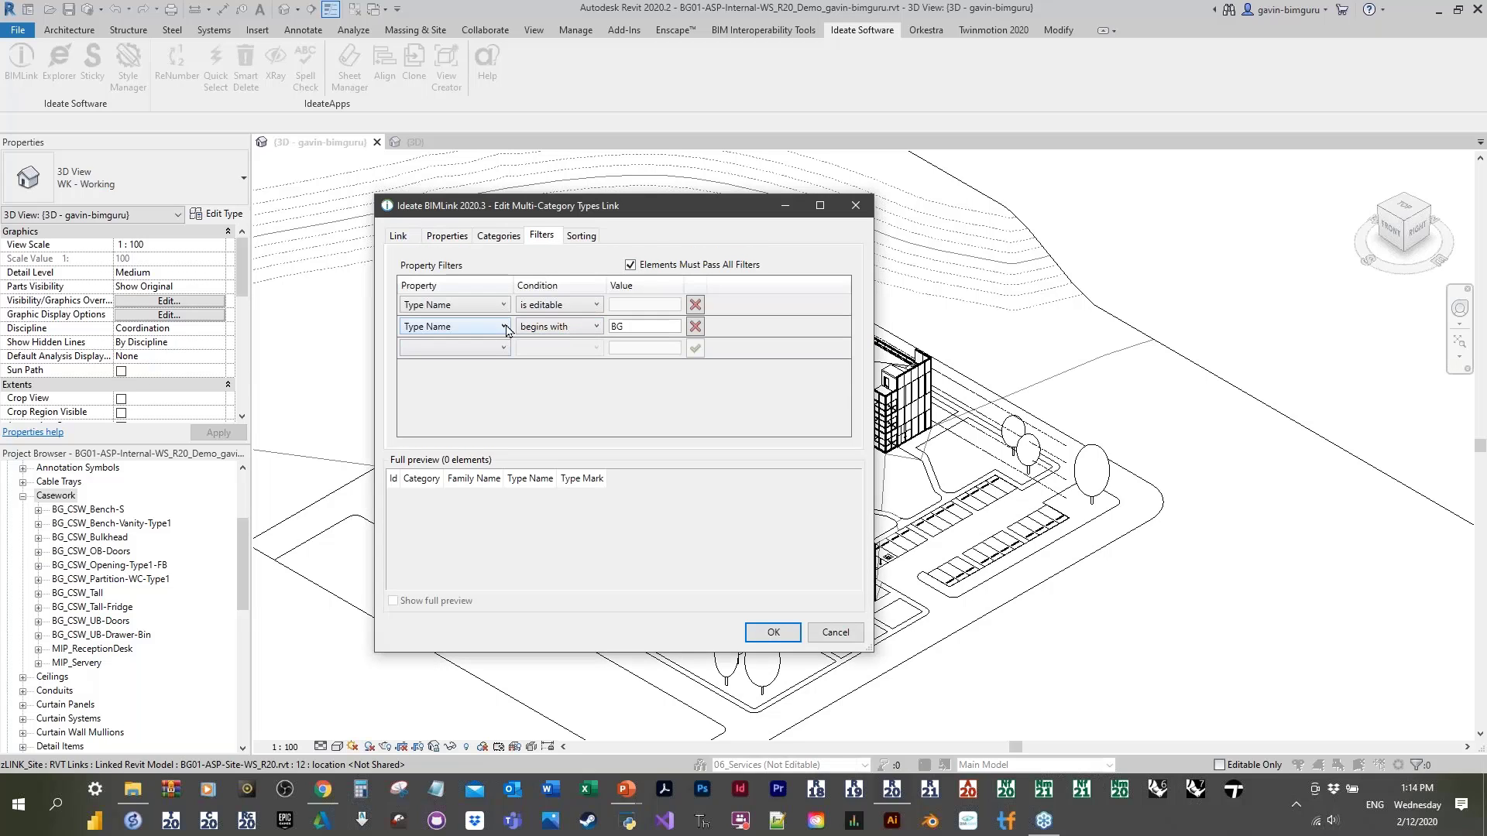
{"action": "left_click", "coordinate": [654, 327]}
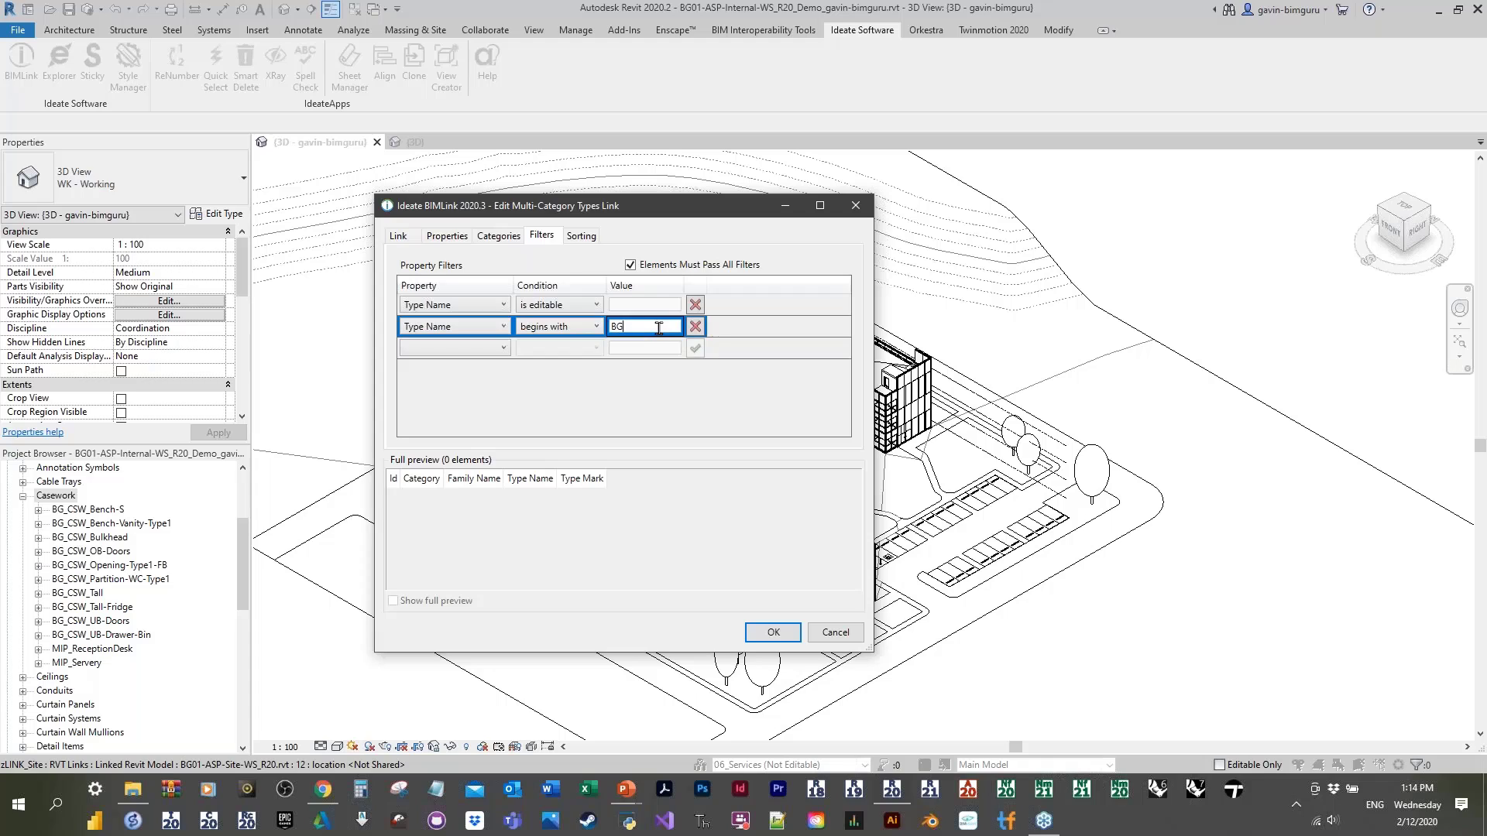
{"action": "left_click", "coordinate": [580, 327]}
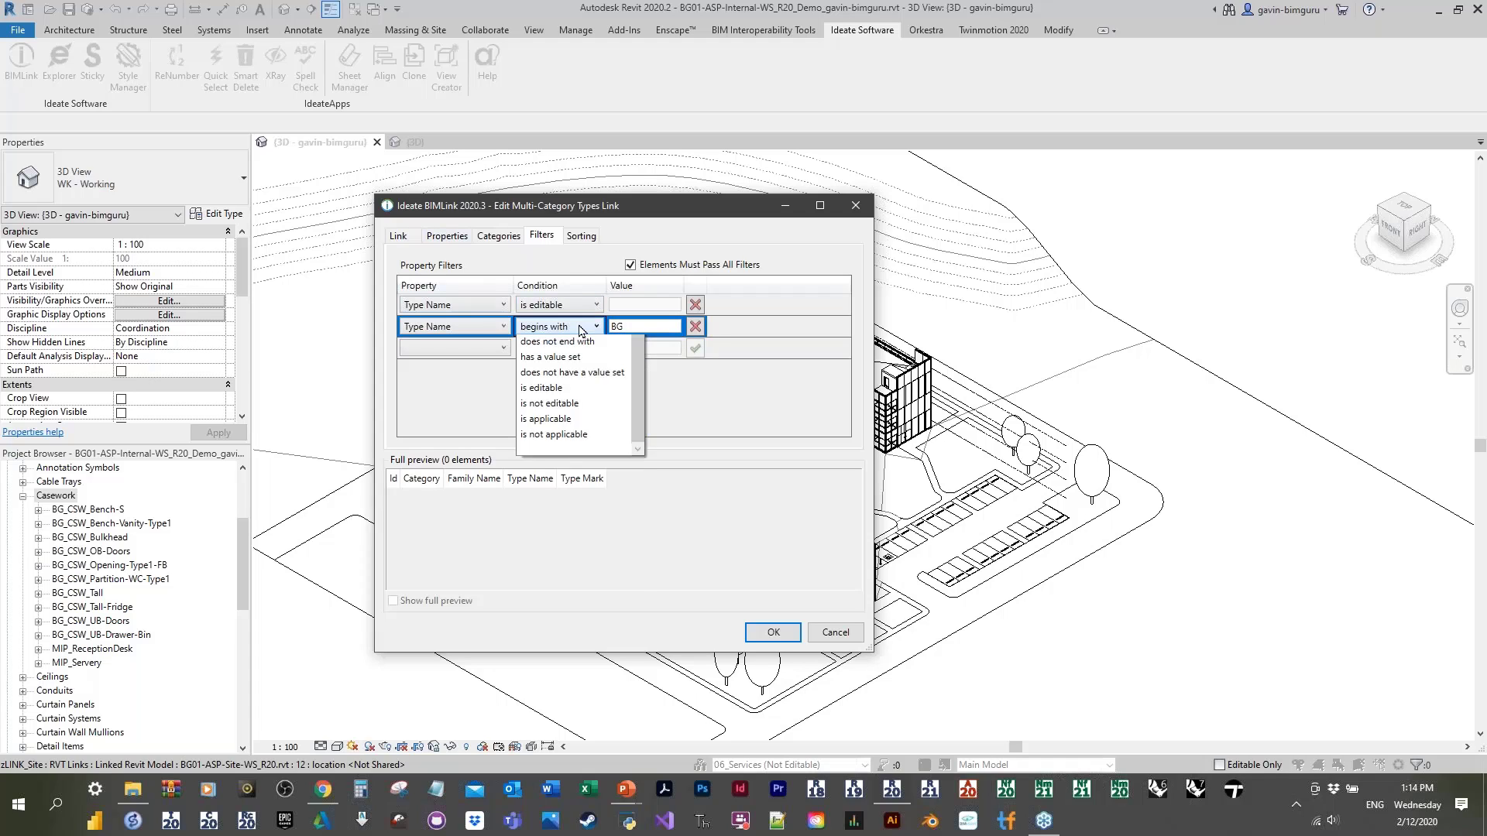
{"action": "left_click", "coordinate": [581, 329]}
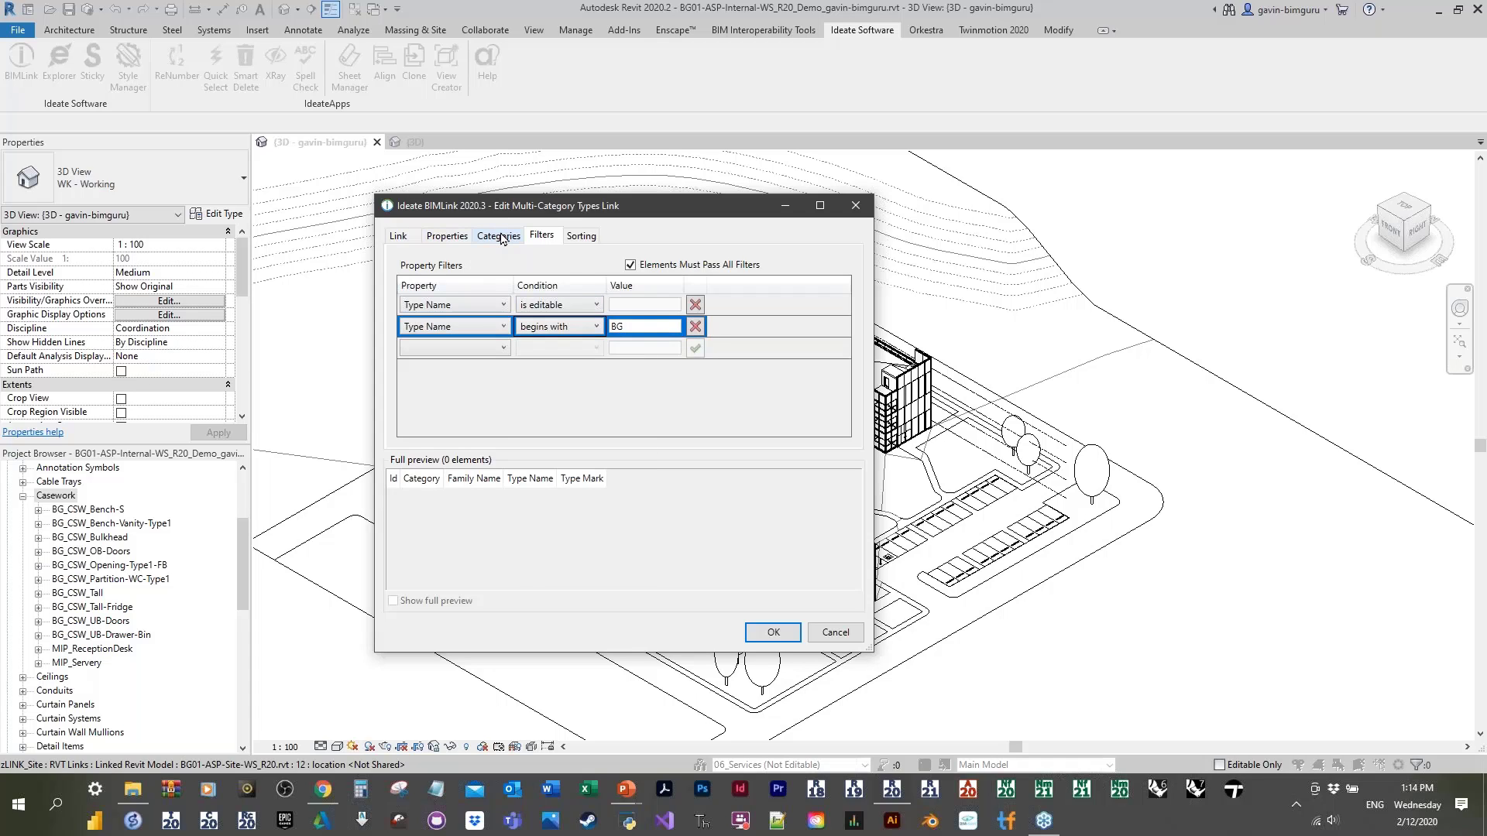
{"action": "left_click", "coordinate": [647, 268]}
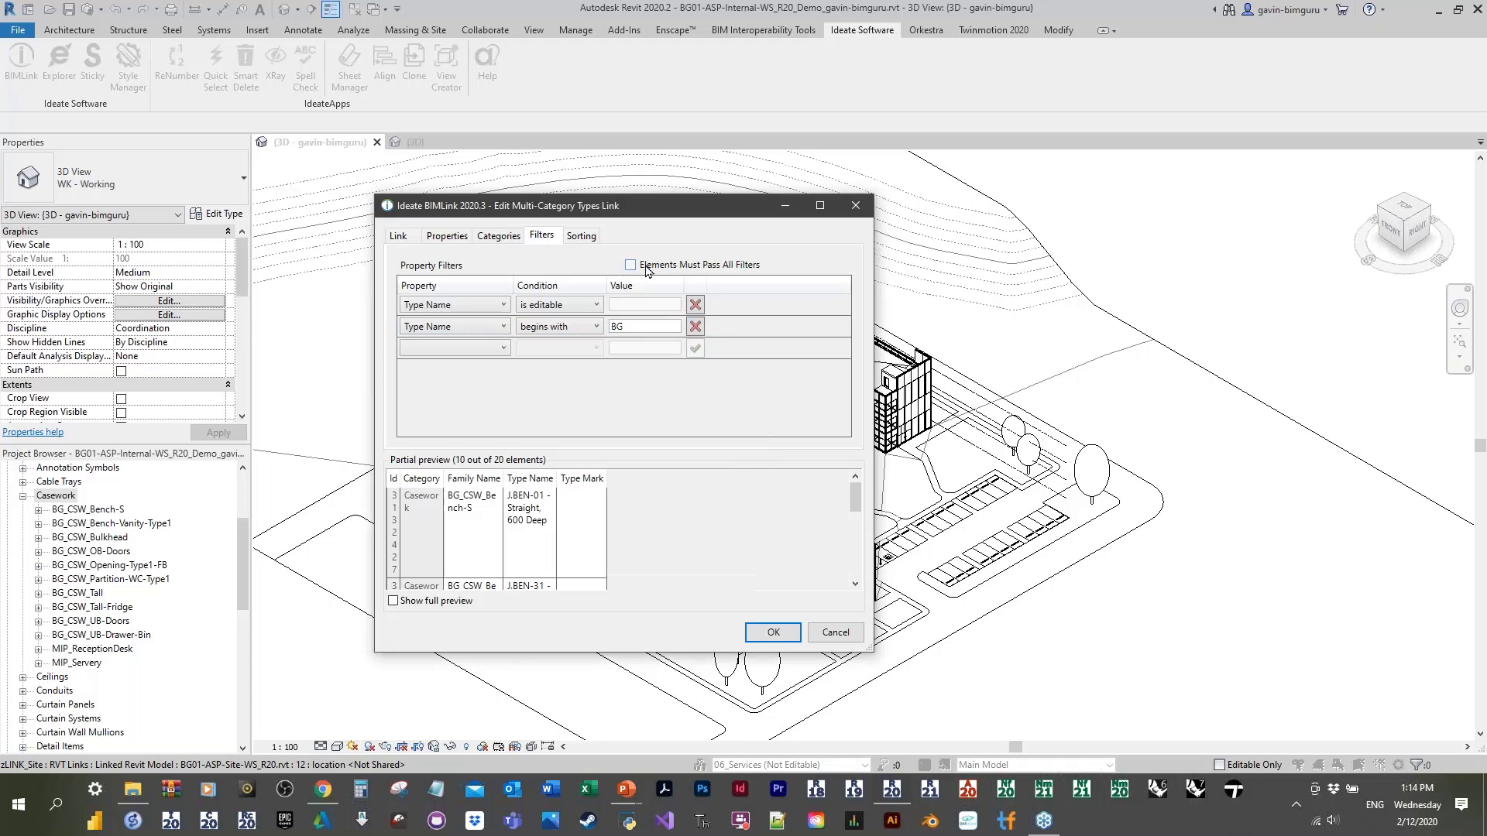
{"action": "left_click", "coordinate": [780, 633]}
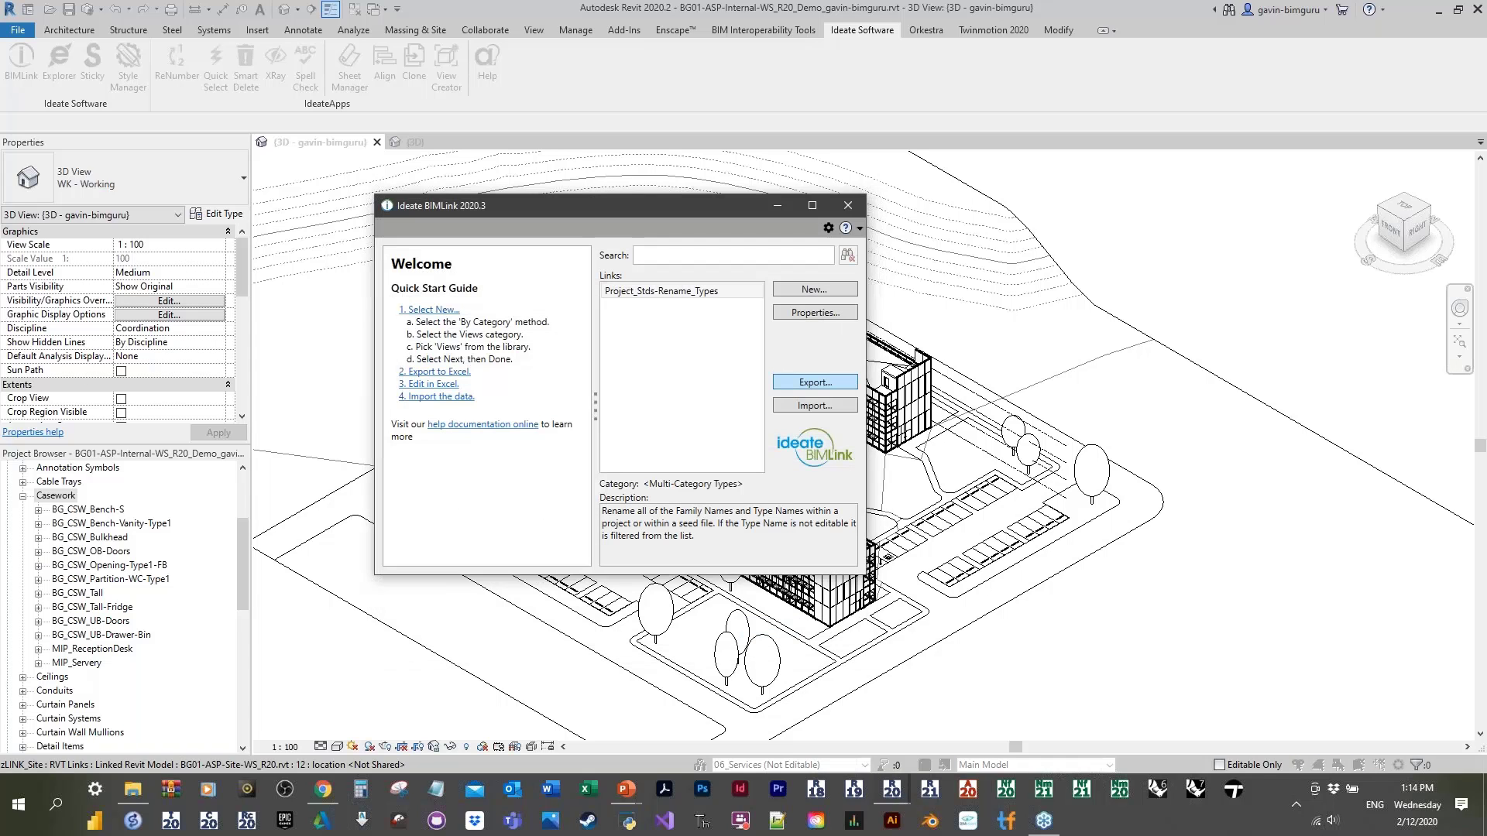
Step: Export the link to the Desktop as the Excel workbook Project_Stds-Rename_Types.xlsx and open the exported file
{"action": "left_click", "coordinate": [814, 381]}
{"action": "left_click", "coordinate": [438, 461]}
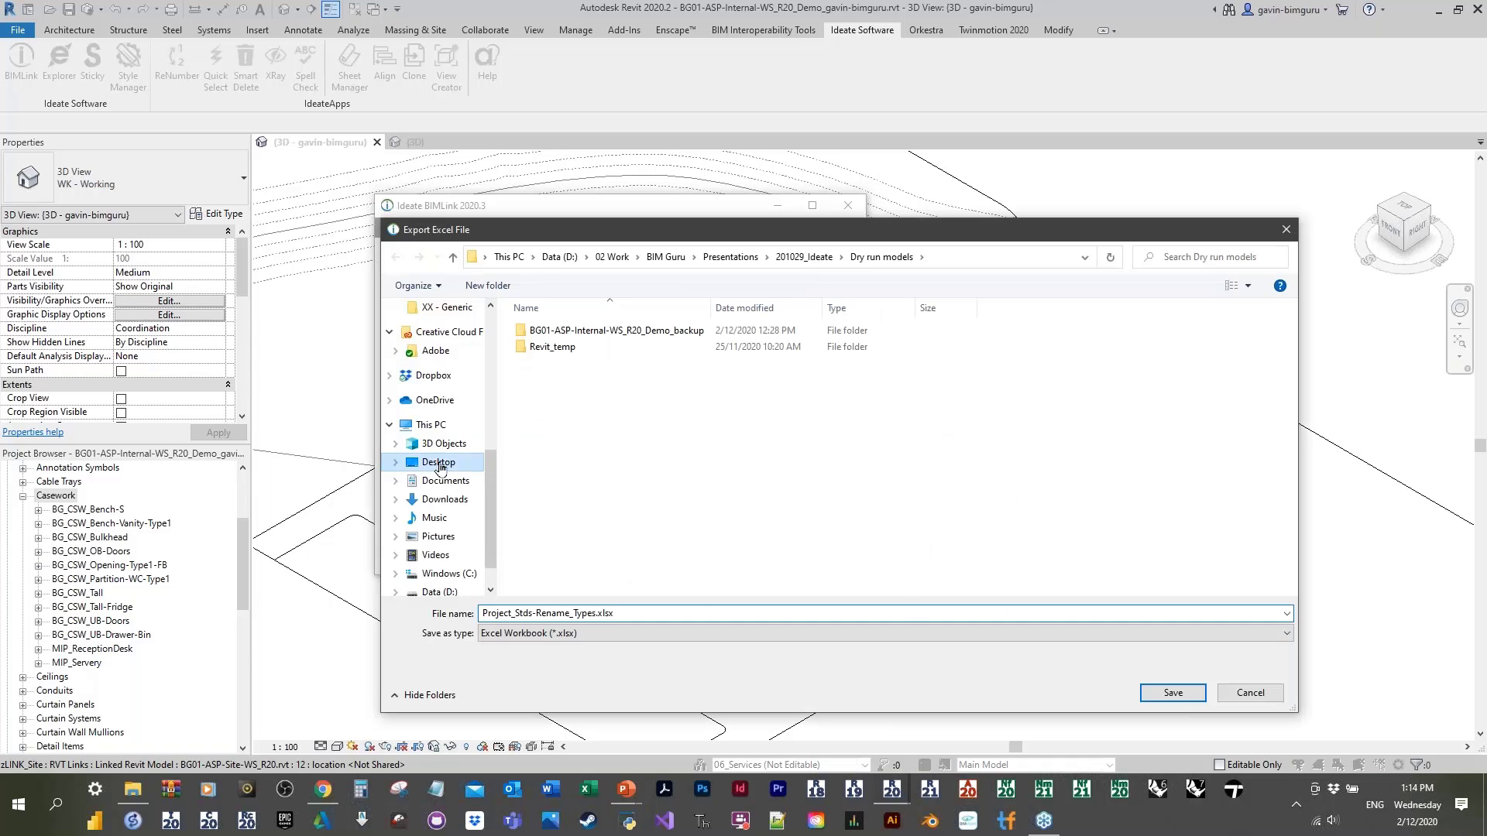
{"action": "left_click", "coordinate": [1169, 692]}
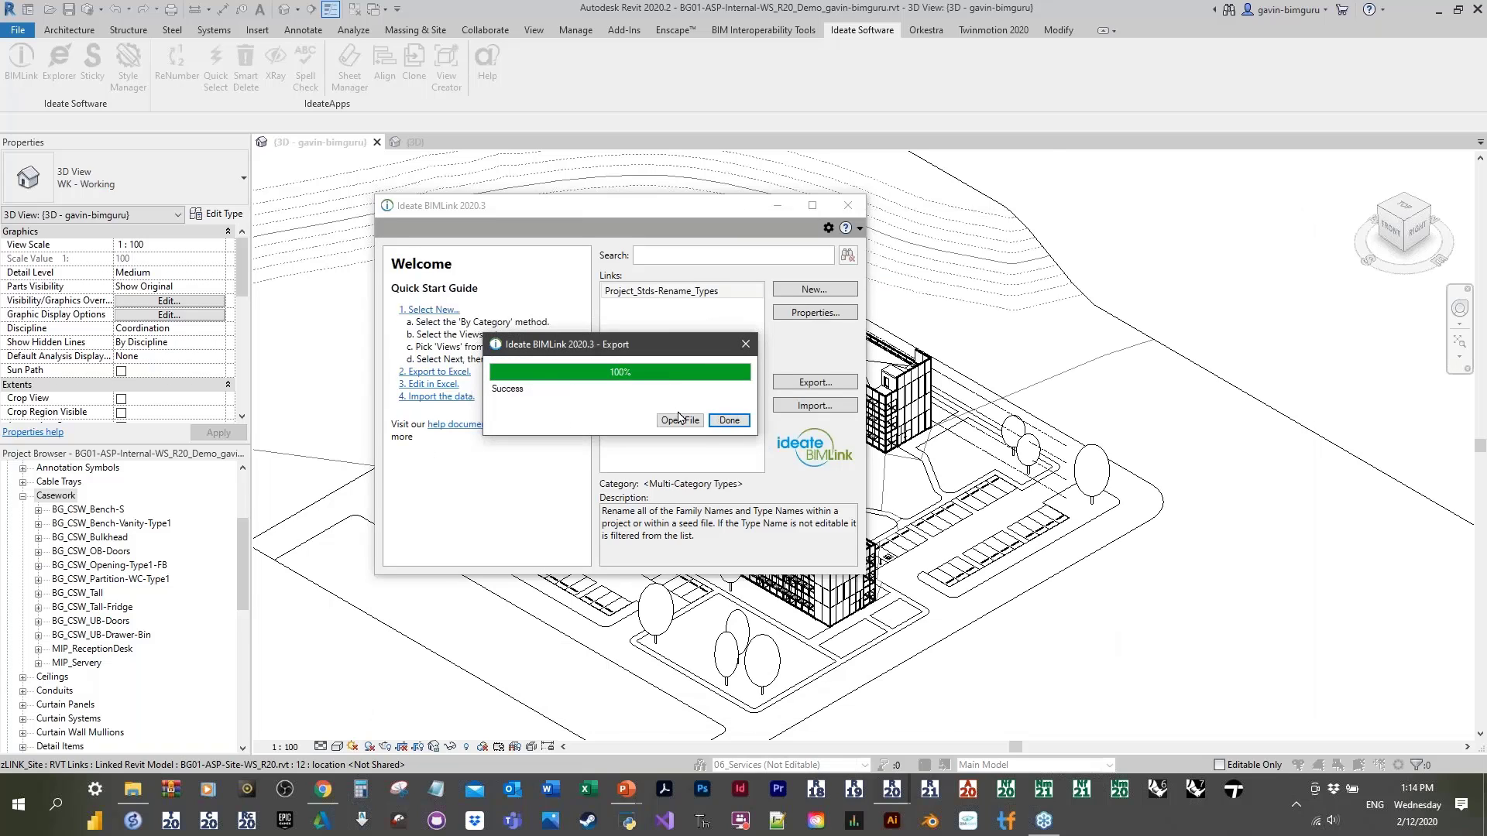
{"action": "left_click", "coordinate": [677, 422]}
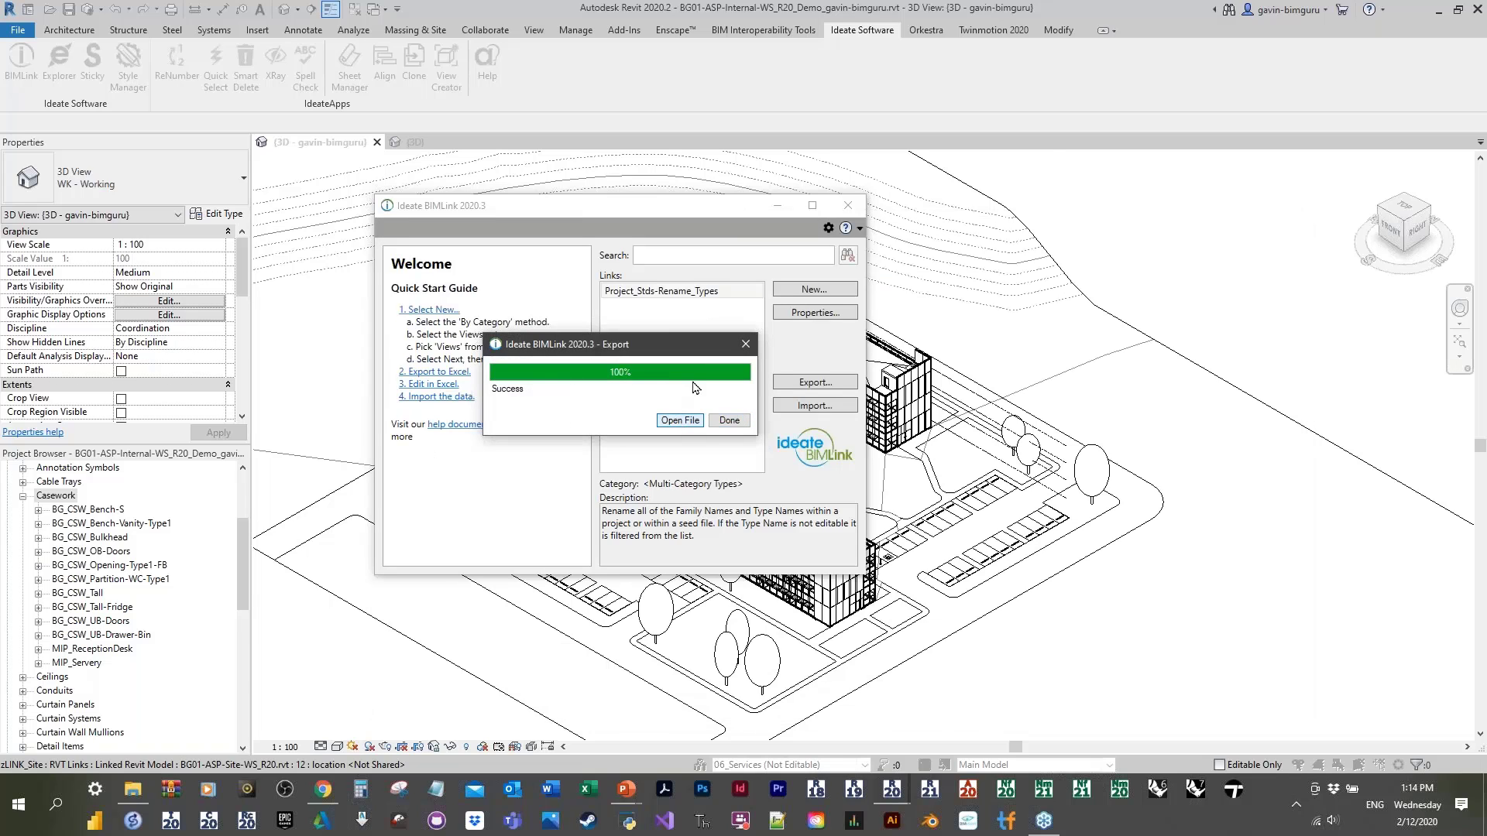
{"action": "left_click", "coordinate": [680, 421]}
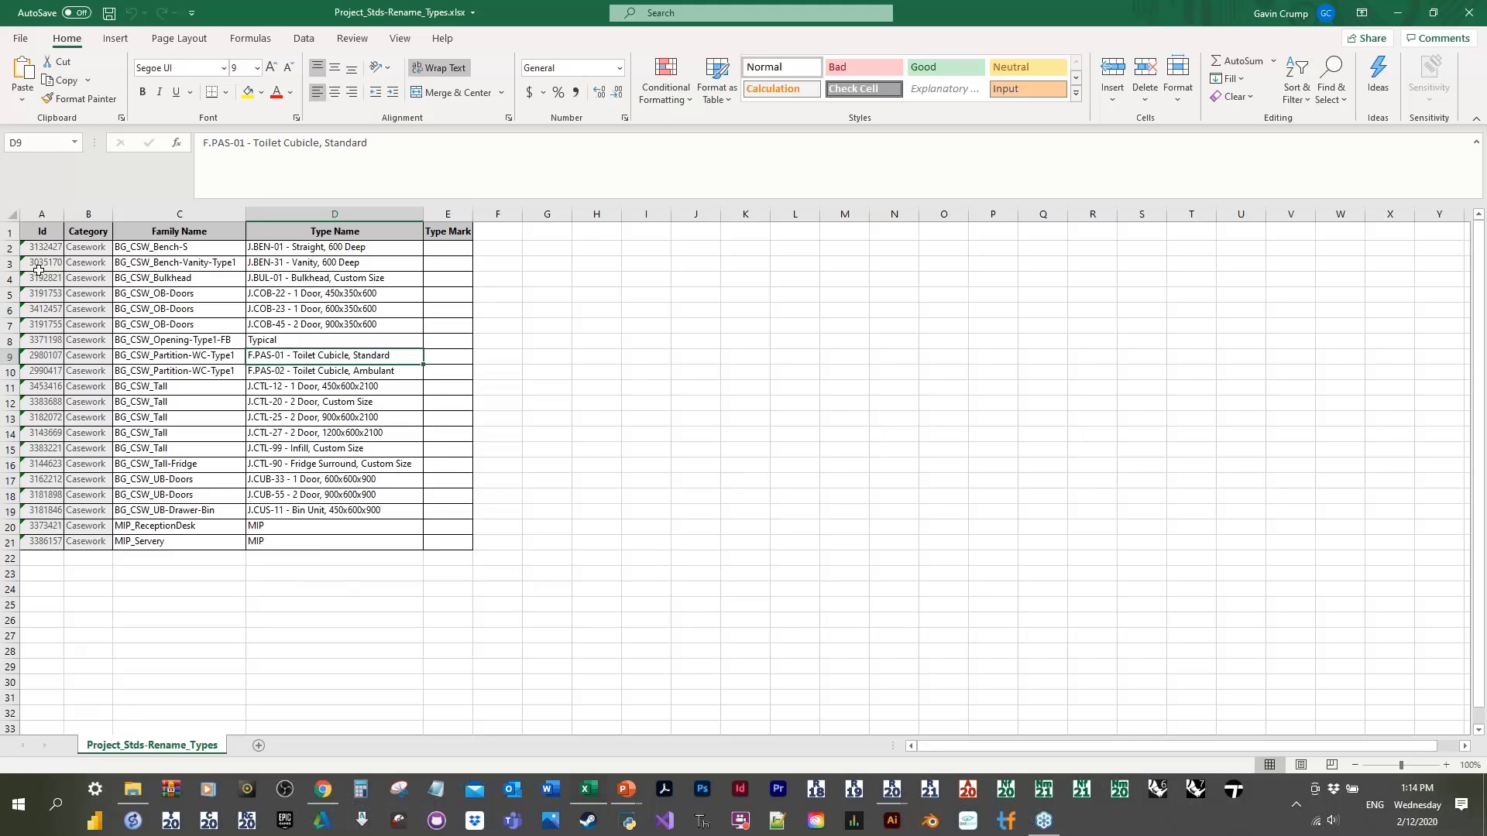
Step: Replace every "BG_" with "ID_" in the Family Name column of the exported workbook
{"action": "left_click", "coordinate": [81, 246]}
{"action": "left_click", "coordinate": [84, 280]}
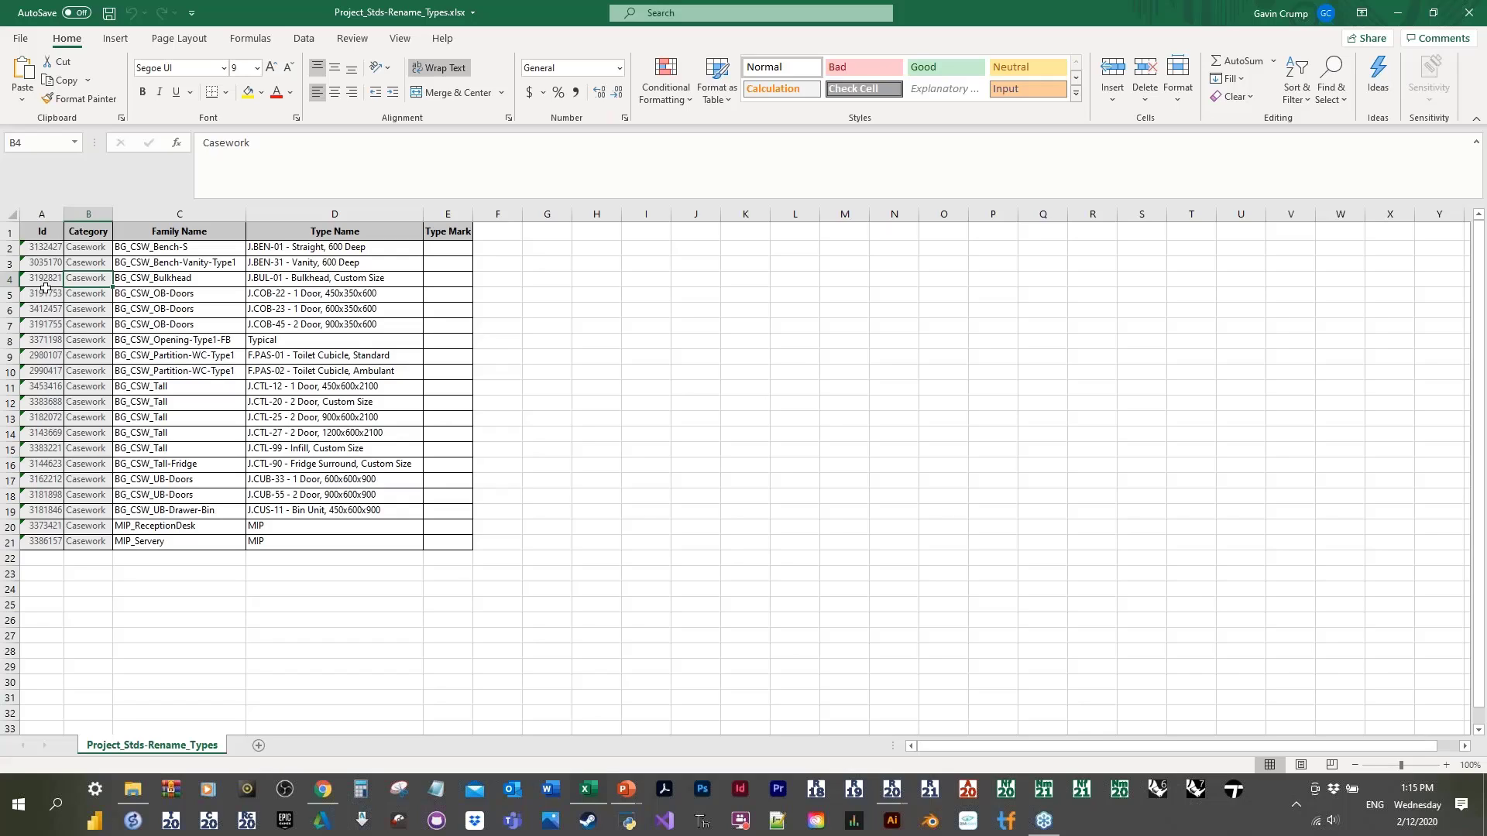
{"action": "left_click", "coordinate": [188, 212]}
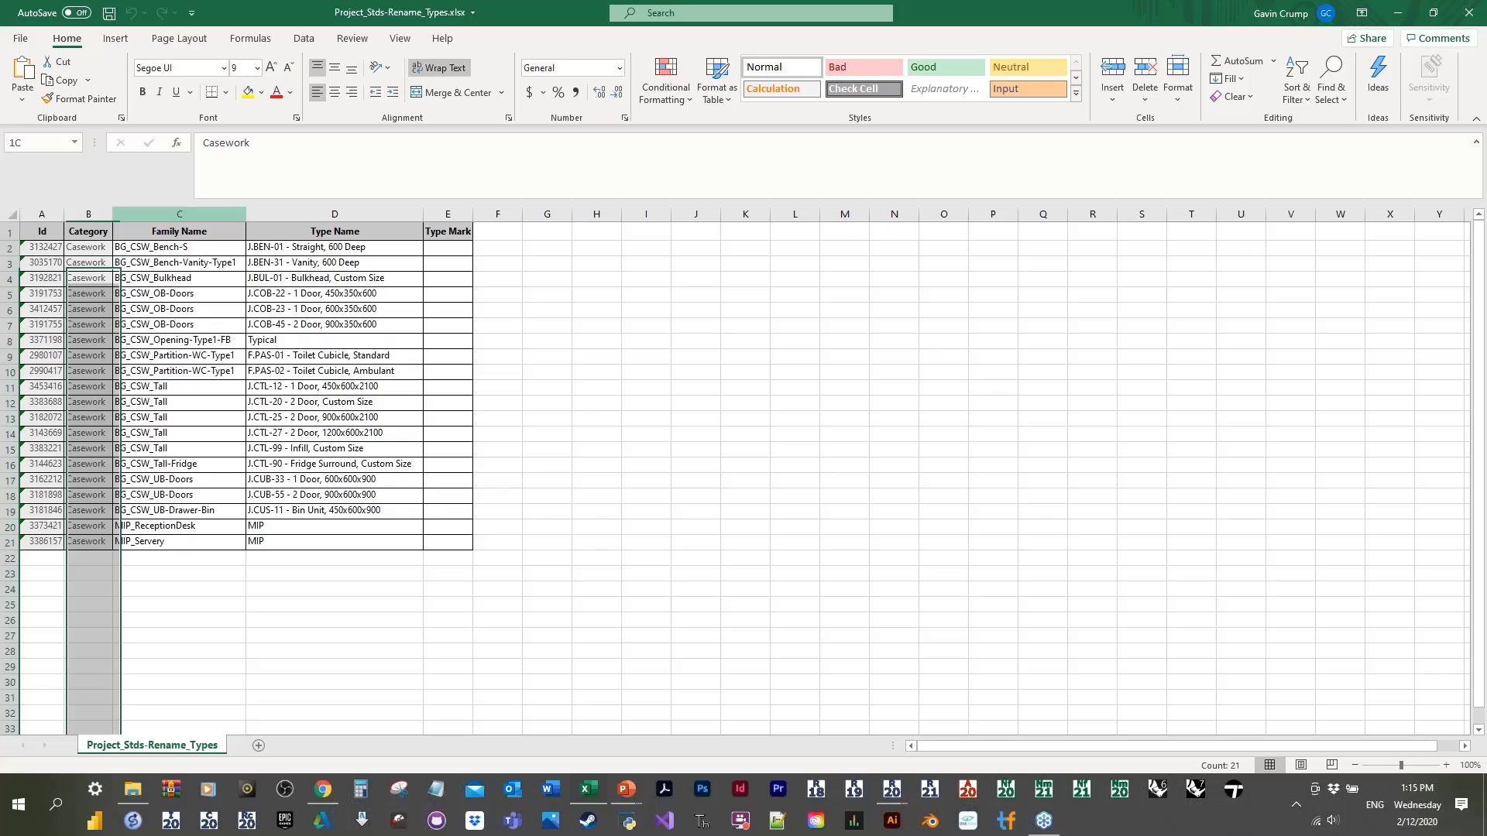
{"action": "key", "text": "ctrl+h"}
{"action": "type", "text": "bg"}
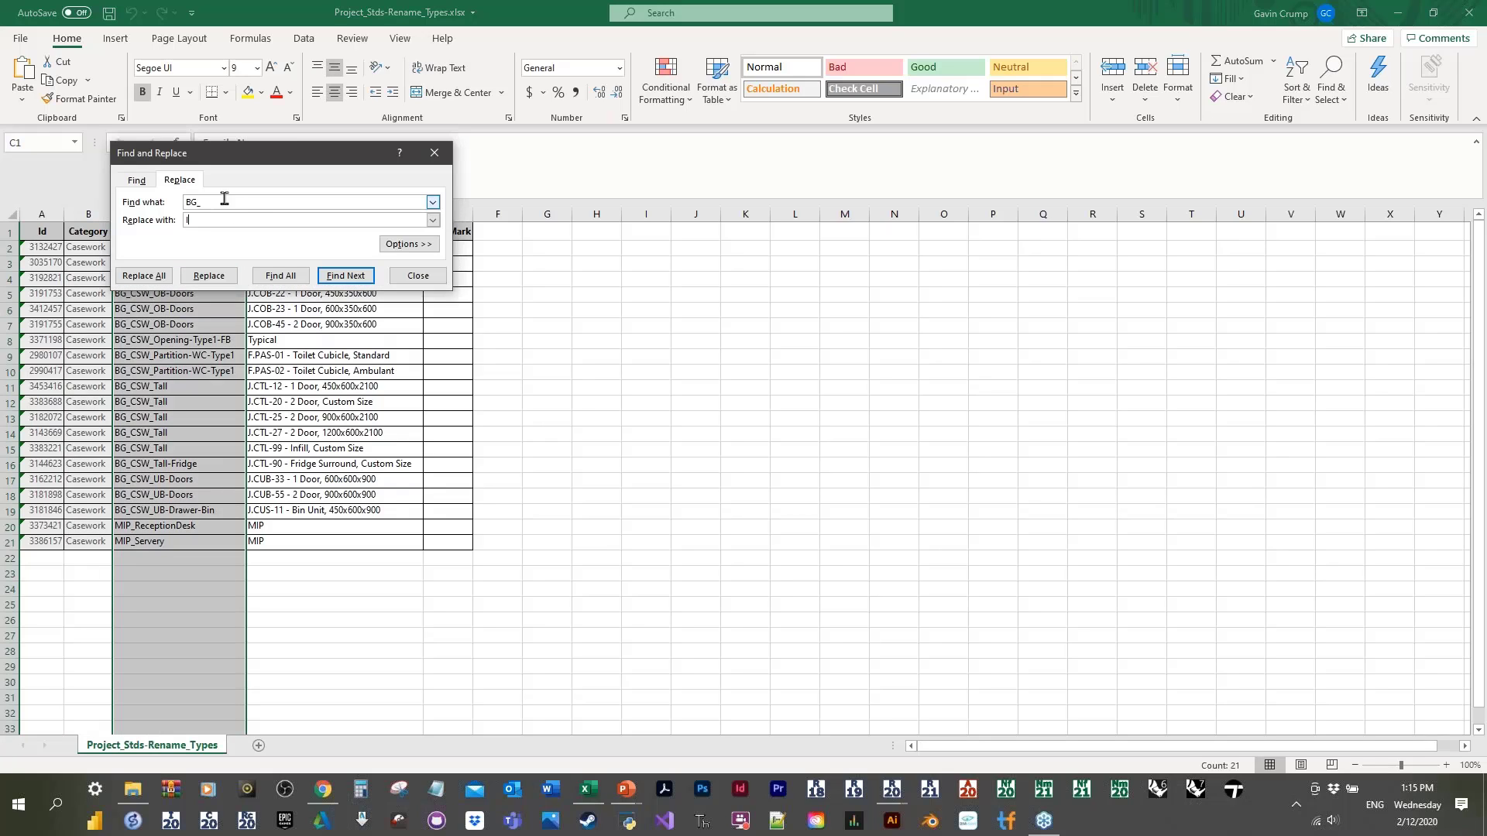
{"action": "left_click", "coordinate": [143, 276]}
{"action": "left_click", "coordinate": [748, 443]}
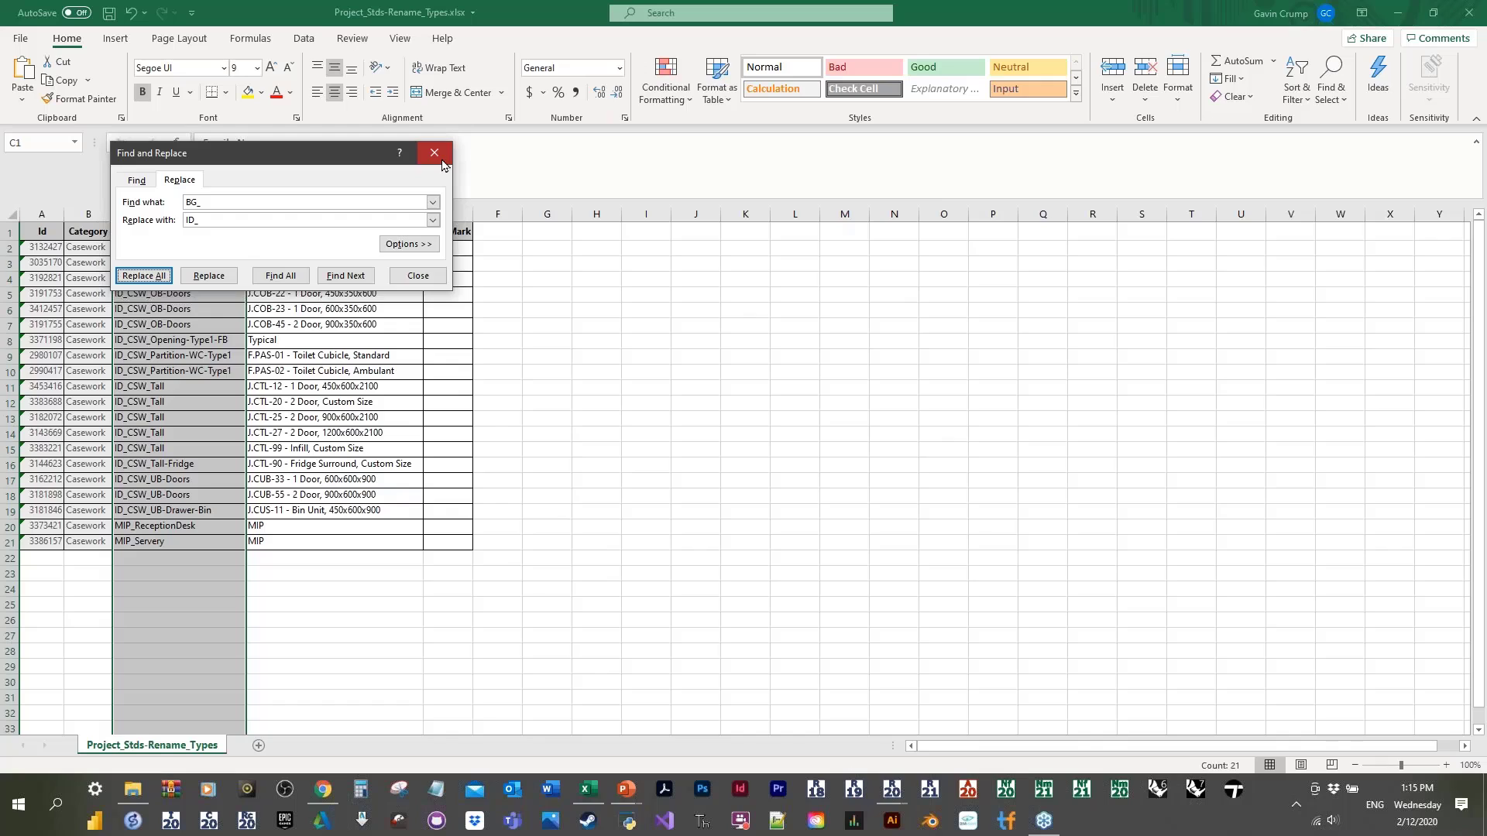
{"action": "left_click", "coordinate": [434, 153]}
Step: Check the renamed families in the sheet, save the workbook and close it
{"action": "left_click", "coordinate": [175, 295]}
{"action": "left_click", "coordinate": [177, 310]}
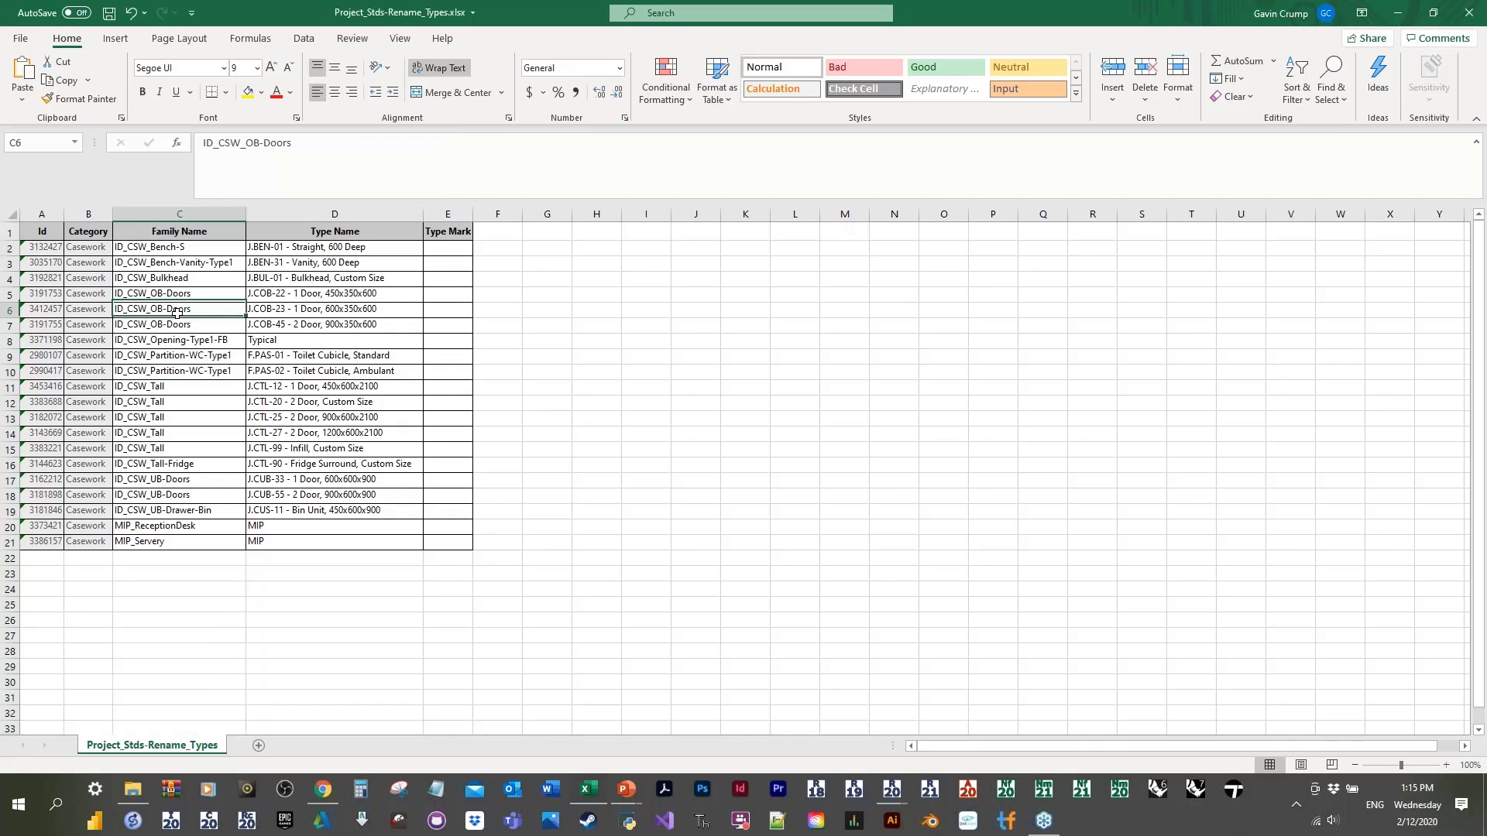
{"action": "left_click", "coordinate": [182, 325]}
{"action": "left_click", "coordinate": [285, 288]}
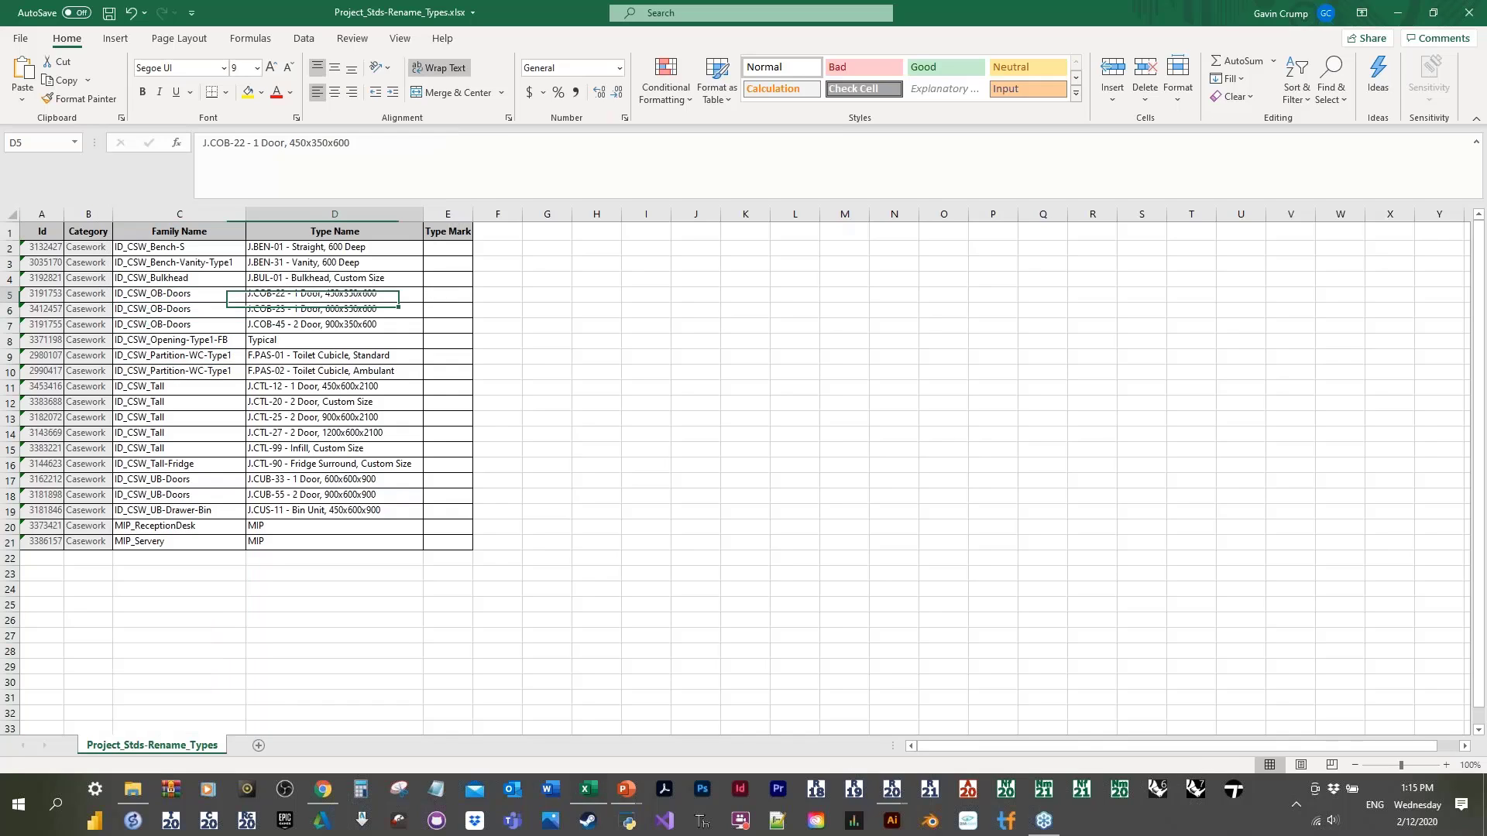
{"action": "key", "text": "ctrl+s"}
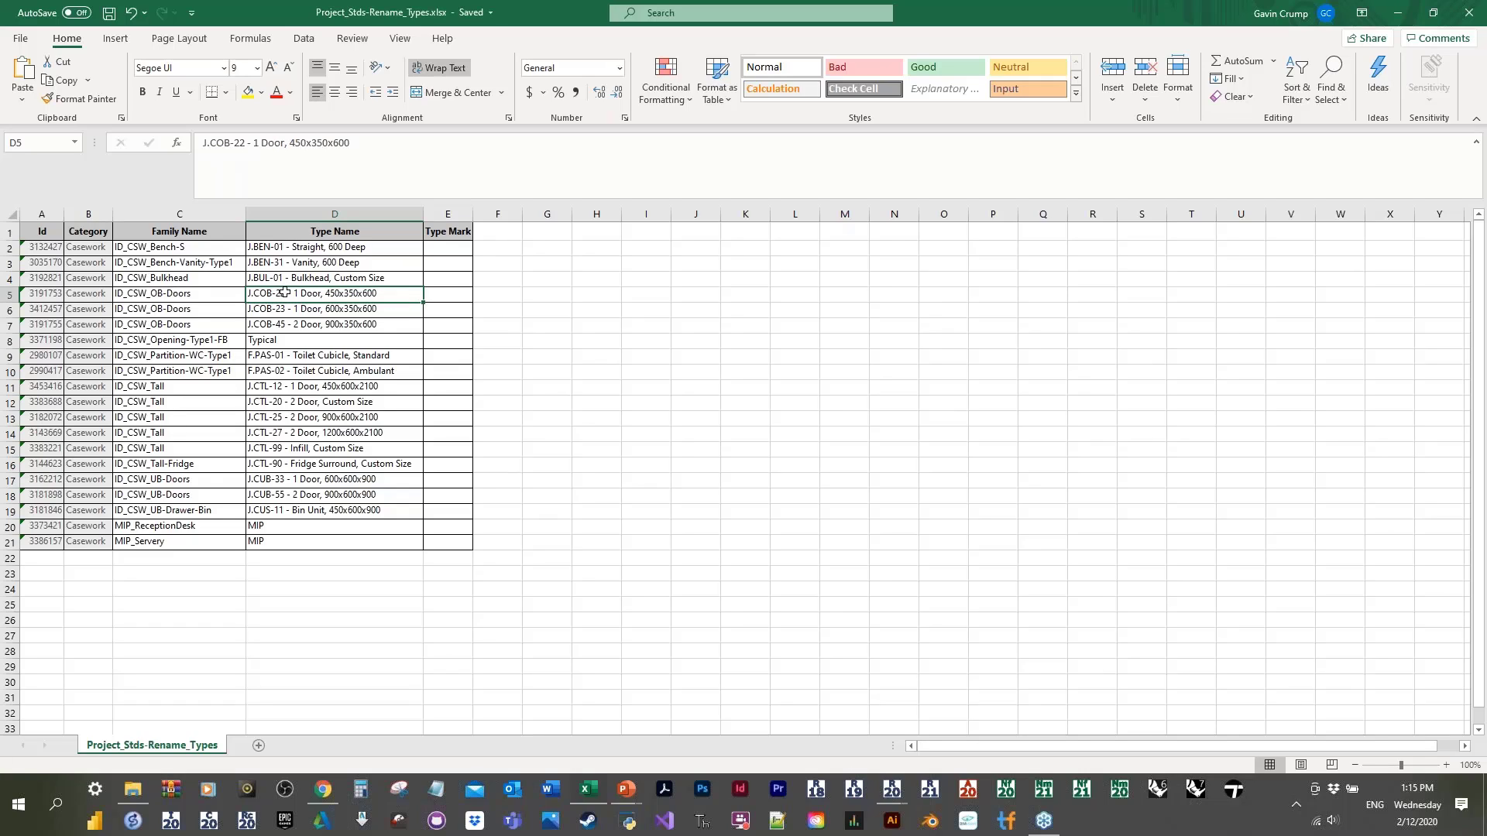
{"action": "left_click", "coordinate": [1468, 12]}
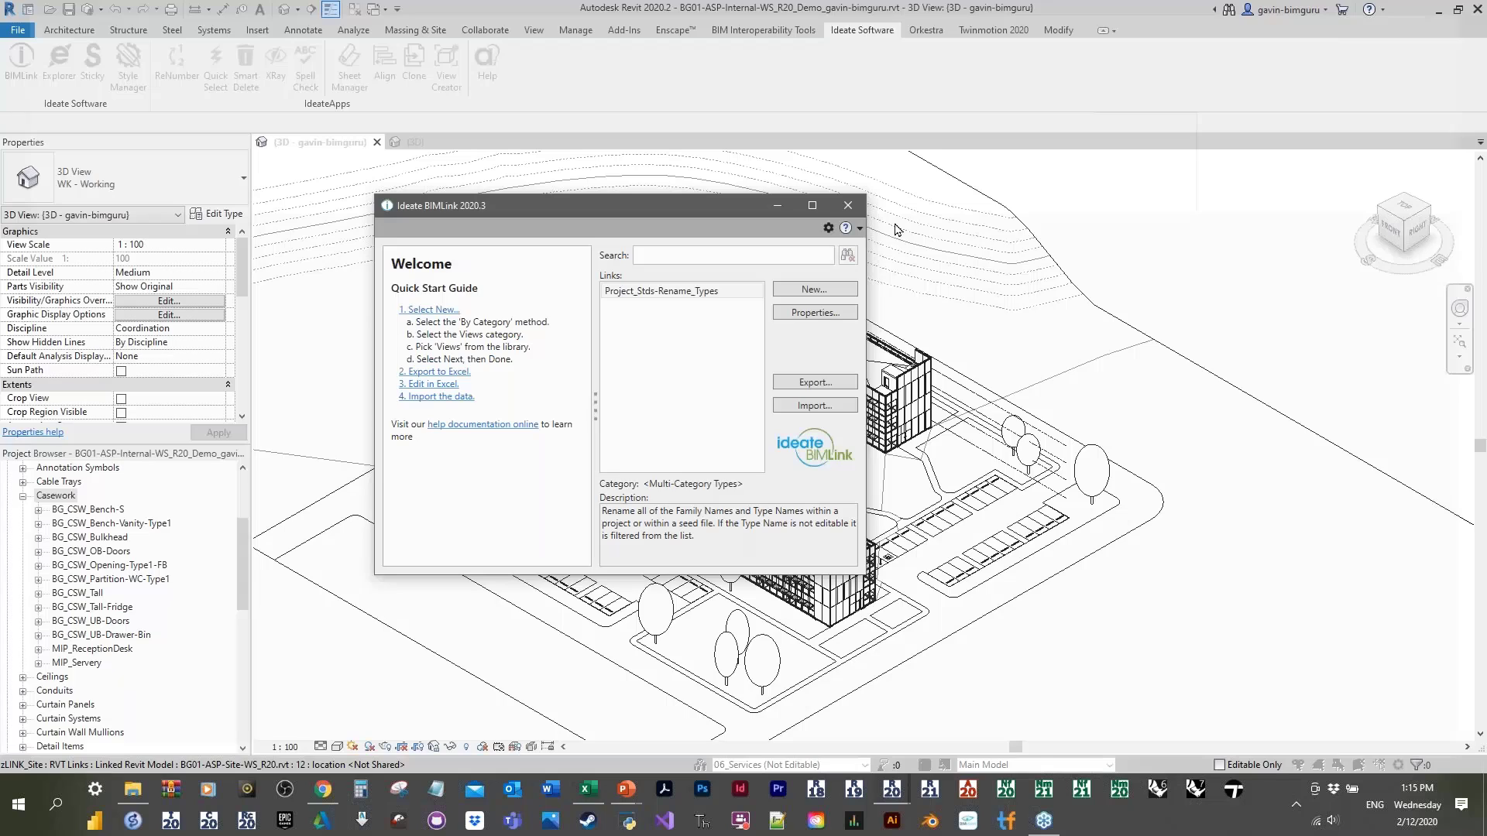
Step: Import Project_Stds-Rename_Types.xlsx through the link, review the previewed Family Name changes, apply them to the Revit model and close Ideate BIMLink
{"action": "left_click", "coordinate": [814, 405]}
{"action": "left_click", "coordinate": [614, 388]}
{"action": "left_click", "coordinate": [1168, 787]}
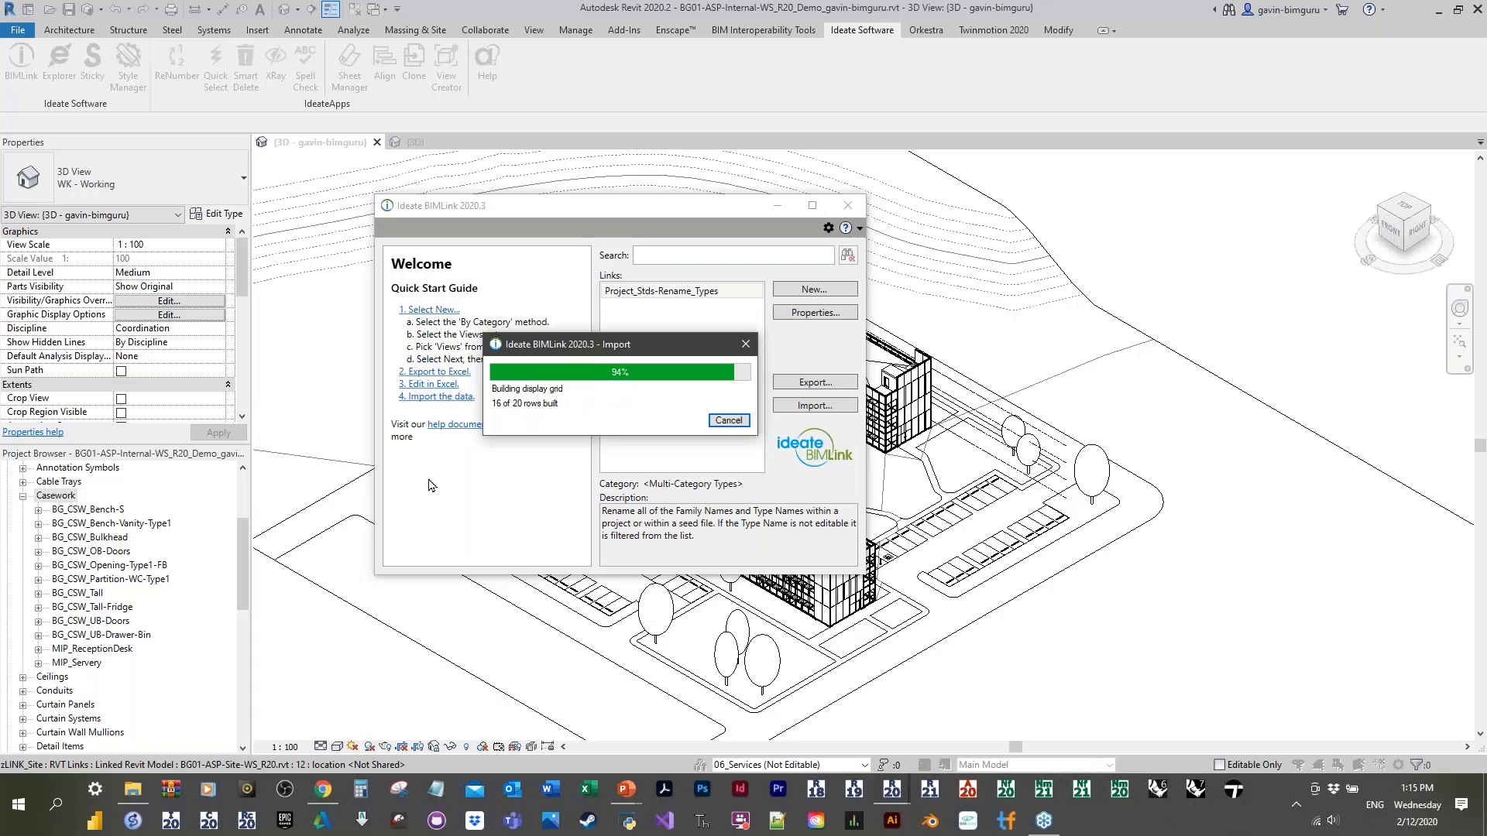
{"action": "left_click_drag", "start_coordinate": [907, 193], "coordinate": [907, 297]}
{"action": "scroll", "coordinate": [489, 243], "scroll_direction": "up", "scroll_amount": 4}
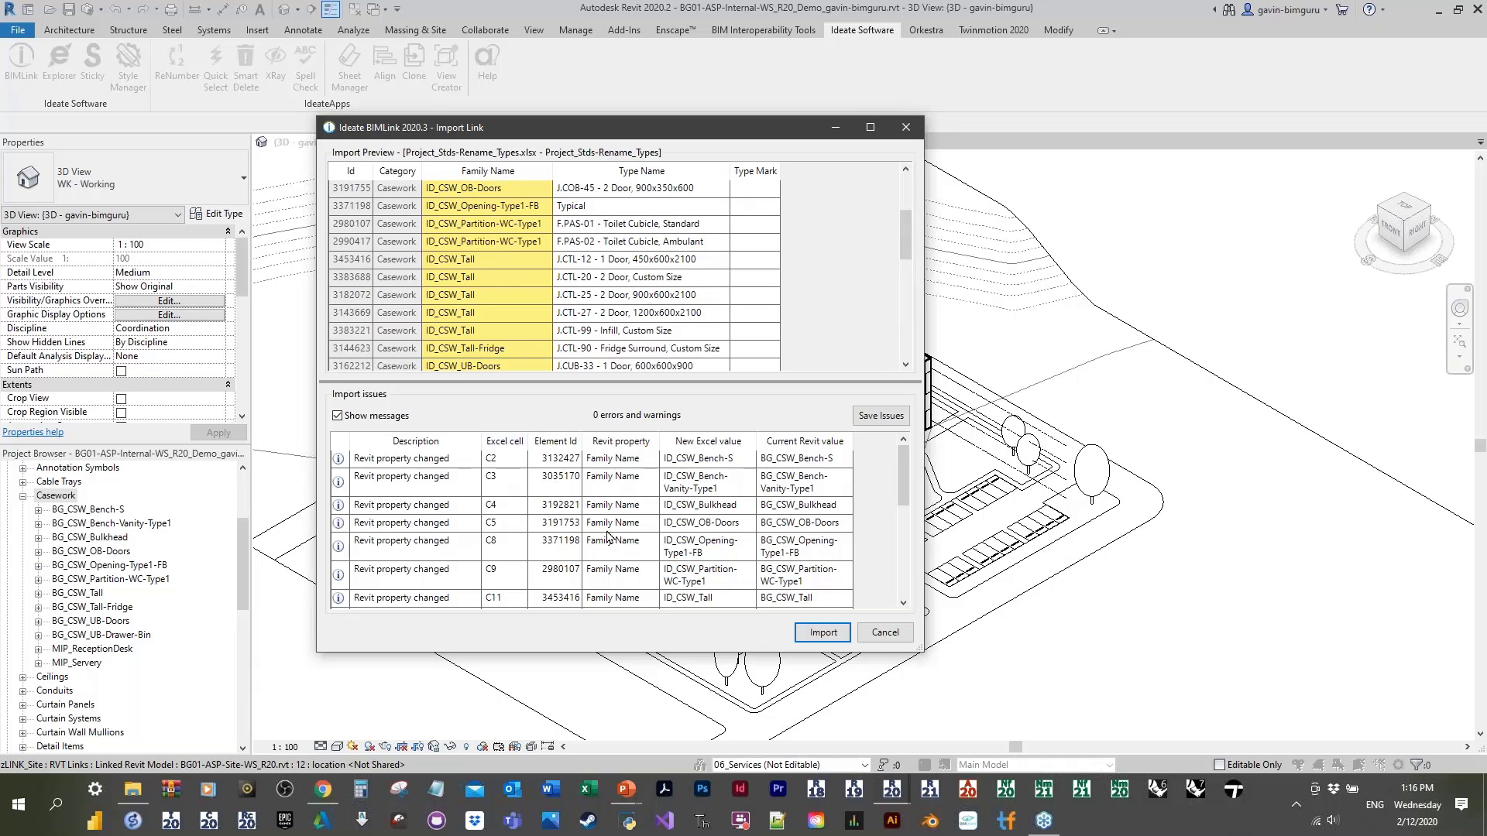
{"action": "left_click", "coordinate": [822, 633]}
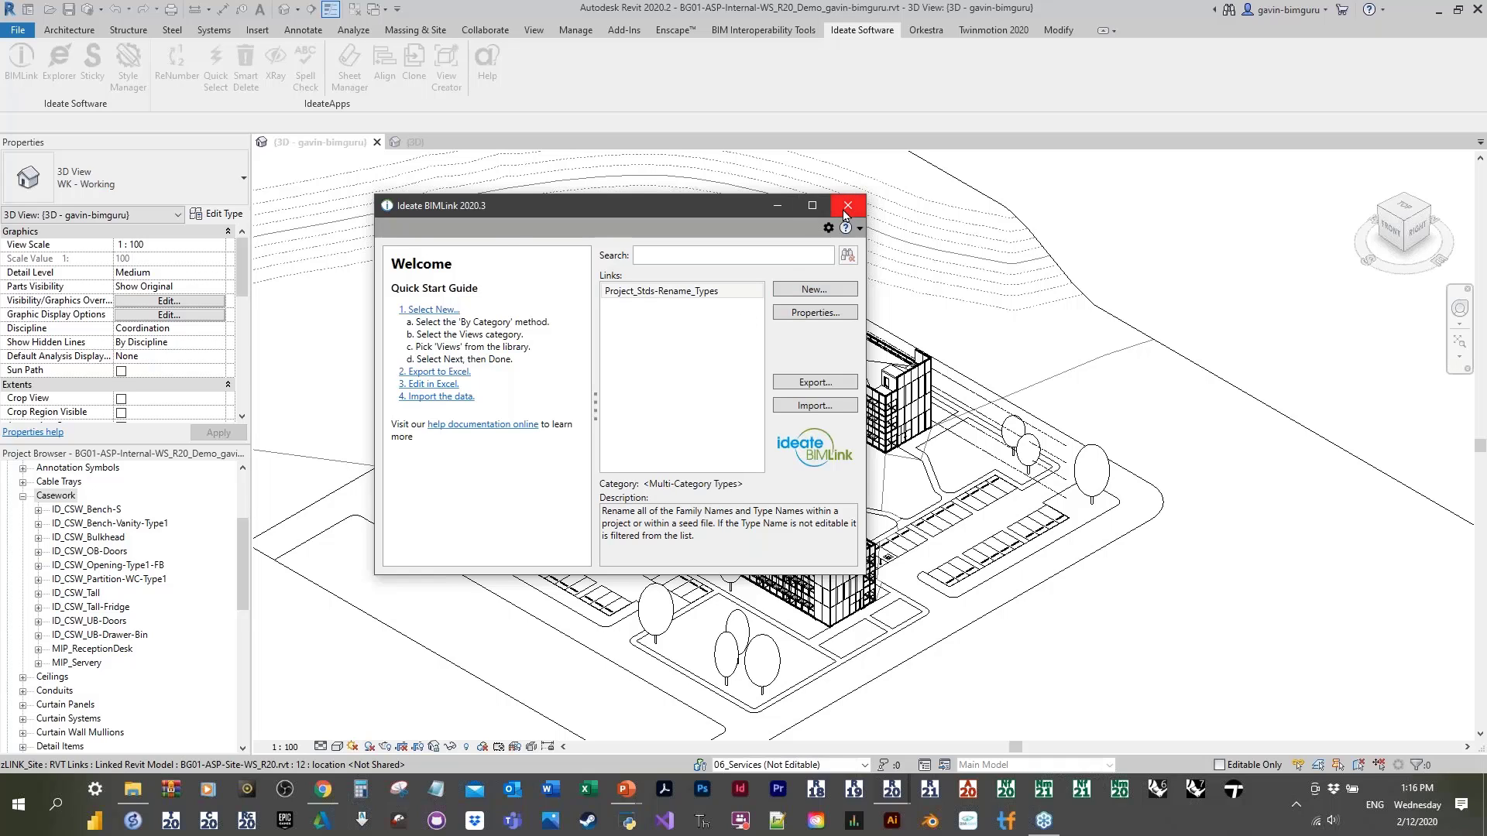
{"action": "left_click", "coordinate": [847, 206]}
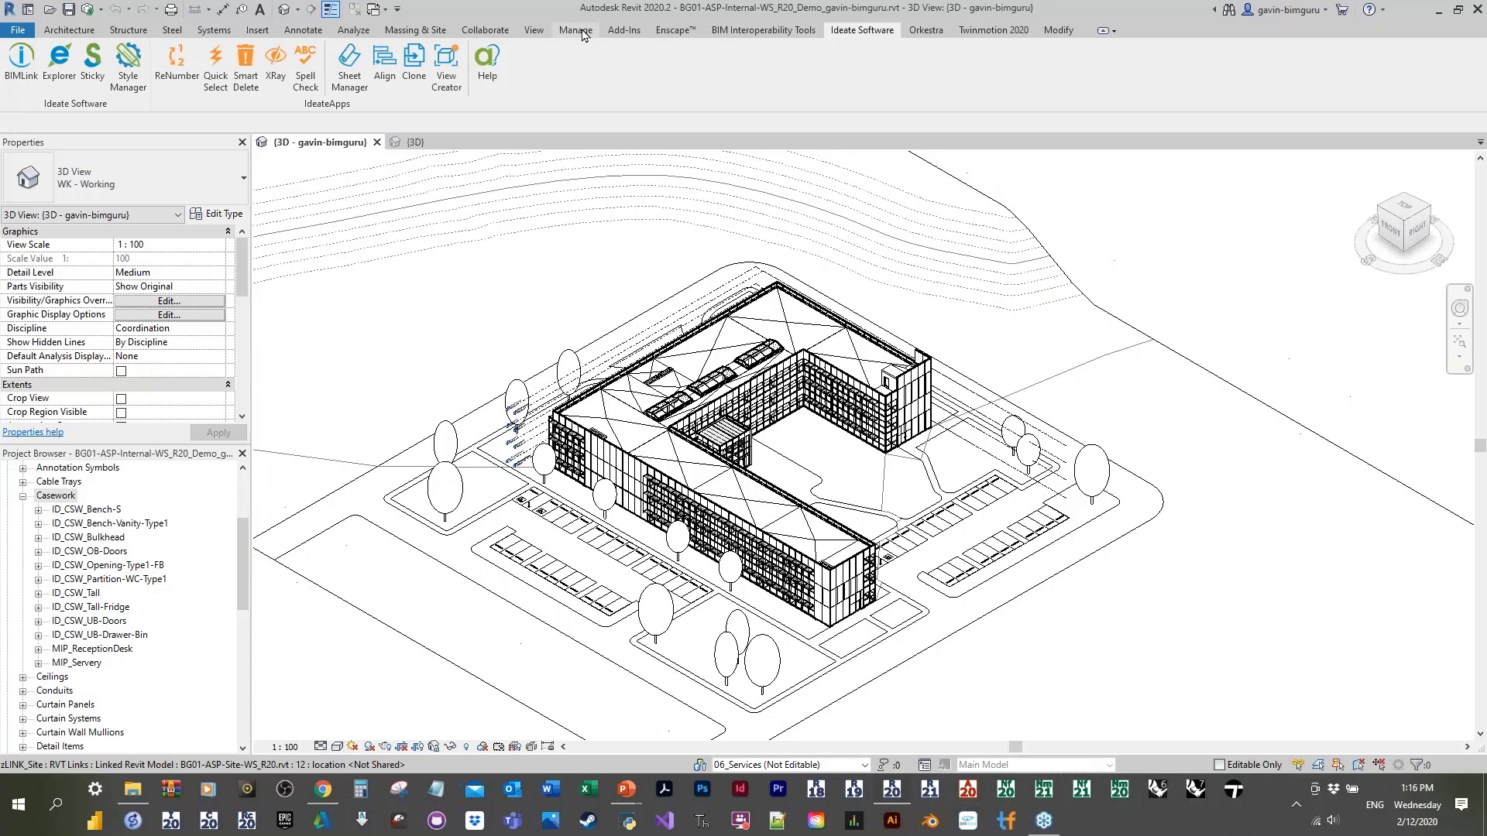
Step: Open the Object Styles settings, inspect the Casework subcategories such as BG_Bulkheads-Plan, and close them without changes
{"action": "left_click", "coordinate": [577, 31]}
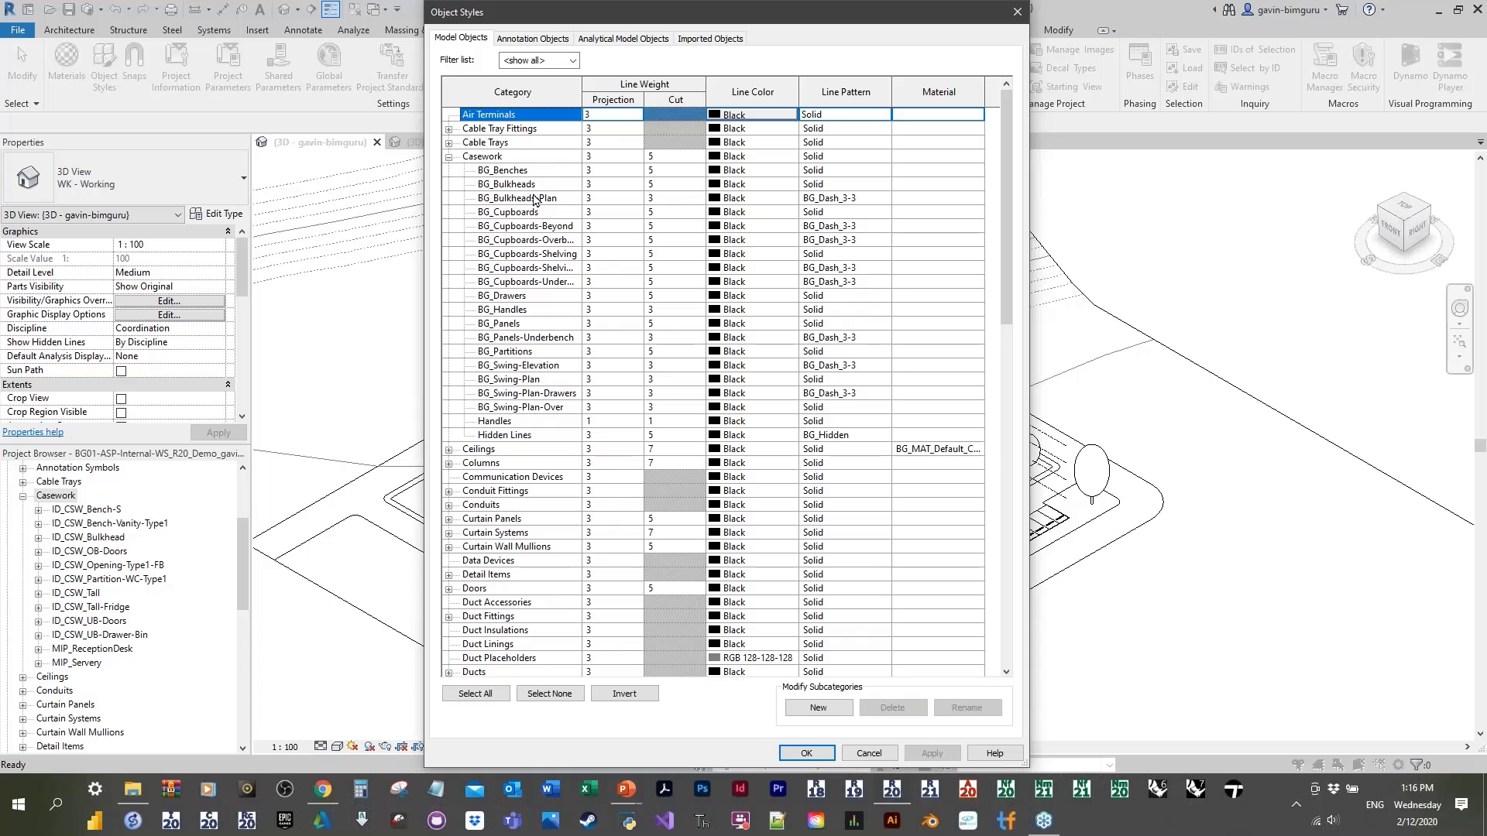
{"action": "left_click", "coordinate": [538, 199]}
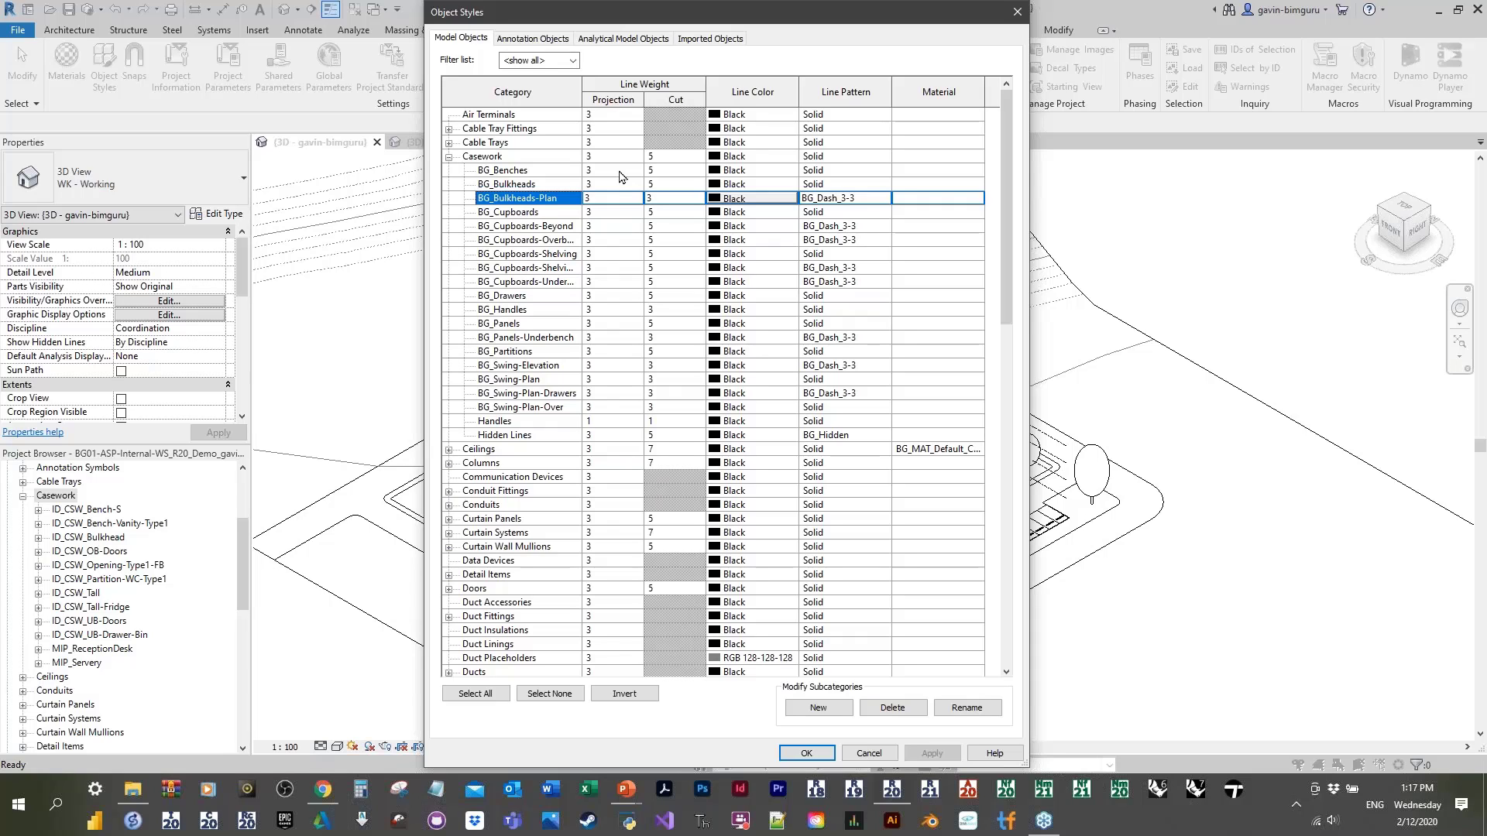
{"action": "left_click", "coordinate": [1022, 17]}
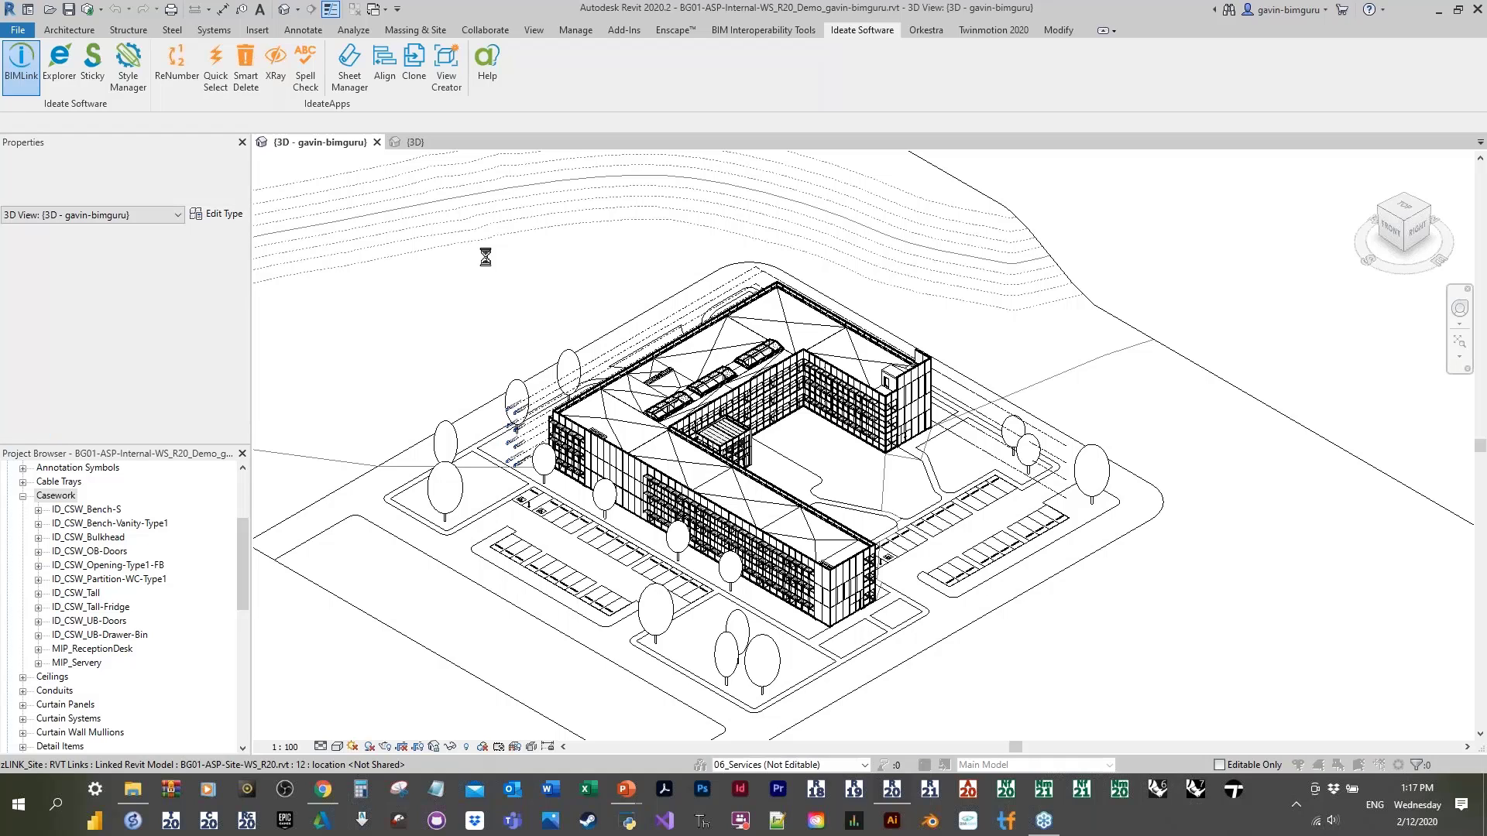
Step: Create a new BIMLink link from Project_Stds-Object_Styles in the Project Standards library, keeping its default properties
{"action": "left_click", "coordinate": [815, 289]}
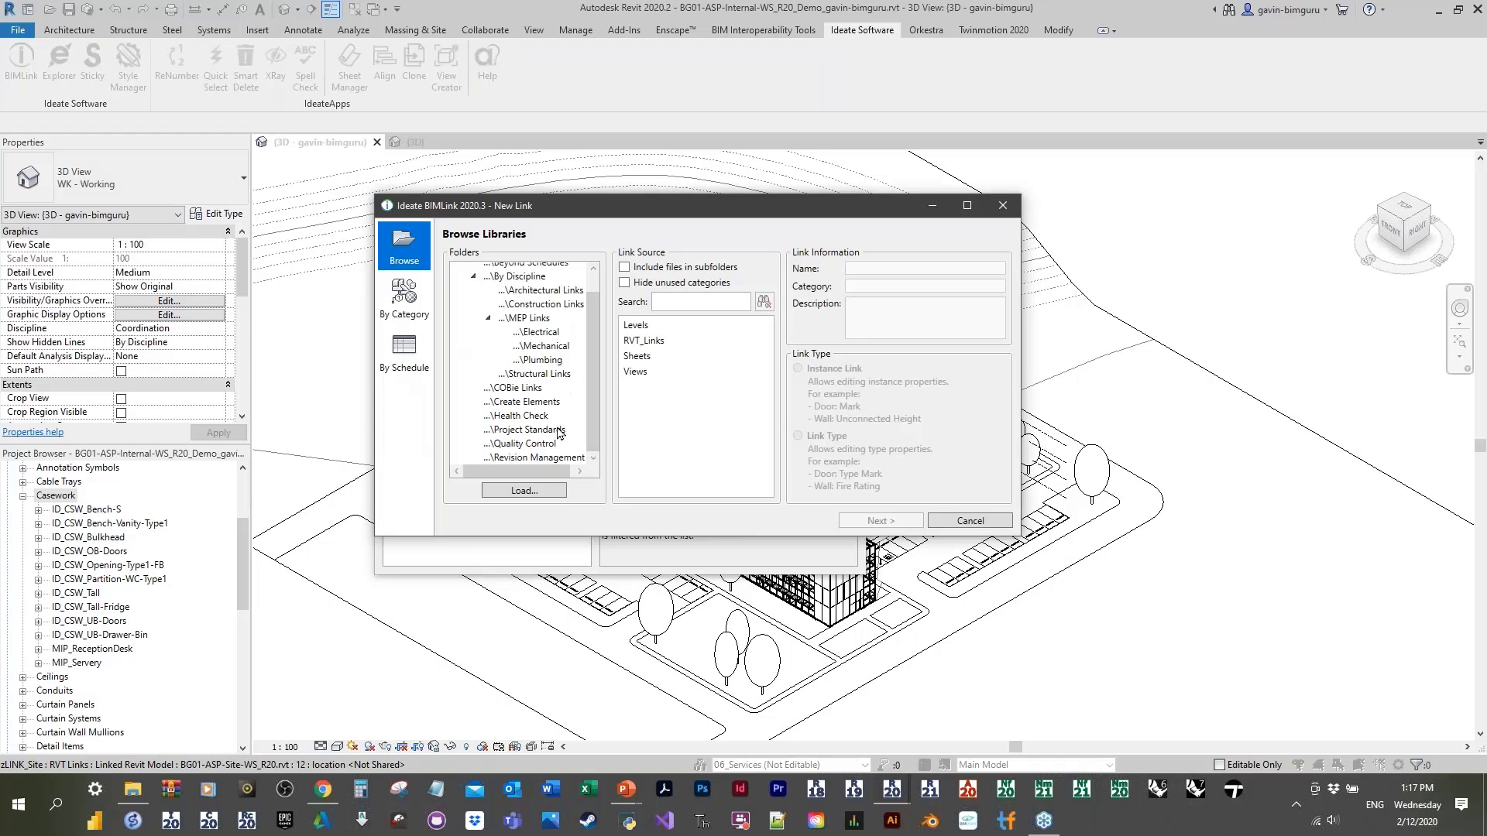
{"action": "left_click", "coordinate": [534, 430]}
{"action": "left_click", "coordinate": [676, 433]}
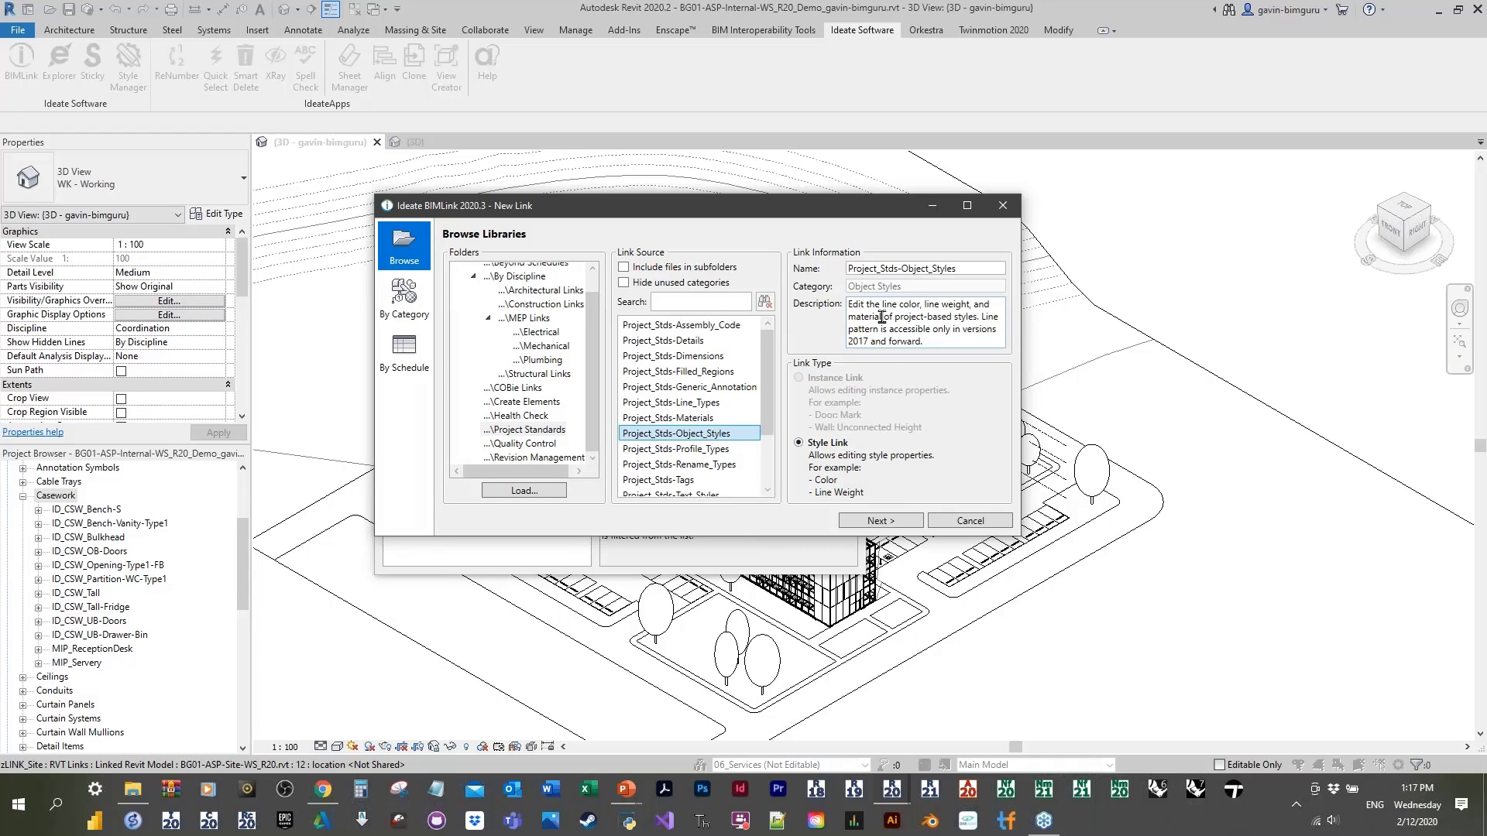
{"action": "left_click", "coordinate": [898, 524]}
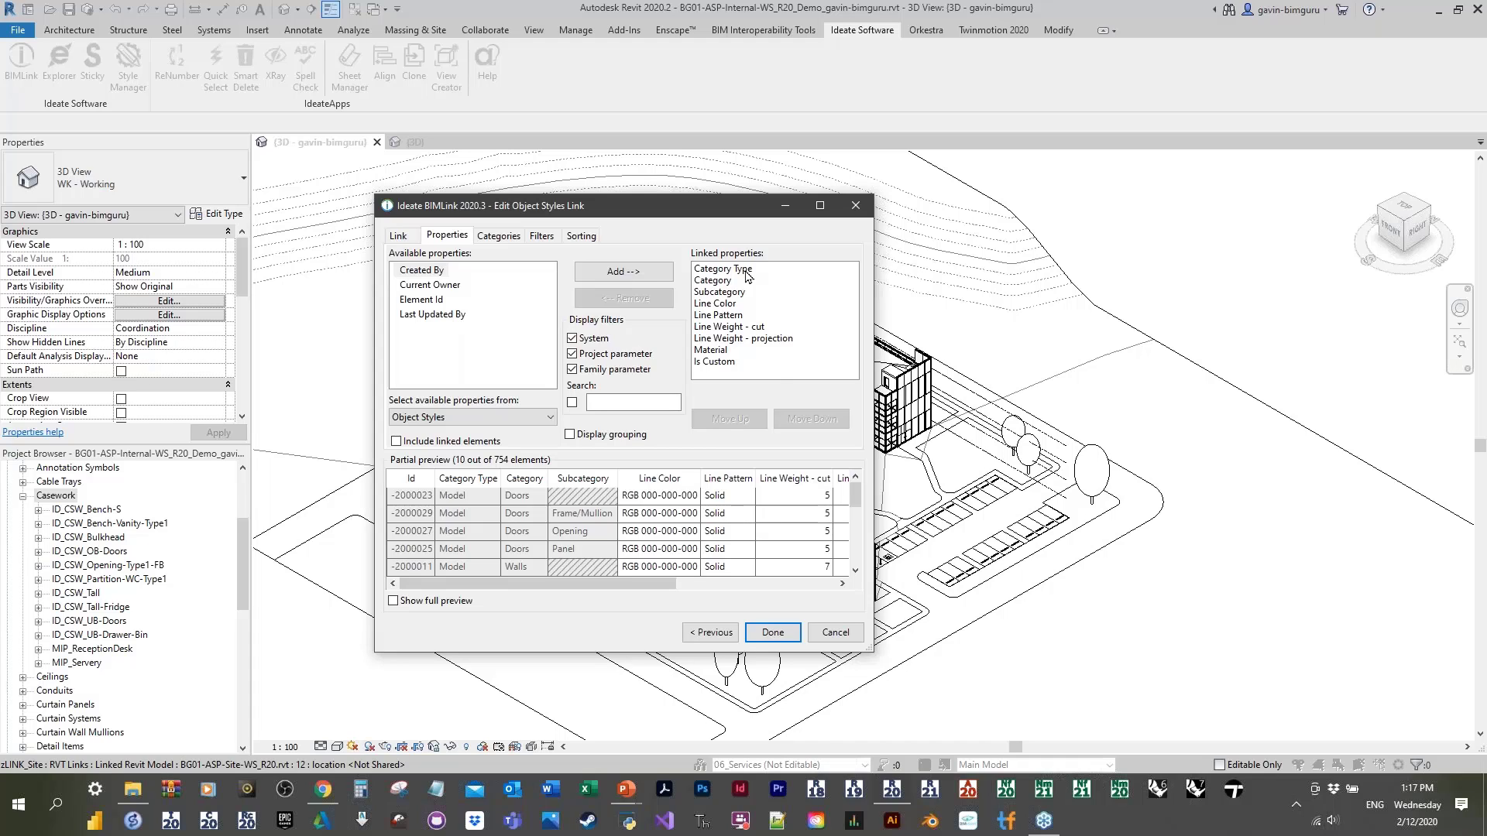
{"action": "left_click", "coordinate": [781, 635]}
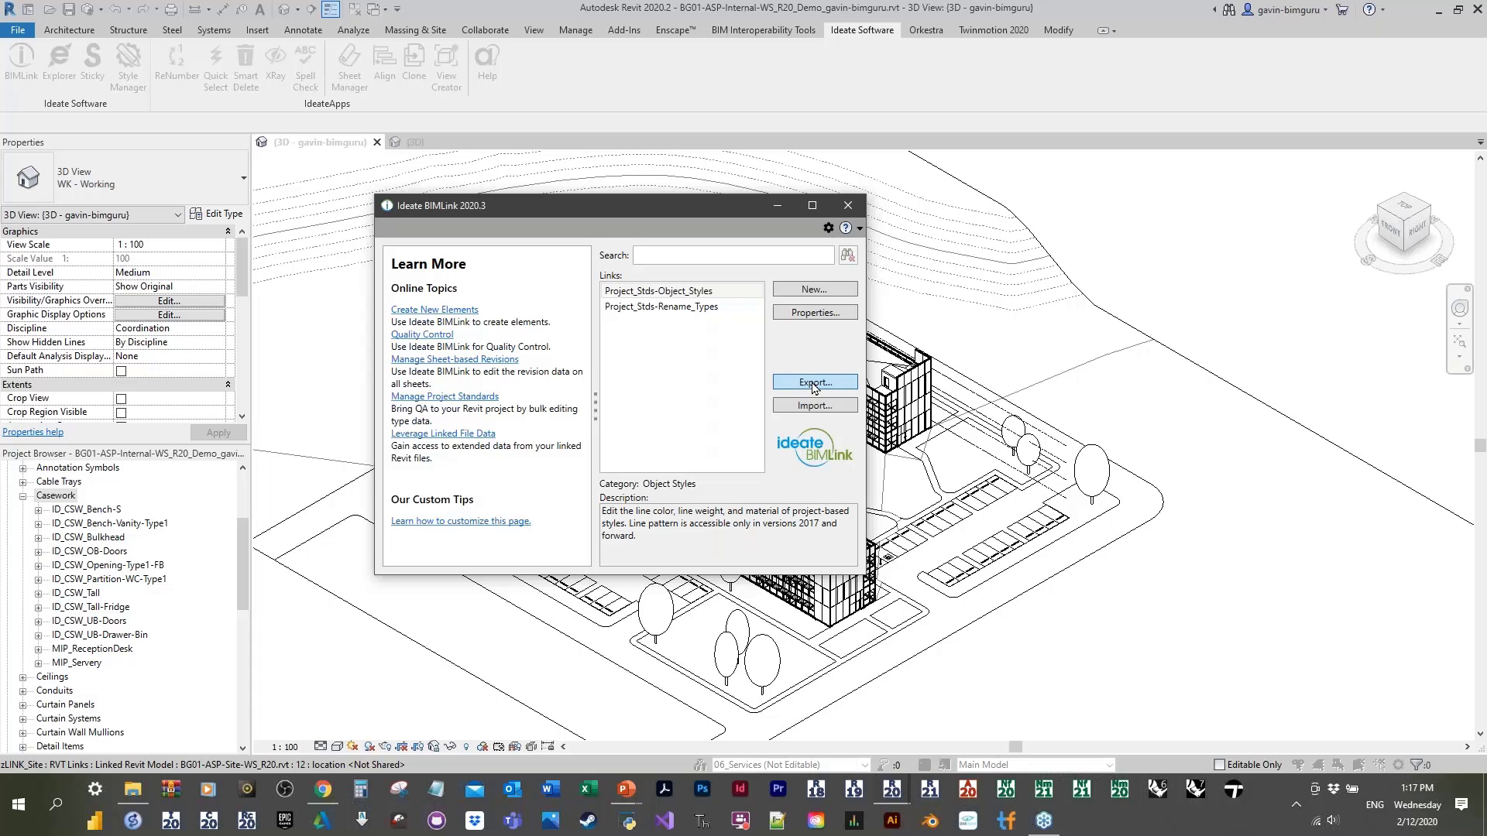
Step: Export the Project_Stds-Object_Styles link to the Excel workbook Project_Stds-Object_Styles.xlsx and open the exported file
{"action": "left_click", "coordinate": [813, 383]}
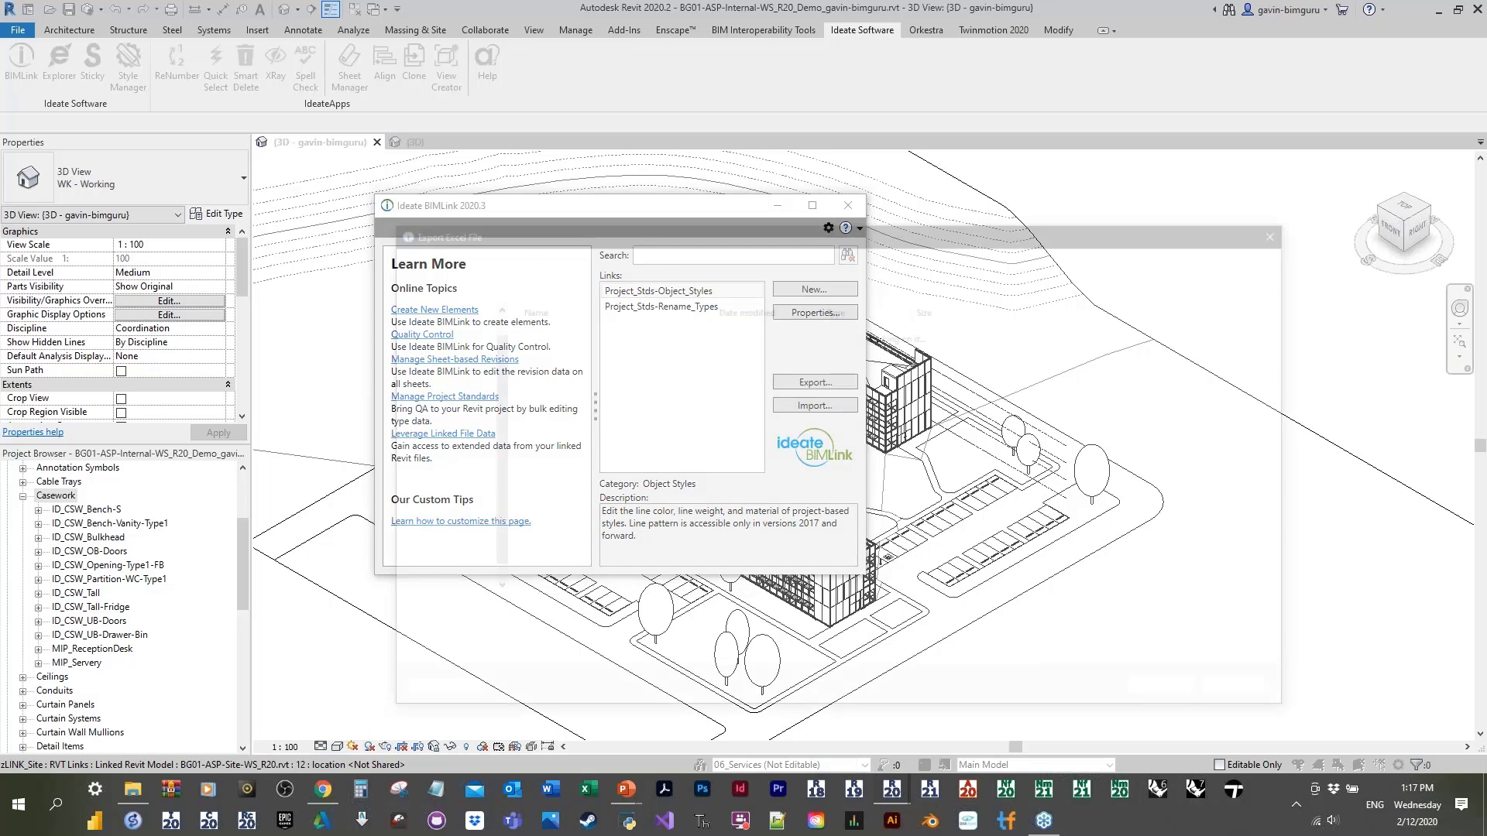
{"action": "left_click", "coordinate": [1170, 693]}
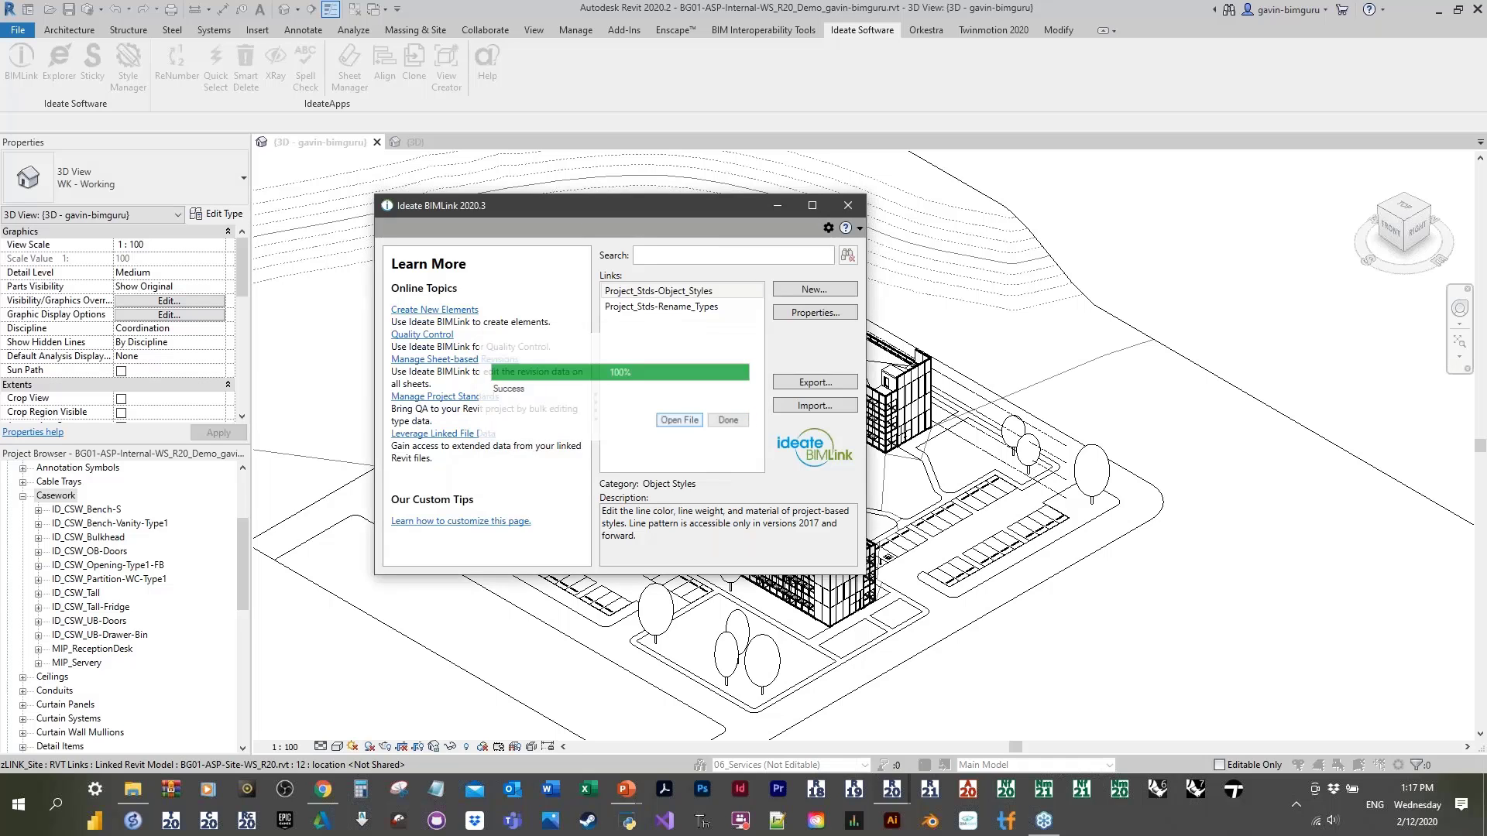
{"action": "left_click", "coordinate": [679, 421]}
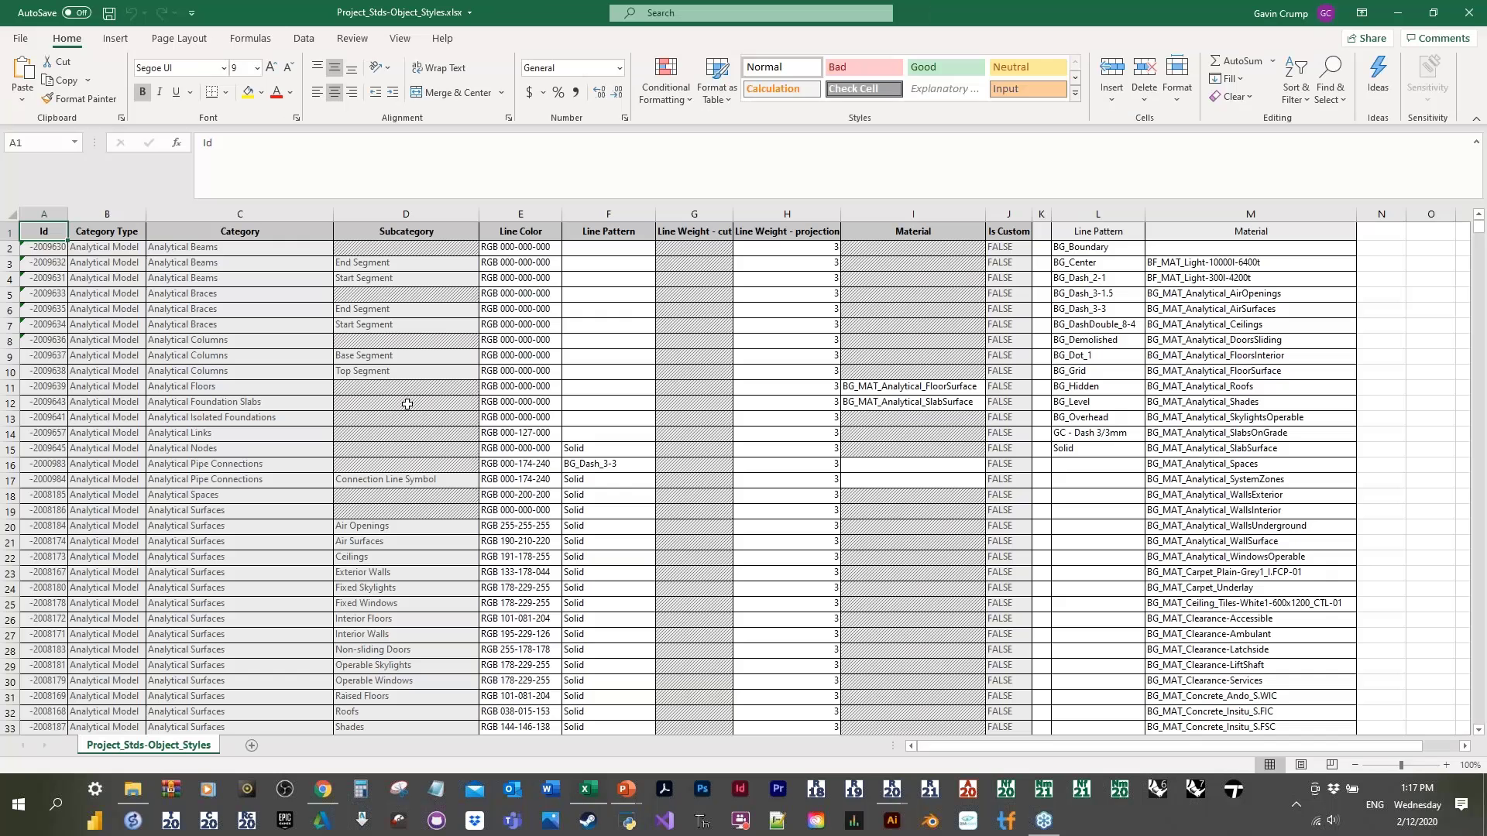
Step: Remove the "BG_" prefix throughout the Subcategory column by replacing it with nothing
{"action": "left_click", "coordinate": [302, 388]}
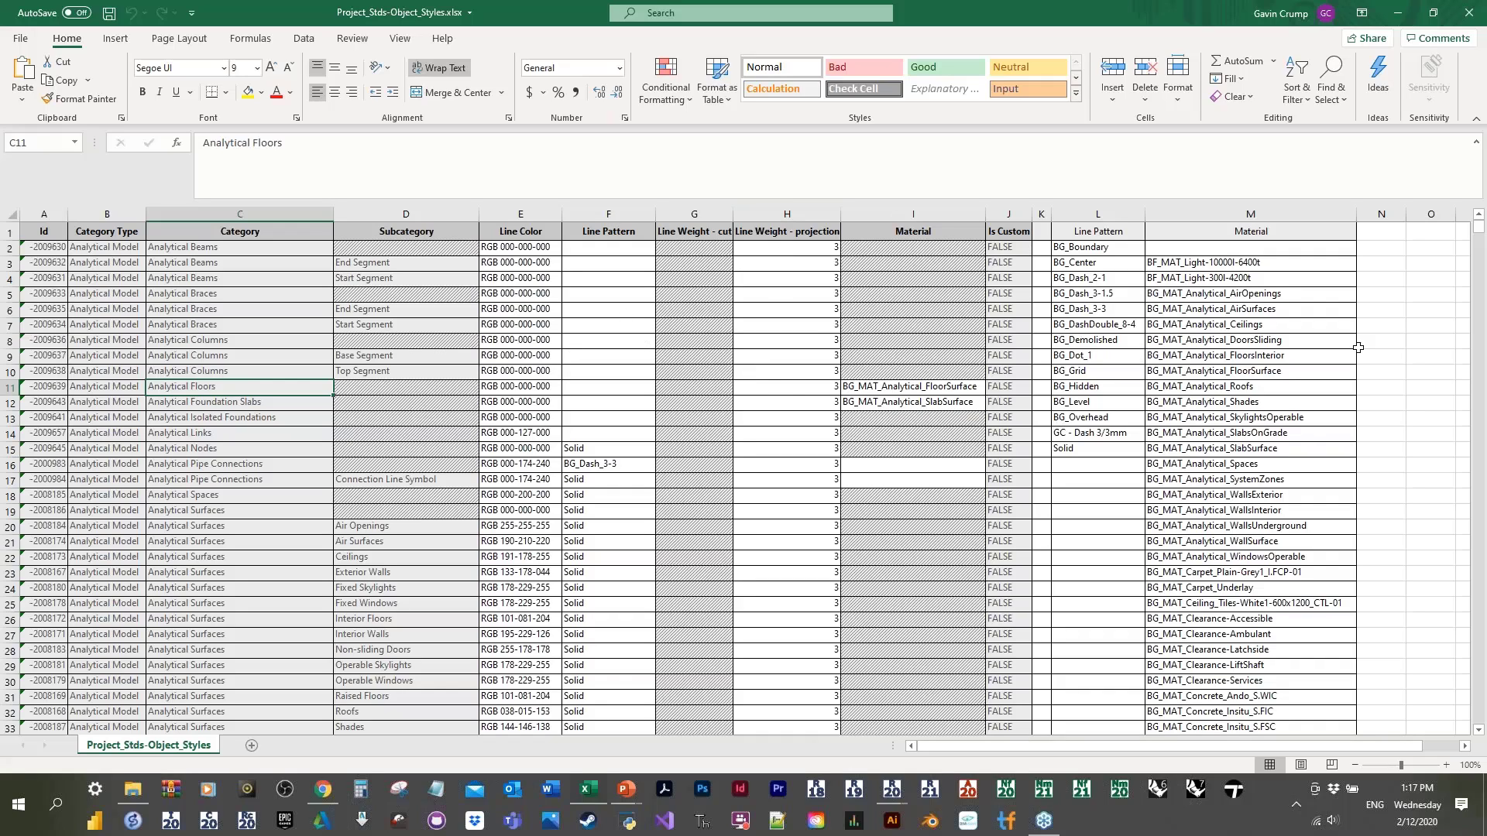
{"action": "left_click_drag", "start_coordinate": [1479, 238], "coordinate": [1479, 240]}
{"action": "left_click_drag", "start_coordinate": [1480, 240], "coordinate": [1479, 451]}
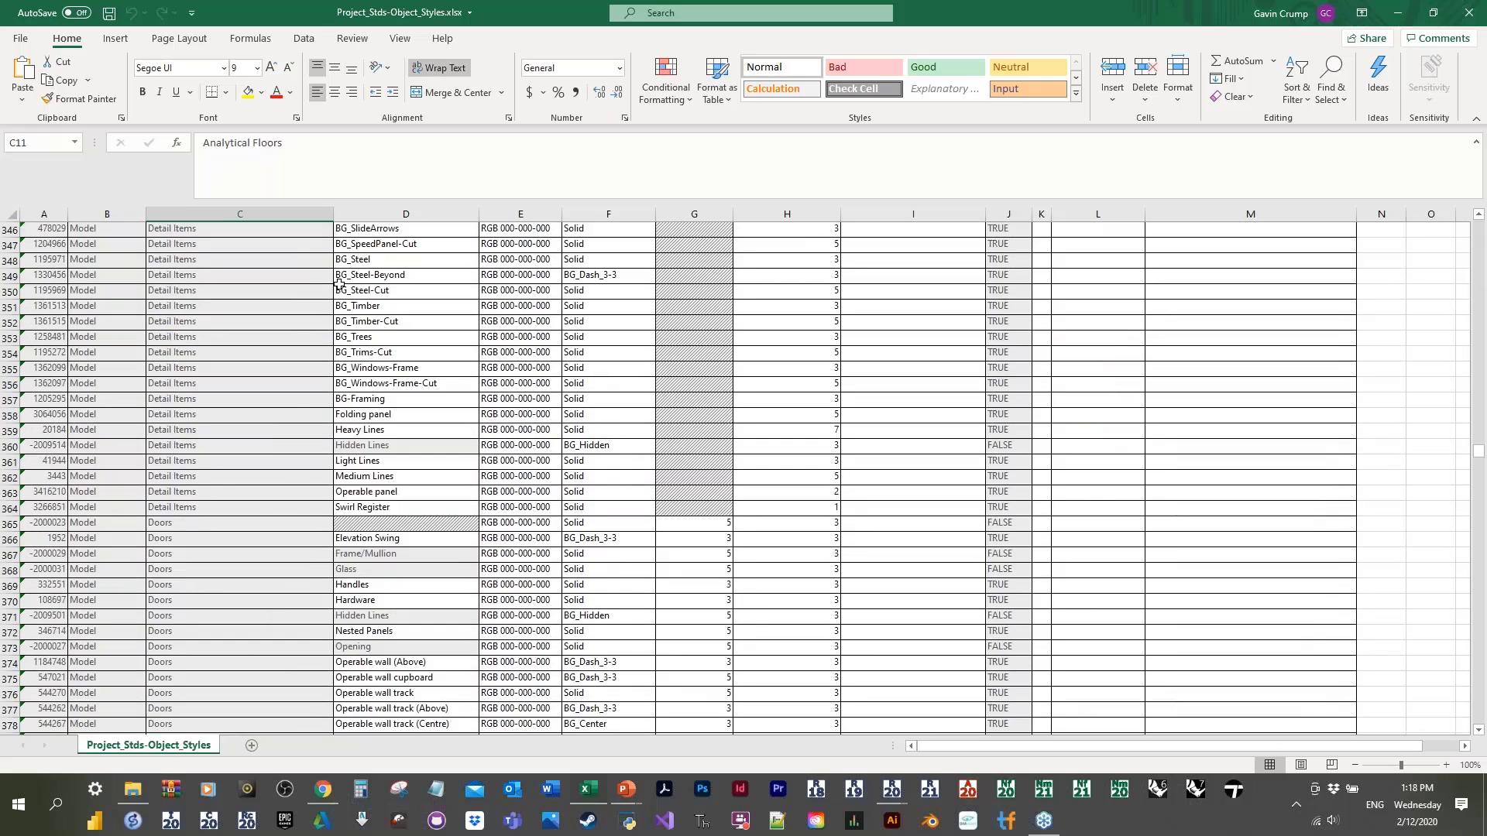
{"action": "left_click", "coordinate": [408, 214]}
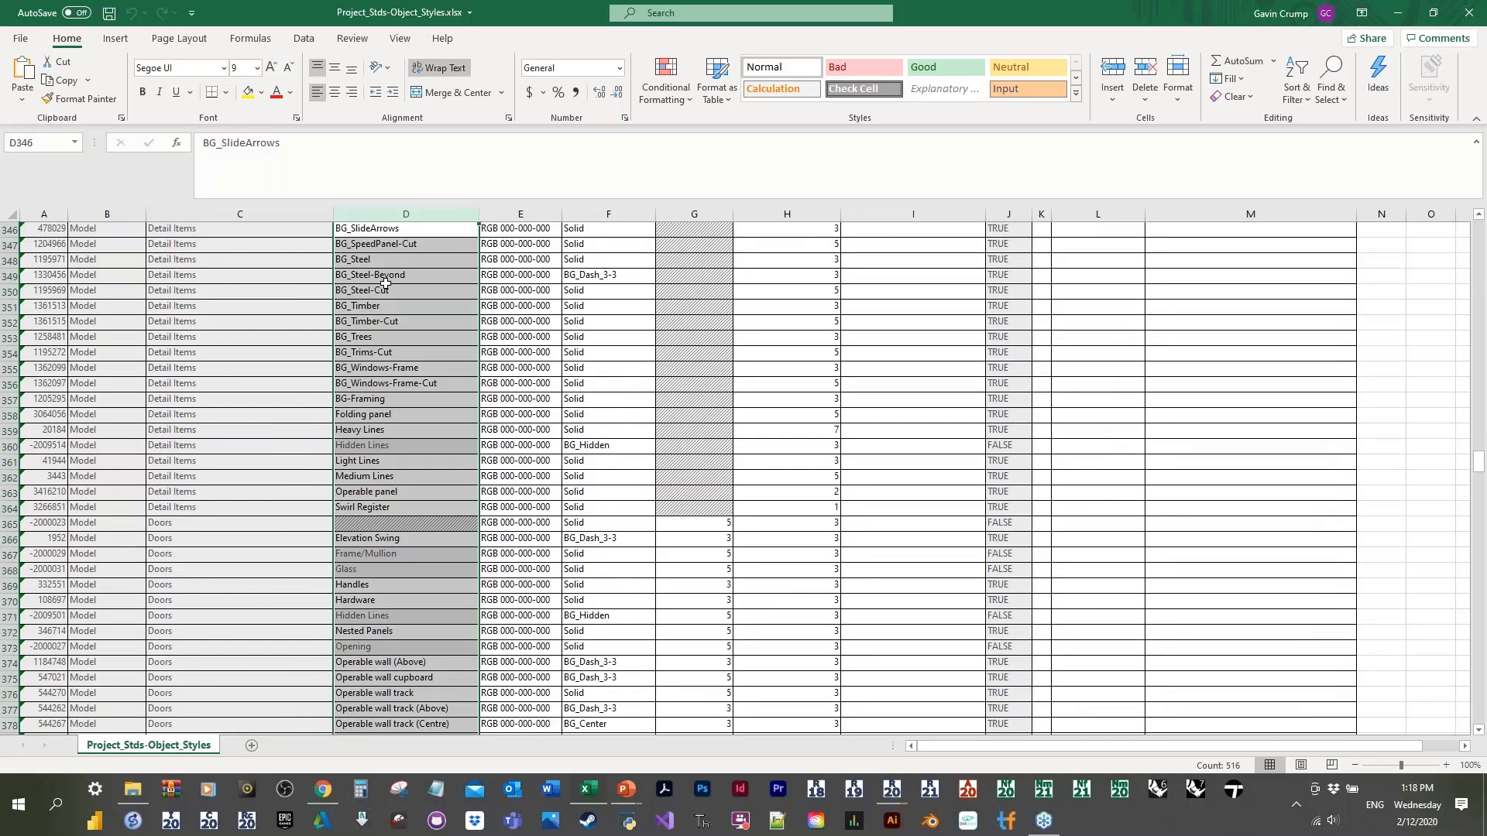
{"action": "key", "text": "ctrl+h"}
{"action": "type", "text": "bg"}
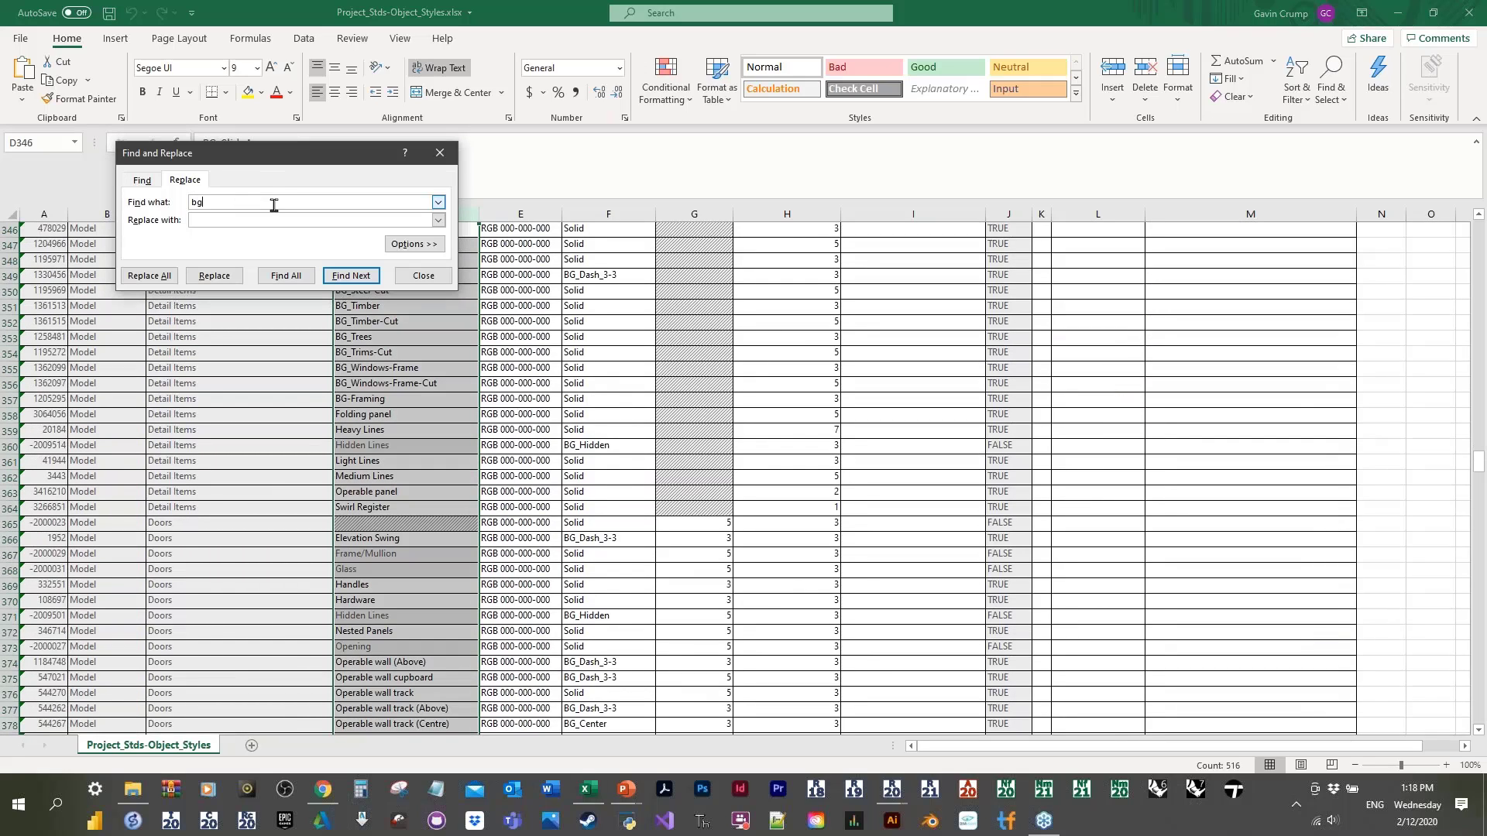
{"action": "key", "text": "BackSpace"}
{"action": "type", "text": "BG_"}
{"action": "left_click", "coordinate": [151, 277]}
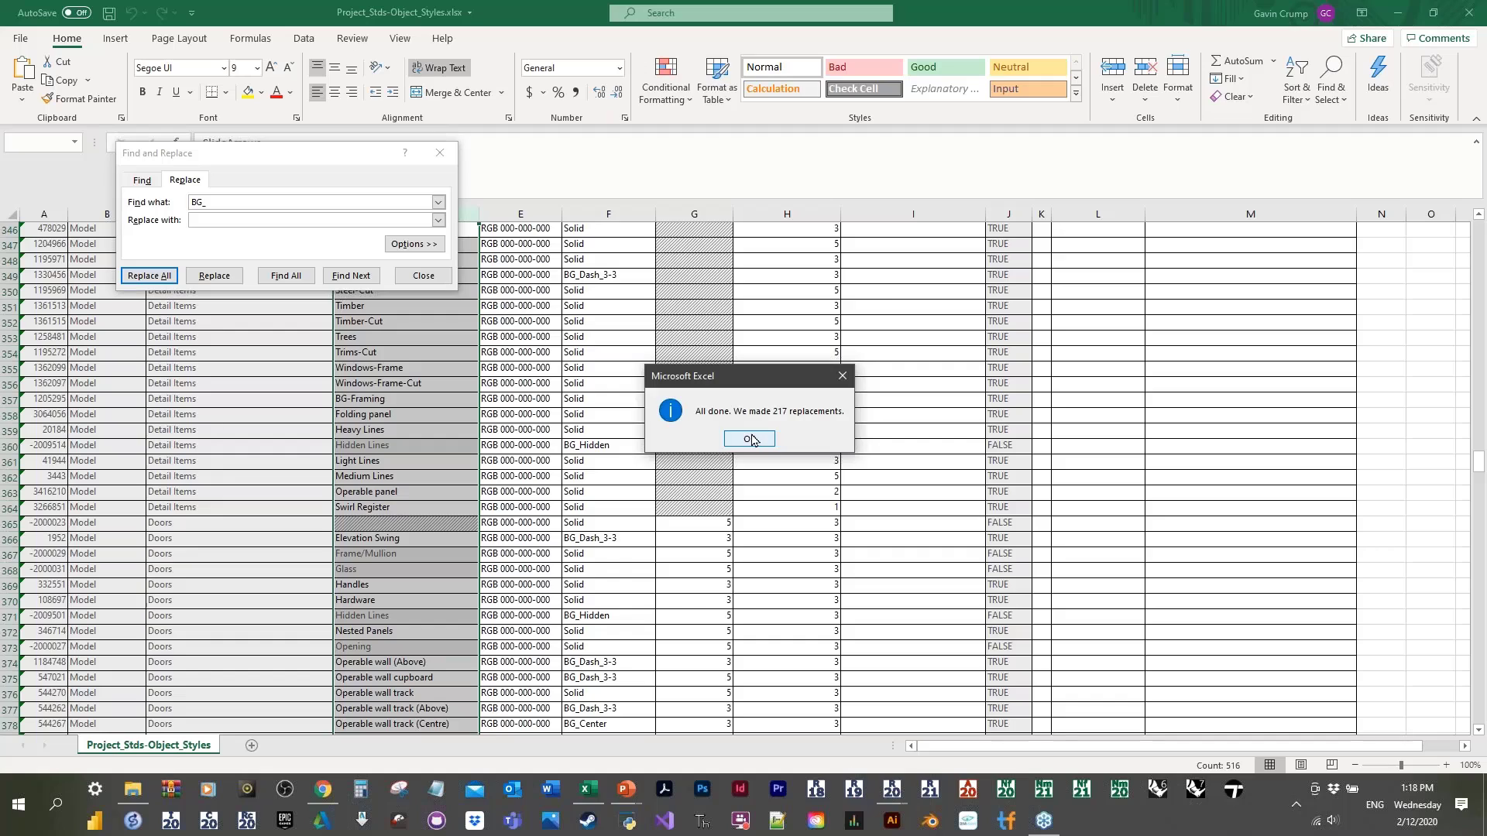
{"action": "left_click", "coordinate": [749, 439]}
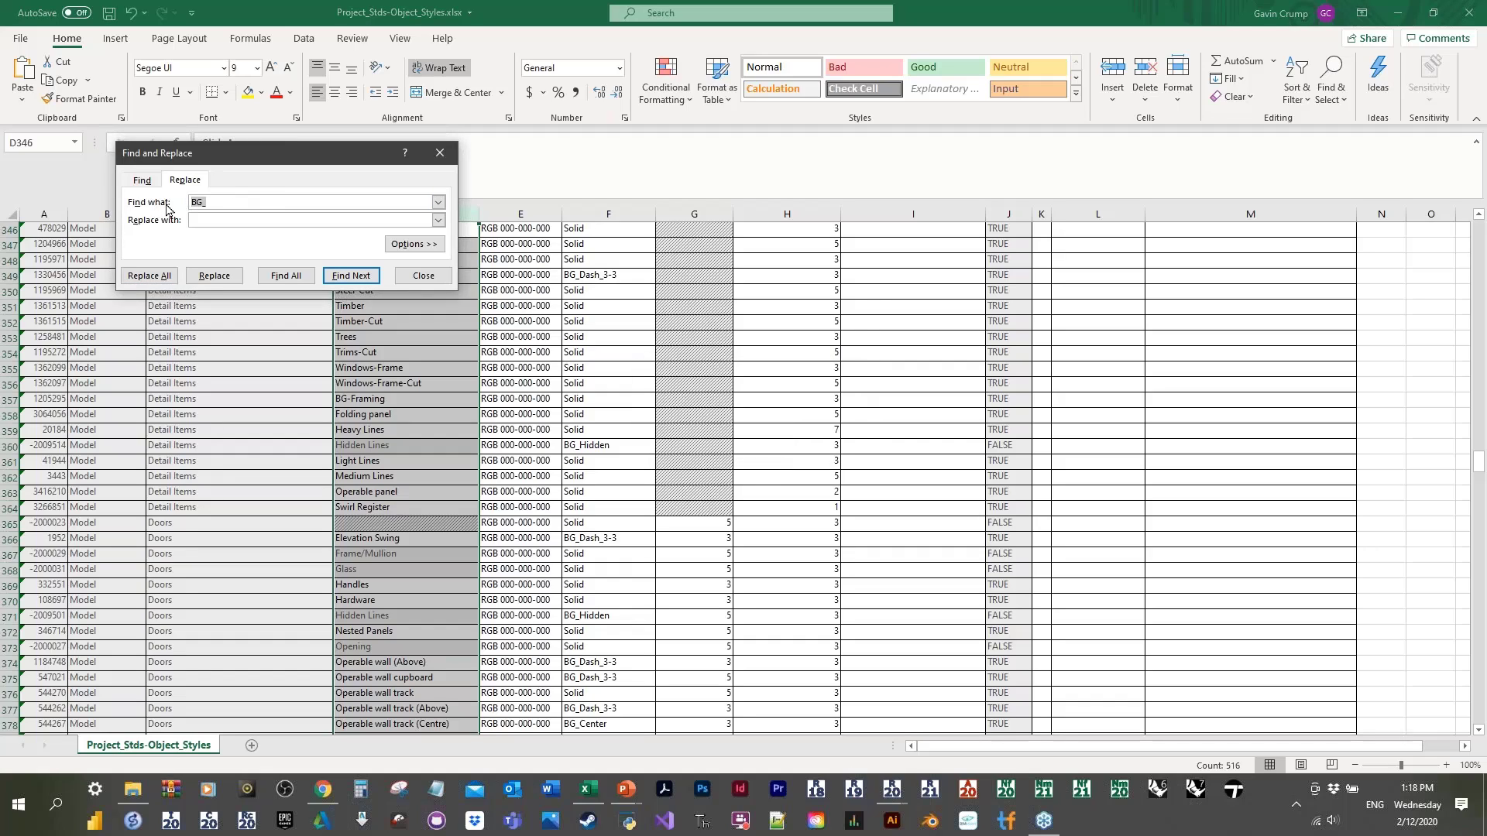
Step: Replace every hyphen with a space in the Subcategory column and look over the edited names
{"action": "type", "text": "-"}
{"action": "left_click", "coordinate": [215, 221]}
{"action": "left_click", "coordinate": [152, 277]}
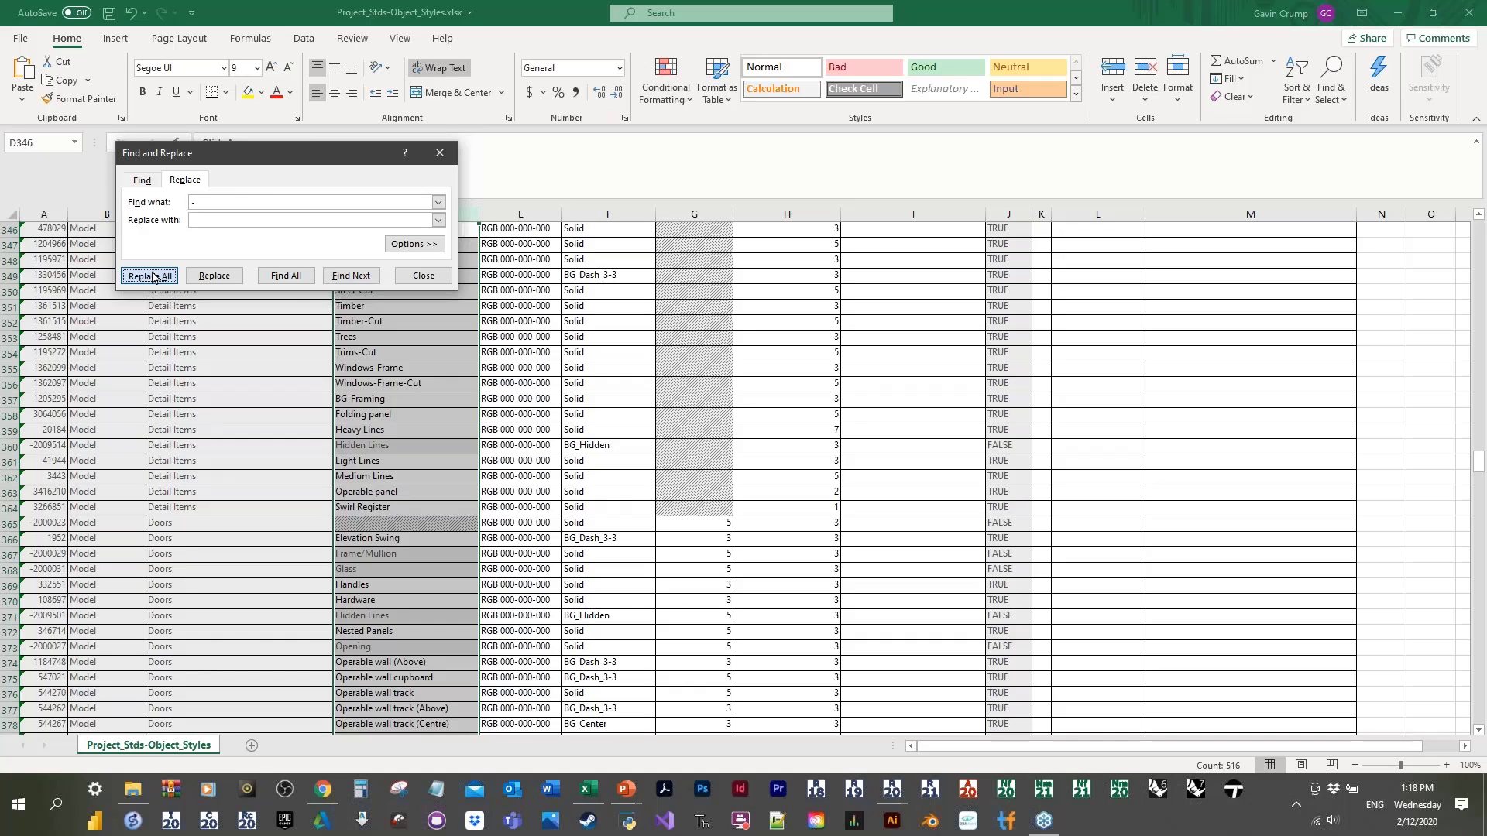
{"action": "left_click", "coordinate": [750, 437]}
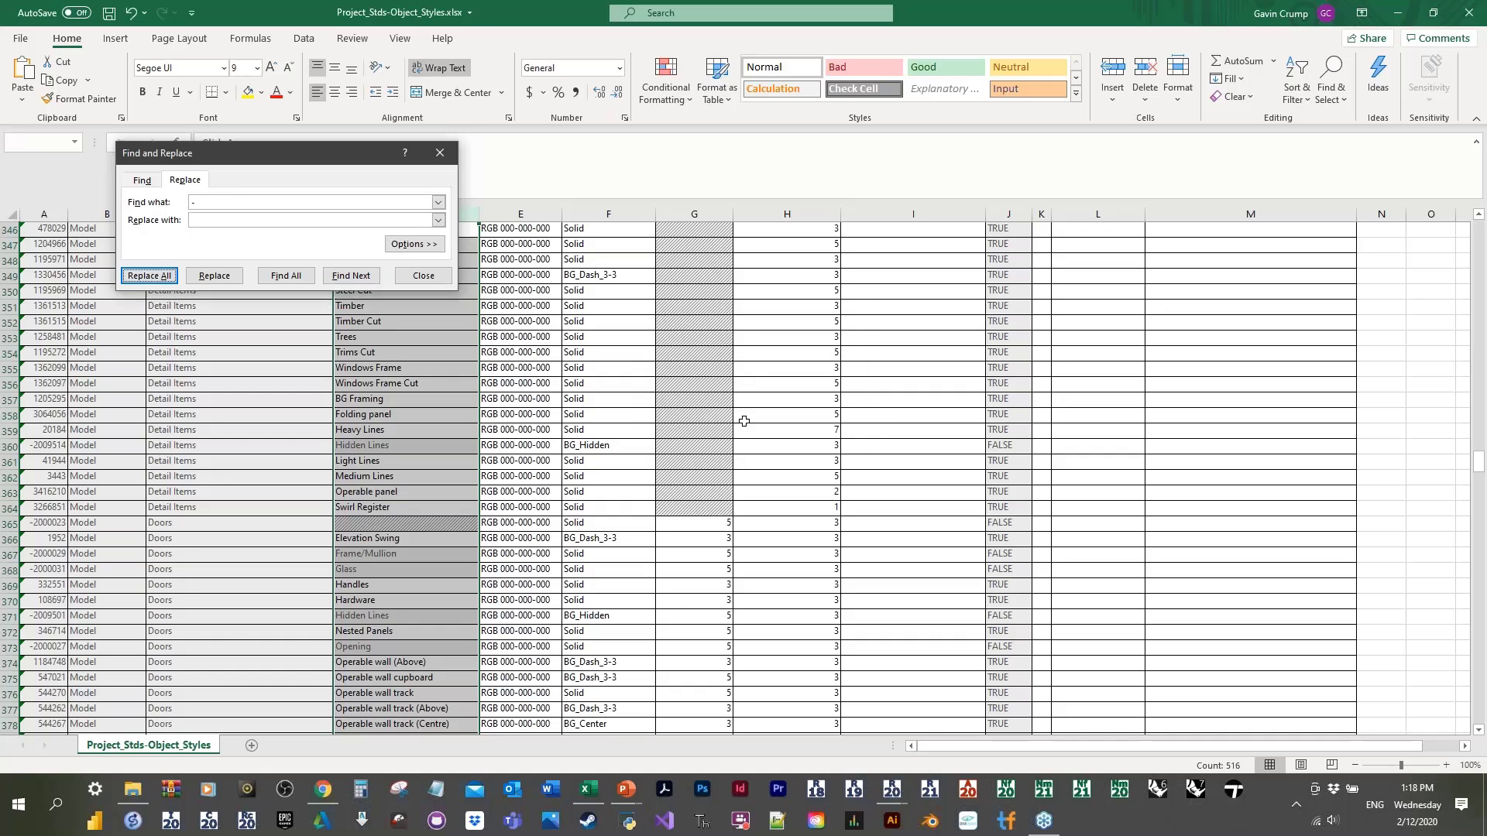
{"action": "left_click", "coordinate": [440, 153]}
{"action": "scroll", "coordinate": [457, 379], "scroll_direction": "up", "scroll_amount": 14}
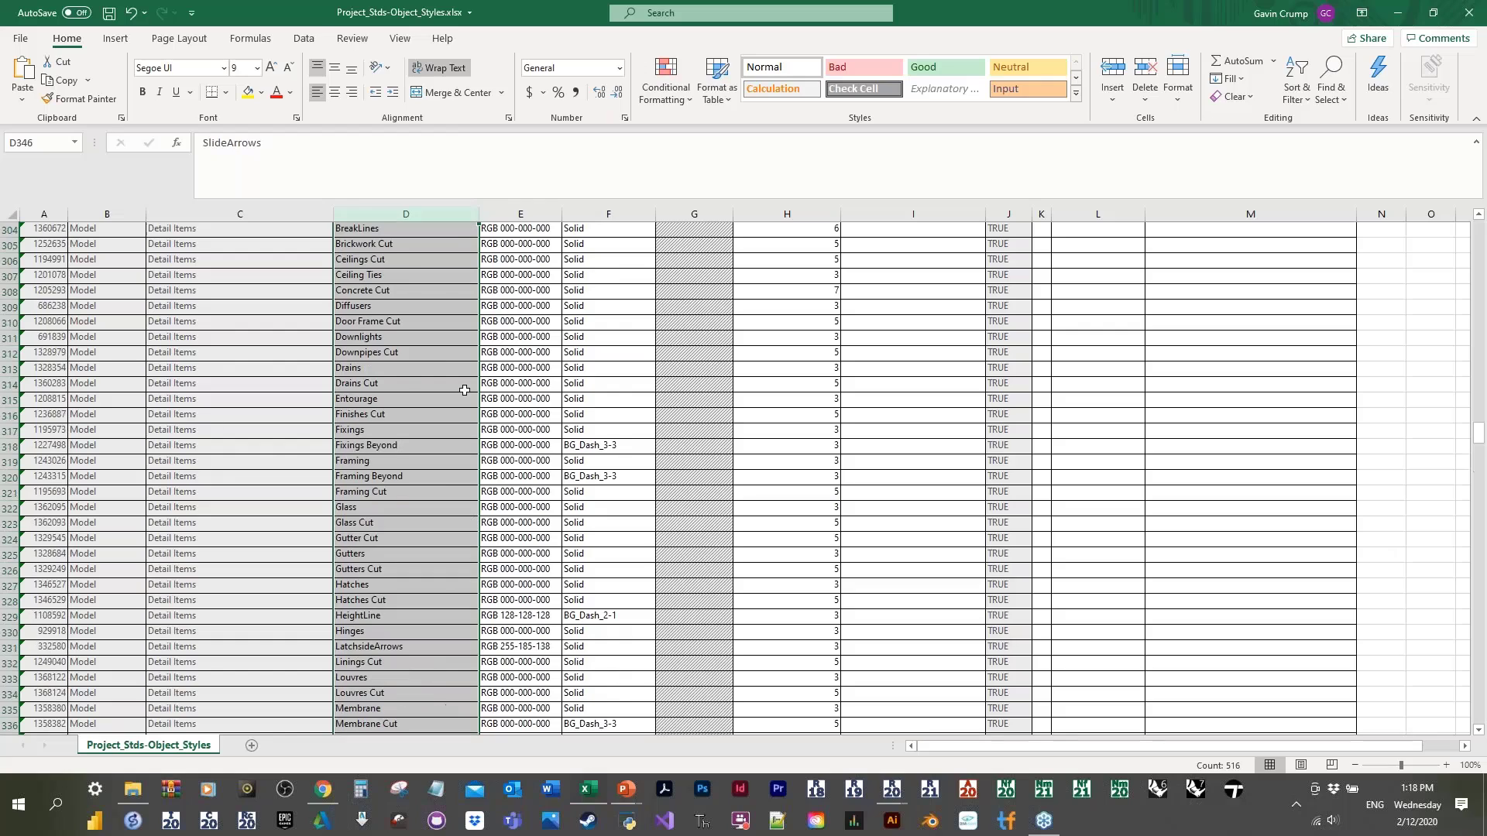
{"action": "left_click", "coordinate": [463, 387]}
{"action": "scroll", "coordinate": [434, 381], "scroll_direction": "up", "scroll_amount": 5}
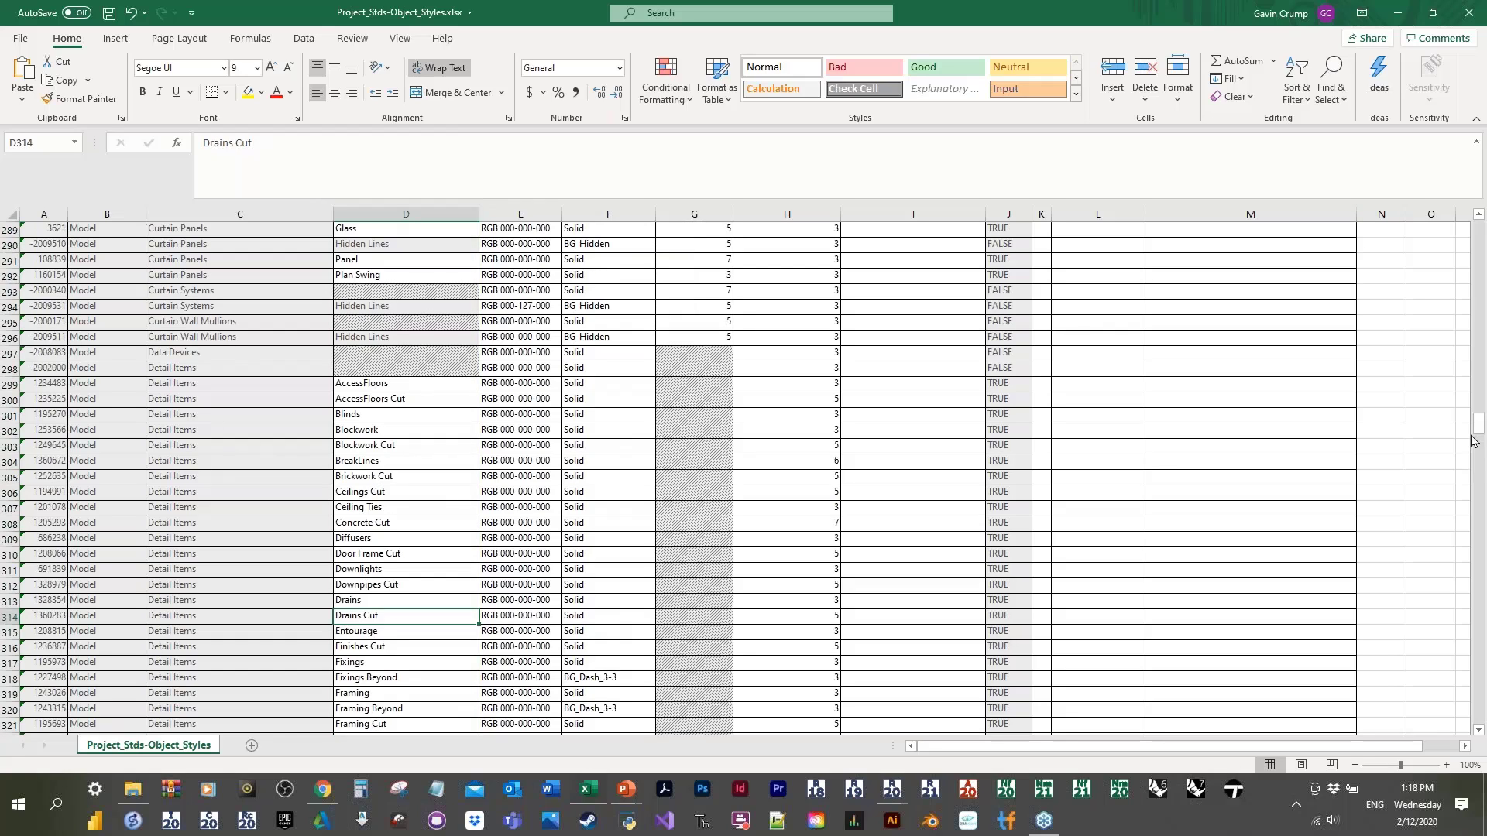
Step: Left-align the values in the Line Weight - projection column
{"action": "left_click_drag", "start_coordinate": [1472, 435], "coordinate": [774, 239]}
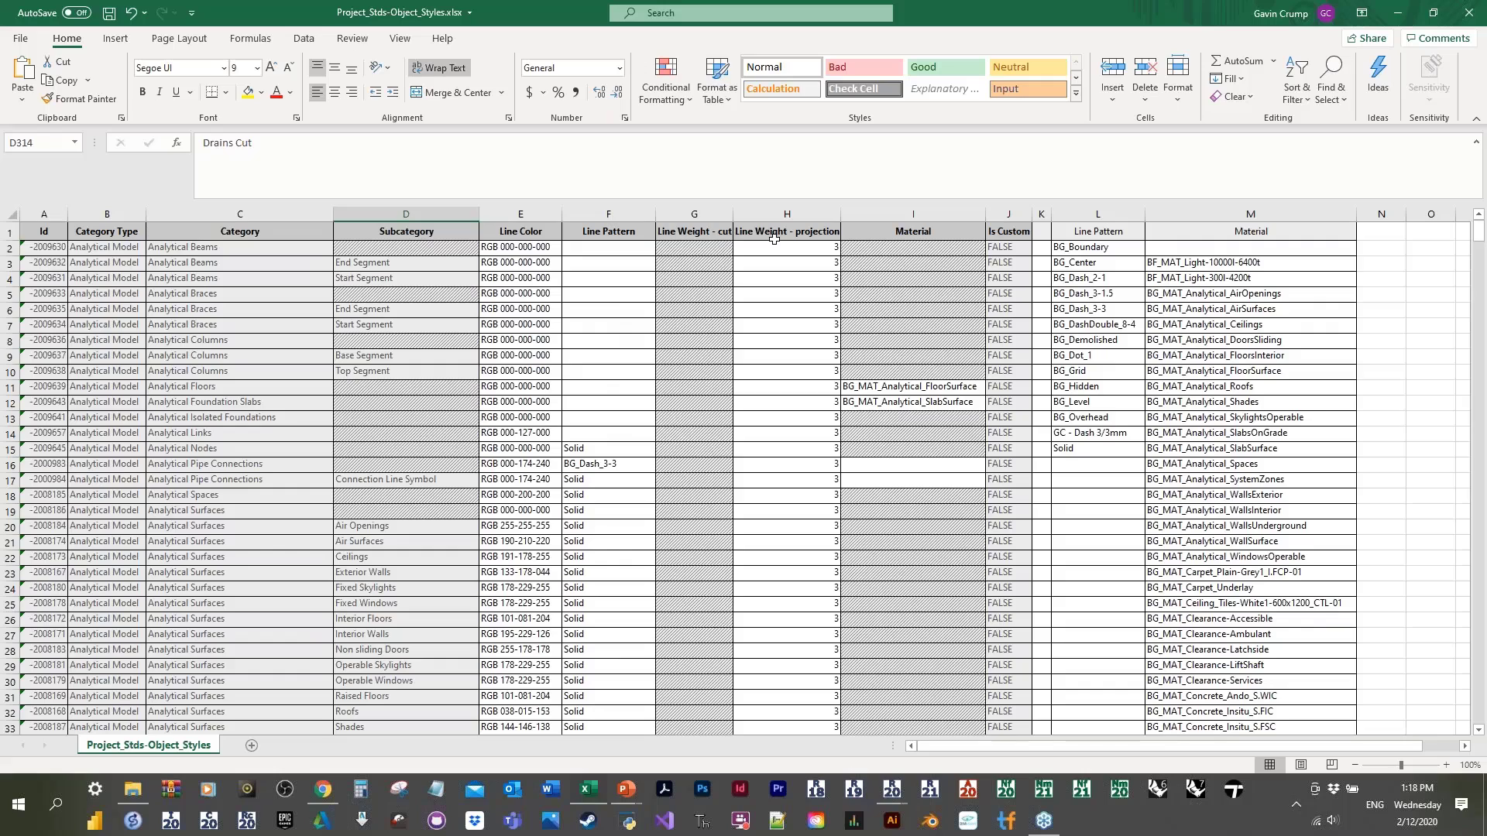
{"action": "left_click", "coordinate": [776, 215]}
{"action": "left_click", "coordinate": [318, 92]}
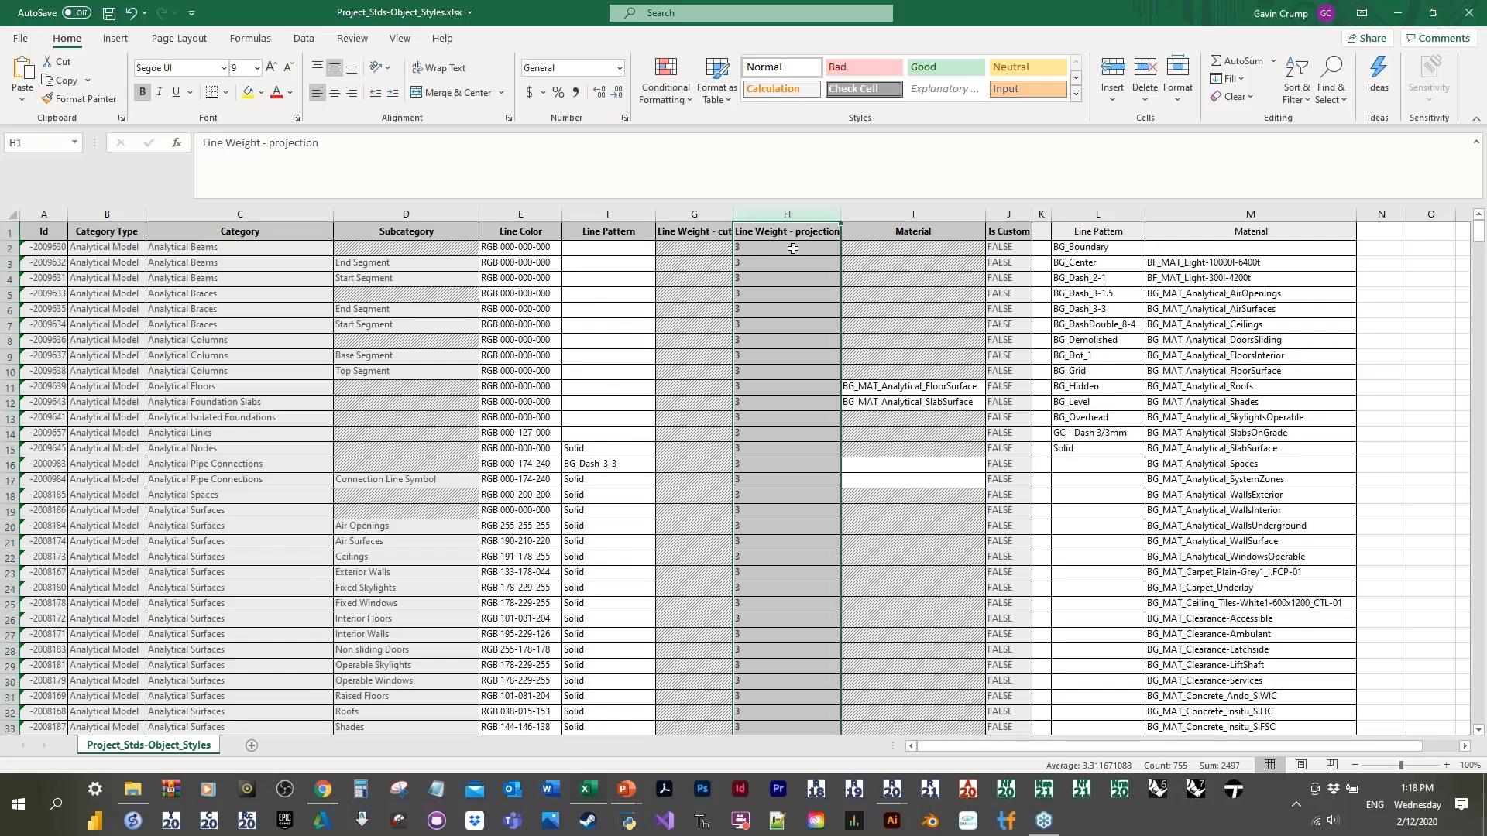
{"action": "left_click", "coordinate": [792, 249]}
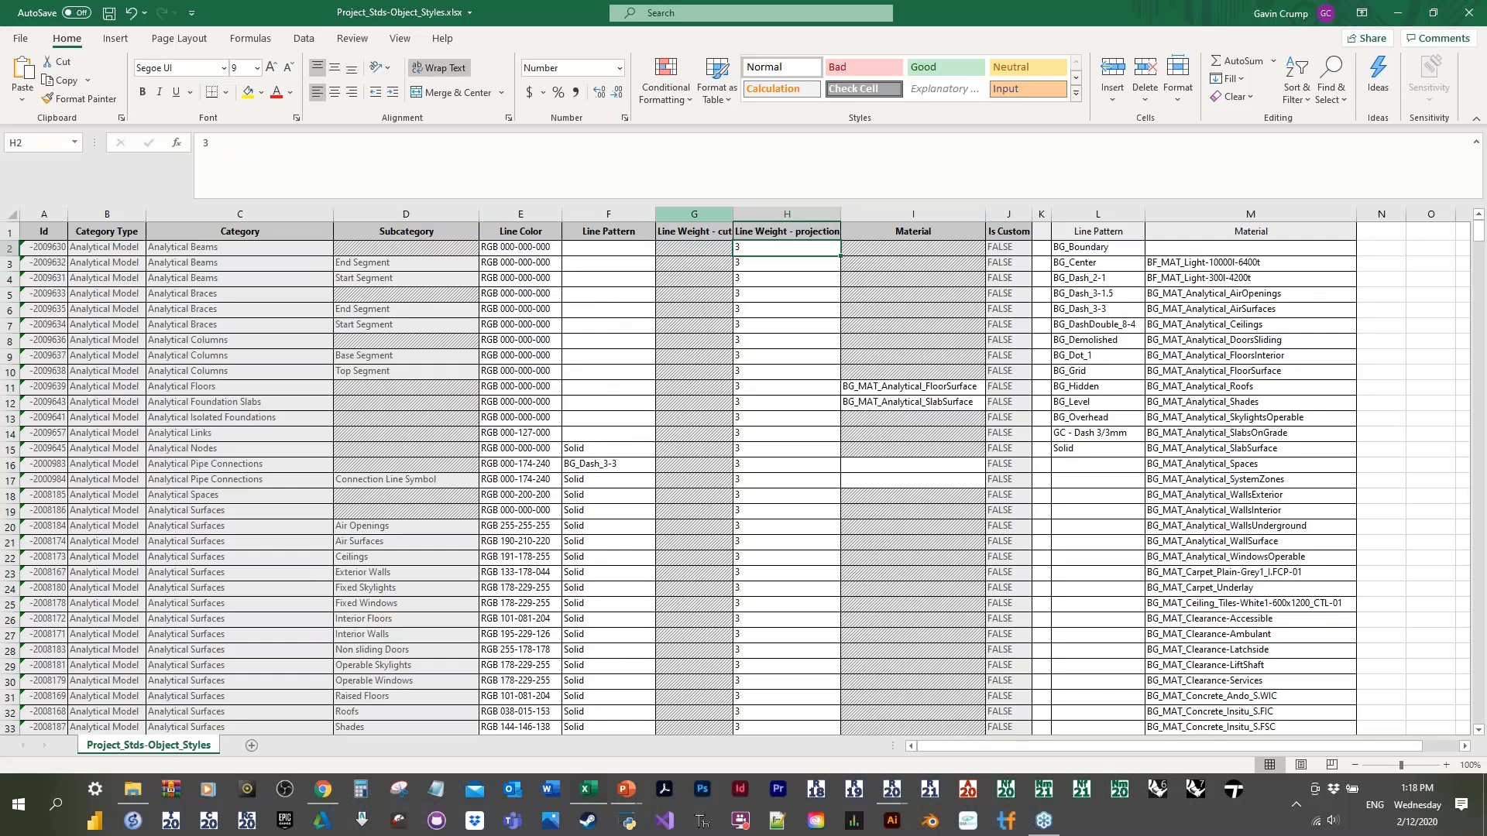
{"action": "left_click", "coordinate": [695, 215]}
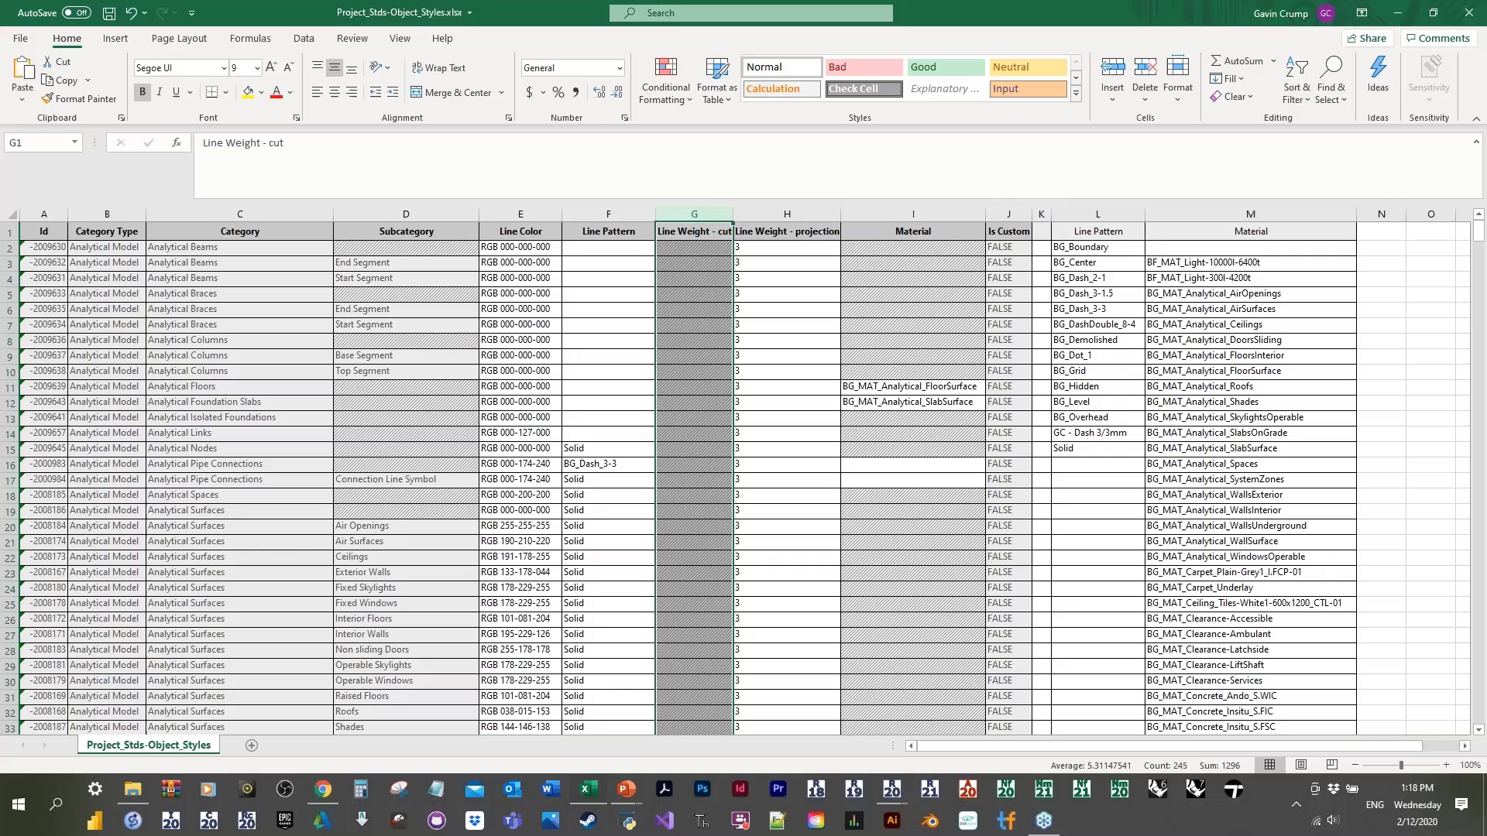
Step: Hide columns I to M, from the first Material column through the second Material column
{"action": "left_click", "coordinate": [1328, 216]}
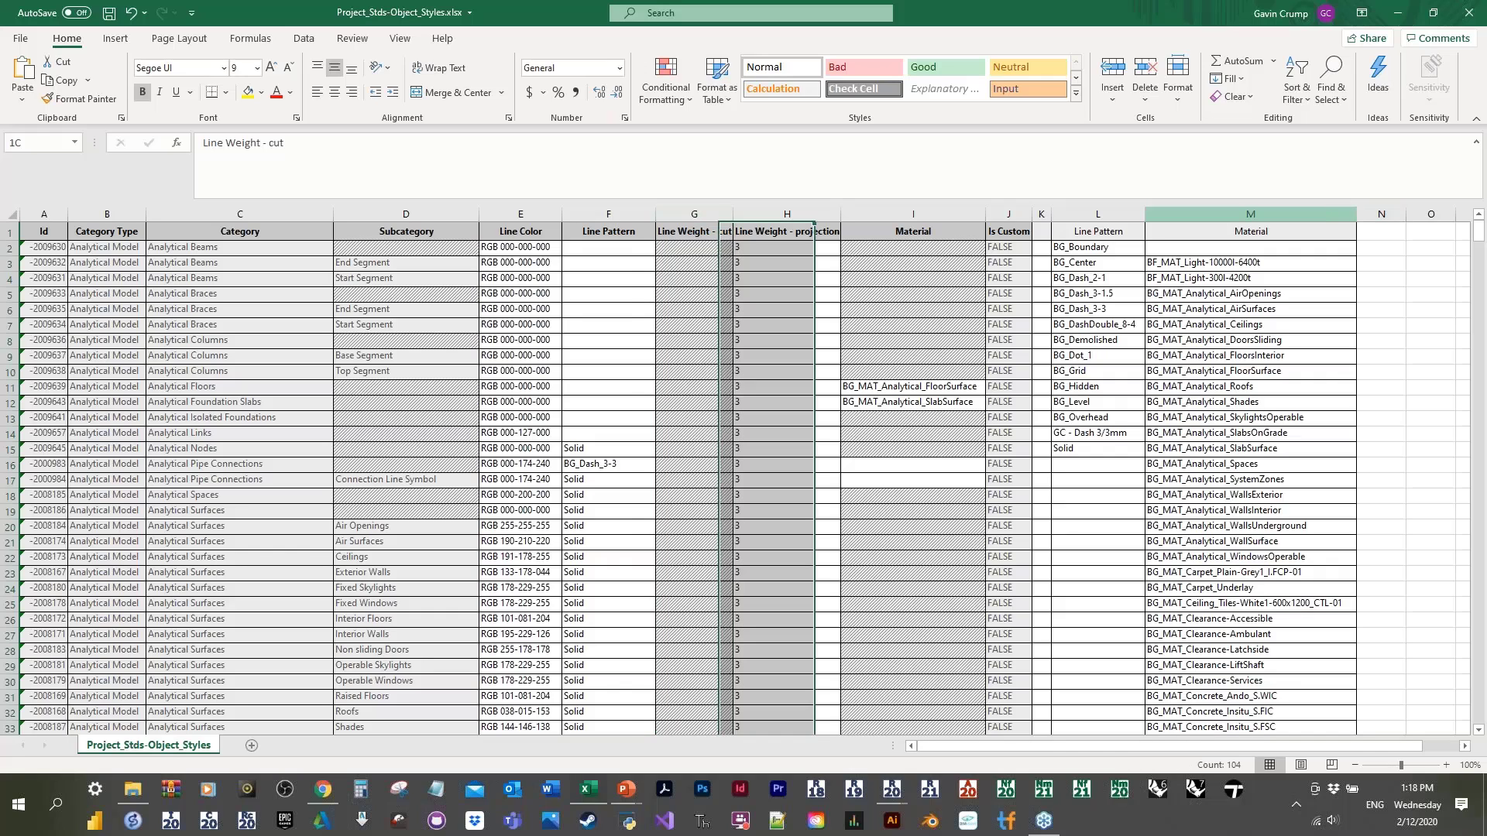
{"action": "left_click_drag", "start_coordinate": [1328, 216], "coordinate": [948, 216]}
{"action": "right_click", "coordinate": [948, 216]}
{"action": "left_click", "coordinate": [1007, 458]}
Step: Enter a formula in cell N2 that subtracts 2 from the cut line weight in G2
{"action": "left_click", "coordinate": [871, 250]}
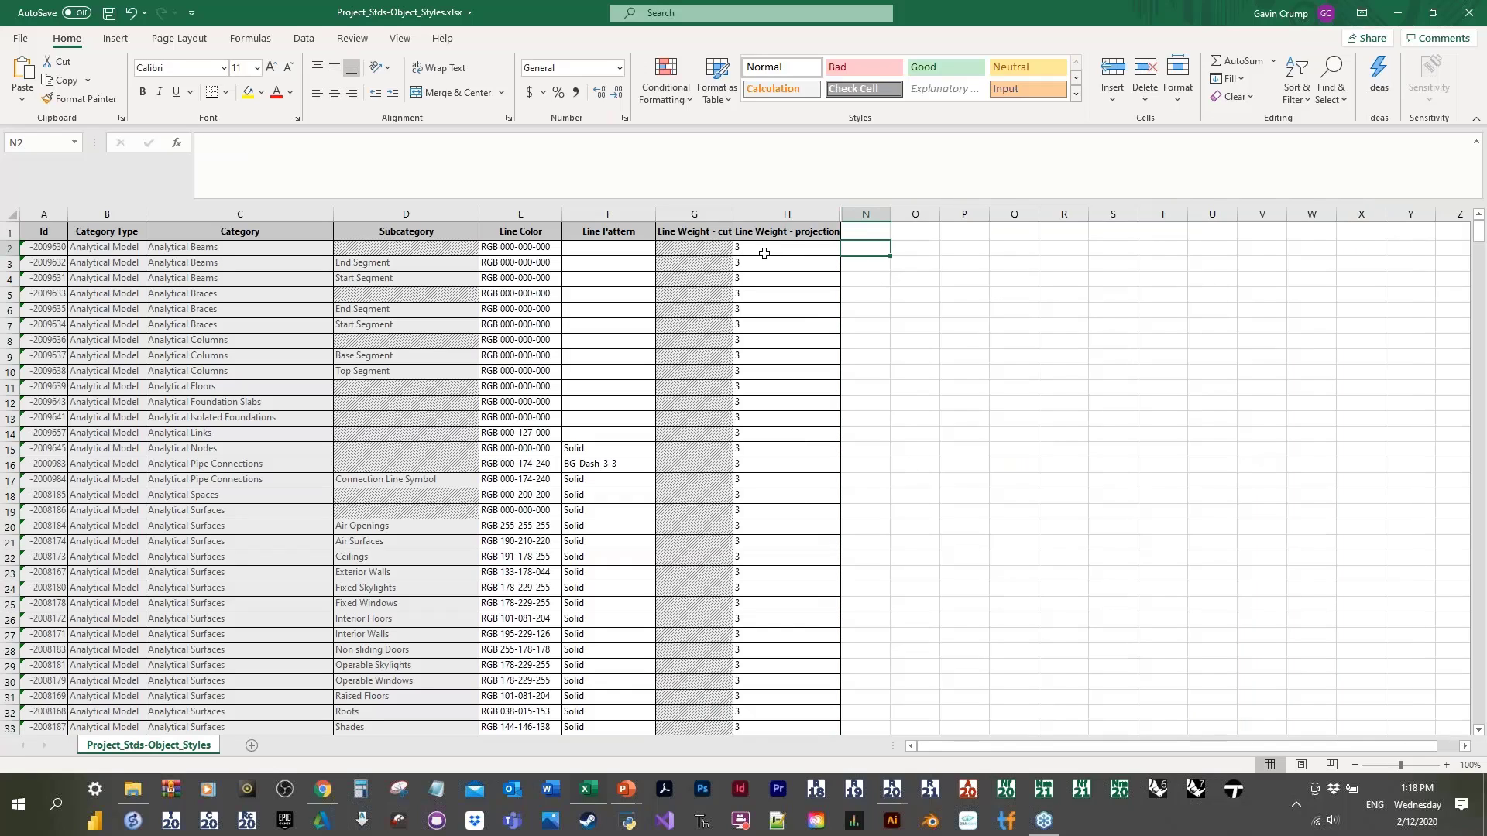
{"action": "type", "text": "="}
{"action": "left_click", "coordinate": [702, 251]}
{"action": "key", "text": "Return"}
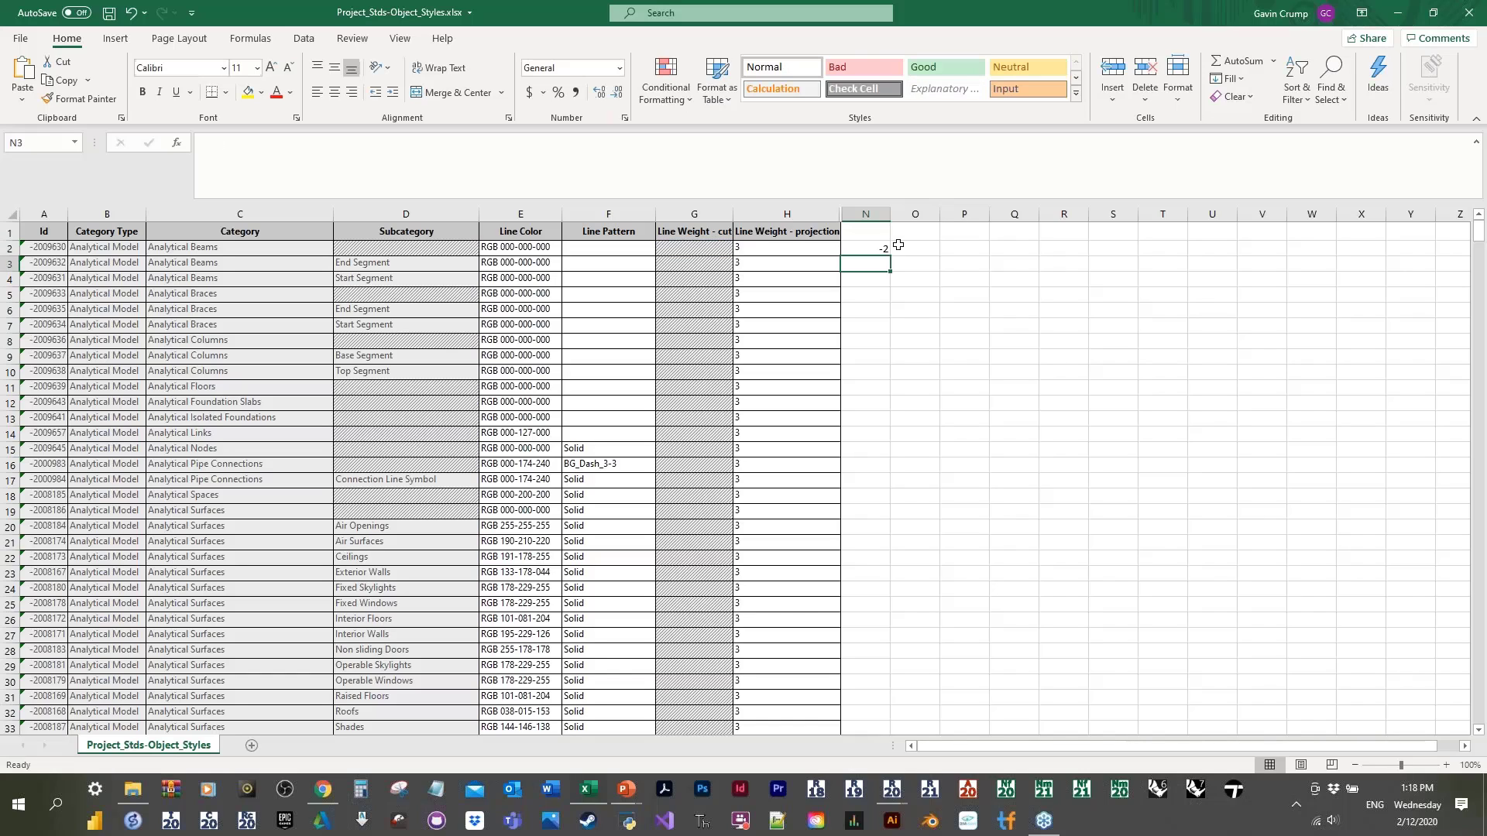
Step: Try to enter a formula in cell O2 that subtracts 2 from the projection line weight in H2
{"action": "left_click", "coordinate": [898, 244]}
{"action": "type", "text": "="}
{"action": "left_click", "coordinate": [817, 247]}
{"action": "type", "text": "-2"}
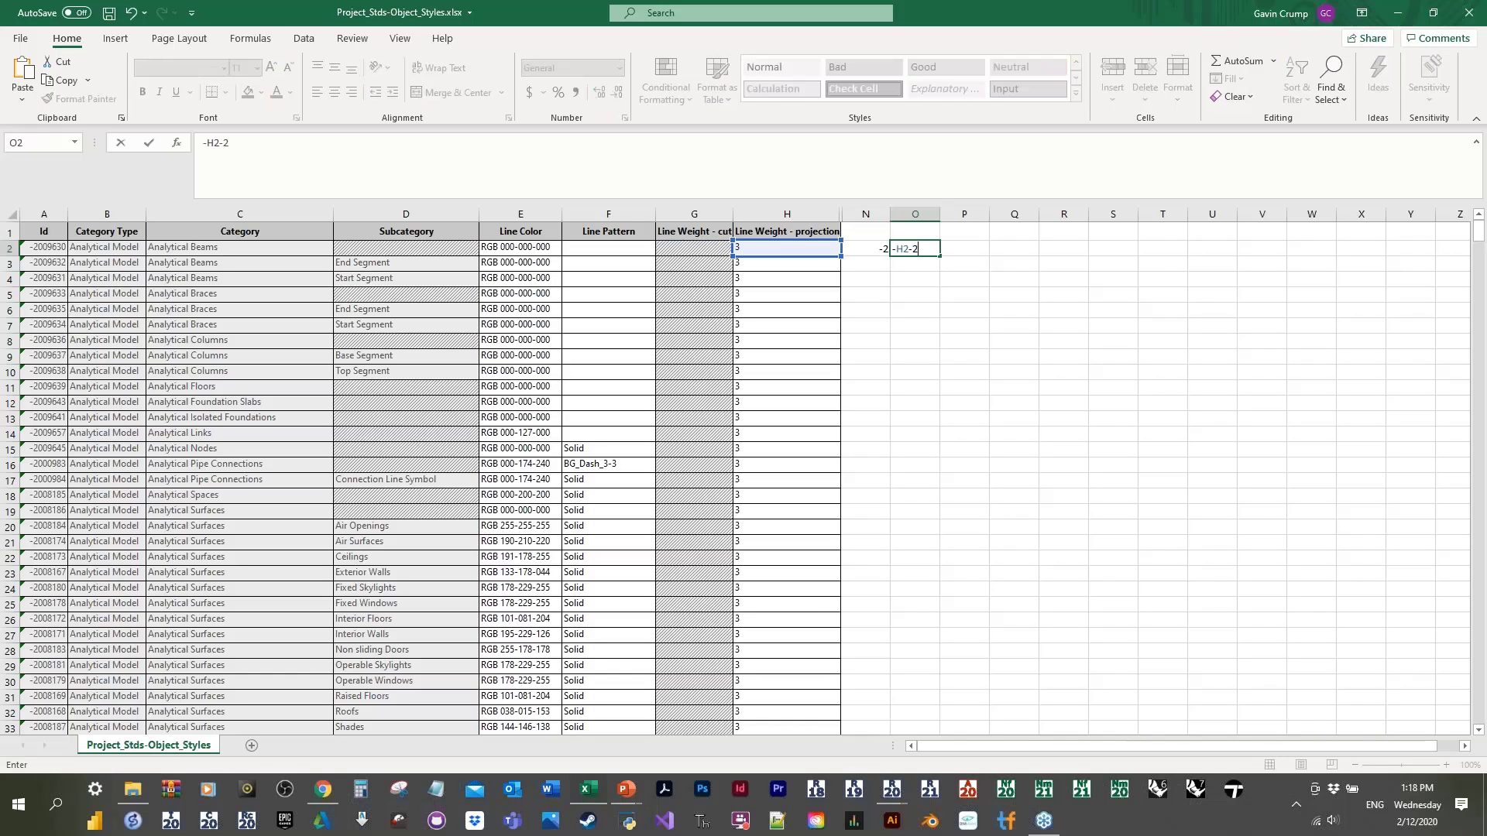
{"action": "key", "text": "Return"}
{"action": "key", "text": "Return"}
{"action": "key", "text": "Return"}
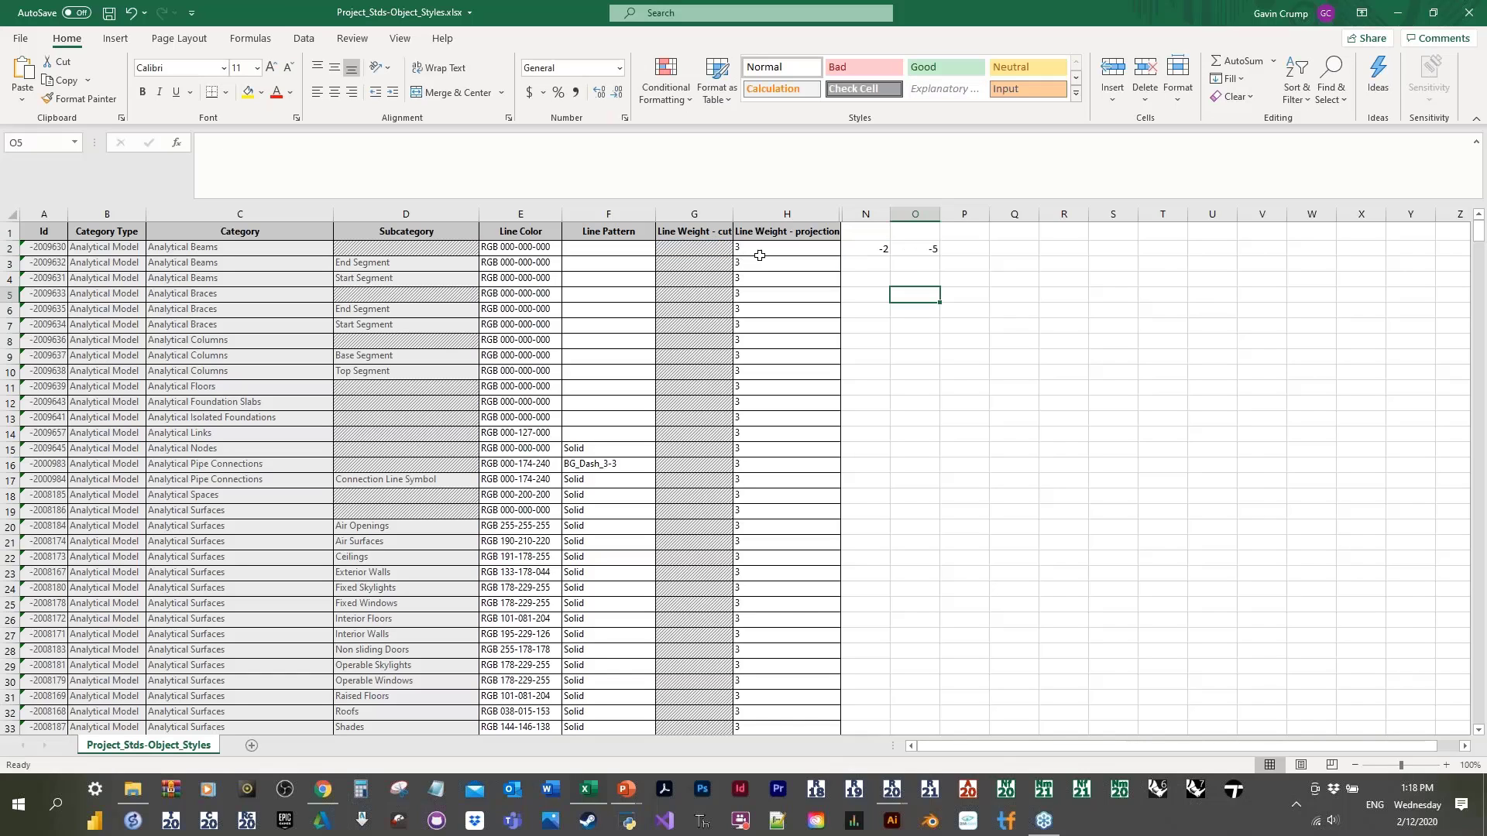
Step: Correct the formula in cell O2 to =H2-2
{"action": "left_click", "coordinate": [694, 251]}
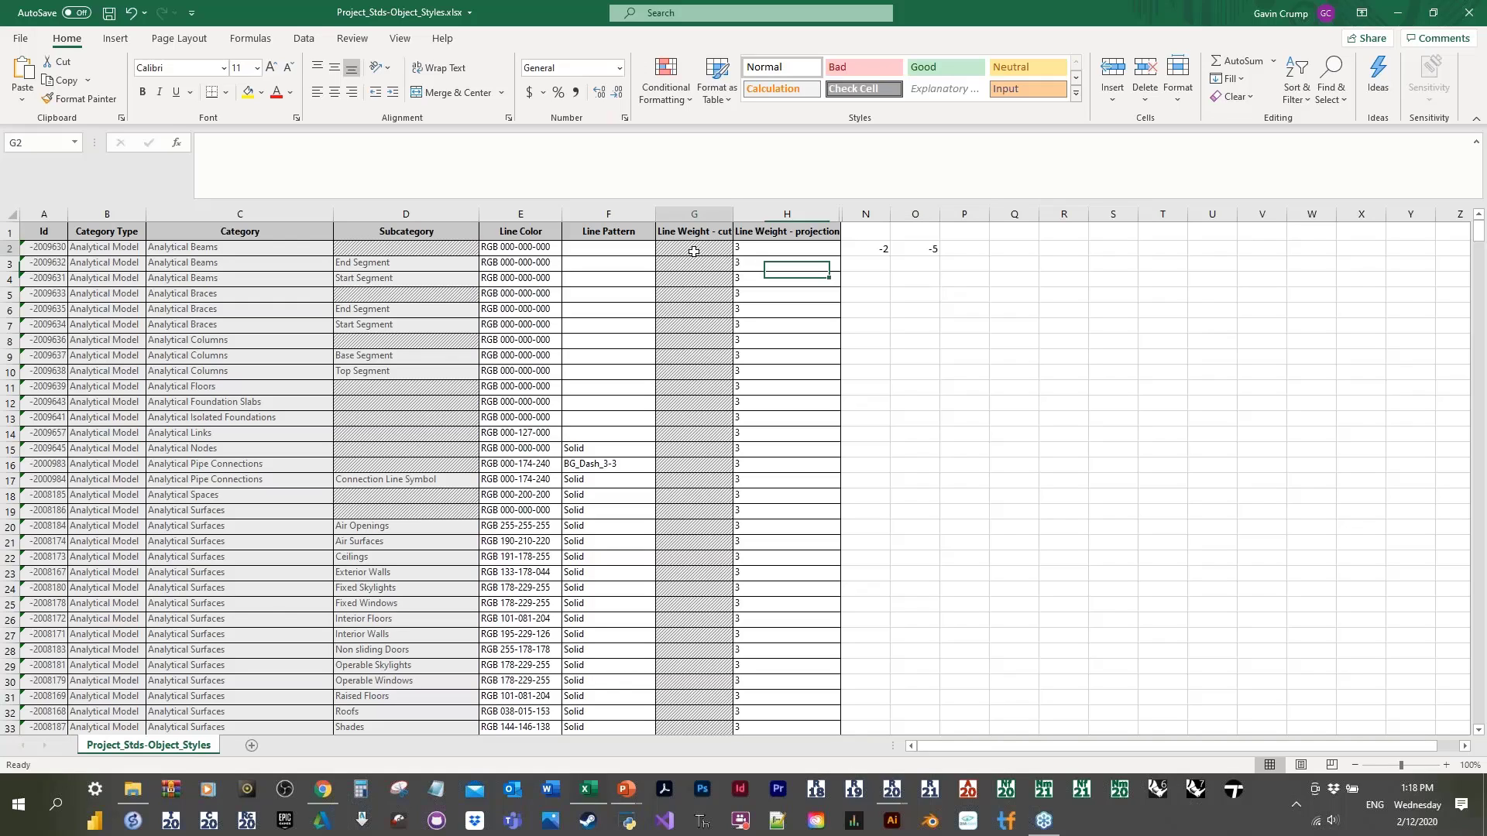
{"action": "left_click", "coordinate": [932, 250]}
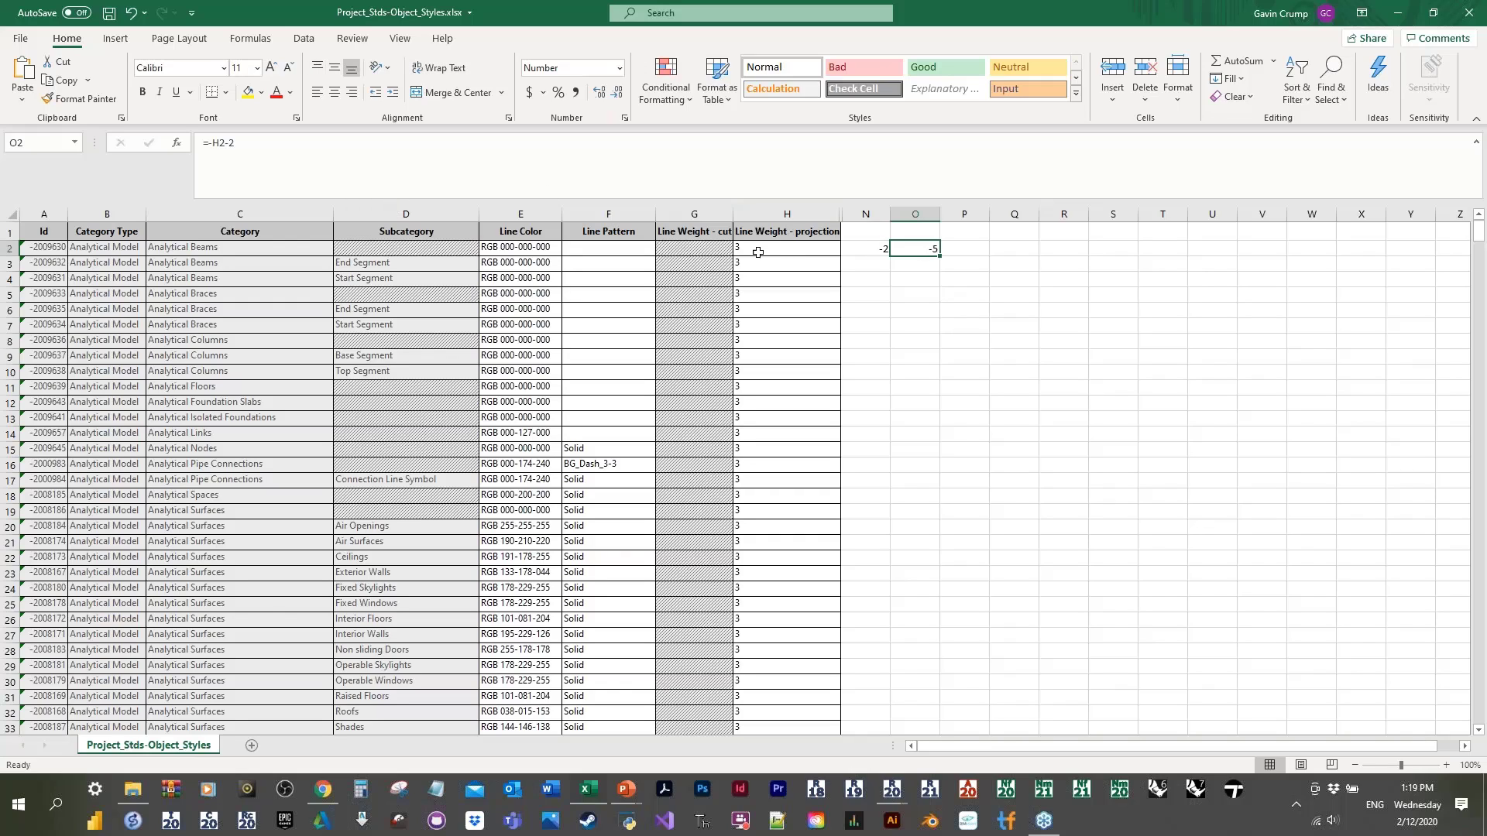
{"action": "key", "text": "F2"}
{"action": "type", "text": "="}
{"action": "left_click", "coordinate": [775, 250]}
{"action": "type", "text": "-2"}
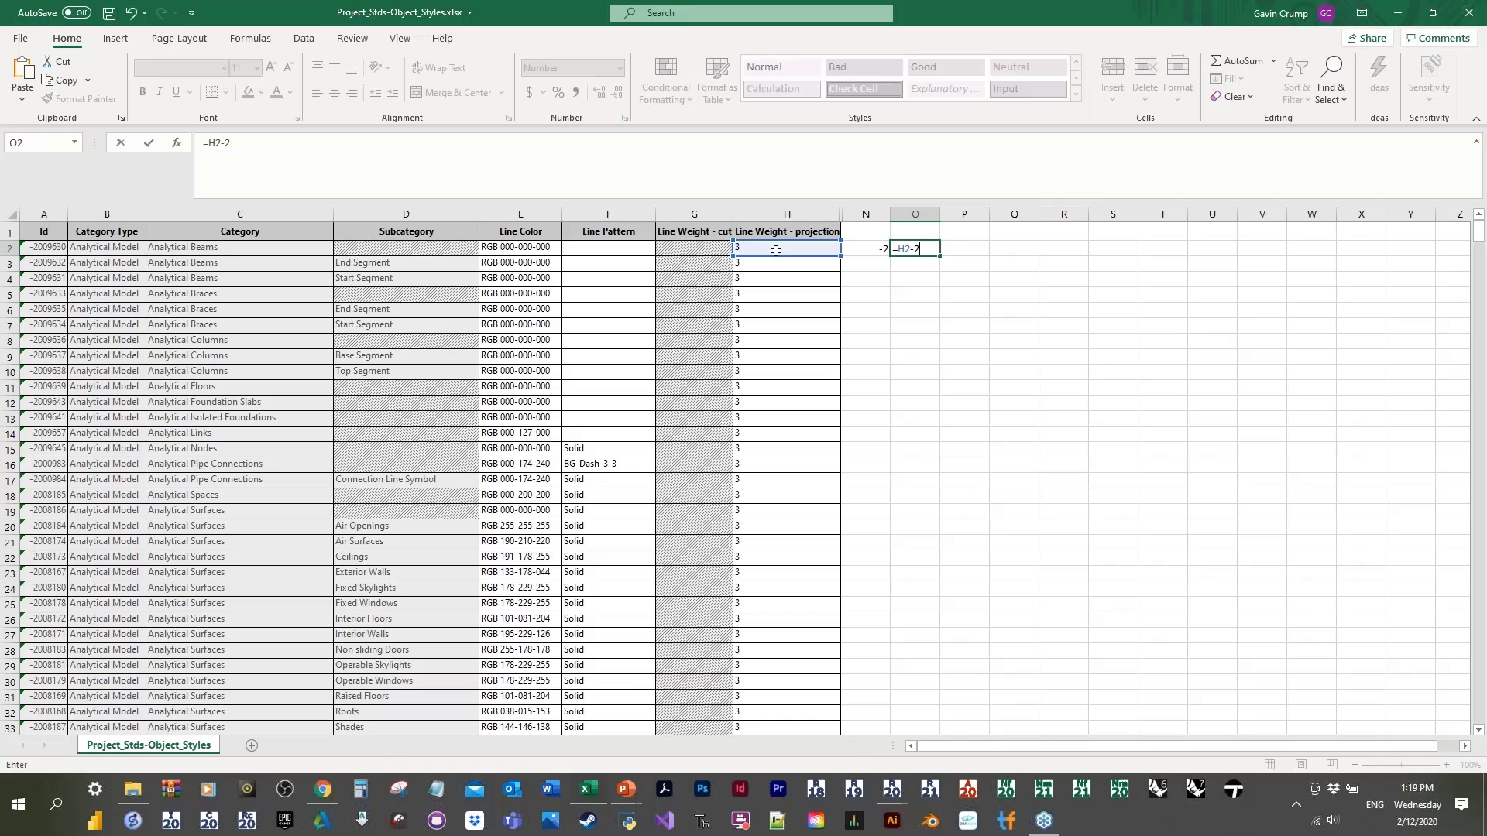
{"action": "key", "text": "Return"}
Step: Fill the N2 and O2 formulas down all data rows and paste their results as values over the cut and projection line weights
{"action": "left_click_drag", "start_coordinate": [914, 248], "coordinate": [946, 834]}
{"action": "left_click_drag", "start_coordinate": [1482, 254], "coordinate": [1482, 254]}
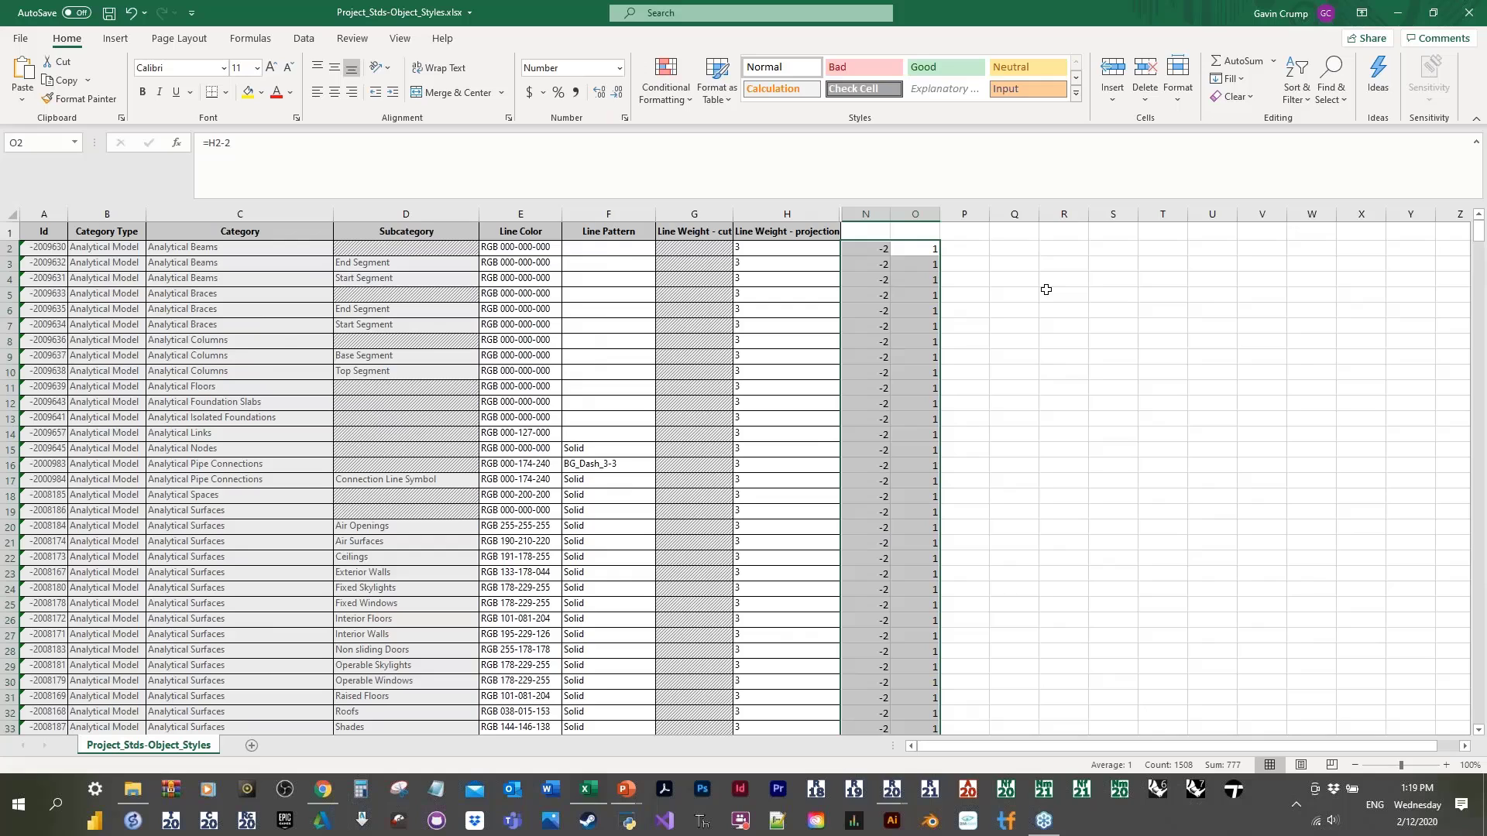
{"action": "key", "text": "ctrl+c"}
{"action": "right_click", "coordinate": [704, 246]}
{"action": "left_click", "coordinate": [763, 326]}
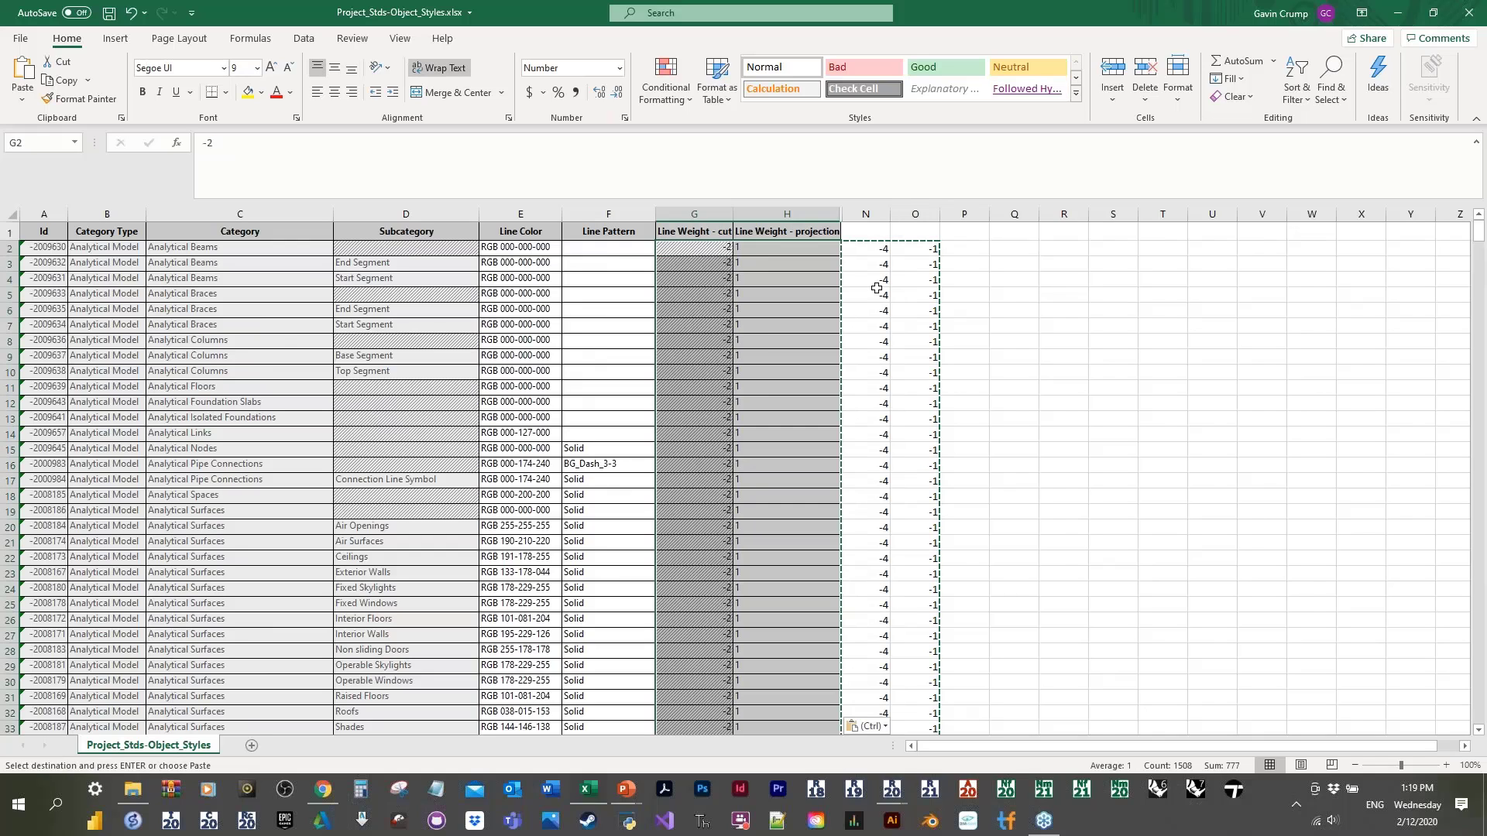
Step: Remove the helper formula columns N and O from the sheet
{"action": "left_click", "coordinate": [876, 283]}
{"action": "left_click_drag", "start_coordinate": [867, 215], "coordinate": [914, 216]}
{"action": "right_click", "coordinate": [914, 217]}
{"action": "left_click", "coordinate": [968, 370]}
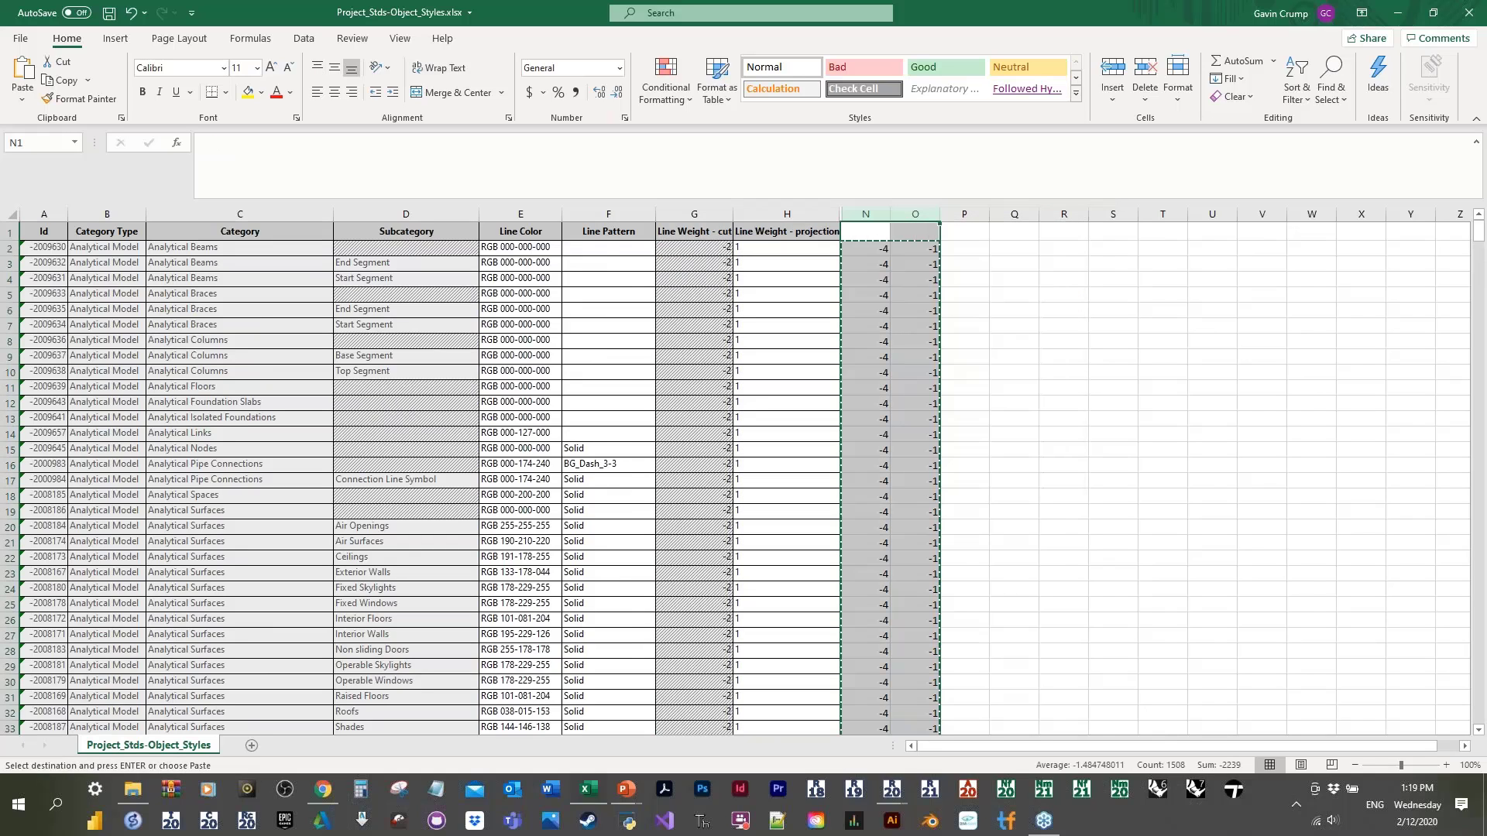
Step: Replace every 0 with nothing across the cut and projection line weight columns G and H
{"action": "left_click", "coordinate": [1006, 326]}
{"action": "left_click_drag", "start_coordinate": [813, 215], "coordinate": [708, 215]}
{"action": "key", "text": "ctrl+h"}
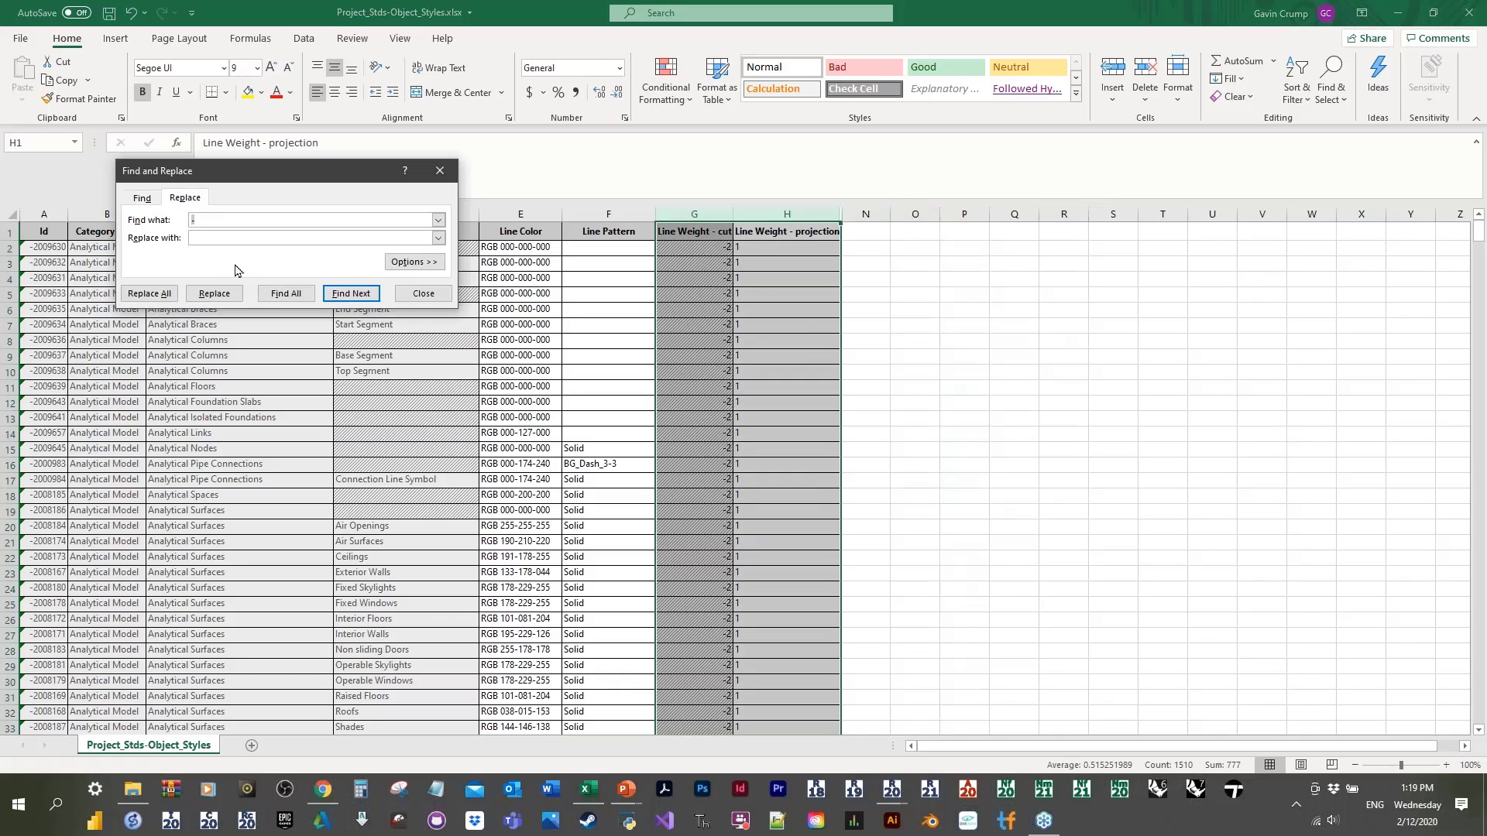
{"action": "type", "text": "0"}
{"action": "left_click", "coordinate": [206, 239]}
{"action": "left_click", "coordinate": [149, 294]}
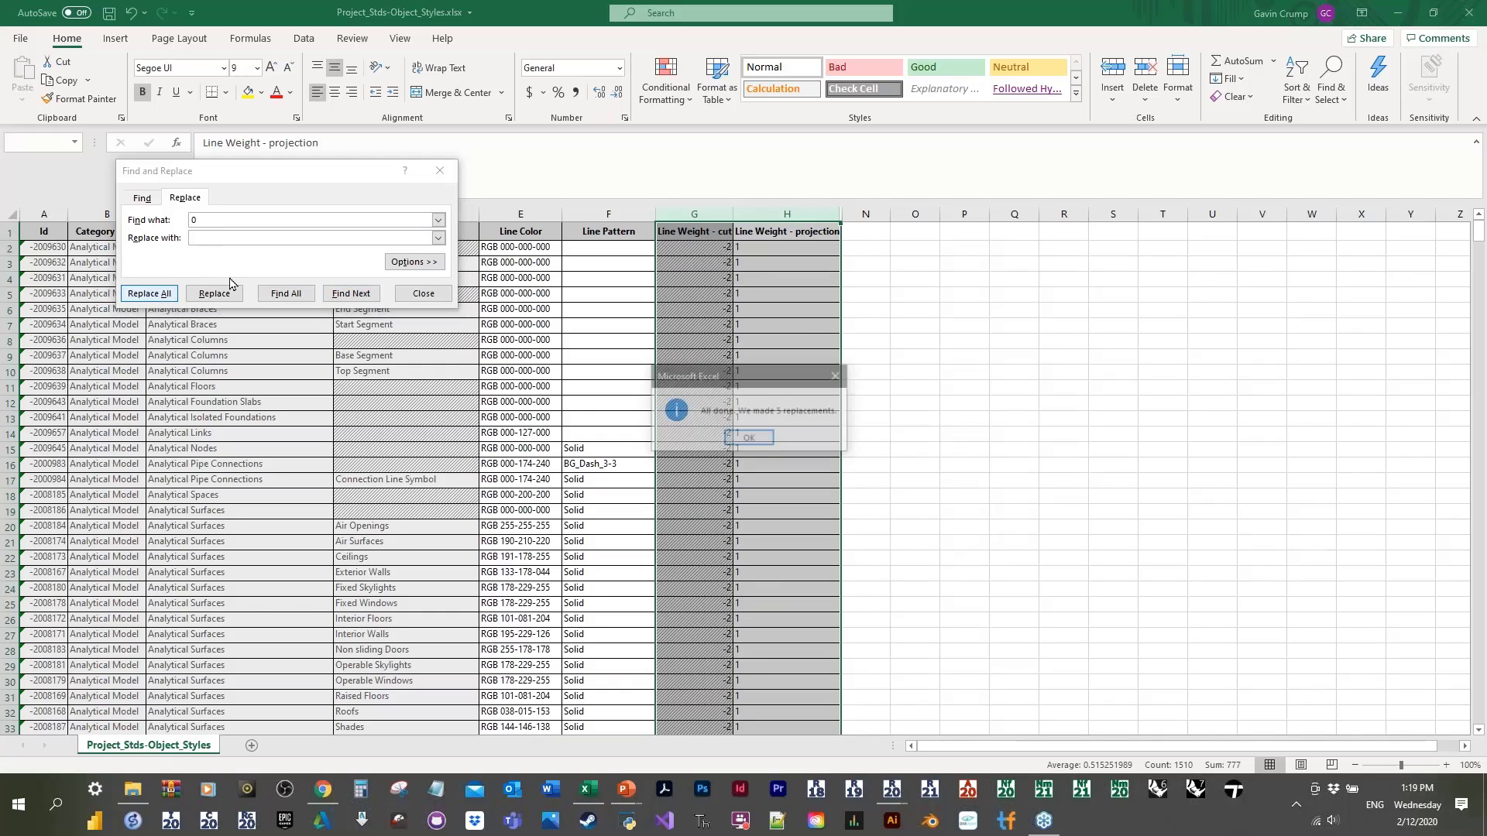
{"action": "left_click", "coordinate": [757, 446]}
Step: Replace all -1 and then all -2 values in the two line weight columns with blanks
{"action": "double_click", "coordinate": [195, 220]}
{"action": "type", "text": "-1"}
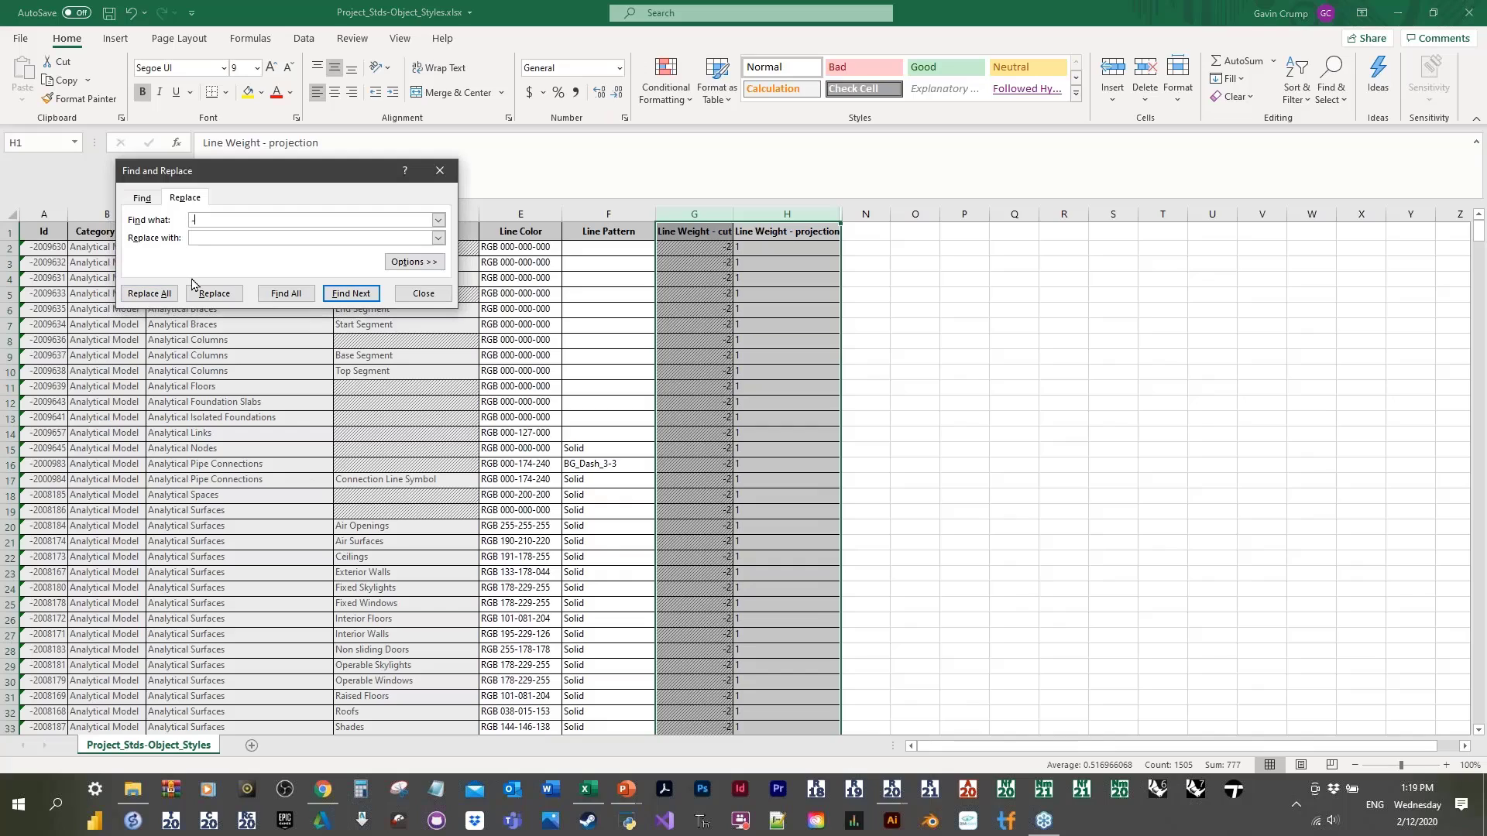
{"action": "left_click", "coordinate": [149, 294]}
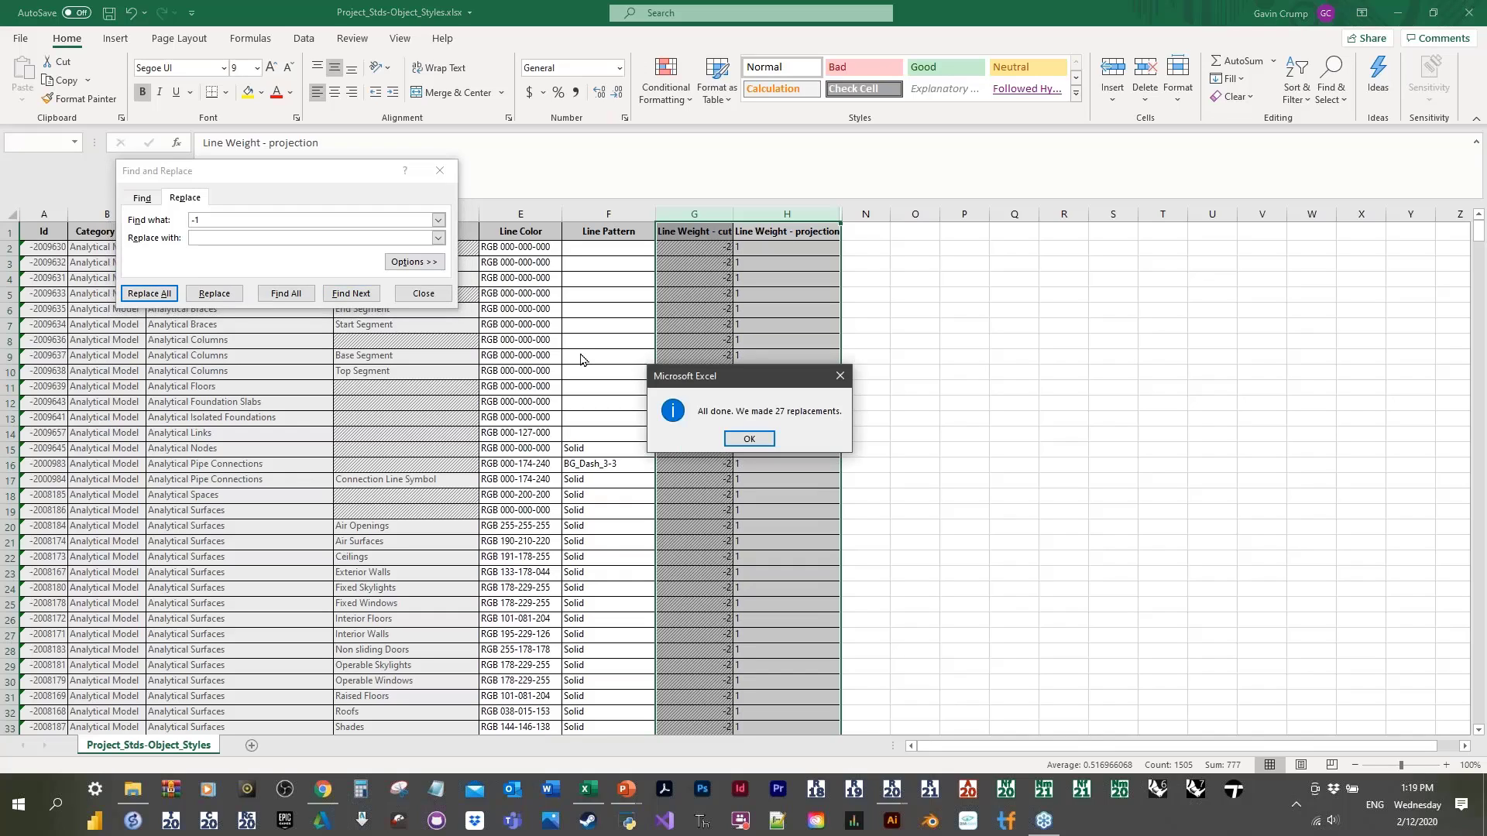
{"action": "left_click", "coordinate": [749, 439]}
{"action": "double_click", "coordinate": [195, 221]}
{"action": "type", "text": "-2"}
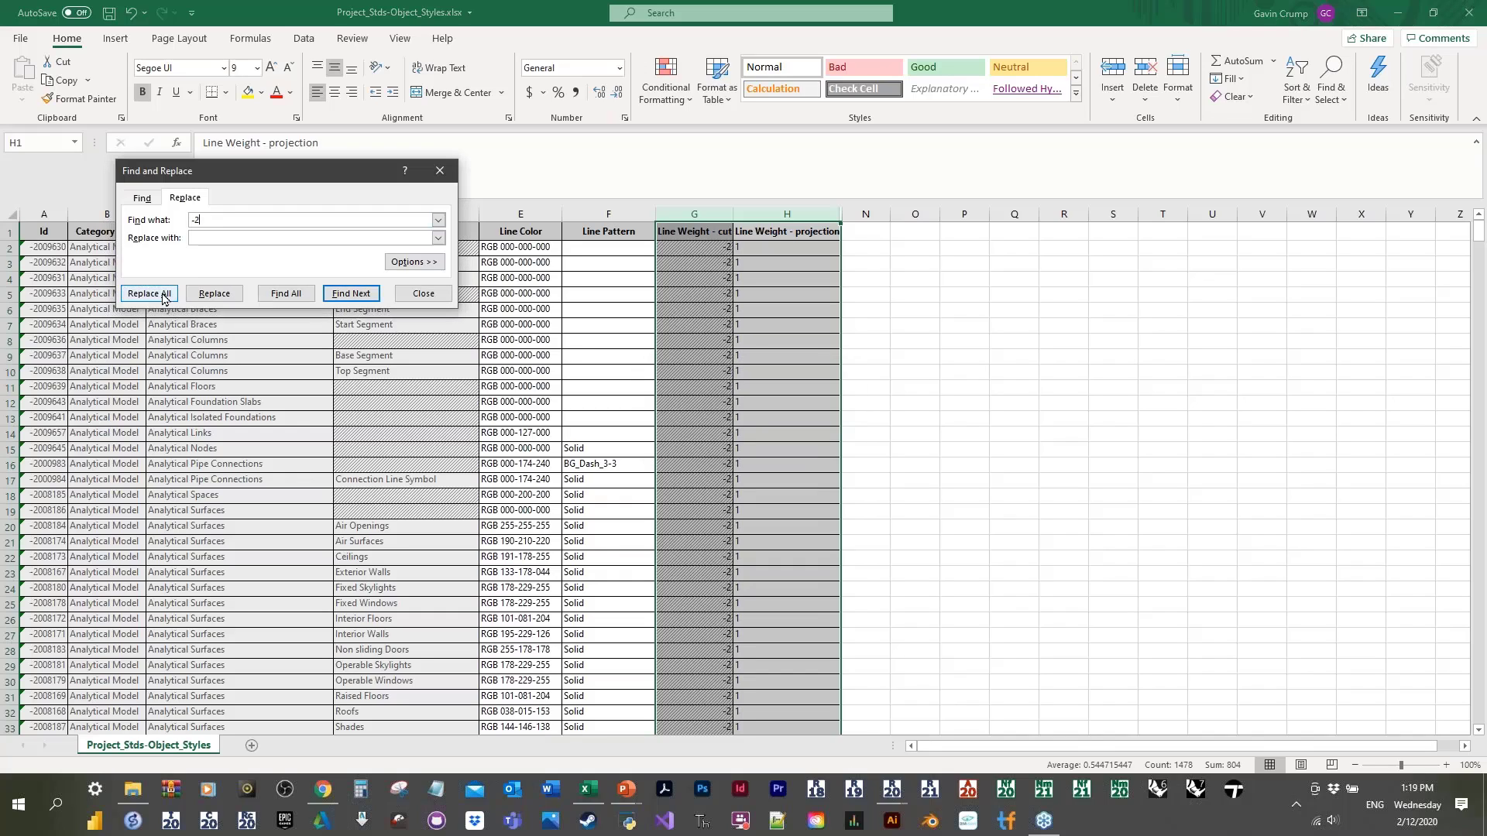
{"action": "left_click", "coordinate": [160, 294]}
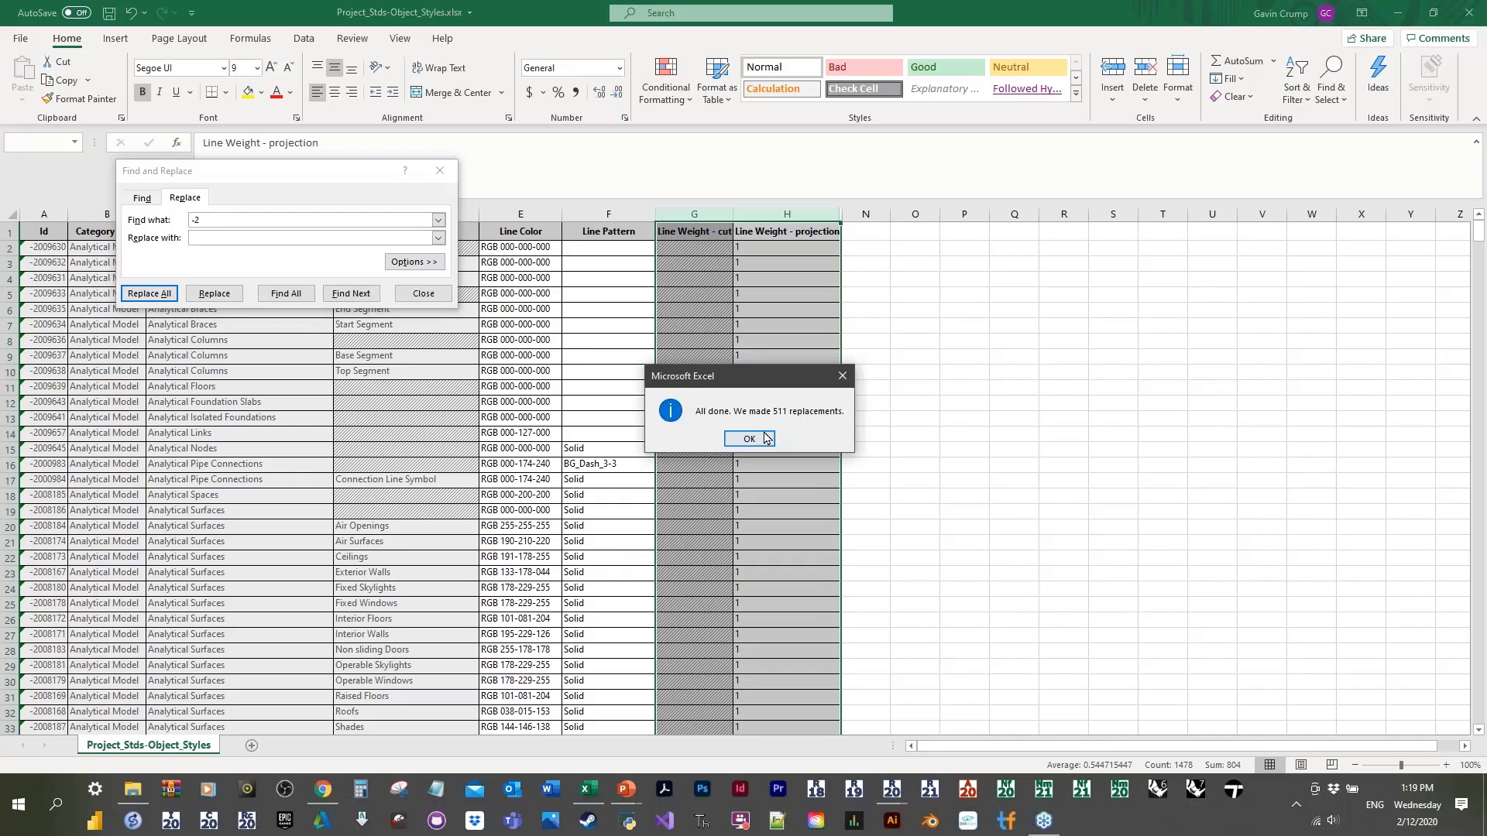
{"action": "left_click", "coordinate": [762, 439]}
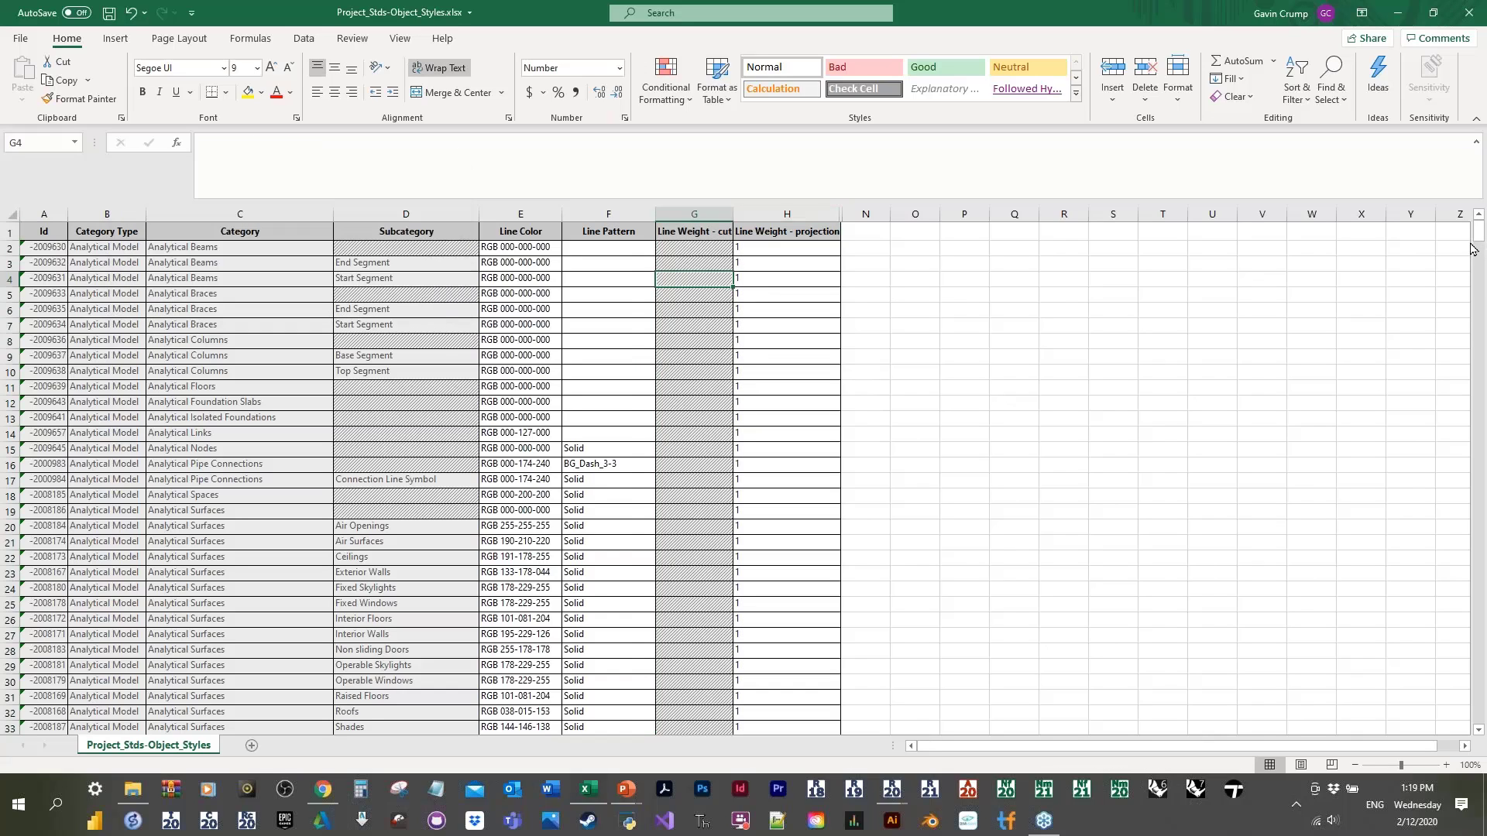
Step: Check the line weight values farther down the sheet, then save and close the object styles workbook
{"action": "left_click_drag", "start_coordinate": [1479, 237], "coordinate": [1481, 511]}
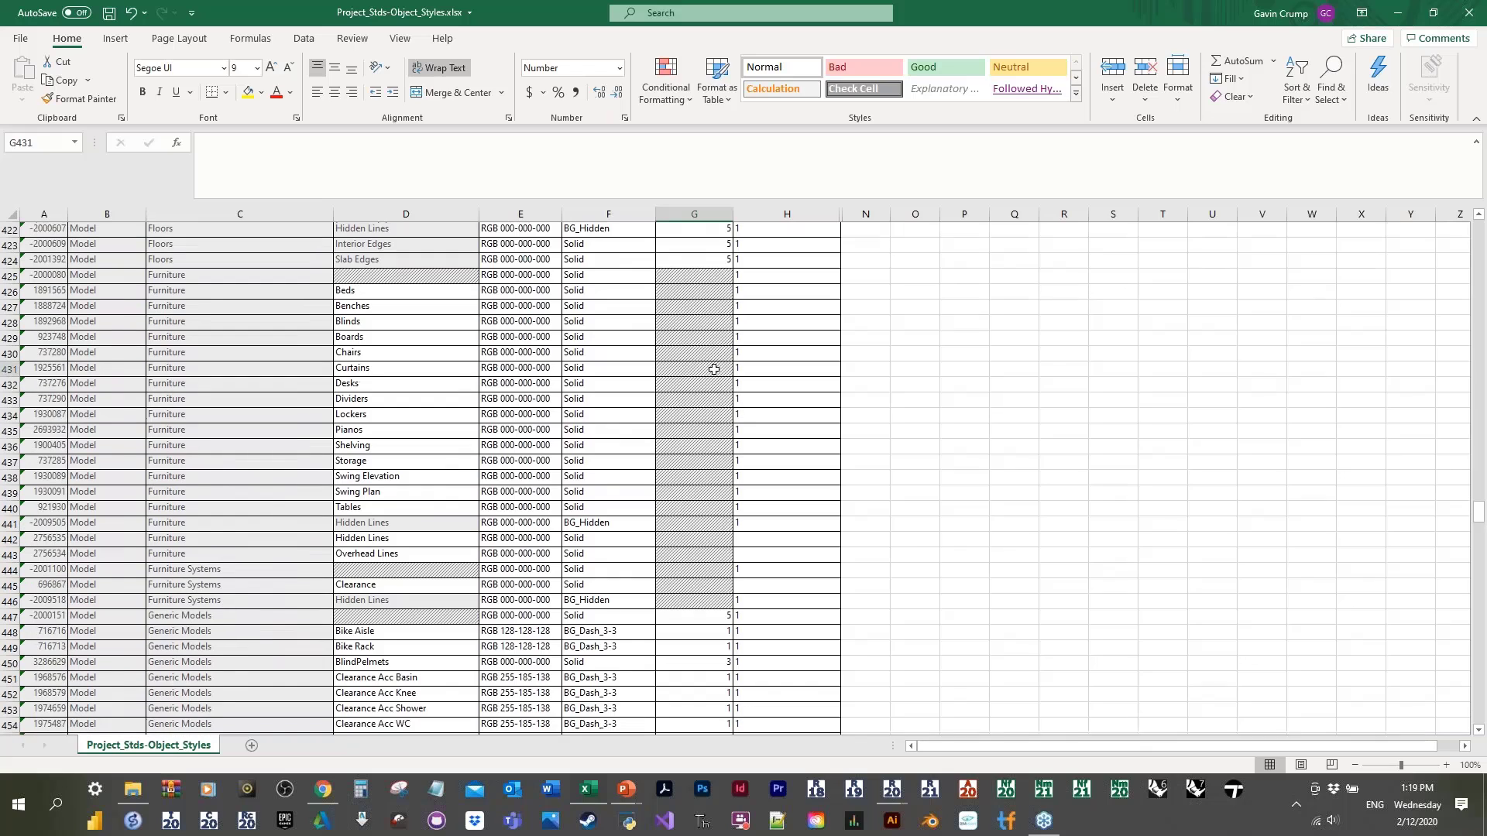
{"action": "left_click", "coordinate": [713, 368]}
{"action": "key", "text": "ctrl+s"}
{"action": "left_click", "coordinate": [1475, 11]}
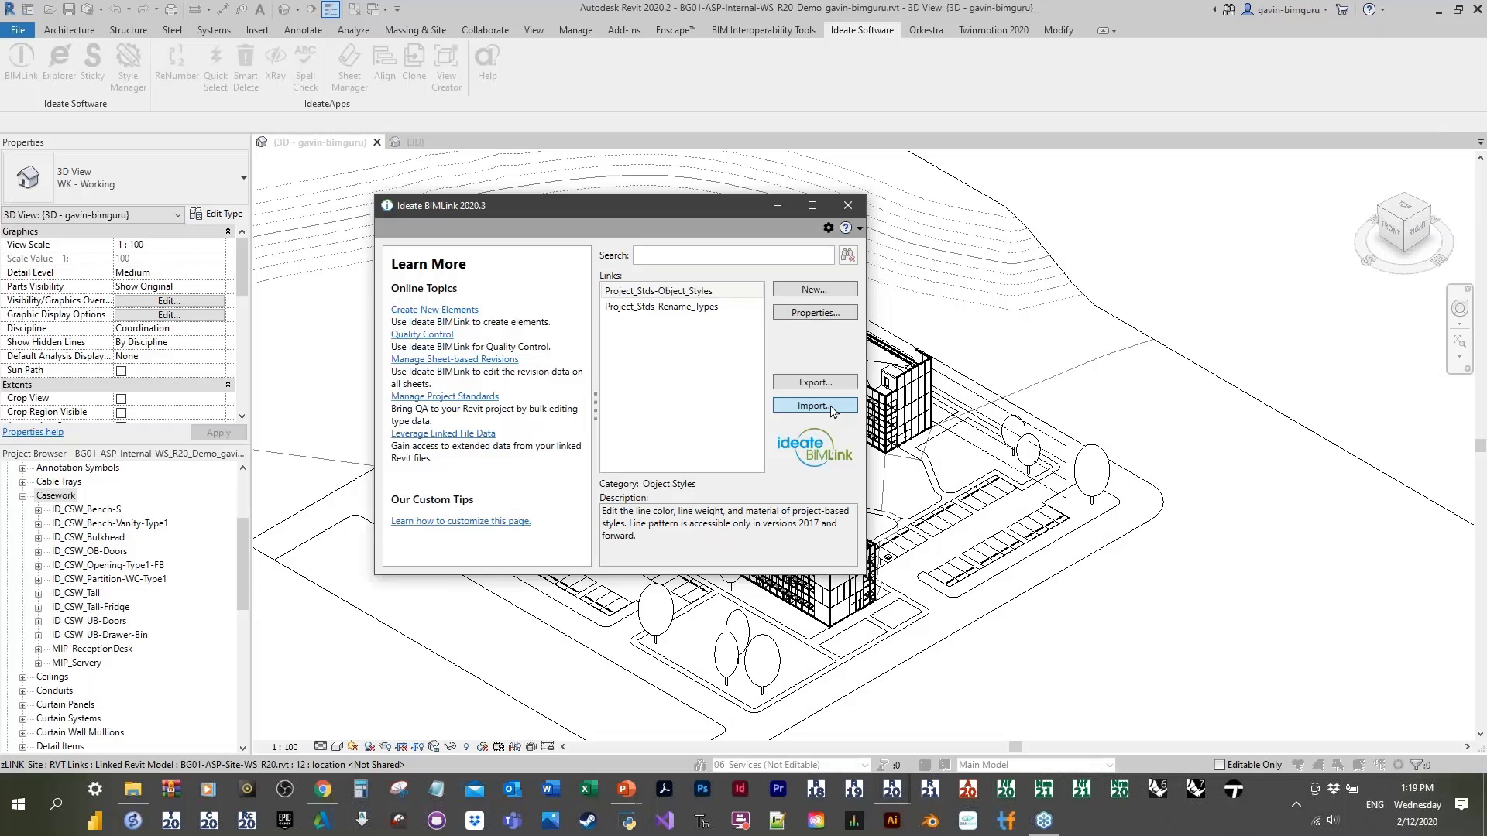
Step: Switch to BIMLink in Revit and load the Project_Stds-Object_Styles.xlsx workbook into the import preview of the object styles link
{"action": "left_click", "coordinate": [808, 408]}
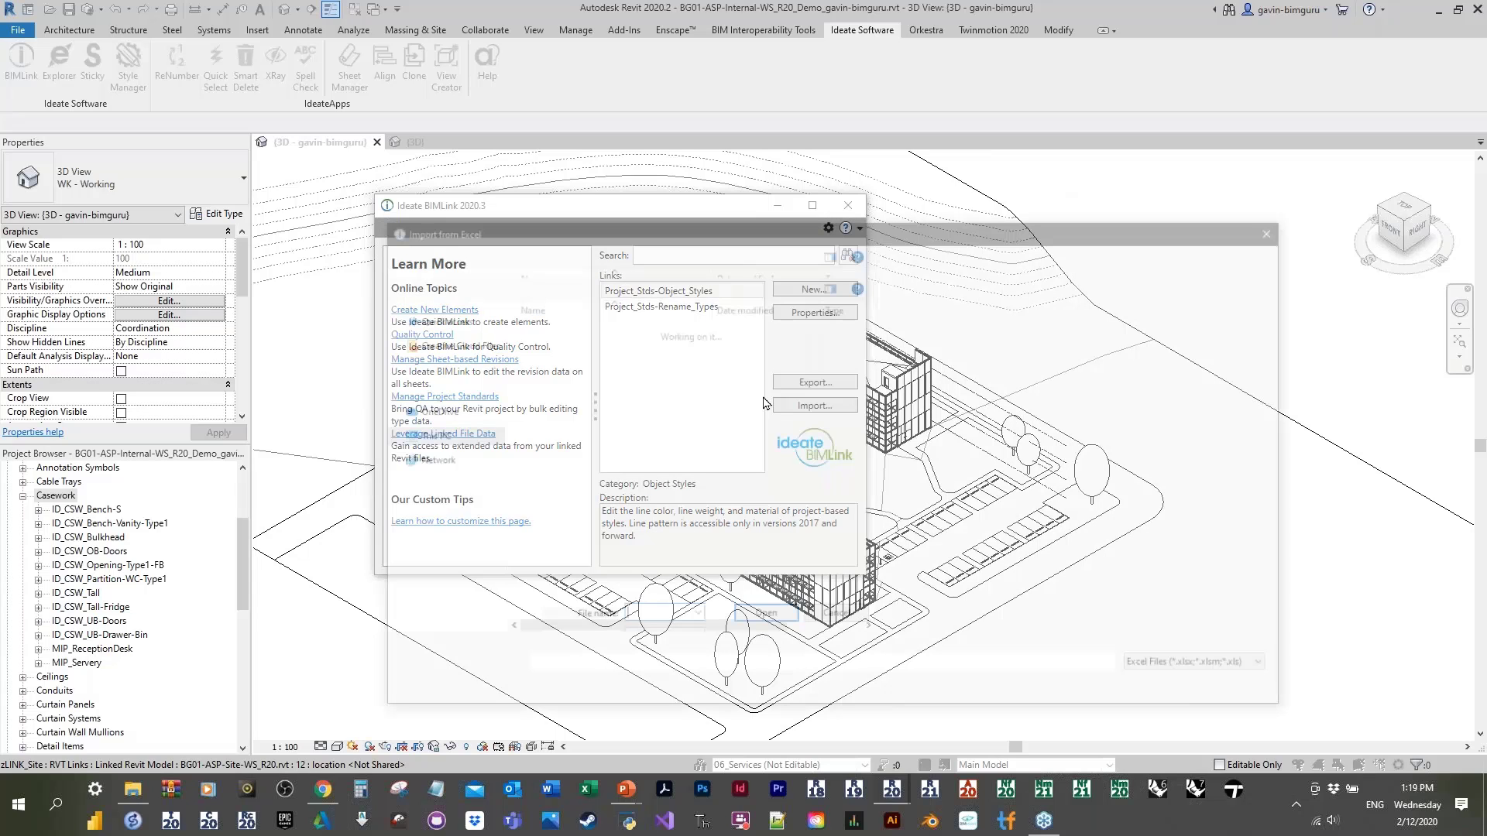
{"action": "left_click", "coordinate": [642, 396]}
{"action": "double_click", "coordinate": [642, 396]}
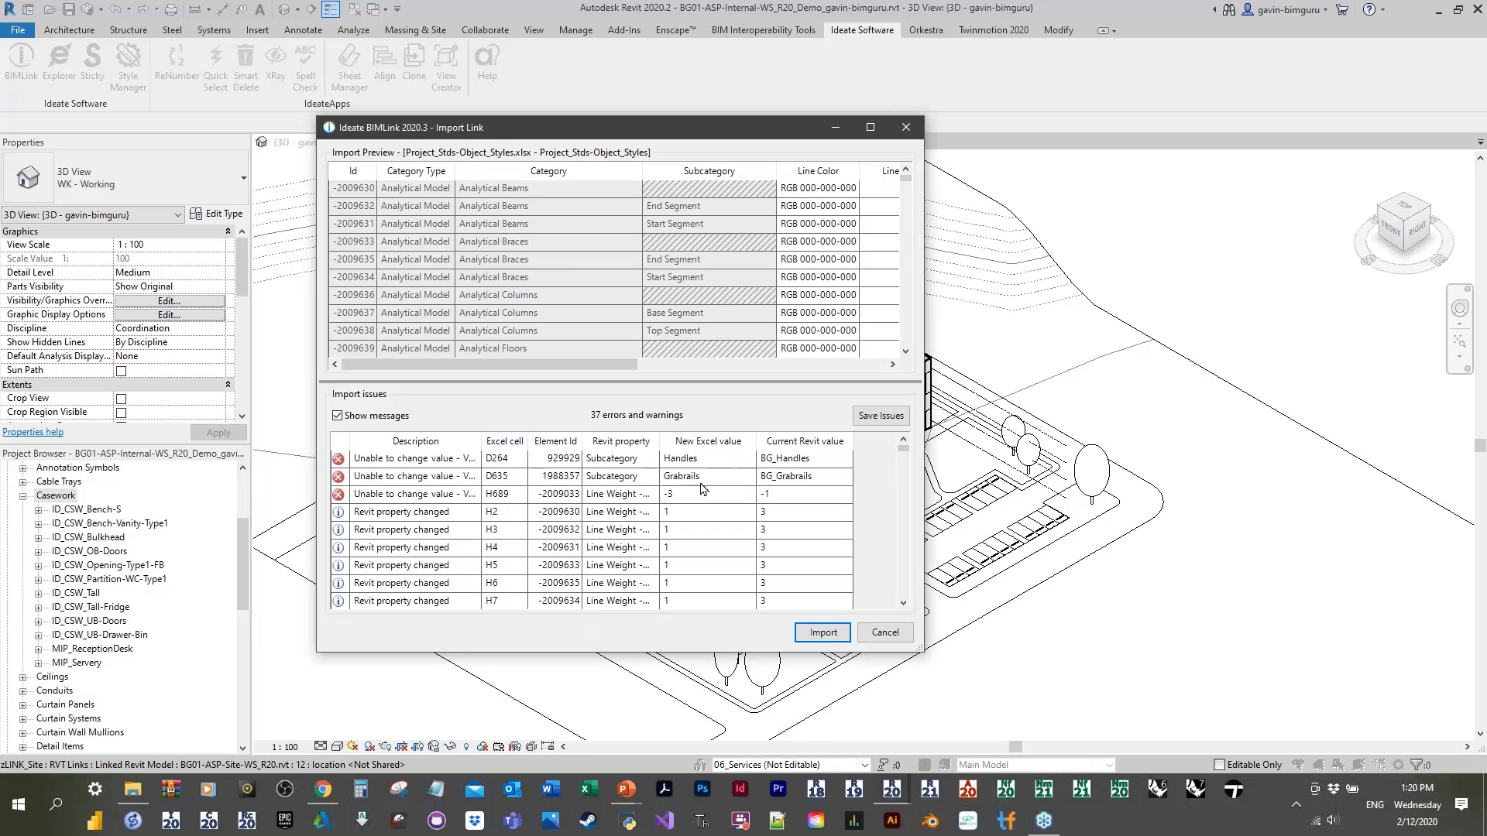
Step: Review the import issues list for changed line weights and subcategories, widening the description column to read the read-only warning in full
{"action": "left_click_drag", "start_coordinate": [905, 453], "coordinate": [904, 580]}
{"action": "scroll", "coordinate": [758, 545], "scroll_direction": "down", "scroll_amount": 5}
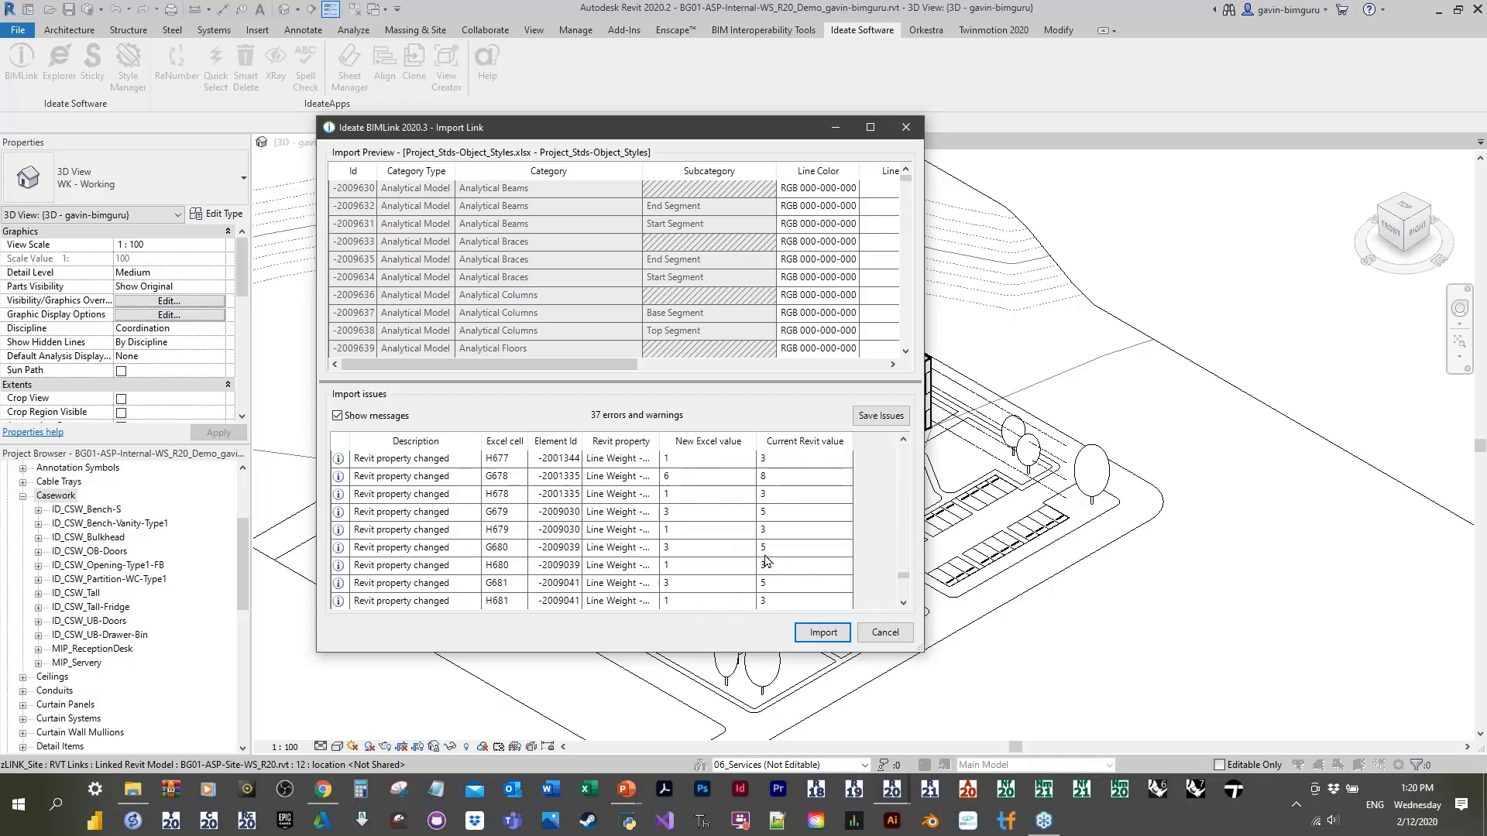
{"action": "scroll", "coordinate": [765, 556], "scroll_direction": "down", "scroll_amount": 7}
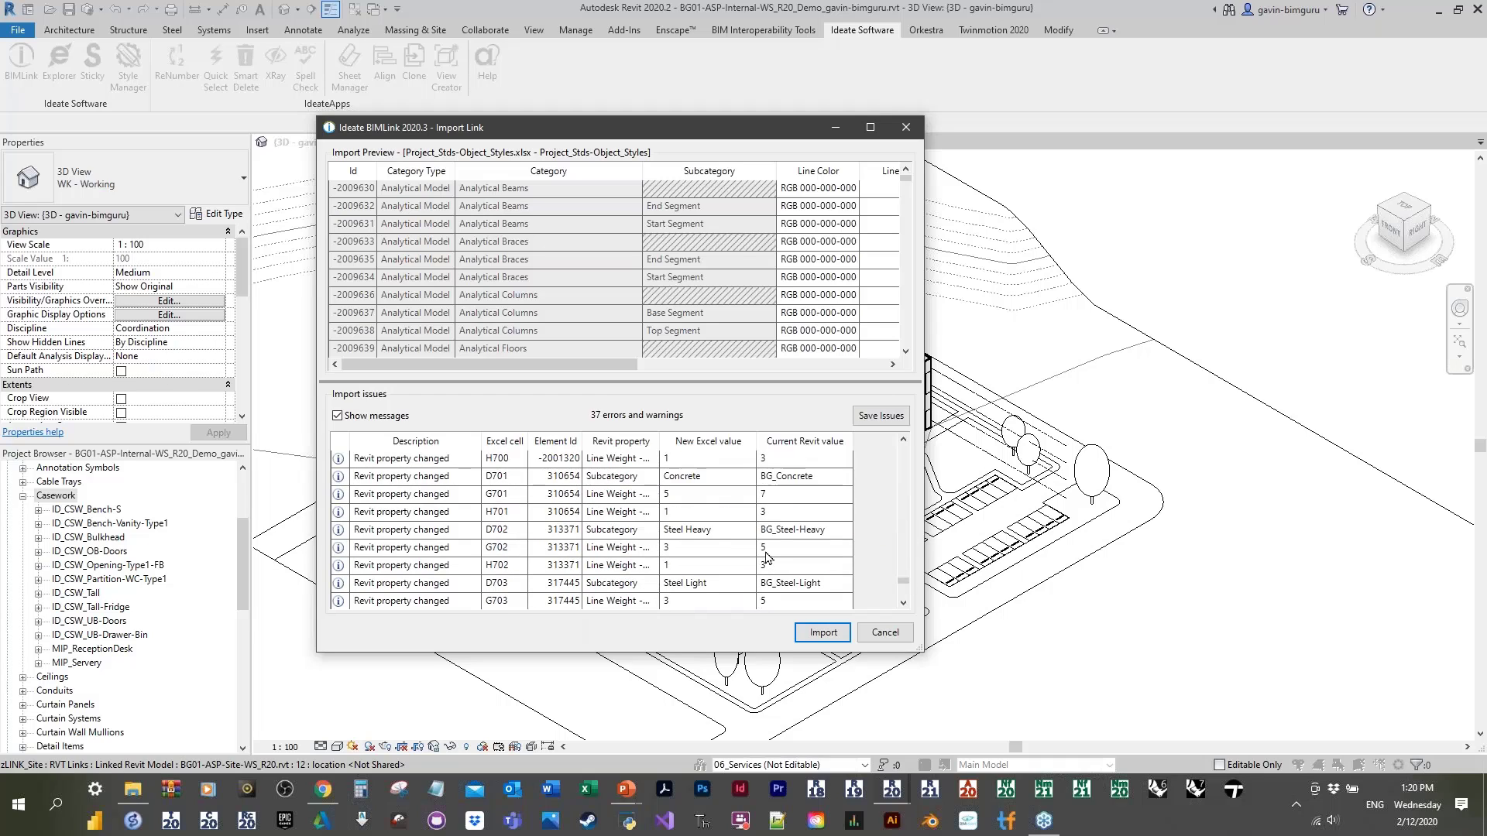
{"action": "scroll", "coordinate": [765, 555], "scroll_direction": "down", "scroll_amount": 5}
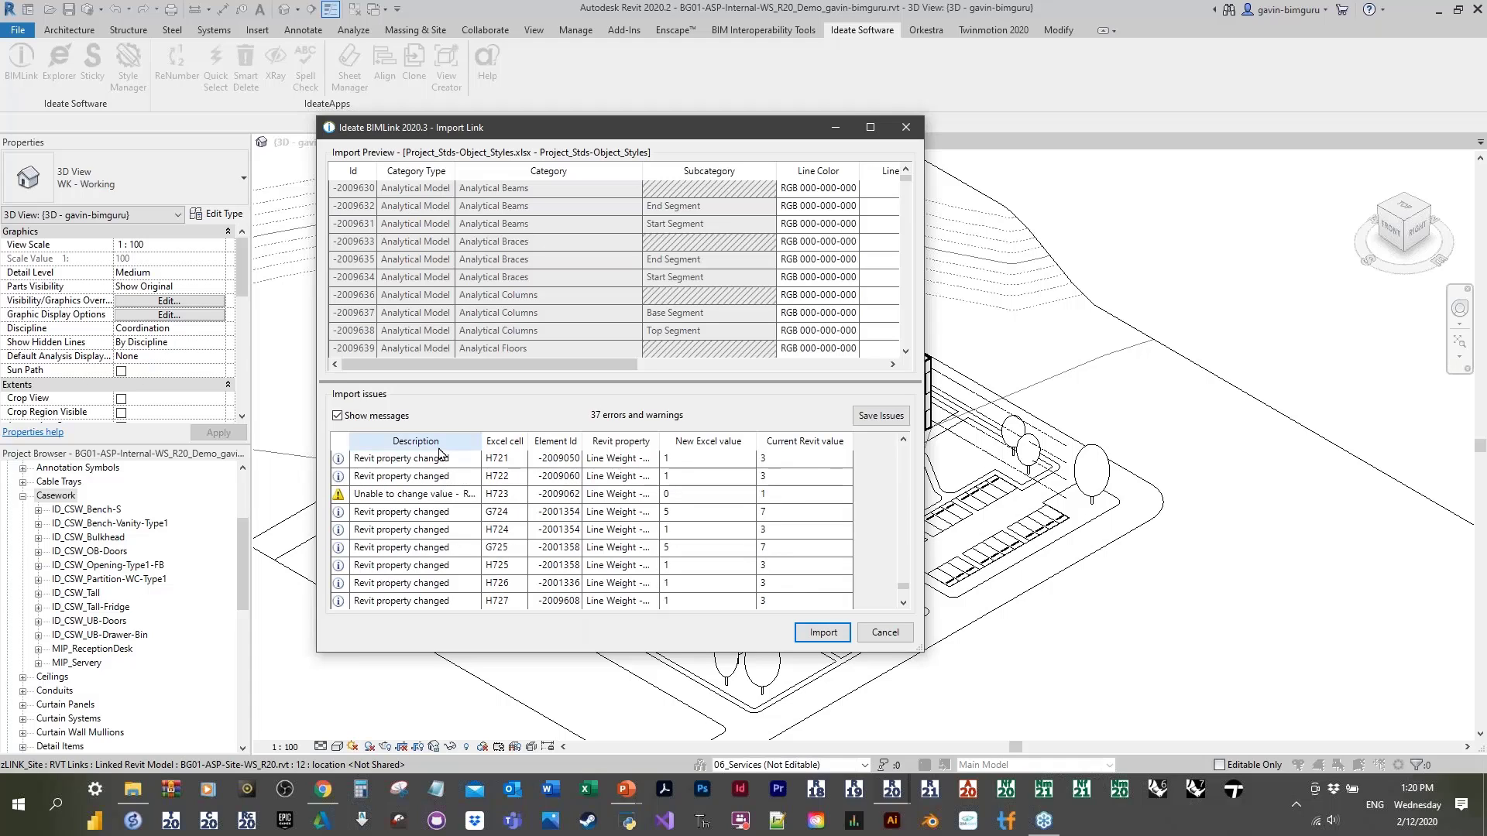
{"action": "left_click", "coordinate": [395, 499]}
{"action": "left_click_drag", "start_coordinate": [481, 439], "coordinate": [543, 439]}
{"action": "left_click_drag", "start_coordinate": [663, 439], "coordinate": [665, 439]}
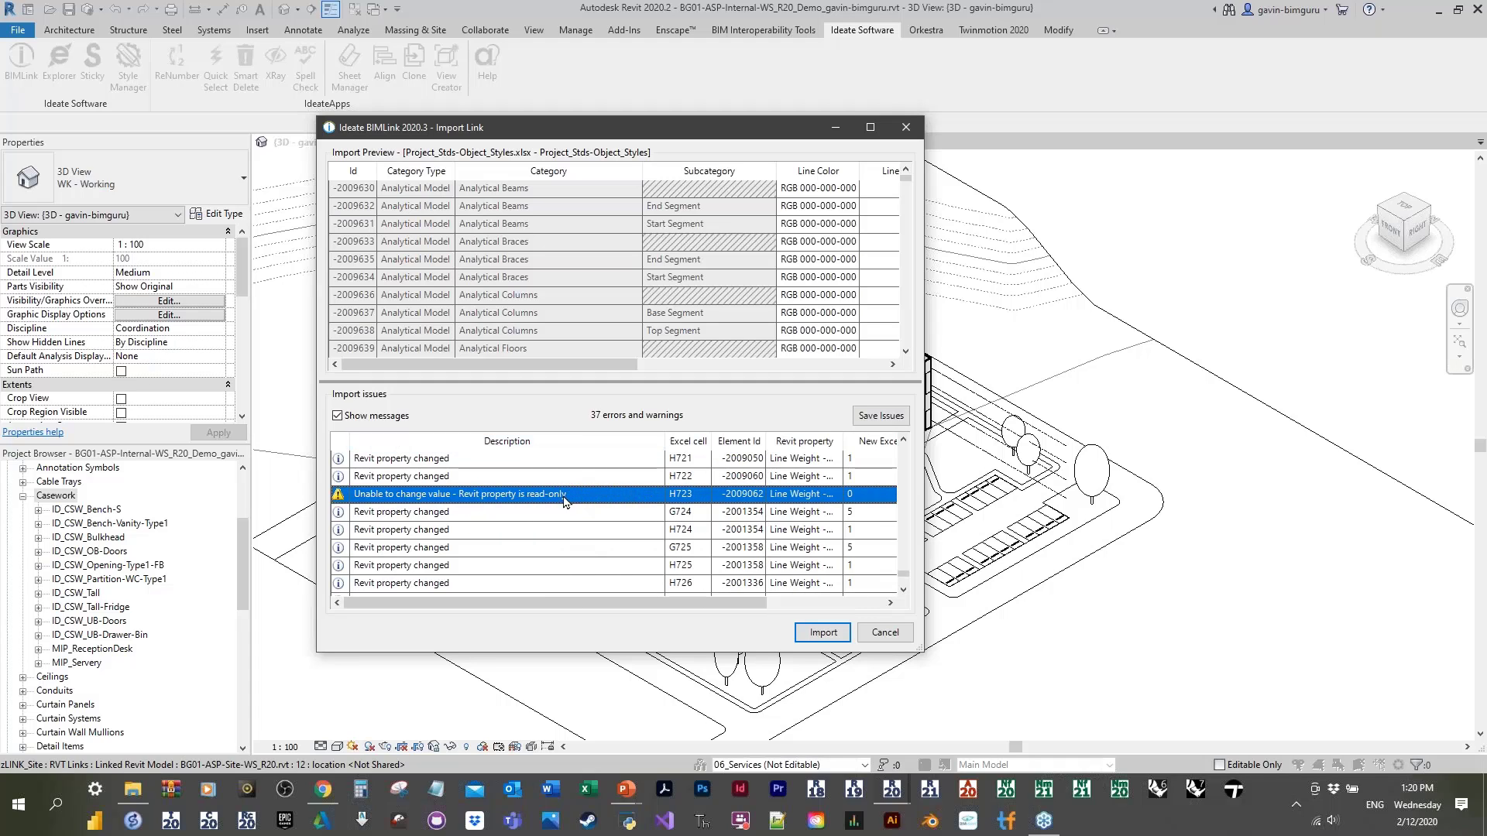
{"action": "scroll", "coordinate": [902, 579], "scroll_direction": "down", "scroll_amount": 1}
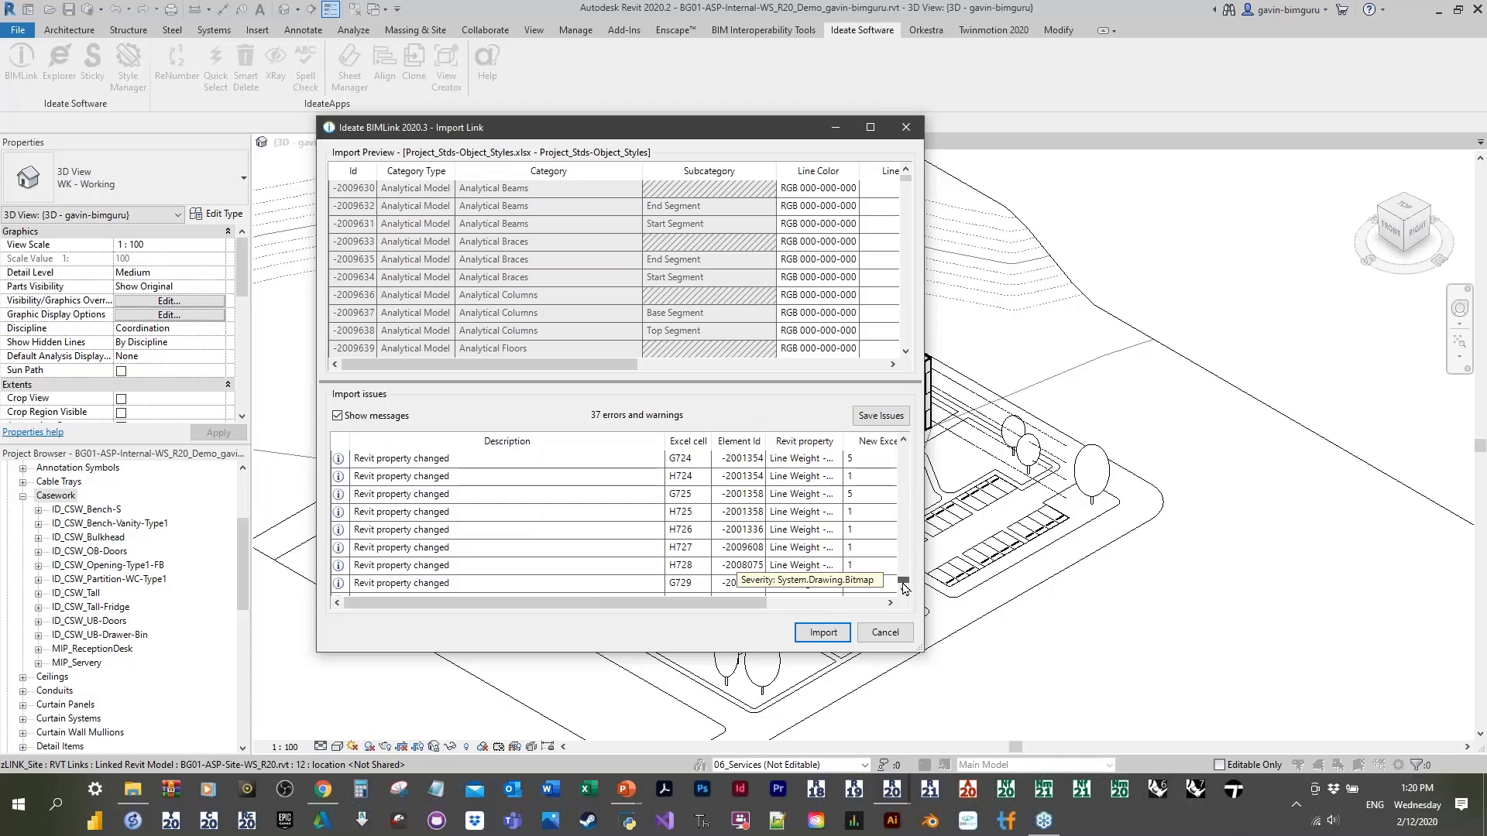
{"action": "scroll", "coordinate": [902, 579], "scroll_direction": "down", "scroll_amount": 10}
Step: Run the object styles import and close the BIMLink window
{"action": "left_click", "coordinate": [817, 635]}
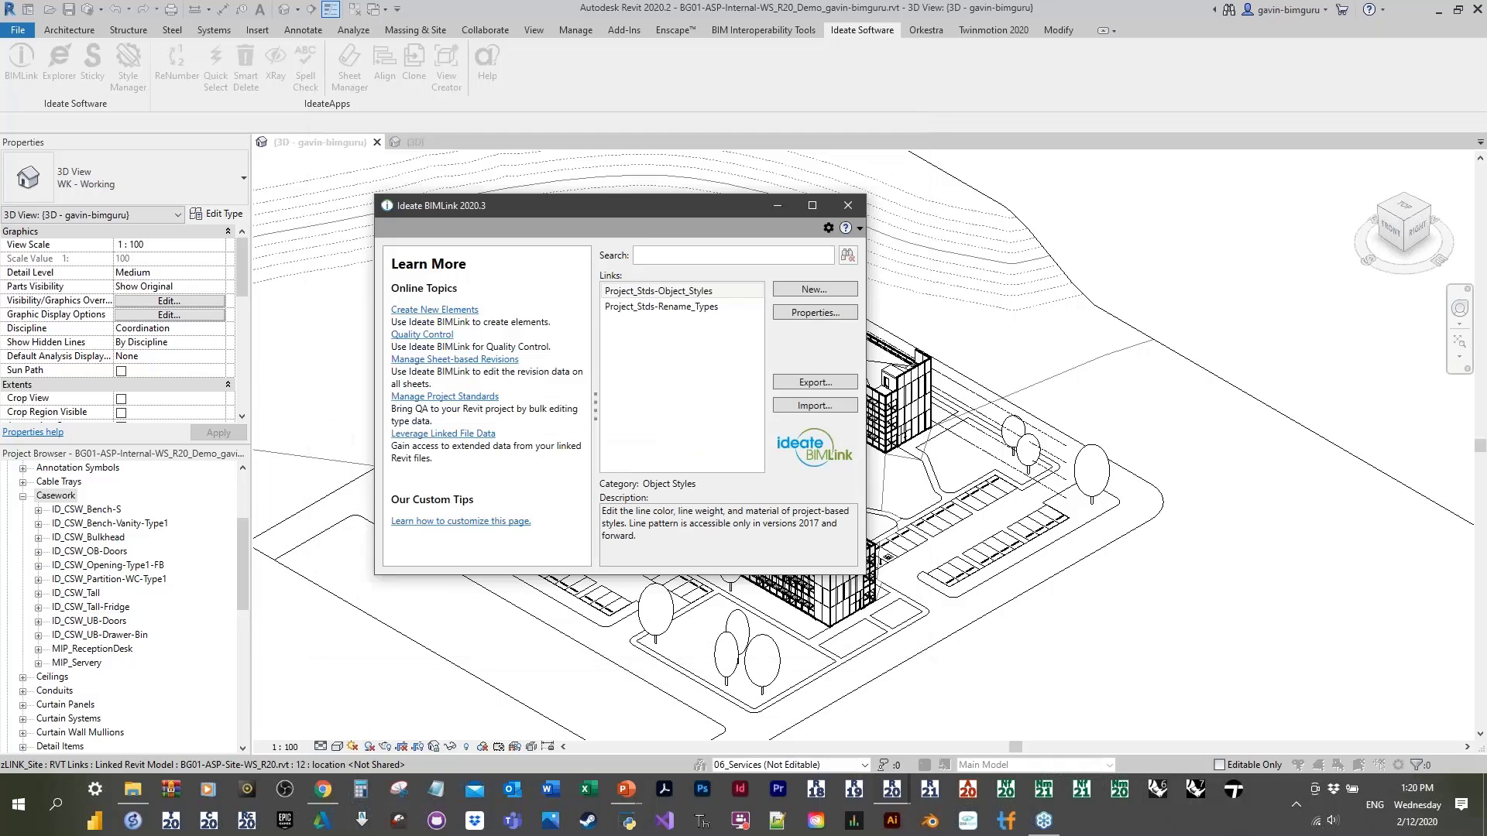
{"action": "left_click", "coordinate": [849, 208]}
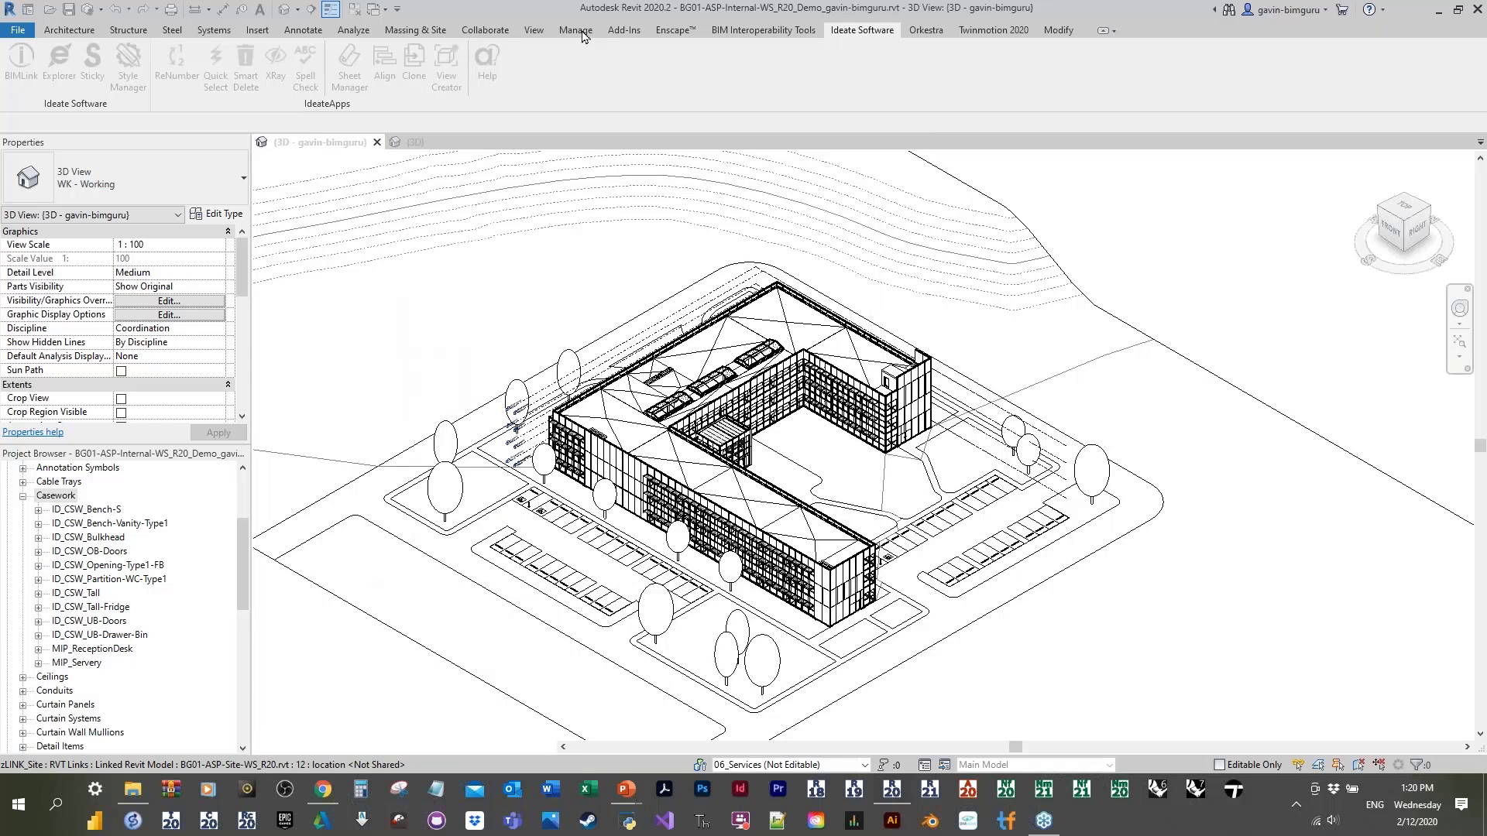
Step: Check the model object styles for the Casework subcategories, including BG_Handles, and close the Object Styles dialog
{"action": "left_click", "coordinate": [577, 30]}
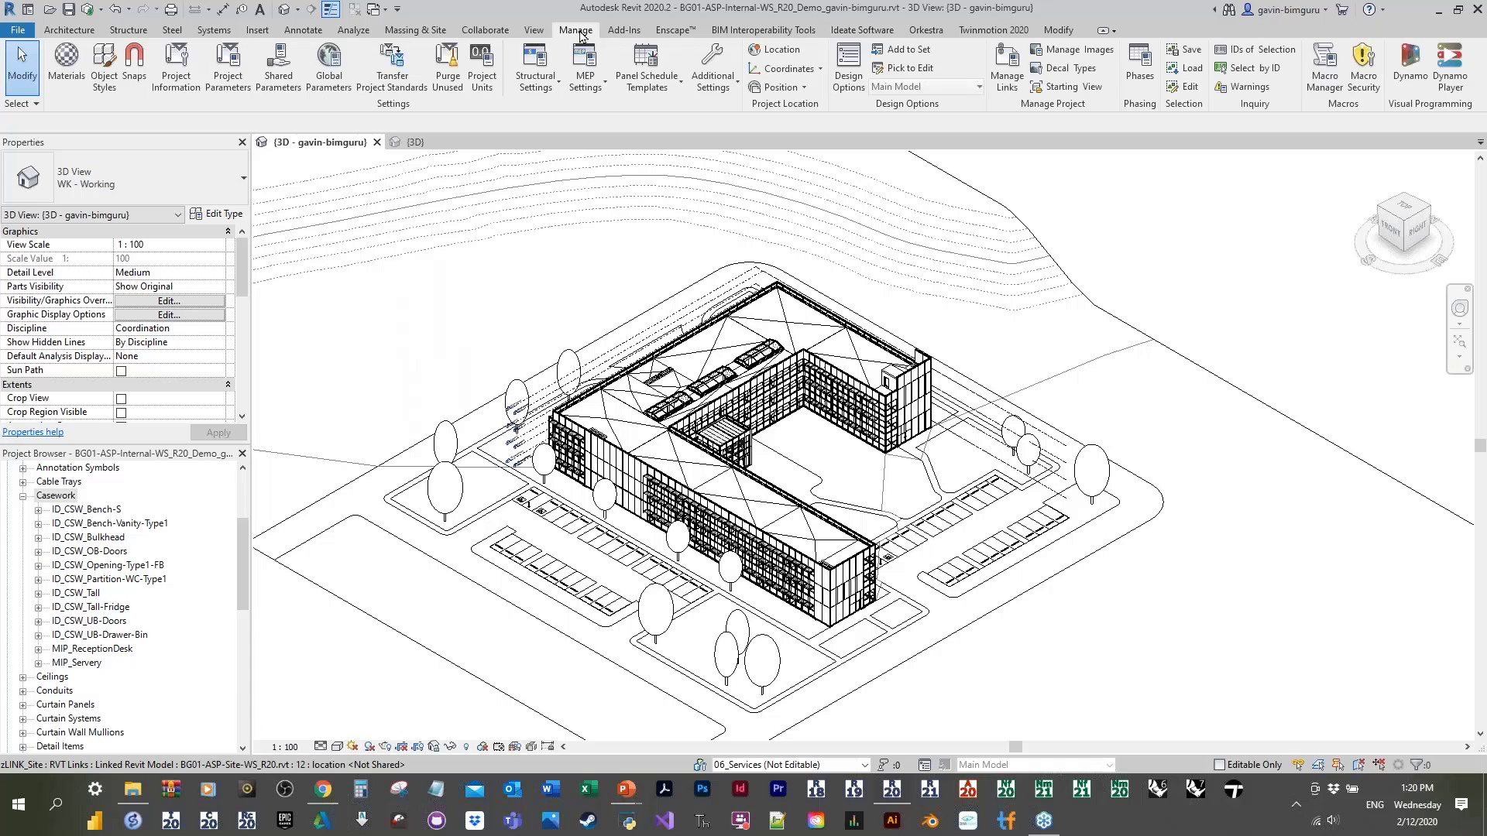
{"action": "left_click", "coordinate": [104, 70]}
{"action": "left_click", "coordinate": [448, 156]}
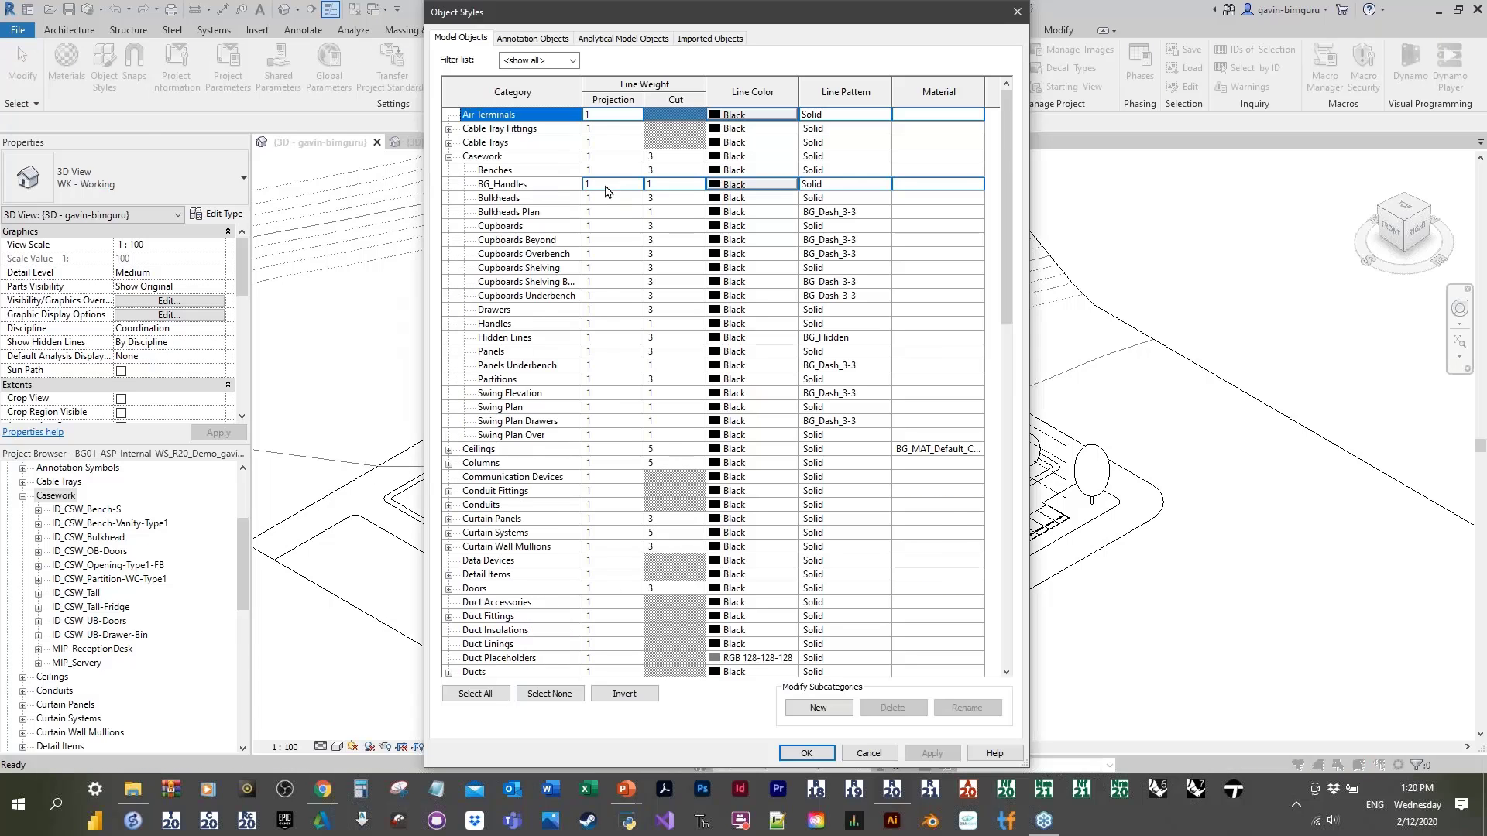
{"action": "left_click", "coordinate": [612, 185]}
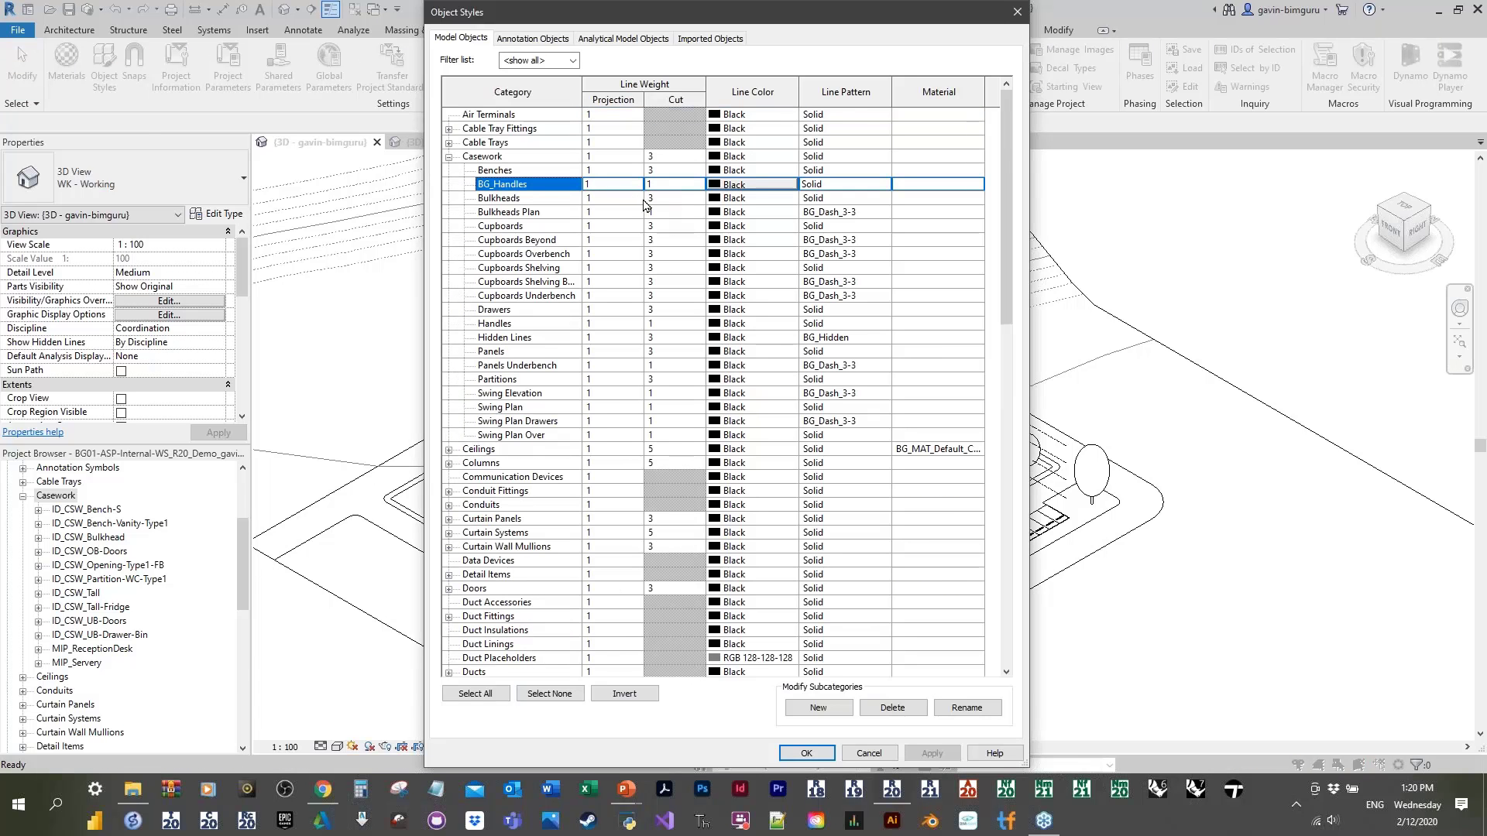
{"action": "left_click", "coordinate": [1011, 14]}
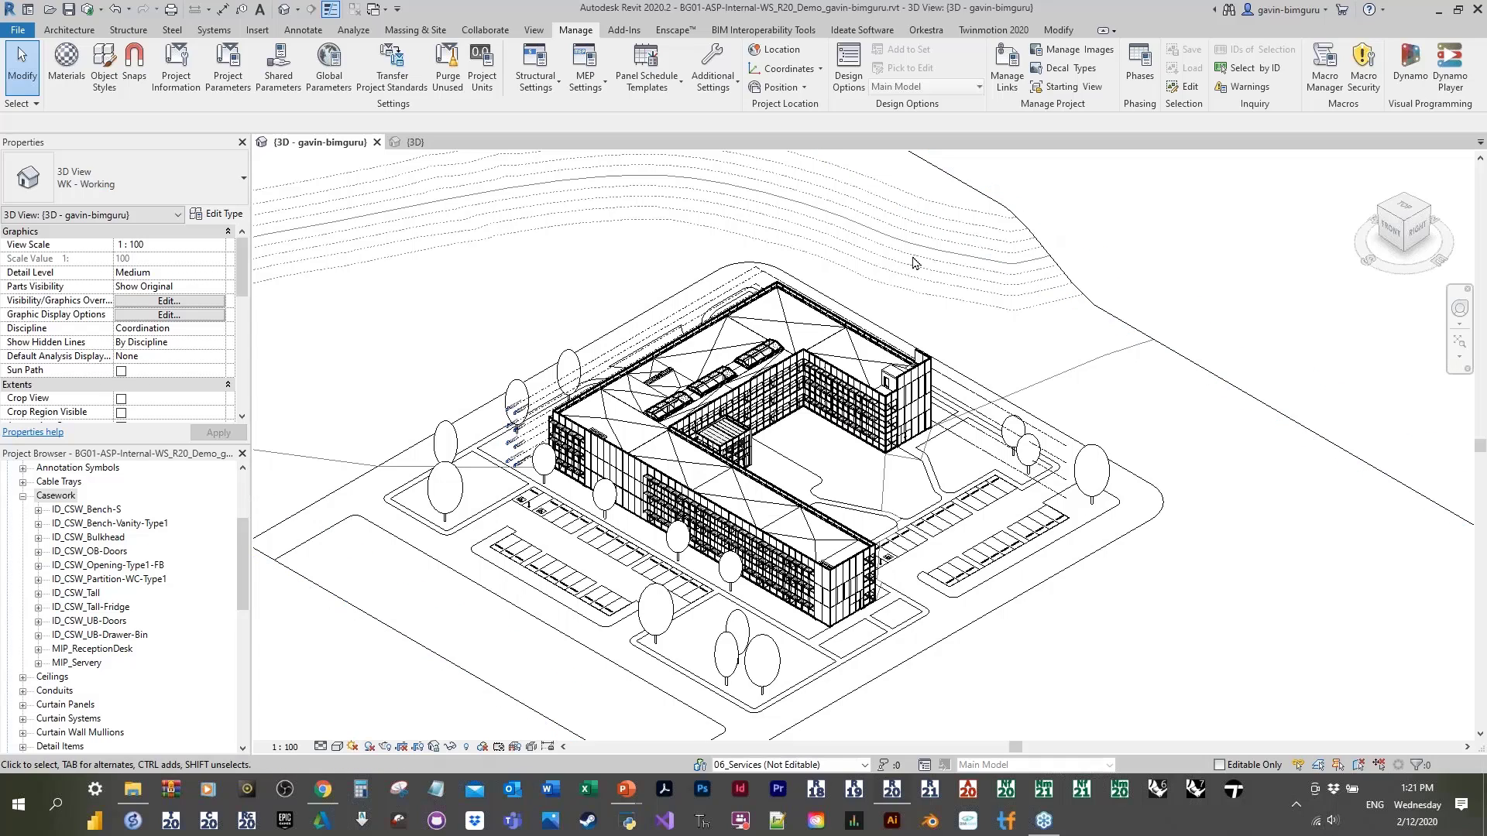
Step: Collapse the Families and Sheets branches of the project tree and expand the Views branch
{"action": "left_click", "coordinate": [116, 509]}
{"action": "key", "text": "Left"}
{"action": "key", "text": "Left"}
{"action": "scroll", "coordinate": [93, 524], "scroll_direction": "up", "scroll_amount": 2}
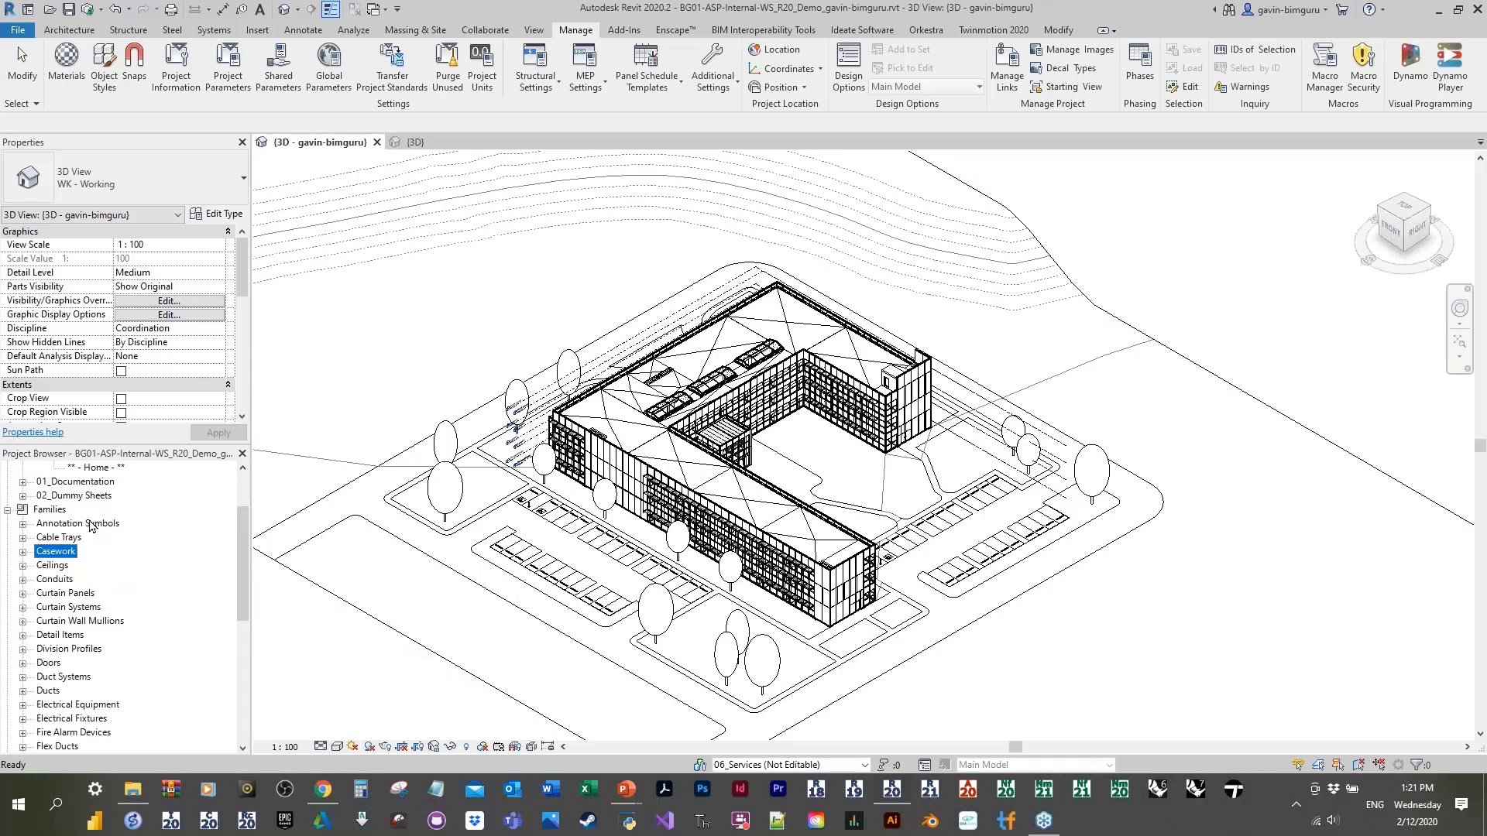
{"action": "key", "text": "Left"}
{"action": "key", "text": "Left"}
{"action": "left_click", "coordinate": [73, 511]}
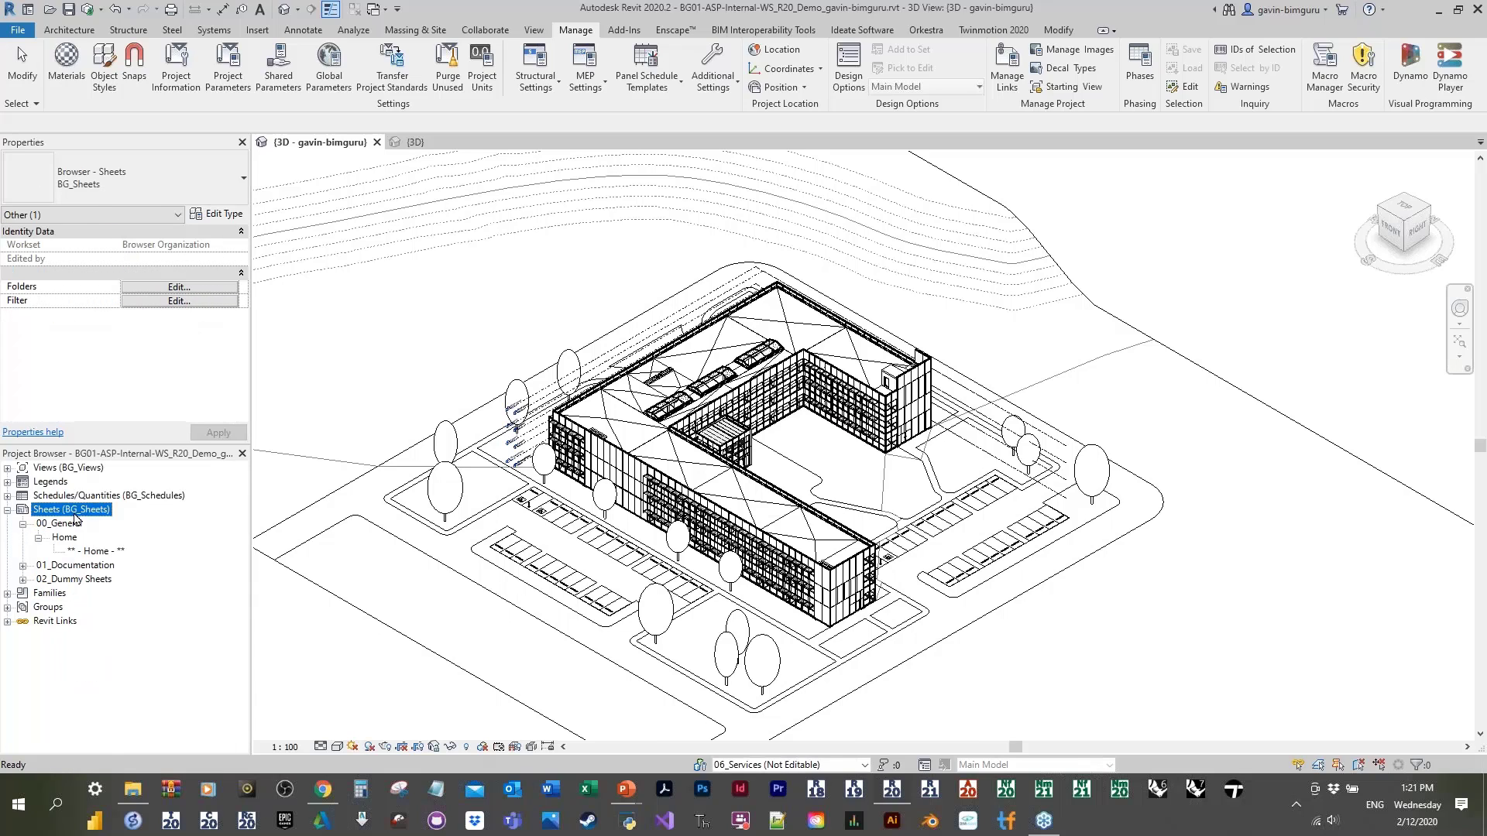
{"action": "key", "text": "Left"}
{"action": "key", "text": "Home"}
{"action": "key", "text": "Right"}
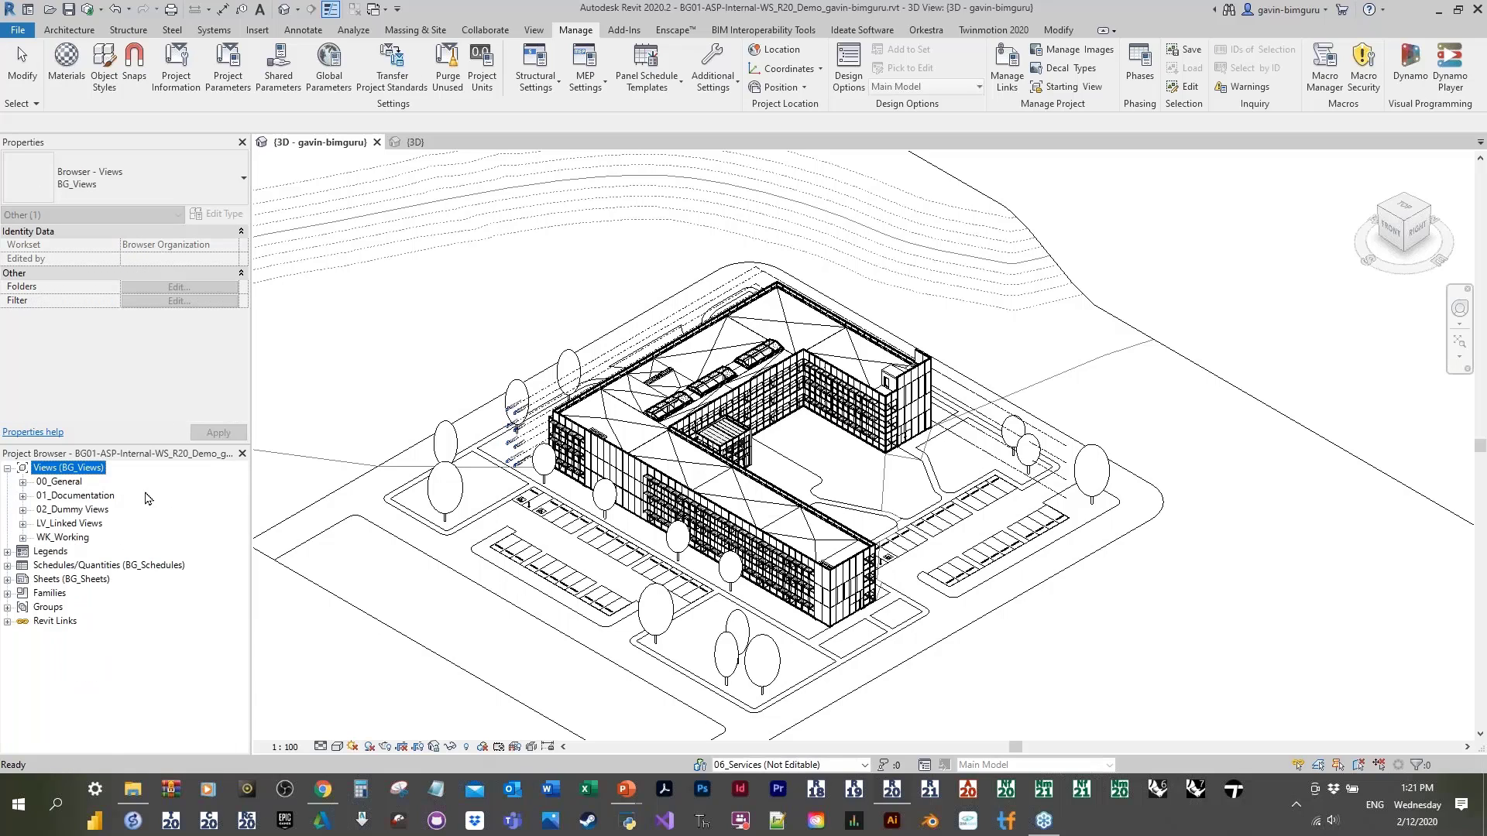
Step: Open the 10_Ground Floor plan from the GA Plans under 01_Documentation and examine the upper grid dimension string near grids 0.1 and 1
{"action": "left_click", "coordinate": [74, 496]}
{"action": "key", "text": "Right"}
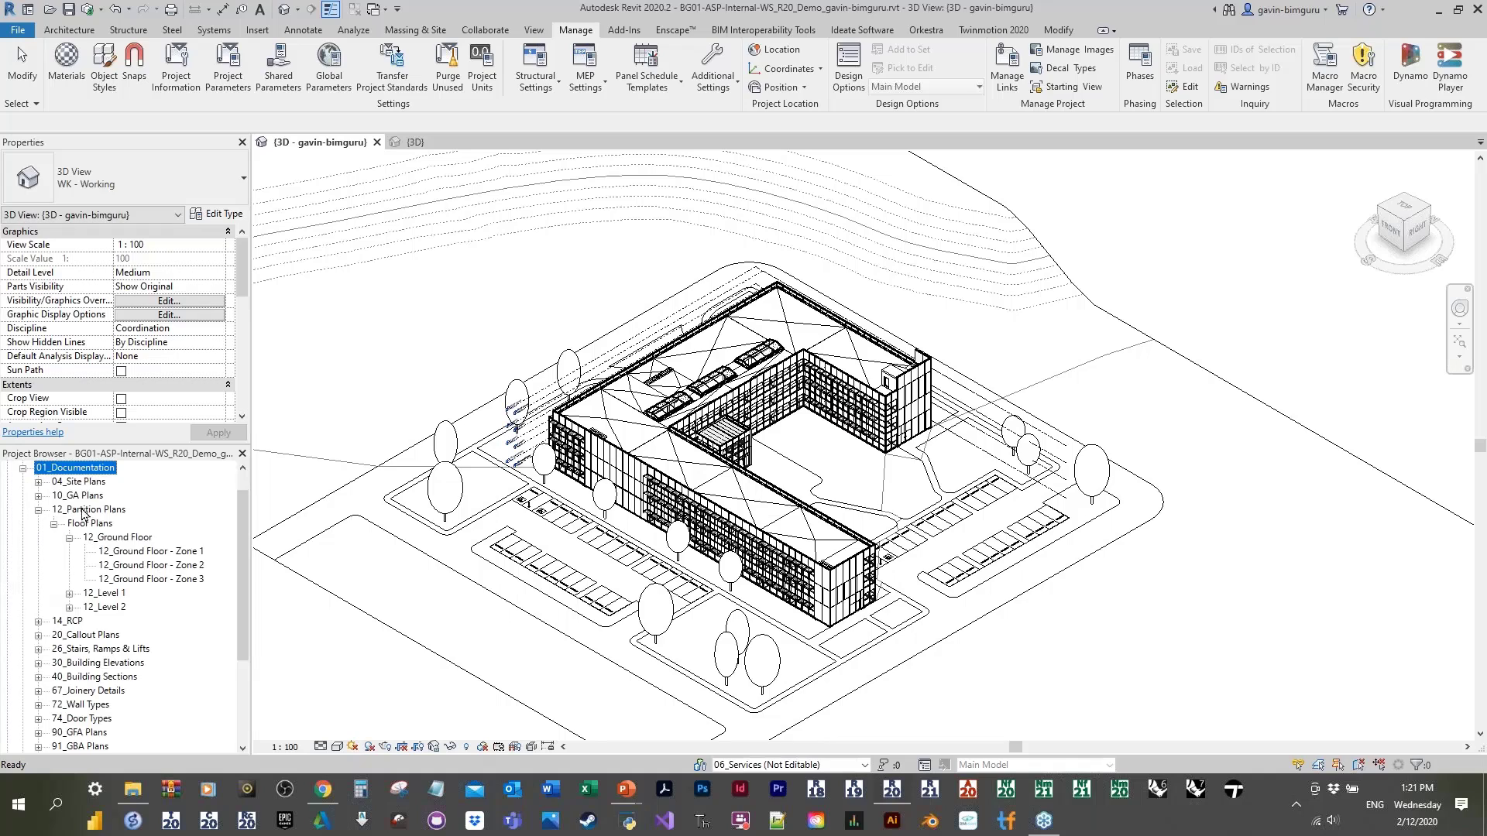
{"action": "scroll", "coordinate": [116, 526], "scroll_direction": "up", "scroll_amount": 2}
{"action": "left_click", "coordinate": [118, 524]}
{"action": "double_click", "coordinate": [118, 526]}
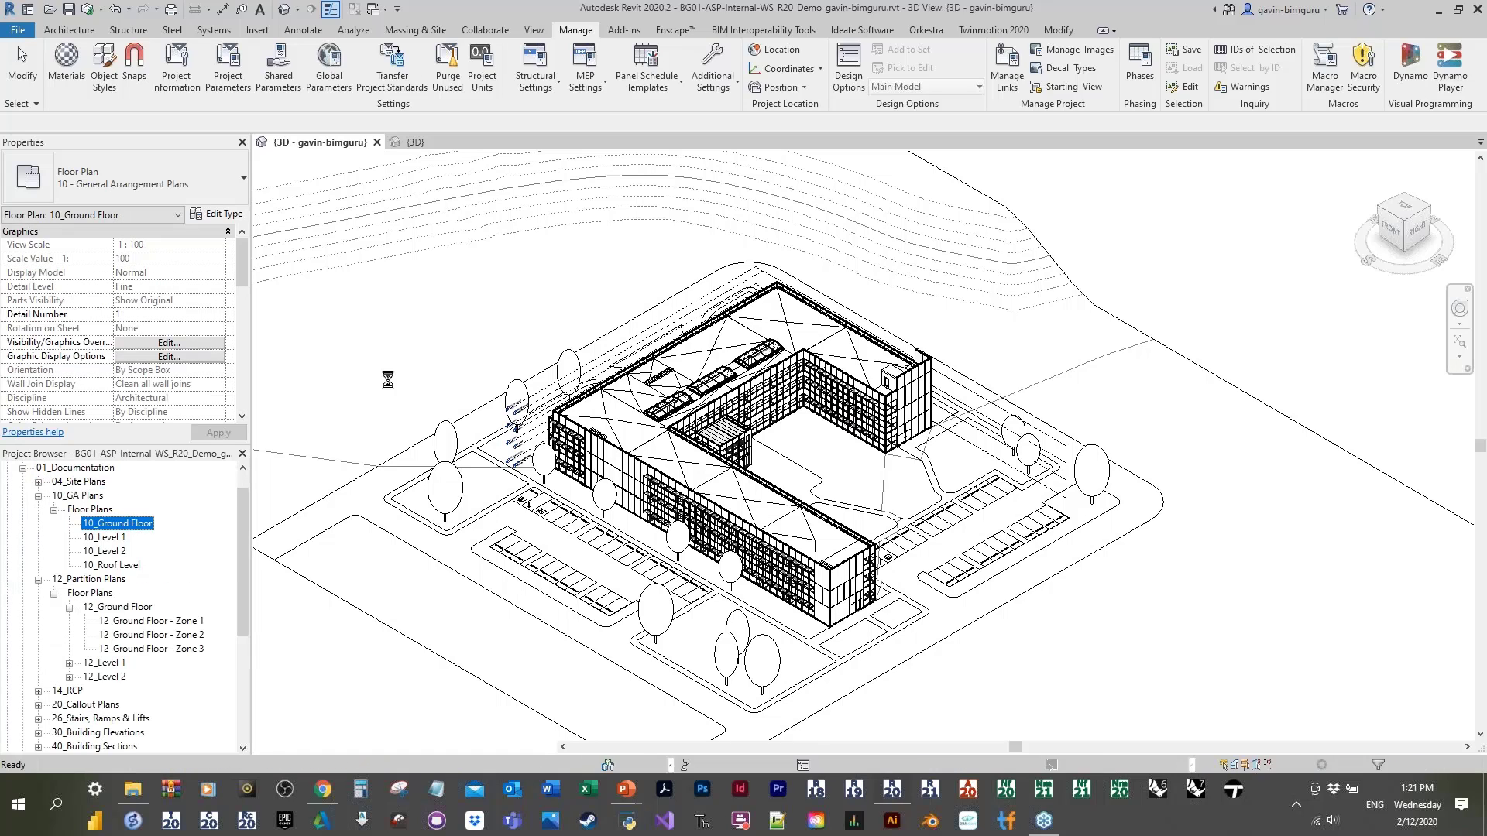
{"action": "scroll", "coordinate": [585, 173], "scroll_direction": "up", "scroll_amount": 5}
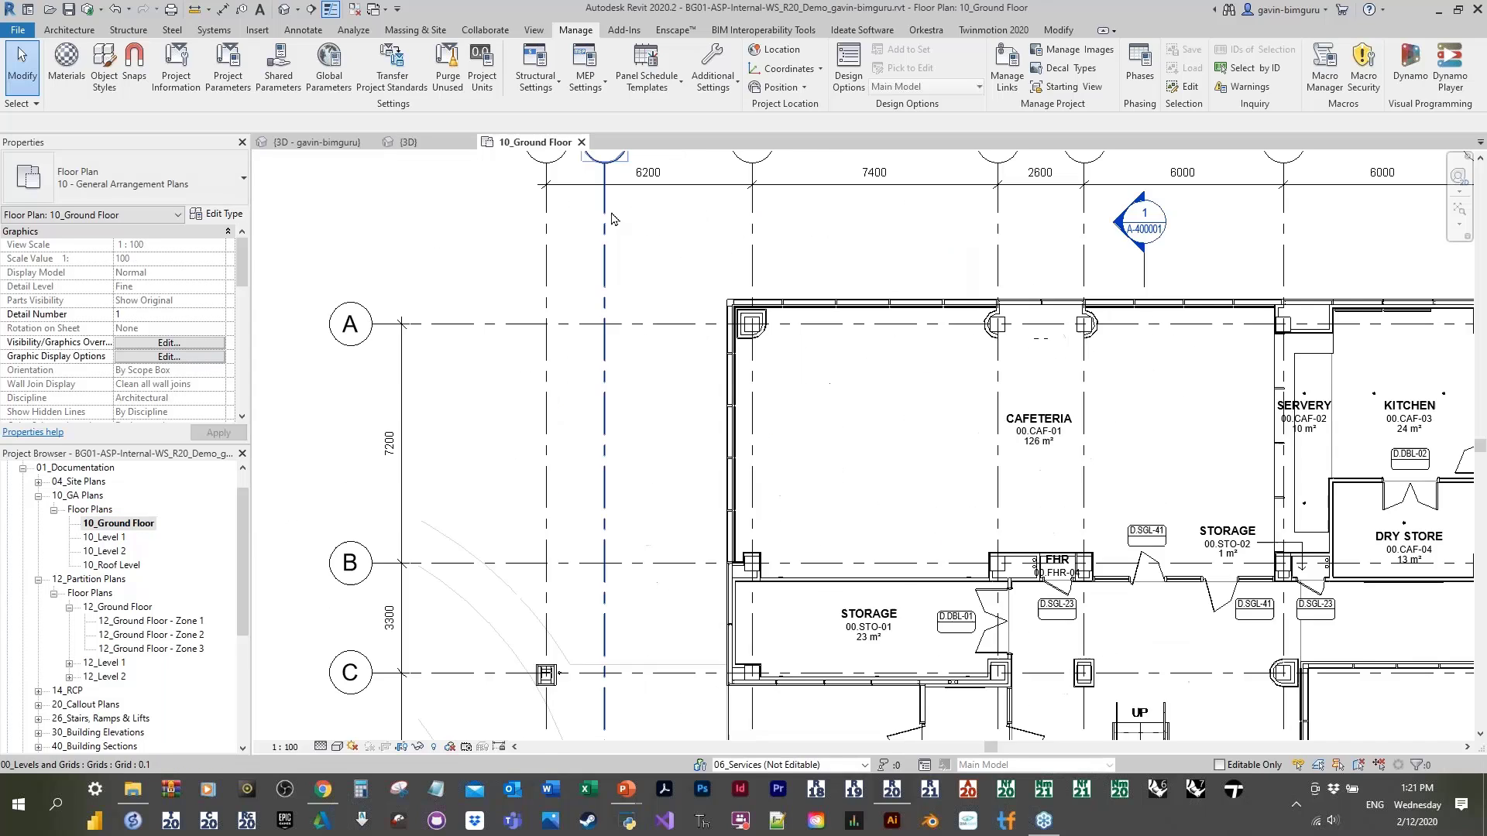
{"action": "middle_click_drag", "start_coordinate": [614, 233], "coordinate": [614, 322]}
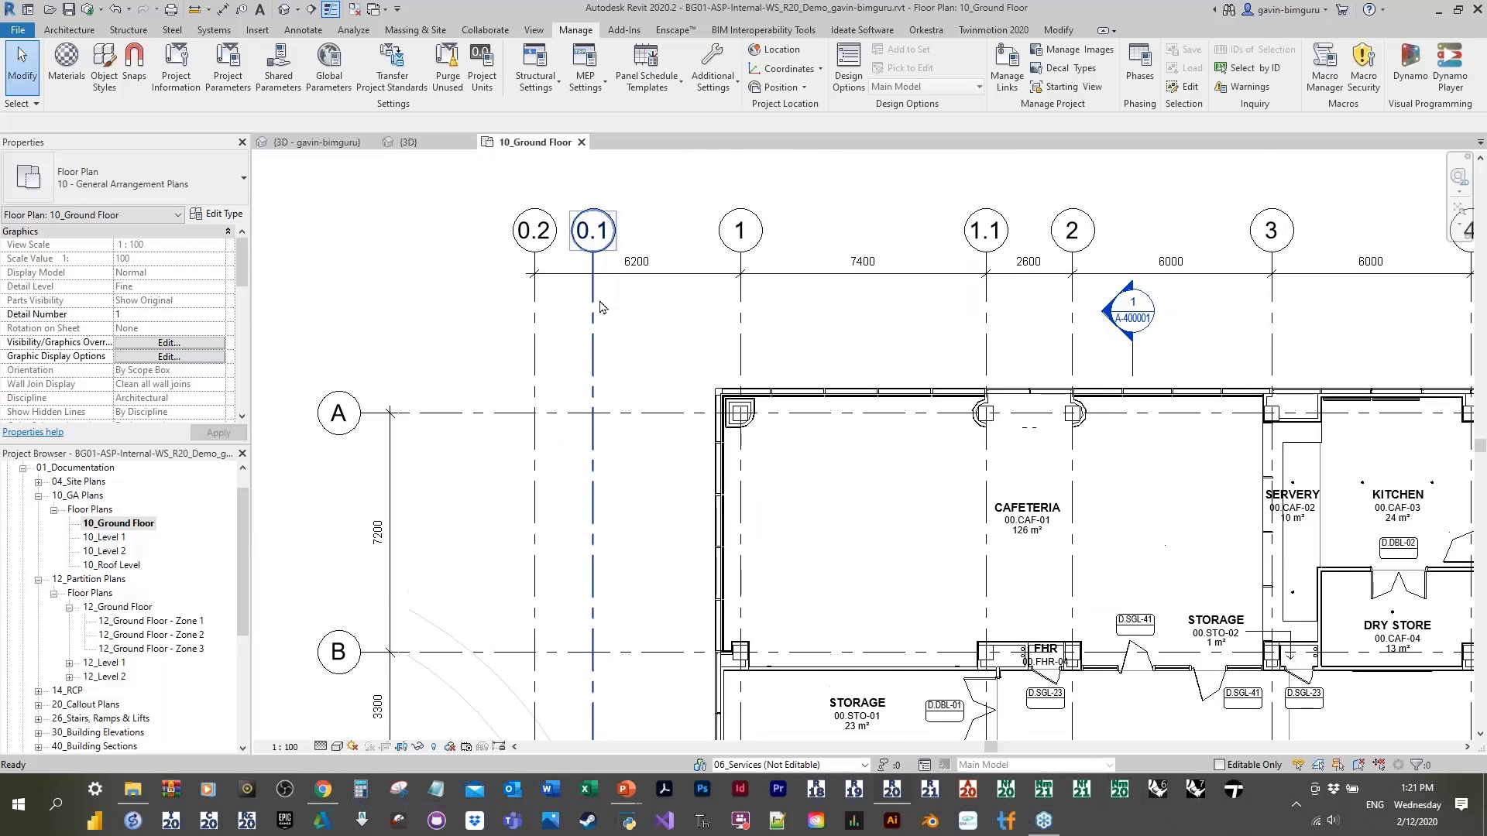
{"action": "left_click", "coordinate": [633, 276]}
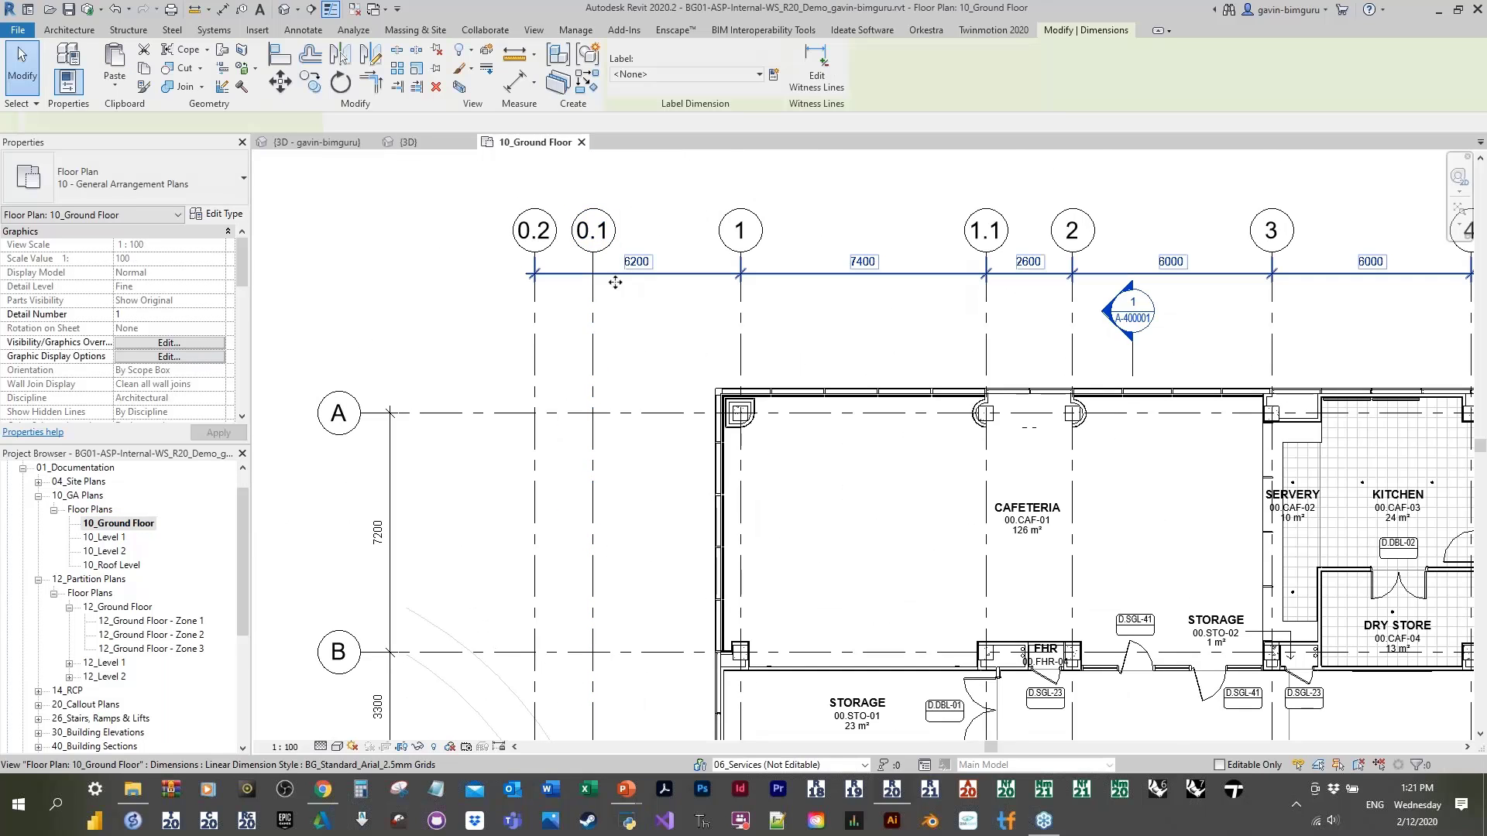
{"action": "left_click", "coordinate": [640, 354]}
{"action": "key", "text": "d"}
{"action": "key", "text": "i"}
{"action": "left_click", "coordinate": [740, 314]}
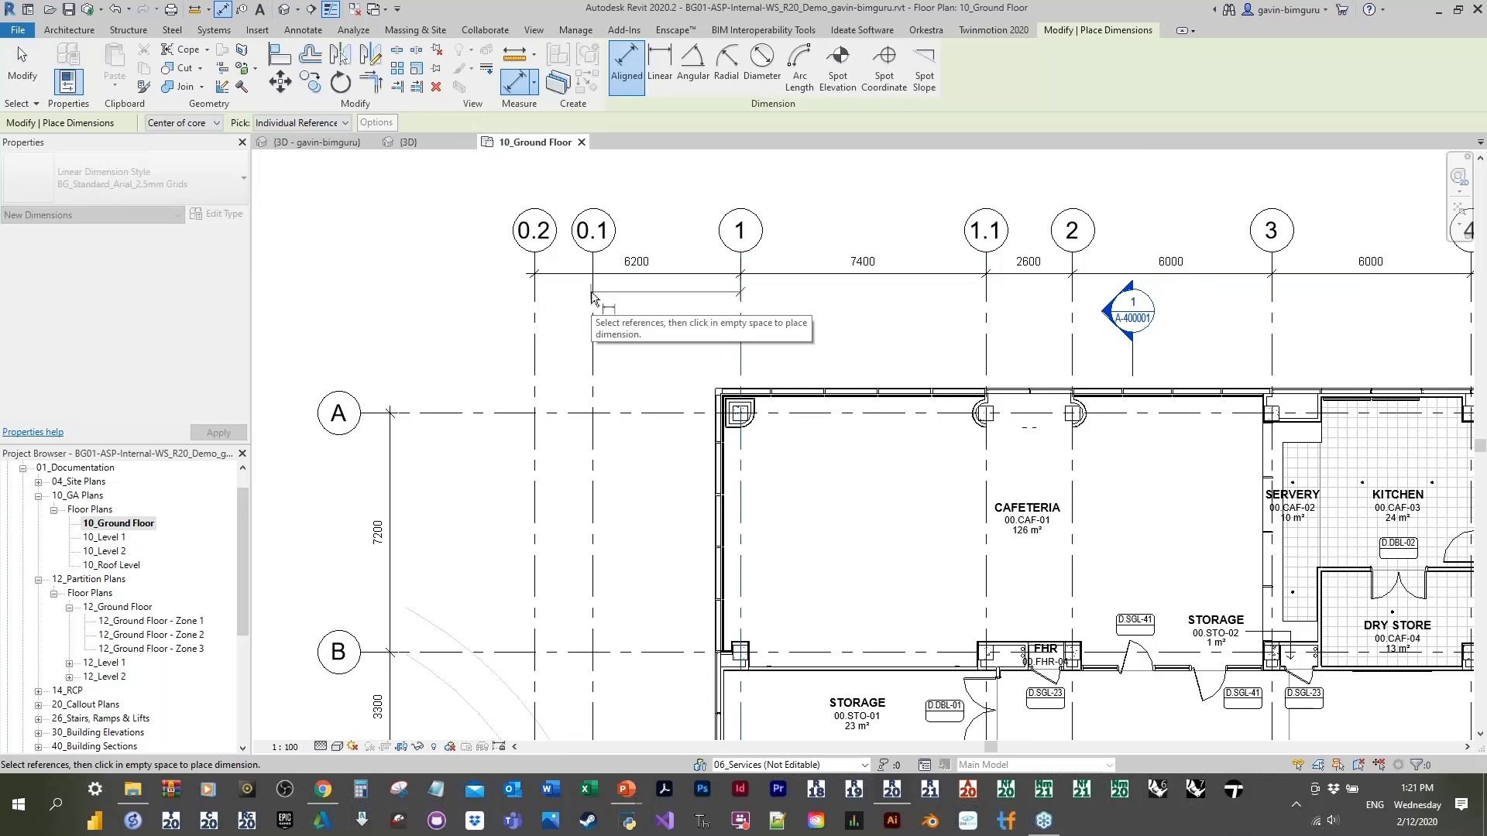
{"action": "key", "text": "Escape"}
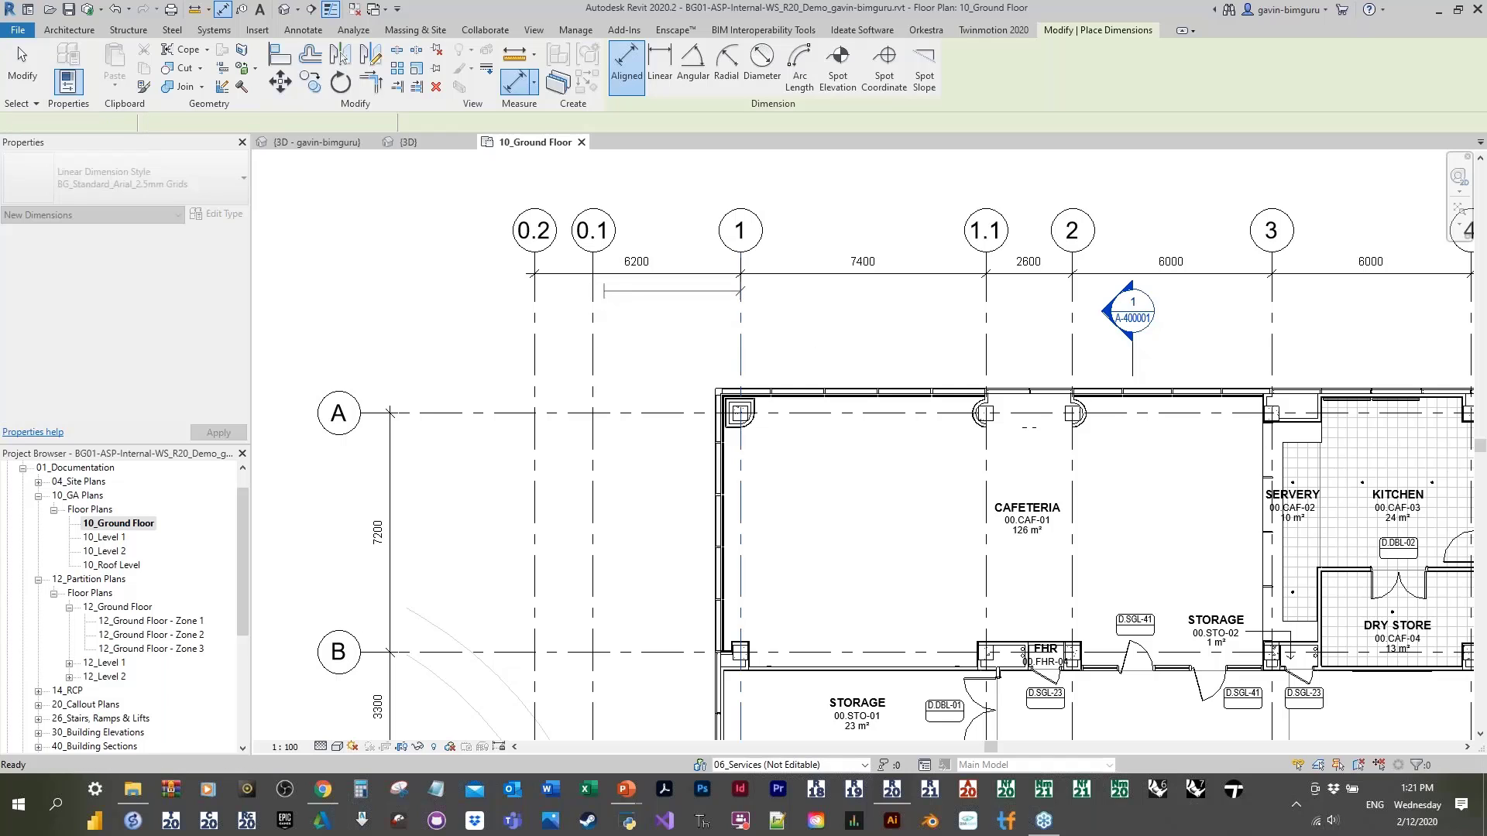
{"action": "key", "text": "Escape"}
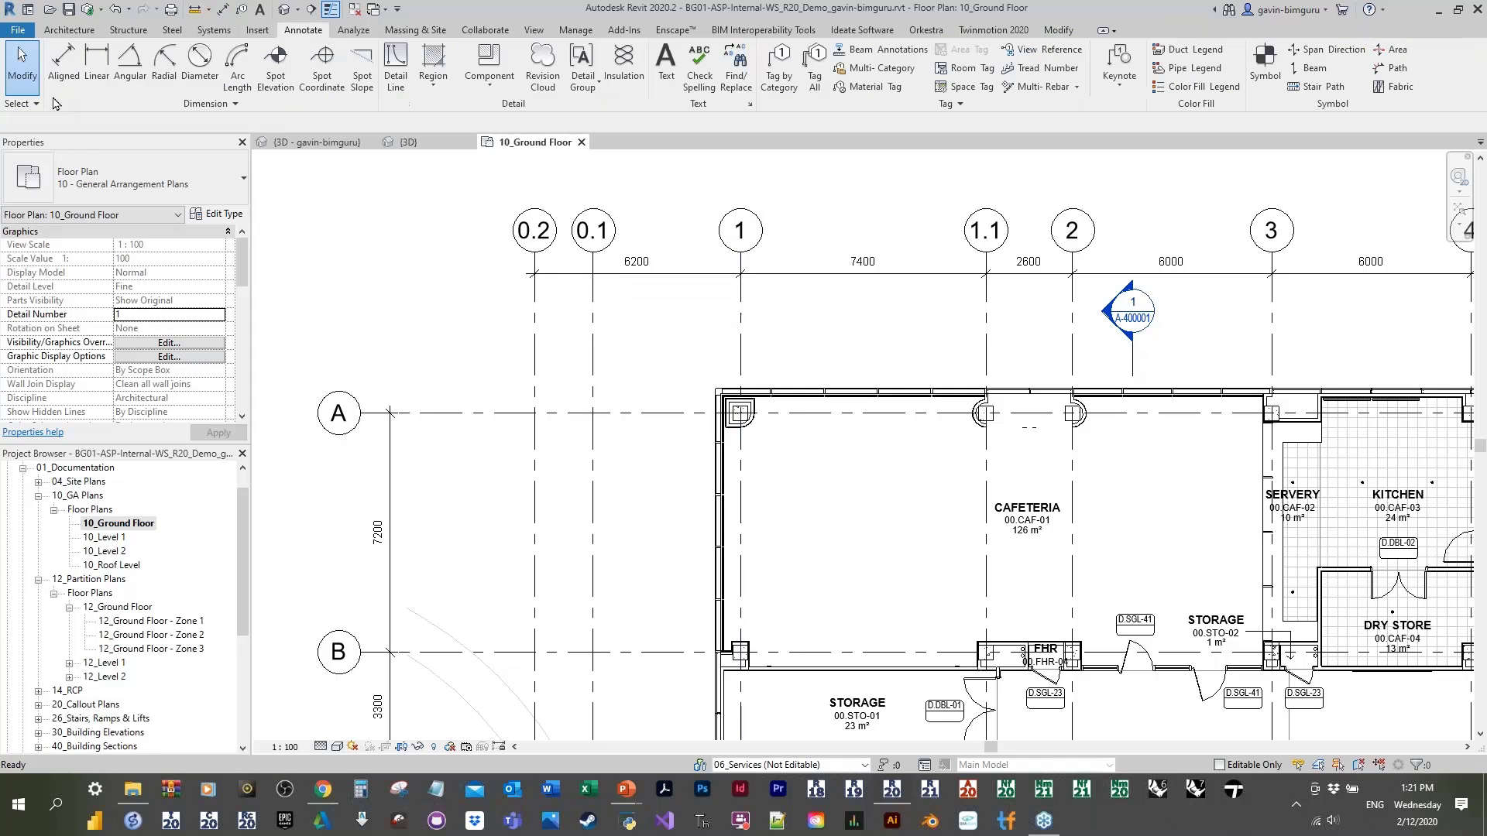
Step: Place an angular dimension between grids A and 0.1 using the BG_Accuracy_Arial_2.5mm style
{"action": "left_click", "coordinate": [130, 70]}
{"action": "left_click", "coordinate": [120, 179]}
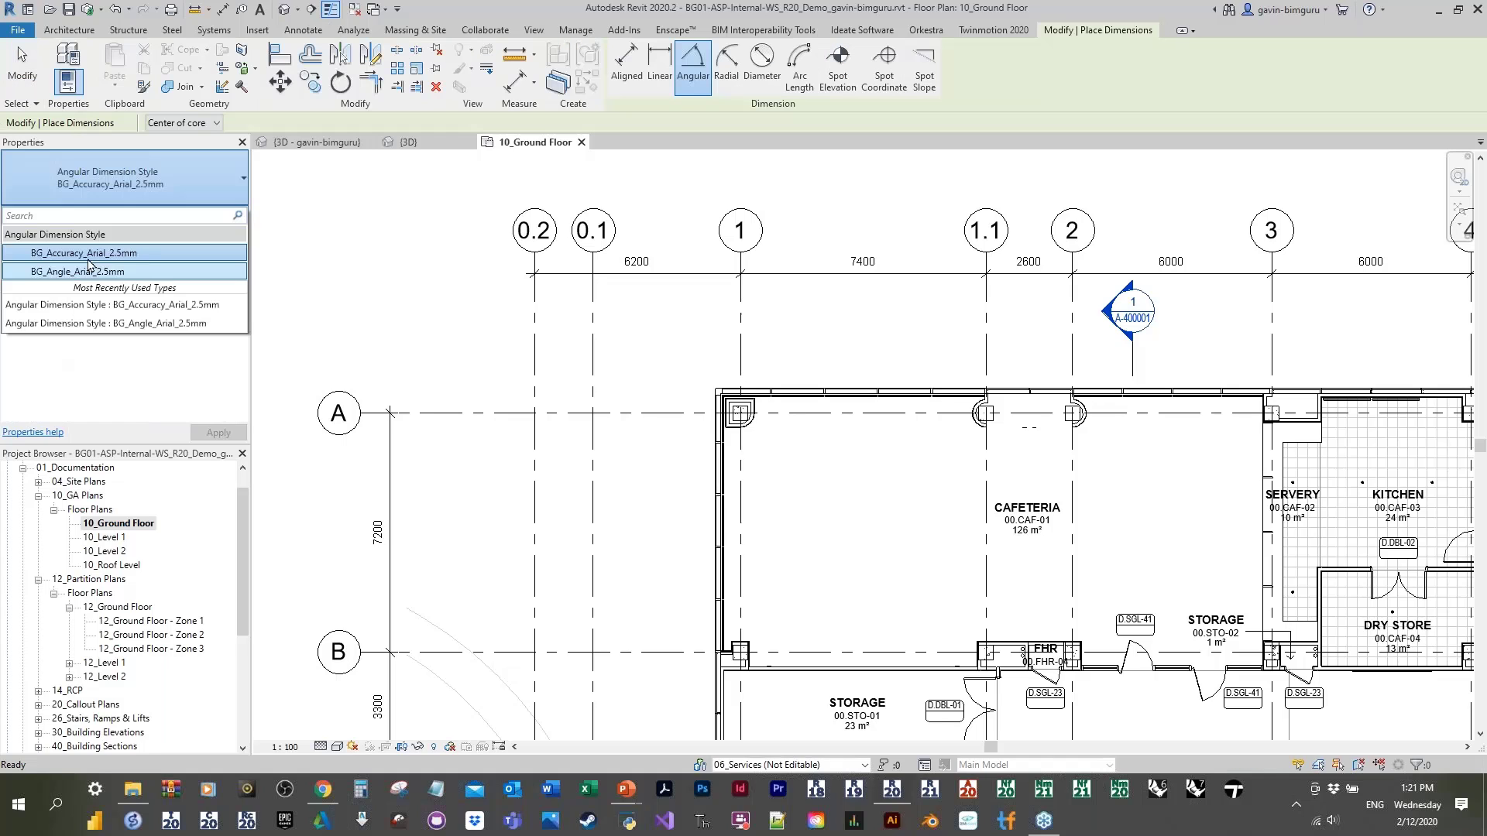
{"action": "left_click", "coordinate": [88, 258]}
{"action": "left_click", "coordinate": [544, 415]}
{"action": "scroll", "coordinate": [553, 423], "scroll_direction": "up", "scroll_amount": 1}
{"action": "scroll", "coordinate": [622, 444], "scroll_direction": "up", "scroll_amount": 6}
{"action": "left_click", "coordinate": [570, 449]}
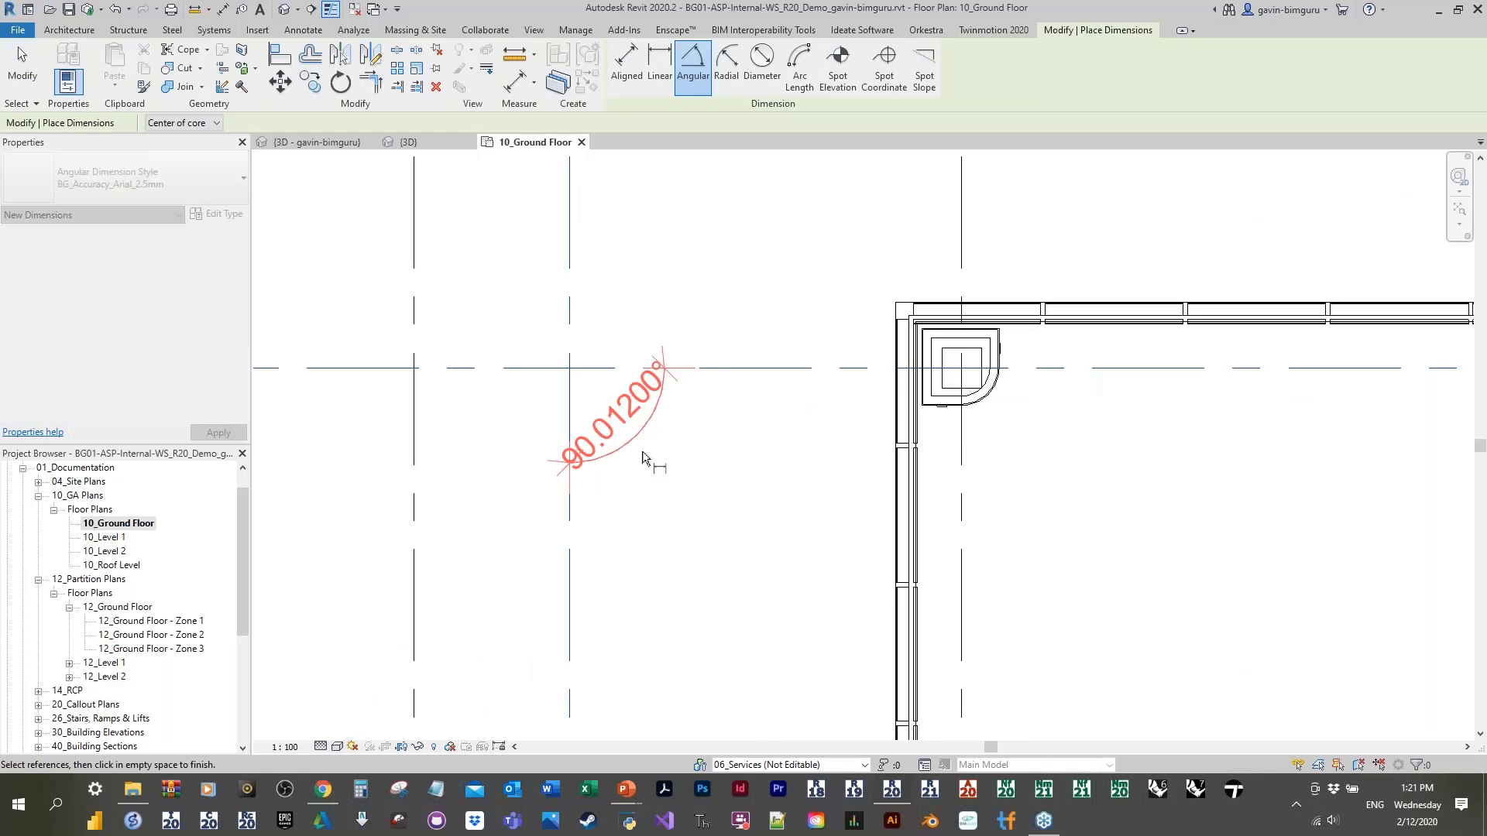
{"action": "left_click", "coordinate": [656, 463]}
Step: Preview the angle between grids A and 1 with the Angular dimension tool, then cancel the placement
{"action": "scroll", "coordinate": [748, 463], "scroll_direction": "down", "scroll_amount": 1}
{"action": "left_click", "coordinate": [1019, 381]}
{"action": "left_click", "coordinate": [934, 449]}
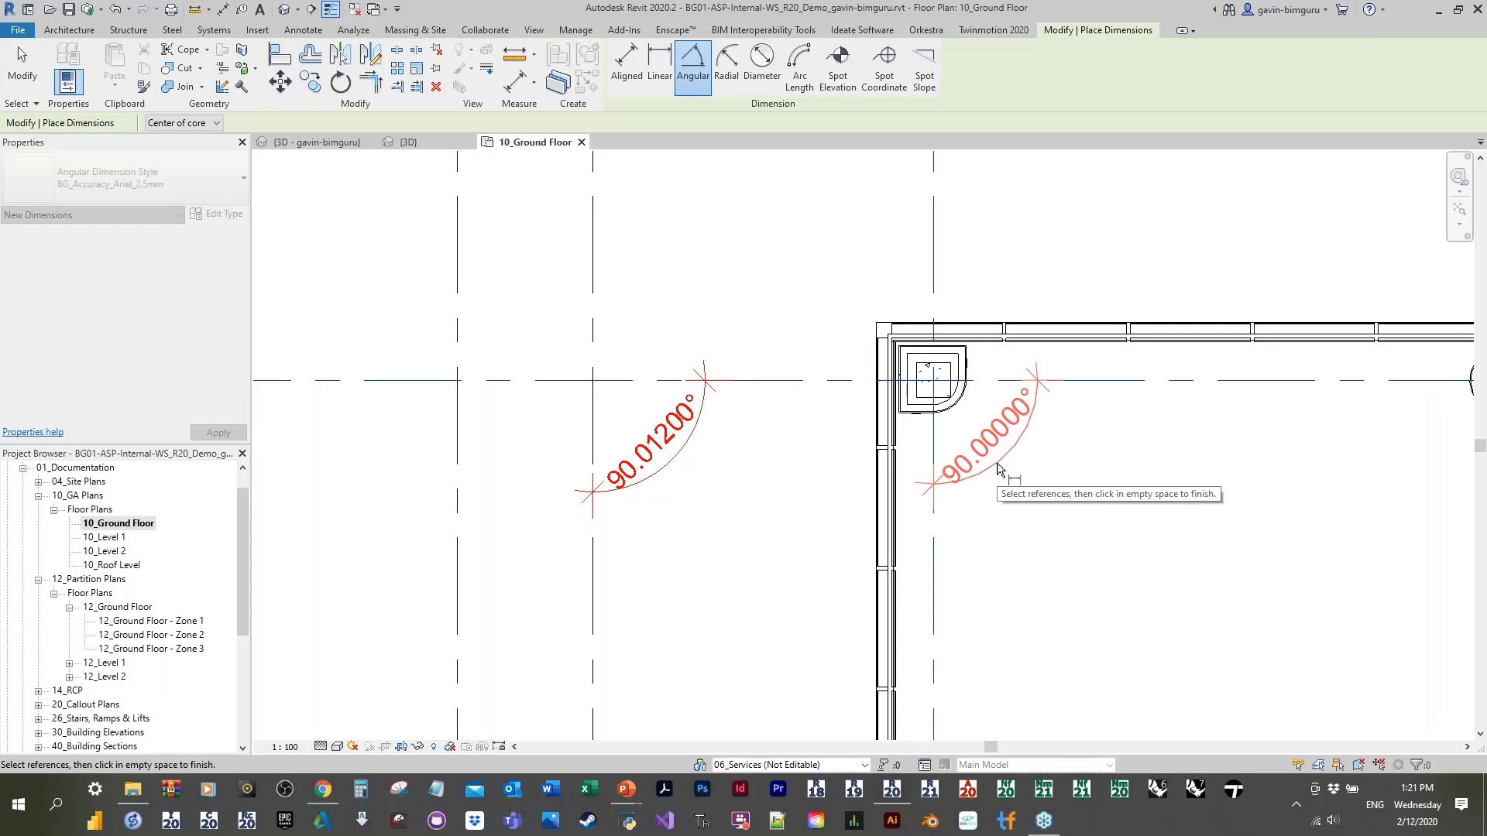
{"action": "key", "text": "Escape"}
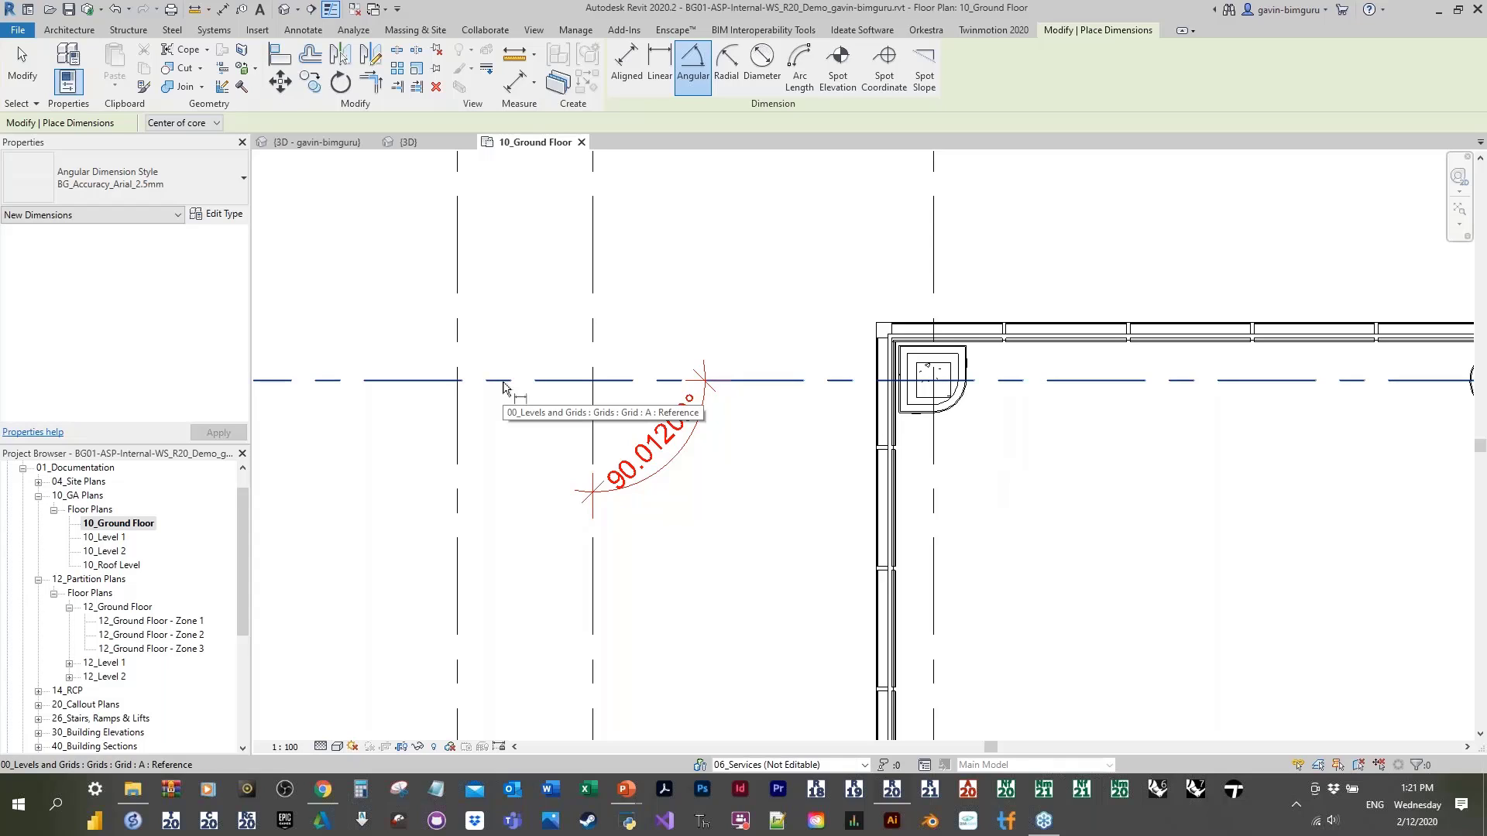
Step: Place an angular dimension between grids A and 0.2 and leave the dimension command
{"action": "left_click", "coordinate": [503, 387]}
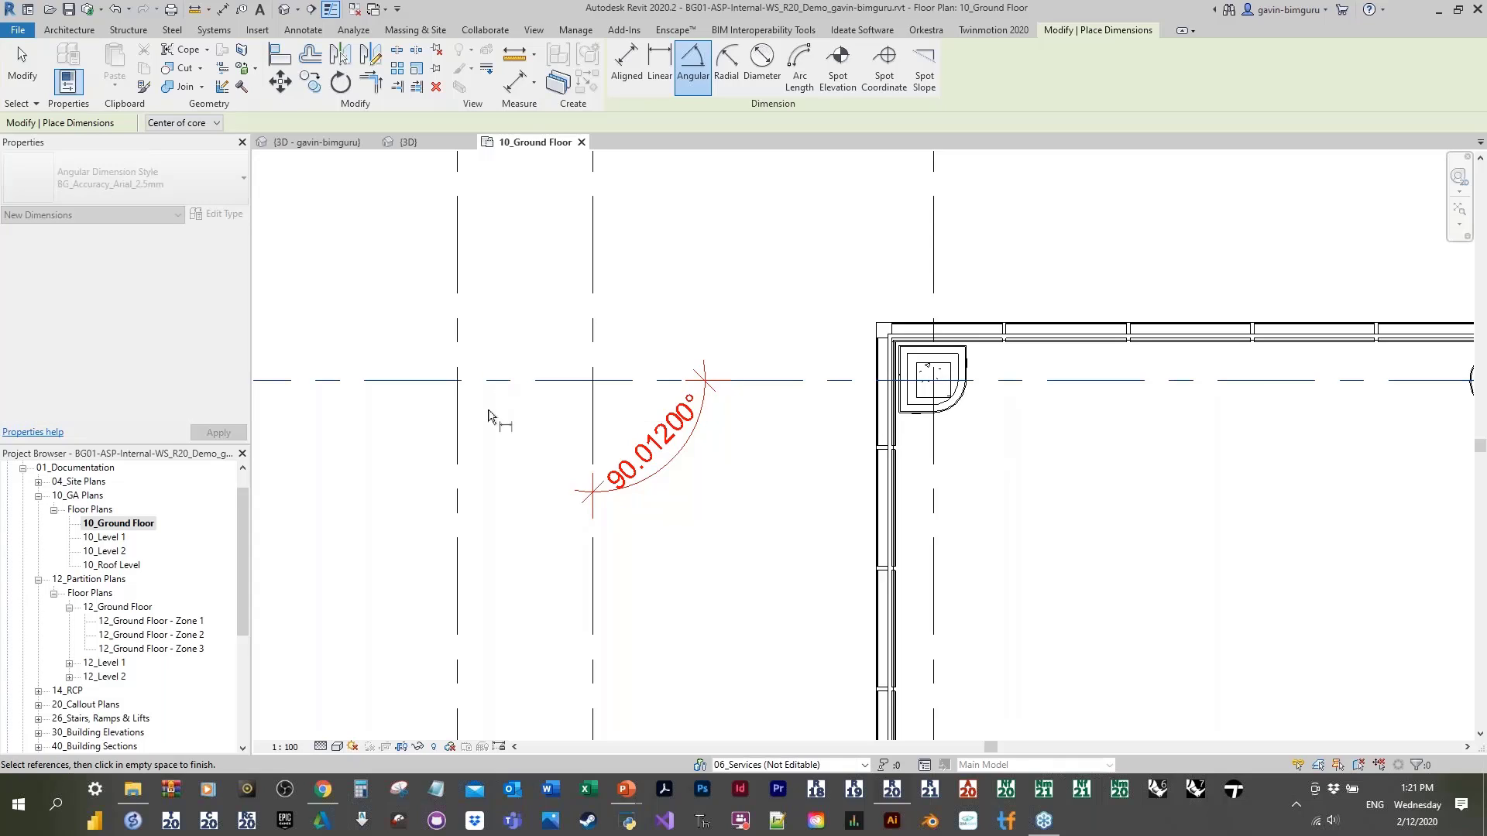
{"action": "left_click", "coordinate": [458, 437]}
{"action": "left_click", "coordinate": [395, 454]}
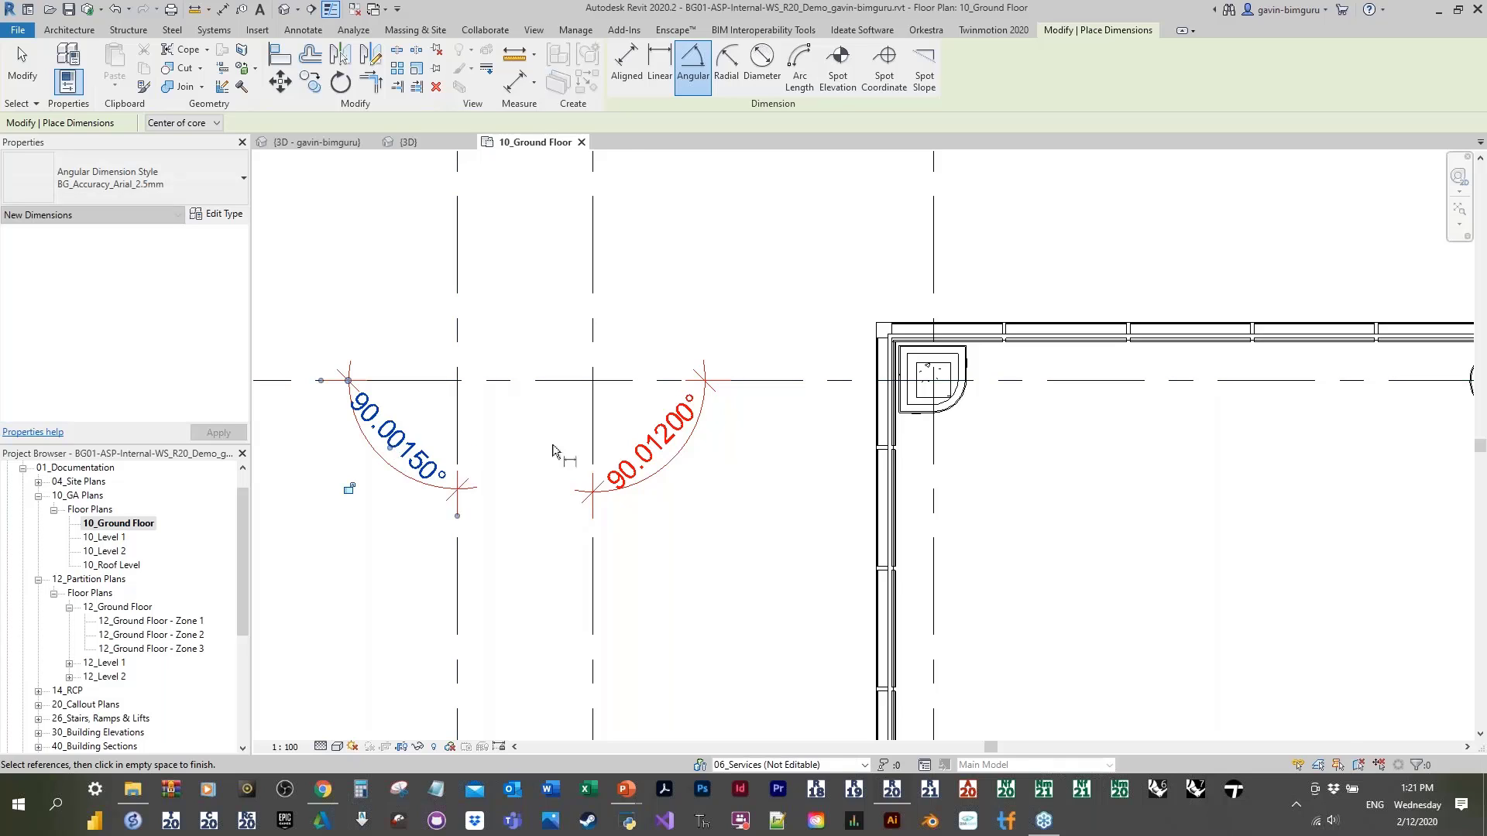
{"action": "scroll", "coordinate": [674, 443], "scroll_direction": "down", "scroll_amount": 2}
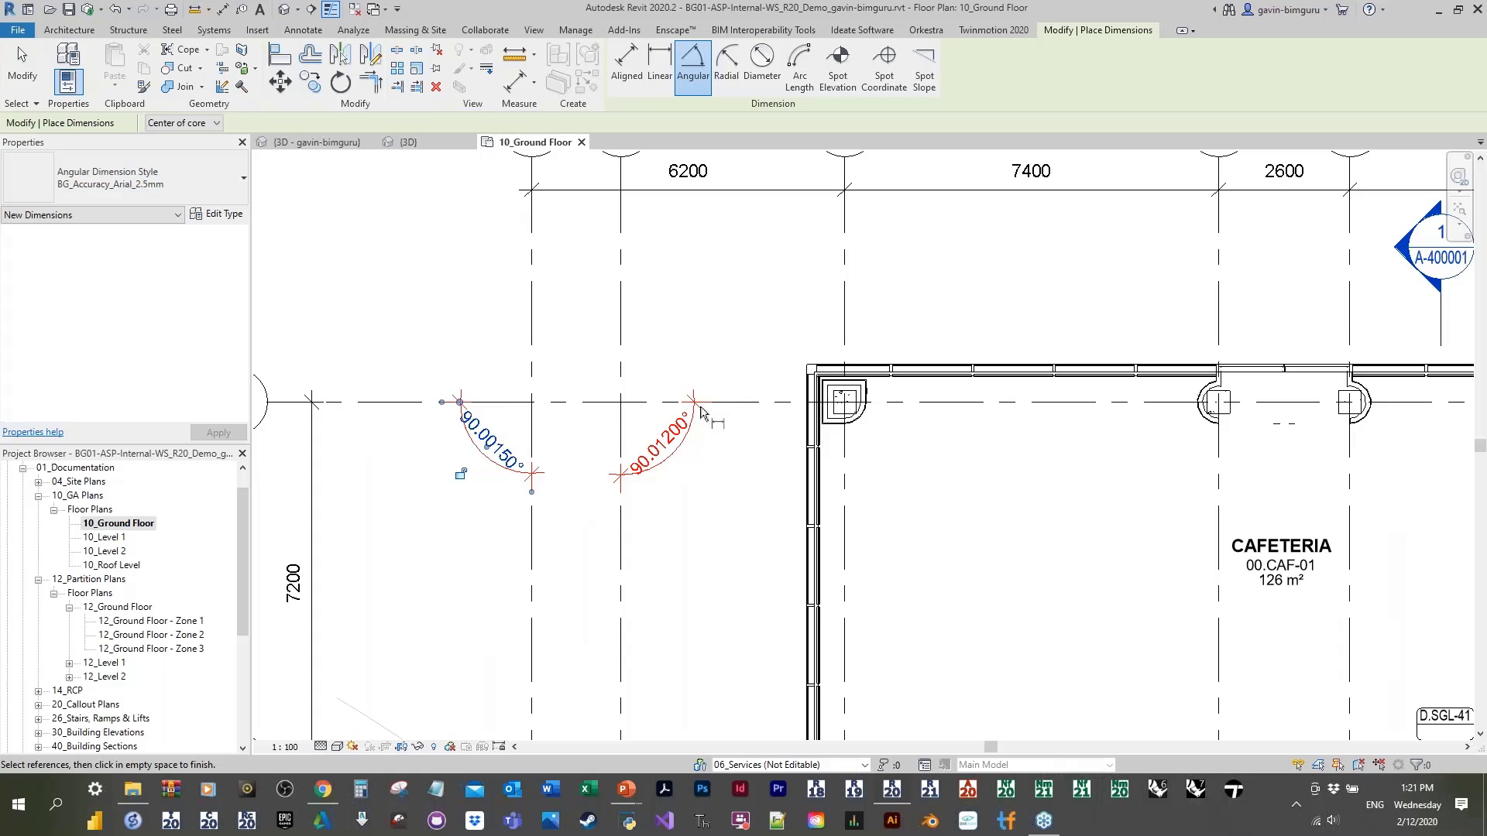
{"action": "key", "text": "Escape"}
{"action": "key", "text": "Escape"}
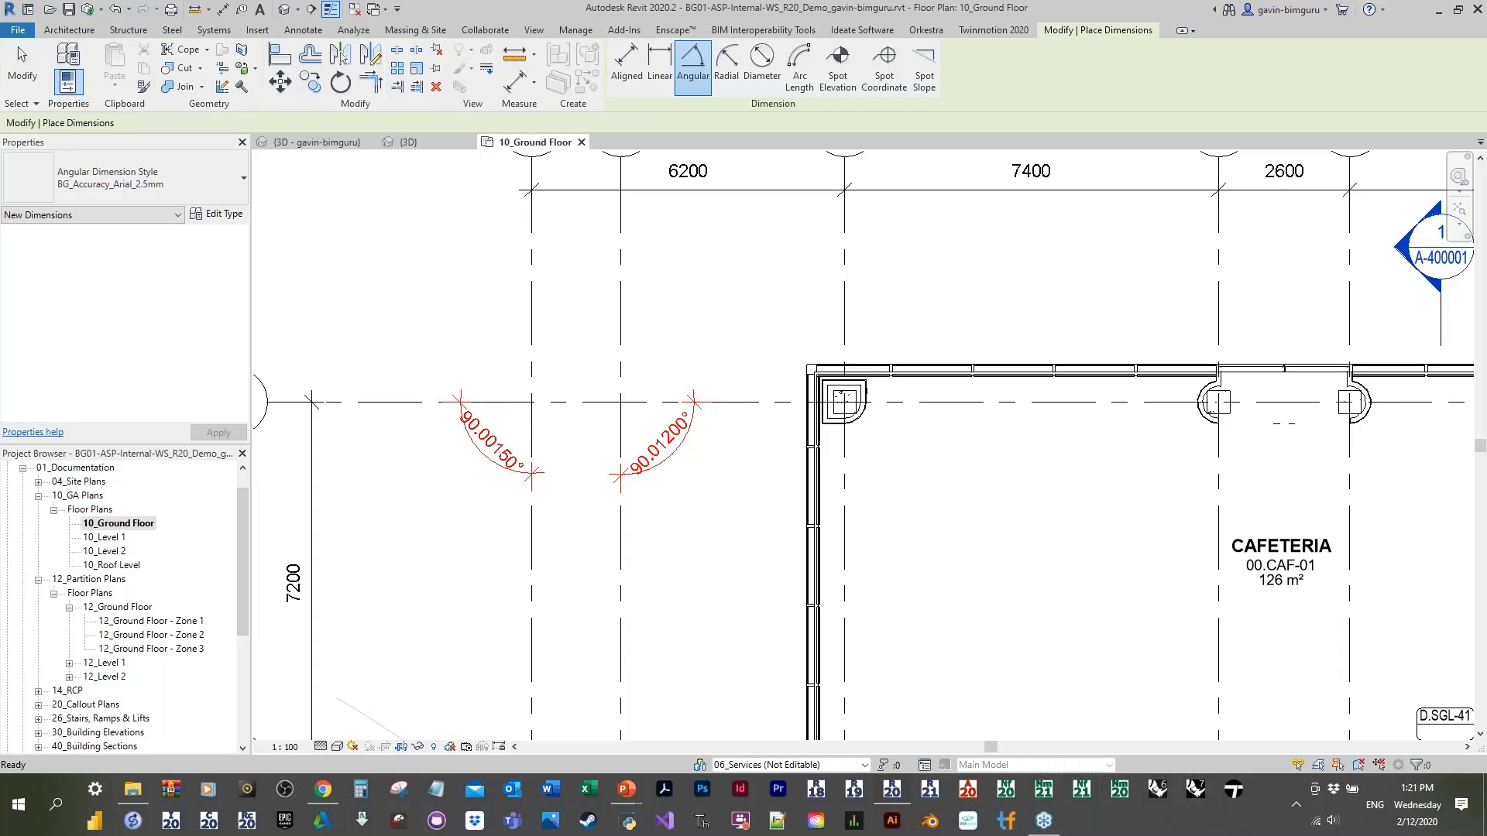
Step: Create a new Ideate BIMLink link from the QC-Grids sample in the Quality Control library, keeping its preset properties
{"action": "left_click", "coordinate": [763, 31]}
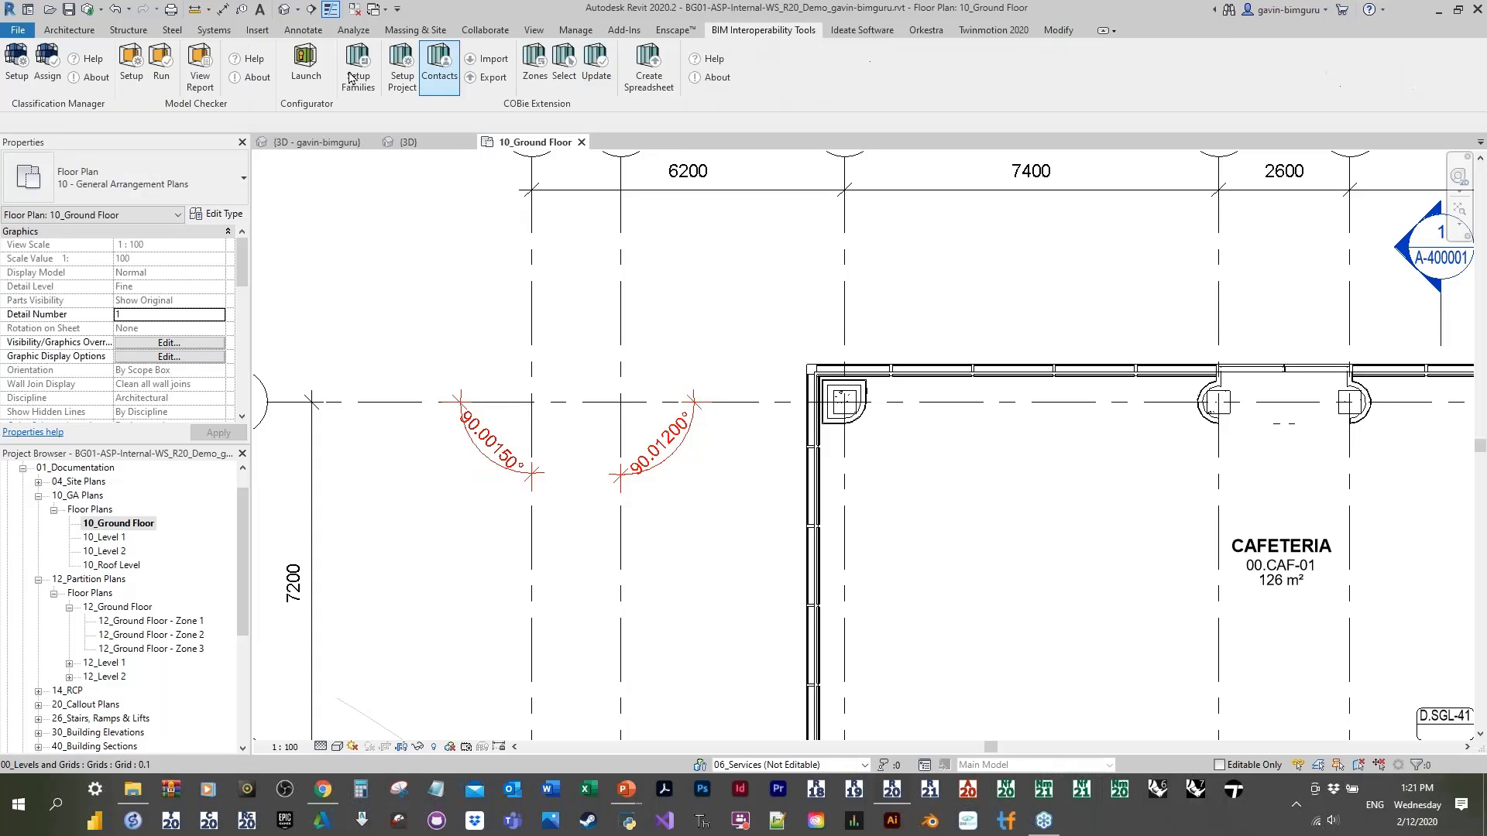
{"action": "left_click", "coordinate": [864, 31]}
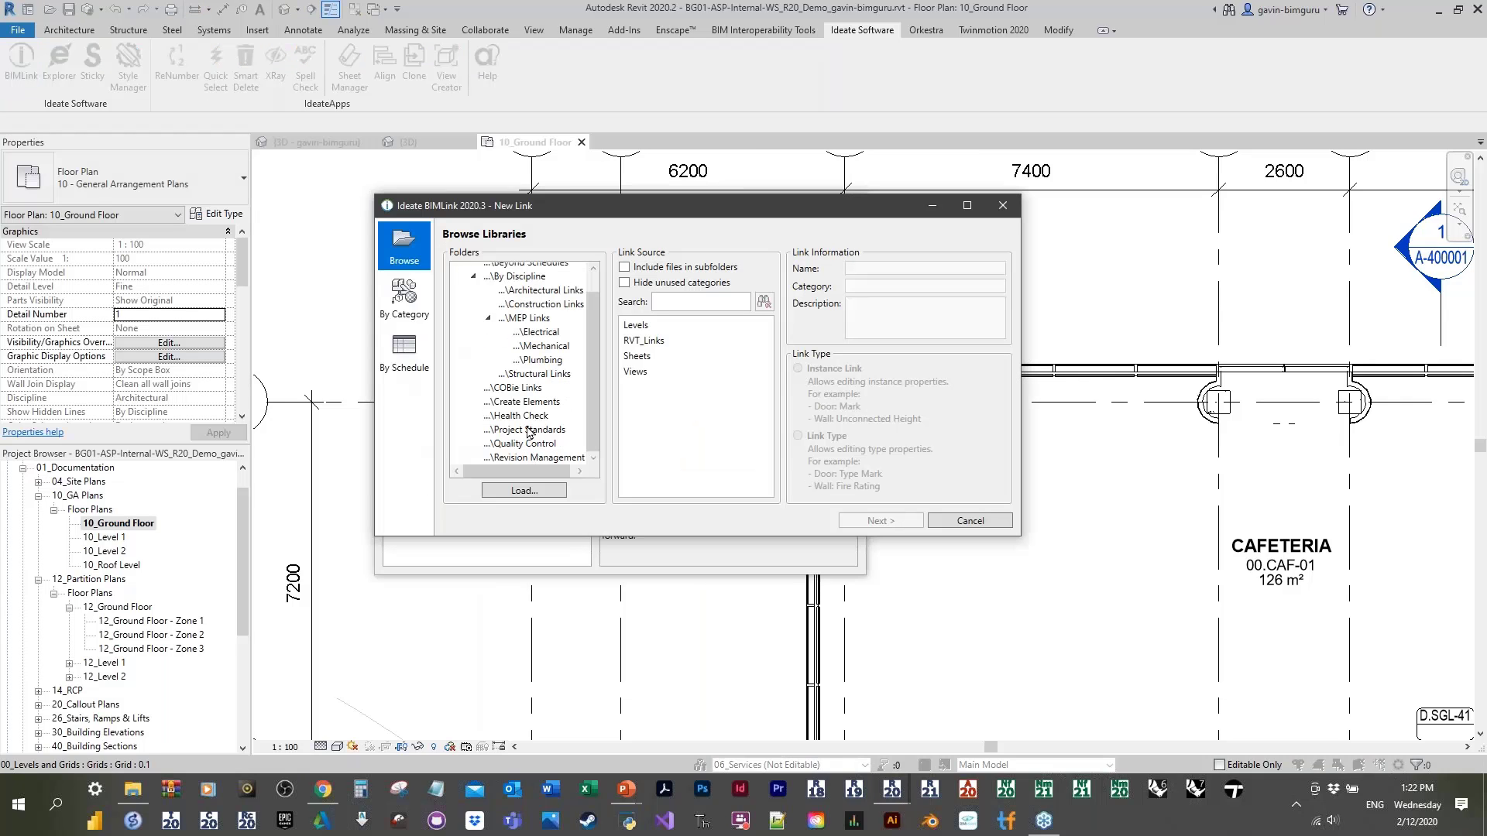
{"action": "left_click", "coordinate": [536, 445]}
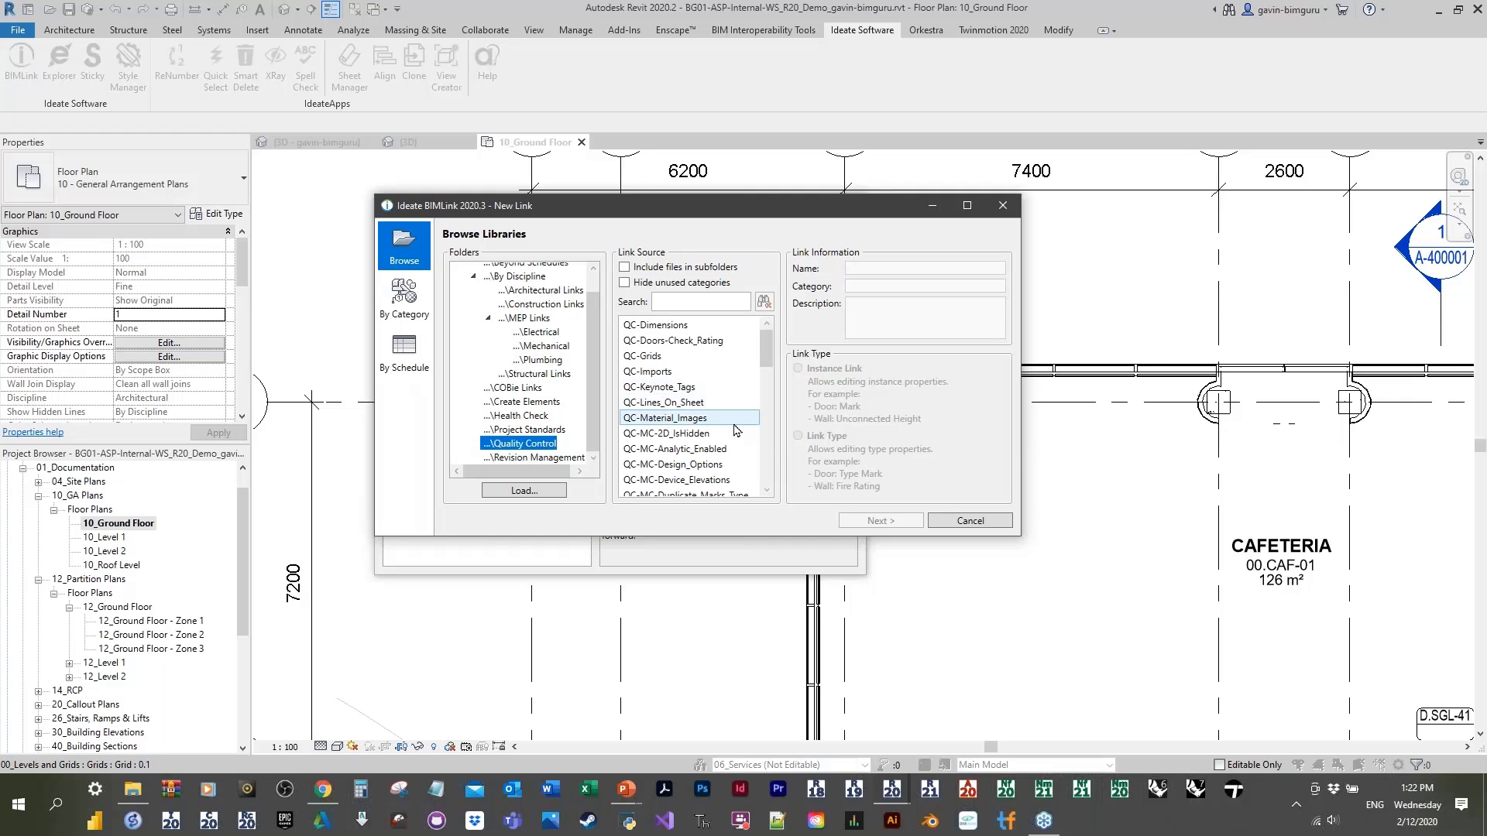
{"action": "left_click", "coordinate": [689, 356]}
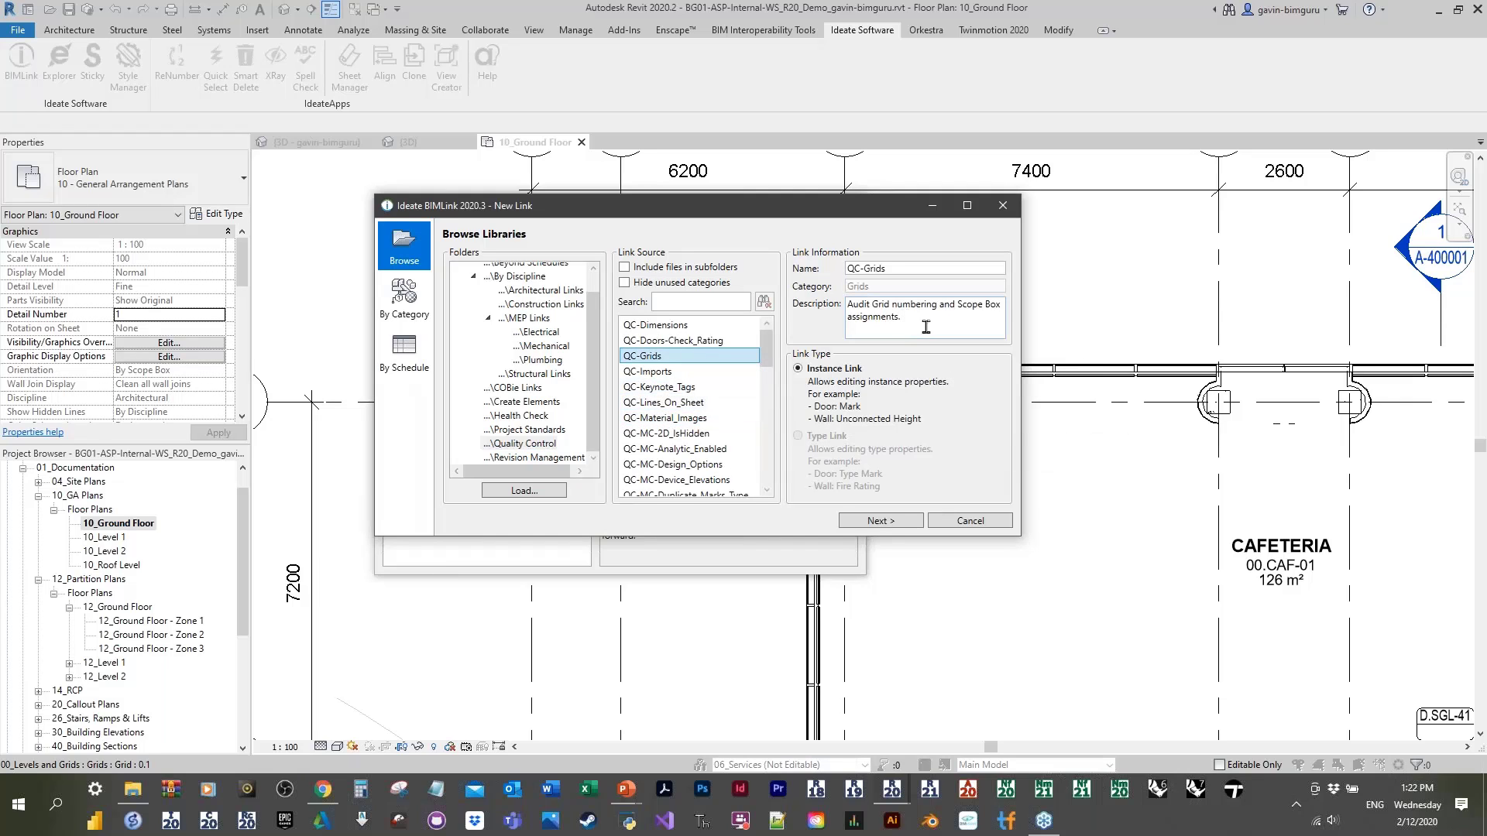
{"action": "left_click", "coordinate": [907, 527]}
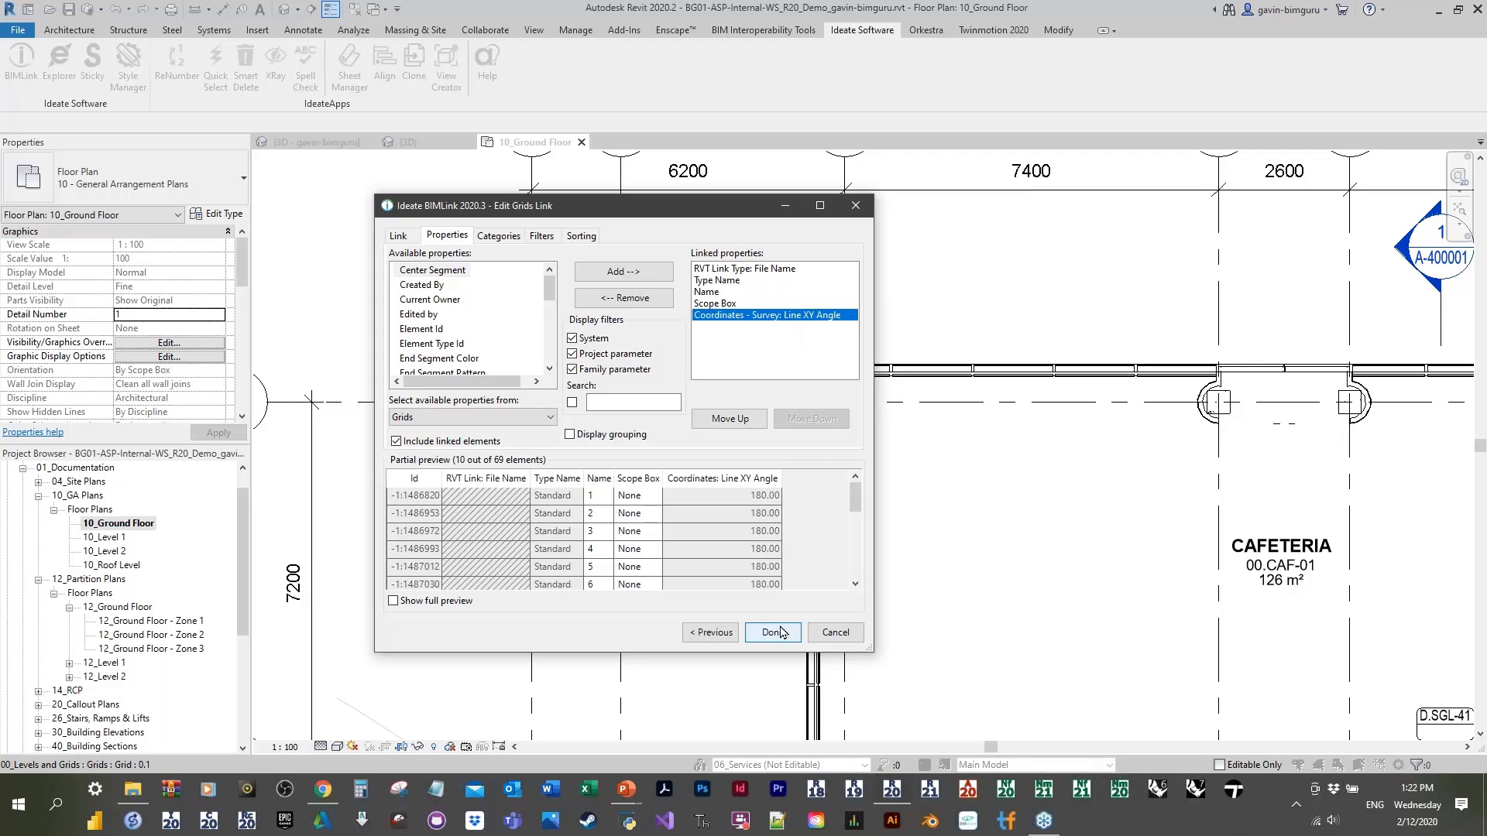
{"action": "scroll", "coordinate": [805, 534], "scroll_direction": "down", "scroll_amount": 3}
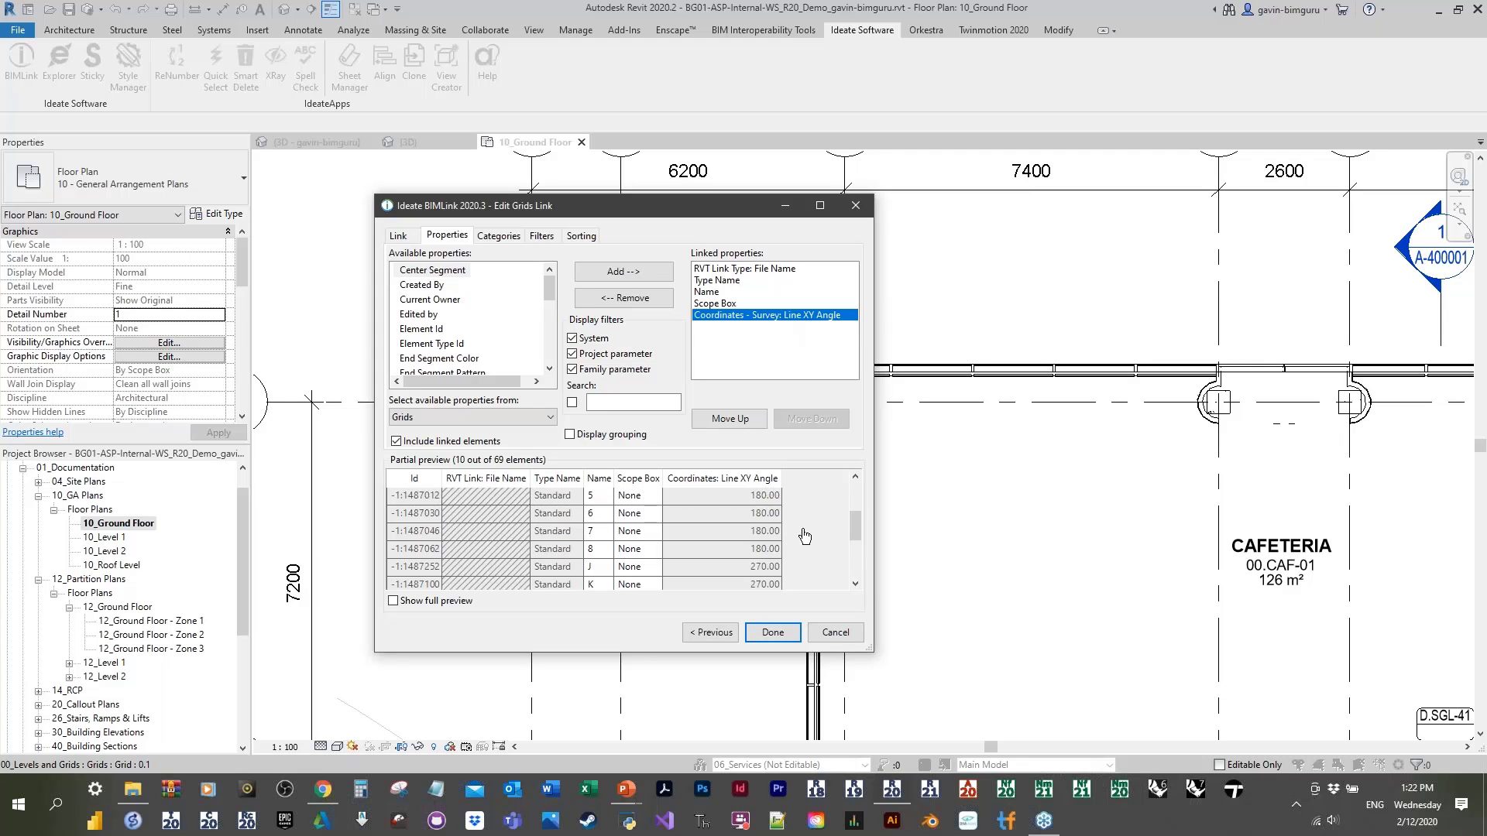
{"action": "scroll", "coordinate": [805, 535], "scroll_direction": "up", "scroll_amount": 3}
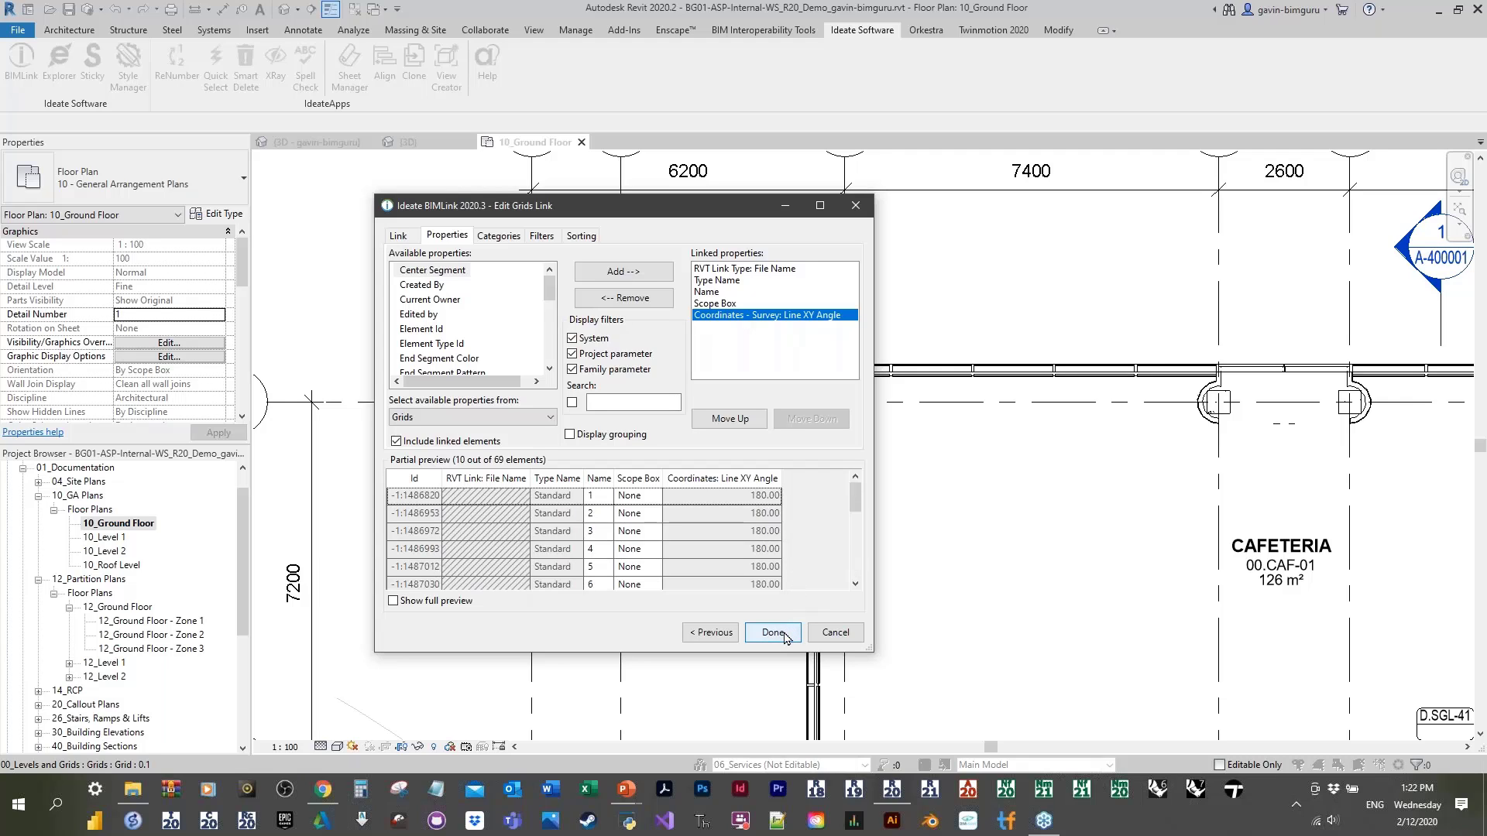
{"action": "left_click", "coordinate": [774, 633]}
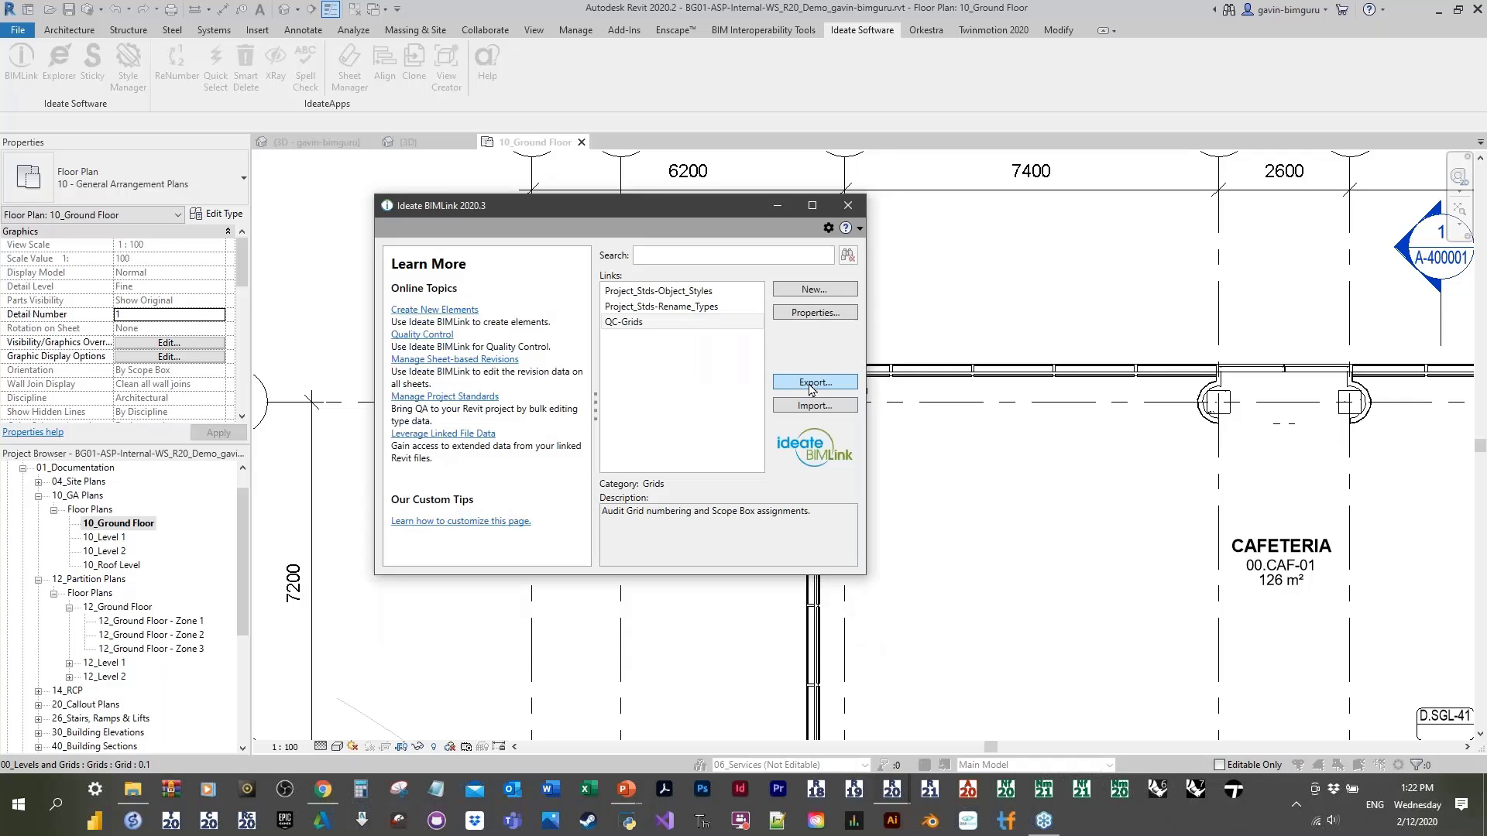
Step: Export the QC-Grids link to QC-Grids.xlsx on the Desktop and open the workbook in Excel
{"action": "left_click", "coordinate": [811, 382]}
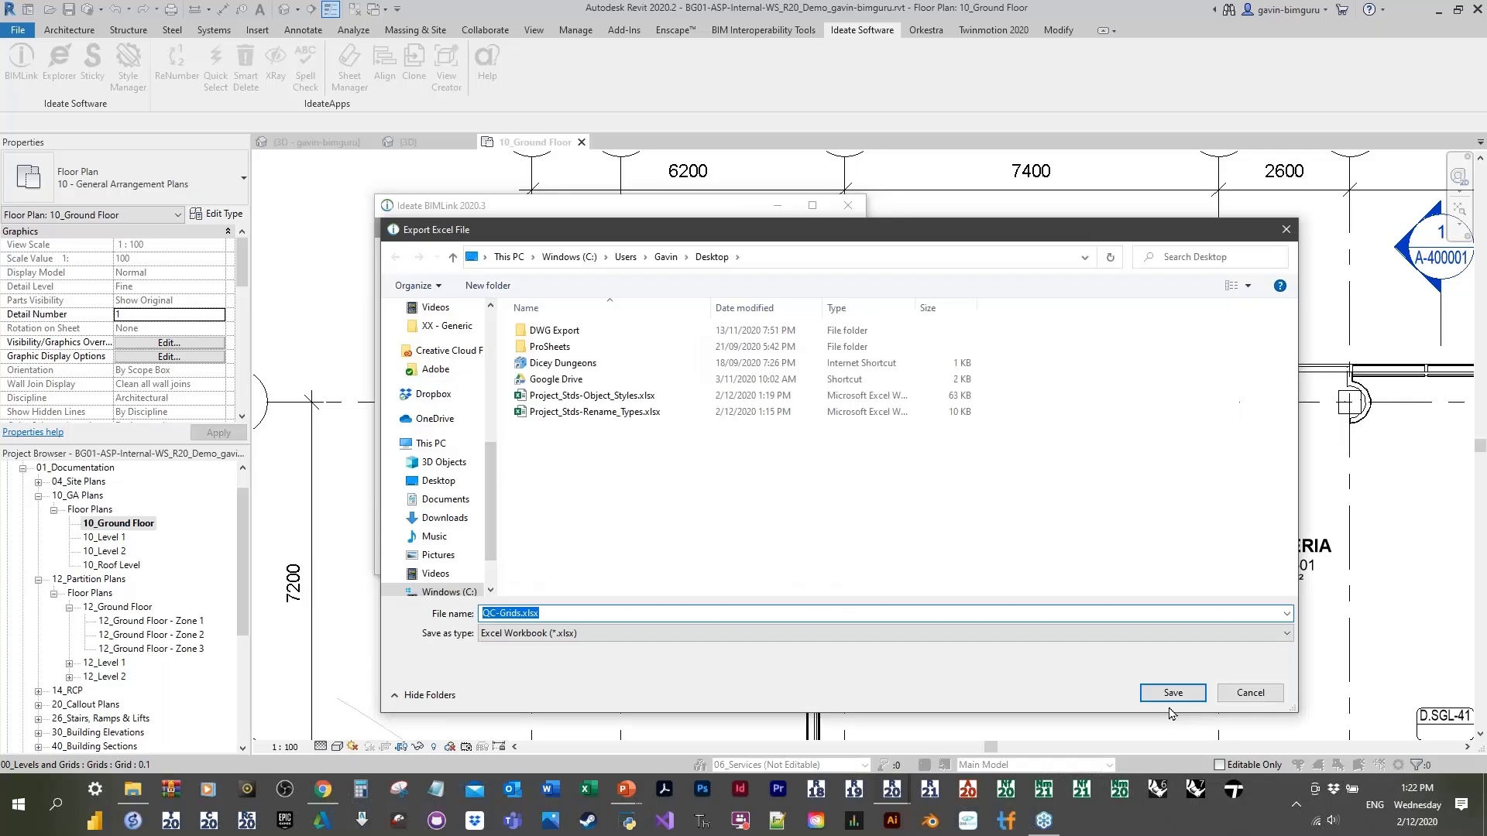
{"action": "left_click", "coordinate": [1174, 693]}
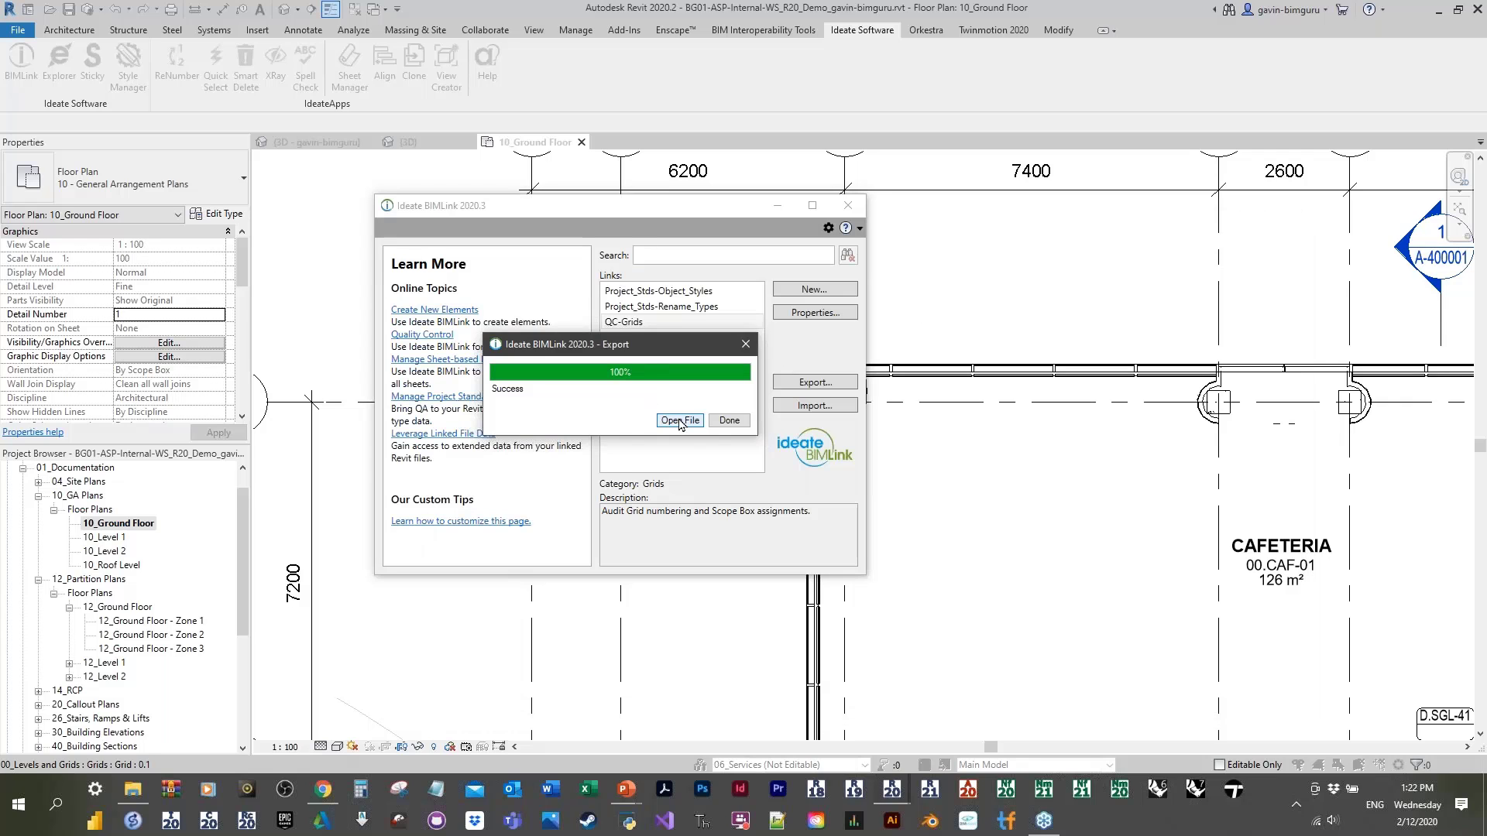
{"action": "left_click", "coordinate": [679, 420]}
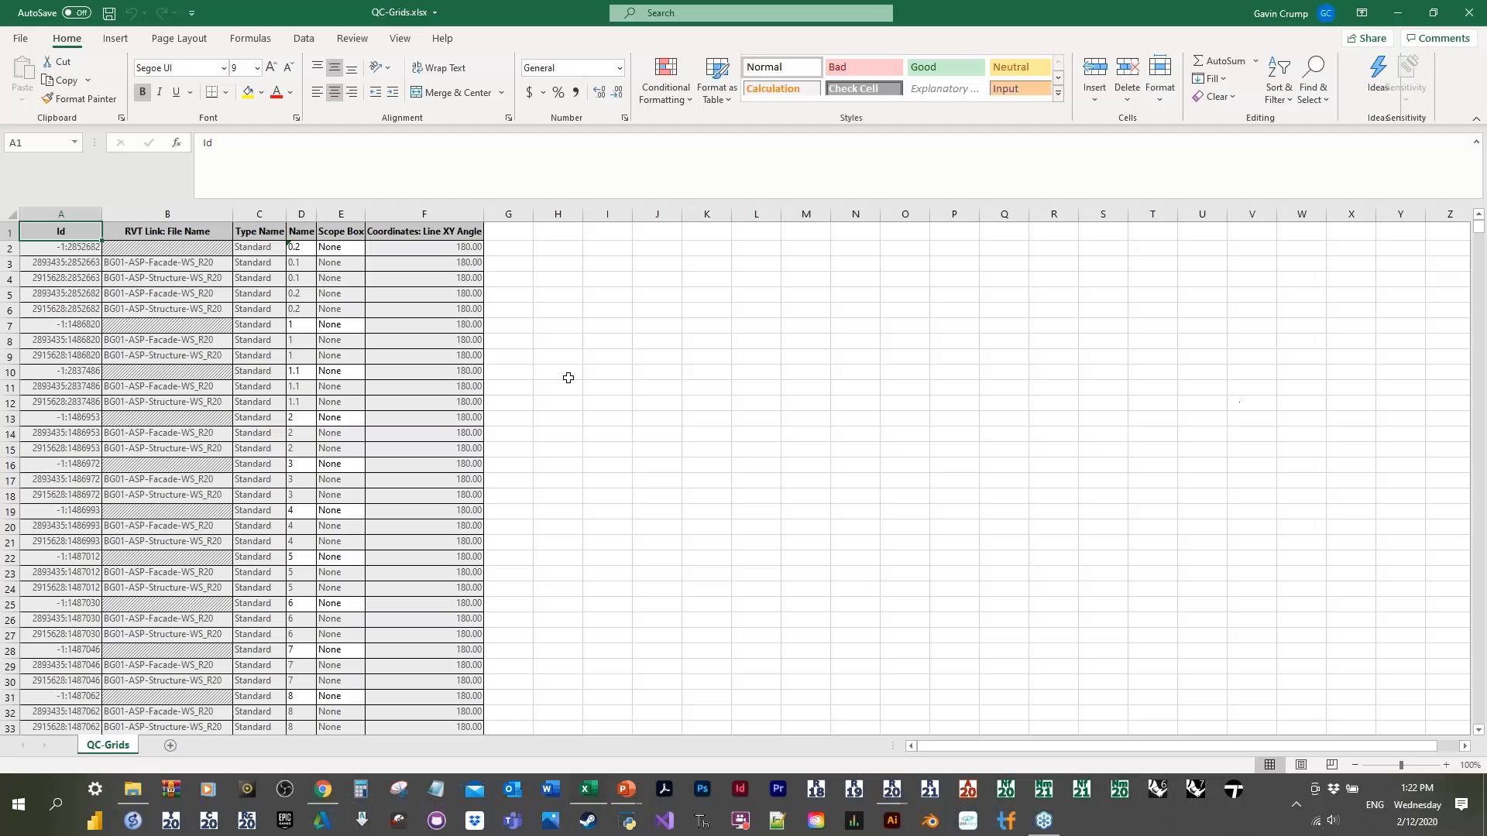
Step: Format the Coordinates: Line XY Angle column to show eight decimal places
{"action": "left_click", "coordinate": [607, 357]}
{"action": "left_click", "coordinate": [438, 215]}
{"action": "scroll", "coordinate": [508, 414], "scroll_direction": "down", "scroll_amount": 1}
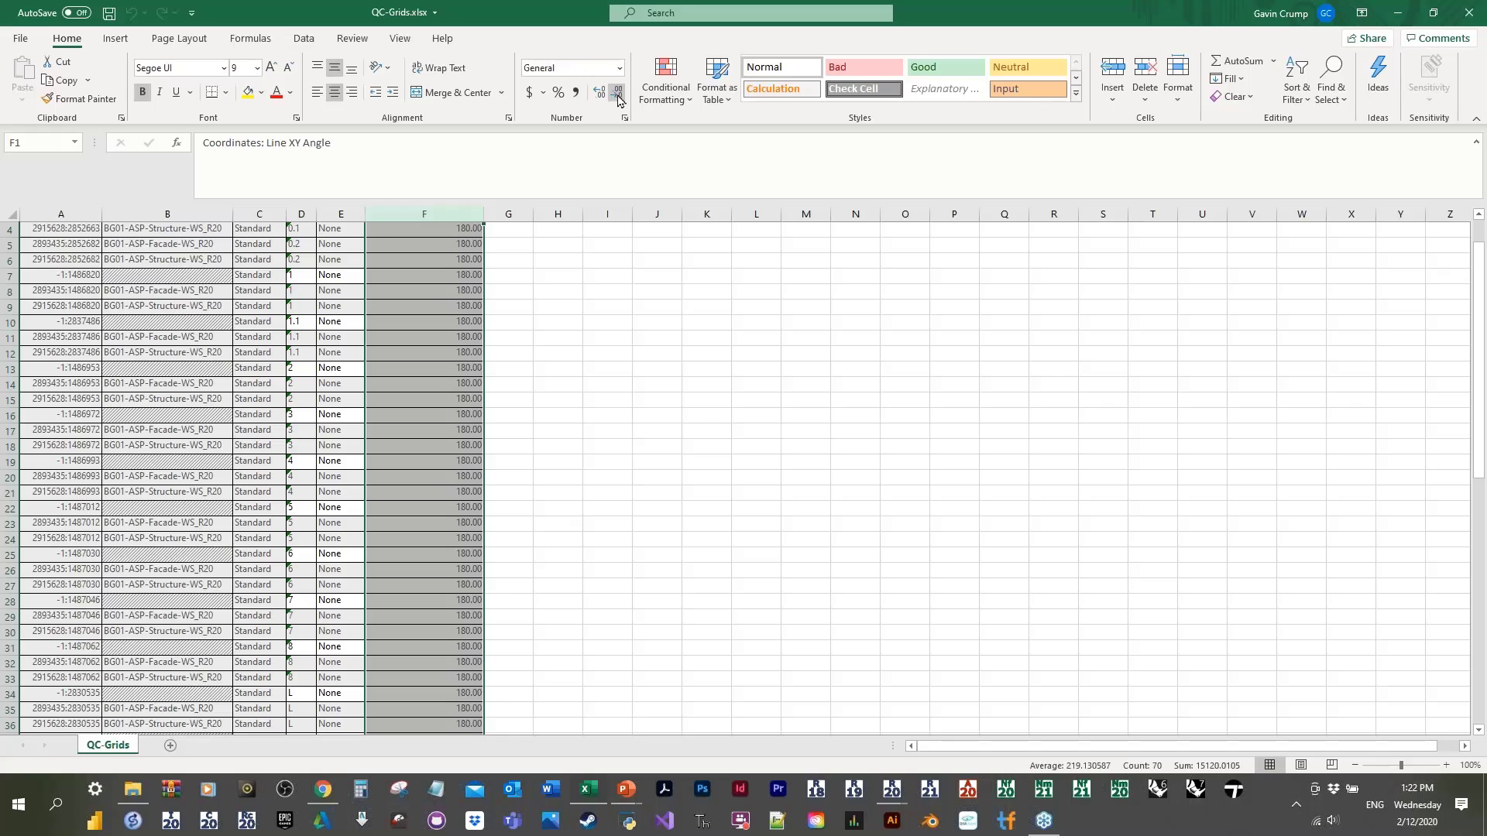
{"action": "left_click", "coordinate": [500, 244]}
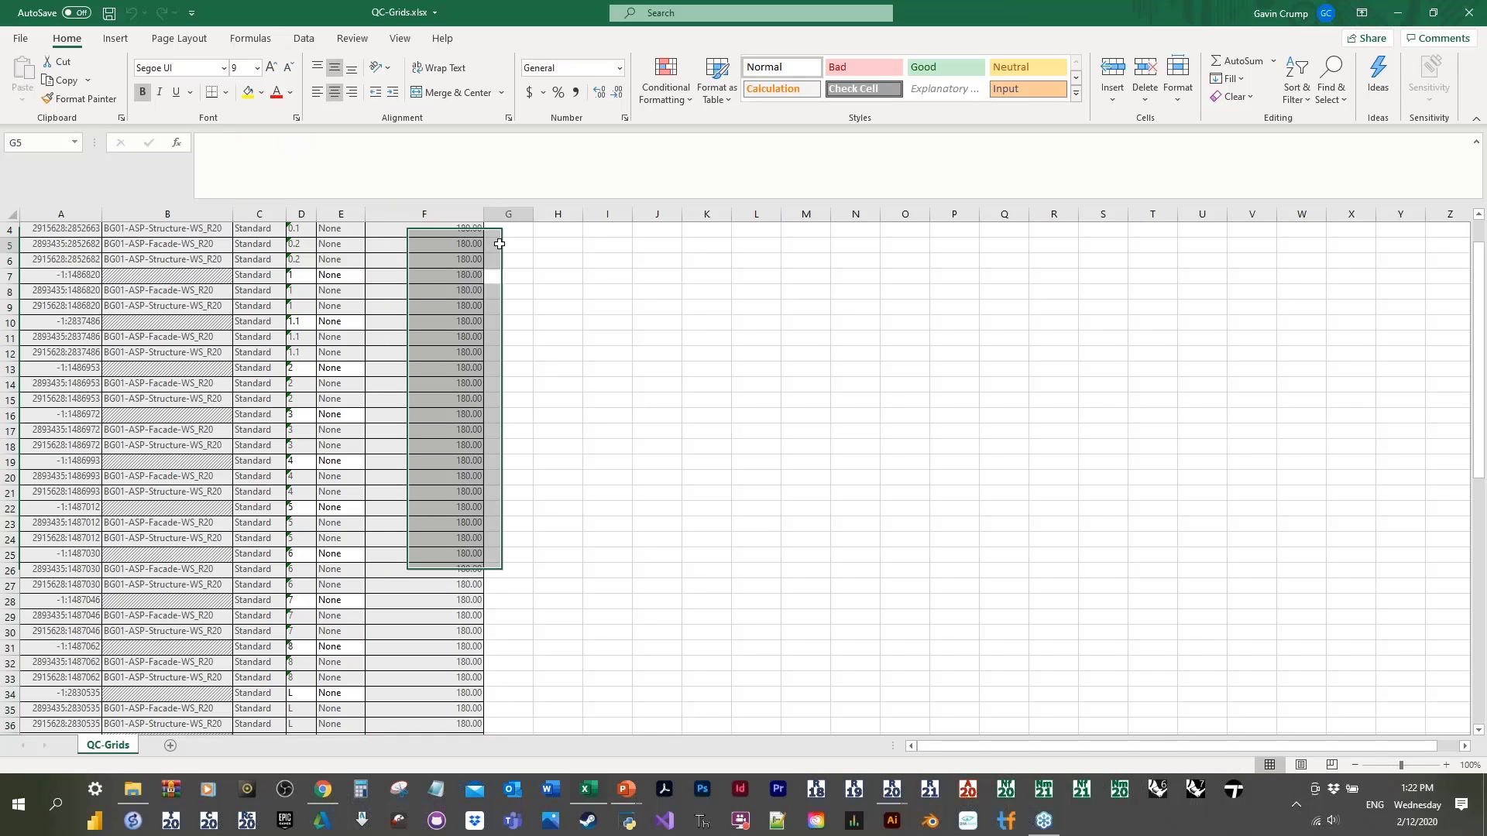
{"action": "left_click", "coordinate": [439, 213]}
{"action": "left_click", "coordinate": [600, 92]}
{"action": "left_click", "coordinate": [599, 92]}
{"action": "left_click", "coordinate": [599, 92]}
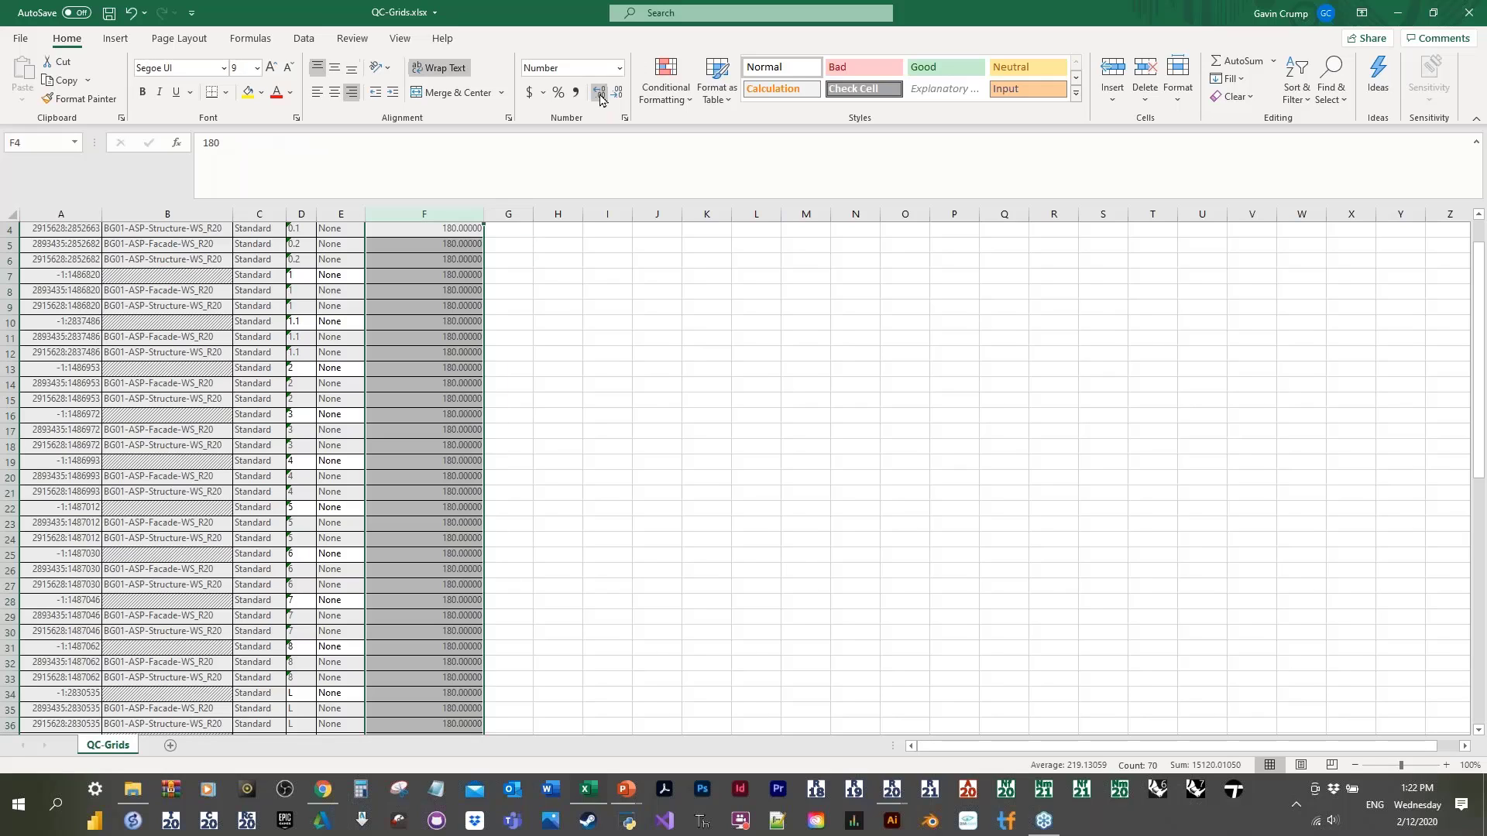
{"action": "left_click", "coordinate": [600, 92]}
{"action": "left_click", "coordinate": [600, 92]}
{"action": "left_click", "coordinate": [600, 92]}
{"action": "scroll", "coordinate": [395, 456], "scroll_direction": "up", "scroll_amount": 1}
Step: Examine the Line XY Angle values of all grids for deviations, checking the rows of grids 0.2 and 0.1
{"action": "left_click", "coordinate": [453, 245]}
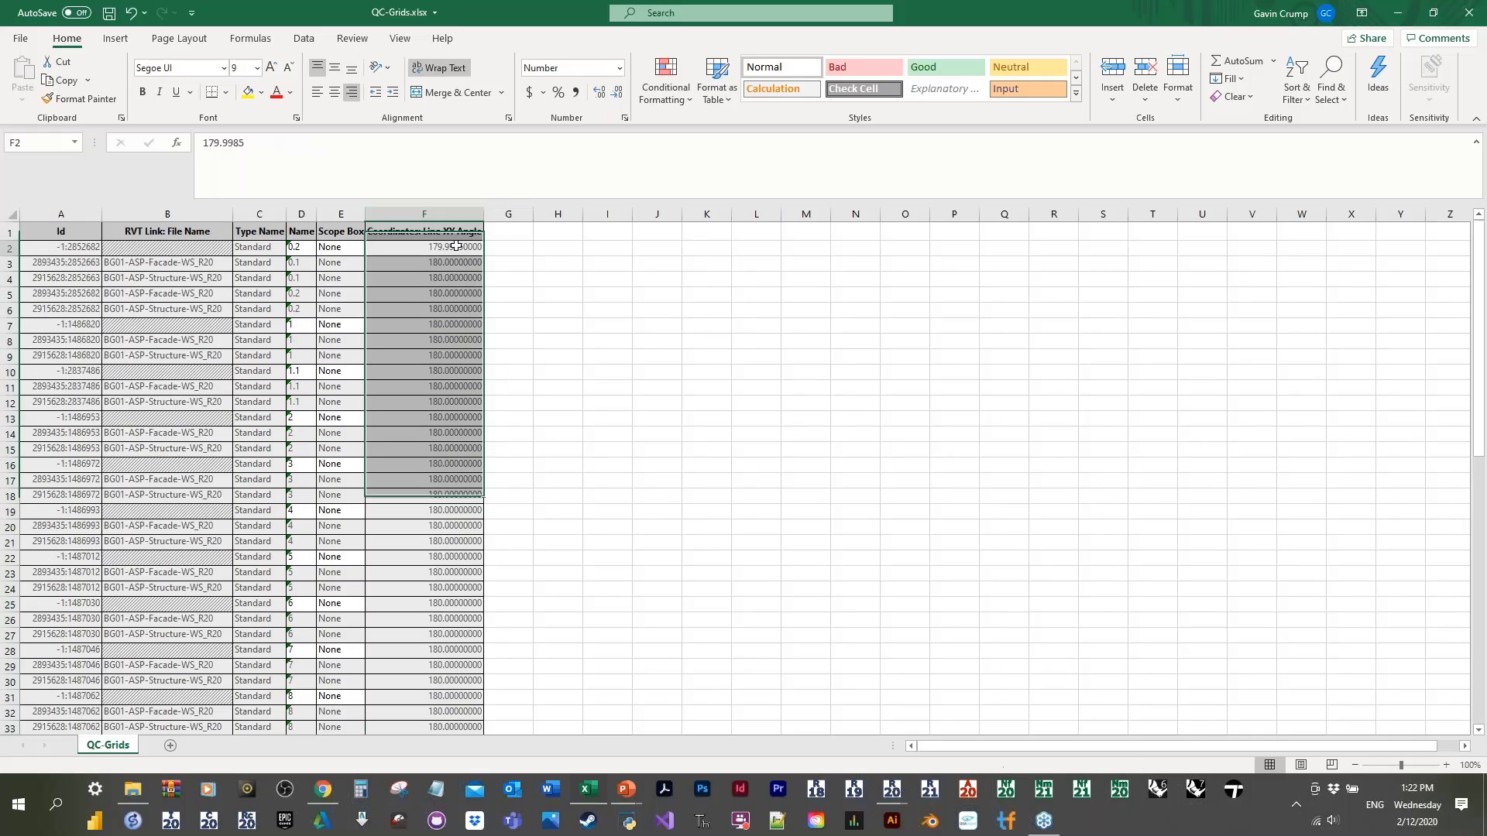
{"action": "left_click", "coordinate": [301, 248]}
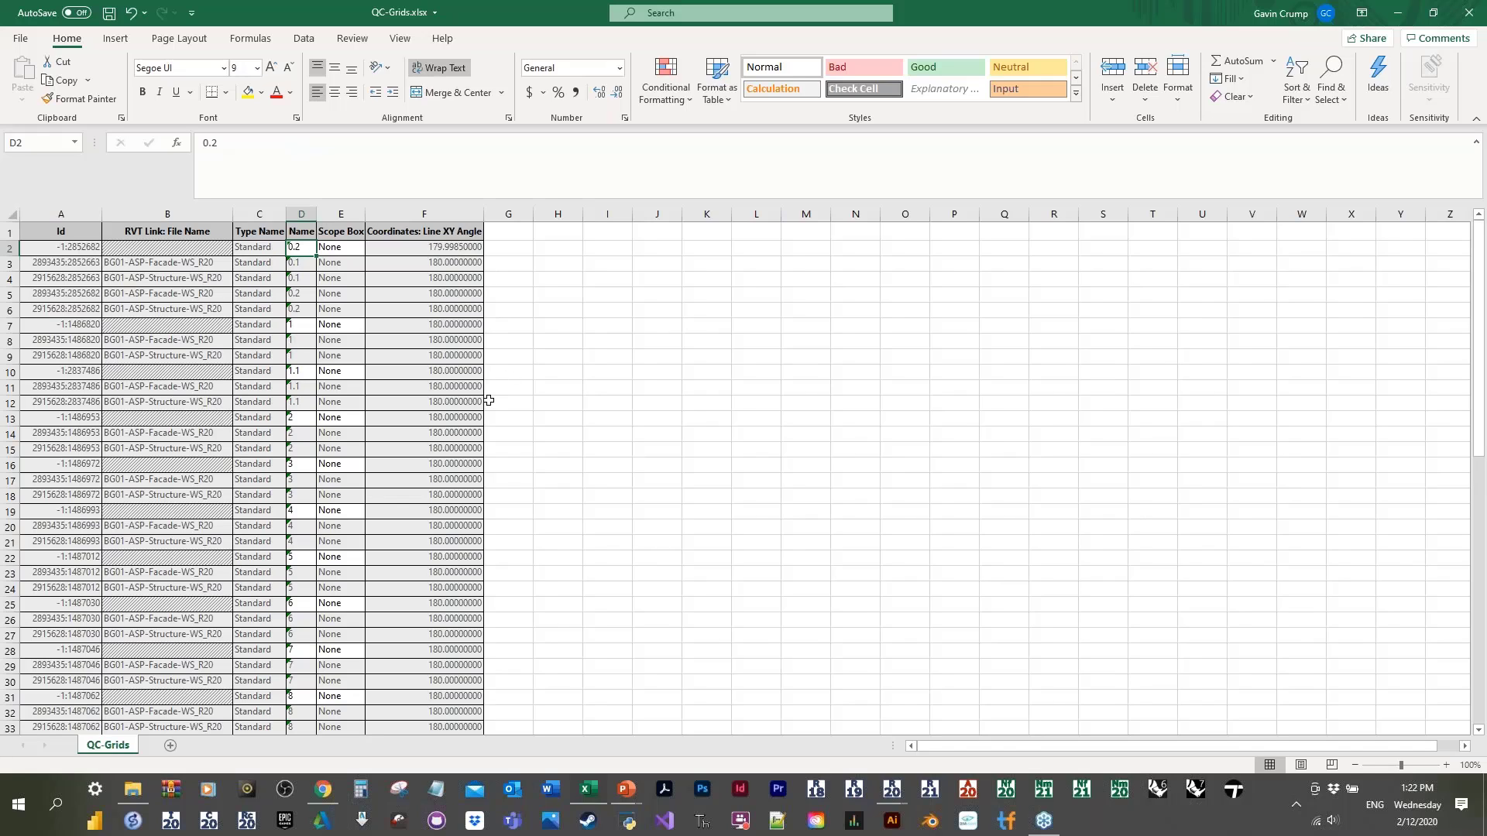
{"action": "scroll", "coordinate": [488, 400], "scroll_direction": "down", "scroll_amount": 1}
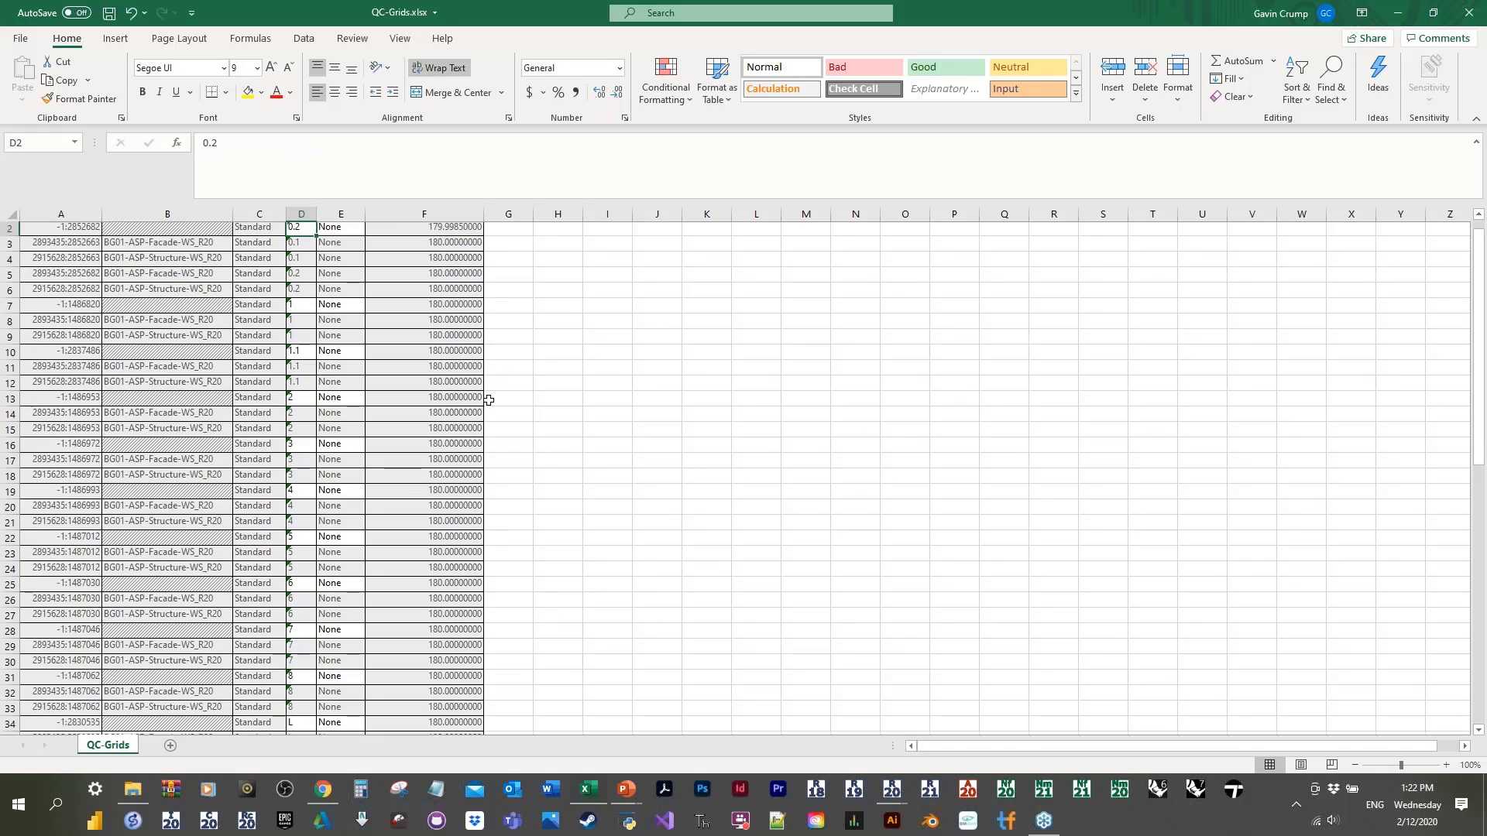
{"action": "scroll", "coordinate": [488, 401], "scroll_direction": "down", "scroll_amount": 3}
{"action": "scroll", "coordinate": [489, 400], "scroll_direction": "down", "scroll_amount": 10}
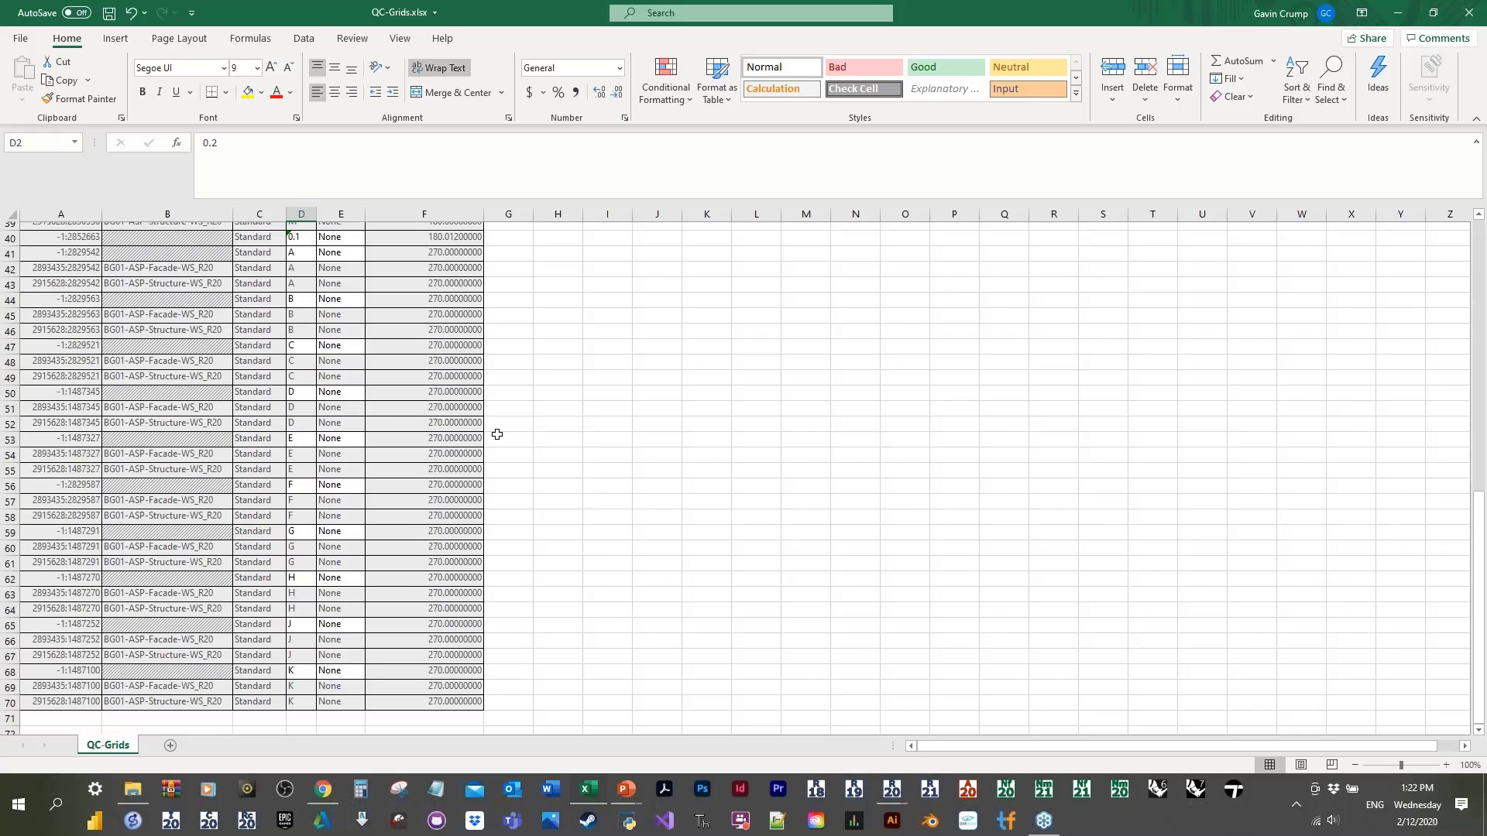
{"action": "scroll", "coordinate": [456, 487], "scroll_direction": "up", "scroll_amount": 8}
{"action": "left_click", "coordinate": [454, 600]}
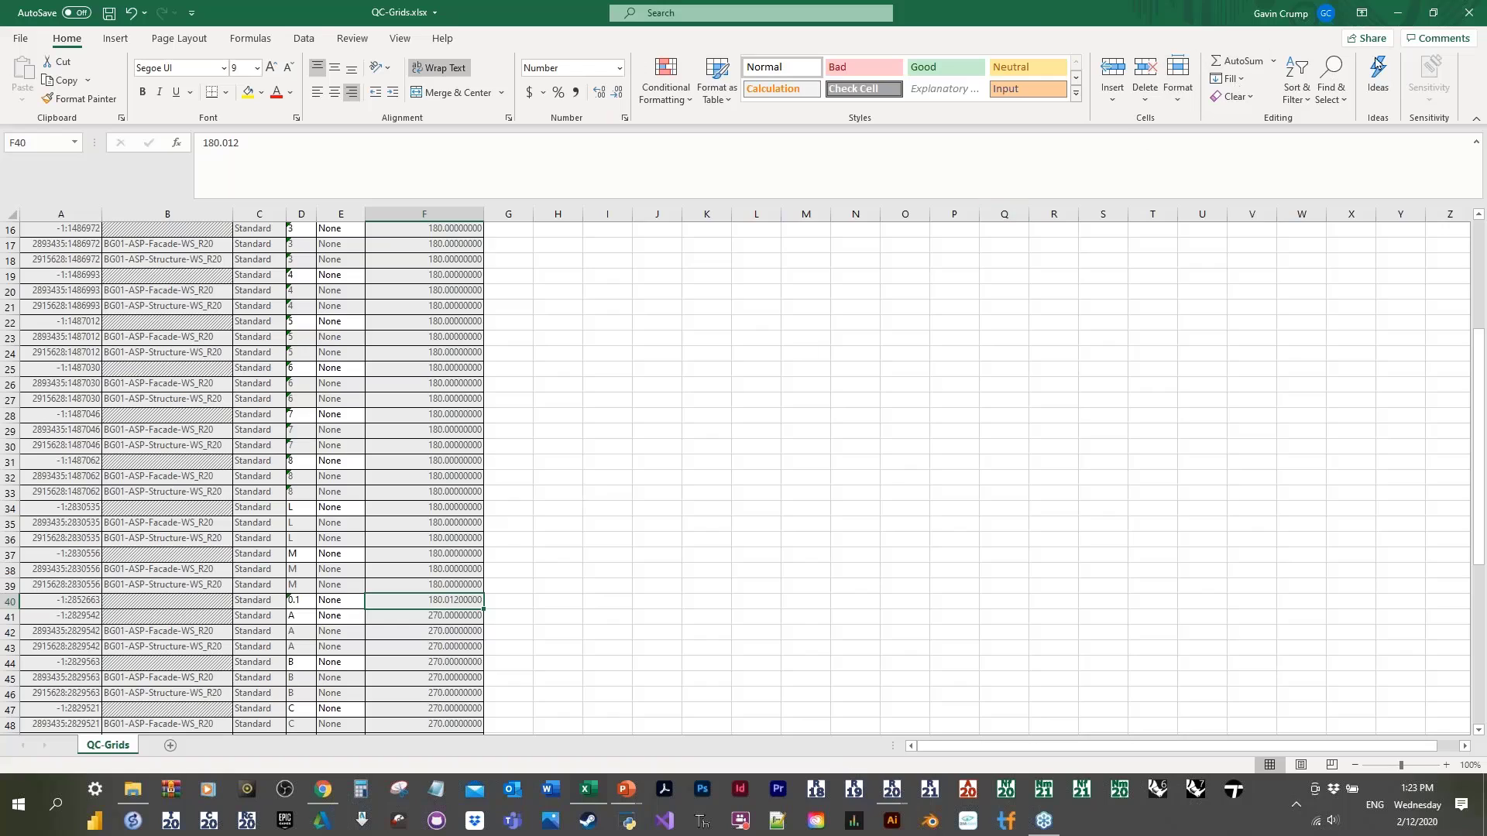
Step: Close the QC-Grids workbook without saving and close the BIMLink window in Revit
{"action": "left_click", "coordinate": [1475, 20]}
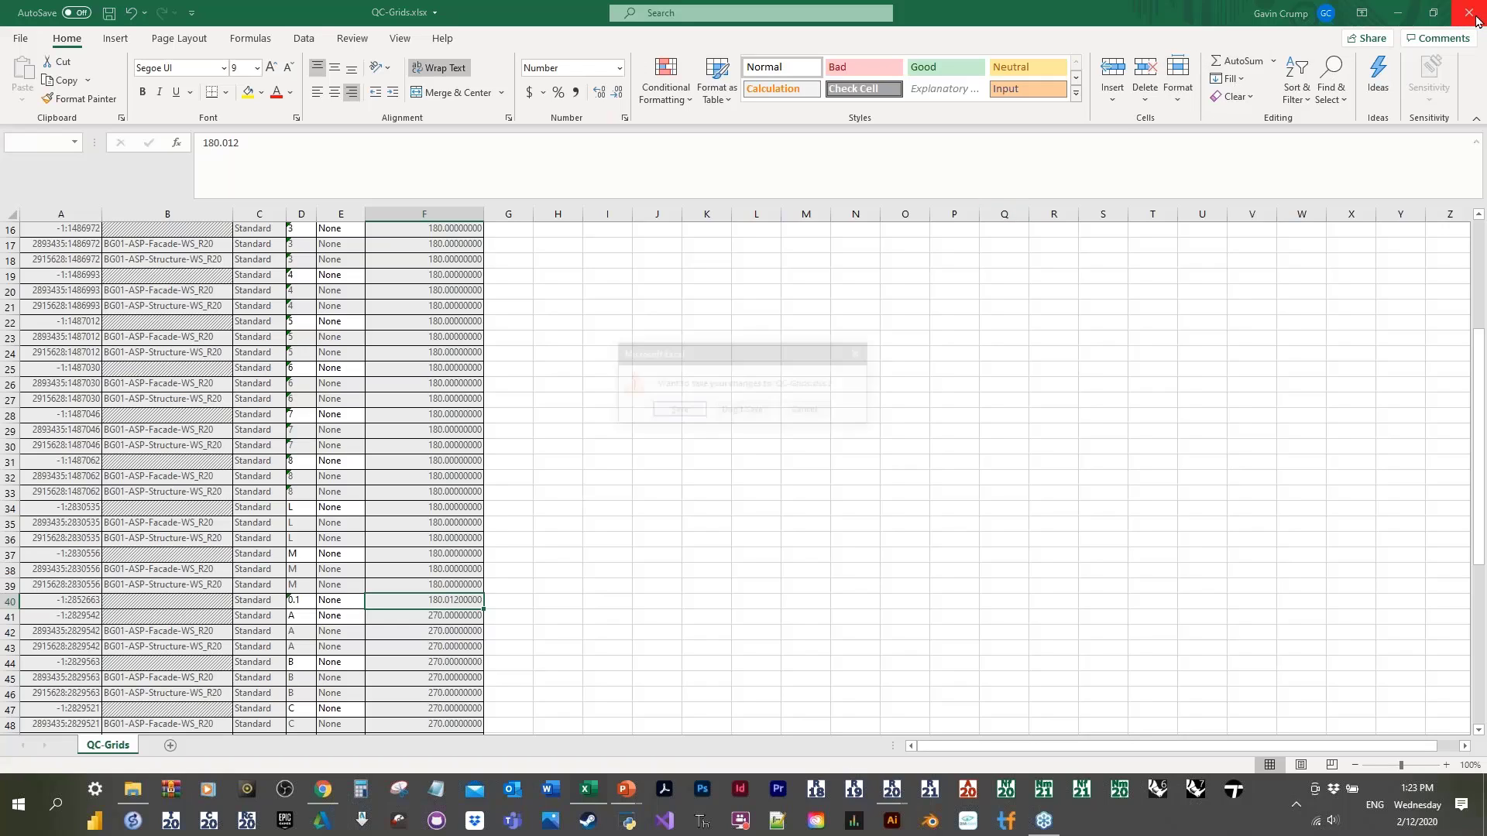
{"action": "left_click", "coordinate": [744, 411]}
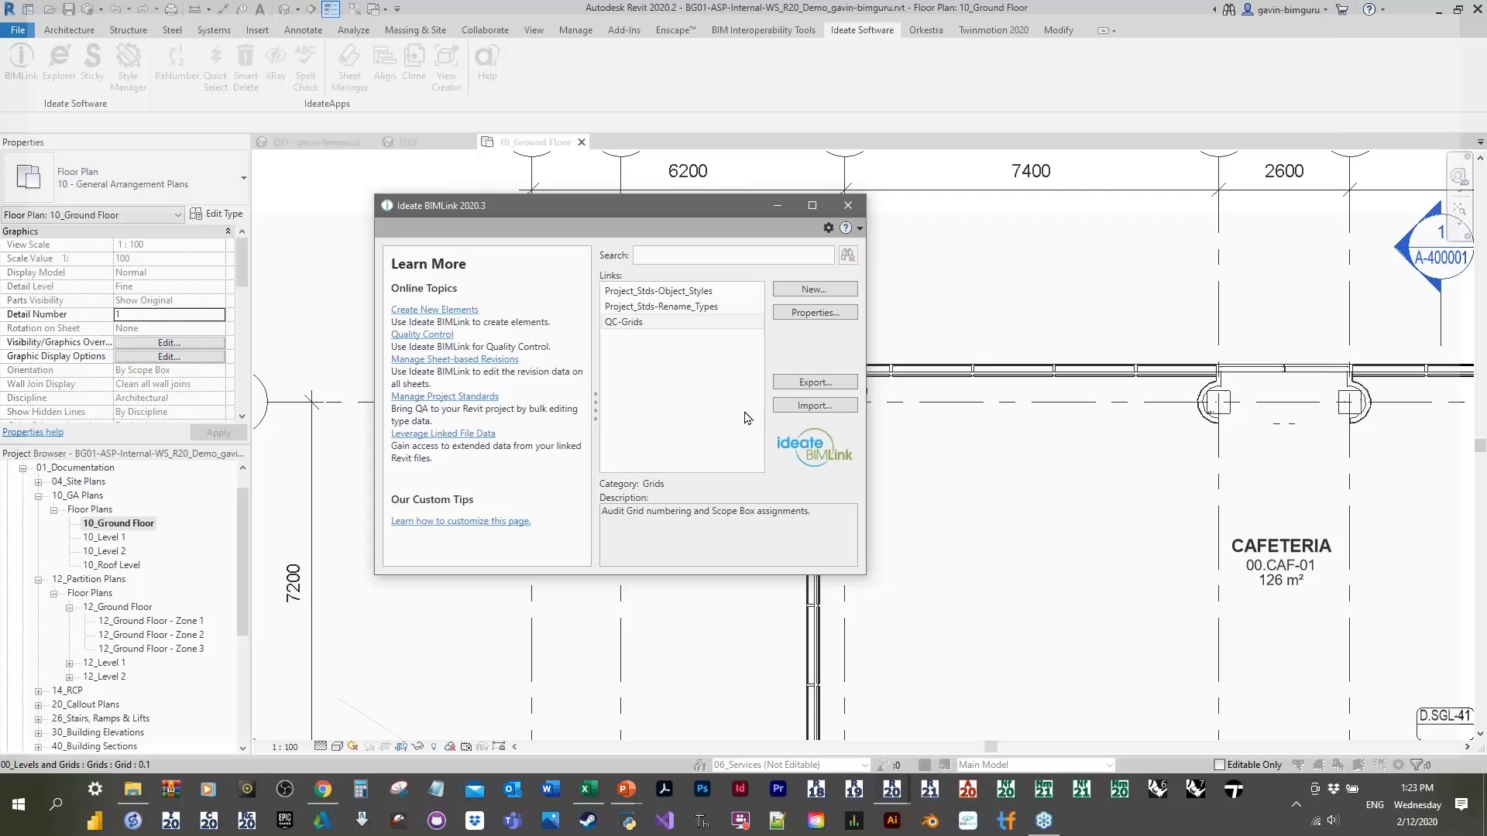
{"action": "left_click", "coordinate": [848, 205]}
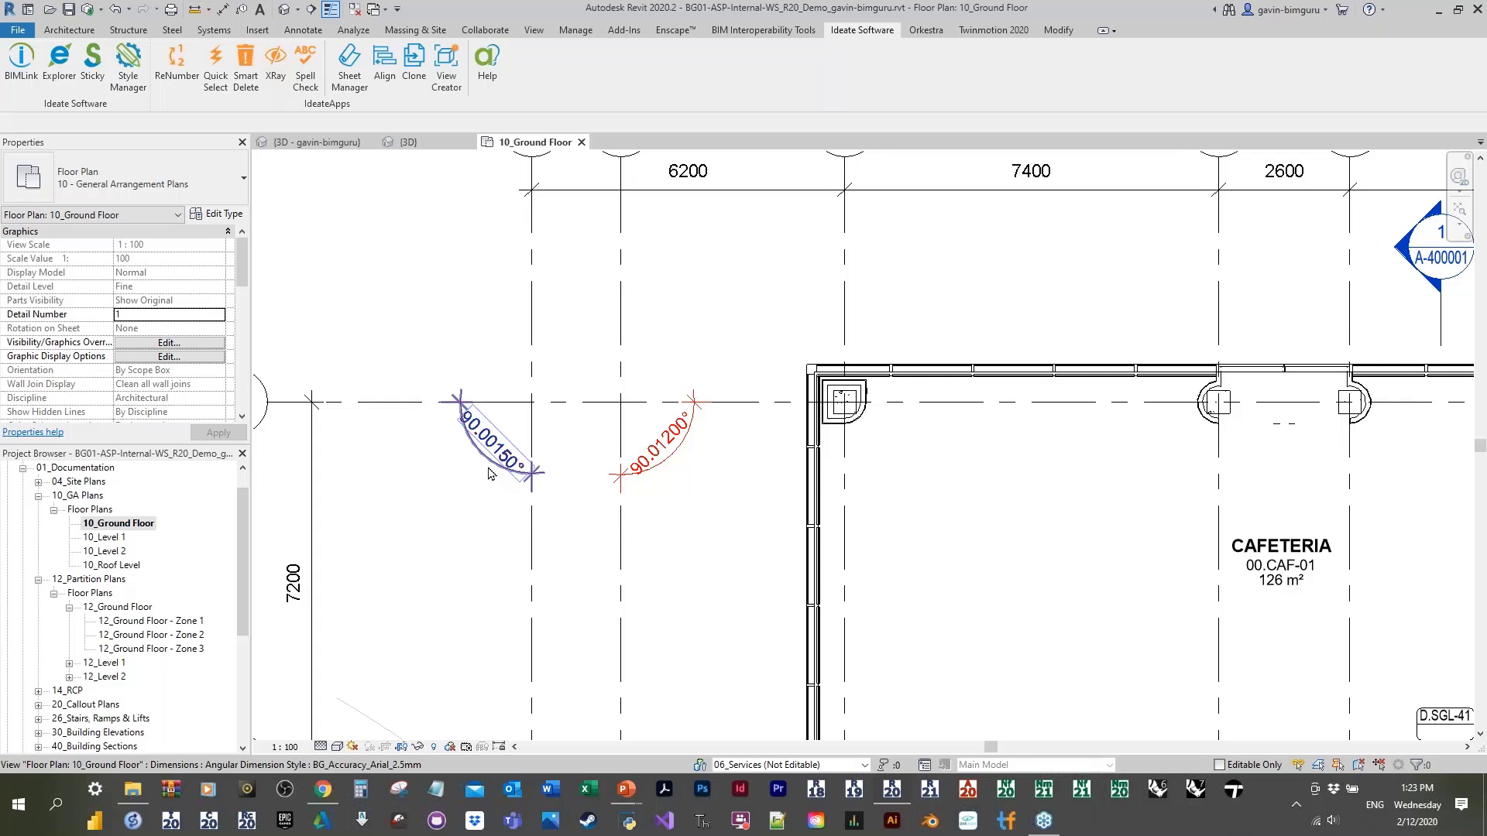
Step: Delete the two angular dimensions at grids 0.1 and 0.2 from the ground floor plan
{"action": "left_click", "coordinate": [663, 454]}
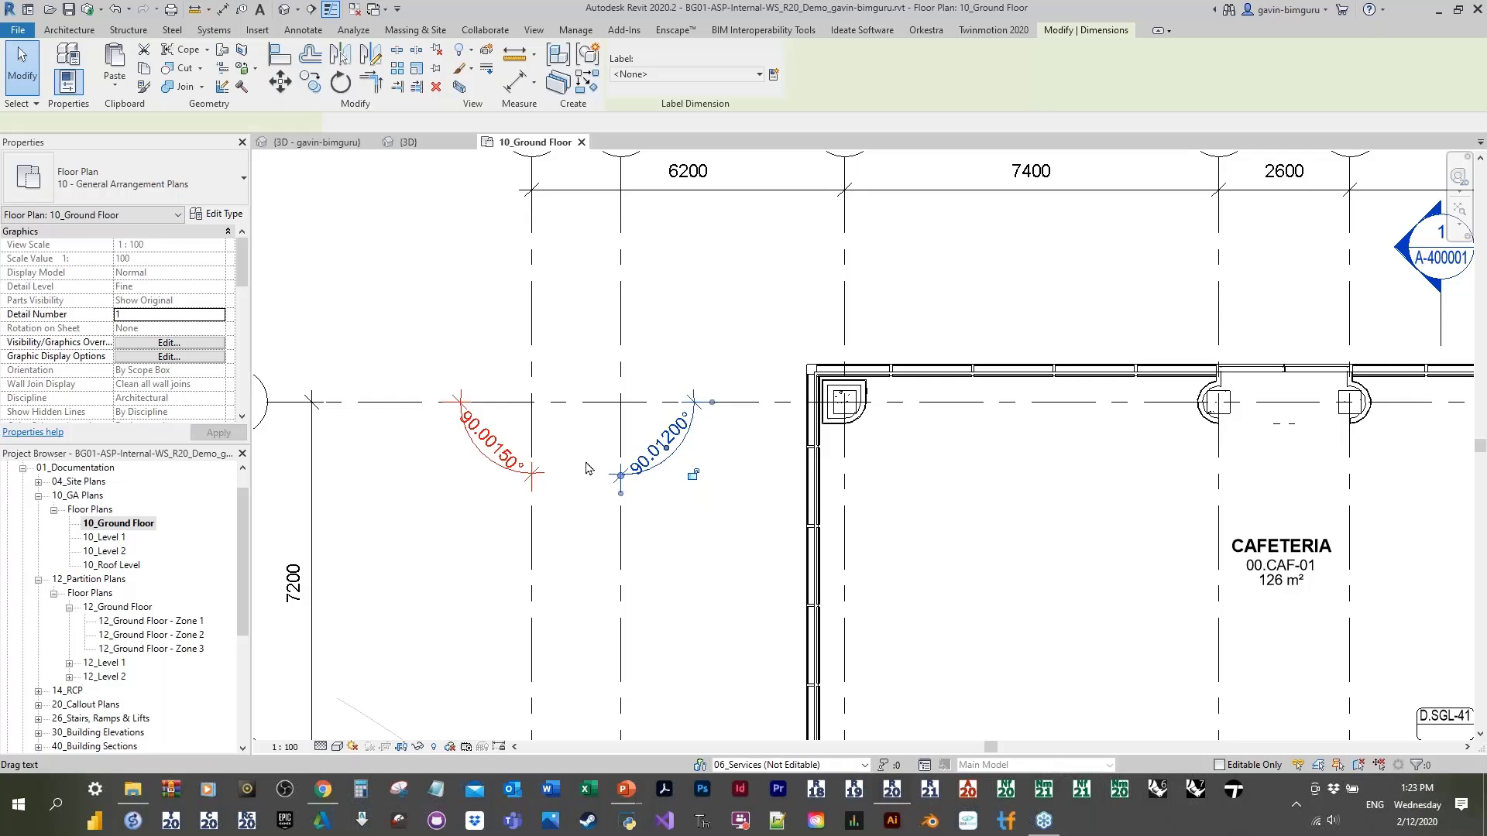
{"action": "key", "text": "Delete"}
{"action": "left_click", "coordinate": [492, 453]}
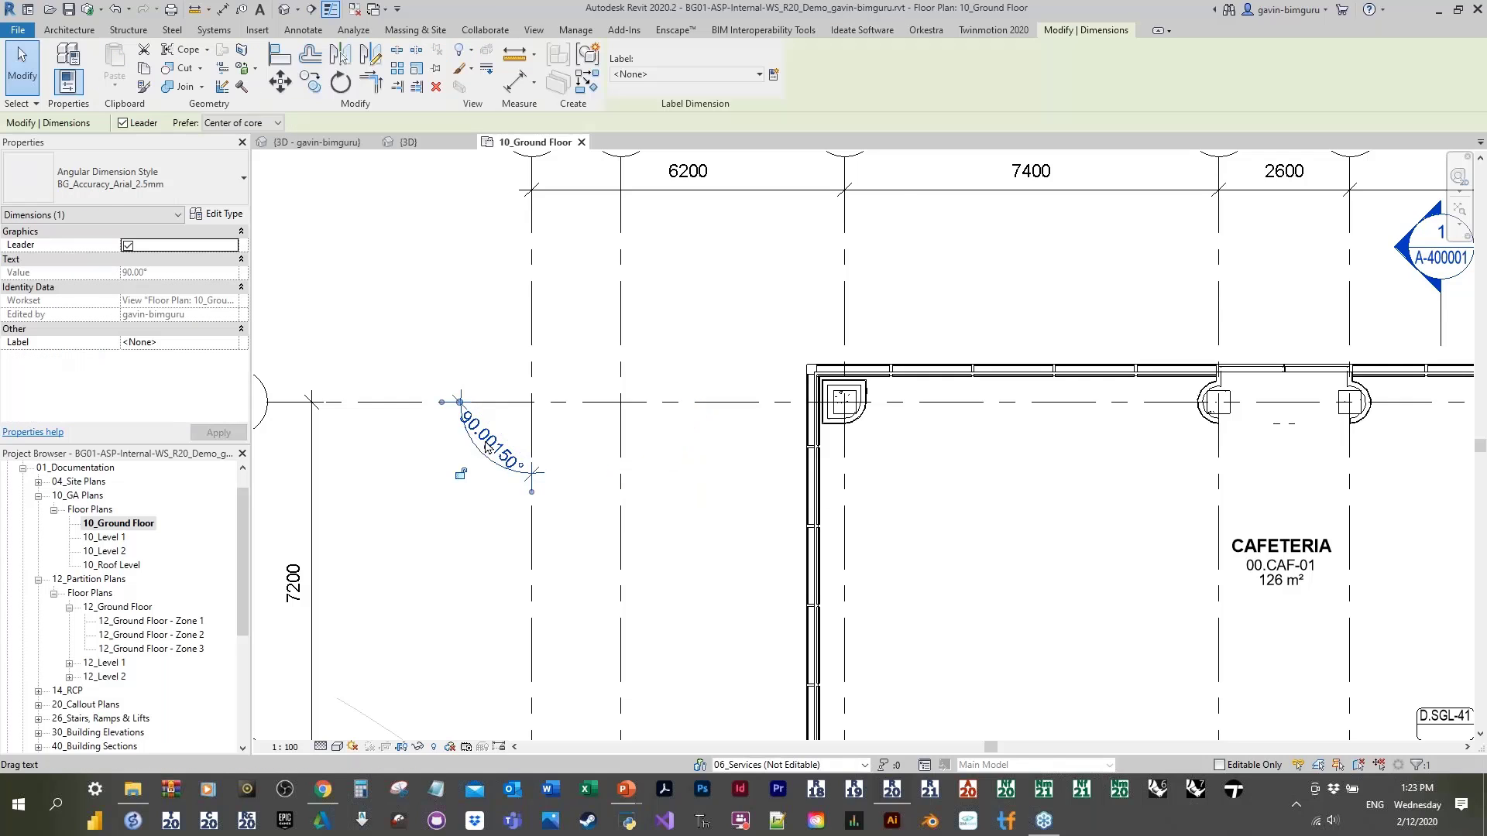
{"action": "key", "text": "Delete"}
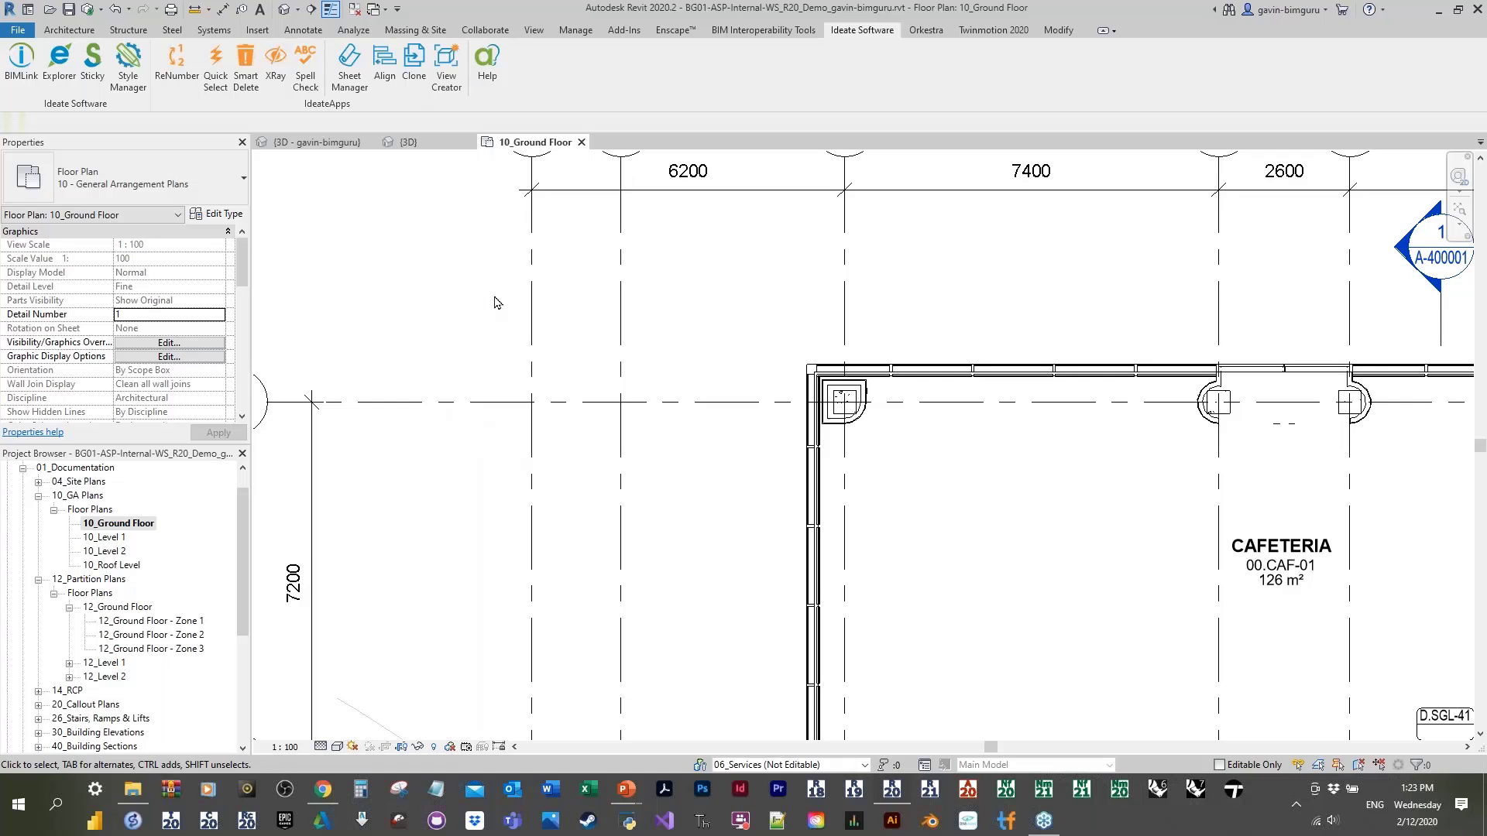
Step: Start a new BIMLink link from the HC-Views sample in the Health Check library folder
{"action": "left_click", "coordinate": [23, 77]}
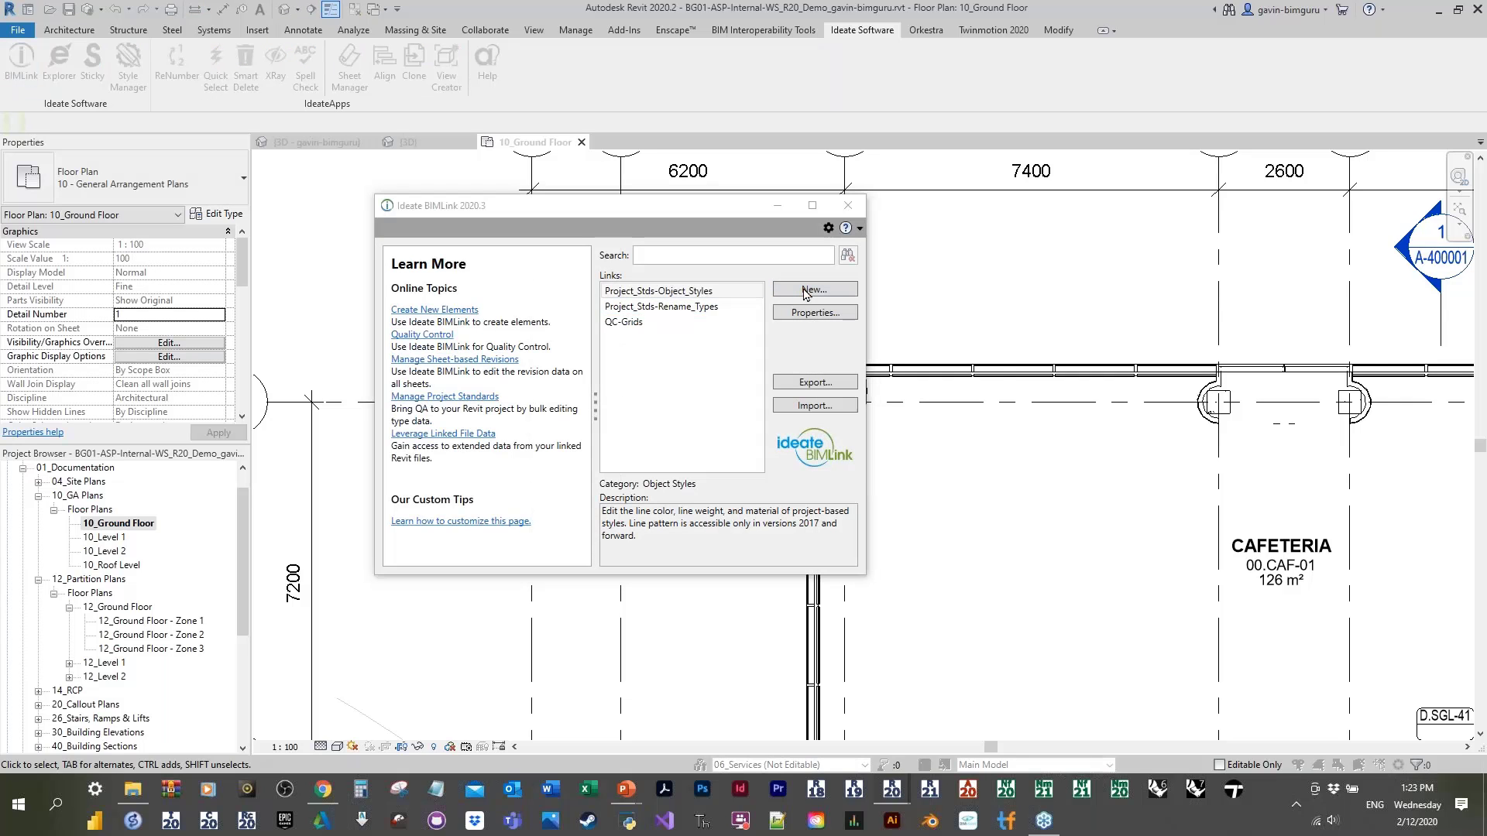
{"action": "left_click", "coordinate": [806, 292]}
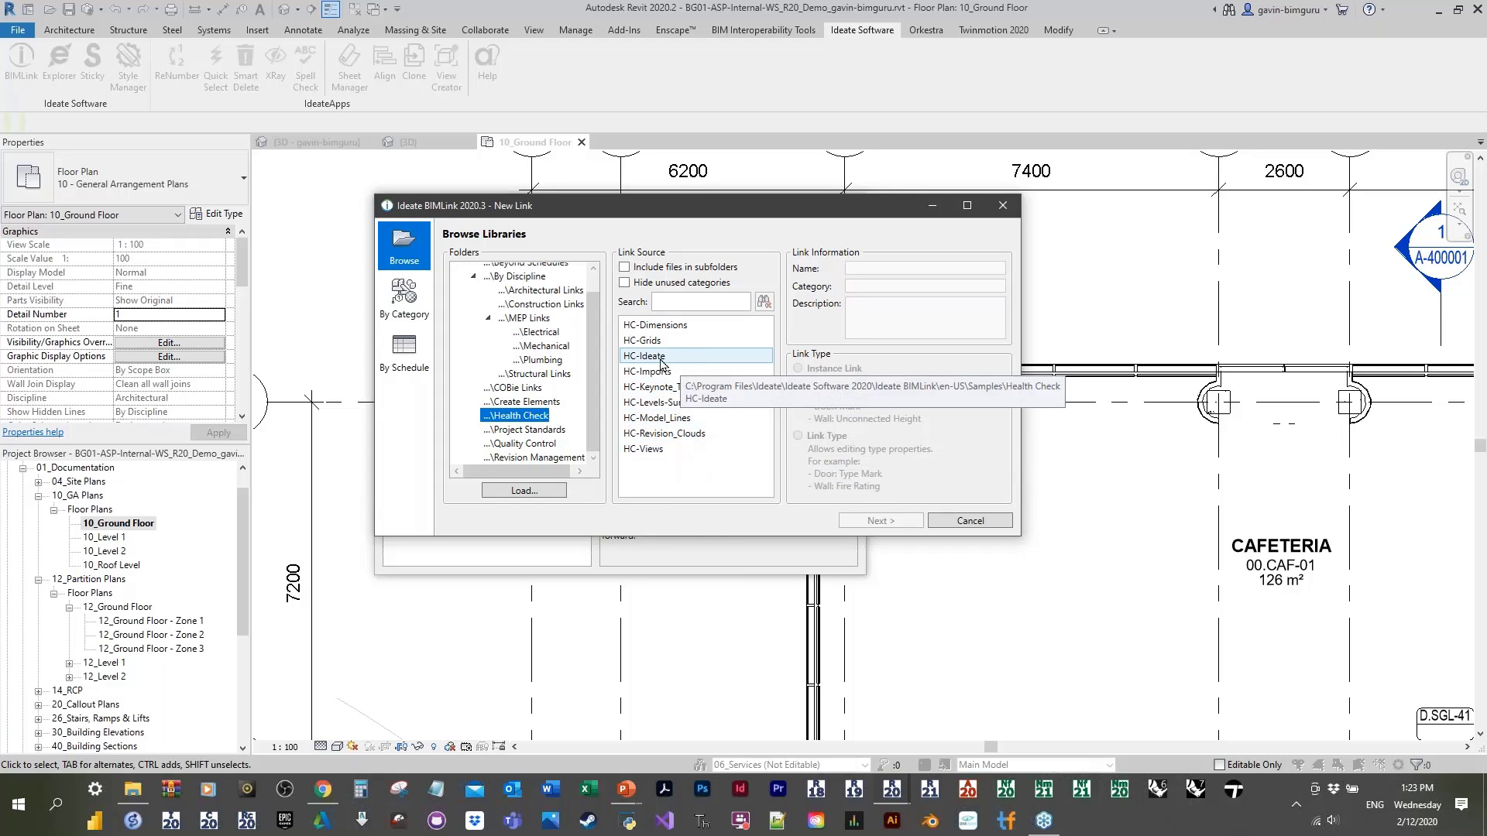
{"action": "left_click", "coordinate": [670, 454]}
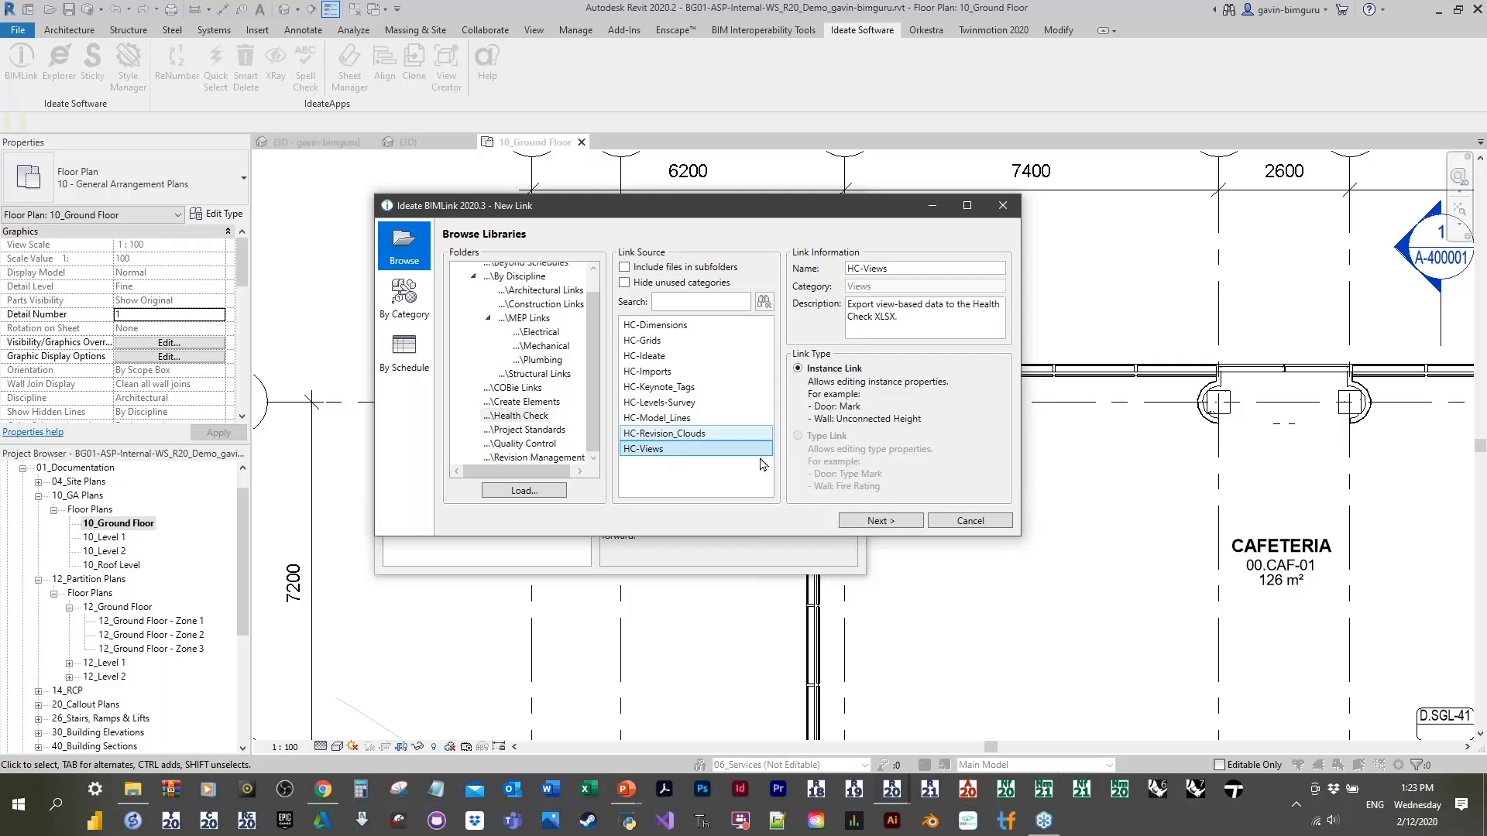
{"action": "left_click", "coordinate": [904, 526]}
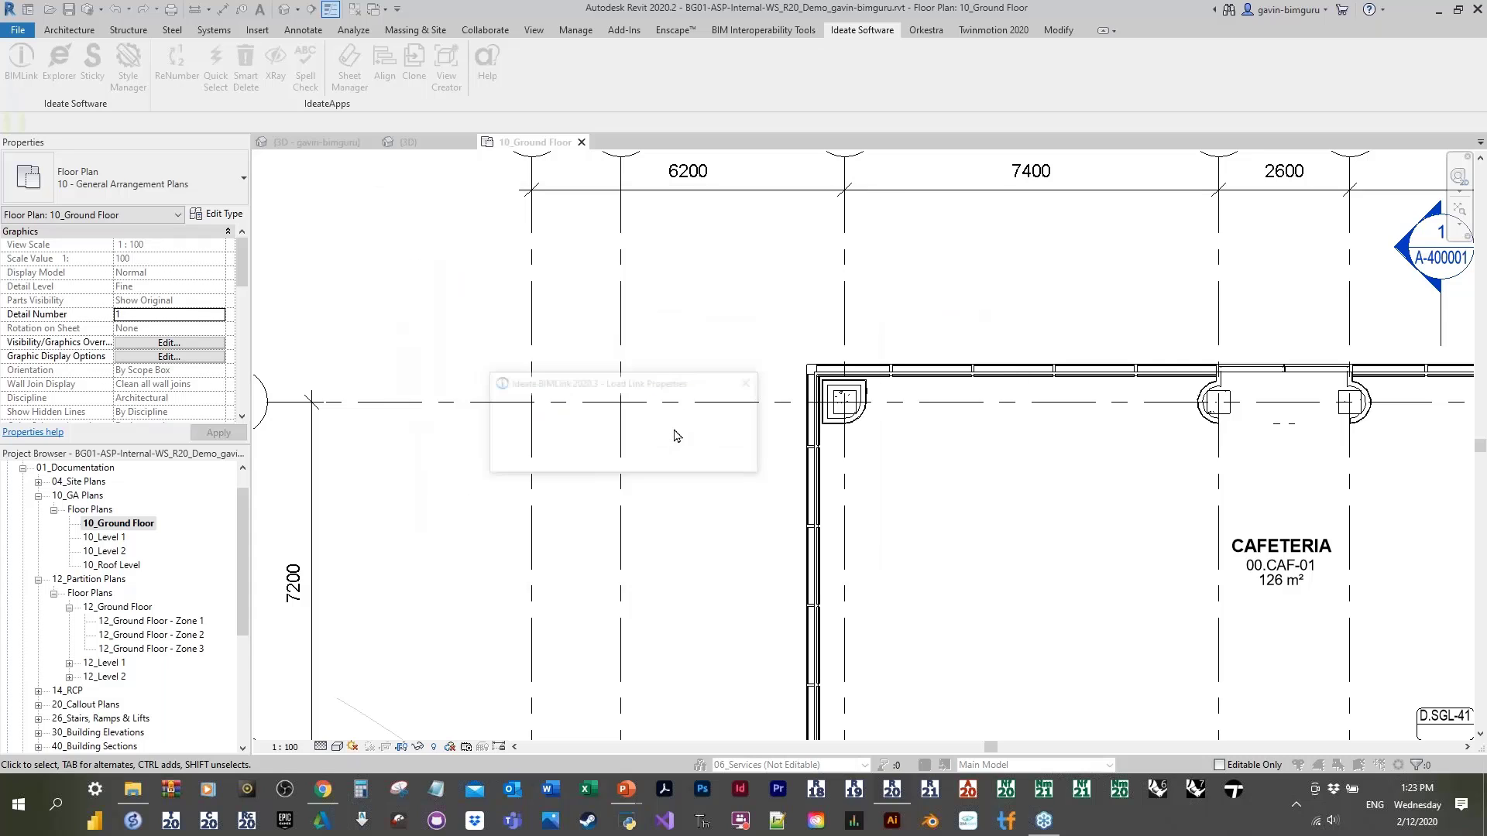
Step: Examine the HC-Views link's available and linked properties, property sources, filters and data preview
{"action": "left_click_drag", "start_coordinate": [870, 648], "coordinate": [1195, 678]}
{"action": "mouse_move", "coordinate": [573, 619]}
{"action": "left_mouse_down"}
{"action": "mouse_move", "coordinate": [1115, 644]}
{"action": "mouse_move", "coordinate": [567, 635]}
{"action": "left_mouse_up"}
{"action": "left_click", "coordinate": [496, 418]}
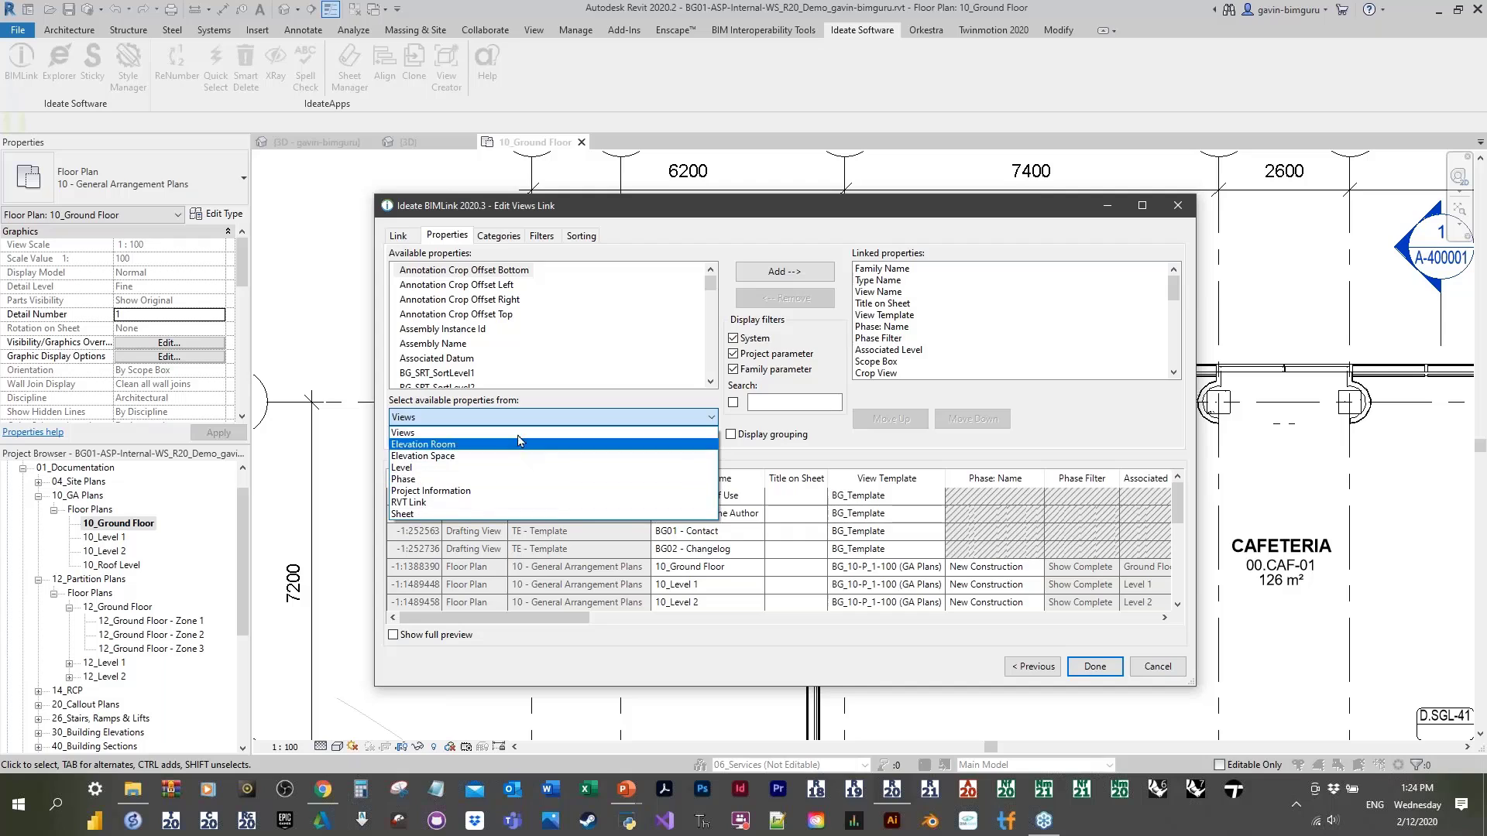
{"action": "left_click", "coordinate": [595, 412]}
{"action": "left_click_drag", "start_coordinate": [710, 281], "coordinate": [710, 368]}
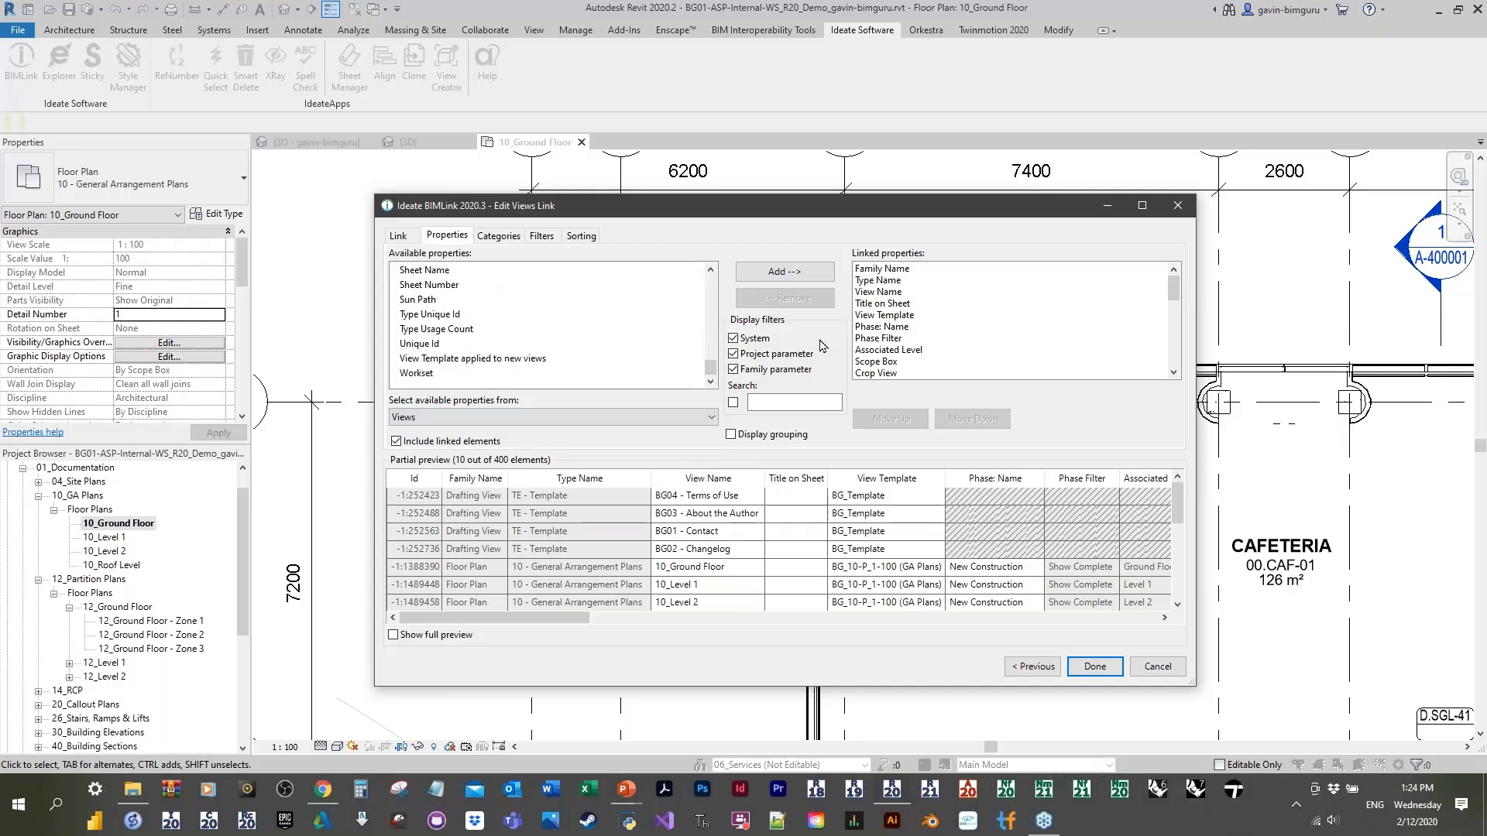
{"action": "left_click", "coordinate": [878, 280]}
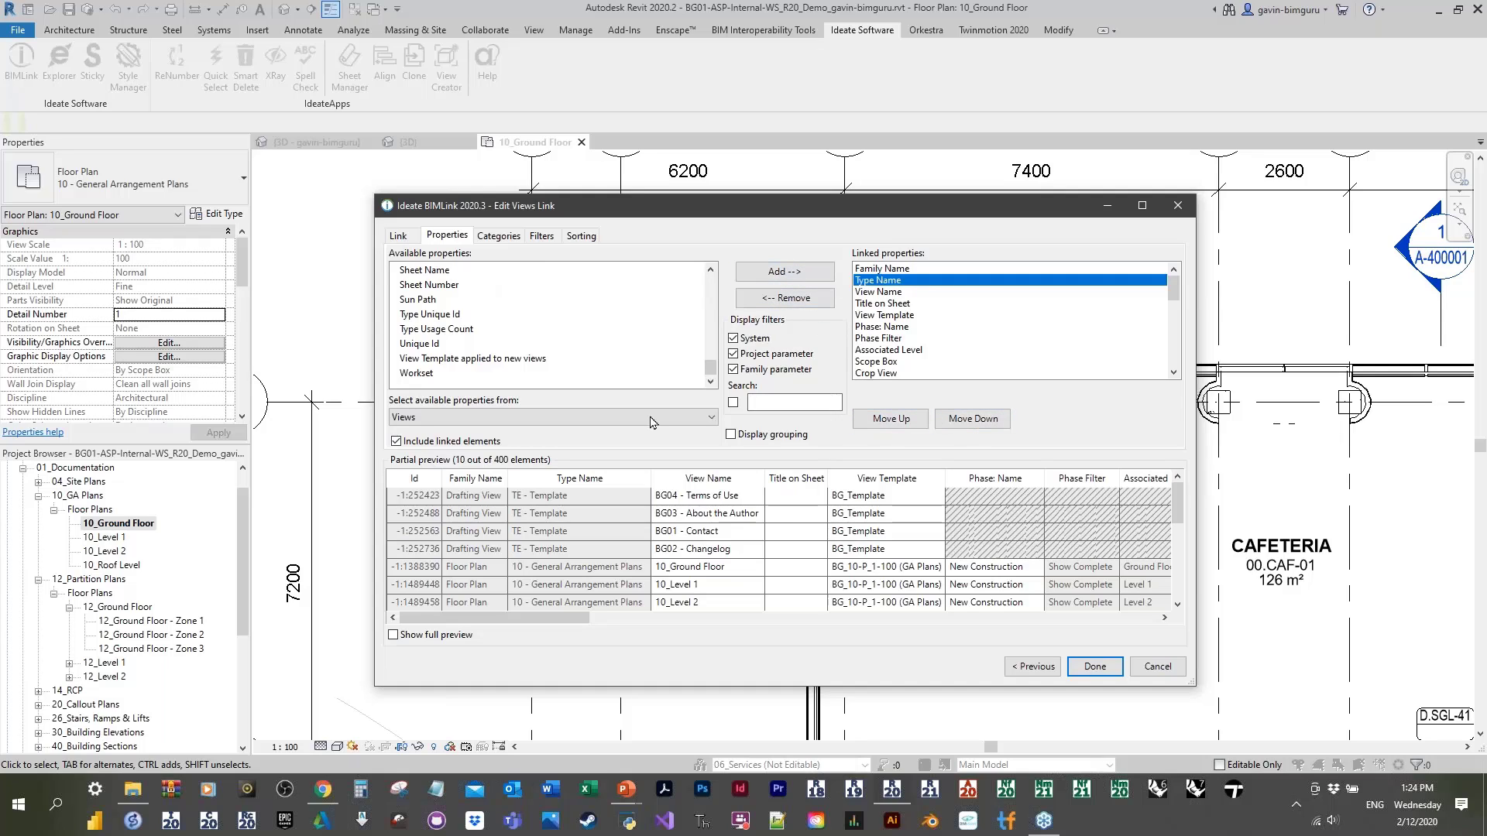
{"action": "left_click", "coordinate": [541, 236]}
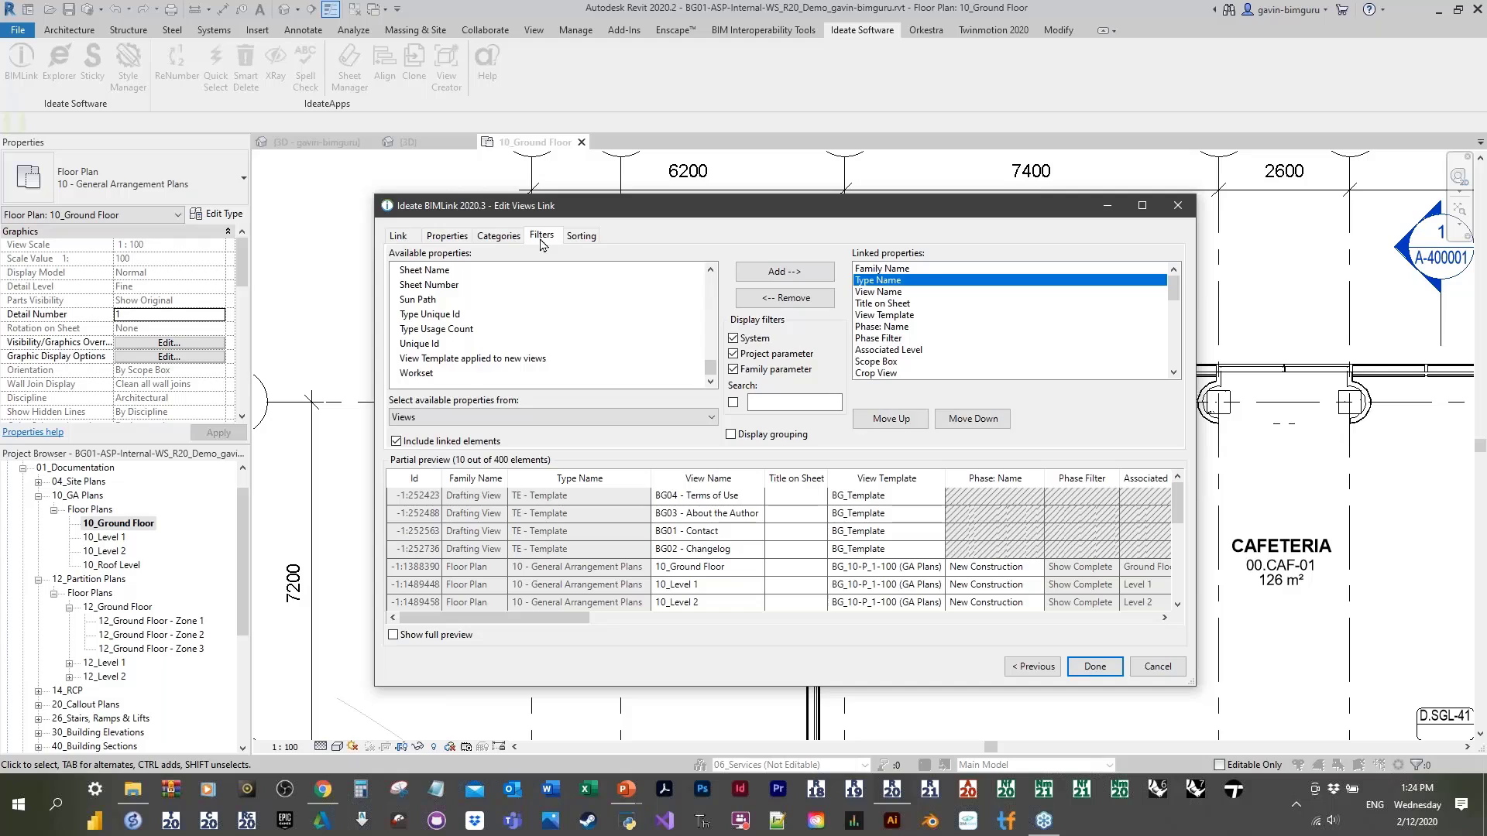
{"action": "left_click", "coordinate": [455, 240]}
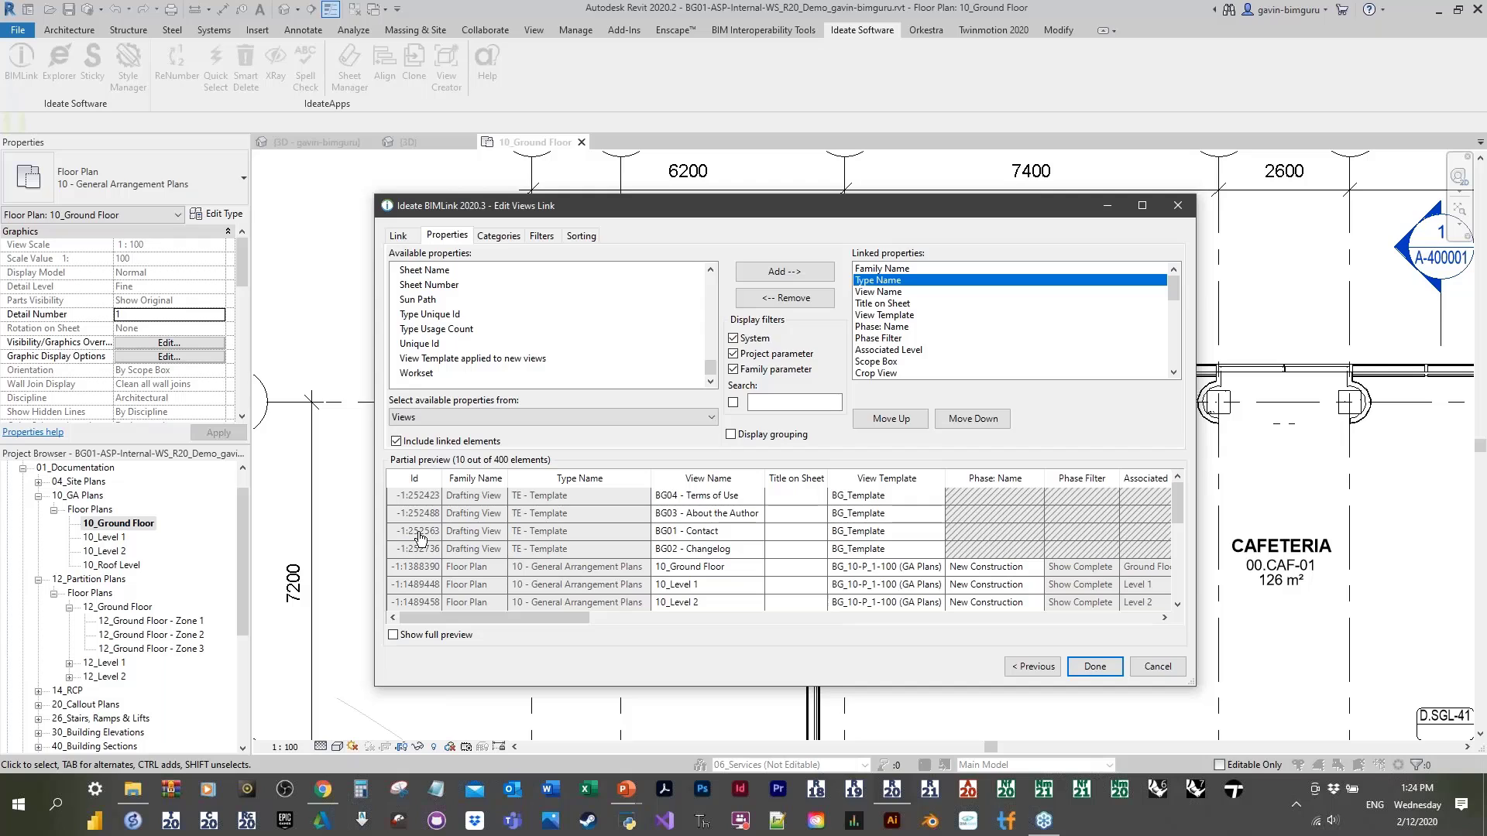
{"action": "scroll", "coordinate": [420, 539], "scroll_direction": "down", "scroll_amount": 2}
{"action": "scroll", "coordinate": [451, 559], "scroll_direction": "up", "scroll_amount": 2}
Step: Finish the HC-Views link and export it to an Excel workbook, opening the exported file
{"action": "left_click", "coordinate": [1098, 676]}
{"action": "left_click", "coordinate": [1105, 676]}
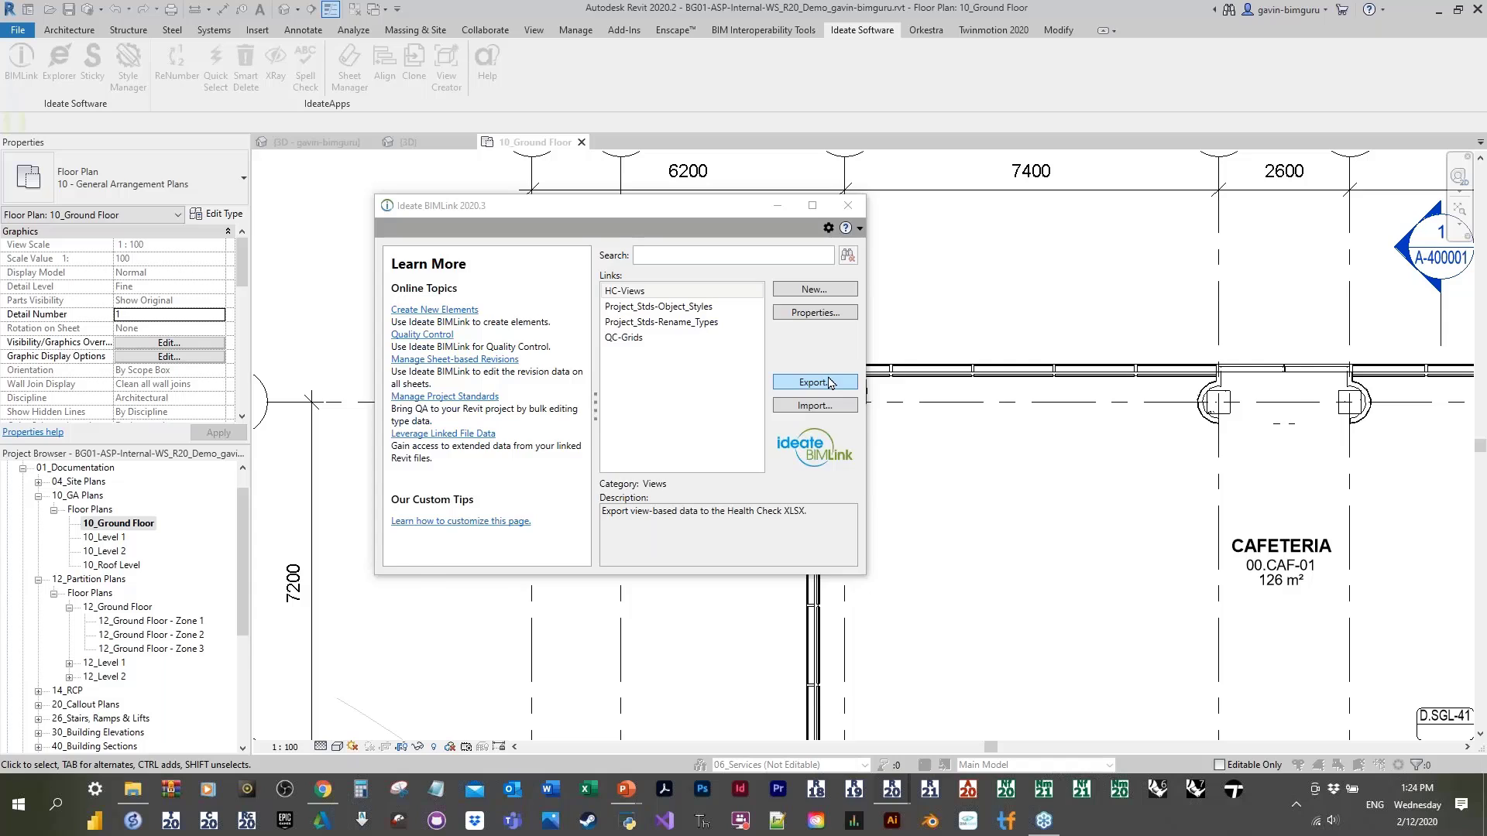
{"action": "left_click", "coordinate": [828, 383]}
{"action": "left_click", "coordinate": [1171, 690]}
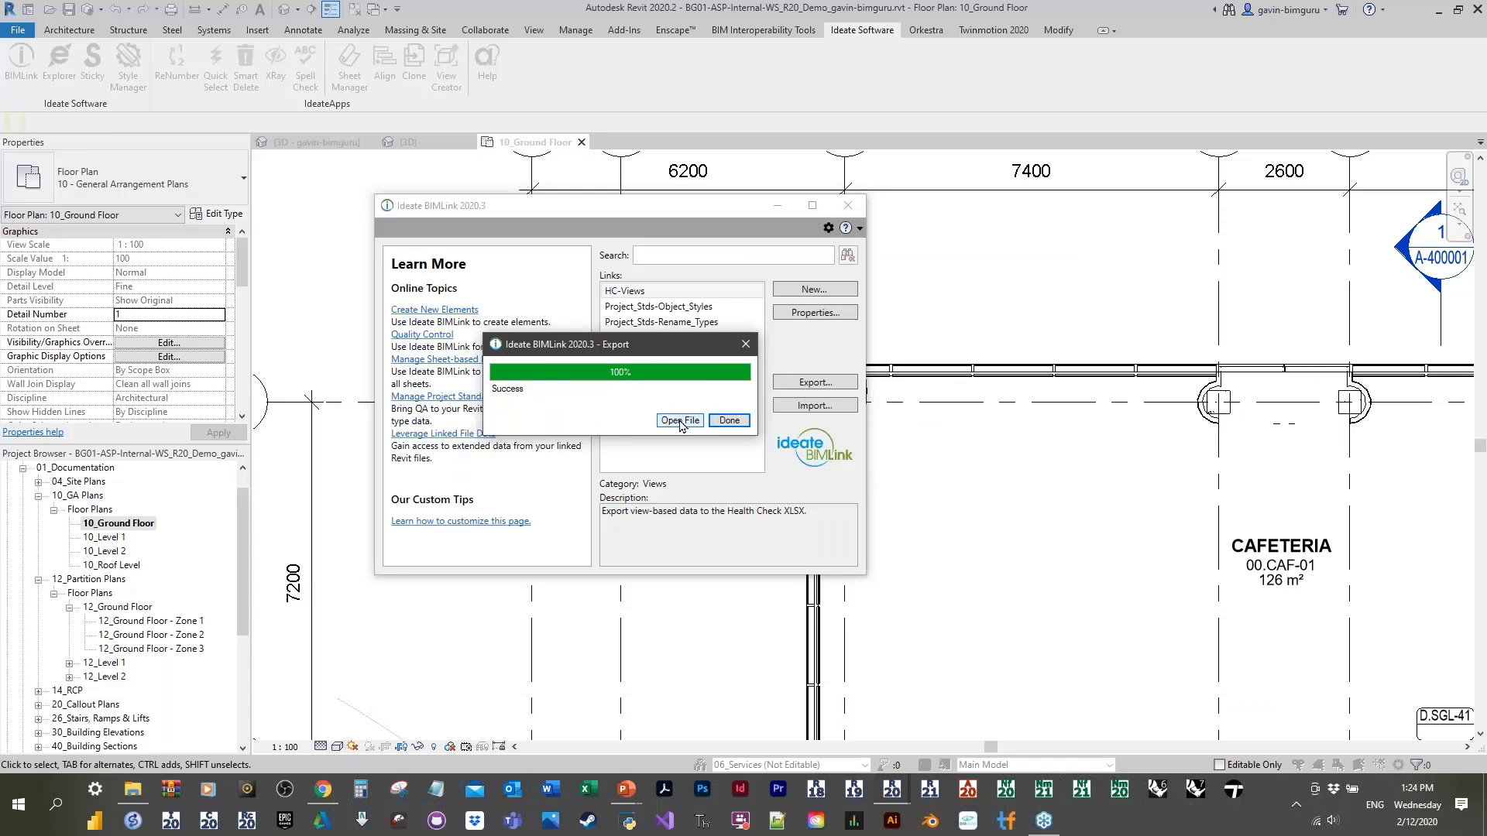
{"action": "left_click", "coordinate": [680, 421]}
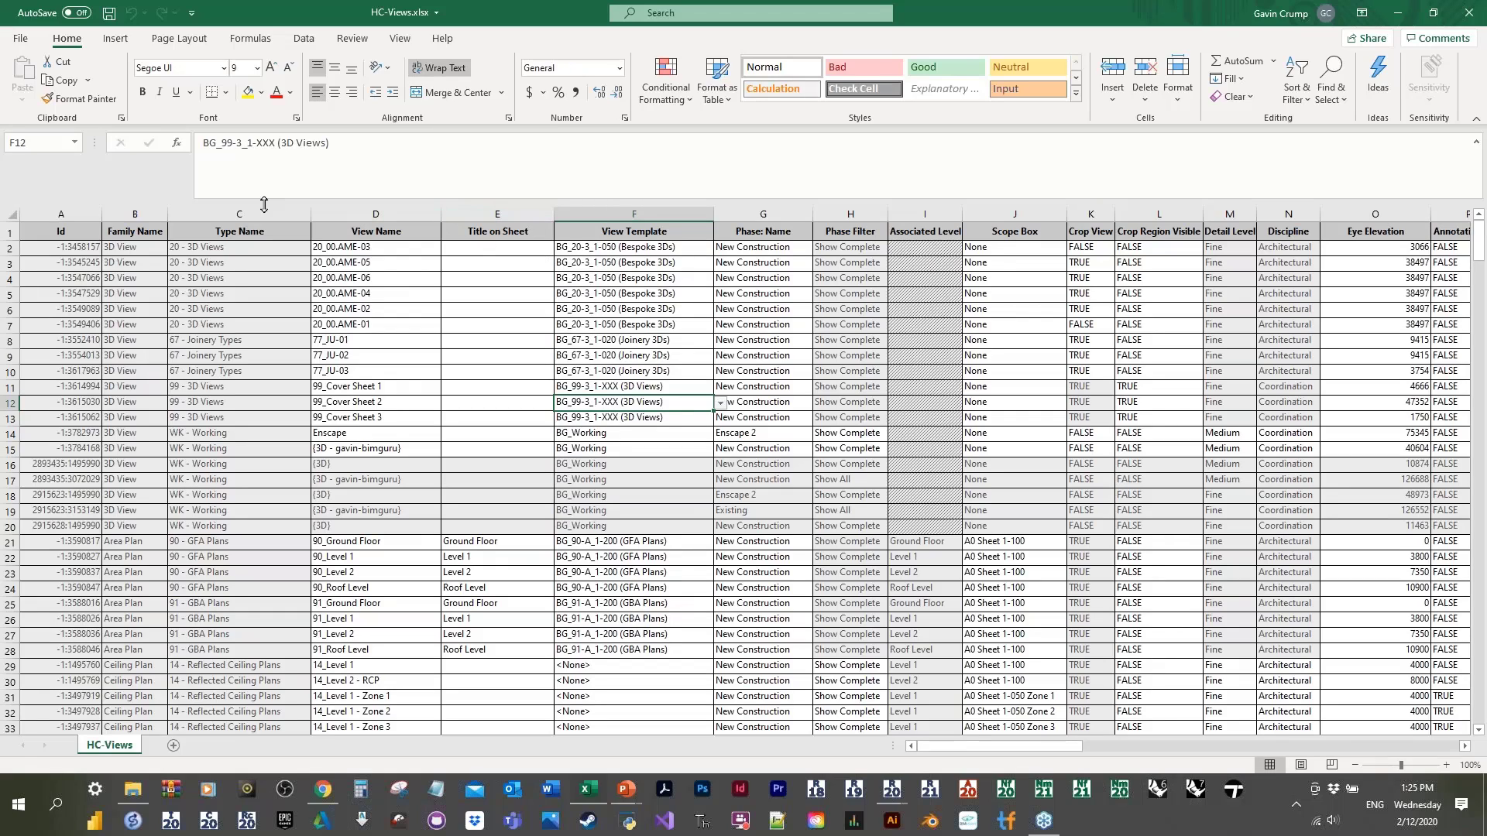
Step: Hide the Id, Family Name, Type Name and Title on Sheet columns in the HC-Views worksheet
{"action": "left_click", "coordinate": [60, 216]}
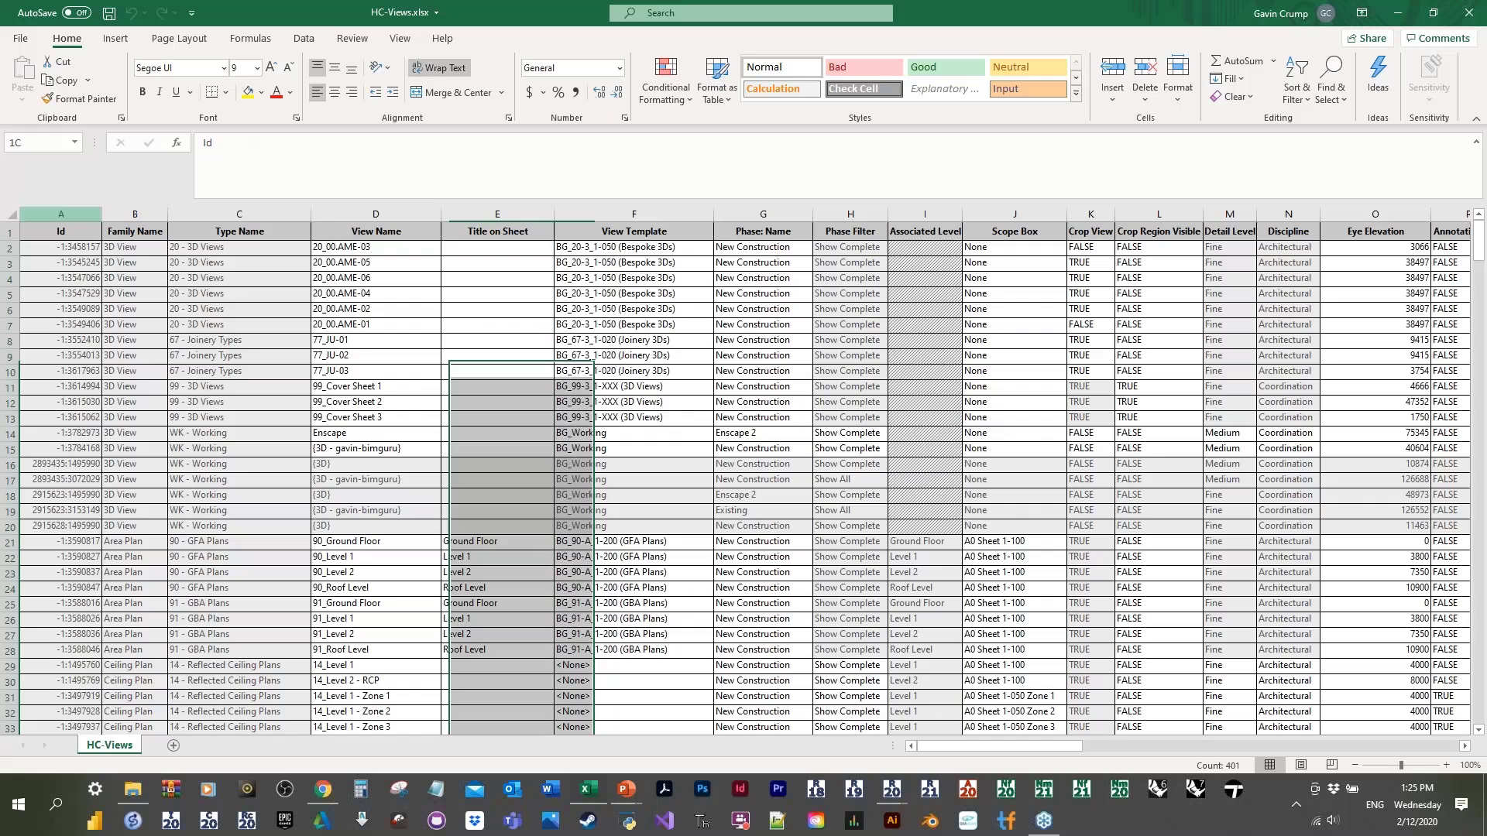
{"action": "left_click_drag", "start_coordinate": [61, 216], "coordinate": [240, 216]}
{"action": "right_click", "coordinate": [245, 216]}
{"action": "left_click", "coordinate": [285, 472]}
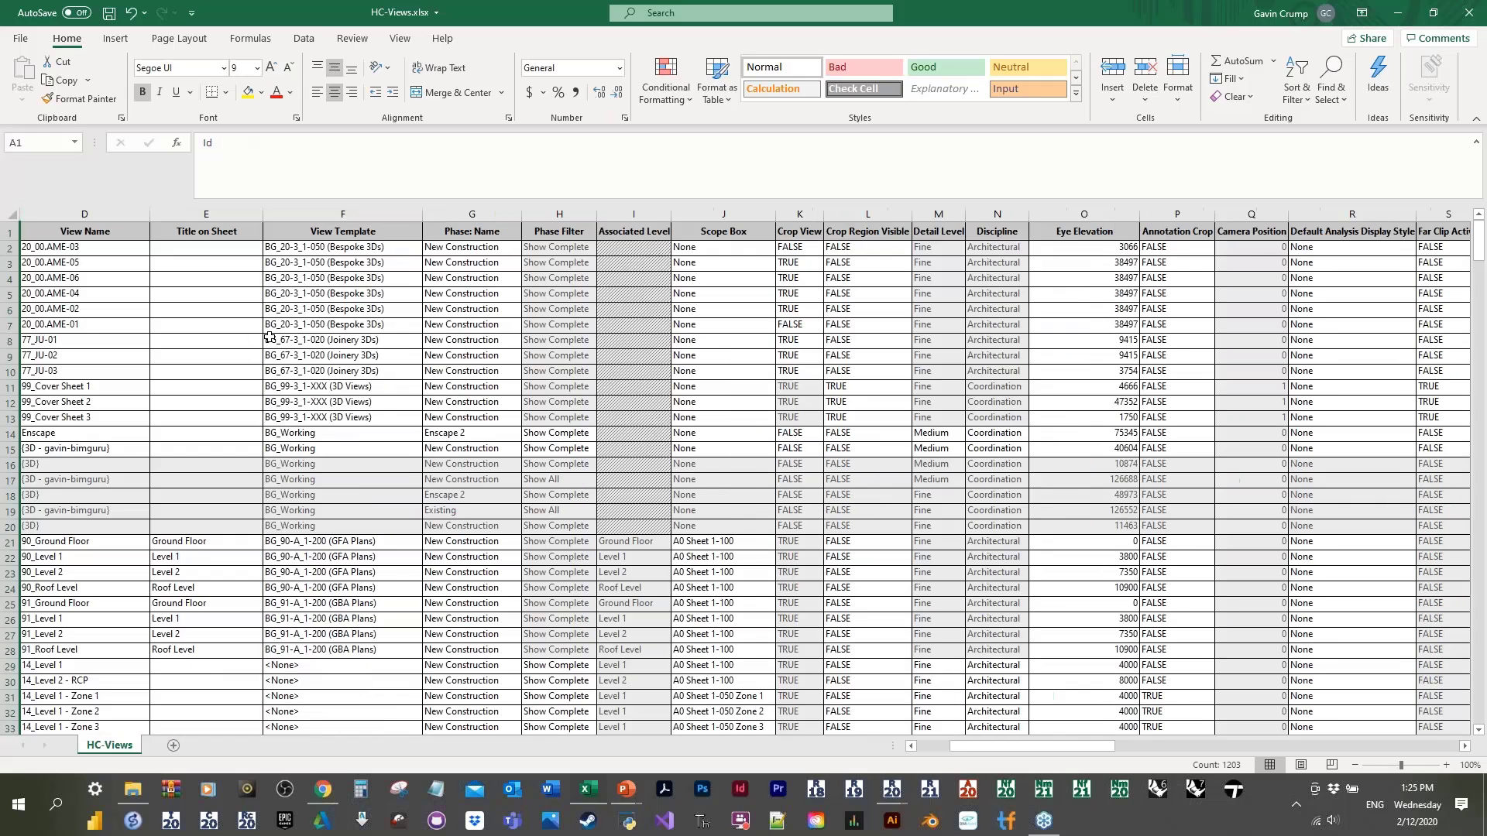
{"action": "right_click", "coordinate": [208, 215]}
{"action": "left_click", "coordinate": [247, 451]}
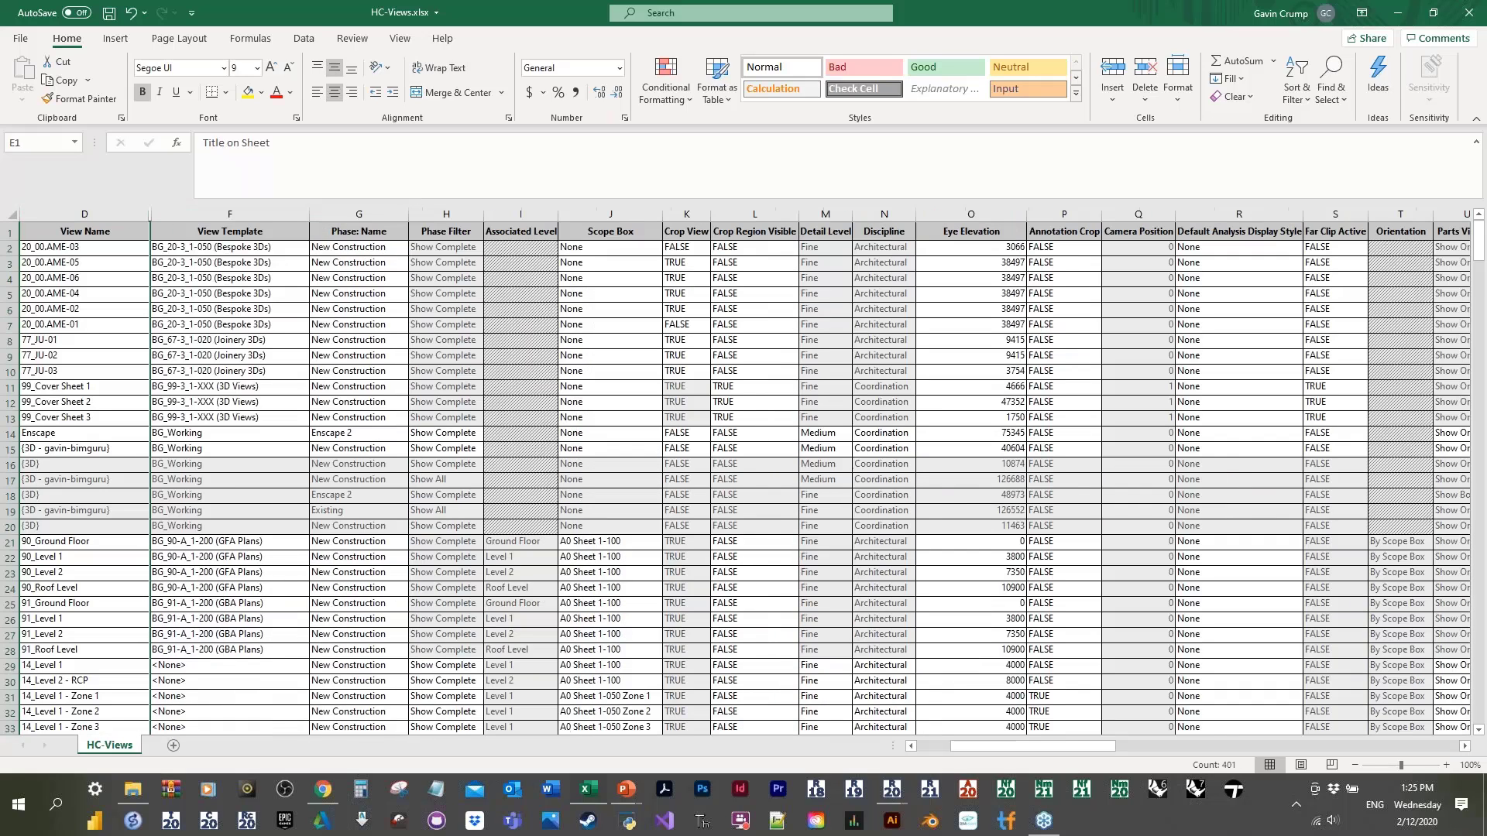
Step: Examine the view property columns from Phase: Name onward and the View Template Views reference list in column AM
{"action": "left_click_drag", "start_coordinate": [358, 214], "coordinate": [491, 220]}
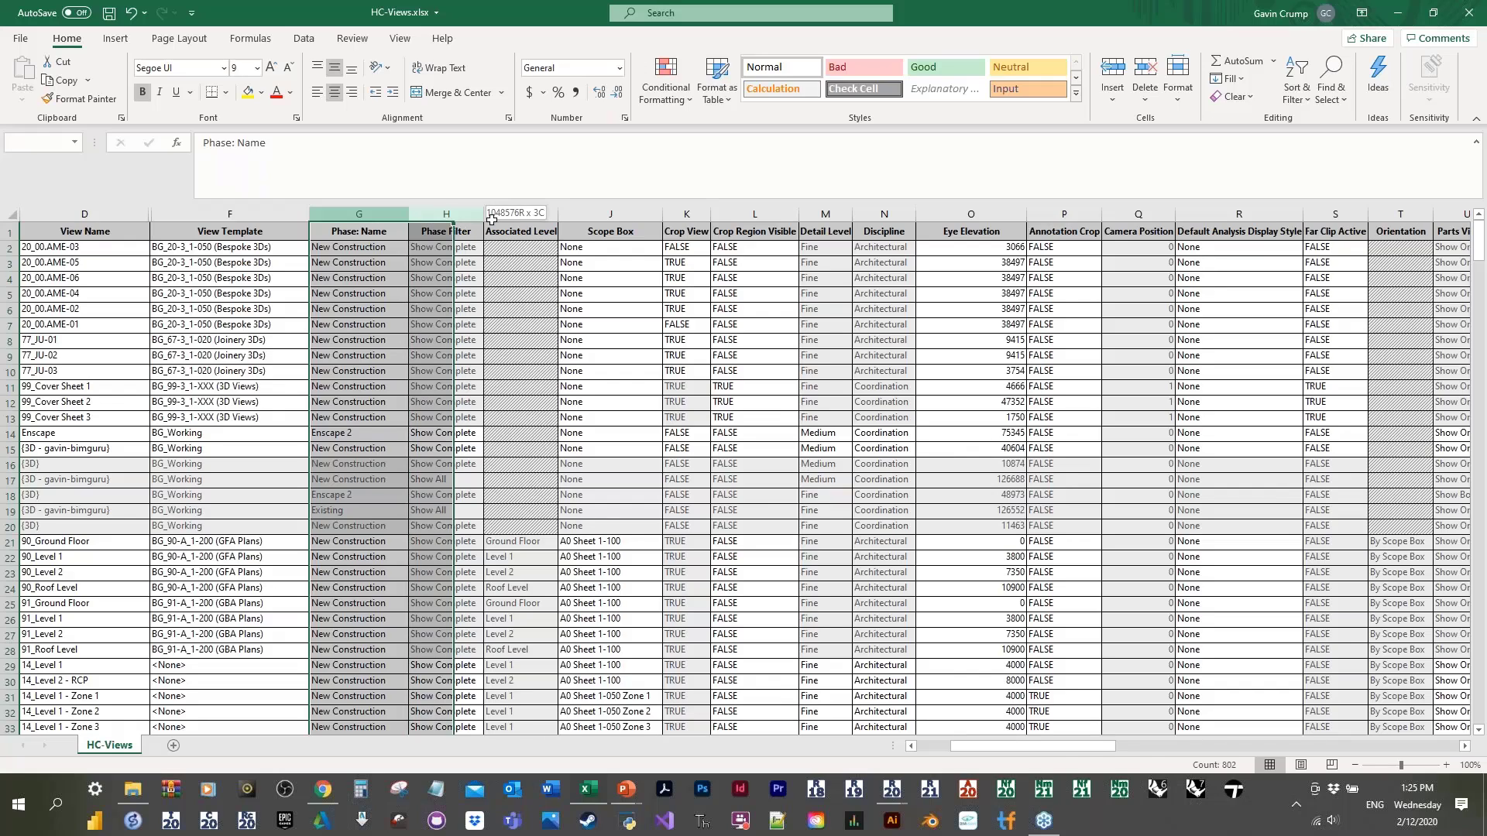
{"action": "left_click_drag", "start_coordinate": [492, 220], "coordinate": [1206, 226]}
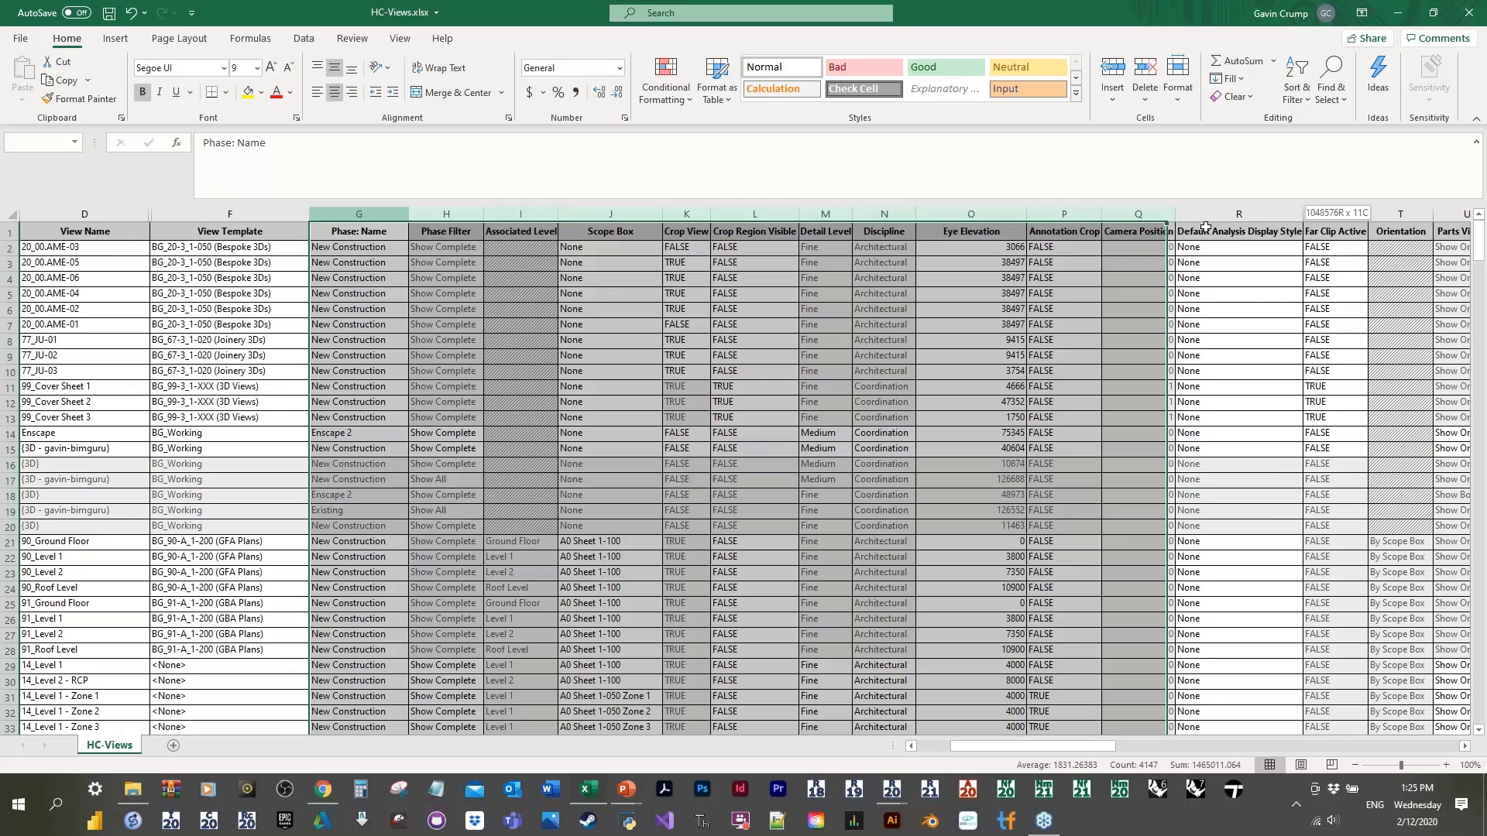
{"action": "left_click", "coordinate": [1138, 448]}
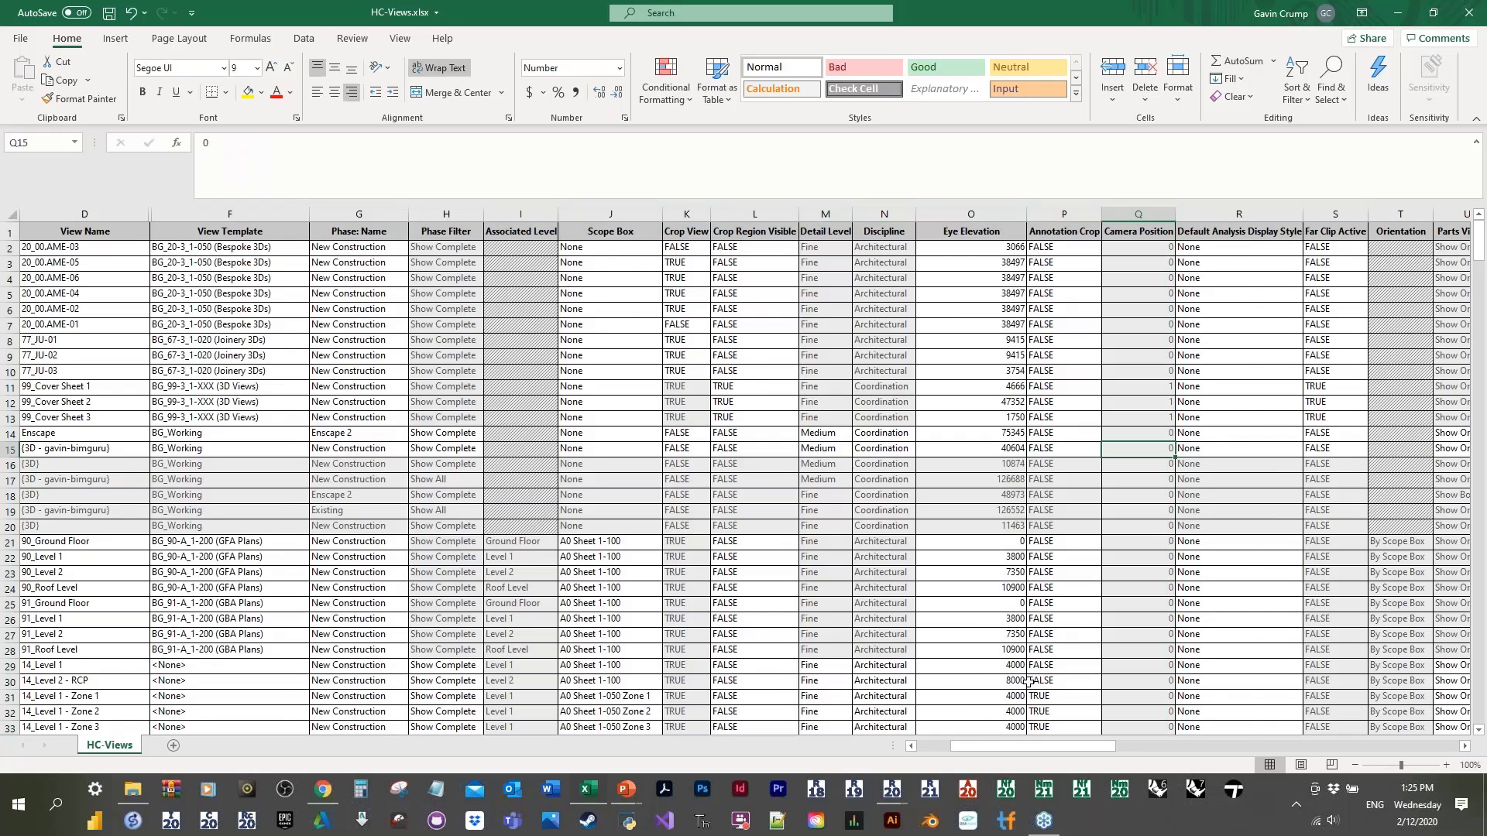
{"action": "scroll", "coordinate": [1028, 682], "scroll_direction": "right", "scroll_amount": 10}
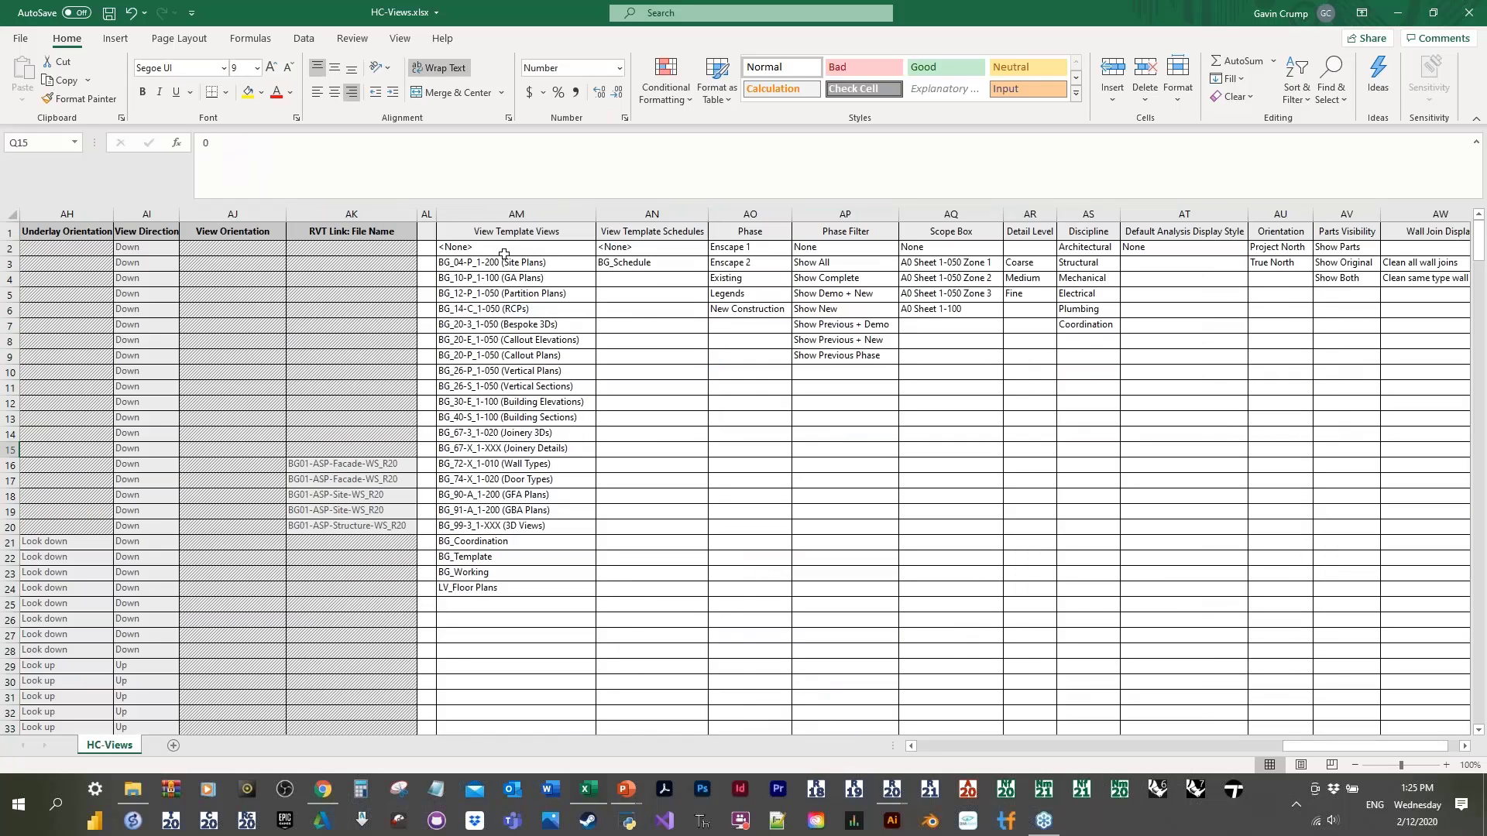
{"action": "left_click", "coordinate": [547, 263]}
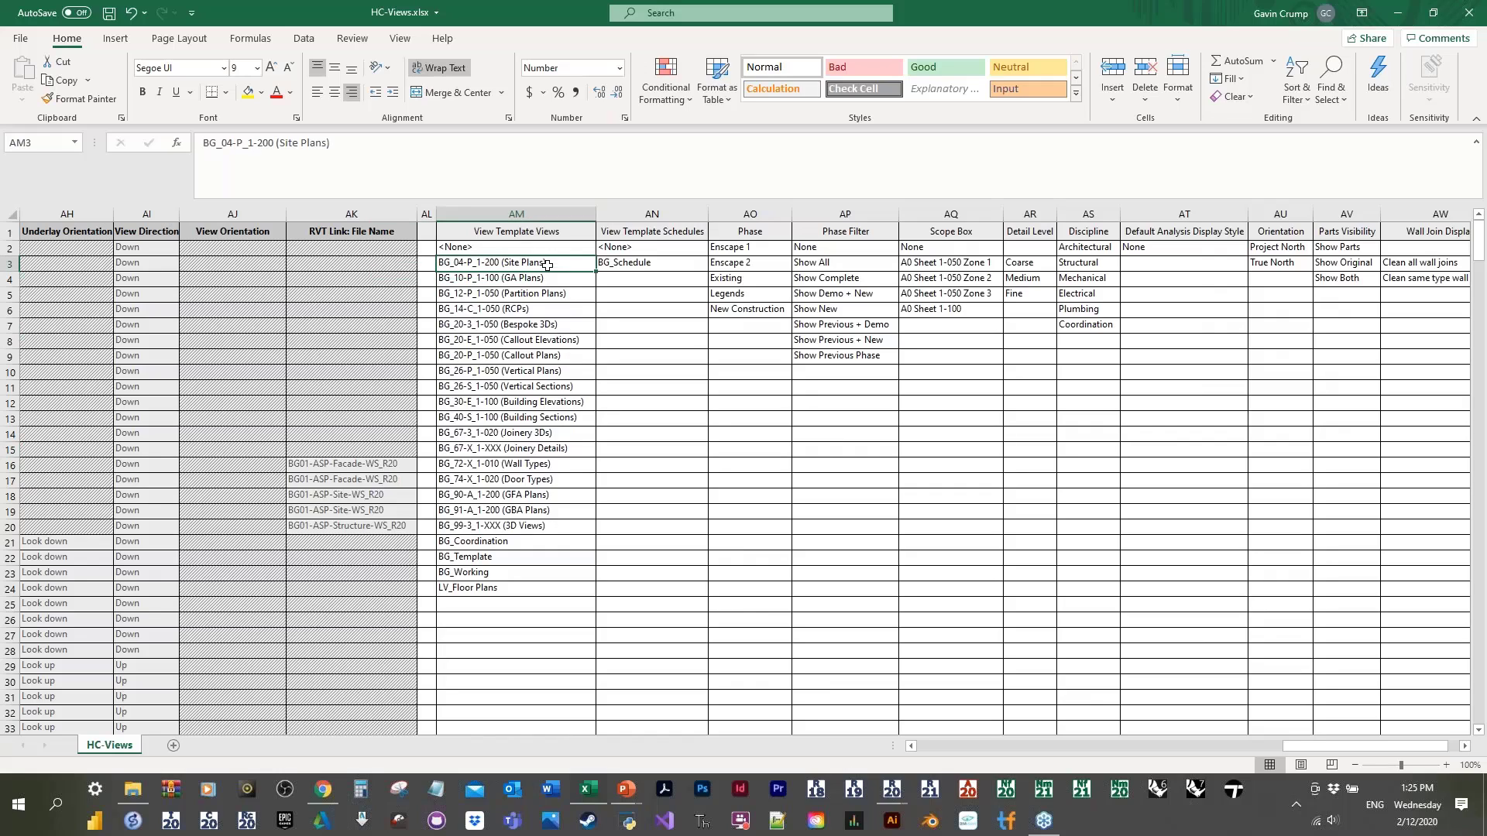
{"action": "left_click_drag", "start_coordinate": [547, 263], "coordinate": [515, 588]}
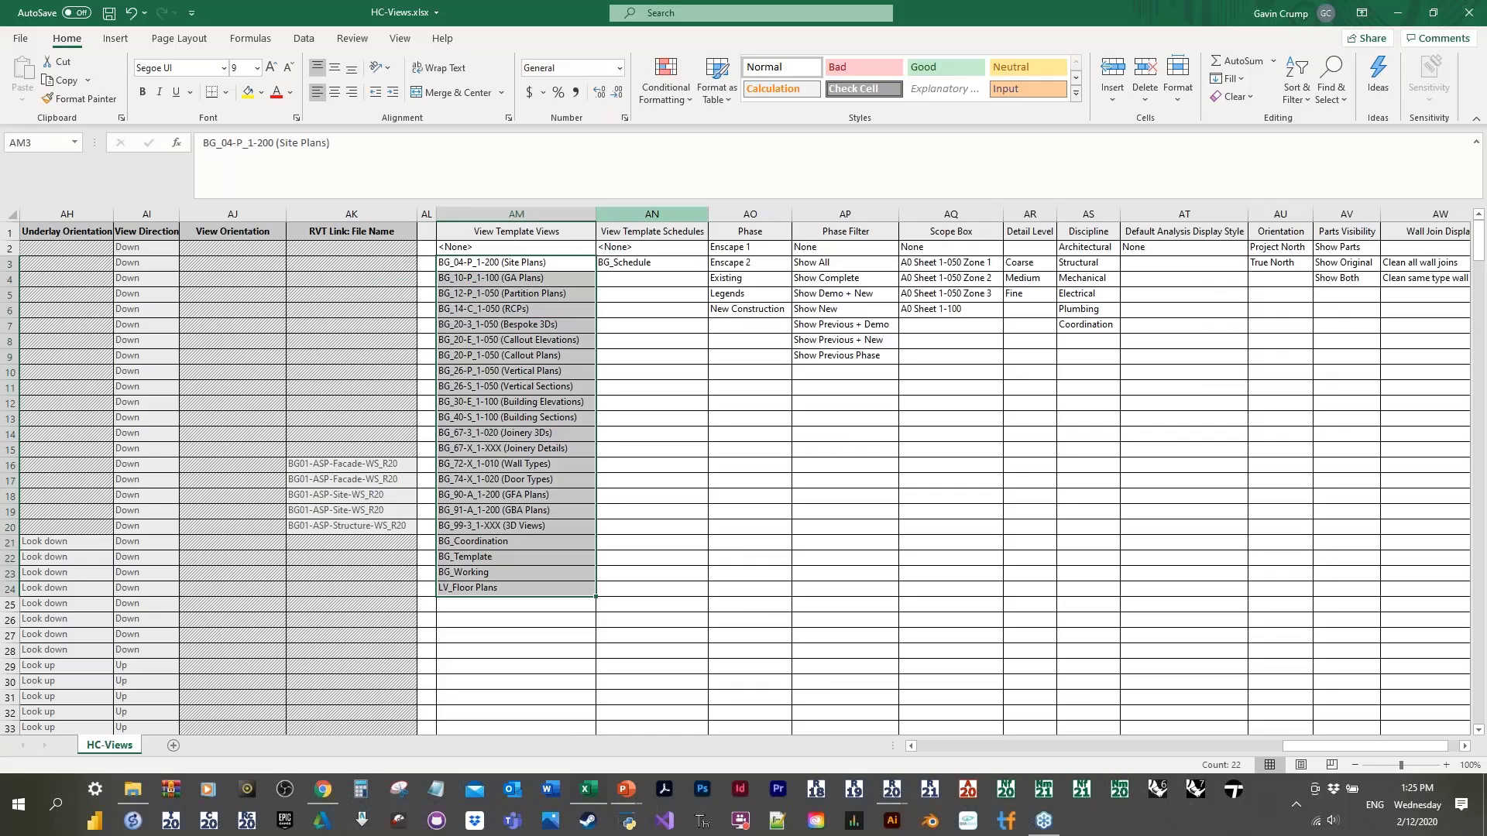
{"action": "left_click_drag", "start_coordinate": [1316, 748], "coordinate": [947, 751]}
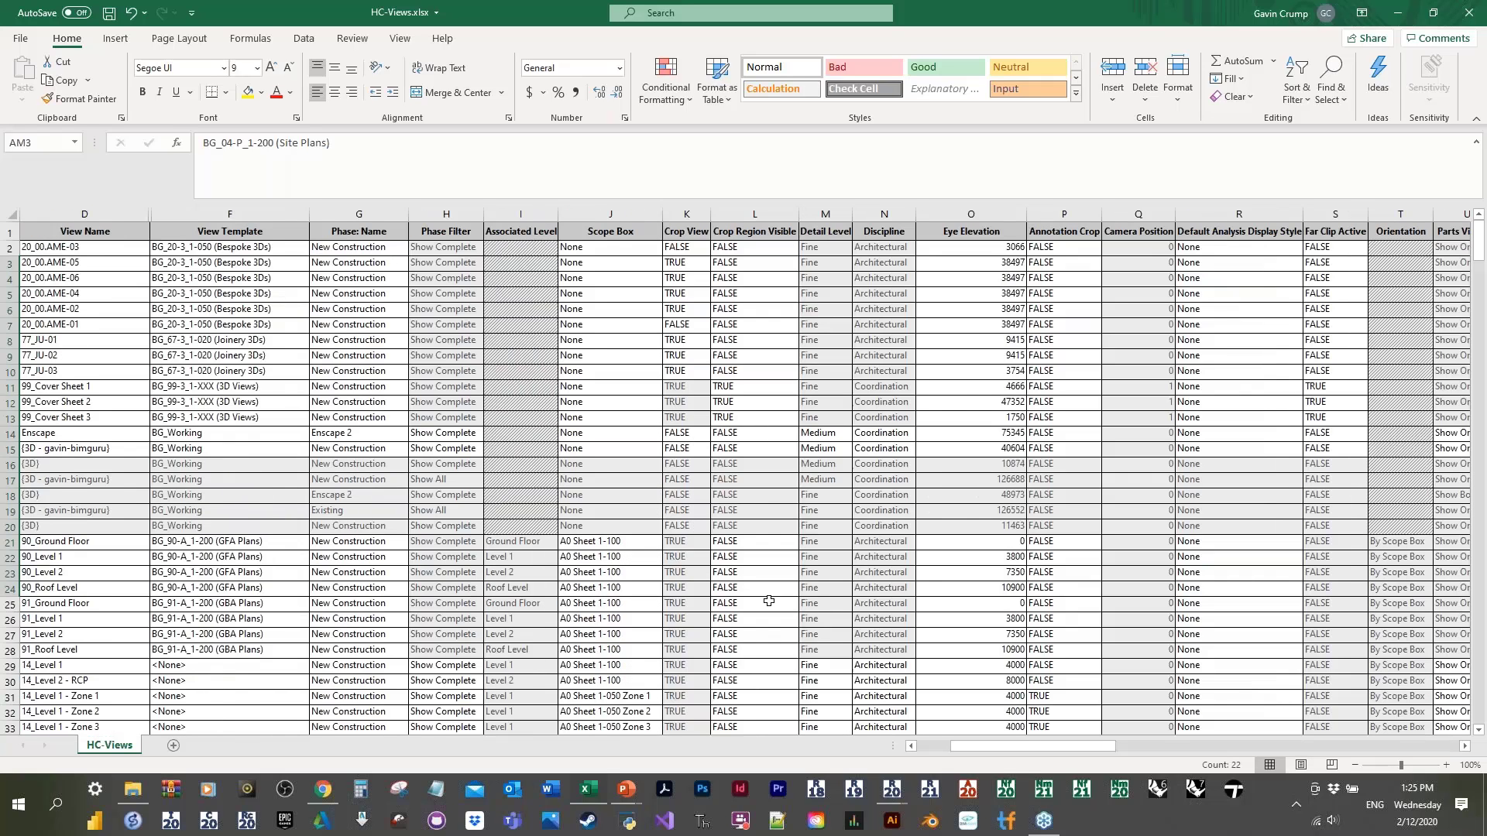
Step: Inspect the data validation criteria of the View Template cell for view 20_00.AME-01 without changing them
{"action": "left_click", "coordinate": [229, 324]}
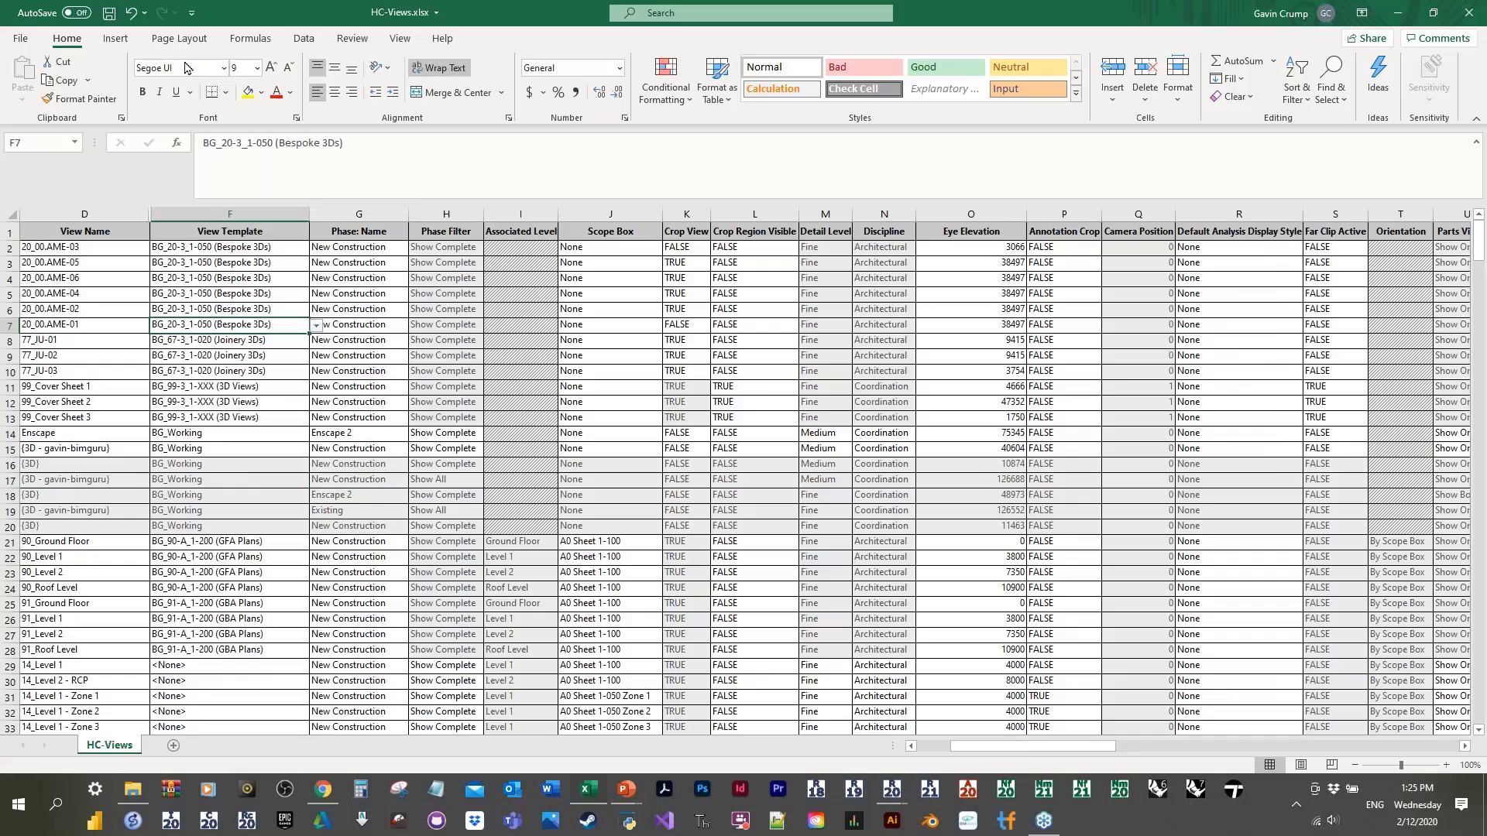
{"action": "left_click", "coordinate": [300, 39]}
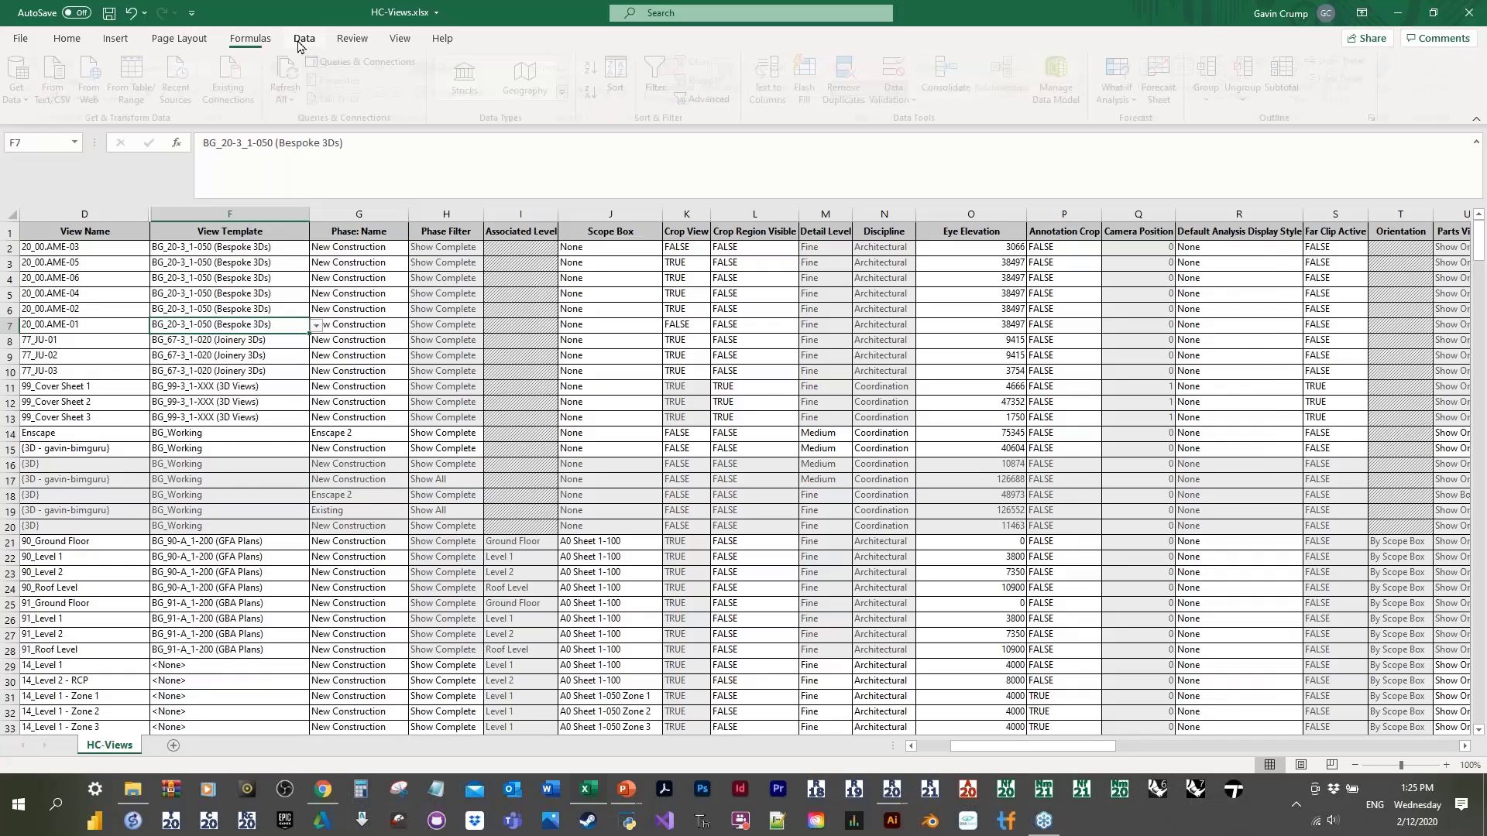
{"action": "left_click", "coordinate": [913, 101]}
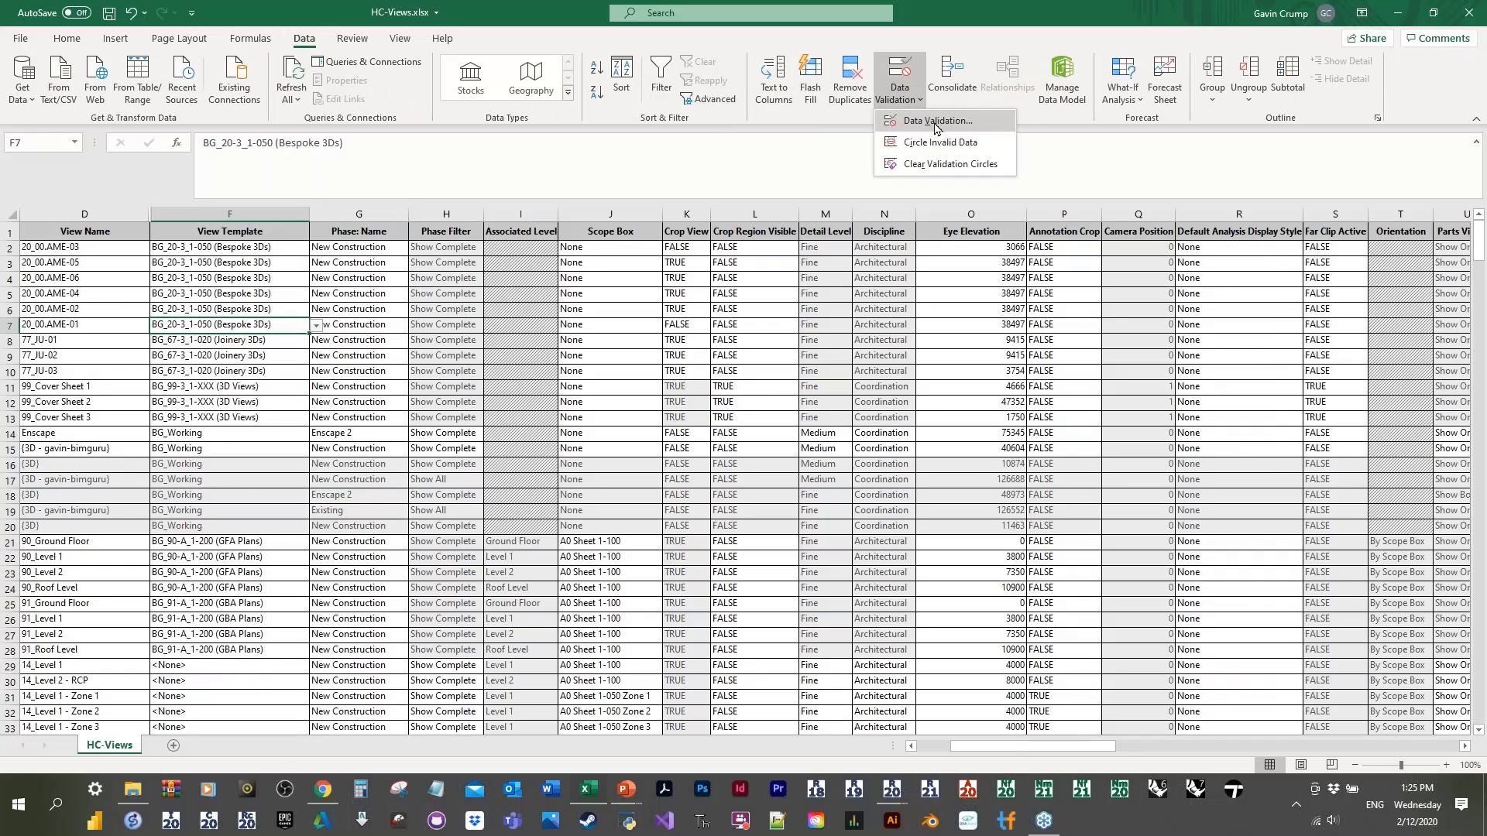
{"action": "left_click", "coordinate": [937, 121]}
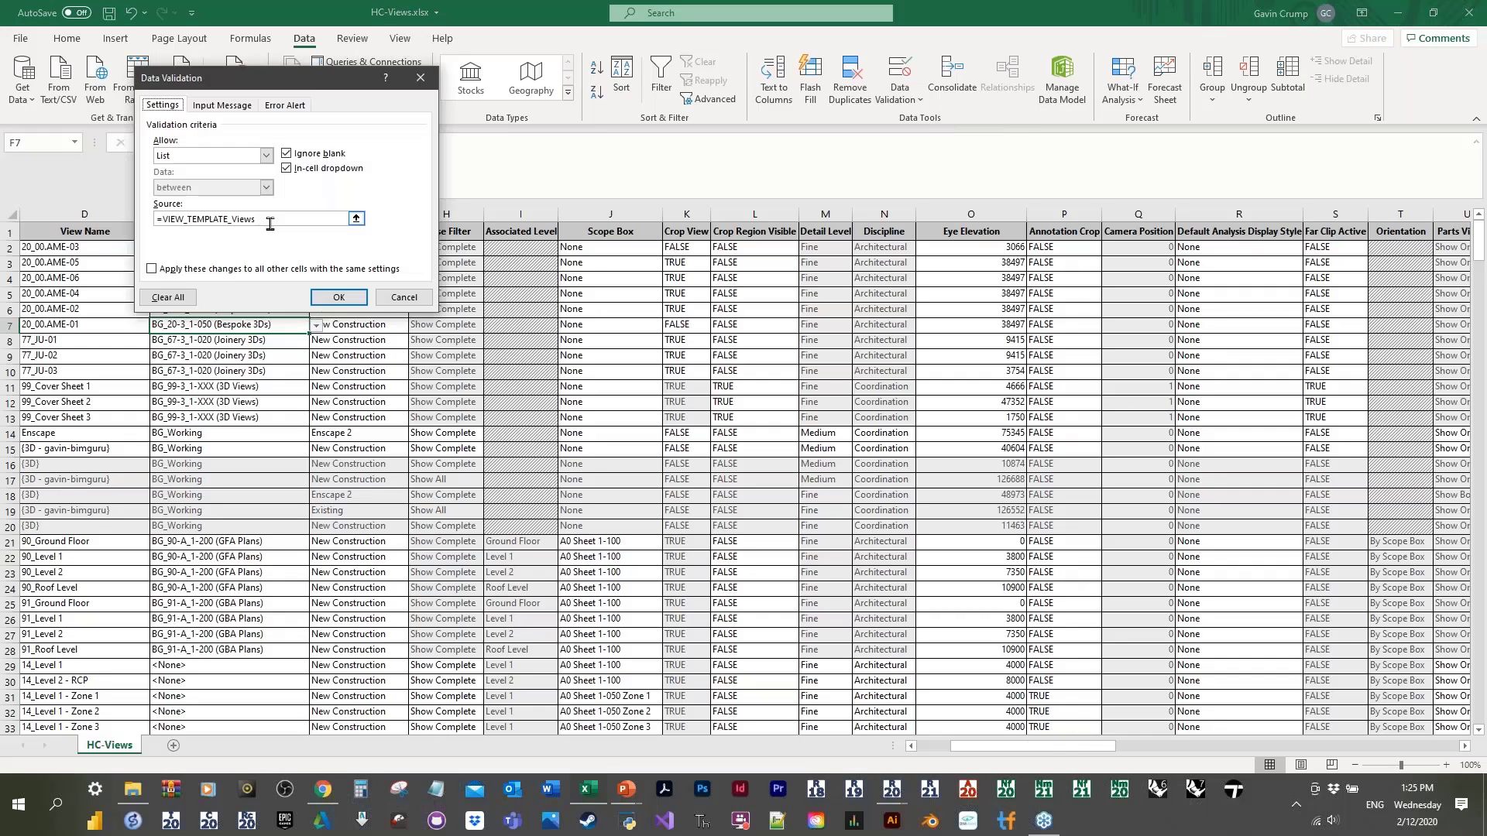
{"action": "left_click", "coordinate": [266, 155]}
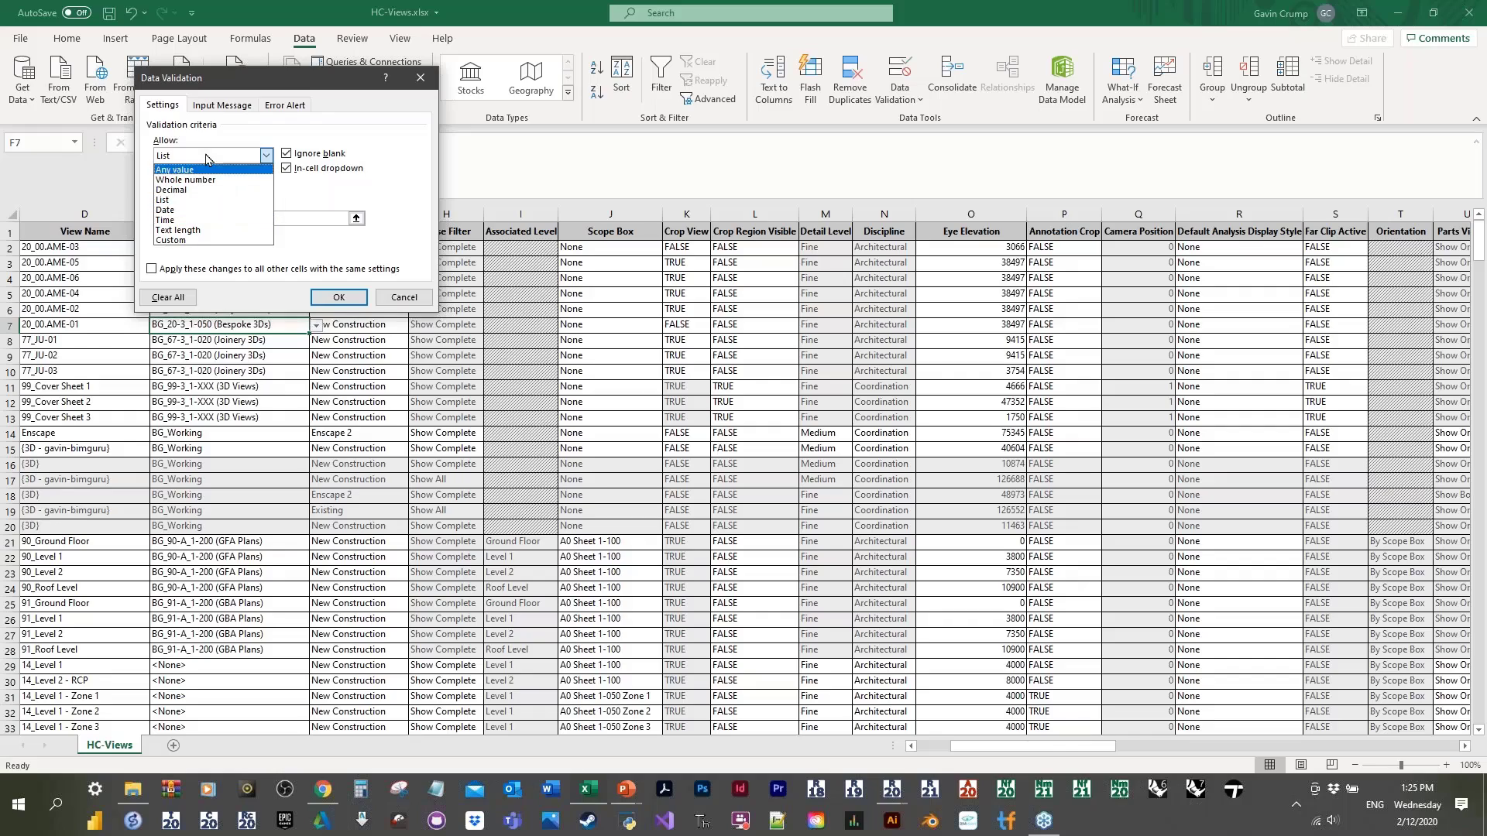
{"action": "left_click", "coordinate": [263, 155]}
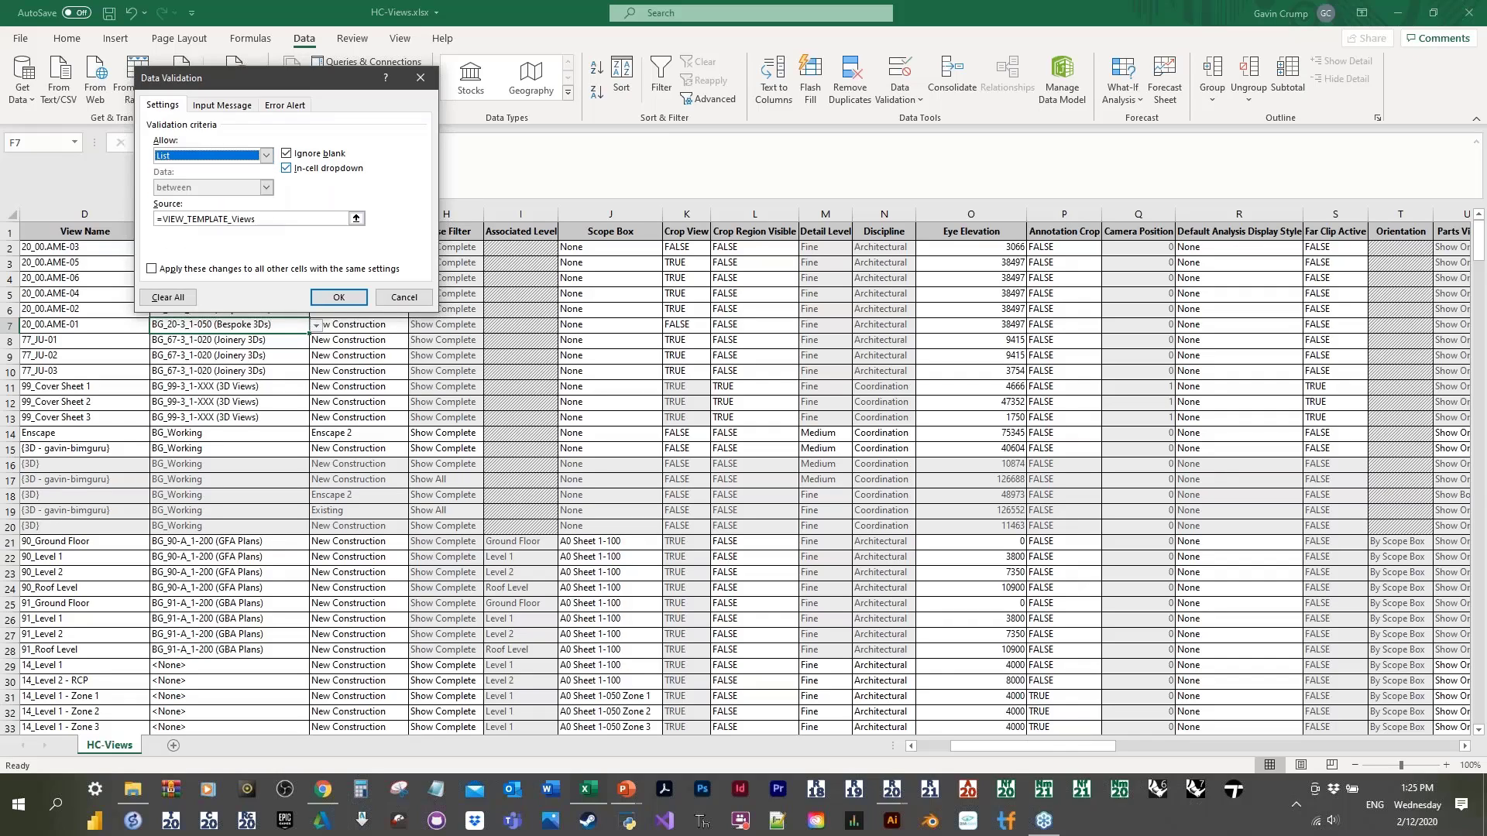
{"action": "left_click", "coordinate": [411, 300]}
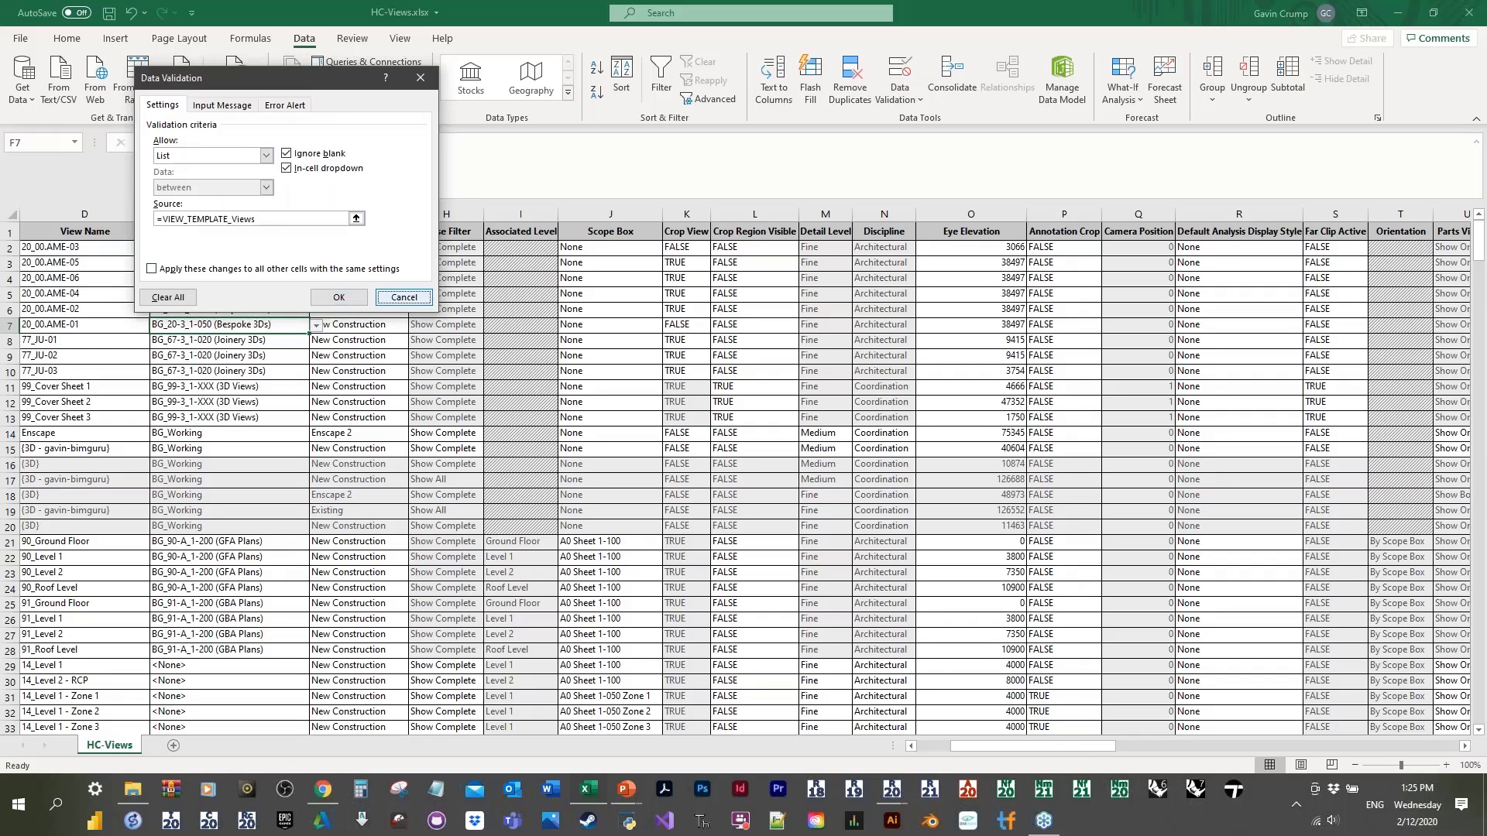
Step: Set the view template of the 14_Level 1 ceiling plan to BG_14-C_1-050 (RCPs)
{"action": "left_click", "coordinate": [252, 386]}
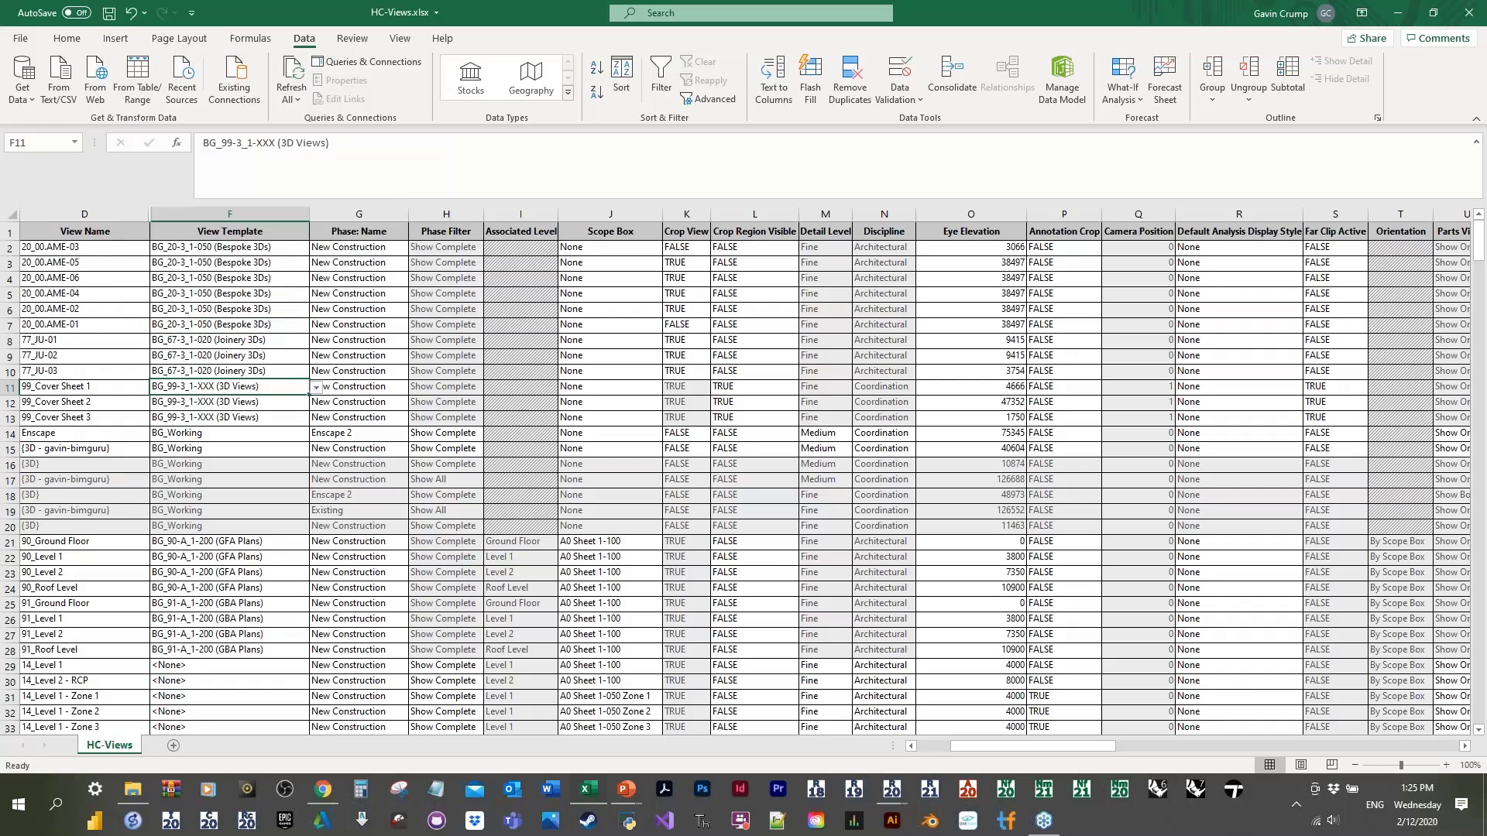
{"action": "scroll", "coordinate": [744, 477], "scroll_direction": "down", "scroll_amount": 1}
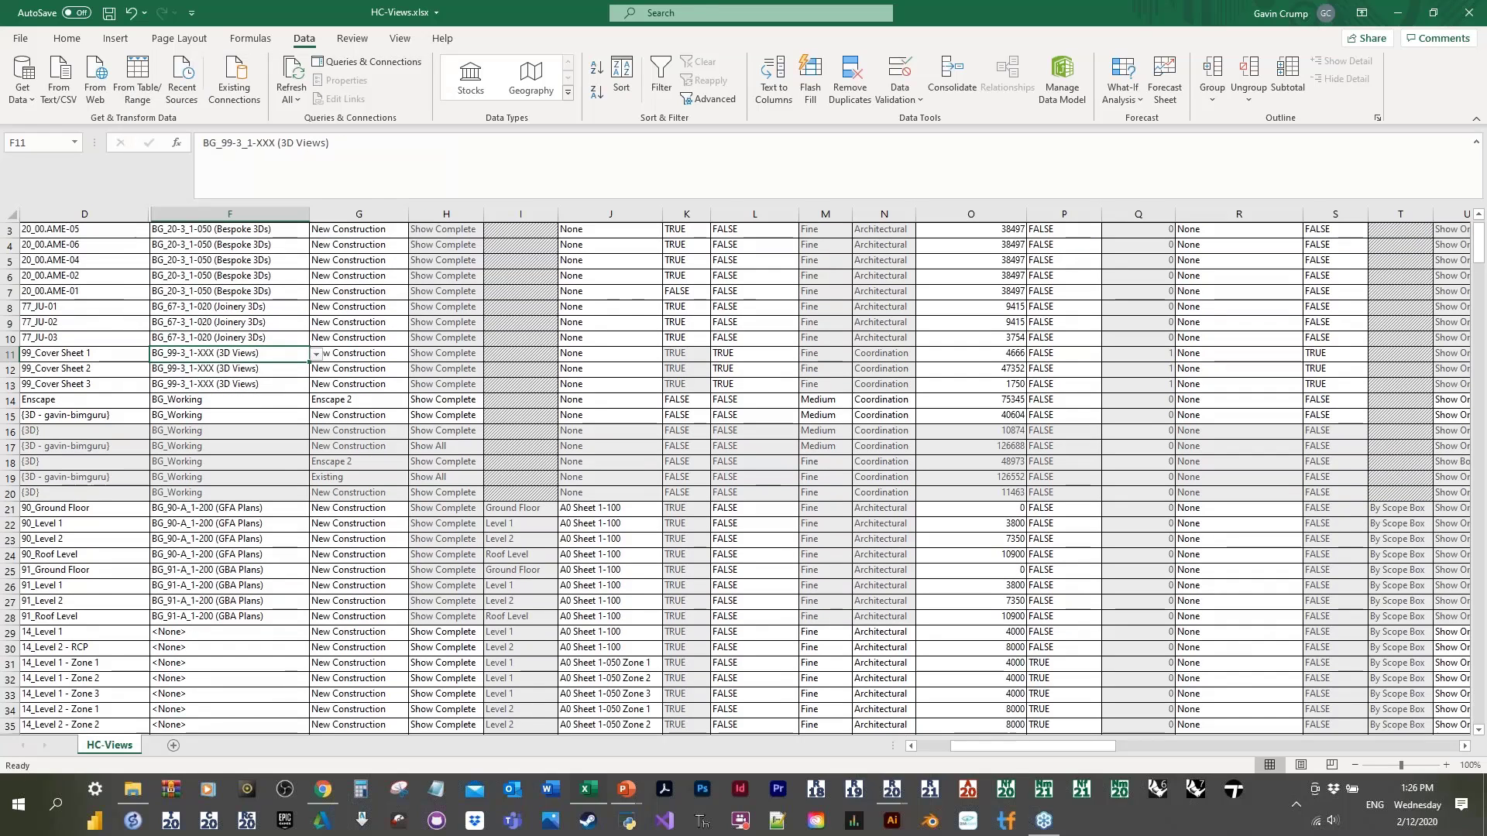
{"action": "scroll", "coordinate": [744, 477], "scroll_direction": "down", "scroll_amount": 2}
{"action": "left_click", "coordinate": [263, 523]}
{"action": "left_click", "coordinate": [316, 524]}
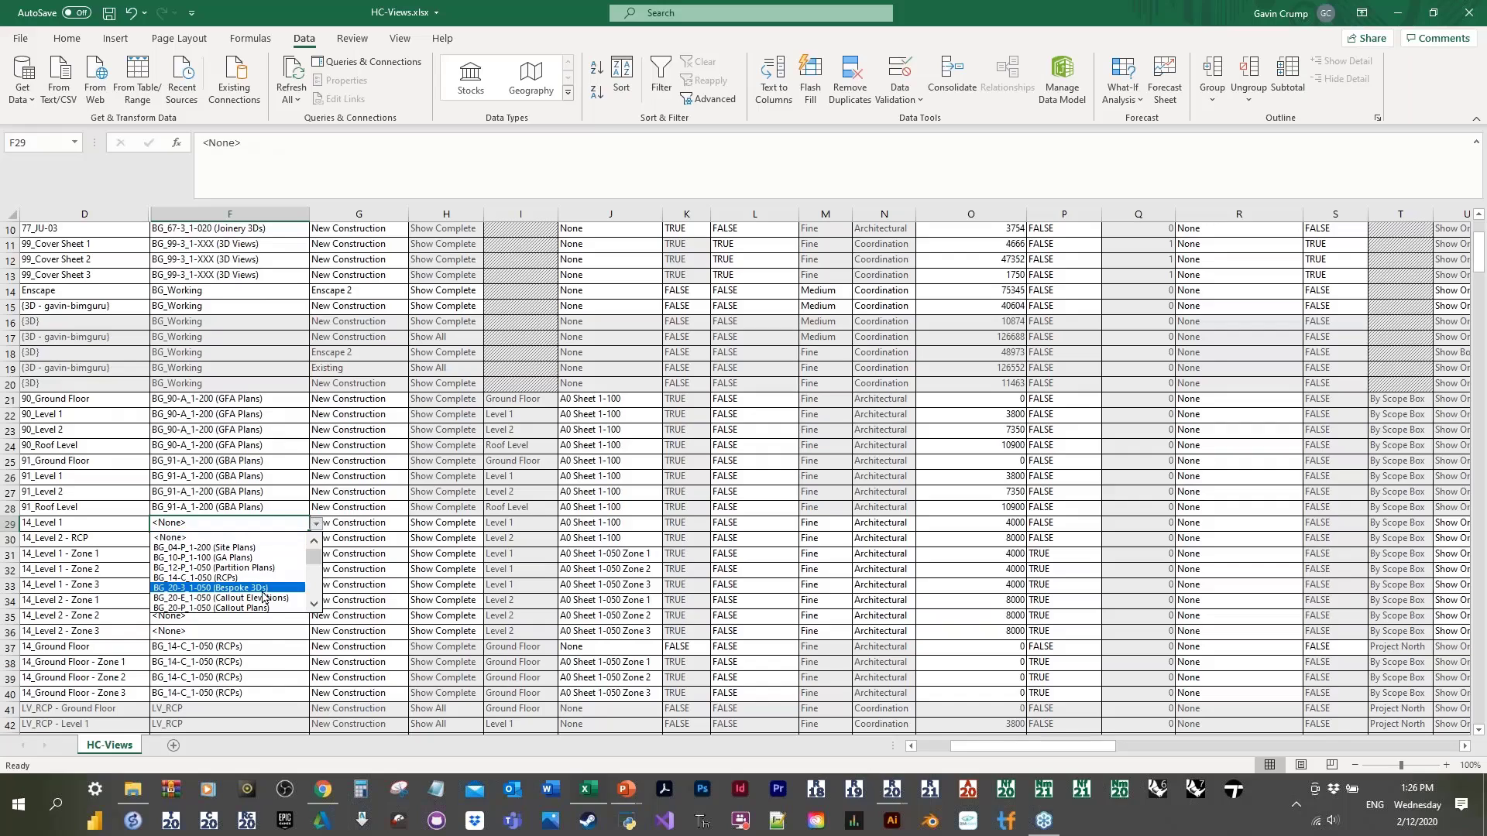
{"action": "left_click", "coordinate": [229, 579]}
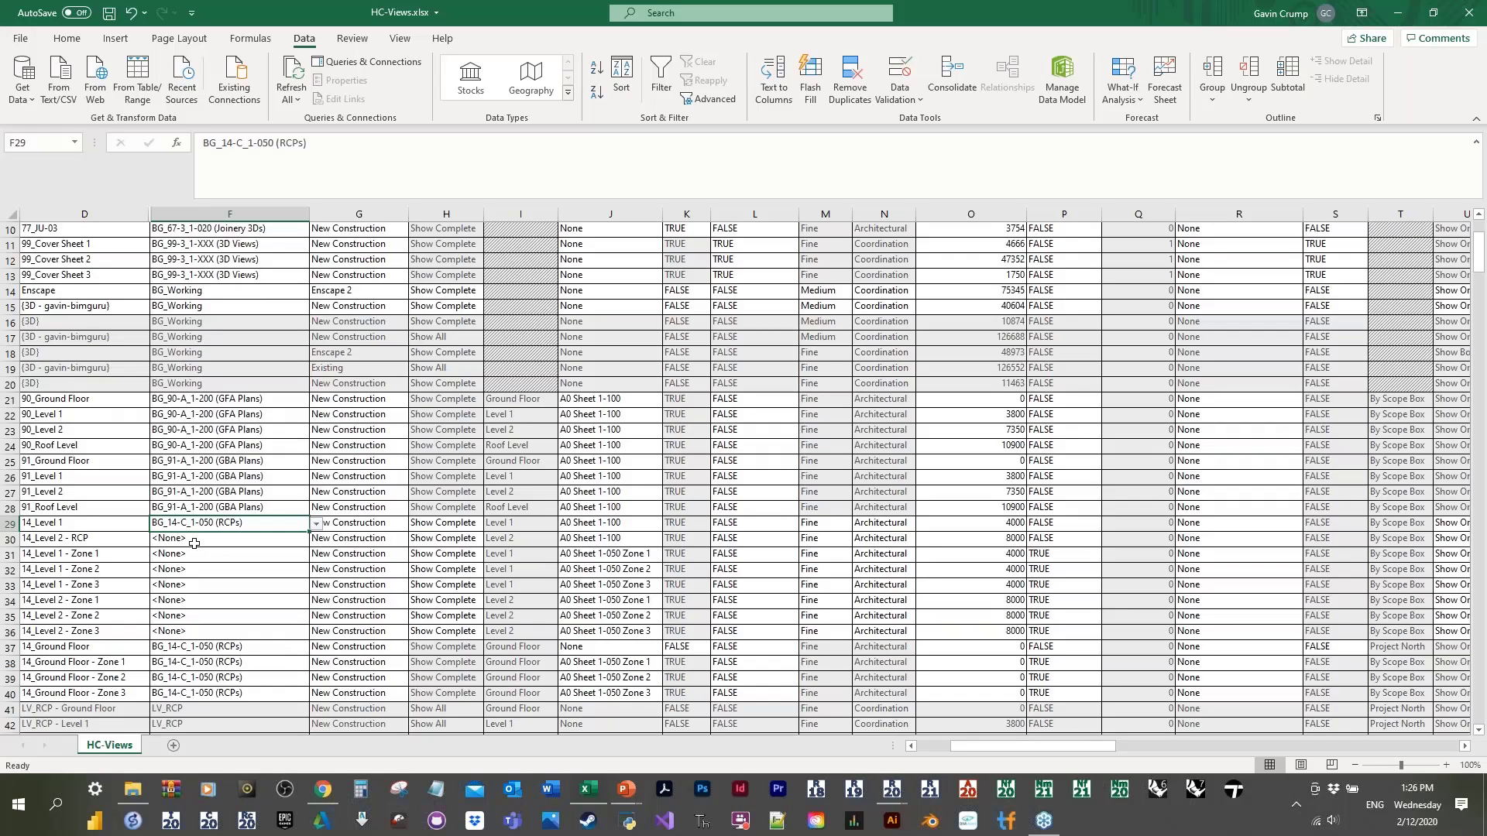
Step: Copy the 14_Level 1 view template to the 14_Level 2 - RCP view and the Level 1 and Level 2 zone ceiling plans
{"action": "key", "text": "ctrl+c"}
{"action": "left_click", "coordinate": [229, 538]}
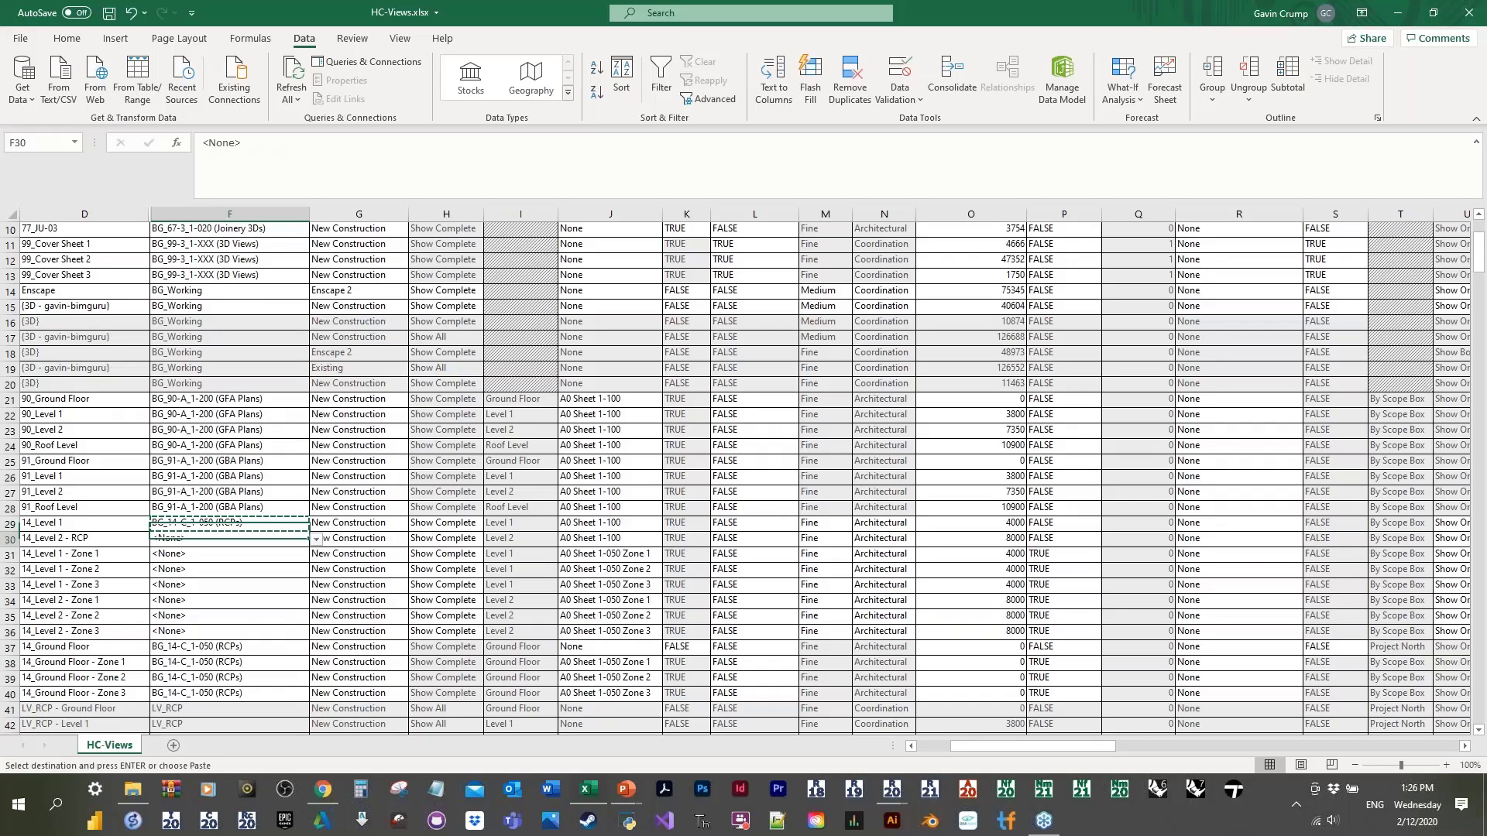
{"action": "left_click_drag", "start_coordinate": [229, 539], "coordinate": [185, 617]}
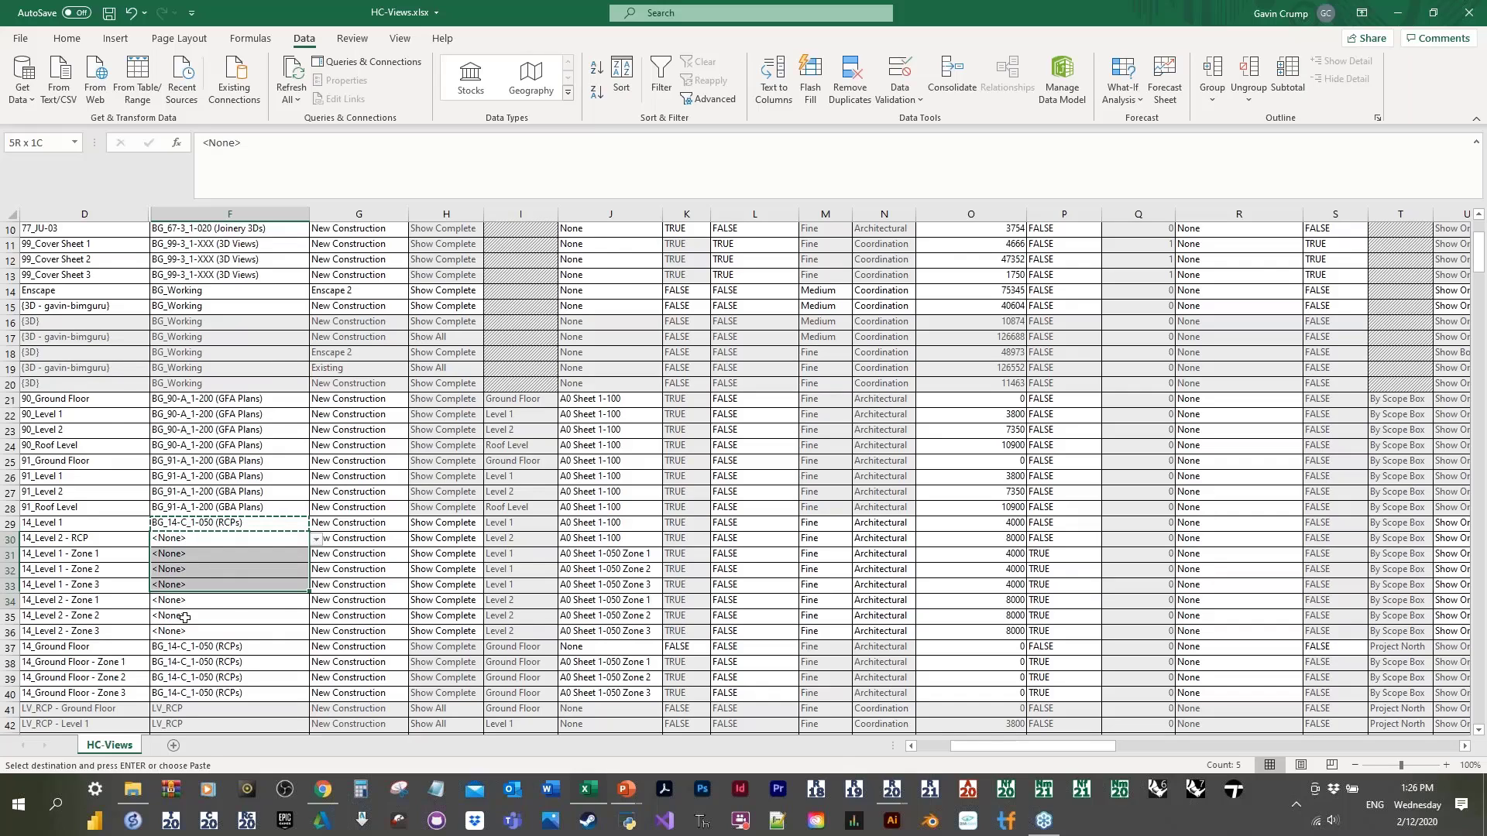
Step: Set the view template of the 20_00.AME-03_A elevation to BG_20-E_1-050 (Callout Elevations)
{"action": "scroll", "coordinate": [185, 618], "scroll_direction": "down", "scroll_amount": 9}
{"action": "left_click", "coordinate": [258, 412]}
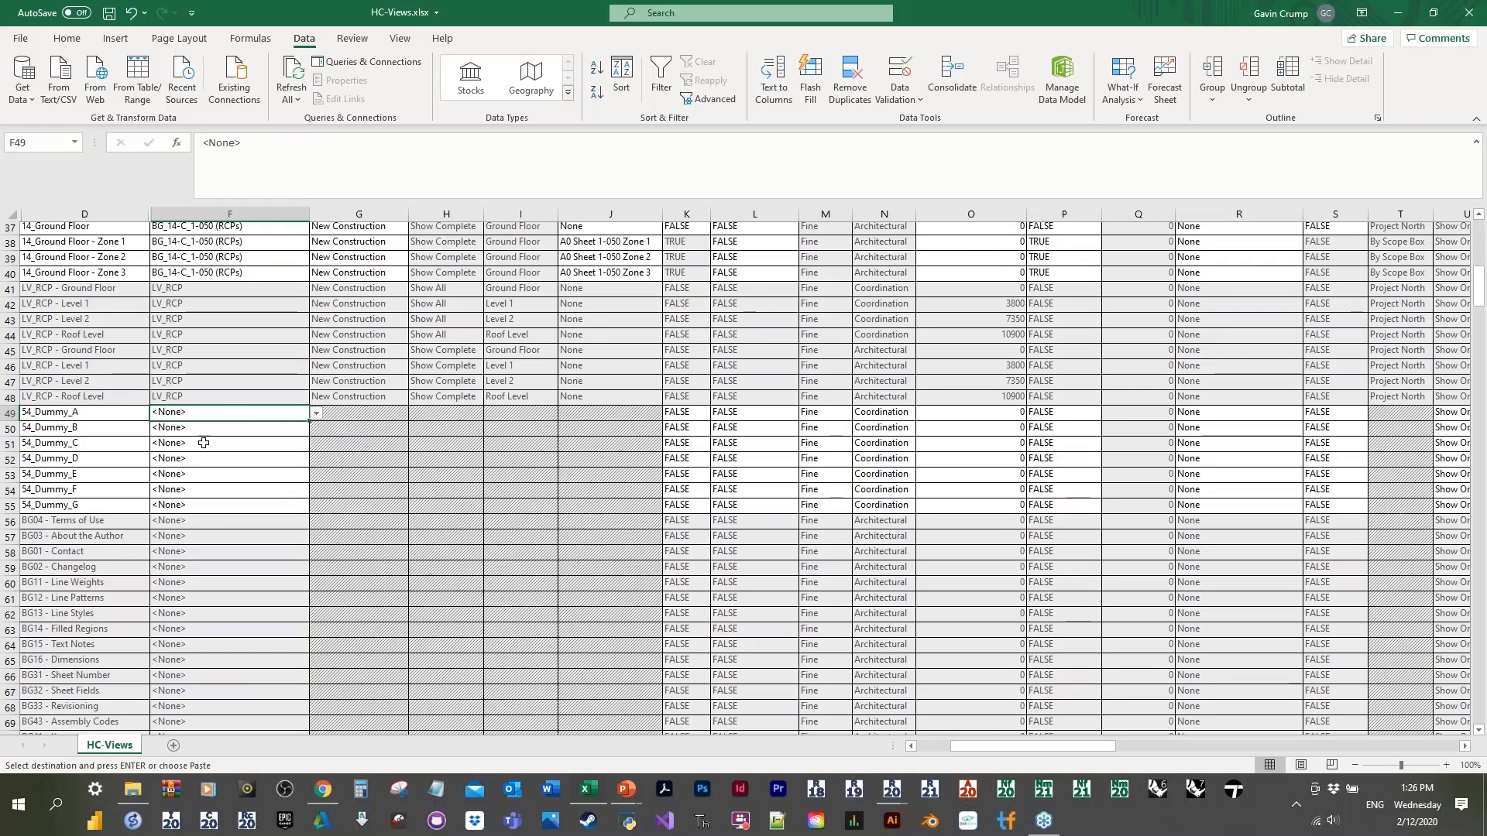
{"action": "scroll", "coordinate": [203, 442], "scroll_direction": "down", "scroll_amount": 18}
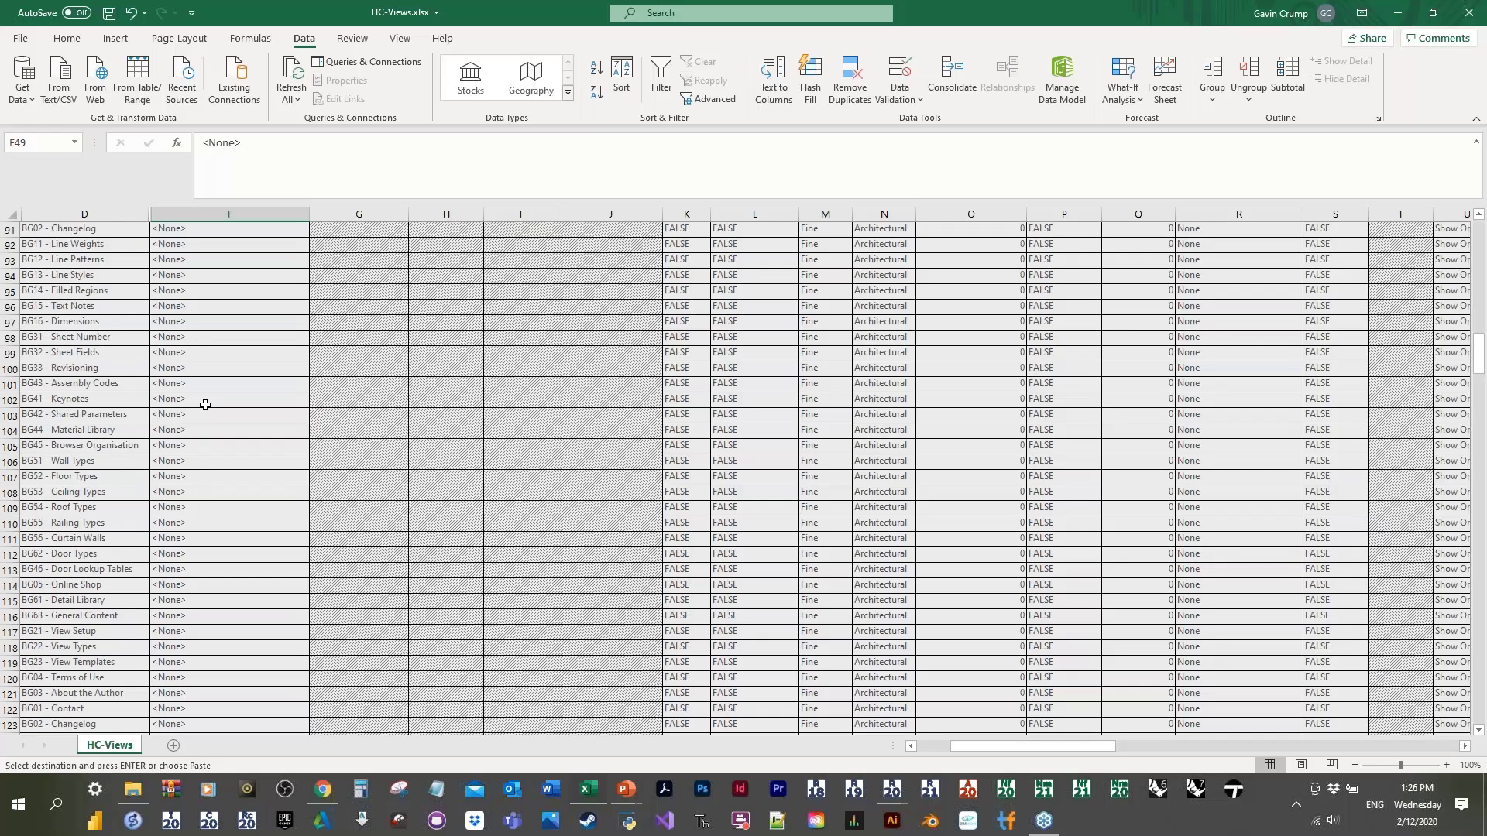
{"action": "scroll", "coordinate": [204, 405], "scroll_direction": "down", "scroll_amount": 1}
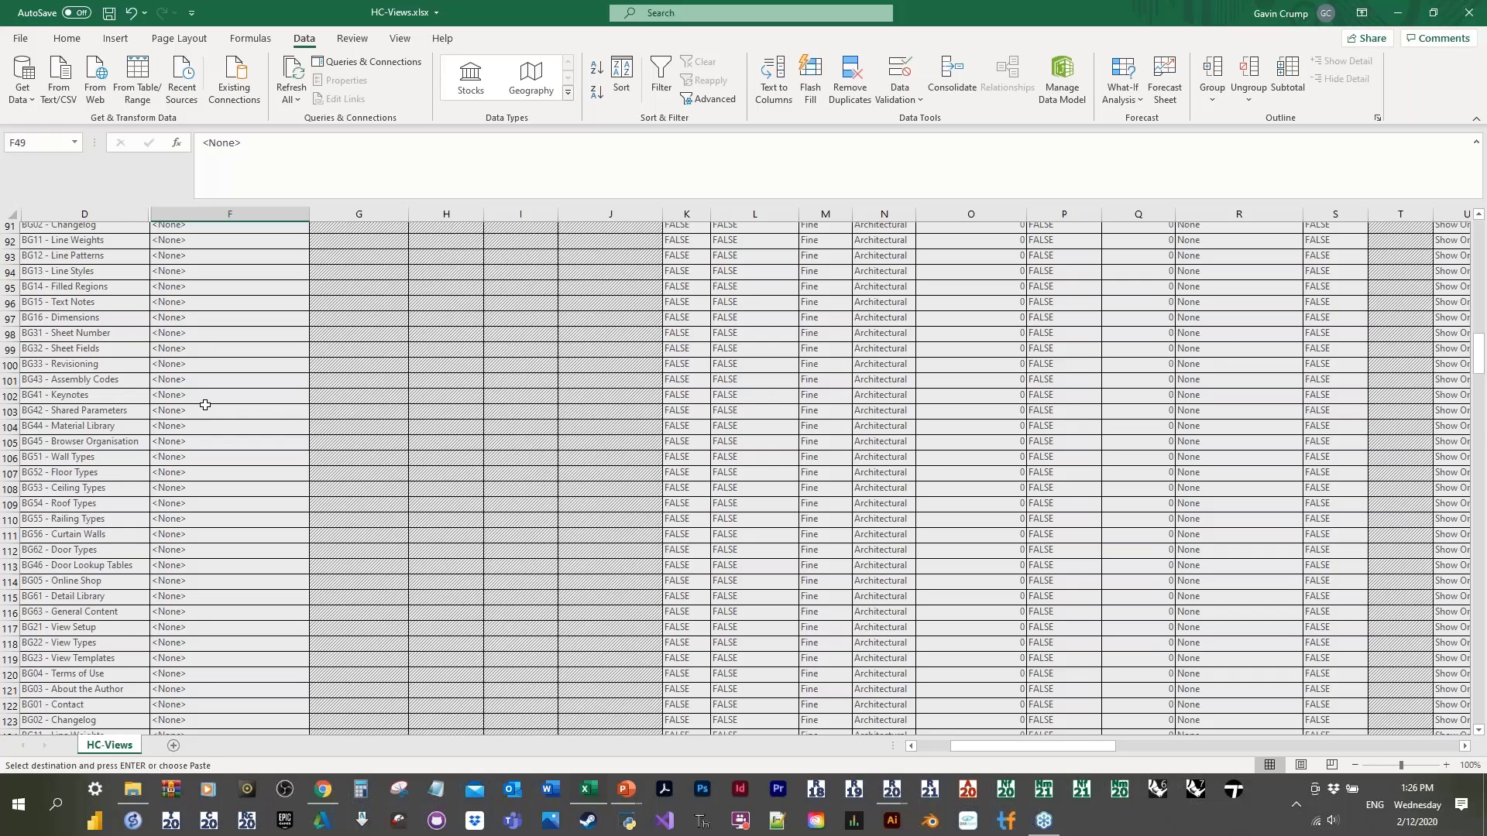
{"action": "scroll", "coordinate": [204, 405], "scroll_direction": "down", "scroll_amount": 15}
{"action": "scroll", "coordinate": [224, 439], "scroll_direction": "down", "scroll_amount": 11}
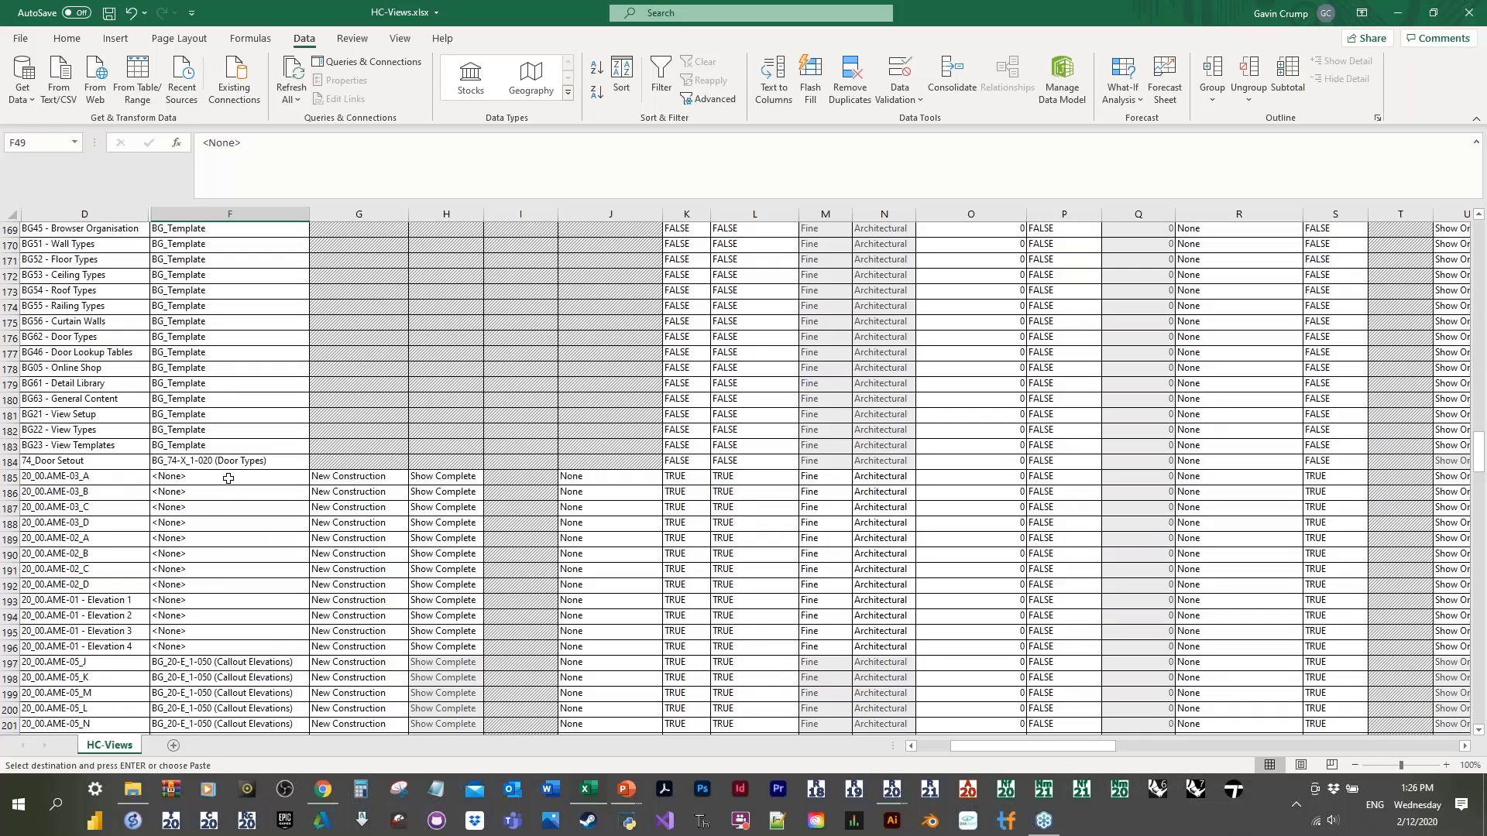
{"action": "left_click", "coordinate": [229, 478]}
{"action": "left_click", "coordinate": [316, 478]}
{"action": "left_click", "coordinate": [261, 551]}
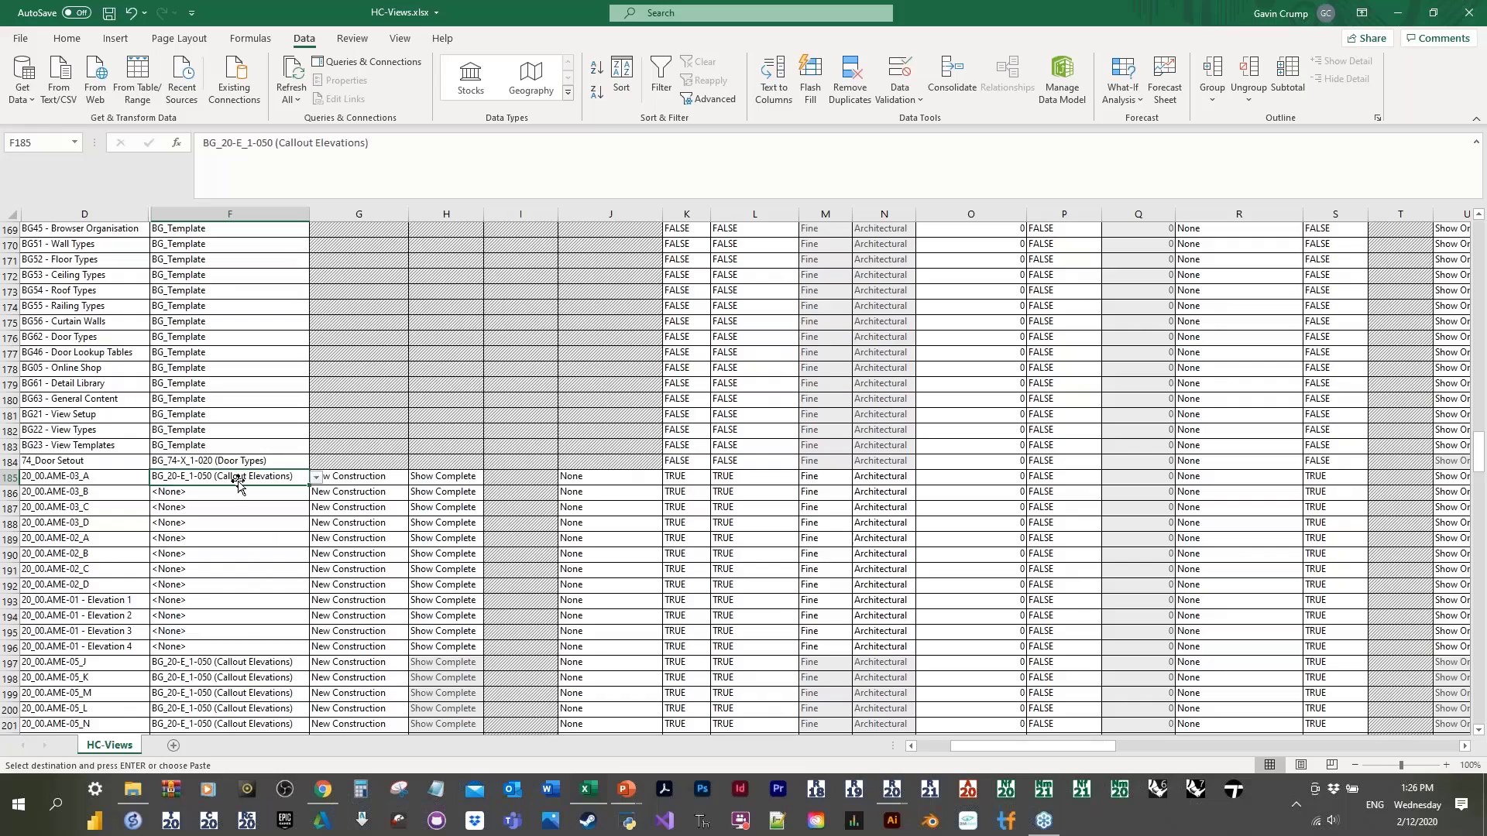
Step: Copy the Callout Elevations template to the views from 20_00.AME-03_B through 20_00.AME-01 - Elevation 4
{"action": "key", "text": "ctrl+c"}
{"action": "key", "text": "Down"}
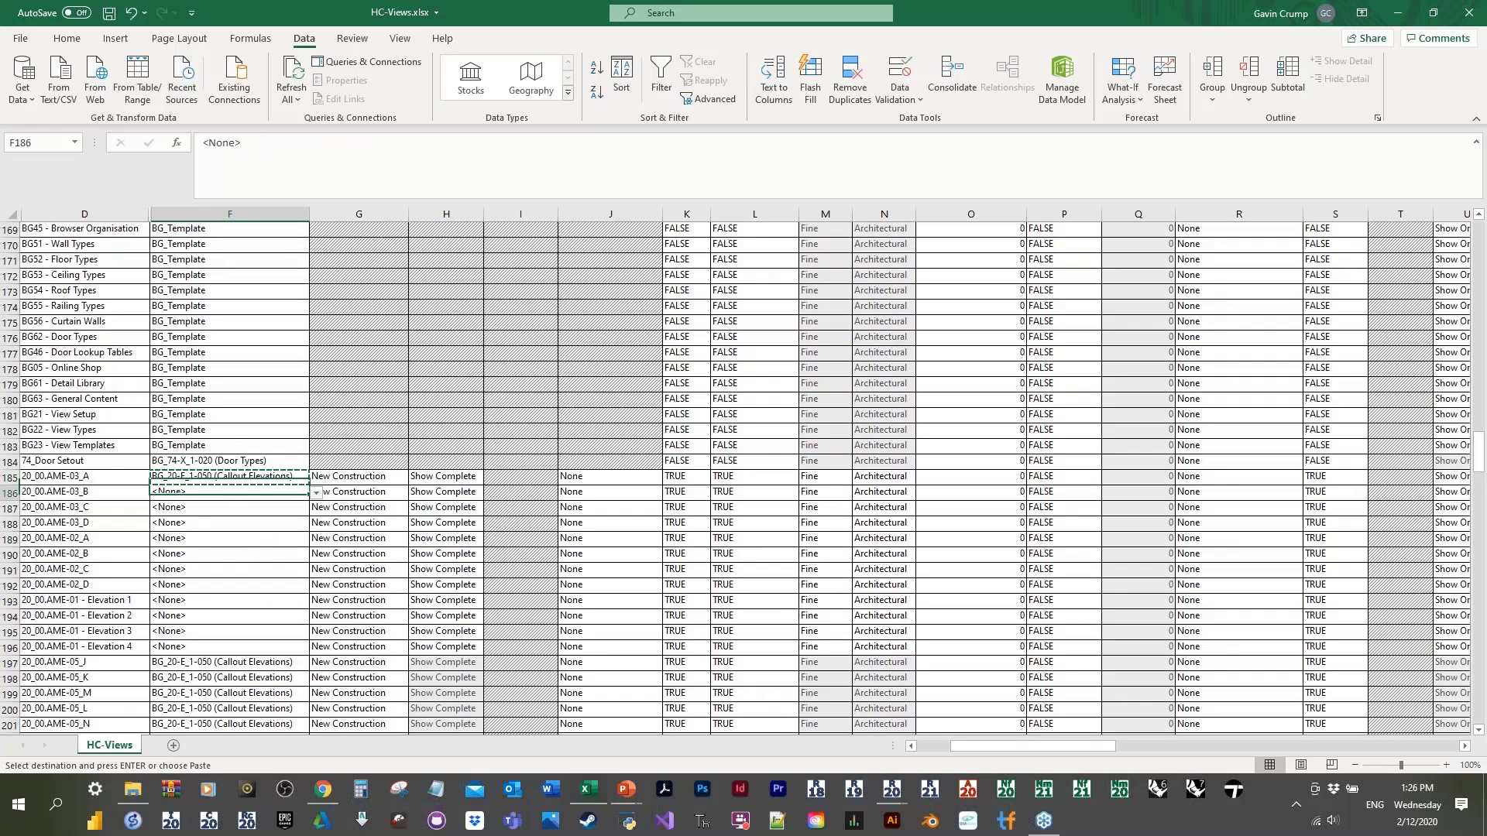
{"action": "left_click_drag", "start_coordinate": [192, 492], "coordinate": [192, 647]}
{"action": "key", "text": "ctrl+v"}
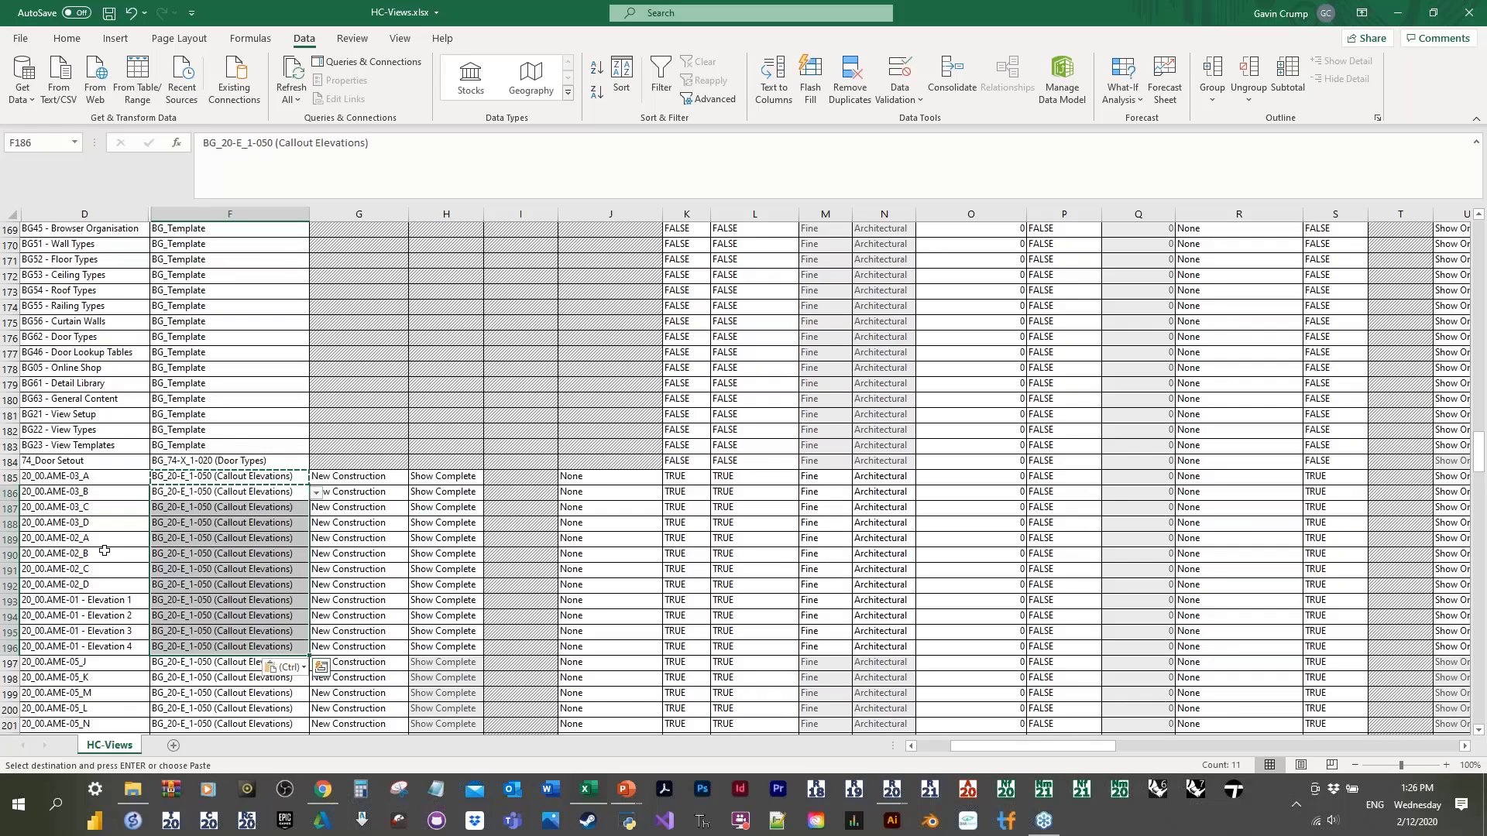
Step: Rename the views 20_00.AME-01 - Elevation 1 and Elevation 2 as 20_00.AME-01_A and 20_00.AME-01_B
{"action": "scroll", "coordinate": [104, 551], "scroll_direction": "down", "scroll_amount": 1}
{"action": "left_click", "coordinate": [97, 554]}
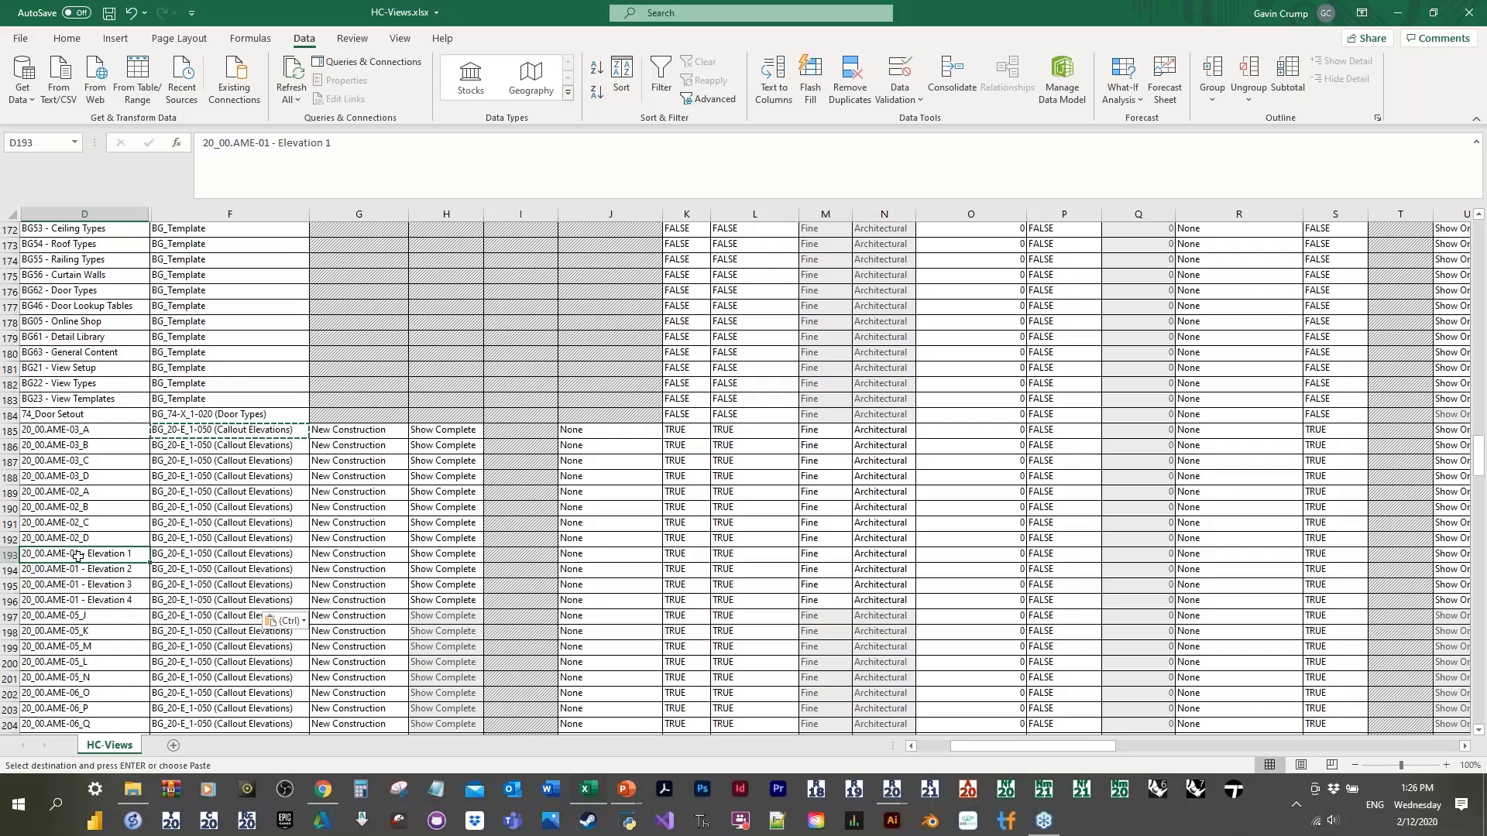
{"action": "double_click", "coordinate": [87, 554]}
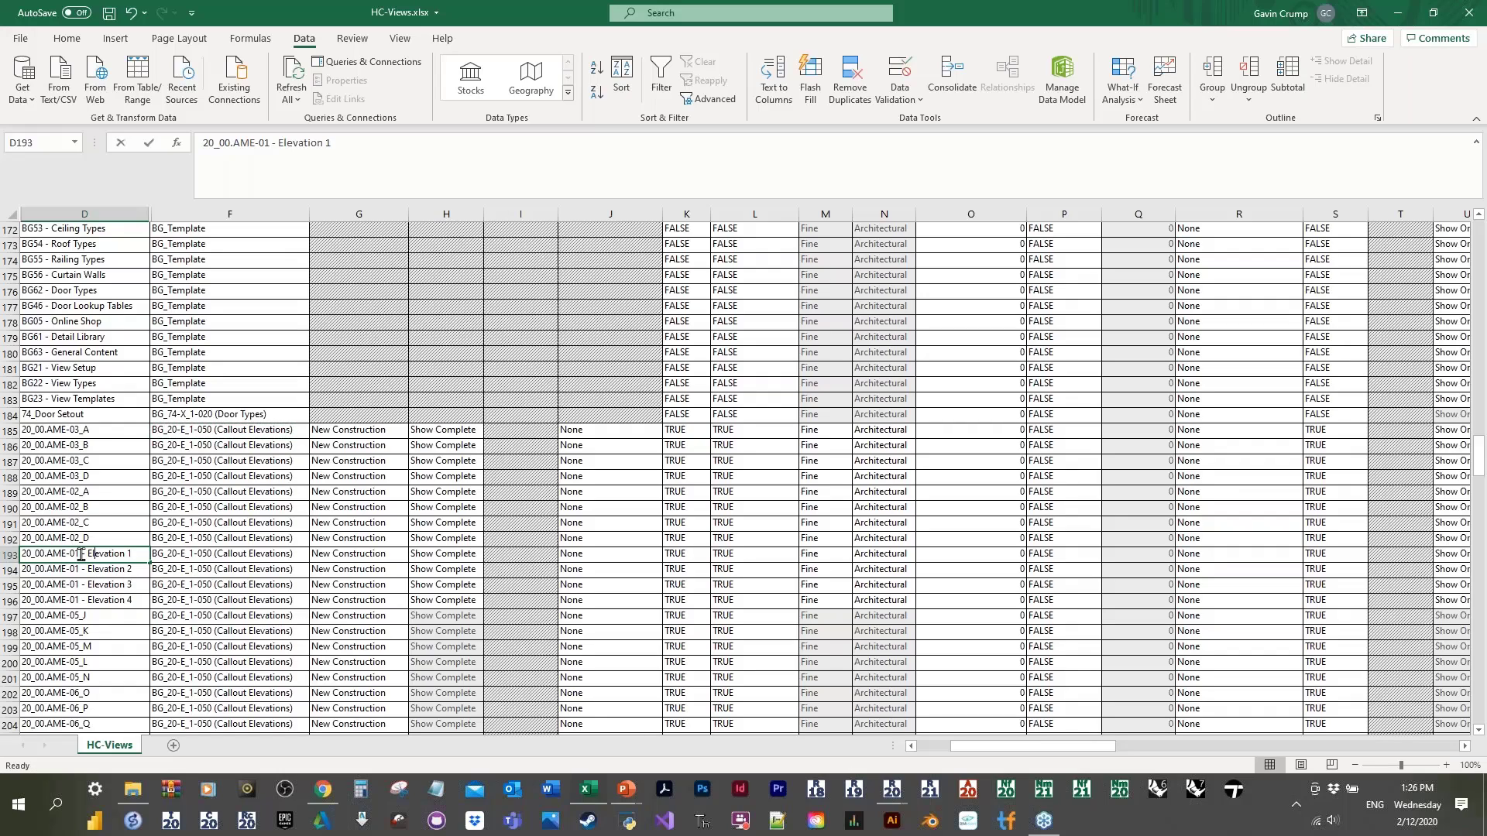
{"action": "key", "text": "shift+End"}
{"action": "type", "text": "_A"}
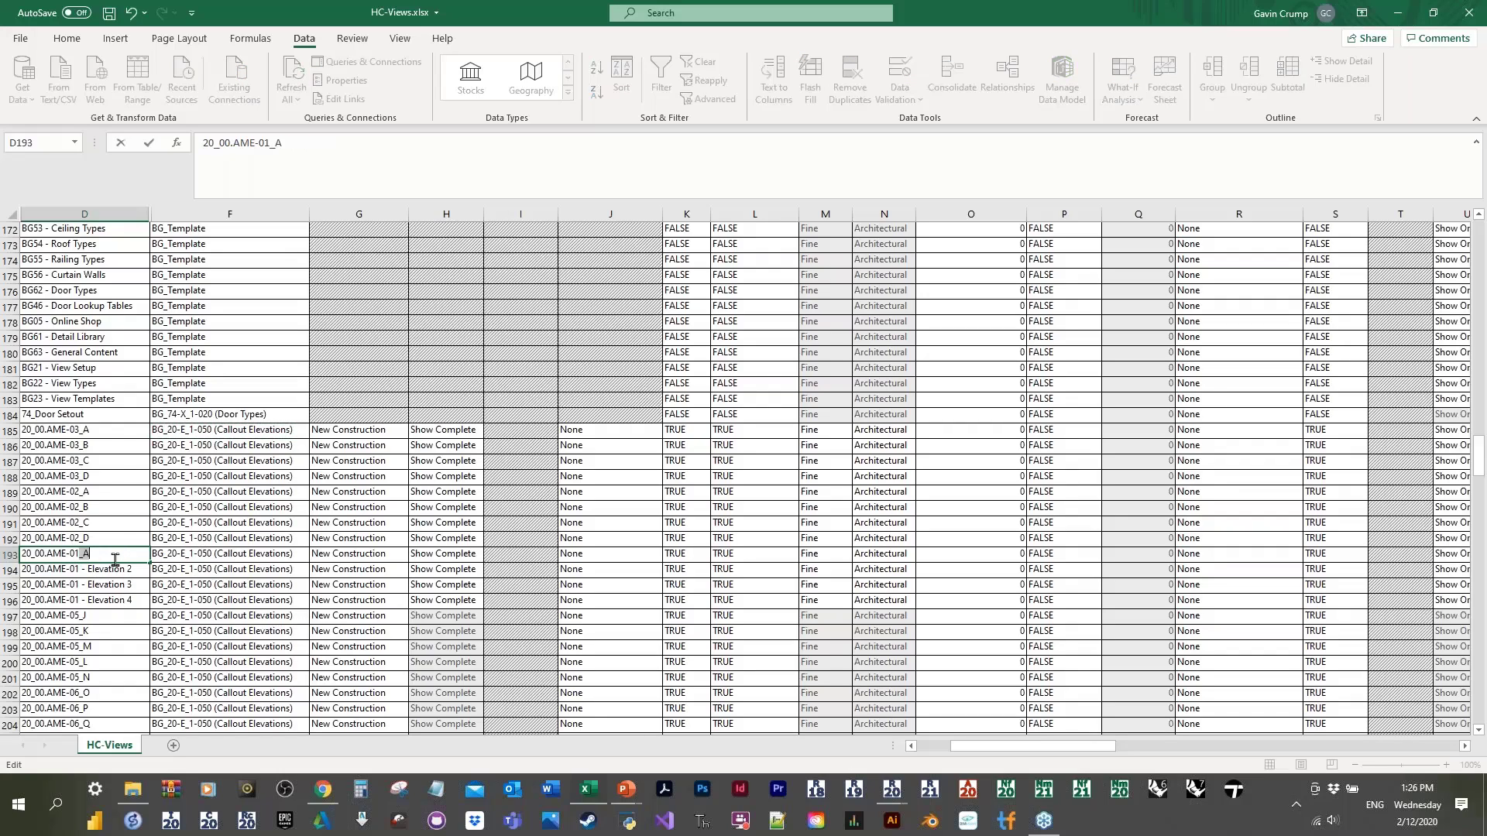
{"action": "key", "text": "Return"}
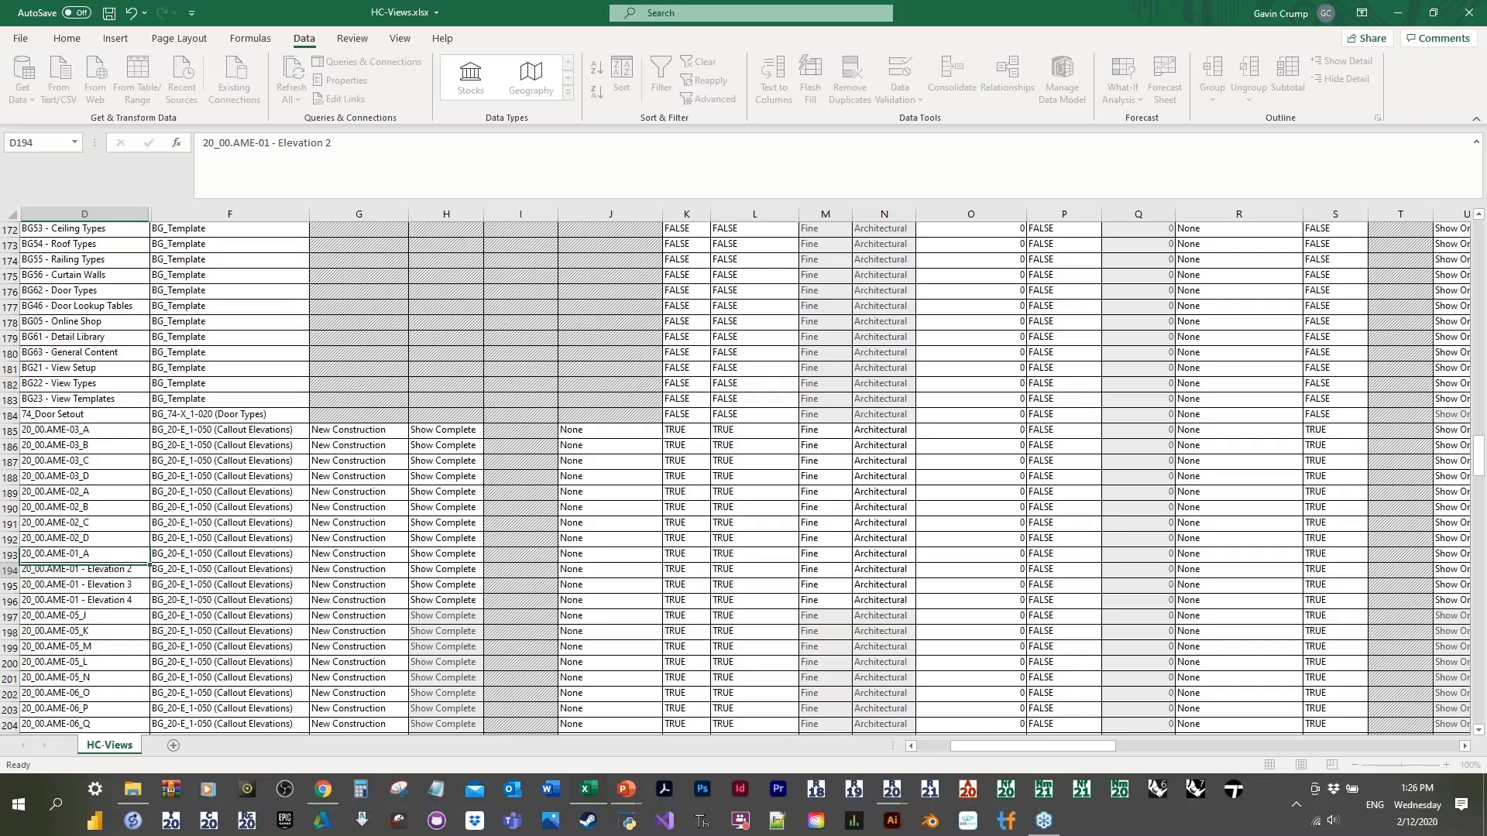
{"action": "double_click", "coordinate": [83, 569]}
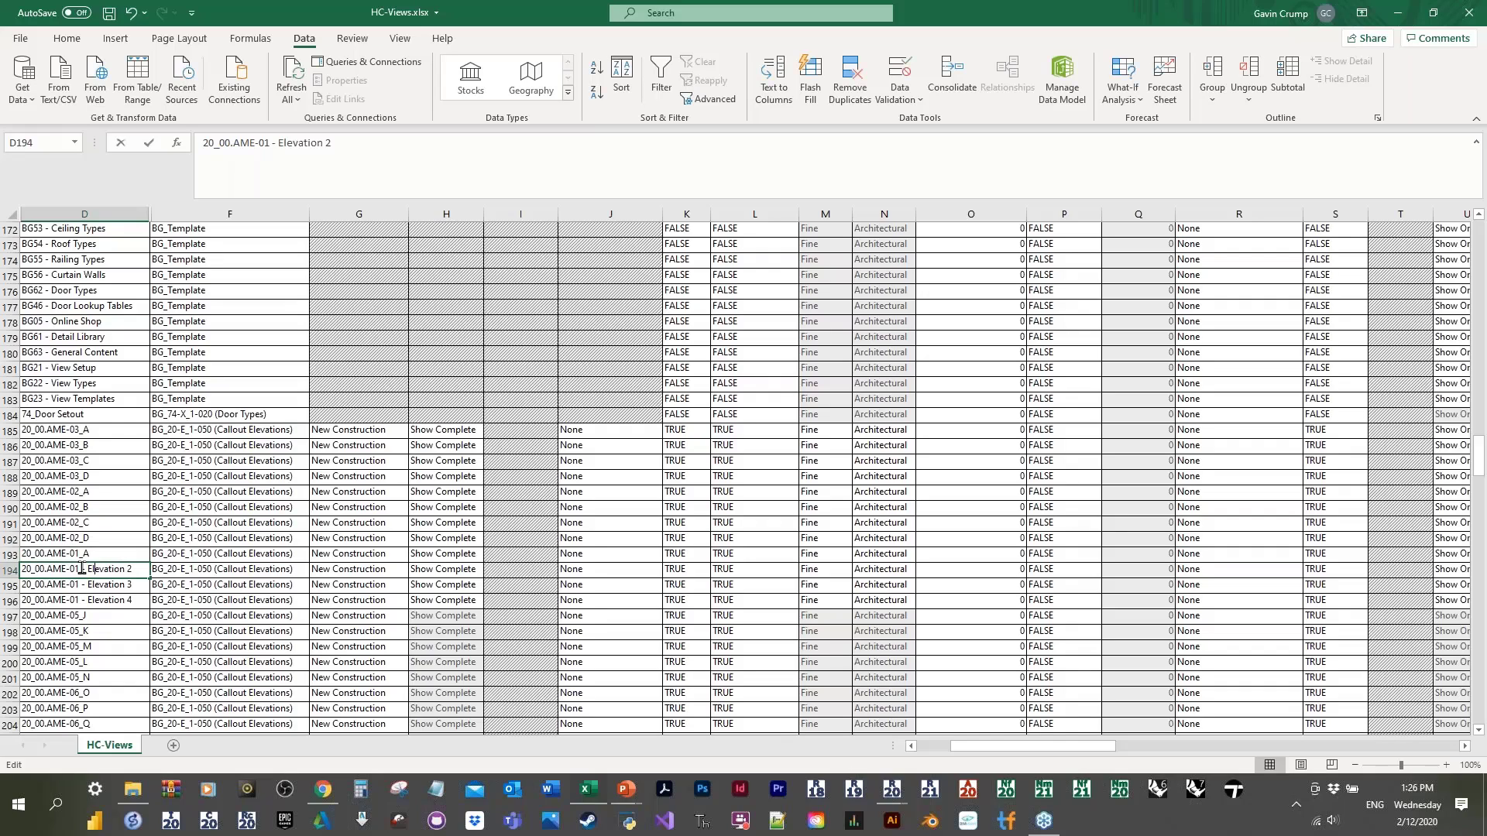
{"action": "left_click_drag", "start_coordinate": [80, 568], "coordinate": [135, 570]}
{"action": "type", "text": "_00.AME-01_B"}
Step: Rename the views 20_00.AME-01 - Elevation 3 and Elevation 4 as 20_00.AME-01_C and 20_00.AME-01_D
{"action": "key", "text": "ctrl+Delete"}
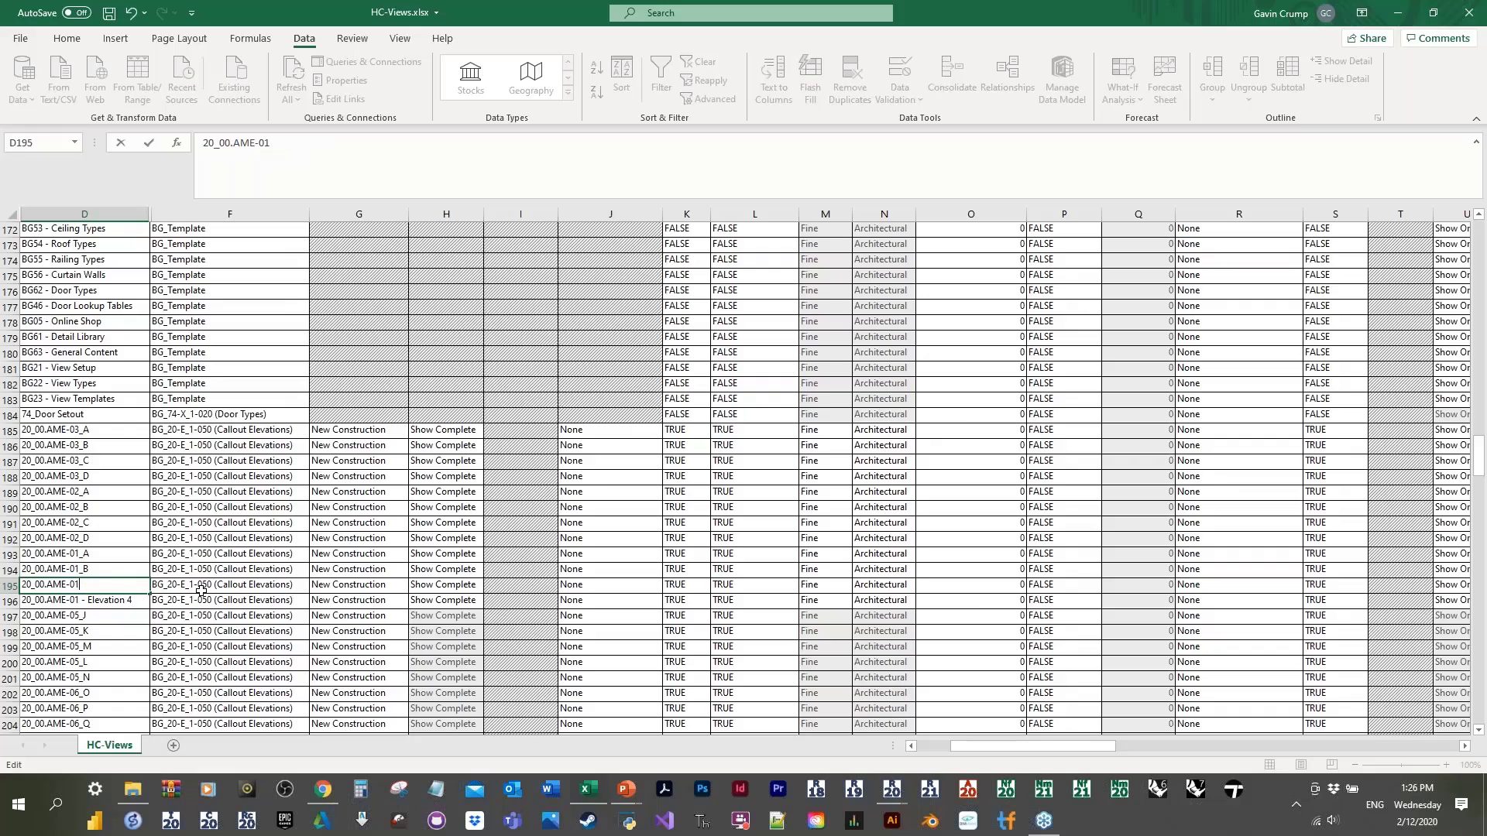
{"action": "type", "text": "_C"}
{"action": "key", "text": "Return"}
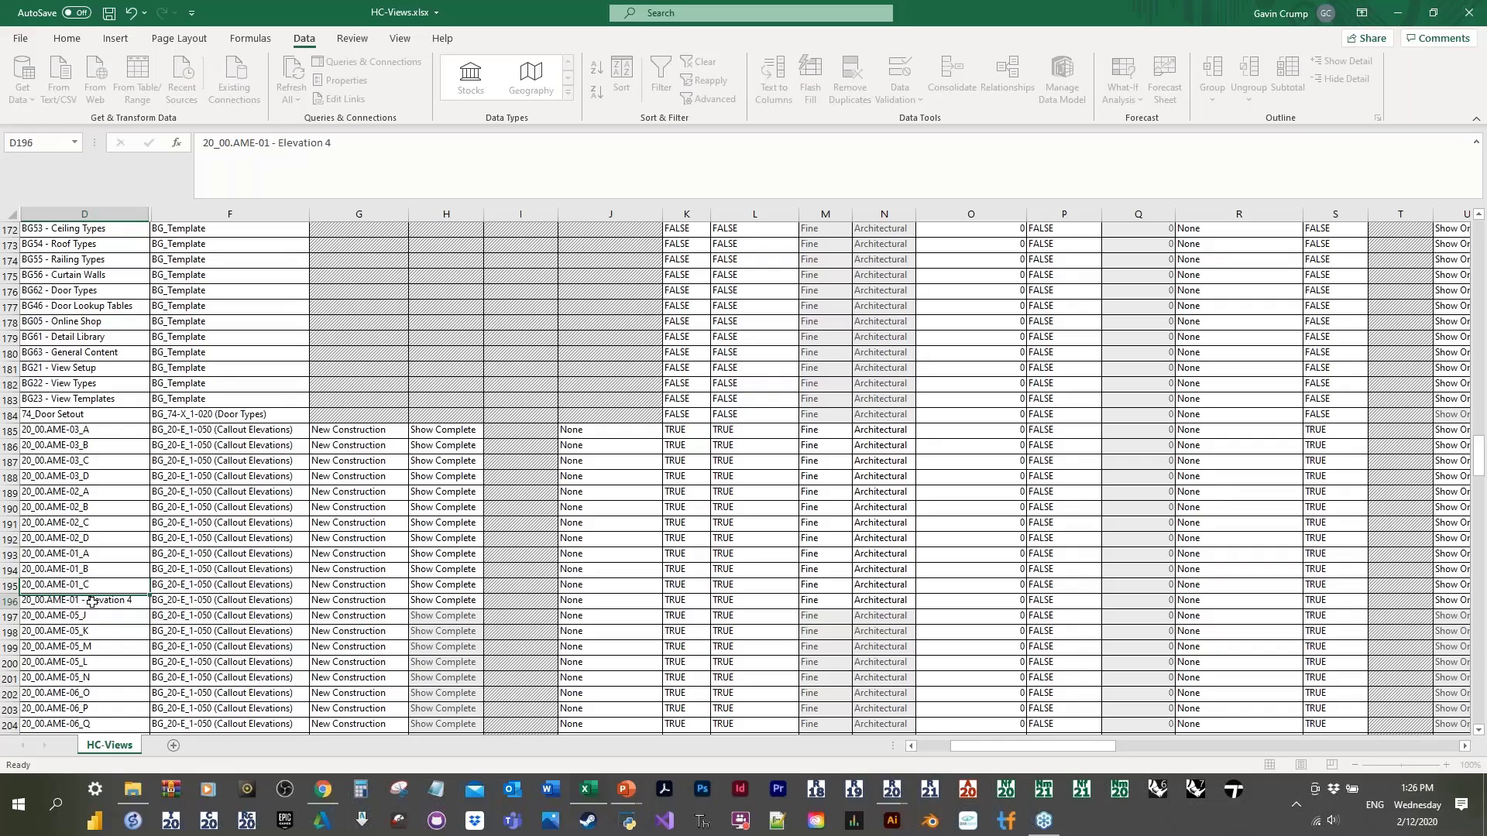
{"action": "double_click", "coordinate": [91, 601]}
{"action": "key", "text": "ctrl+Delete"}
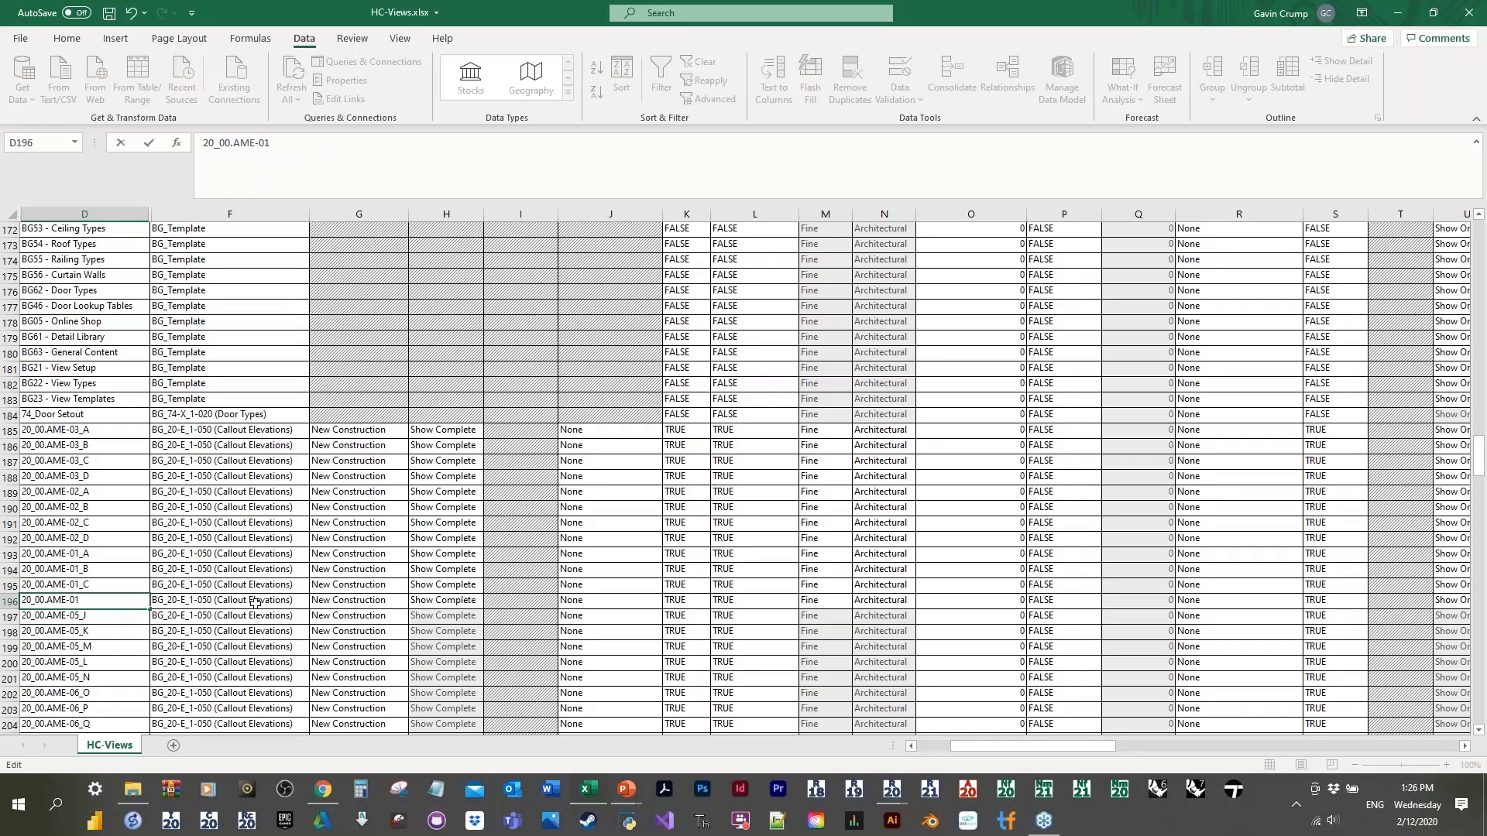
{"action": "type", "text": "_D"}
{"action": "left_click", "coordinate": [89, 566]}
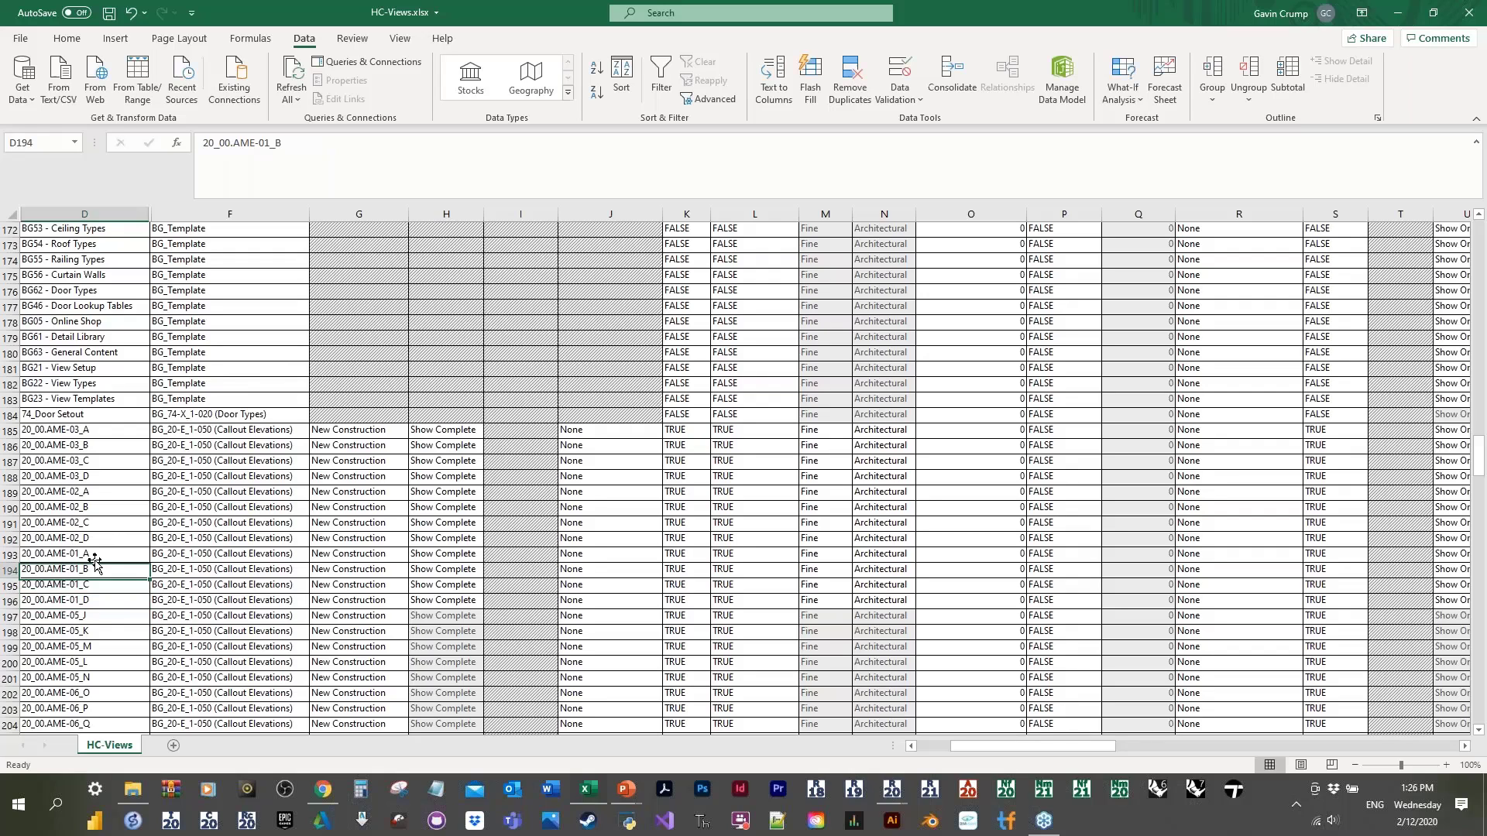
Step: Set the view template of joinery view 67_JU-03_F to BG_67-X_1-XXX (Joinery Details)
{"action": "scroll", "coordinate": [247, 517], "scroll_direction": "down", "scroll_amount": 9}
{"action": "scroll", "coordinate": [247, 517], "scroll_direction": "down", "scroll_amount": 1}
{"action": "left_click", "coordinate": [303, 495]}
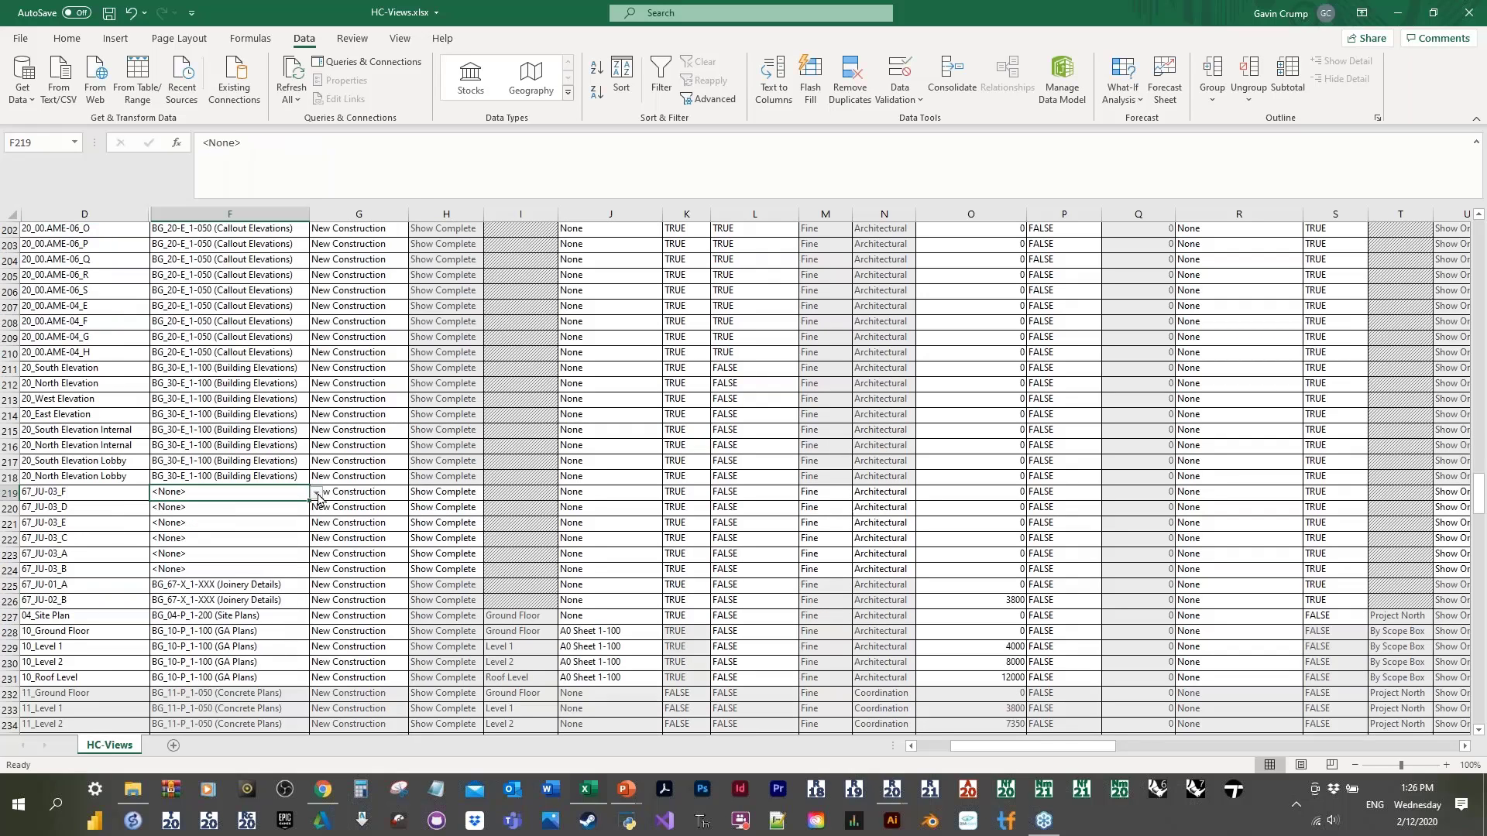
{"action": "left_click", "coordinate": [316, 493]}
{"action": "scroll", "coordinate": [287, 547], "scroll_direction": "down", "scroll_amount": 2}
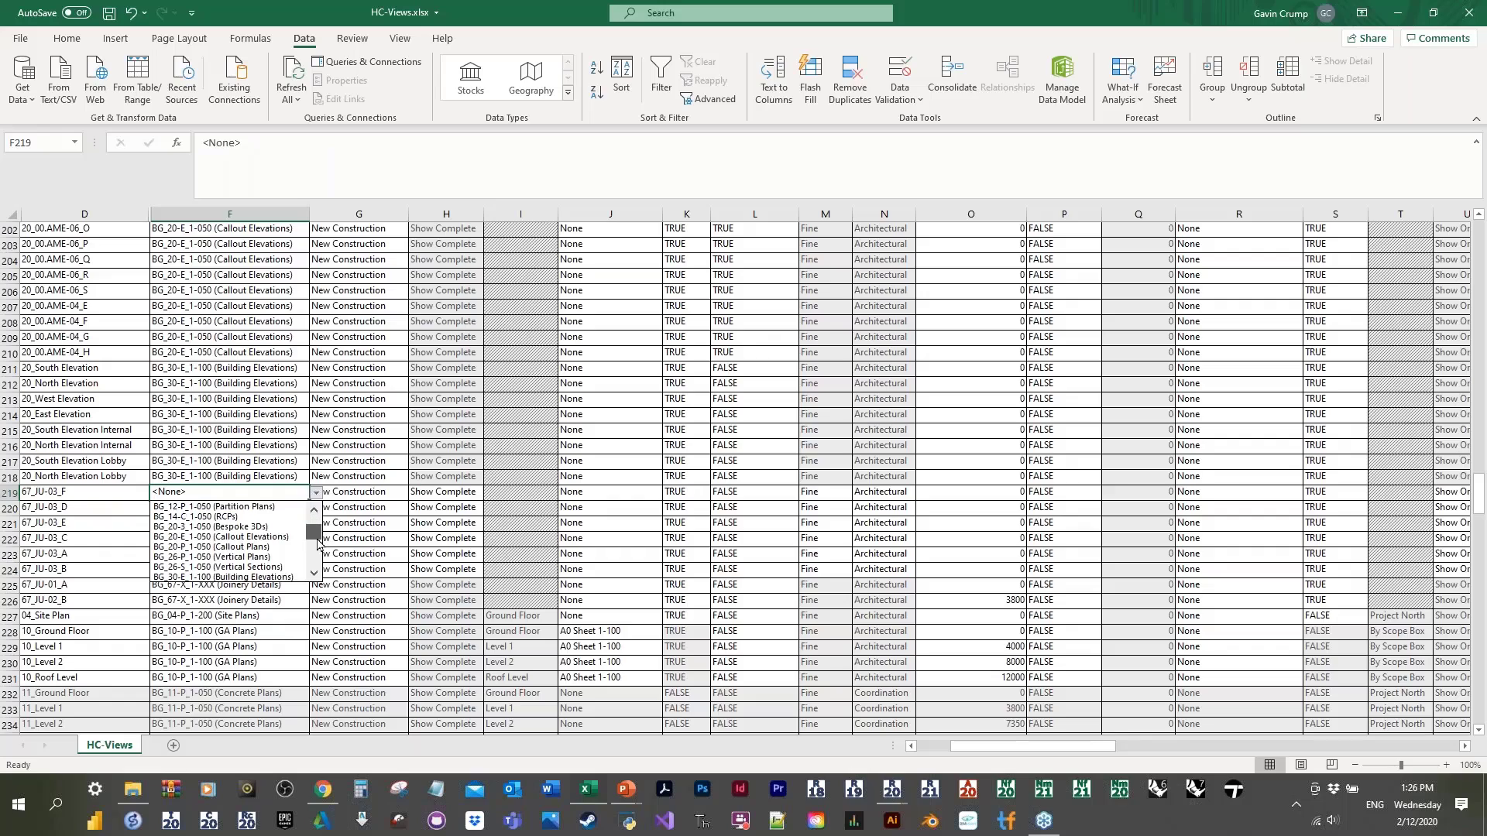
{"action": "left_click", "coordinate": [286, 547]}
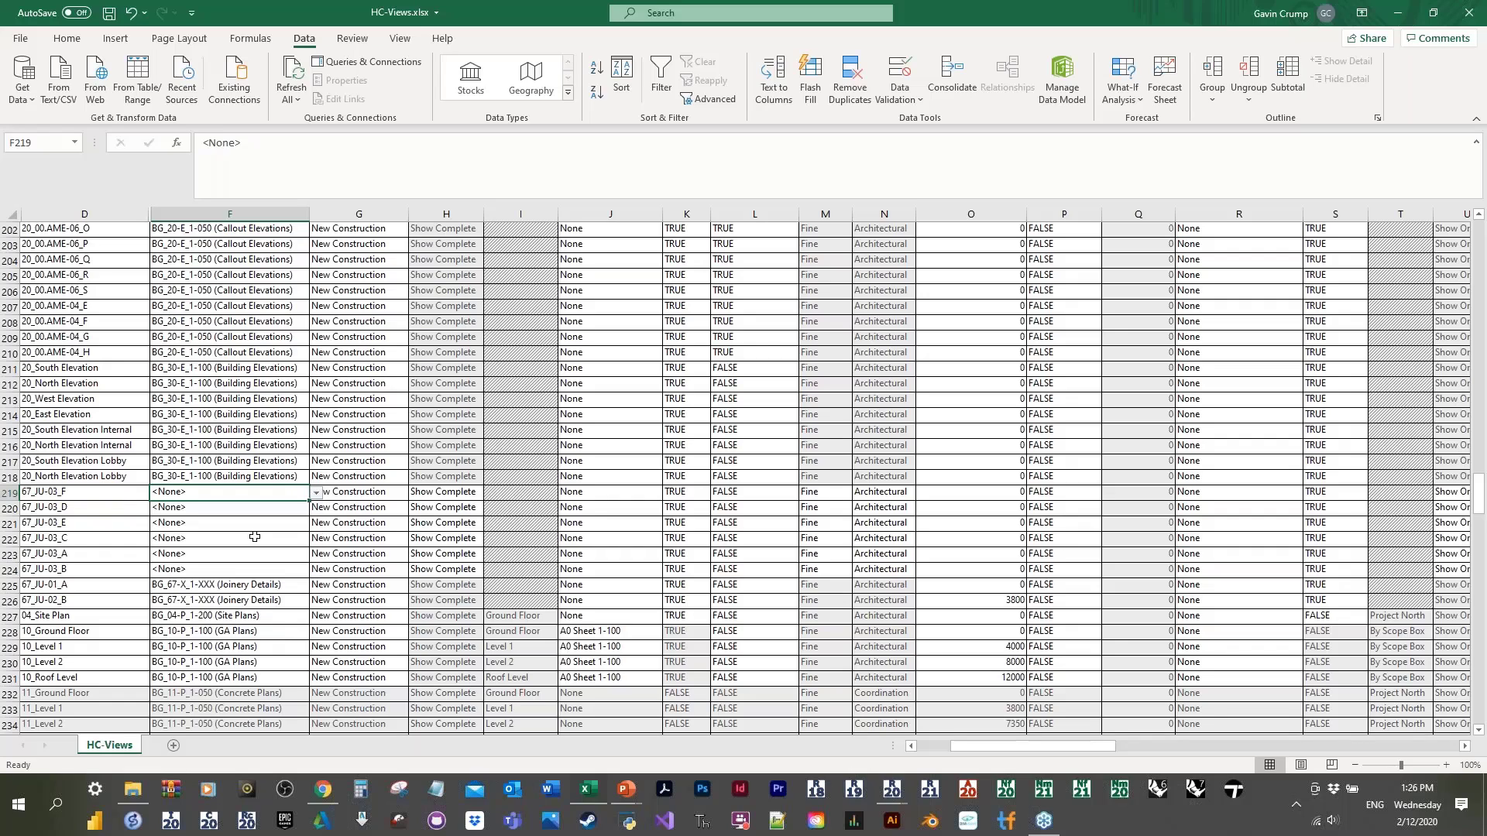
Step: Copy the Joinery Details template to the 67_JU-03 views D, E, C, A and B
{"action": "key", "text": "ctrl+c"}
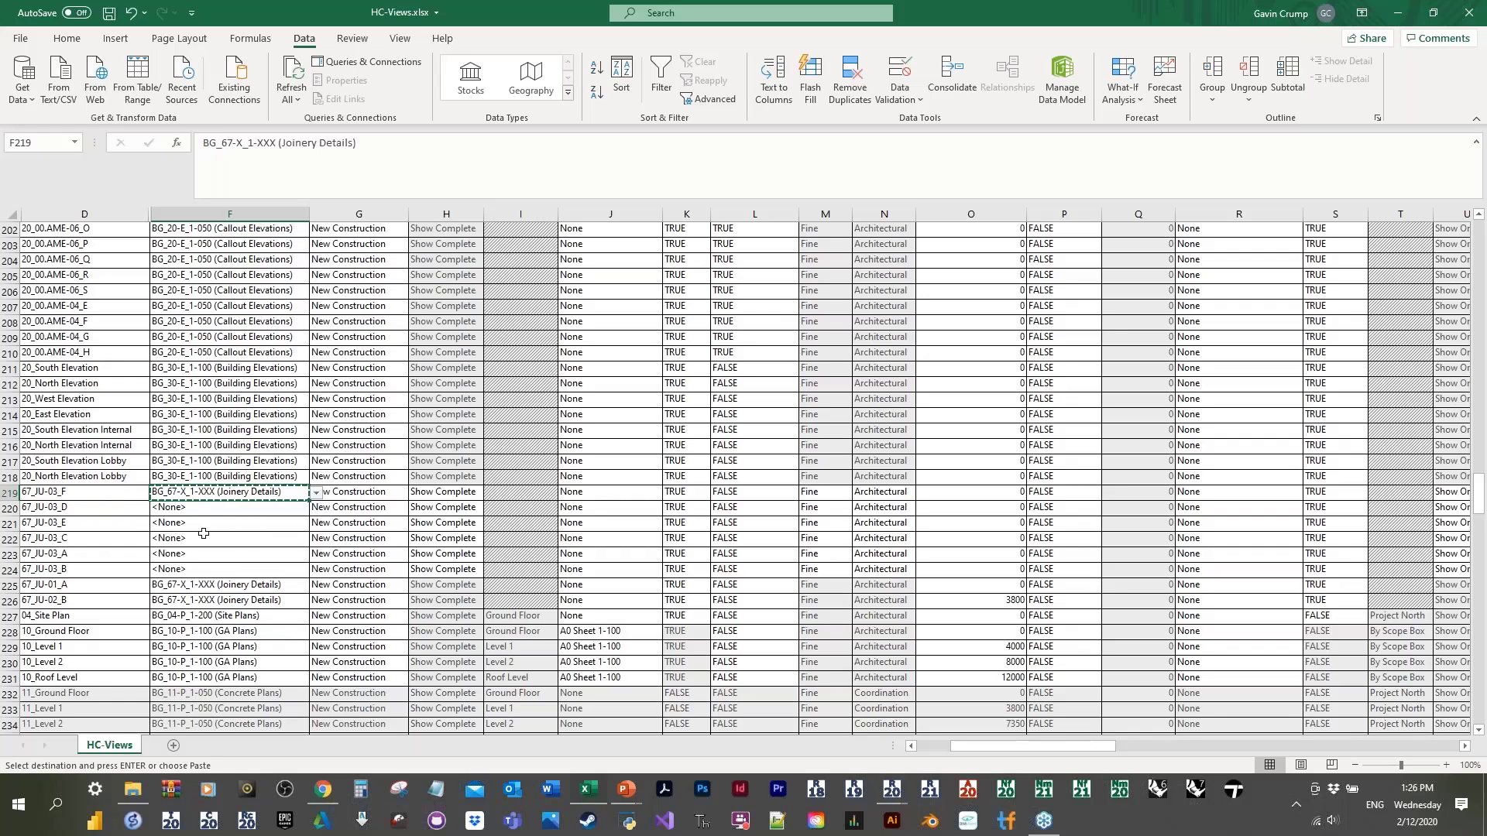
{"action": "left_click_drag", "start_coordinate": [204, 507], "coordinate": [199, 571]}
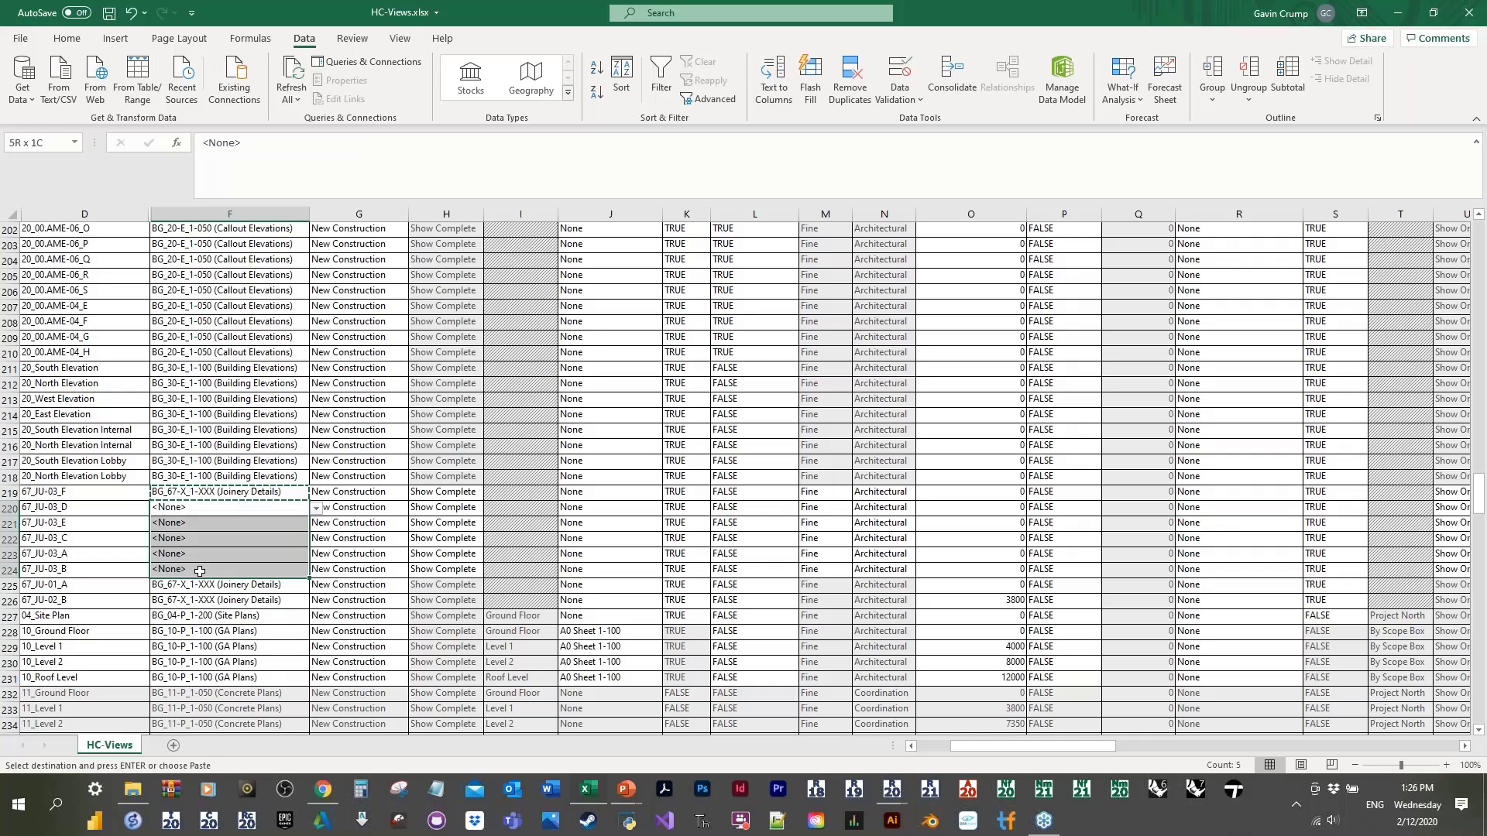
{"action": "key", "text": "ctrl+v"}
{"action": "scroll", "coordinate": [229, 576], "scroll_direction": "down", "scroll_amount": 7}
{"action": "scroll", "coordinate": [229, 577], "scroll_direction": "up", "scroll_amount": 7}
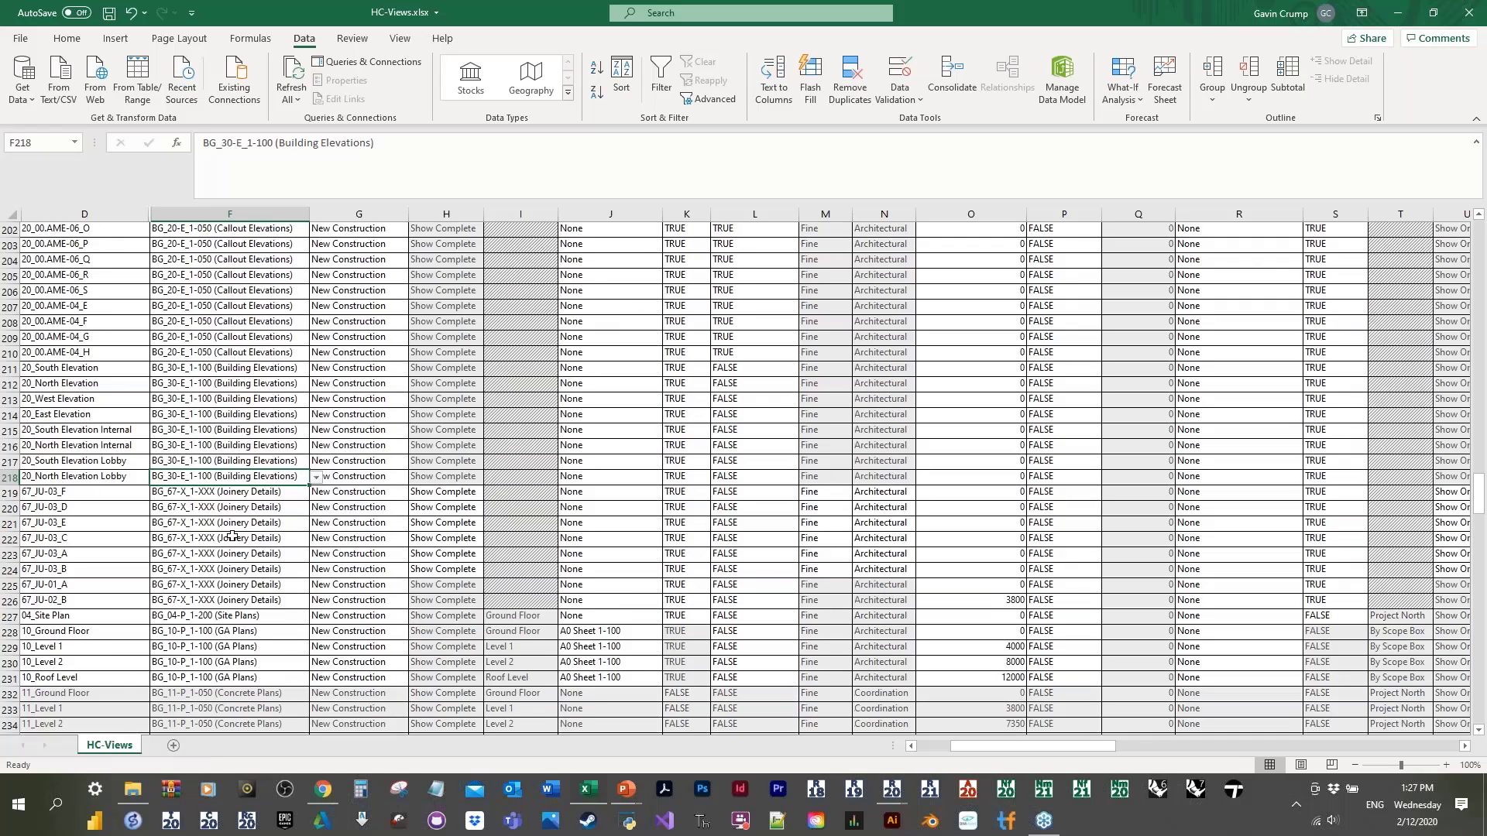
Step: Set the view template of 12_Level 2 and its Zone 1 to Zone 3 plans to BG_12-P_1-050 (Partition Plans)
{"action": "scroll", "coordinate": [229, 577], "scroll_direction": "down", "scroll_amount": 8}
{"action": "left_click", "coordinate": [229, 569]}
{"action": "left_click", "coordinate": [316, 570]}
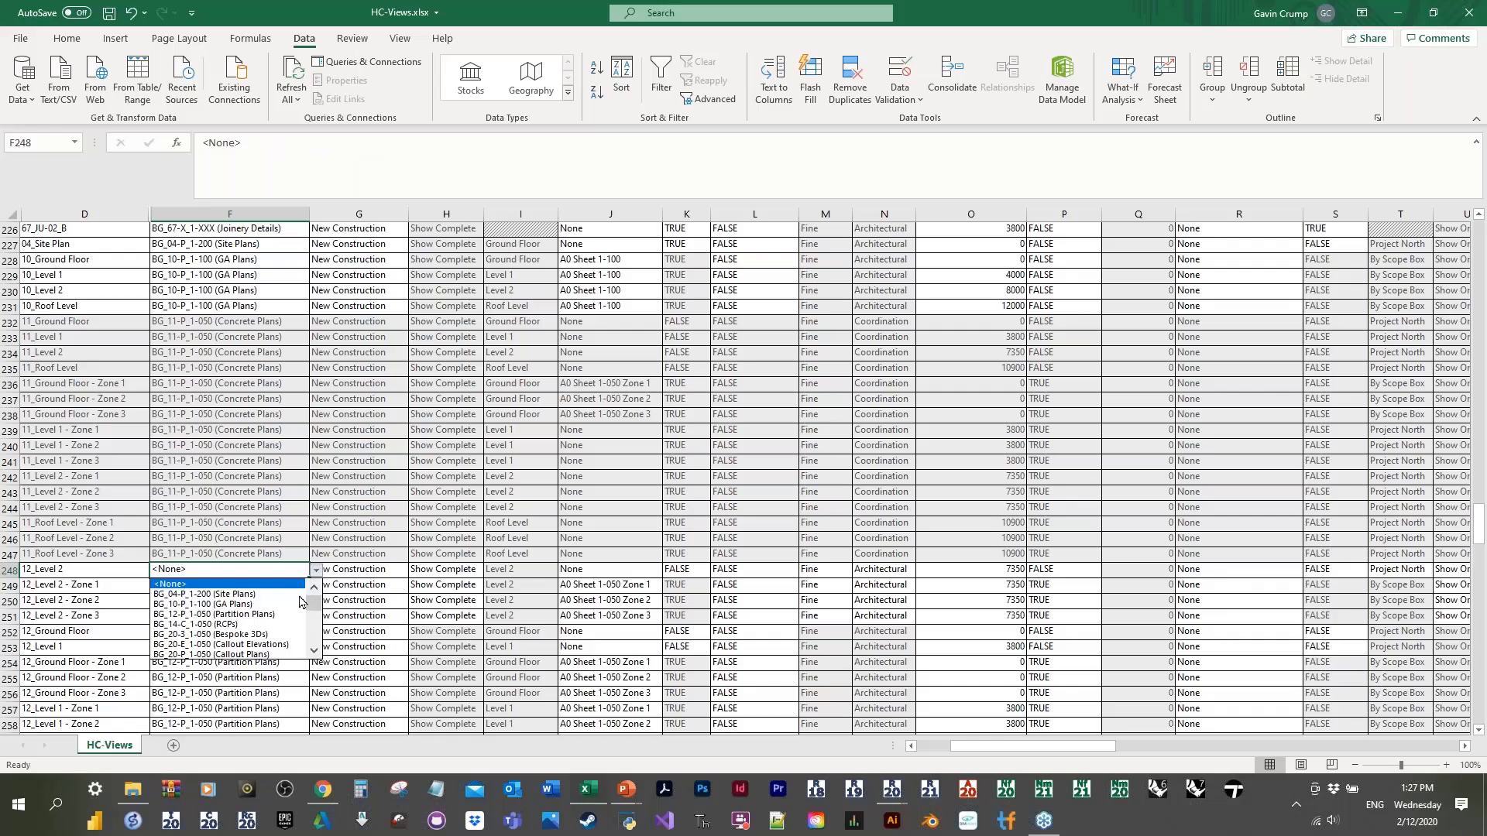
{"action": "left_click", "coordinate": [198, 586]}
{"action": "key", "text": "ctrl+c"}
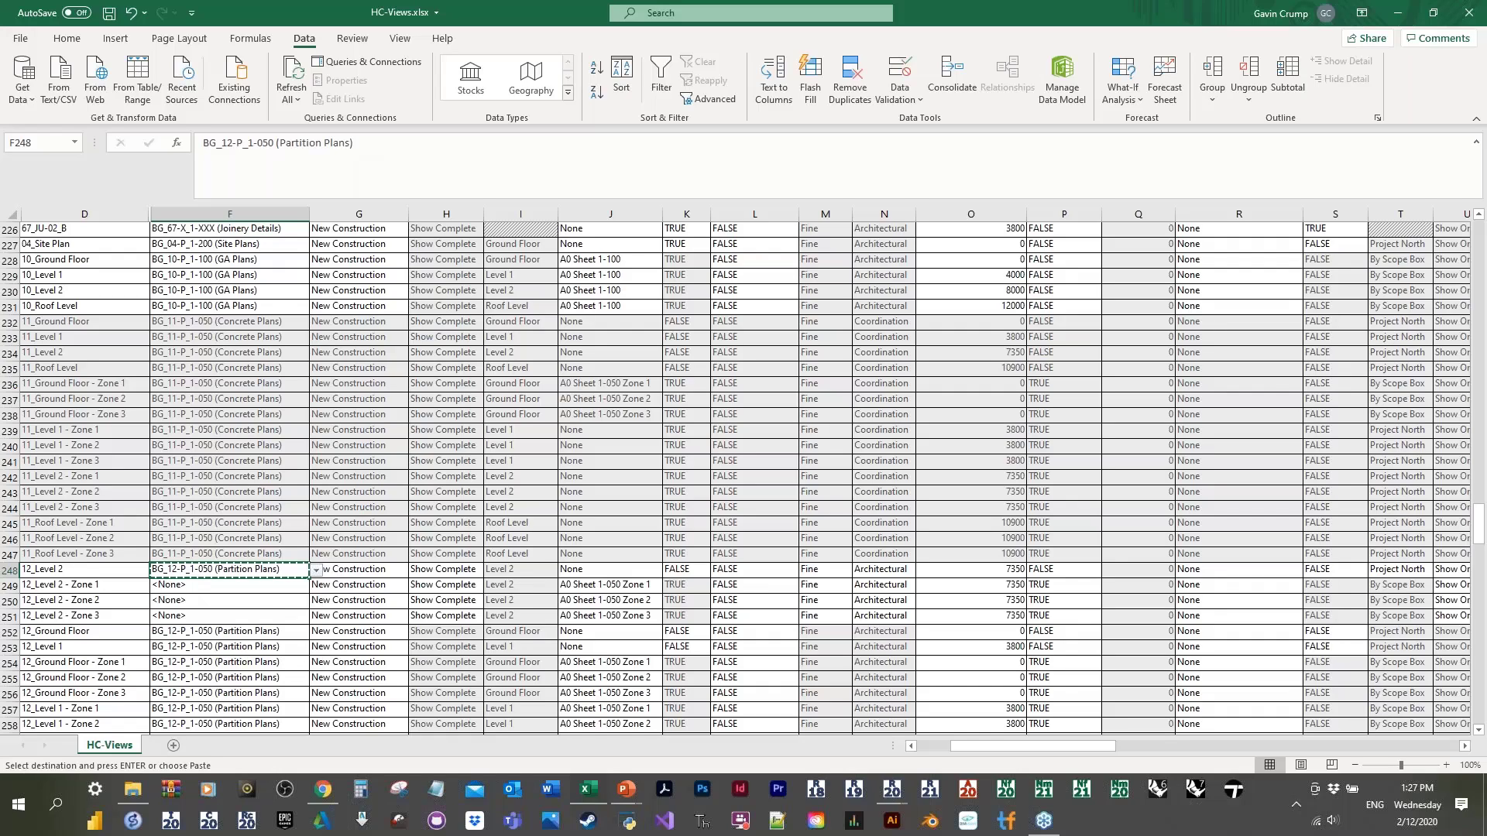
{"action": "left_click", "coordinate": [196, 584]}
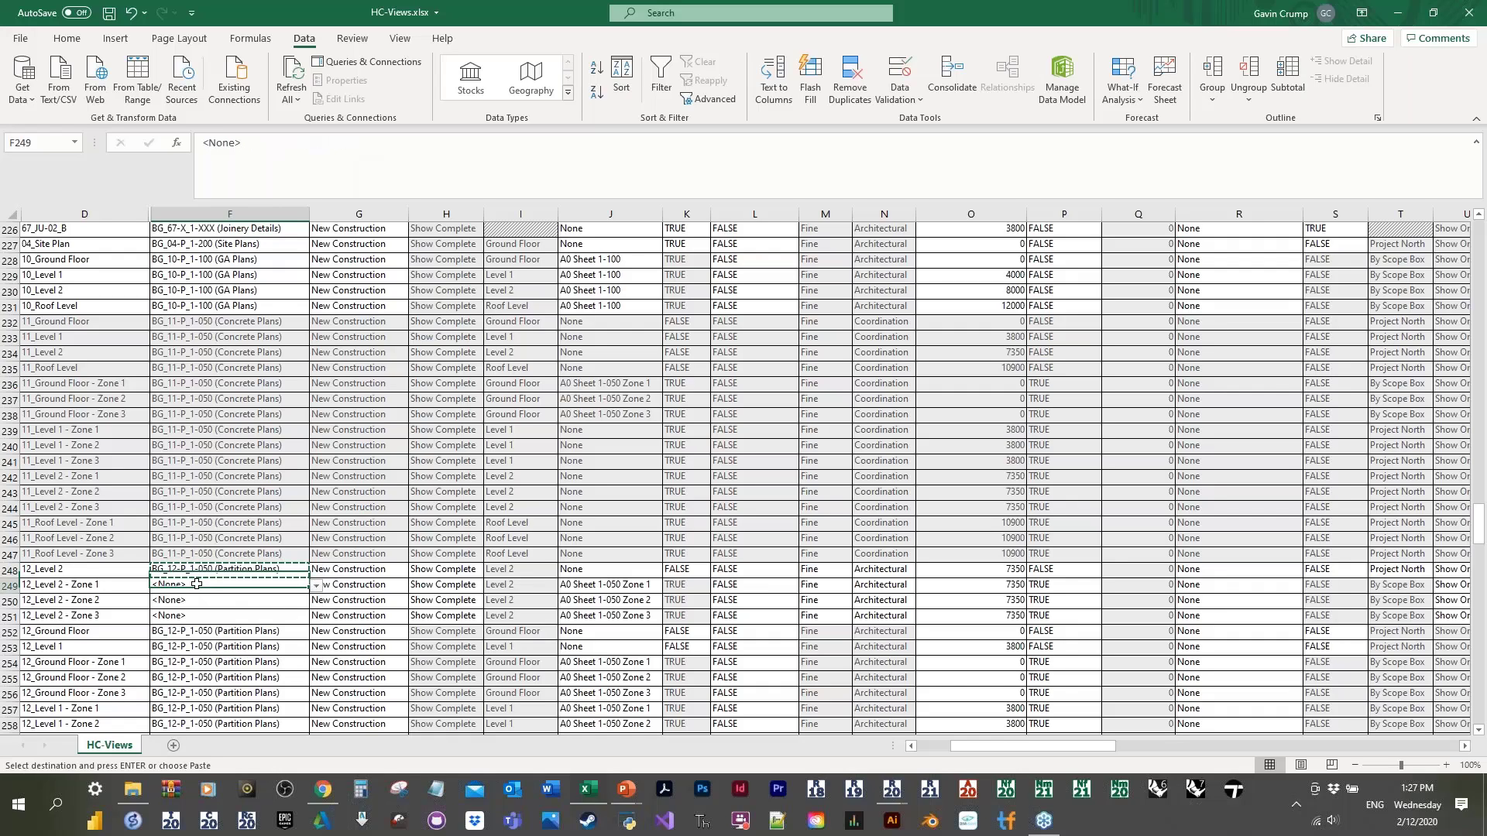
{"action": "left_click_drag", "start_coordinate": [196, 583], "coordinate": [208, 614]}
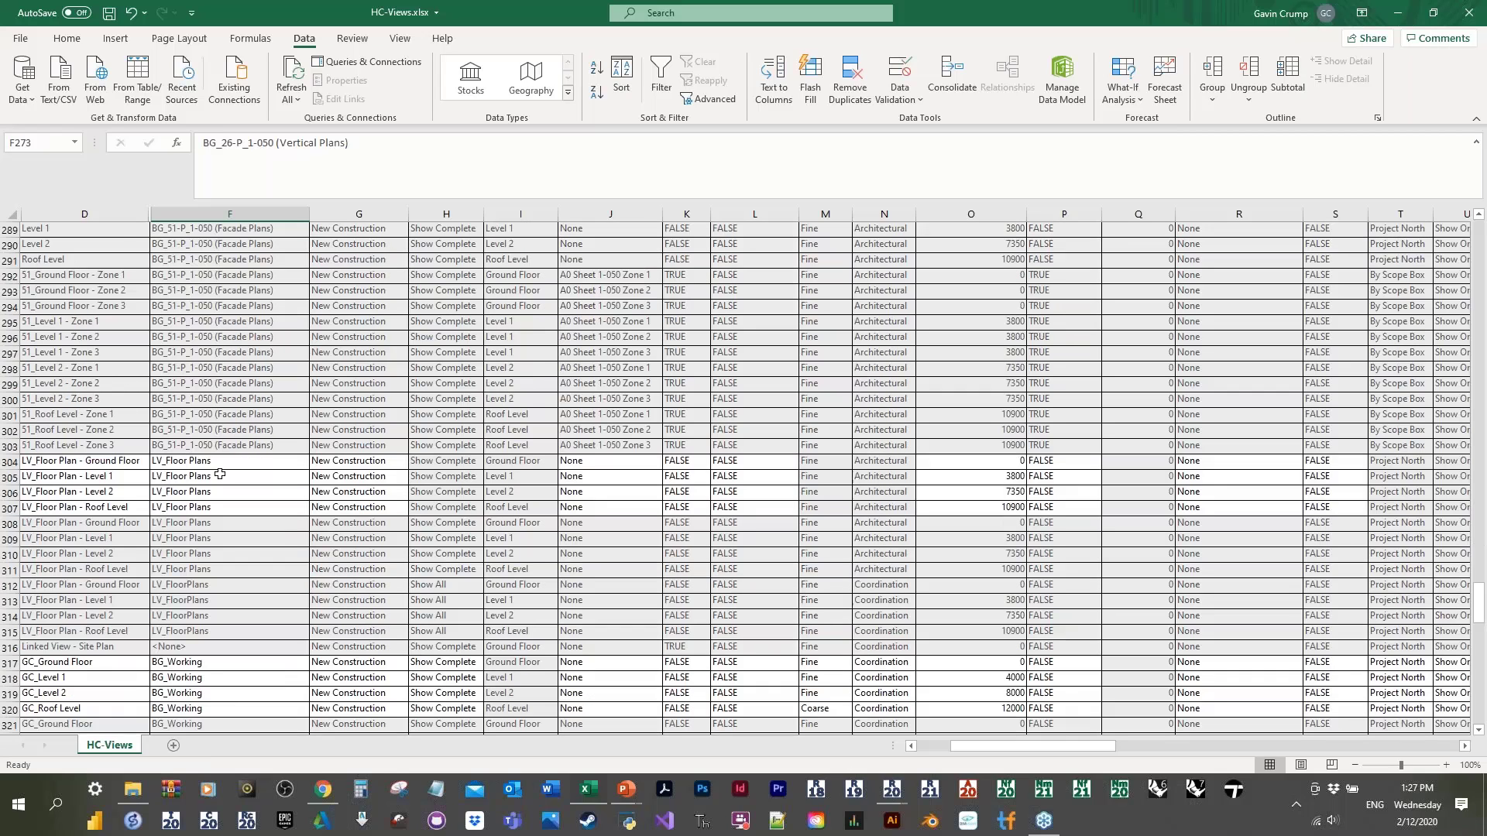
Step: Check the View Template column for the remaining plans, legends, schedules and sections, and save the HC-Views workbook
{"action": "left_click", "coordinate": [218, 465]}
{"action": "scroll", "coordinate": [208, 543], "scroll_direction": "down", "scroll_amount": 7}
{"action": "scroll", "coordinate": [208, 543], "scroll_direction": "down", "scroll_amount": 5}
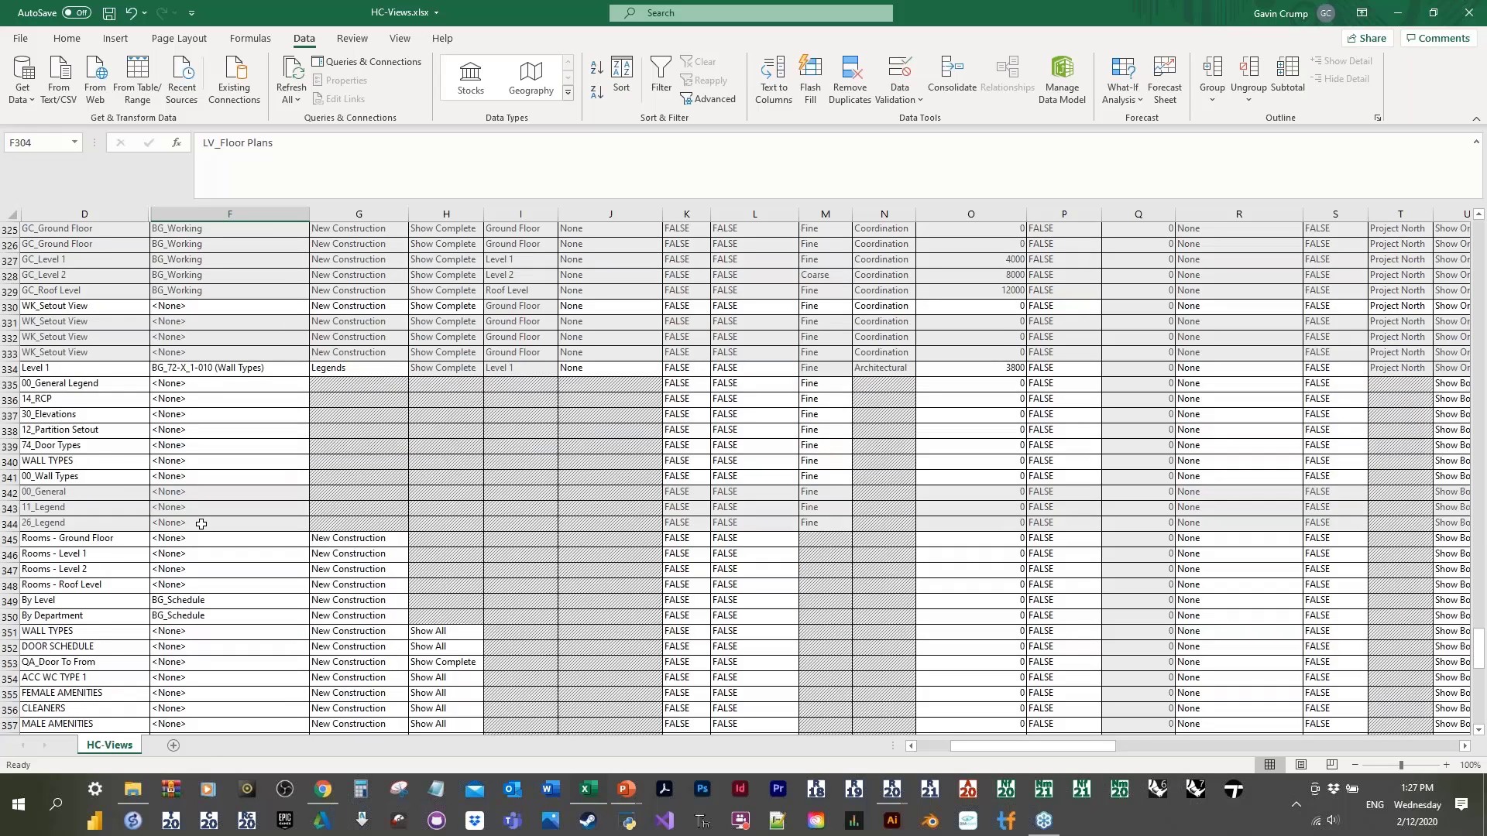
{"action": "scroll", "coordinate": [201, 524], "scroll_direction": "down", "scroll_amount": 2}
{"action": "left_click", "coordinate": [85, 415]}
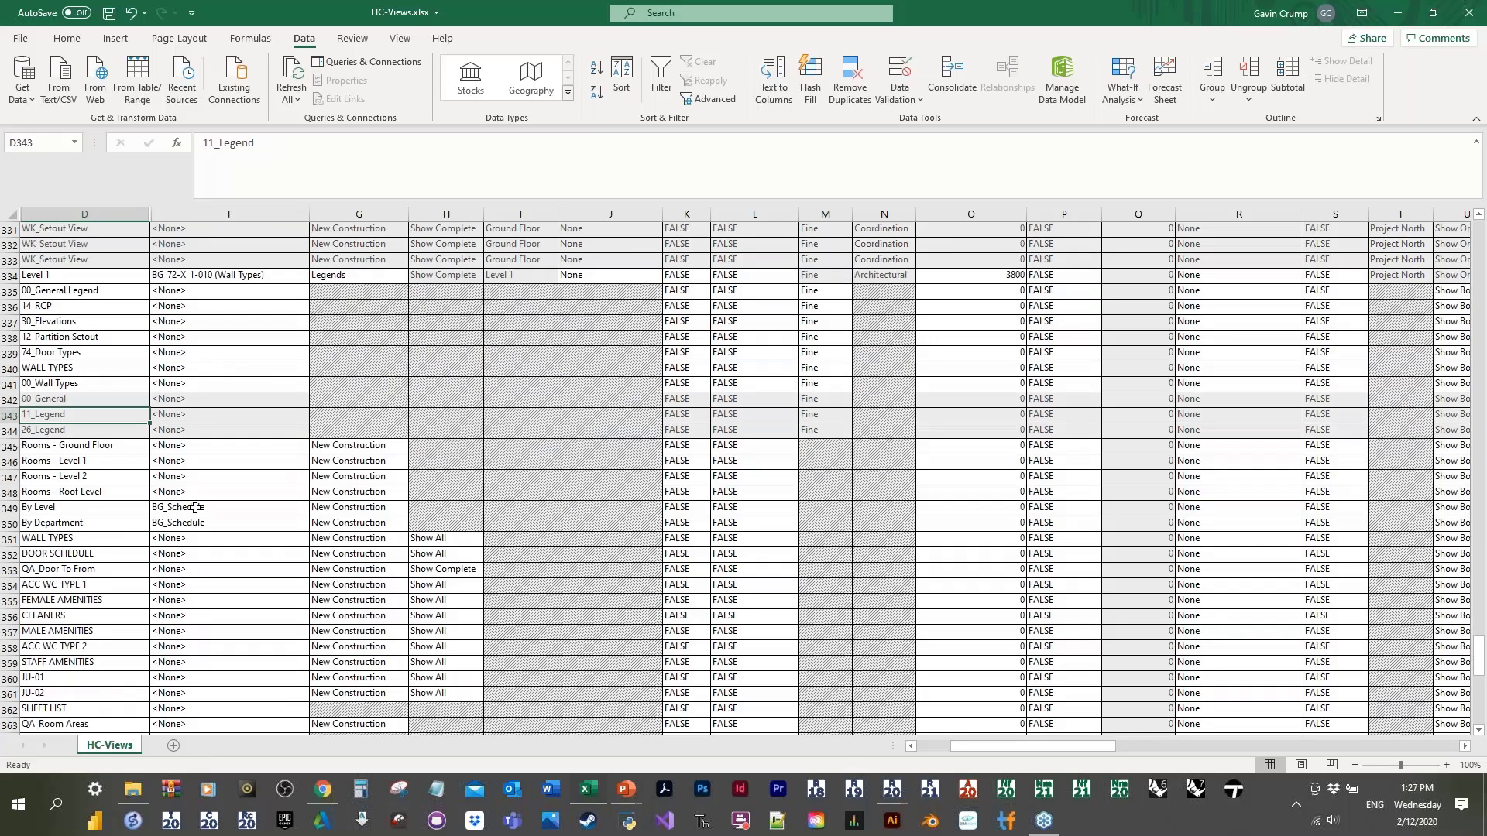
{"action": "scroll", "coordinate": [194, 507], "scroll_direction": "down", "scroll_amount": 1}
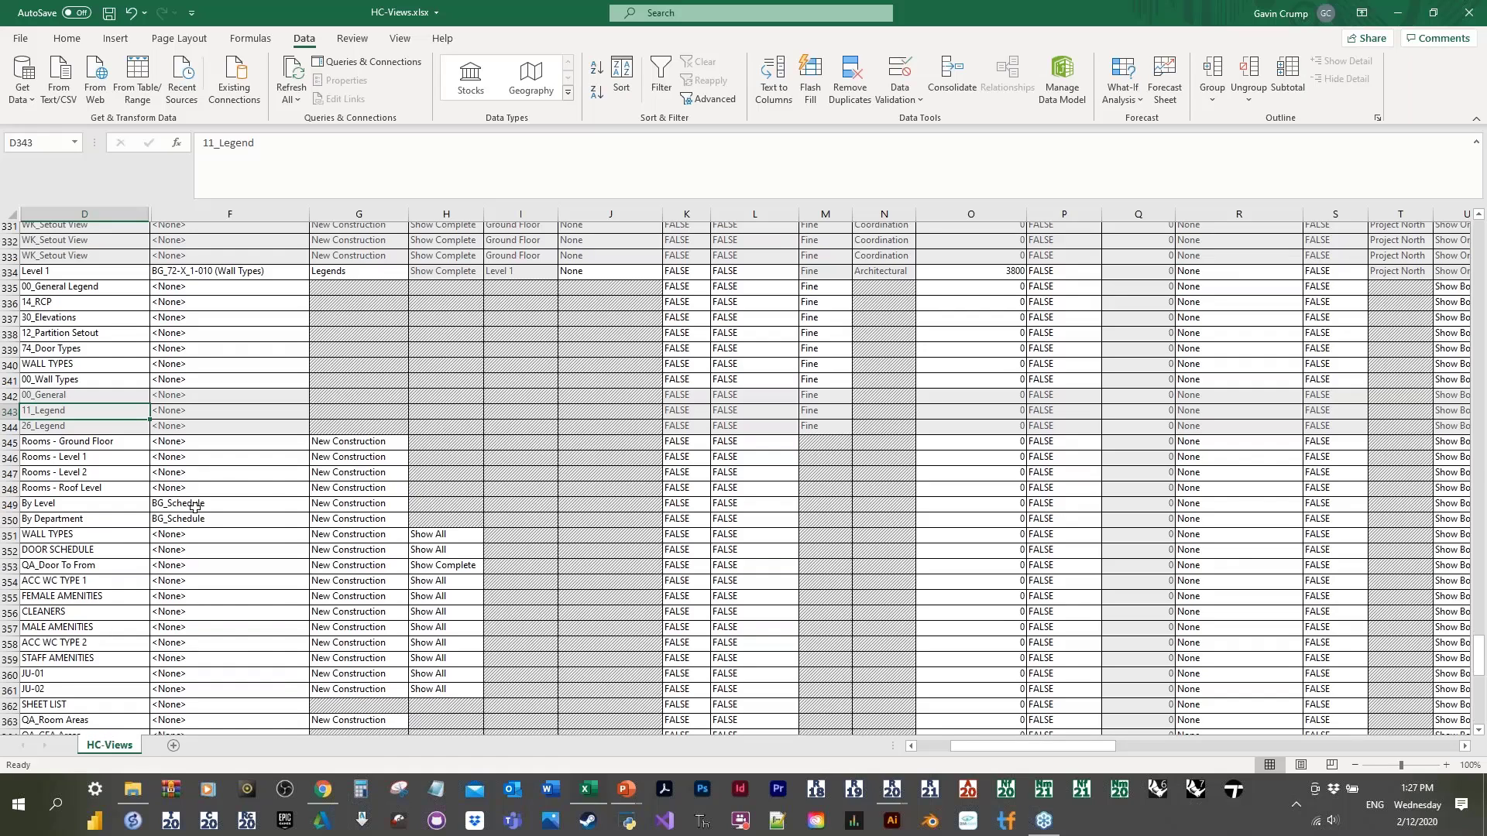
{"action": "scroll", "coordinate": [194, 507], "scroll_direction": "down", "scroll_amount": 9}
{"action": "scroll", "coordinate": [193, 509], "scroll_direction": "down", "scroll_amount": 7}
{"action": "left_click", "coordinate": [217, 493]}
{"action": "key", "text": "ctrl+s"}
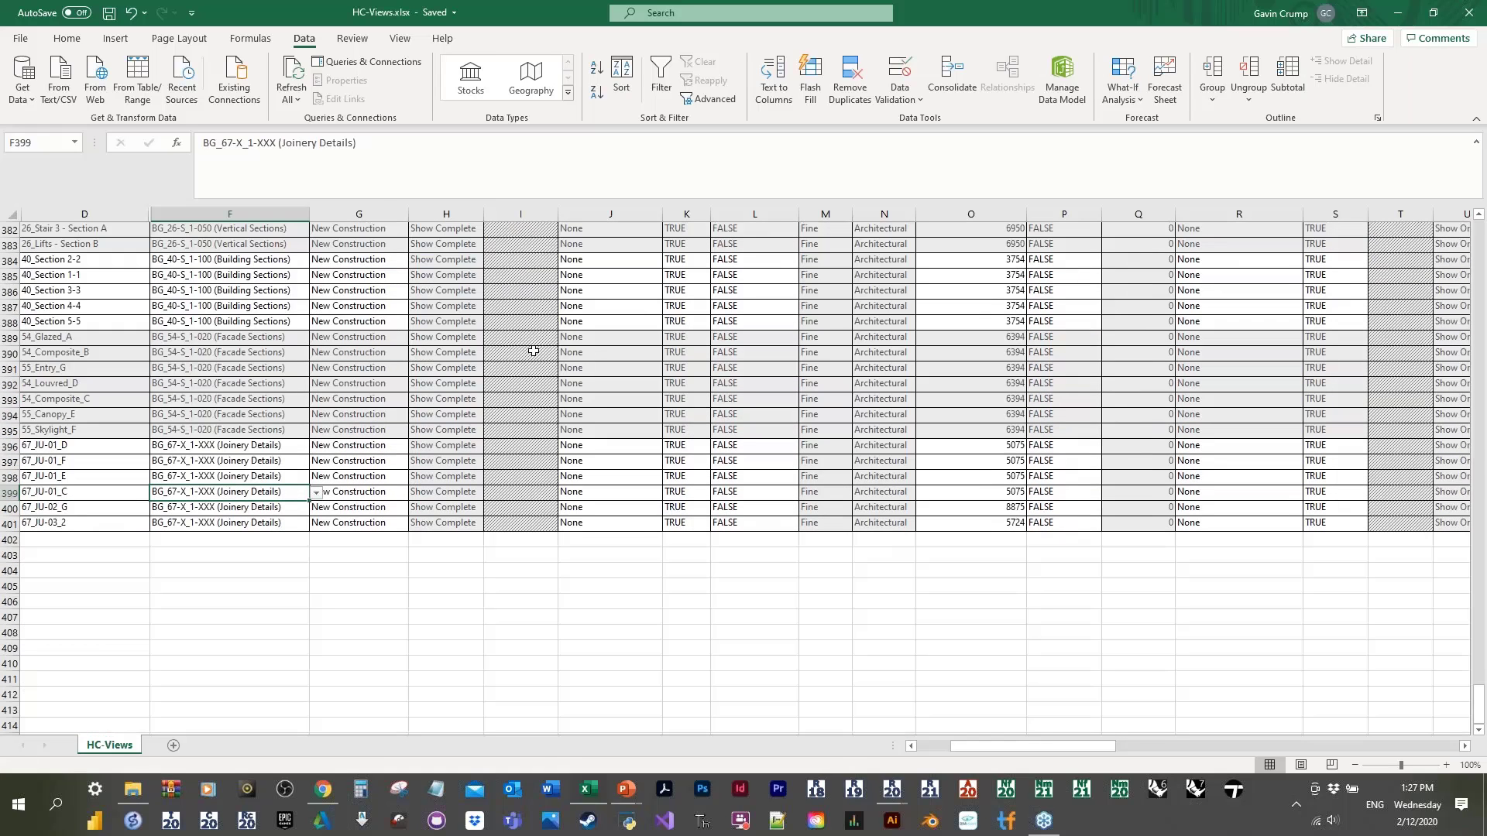
{"action": "key", "text": "ctrl+c"}
{"action": "left_click", "coordinate": [534, 351]}
{"action": "left_click_drag", "start_coordinate": [533, 351], "coordinate": [527, 461]}
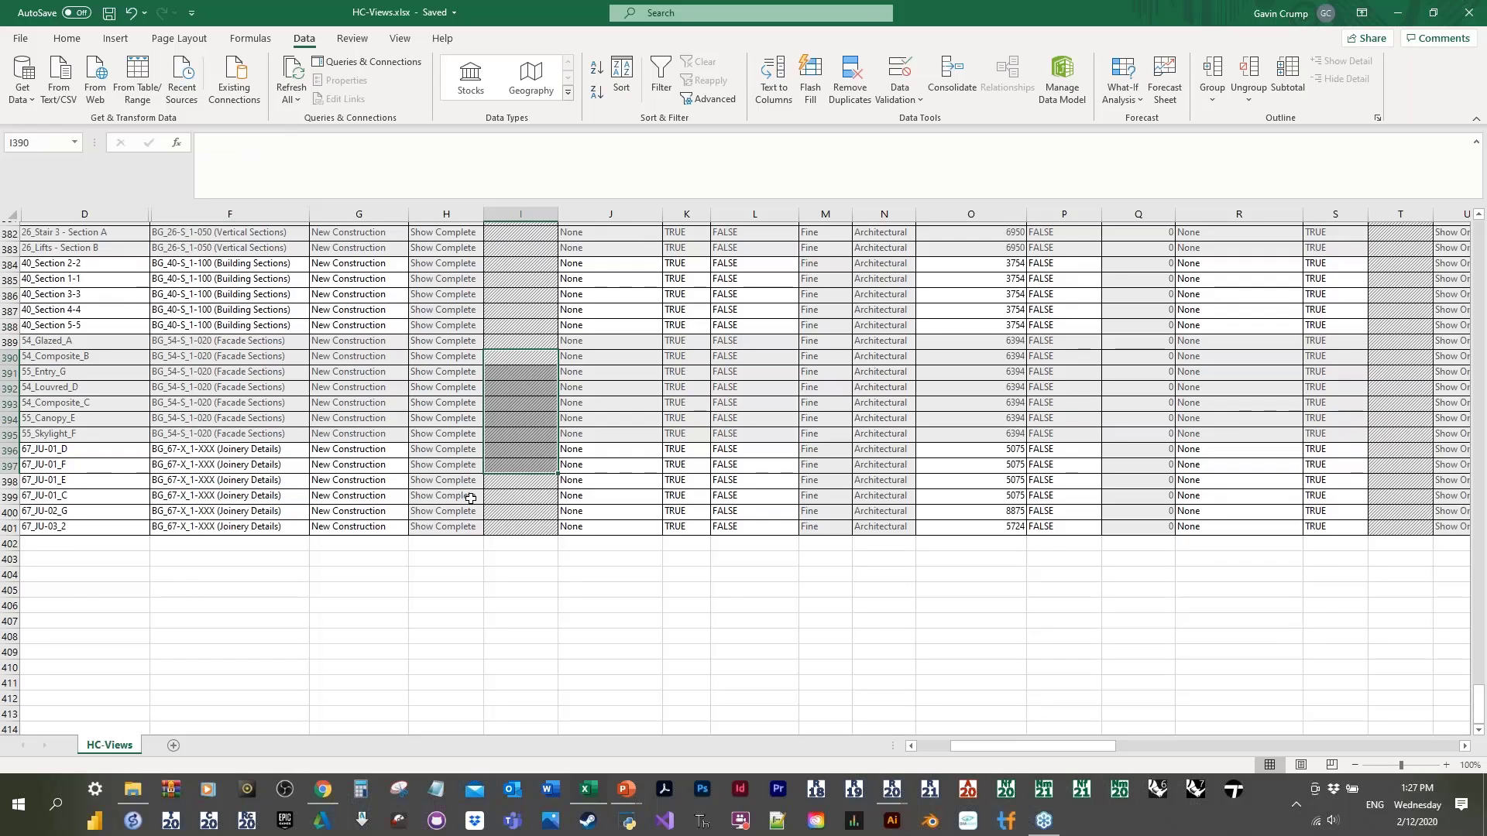
{"action": "scroll", "coordinate": [470, 497], "scroll_direction": "up", "scroll_amount": 2}
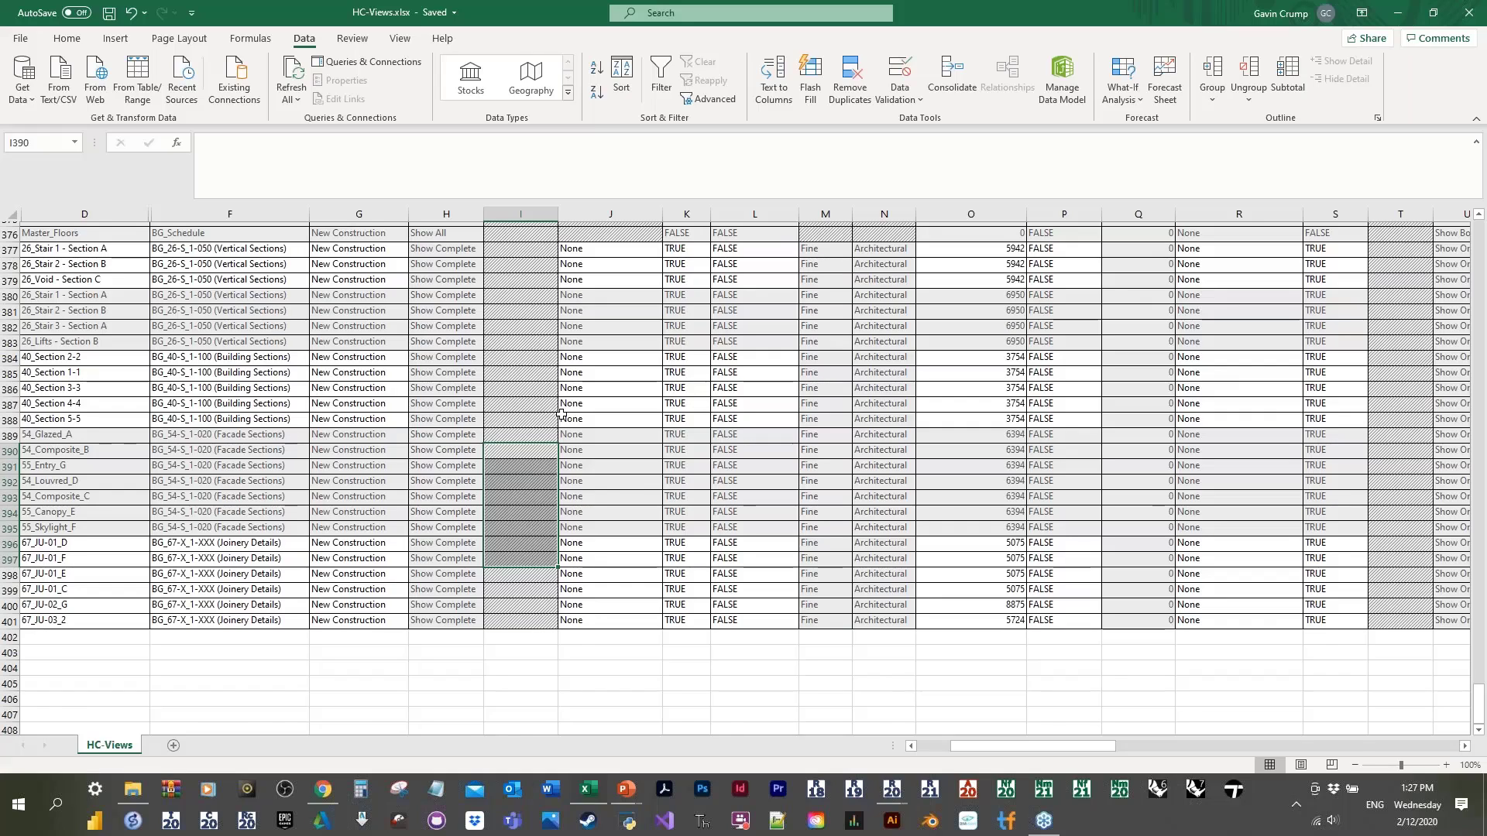
{"action": "scroll", "coordinate": [542, 441], "scroll_direction": "up", "scroll_amount": 8}
{"action": "scroll", "coordinate": [542, 440], "scroll_direction": "up", "scroll_amount": 10}
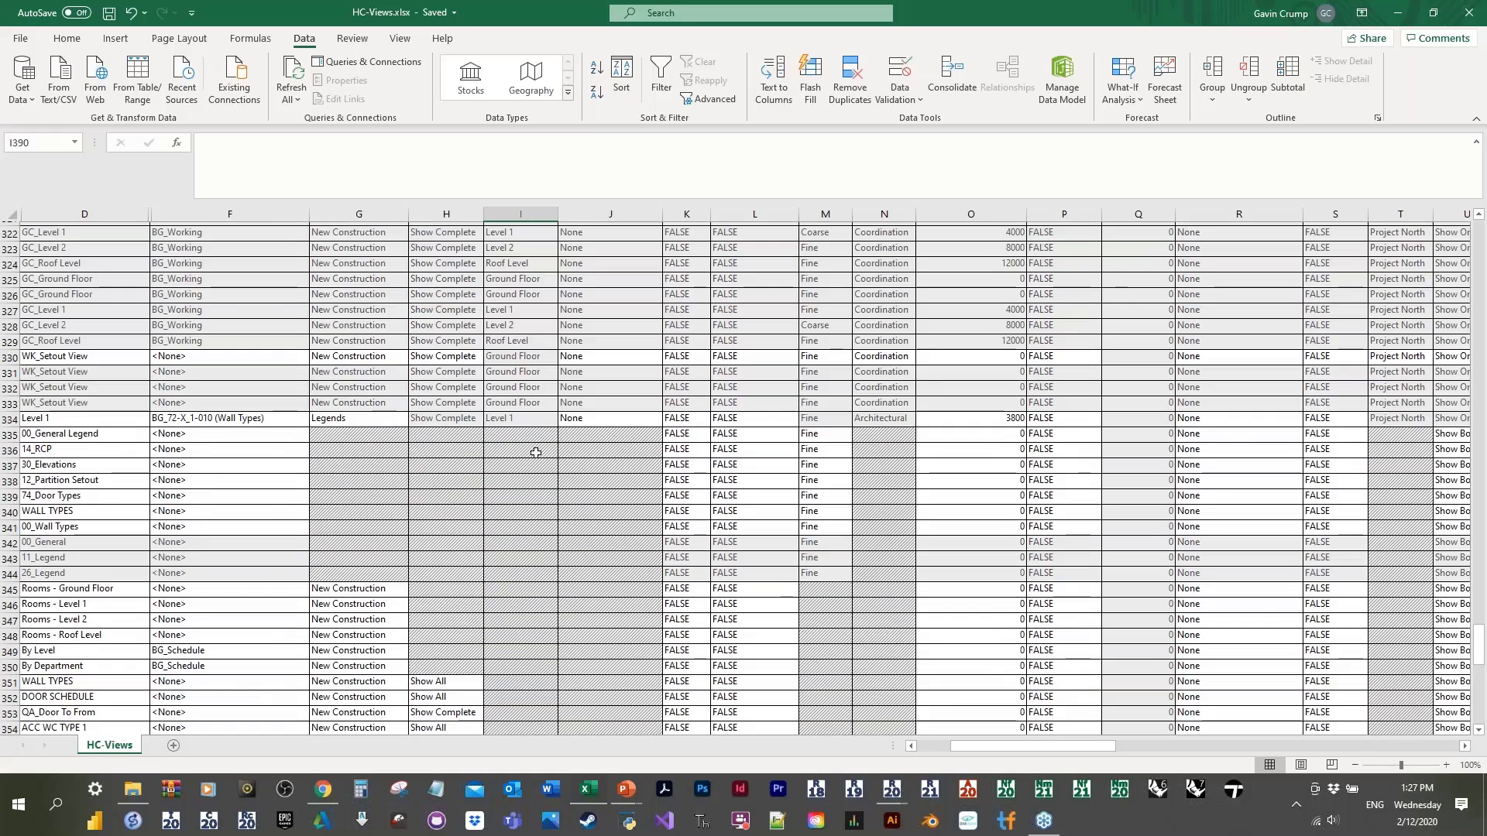
Step: Unhide columns A, B and C of the HC-Views sheet, restoring the Id, Family Name and Type Name data
{"action": "scroll", "coordinate": [536, 452], "scroll_direction": "up", "scroll_amount": 9}
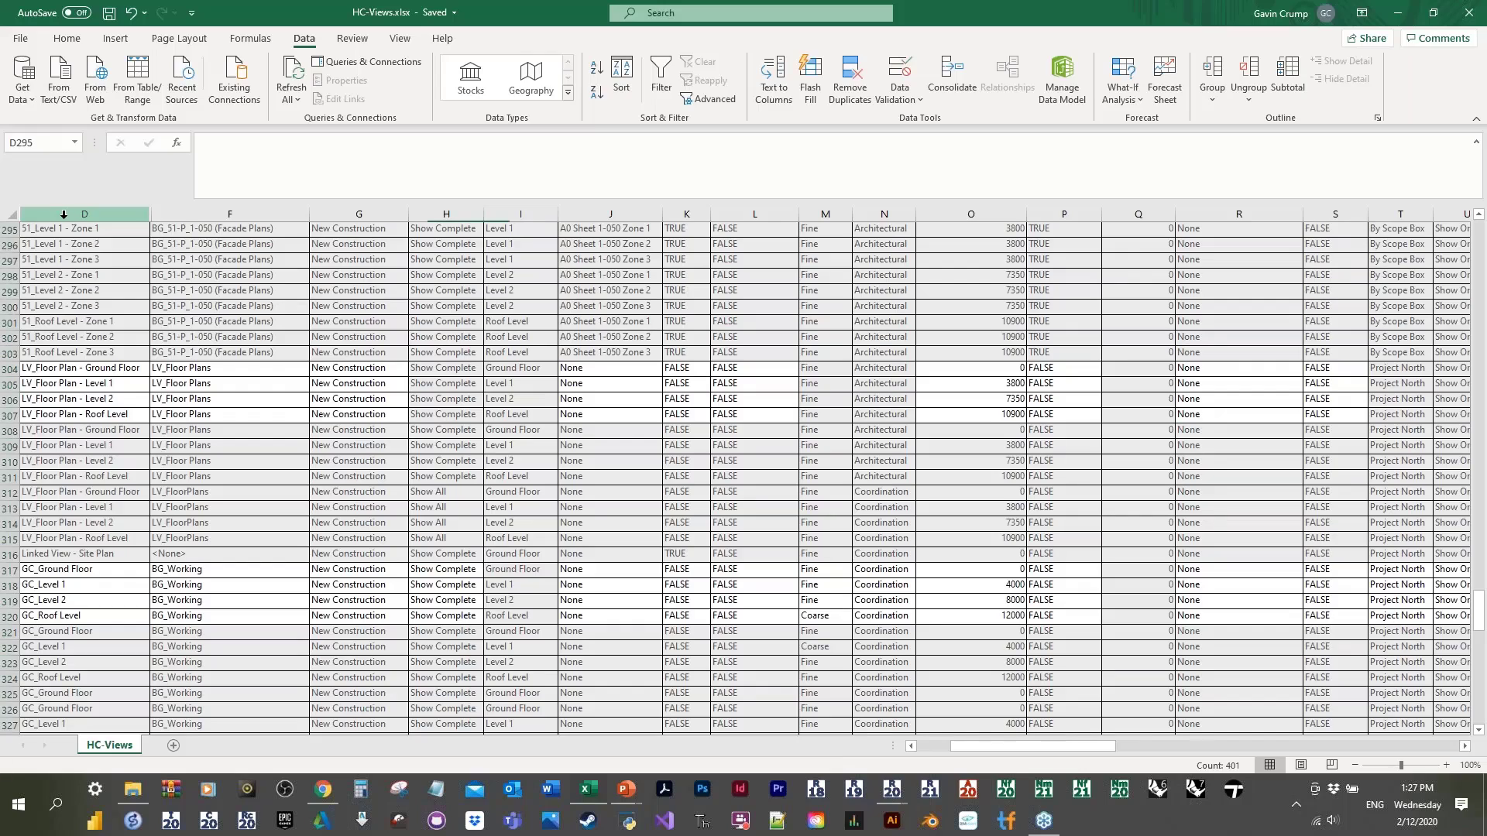
{"action": "left_click", "coordinate": [61, 214]}
{"action": "left_click_drag", "start_coordinate": [36, 211], "coordinate": [13, 213]}
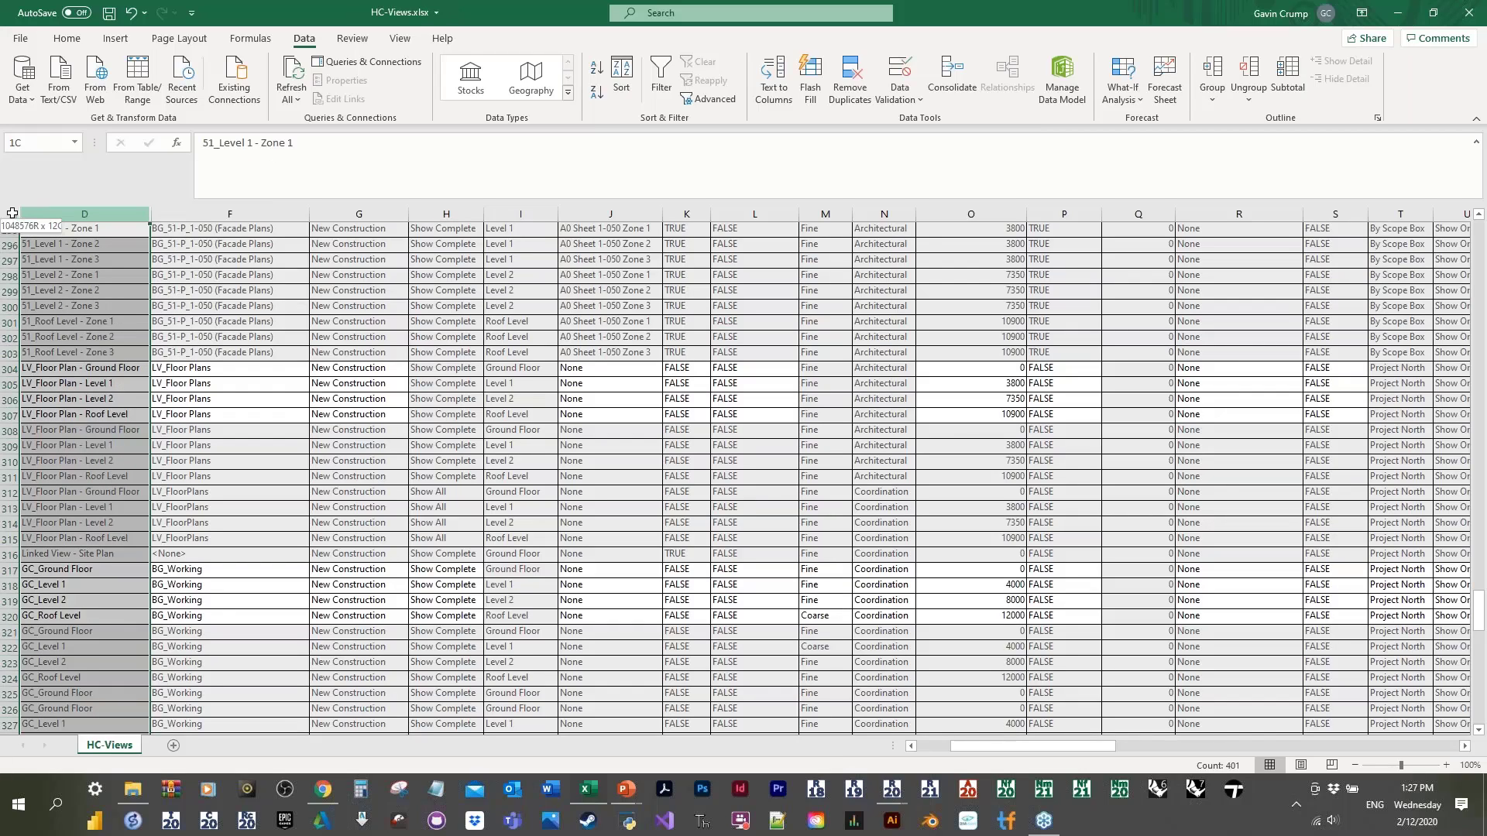
{"action": "left_click_drag", "start_coordinate": [12, 213], "coordinate": [9, 213]}
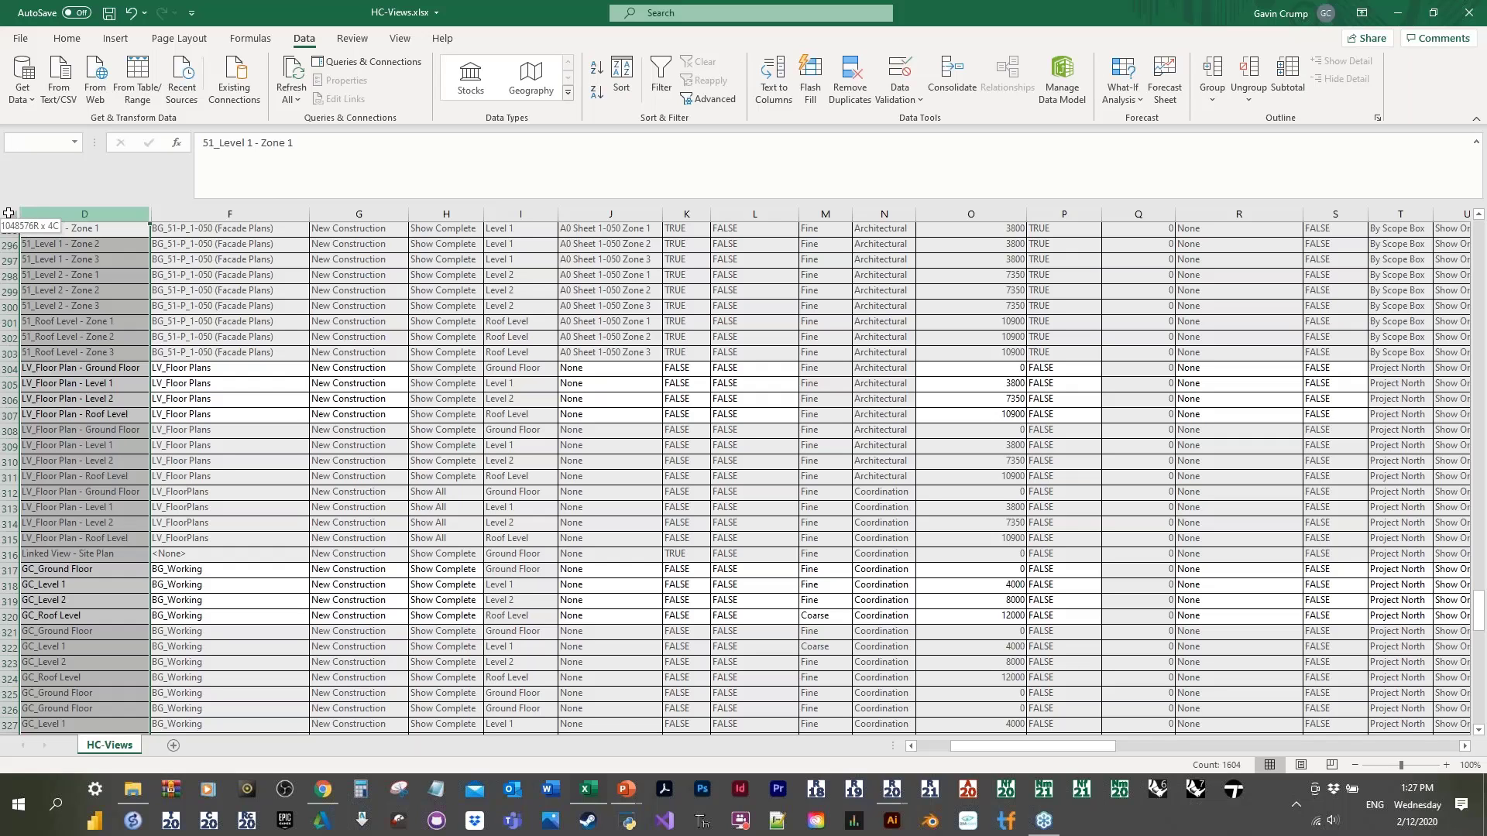
{"action": "right_click", "coordinate": [23, 216]}
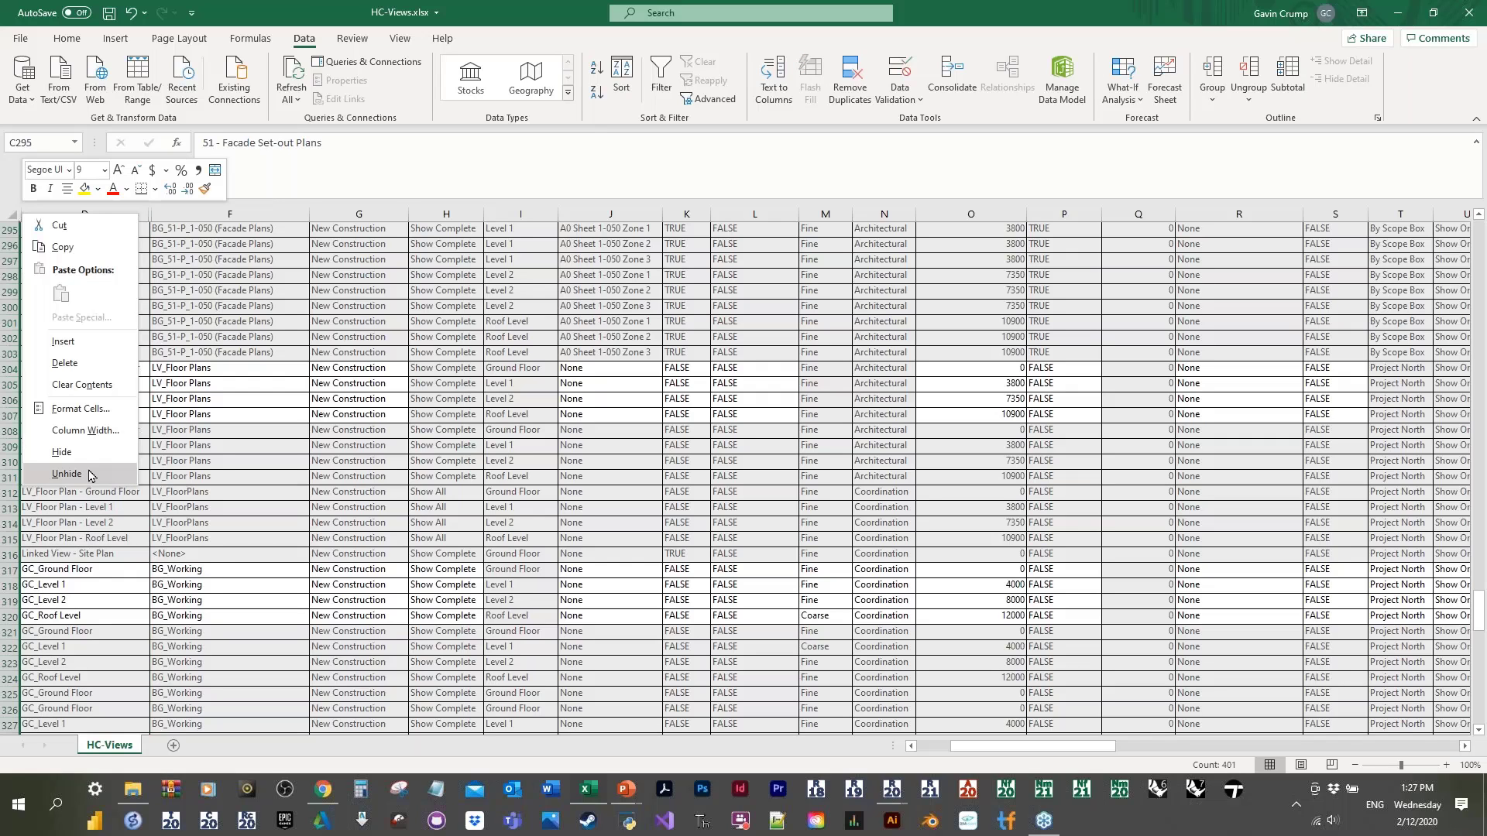
{"action": "left_click", "coordinate": [89, 474]}
{"action": "left_click", "coordinate": [65, 260]}
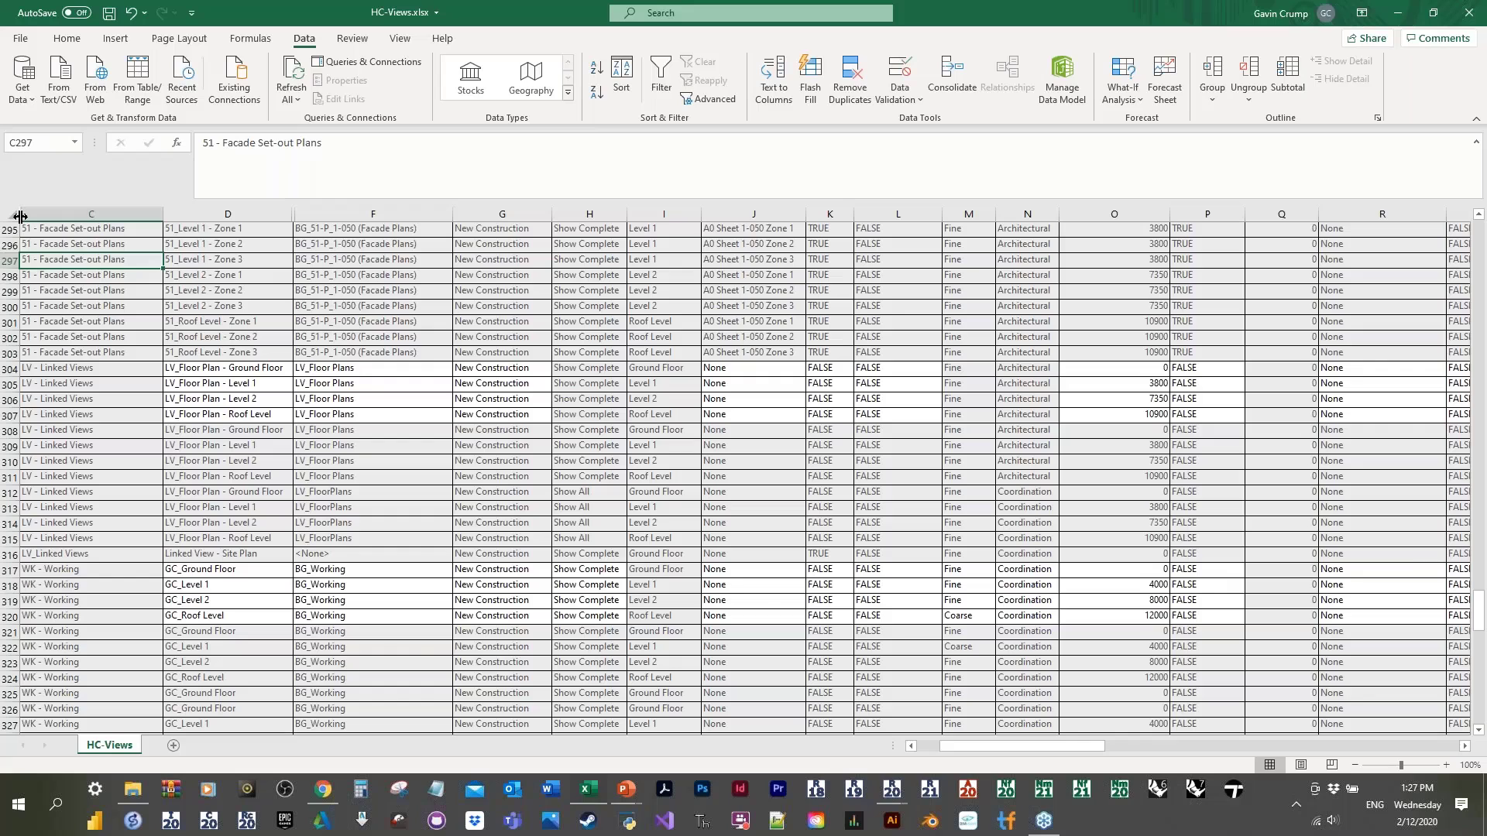
{"action": "left_click", "coordinate": [19, 216]}
{"action": "right_click", "coordinate": [20, 216]}
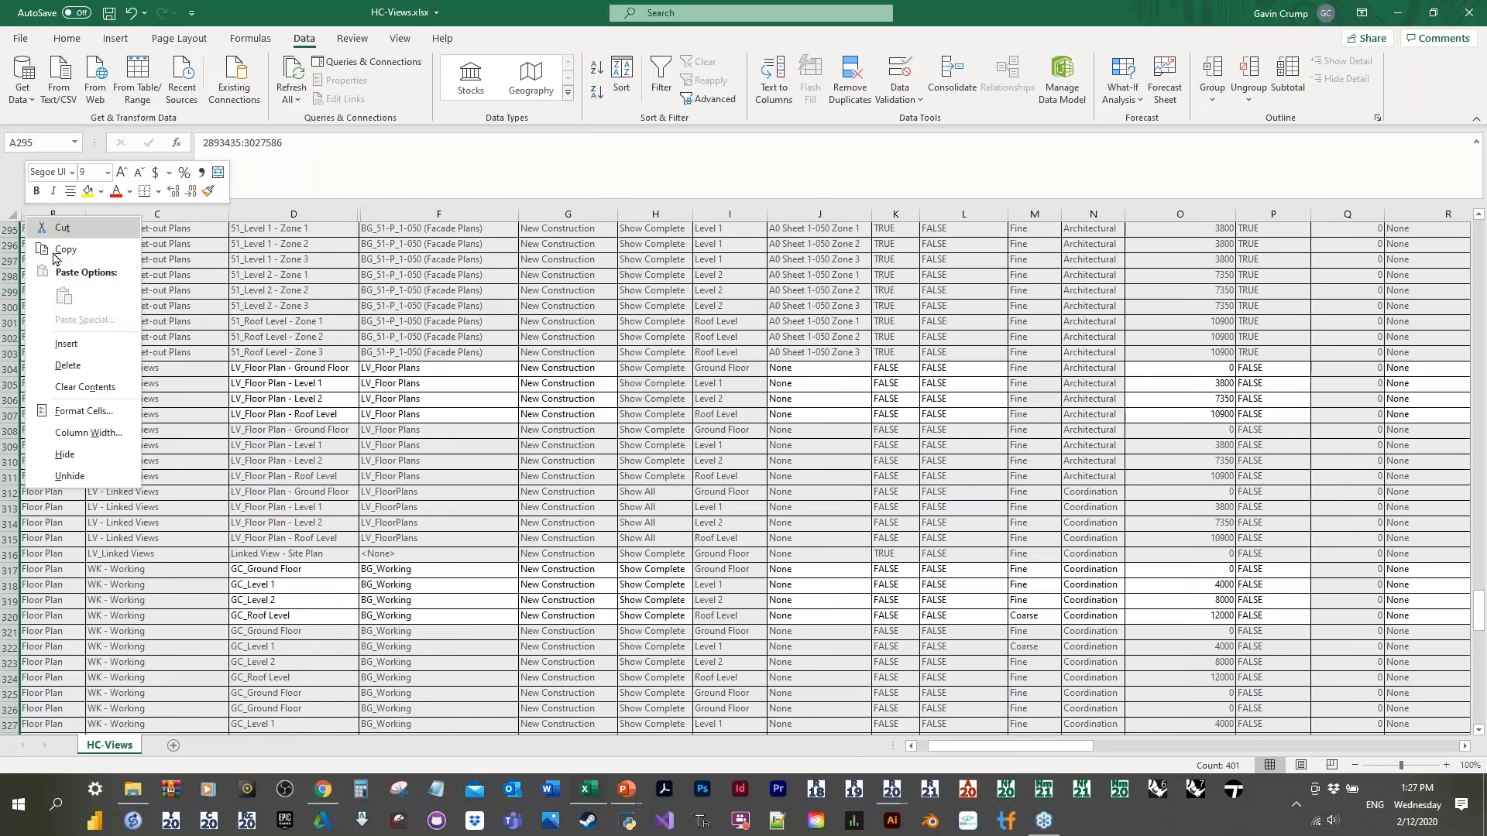
{"action": "left_click", "coordinate": [70, 475]}
{"action": "left_click", "coordinate": [197, 384]}
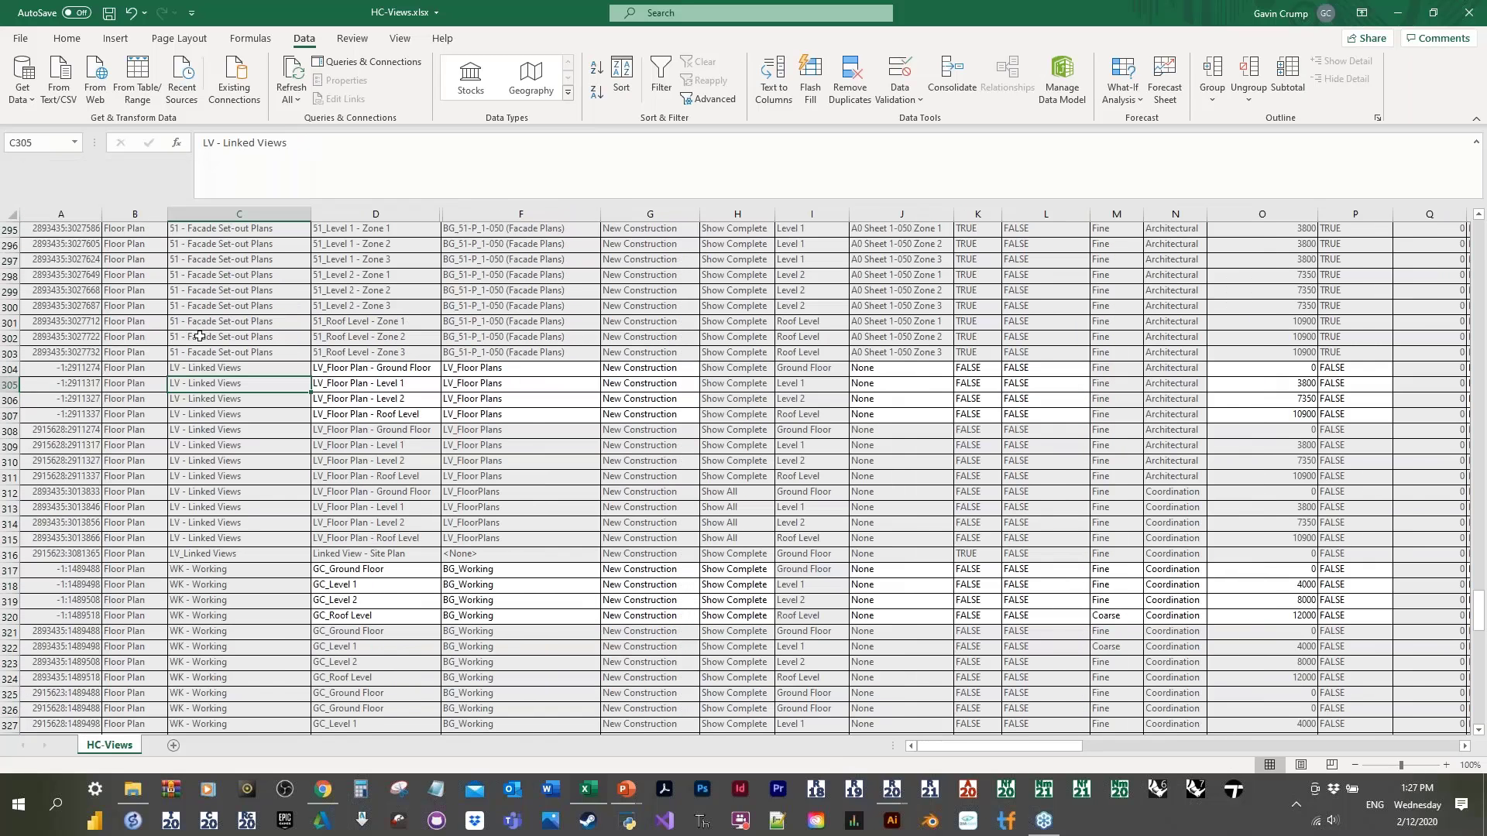
Step: Unhide the Title on Sheet column between View Name and View Template
{"action": "left_click_drag", "start_coordinate": [61, 214], "coordinate": [650, 214]}
{"action": "right_click", "coordinate": [652, 216]}
{"action": "left_click", "coordinate": [701, 475]}
{"action": "left_click", "coordinate": [711, 430]}
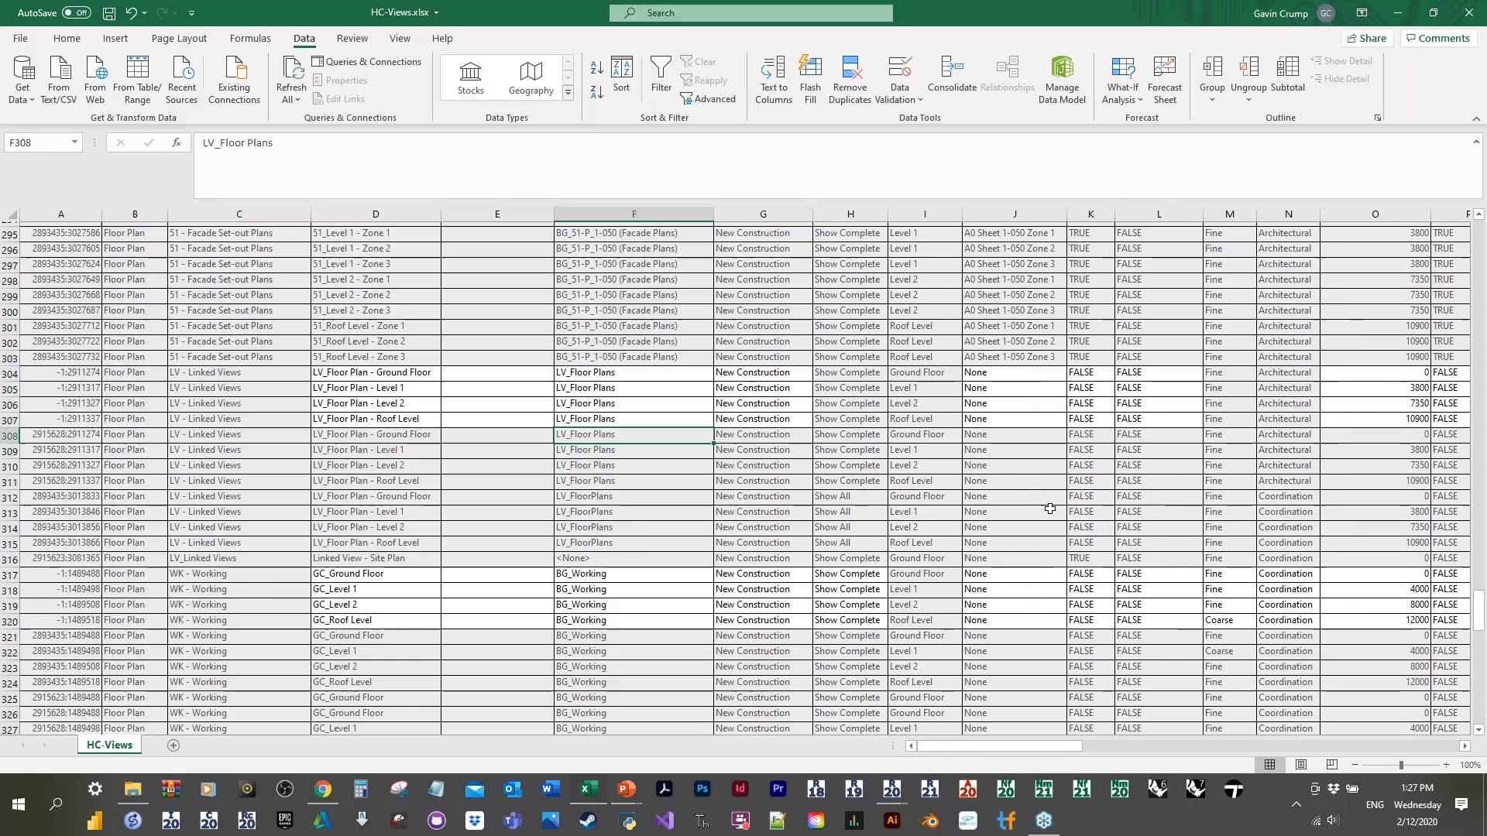
Step: Look back over the view rows up to the 3D views at the start of the sheet, and save the HC-Views workbook
{"action": "scroll", "coordinate": [1444, 379], "scroll_direction": "up", "scroll_amount": 6}
{"action": "scroll", "coordinate": [1444, 379], "scroll_direction": "up", "scroll_amount": 7}
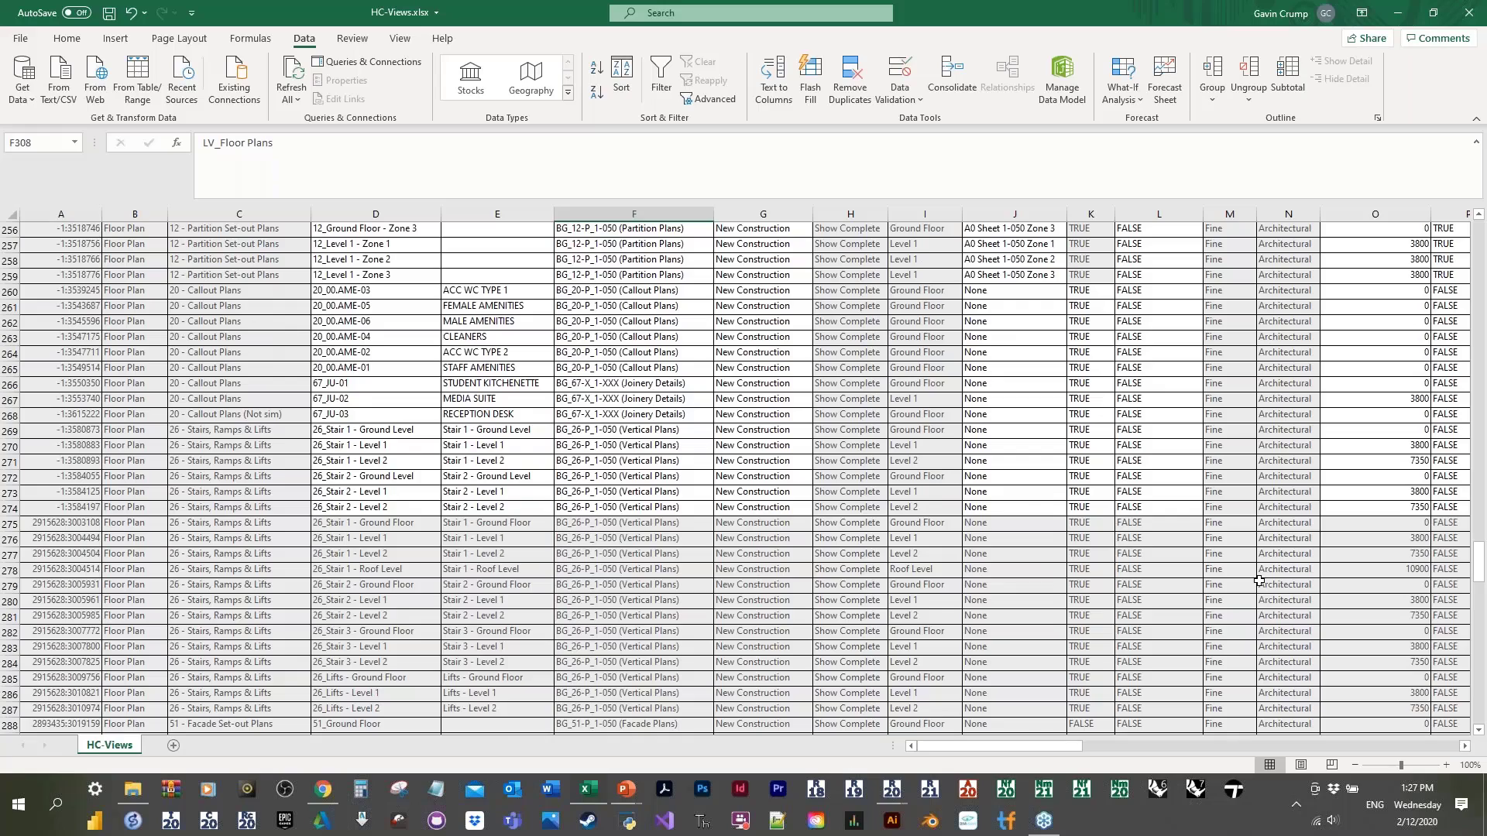
{"action": "scroll", "coordinate": [1239, 542], "scroll_direction": "up", "scroll_amount": 8}
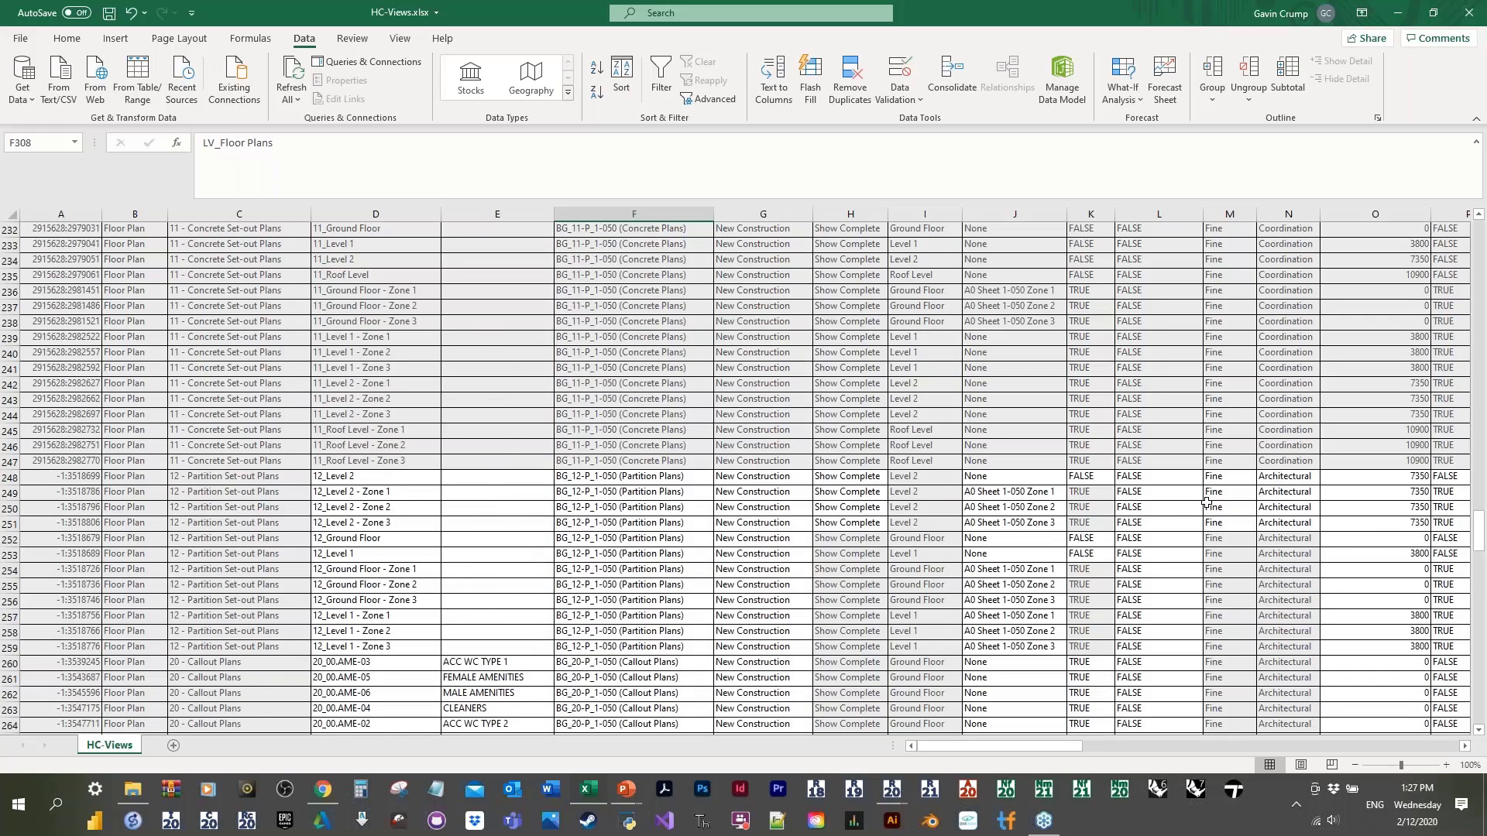
{"action": "scroll", "coordinate": [1206, 502], "scroll_direction": "up", "scroll_amount": 18}
{"action": "scroll", "coordinate": [1175, 519], "scroll_direction": "up", "scroll_amount": 17}
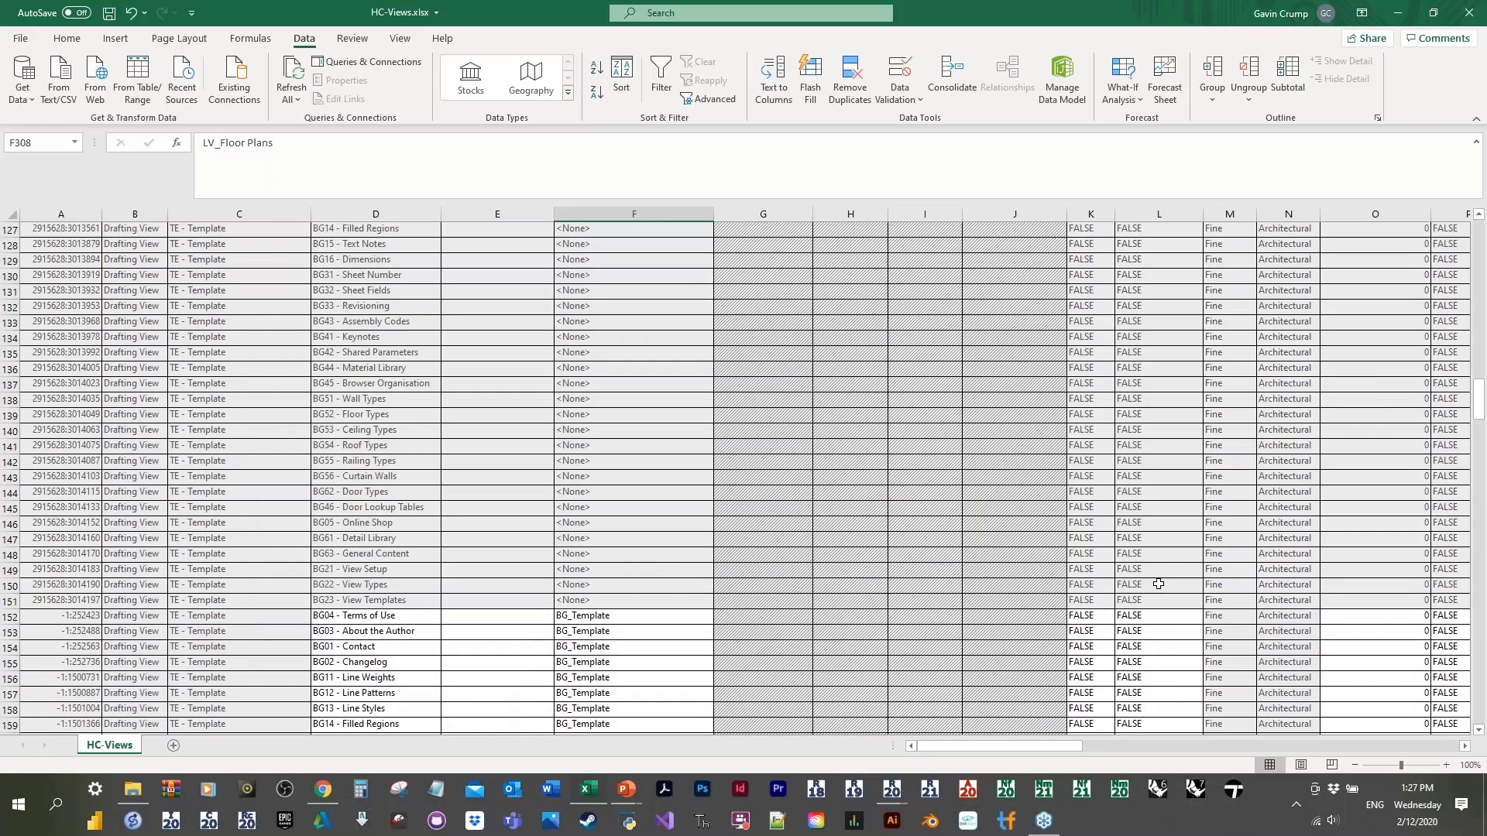
{"action": "scroll", "coordinate": [1158, 584], "scroll_direction": "up", "scroll_amount": 11}
{"action": "left_click_drag", "start_coordinate": [1478, 361], "coordinate": [1475, 232]}
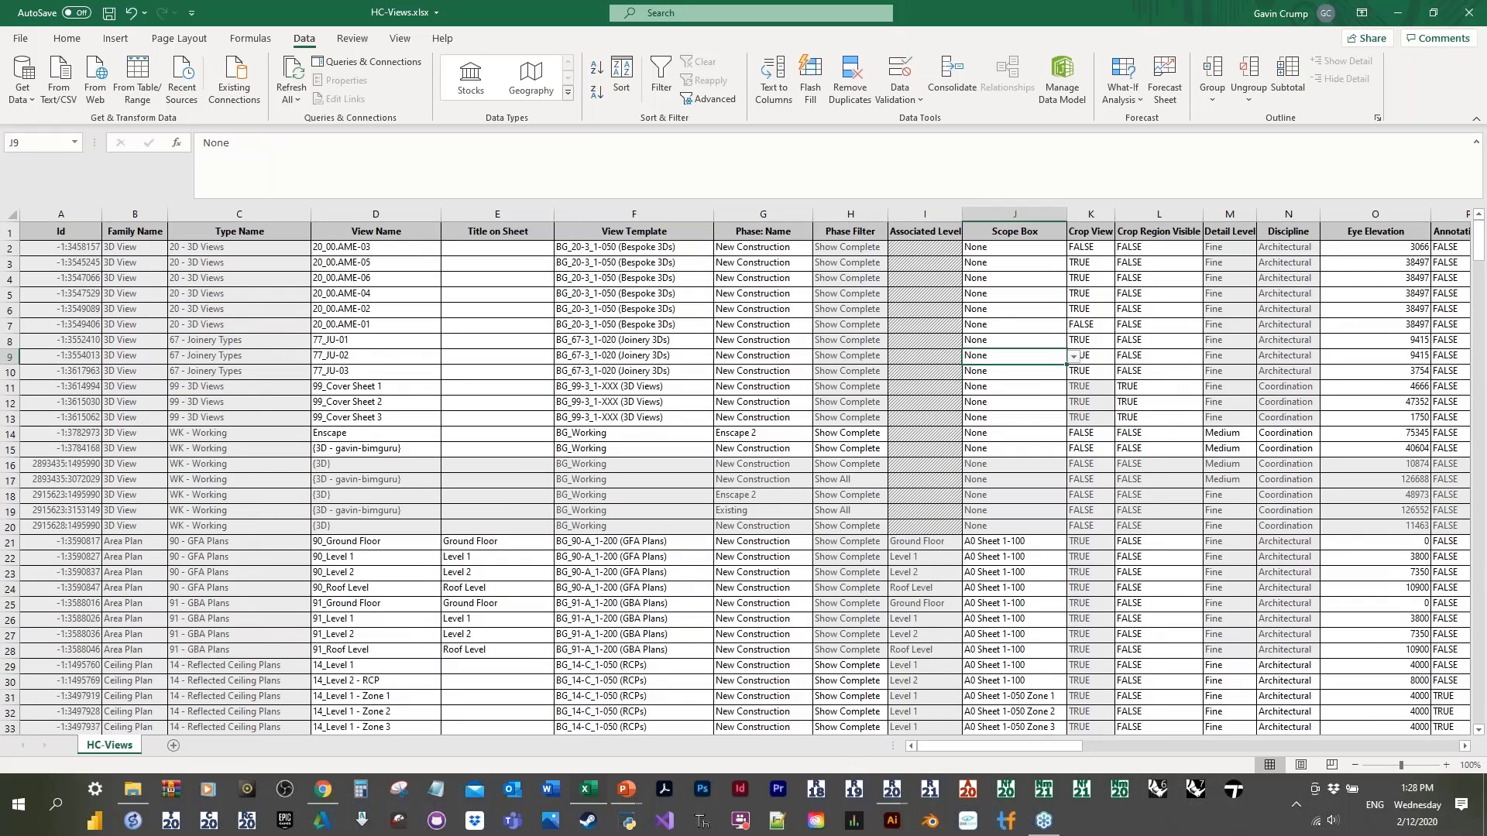
{"action": "left_click", "coordinate": [396, 386]}
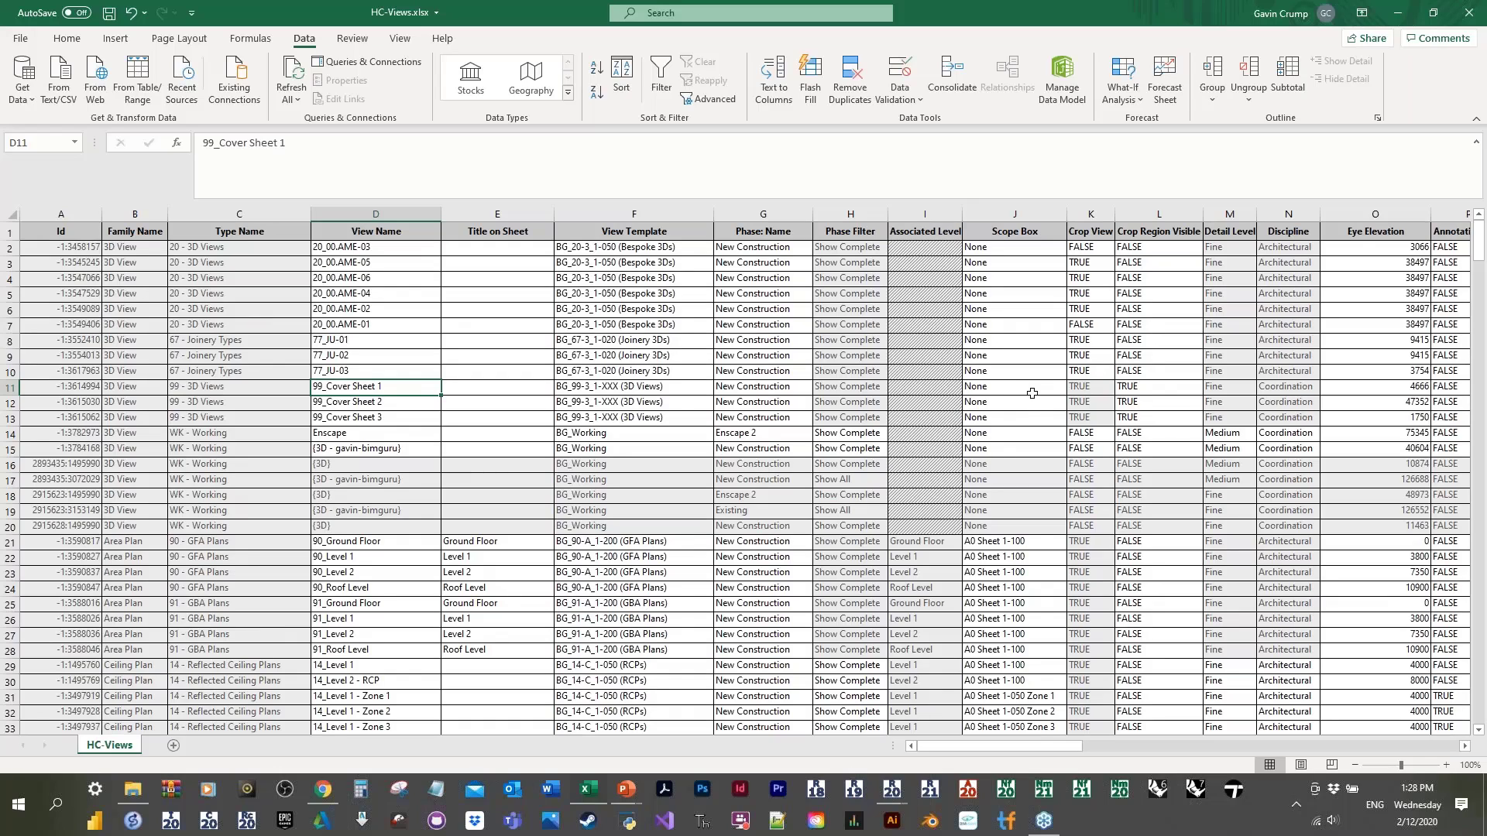
{"action": "left_click", "coordinate": [1011, 350]}
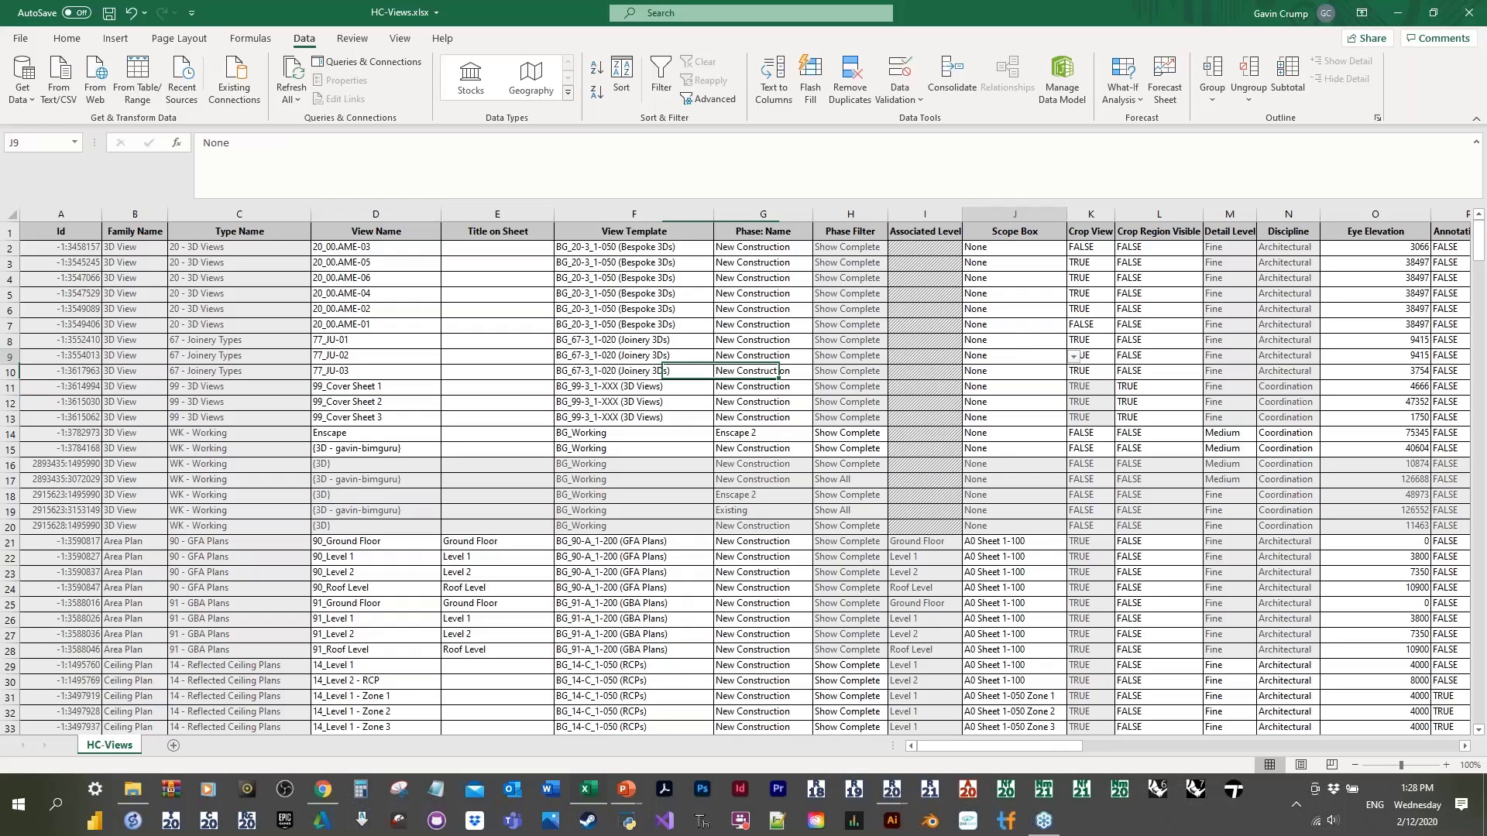
{"action": "key", "text": "ctrl+s"}
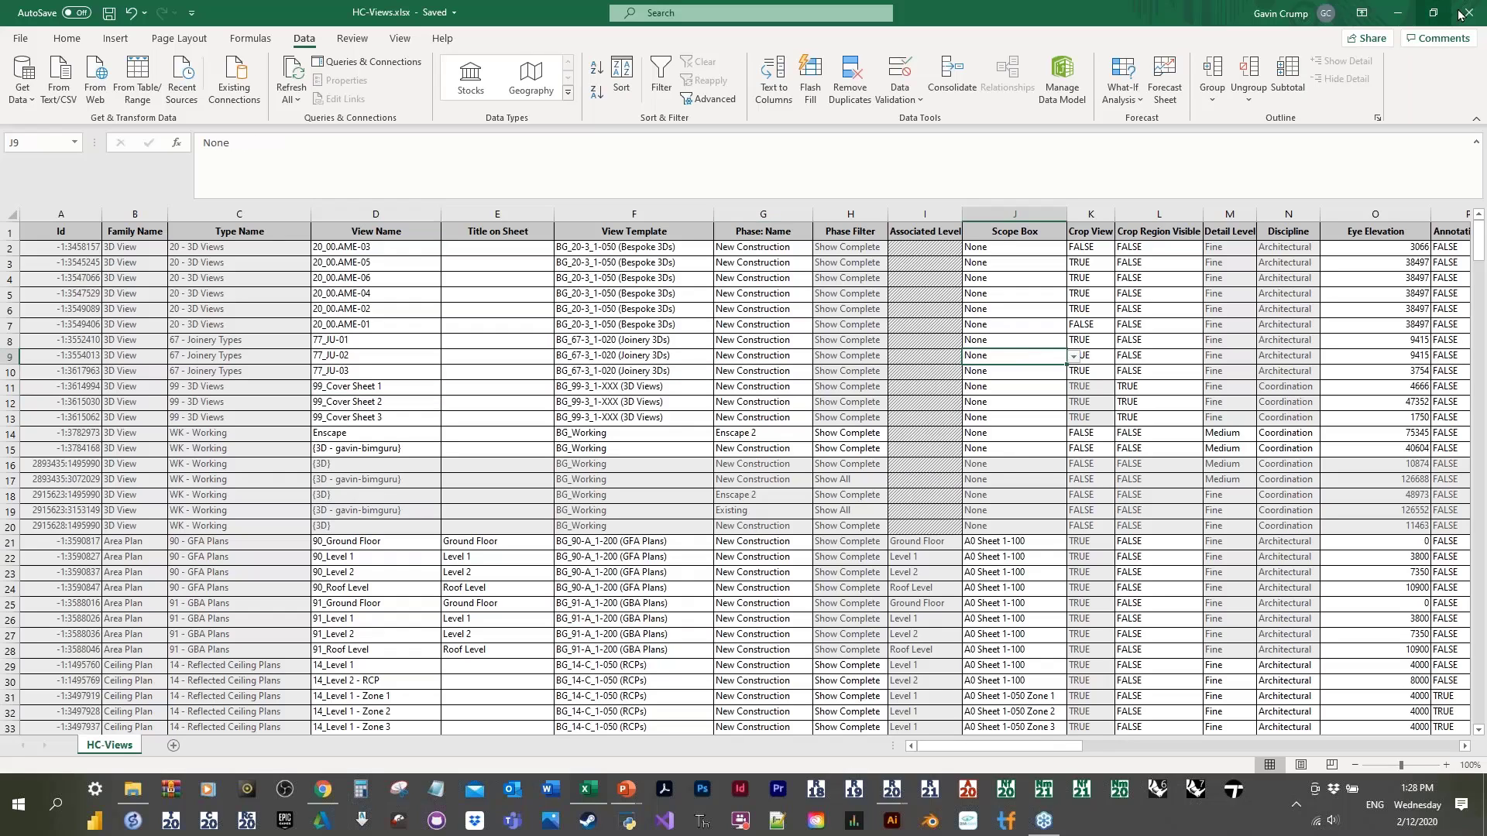
Step: Close the workbook, return to Revit and load HC-Views.xlsx as the import file for the HC-Views link
{"action": "left_click", "coordinate": [1460, 15]}
{"action": "left_click", "coordinate": [814, 405]}
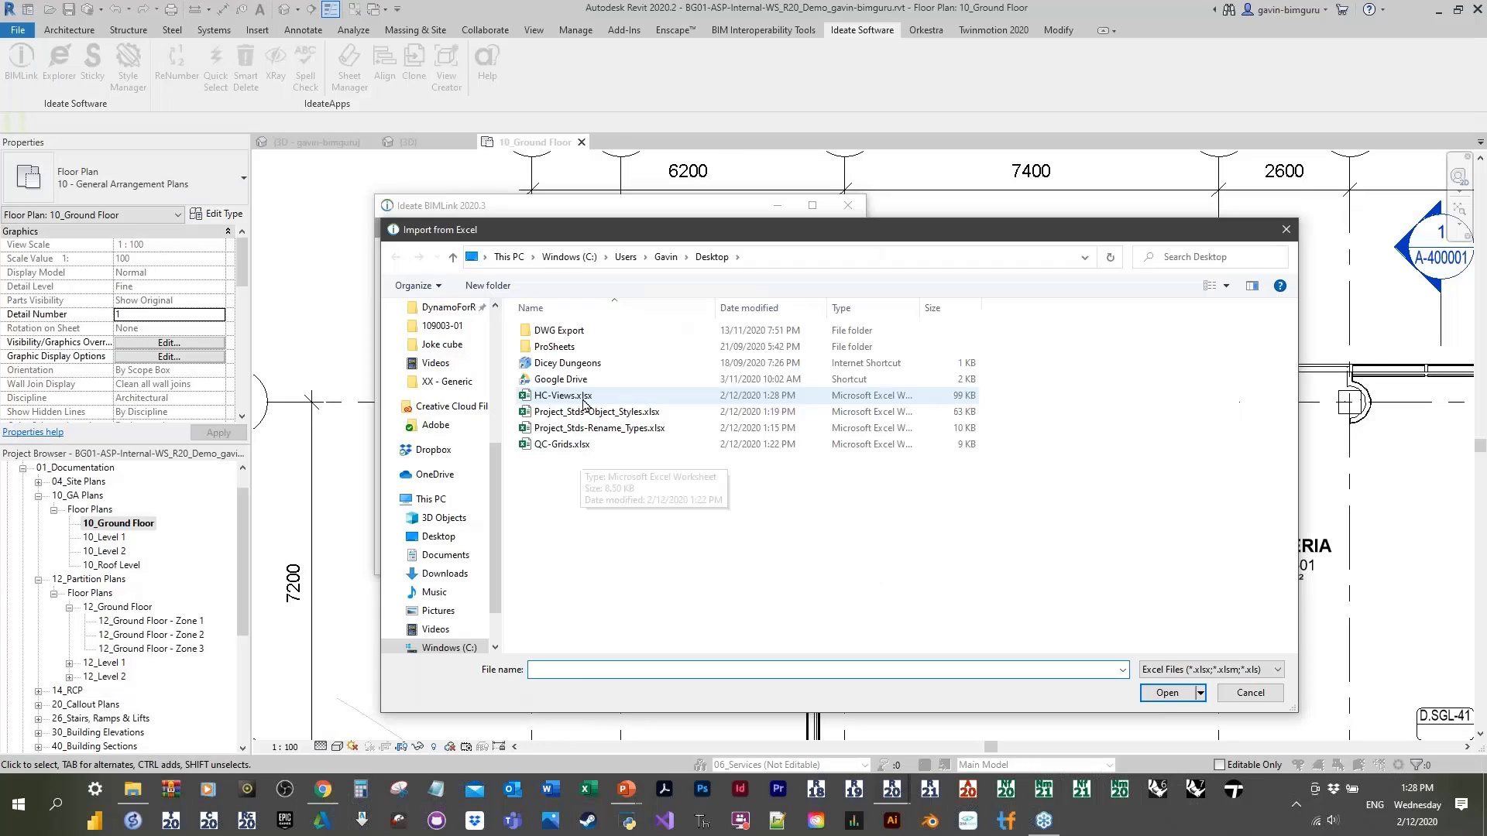
{"action": "left_click", "coordinate": [563, 395]}
{"action": "left_click", "coordinate": [1165, 694]}
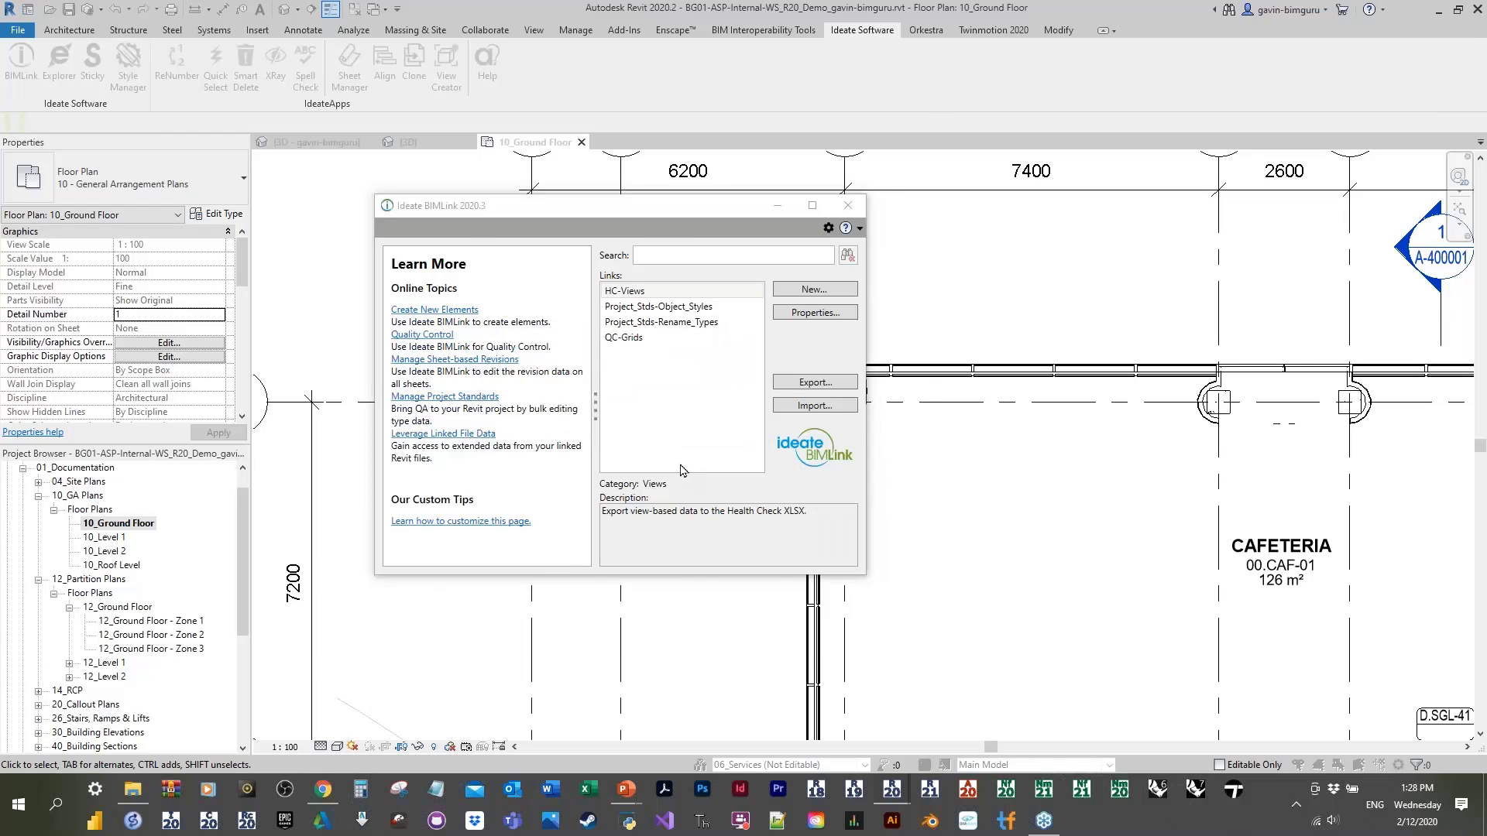
Step: Review the pending view name and view template changes, import them into the model and close Ideate BIMLink
{"action": "scroll", "coordinate": [721, 484], "scroll_direction": "down", "scroll_amount": 8}
{"action": "scroll", "coordinate": [721, 482], "scroll_direction": "down", "scroll_amount": 10}
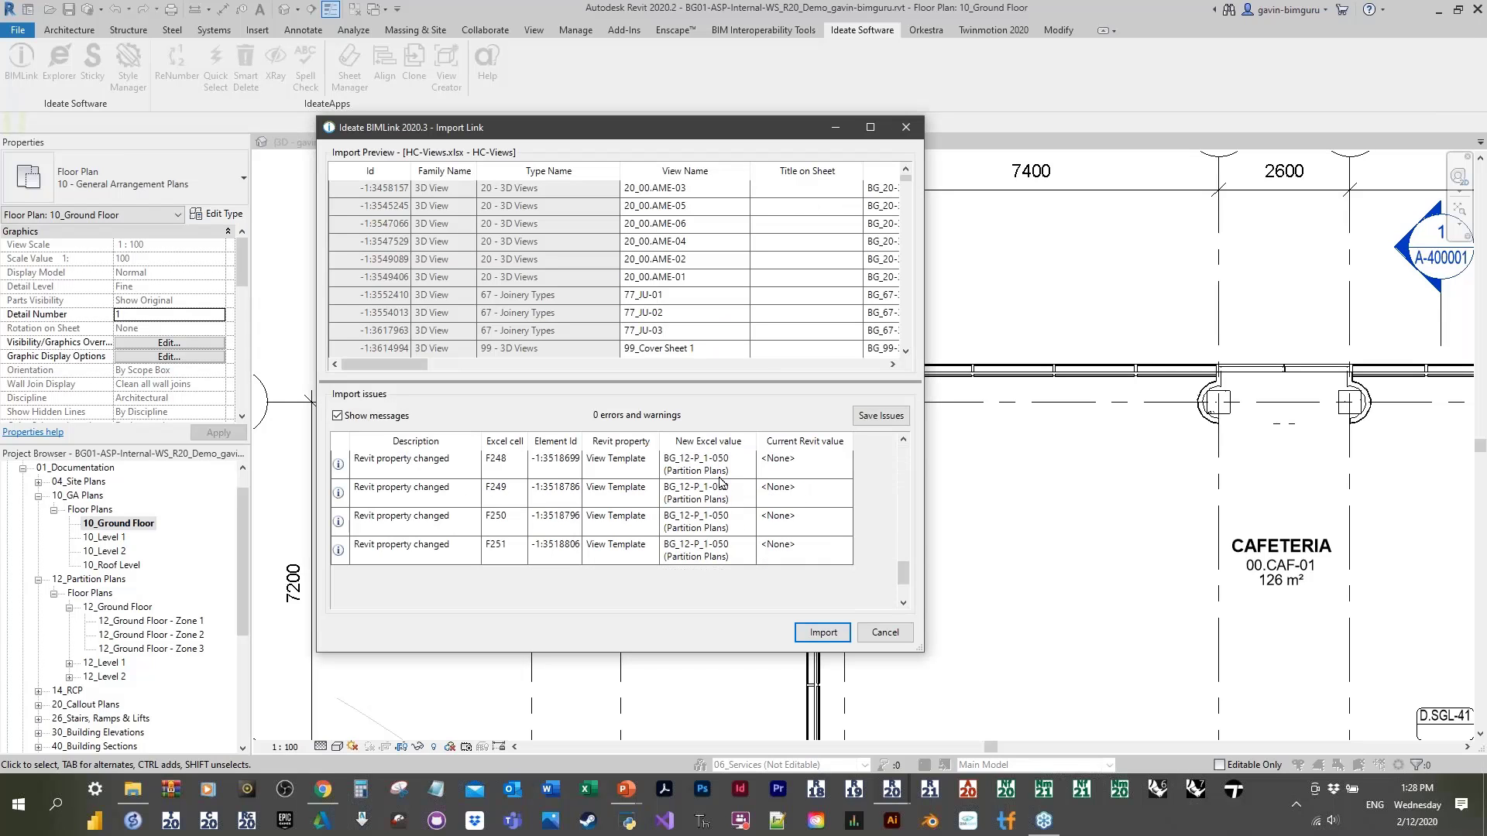
{"action": "scroll", "coordinate": [721, 485], "scroll_direction": "up", "scroll_amount": 15}
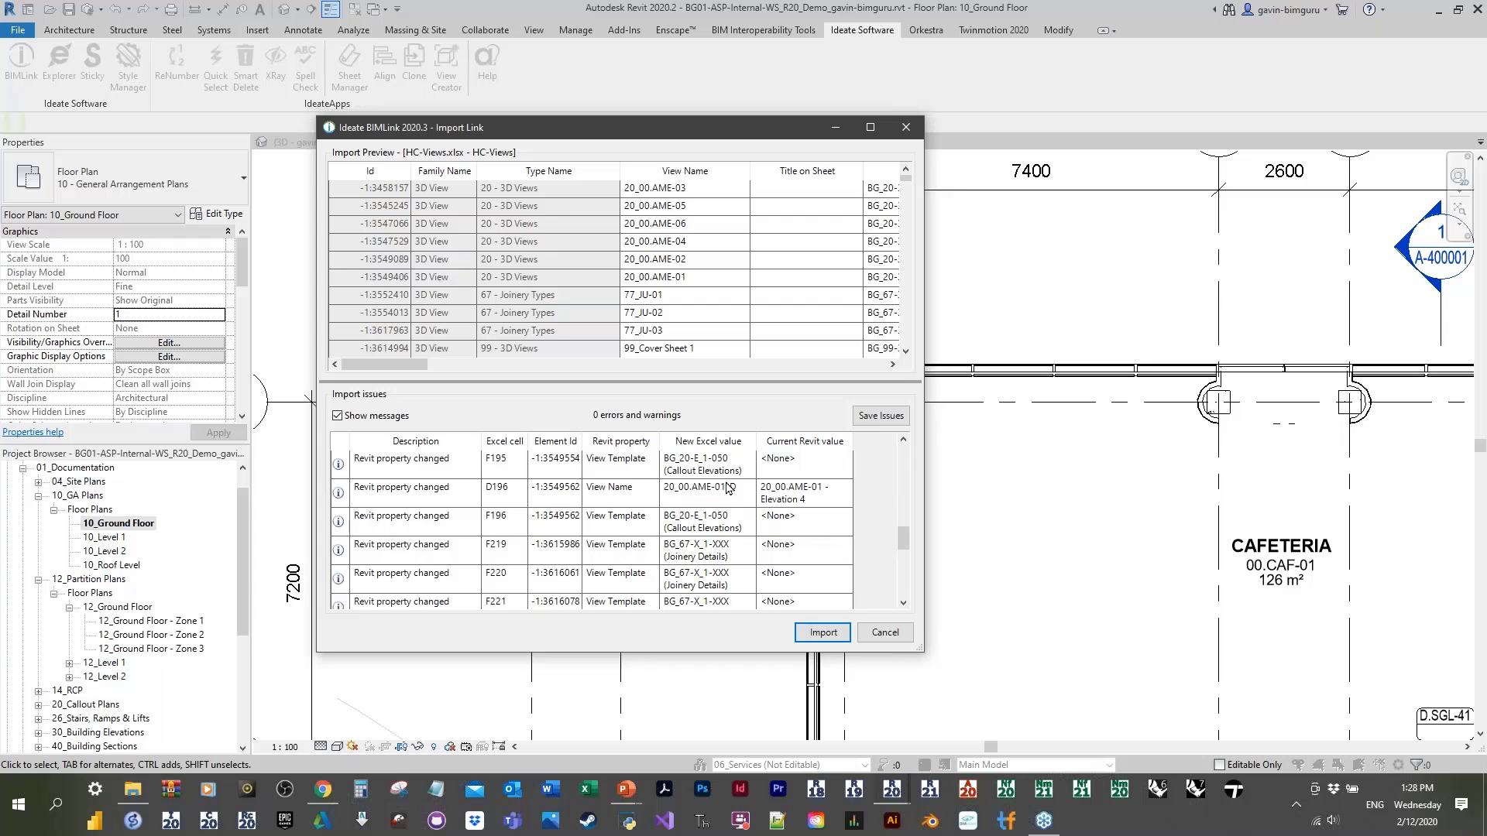
{"action": "scroll", "coordinate": [728, 488], "scroll_direction": "up", "scroll_amount": 2}
{"action": "left_click", "coordinate": [831, 640]}
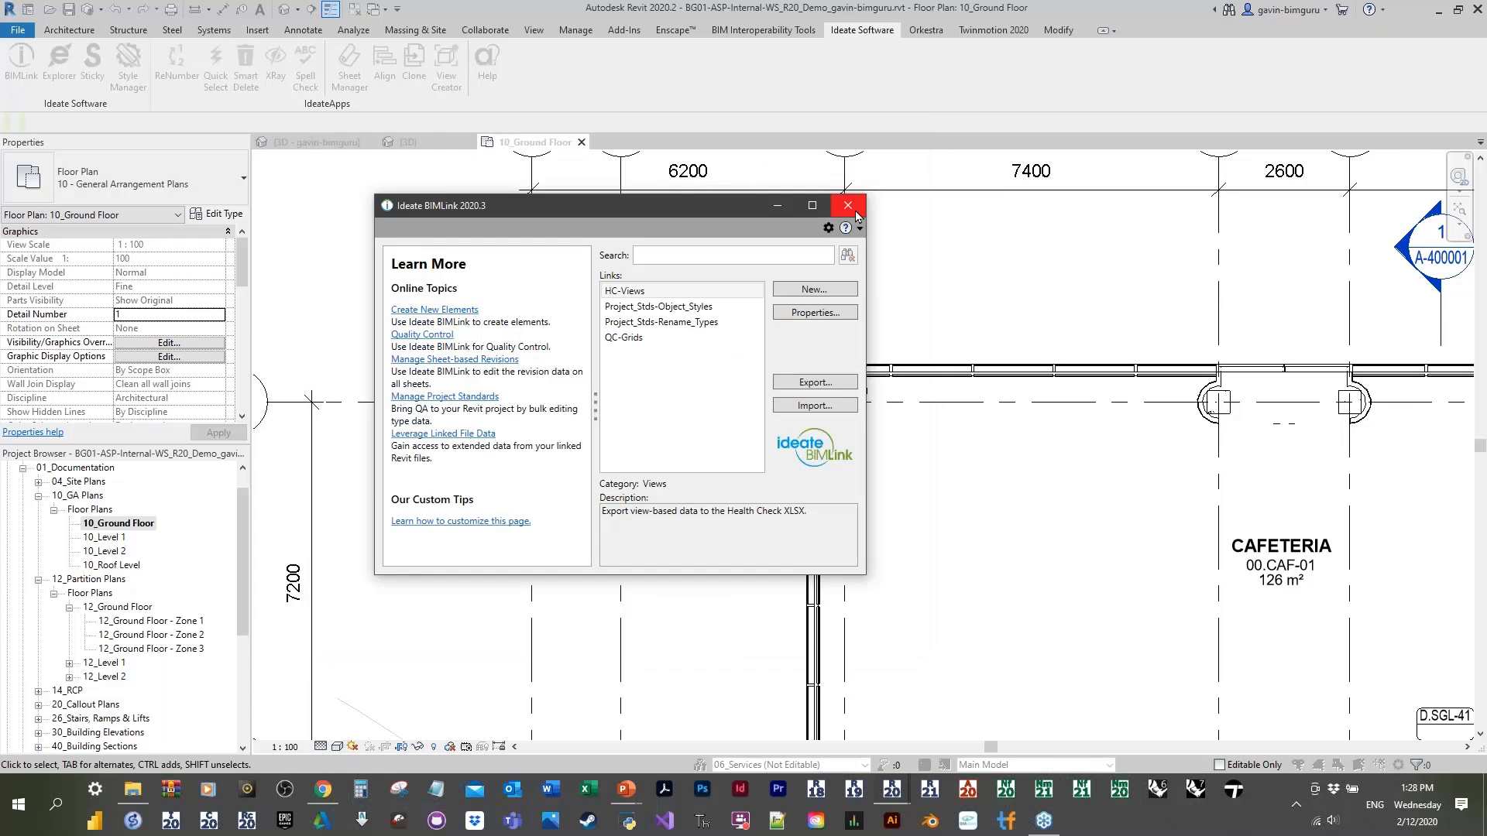
{"action": "left_click", "coordinate": [849, 206]}
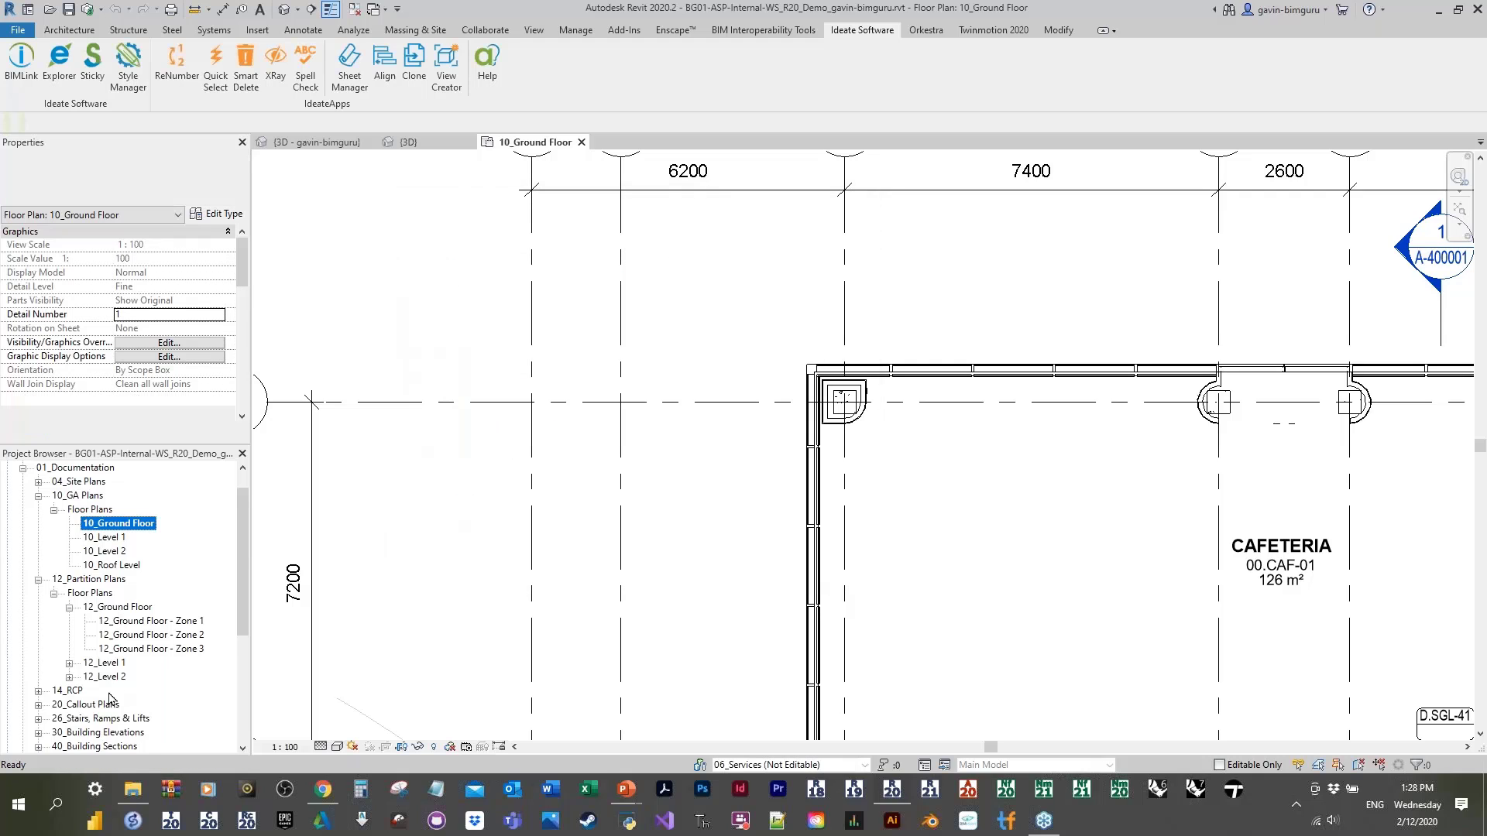
Step: Open the 14_Ground Floor ceiling plan and inspect its assigned view template settings without changing them
{"action": "double_click", "coordinate": [70, 691]}
{"action": "left_click", "coordinate": [91, 704]}
{"action": "scroll", "coordinate": [116, 688], "scroll_direction": "down", "scroll_amount": 1}
{"action": "double_click", "coordinate": [117, 682]}
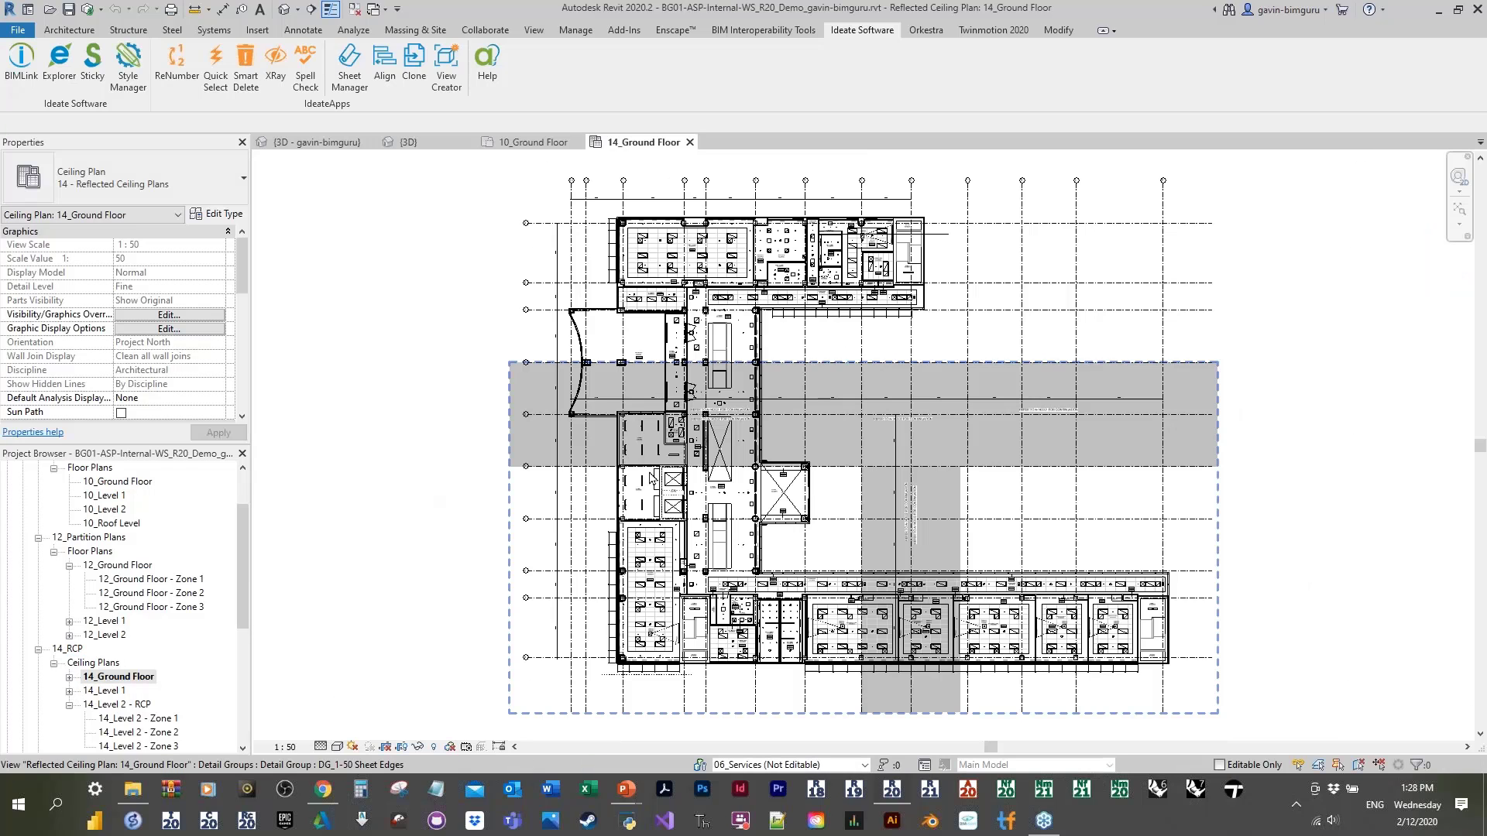
{"action": "scroll", "coordinate": [200, 371], "scroll_direction": "down", "scroll_amount": 4}
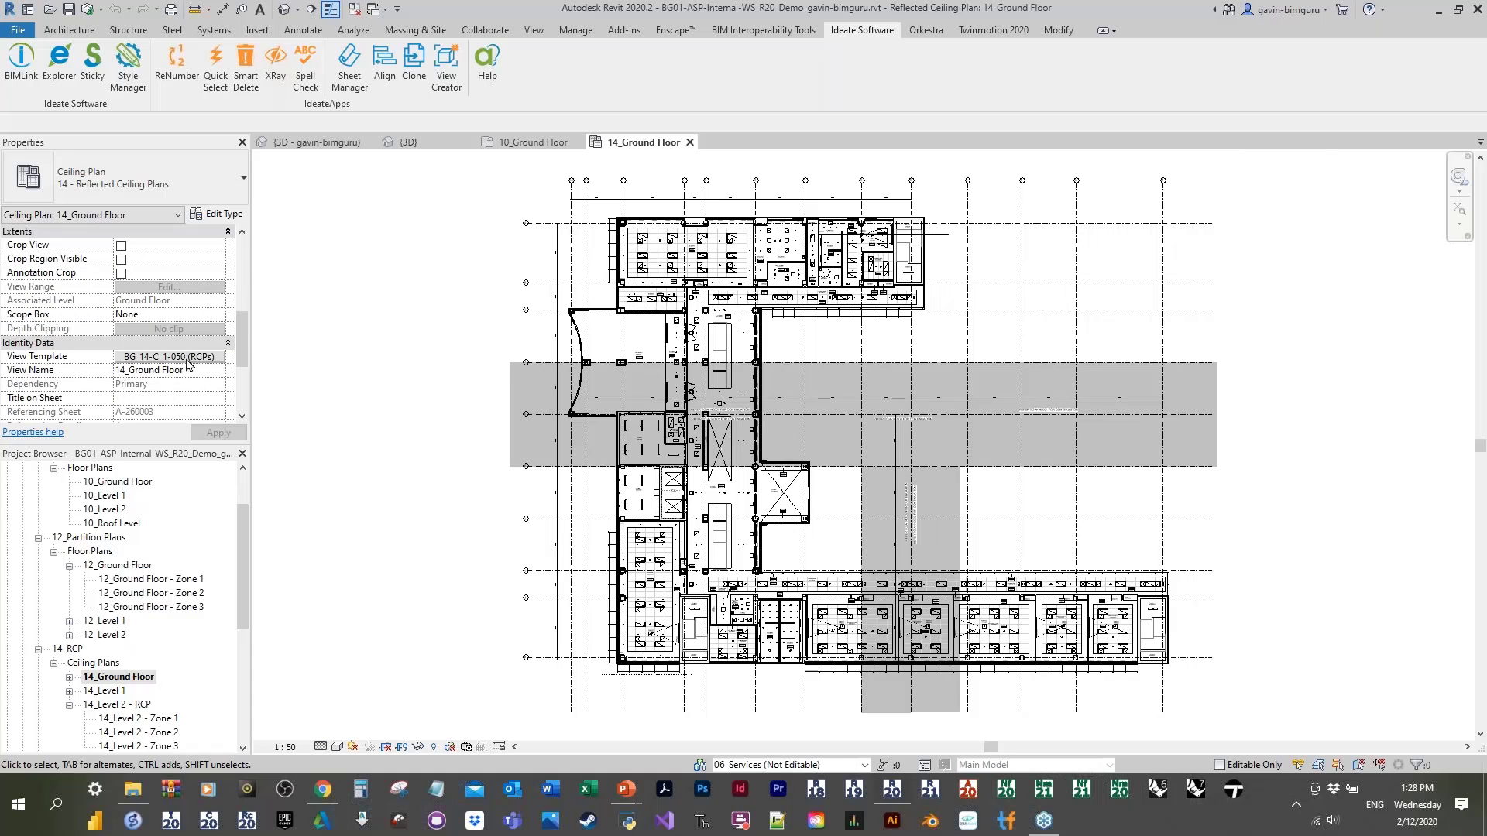
{"action": "left_click", "coordinate": [170, 357]}
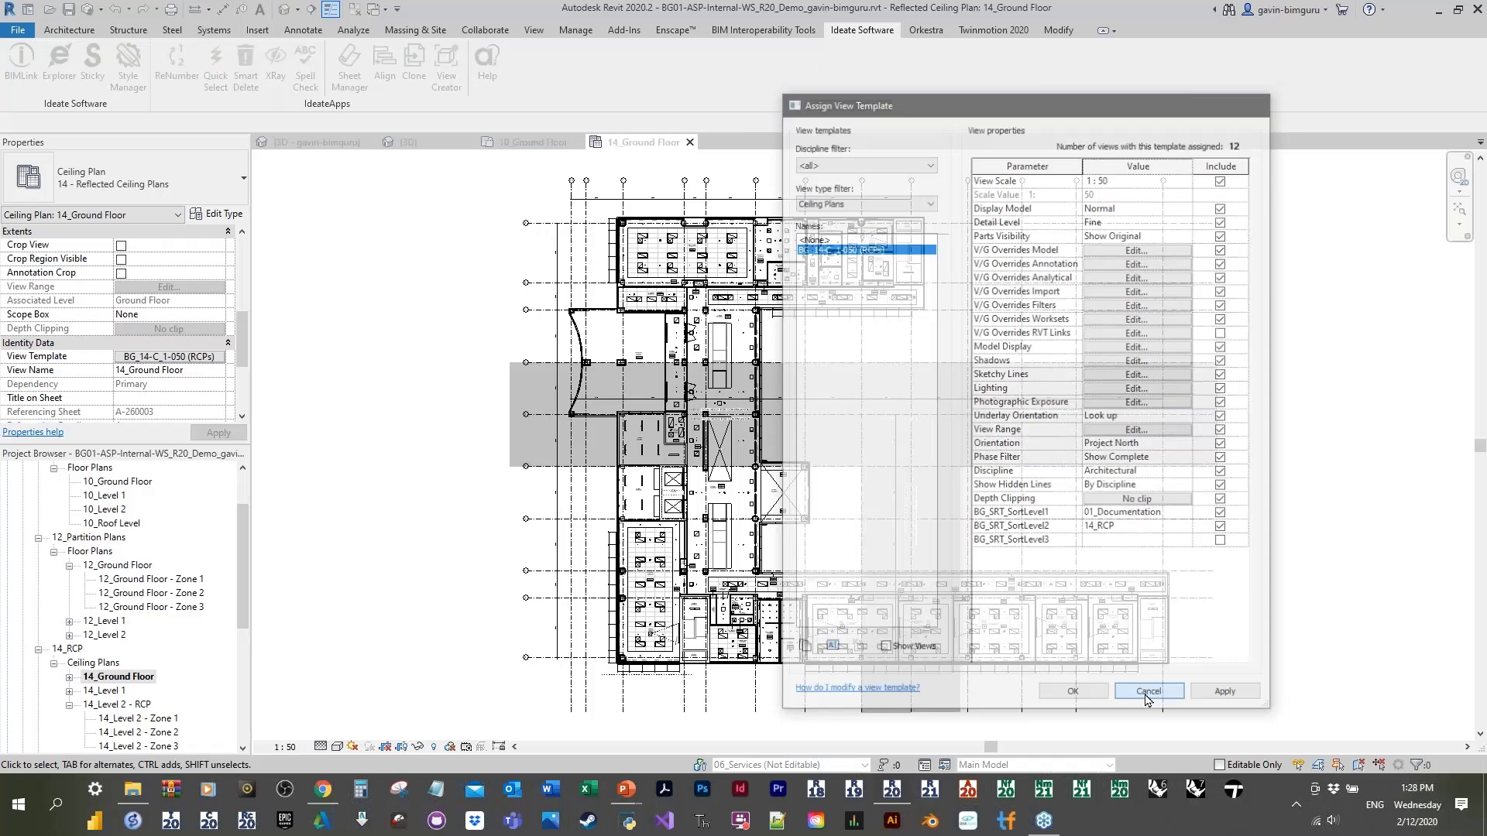
{"action": "left_click", "coordinate": [1147, 693]}
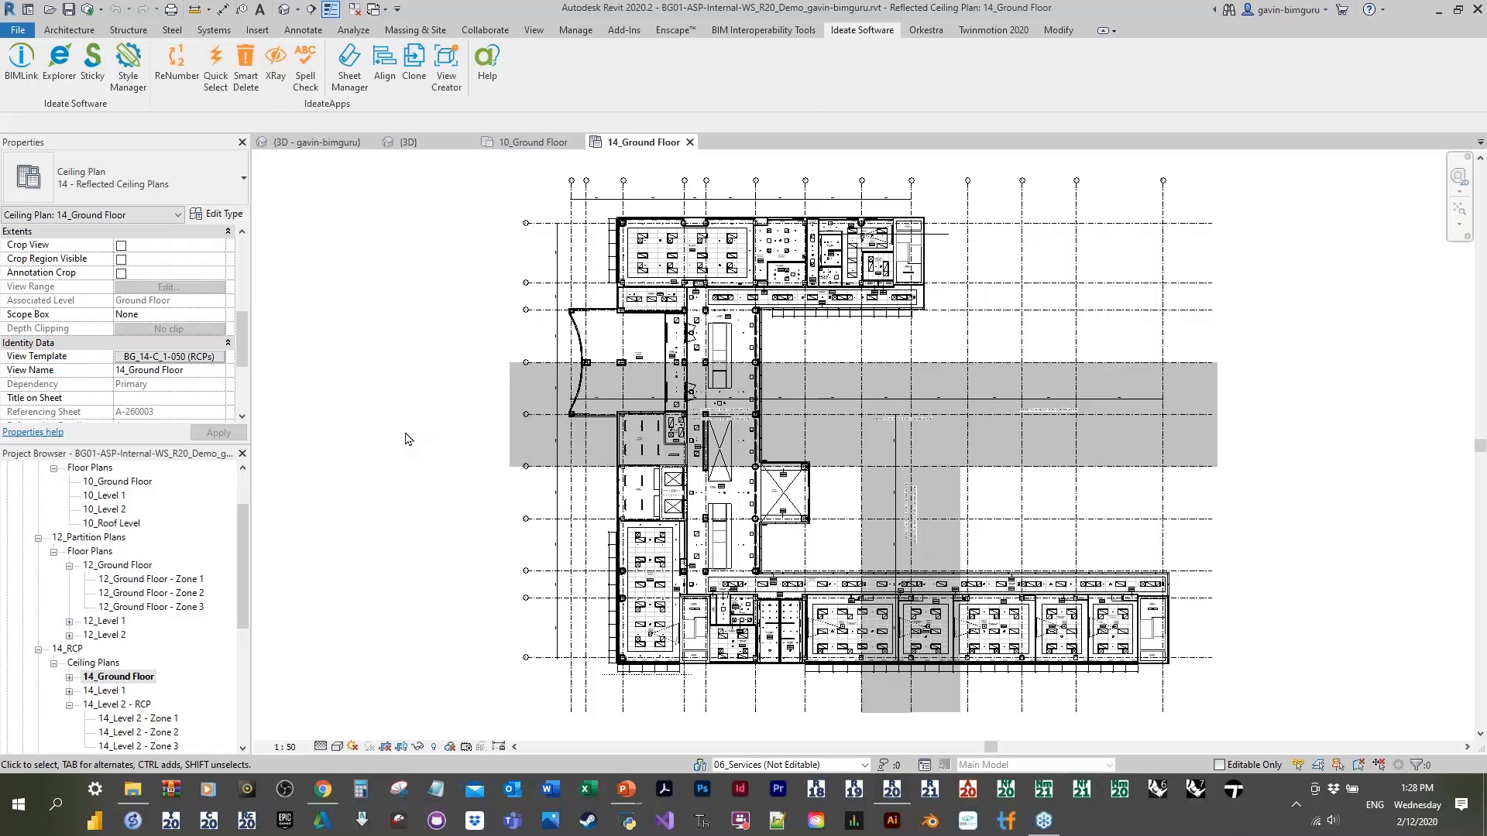
Step: Close the inactive views and switch to the {3D} view of BG03-BSP-Building_R20_Demo, showing the whole house and site
{"action": "left_click", "coordinate": [356, 10]}
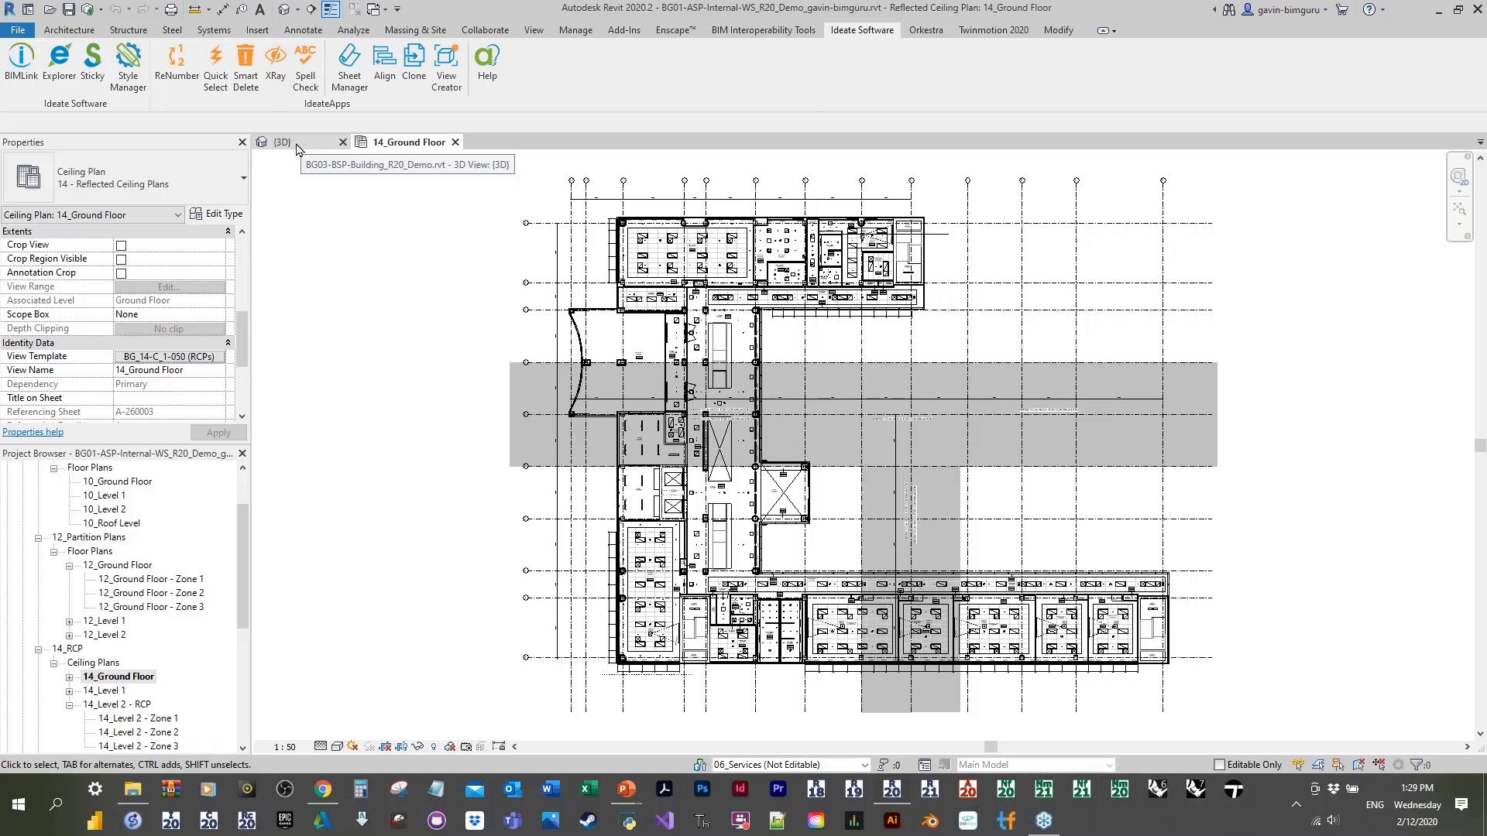
{"action": "left_click", "coordinate": [298, 149]}
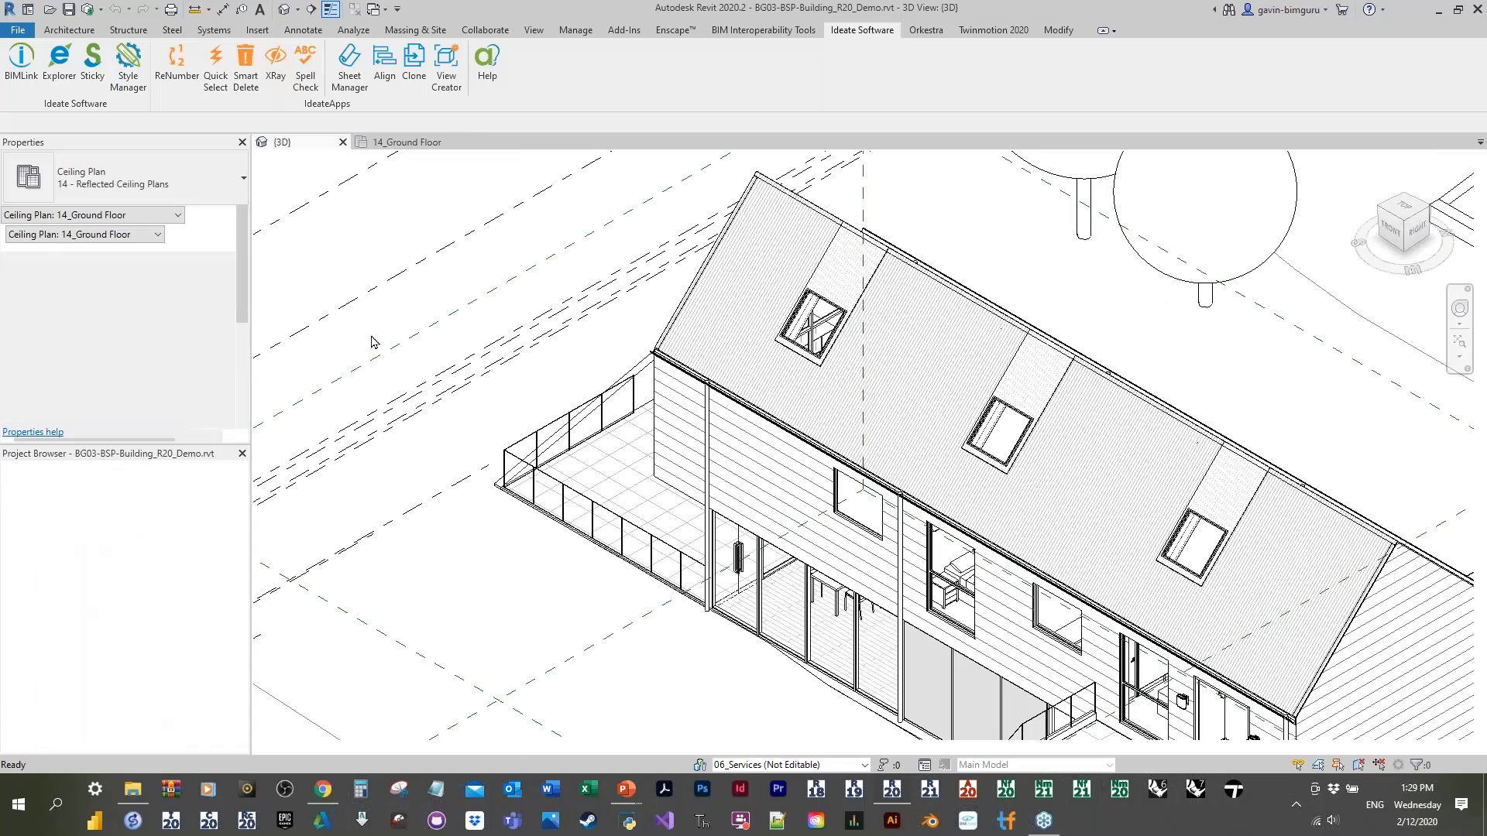
{"action": "scroll", "coordinate": [739, 411], "scroll_direction": "down", "scroll_amount": 5}
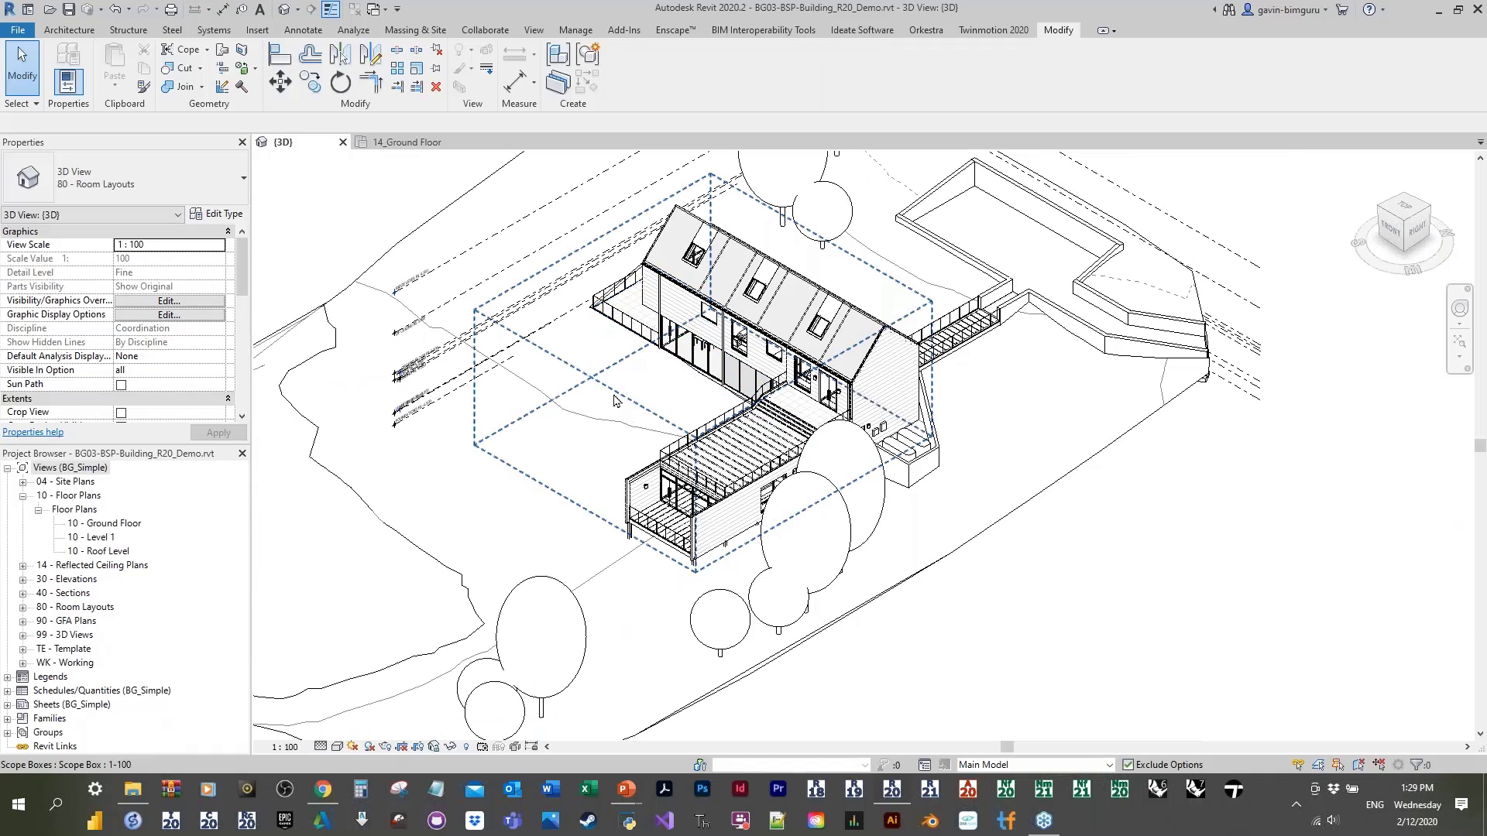
{"action": "left_click", "coordinate": [641, 388]}
{"action": "middle_click_drag", "start_coordinate": [641, 388], "coordinate": [725, 413]}
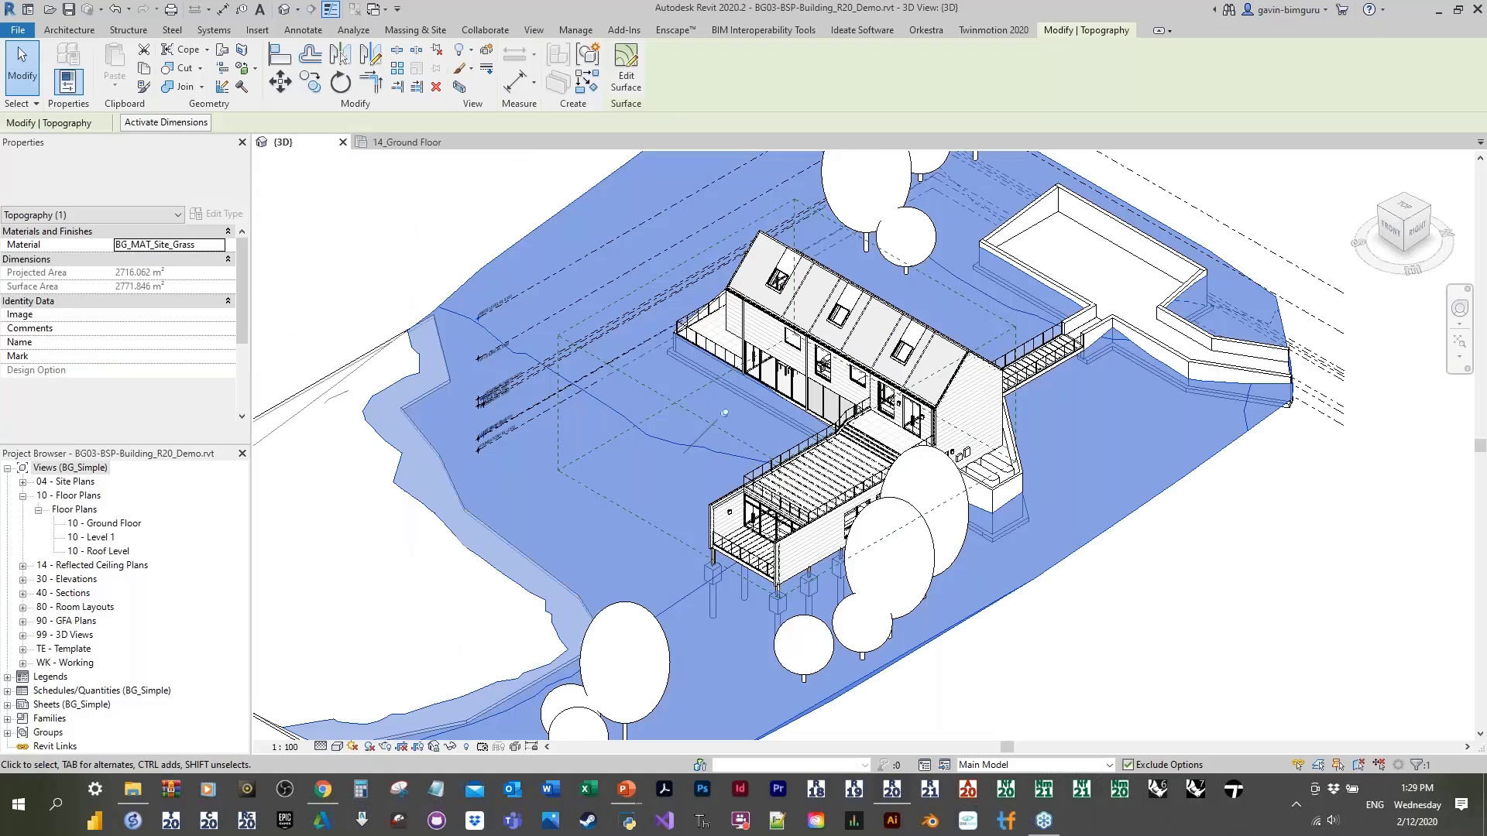
{"action": "key", "text": "Escape"}
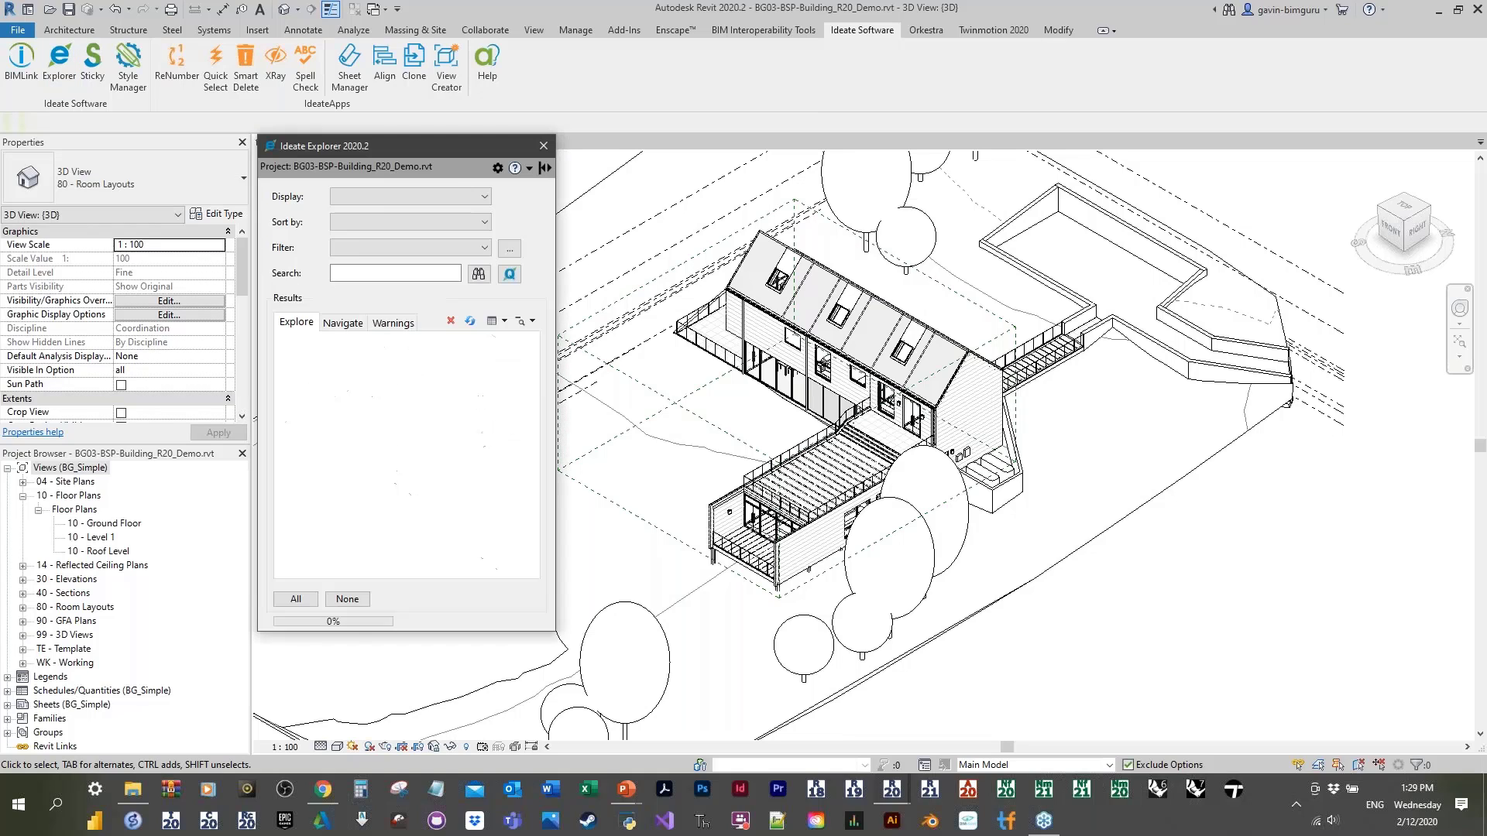
Step: Open Ideate Explorer beside the model and expand the Casework category to list its families
{"action": "left_click_drag", "start_coordinate": [458, 148], "coordinate": [473, 251]}
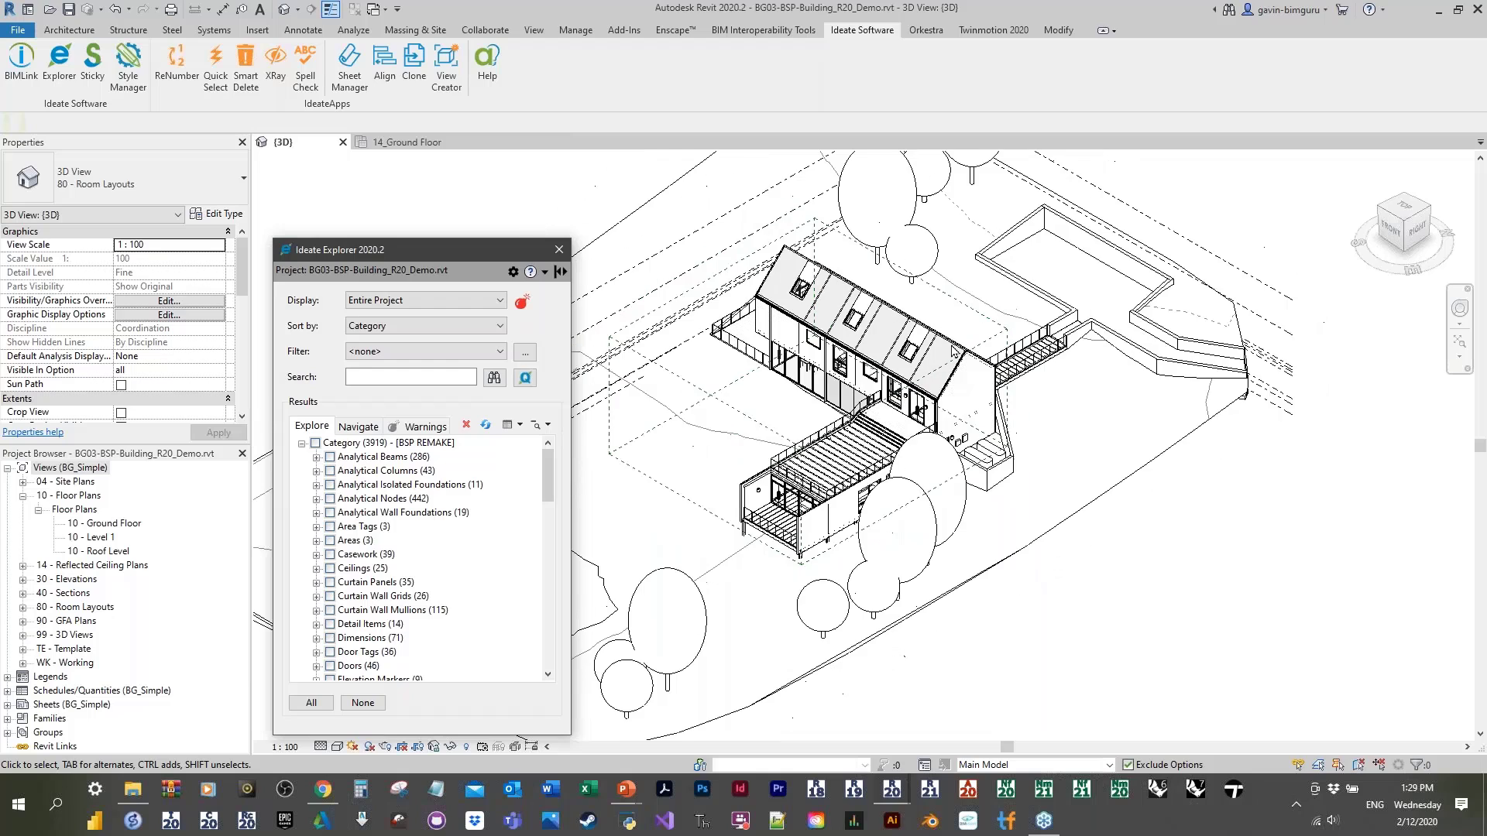
{"action": "scroll", "coordinate": [953, 351], "scroll_direction": "down", "scroll_amount": 1}
{"action": "middle_click_drag", "start_coordinate": [954, 352], "coordinate": [1053, 363]}
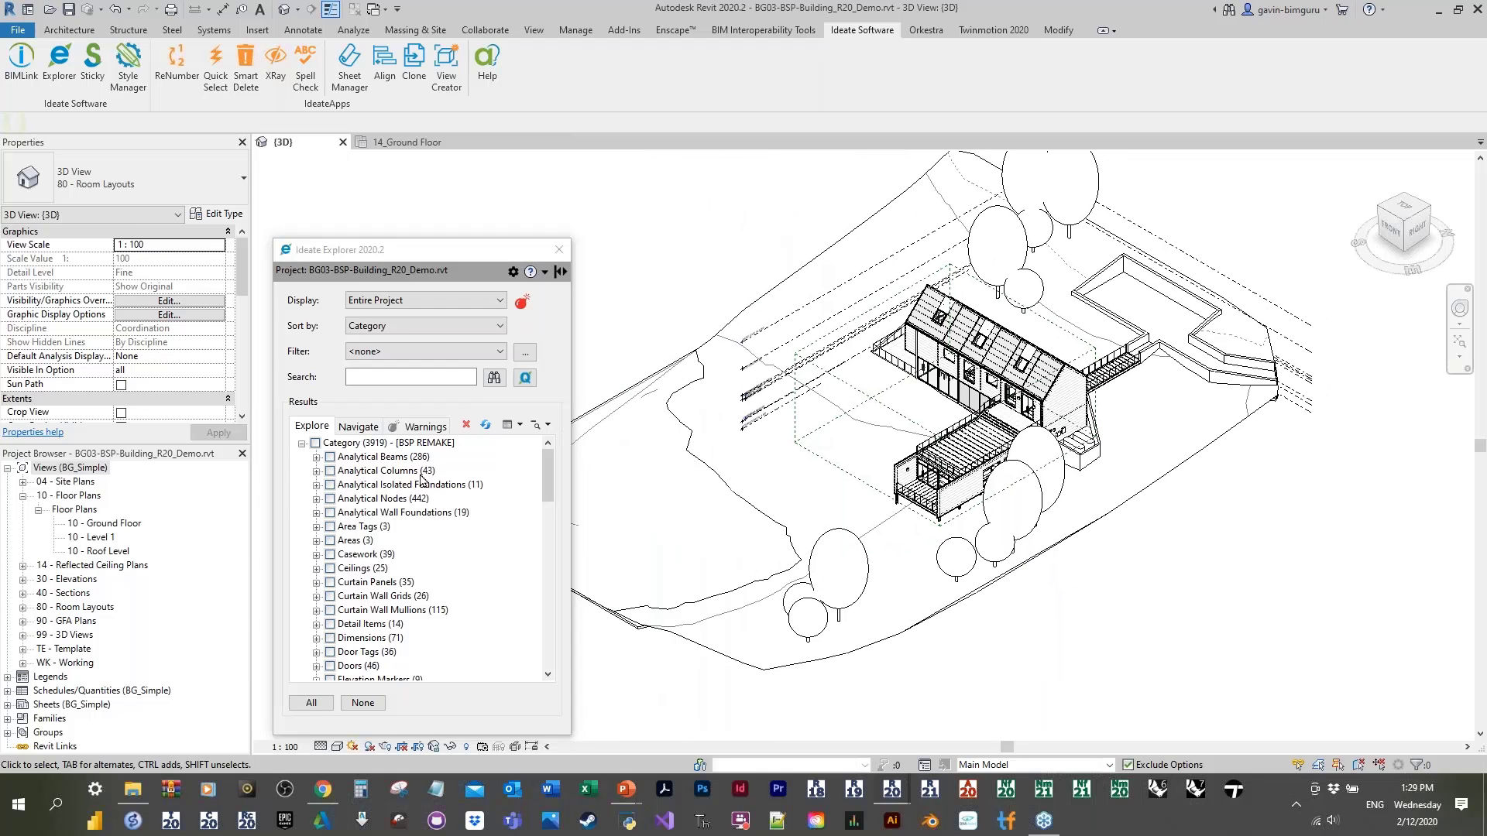
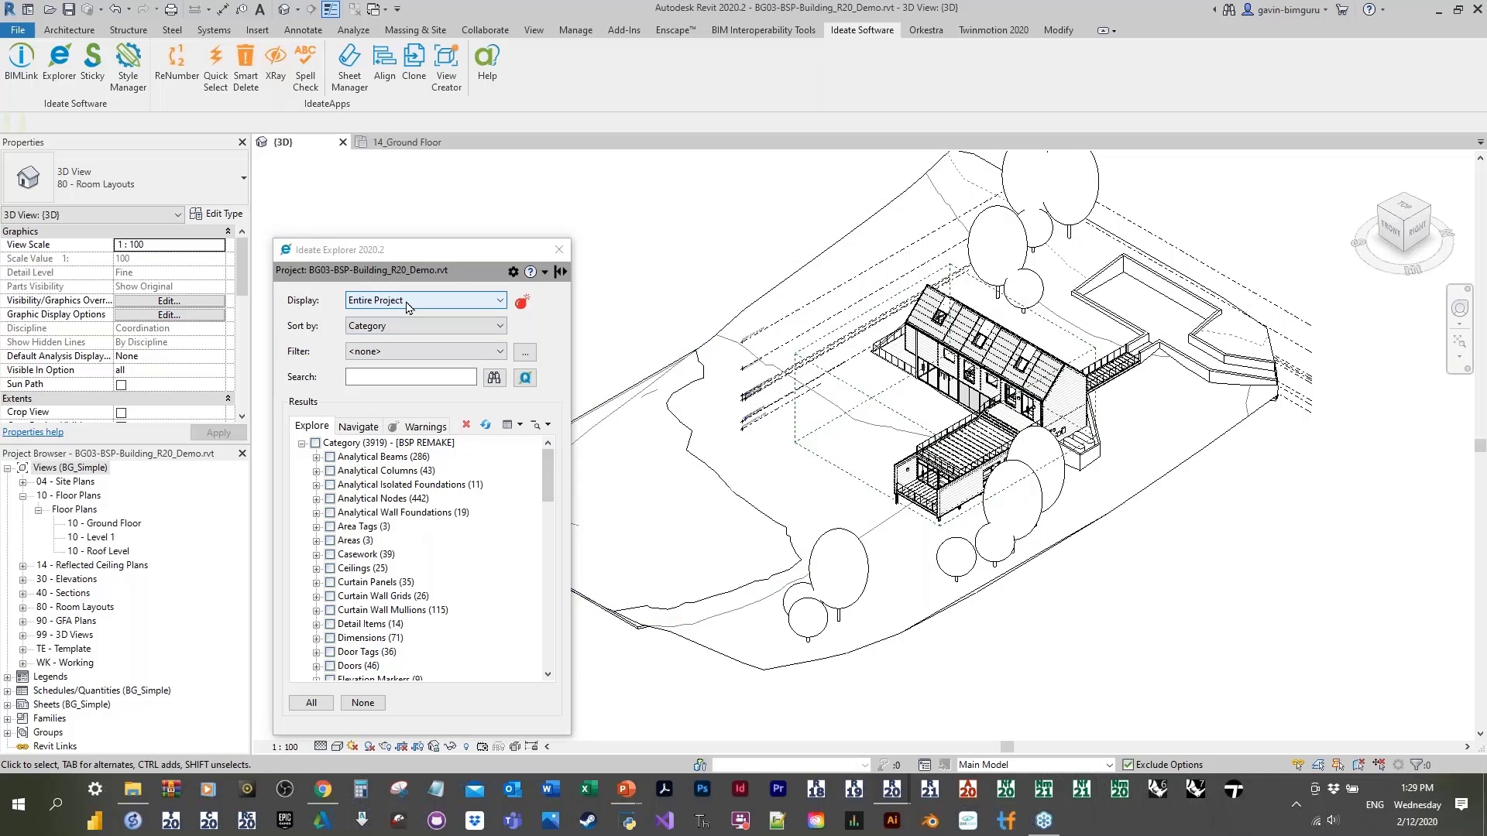
{"action": "scroll", "coordinate": [542, 482], "scroll_direction": "down", "scroll_amount": 2}
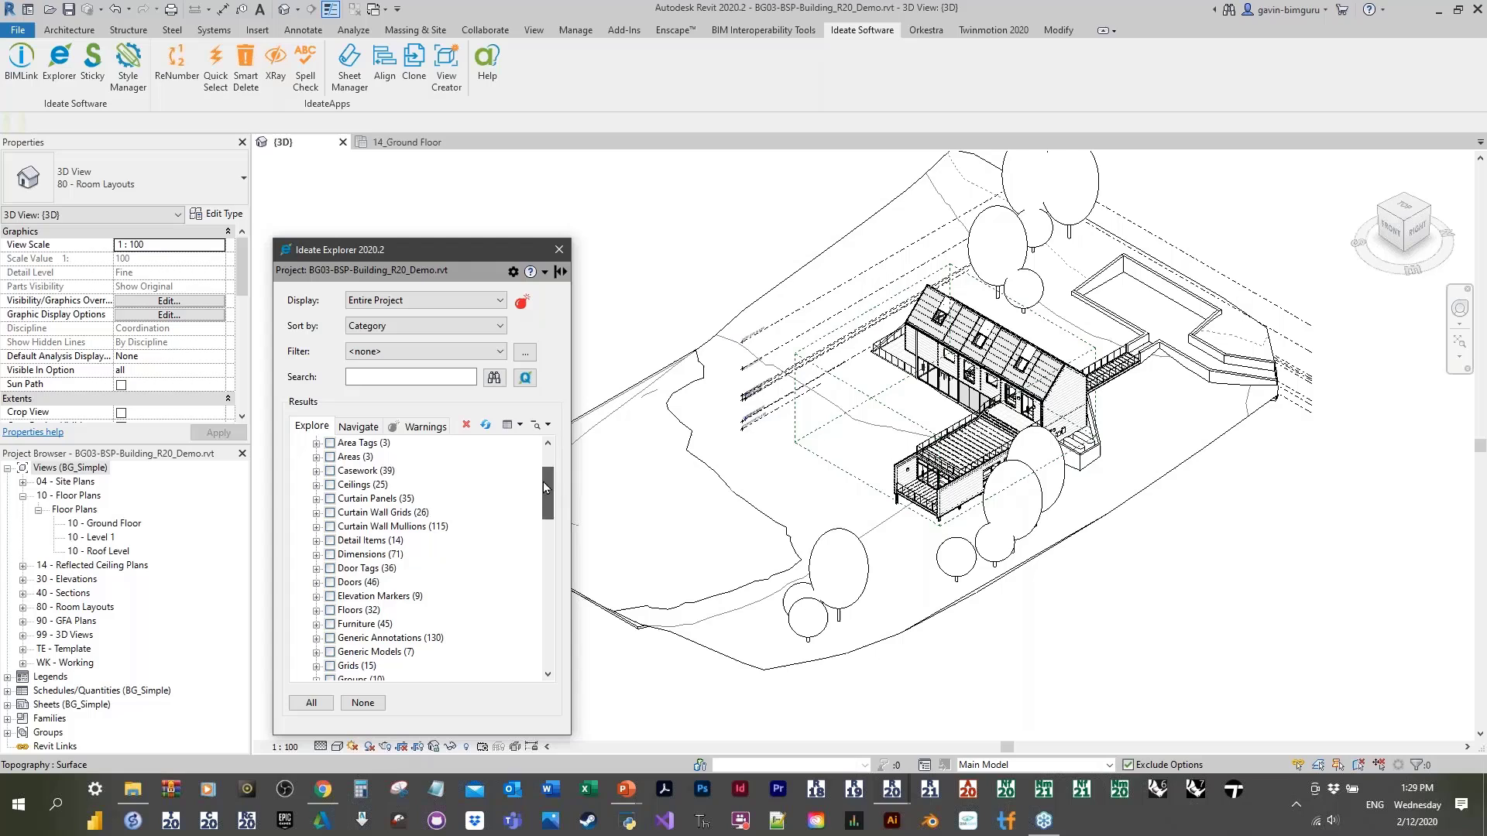
{"action": "left_click", "coordinate": [316, 471]}
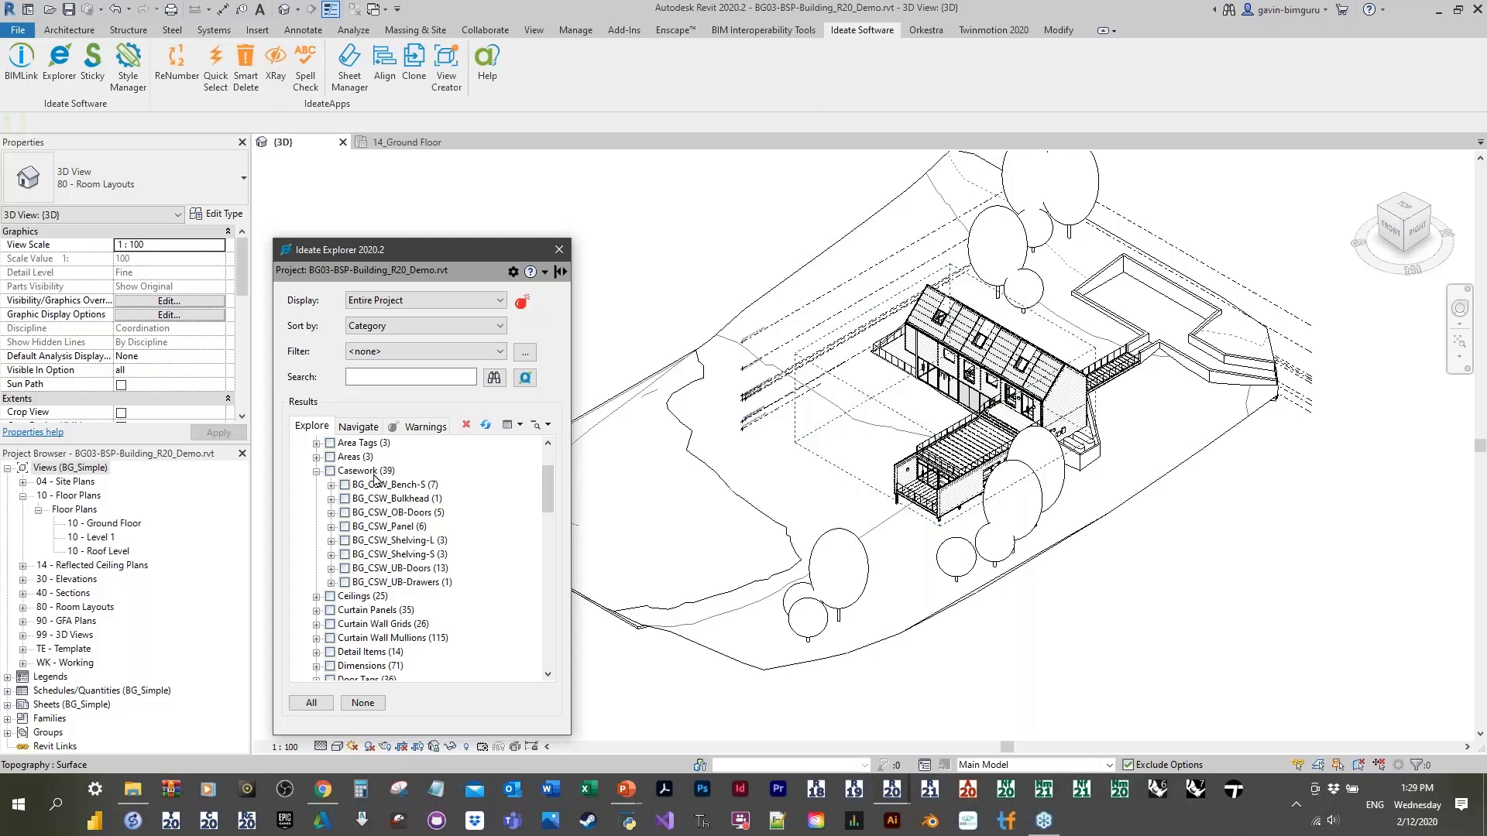
Step: Expand the BG_CSW_Bench-S family down to its individual Size Varies instances, and collapse the Casework category
{"action": "left_click", "coordinate": [331, 486]}
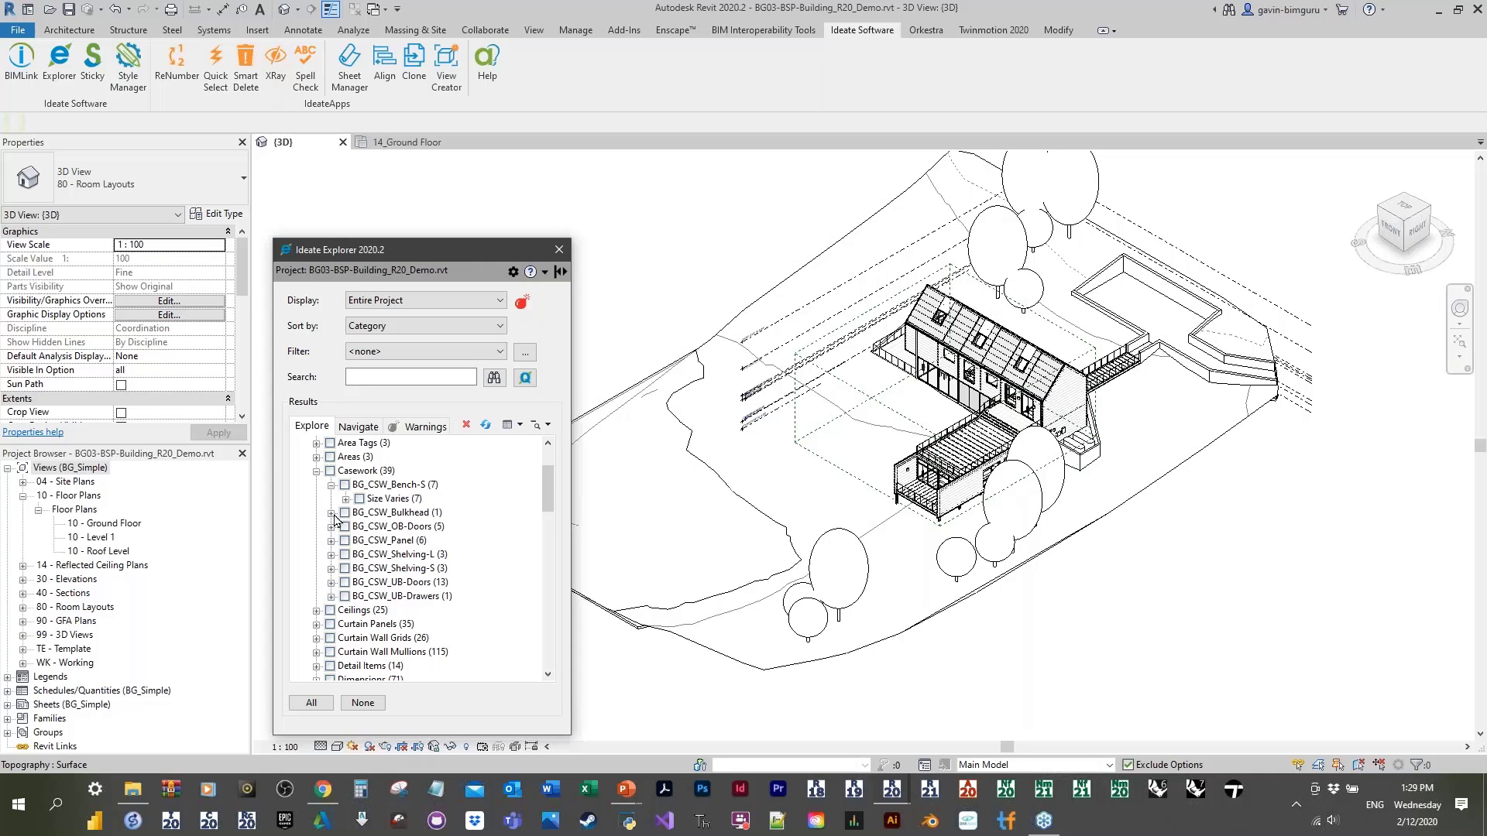
{"action": "left_click", "coordinate": [346, 499]}
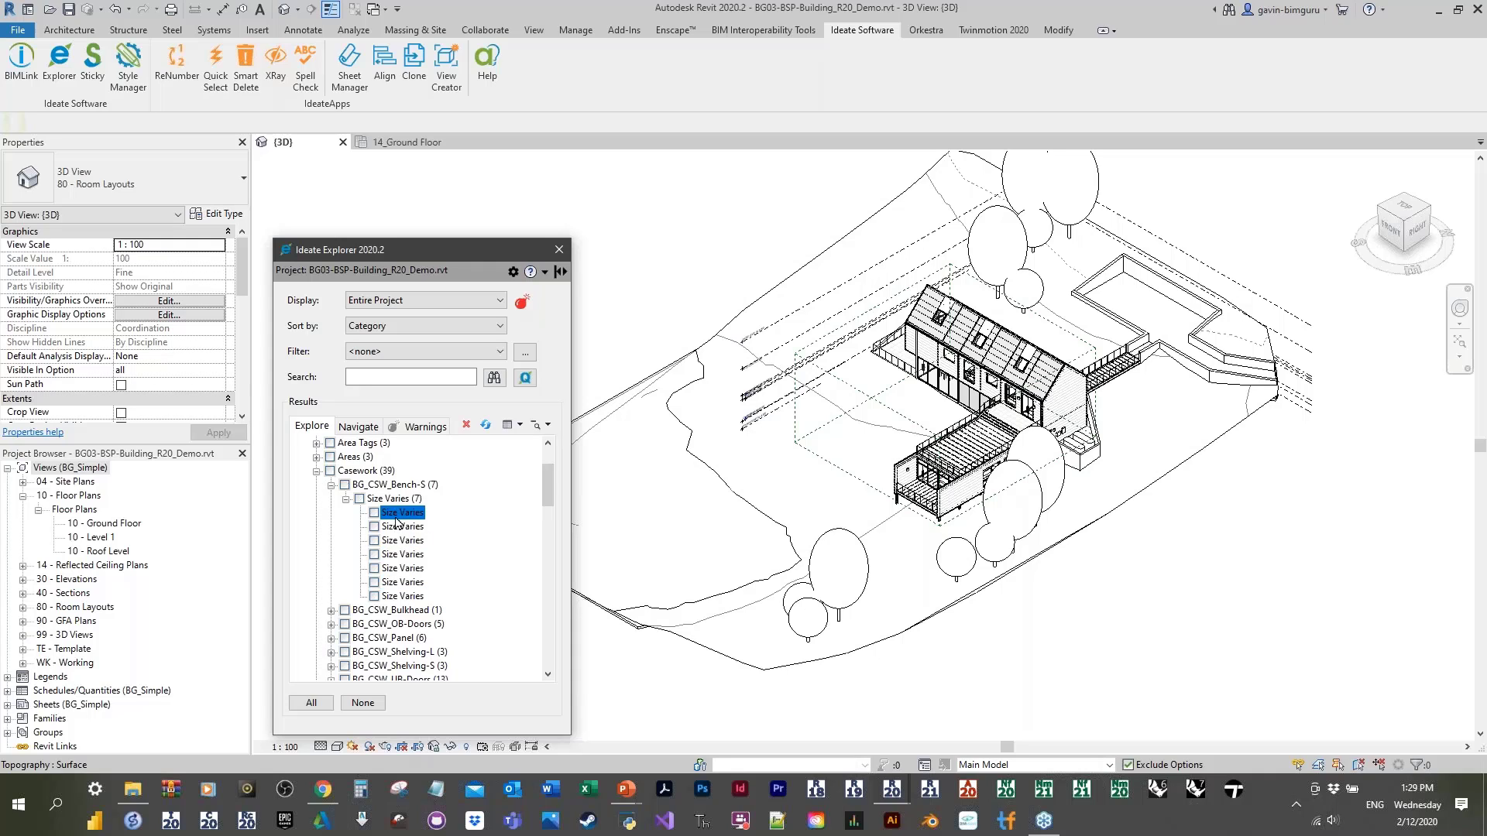
{"action": "left_click", "coordinate": [316, 472]}
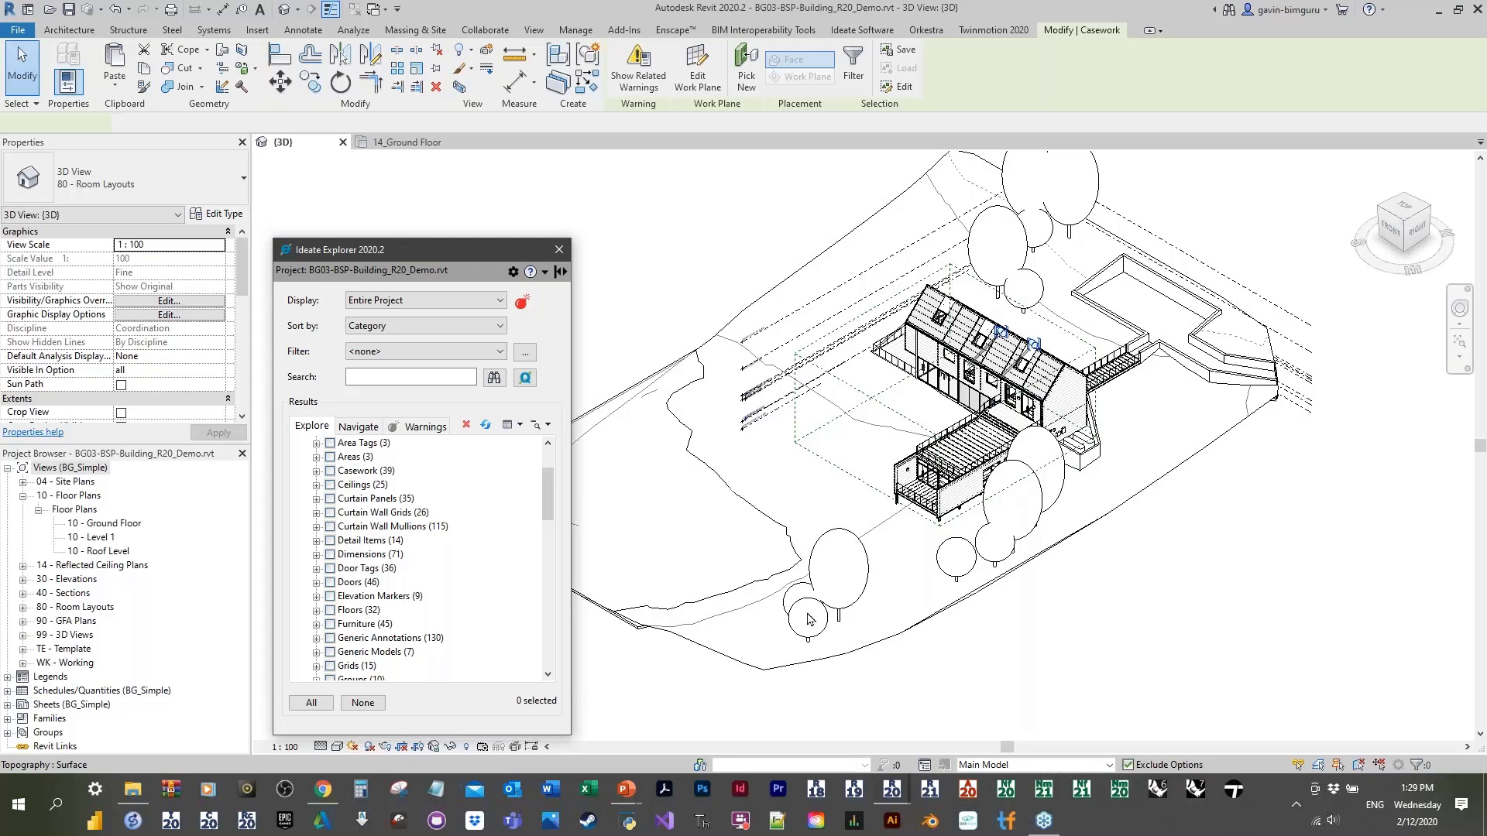
Step: Select all Casework and Furniture elements from the Ideate Explorer category list, and clear the selection
{"action": "scroll", "coordinate": [370, 564], "scroll_direction": "down", "scroll_amount": 1}
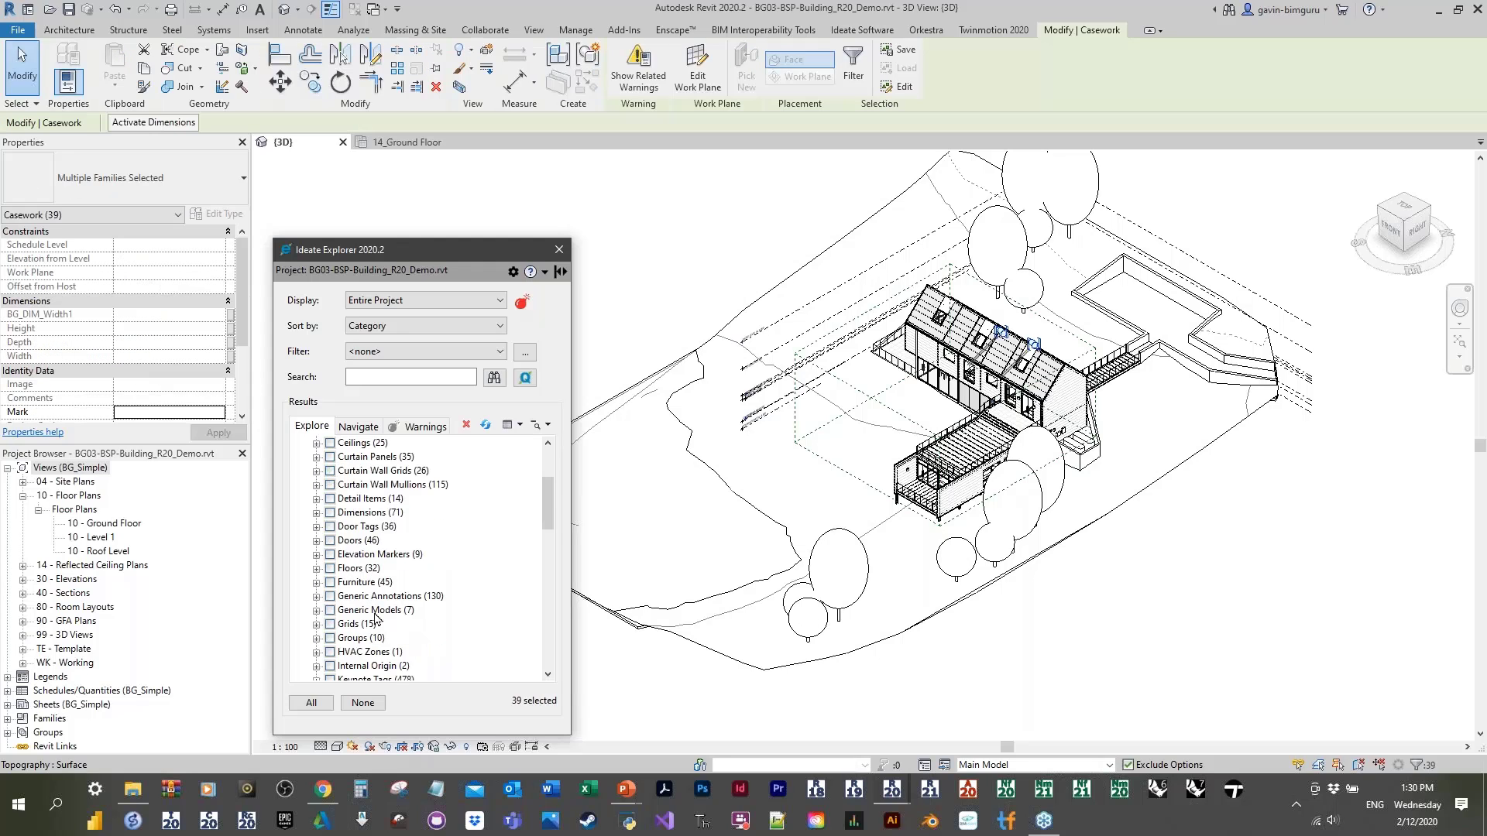
{"action": "left_click", "coordinate": [330, 582]}
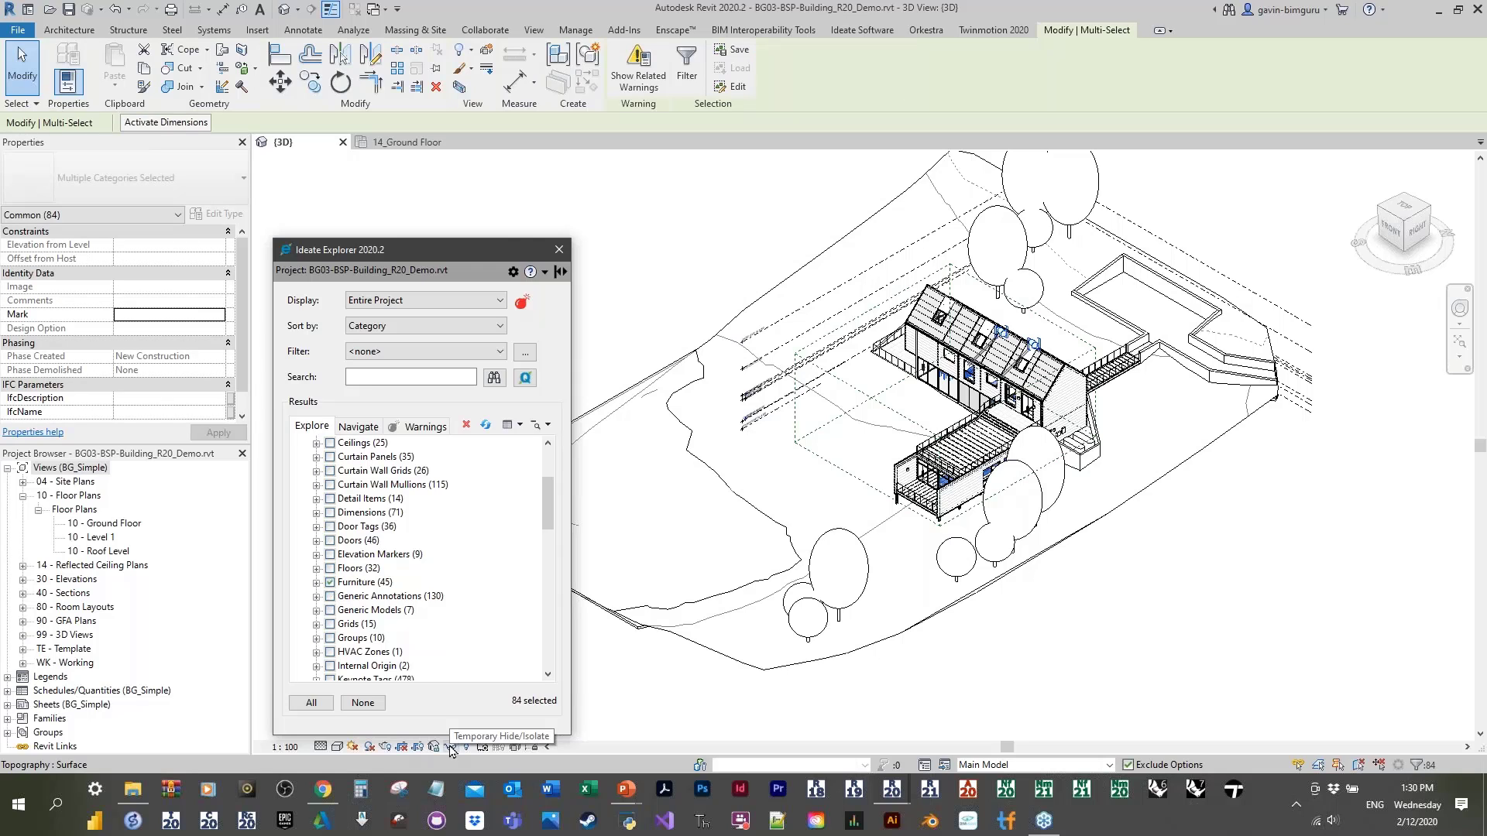
{"action": "left_click", "coordinate": [1149, 647]}
Step: Window-select the model, restrict the selection filter to Casework only, cancel the filter and clear the selection
{"action": "scroll", "coordinate": [1148, 648], "scroll_direction": "down", "scroll_amount": 3}
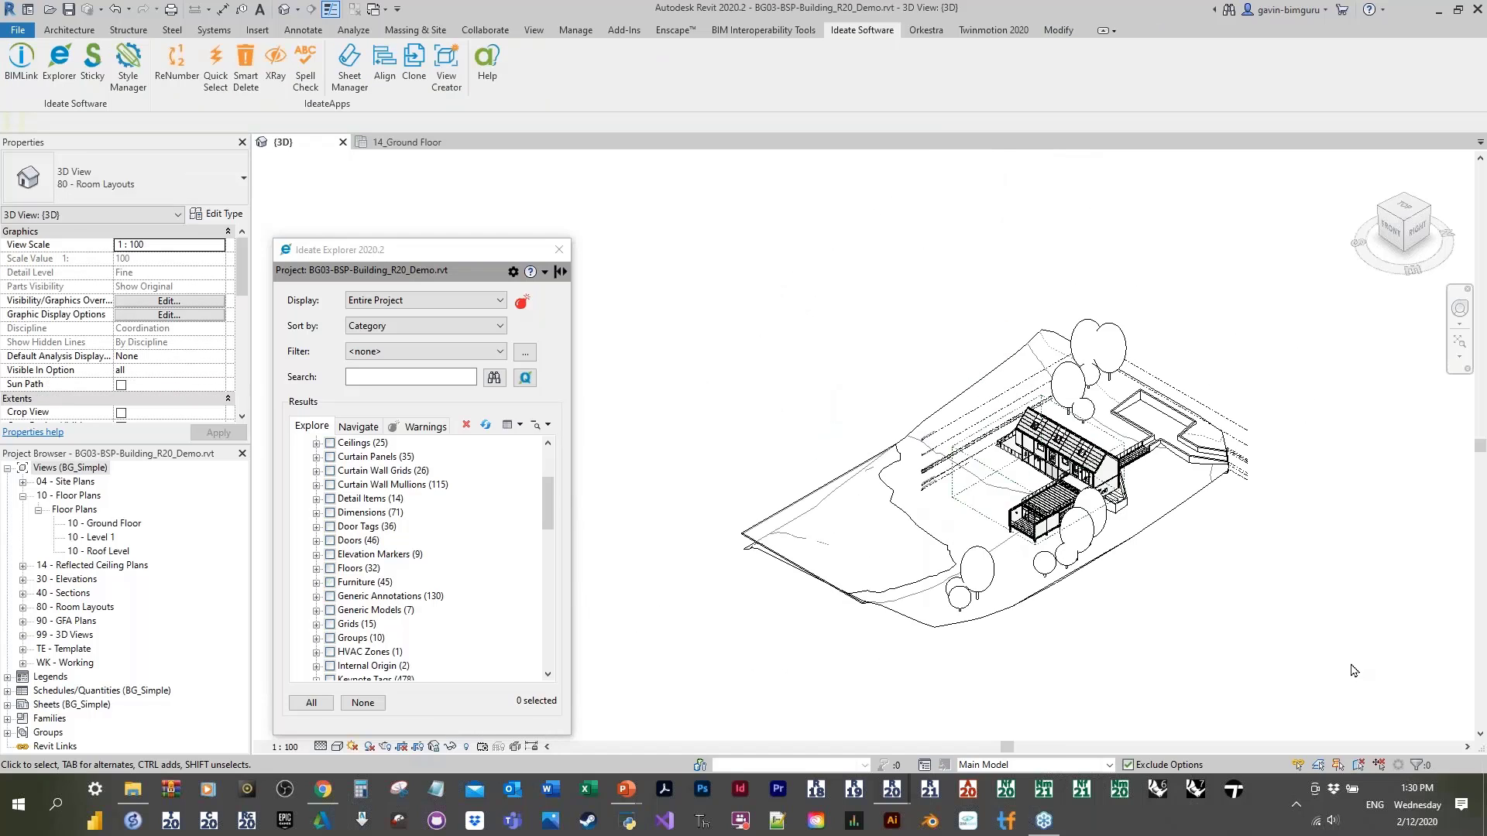
{"action": "left_click_drag", "start_coordinate": [1401, 692], "coordinate": [902, 598]}
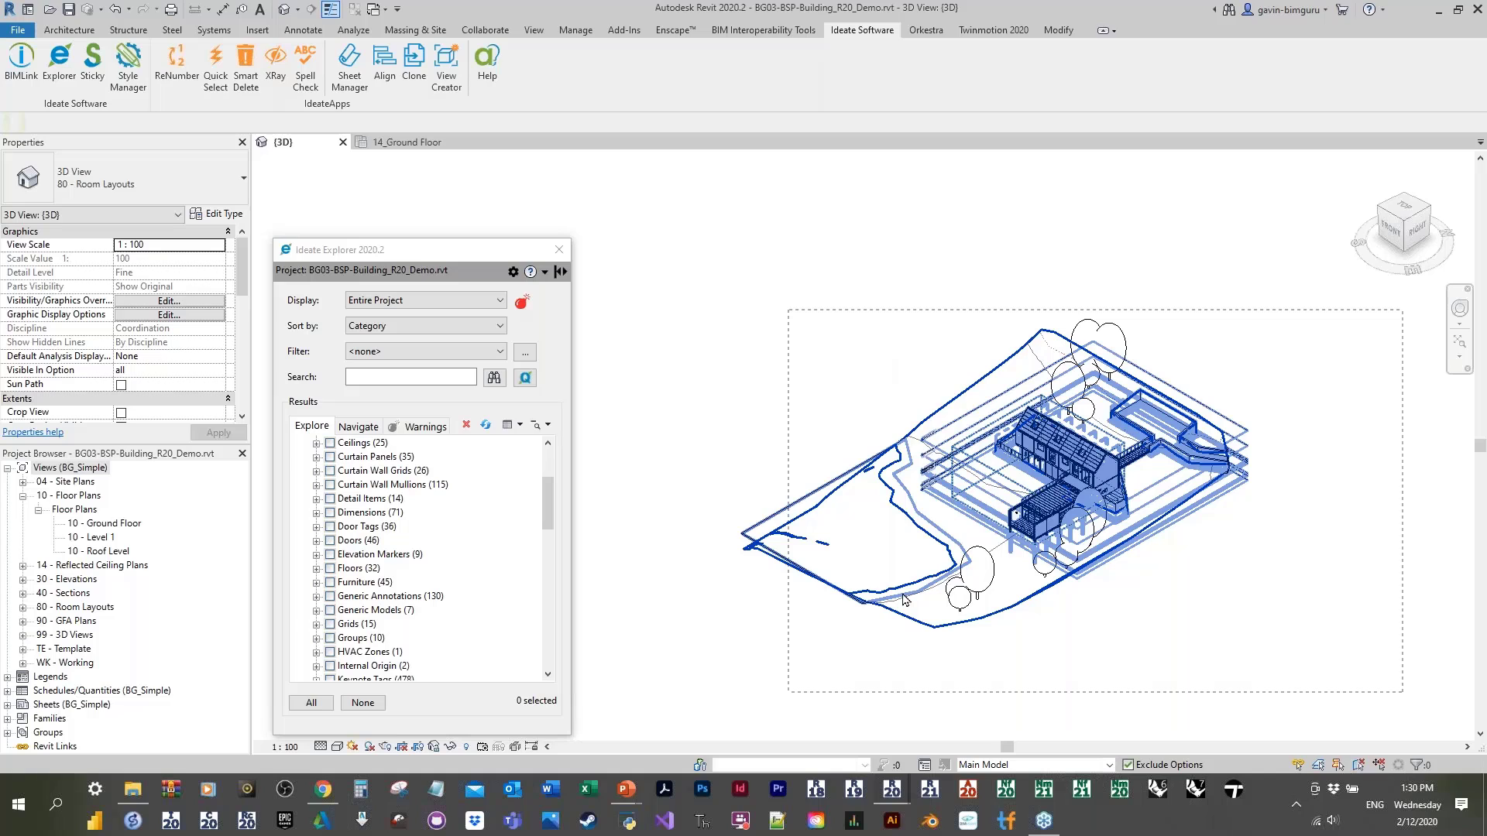
{"action": "left_click", "coordinate": [687, 65]}
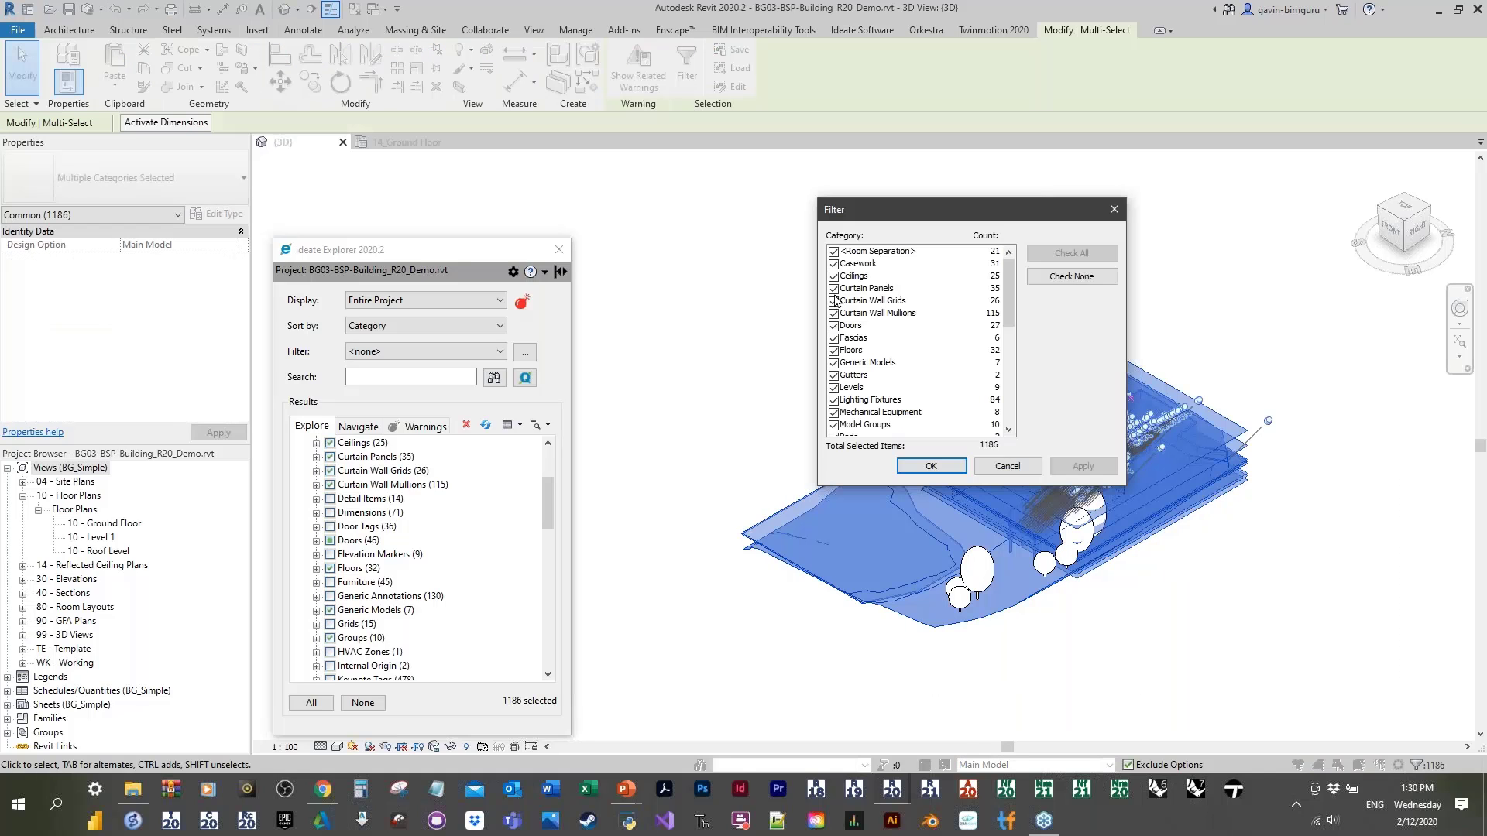
{"action": "left_click", "coordinate": [1071, 276]}
{"action": "left_click", "coordinate": [833, 263]}
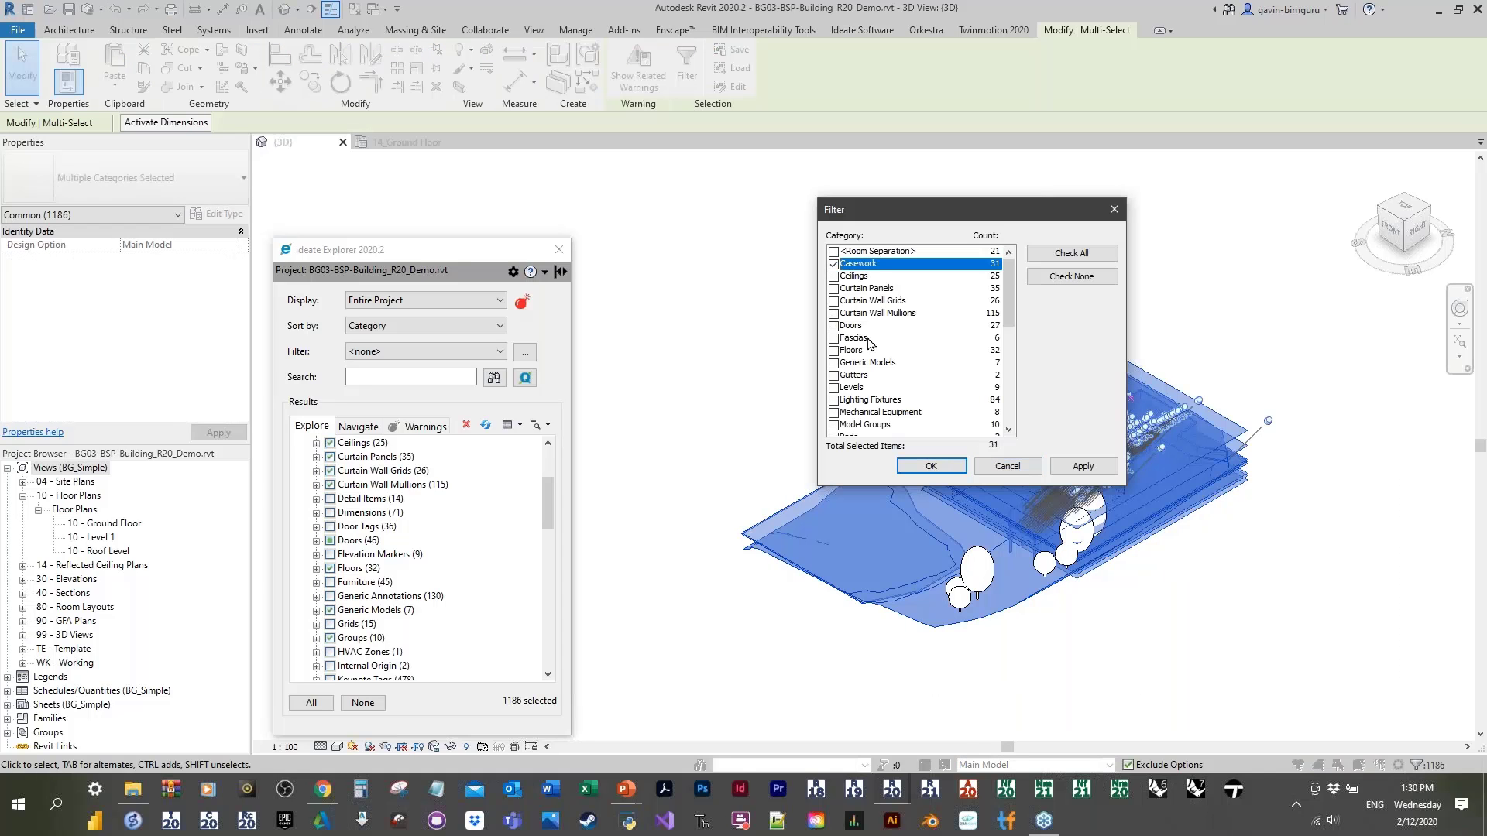
{"action": "scroll", "coordinate": [859, 325], "scroll_direction": "down", "scroll_amount": 3}
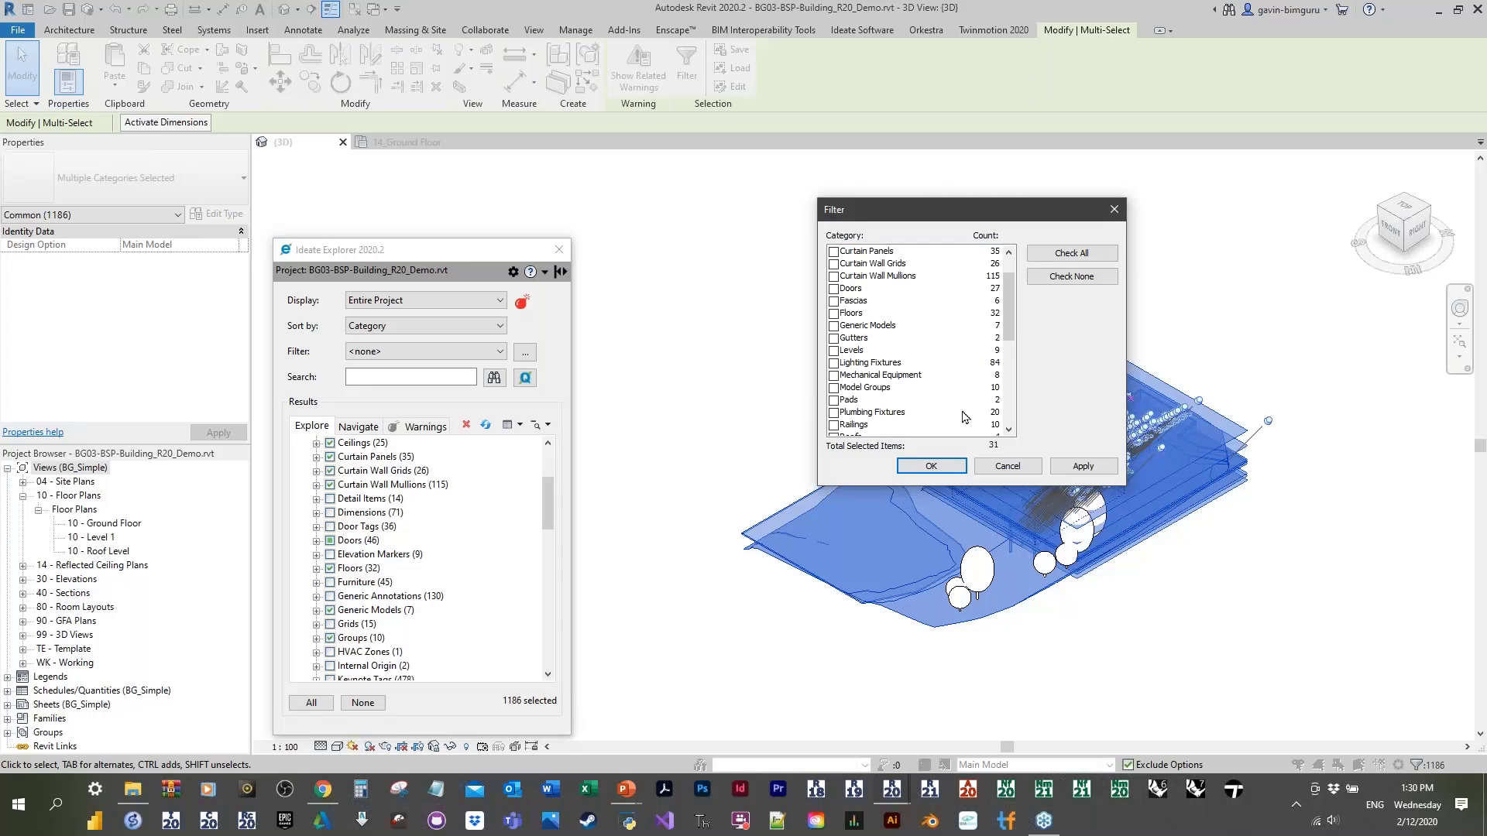
{"action": "left_click", "coordinate": [1022, 468]}
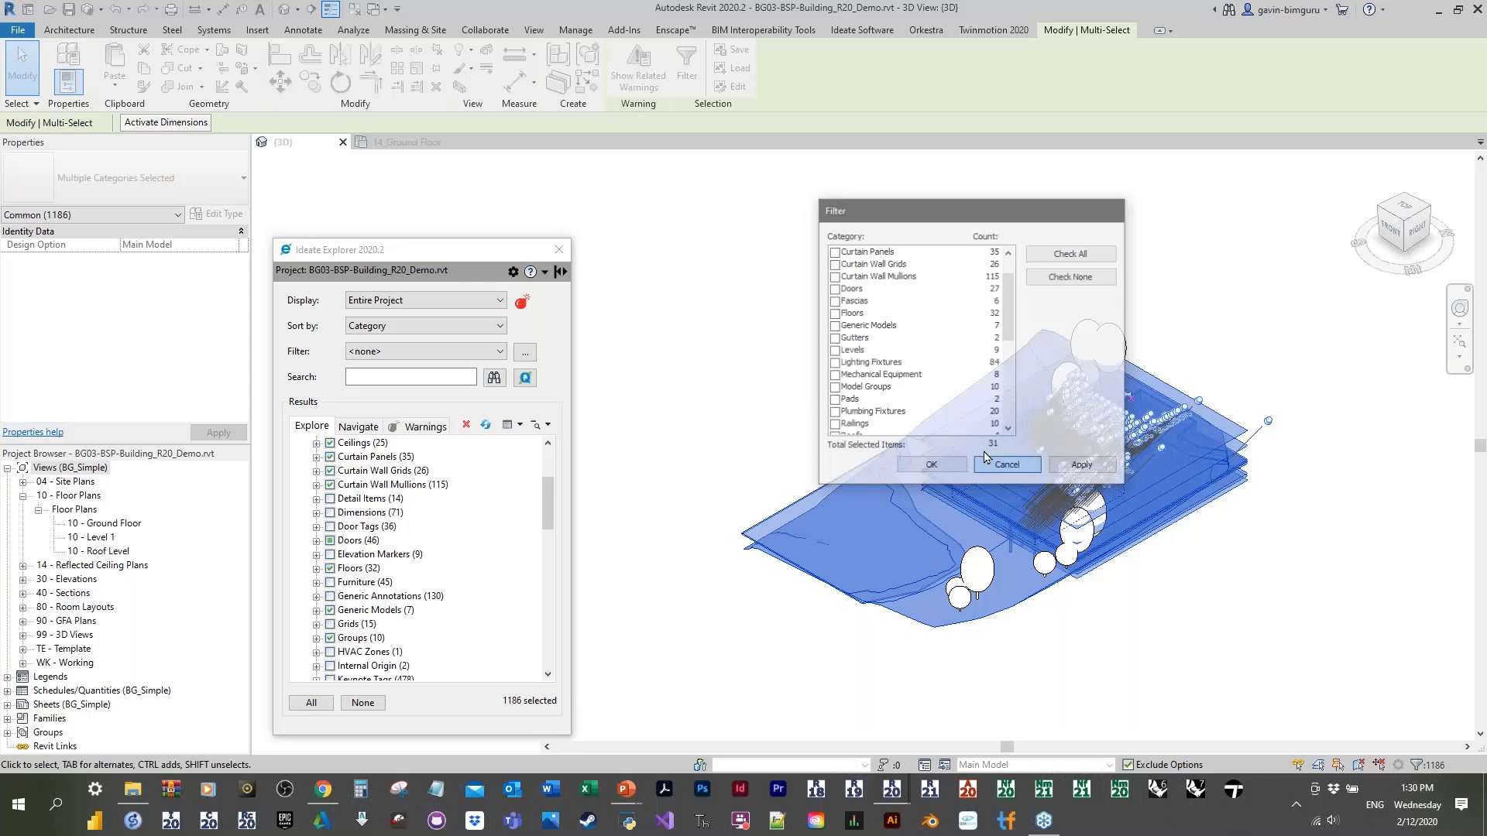
{"action": "key", "text": "Escape"}
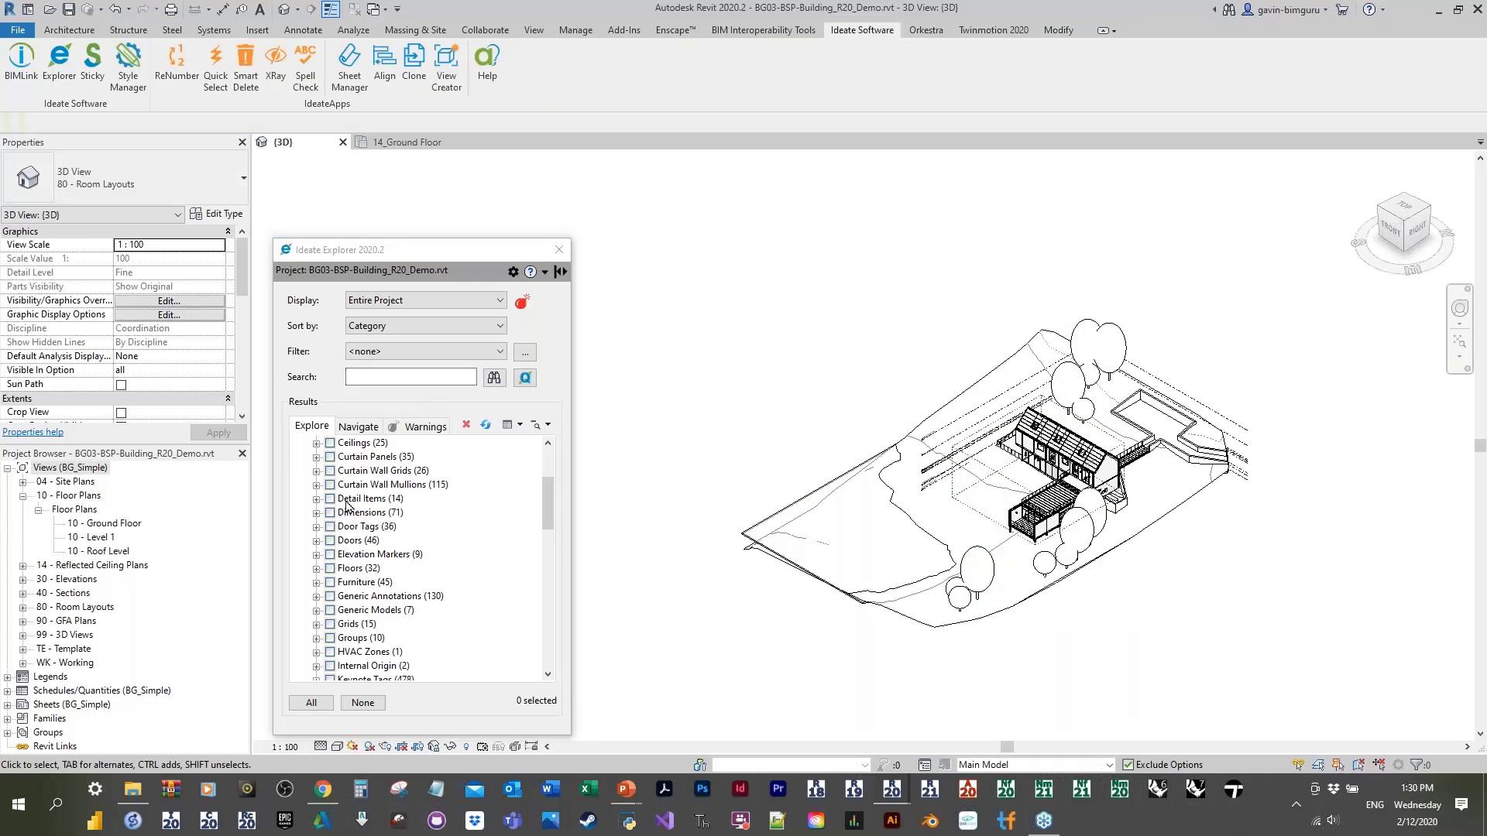
Step: Select every Casework and Furniture element through Ideate Explorer and temporarily isolate those elements in the 3D view
{"action": "scroll", "coordinate": [333, 480], "scroll_direction": "up", "scroll_amount": 1}
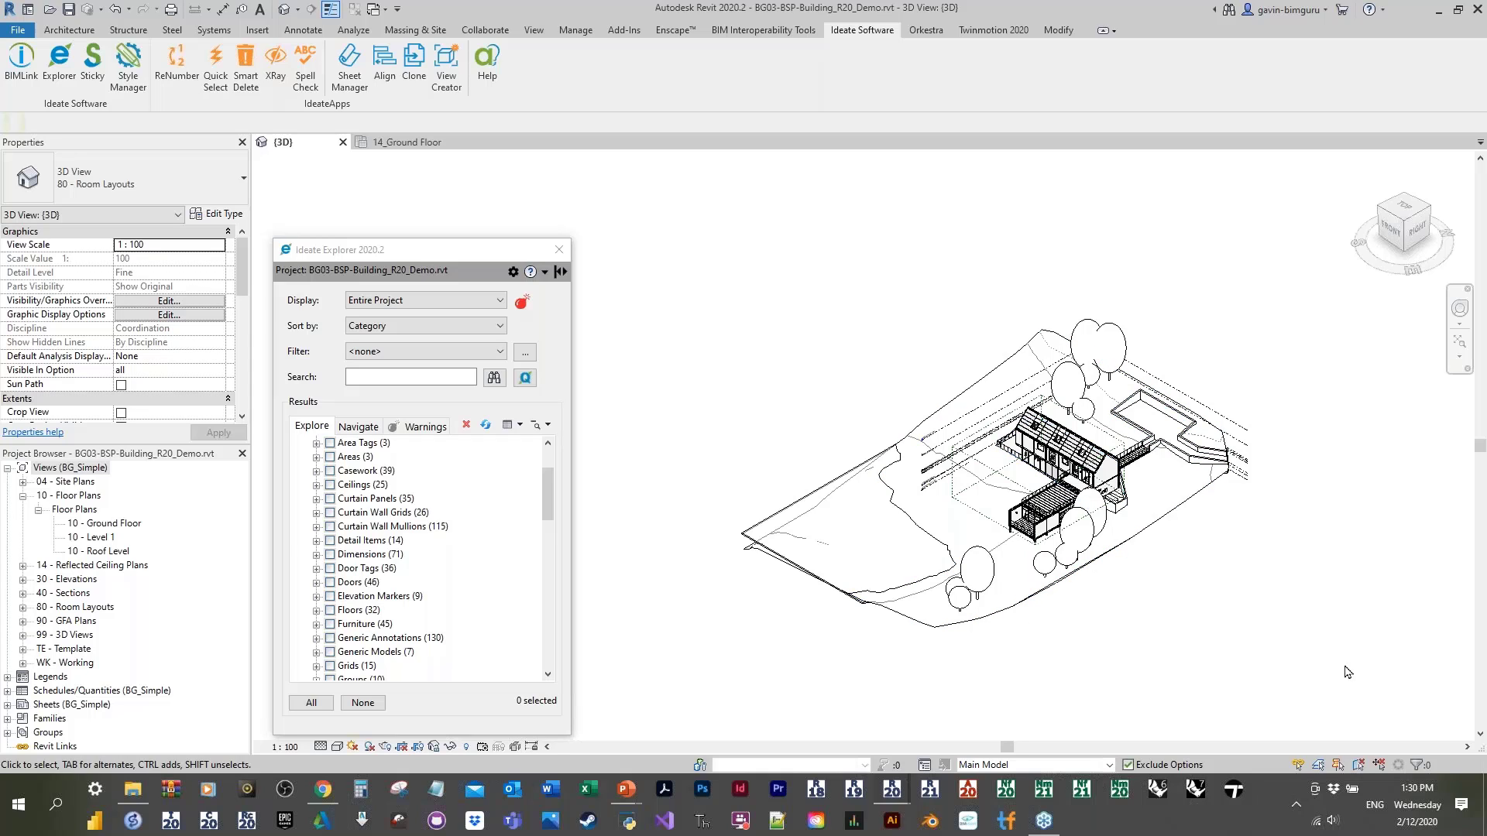
{"action": "left_click_drag", "start_coordinate": [1375, 688], "coordinate": [1362, 635]}
{"action": "left_click", "coordinate": [335, 472]}
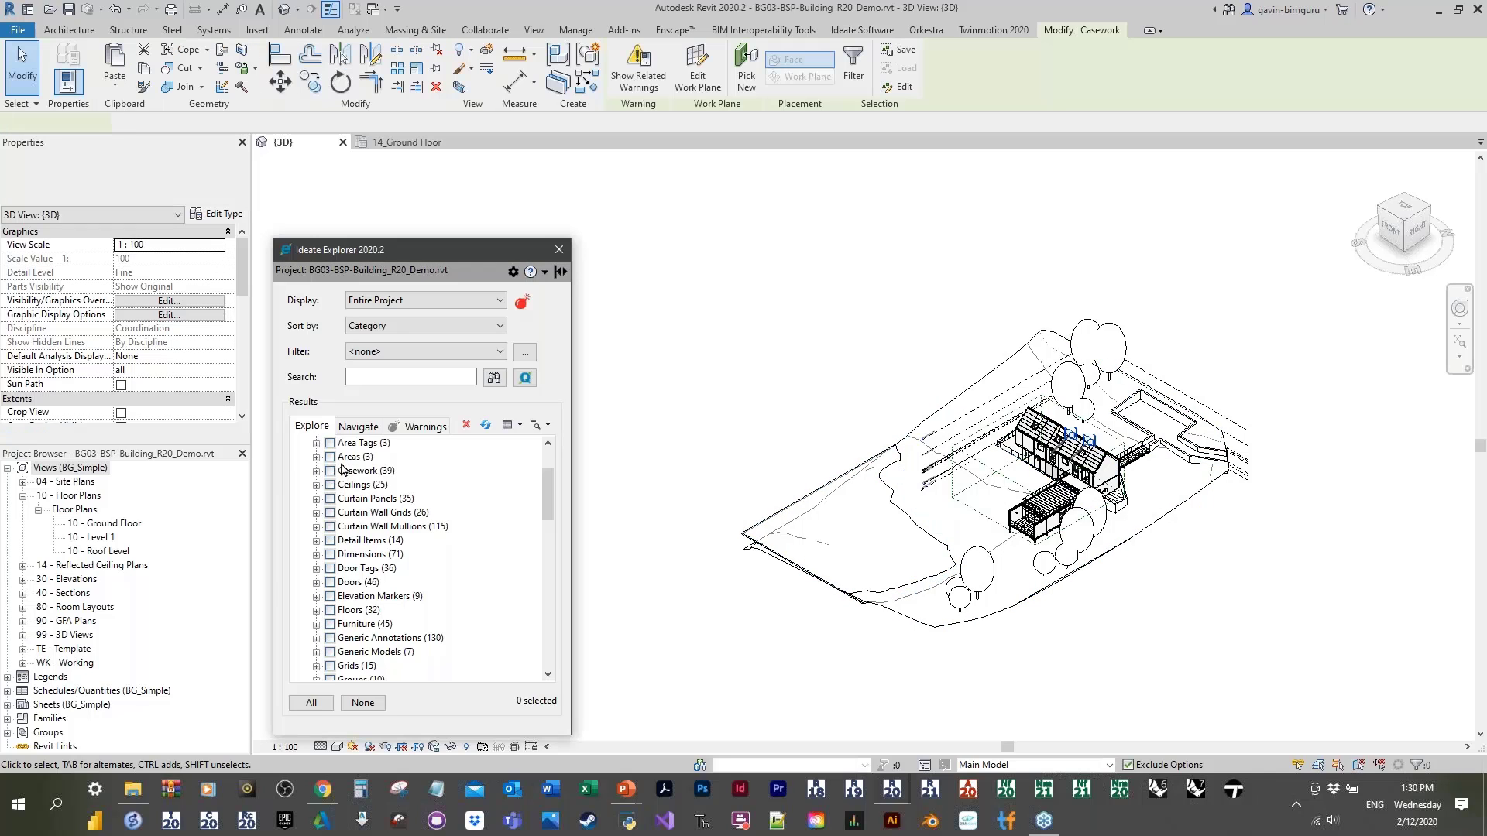
{"action": "left_click", "coordinate": [330, 625]}
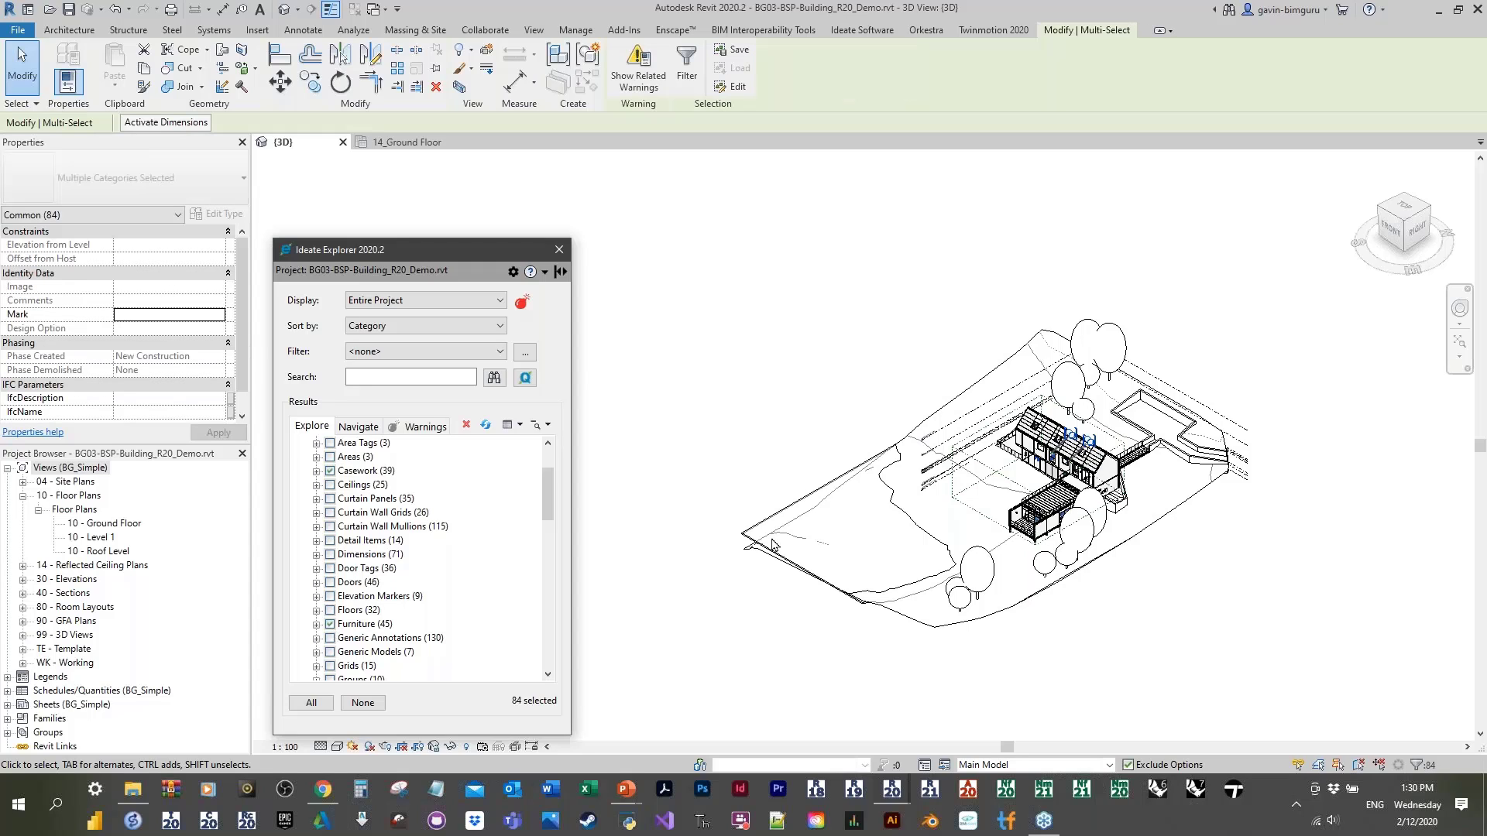
{"action": "left_click", "coordinate": [450, 746]}
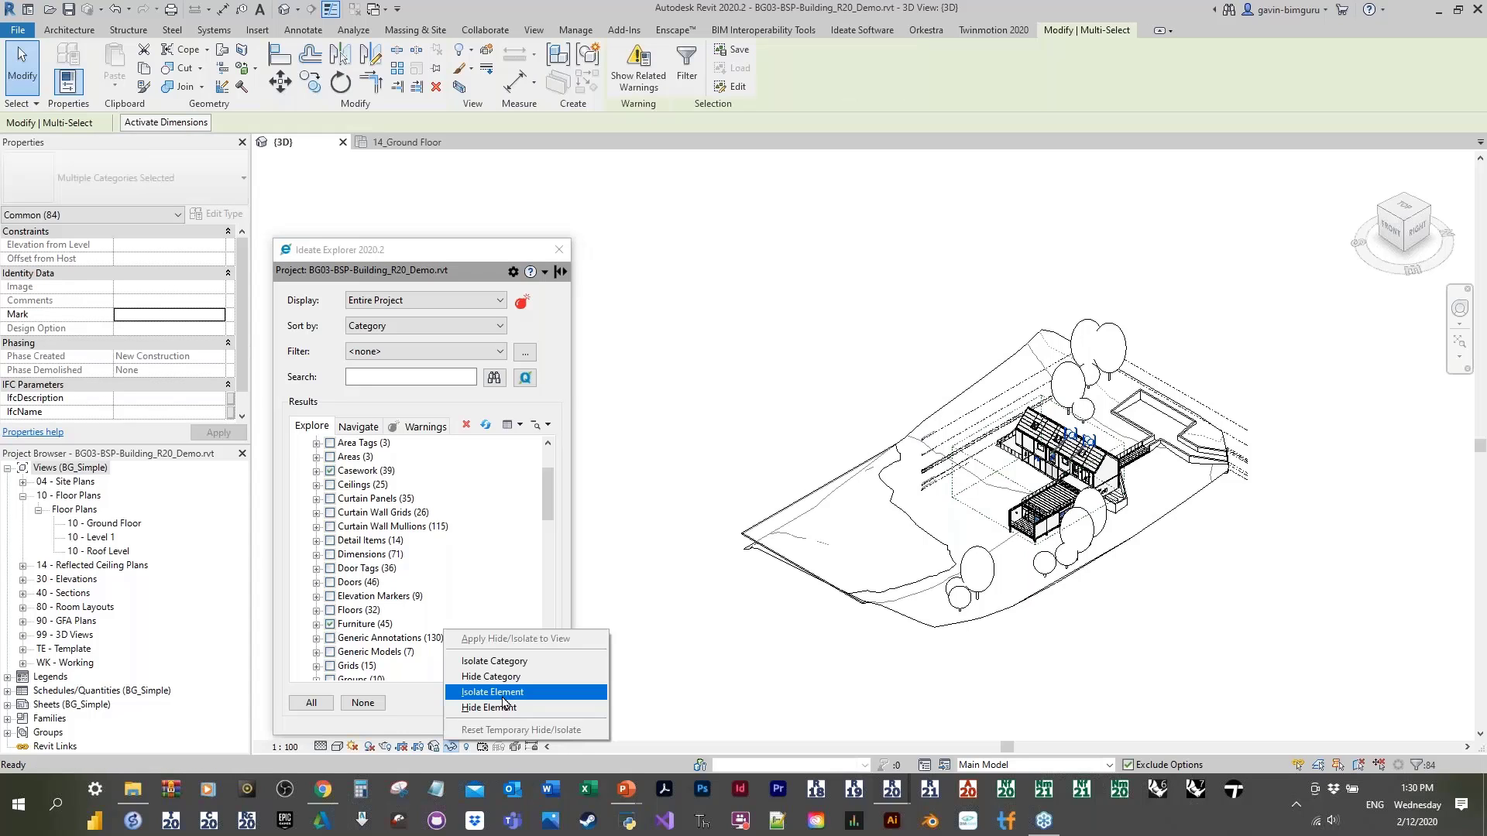
{"action": "left_click", "coordinate": [503, 697]}
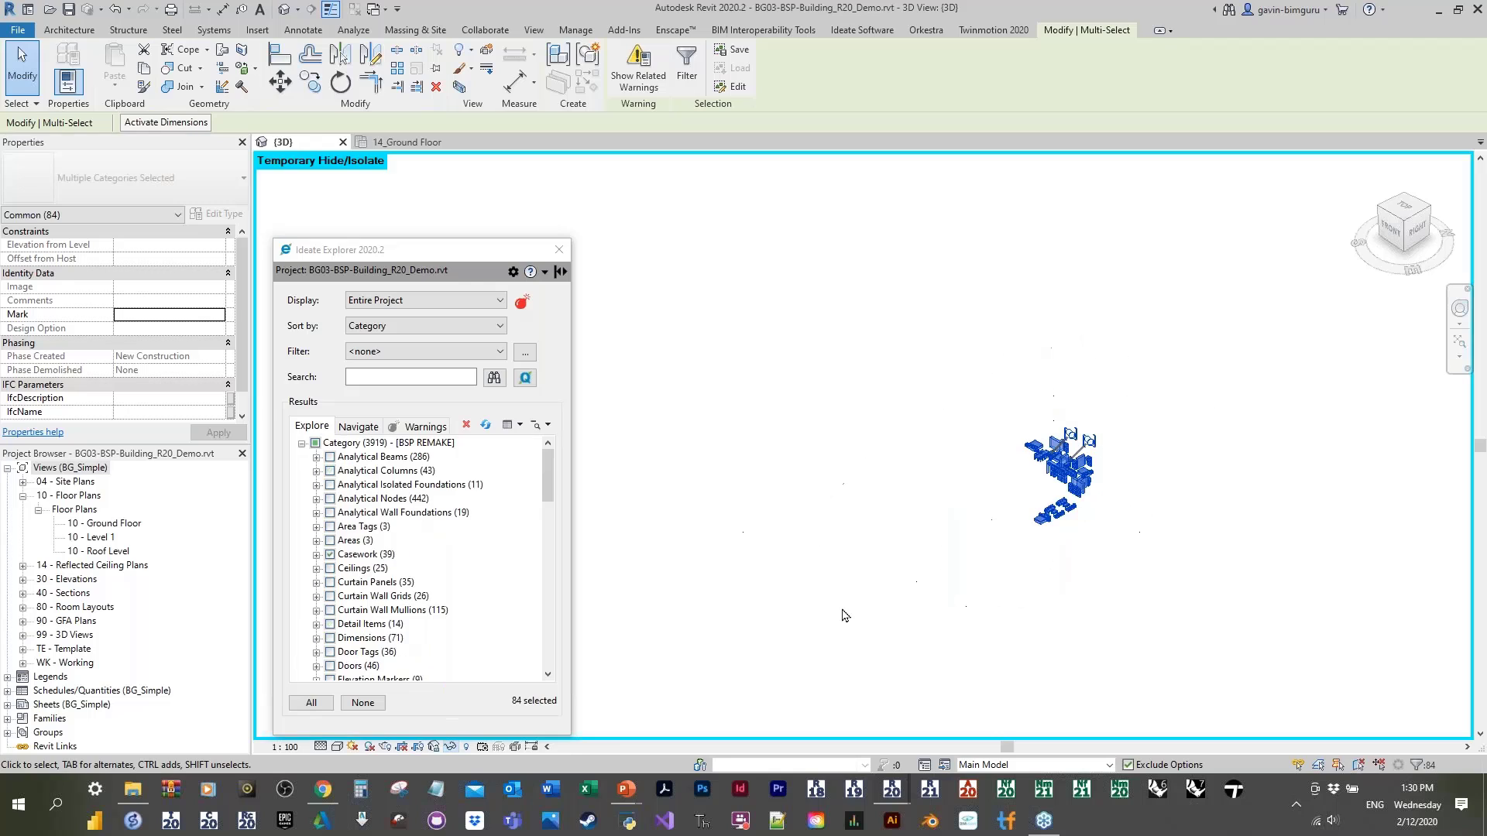
{"action": "left_click", "coordinate": [845, 616]}
Step: Examine the isolated casework and furniture up close, and reset the temporary isolation to restore the full model
{"action": "scroll", "coordinate": [1063, 489], "scroll_direction": "up", "scroll_amount": 5}
{"action": "middle_click_drag", "start_coordinate": [1064, 489], "coordinate": [1024, 512]}
{"action": "left_click", "coordinate": [451, 746]}
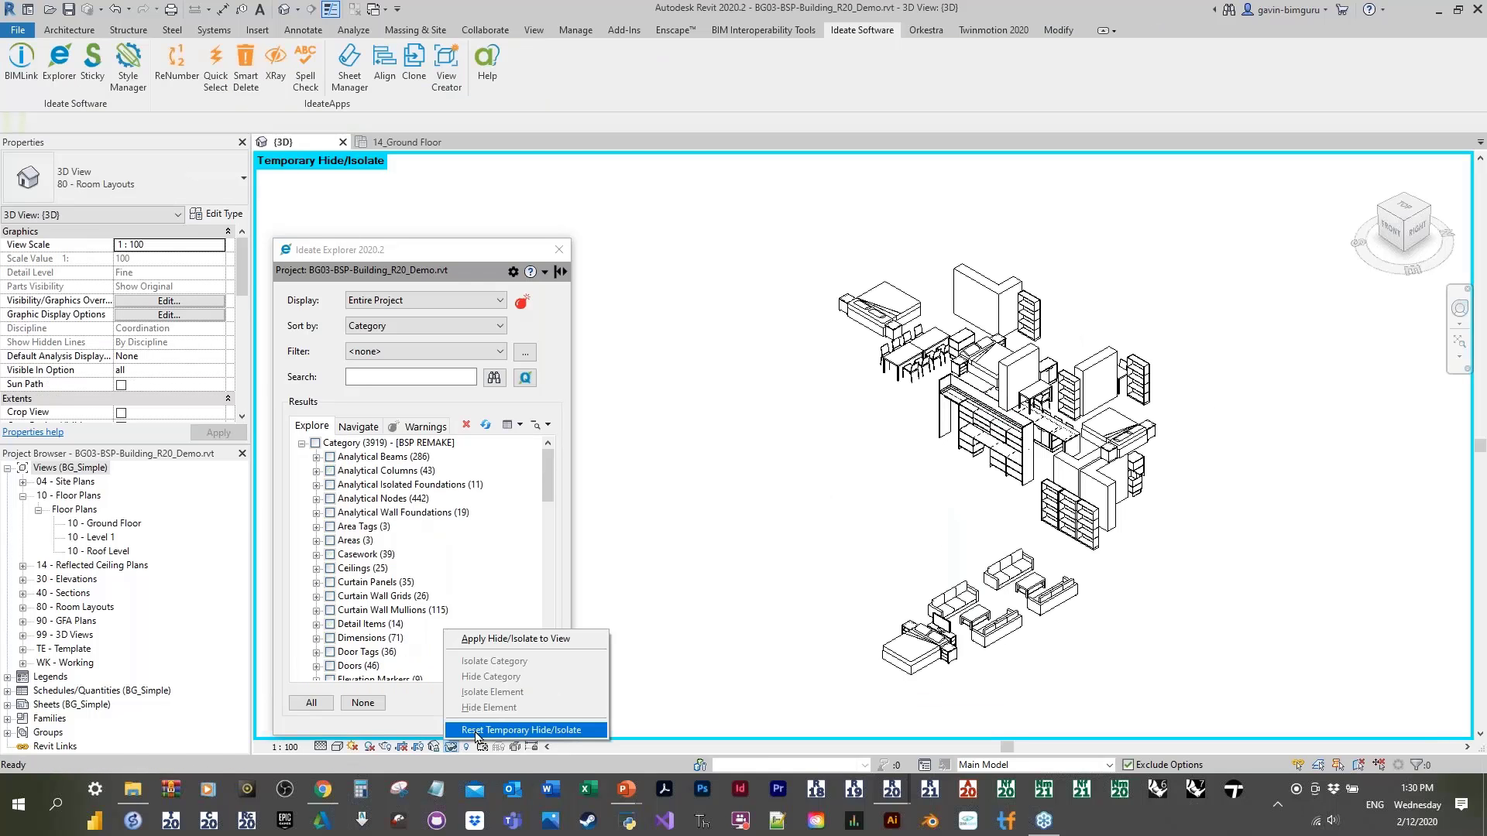
{"action": "left_click", "coordinate": [475, 730]}
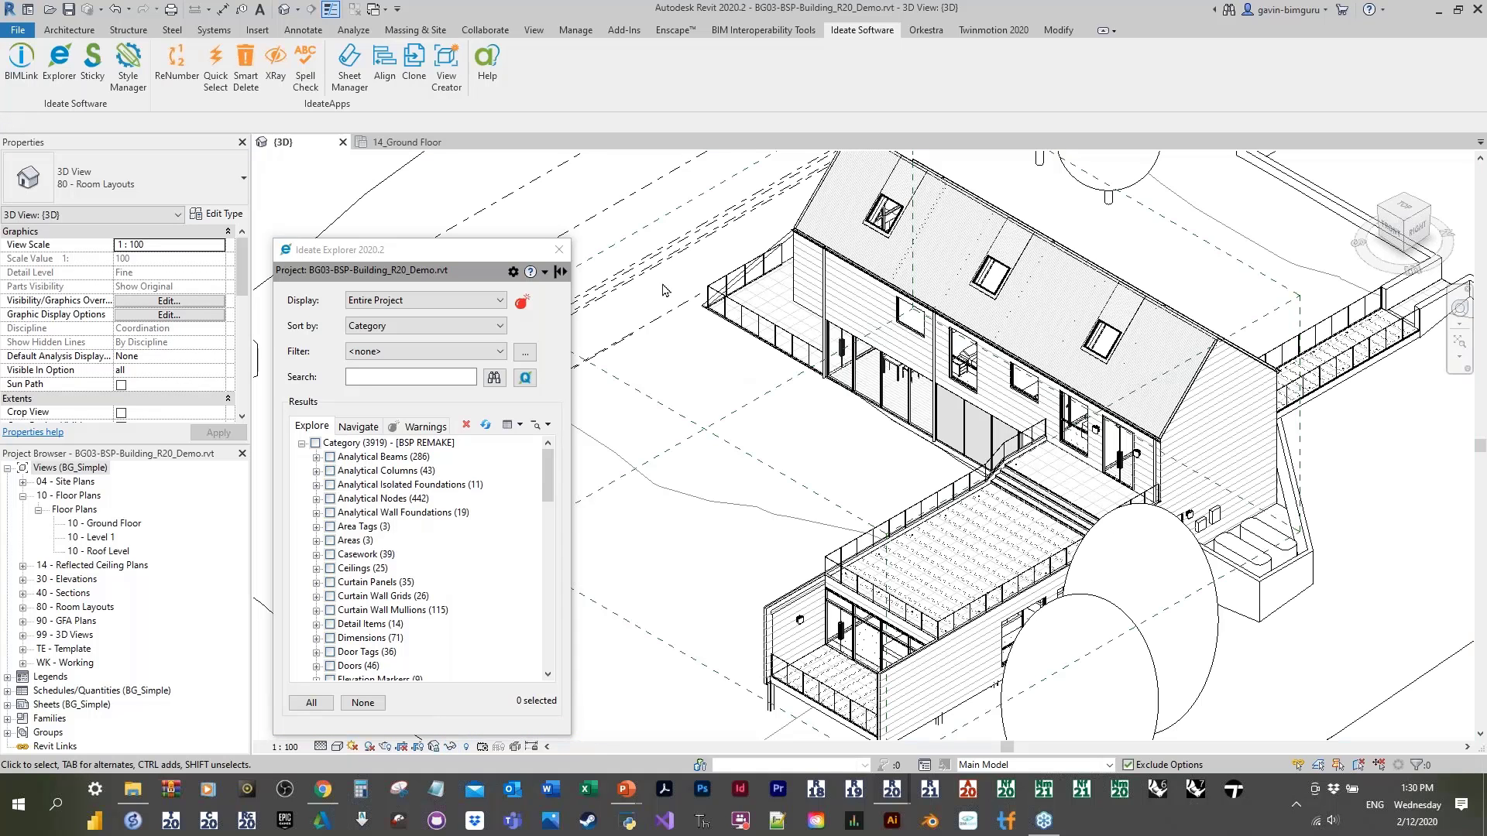
Step: Switch to the BG01-ASP-Internal-WS_R20_Demo model, open its default 3D view and keep Ideate Explorer expanded beside it
{"action": "key", "text": "ctrl+Tab"}
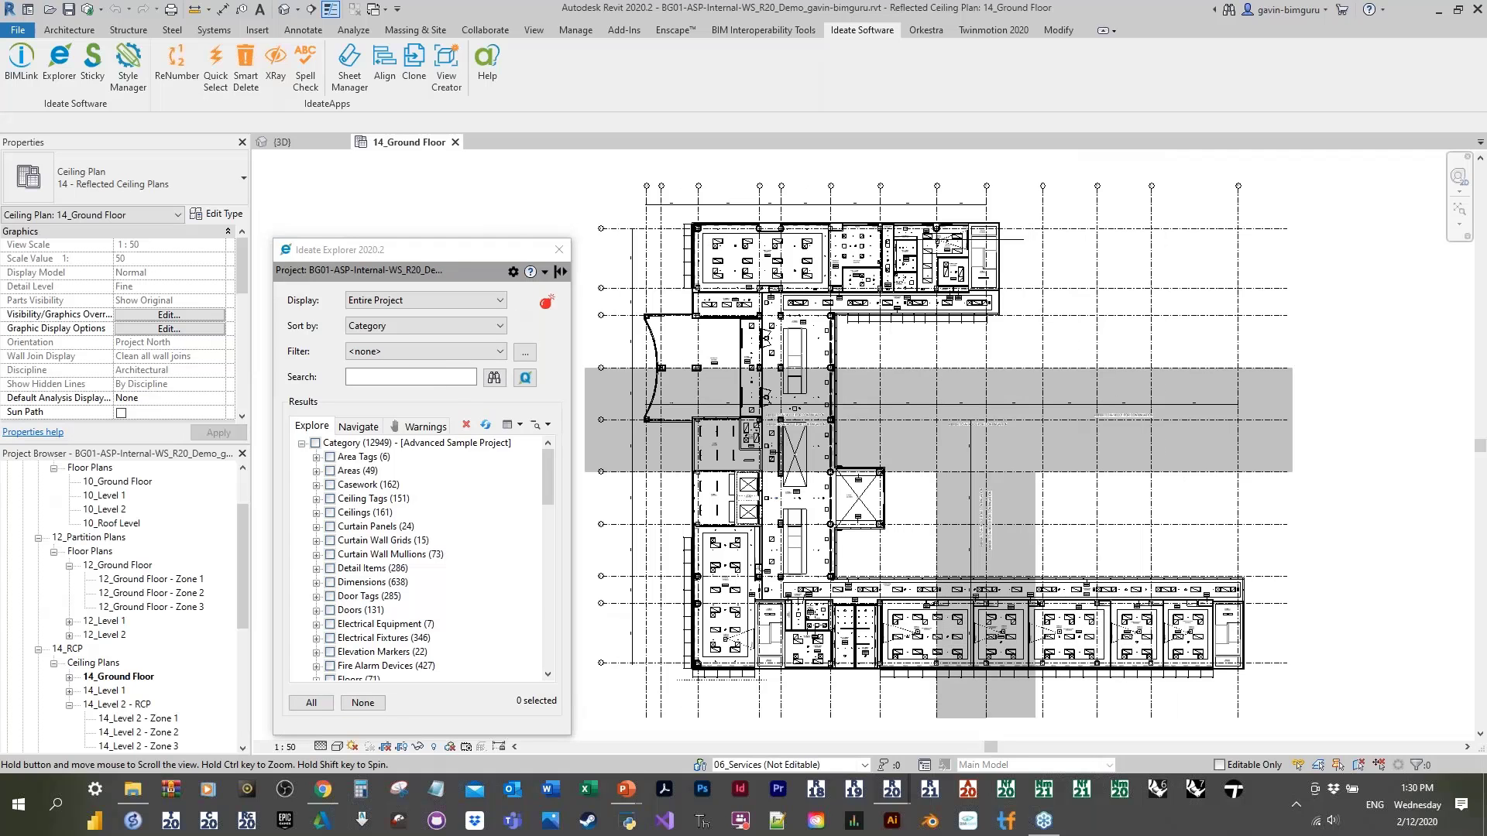
{"action": "left_click", "coordinate": [282, 12]}
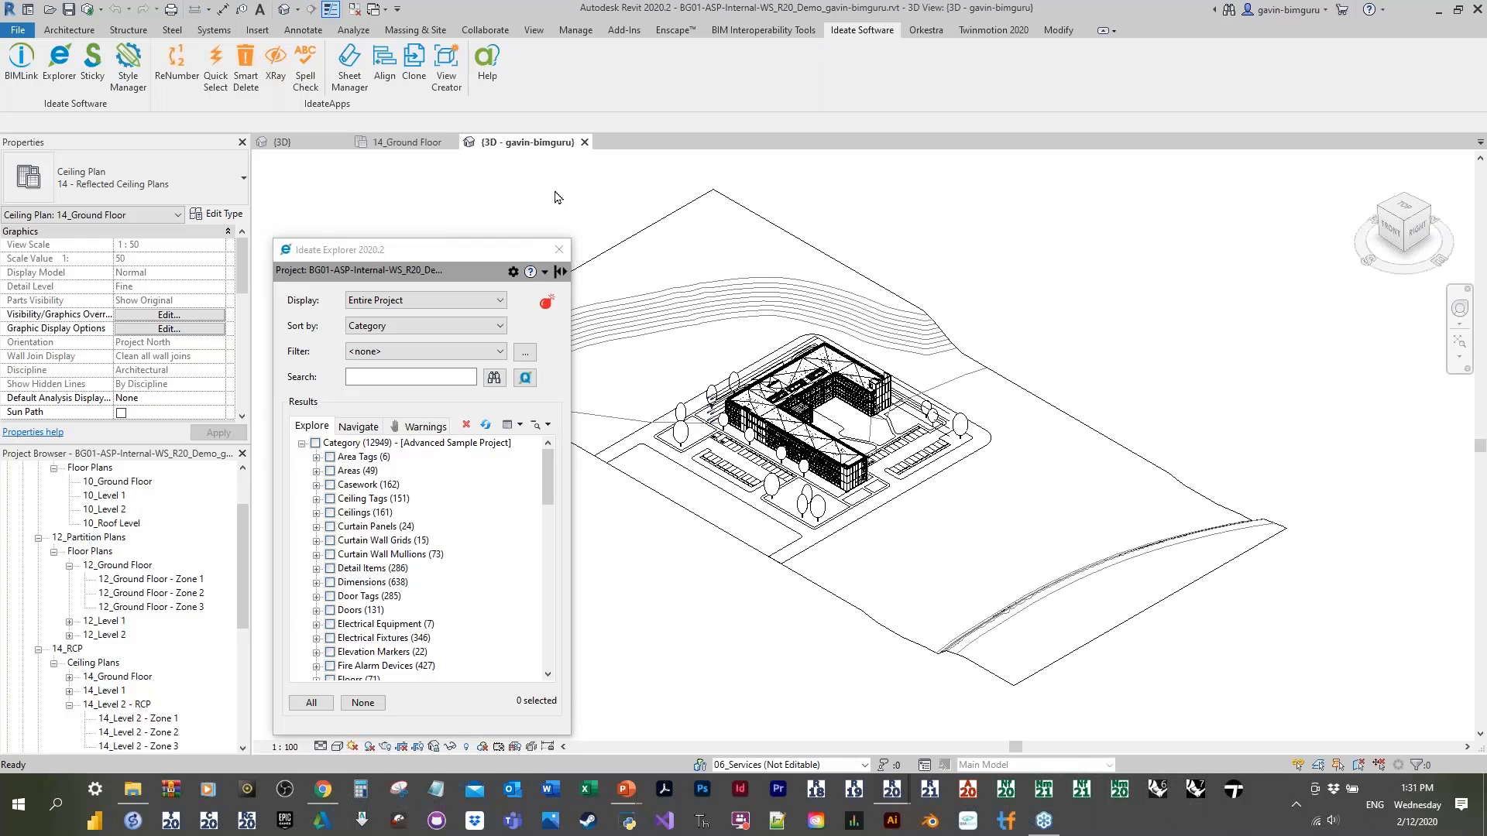
{"action": "left_click", "coordinate": [560, 272]}
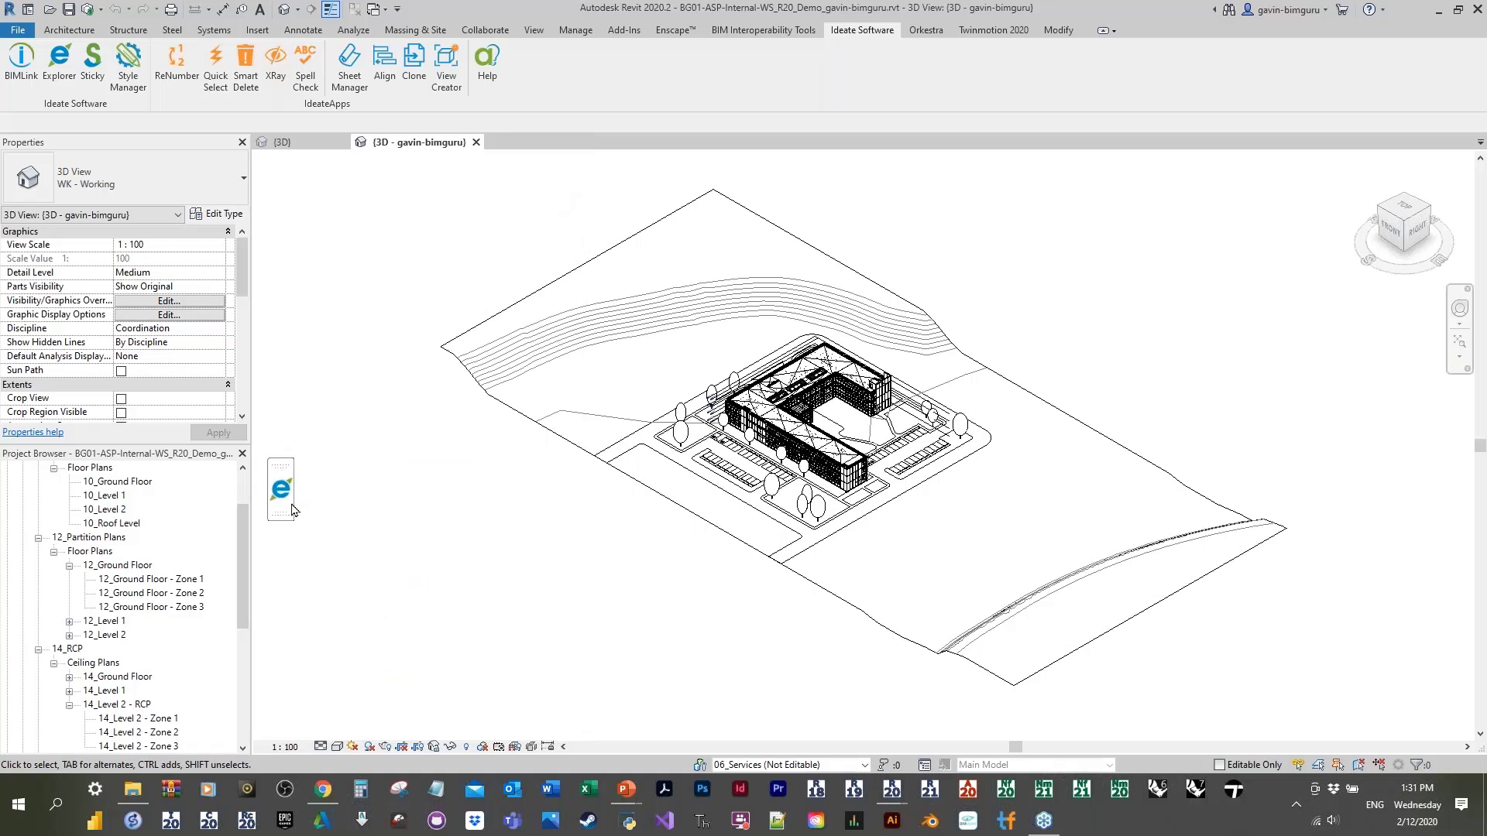
{"action": "left_click", "coordinate": [288, 505]}
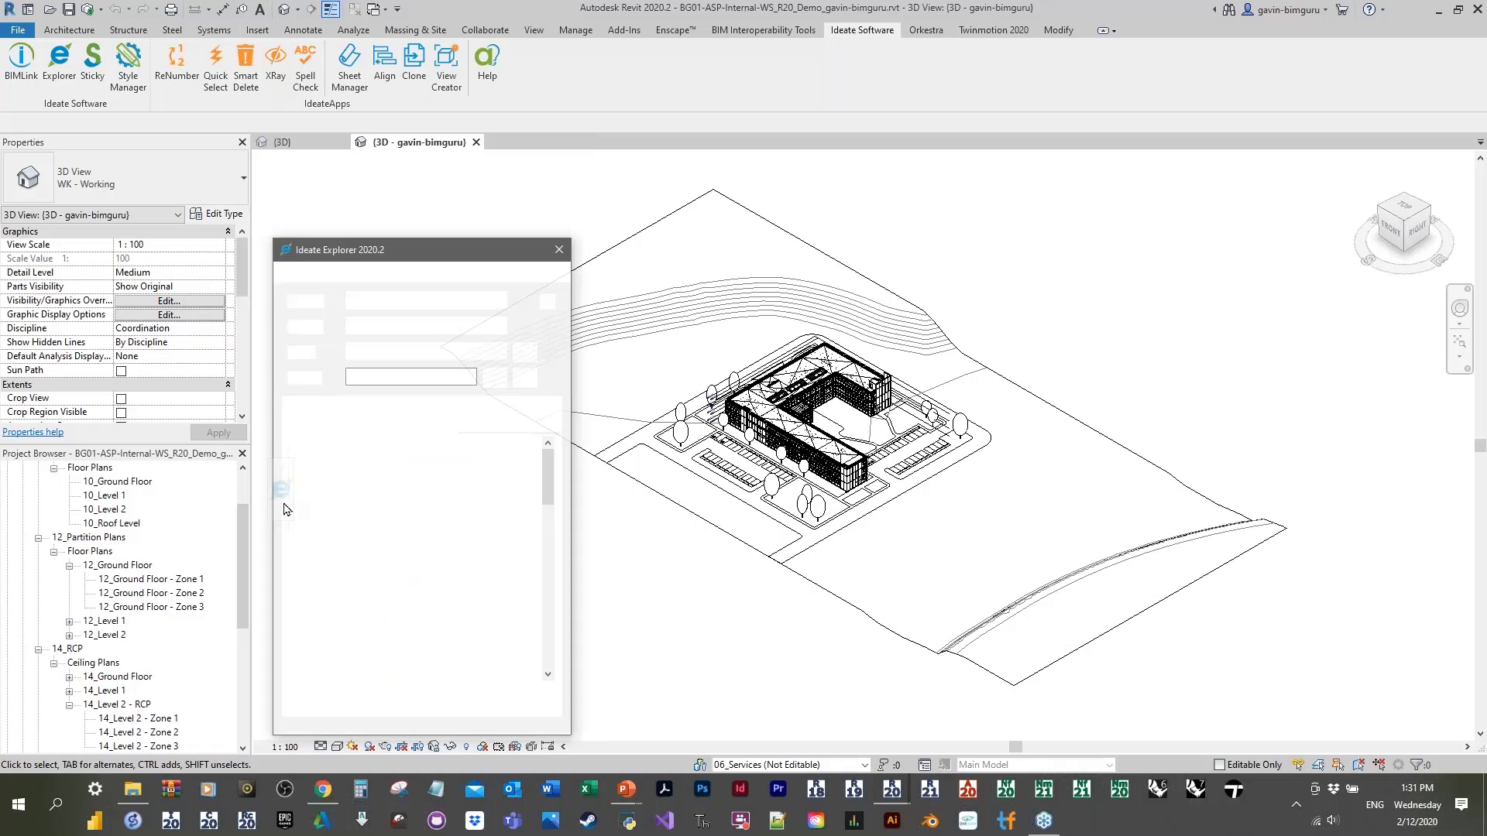
Step: Sort the Ideate Explorer results by Workset for the entire project and expand the User-Created worksets
{"action": "middle_click_drag", "start_coordinate": [791, 390], "coordinate": [885, 393]}
{"action": "scroll", "coordinate": [885, 392], "scroll_direction": "up", "scroll_amount": 1}
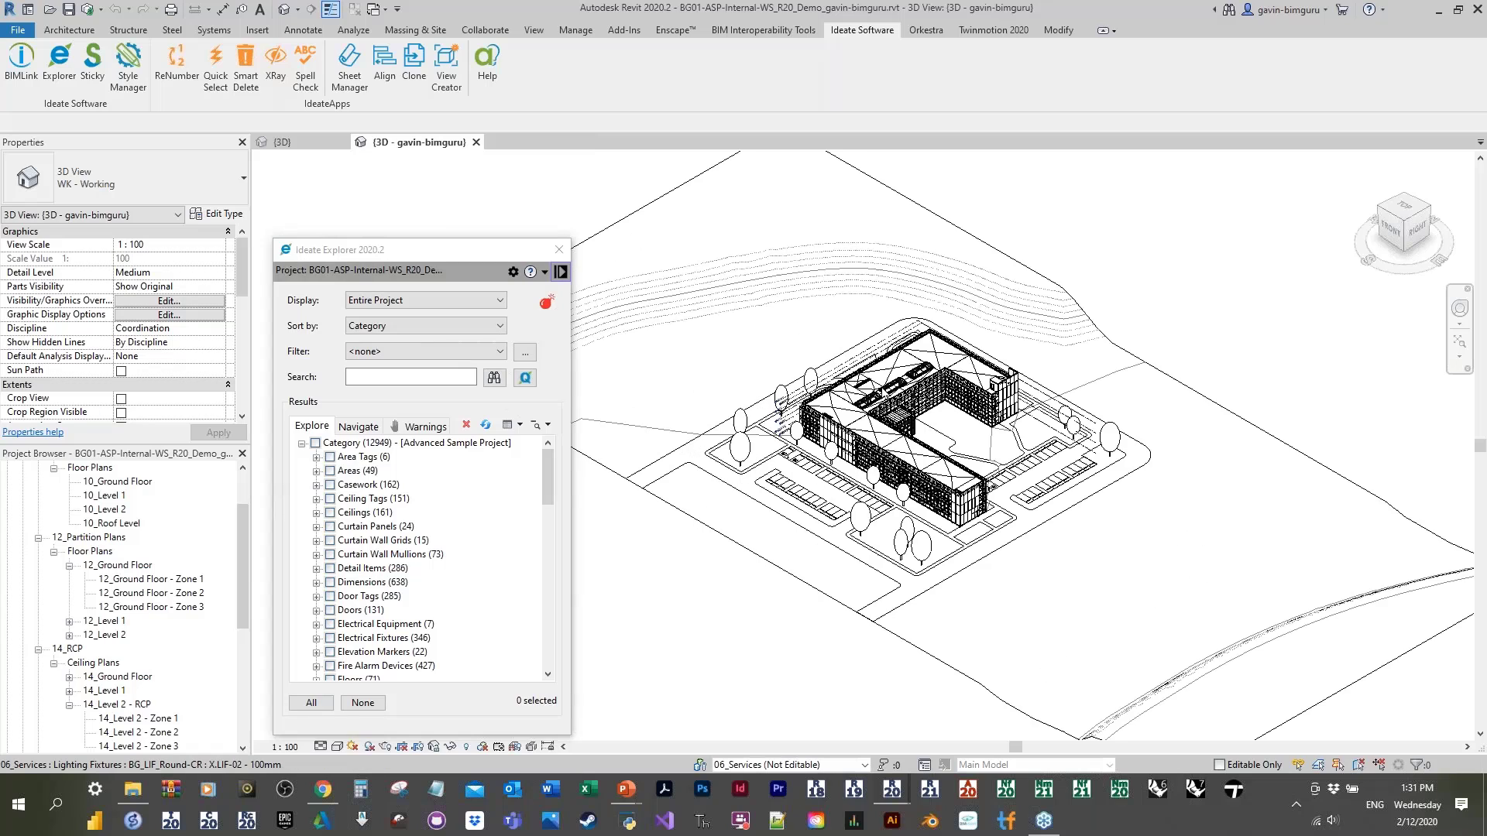
{"action": "scroll", "coordinate": [885, 393], "scroll_direction": "up", "scroll_amount": 3}
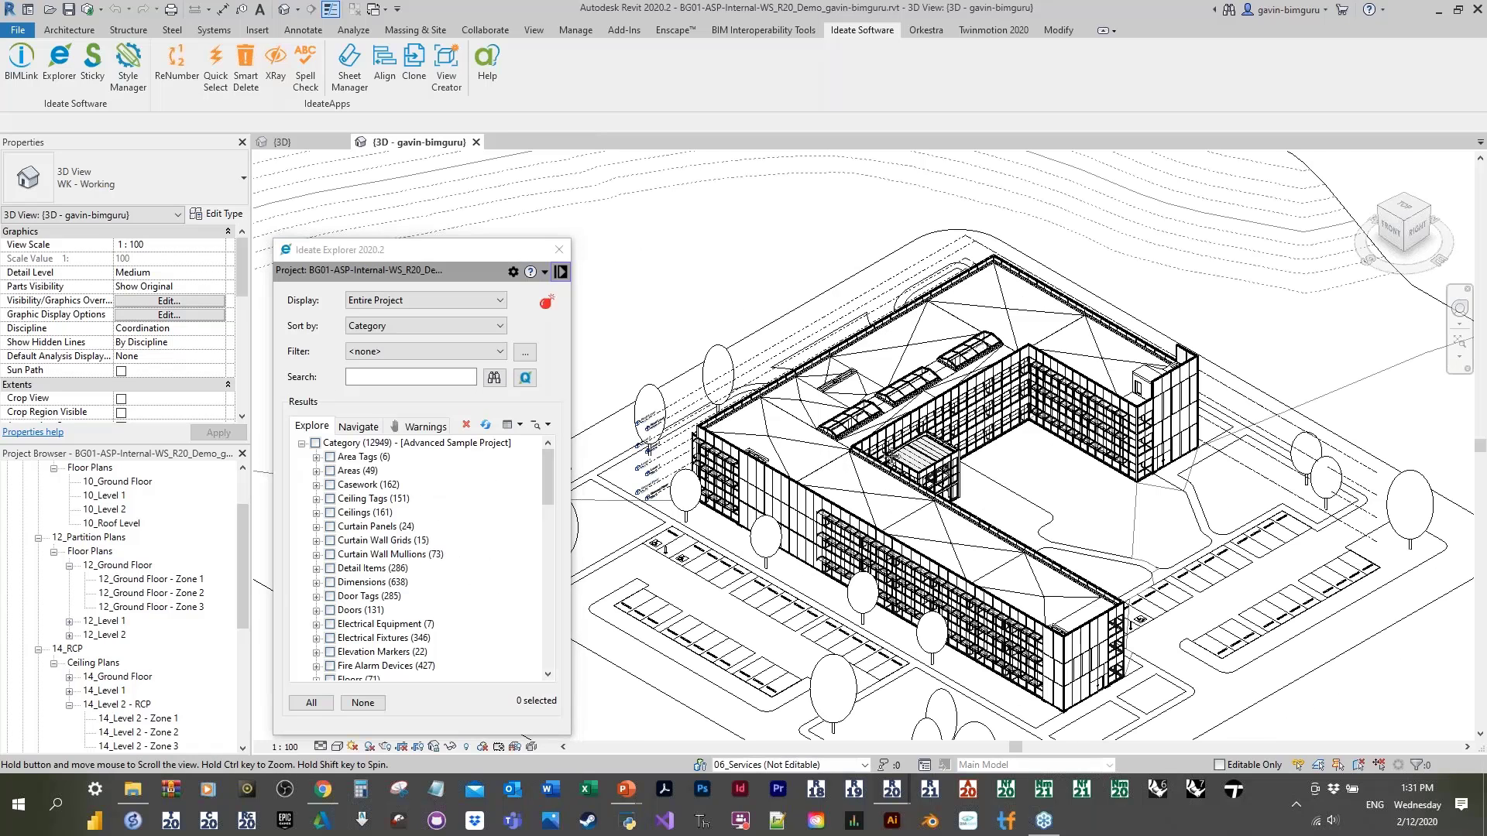
{"action": "middle_click_drag", "start_coordinate": [884, 449], "coordinate": [983, 440]}
{"action": "middle_click_drag", "start_coordinate": [913, 401], "coordinate": [916, 397]}
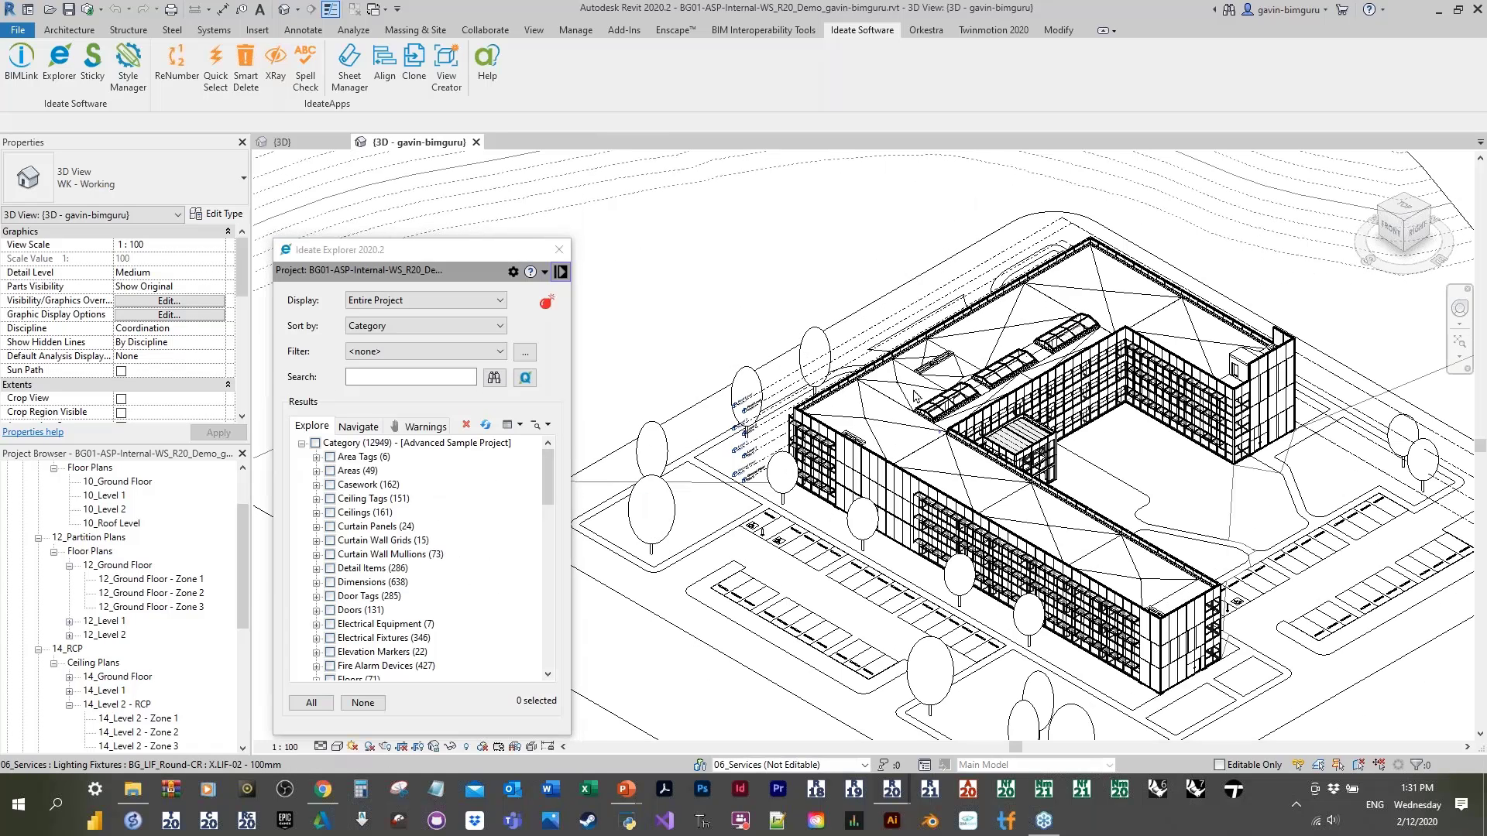
{"action": "left_click", "coordinate": [360, 322]}
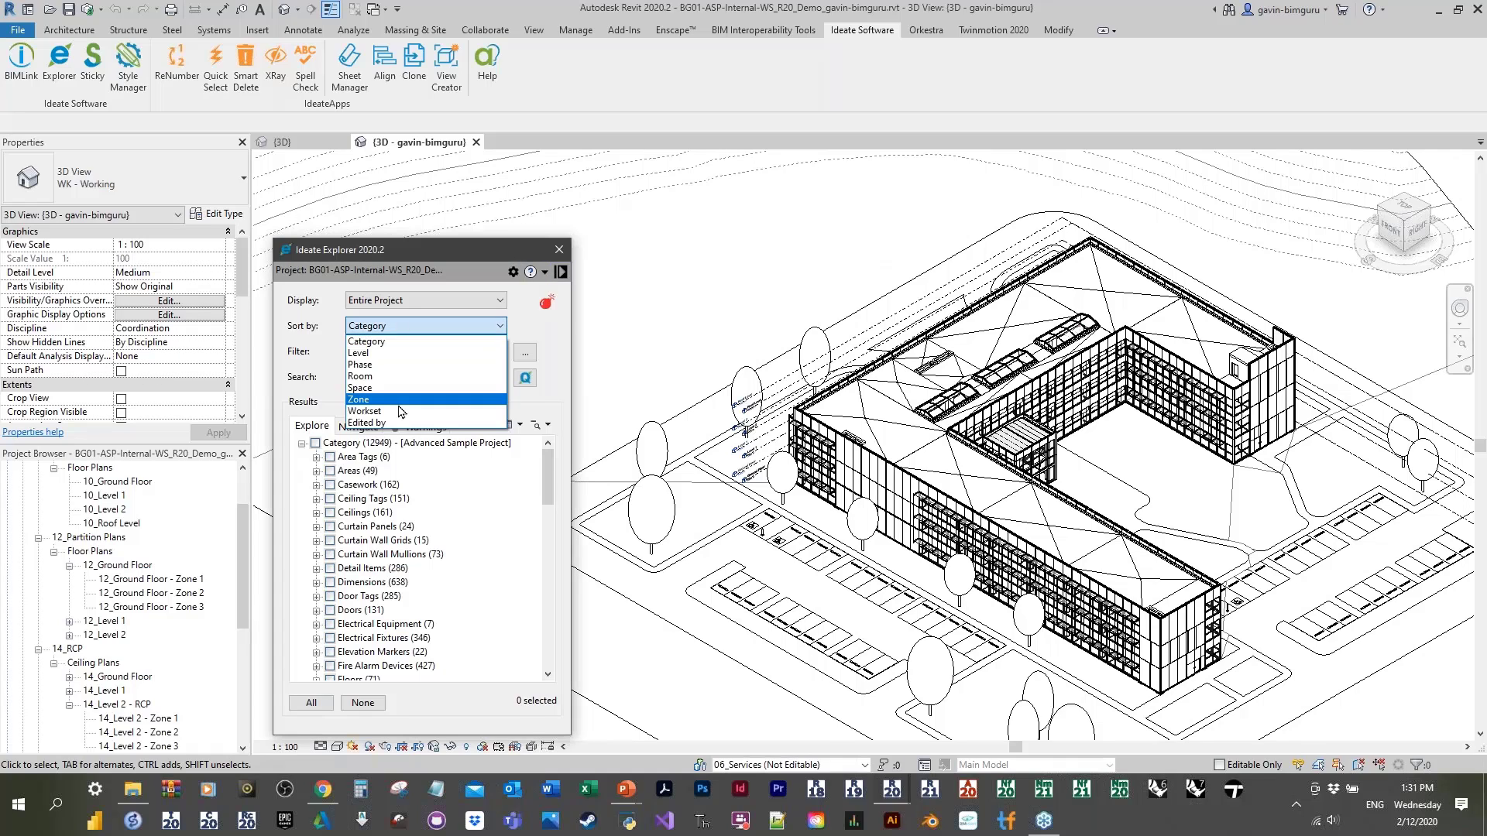
{"action": "left_click", "coordinate": [372, 392]}
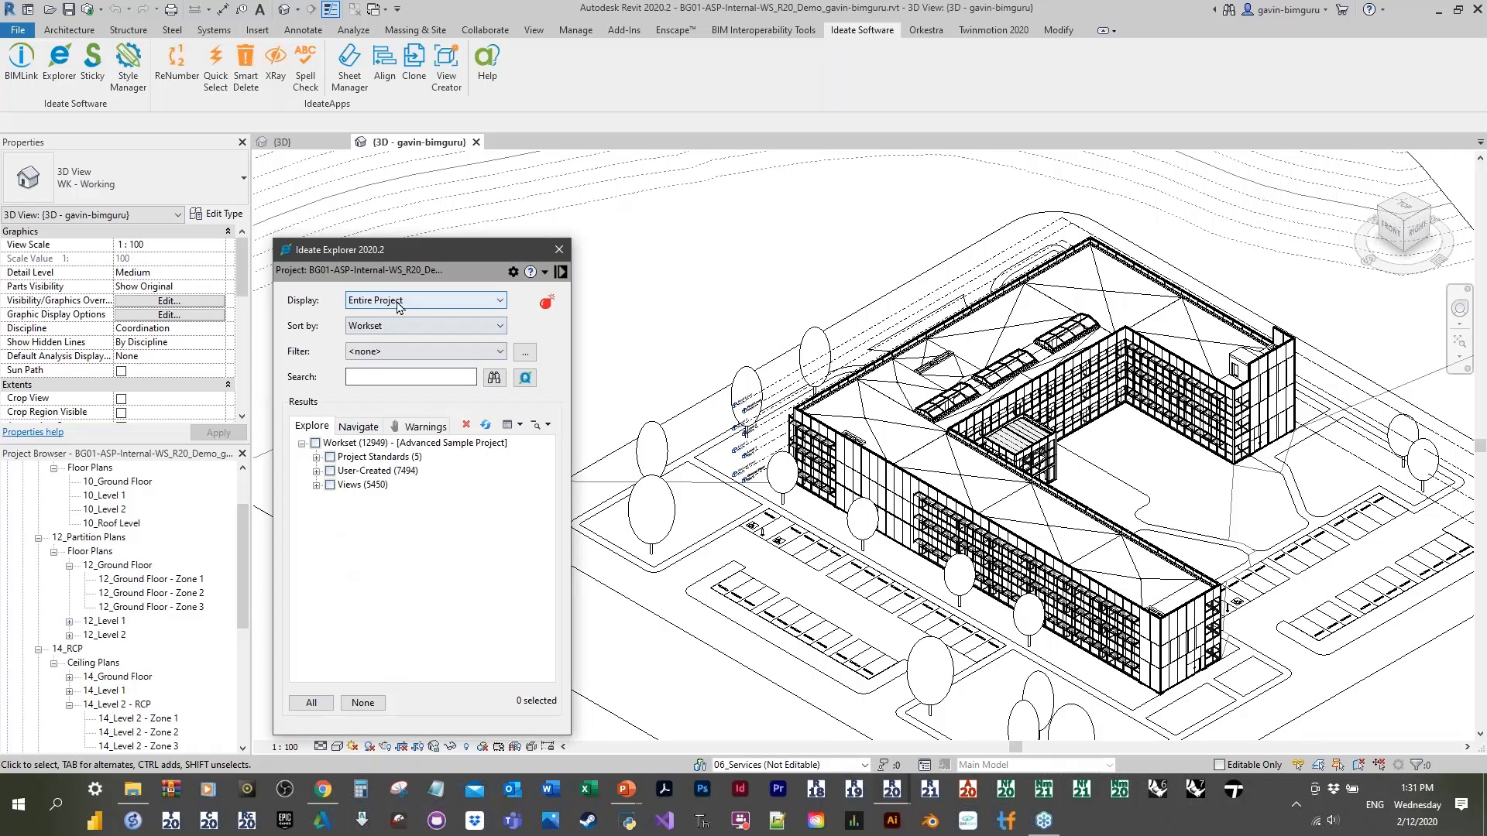
{"action": "left_click", "coordinate": [316, 471]}
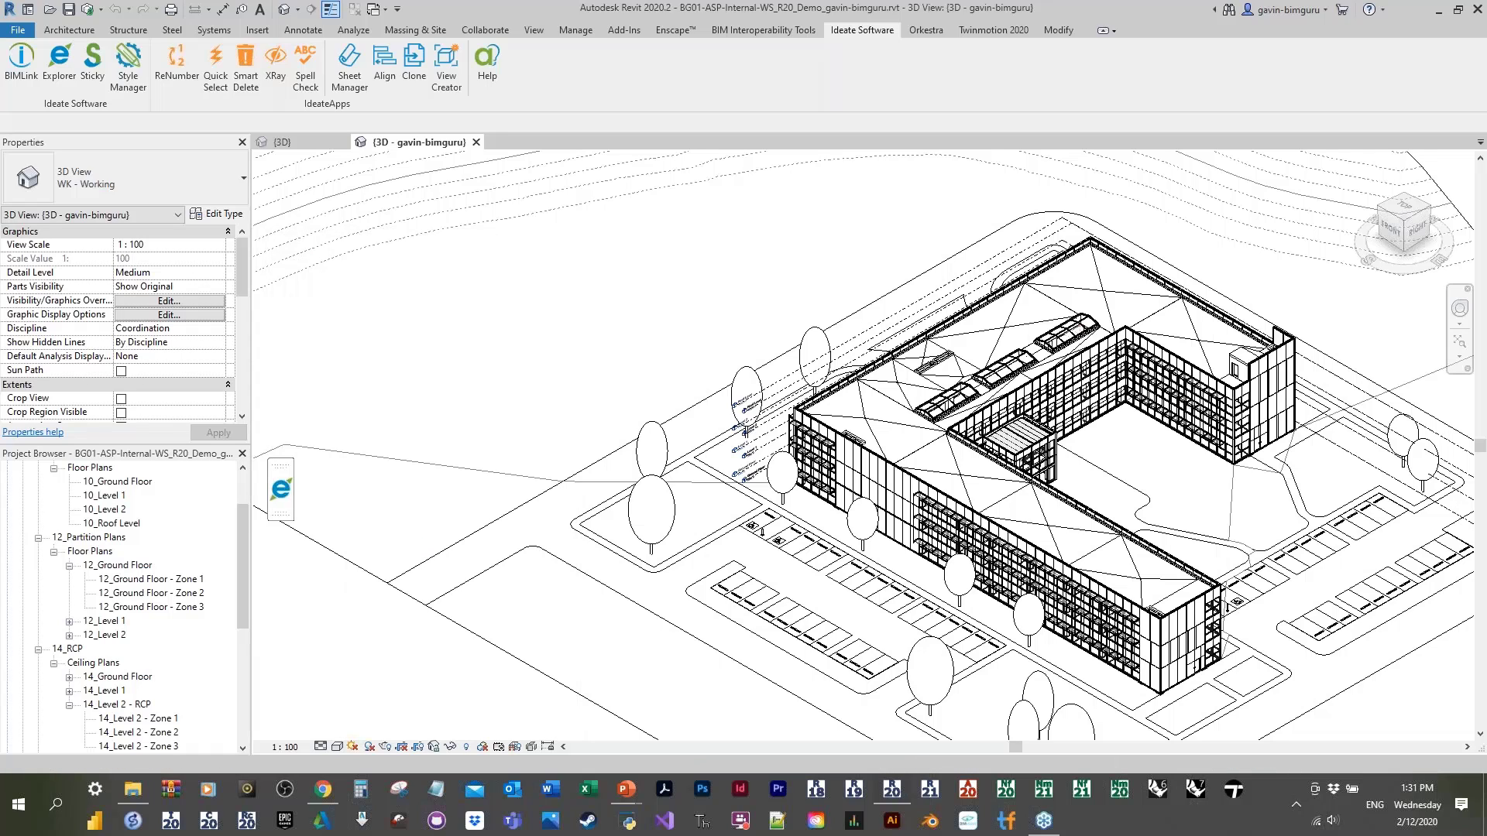
Step: Hide the linked Facade, Site and Structure models in the 3D view through its Visibility/Graphic Overrides
{"action": "key", "text": "v"}
{"action": "key", "text": "v"}
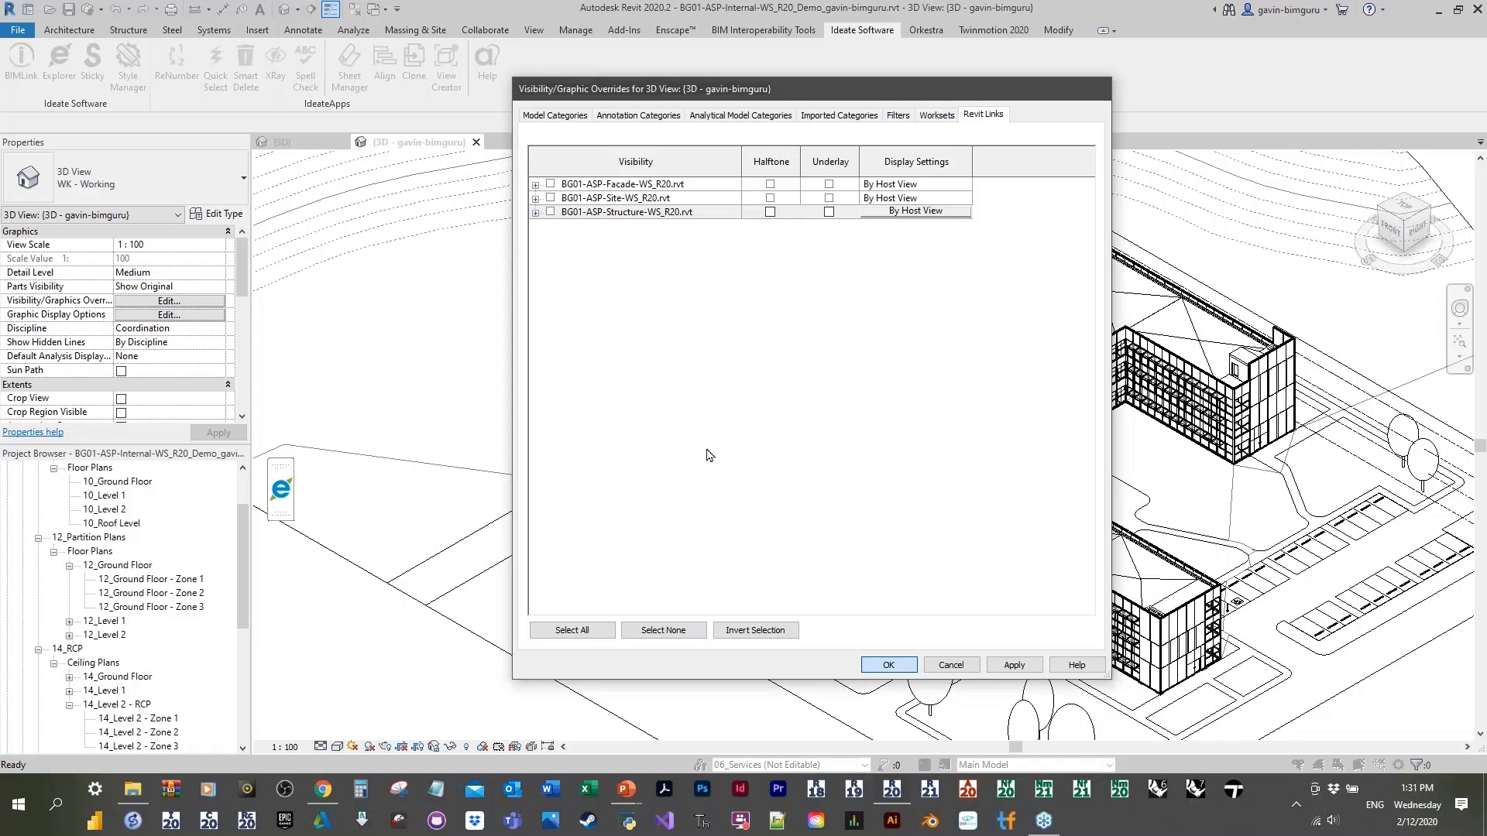
{"action": "key", "text": "Return"}
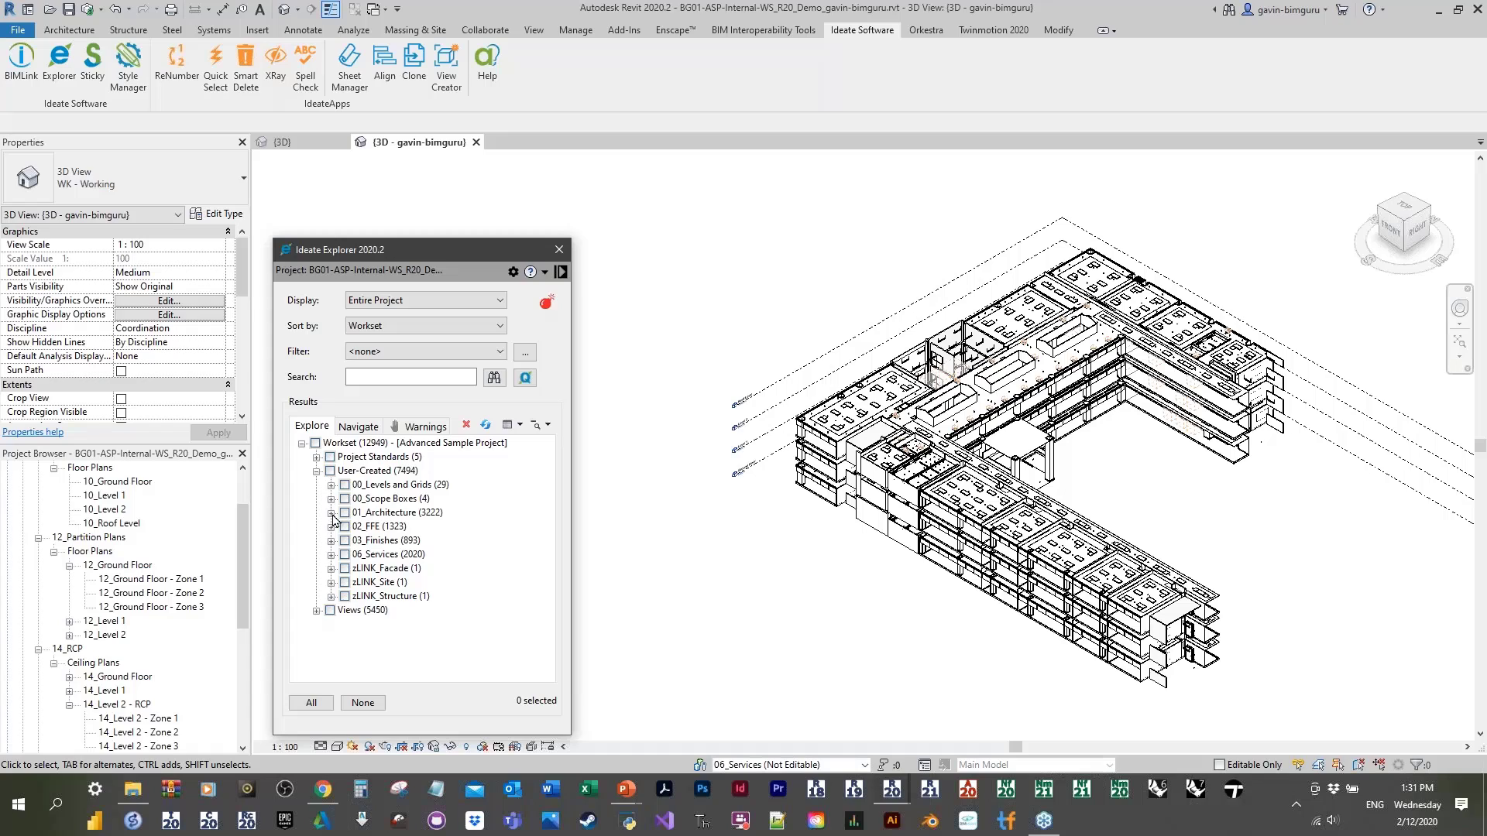
Step: Audit the contents of the 01_Architecture and 02_FFE worksets by highlighting each one's elements in the 3D view, and clear the selection
{"action": "left_click", "coordinate": [331, 514]}
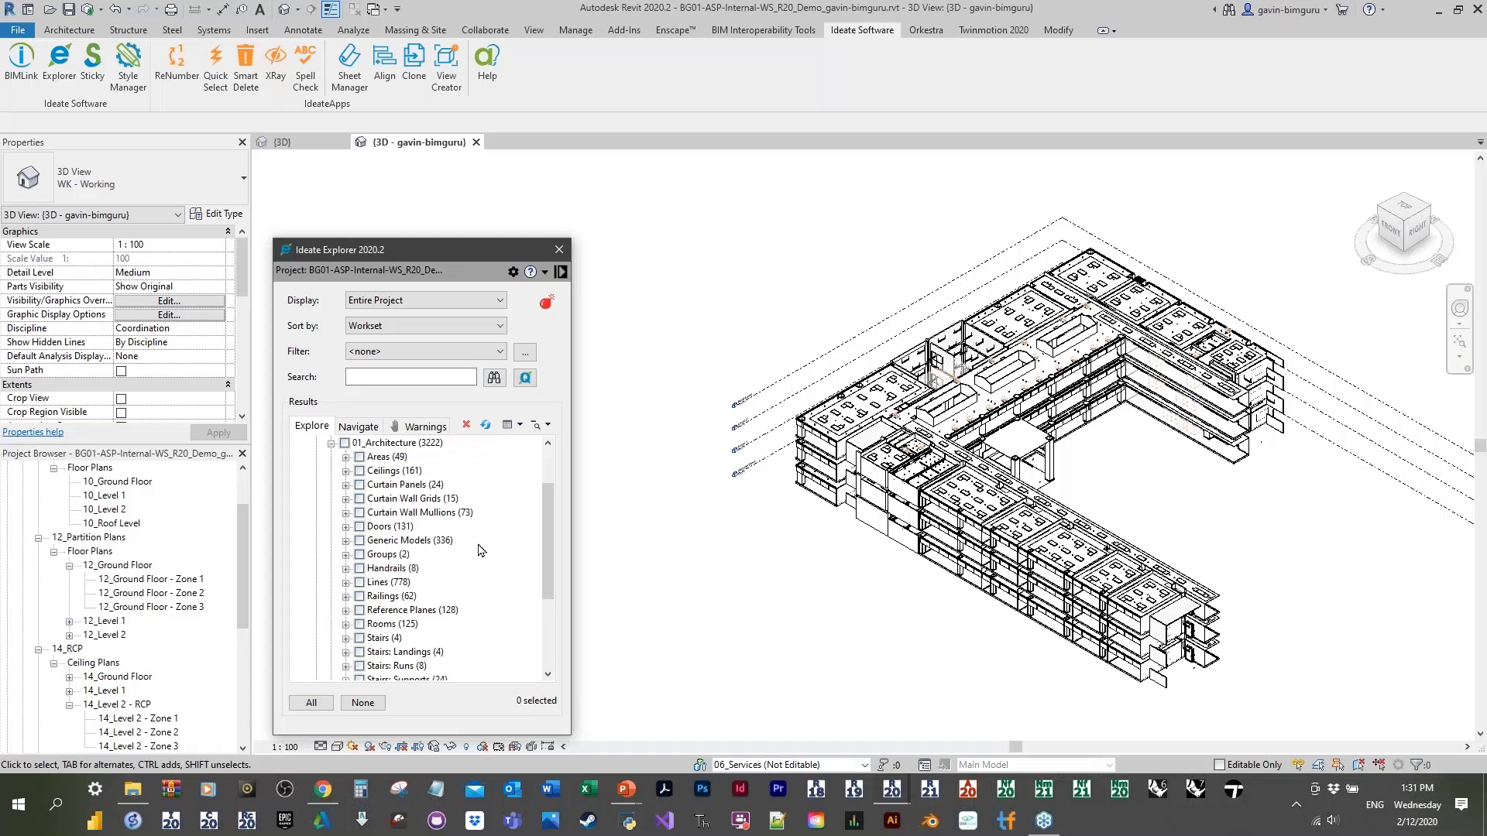
{"action": "scroll", "coordinate": [472, 542], "scroll_direction": "up", "scroll_amount": 1}
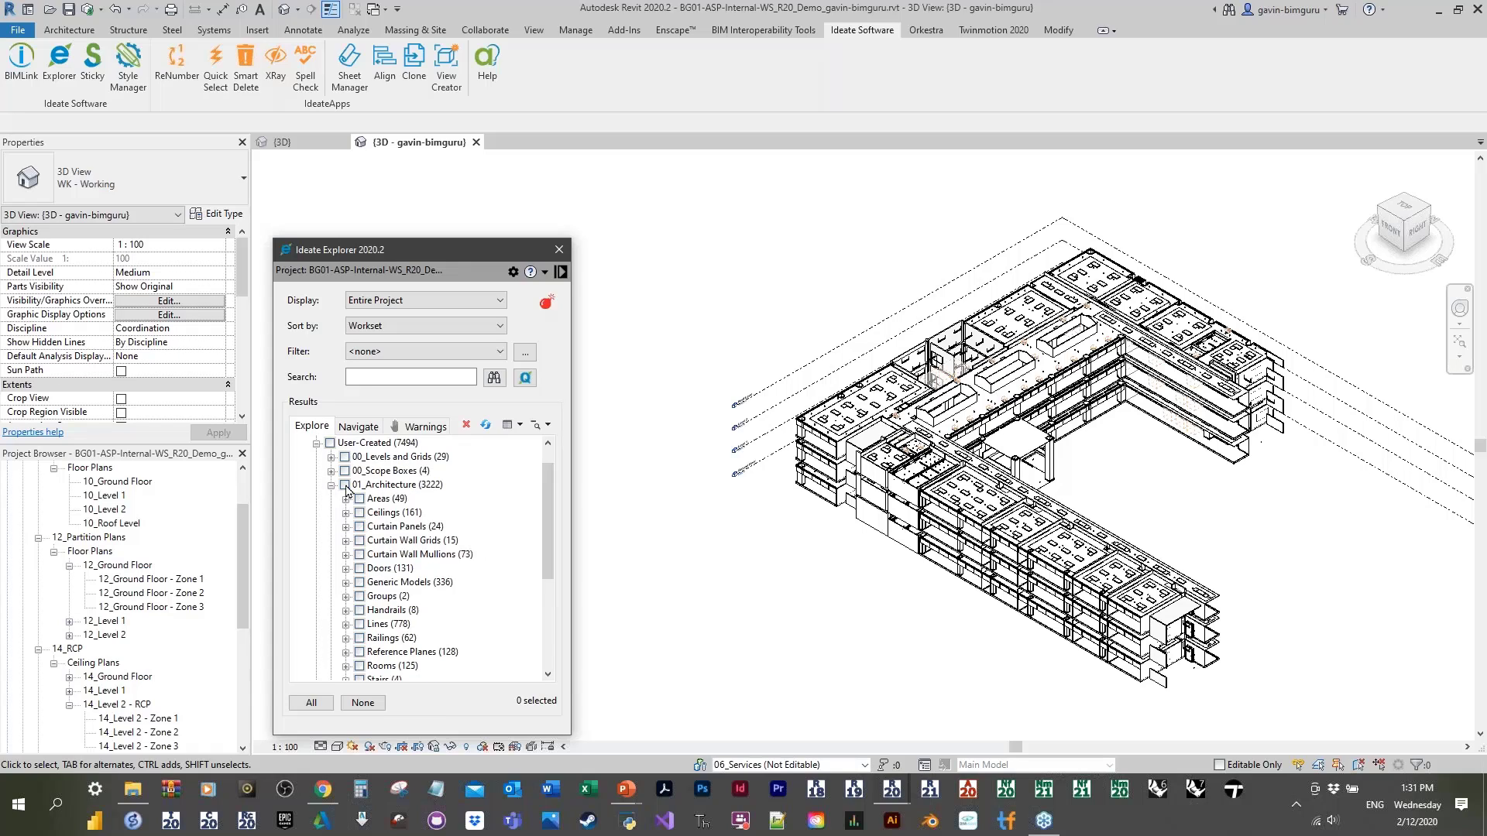
{"action": "middle_click_drag", "start_coordinate": [1032, 663], "coordinate": [978, 609], "text": "shift"}
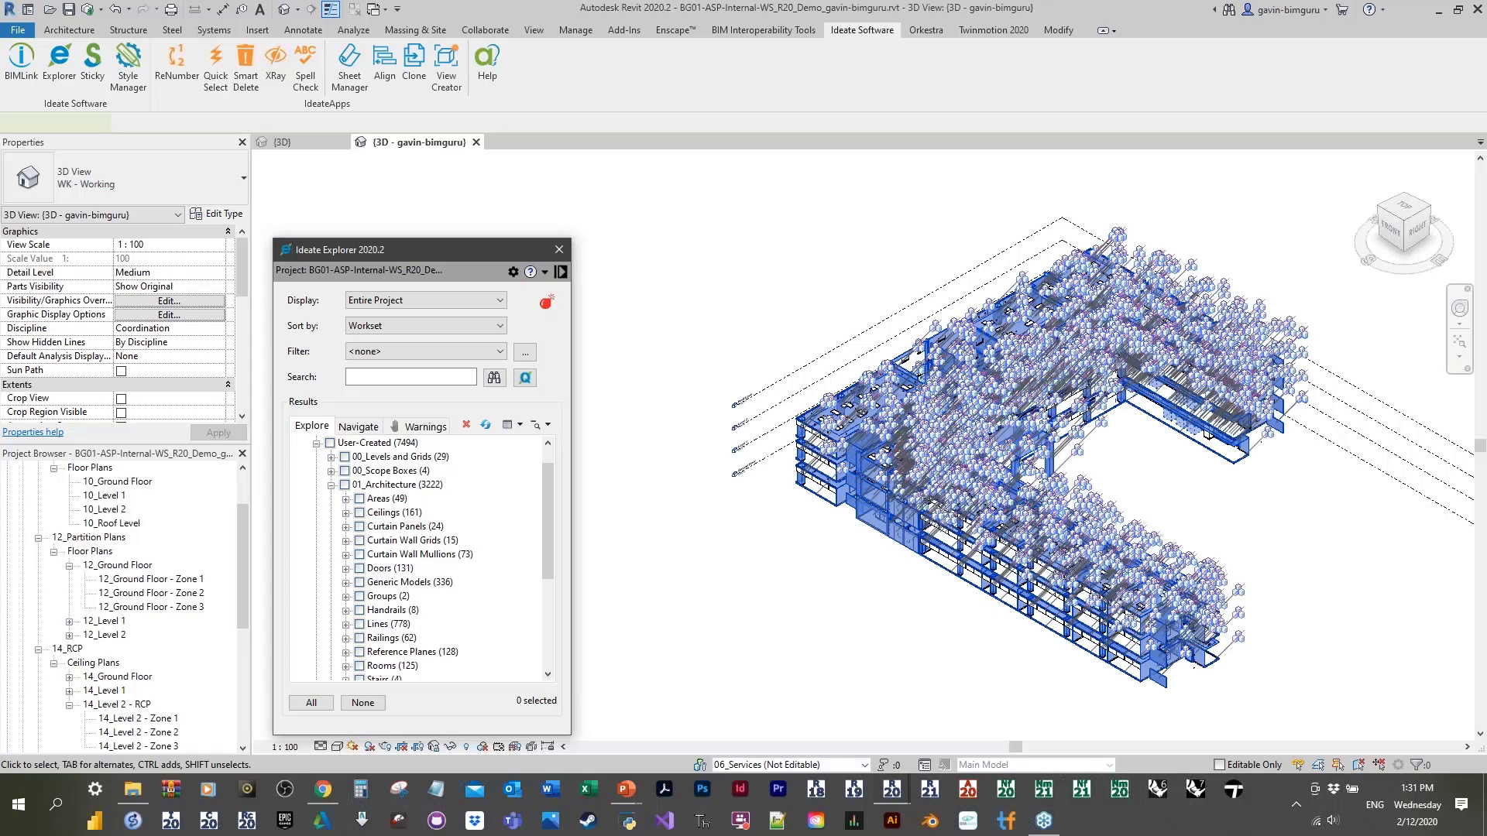
{"action": "left_click", "coordinate": [281, 489]}
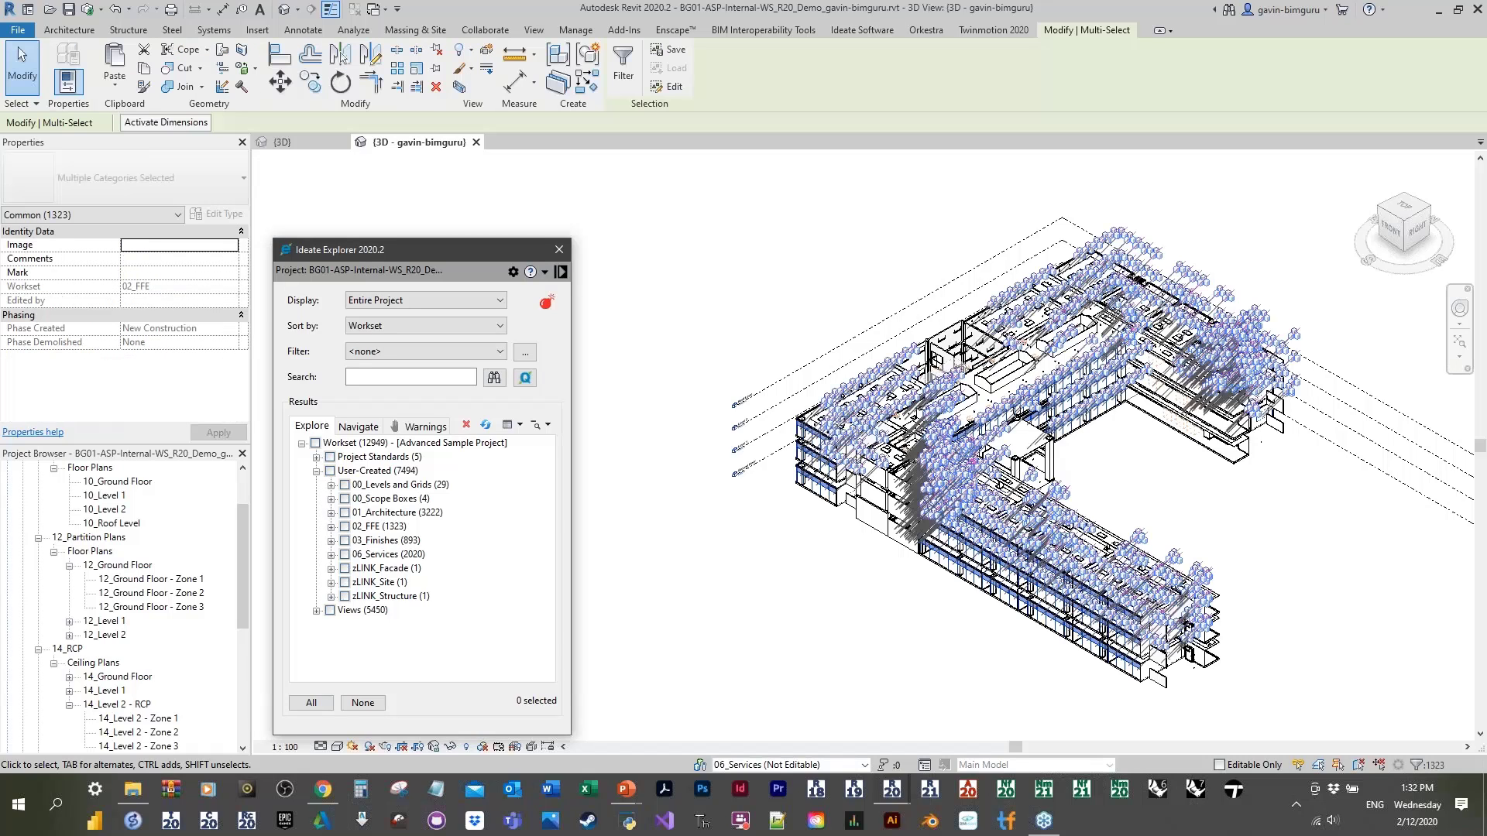
{"action": "left_click", "coordinate": [342, 531]}
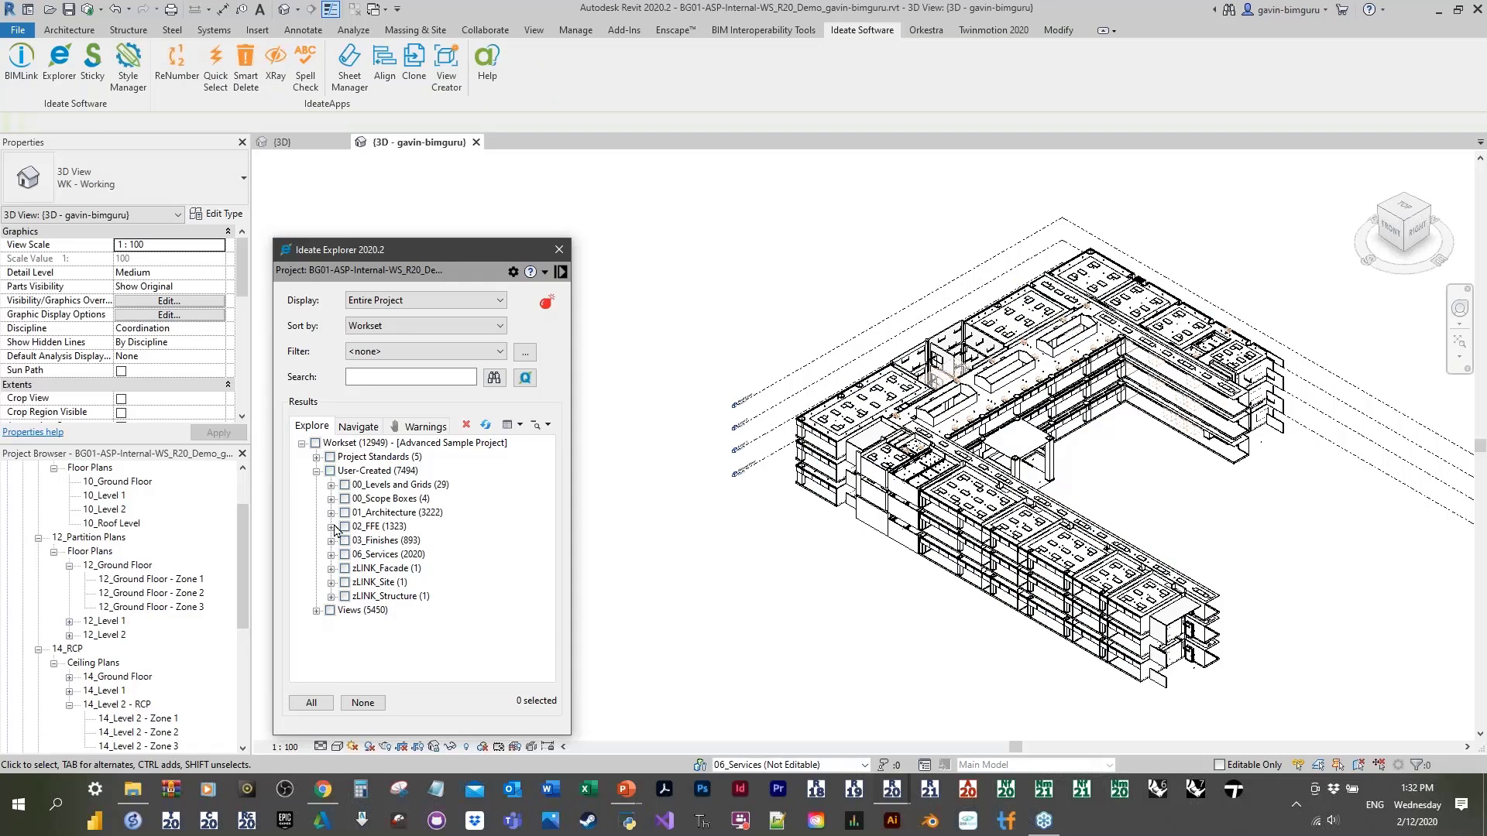
Step: Expand the generic models in the 02_FFE workset, and re-sort the entire project's elements by Category
{"action": "left_click", "coordinate": [332, 528]}
{"action": "left_click", "coordinate": [345, 542]}
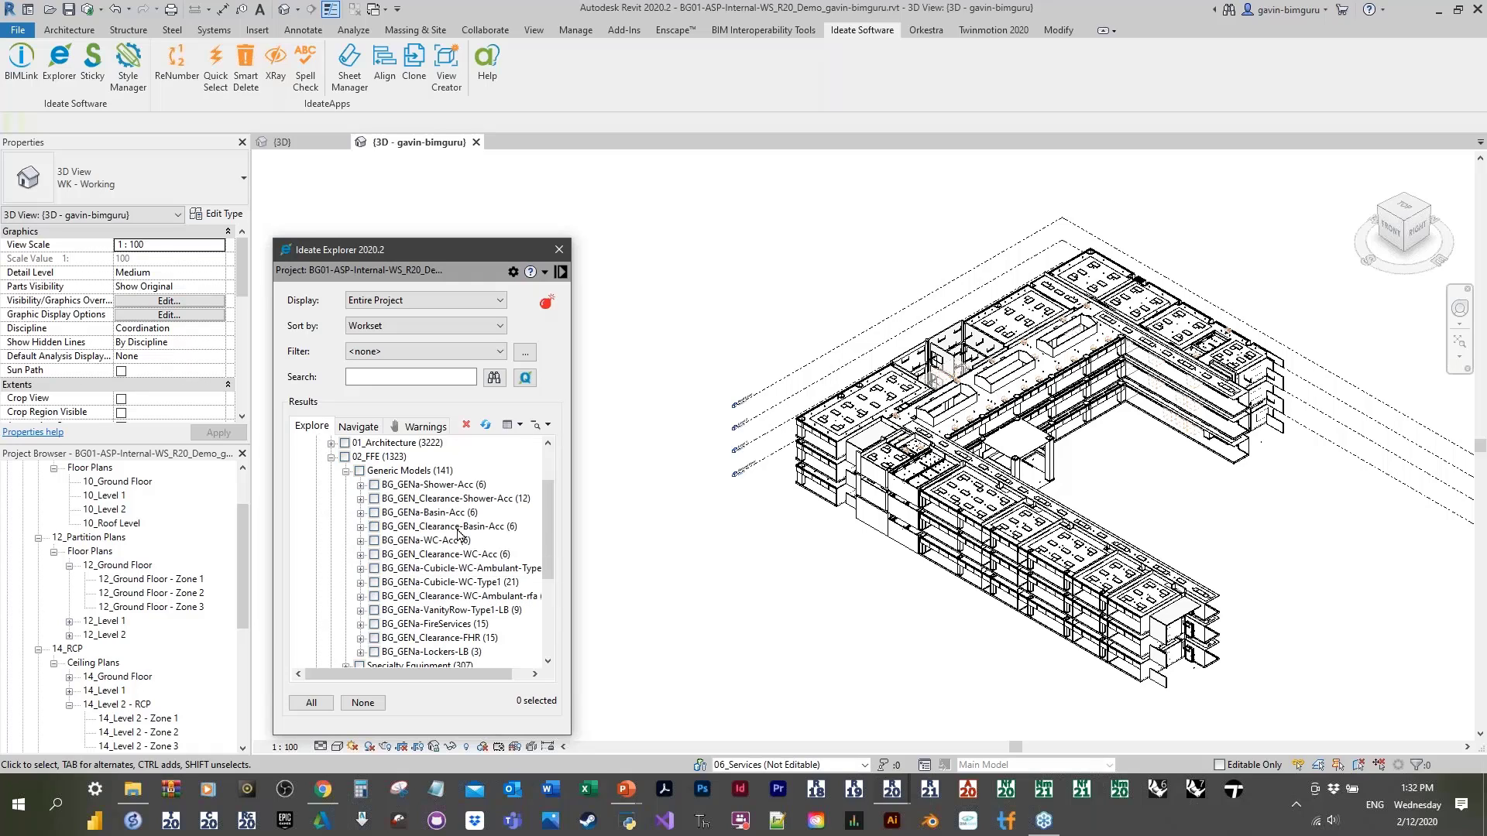
{"action": "left_click", "coordinate": [431, 304]}
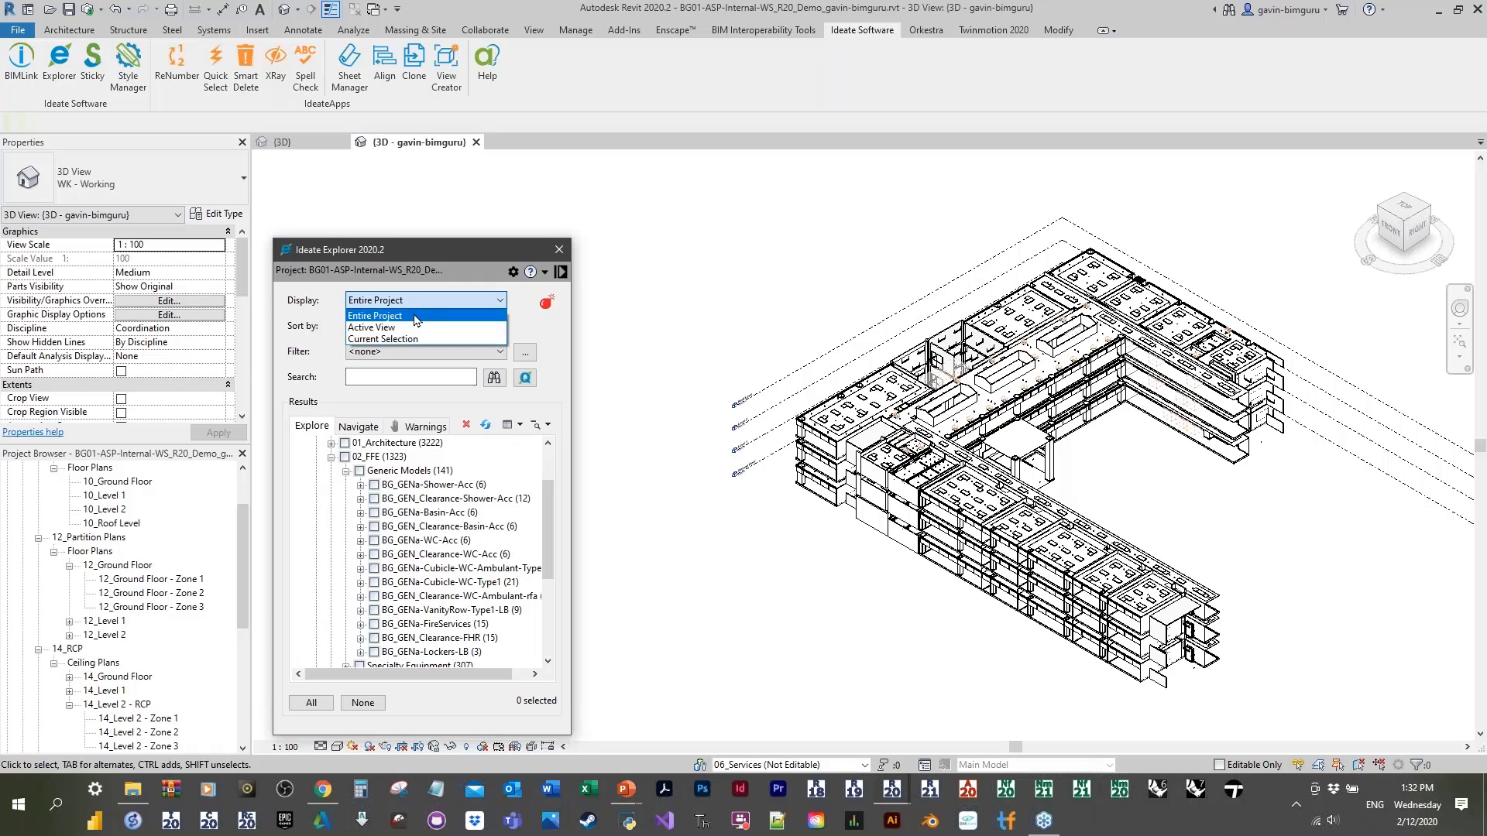
{"action": "left_click", "coordinate": [400, 316]}
{"action": "left_click", "coordinate": [401, 324]}
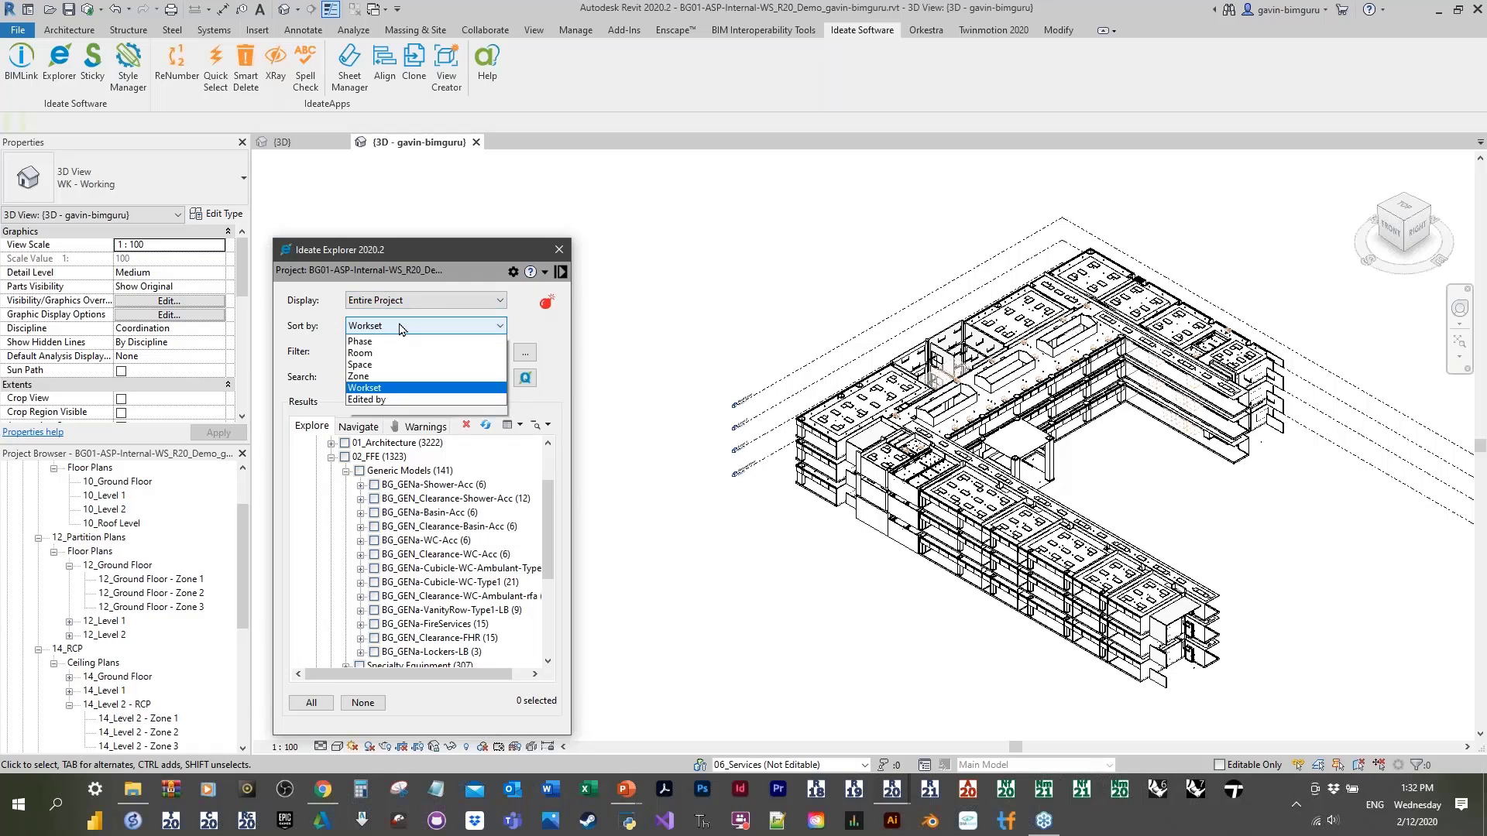
{"action": "left_click", "coordinate": [402, 346]}
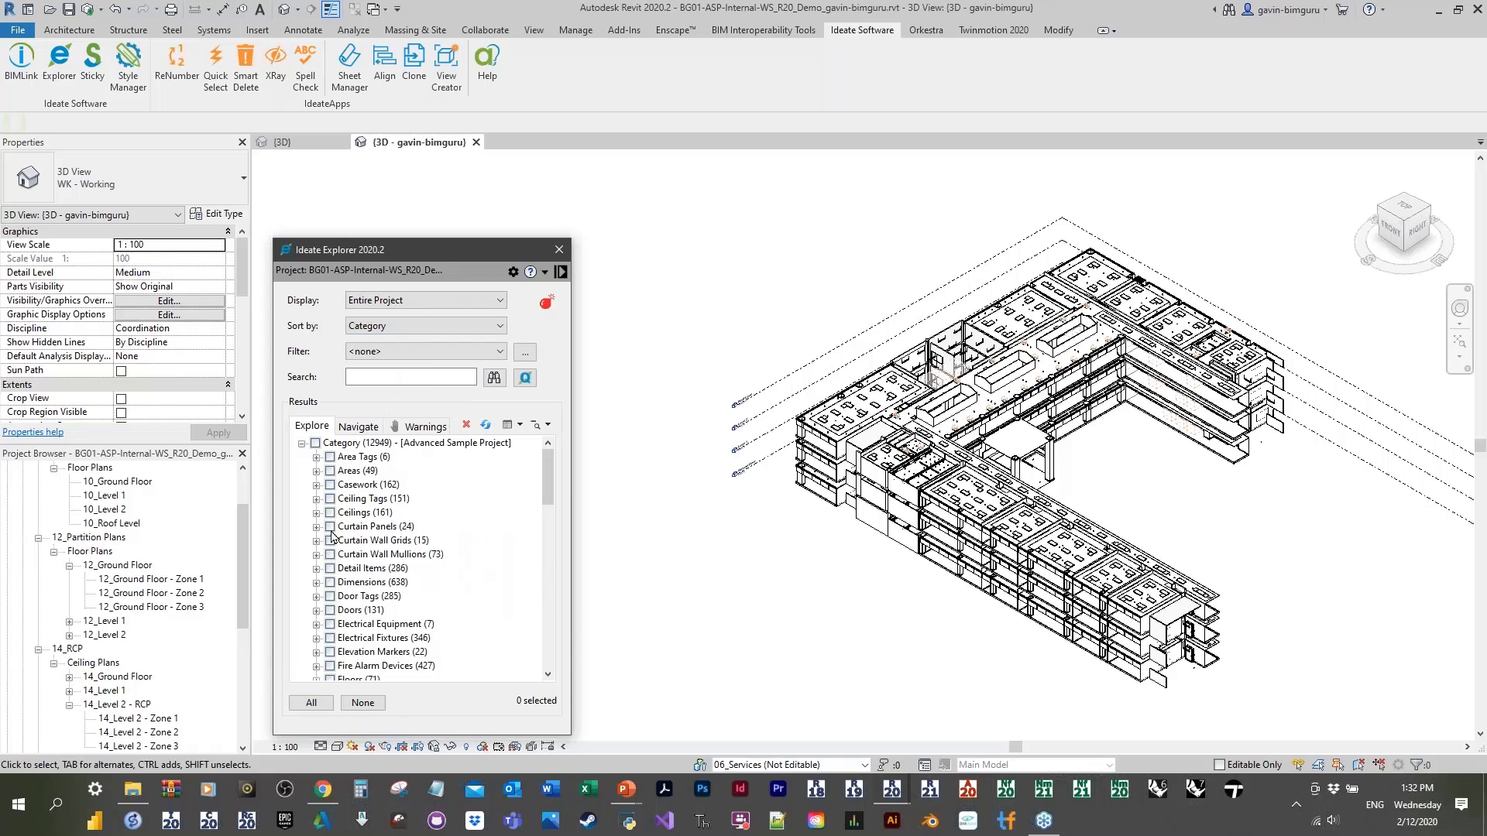
Step: Expand the Casework category, select all casework elements in the model, and clear the selection after viewing them
{"action": "left_click", "coordinate": [316, 485]}
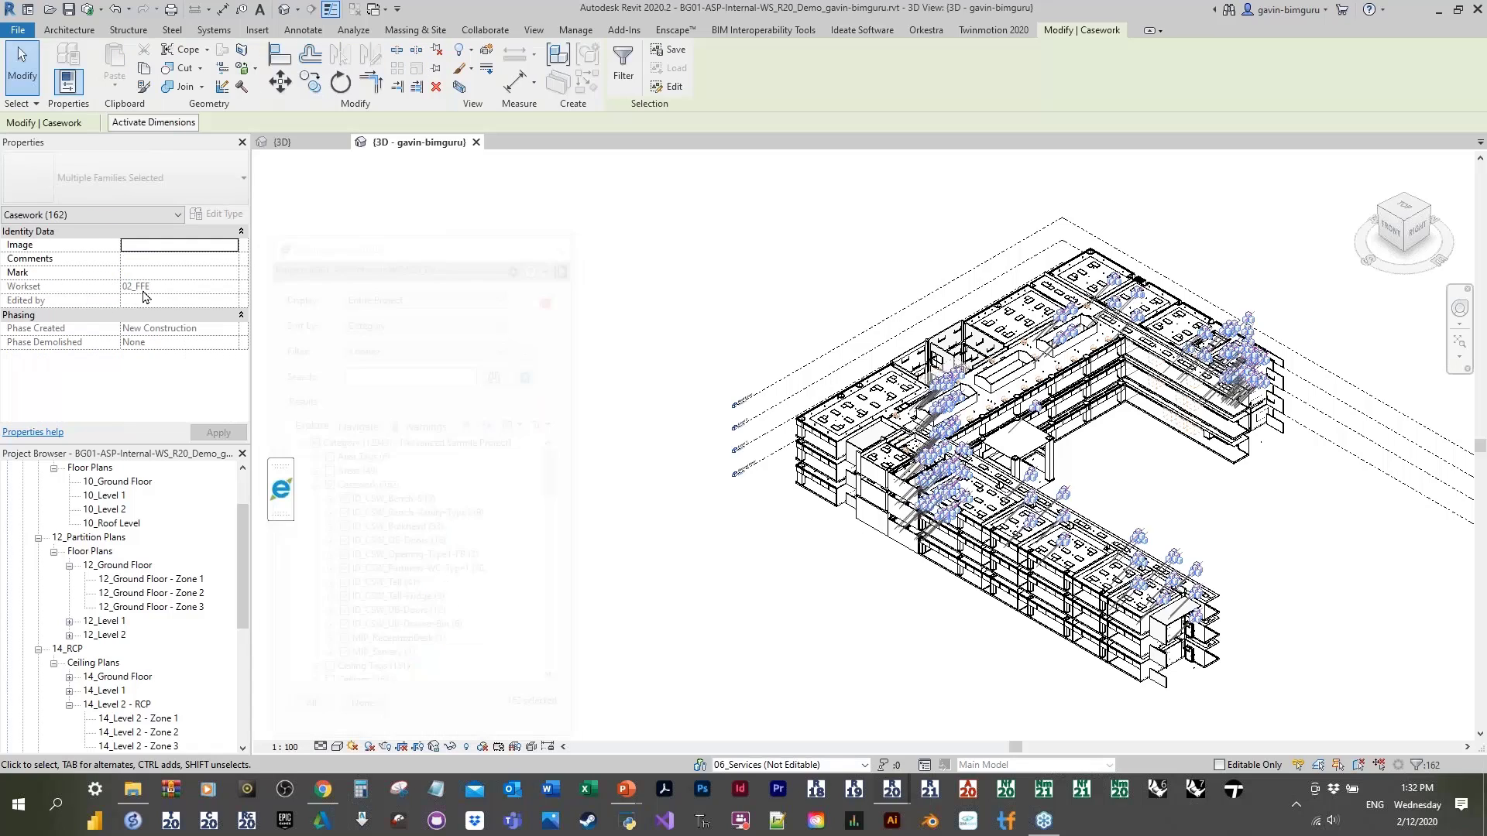
{"action": "mouse_move", "coordinate": [278, 492]}
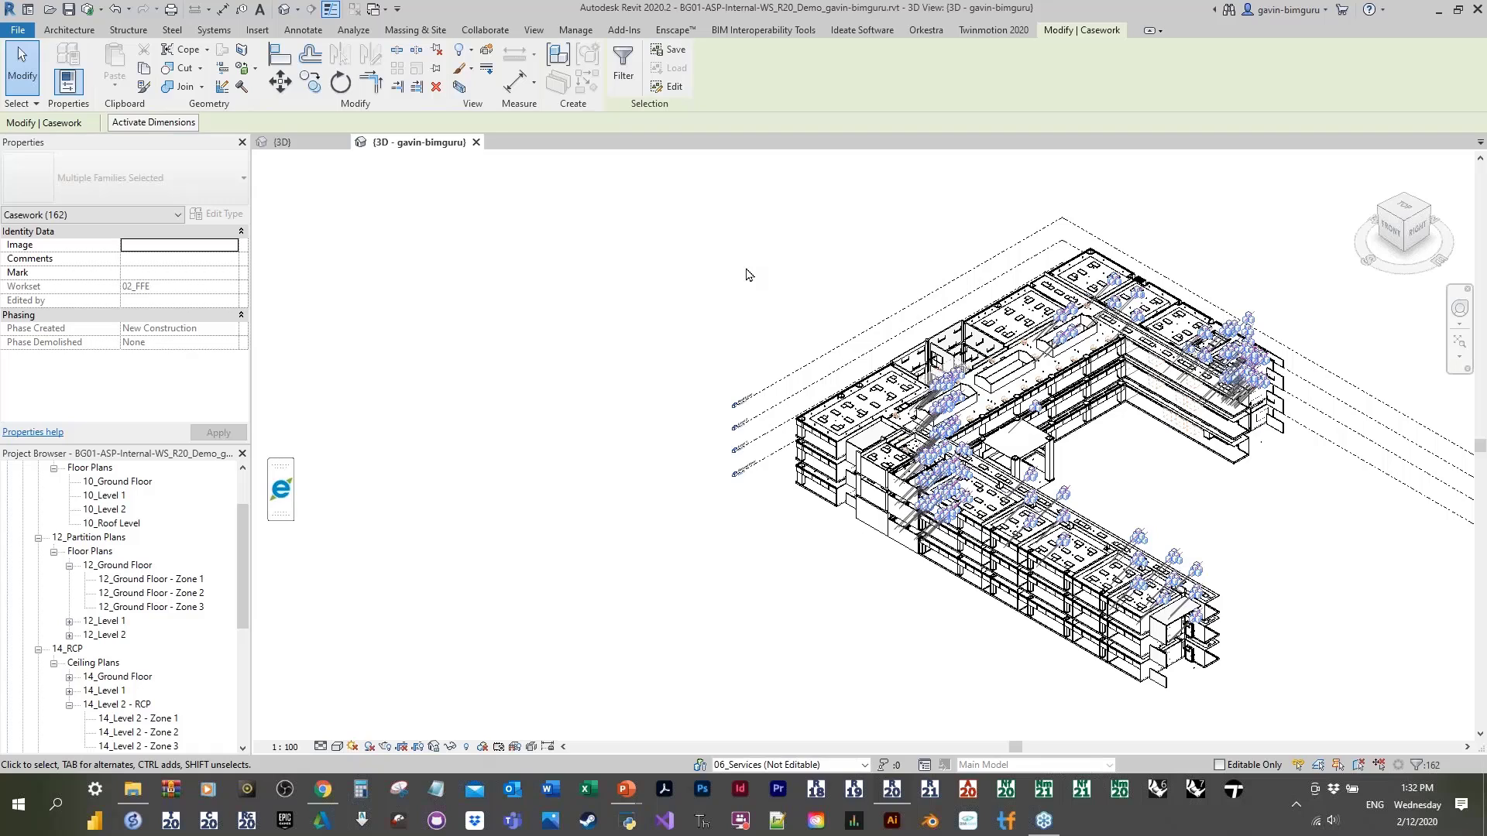
{"action": "left_click", "coordinate": [723, 299]}
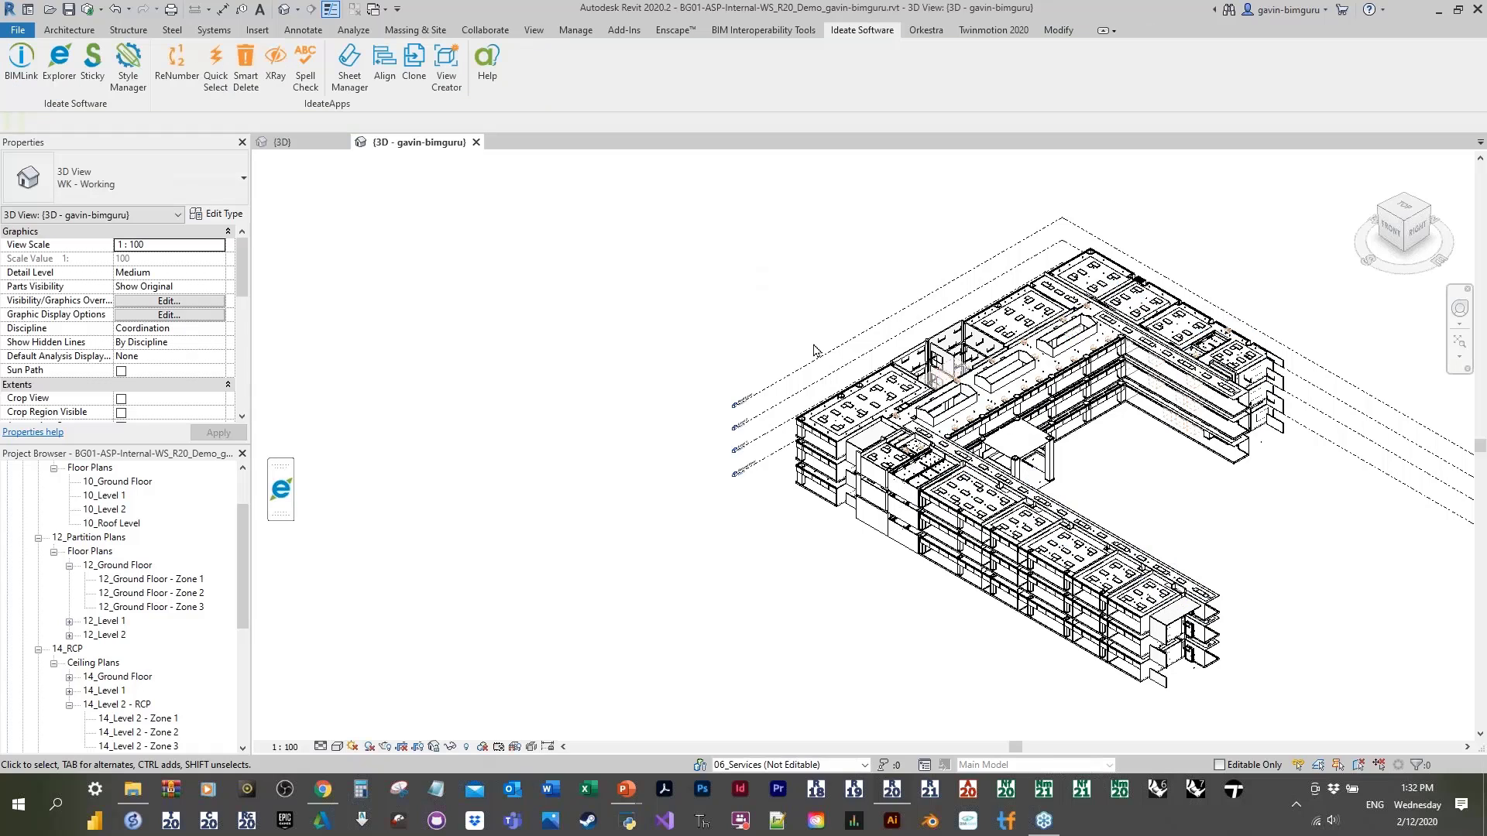
{"action": "middle_click_drag", "start_coordinate": [813, 350], "coordinate": [704, 350]}
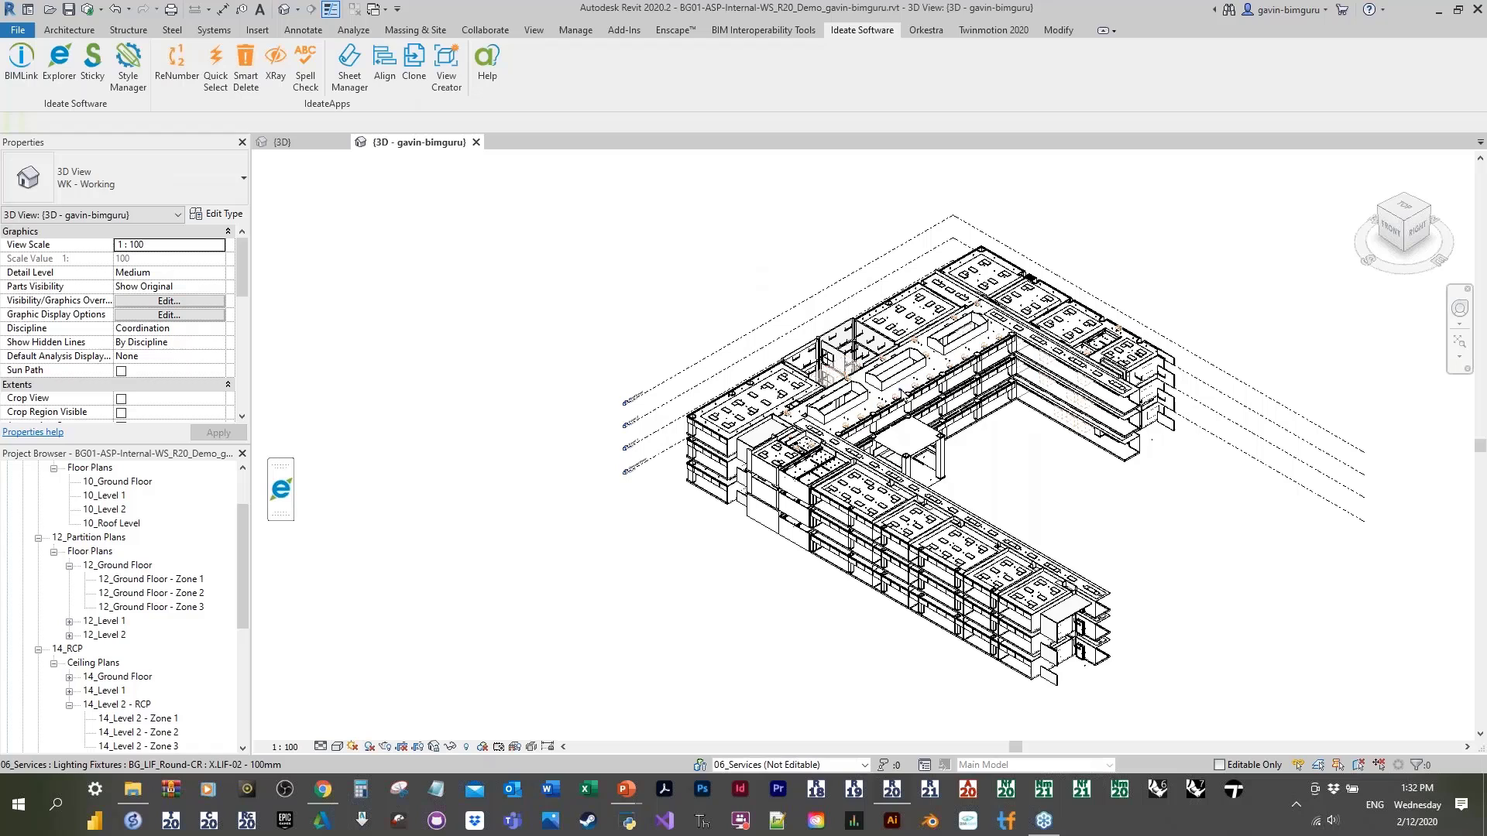
Step: Switch to the 3D view of BG03-BSP-Building_R20_Demo and filter its Ideate Explorer results with ALL_IsConcrete
{"action": "left_click", "coordinate": [291, 144]}
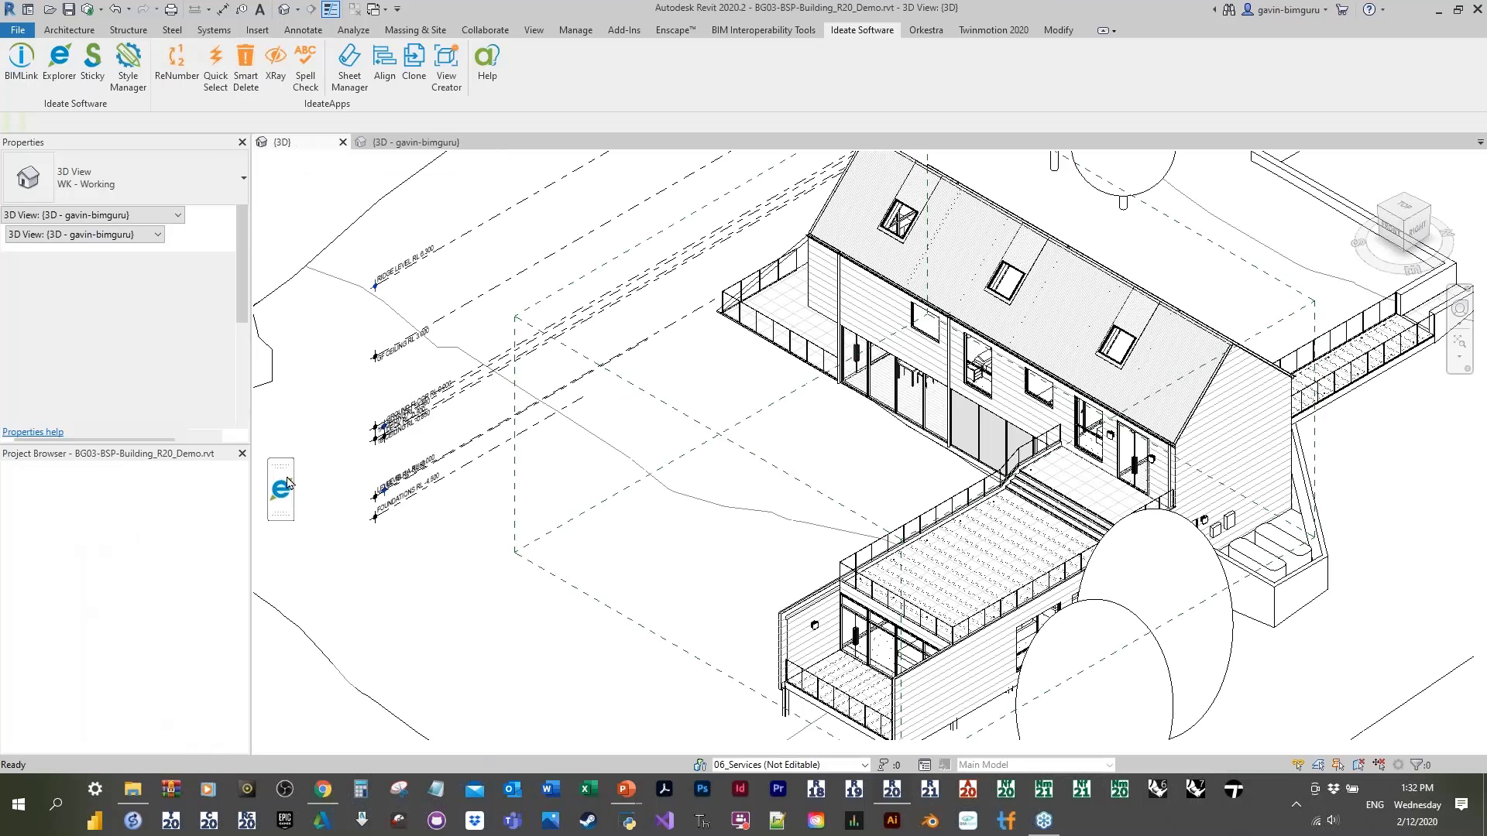
{"action": "left_click", "coordinate": [283, 488]}
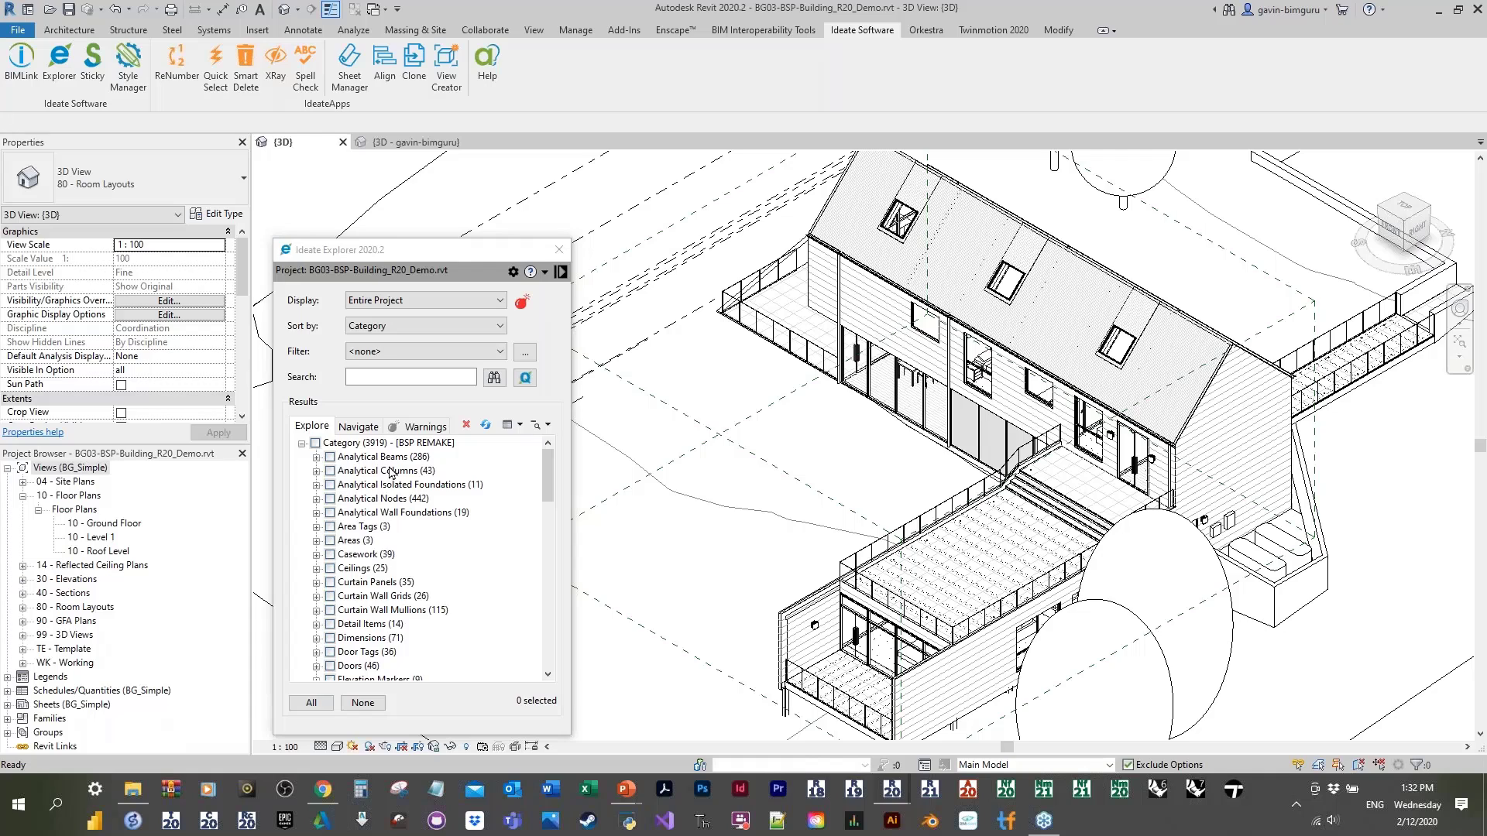
{"action": "left_click", "coordinate": [399, 352]}
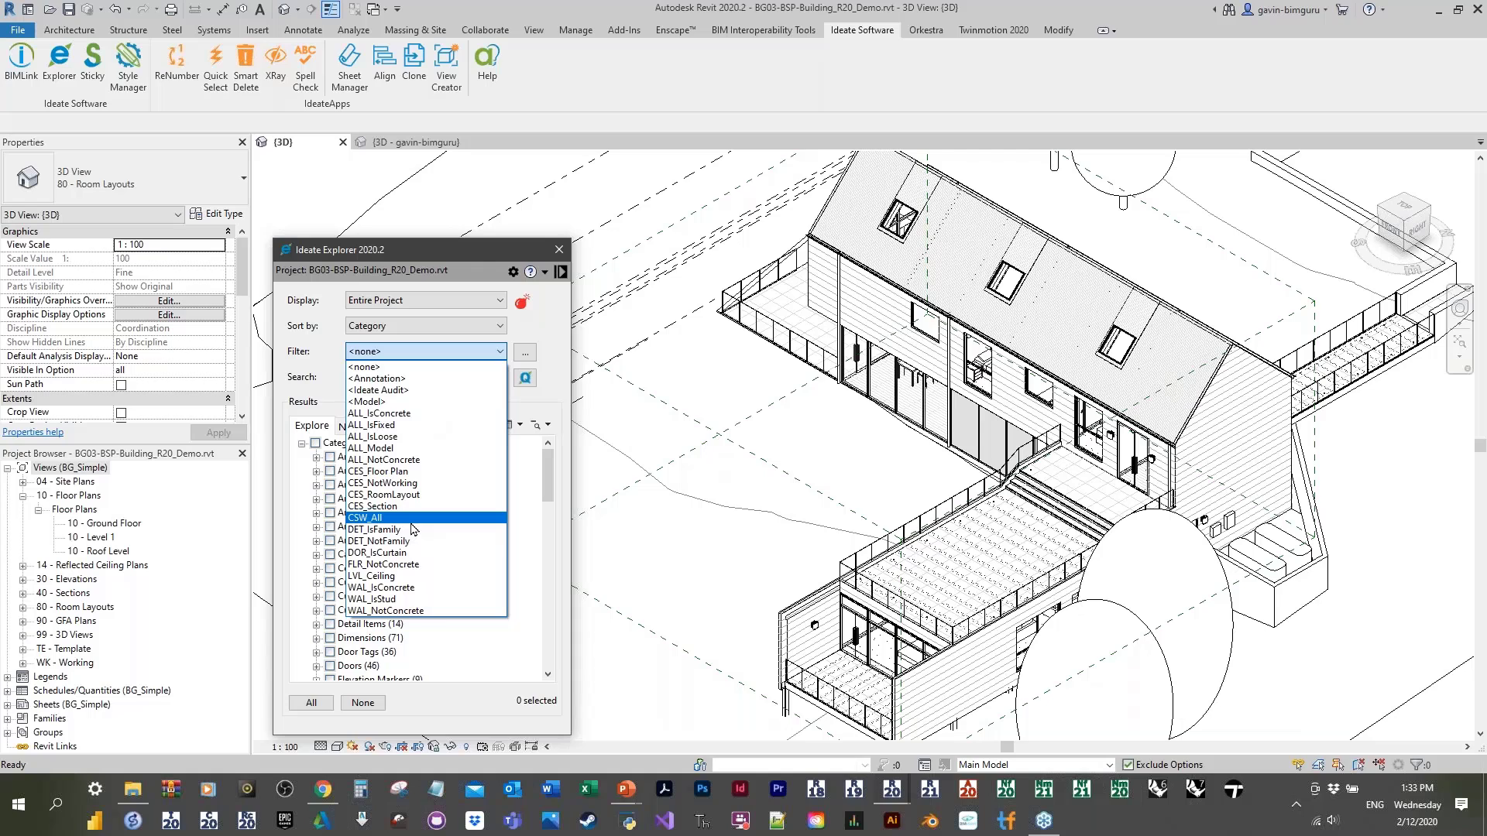
{"action": "left_click", "coordinate": [384, 414]}
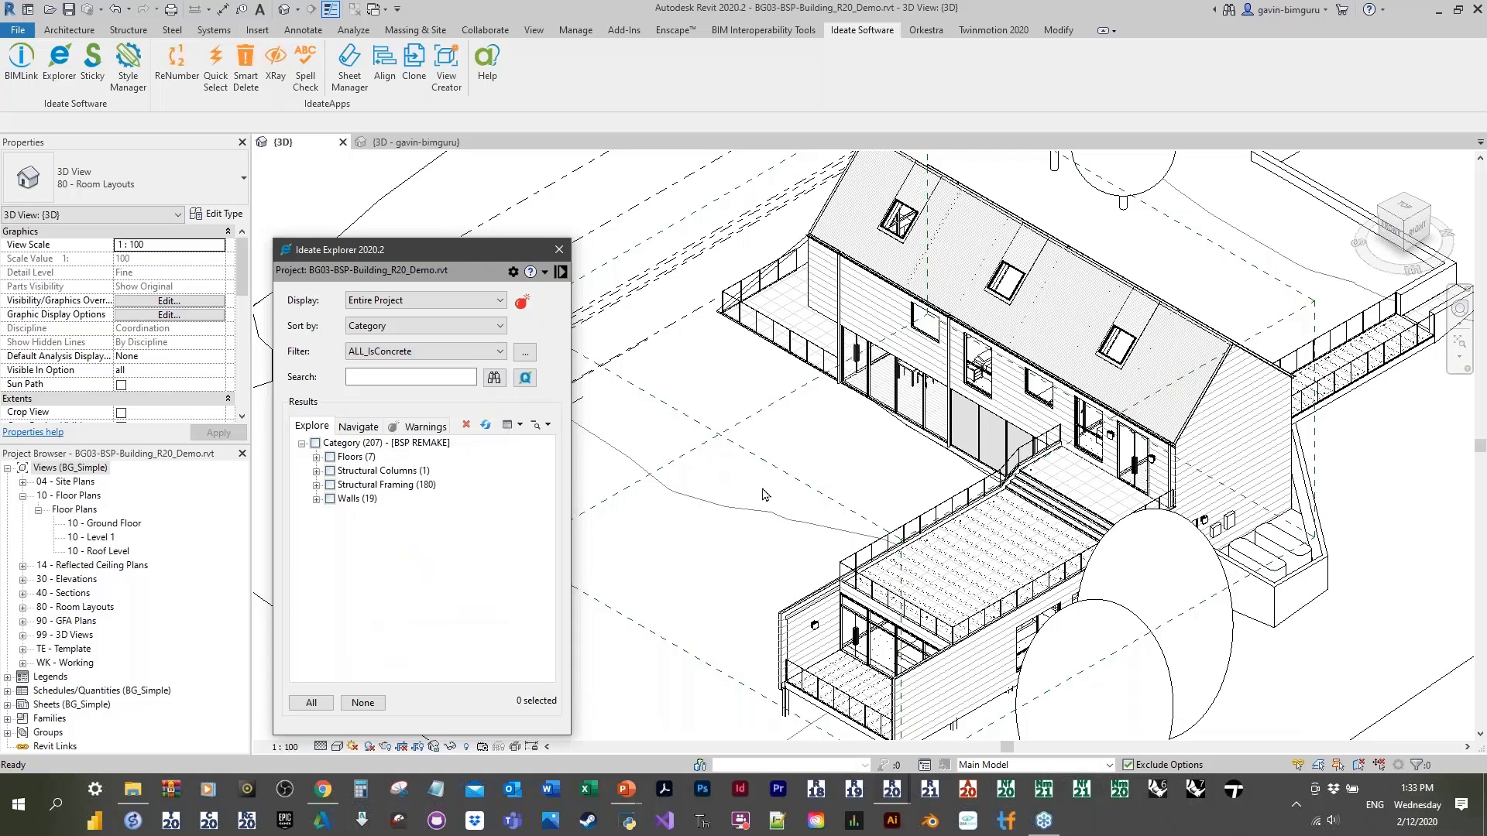
Step: Select all elements found by the concrete filter and temporarily isolate them in the 3D view
{"action": "middle_click_drag", "start_coordinate": [793, 496], "coordinate": [302, 481]}
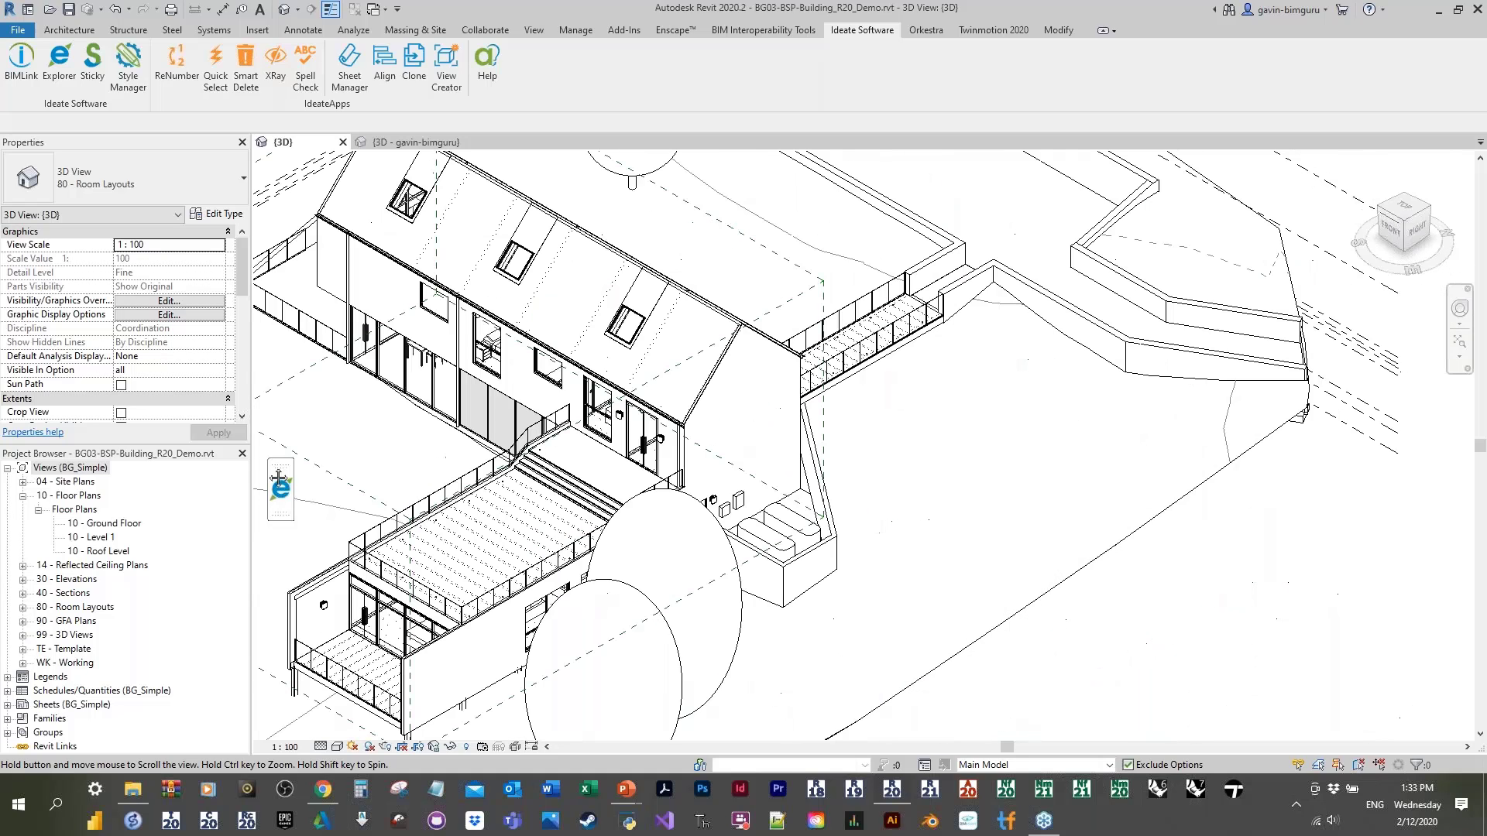
{"action": "mouse_move", "coordinate": [280, 488]}
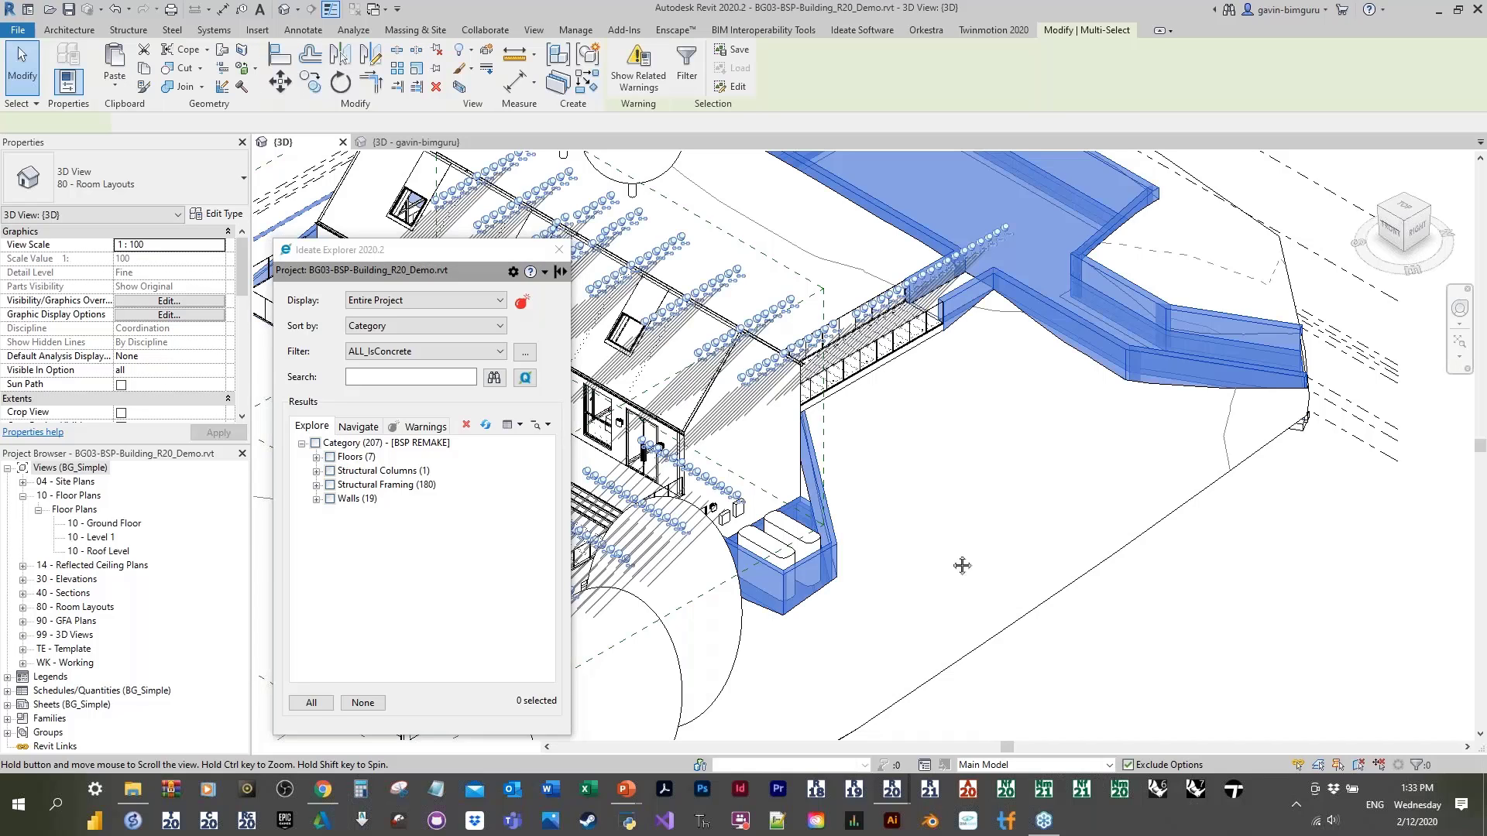
{"action": "scroll", "coordinate": [884, 521], "scroll_direction": "down", "scroll_amount": 4}
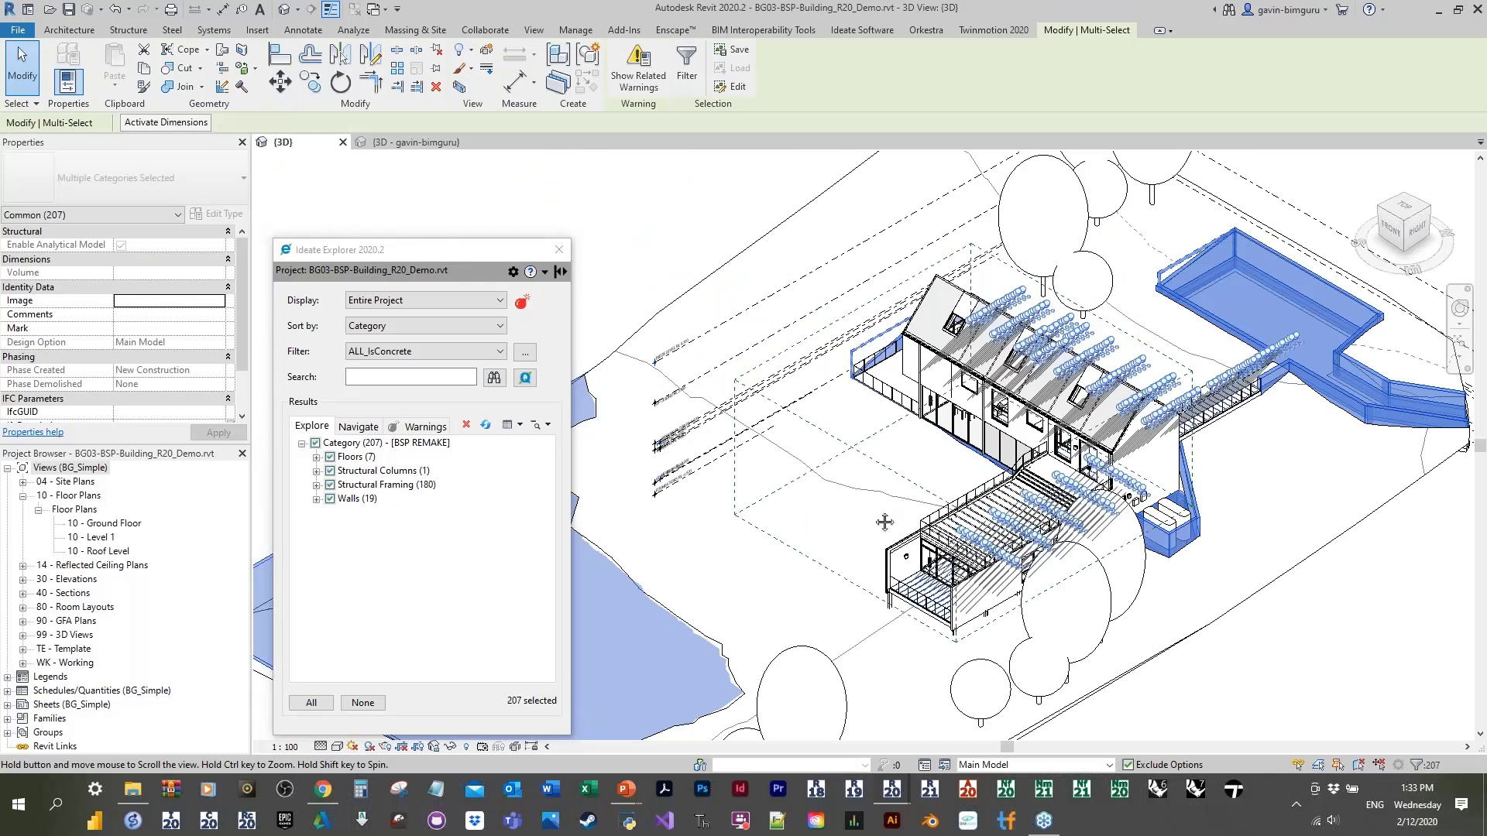
{"action": "middle_click_drag", "start_coordinate": [884, 522], "coordinate": [913, 479]}
{"action": "middle_click_drag", "start_coordinate": [674, 583], "coordinate": [960, 563]}
{"action": "scroll", "coordinate": [961, 562], "scroll_direction": "down", "scroll_amount": 2}
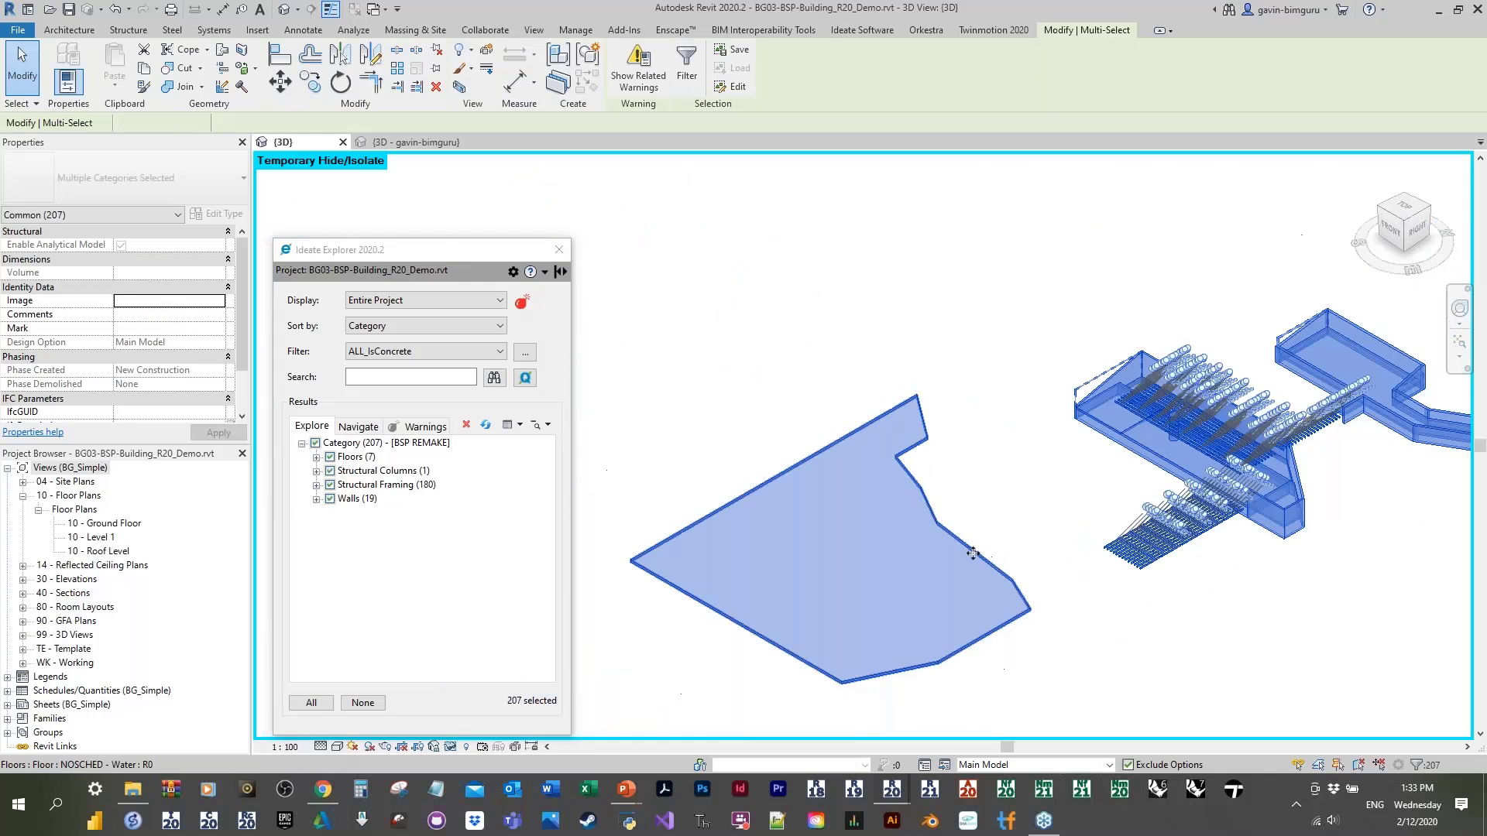
Step: Disable the BG_DAT_IsConcrete1 type parameter for the large NOSCHED - Water floor
{"action": "left_click", "coordinate": [889, 411]}
{"action": "left_click", "coordinate": [219, 217]}
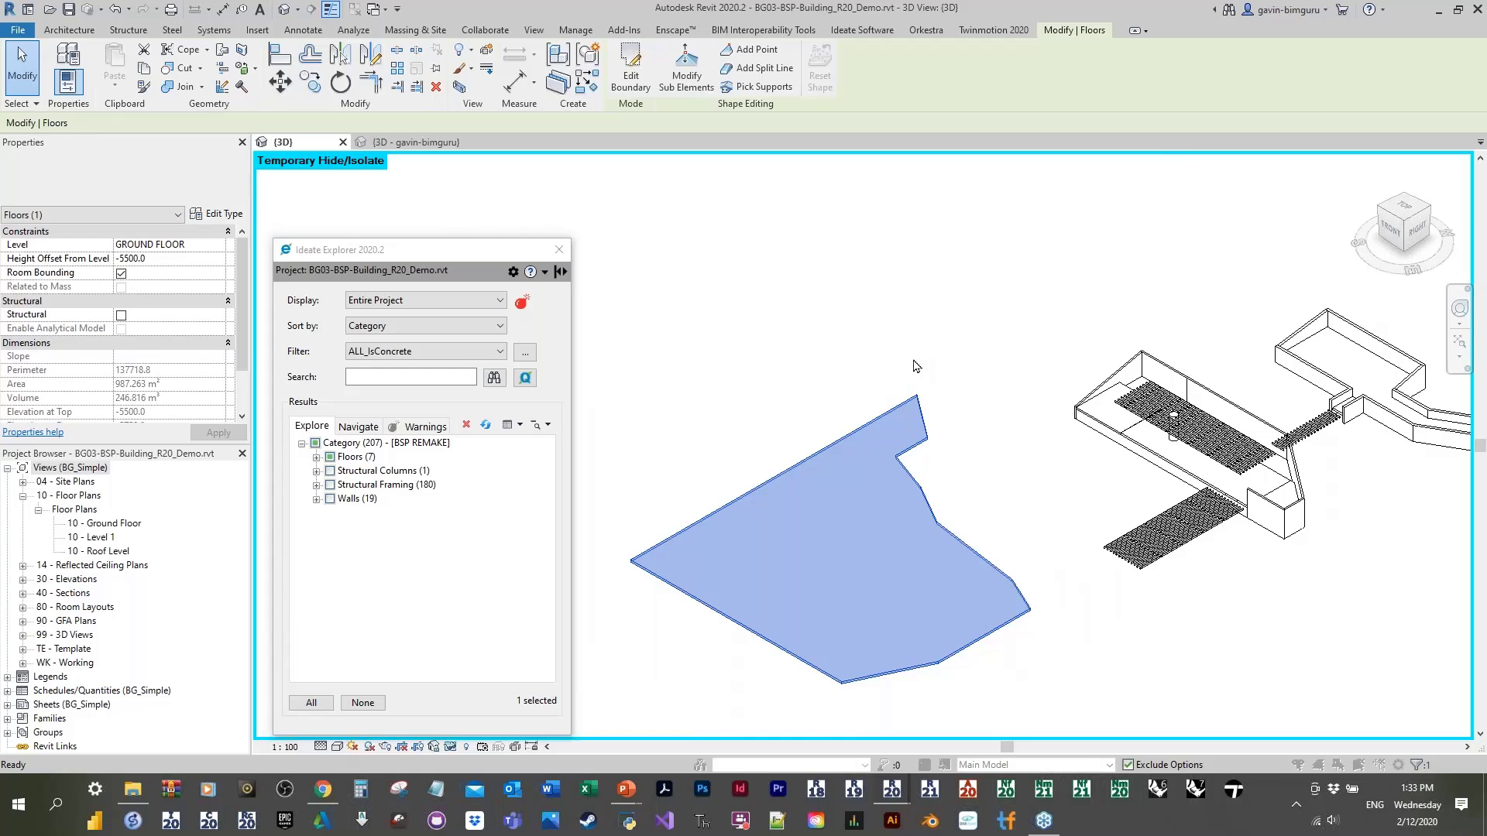
{"action": "left_click", "coordinate": [966, 517]}
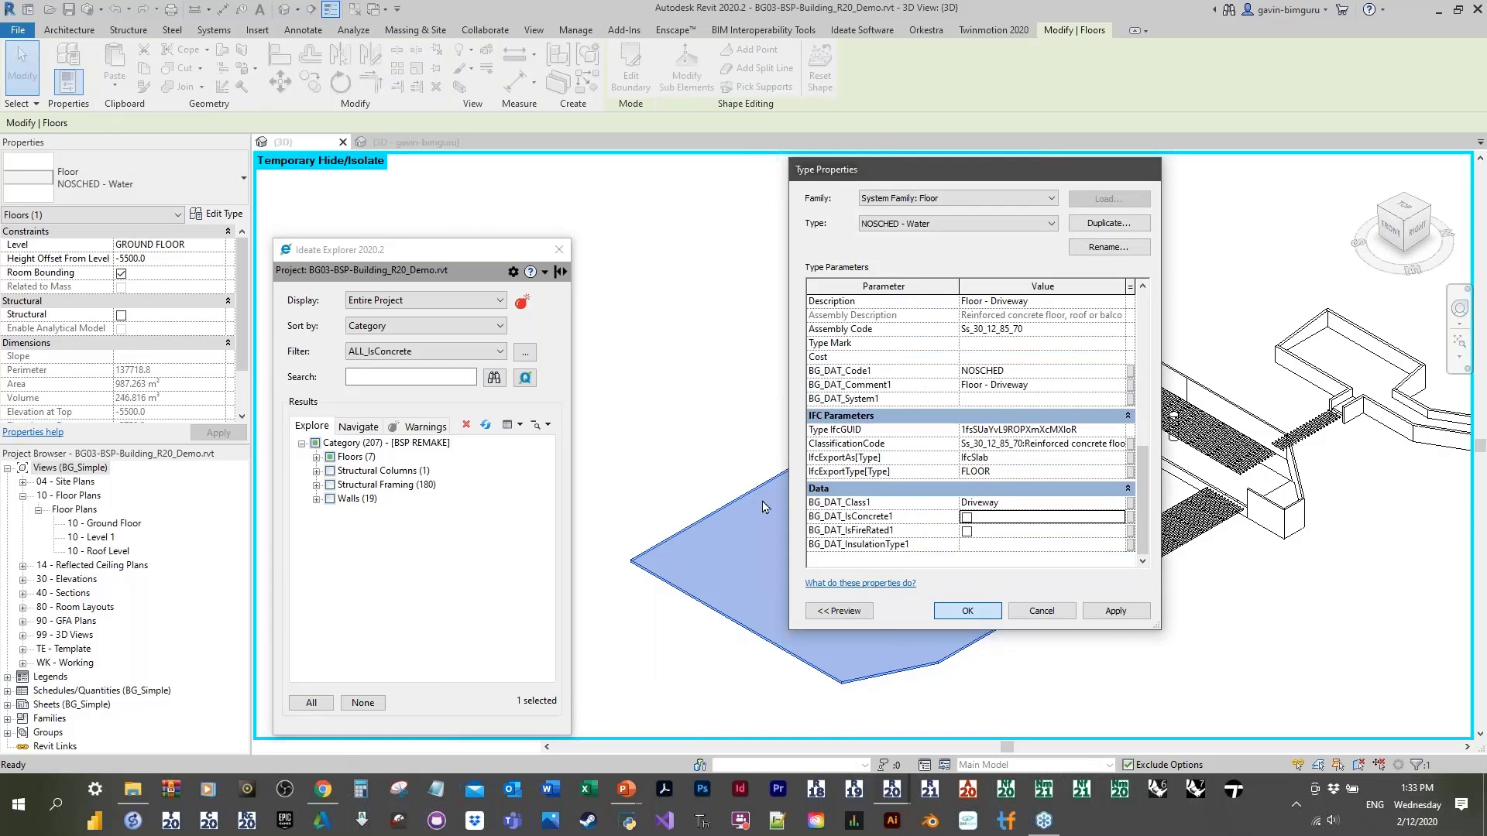
{"action": "key", "text": "Return"}
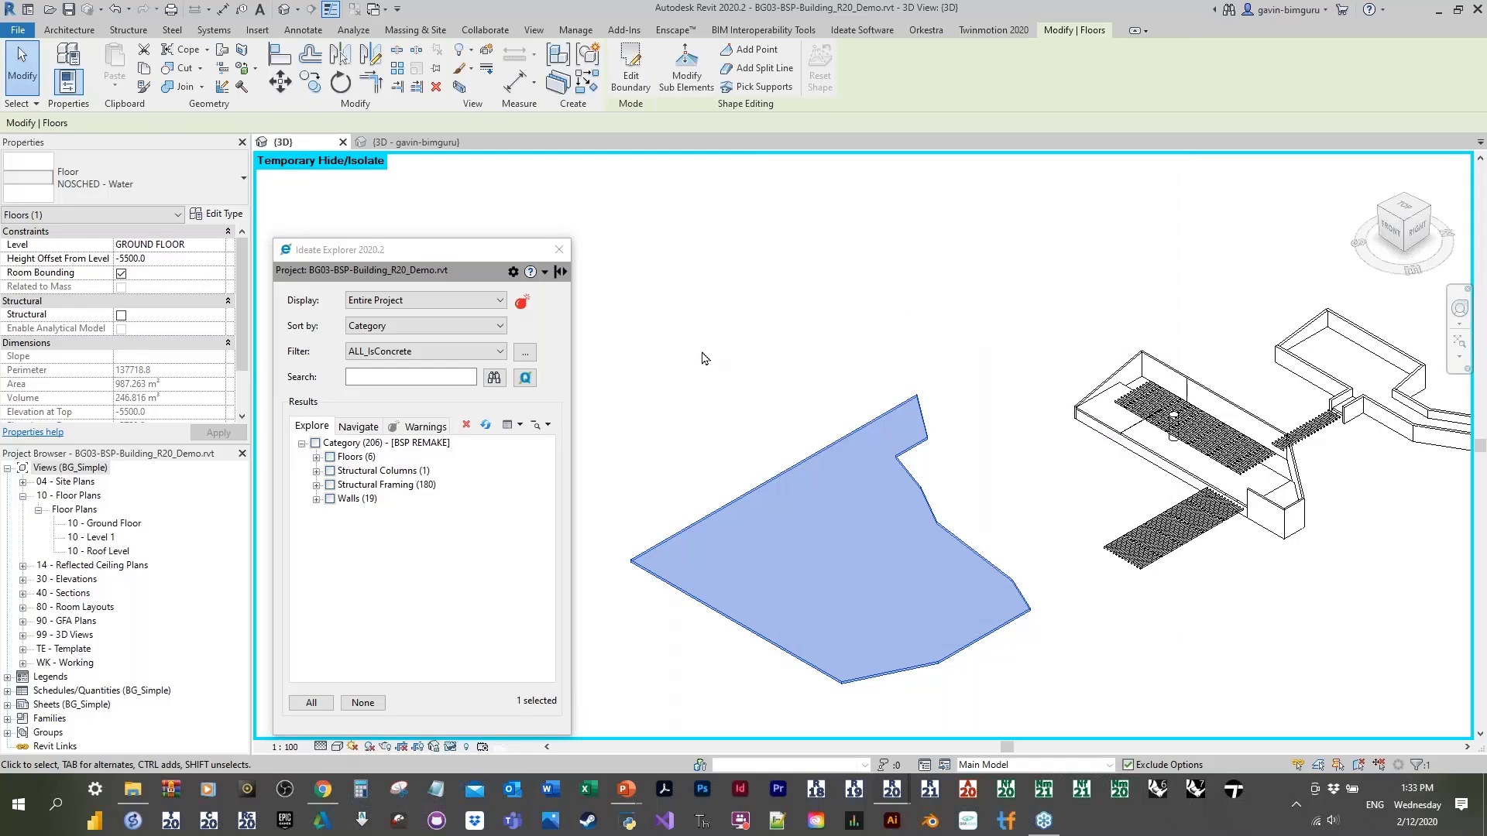
Step: Deselect the water floor and reset the temporary hide/isolate to show the whole building
{"action": "left_click", "coordinate": [702, 354]}
{"action": "left_click", "coordinate": [451, 747]}
{"action": "left_click", "coordinate": [501, 730]}
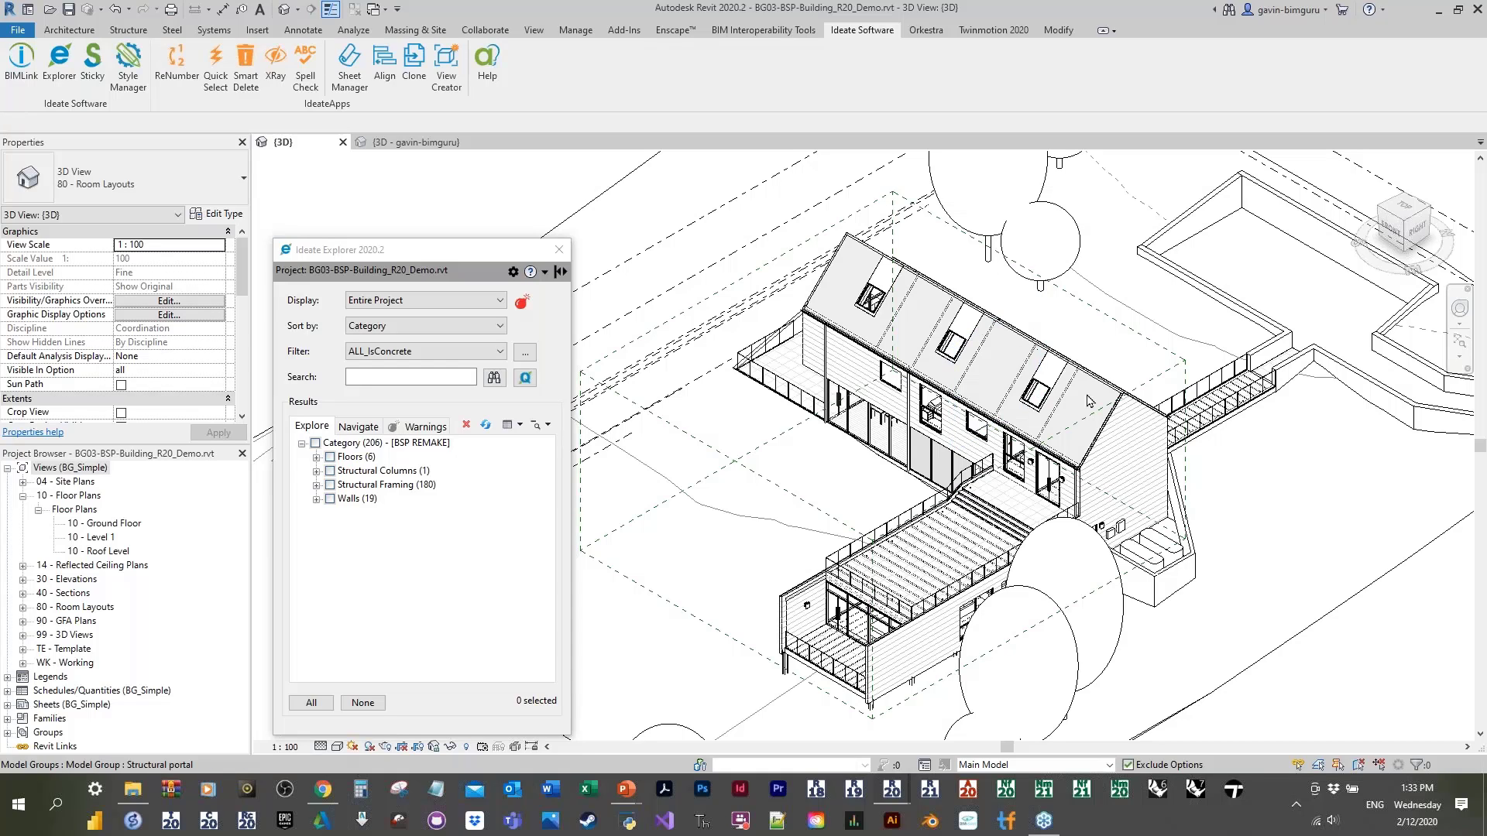
Step: Filter the explorer results with ALL_IsLoose, select all resulting elements, and temporarily isolate them in the 3D view
{"action": "left_click", "coordinate": [416, 353]}
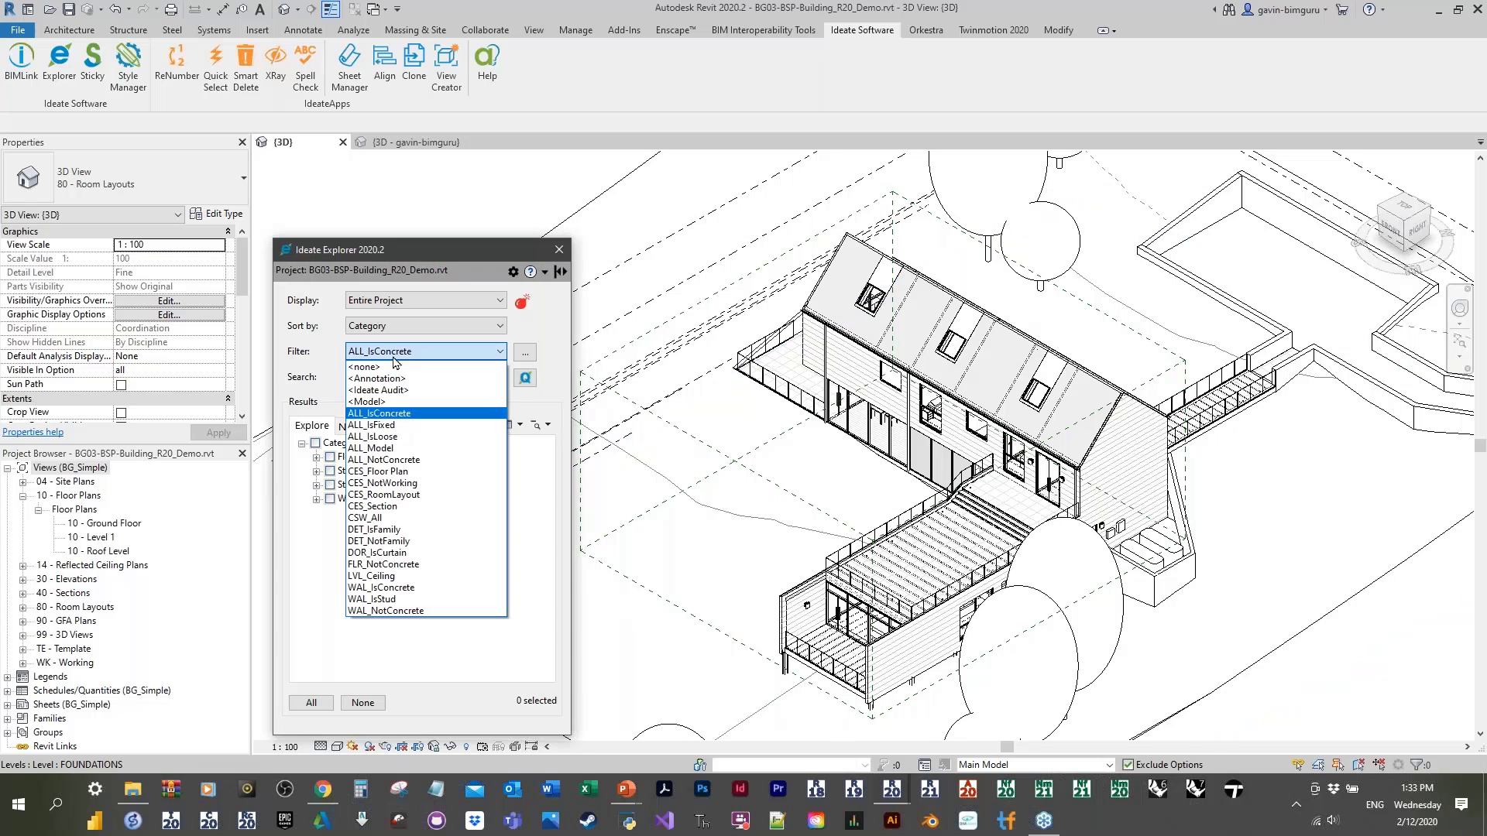
{"action": "left_click", "coordinate": [415, 432]}
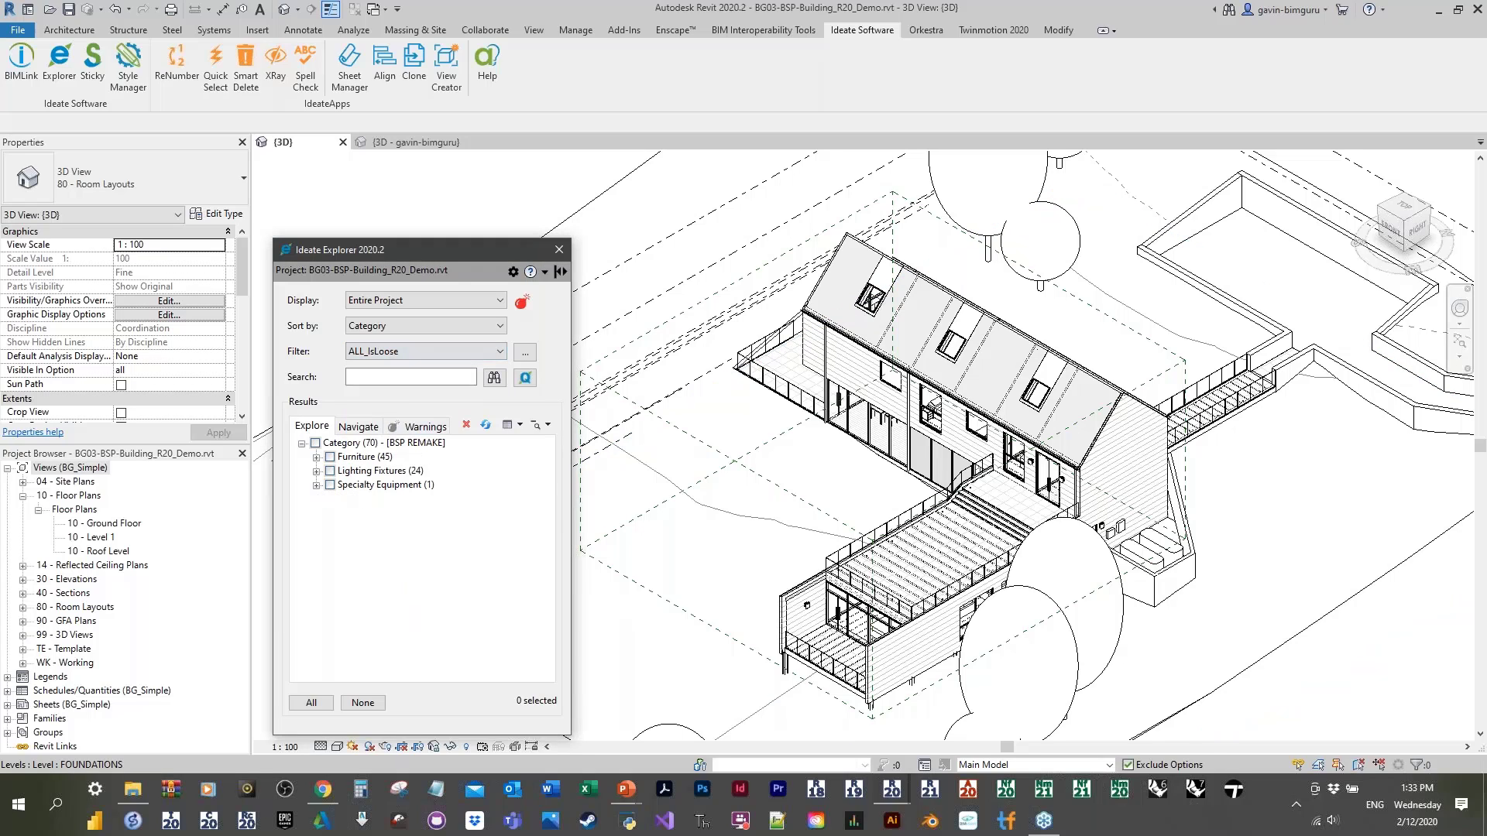
{"action": "left_click", "coordinate": [315, 443]}
{"action": "right_click", "coordinate": [446, 631]}
{"action": "left_click", "coordinate": [493, 691]}
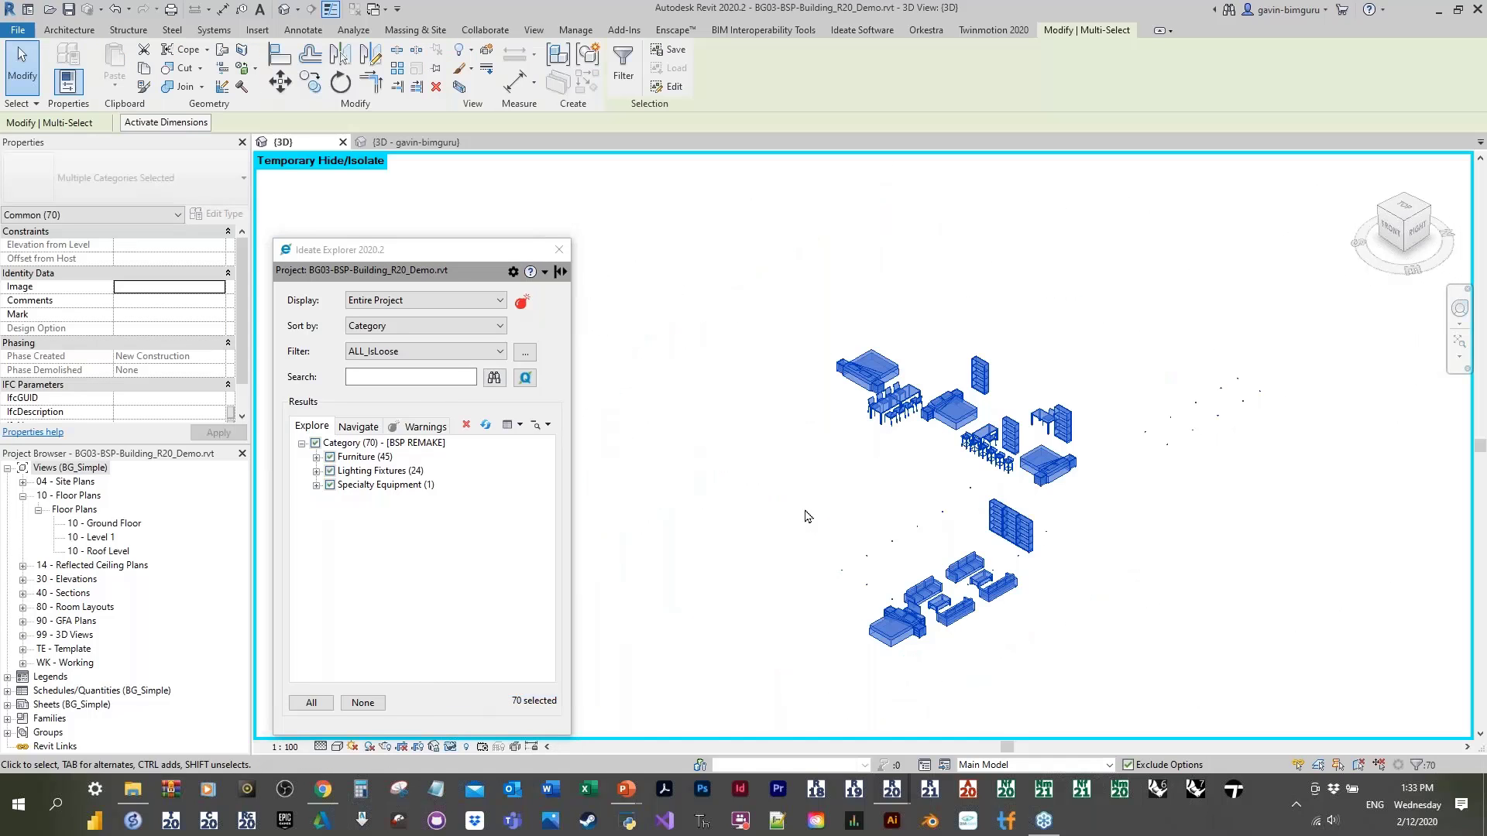
Step: Disable the BG_DAT_IsLoose1 type parameter for the Typical type of the BG_LIF_Uplight lighting fixture
{"action": "scroll", "coordinate": [1196, 474], "scroll_direction": "up", "scroll_amount": 1}
{"action": "scroll", "coordinate": [1197, 424], "scroll_direction": "up", "scroll_amount": 2}
{"action": "scroll", "coordinate": [1197, 423], "scroll_direction": "up", "scroll_amount": 1}
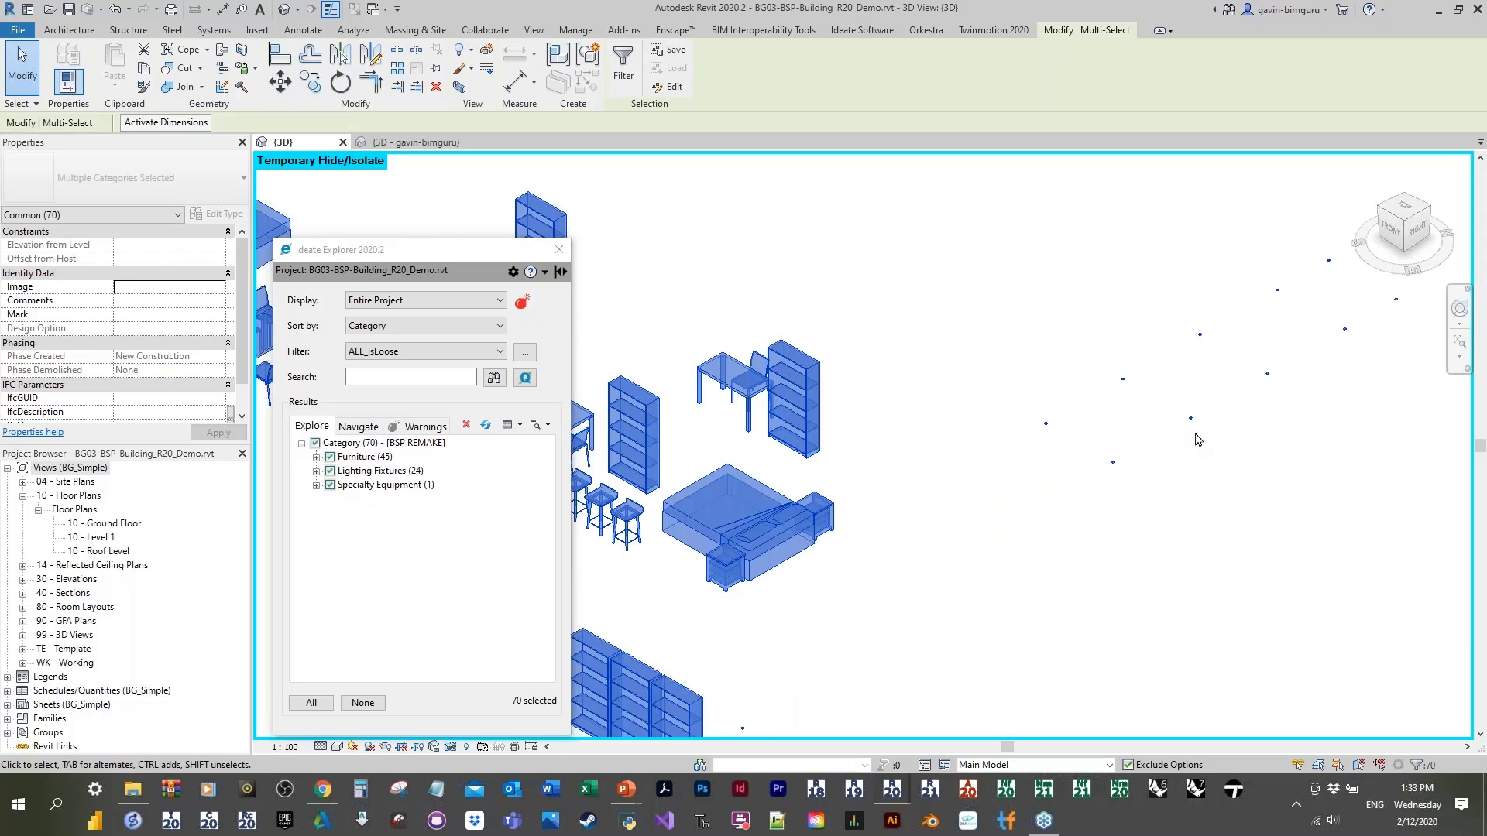
{"action": "left_click", "coordinate": [1195, 434]}
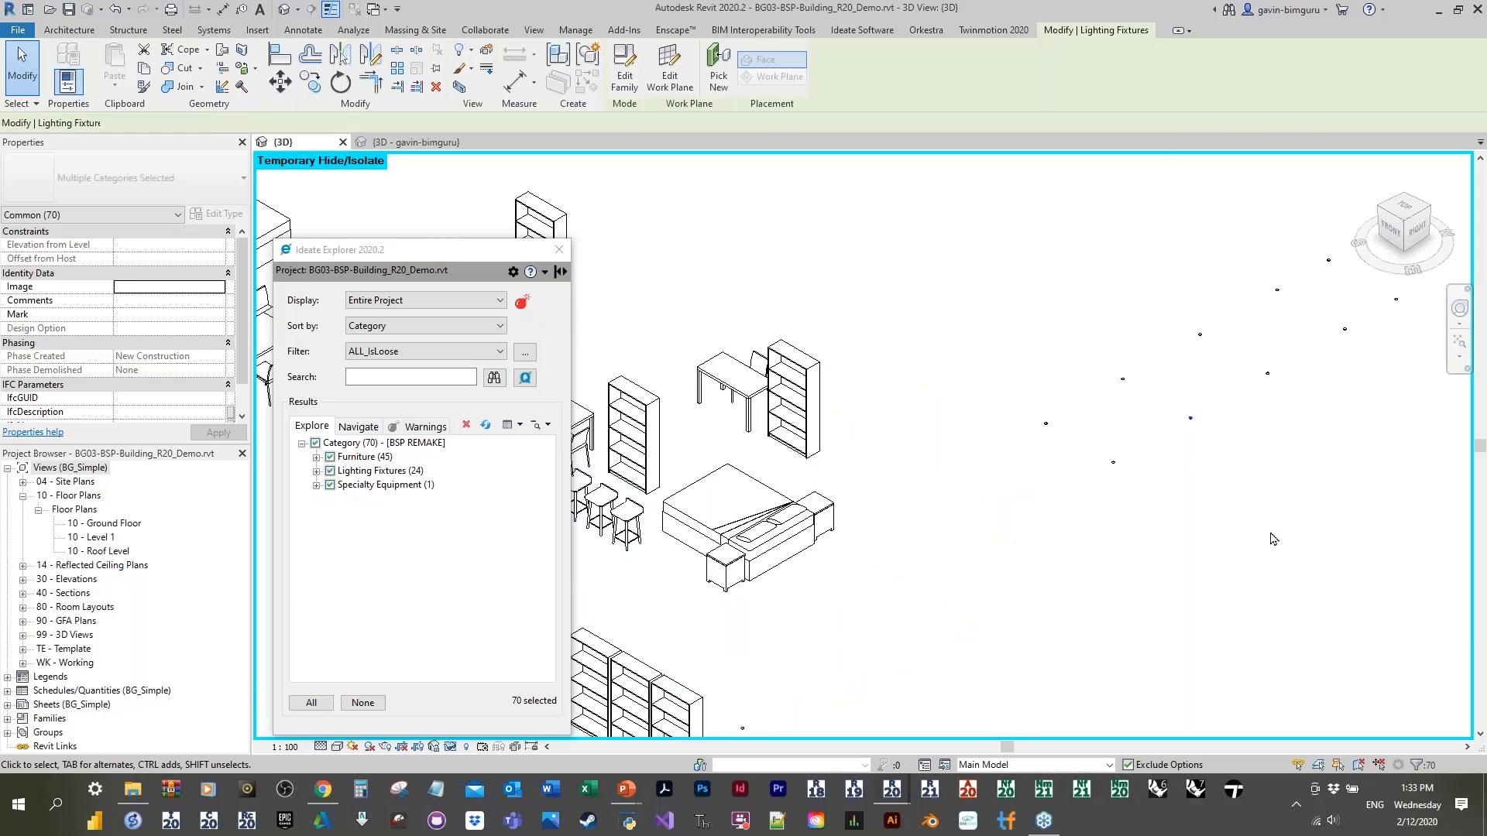
{"action": "double_click", "coordinate": [1190, 418]}
{"action": "left_click", "coordinate": [966, 545]}
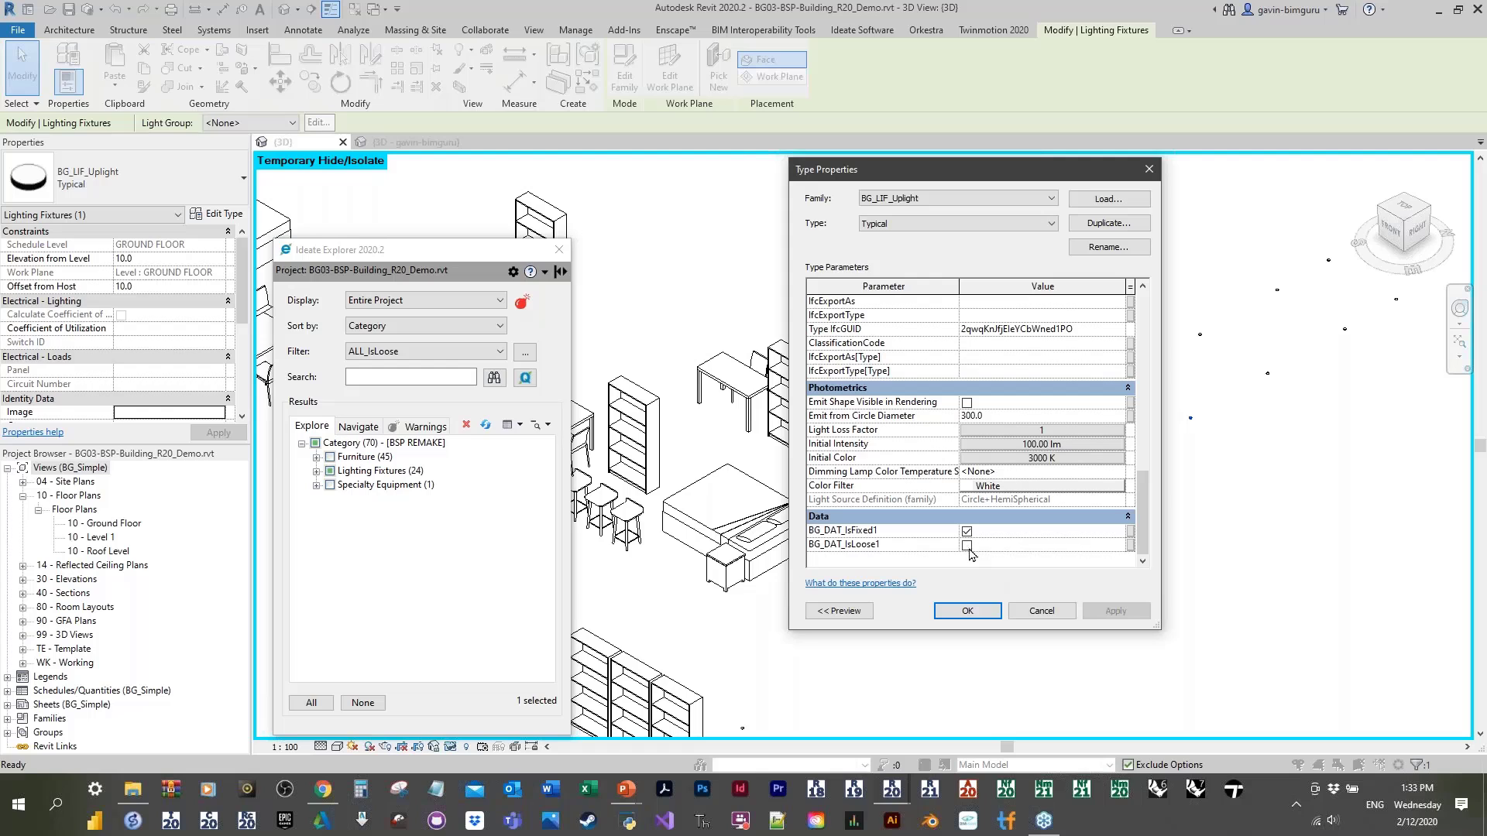
{"action": "left_click", "coordinate": [967, 612]}
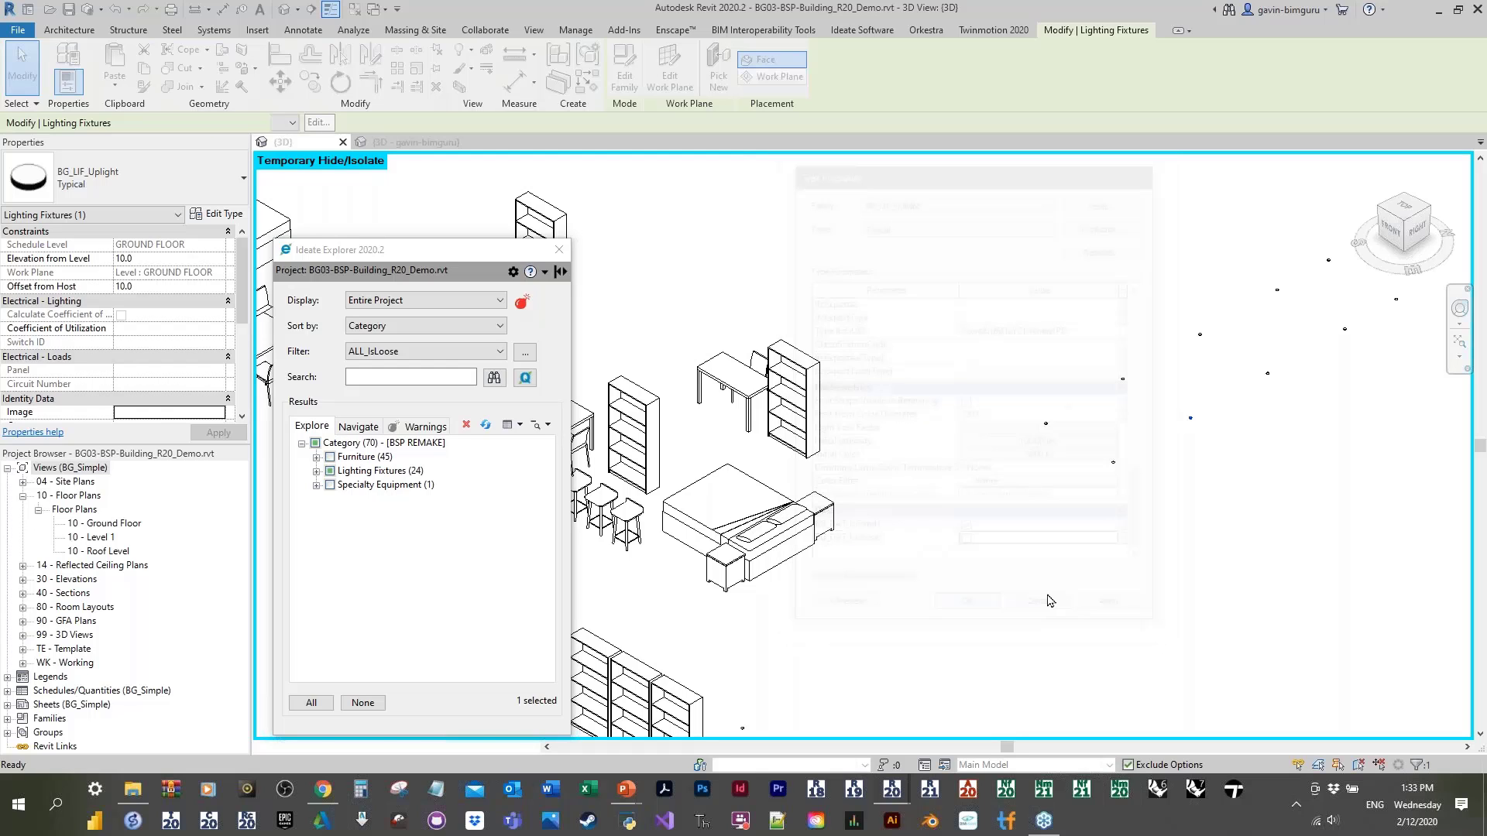
Step: Deselect the uplight and reset the temporary hide/isolate in the 3D view
{"action": "left_click", "coordinate": [1129, 521]}
{"action": "scroll", "coordinate": [1130, 514], "scroll_direction": "down", "scroll_amount": 2}
{"action": "middle_click_drag", "start_coordinate": [631, 411], "coordinate": [830, 395]}
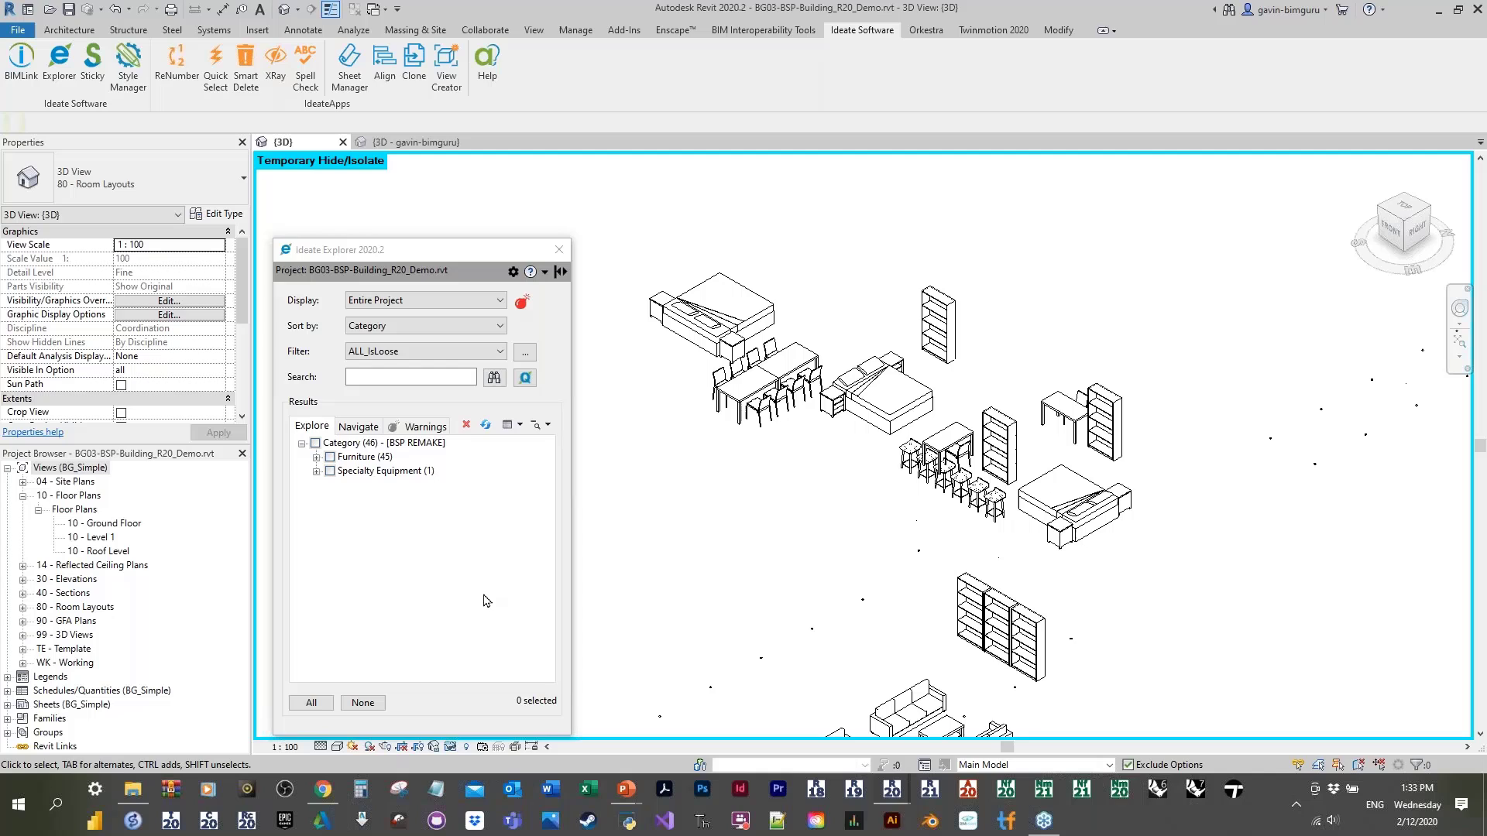
{"action": "left_click", "coordinate": [452, 749]}
{"action": "left_click", "coordinate": [451, 749]}
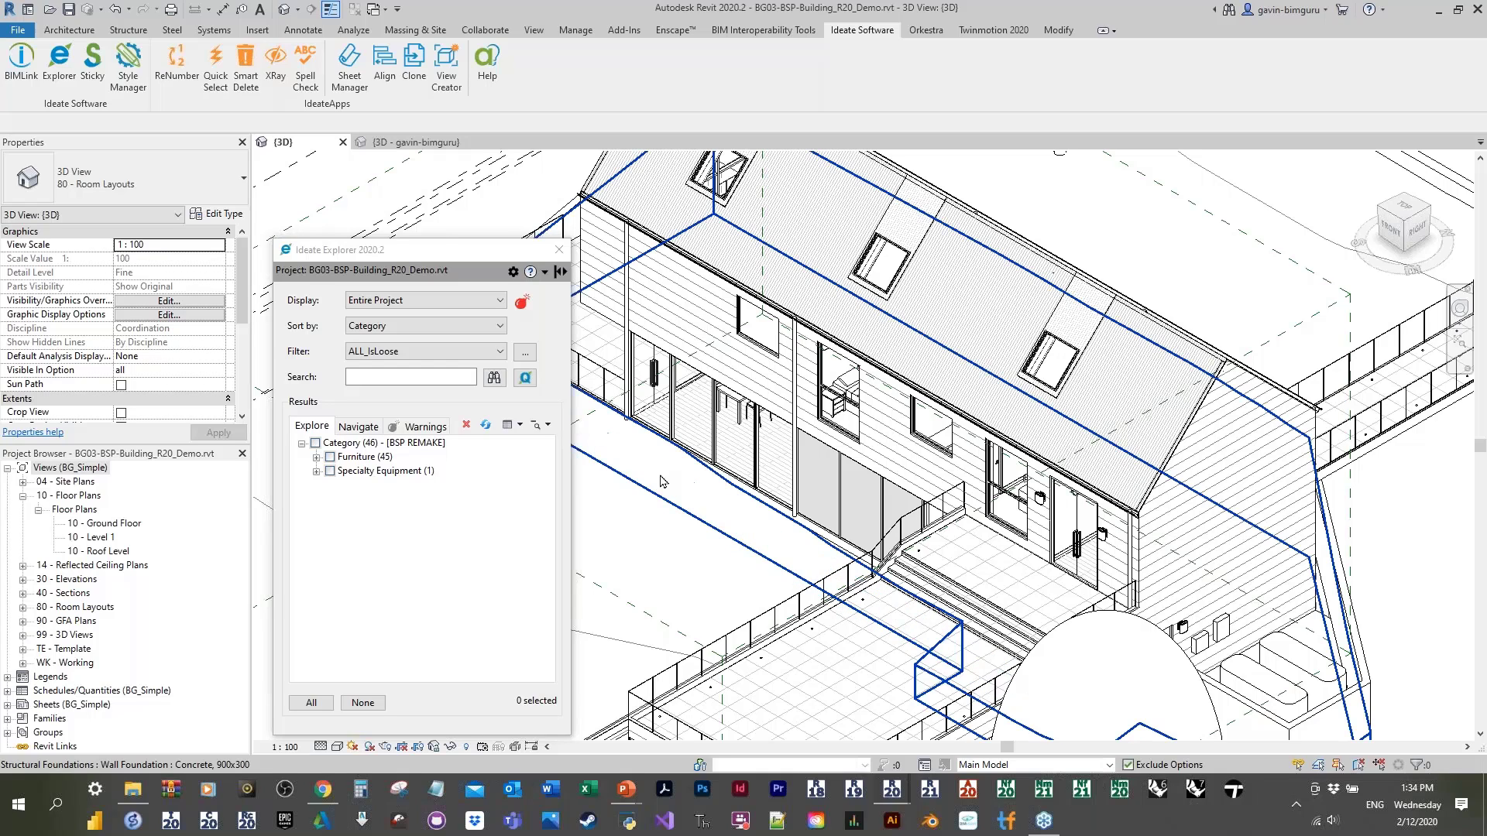
Step: Open the model's warnings list in Ideate Explorer and enlarge the window to review all warning types
{"action": "left_click", "coordinate": [425, 427]}
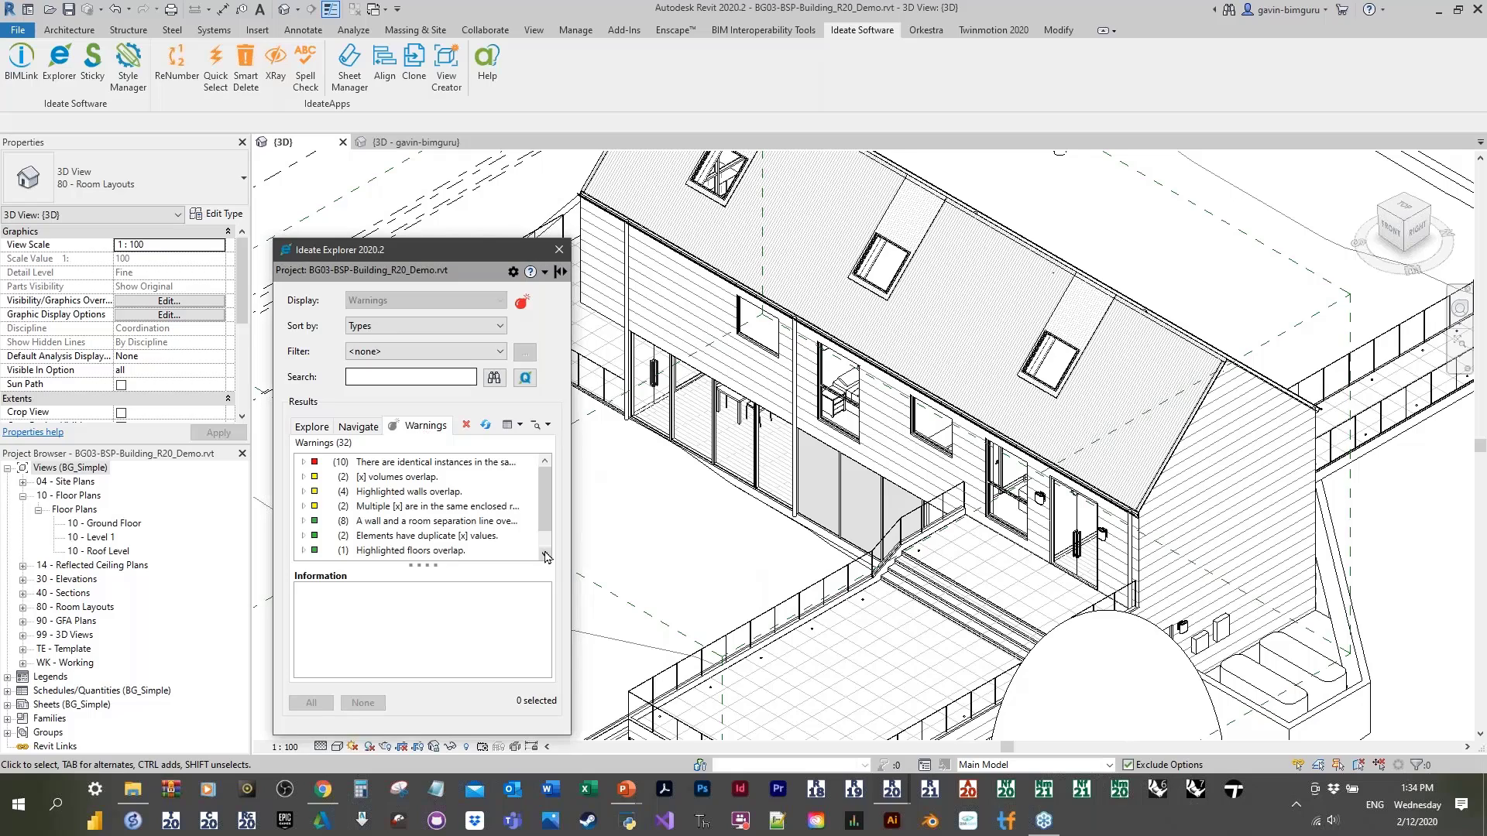
{"action": "left_click_drag", "start_coordinate": [463, 239], "coordinate": [454, 142]}
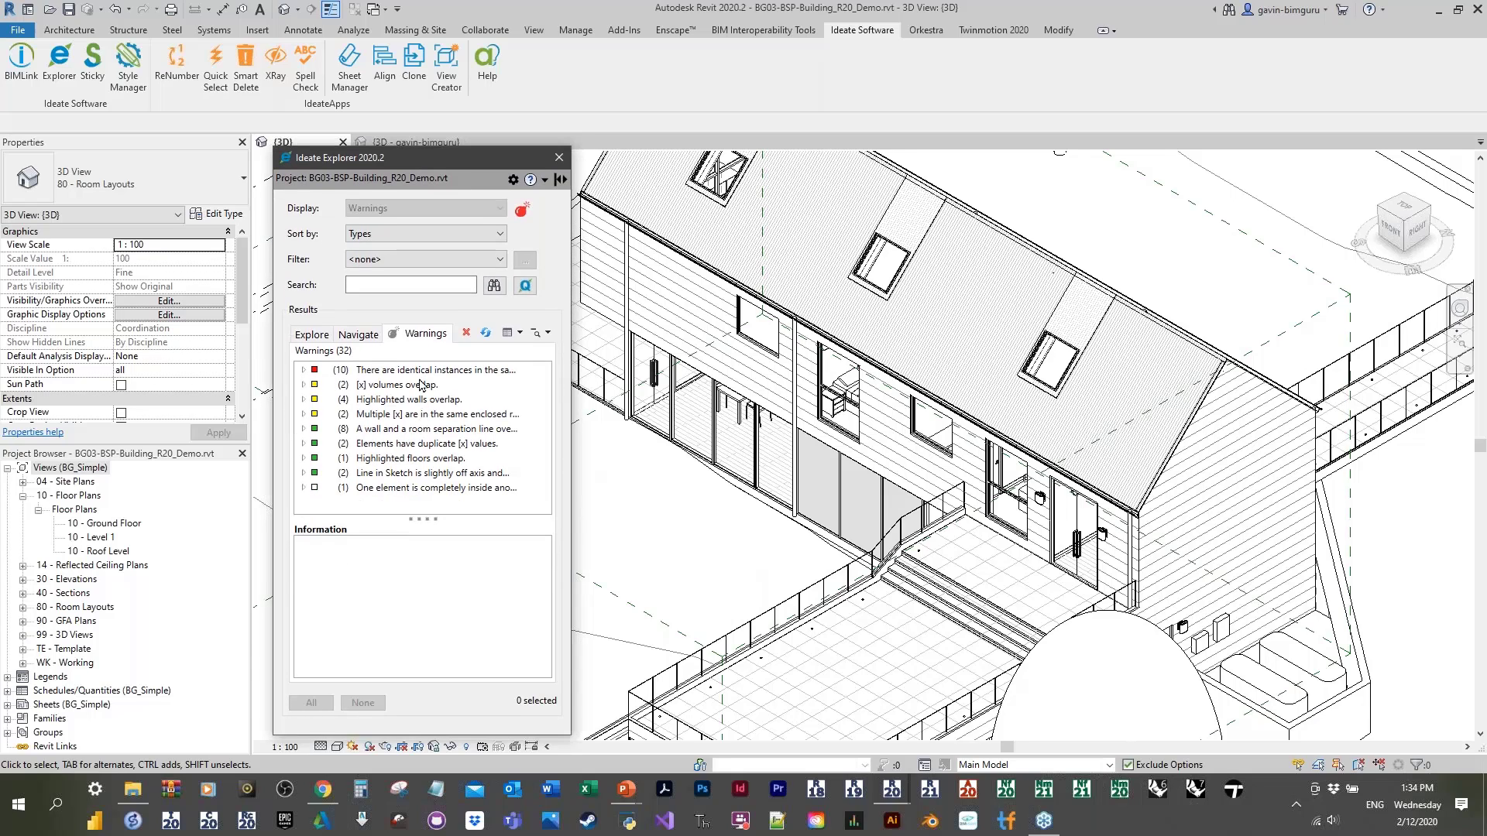
{"action": "scroll", "coordinate": [921, 490], "scroll_direction": "down", "scroll_amount": 1}
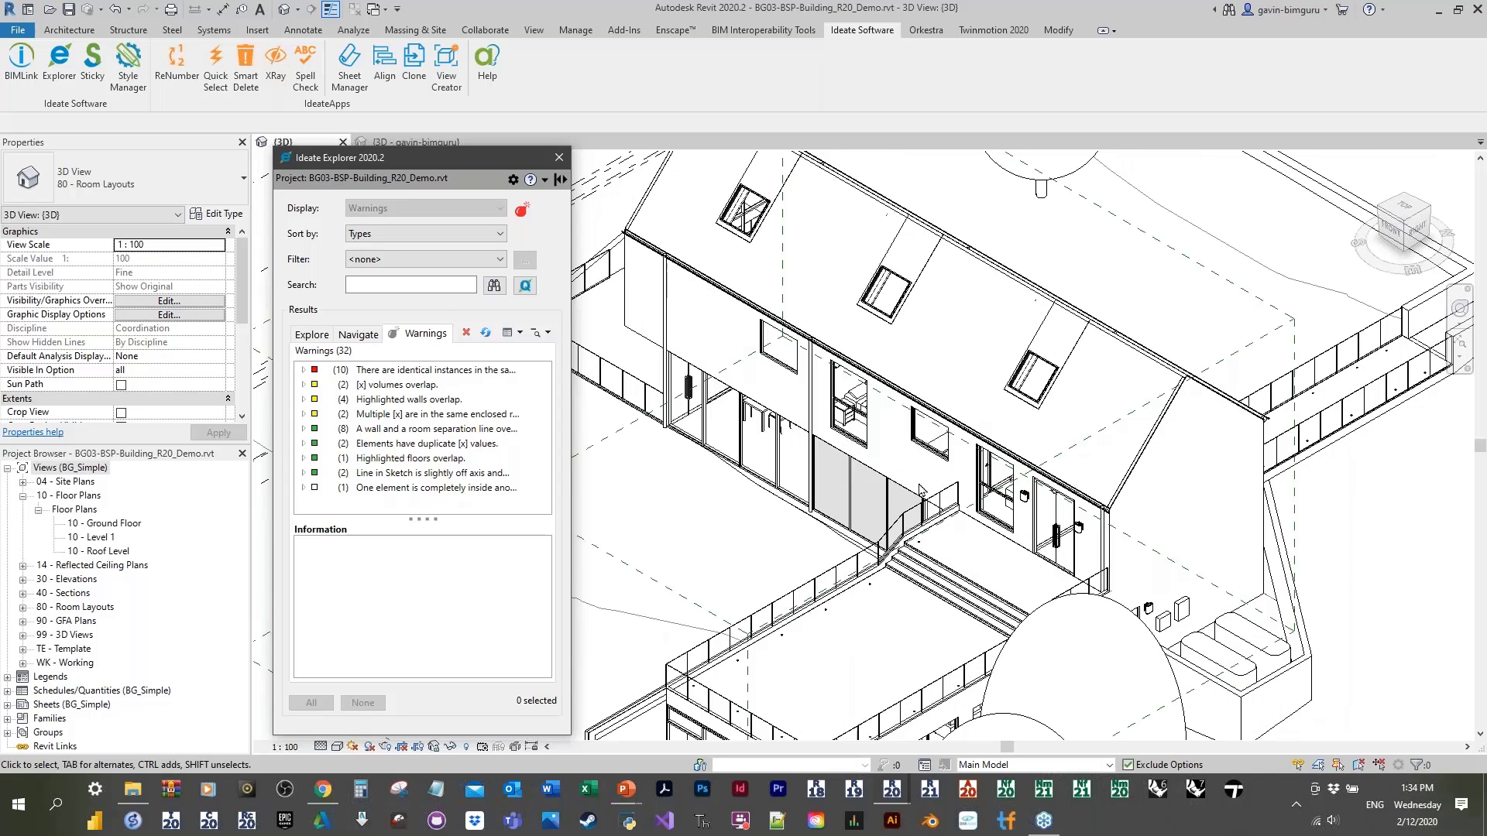
{"action": "scroll", "coordinate": [920, 491], "scroll_direction": "down", "scroll_amount": 1}
{"action": "scroll", "coordinate": [921, 491], "scroll_direction": "down", "scroll_amount": 1}
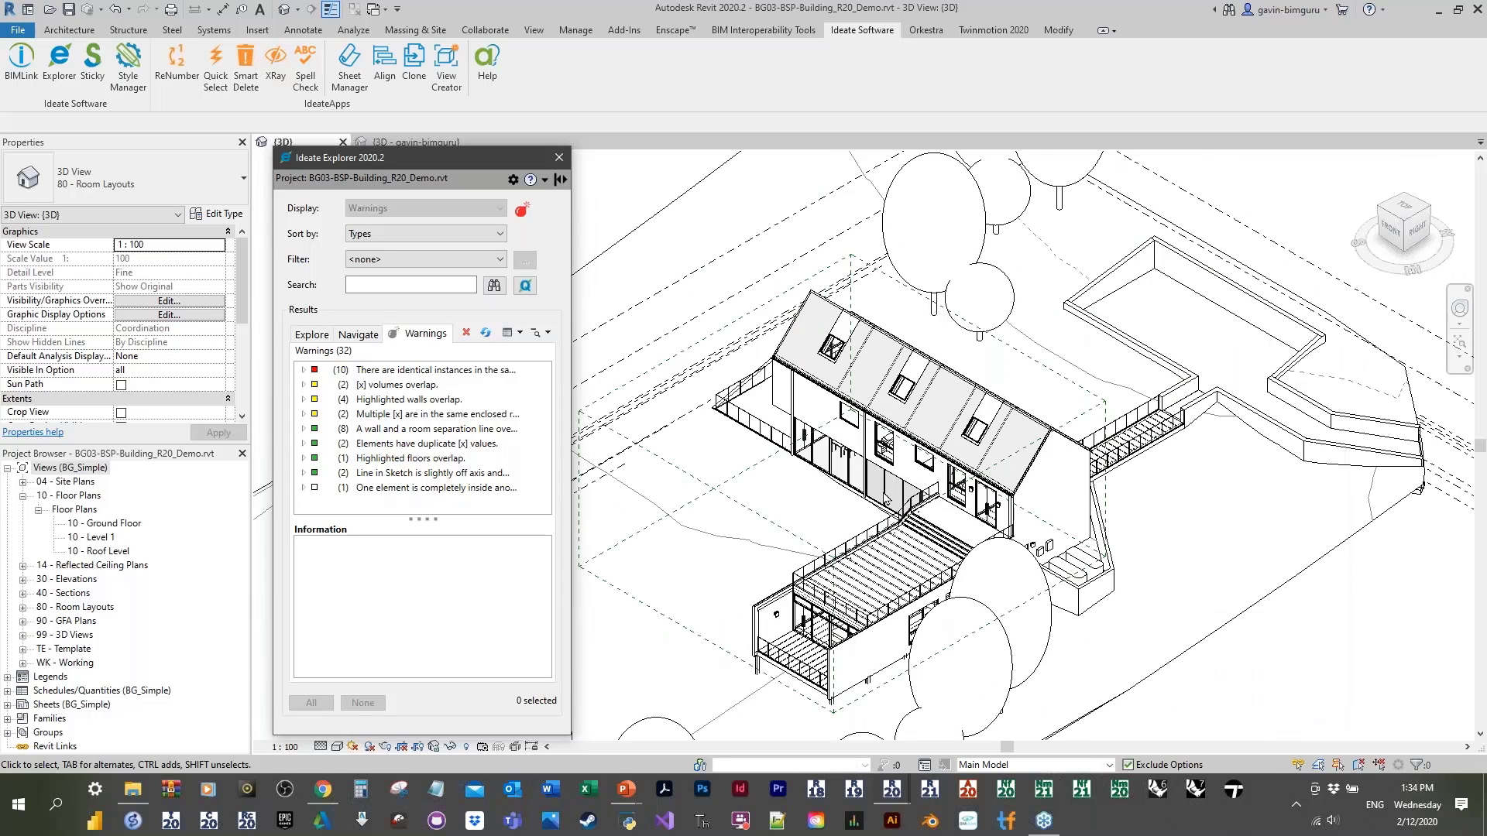
{"action": "middle_click_drag", "start_coordinate": [920, 490], "coordinate": [1012, 395]}
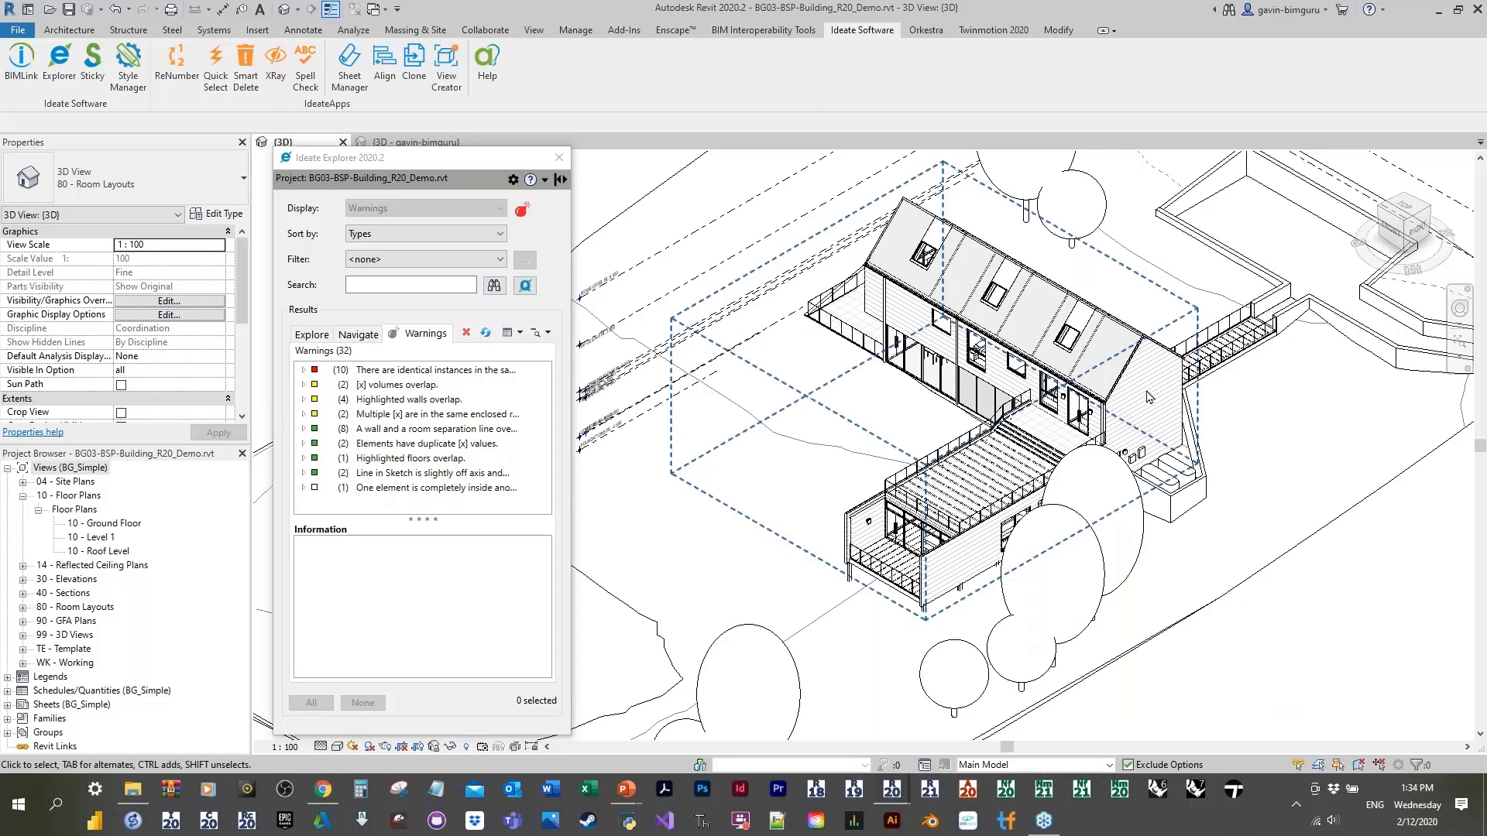
Step: Open Revit's own warnings list, show the first wall foundation under "One element is completely inside another", review the other warnings and close the list
{"action": "left_click", "coordinate": [577, 31]}
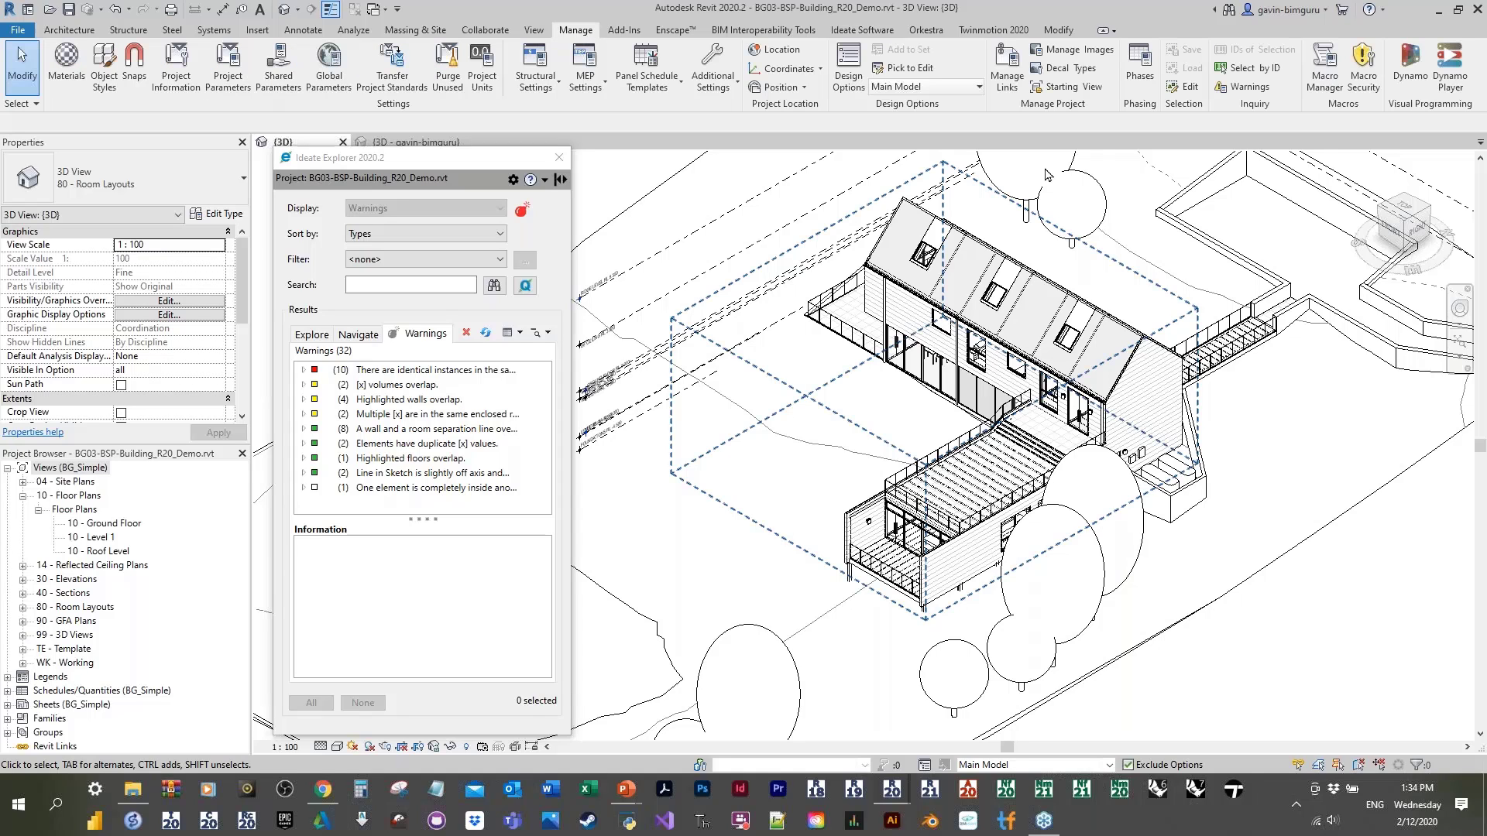
{"action": "left_click", "coordinate": [1248, 87]}
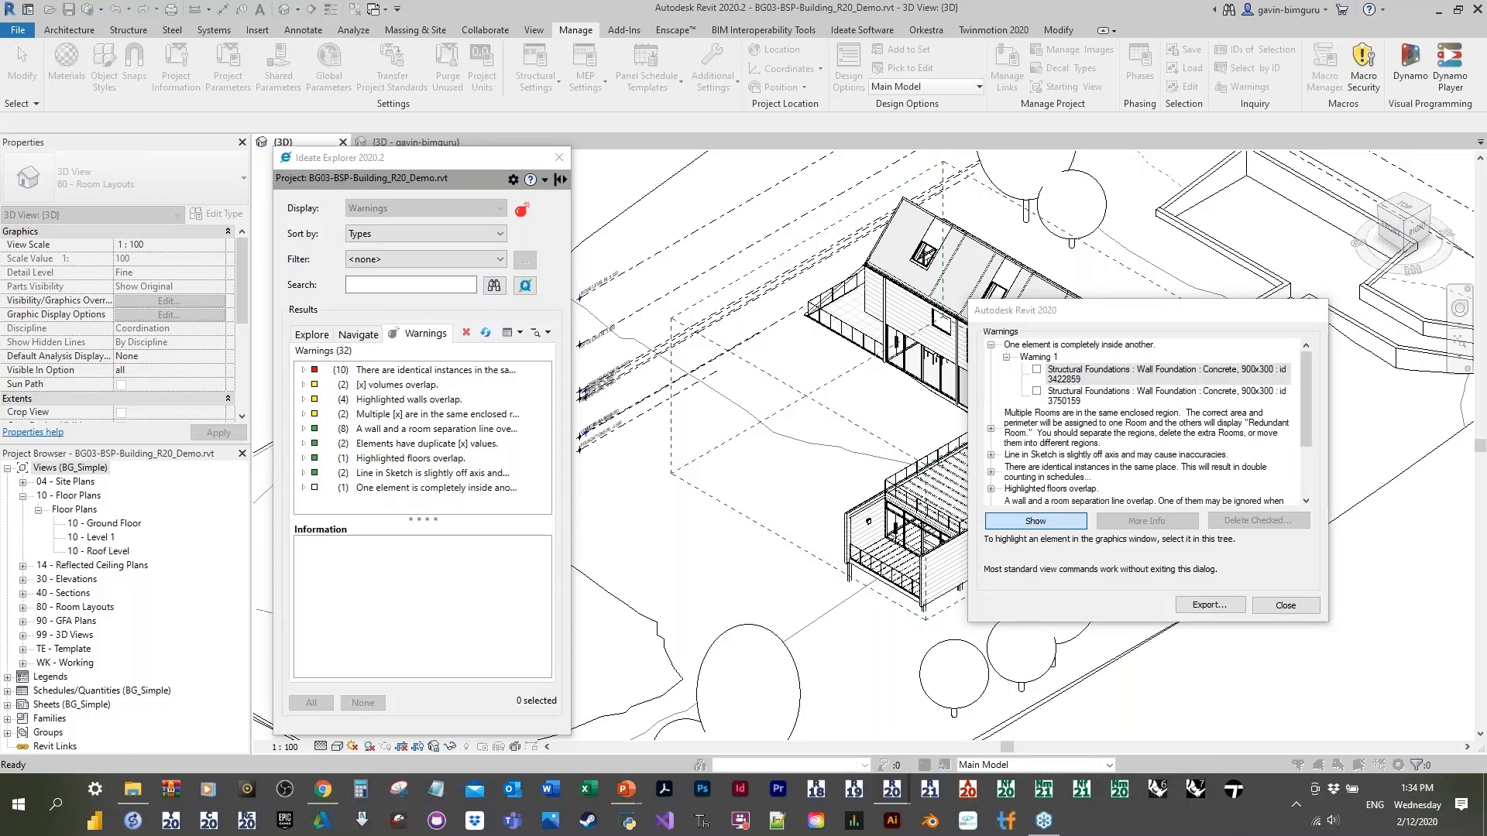
{"action": "left_click", "coordinate": [1035, 520]}
{"action": "left_click", "coordinate": [840, 451]}
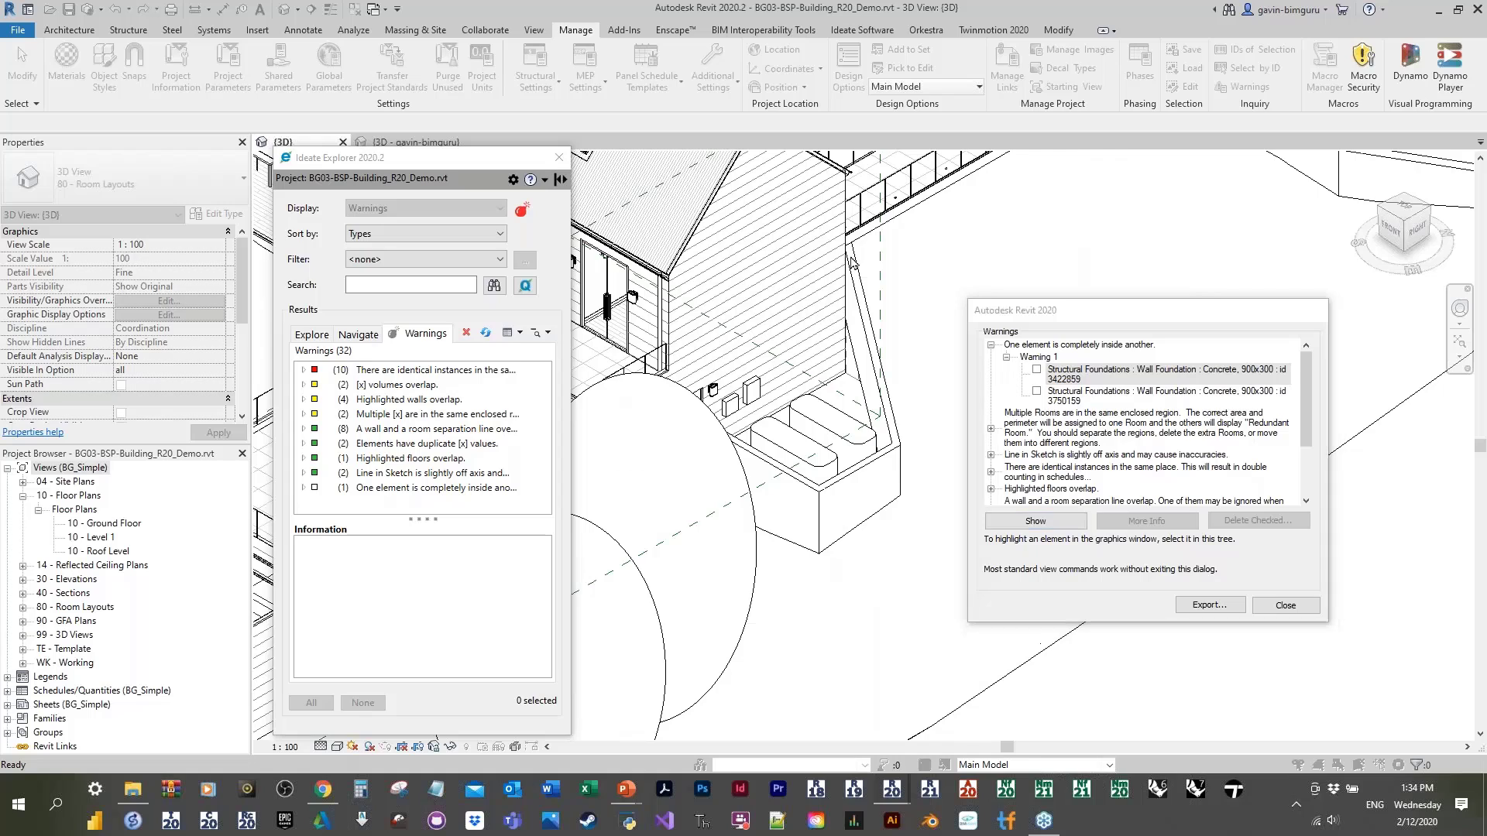
{"action": "left_click", "coordinate": [1298, 613]}
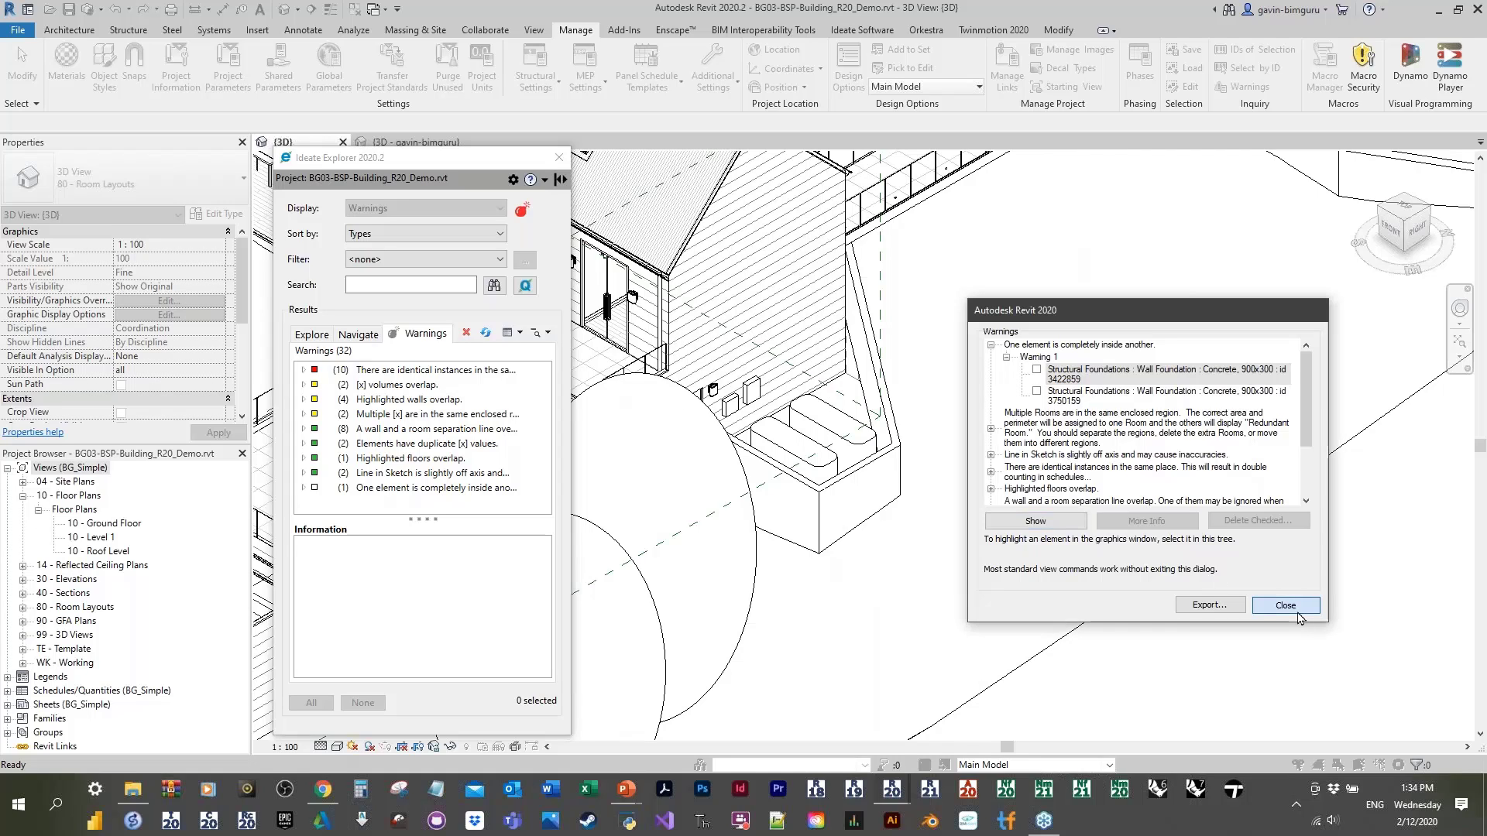
{"action": "left_click", "coordinate": [1294, 609]}
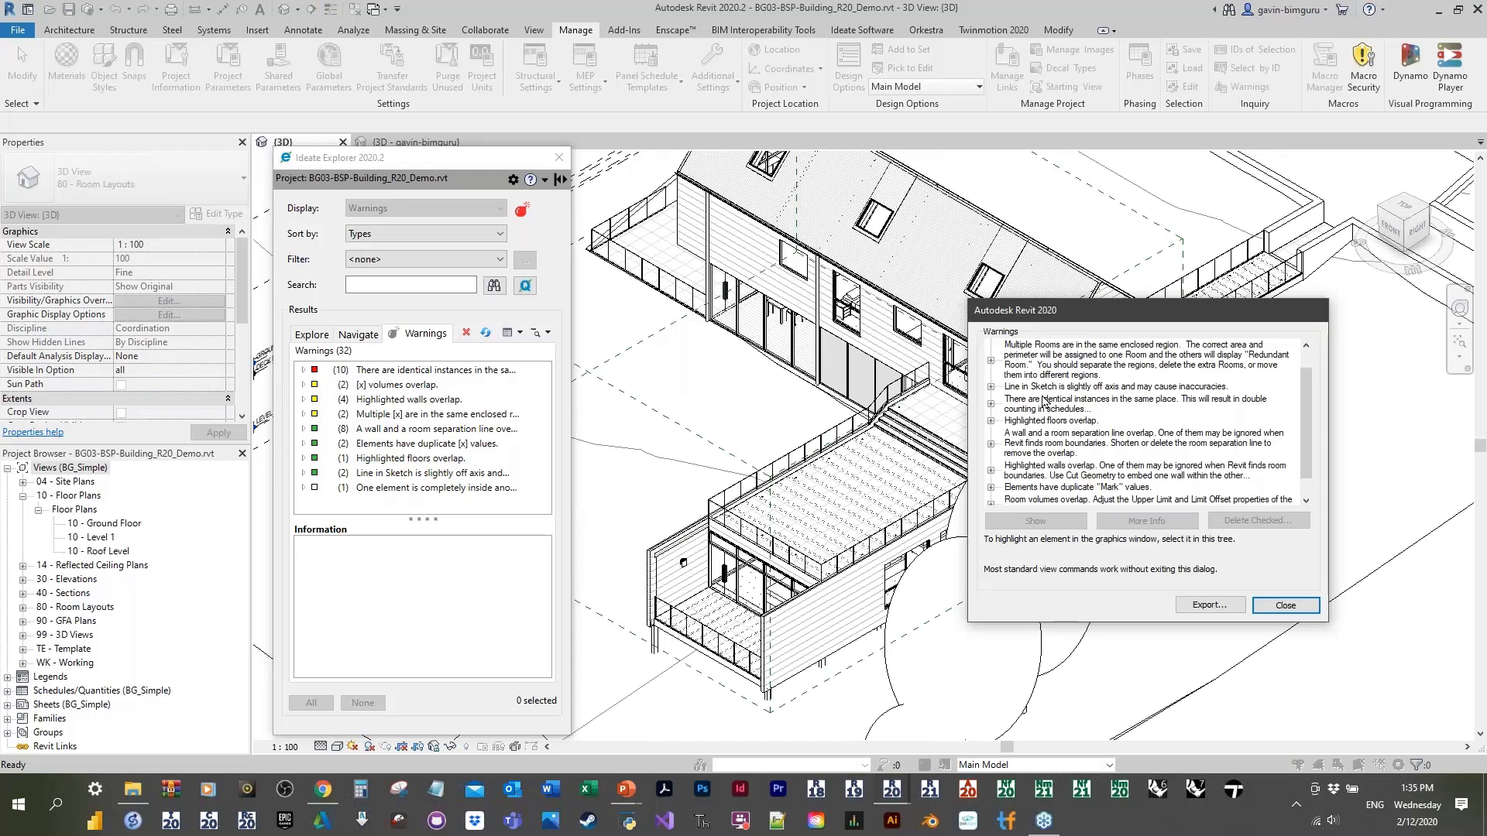
{"action": "scroll", "coordinate": [1146, 418], "scroll_direction": "down", "scroll_amount": 1}
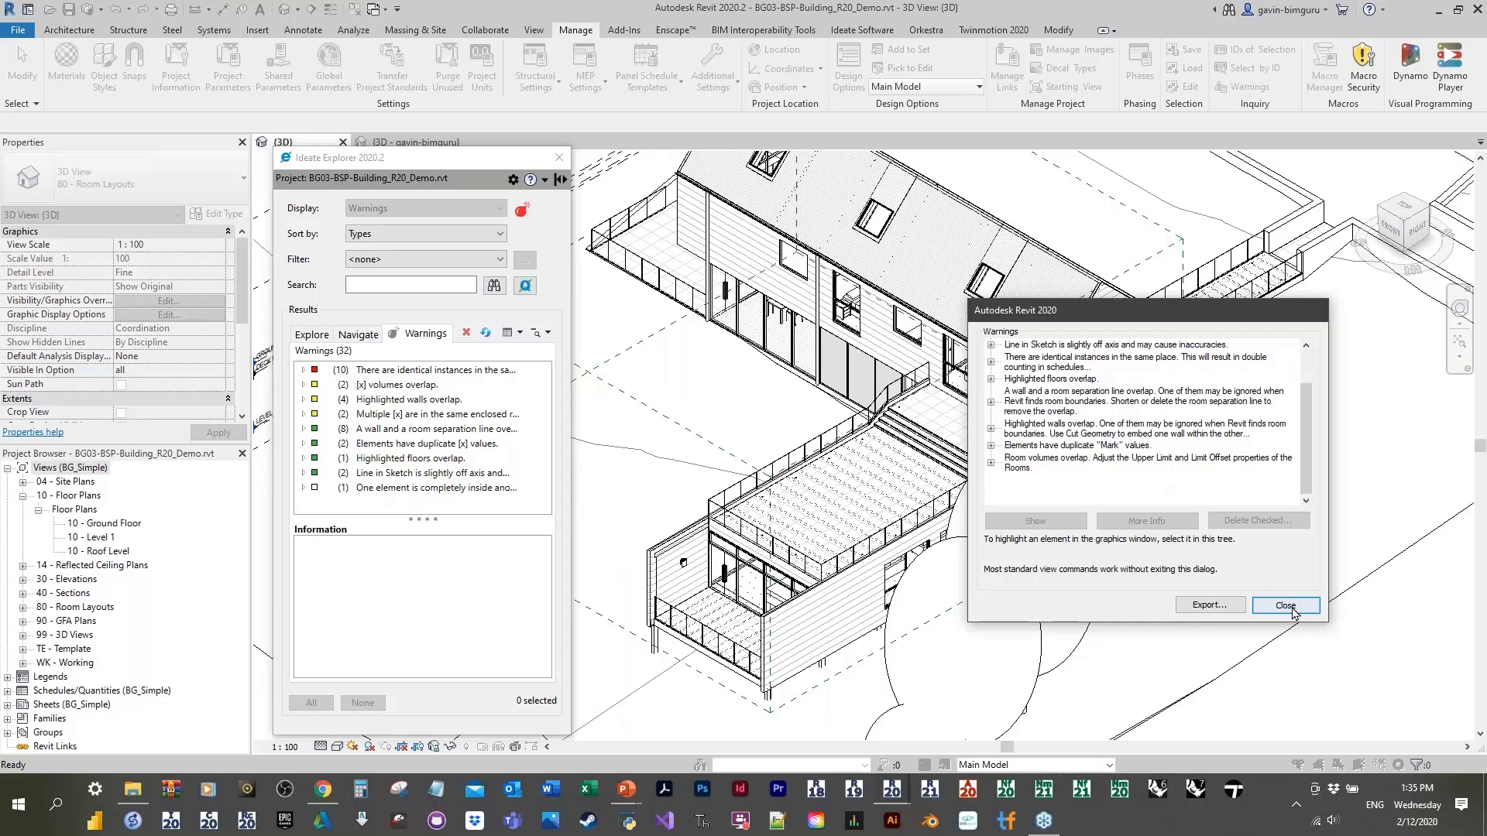
{"action": "left_click", "coordinate": [1286, 605]}
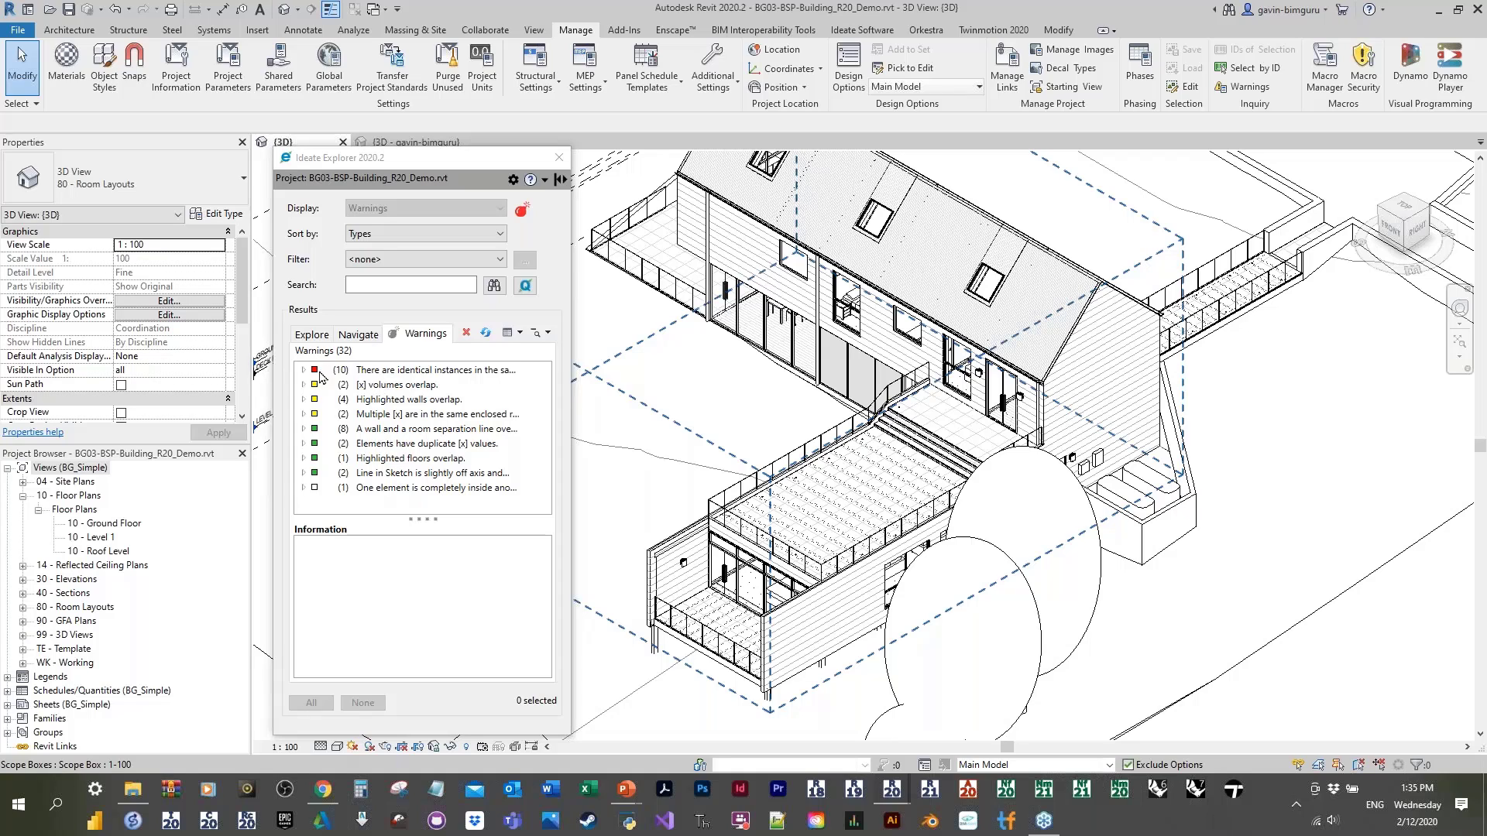
Step: Select all elements of the "There are identical instances in the same place" warning and temporarily isolate them in the 3D view
{"action": "left_click", "coordinate": [382, 365]}
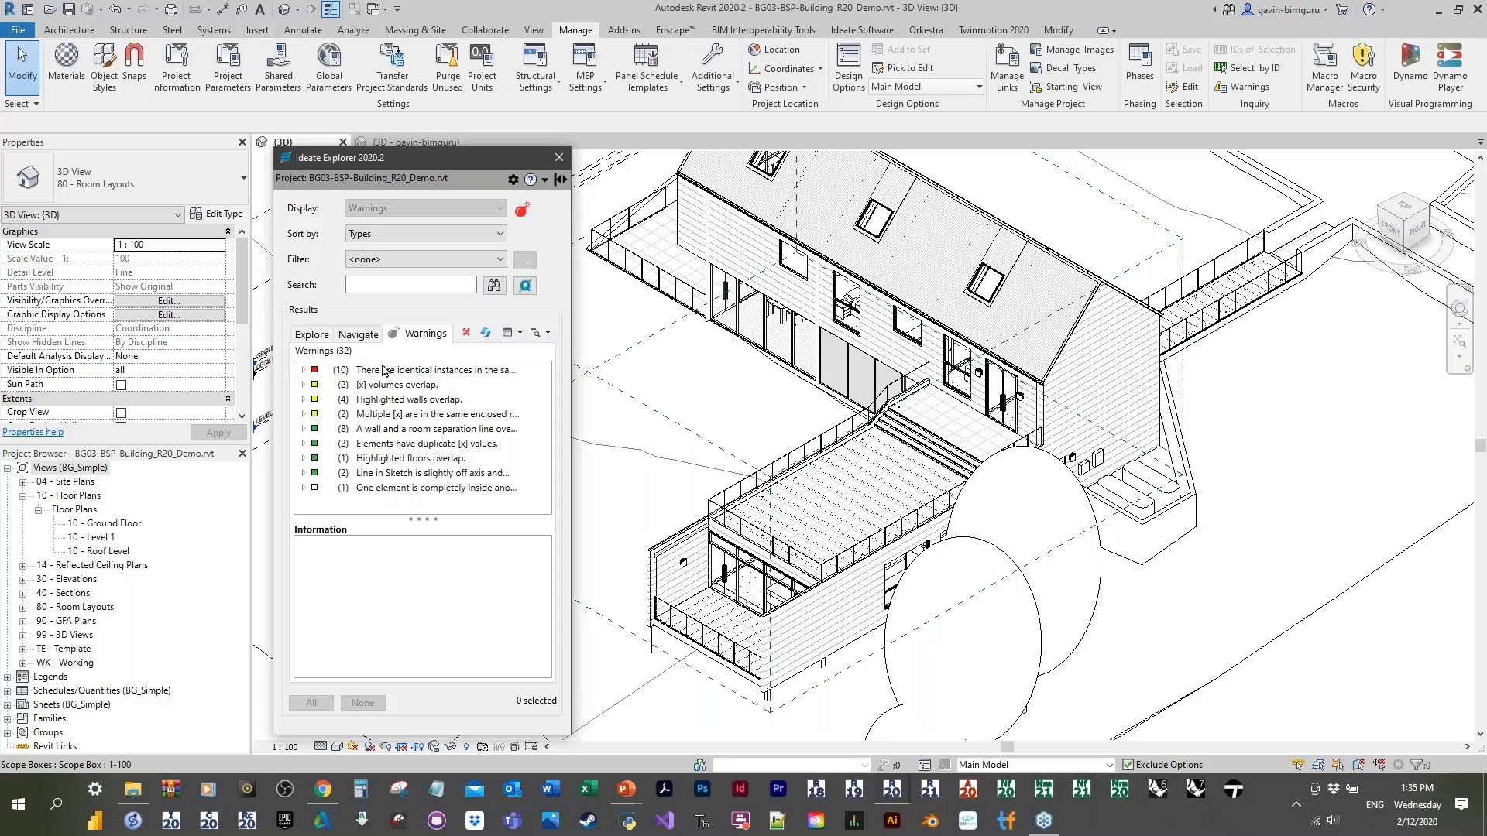
{"action": "left_click", "coordinate": [383, 369]}
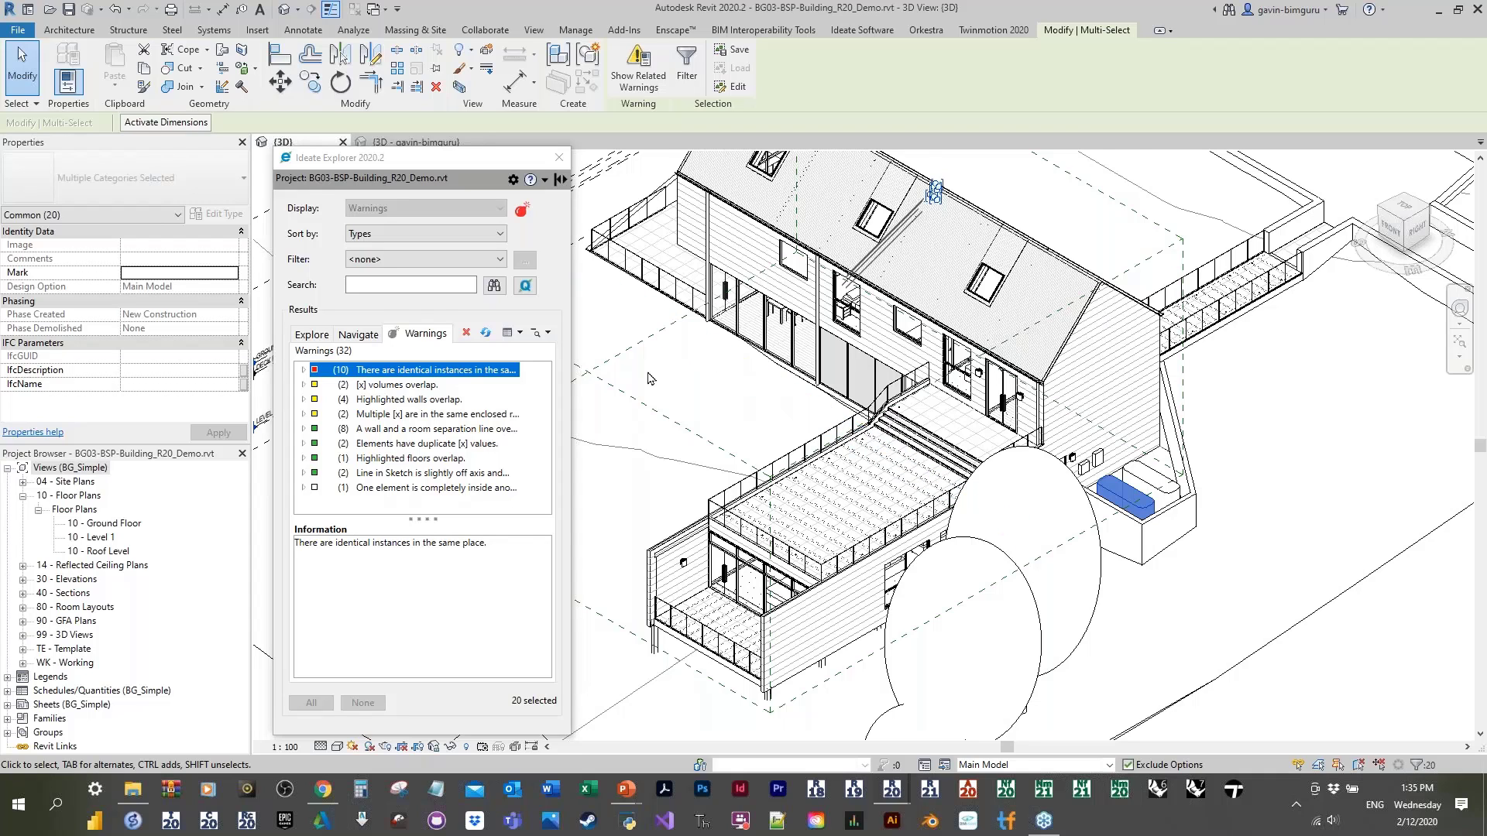
{"action": "middle_click_drag", "start_coordinate": [650, 379], "coordinate": [686, 372]}
{"action": "middle_click_drag", "start_coordinate": [744, 413], "coordinate": [1014, 399]}
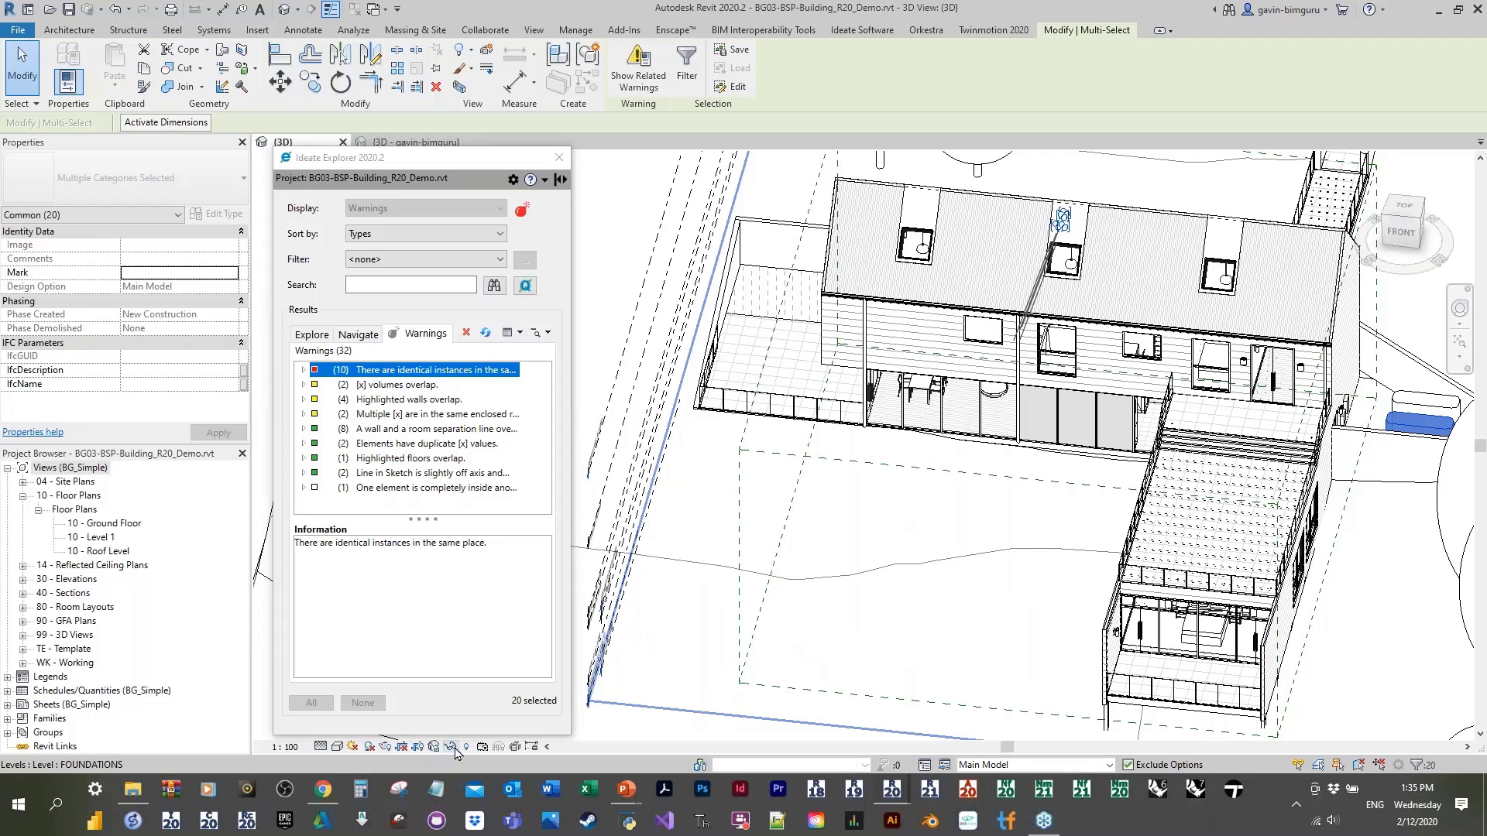
{"action": "left_click", "coordinate": [452, 747]}
{"action": "left_click", "coordinate": [487, 694]}
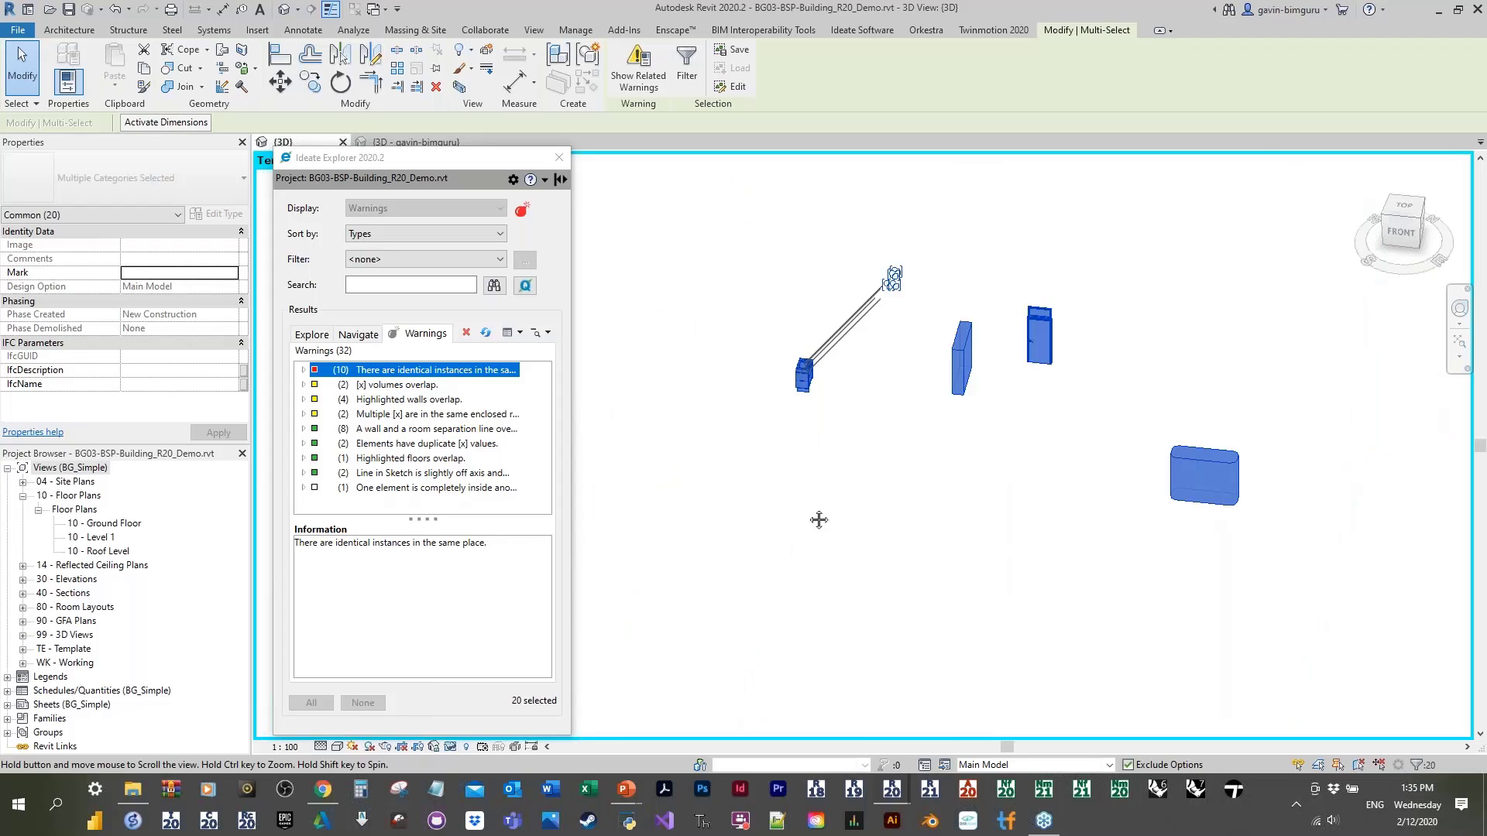
{"action": "middle_click_drag", "start_coordinate": [819, 520], "coordinate": [902, 517], "text": "shift"}
{"action": "left_click", "coordinate": [891, 518]}
Step: Expand the identical instances warning and step through each pair of elements to examine the duplicates in the isolated view
{"action": "double_click", "coordinate": [381, 371]}
{"action": "left_click", "coordinate": [353, 386]}
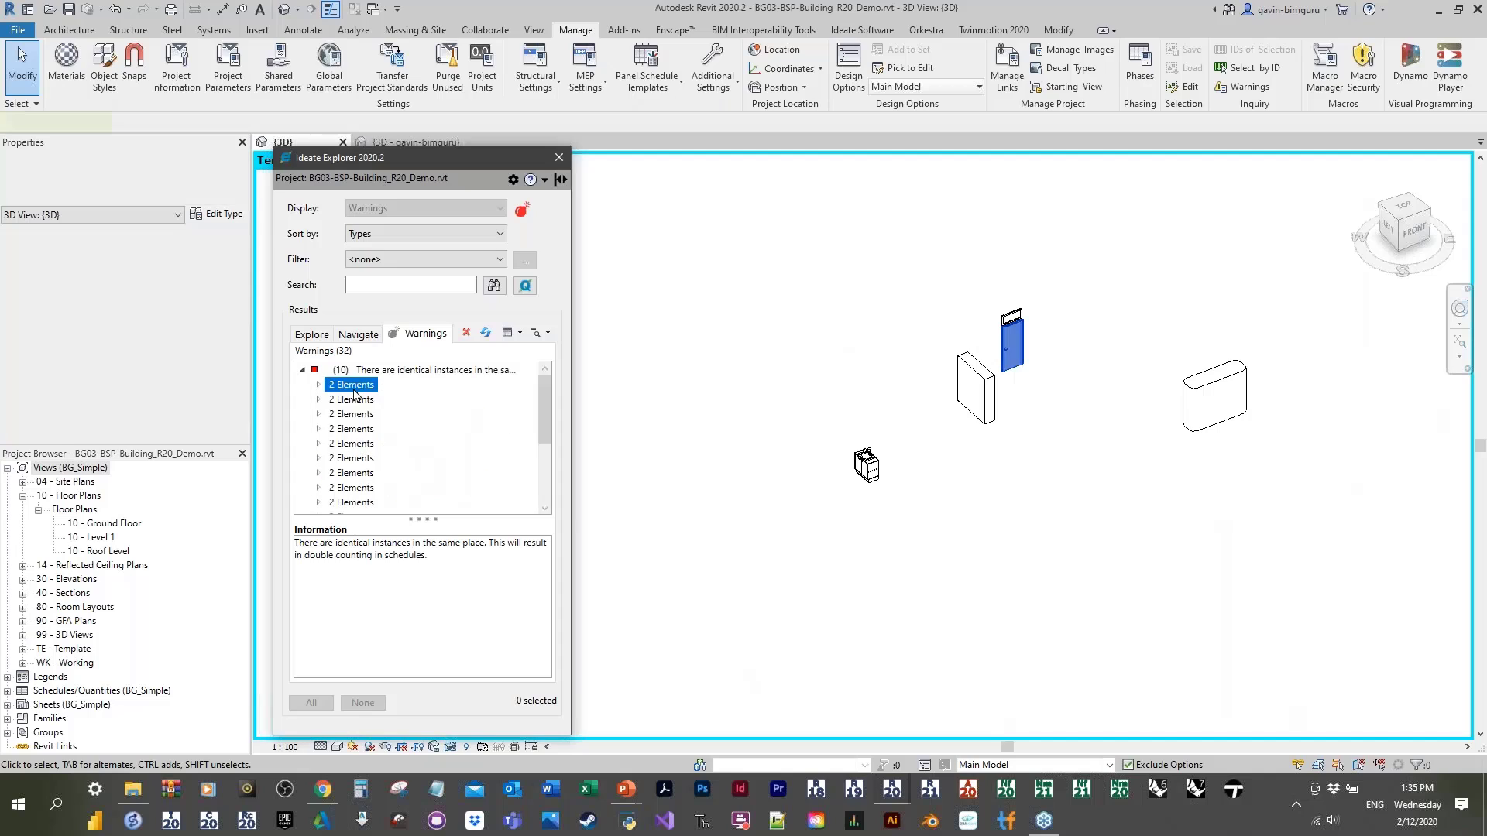
{"action": "left_click", "coordinate": [353, 400]}
{"action": "left_click", "coordinate": [354, 415]}
{"action": "left_click", "coordinate": [356, 430]}
{"action": "left_click", "coordinate": [357, 445]}
{"action": "left_click", "coordinate": [356, 459]}
{"action": "left_click", "coordinate": [356, 474]}
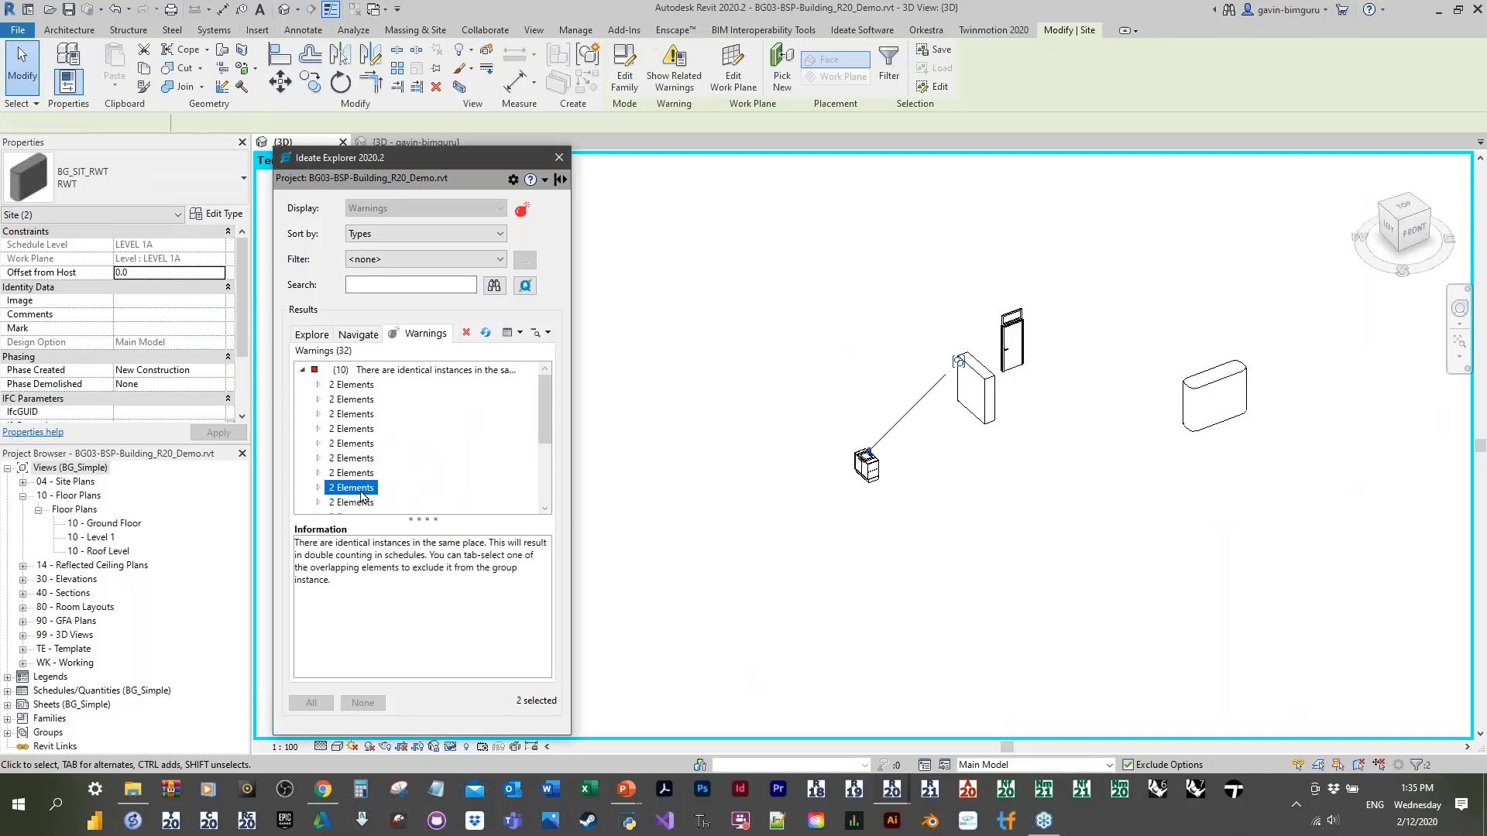
{"action": "left_click", "coordinate": [356, 488]}
{"action": "scroll", "coordinate": [356, 474], "scroll_direction": "down", "scroll_amount": 1}
{"action": "left_click", "coordinate": [355, 426]}
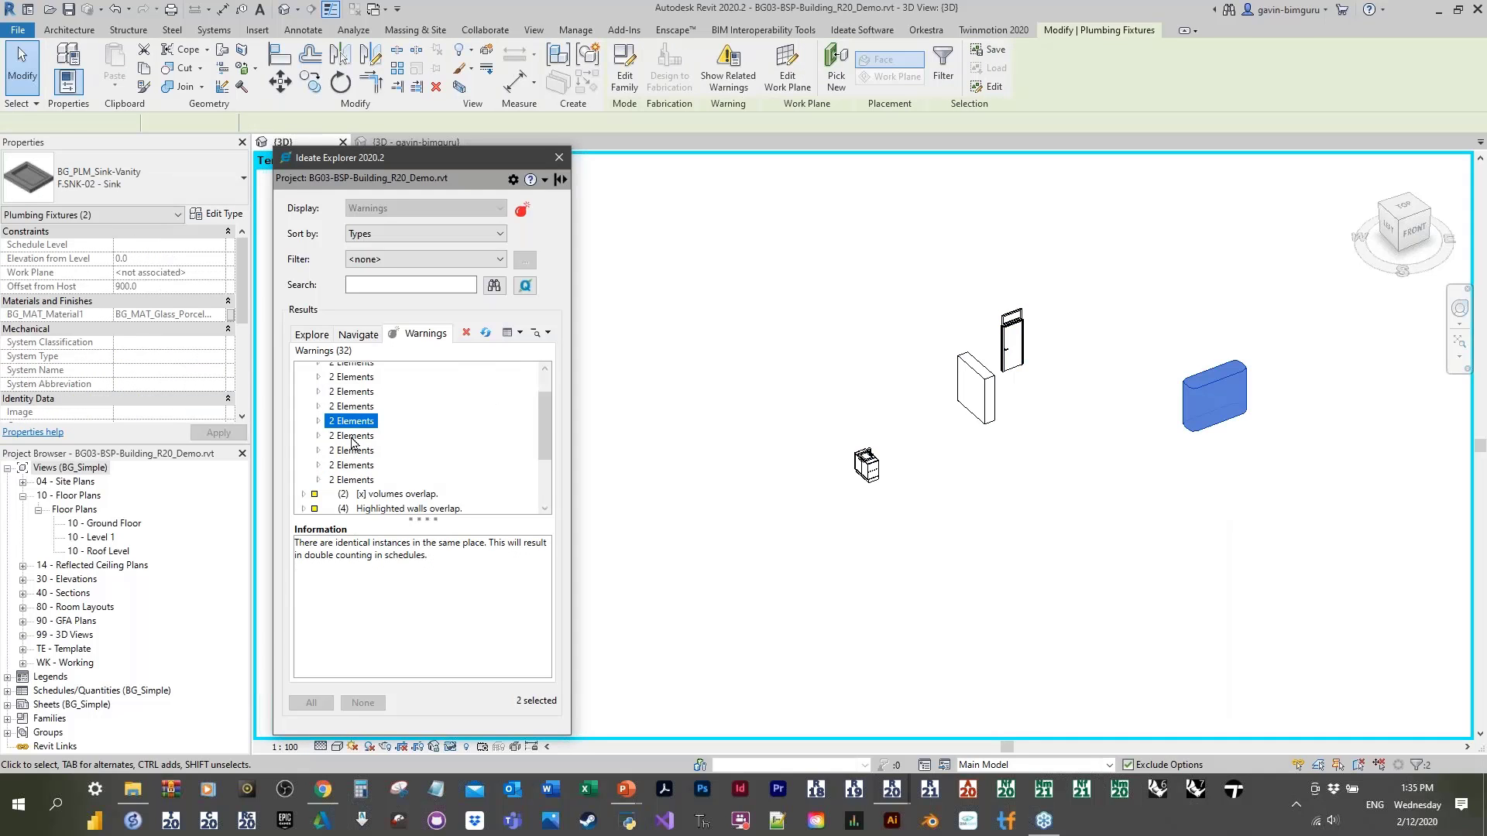
{"action": "left_click", "coordinate": [356, 439]}
{"action": "left_click", "coordinate": [356, 453]}
{"action": "left_click", "coordinate": [356, 468]}
{"action": "left_click", "coordinate": [357, 483]}
Step: Inspect the overlapping Vanity model groups by selecting one and then both of them, closing Ideate Explorer in between
{"action": "left_click", "coordinate": [872, 501]}
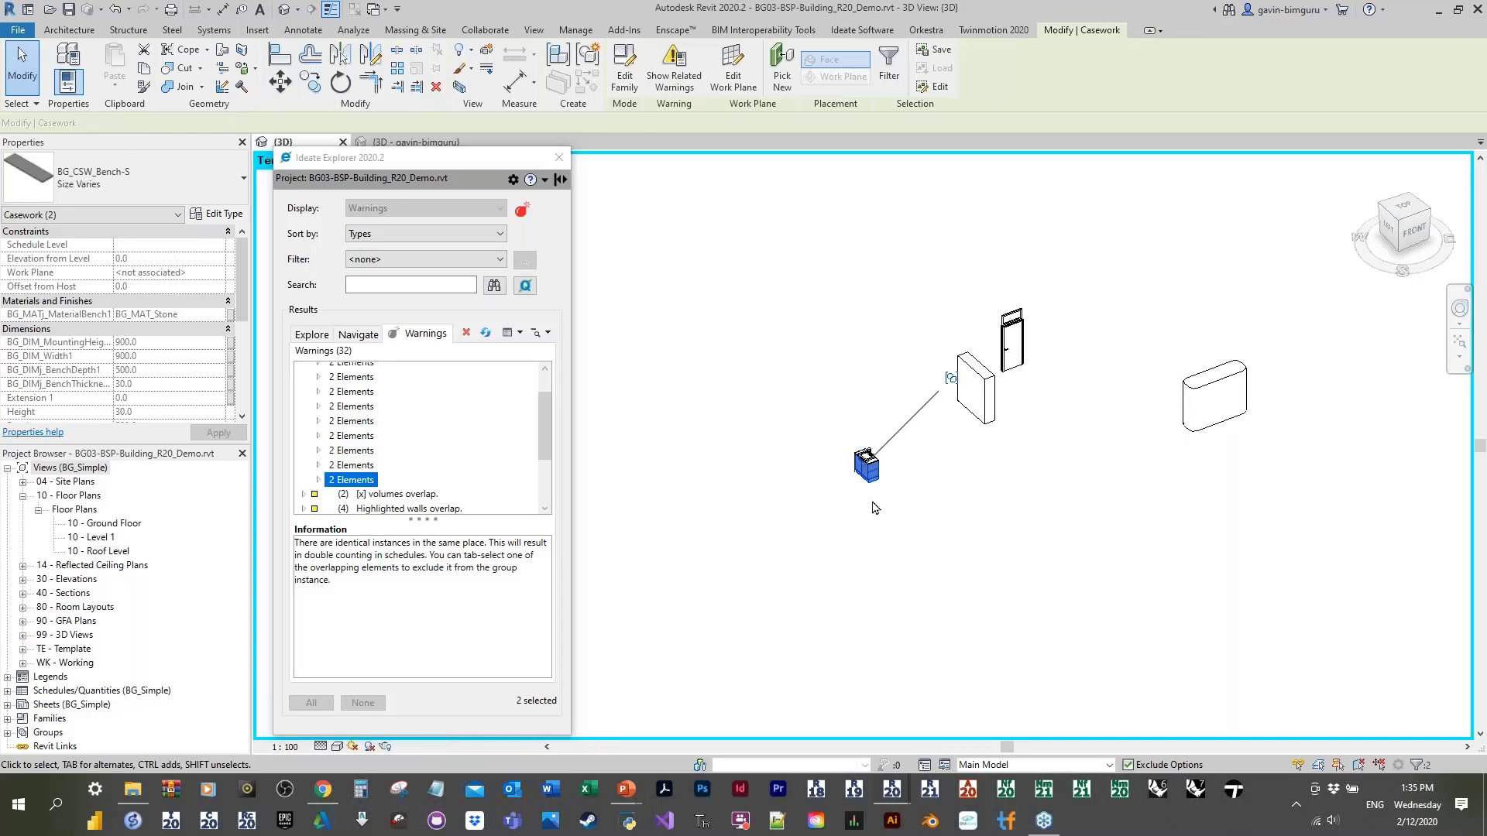
{"action": "left_click", "coordinate": [875, 488]}
{"action": "scroll", "coordinate": [875, 477], "scroll_direction": "up", "scroll_amount": 4}
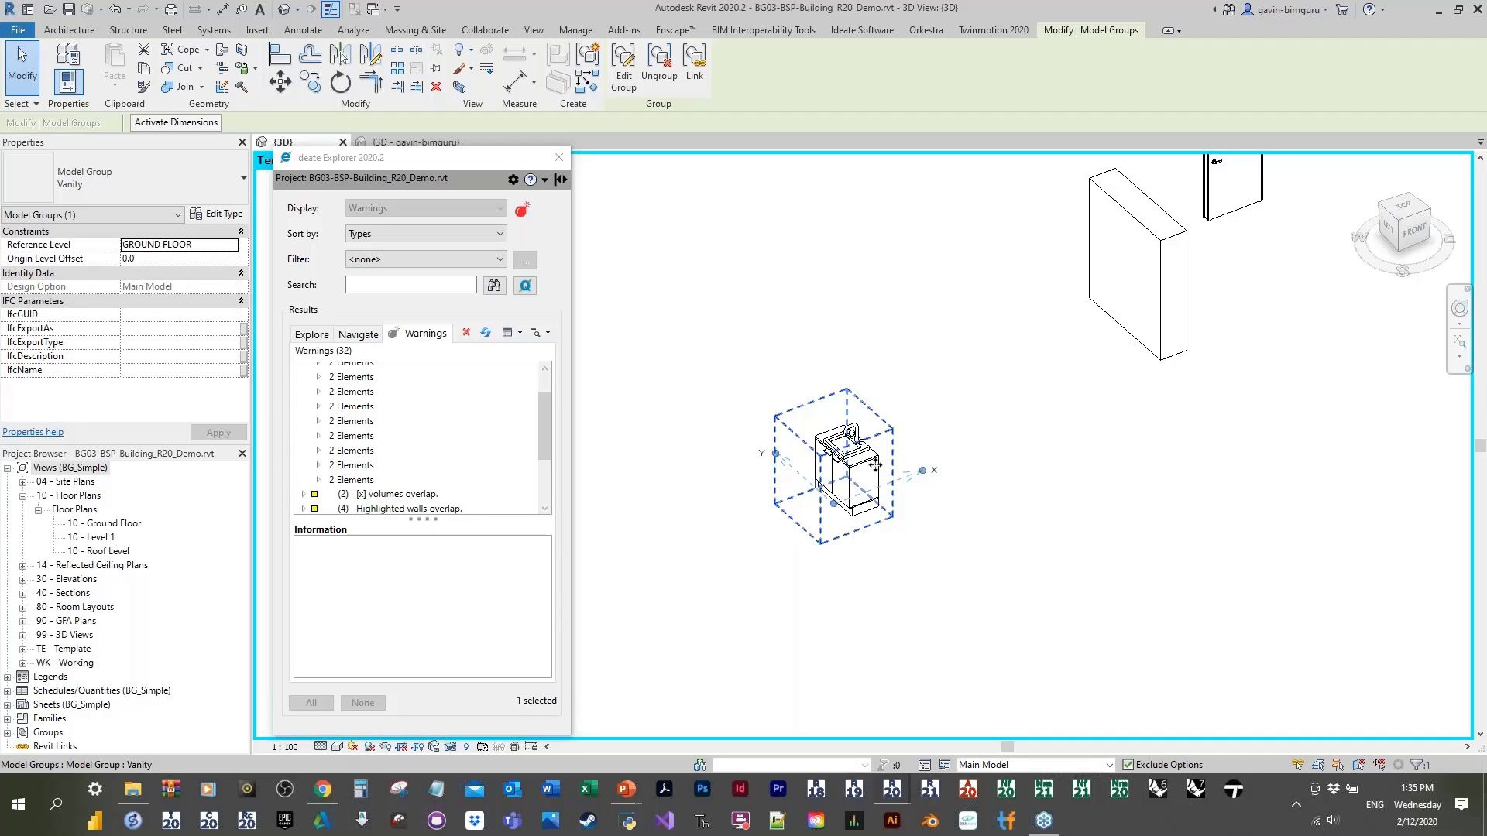
{"action": "left_click", "coordinate": [561, 161]}
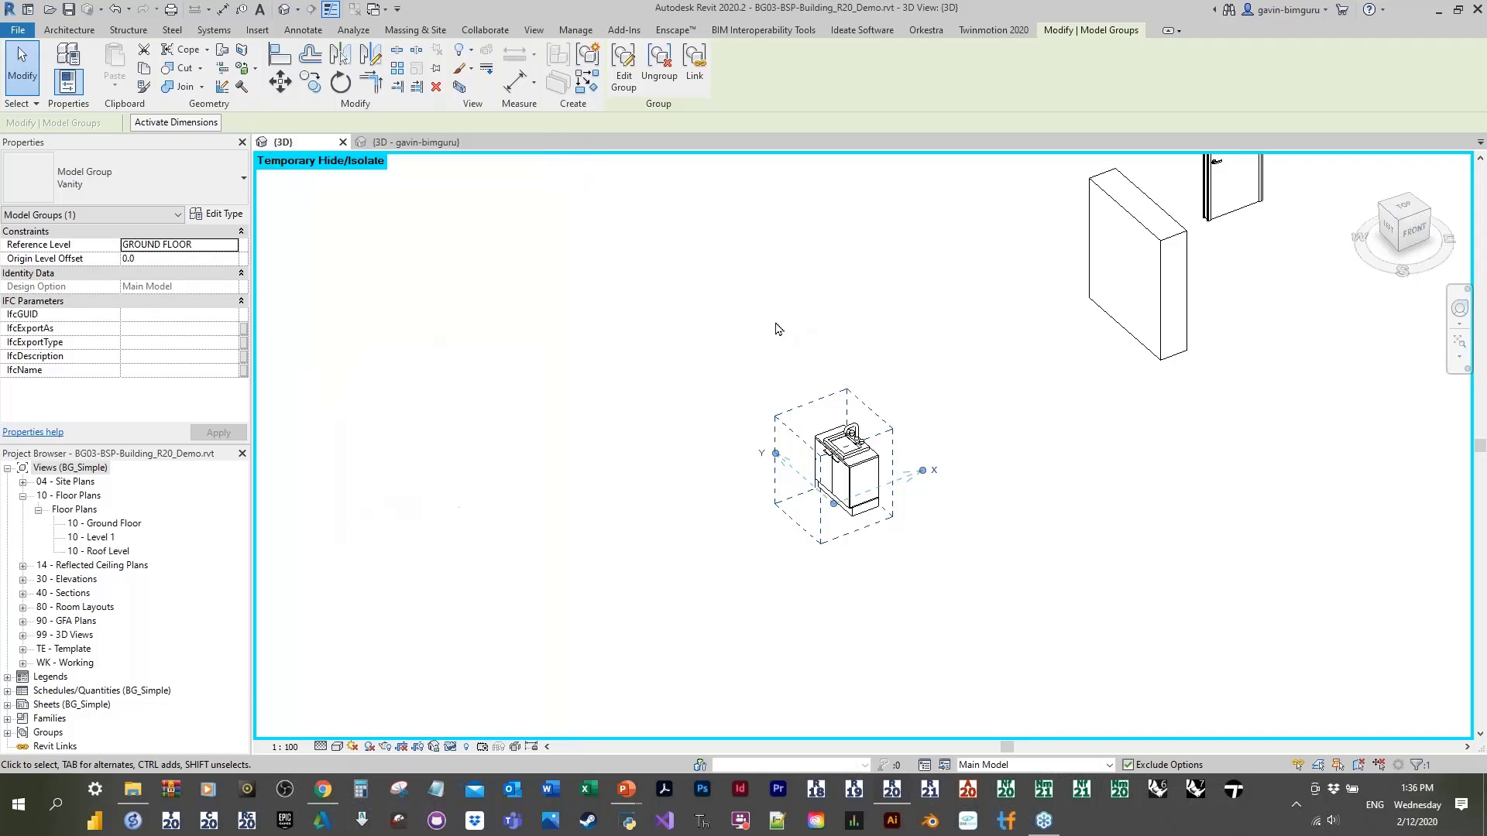
{"action": "left_click", "coordinate": [781, 328]}
{"action": "left_click_drag", "start_coordinate": [942, 563], "coordinate": [745, 373]}
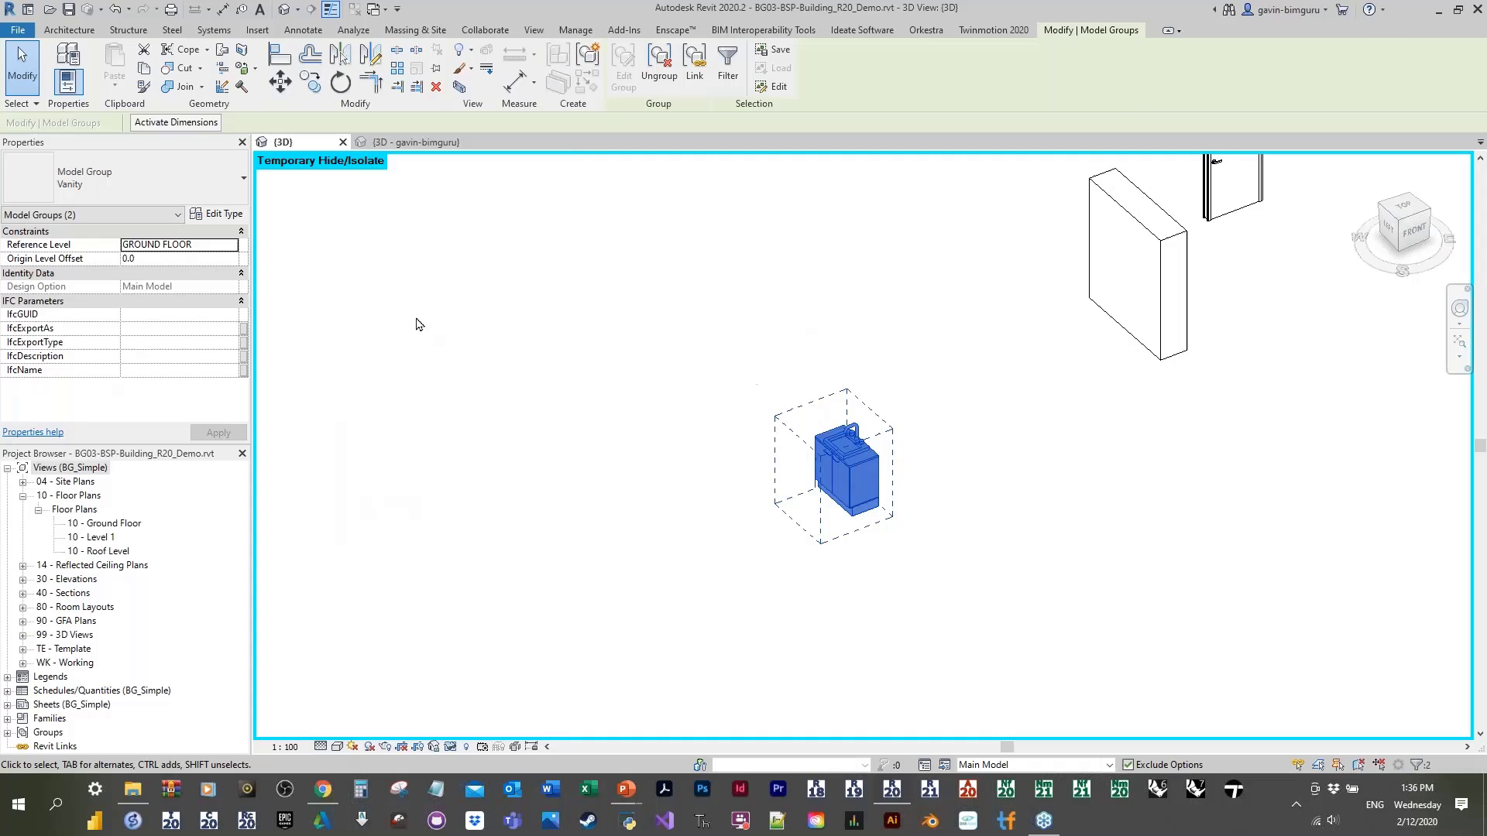
{"action": "left_click", "coordinate": [574, 328]}
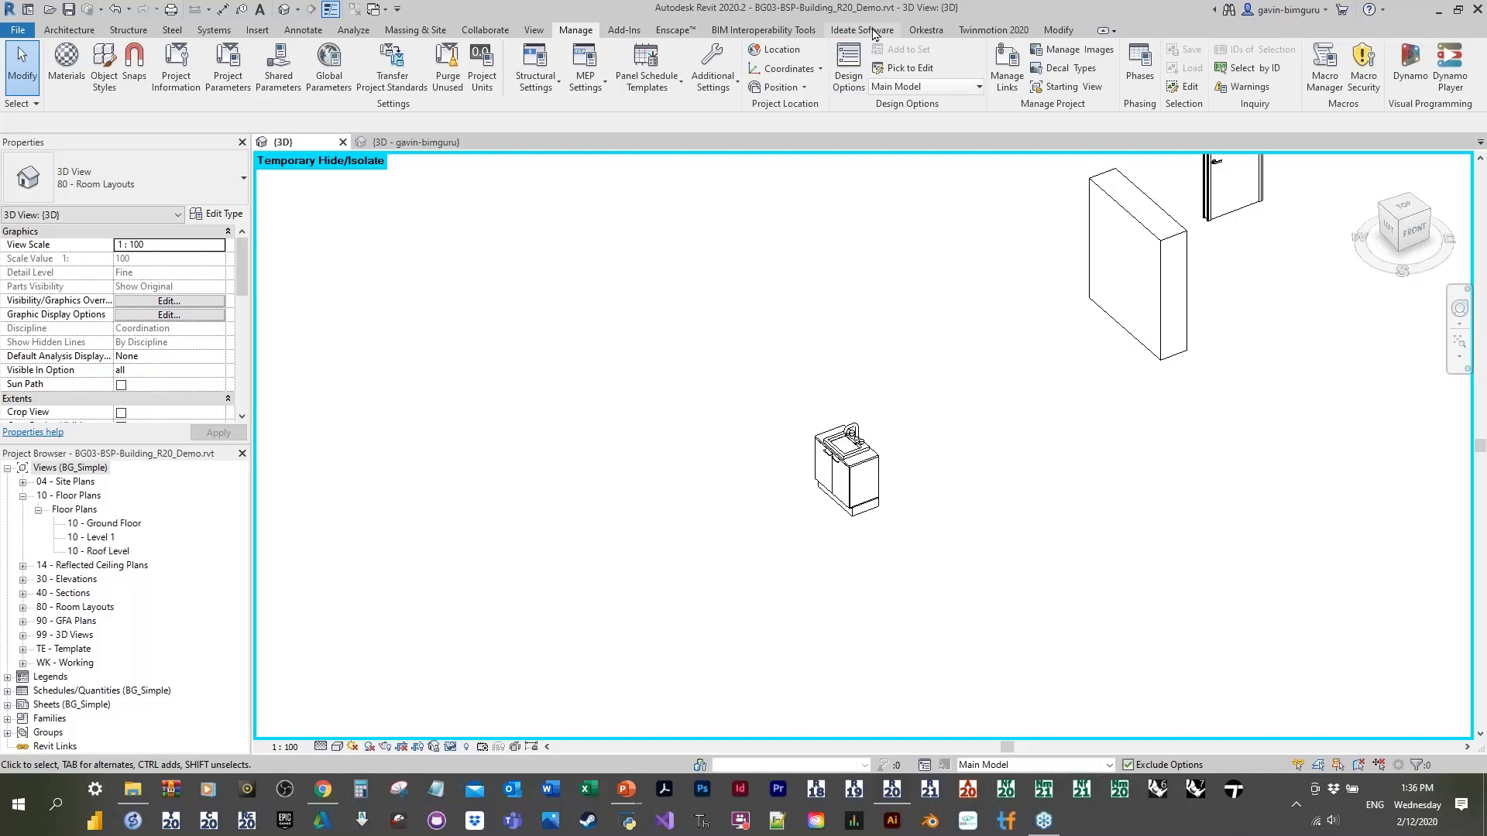
{"action": "left_click", "coordinate": [873, 31]}
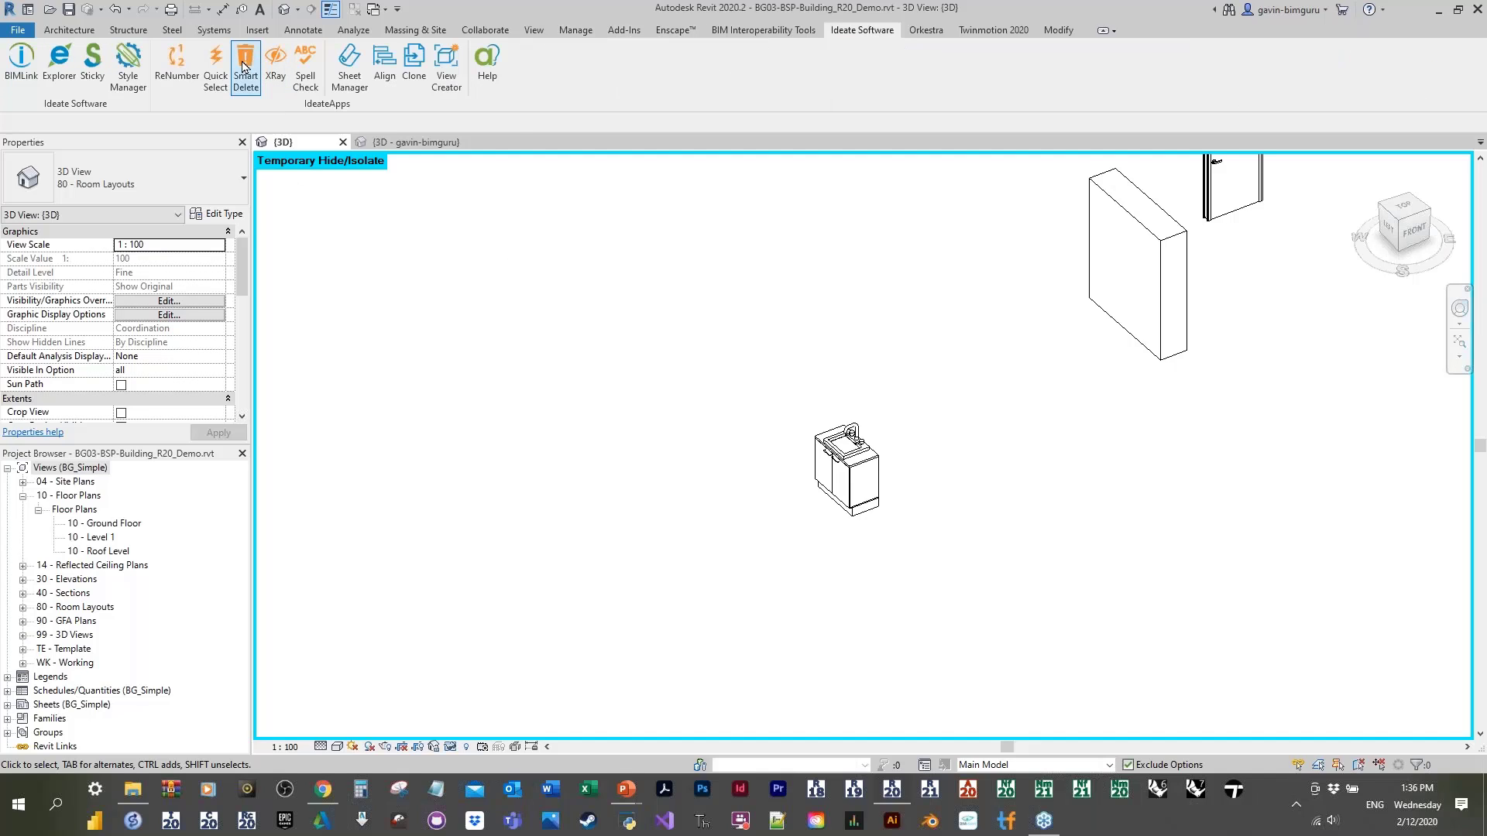
{"action": "left_click", "coordinate": [245, 65]}
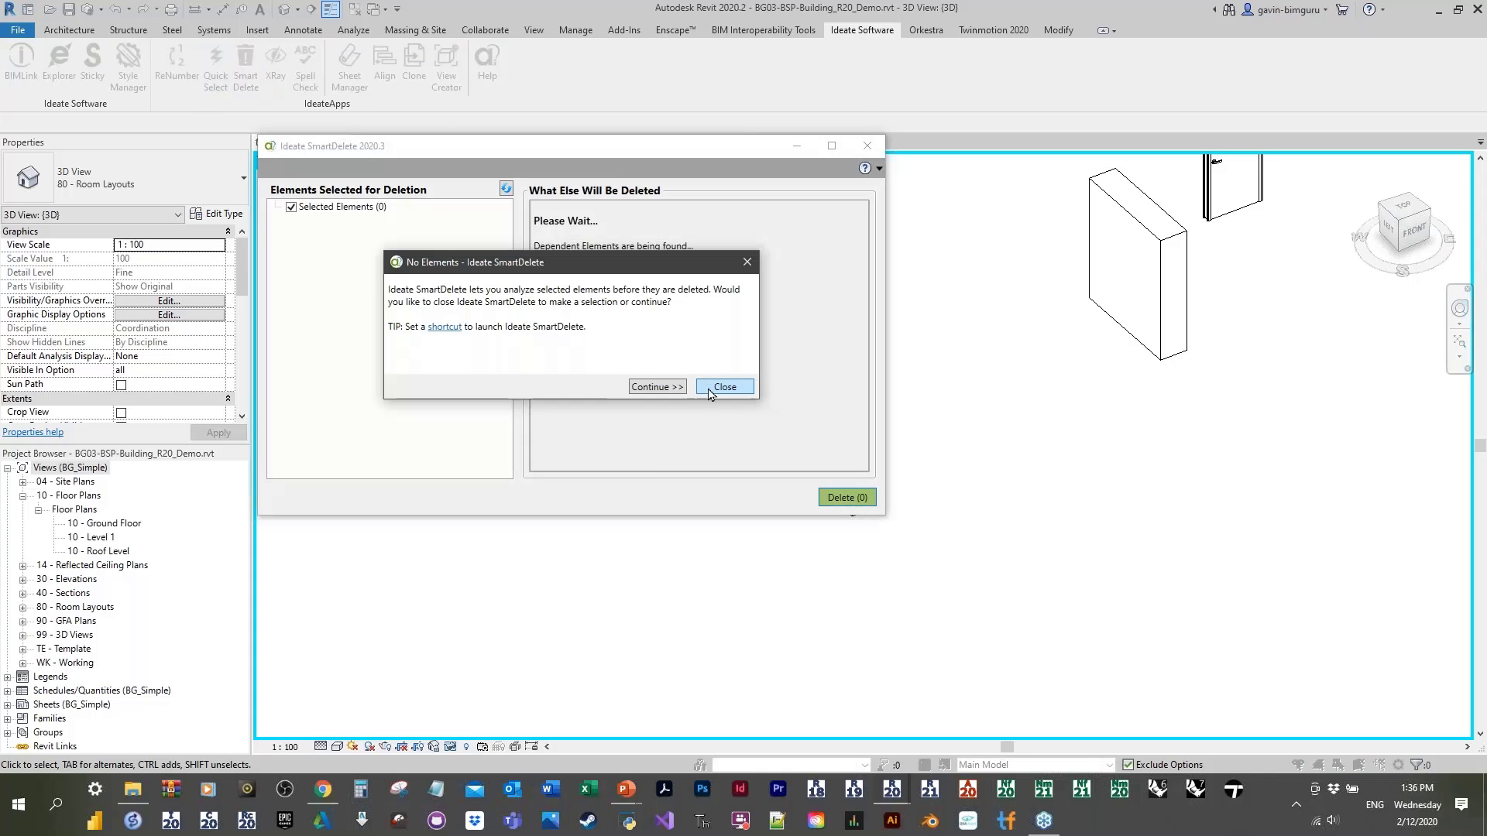
{"action": "left_click", "coordinate": [660, 387]}
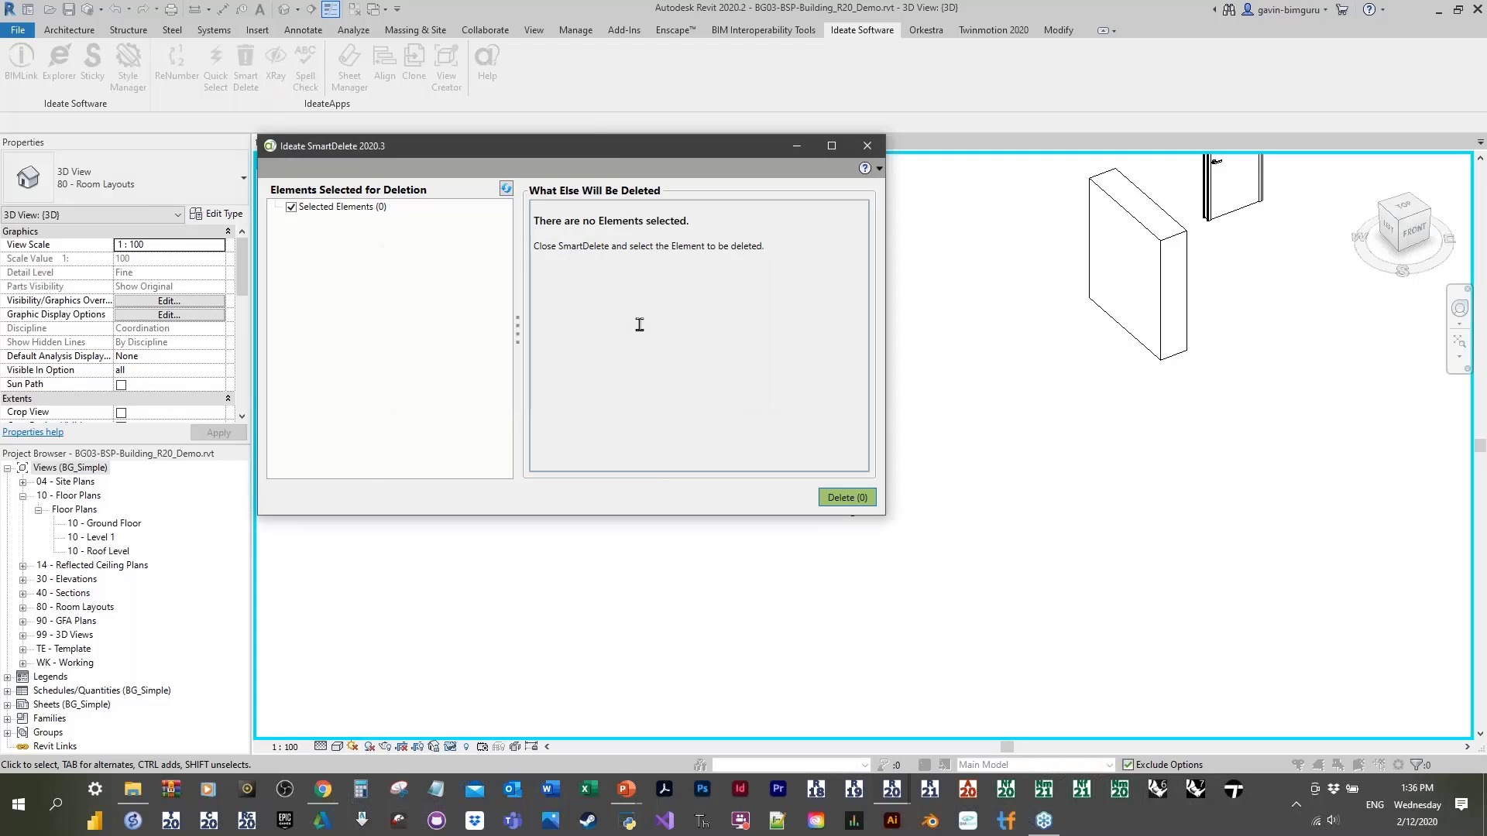
{"action": "left_click_drag", "start_coordinate": [616, 159], "coordinate": [495, 157]}
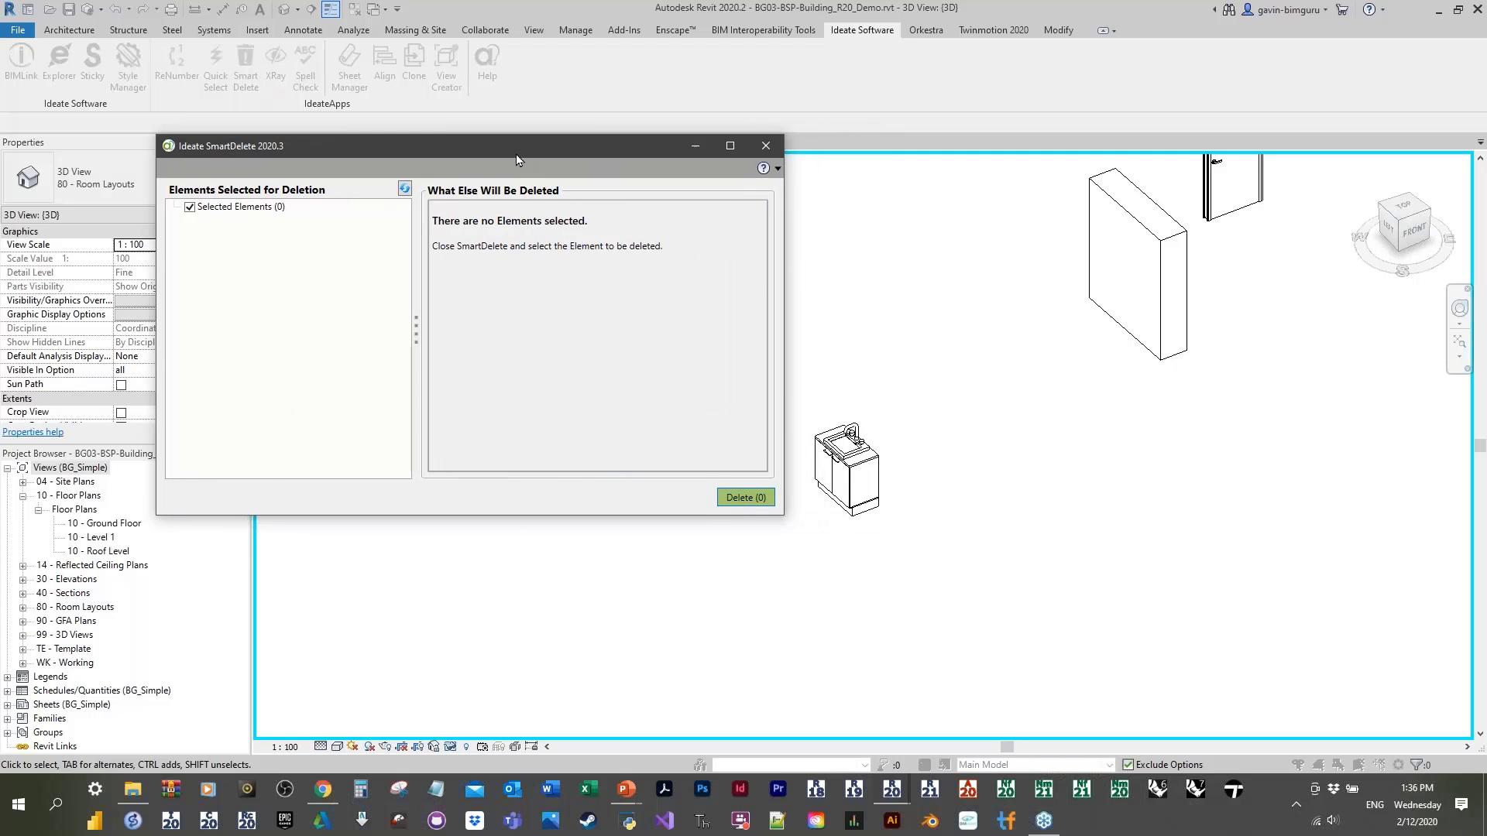
{"action": "left_click", "coordinate": [867, 337]}
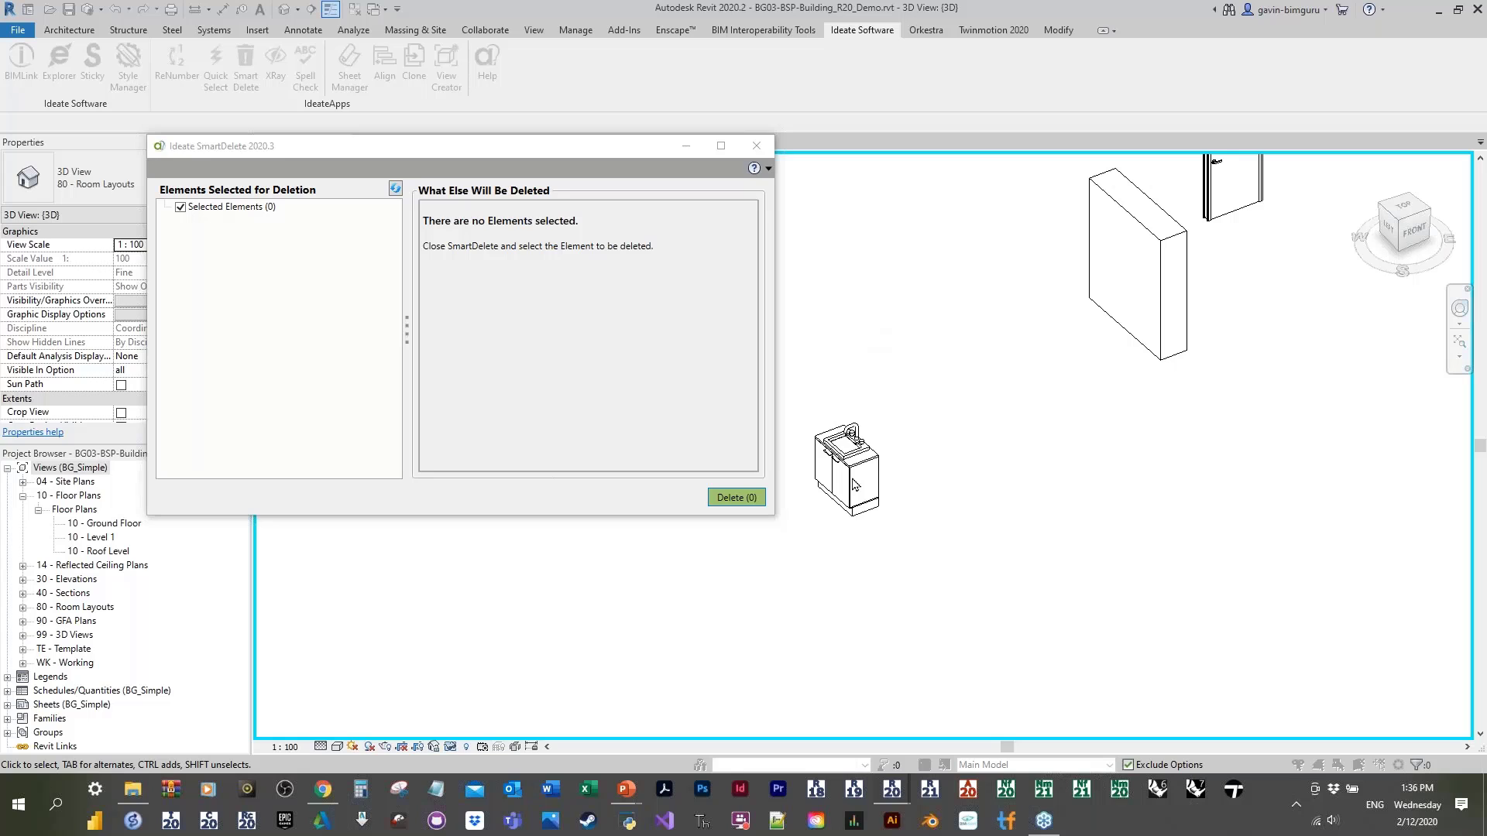
{"action": "left_click", "coordinate": [756, 149]}
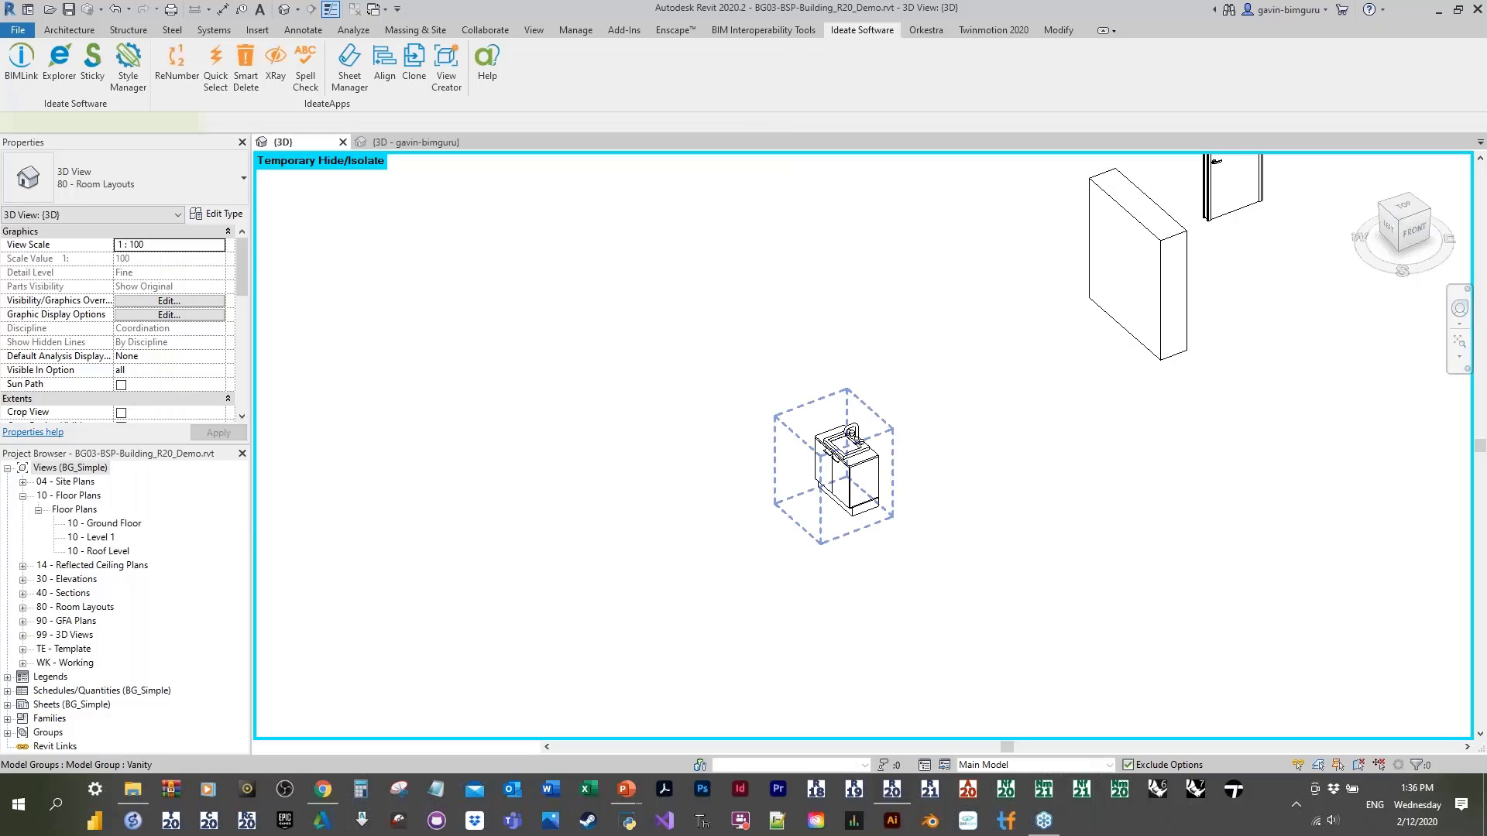
Step: Select one of the duplicate Vanity model groups, review its dependents in Ideate SmartDelete and delete it
{"action": "left_click", "coordinate": [832, 472]}
{"action": "left_click", "coordinate": [734, 418]}
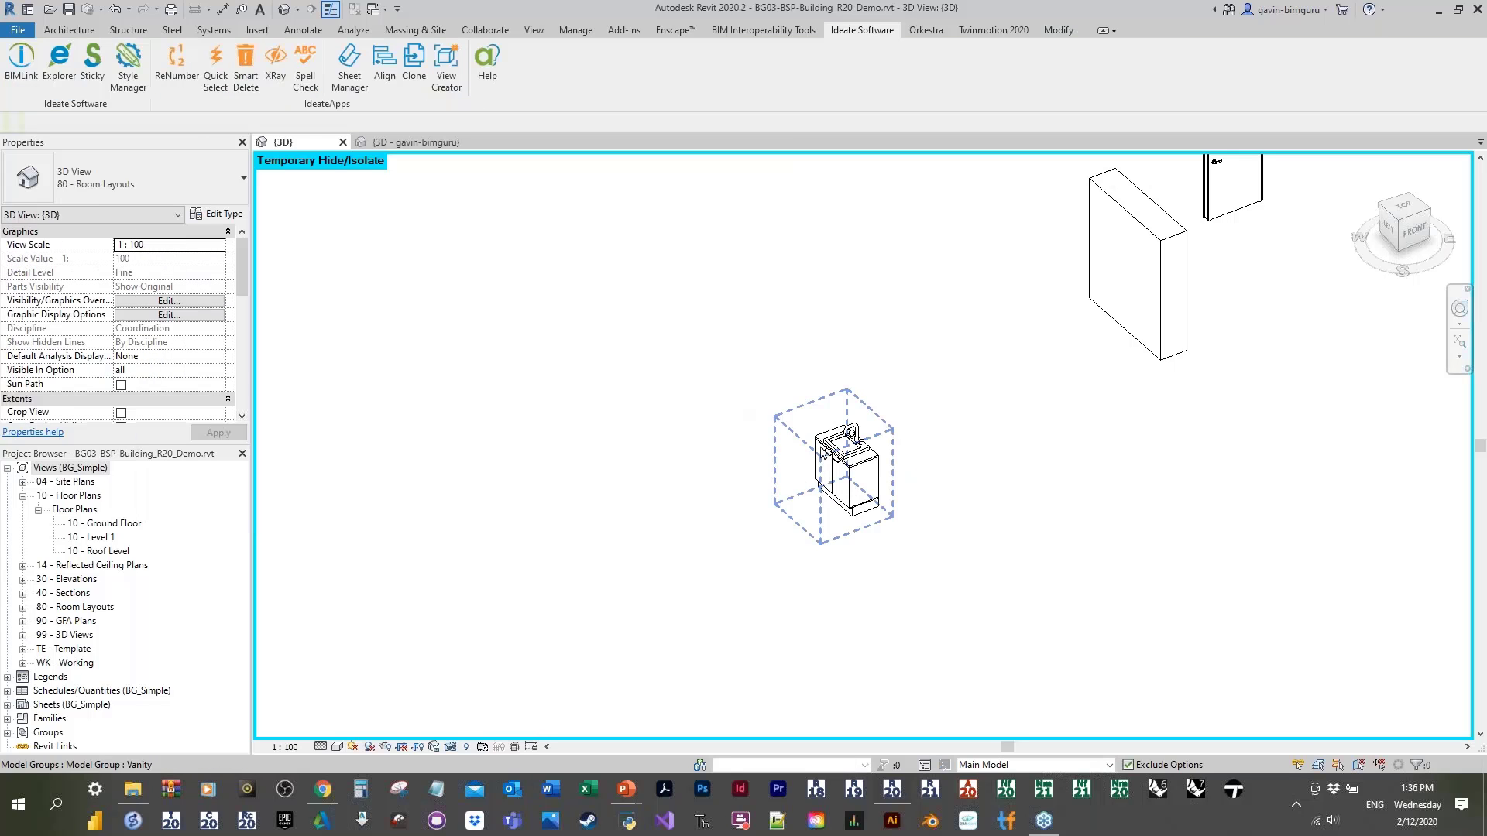
{"action": "left_click", "coordinate": [832, 472]}
{"action": "left_click", "coordinate": [861, 30]}
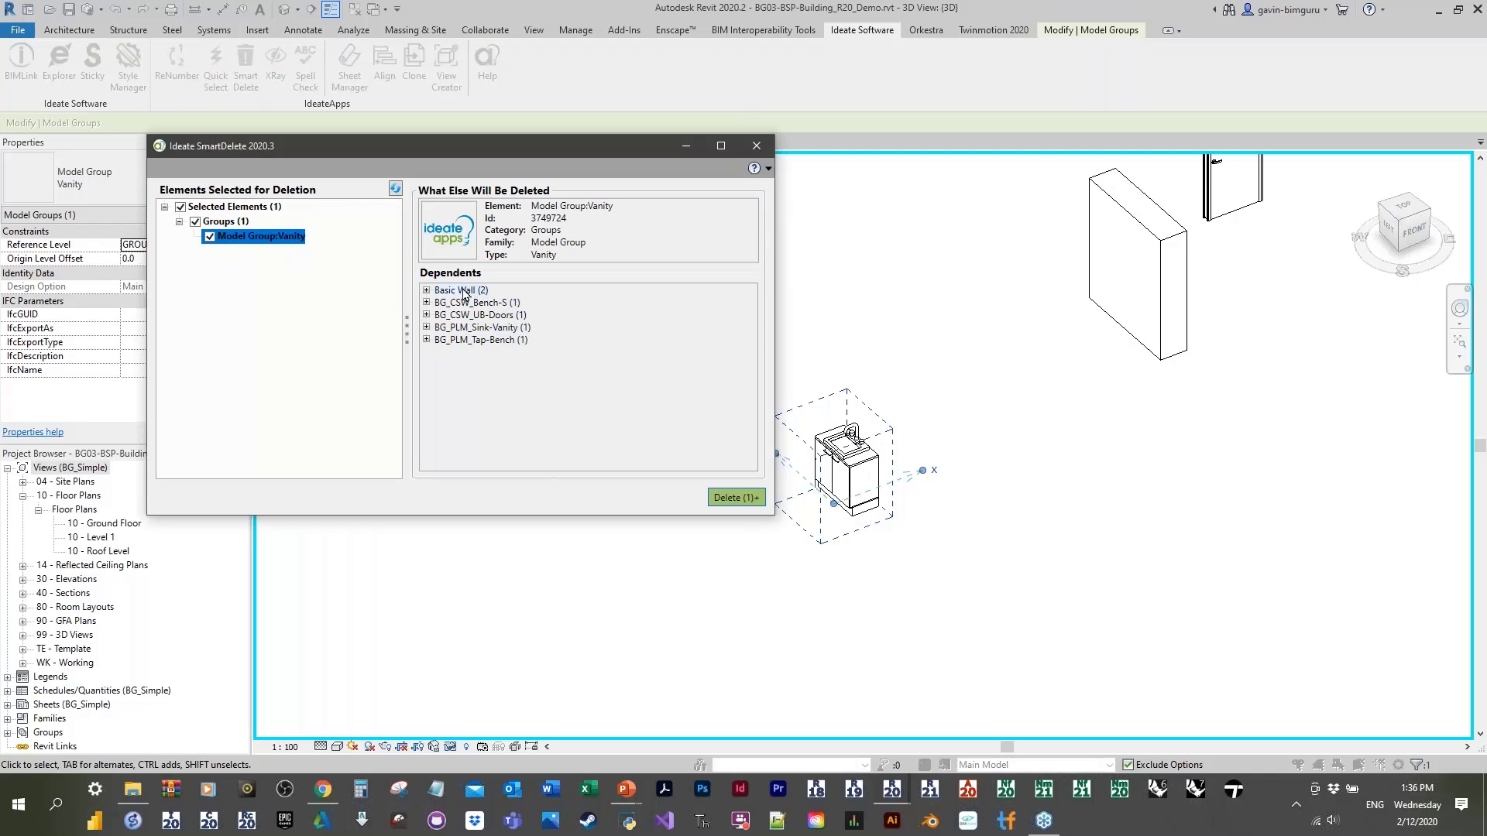
{"action": "left_click", "coordinate": [736, 500]}
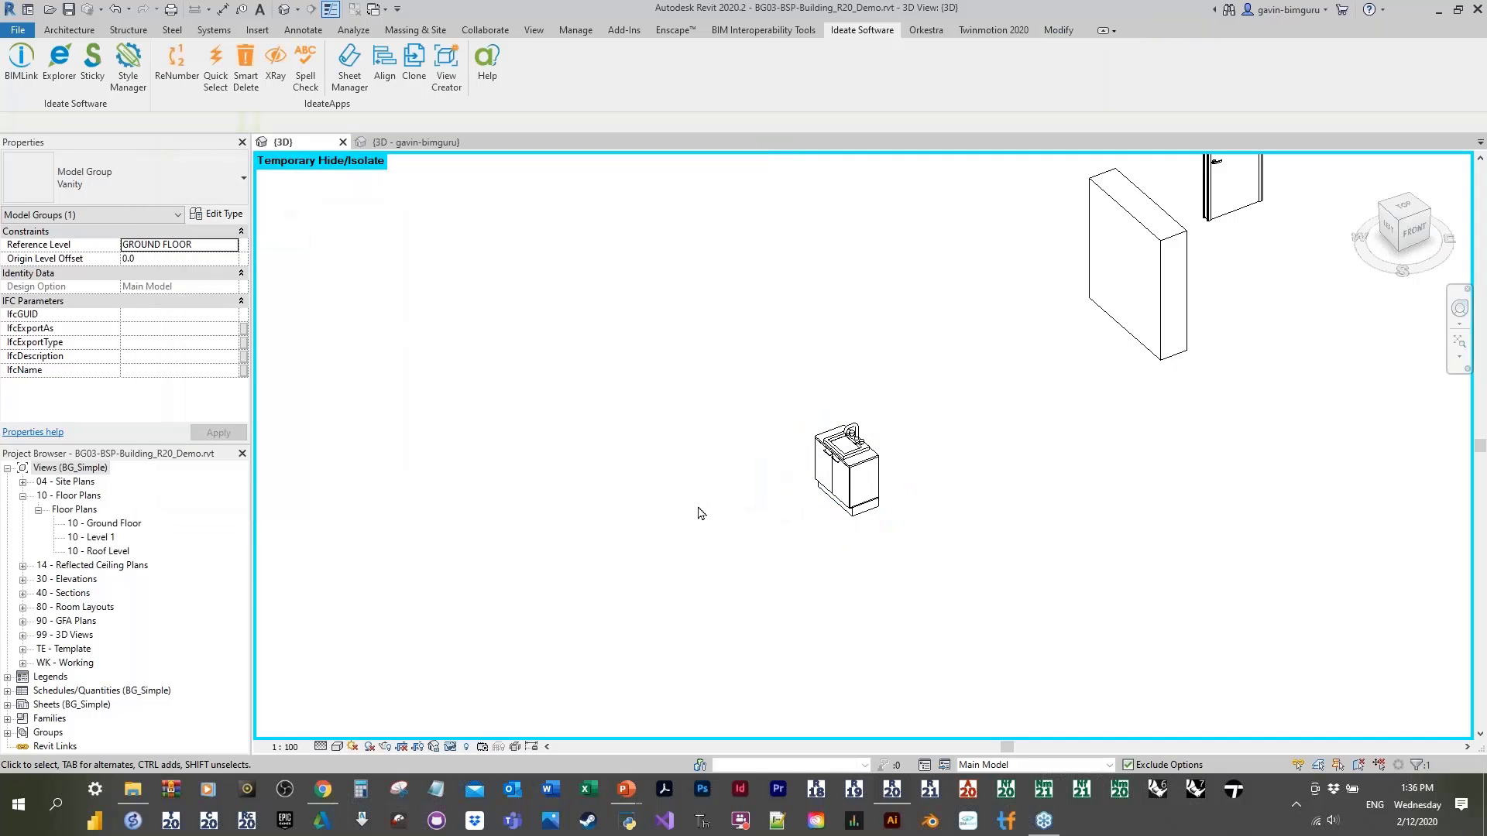
{"action": "left_click", "coordinate": [697, 508]}
Step: Check the remaining Vanity group's dependents in Ideate SmartDelete, expanding the Element entries, and close it without deleting anything
{"action": "left_click", "coordinate": [809, 438]}
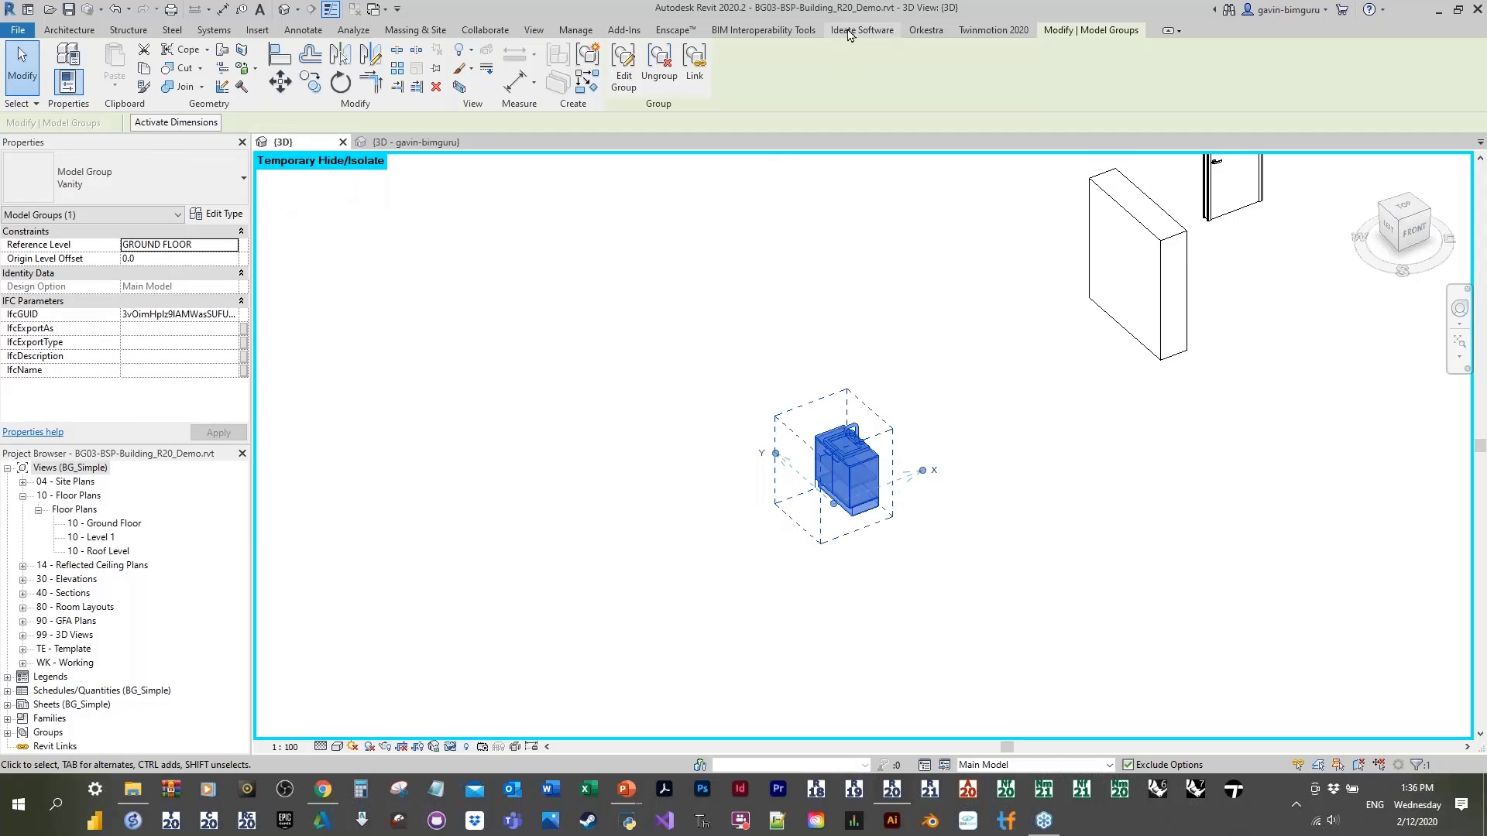
{"action": "left_click", "coordinate": [862, 29]}
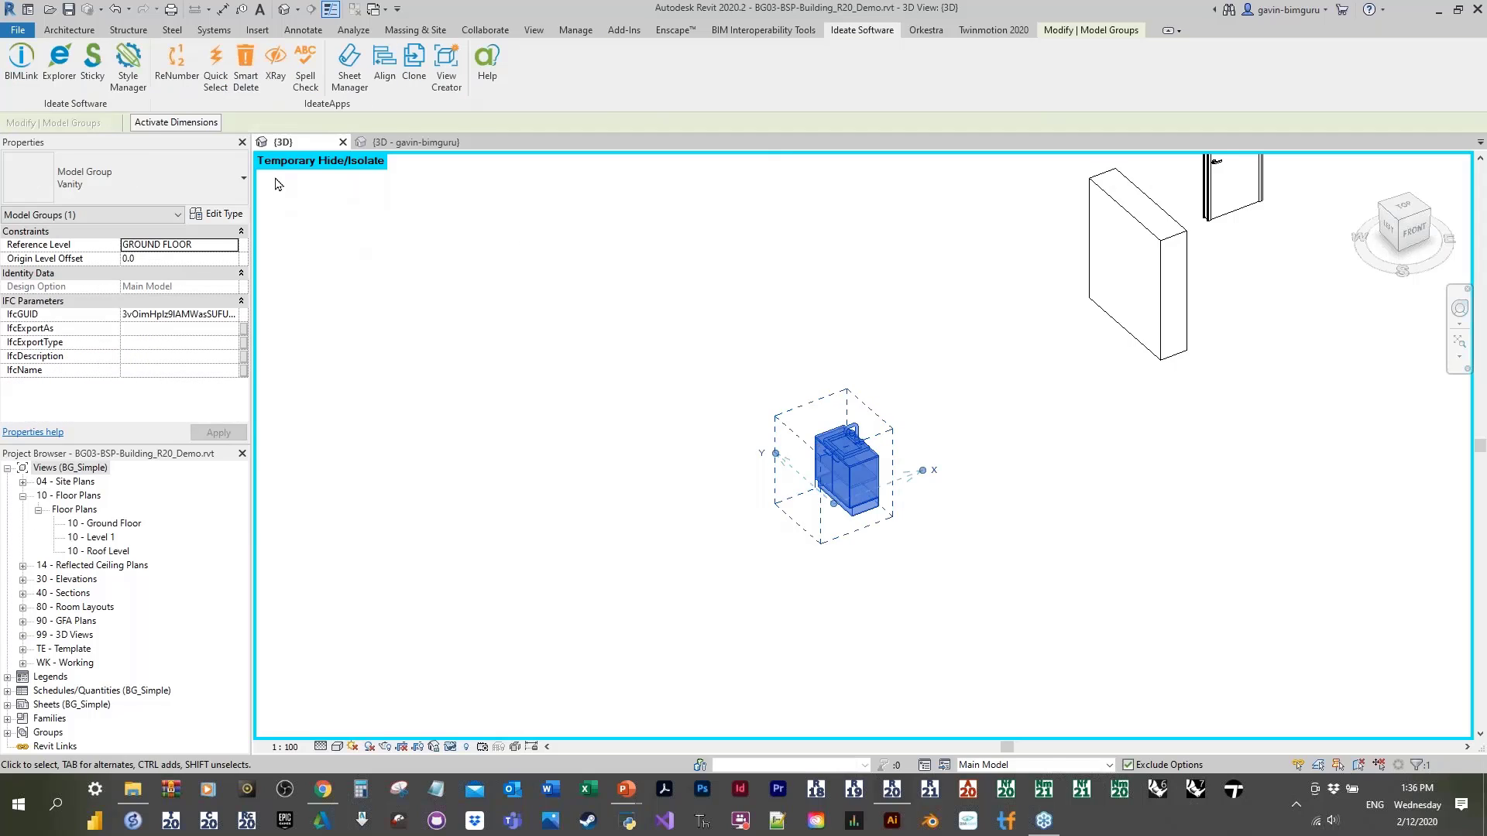
{"action": "left_click", "coordinate": [246, 68]}
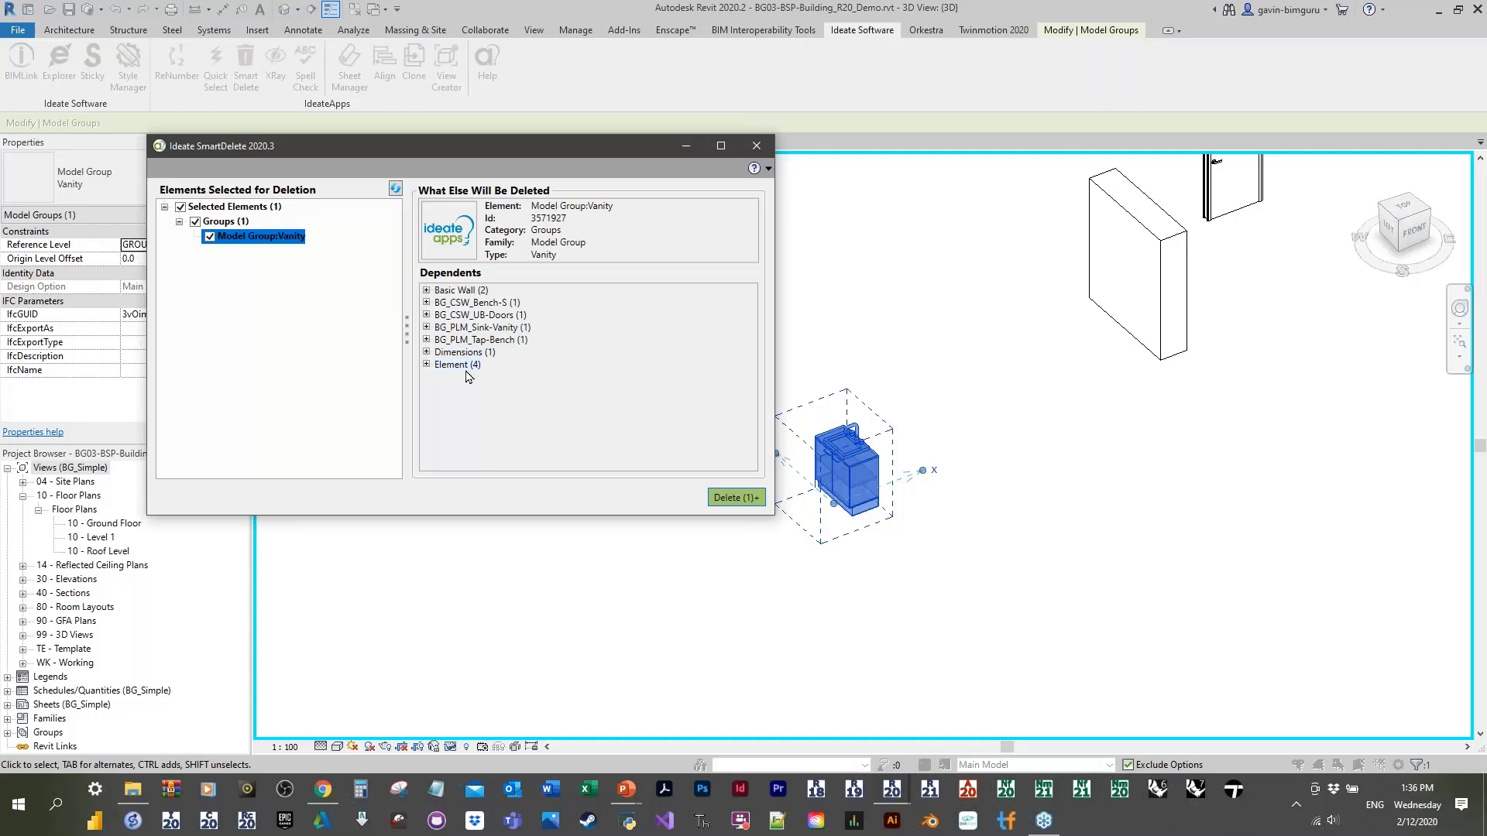
{"action": "left_click", "coordinate": [426, 364]}
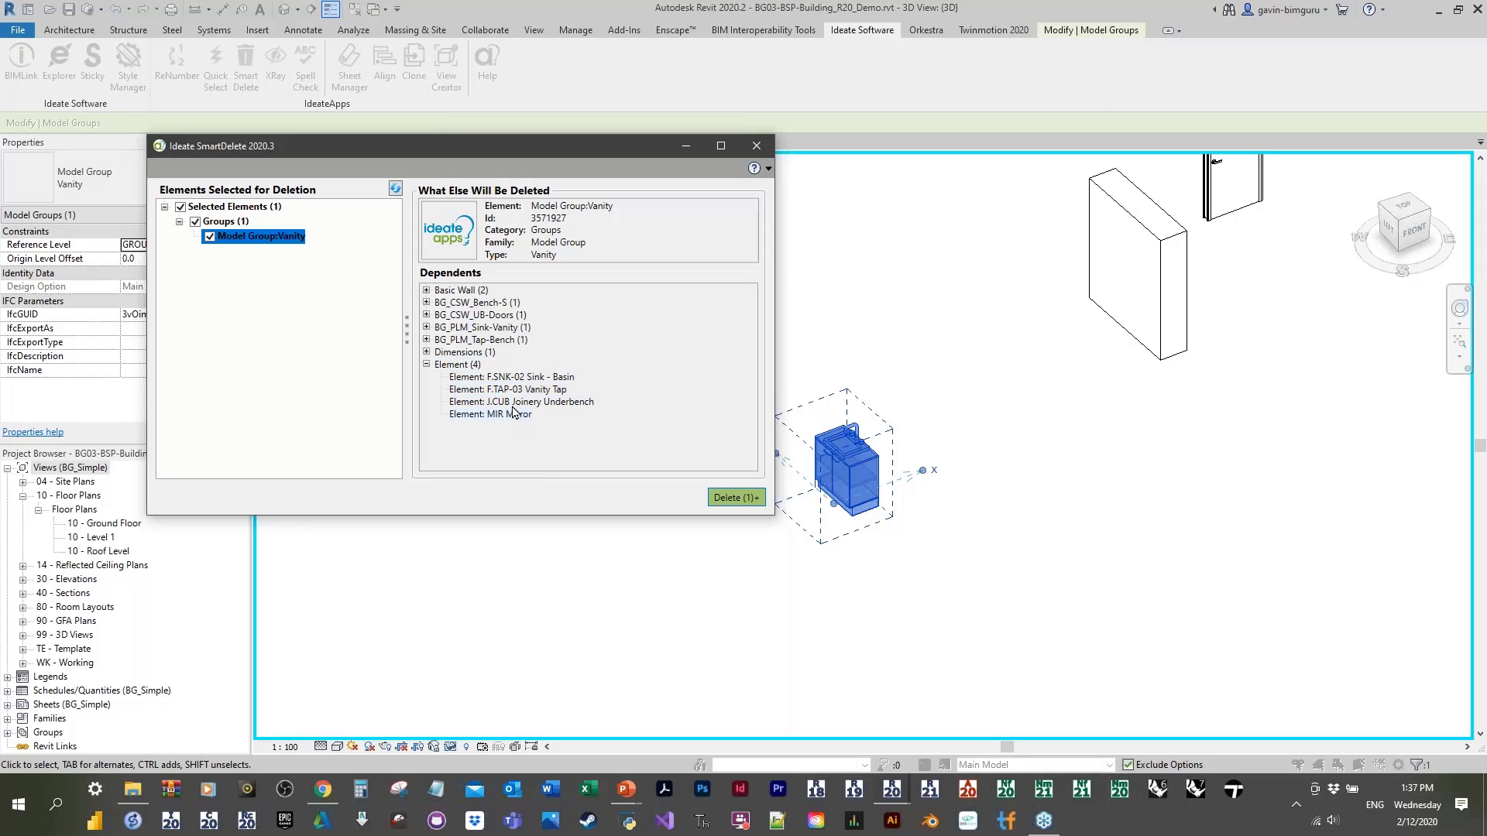
{"action": "left_click", "coordinate": [514, 377]}
{"action": "left_click", "coordinate": [757, 148]}
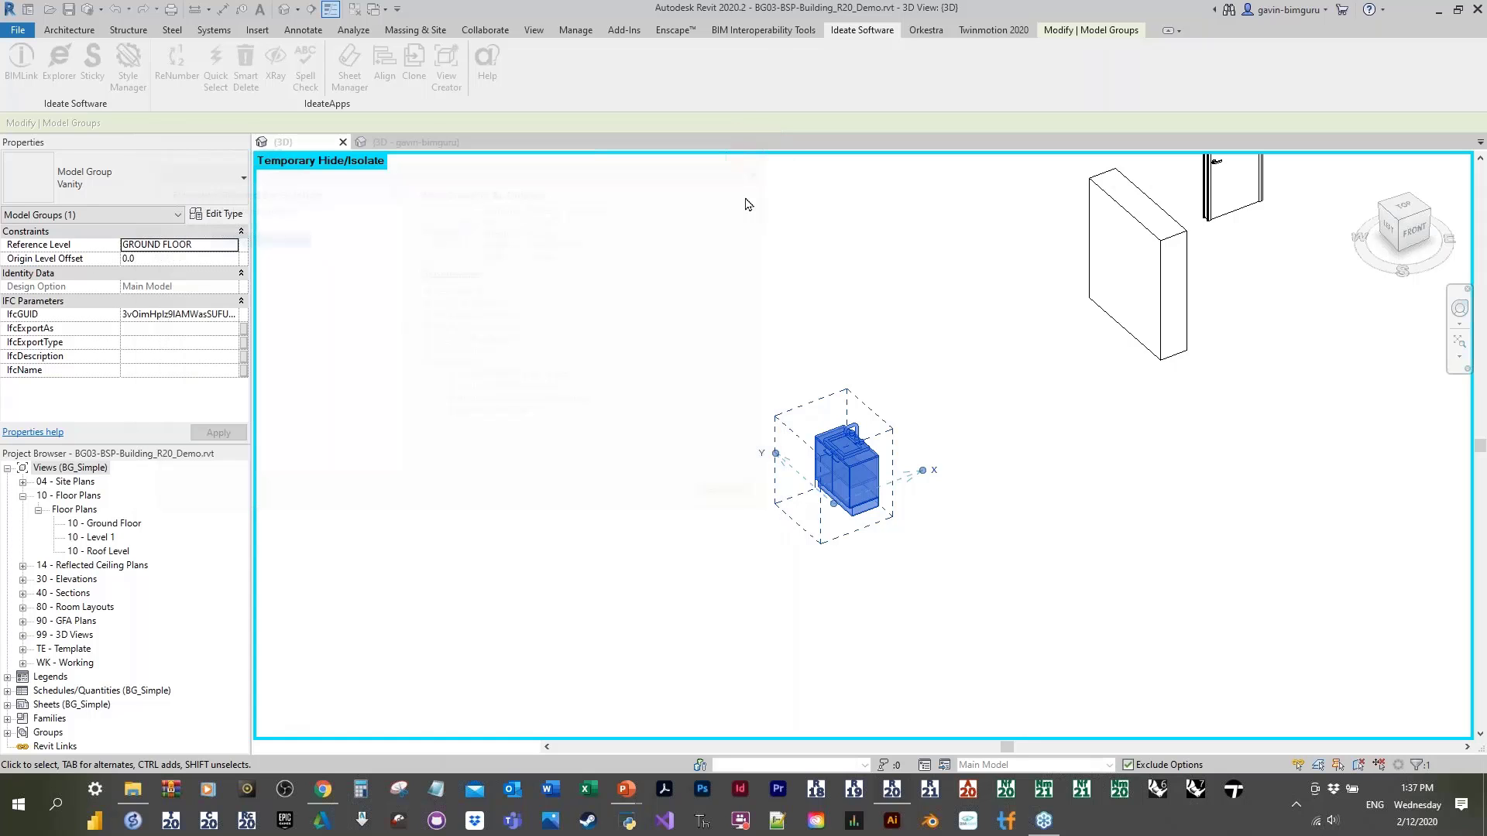
Step: Deselect the Vanity group and reset the temporary hide/isolate in the 3D view
{"action": "left_click", "coordinate": [431, 341]}
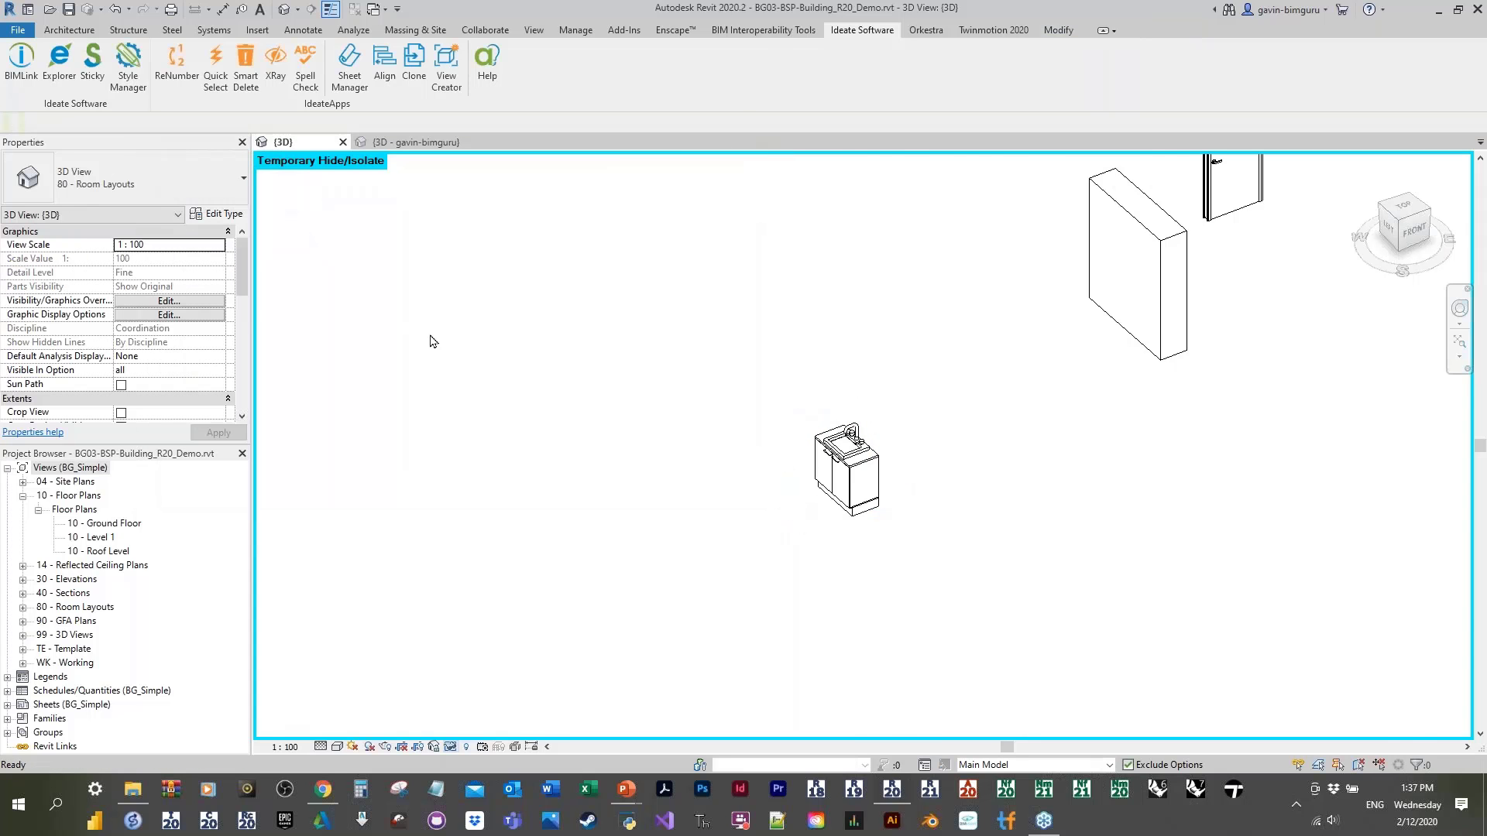
{"action": "key", "text": "h"}
{"action": "key", "text": "r"}
{"action": "scroll", "coordinate": [728, 275], "scroll_direction": "down", "scroll_amount": 3}
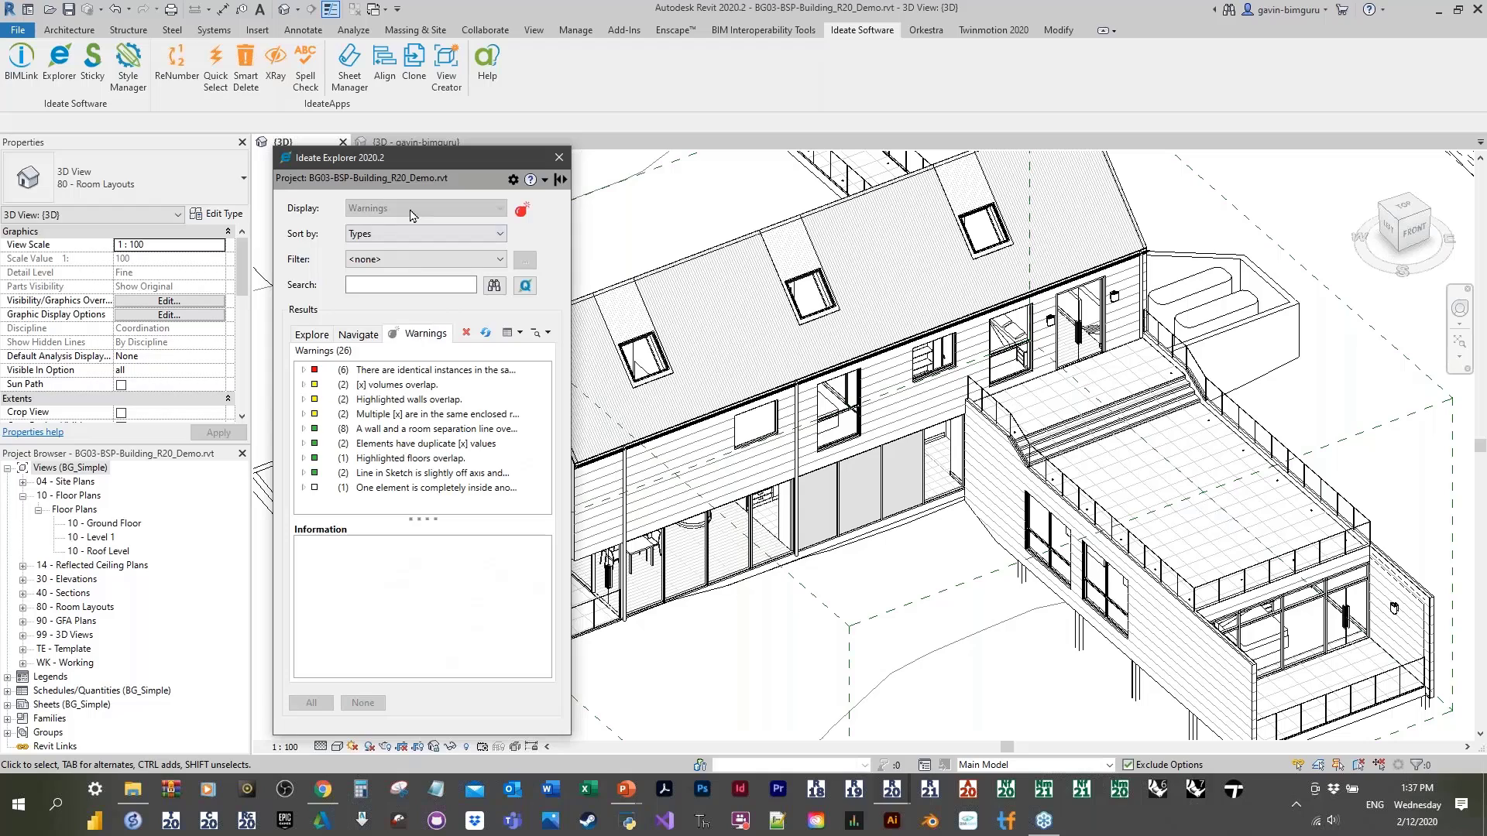
Step: Switch Ideate Explorer from the warnings to exploring the entire project, sorted by Category with no filter
{"action": "left_click", "coordinate": [330, 334]}
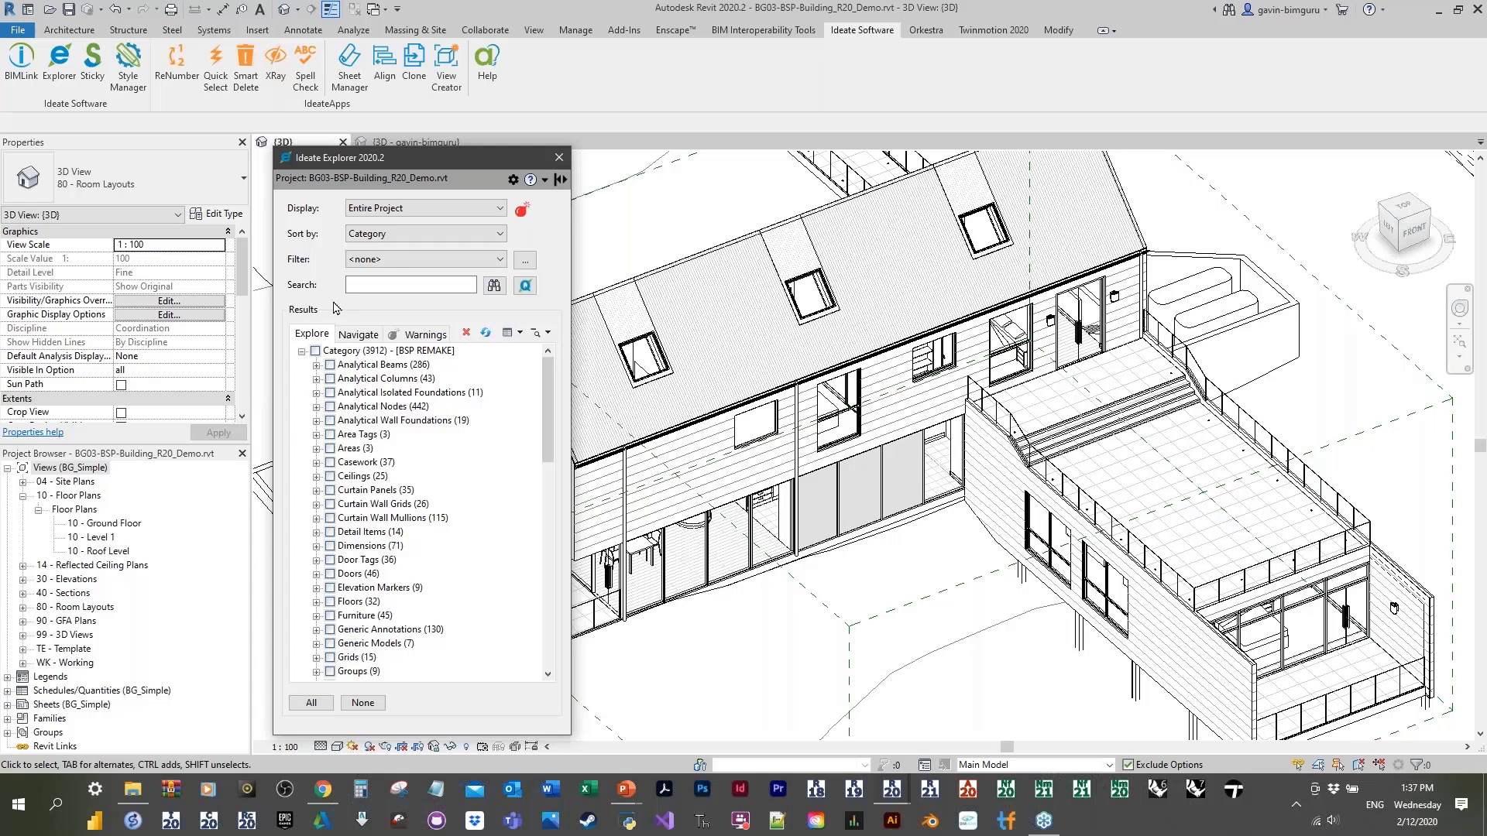
{"action": "left_click", "coordinate": [391, 235]}
{"action": "left_click", "coordinate": [392, 248]}
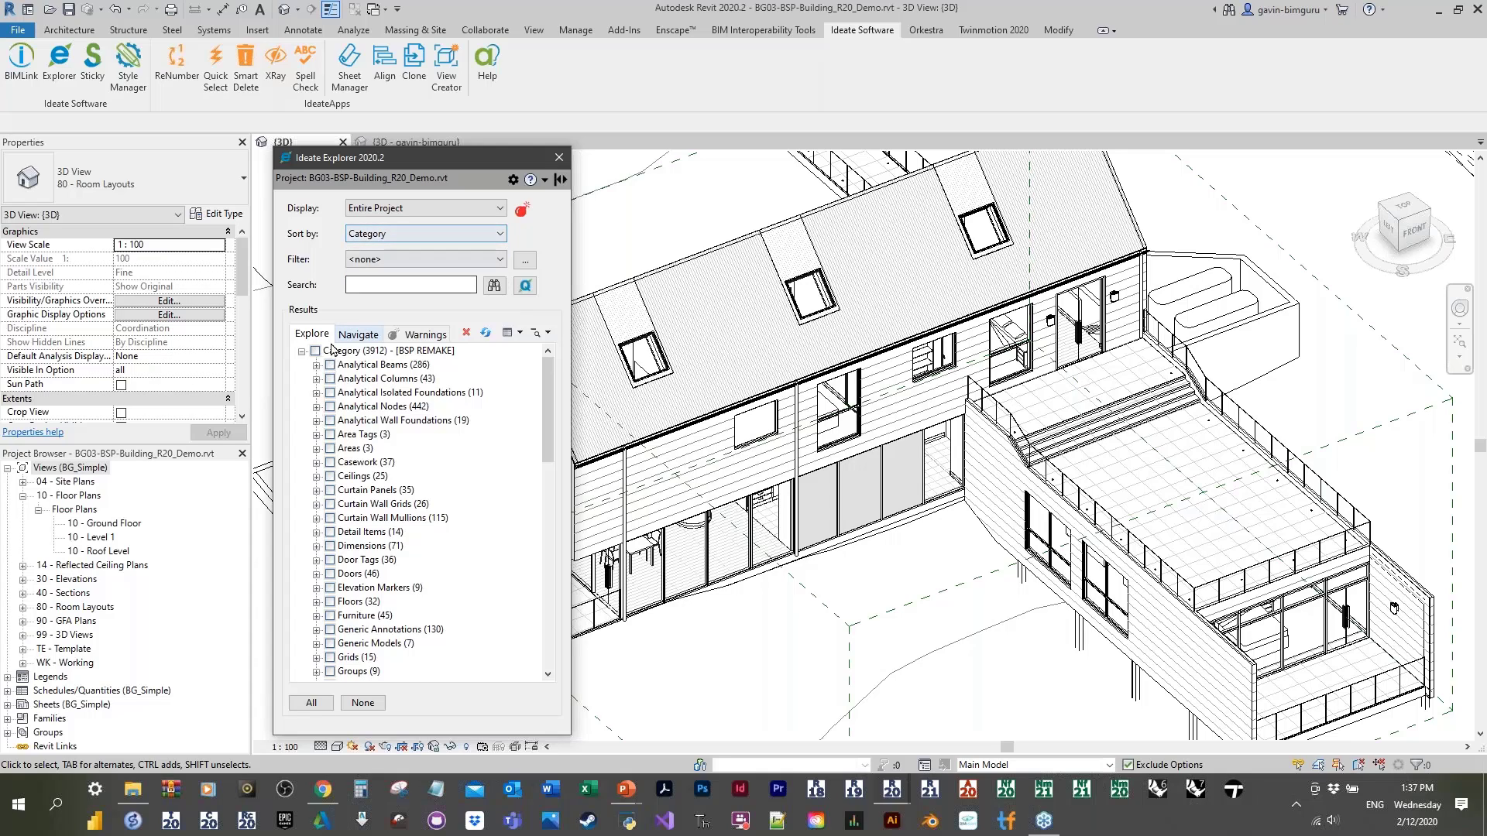
{"action": "left_click", "coordinate": [383, 260]}
{"action": "left_click", "coordinate": [384, 271]}
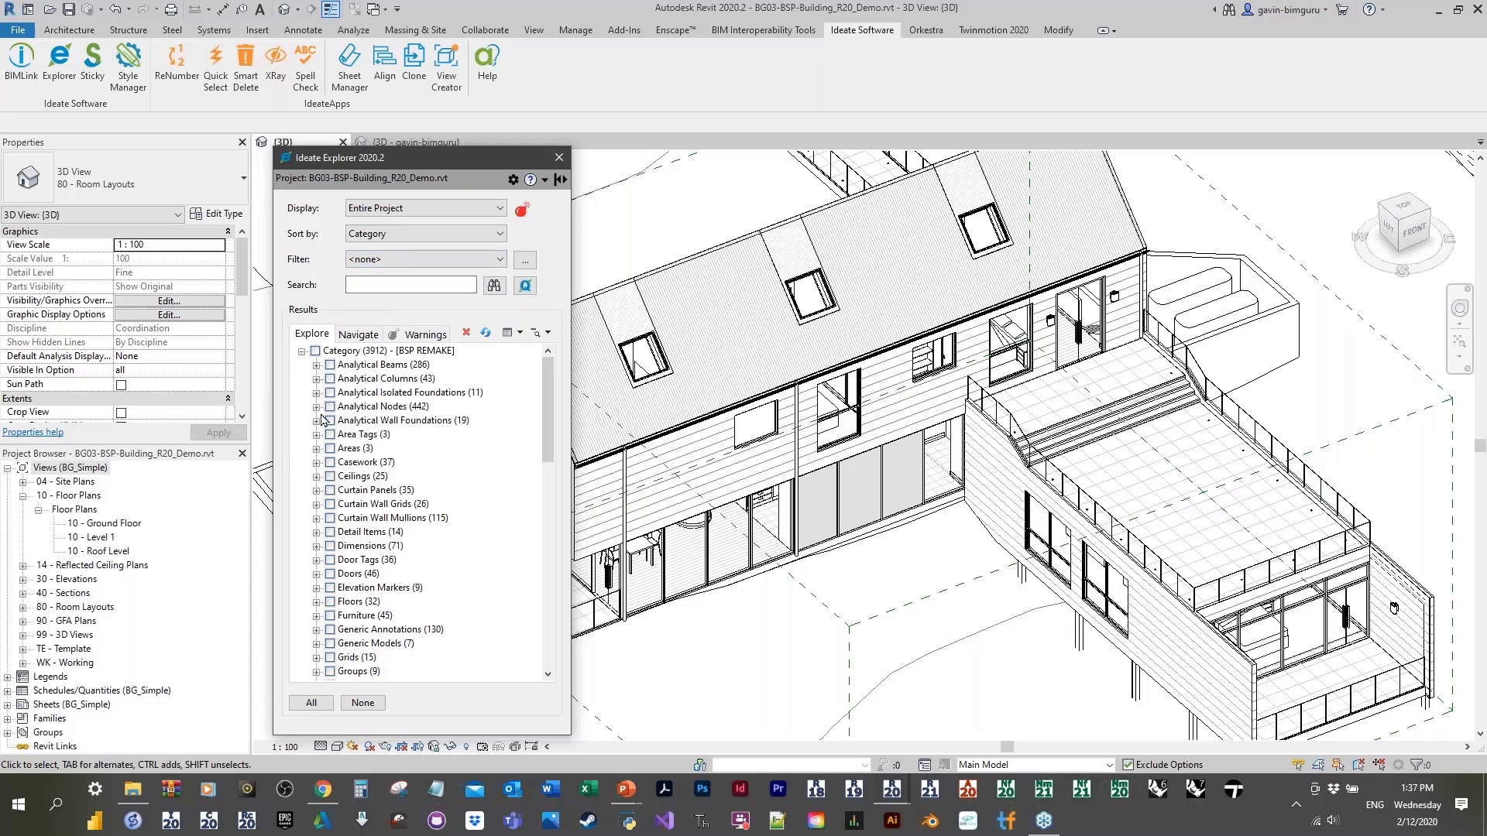
Step: Expand Keynote Tags down to the Typical element tags and browse through the individual tags
{"action": "scroll", "coordinate": [324, 422], "scroll_direction": "down", "scroll_amount": 3}
{"action": "left_click", "coordinate": [316, 588]}
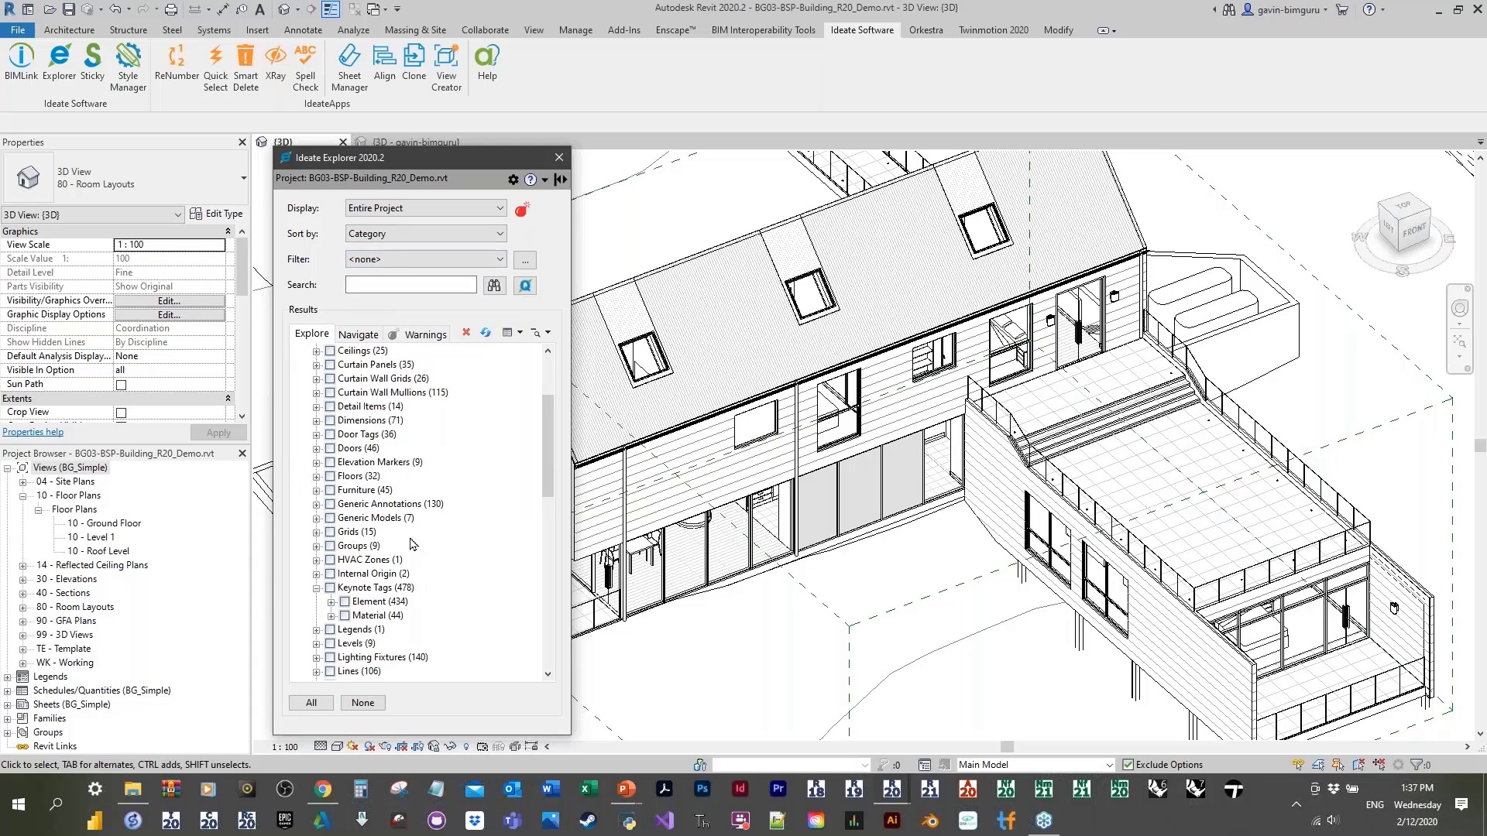
{"action": "scroll", "coordinate": [324, 593], "scroll_direction": "down", "scroll_amount": 1}
{"action": "left_click", "coordinate": [331, 560]}
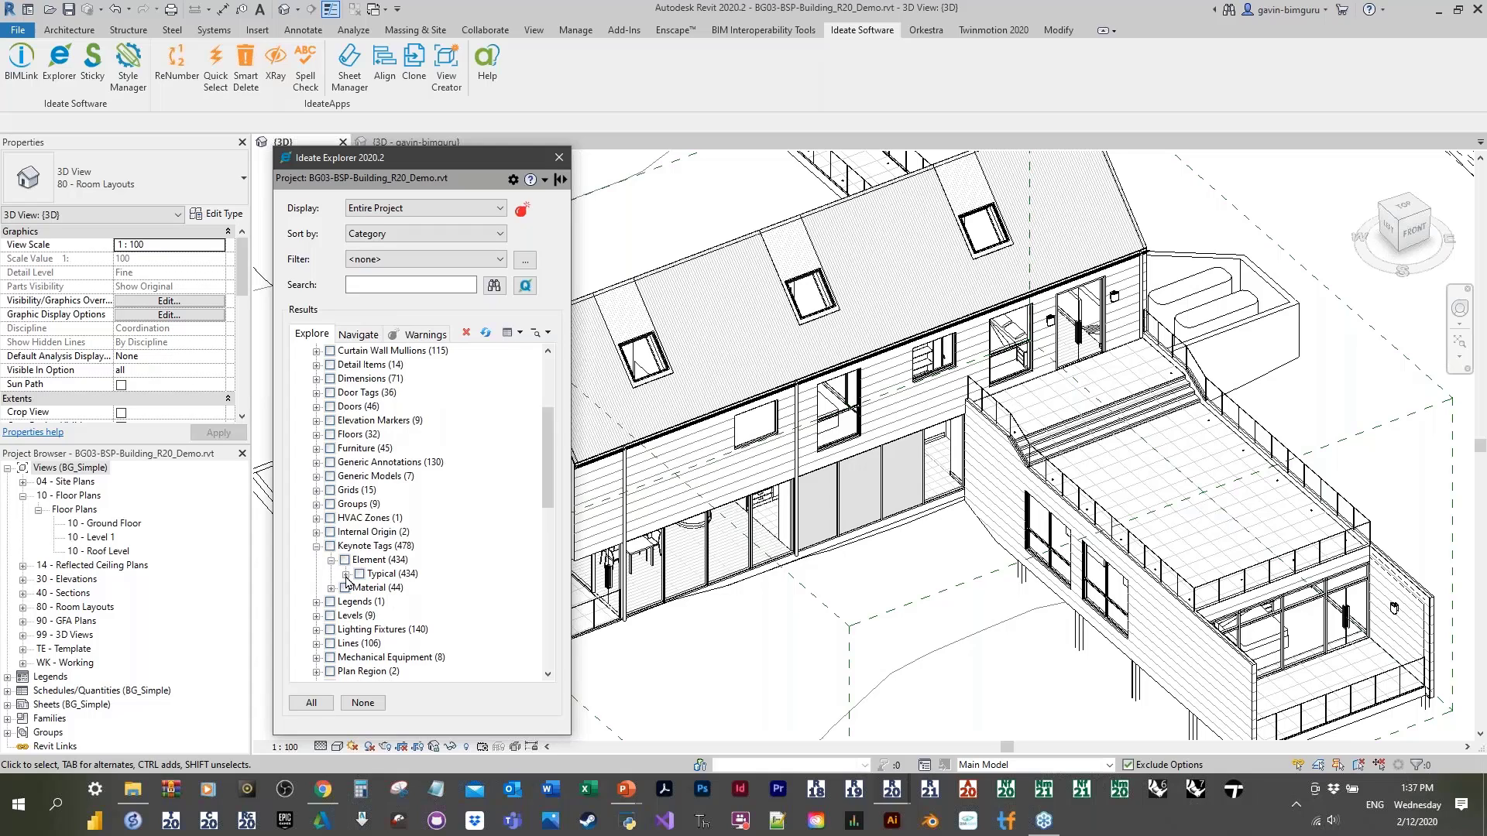
{"action": "left_click", "coordinate": [345, 574]}
{"action": "left_click", "coordinate": [420, 503]}
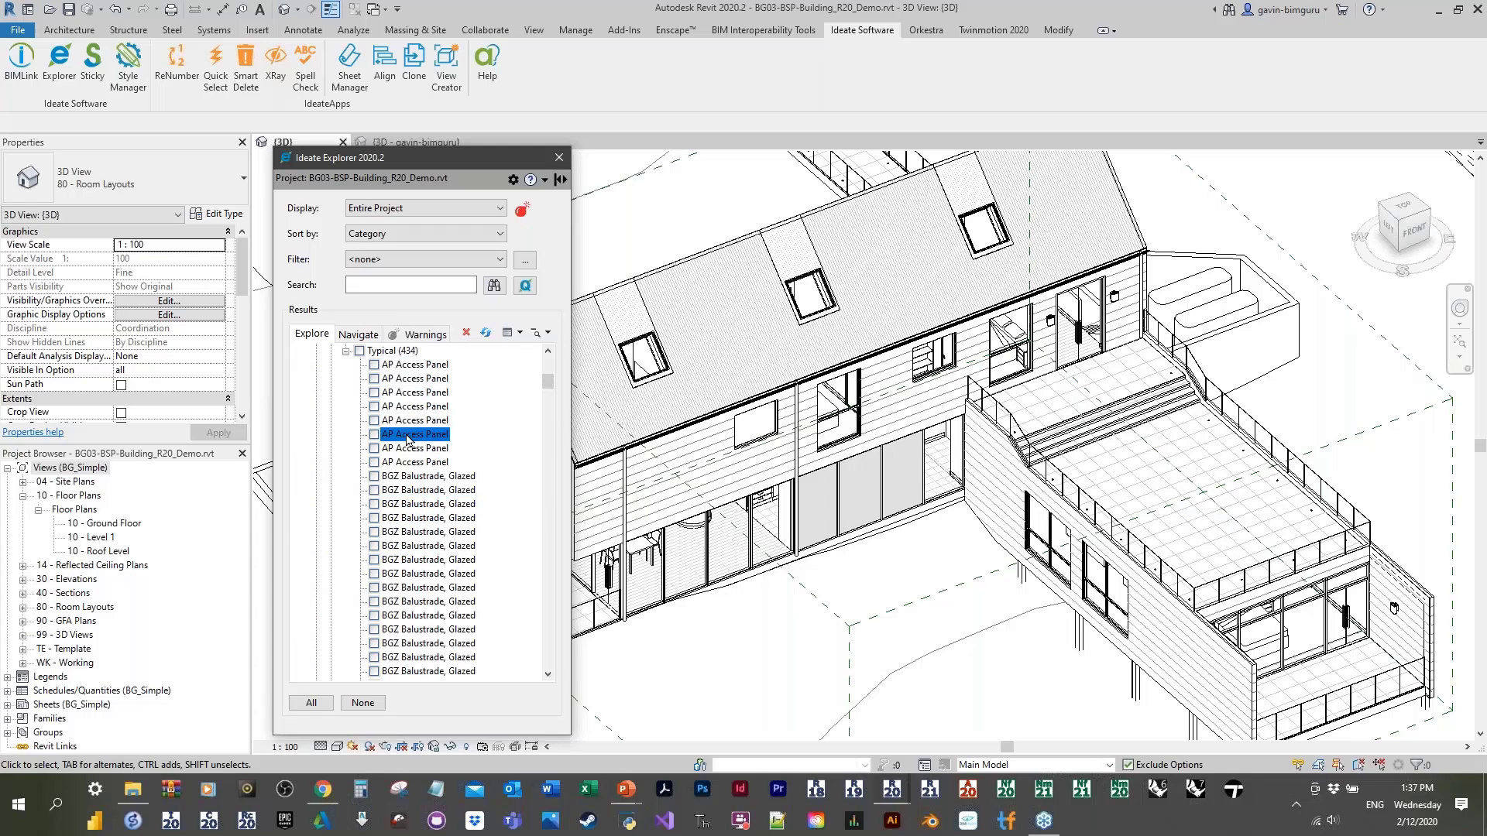
{"action": "scroll", "coordinate": [421, 480], "scroll_direction": "down", "scroll_amount": 7}
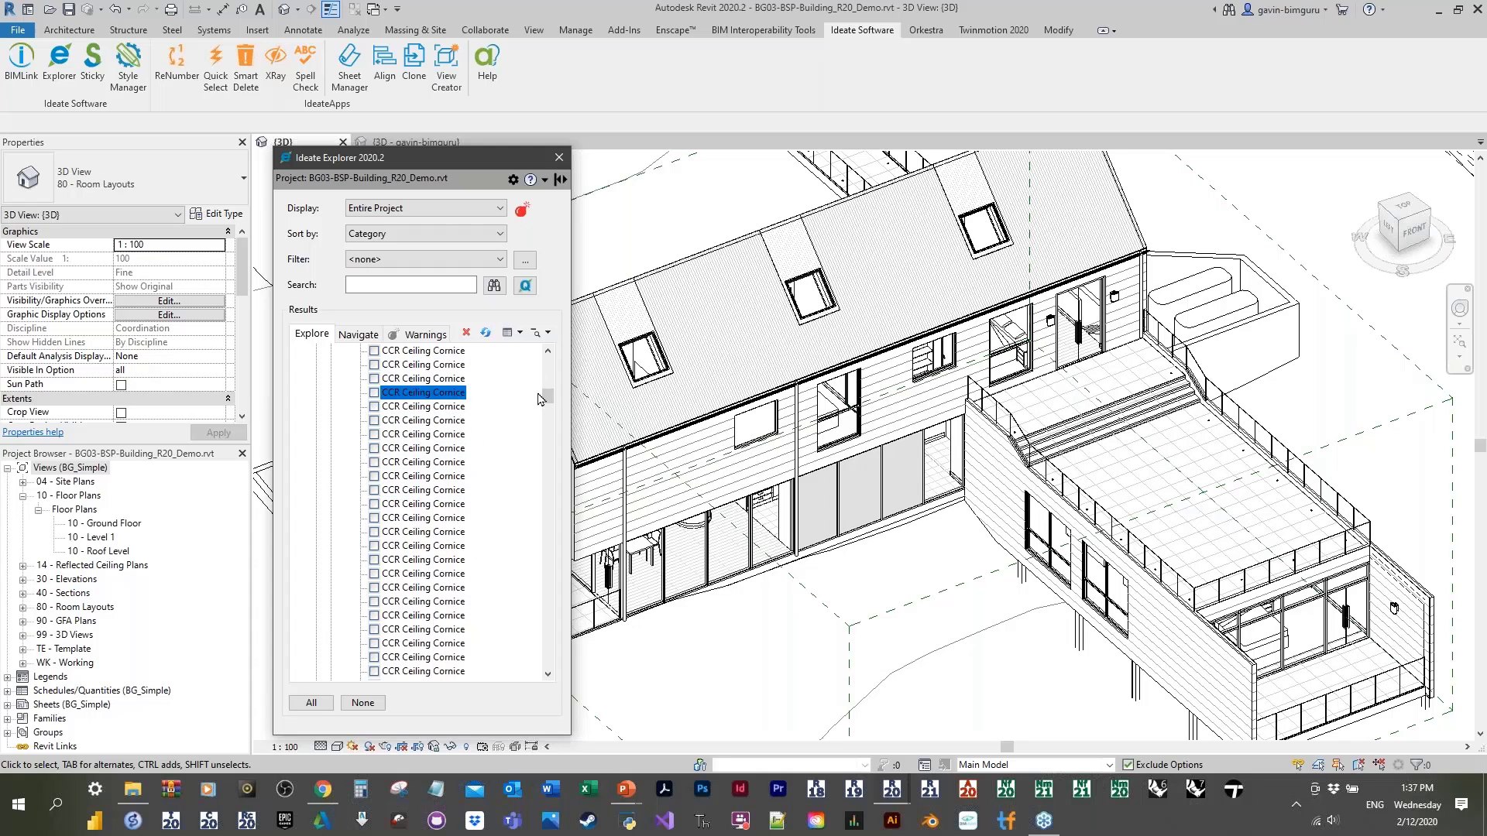
{"action": "scroll", "coordinate": [433, 387], "scroll_direction": "down", "scroll_amount": 1}
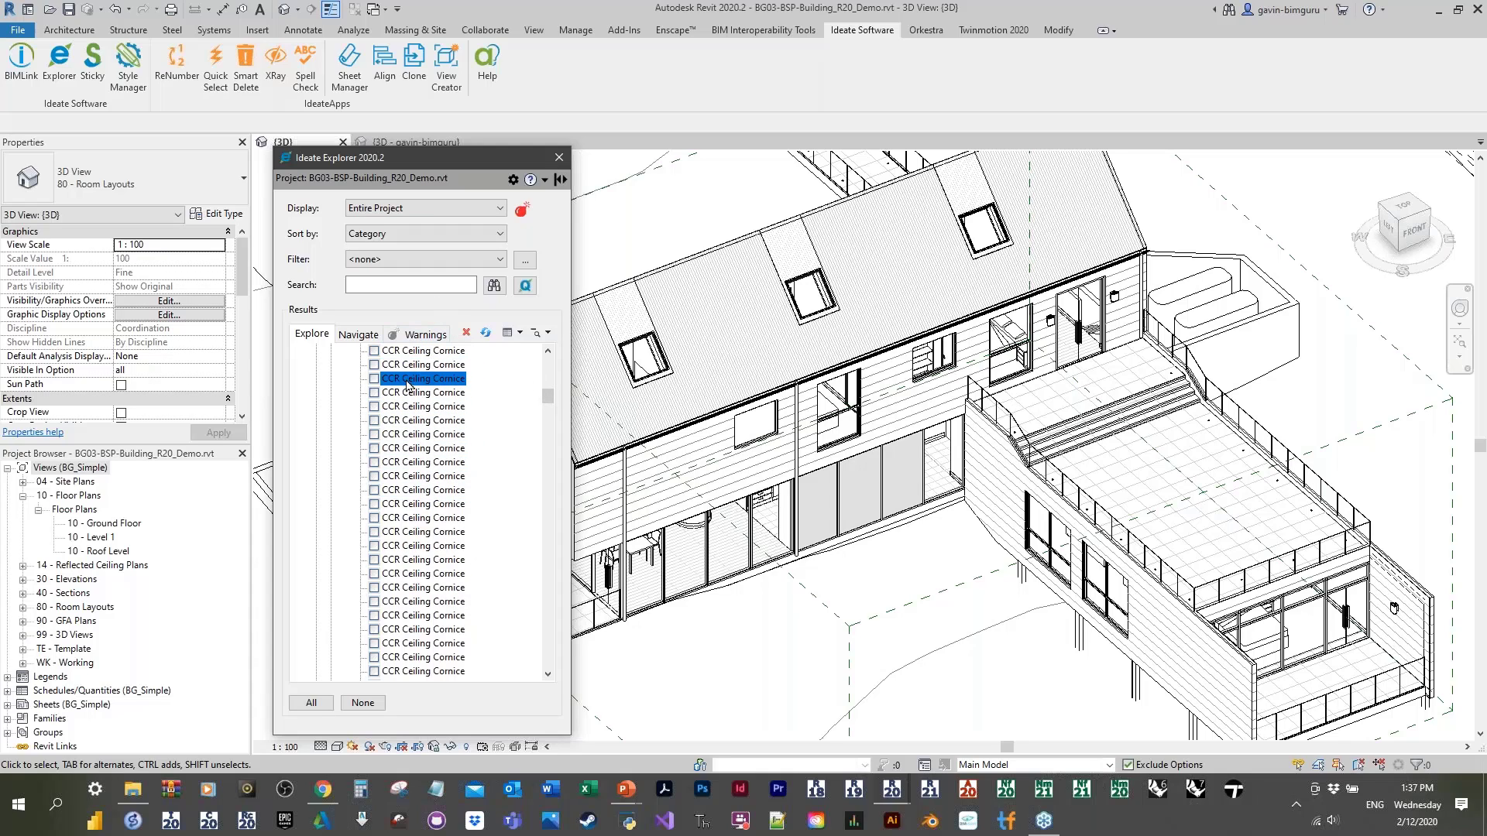
Step: Search the project for "ccr" and examine the matching Typical keynote tags and the Walls entries
{"action": "left_click", "coordinate": [361, 285]}
{"action": "type", "text": "ccr"}
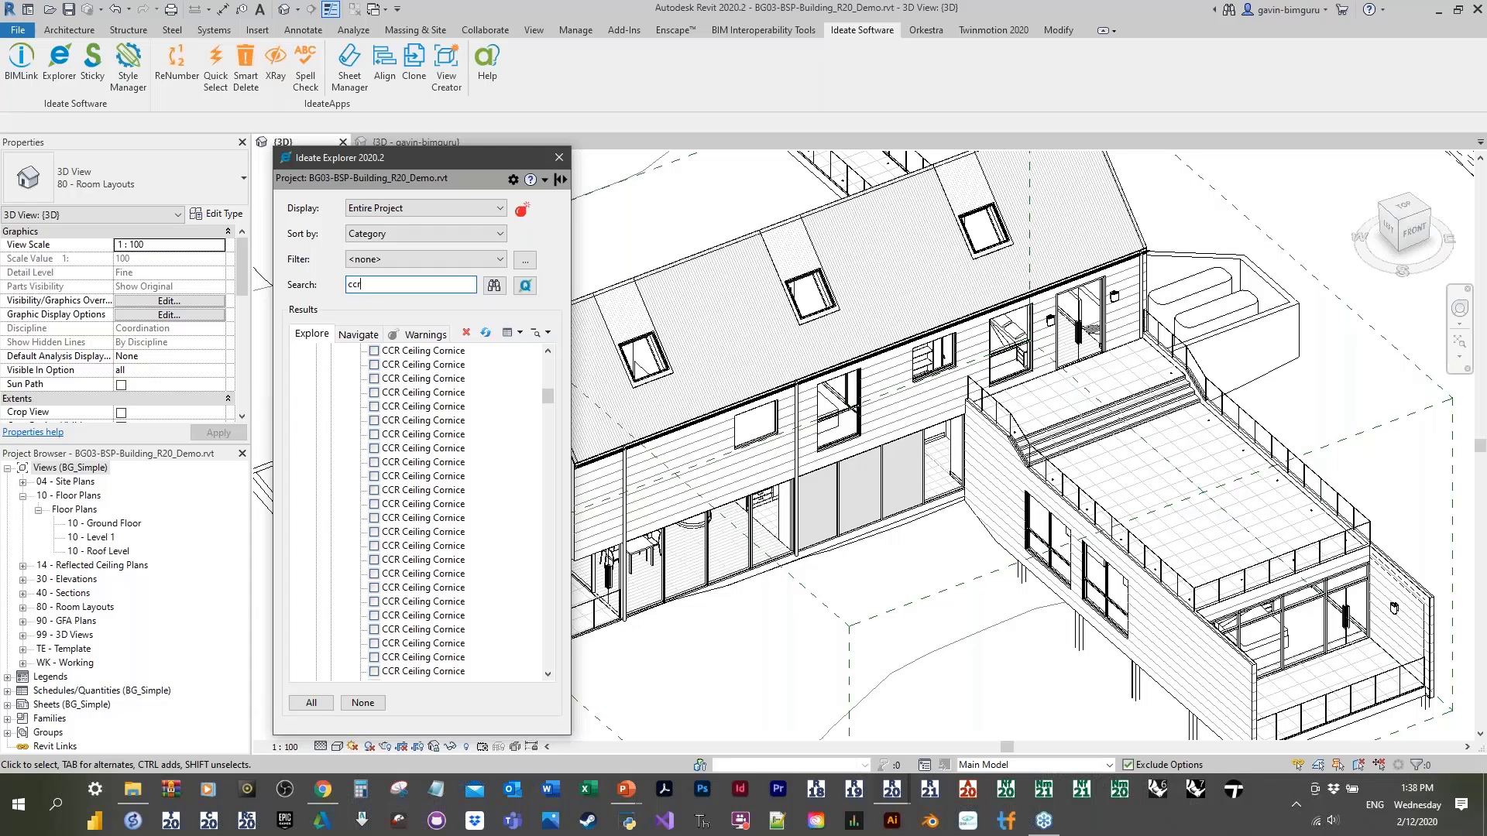
{"action": "type", "text": "\\"}
{"action": "left_click_drag", "start_coordinate": [546, 398], "coordinate": [545, 389]}
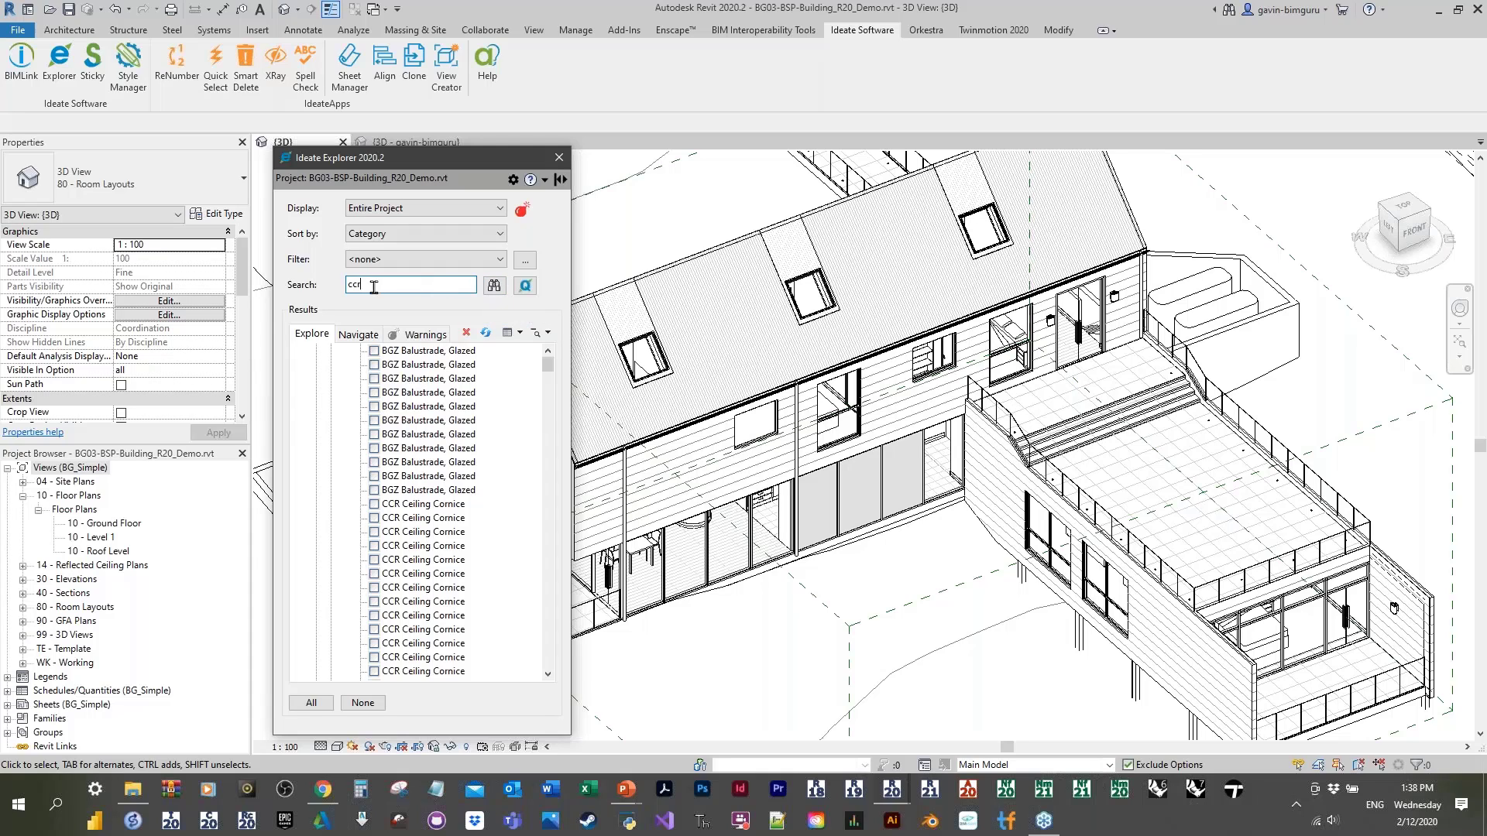
{"action": "key", "text": "Return"}
{"action": "left_click", "coordinate": [317, 365]}
{"action": "left_click", "coordinate": [331, 379]}
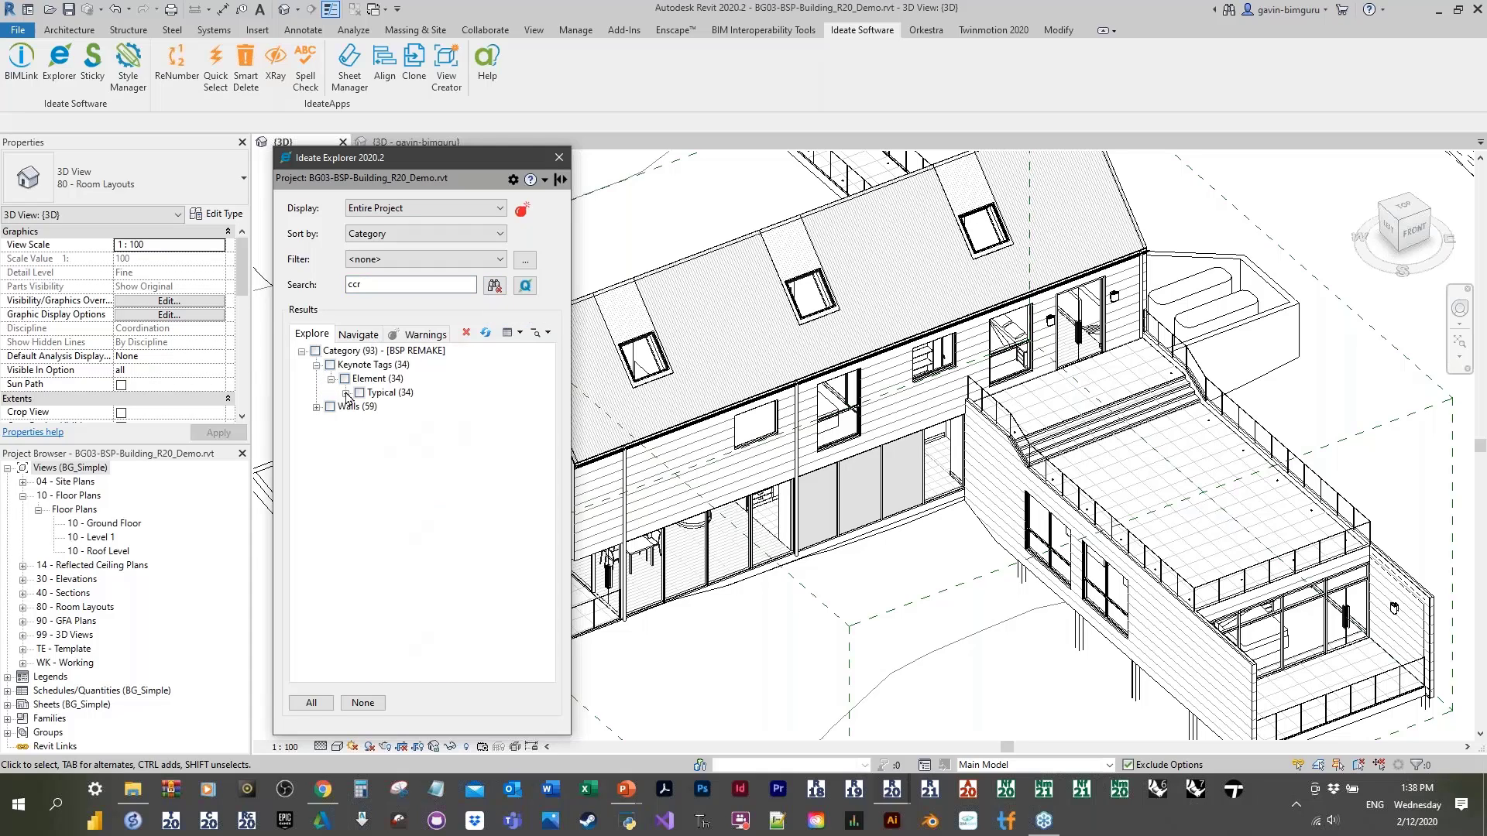
{"action": "left_click", "coordinate": [346, 393]}
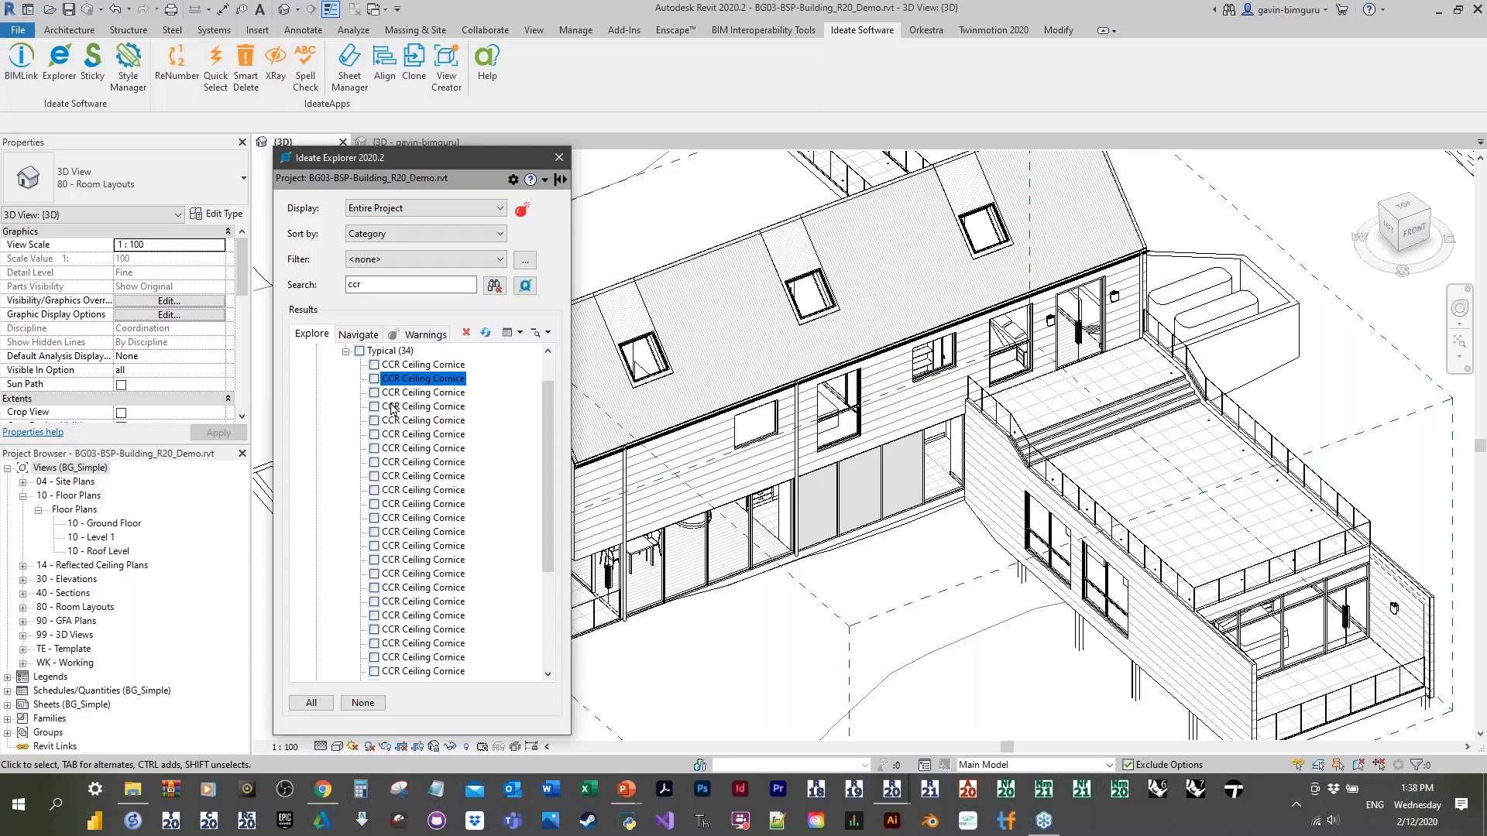
{"action": "scroll", "coordinate": [432, 461], "scroll_direction": "down", "scroll_amount": 1}
{"action": "scroll", "coordinate": [432, 461], "scroll_direction": "down", "scroll_amount": 3}
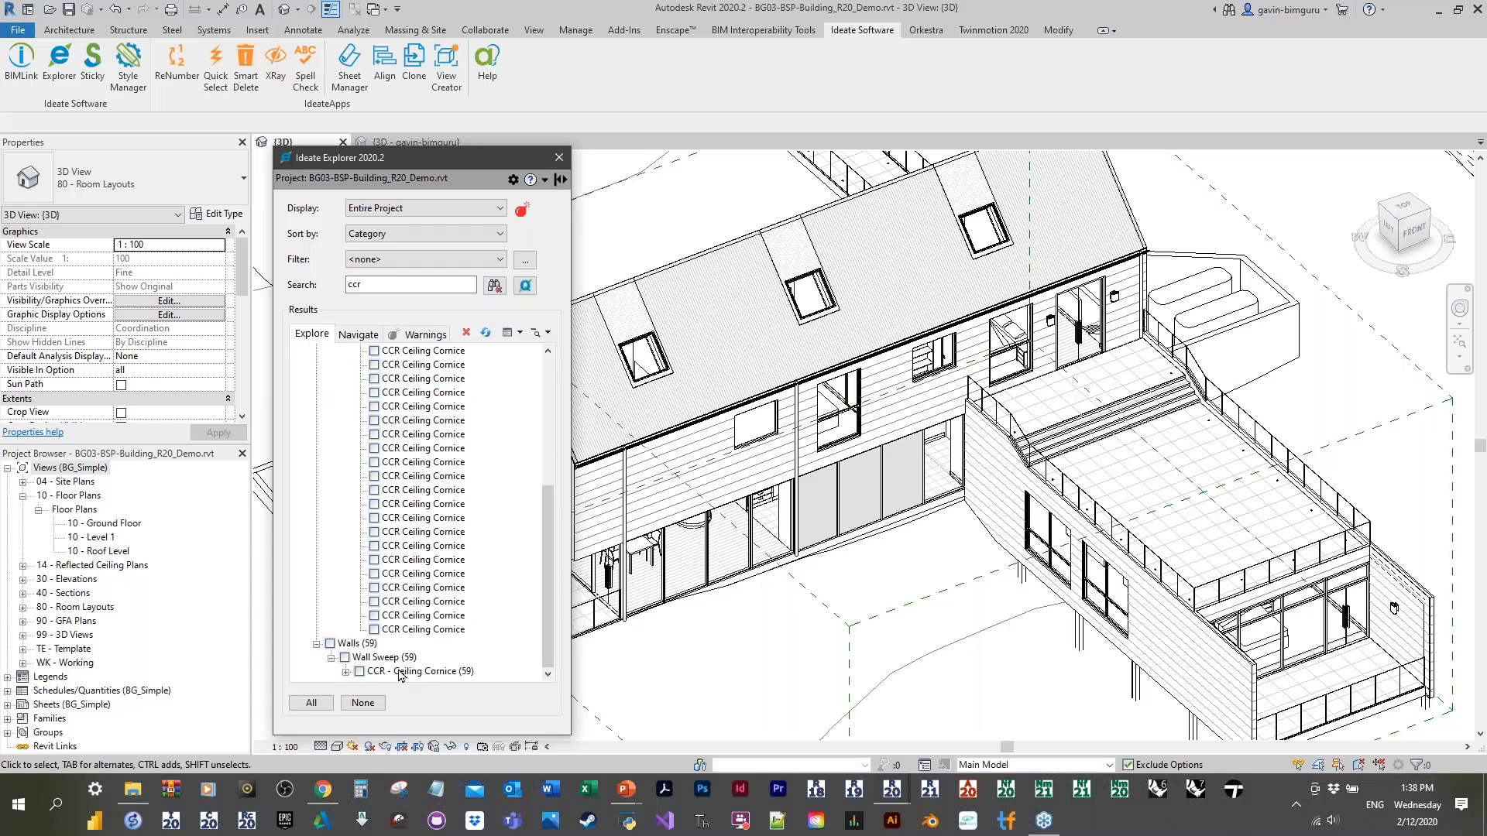
{"action": "scroll", "coordinate": [396, 574], "scroll_direction": "up", "scroll_amount": 6}
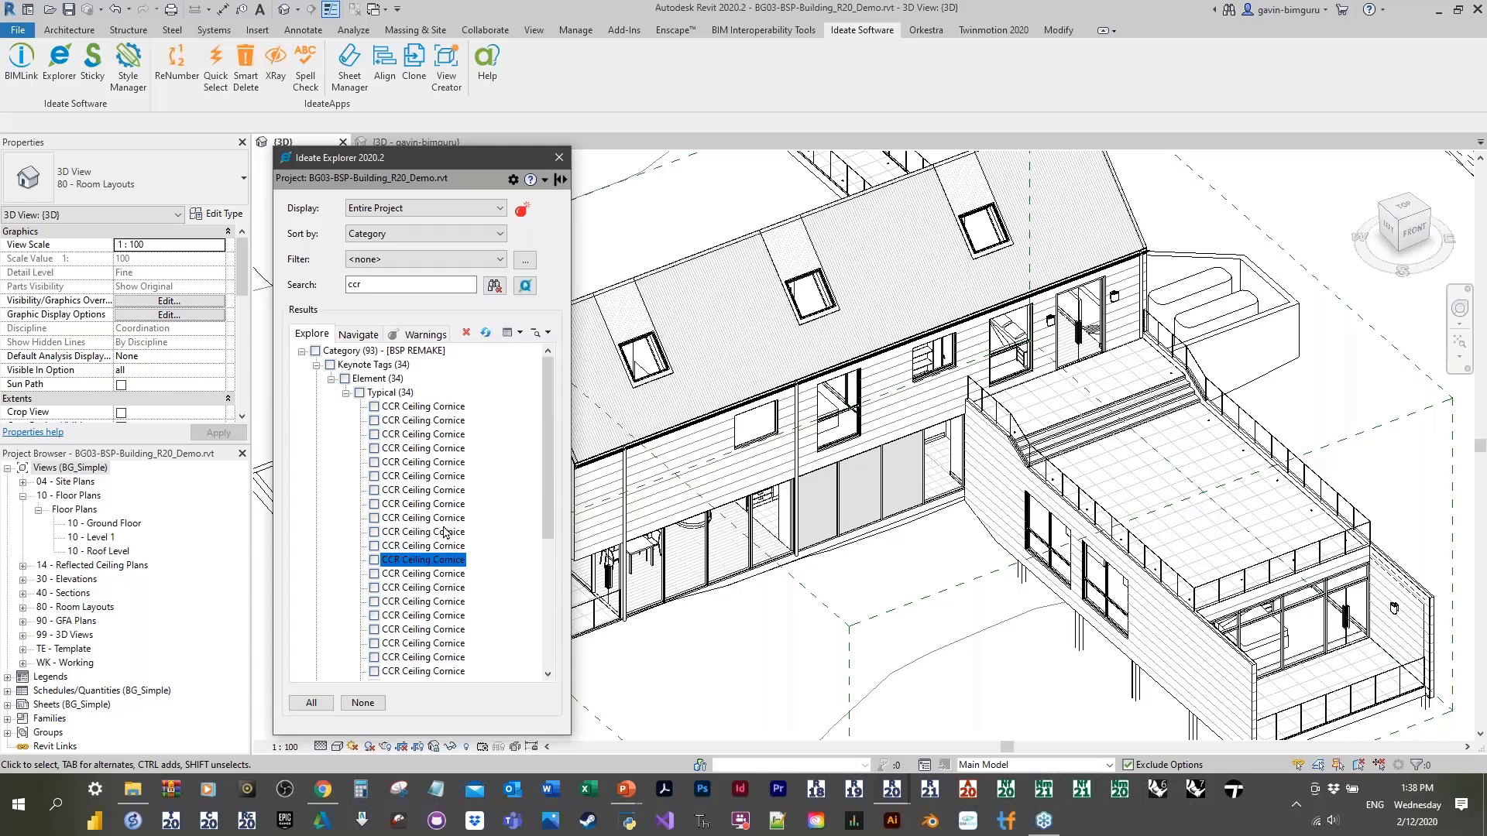
Step: Show the first CCR Ceiling Cornice keynote tag in its view and inspect its surroundings
{"action": "right_click", "coordinate": [431, 409]}
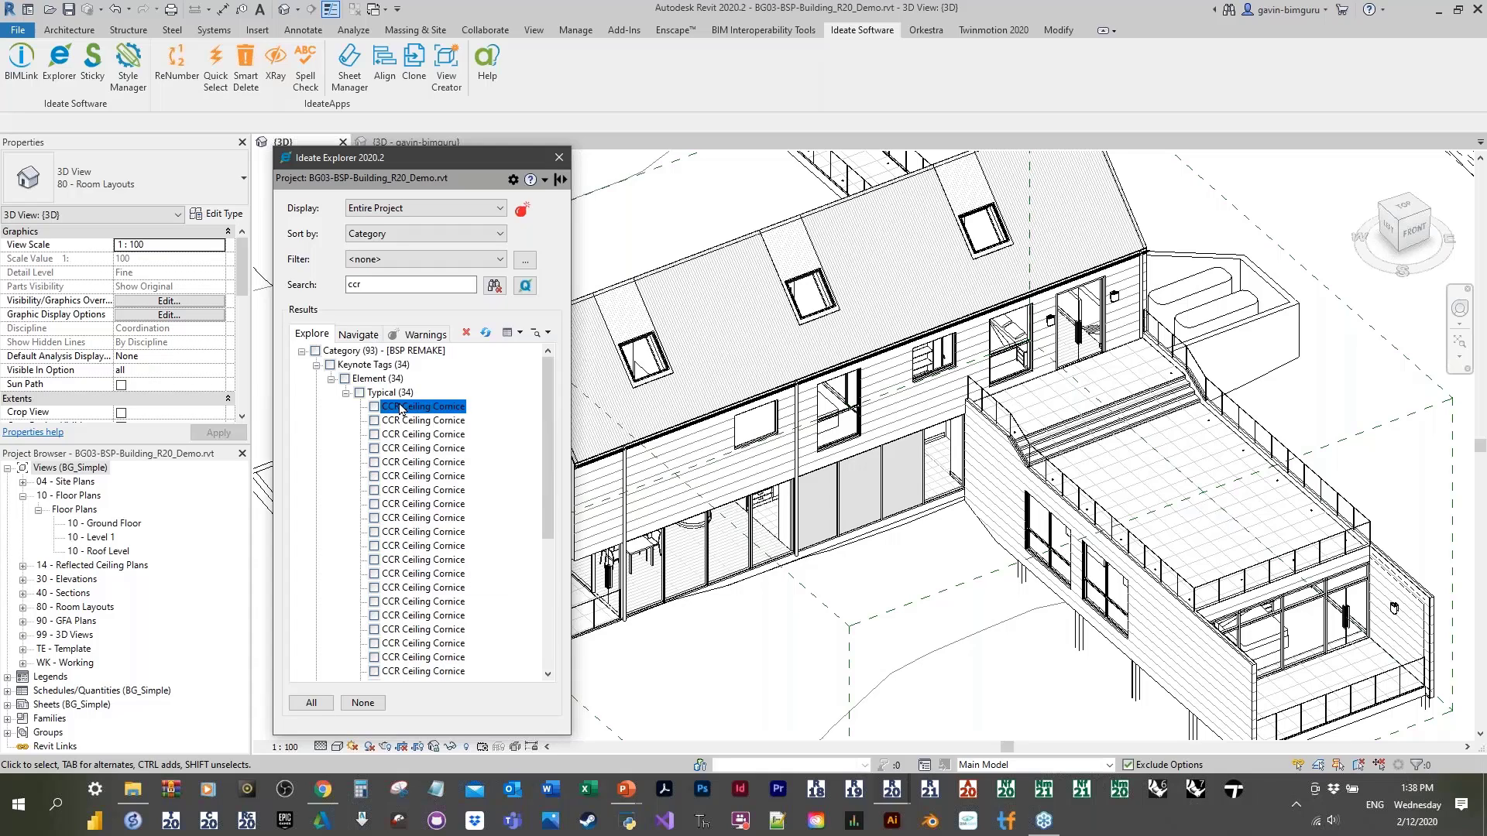
{"action": "left_click", "coordinate": [491, 436]}
{"action": "left_click", "coordinate": [444, 422]}
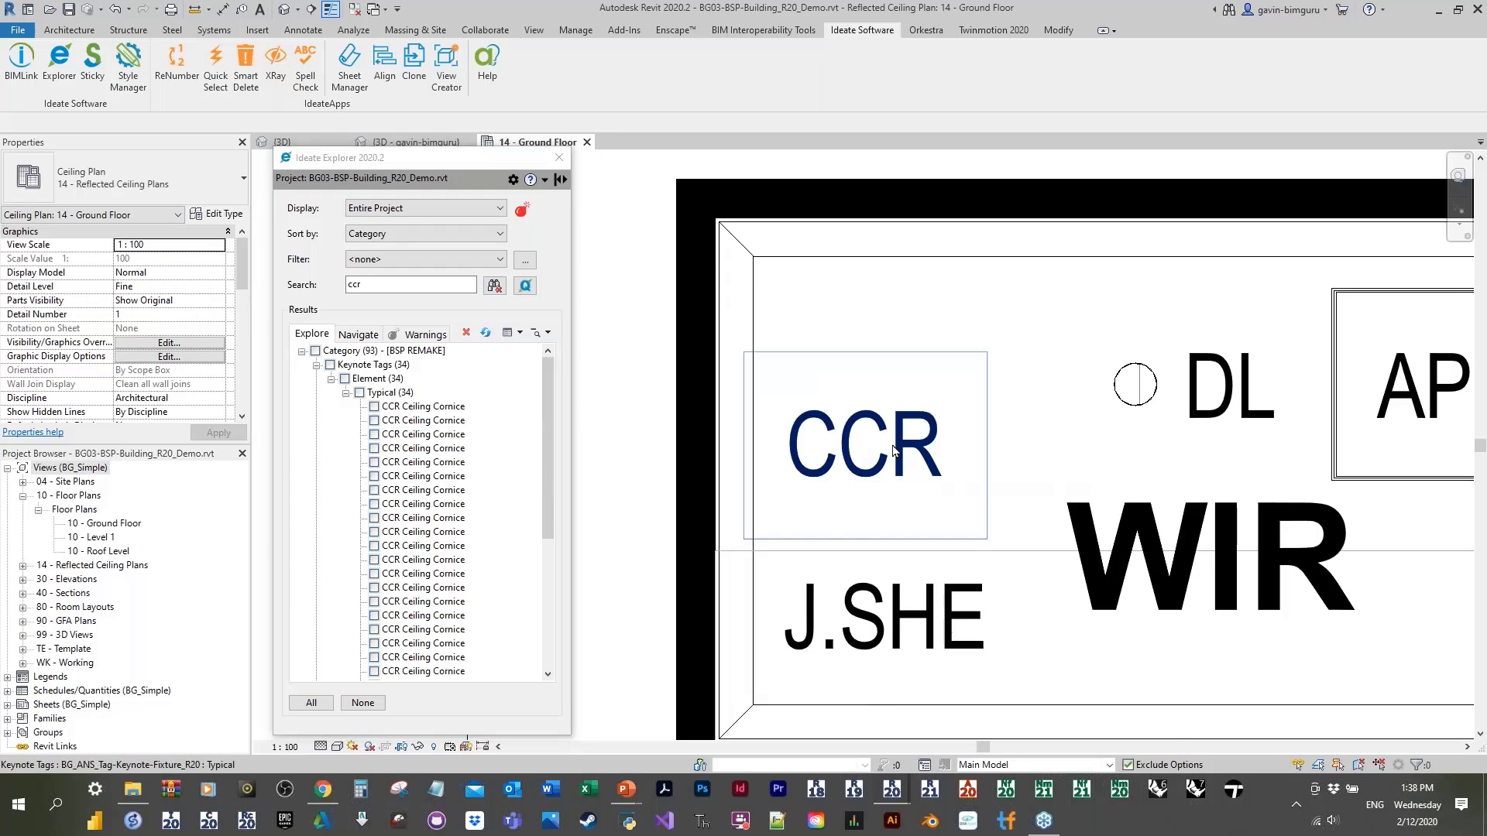
{"action": "scroll", "coordinate": [894, 450], "scroll_direction": "down", "scroll_amount": 3}
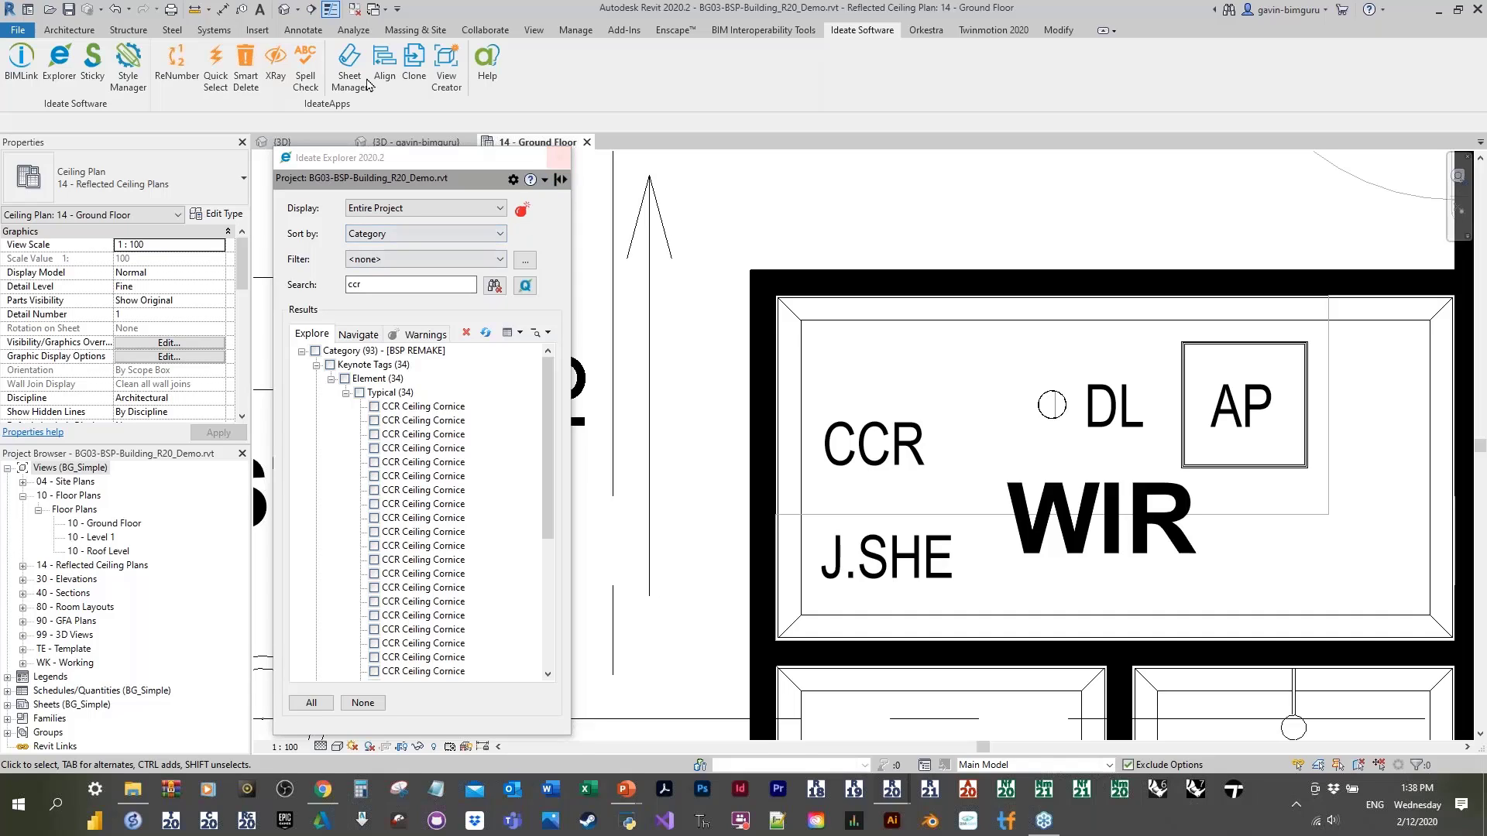
Step: Return to the 3D view, close the Ground Floor ceiling plan and clear the Ideate Explorer search
{"action": "left_click", "coordinate": [292, 10]}
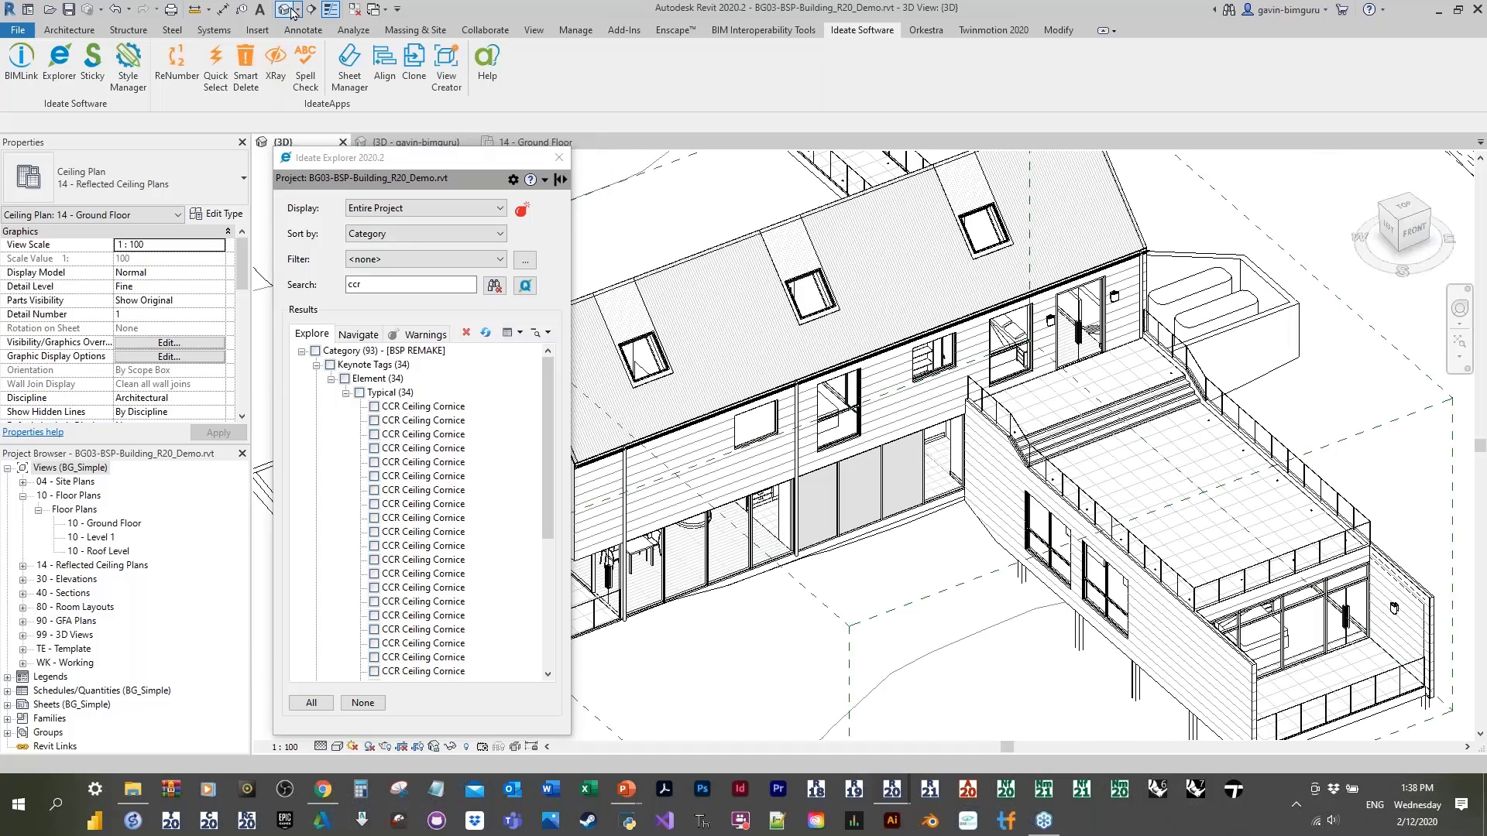
{"action": "left_click", "coordinate": [357, 15]}
{"action": "left_click_drag", "start_coordinate": [408, 287], "coordinate": [303, 286]}
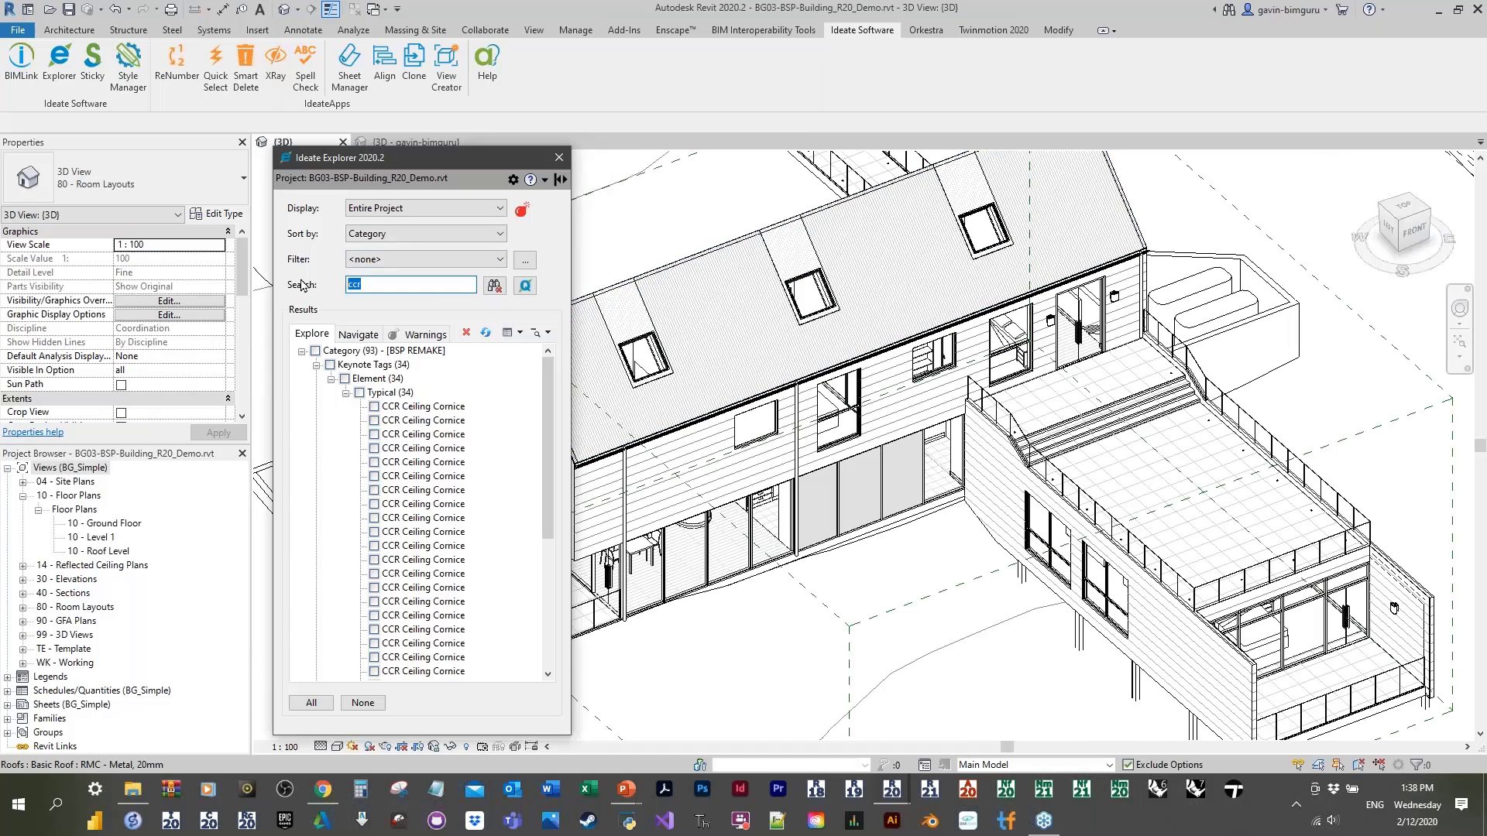
{"action": "key", "text": "BackSpace"}
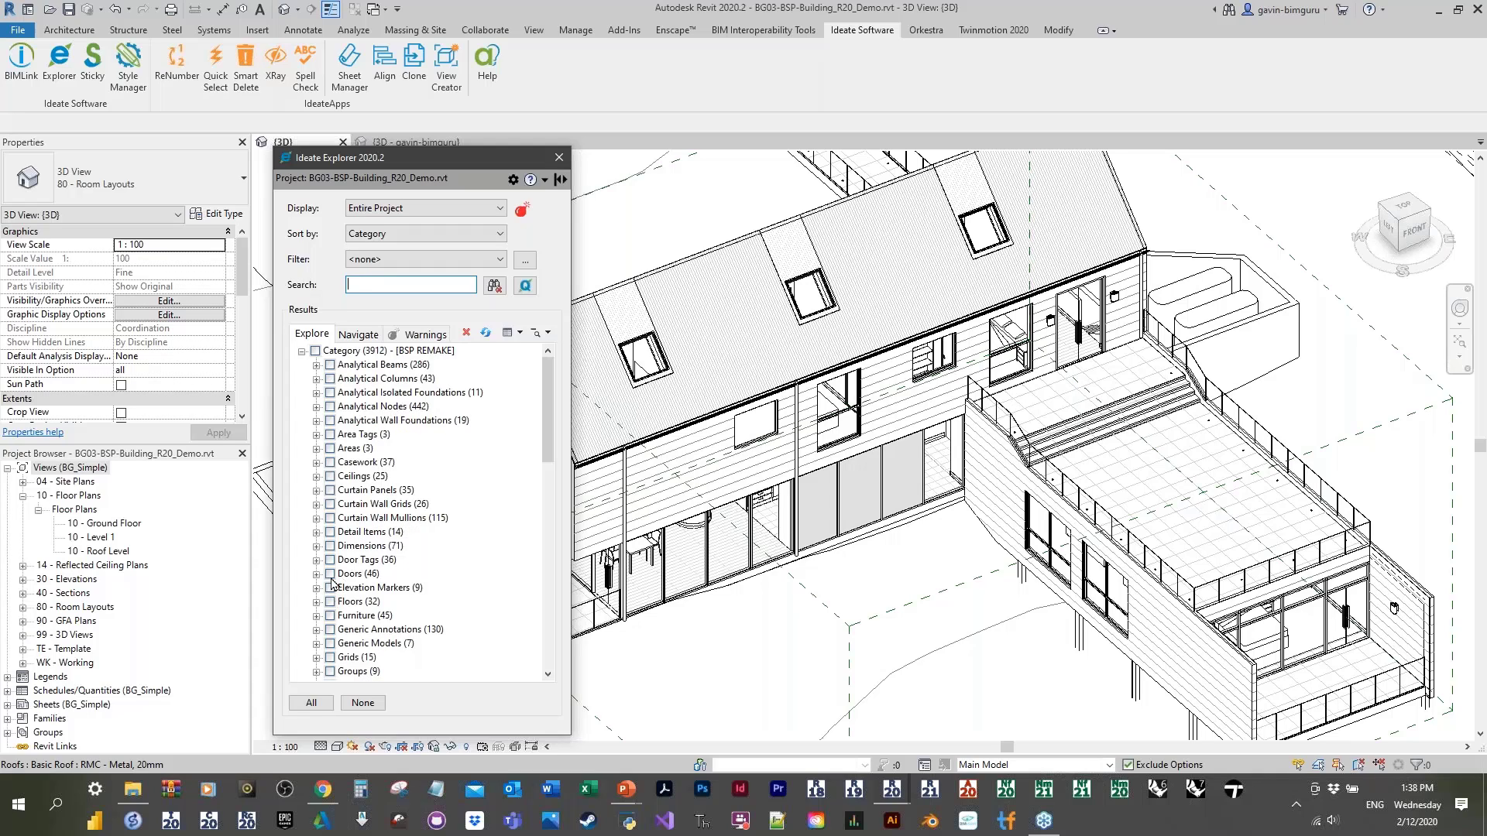
Step: Select the entire Doors category in Ideate Explorer and start an Ideate Query on it
{"action": "left_click", "coordinate": [331, 576]}
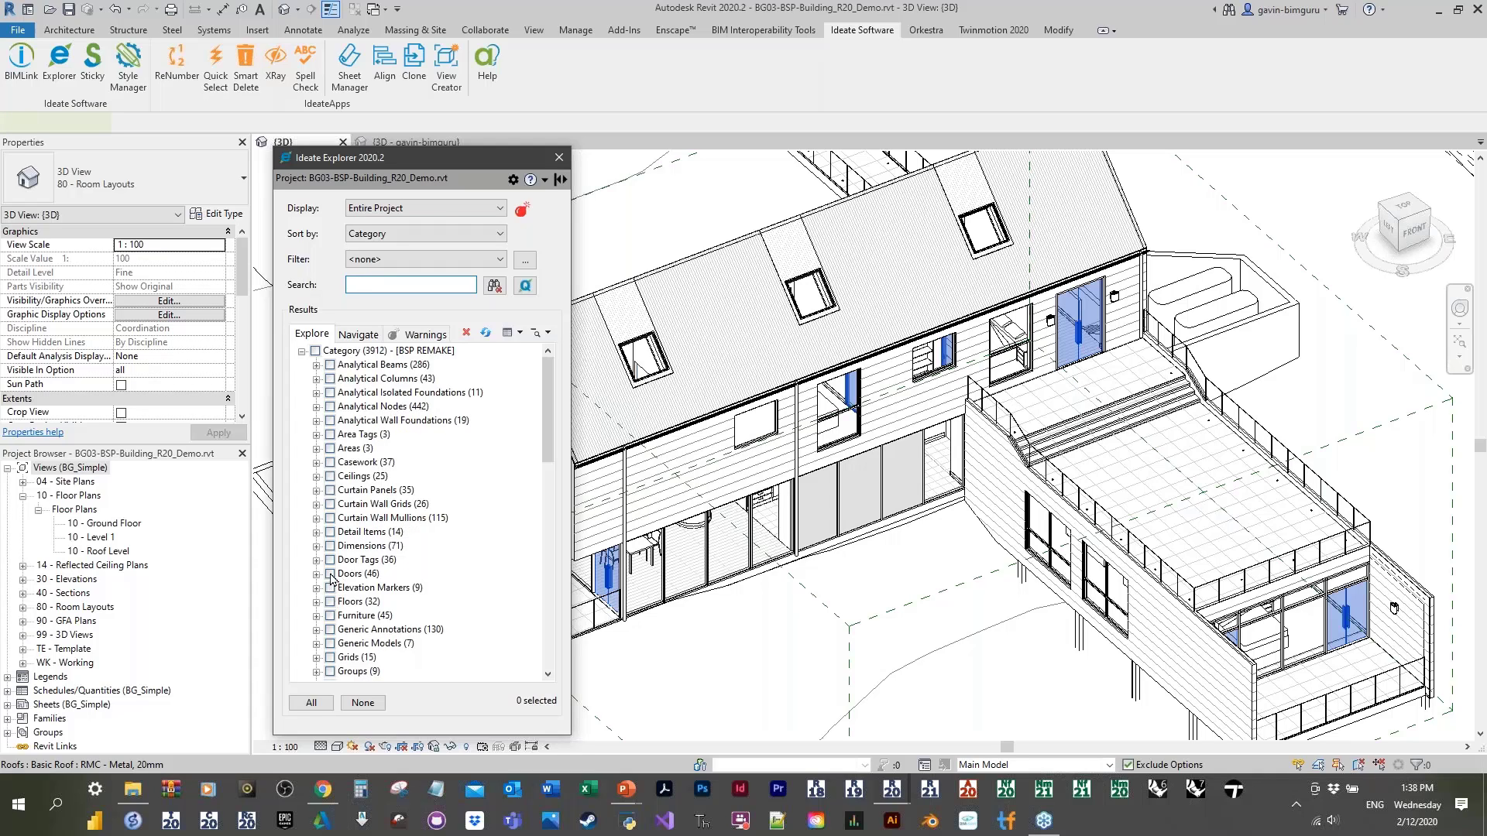
{"action": "left_click", "coordinate": [330, 574]}
{"action": "left_click", "coordinate": [525, 287]}
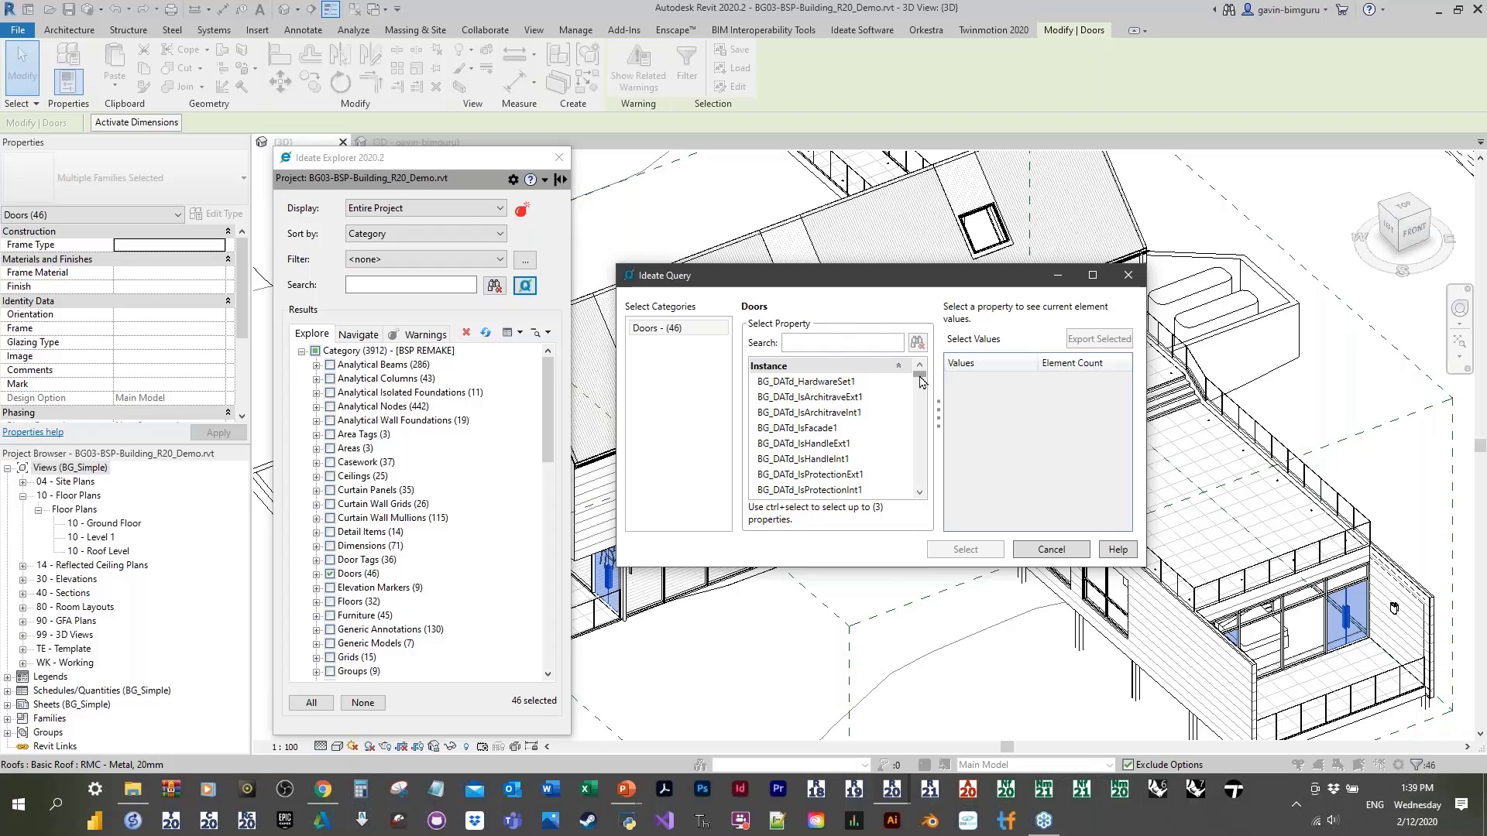
Step: Search the door properties for "flipp" and query both Is Facing Flipped and Is Hand Flipped
{"action": "left_click", "coordinate": [851, 342]}
{"action": "type", "text": "flipp"}
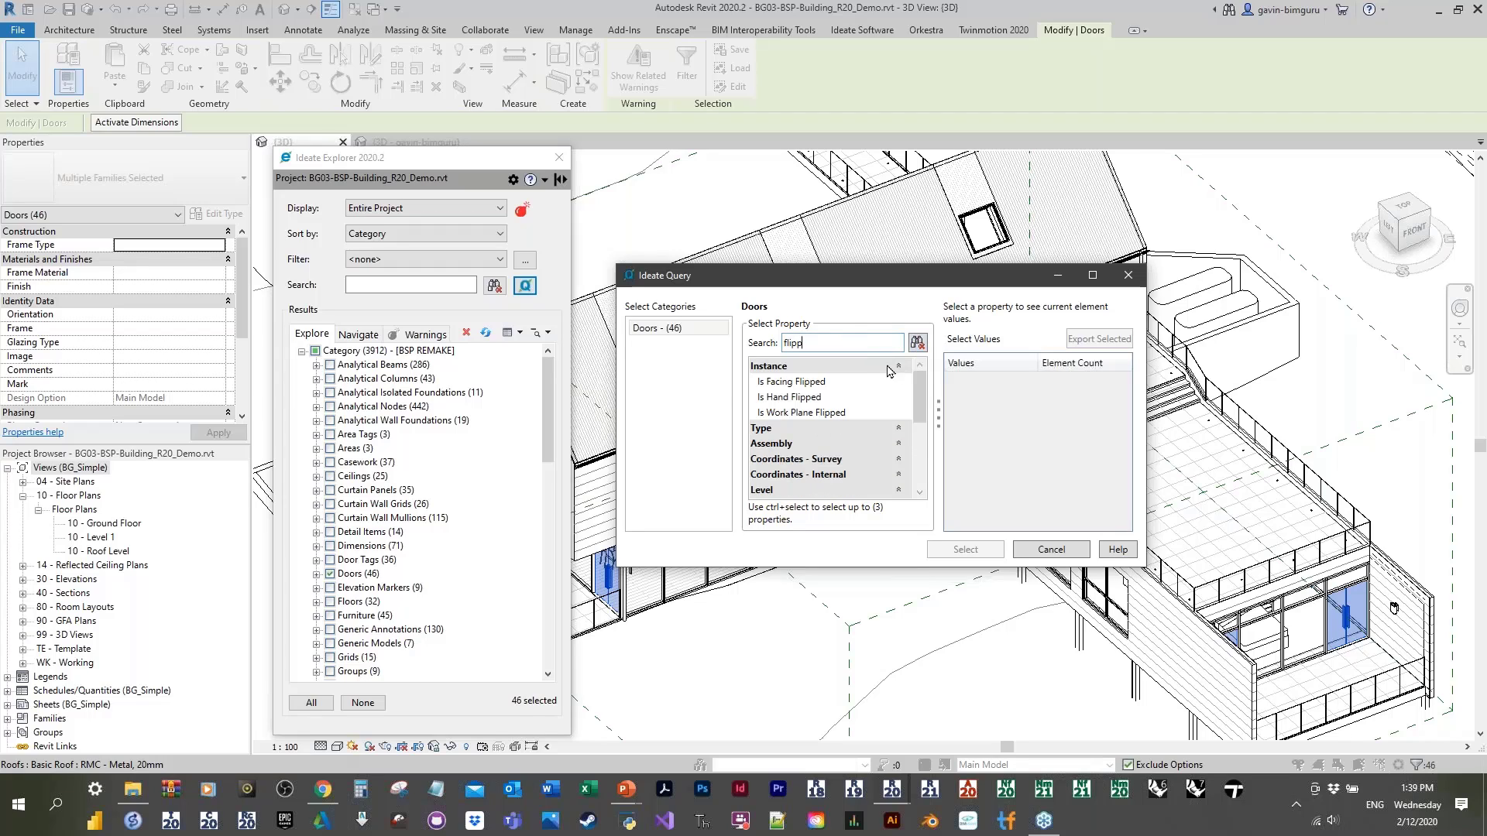
{"action": "left_click", "coordinate": [820, 384]}
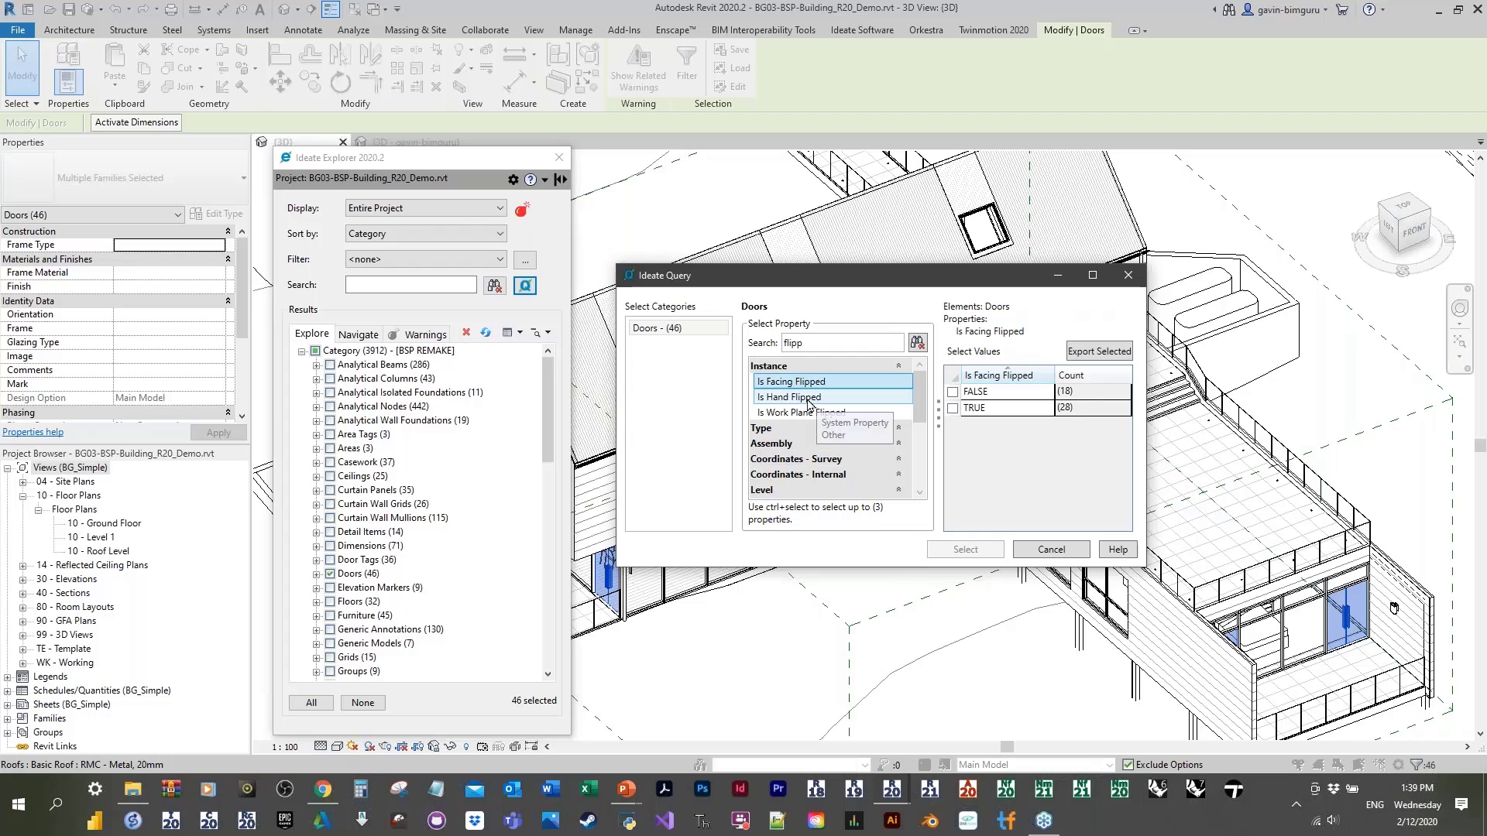
{"action": "left_click", "coordinate": [808, 397]}
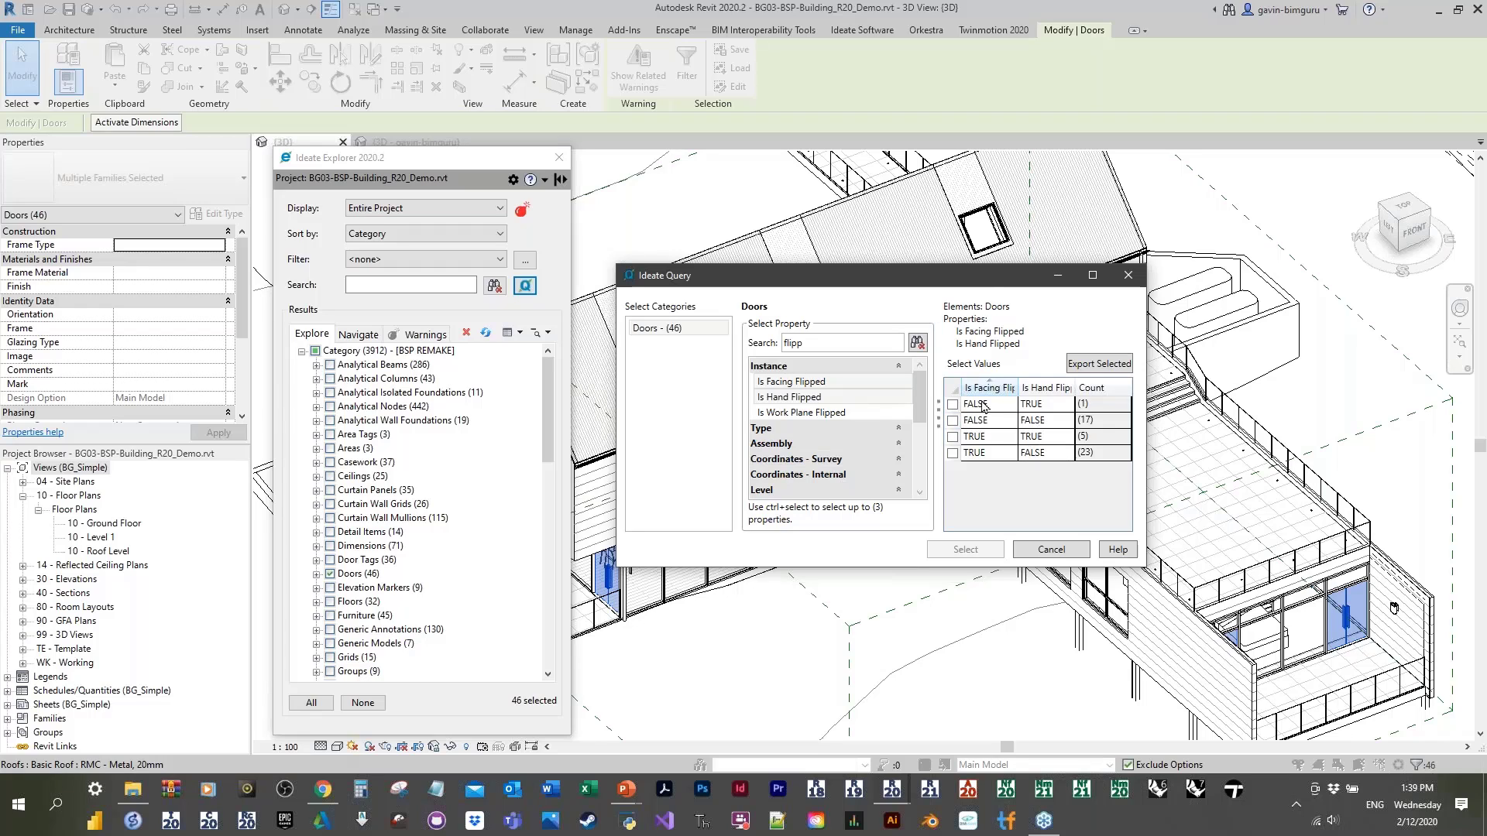
Step: Uncover the model behind the query dialog and select the doors whose facing and hand flipped values differ (FALSE/TRUE and TRUE/FALSE)
{"action": "mouse_move", "coordinate": [984, 288]}
{"action": "left_mouse_down"}
{"action": "mouse_move", "coordinate": [941, 281]}
{"action": "mouse_move", "coordinate": [967, 285]}
{"action": "left_mouse_up"}
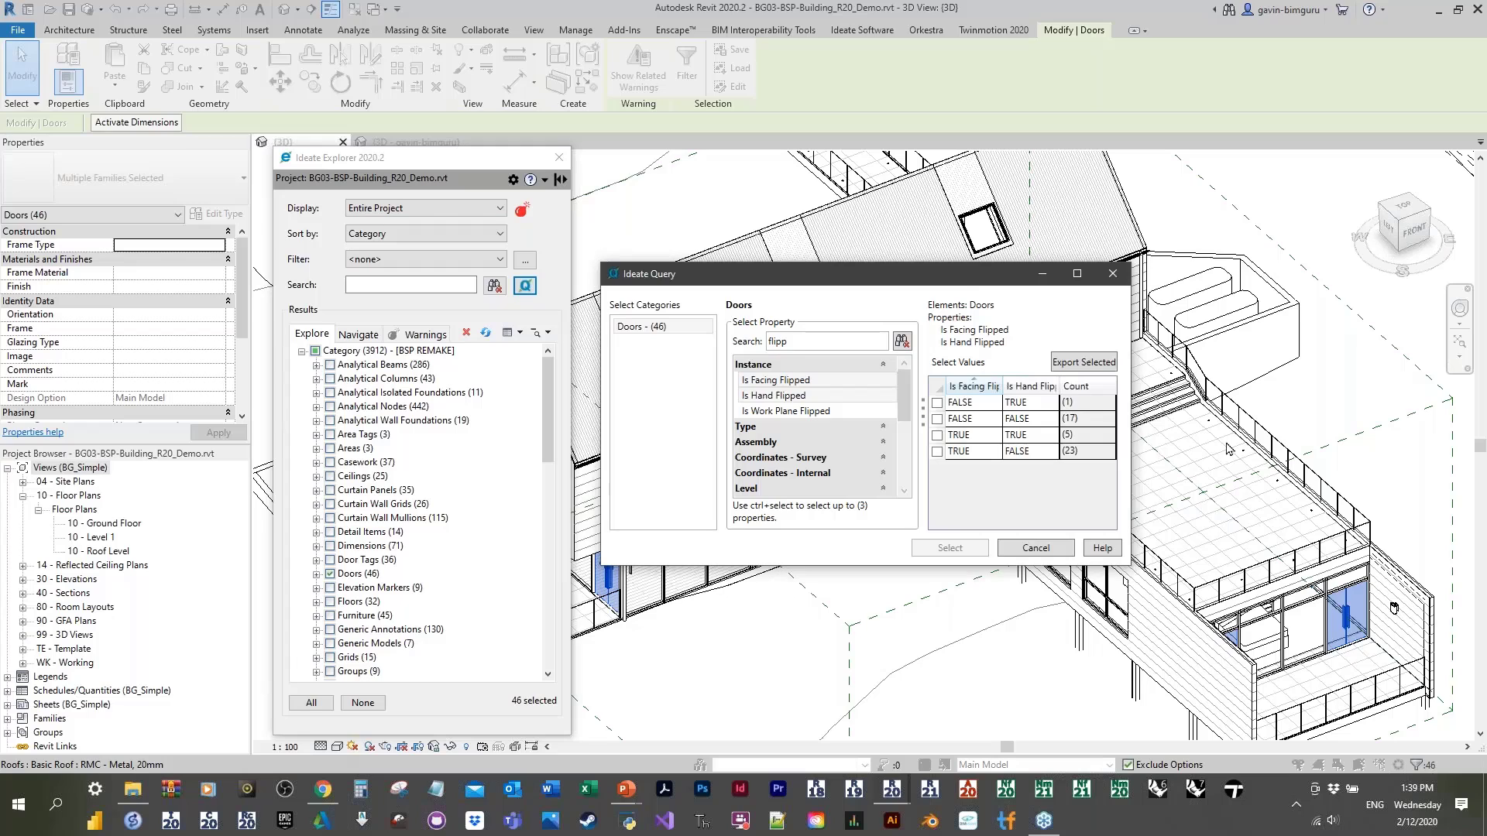
{"action": "left_click_drag", "start_coordinate": [775, 273], "coordinate": [340, 202]}
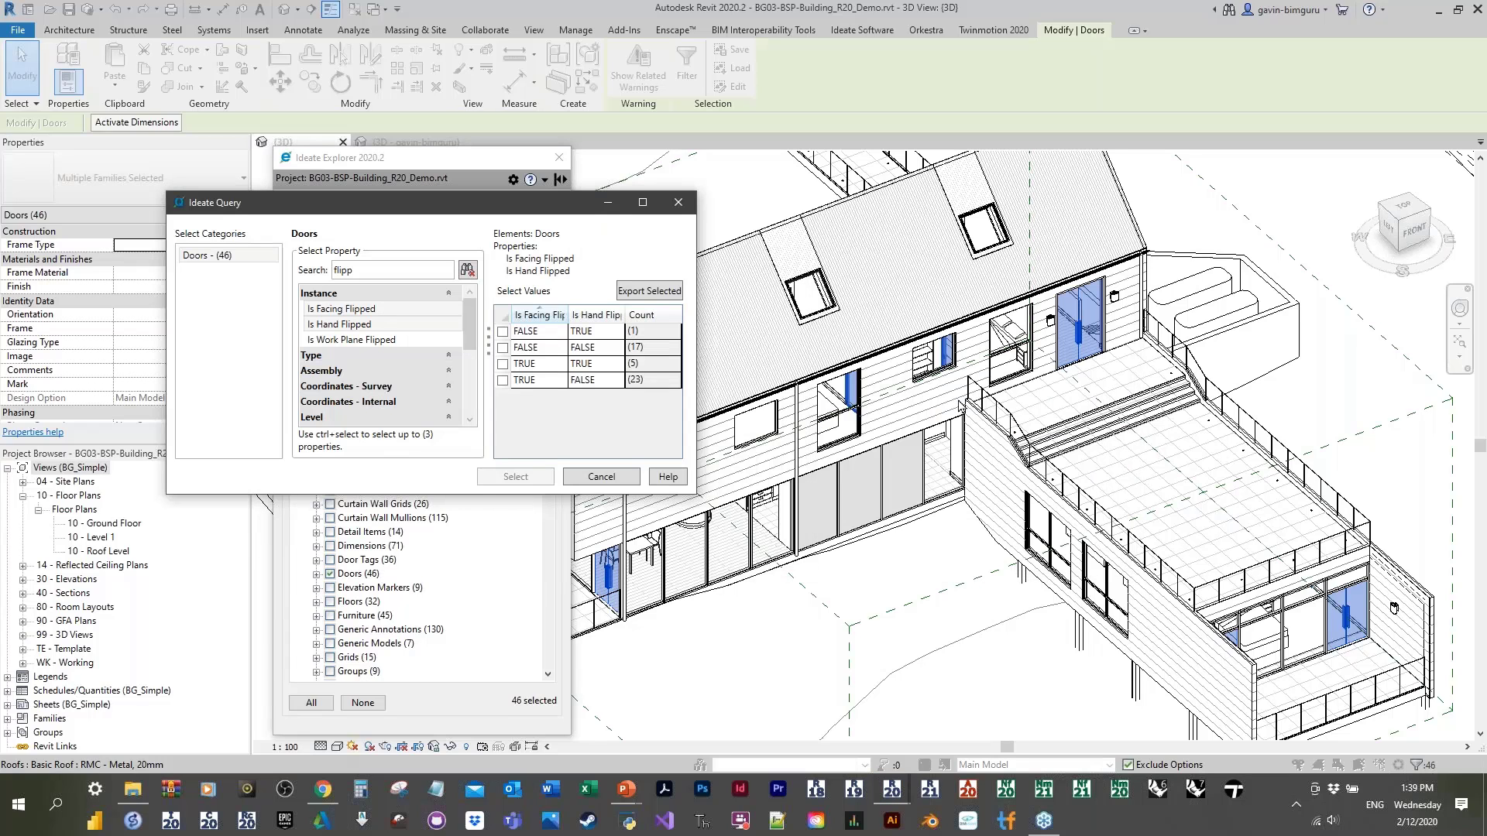
{"action": "left_click", "coordinate": [503, 332]}
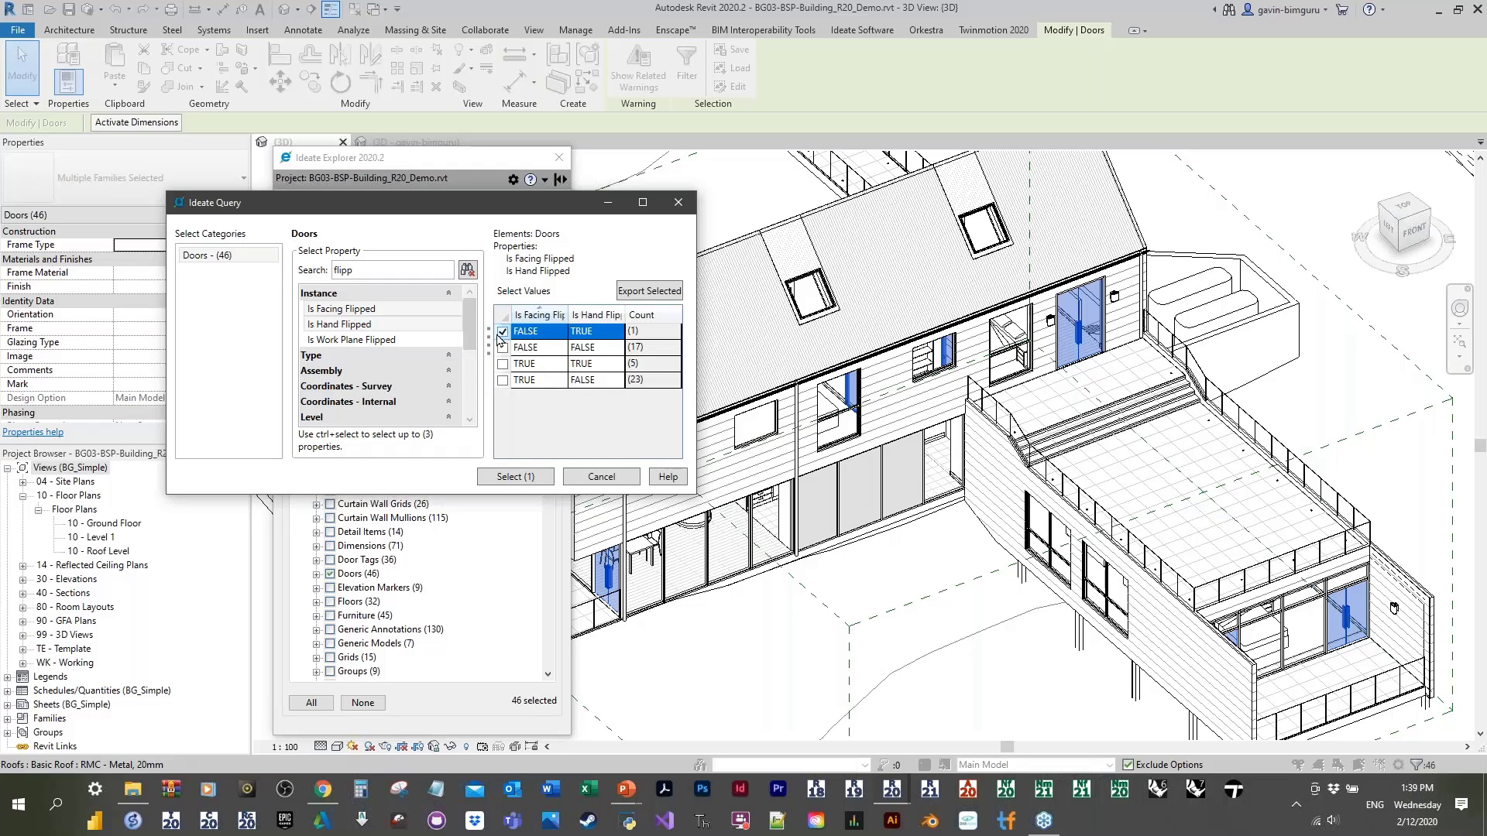
{"action": "left_click", "coordinate": [503, 380]}
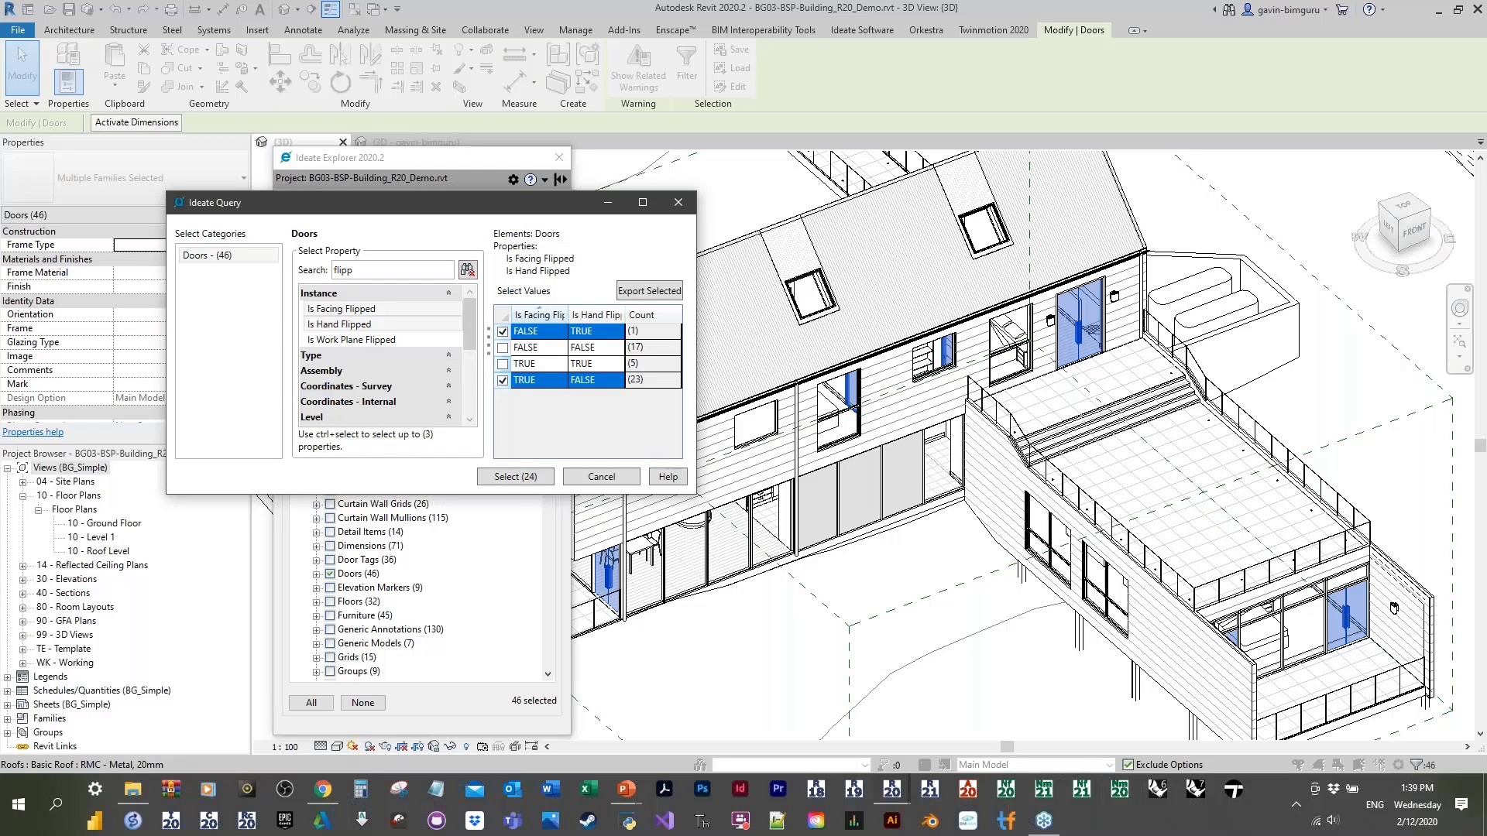
{"action": "left_click", "coordinate": [524, 480]}
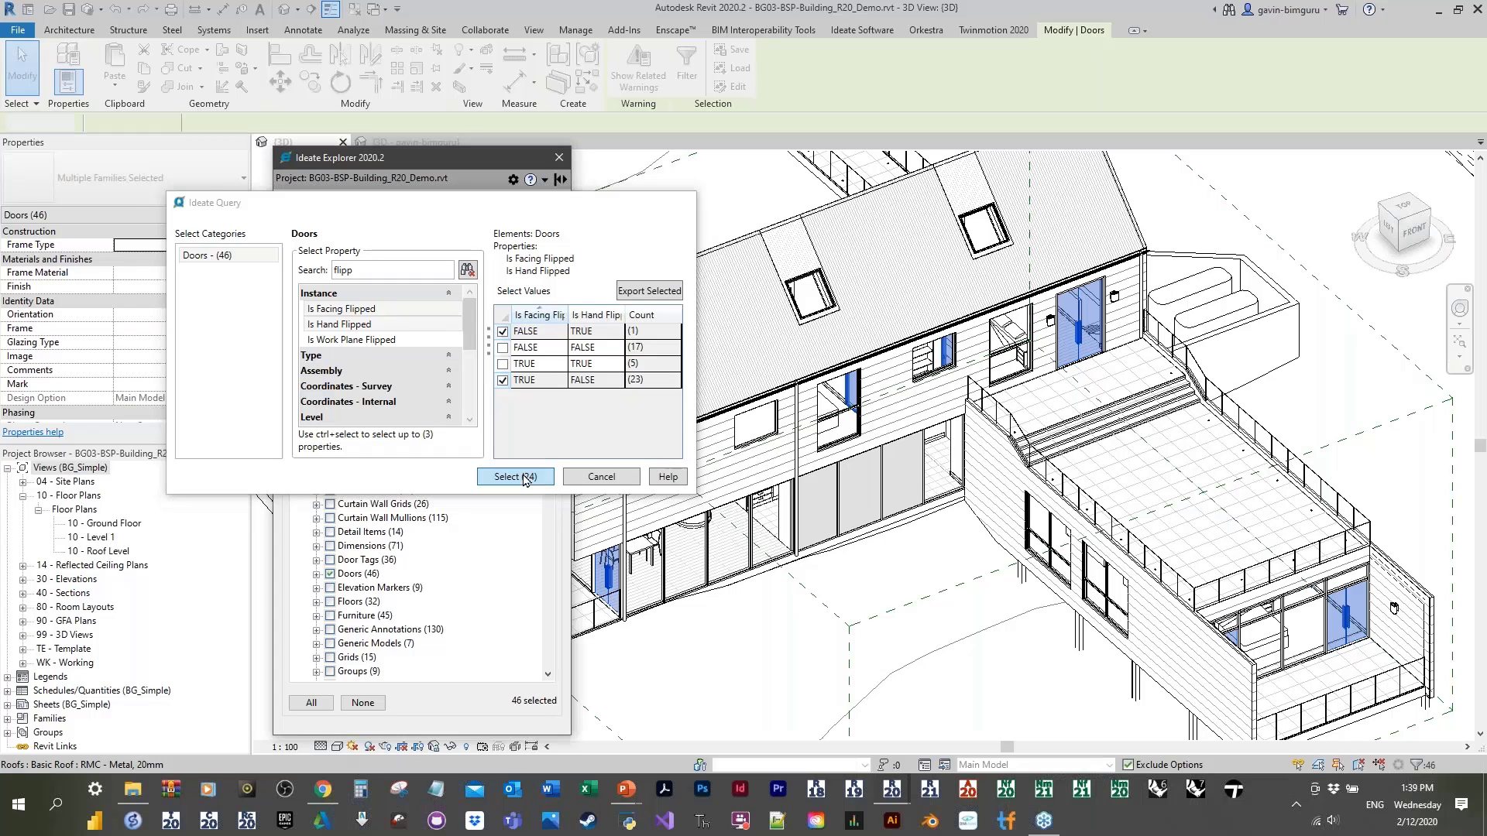
Step: Temporarily isolate the queried doors in the 3D view and look through their shared properties
{"action": "scroll", "coordinate": [863, 428], "scroll_direction": "down", "scroll_amount": 2}
{"action": "middle_click_drag", "start_coordinate": [812, 573], "coordinate": [885, 535]}
{"action": "left_click", "coordinate": [450, 747]}
{"action": "left_click", "coordinate": [478, 694]}
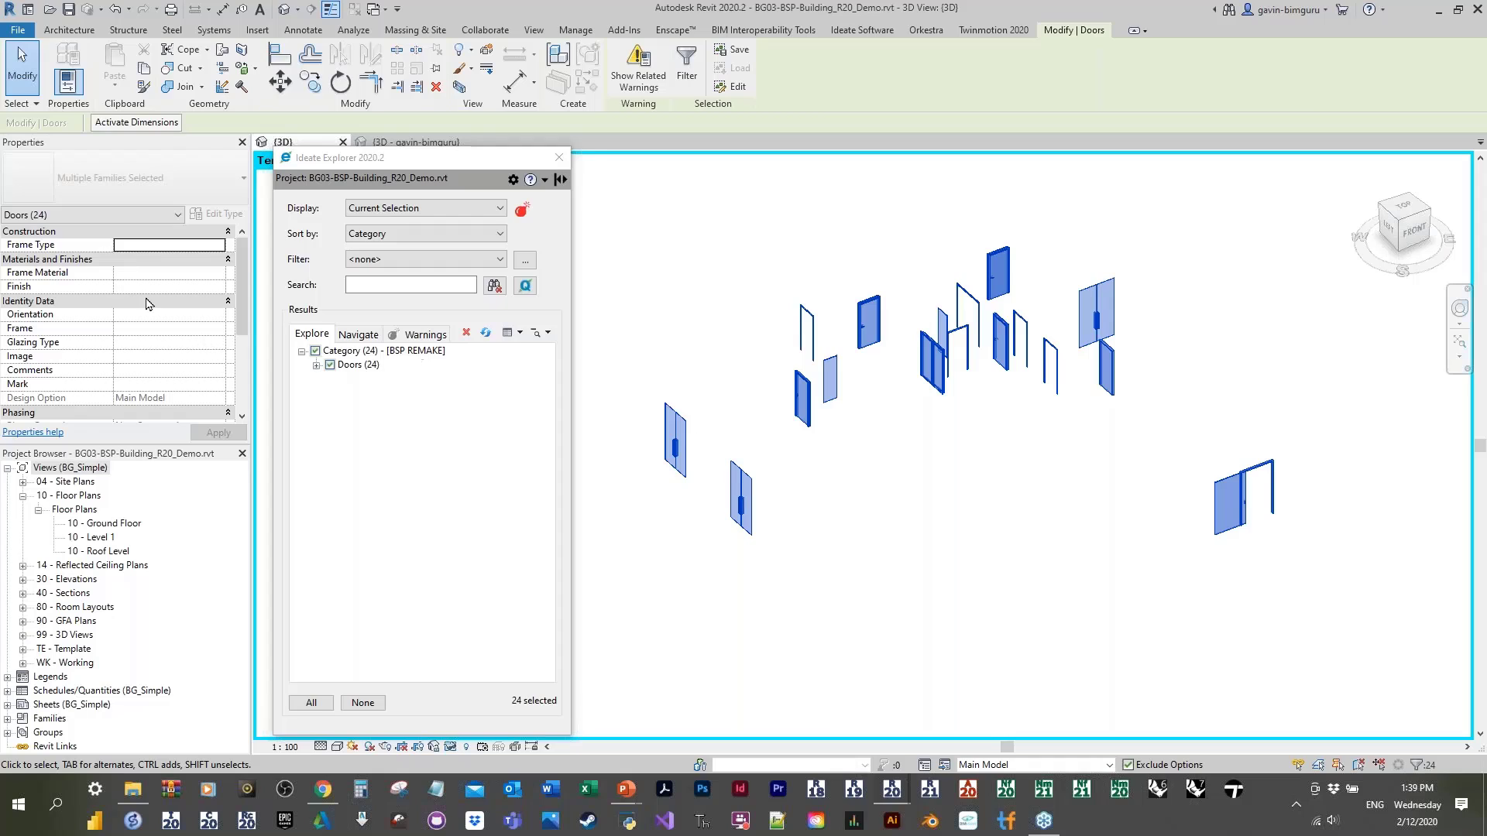
{"action": "scroll", "coordinate": [147, 304], "scroll_direction": "down", "scroll_amount": 1}
{"action": "scroll", "coordinate": [145, 367], "scroll_direction": "down", "scroll_amount": 1}
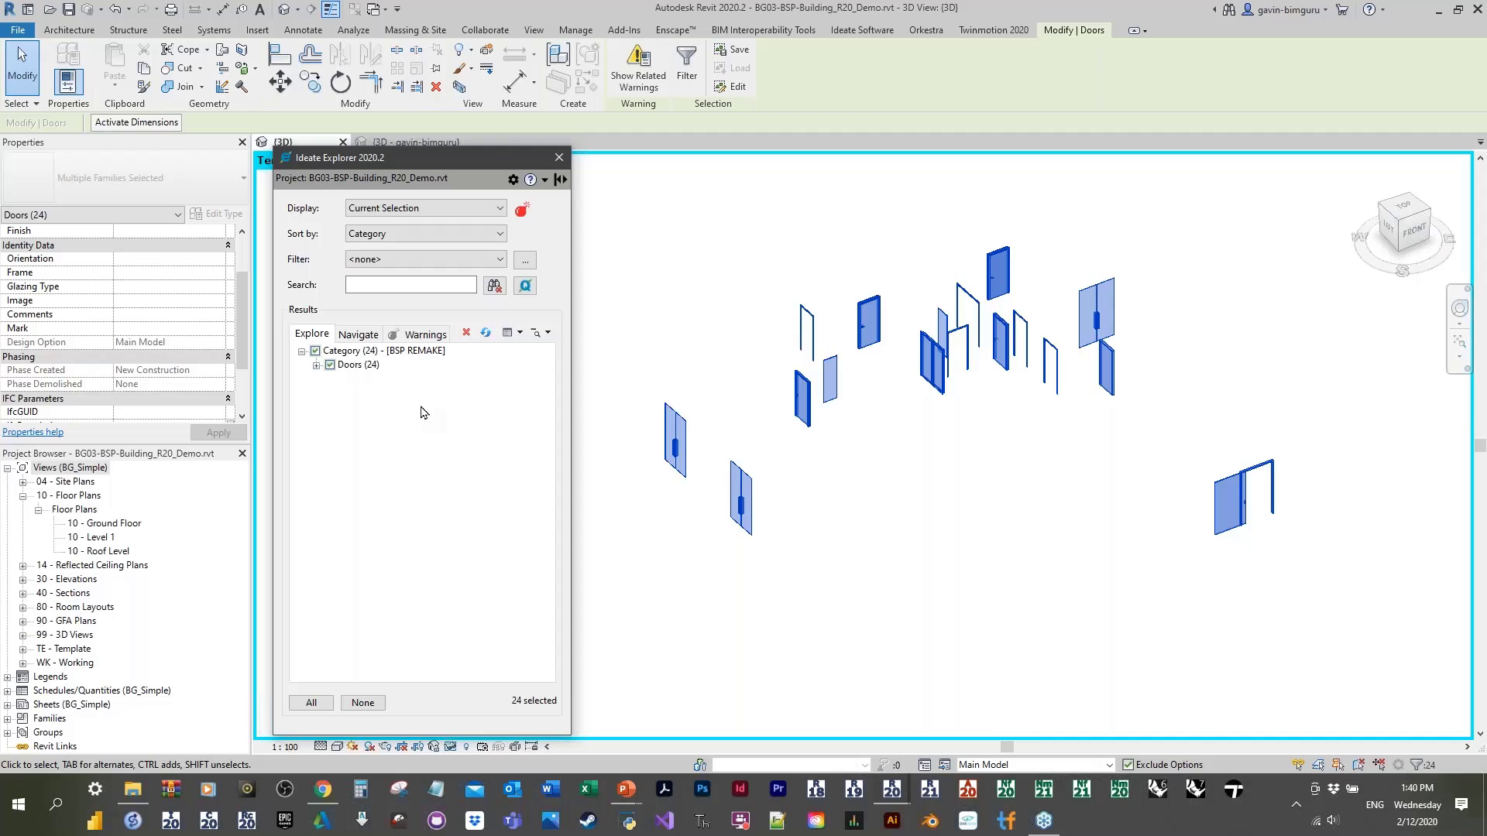
Step: Close Ideate Explorer, deselect the doors and reset the temporary hide/isolate in the 3D view
{"action": "left_click", "coordinate": [559, 158]}
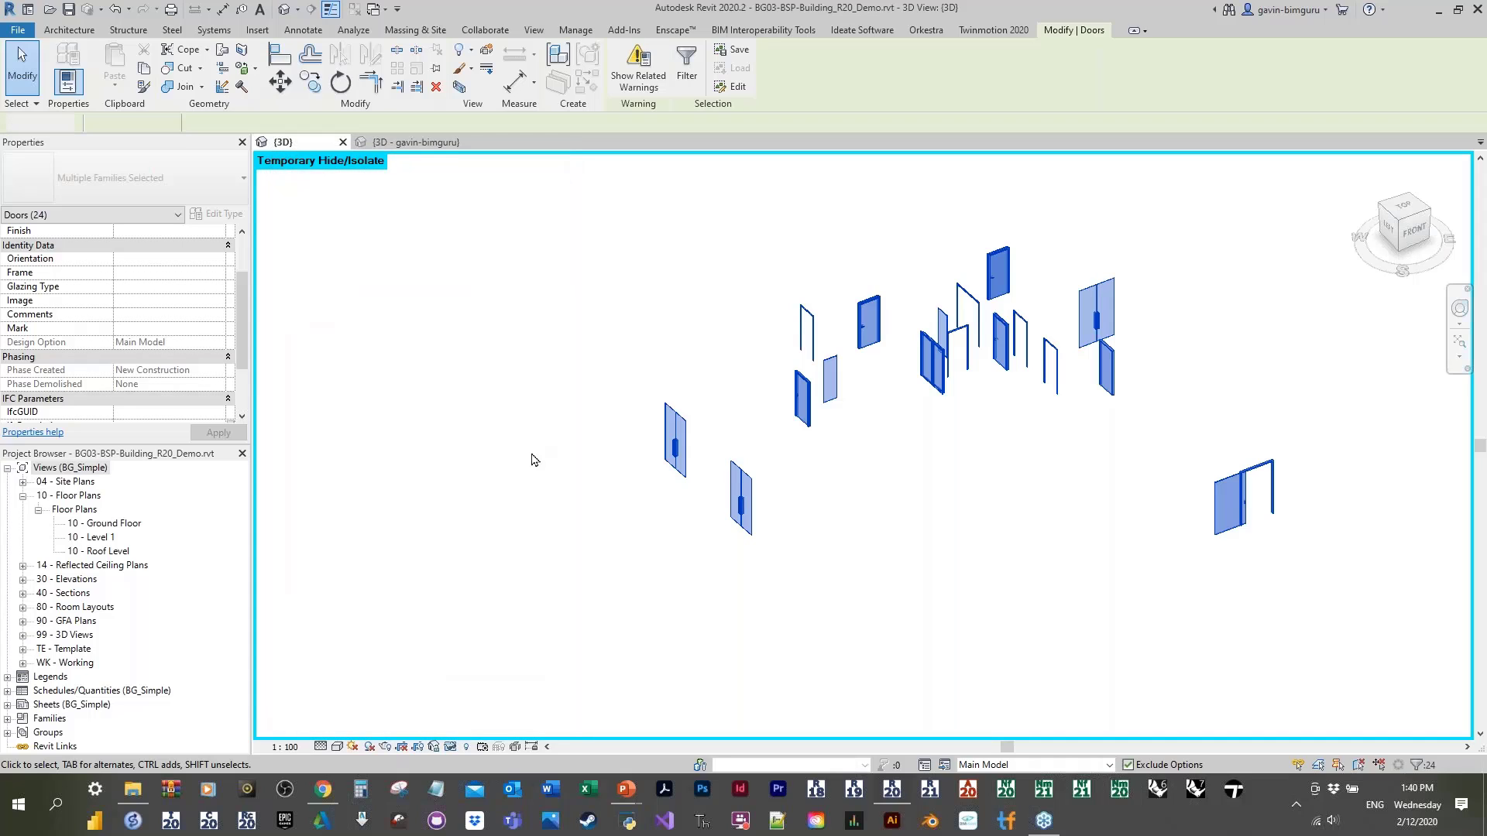
{"action": "left_click", "coordinate": [531, 457]}
{"action": "left_click", "coordinate": [451, 746]}
{"action": "left_click", "coordinate": [461, 730]}
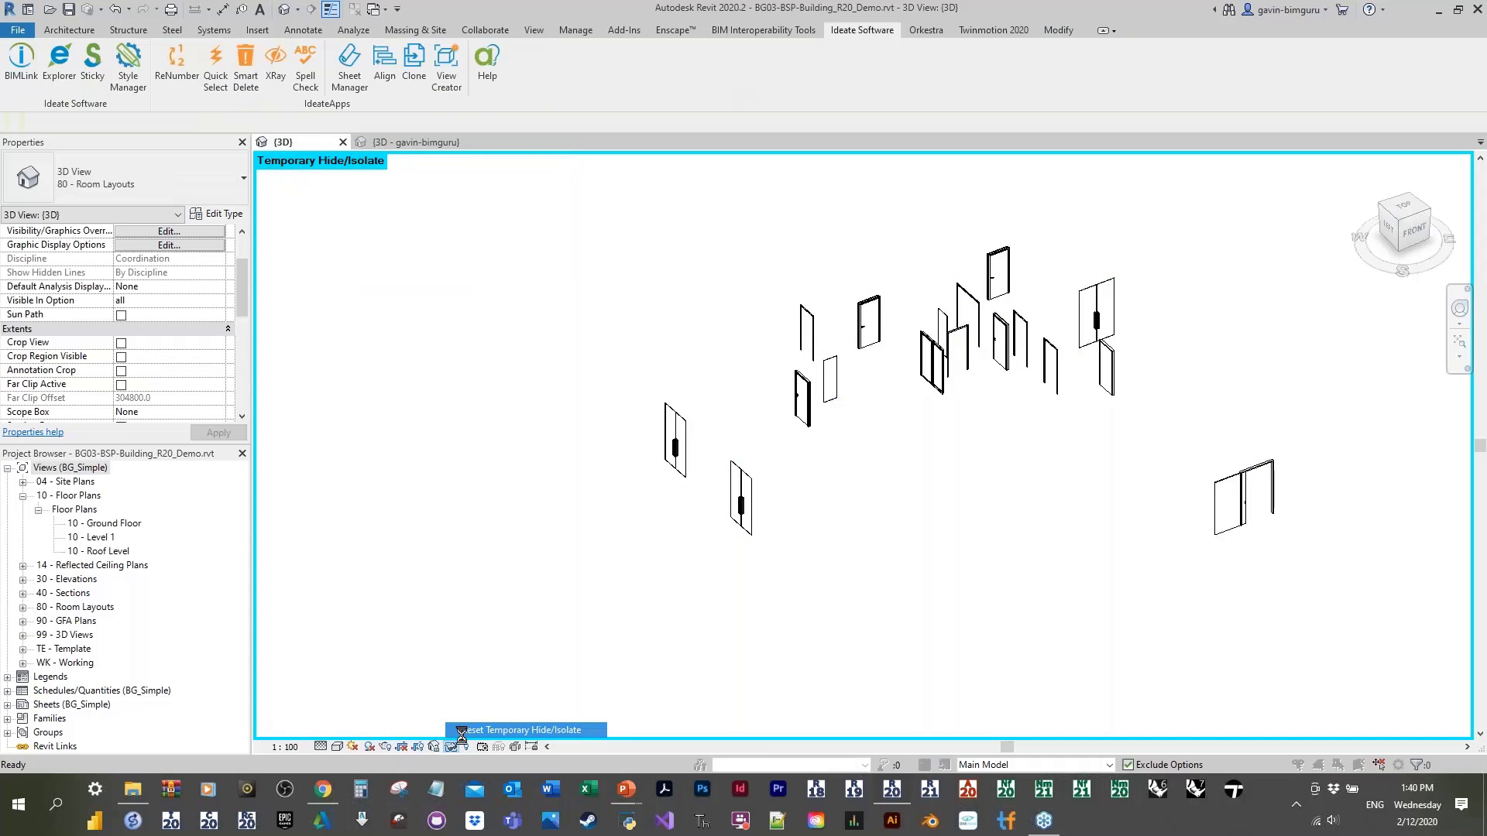
{"action": "left_click", "coordinate": [934, 458]}
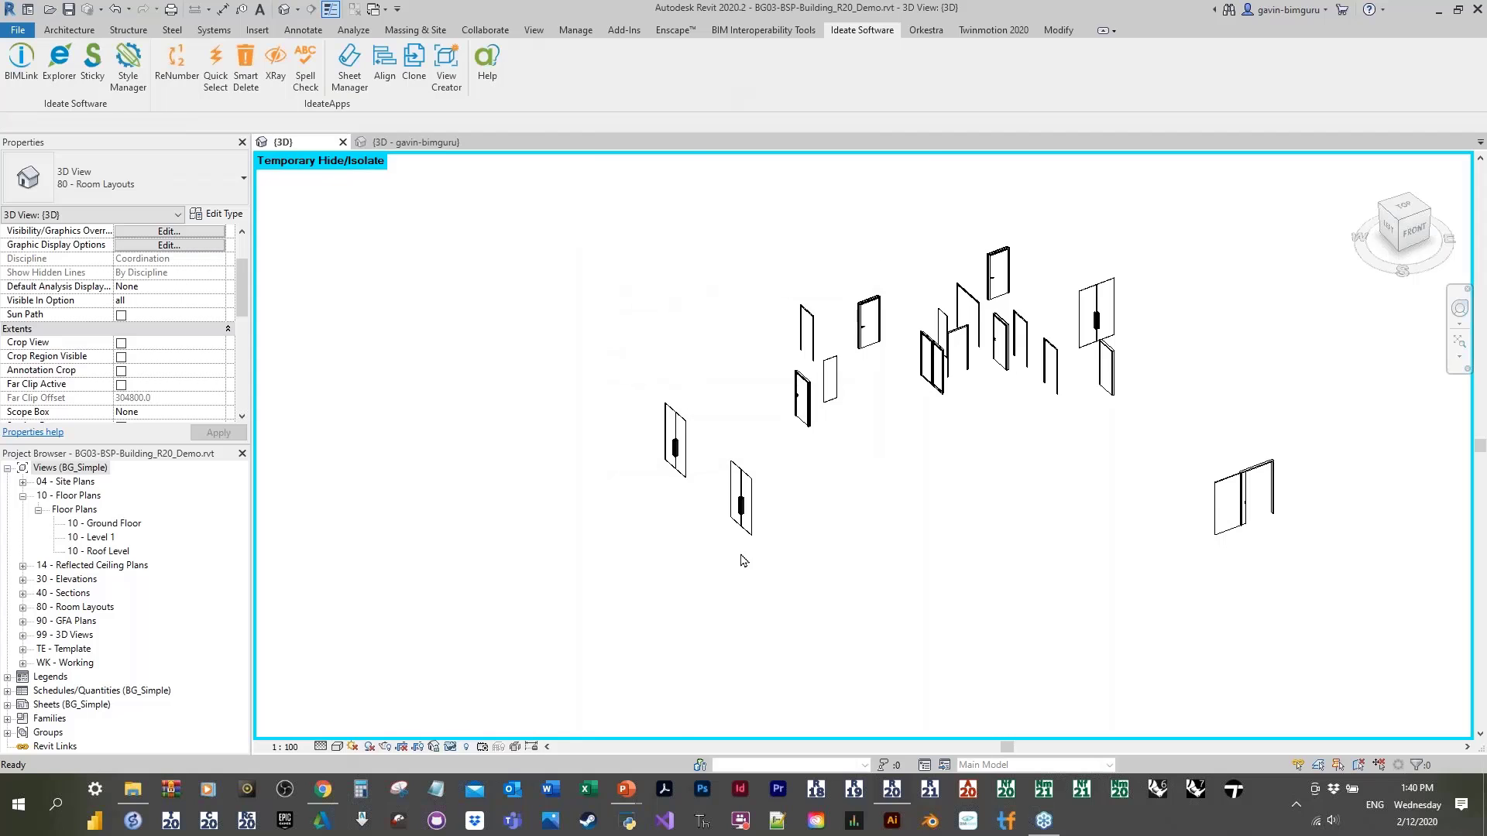
Step: Switch to the PowerPoint slide show and advance to the Ideate StyleManager slide
{"action": "scroll", "coordinate": [803, 397], "scroll_direction": "down", "scroll_amount": 4}
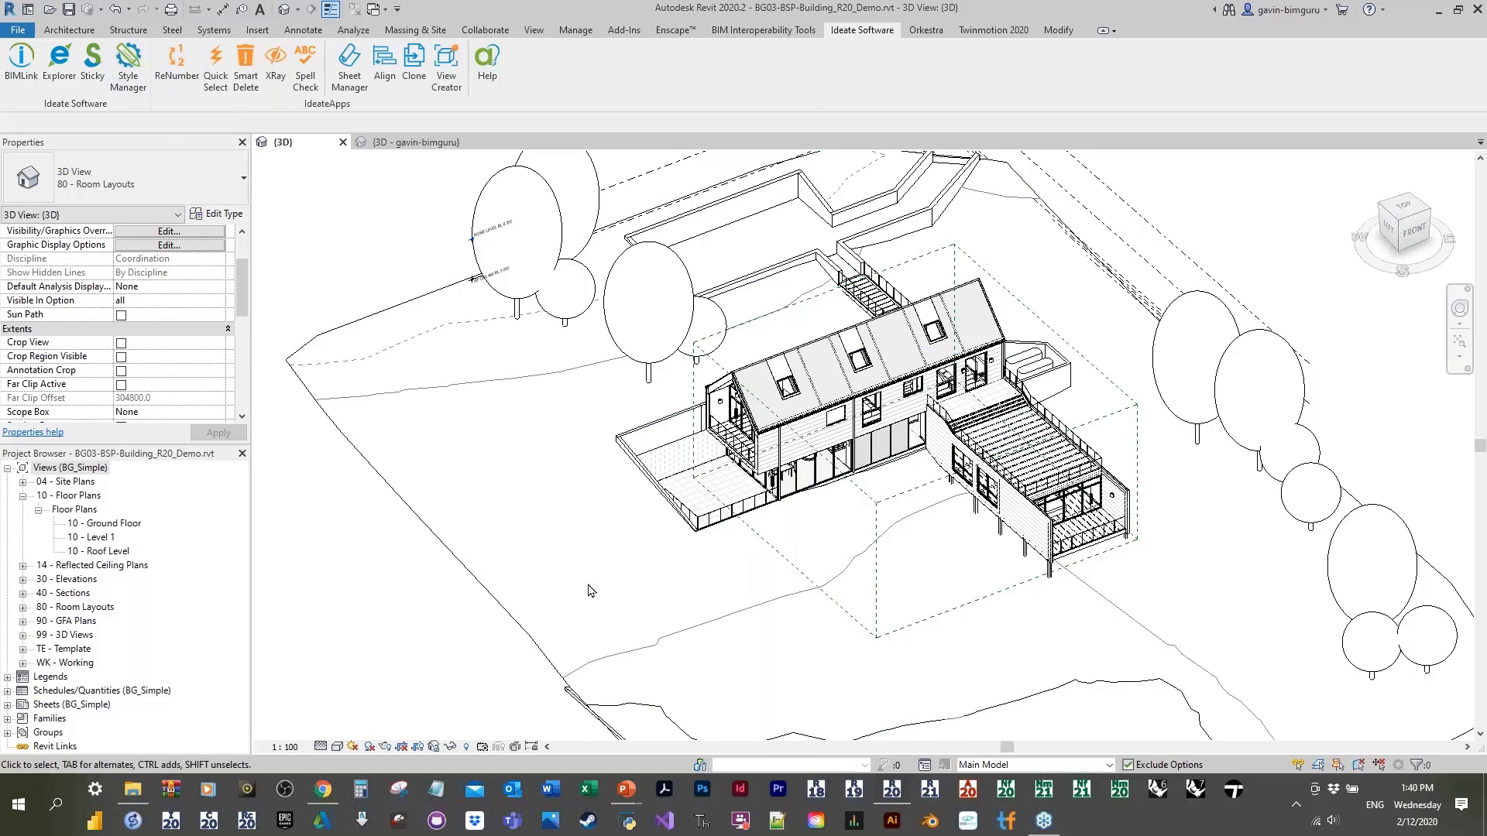
{"action": "left_click", "coordinate": [626, 790]}
{"action": "left_click", "coordinate": [710, 727]}
{"action": "left_click", "coordinate": [740, 494]}
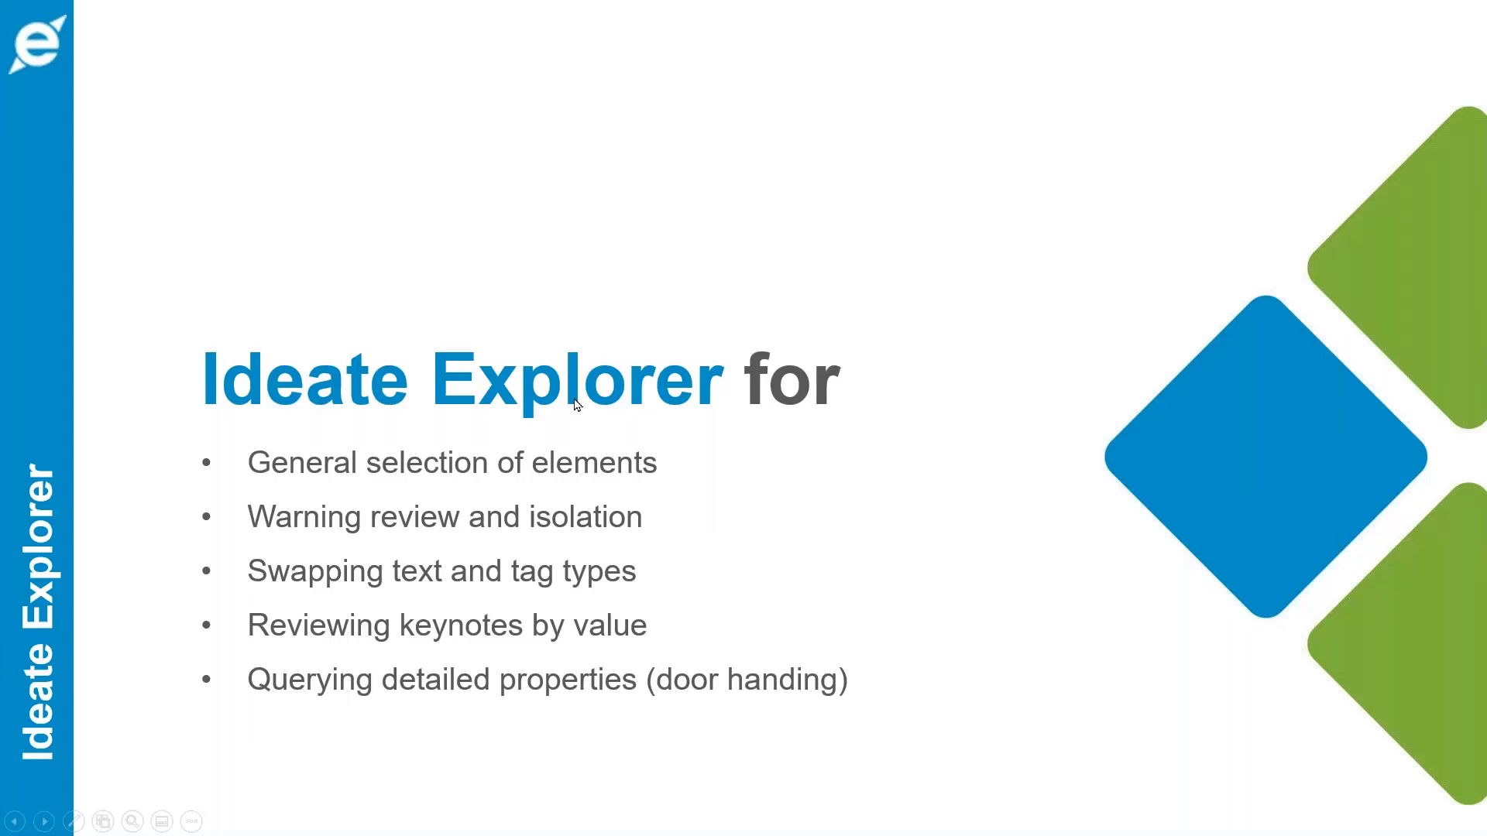
{"action": "left_click", "coordinate": [811, 519]}
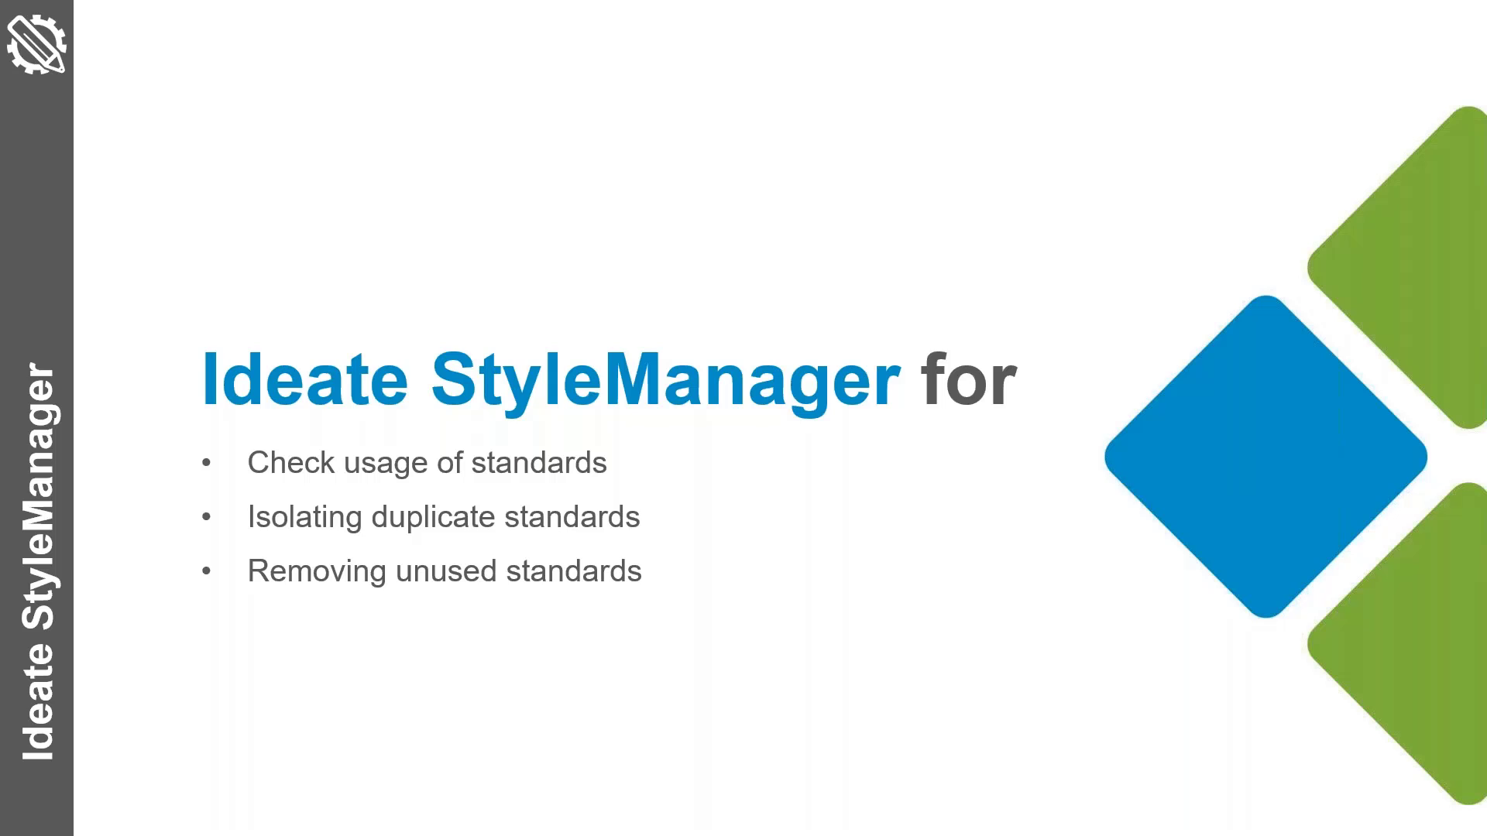
Step: Return to Revit, activate the 3D view of the BG01-ASP-Internal project and dismiss the save reminder without saving
{"action": "key", "text": "alt+Tab"}
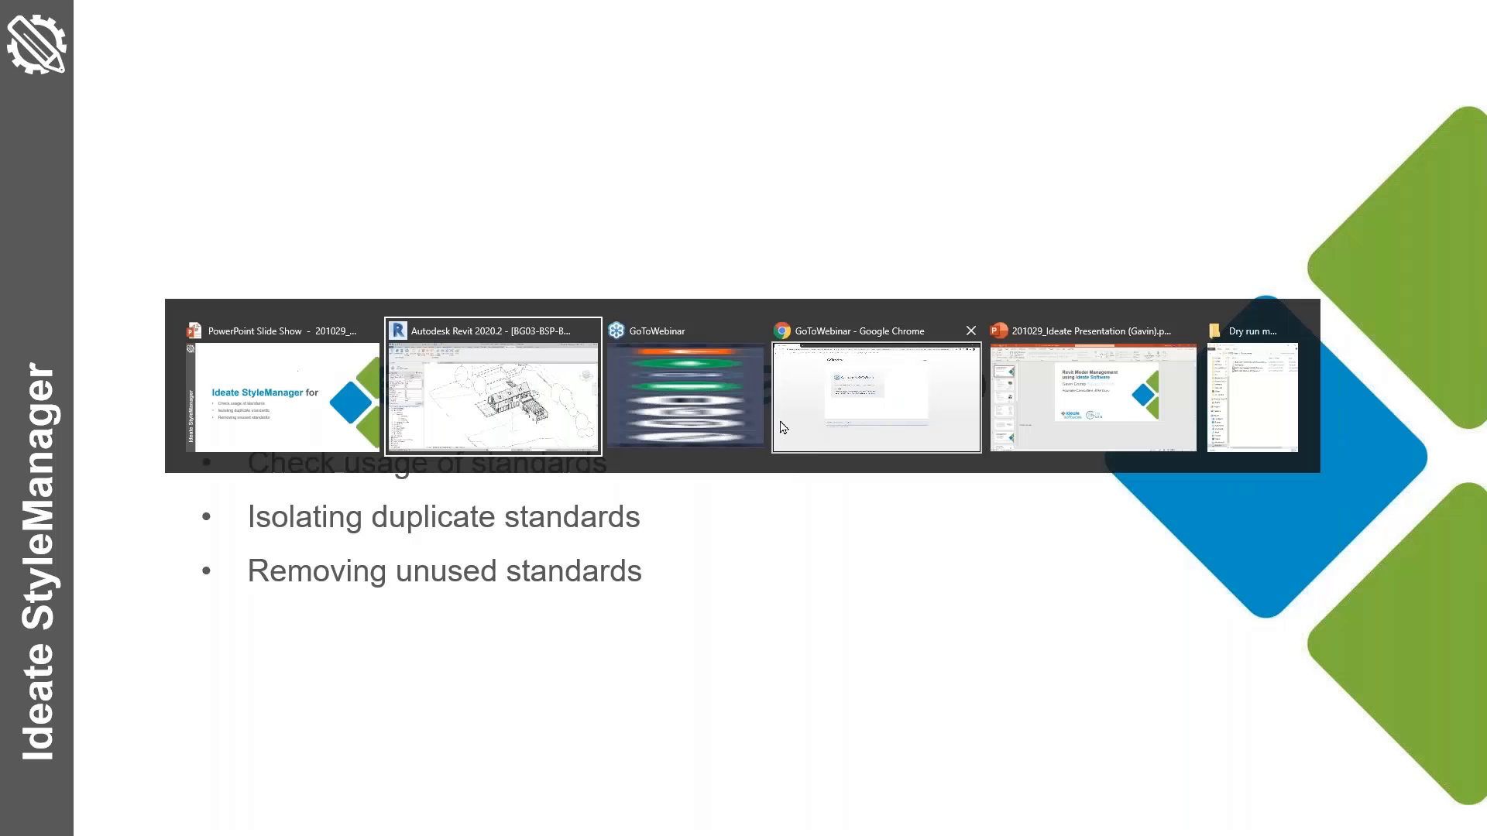
{"action": "left_click", "coordinate": [563, 405]}
{"action": "left_click", "coordinate": [418, 143]}
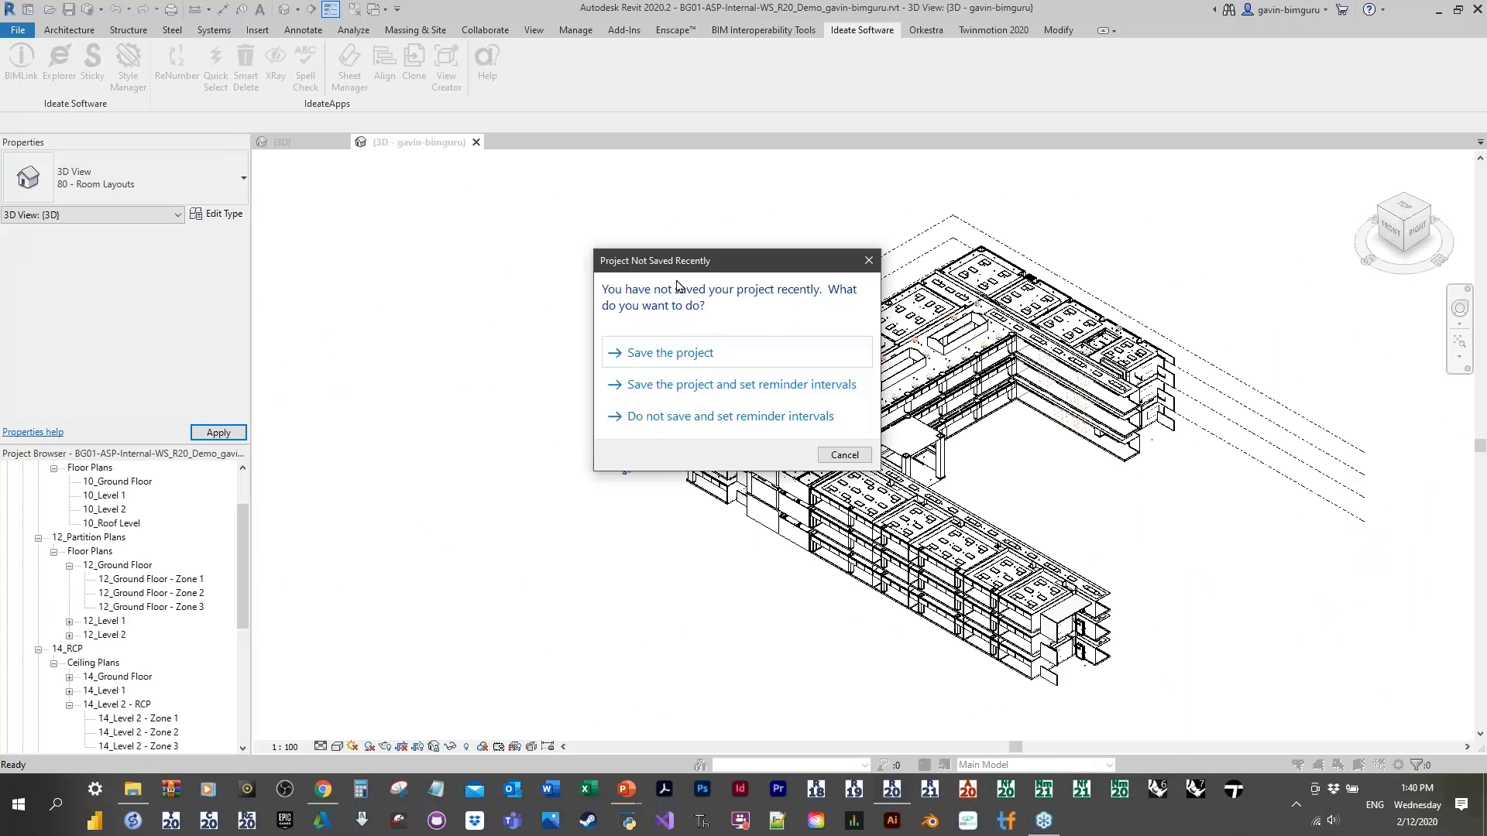
{"action": "left_click", "coordinate": [866, 264]}
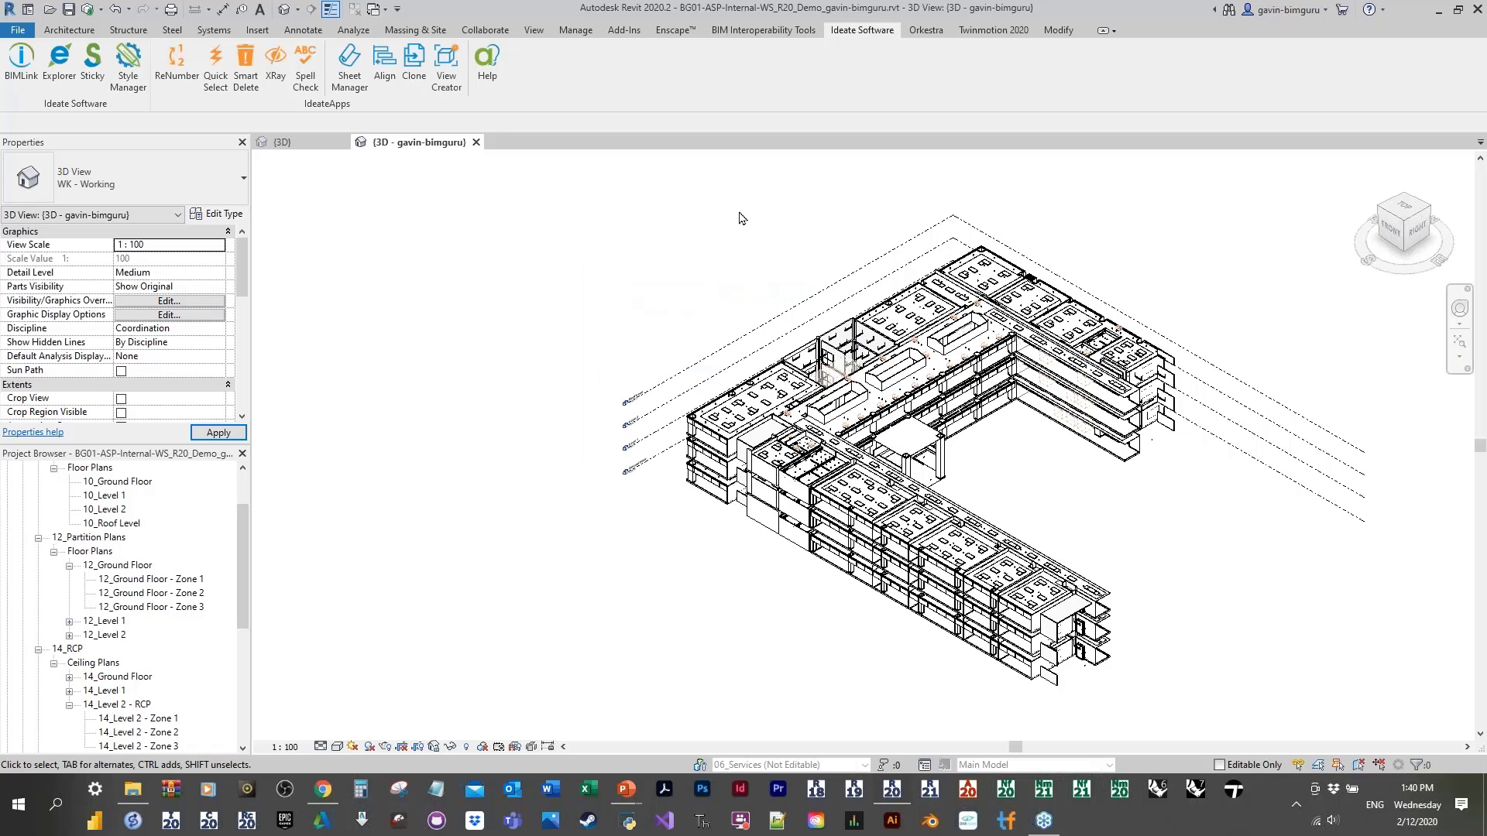
Step: Open Ideate StyleManager, list the project's view filters and enlarge the window to show more of them
{"action": "left_click", "coordinate": [128, 68]}
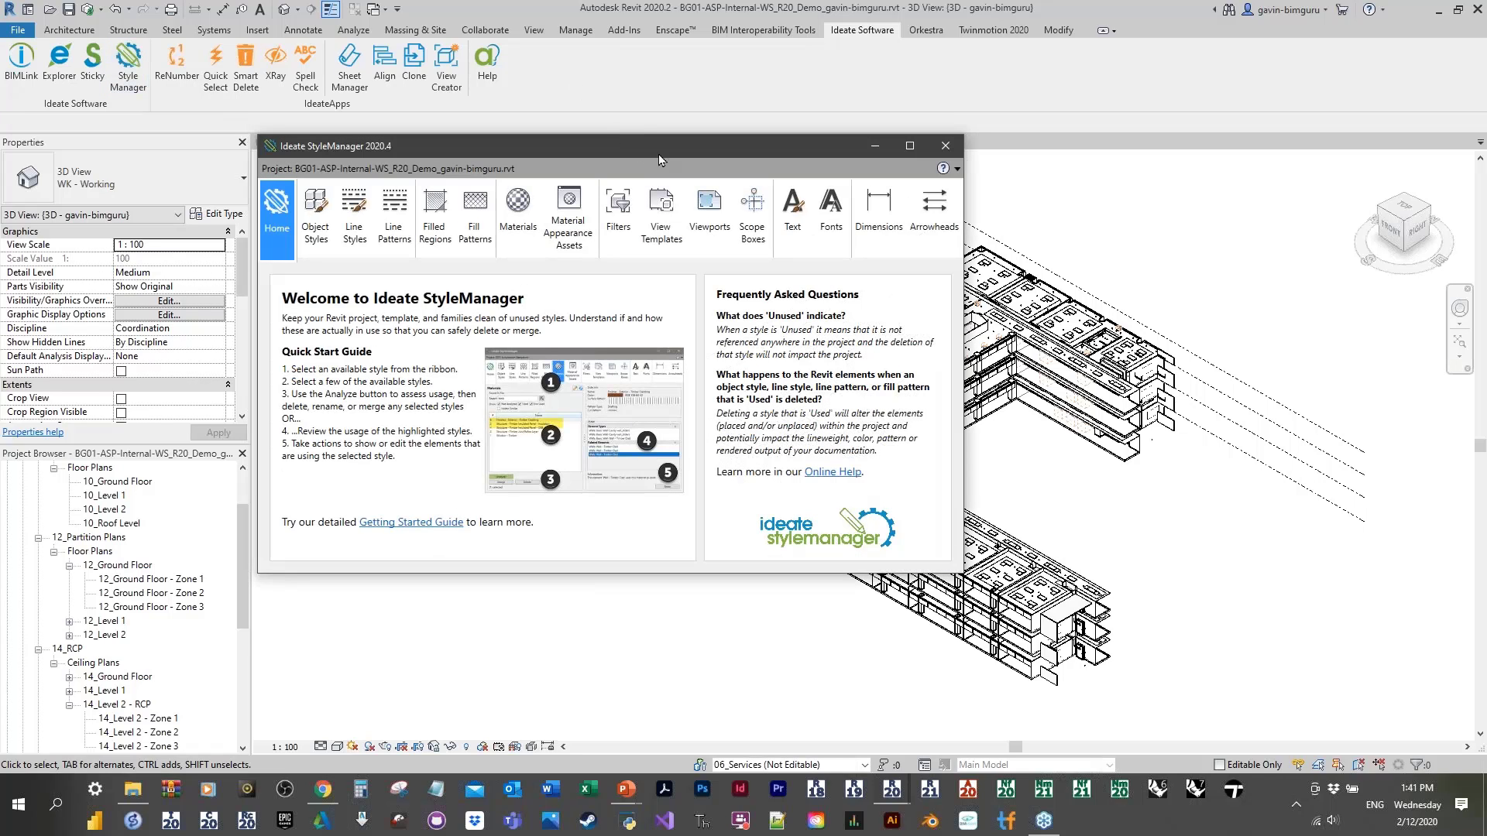
{"action": "left_click_drag", "start_coordinate": [658, 160], "coordinate": [770, 185]}
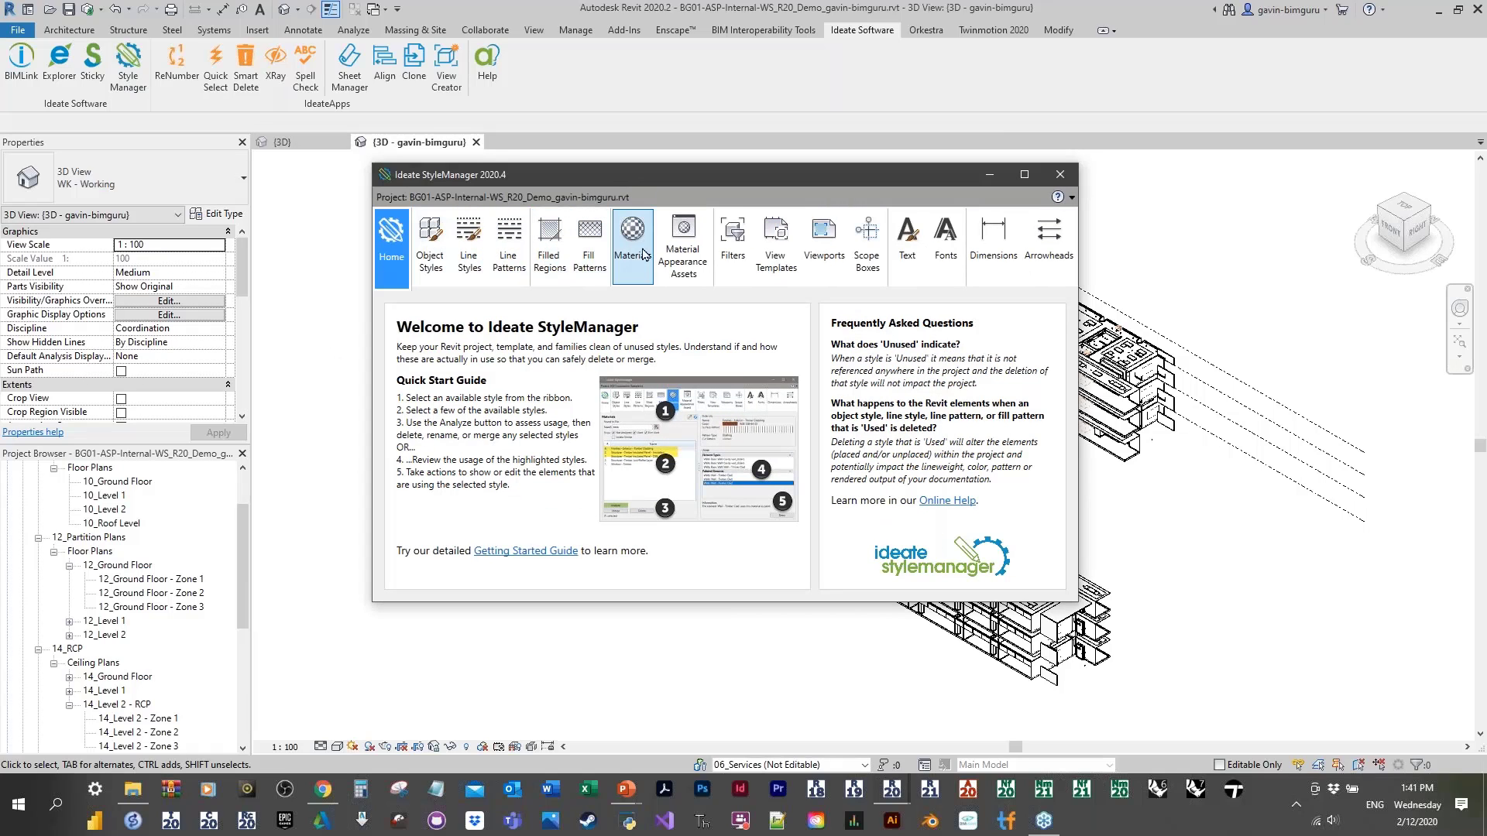
{"action": "left_click", "coordinate": [738, 250]}
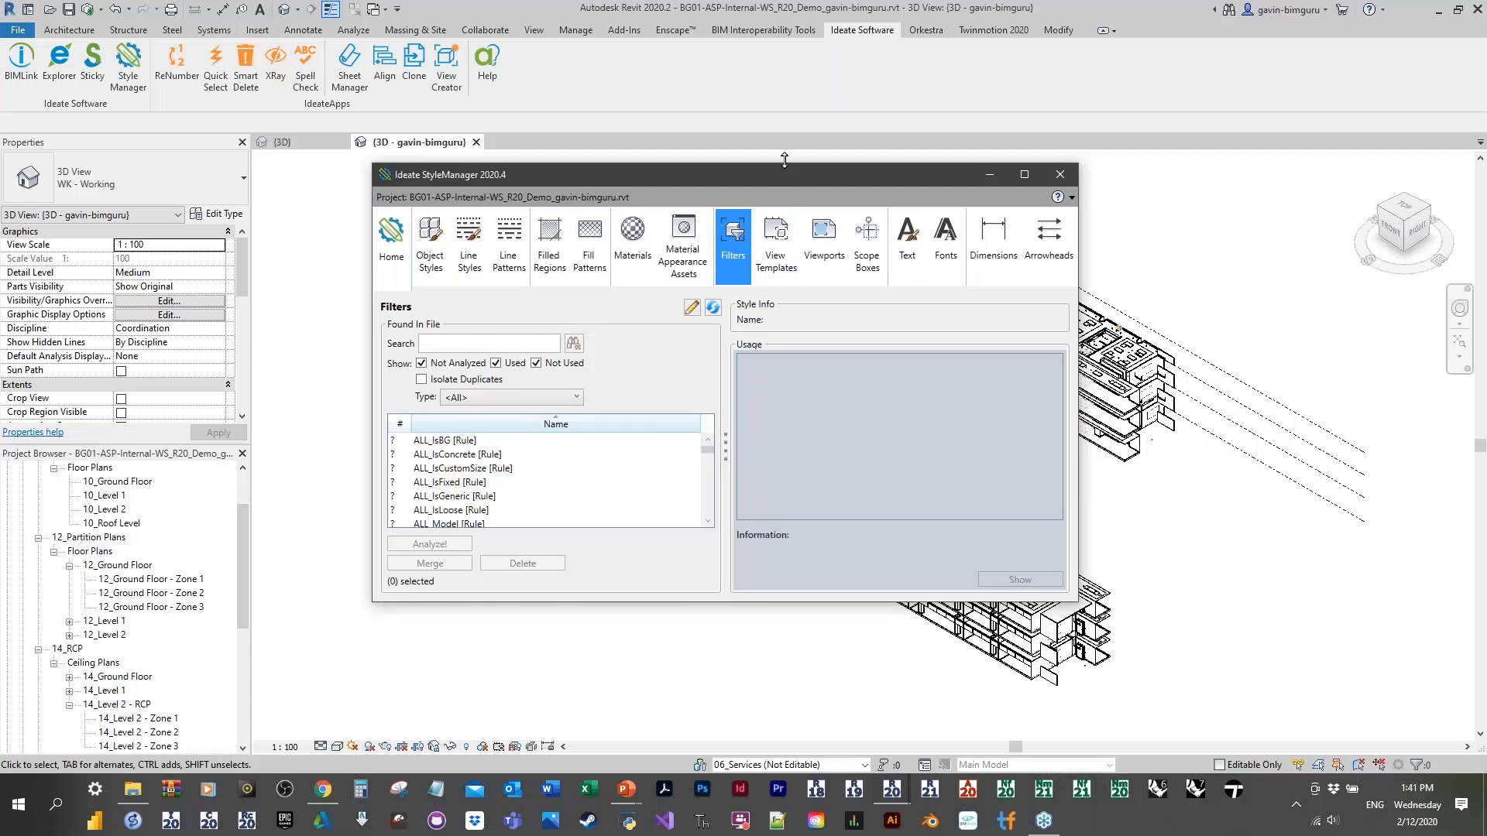
{"action": "left_click_drag", "start_coordinate": [784, 160], "coordinate": [782, 65]}
Step: Analyze the usage of the DOR_FireRated filter and the five DOR_FireRating filters from 120 to 90 in the list
{"action": "left_click", "coordinate": [467, 382]}
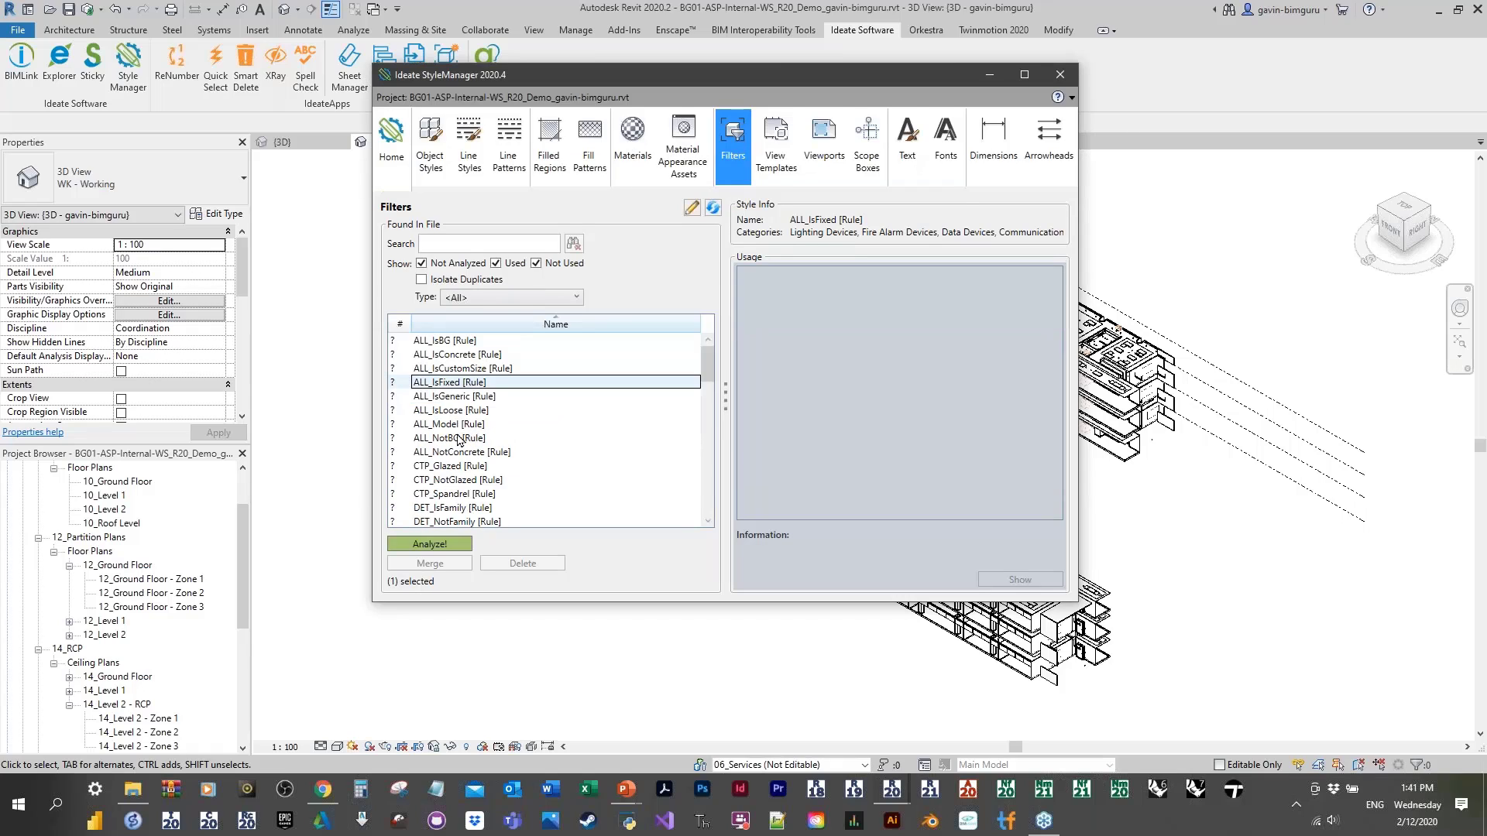
{"action": "left_click", "coordinate": [469, 437]}
{"action": "scroll", "coordinate": [469, 453], "scroll_direction": "down", "scroll_amount": 3}
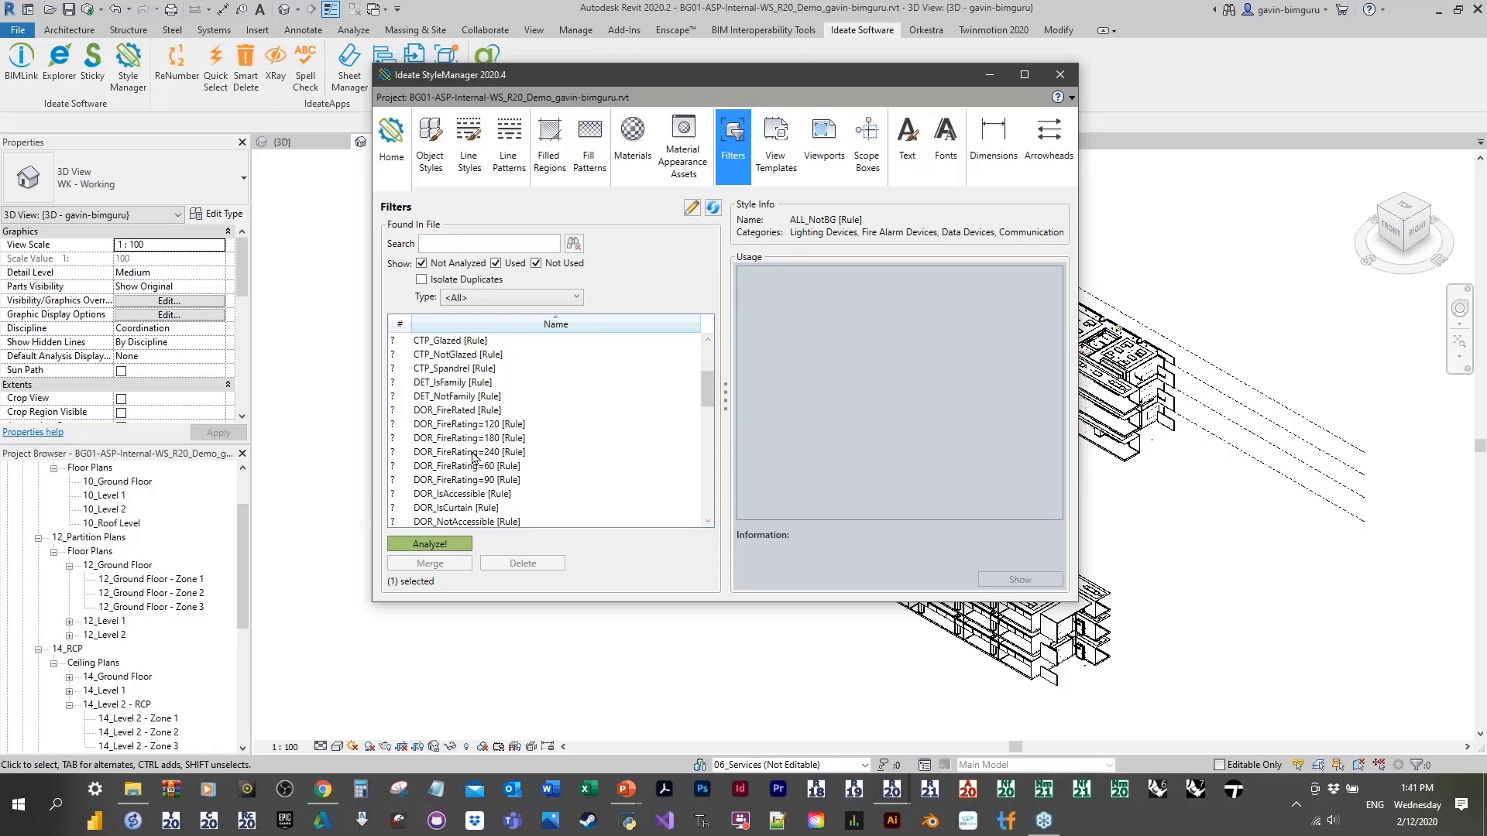
{"action": "scroll", "coordinate": [470, 457], "scroll_direction": "up", "scroll_amount": 3}
{"action": "key", "text": "Home"}
{"action": "scroll", "coordinate": [473, 454], "scroll_direction": "down", "scroll_amount": 2}
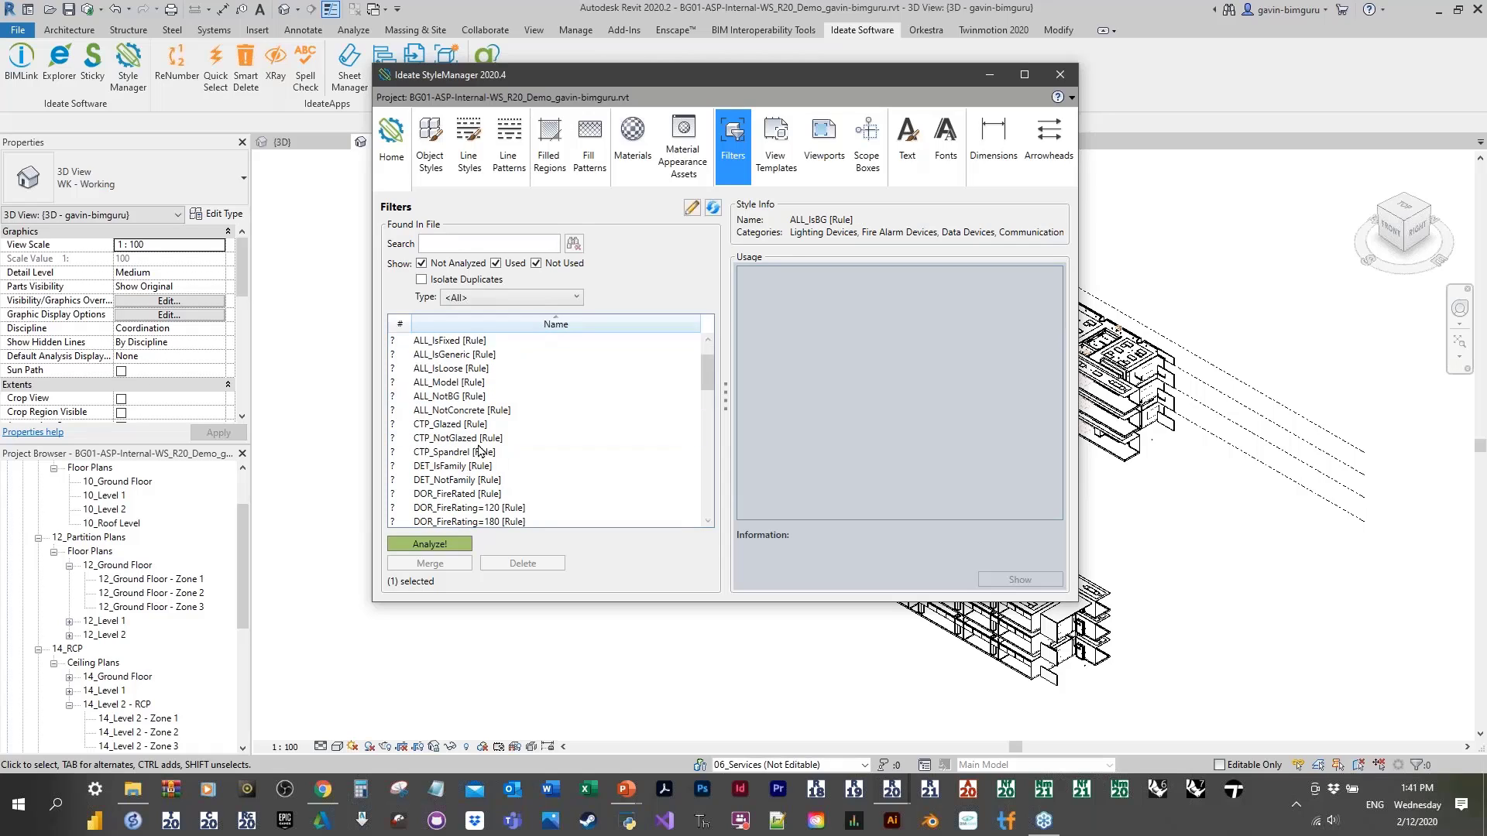
{"action": "scroll", "coordinate": [480, 451], "scroll_direction": "down", "scroll_amount": 1}
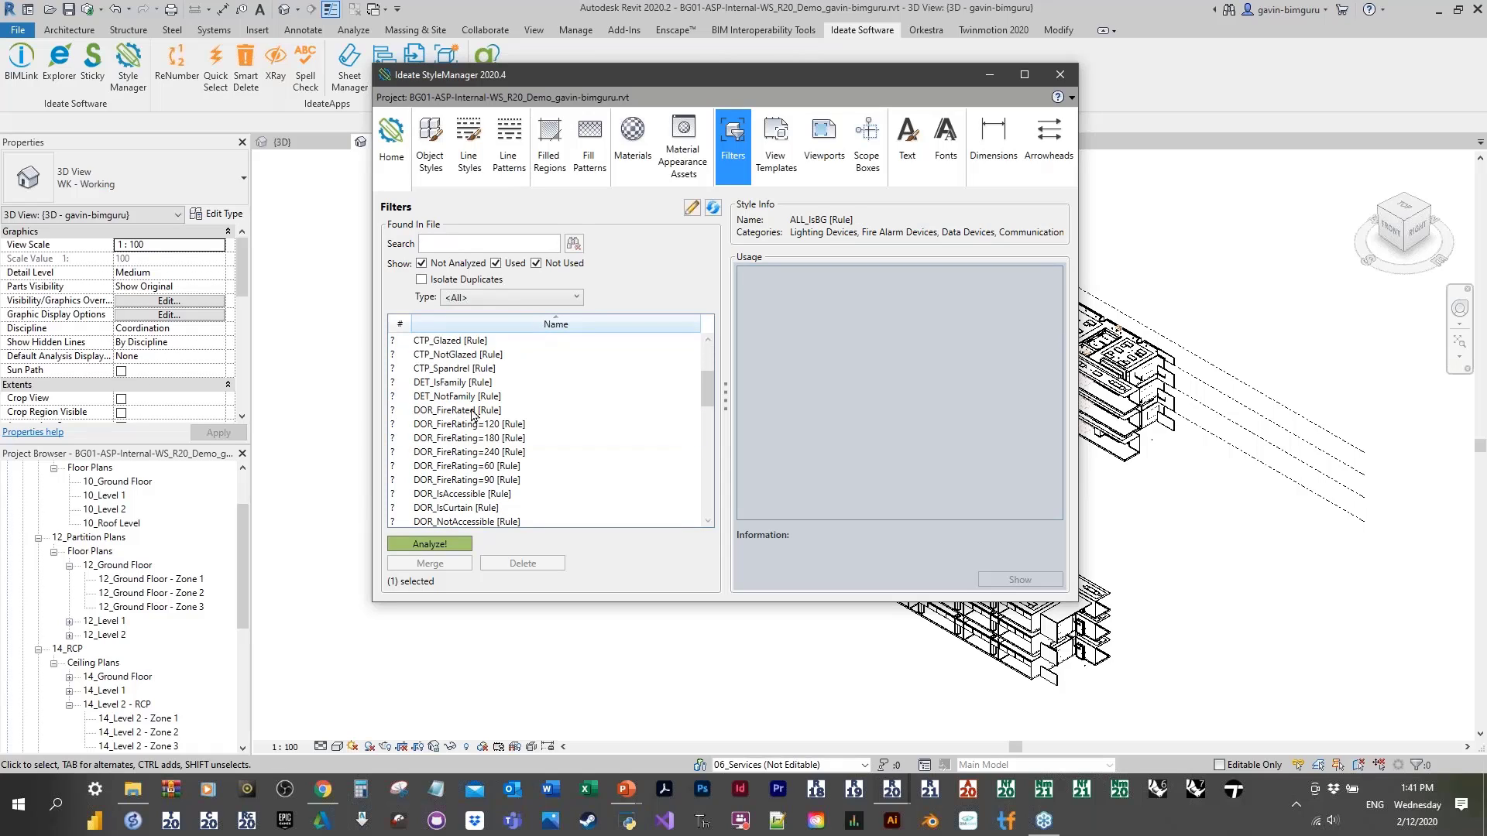
{"action": "left_click", "coordinate": [474, 412]}
{"action": "left_click", "coordinate": [485, 481], "text": "shift"}
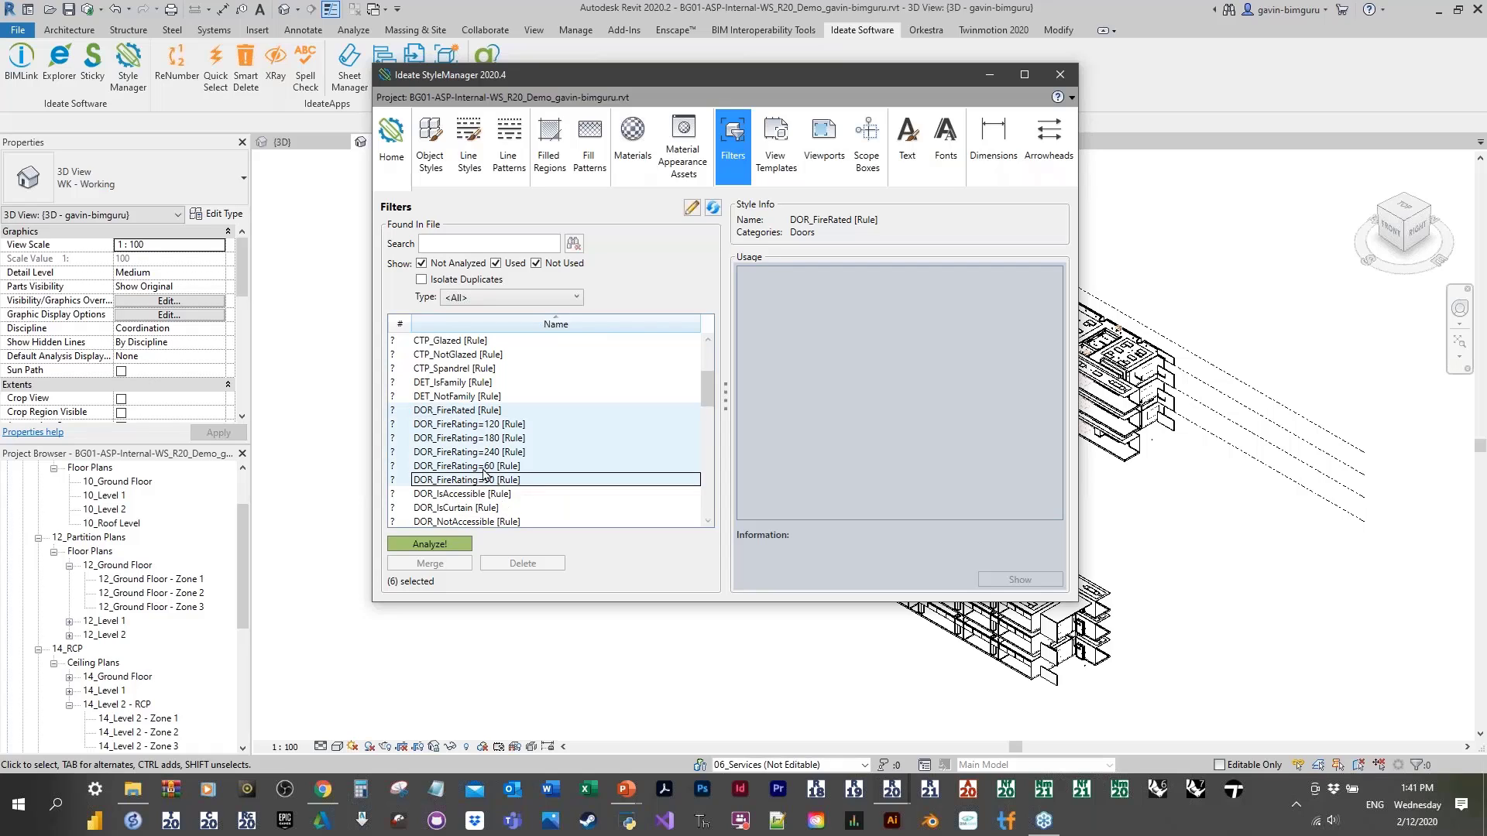
{"action": "left_click", "coordinate": [435, 544]}
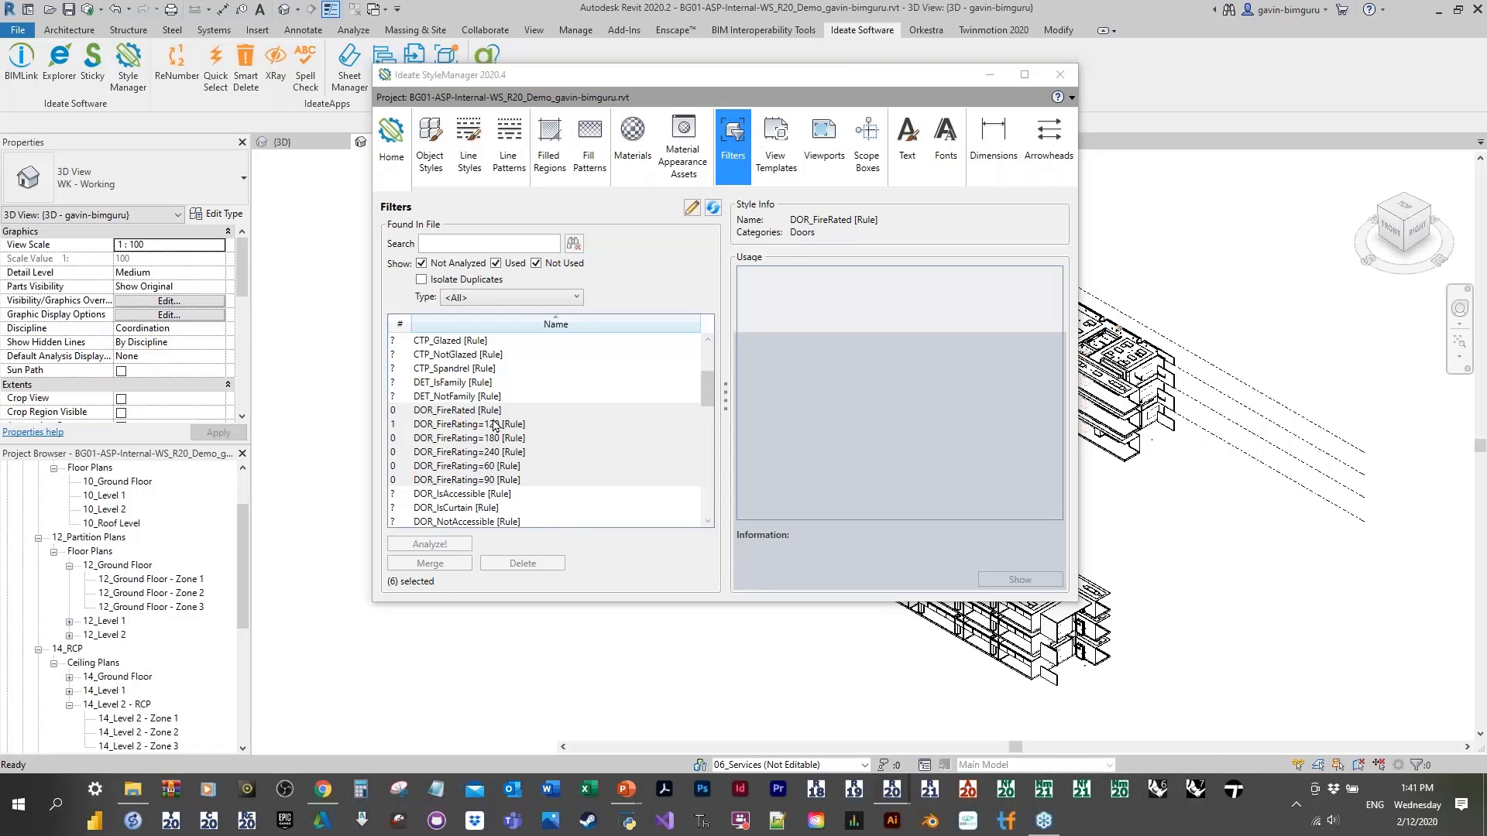
Step: Check where the DOR_FireRating=120 filter is used and compare it with the other analyzed fire rating filters
{"action": "left_click", "coordinate": [496, 425]}
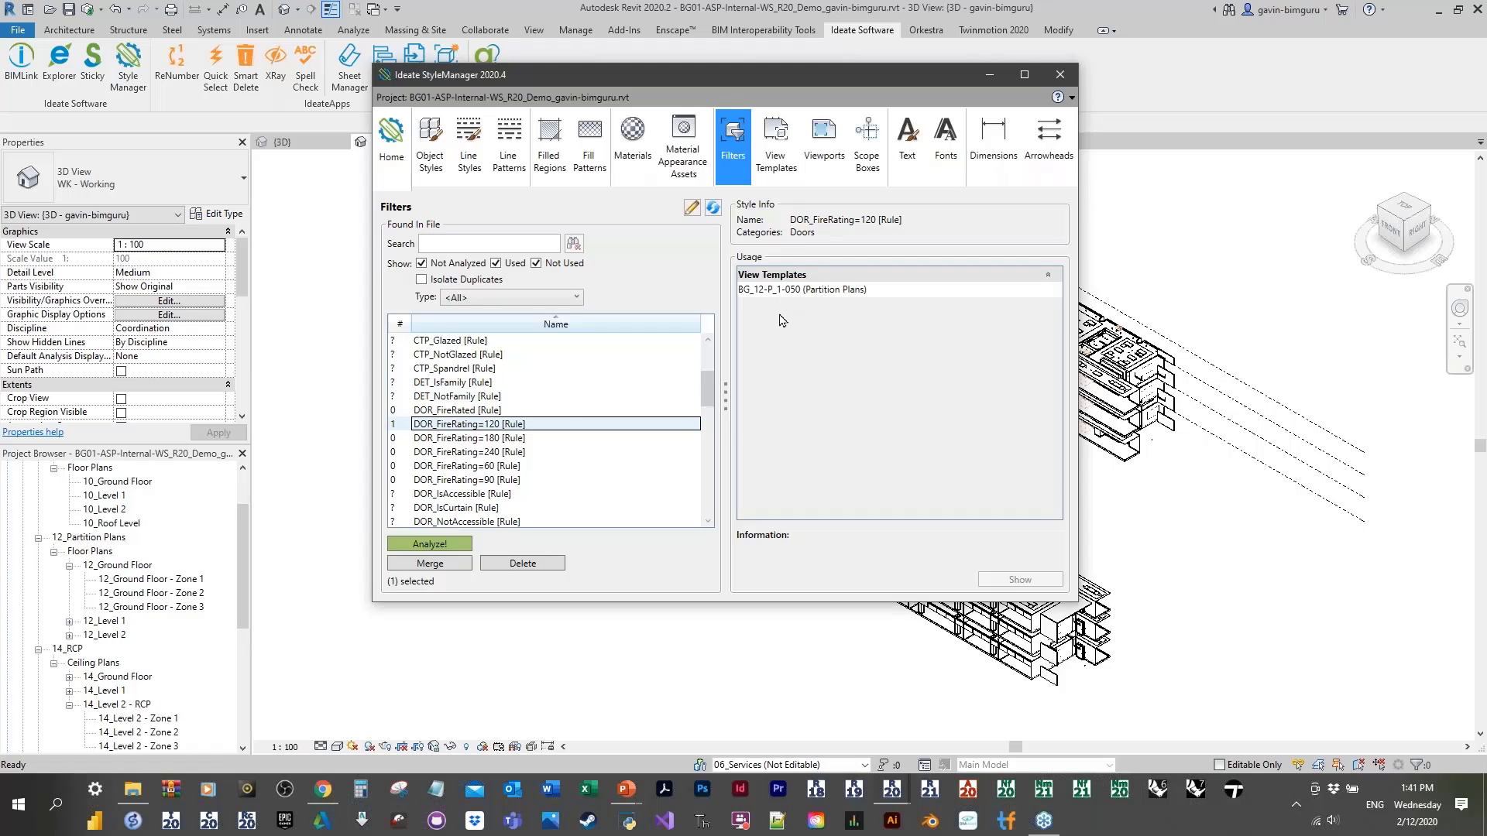
{"action": "key", "text": "Down"}
{"action": "key", "text": "Down"}
{"action": "key", "text": "Down"}
{"action": "key", "text": "Down"}
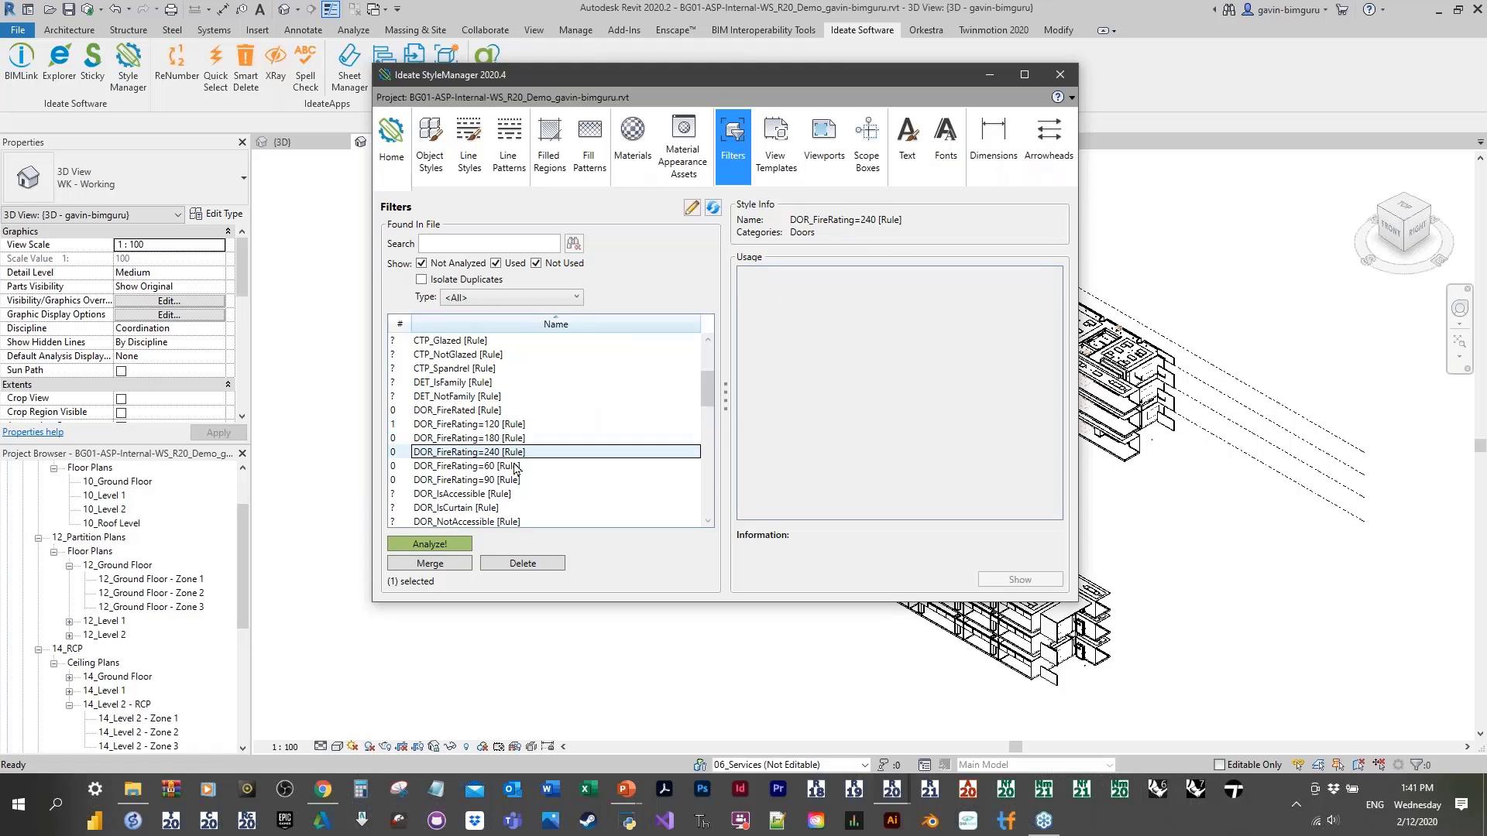
{"action": "left_click", "coordinate": [517, 425]}
{"action": "left_click", "coordinate": [395, 439]}
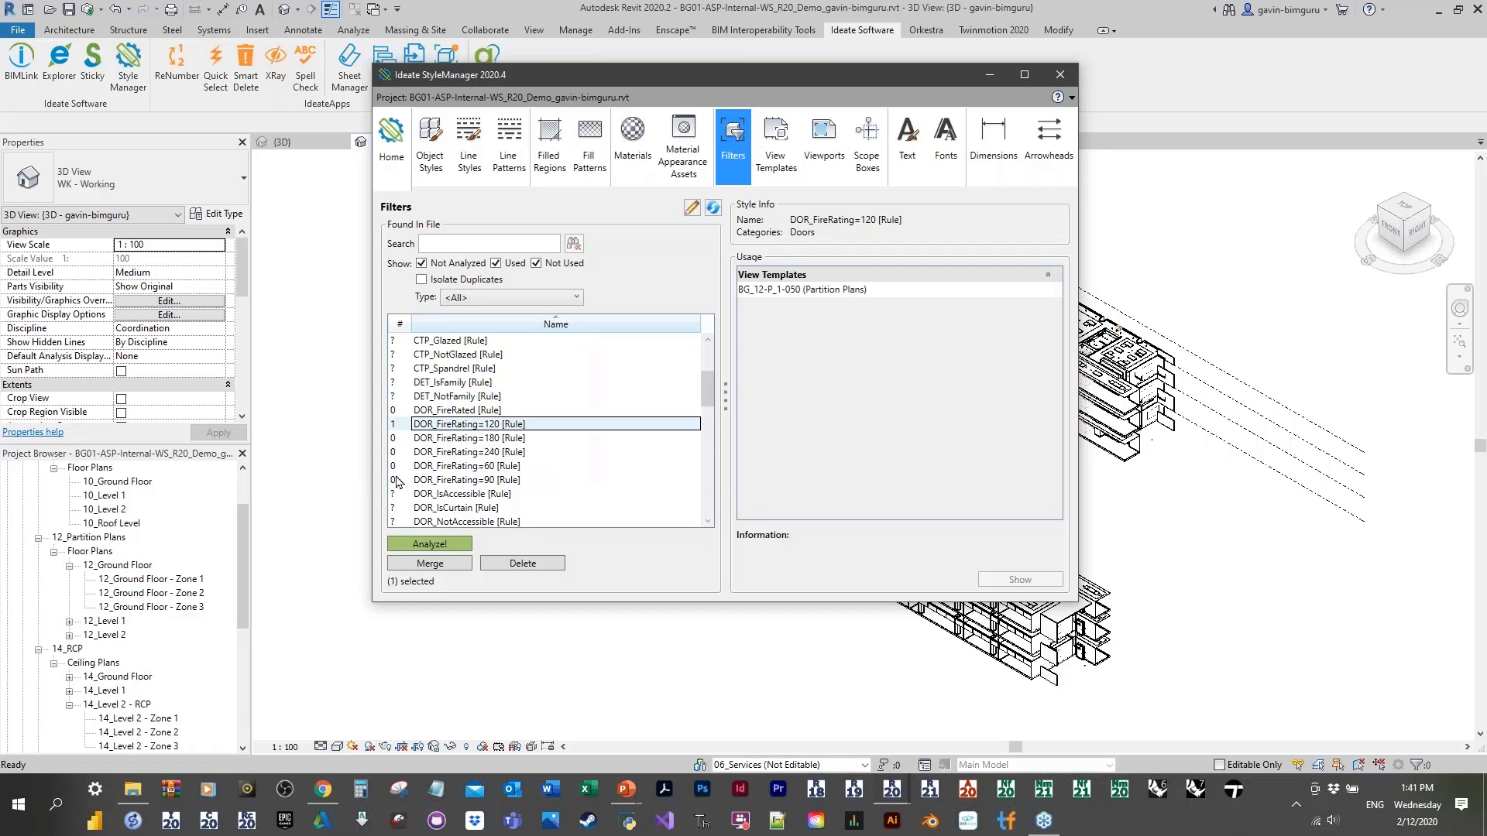
Step: Show only unused filters and delete DOR_FireRating=180, 240, 60 and 90, closing the results report
{"action": "left_click", "coordinate": [497, 263]}
{"action": "left_click", "coordinate": [453, 265]}
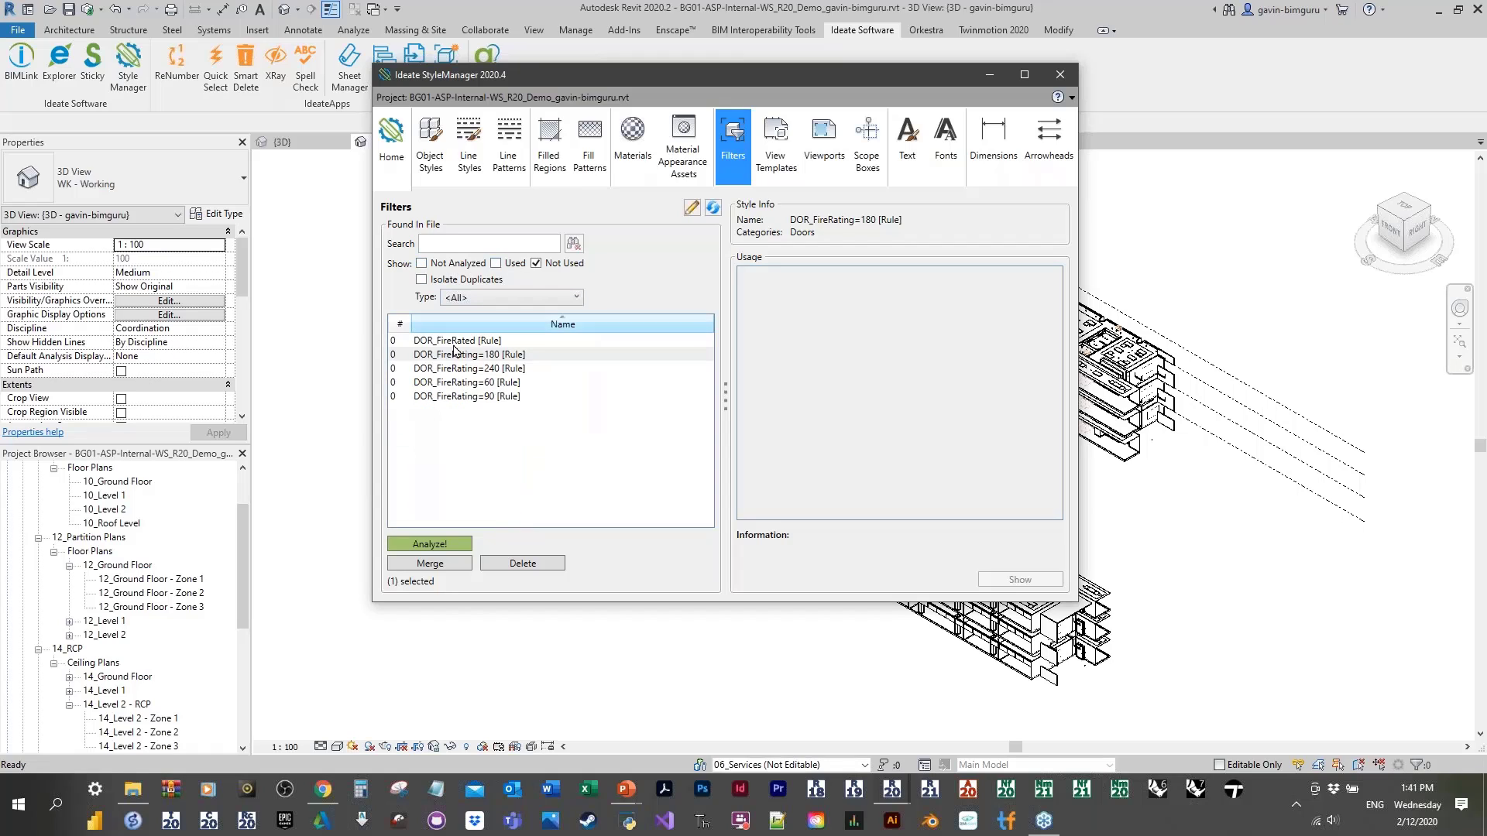
{"action": "left_click", "coordinate": [486, 343]}
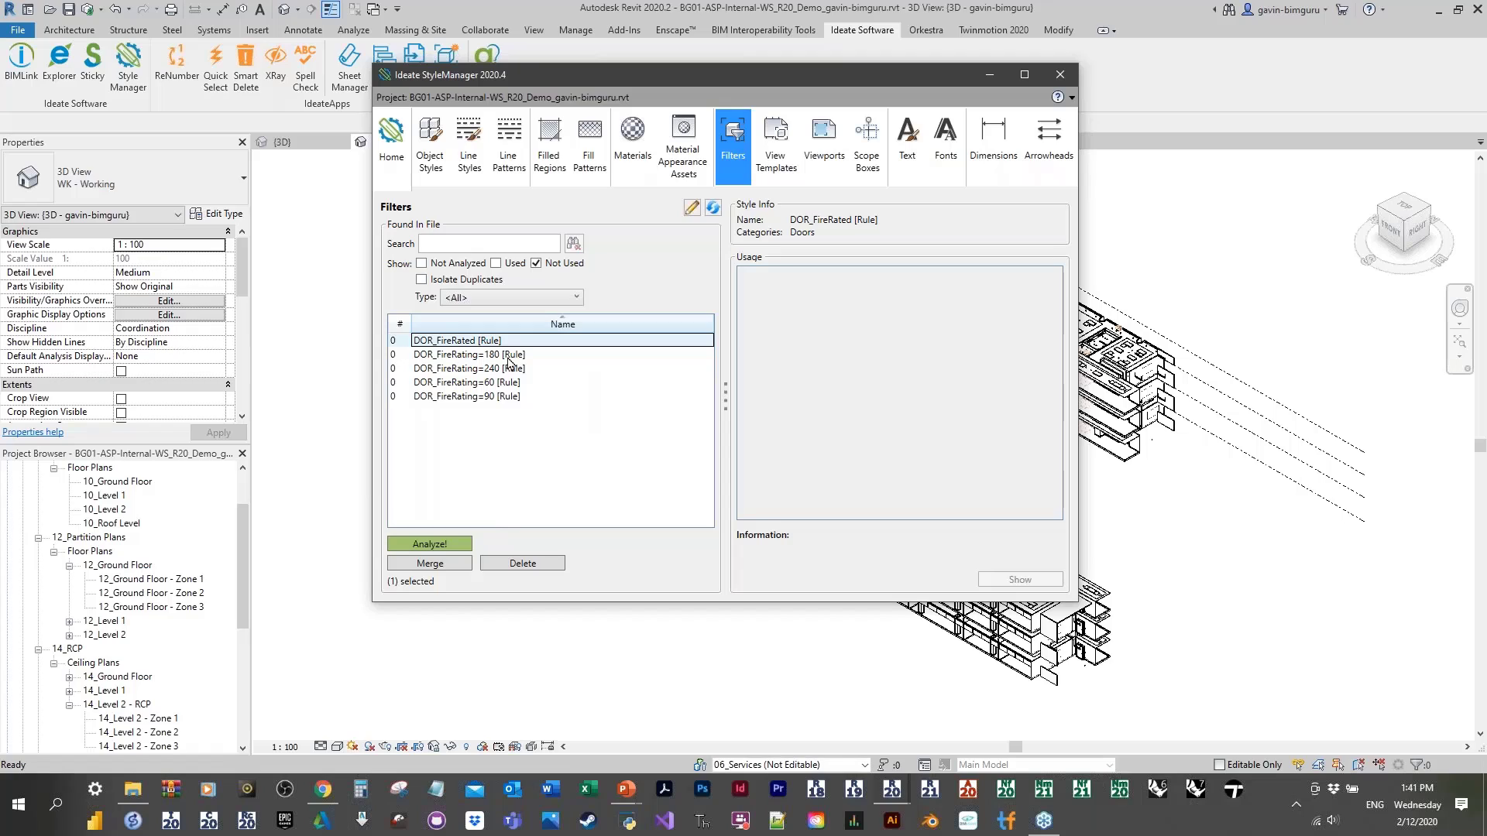
{"action": "left_click", "coordinate": [507, 356]}
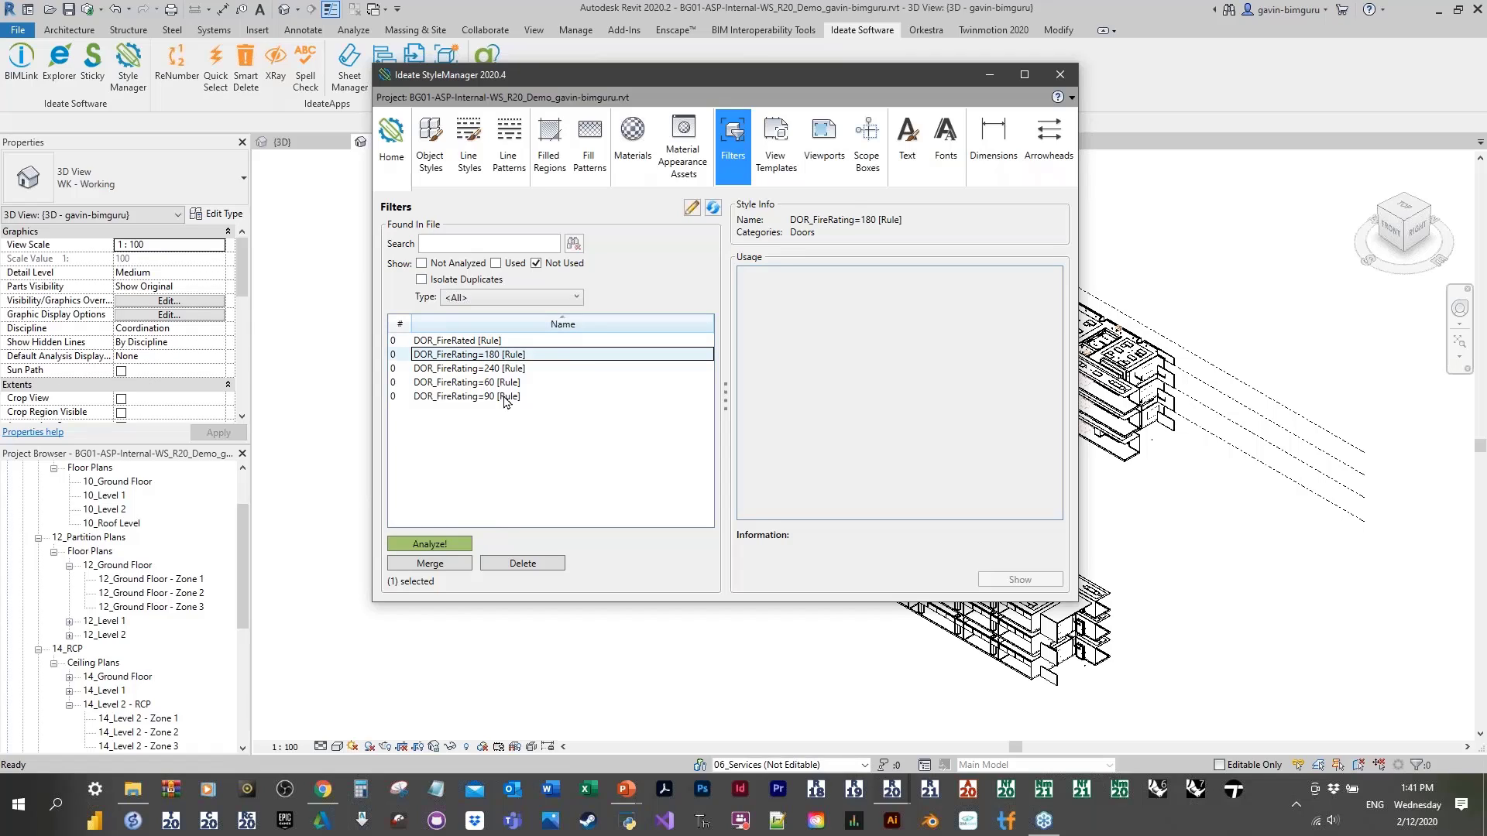
{"action": "left_click", "coordinate": [505, 398], "text": "shift"}
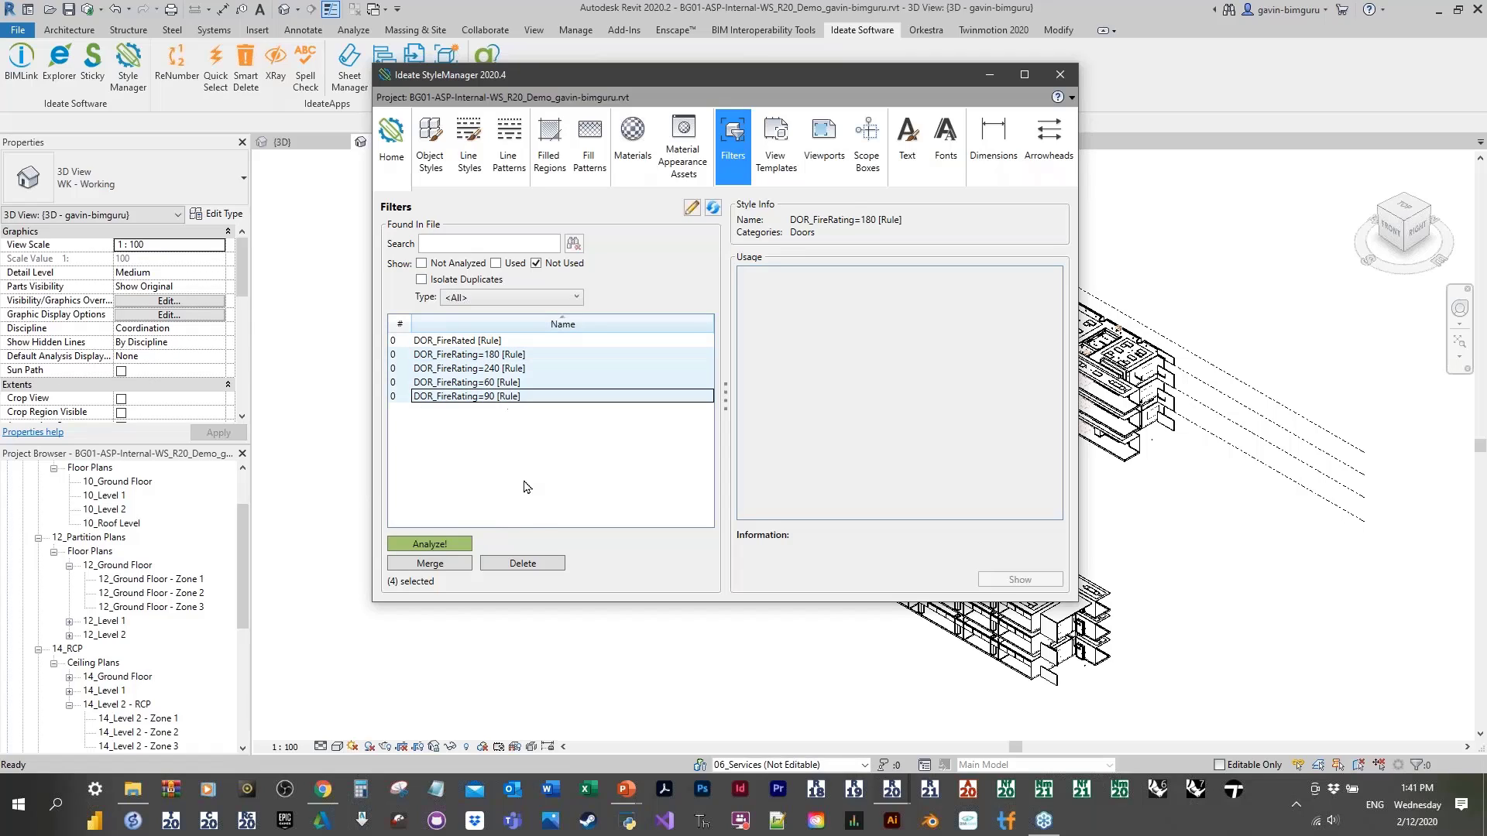
{"action": "left_click", "coordinate": [522, 563]}
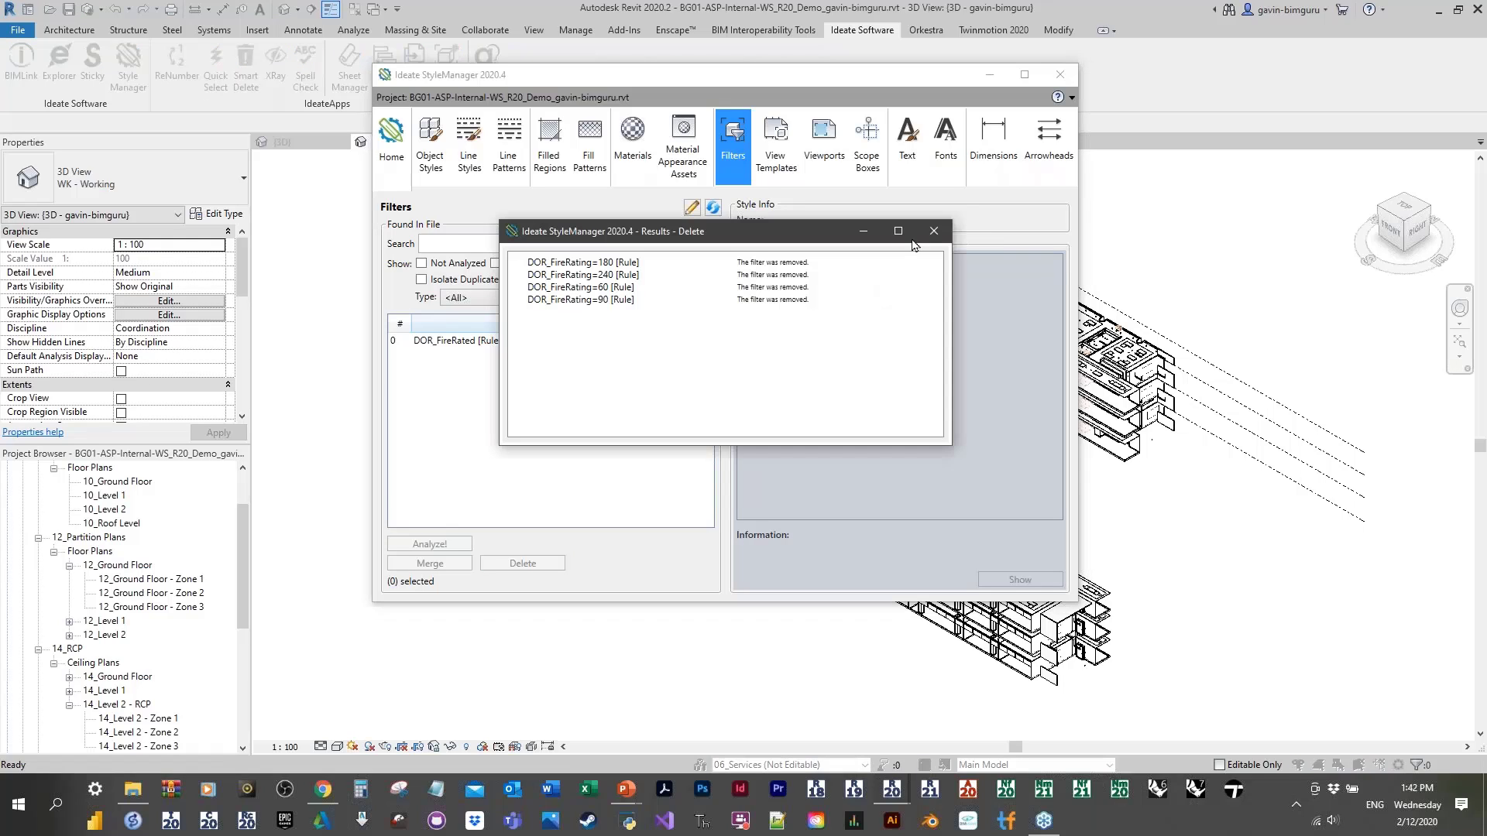
{"action": "left_click", "coordinate": [935, 233]}
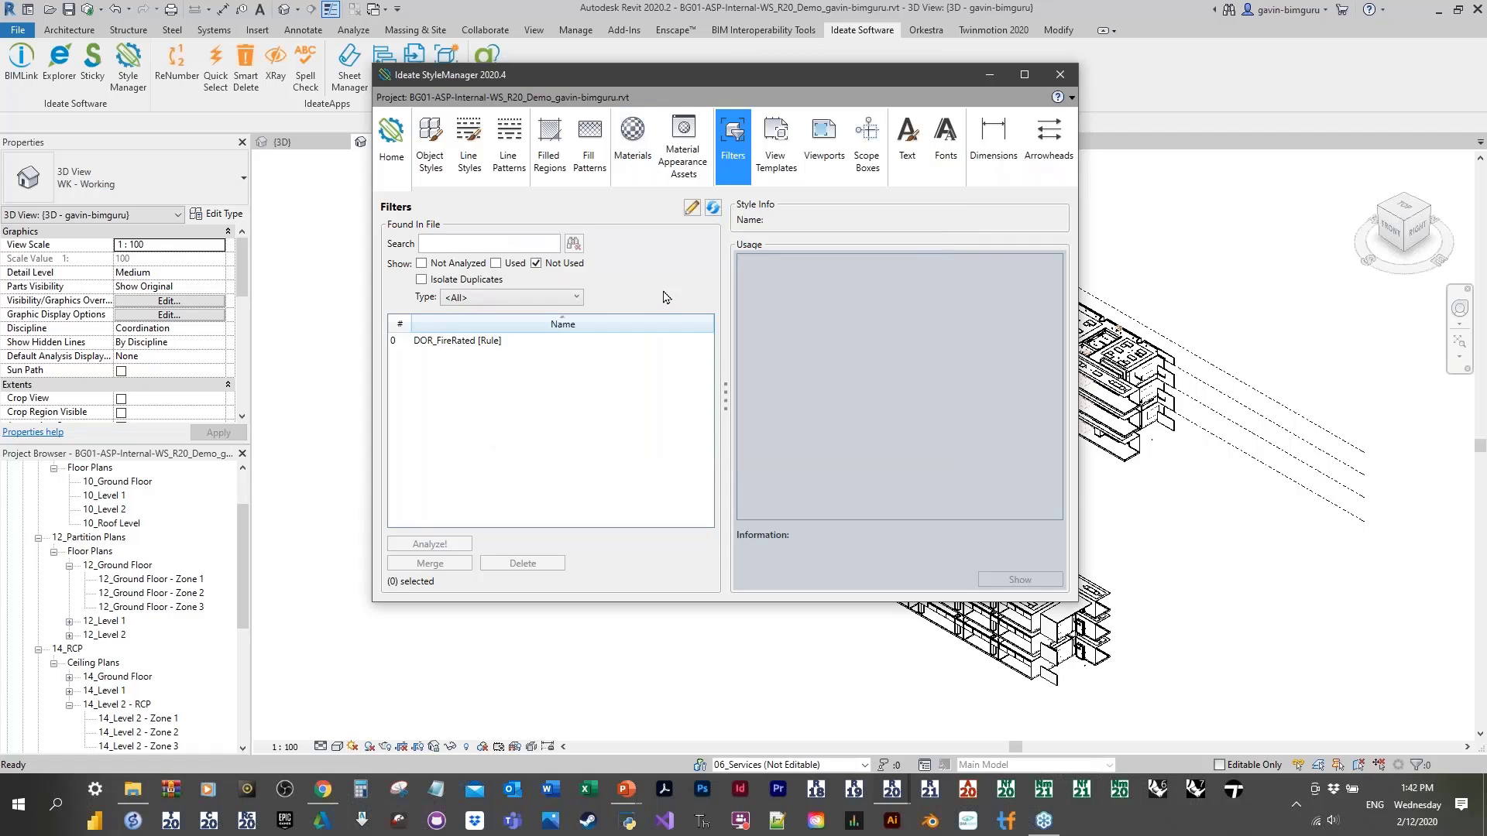
Step: Look through the project's view templates and examine the usage of BG_10-P_1-100 (GA Plans)
{"action": "left_click", "coordinate": [777, 158]}
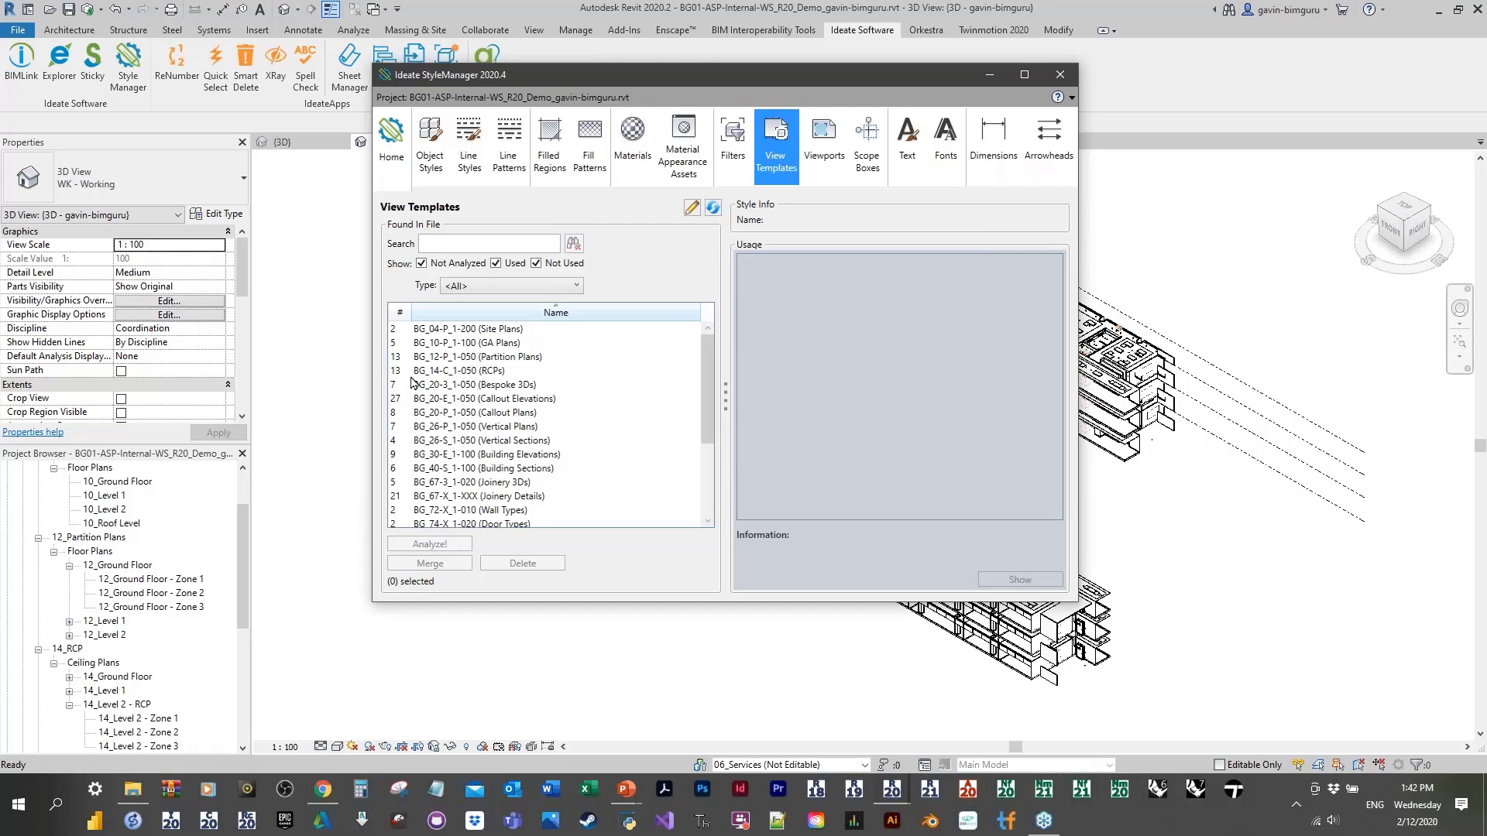
{"action": "scroll", "coordinate": [413, 382], "scroll_direction": "down", "scroll_amount": 3}
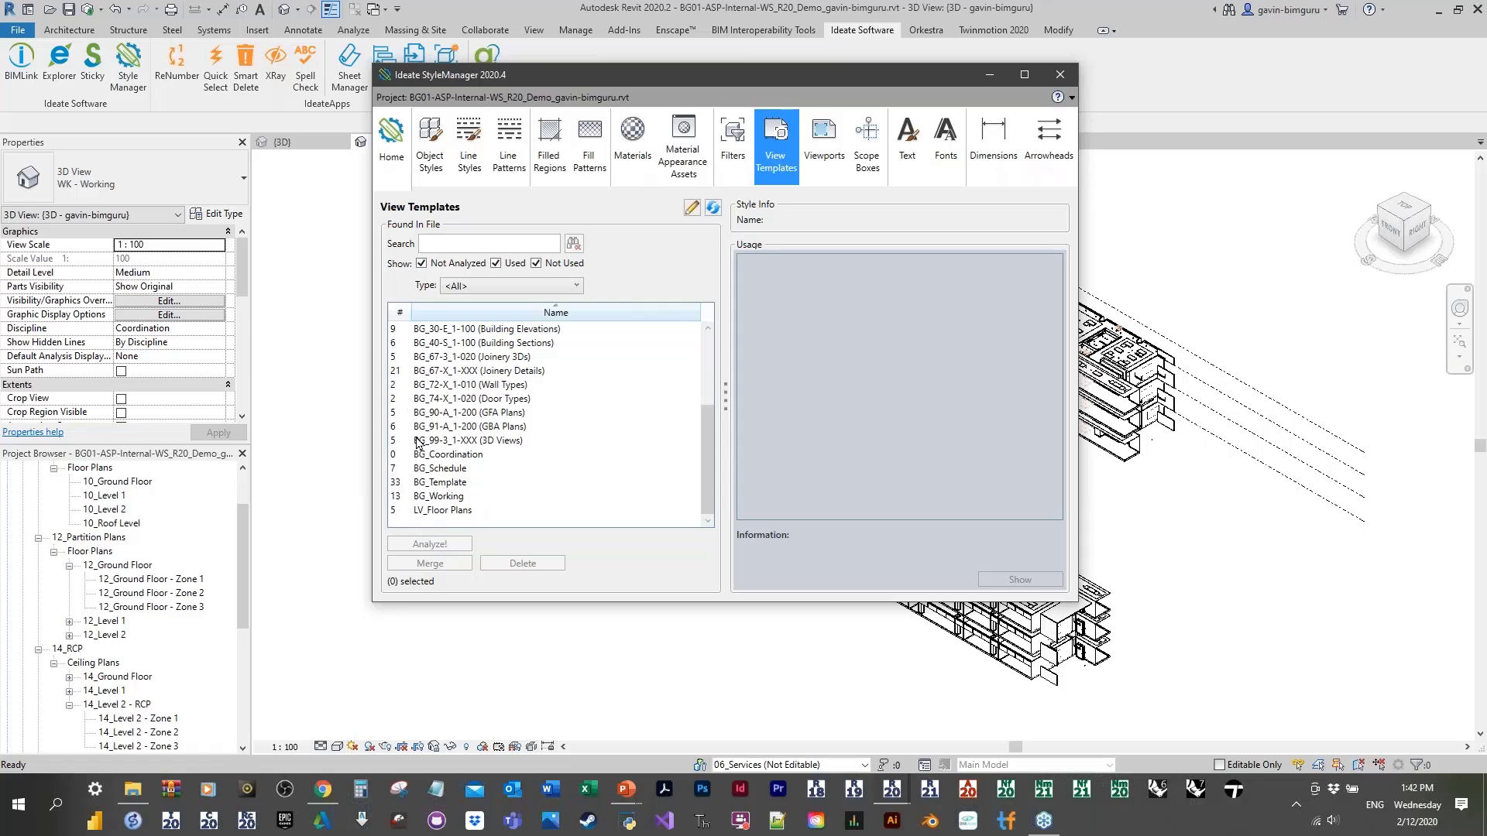
{"action": "scroll", "coordinate": [476, 474], "scroll_direction": "up", "scroll_amount": 3}
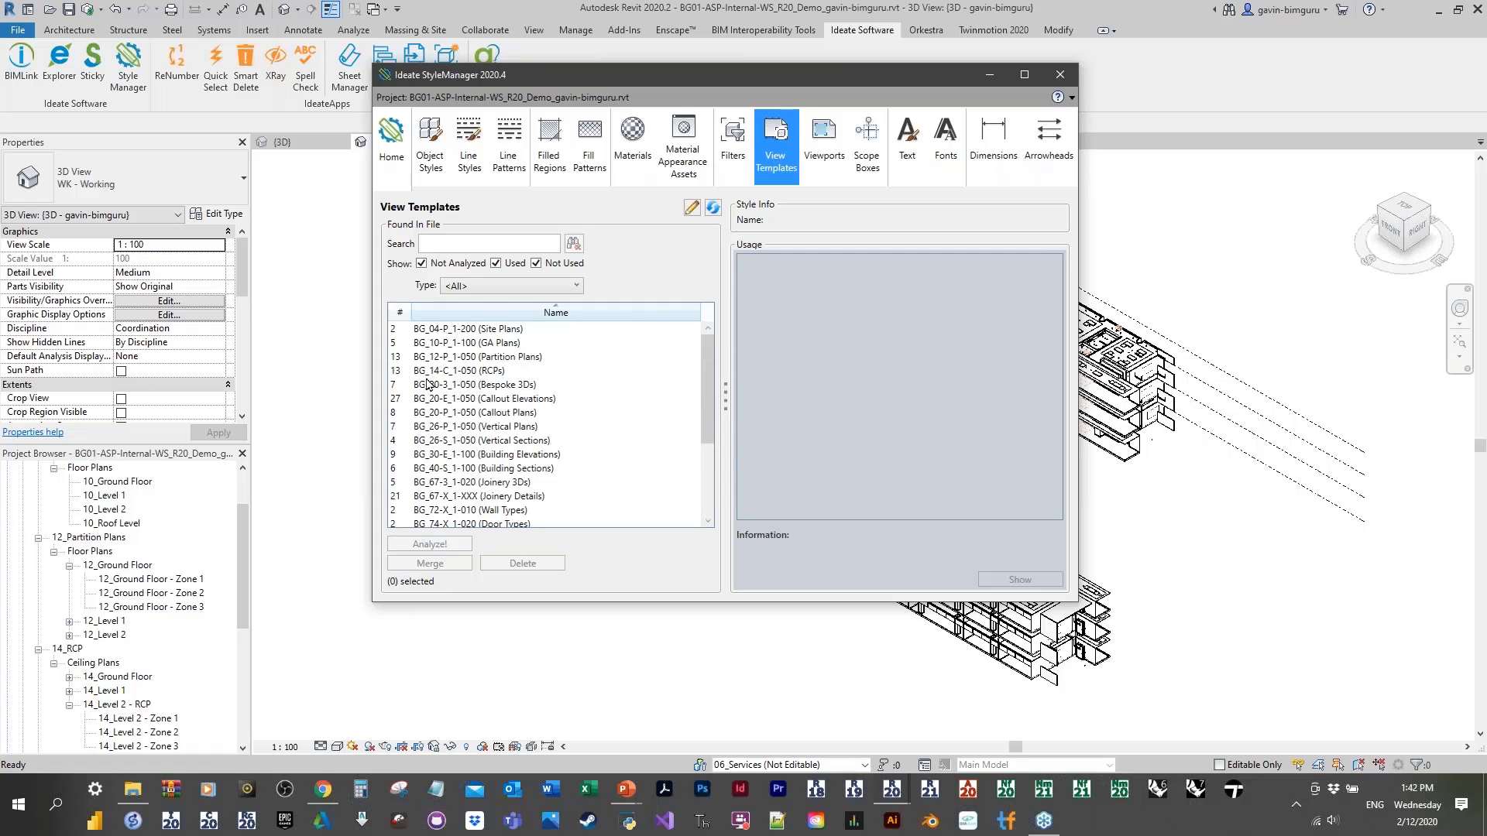
{"action": "left_click", "coordinate": [473, 345]}
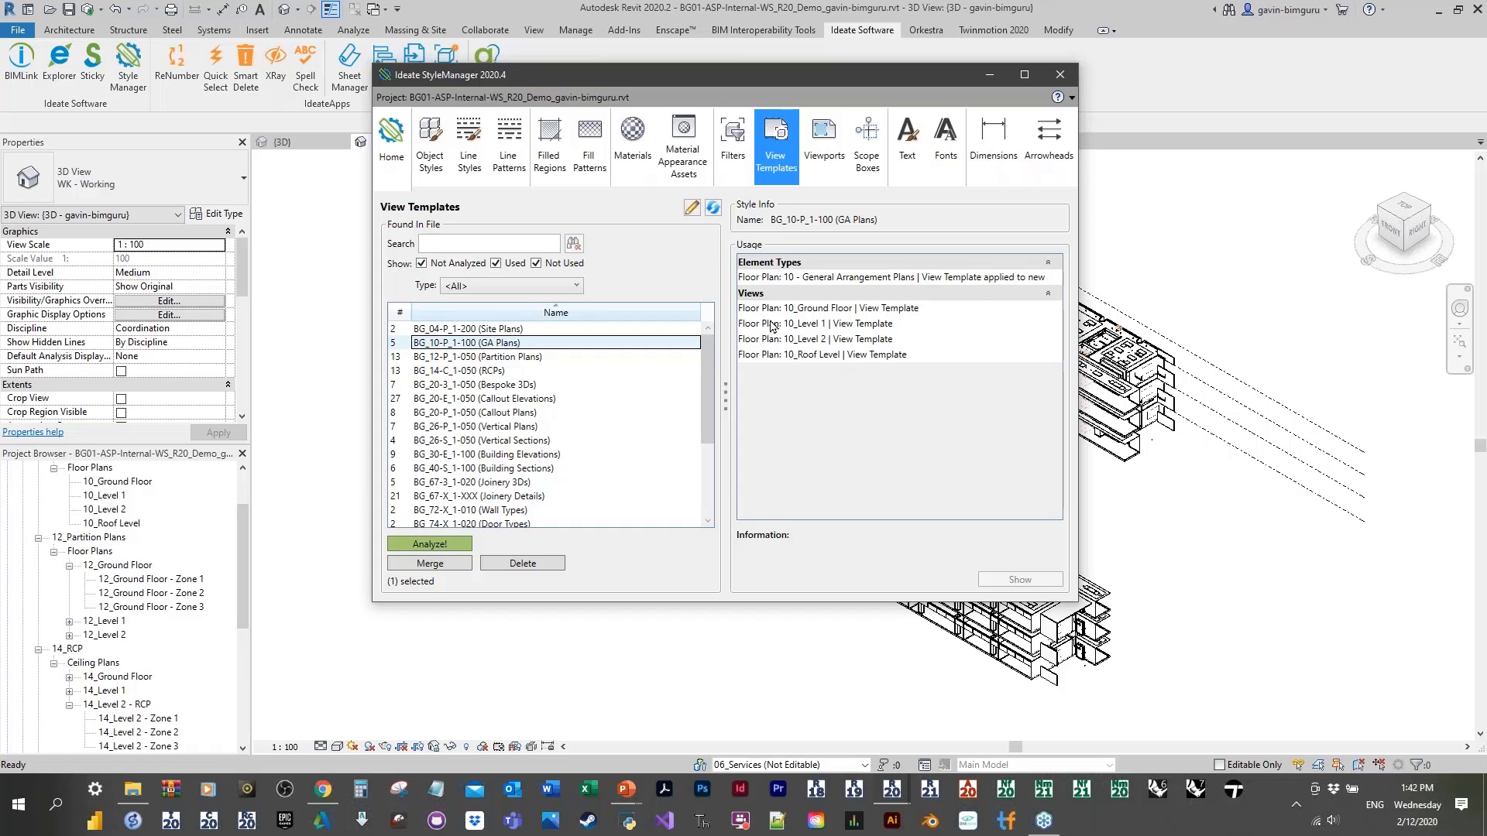
Step: Analyze the Title w Line viewport type and delete it from the project, closing the results report
{"action": "left_click", "coordinate": [823, 164]}
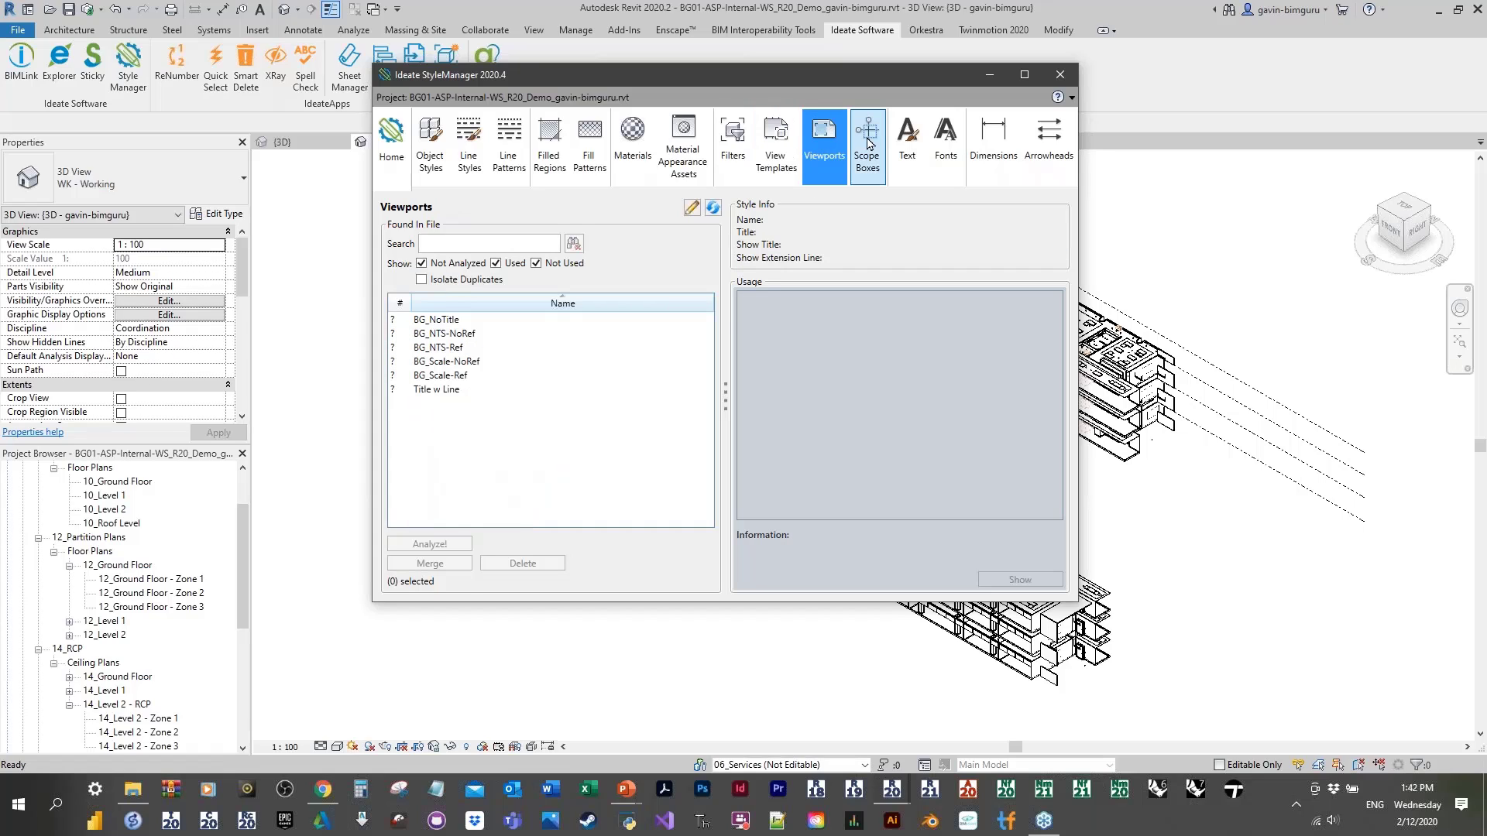
{"action": "left_click", "coordinate": [453, 392]}
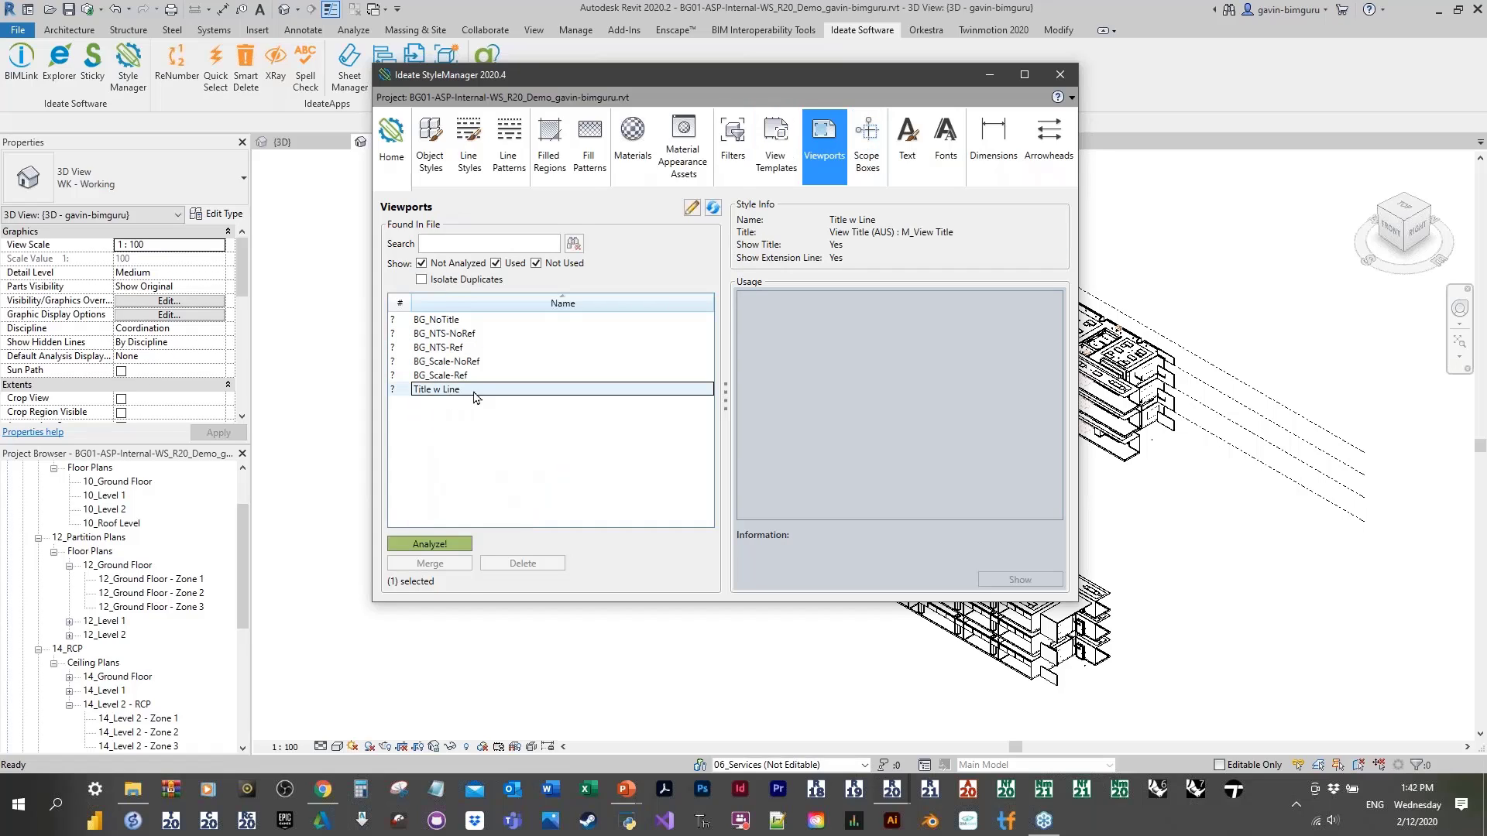
{"action": "left_click", "coordinate": [418, 542]}
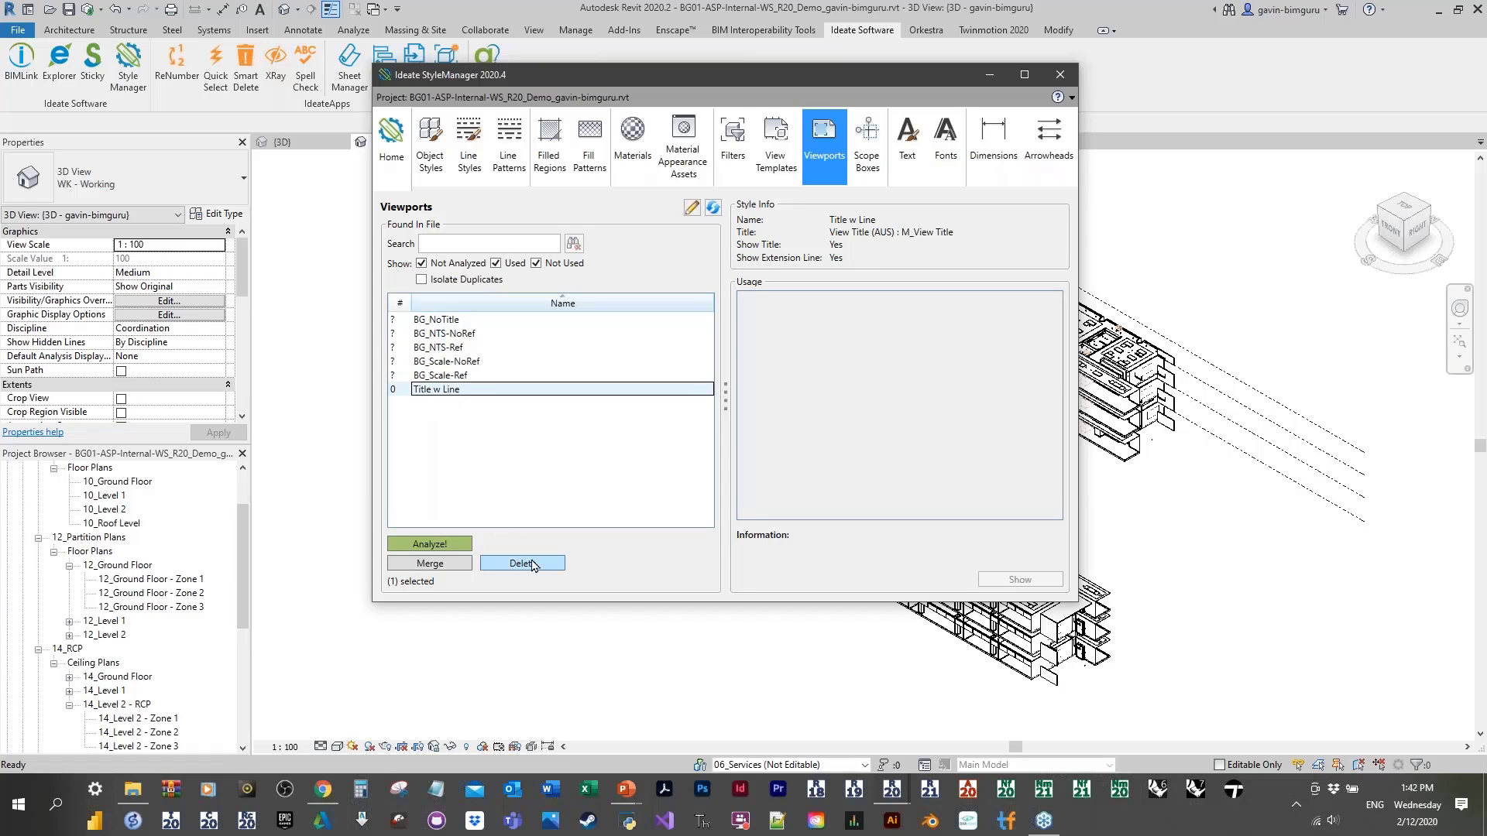
{"action": "left_click", "coordinate": [533, 564]}
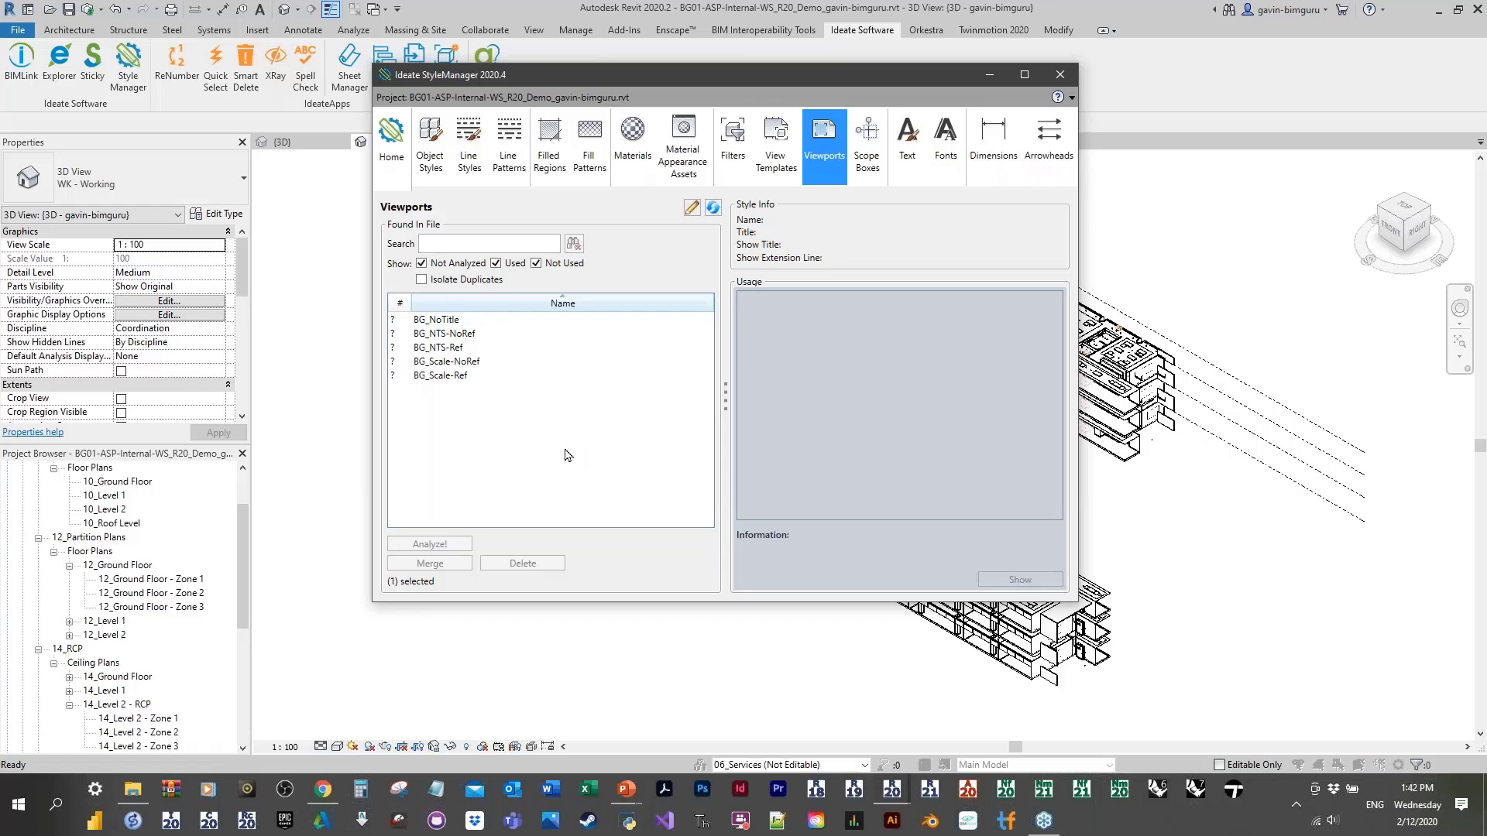
{"action": "left_click", "coordinate": [935, 232]}
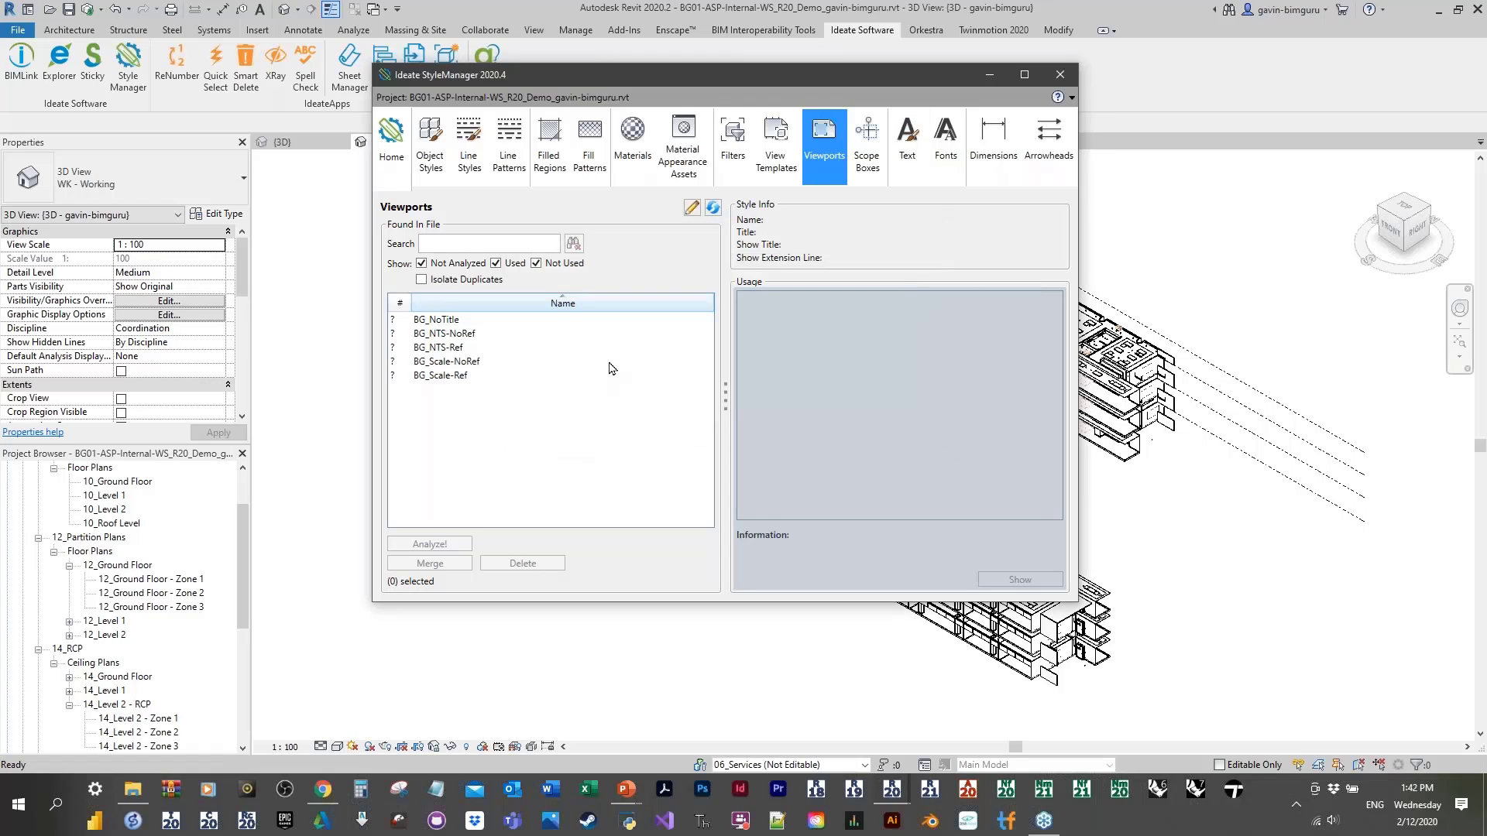
Step: Open the line patterns list and compare the definitions of the matching patterns BG_Center and BG_Level
{"action": "left_click", "coordinate": [505, 148]}
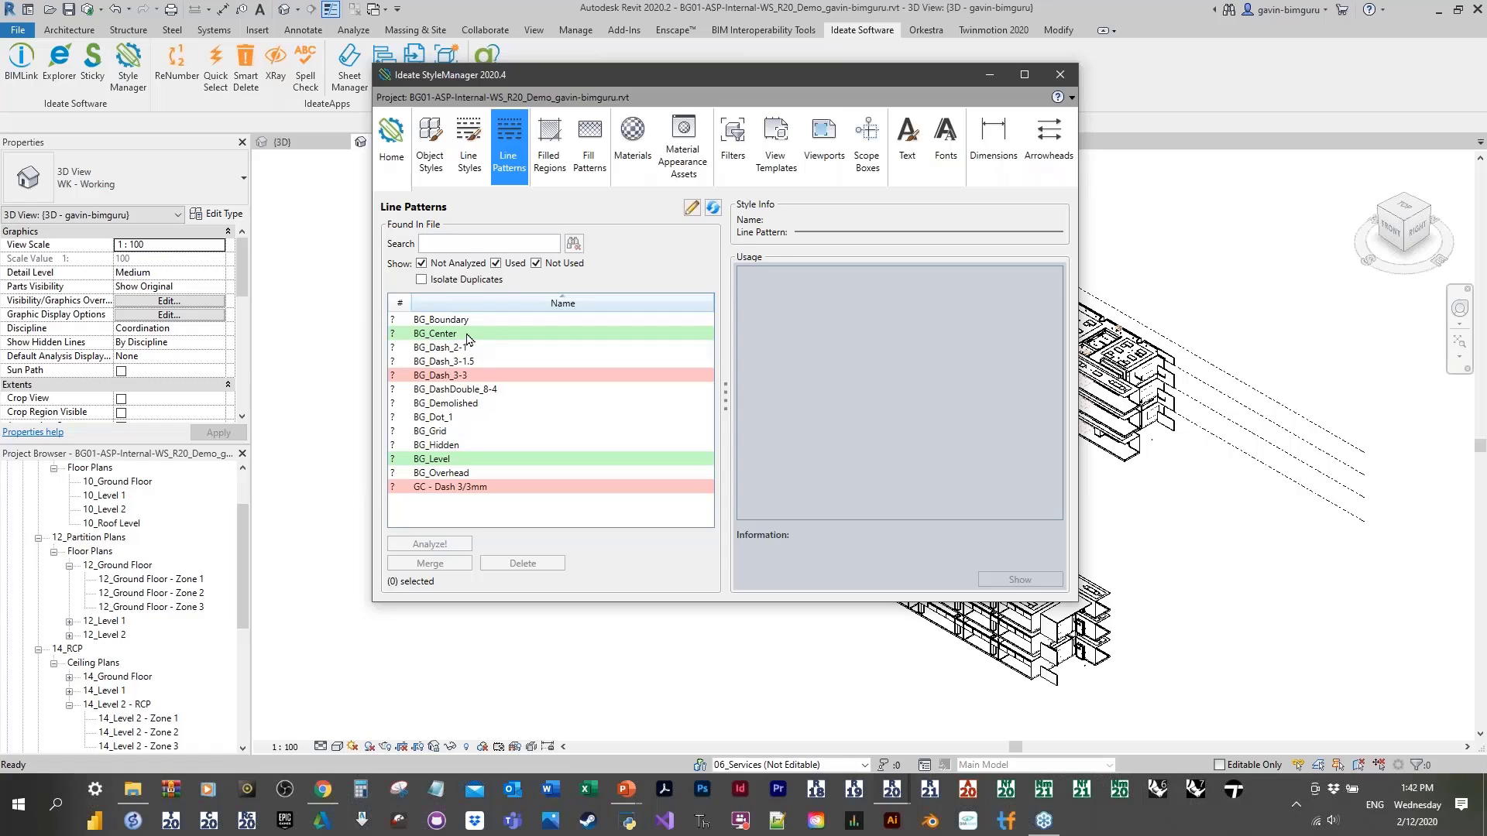
{"action": "left_click", "coordinate": [466, 337]}
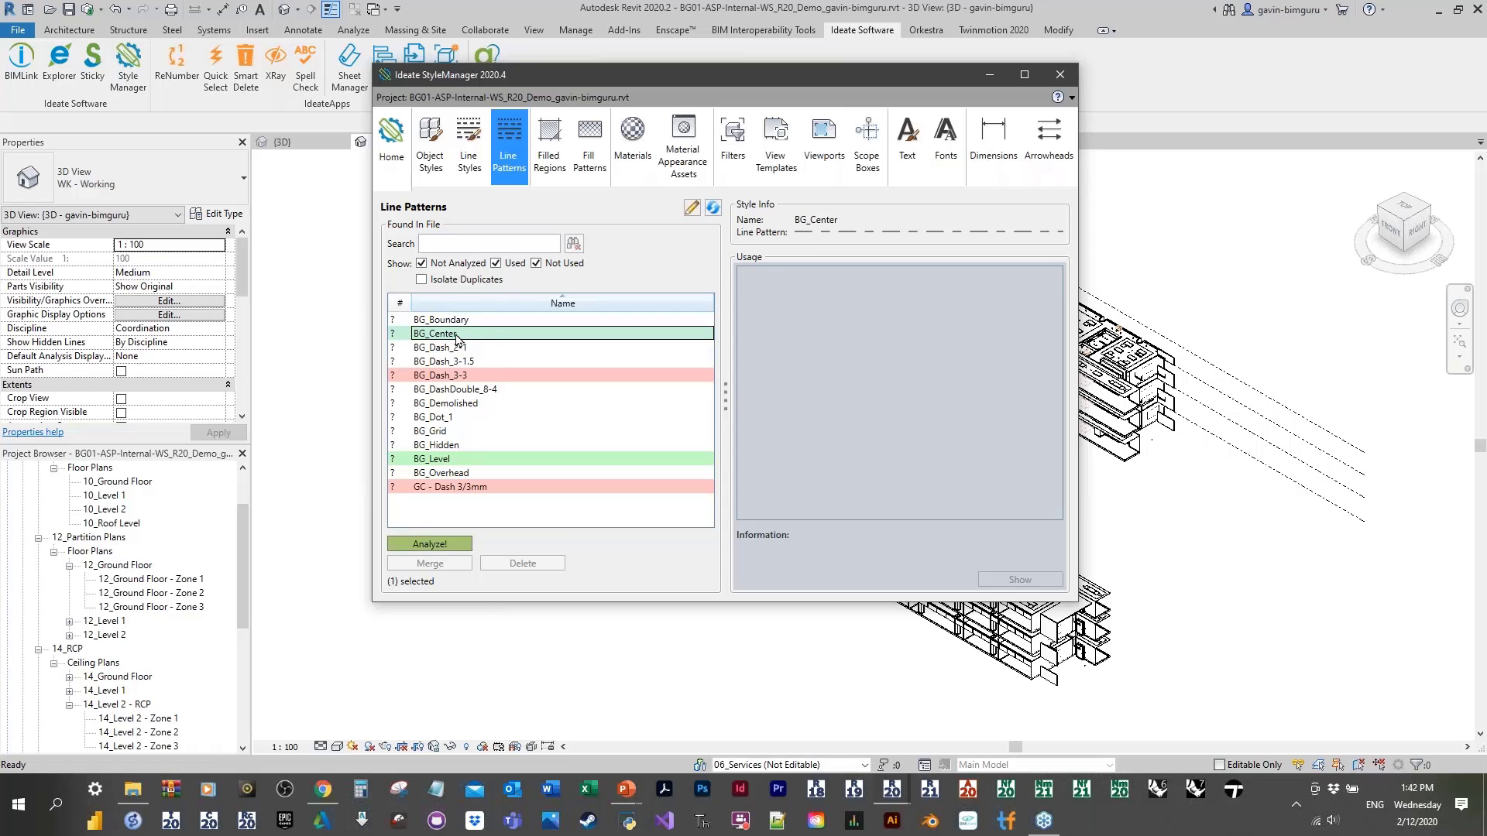
{"action": "left_click", "coordinate": [453, 462]}
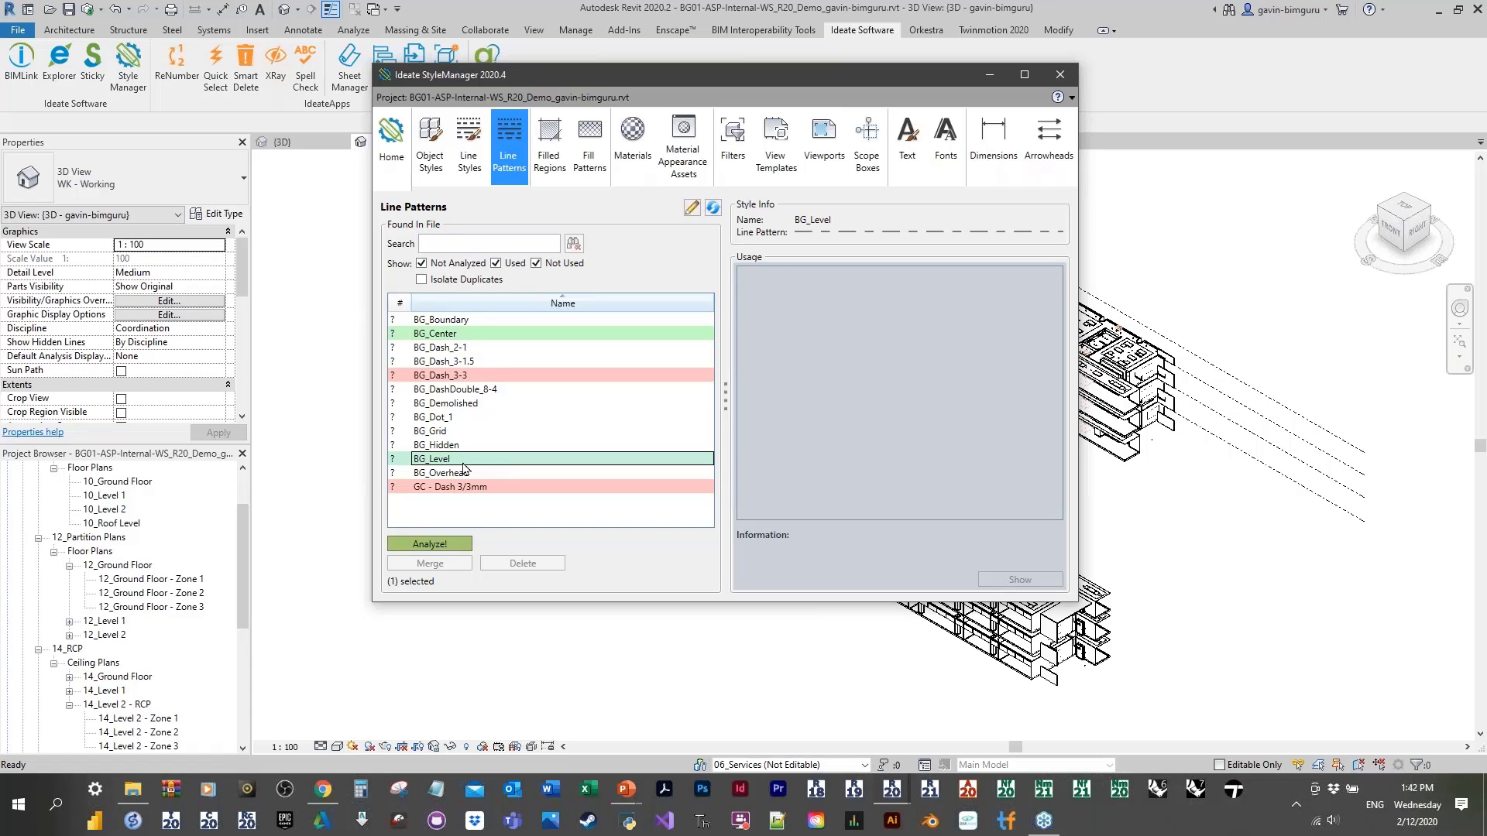
Step: Analyze the usage of line patterns GC - Dash 3/3mm, BG_Dash_3-3, BG_Center and BG_Level together
{"action": "left_click", "coordinate": [422, 487]}
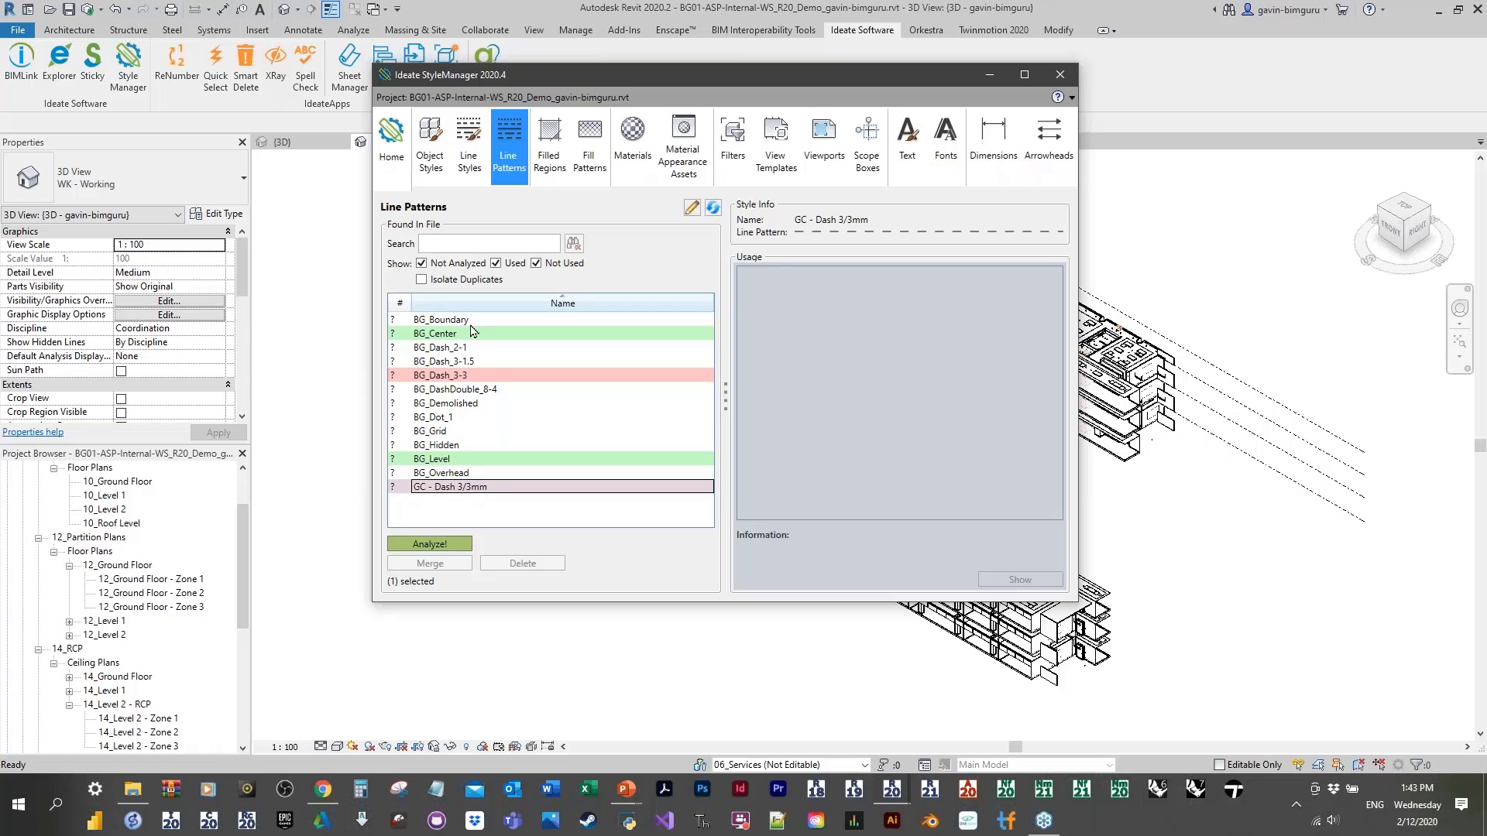
{"action": "left_click", "coordinate": [463, 375], "text": "ctrl"}
{"action": "left_click", "coordinate": [462, 335], "text": "ctrl"}
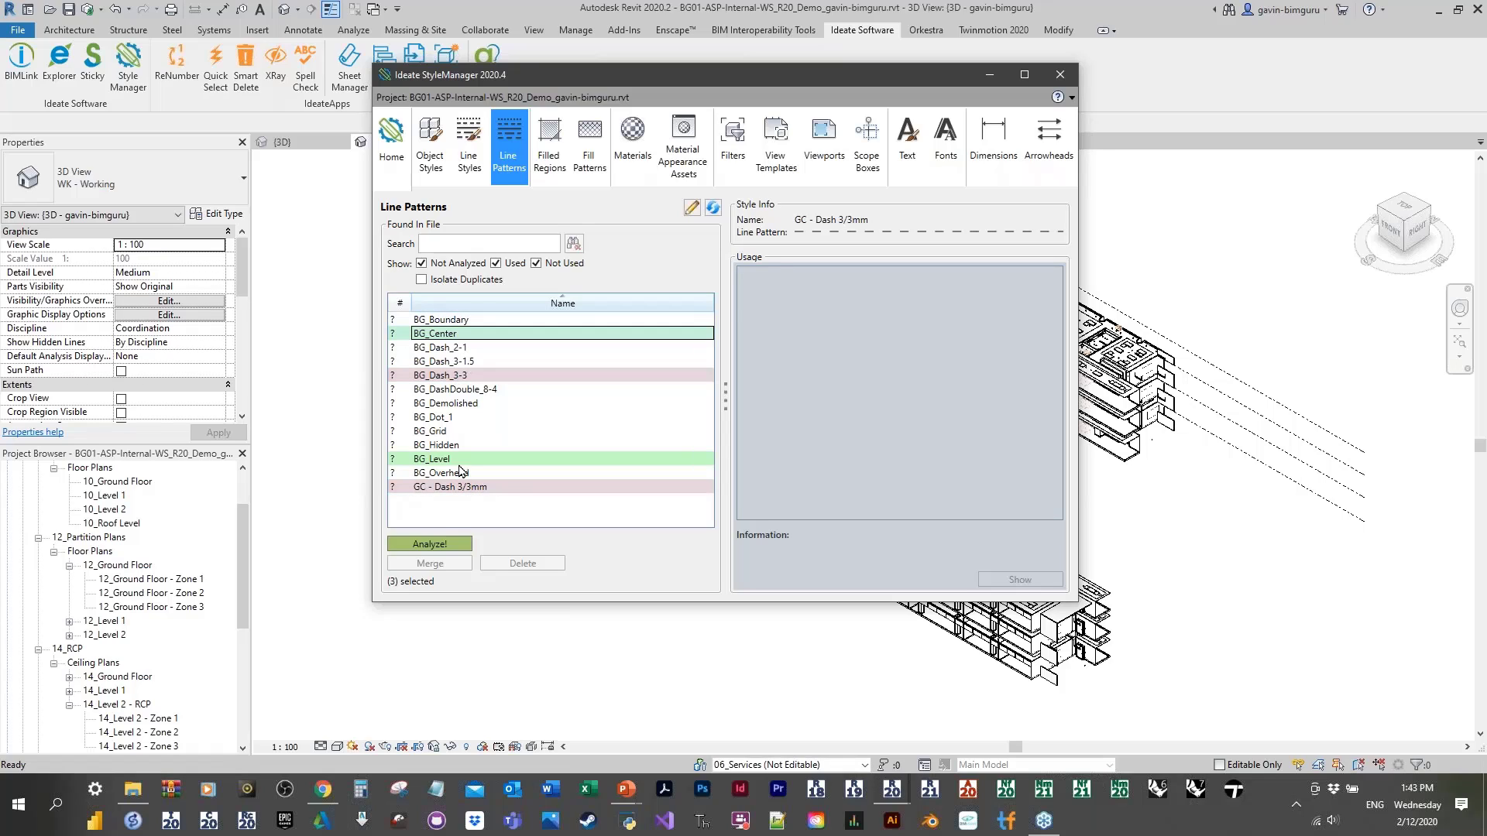
{"action": "left_click", "coordinate": [463, 460], "text": "ctrl"}
{"action": "left_click", "coordinate": [440, 544]}
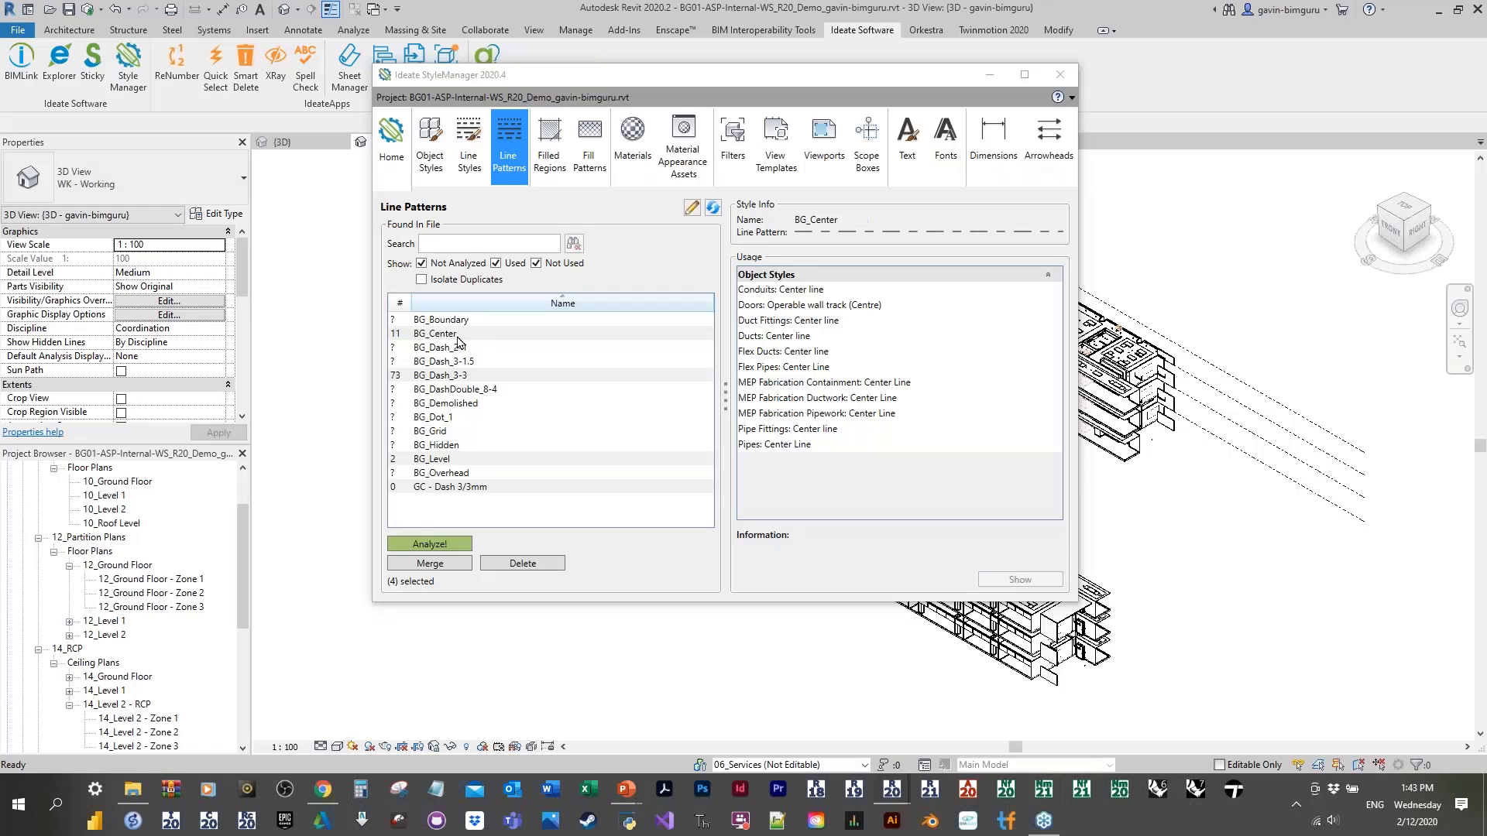
Step: Merge line pattern BG_Level into BG_Center, close the results report, and delete the GC - Dash 3/3mm pattern
{"action": "left_click", "coordinate": [451, 472]}
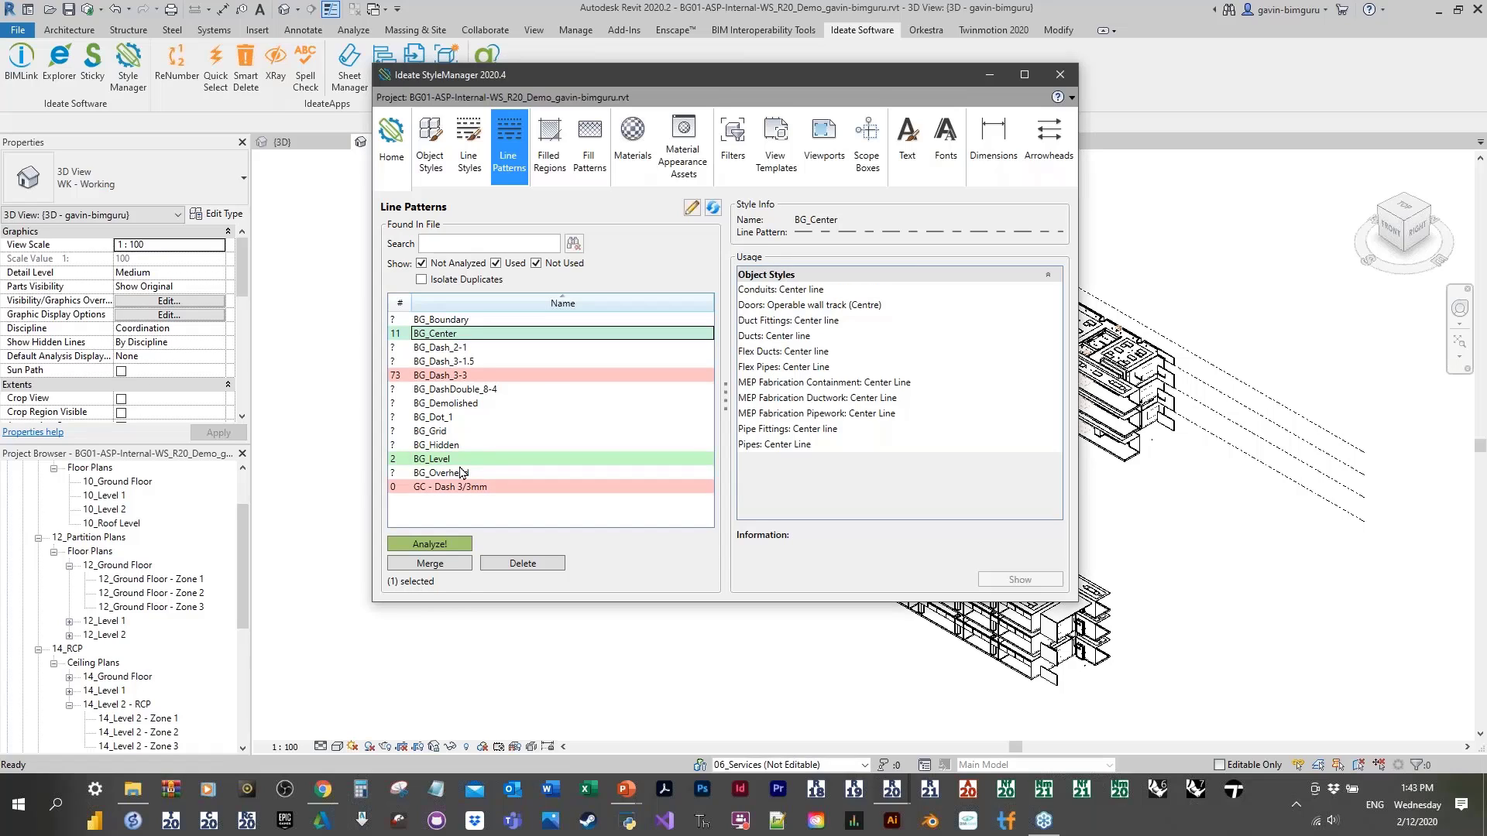
{"action": "left_click", "coordinate": [456, 459]}
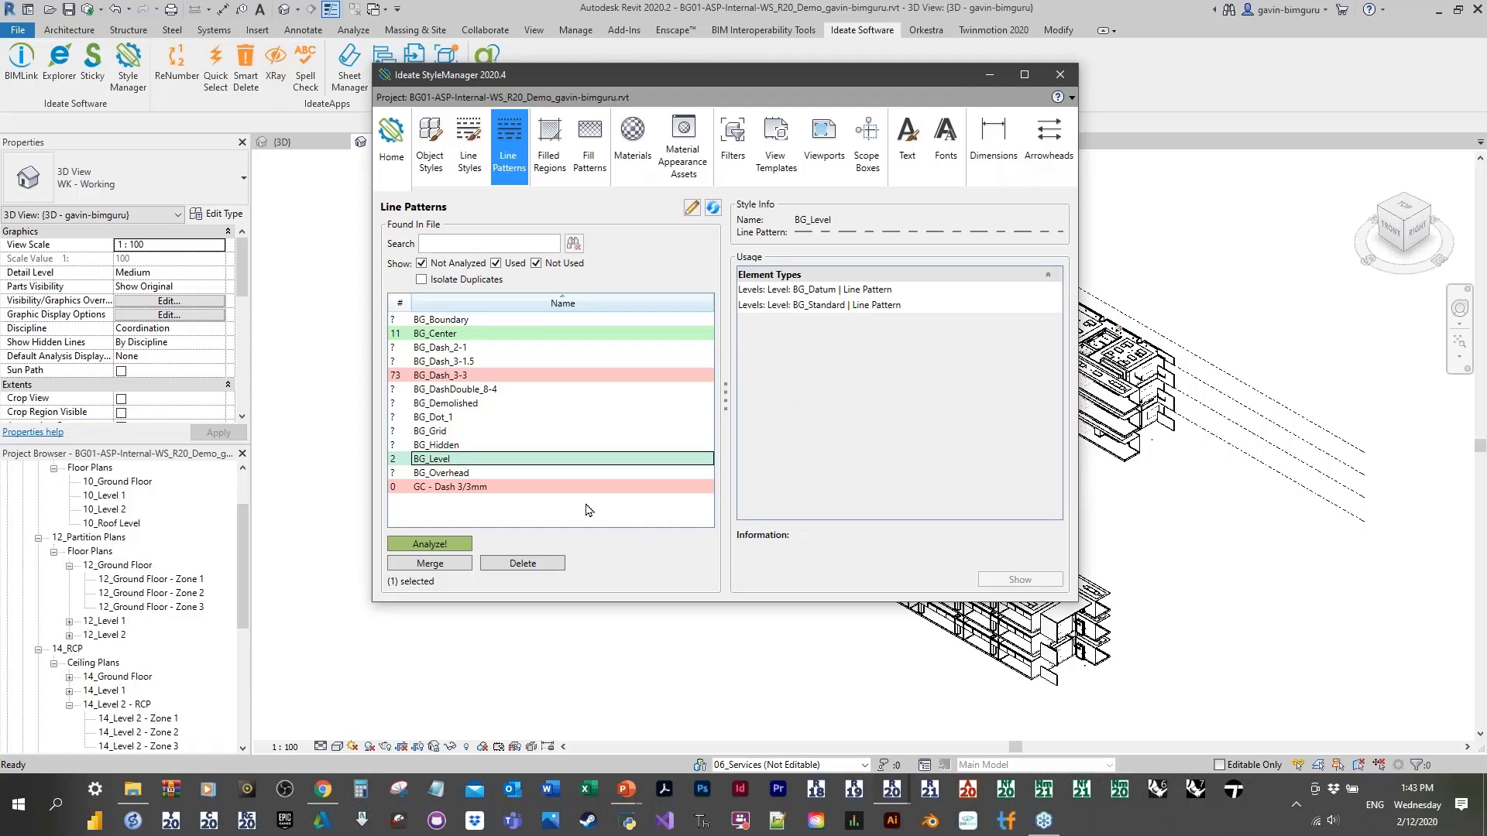
{"action": "left_click", "coordinate": [447, 572]}
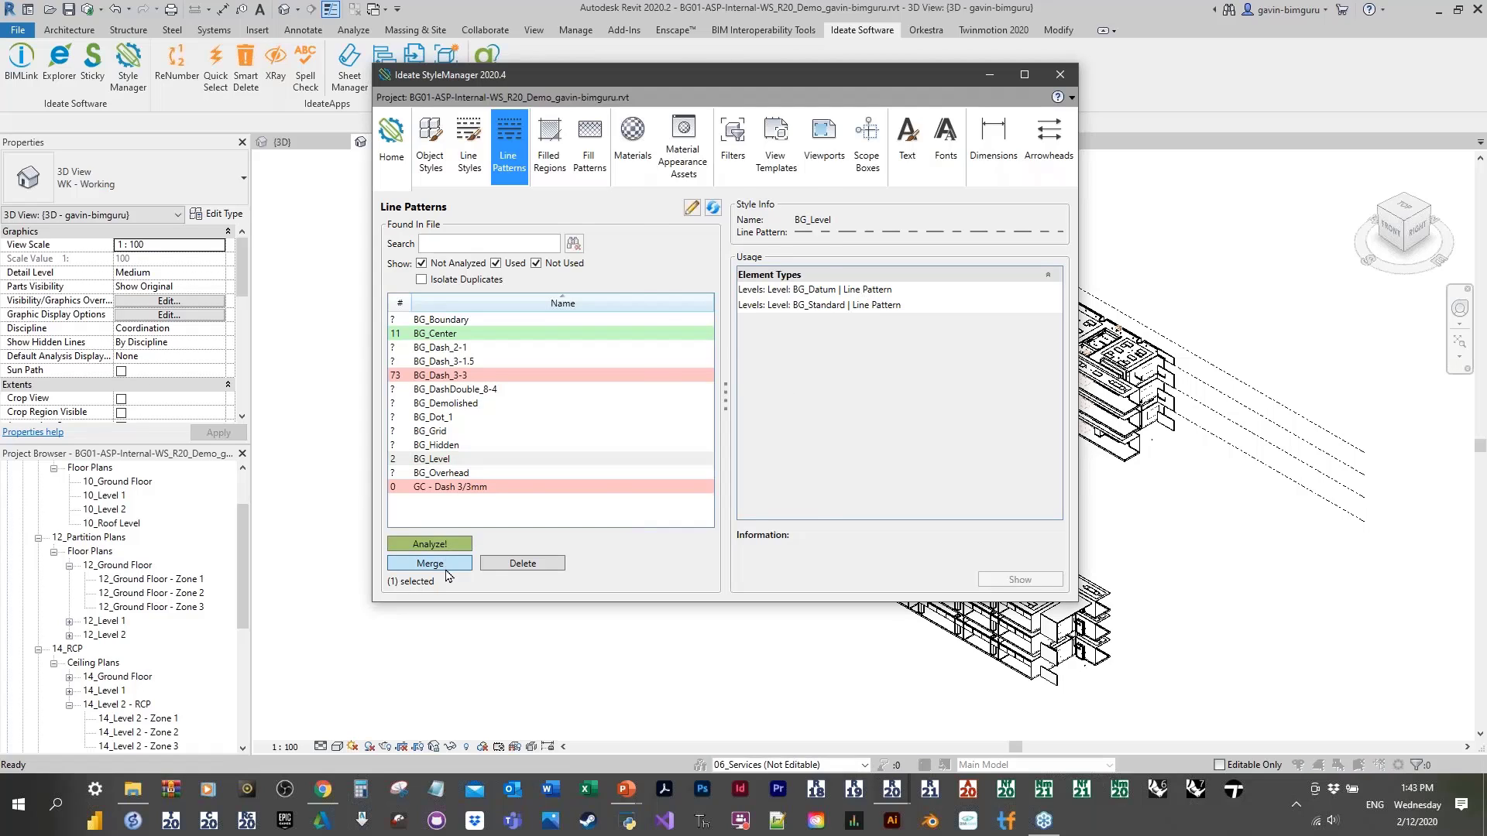
{"action": "left_click", "coordinate": [697, 298]}
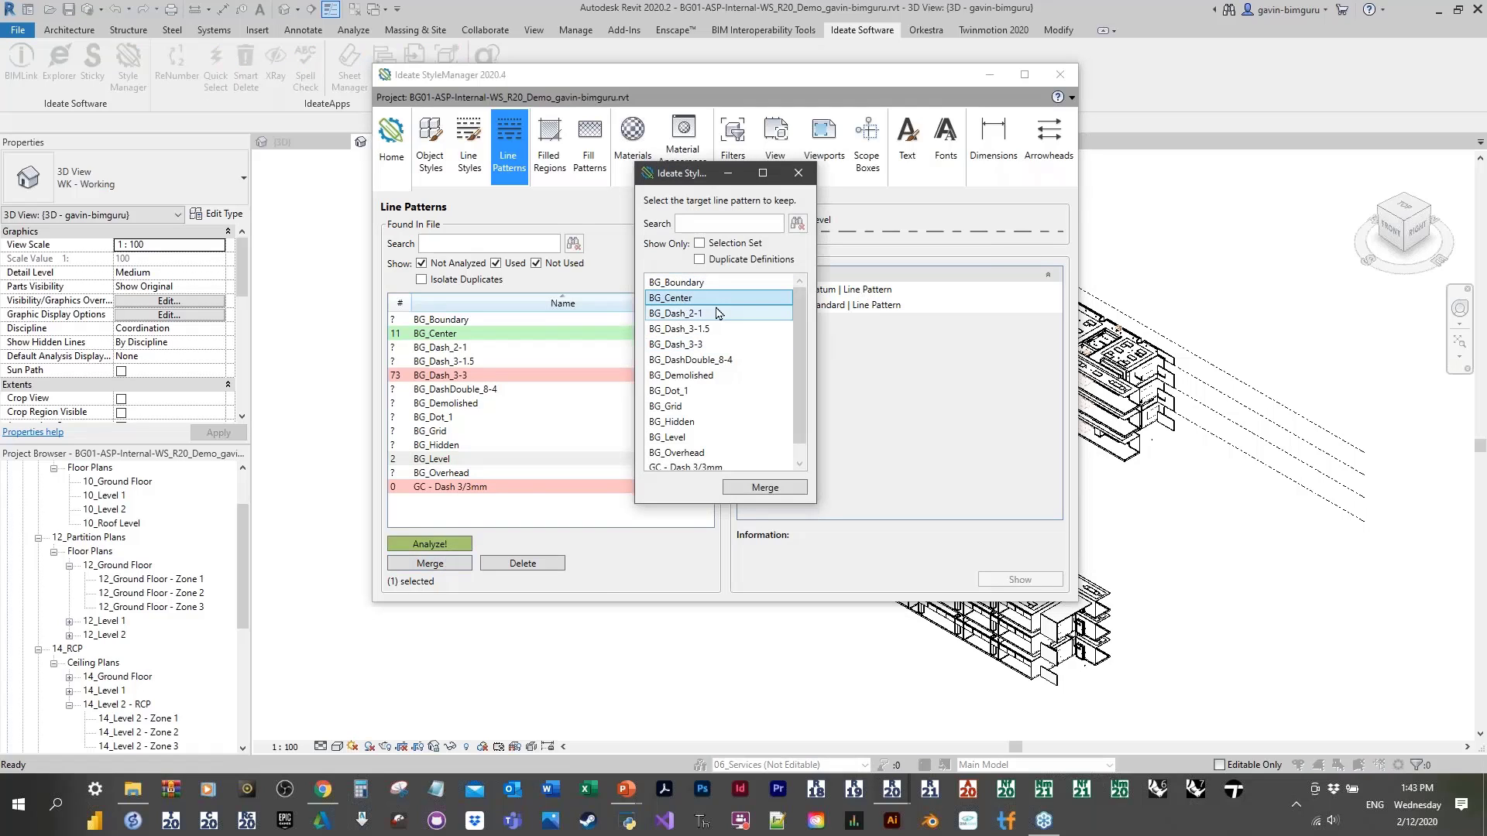
{"action": "left_click", "coordinate": [767, 488]}
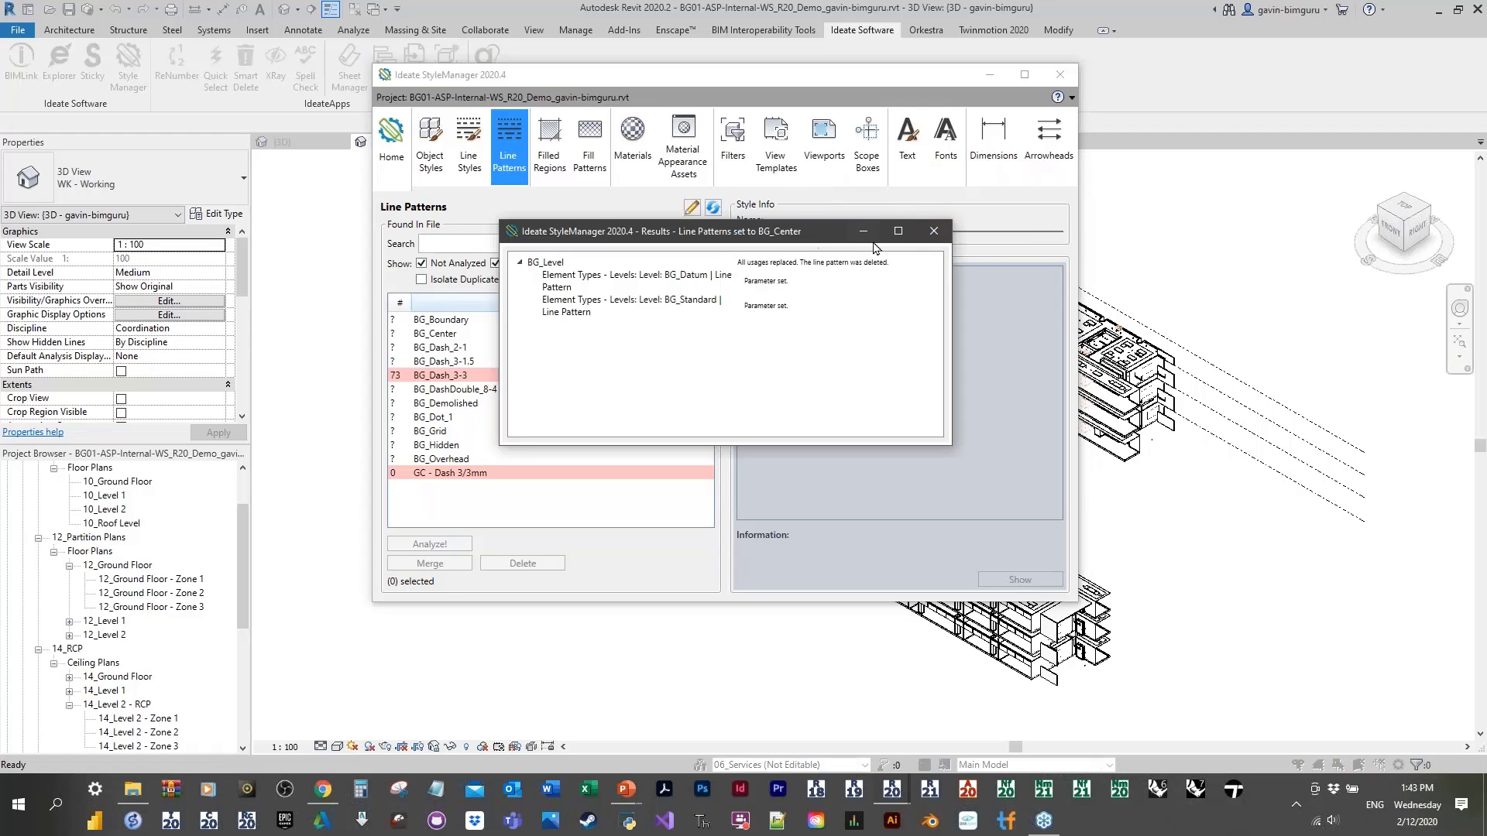
{"action": "left_click", "coordinate": [934, 234]}
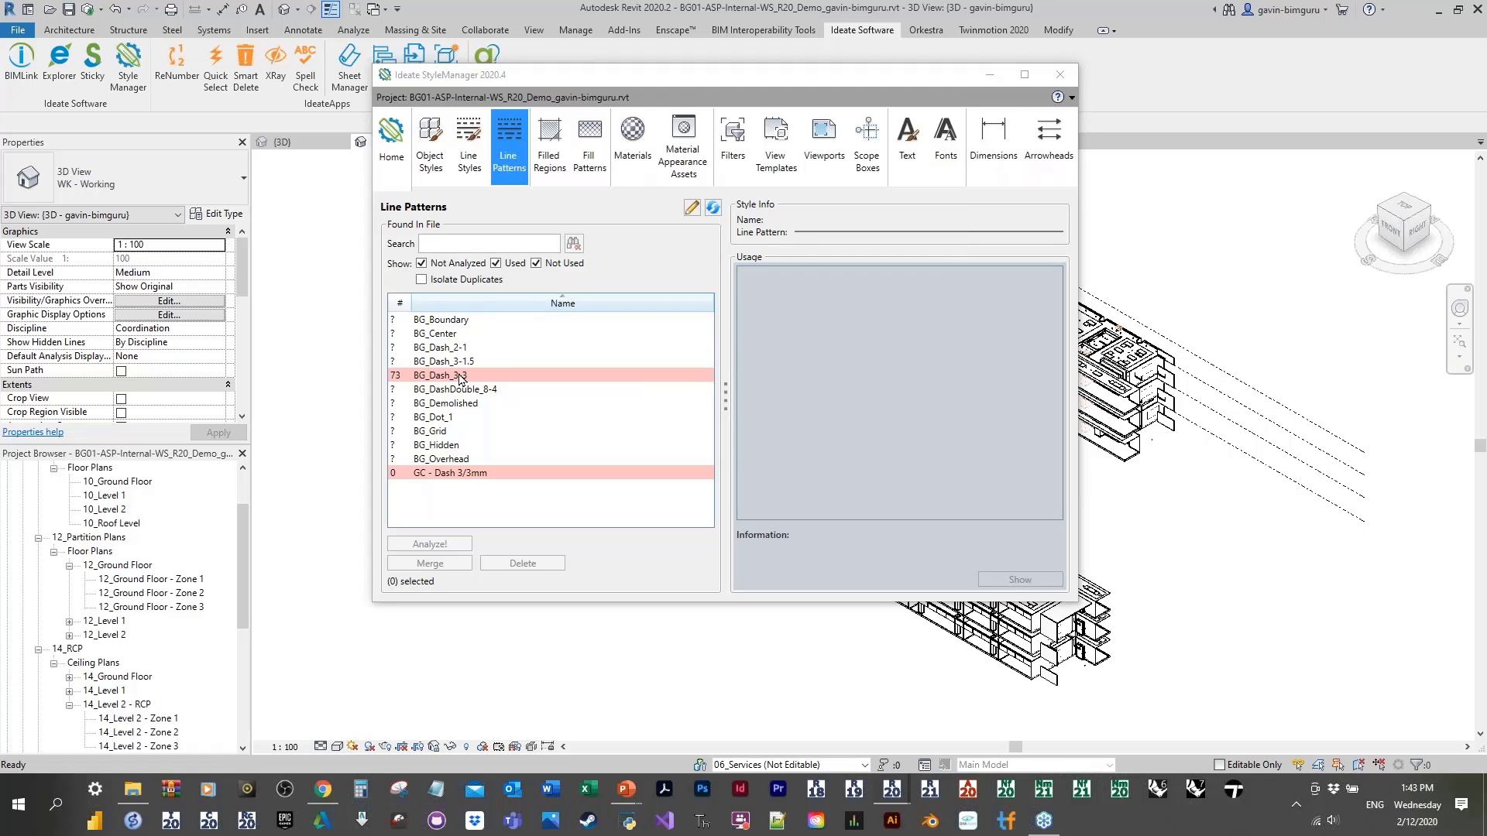
{"action": "left_click", "coordinate": [490, 473]}
{"action": "left_click", "coordinate": [523, 563]}
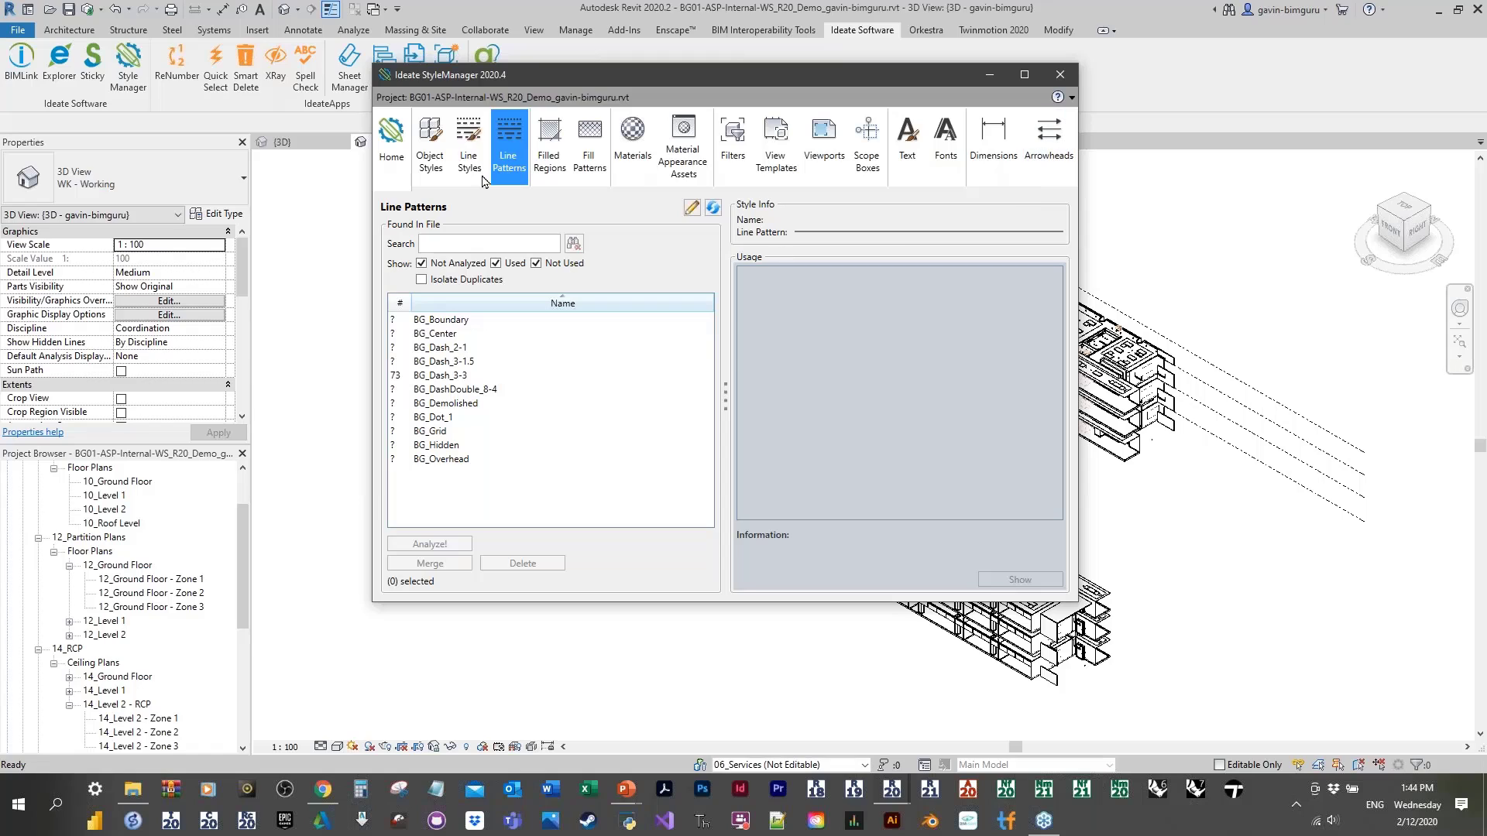
Step: Look through the project's materials and compare the similar BG_MAT_Lining_Plasterboard_I.PNW-01 and BG_MAT_Lining_PlasterboardFire_I.PNW-01 definitions
{"action": "left_click", "coordinate": [647, 139]}
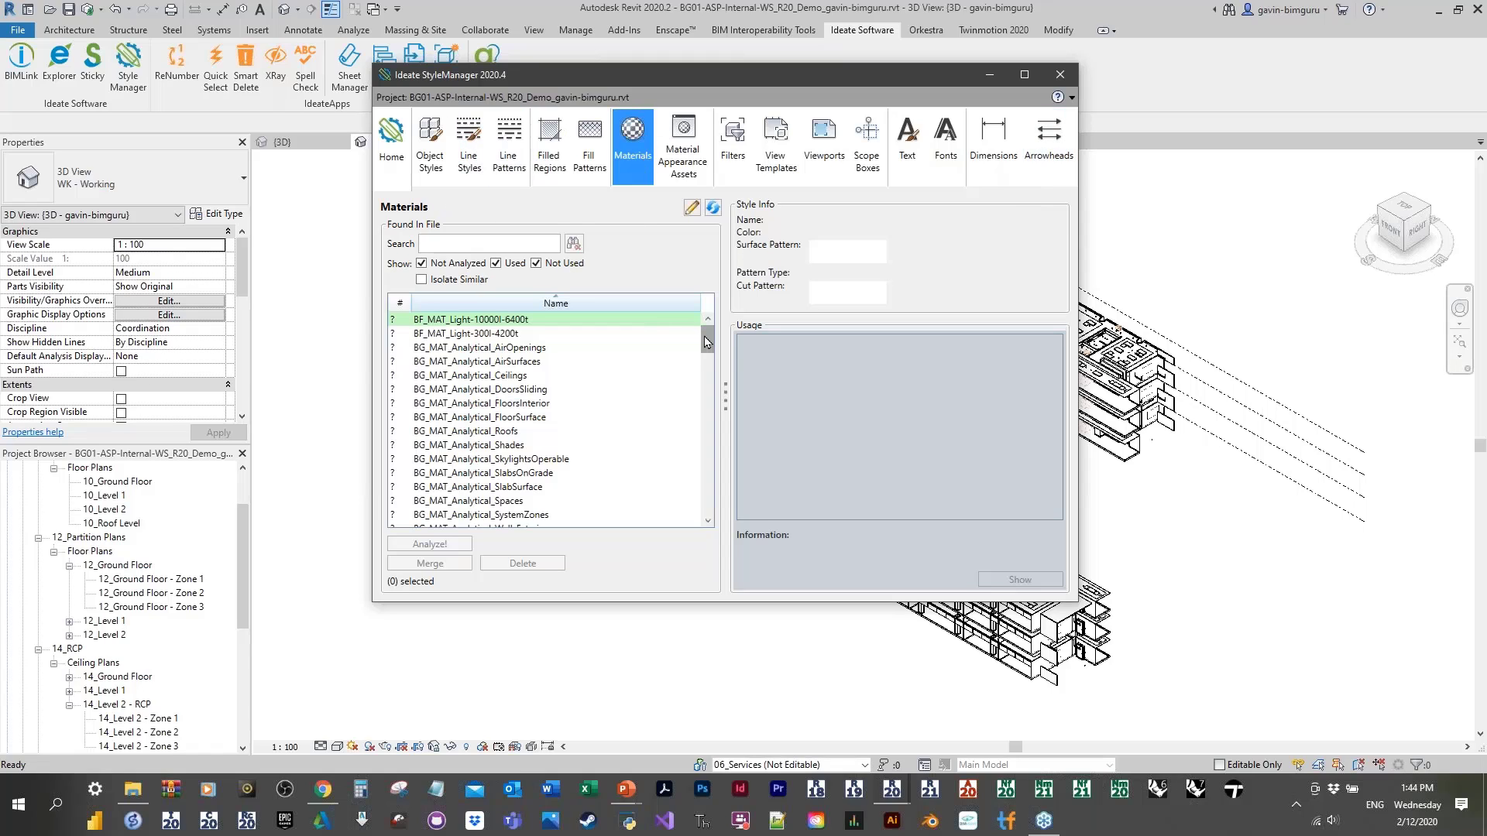
{"action": "left_click_drag", "start_coordinate": [707, 335], "coordinate": [703, 431]}
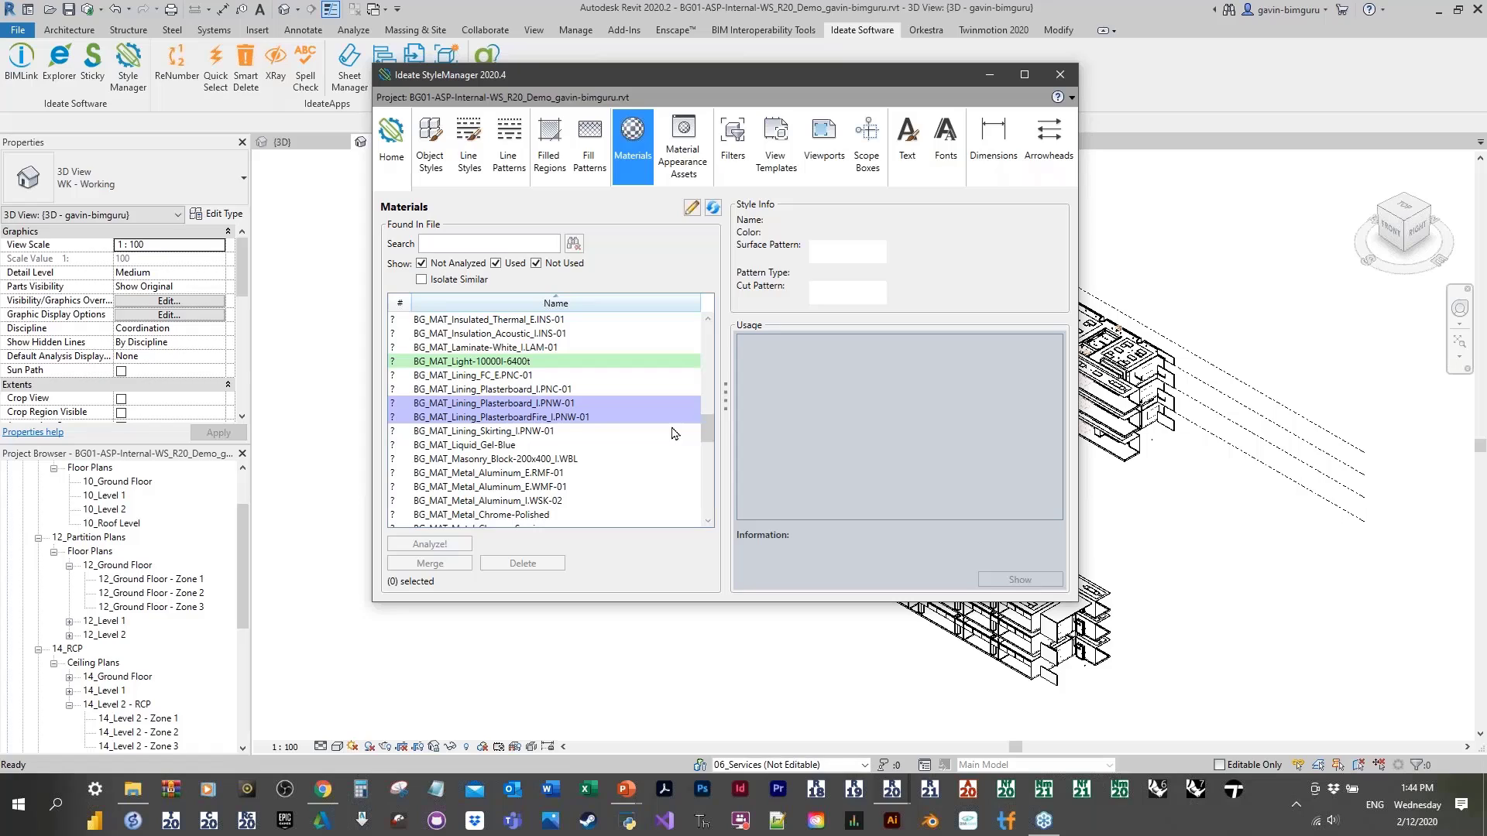
{"action": "left_click", "coordinate": [595, 419]}
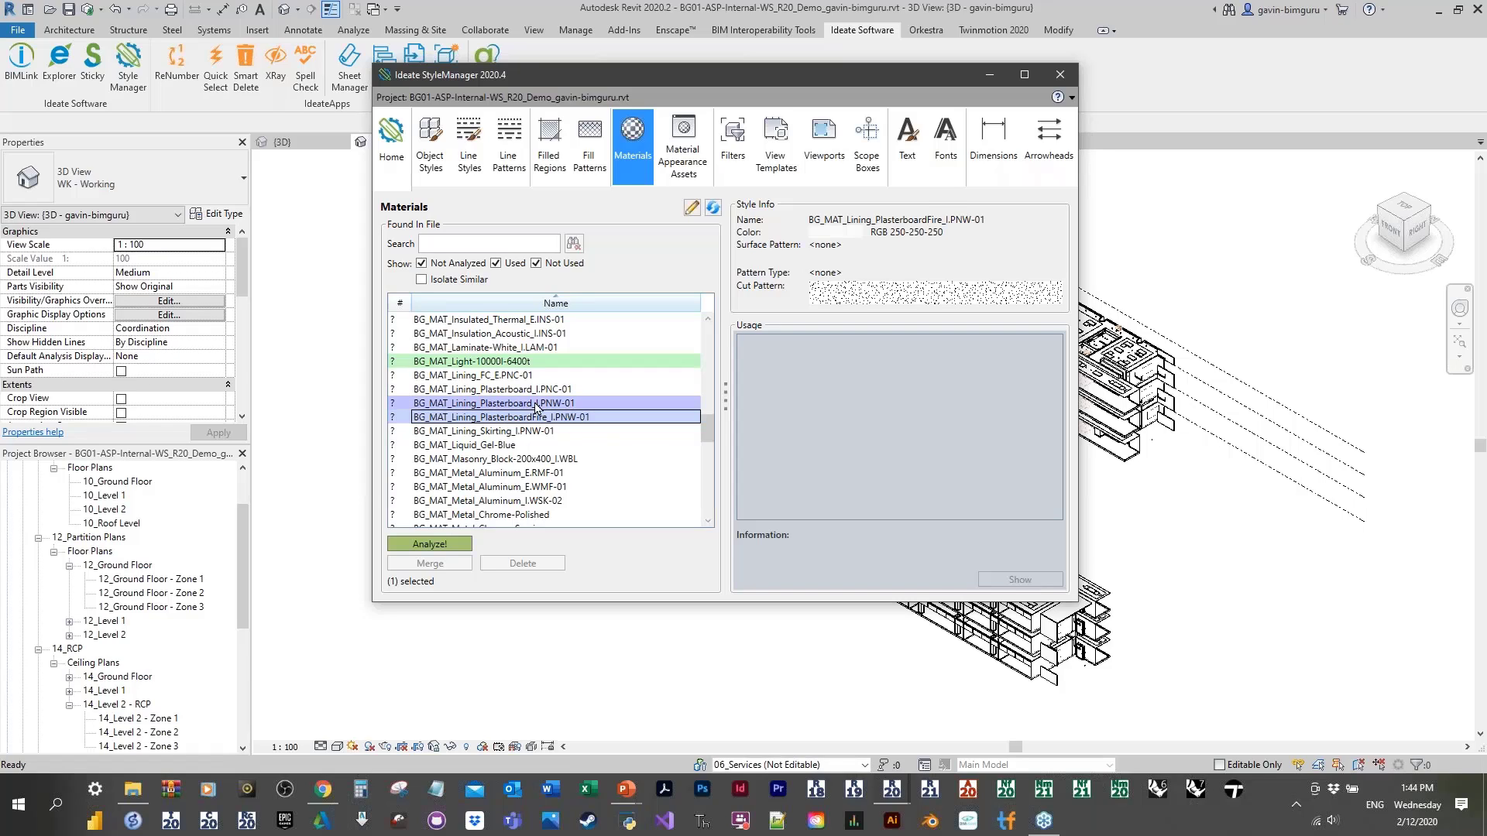
{"action": "left_click", "coordinate": [563, 406]}
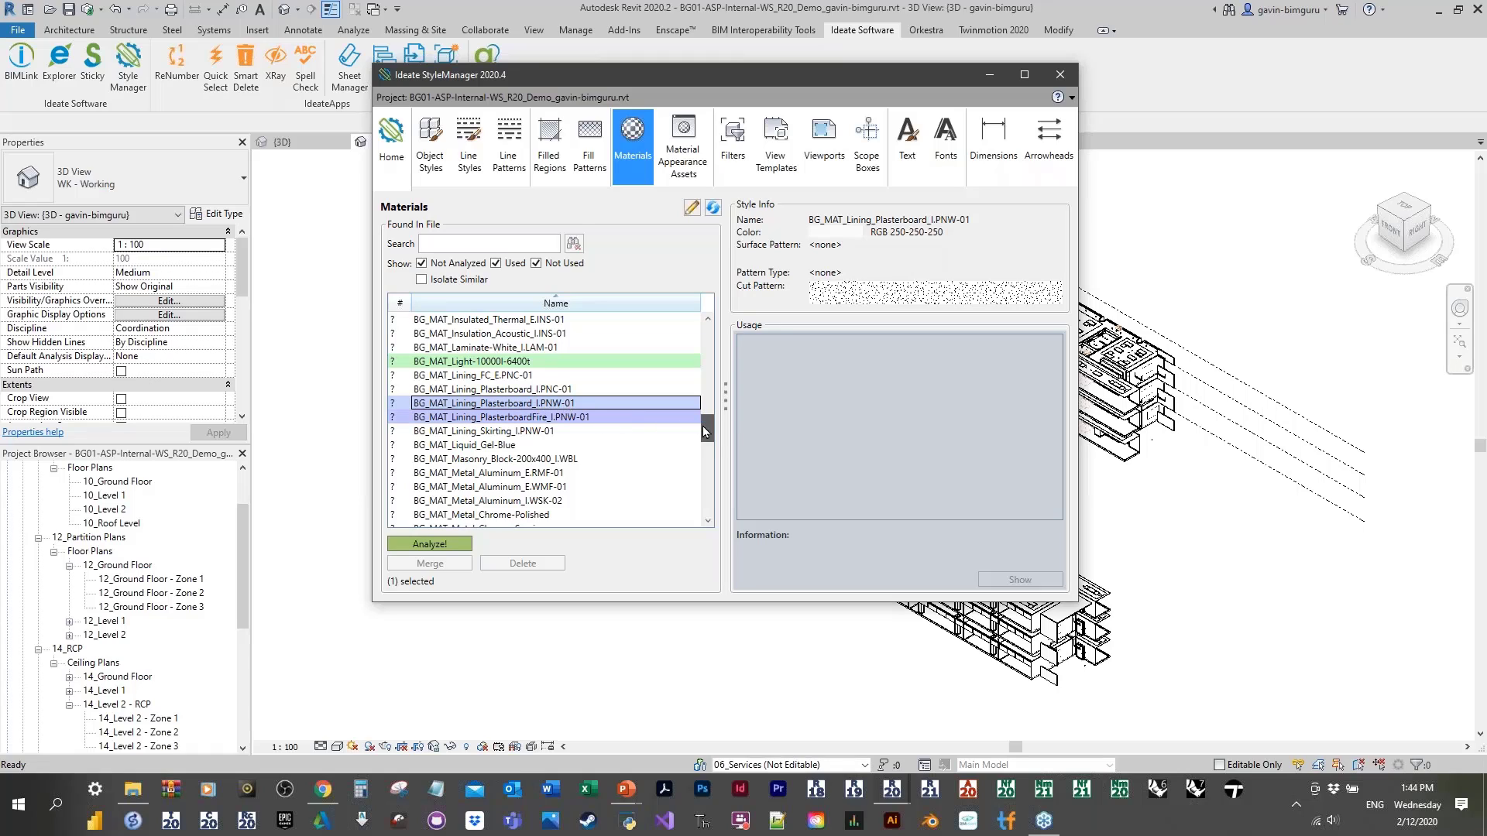
{"action": "left_click_drag", "start_coordinate": [705, 437], "coordinate": [631, 500]}
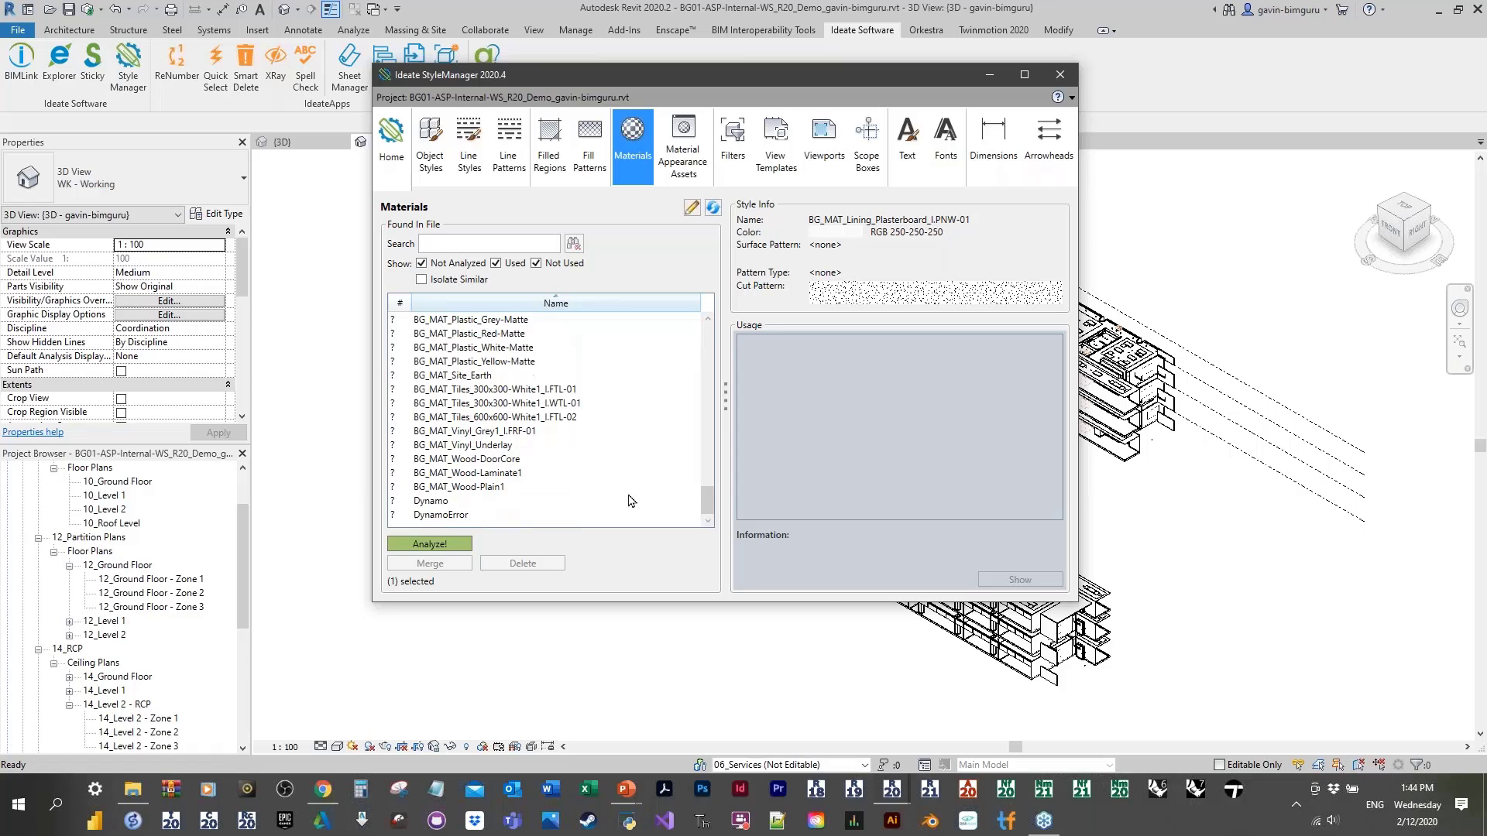
{"action": "scroll", "coordinate": [609, 498], "scroll_direction": "up", "scroll_amount": 12}
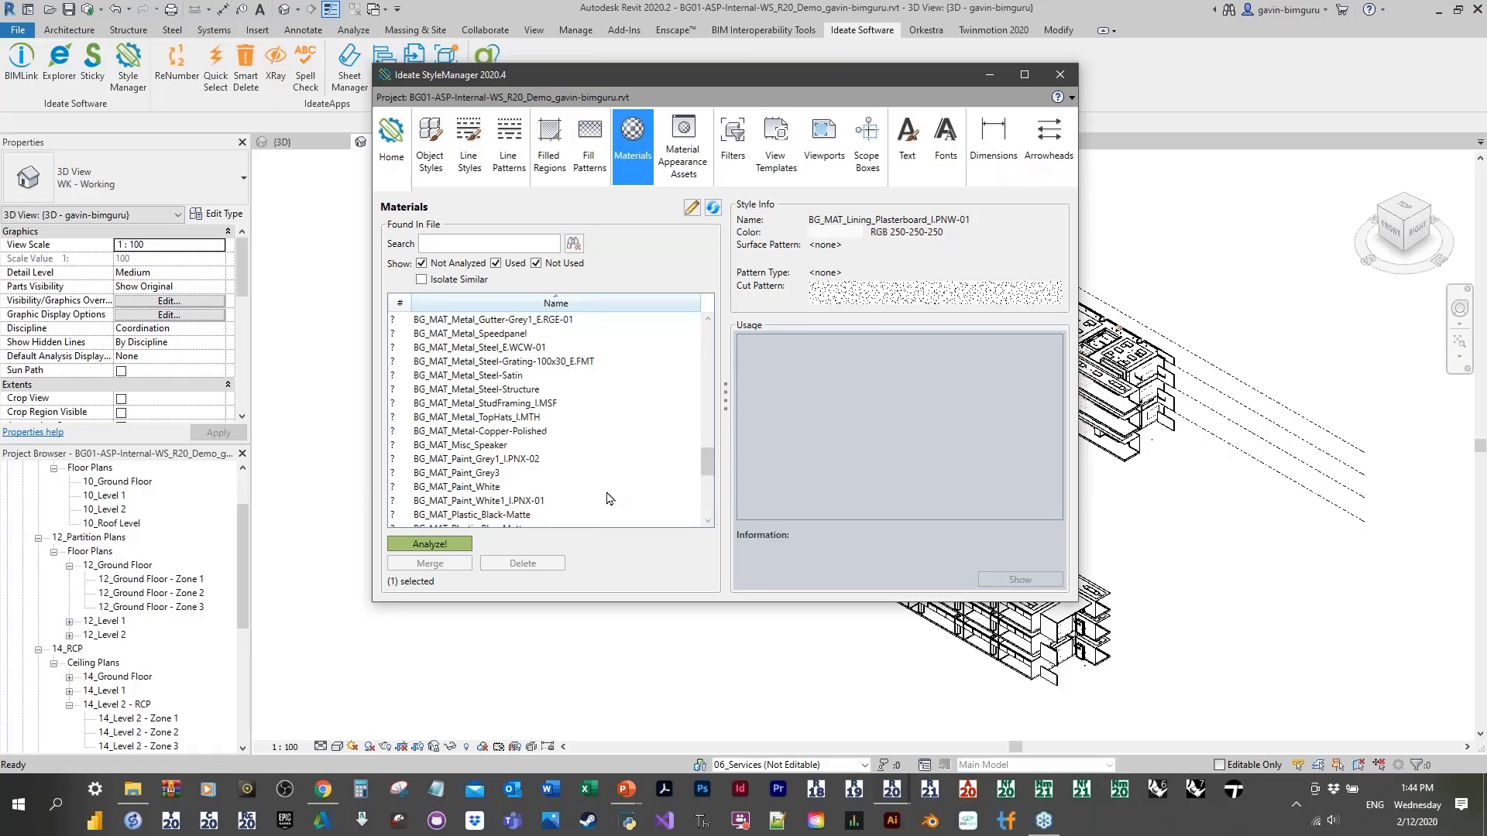
{"action": "scroll", "coordinate": [606, 497], "scroll_direction": "up", "scroll_amount": 5}
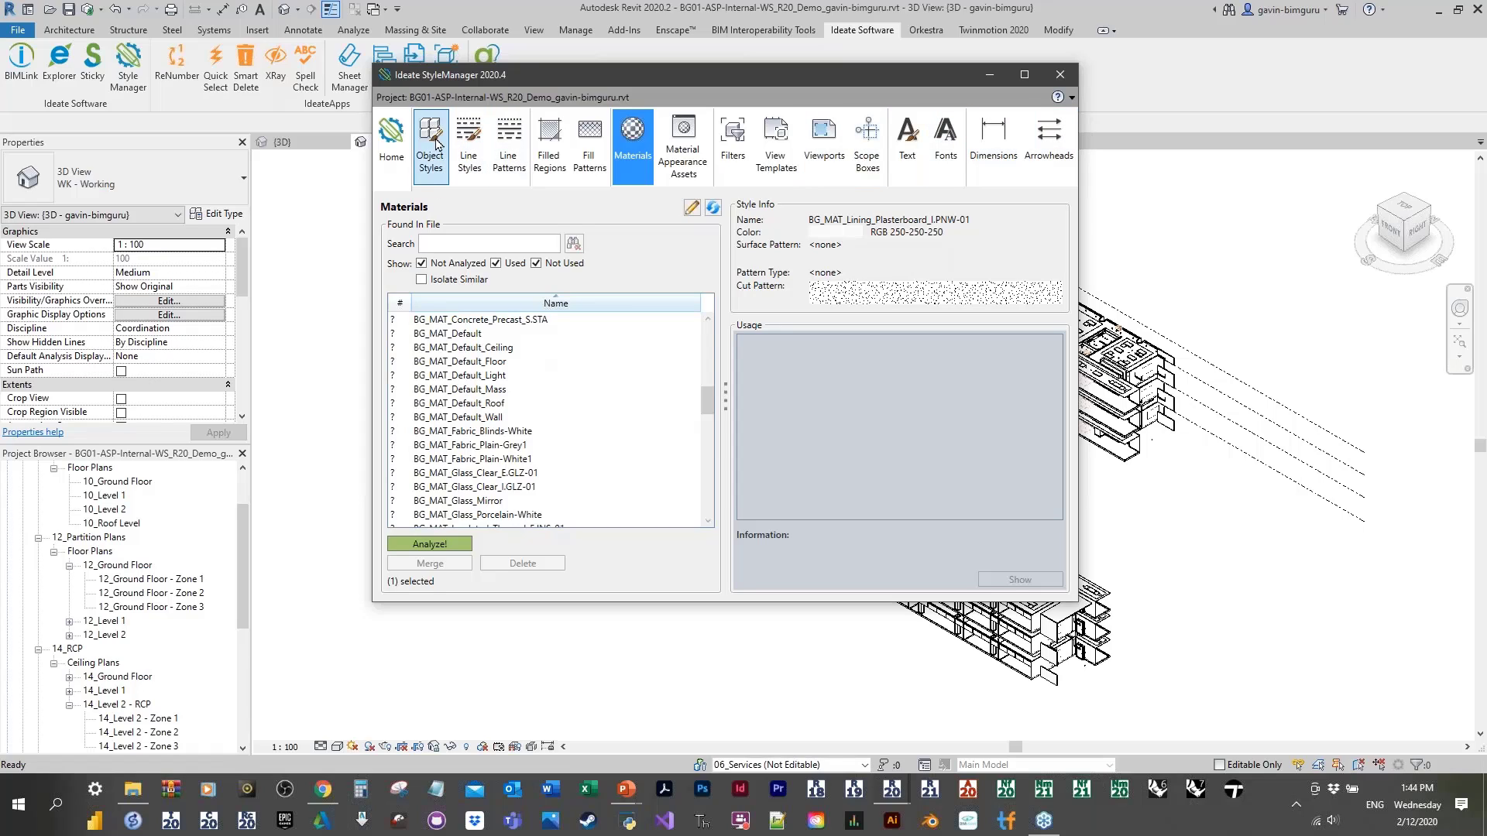
Step: Examine where the Arial font is used, look through the list with unused fonts included, and close StyleManager
{"action": "left_click", "coordinate": [778, 159]}
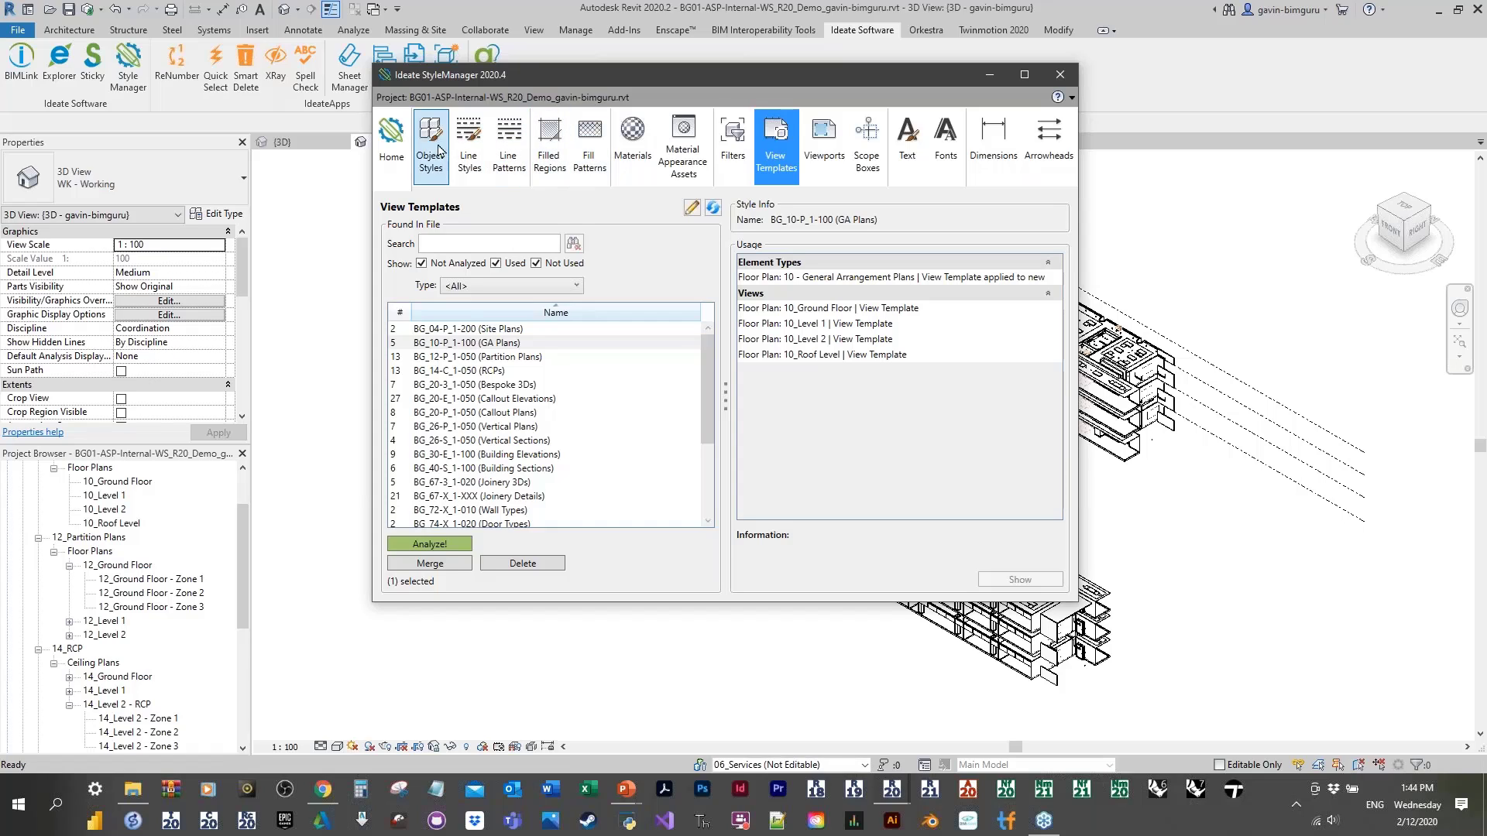
{"action": "left_click", "coordinate": [946, 142]}
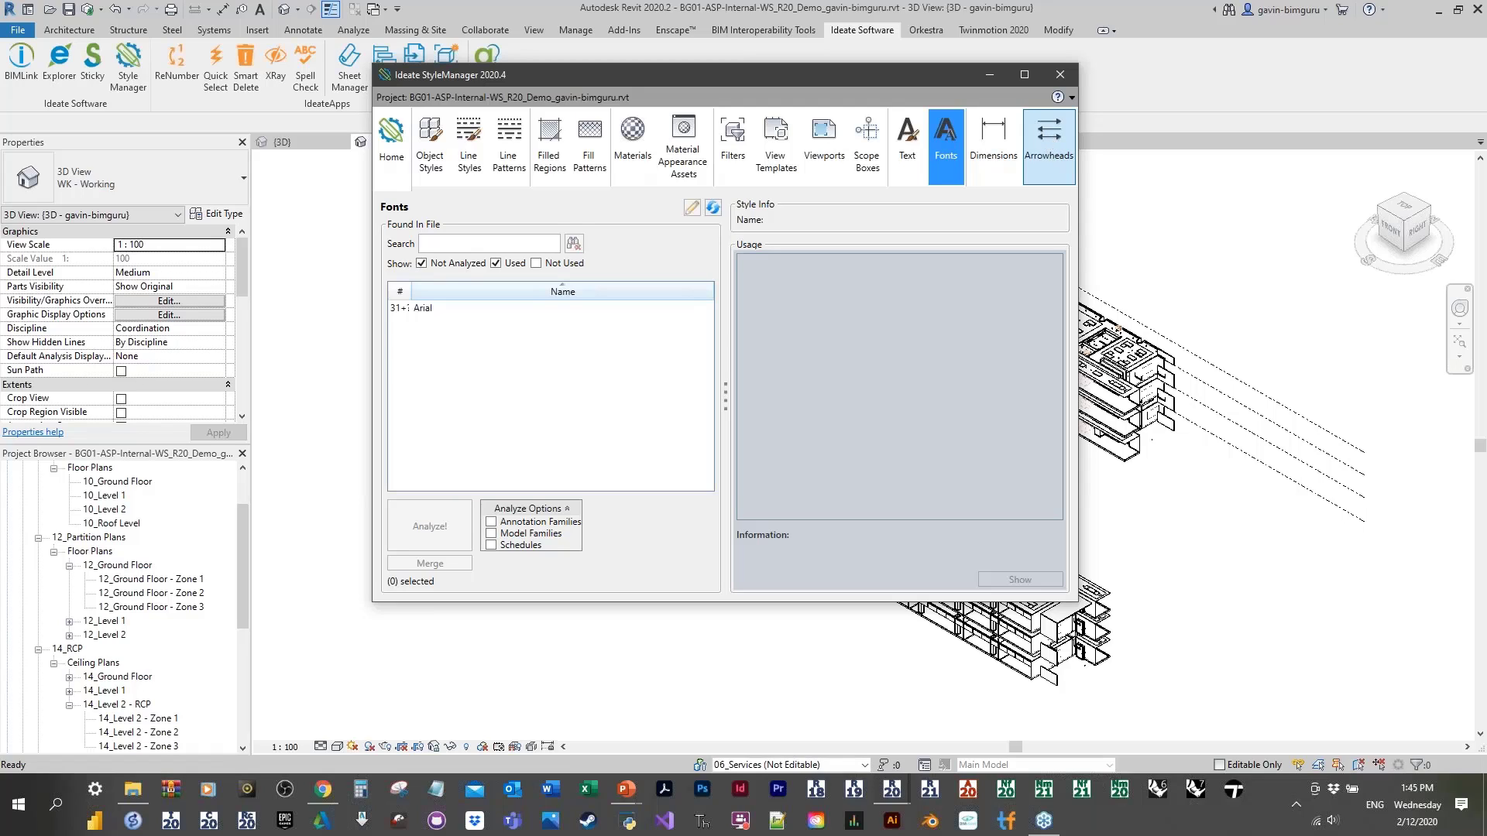
{"action": "left_click", "coordinate": [454, 309]}
{"action": "left_click", "coordinate": [536, 263]}
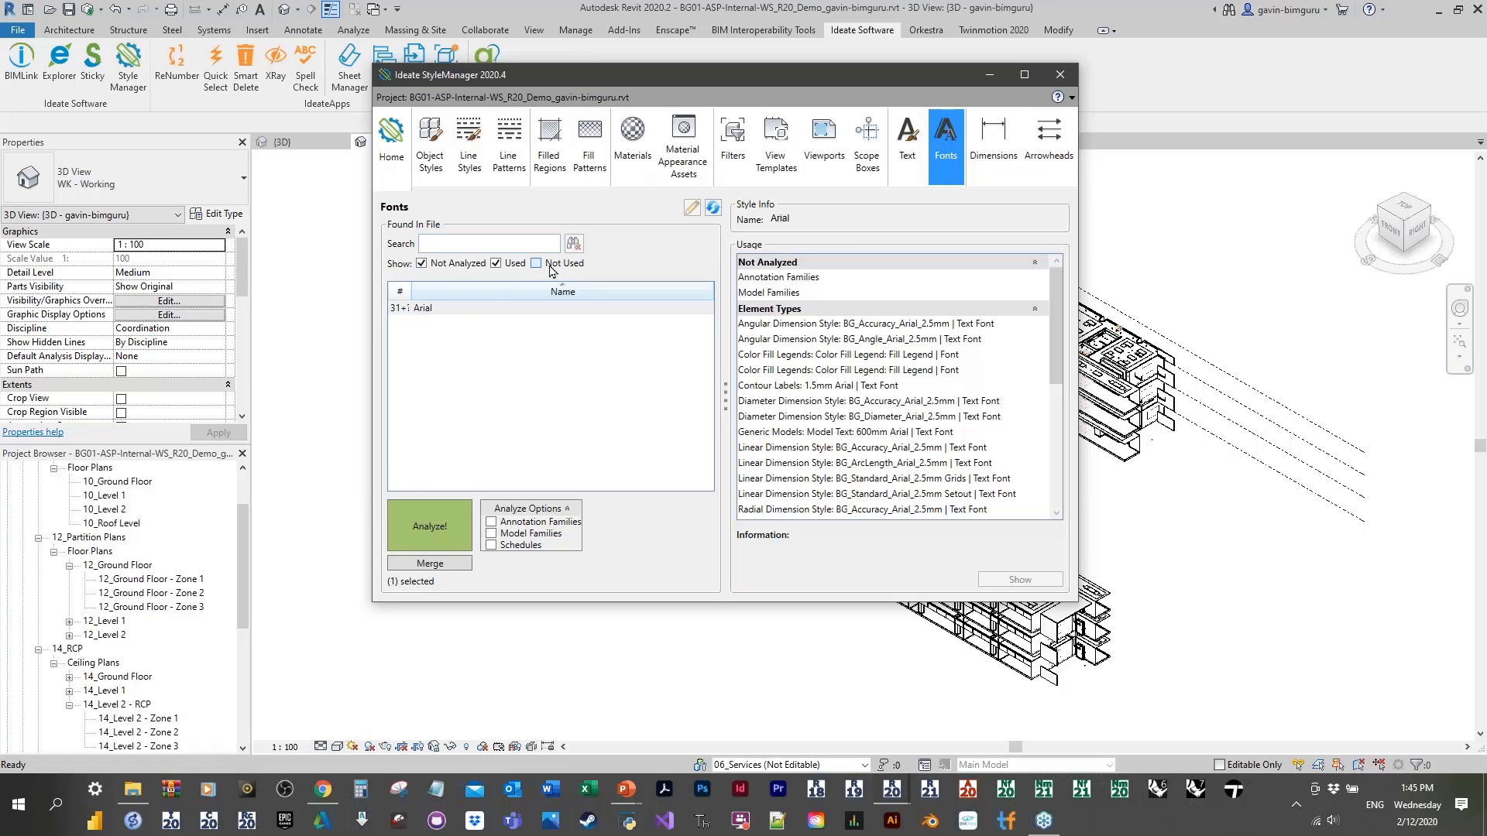
{"action": "scroll", "coordinate": [480, 368], "scroll_direction": "down", "scroll_amount": 2}
{"action": "scroll", "coordinate": [484, 363], "scroll_direction": "down", "scroll_amount": 2}
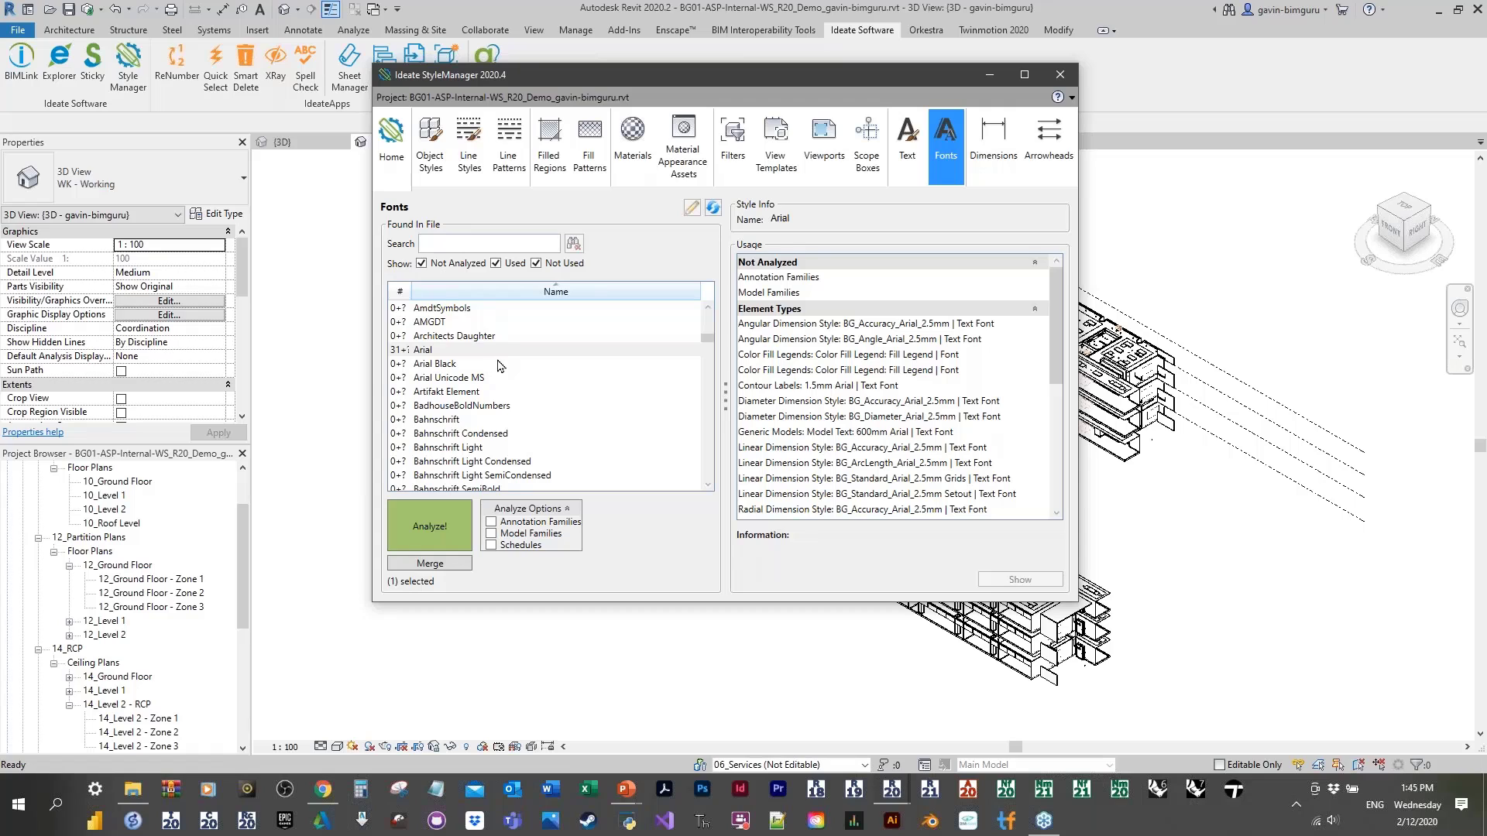
{"action": "scroll", "coordinate": [496, 364], "scroll_direction": "up", "scroll_amount": 2}
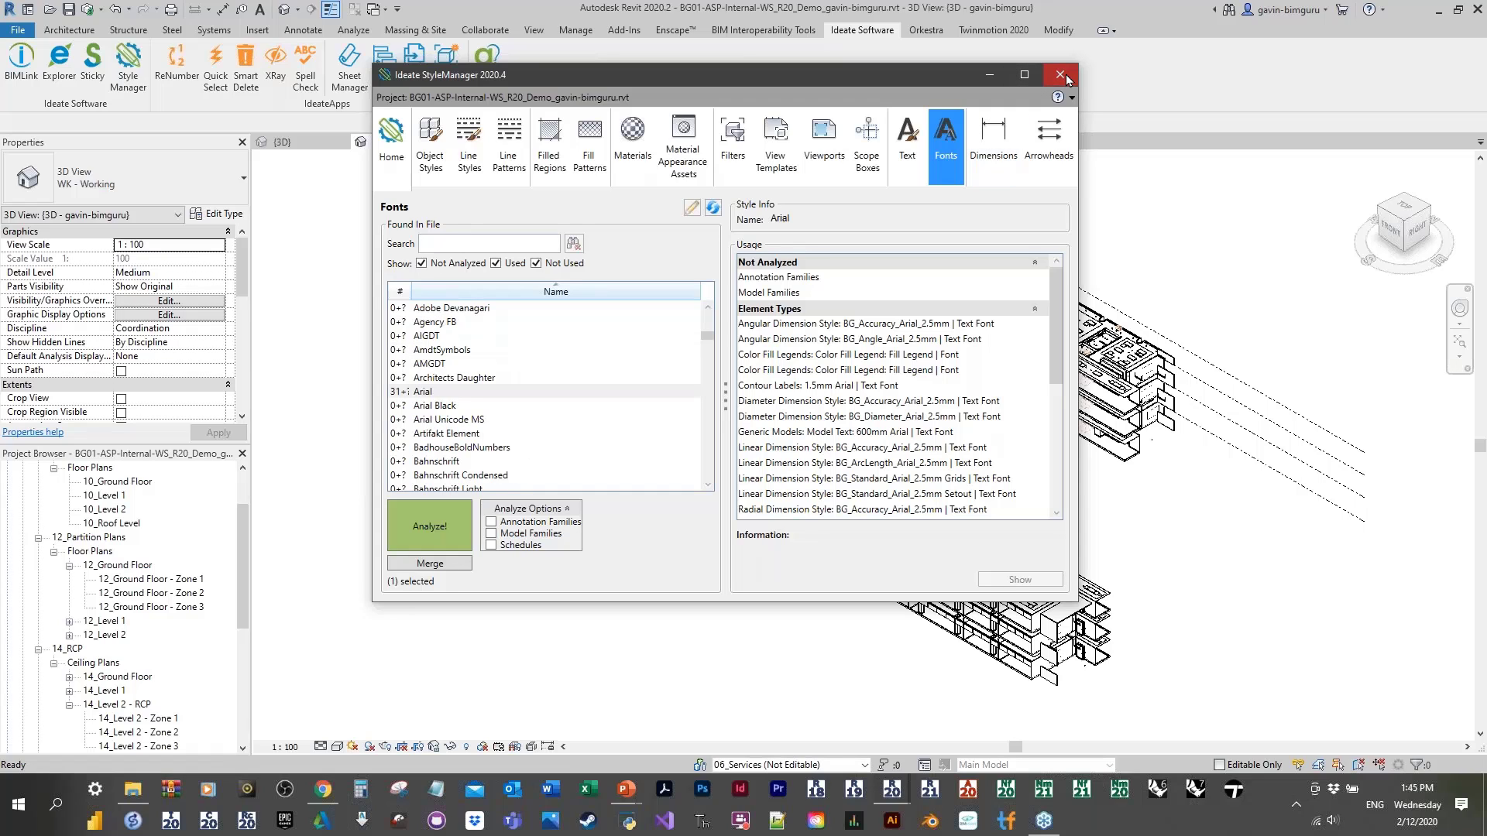
{"action": "left_click", "coordinate": [1060, 75]}
Step: Switch to the PowerPoint slide show and advance to the IdeateApps slide
{"action": "mouse_move", "coordinate": [625, 792]}
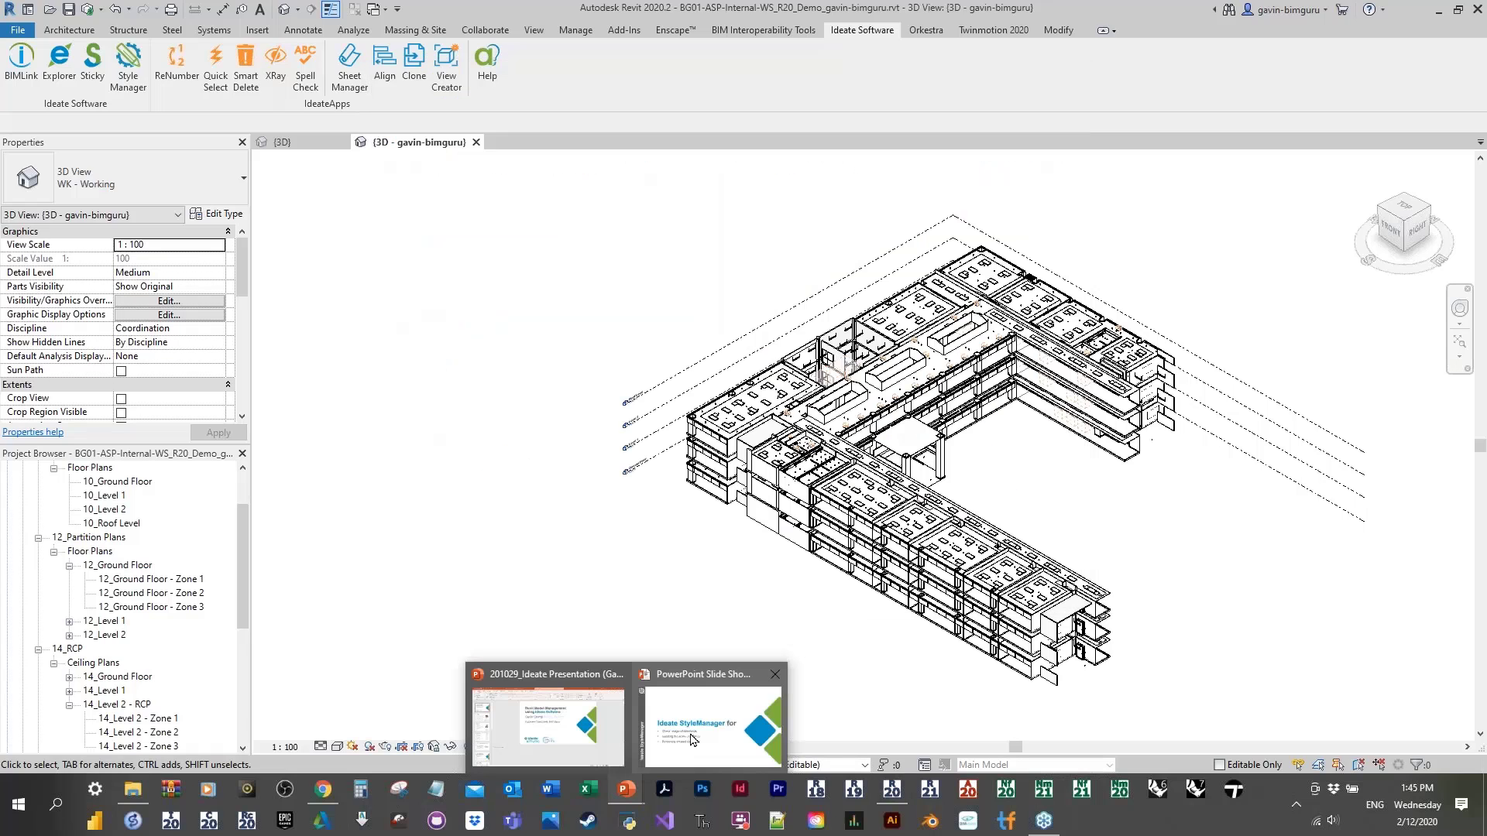
{"action": "left_click", "coordinate": [691, 735]}
{"action": "left_click", "coordinate": [756, 594]}
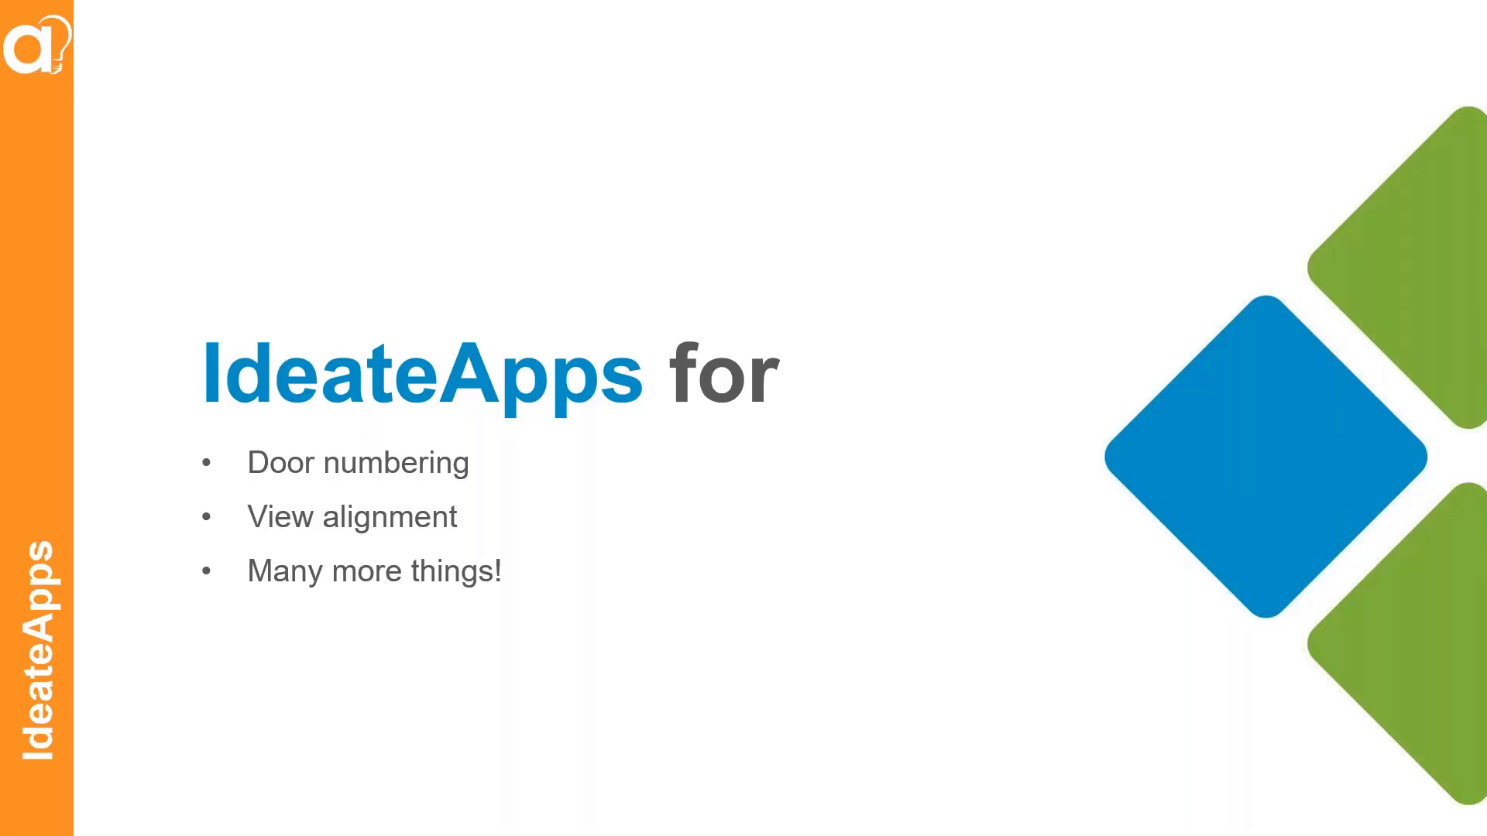
Step: Switch back to Revit and open the 10_Ground Floor plan
{"action": "key", "text": "alt+Tab"}
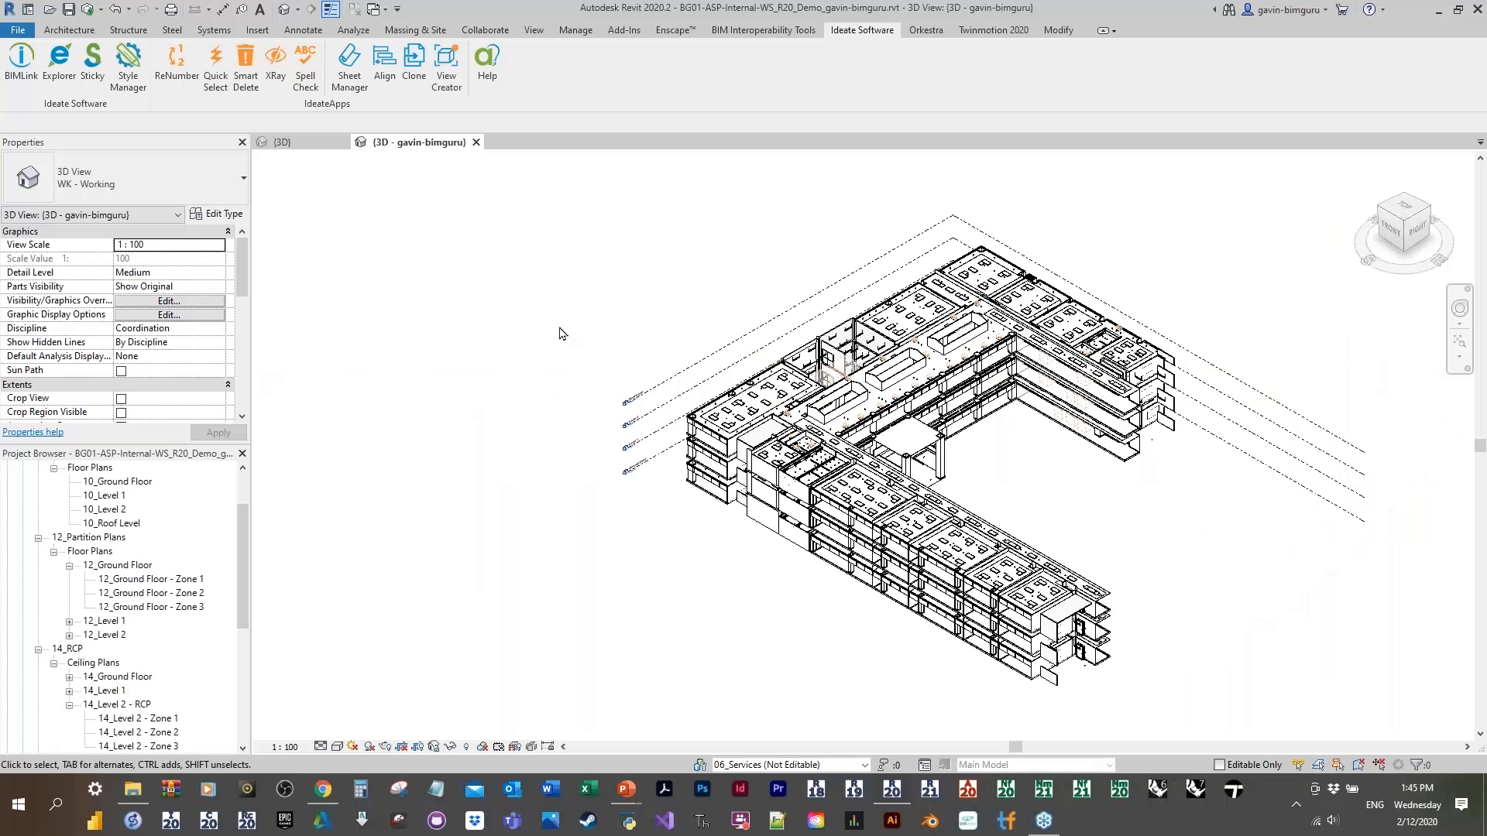
{"action": "middle_click_drag", "start_coordinate": [557, 329], "coordinate": [529, 332]}
{"action": "left_click", "coordinate": [132, 474]}
{"action": "double_click", "coordinate": [124, 481]}
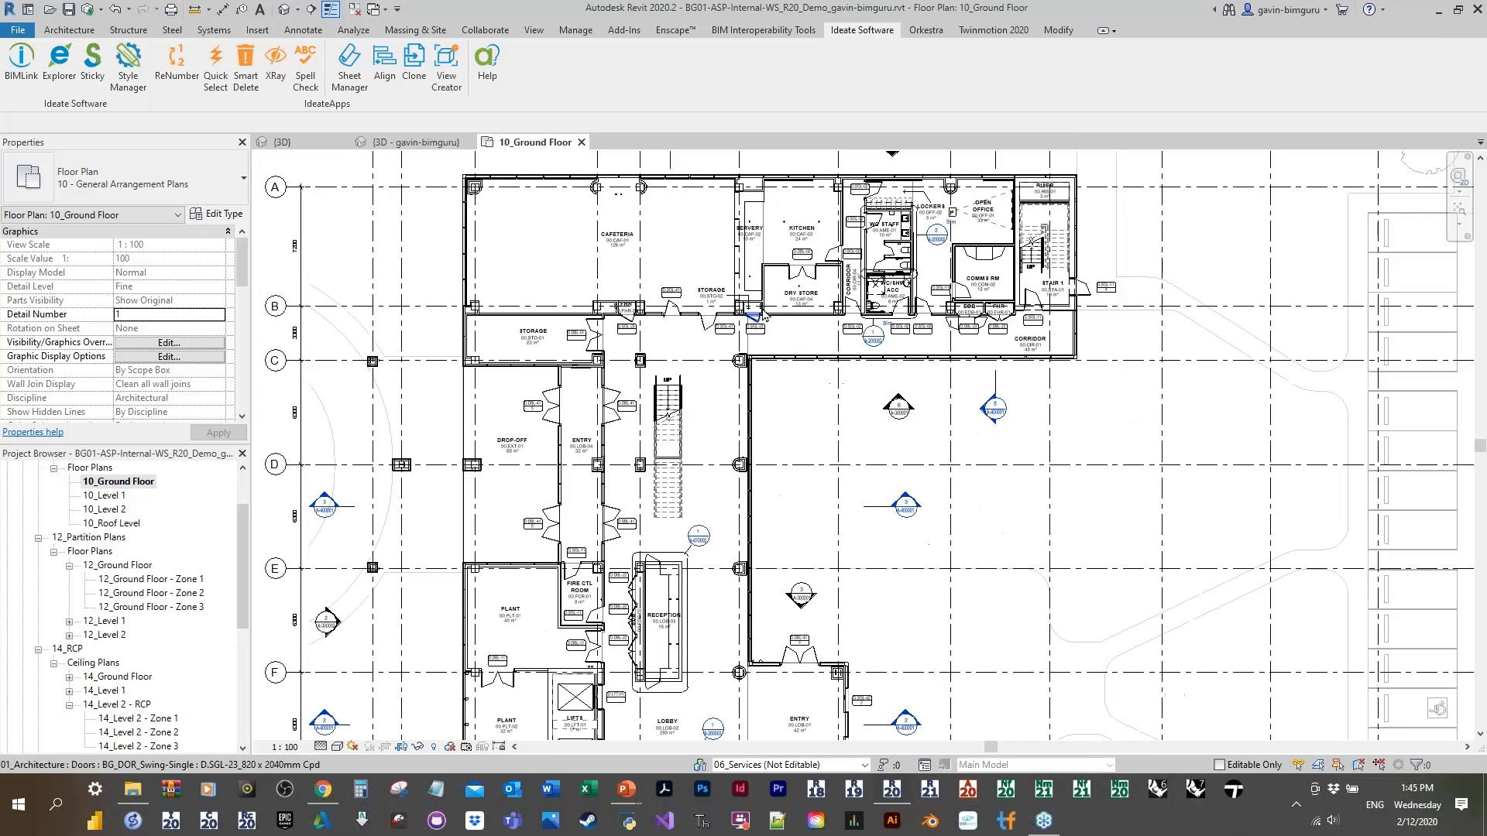
Step: Inspect the ground floor doors and their tags along the corridor between the Dry Store and the Comms Rm
{"action": "scroll", "coordinate": [762, 313], "scroll_direction": "up", "scroll_amount": 5}
{"action": "left_click", "coordinate": [760, 313]}
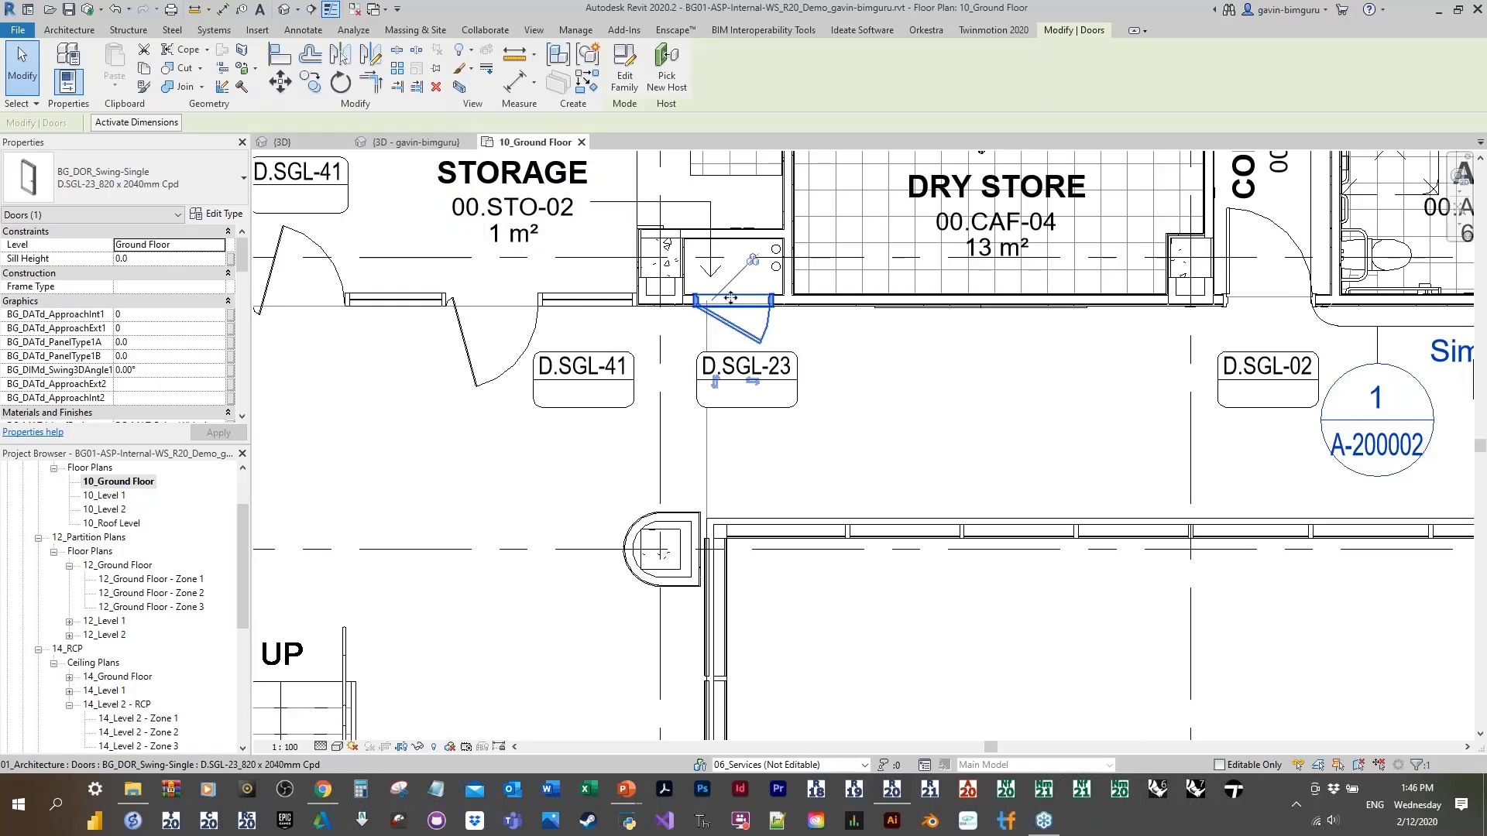
{"action": "middle_click_drag", "start_coordinate": [869, 403], "coordinate": [572, 531]}
{"action": "scroll", "coordinate": [968, 433], "scroll_direction": "down", "scroll_amount": 1}
{"action": "middle_click_drag", "start_coordinate": [968, 434], "coordinate": [665, 465]}
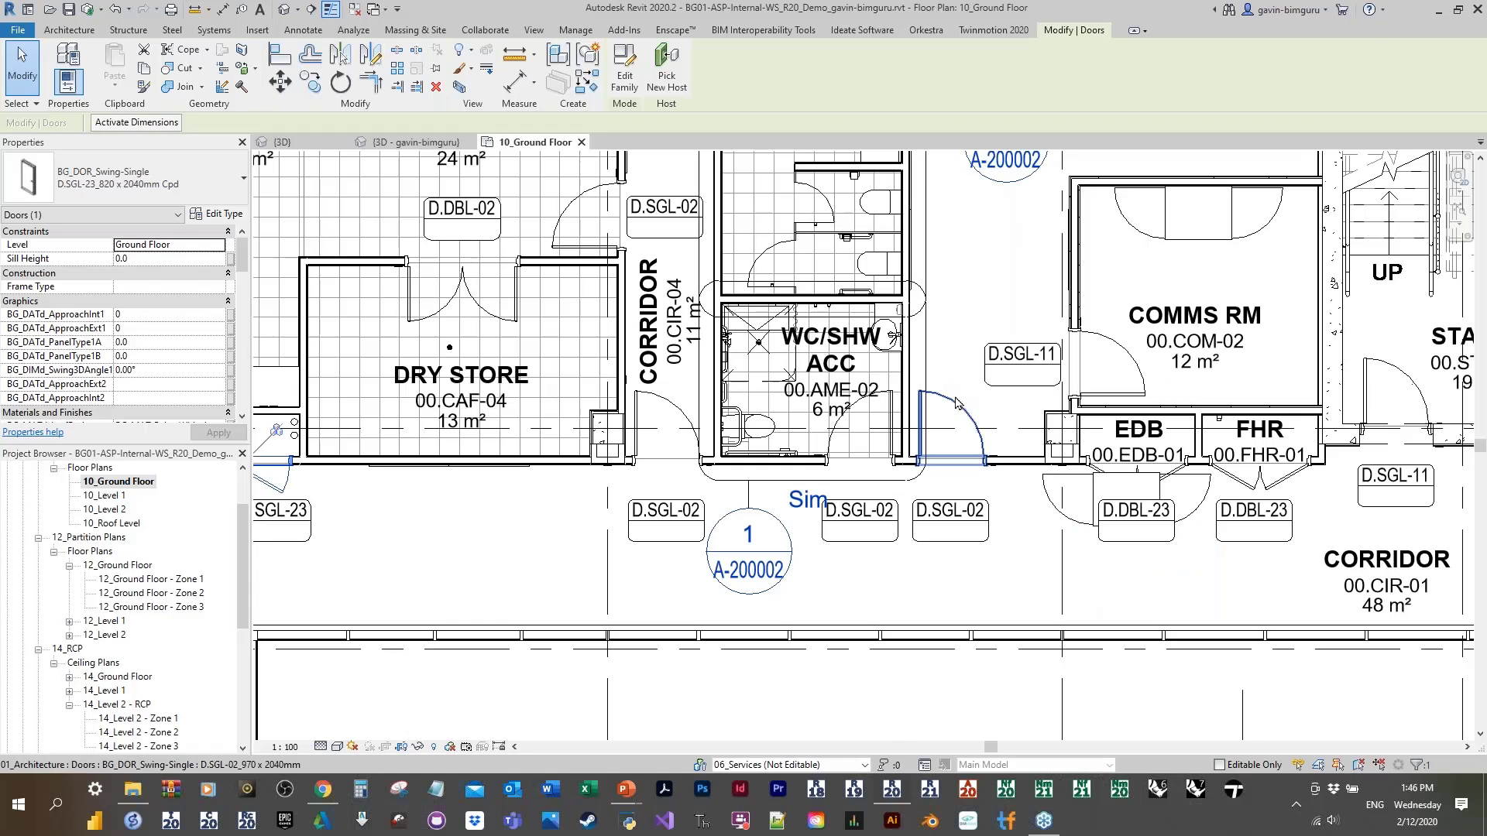
{"action": "middle_click_drag", "start_coordinate": [953, 404], "coordinate": [952, 404]}
{"action": "middle_click_drag", "start_coordinate": [1044, 497], "coordinate": [1005, 492]}
{"action": "left_click", "coordinate": [1005, 493]}
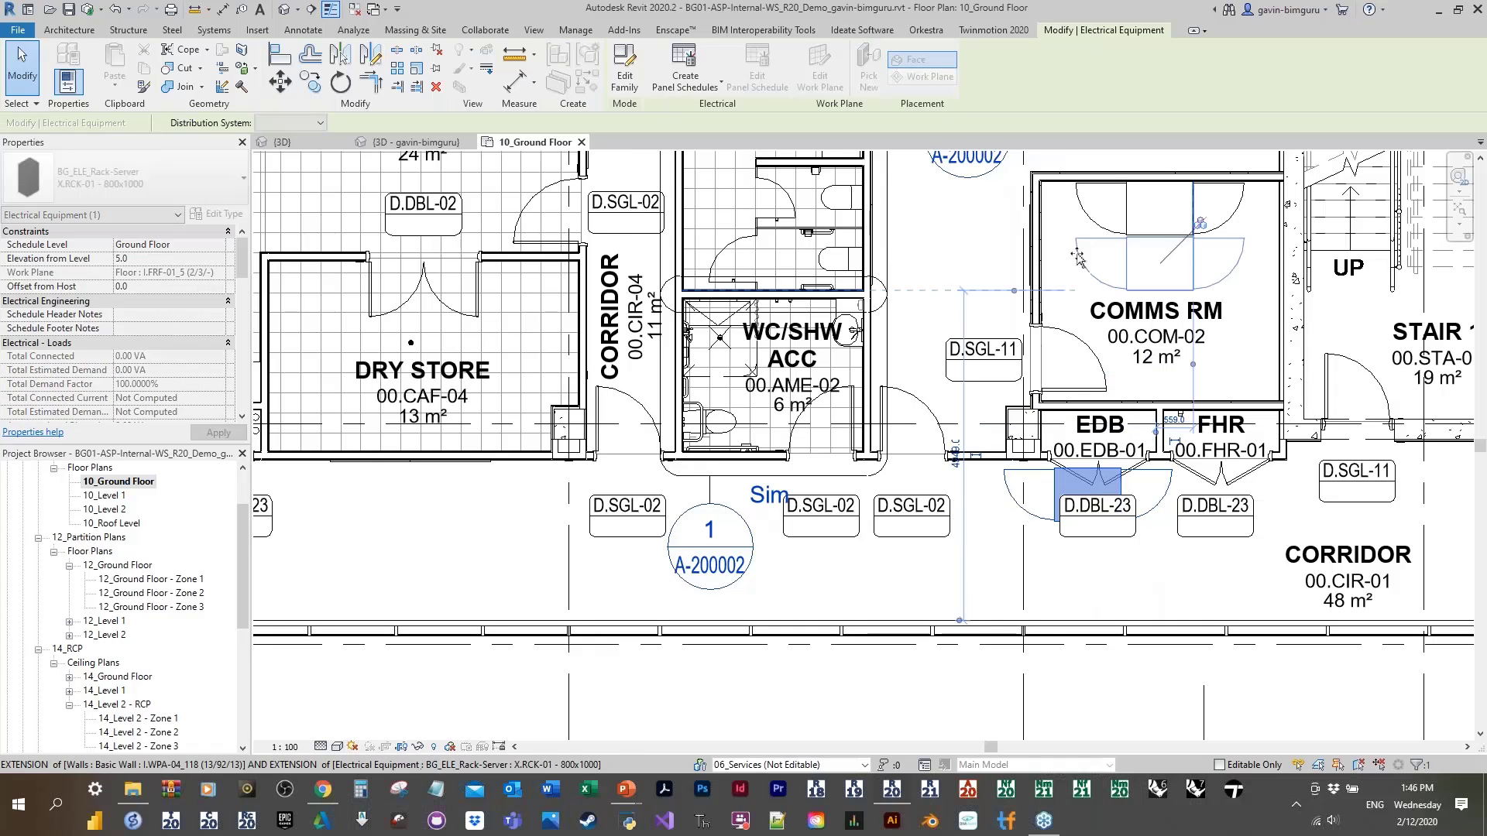
{"action": "left_click", "coordinate": [967, 245]}
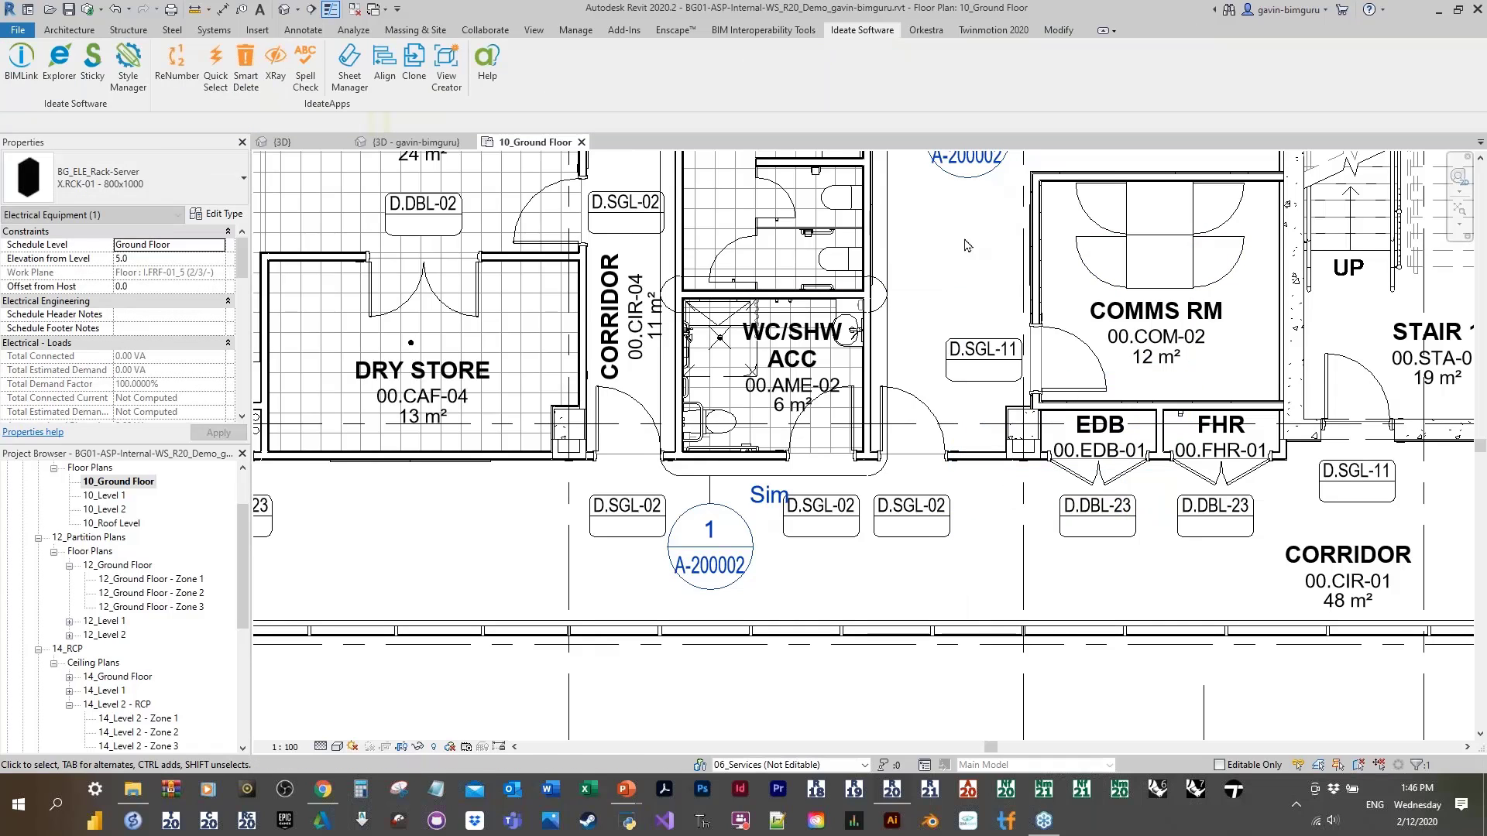
Step: Select the WC Staff door and review its identity data, including the Mark parameter
{"action": "middle_click_drag", "start_coordinate": [965, 245], "coordinate": [924, 460]}
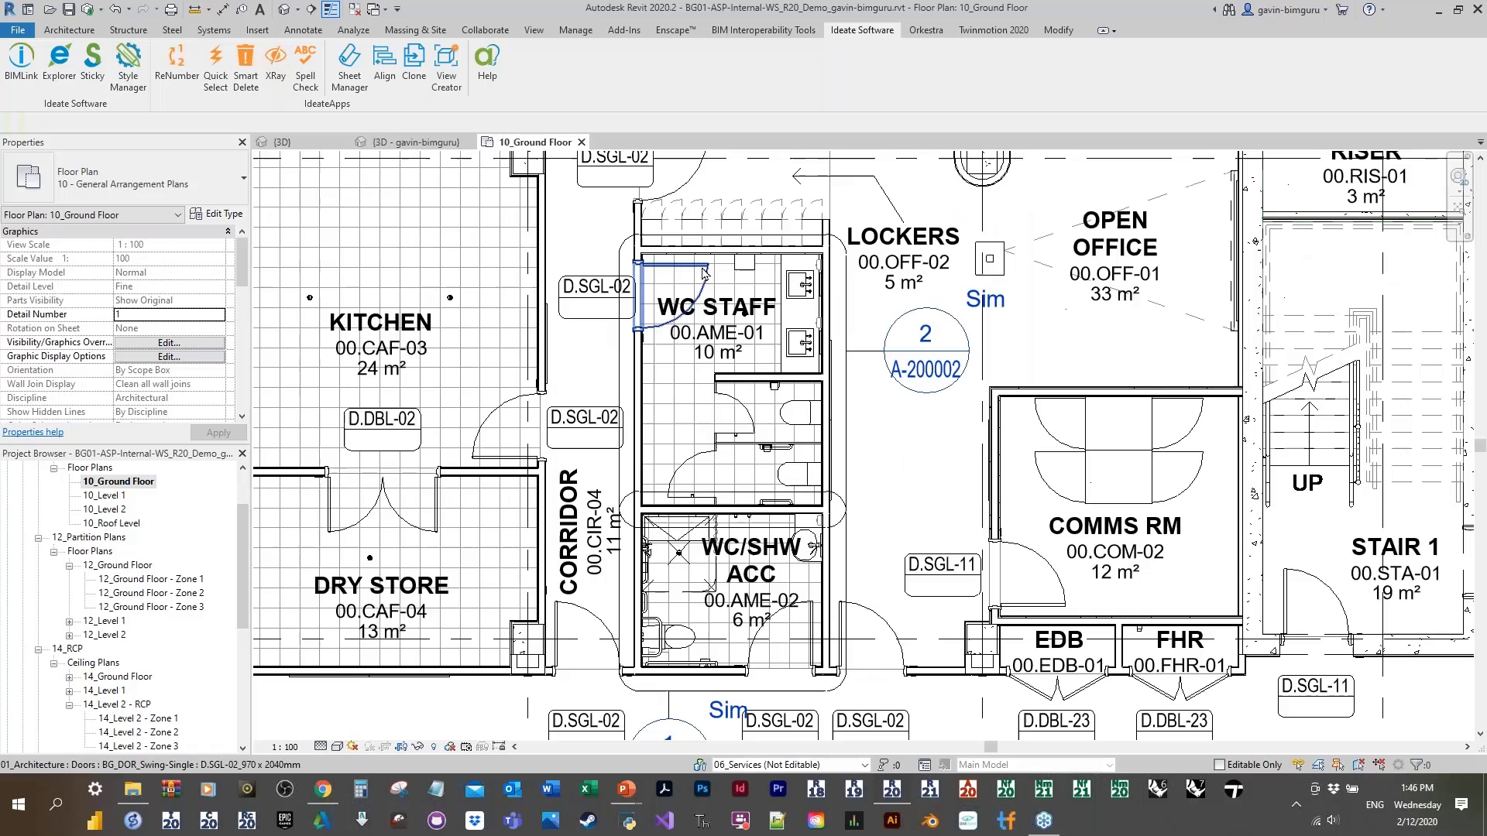
{"action": "left_click", "coordinate": [702, 269]}
{"action": "middle_click_drag", "start_coordinate": [702, 269], "coordinate": [689, 348]}
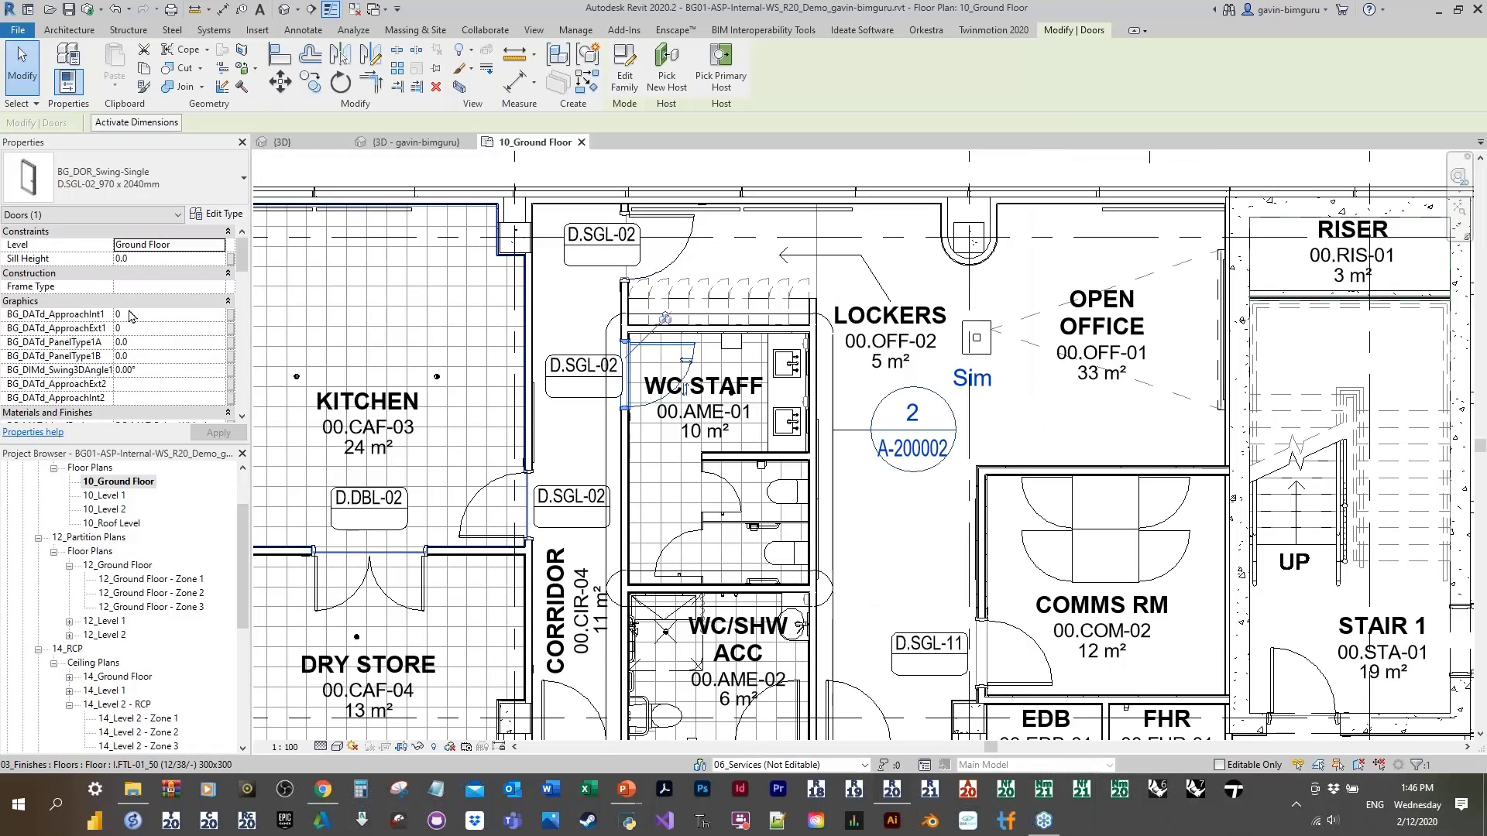
{"action": "scroll", "coordinate": [131, 341], "scroll_direction": "down", "scroll_amount": 7}
{"action": "scroll", "coordinate": [135, 347], "scroll_direction": "down", "scroll_amount": 4}
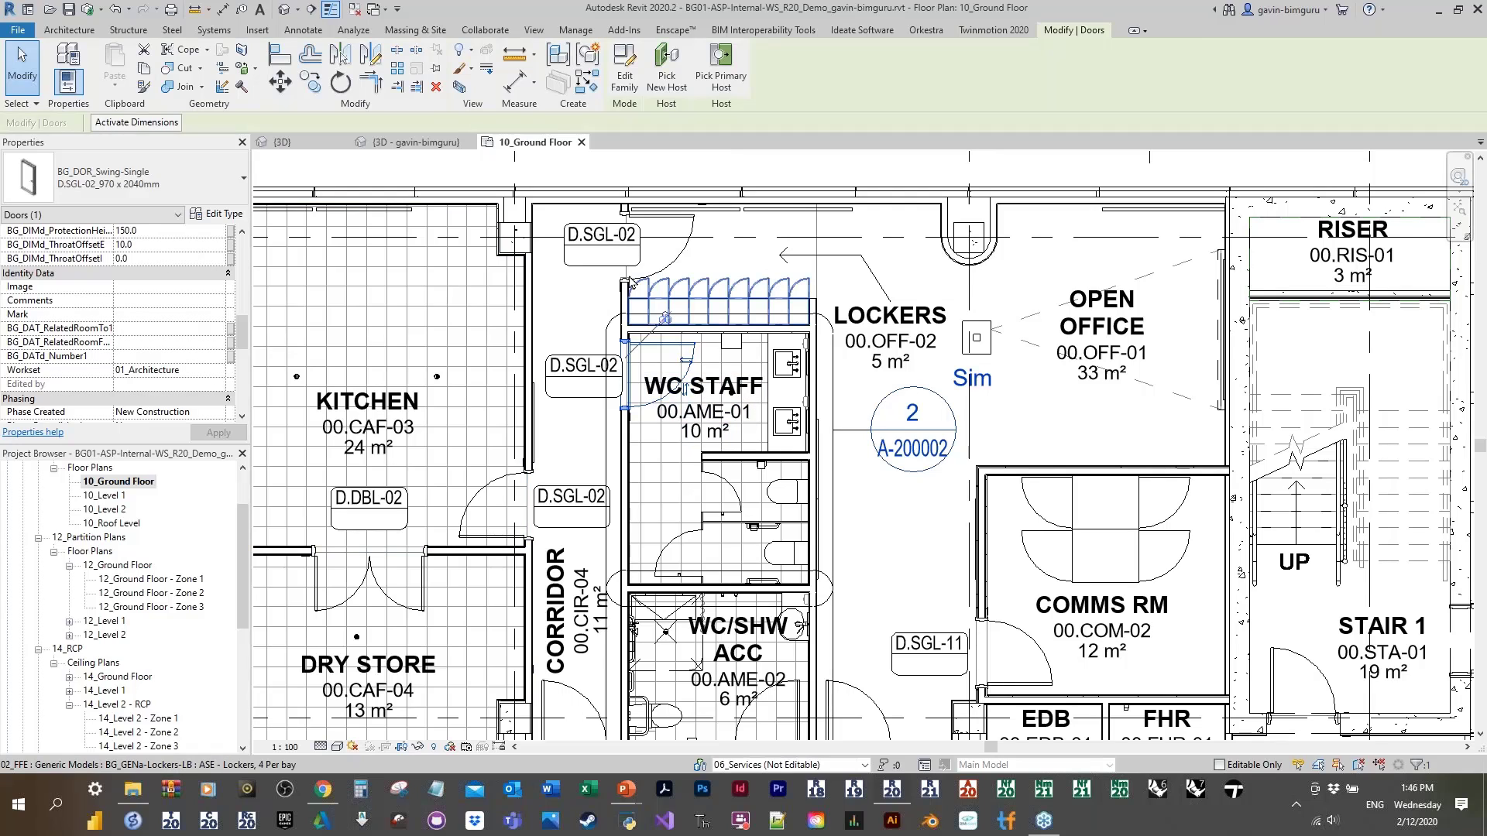
Step: Inspect the two D.SGL-41 pivot doors in the glazed wall beside the 00.STO-02 storage room
{"action": "middle_click_drag", "start_coordinate": [743, 403], "coordinate": [709, 143]}
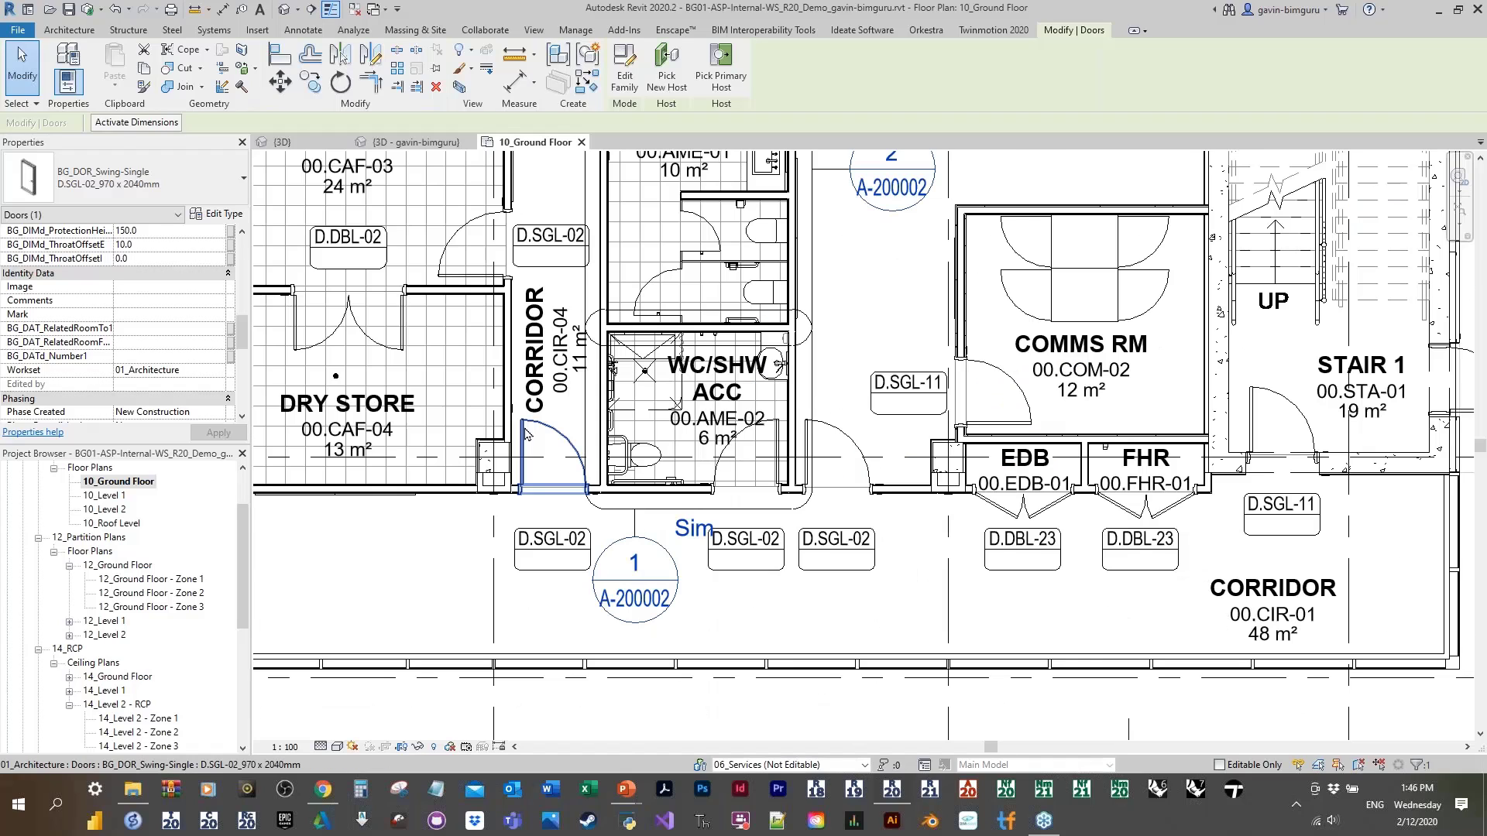
{"action": "middle_click_drag", "start_coordinate": [527, 434], "coordinate": [1049, 358]}
{"action": "middle_click_drag", "start_coordinate": [322, 531], "coordinate": [906, 437]}
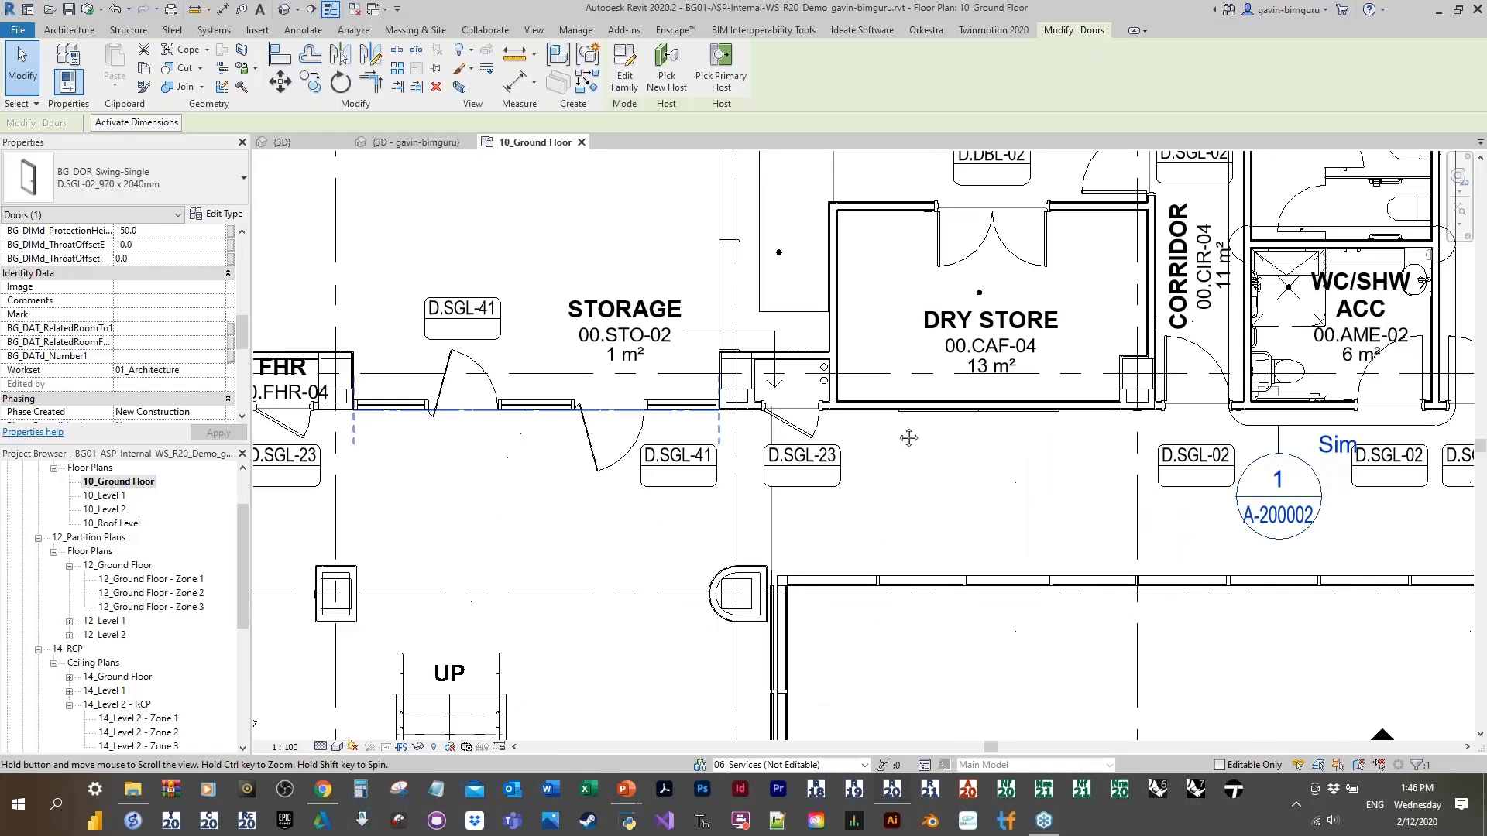
{"action": "middle_click_drag", "start_coordinate": [788, 725], "coordinate": [770, 783]}
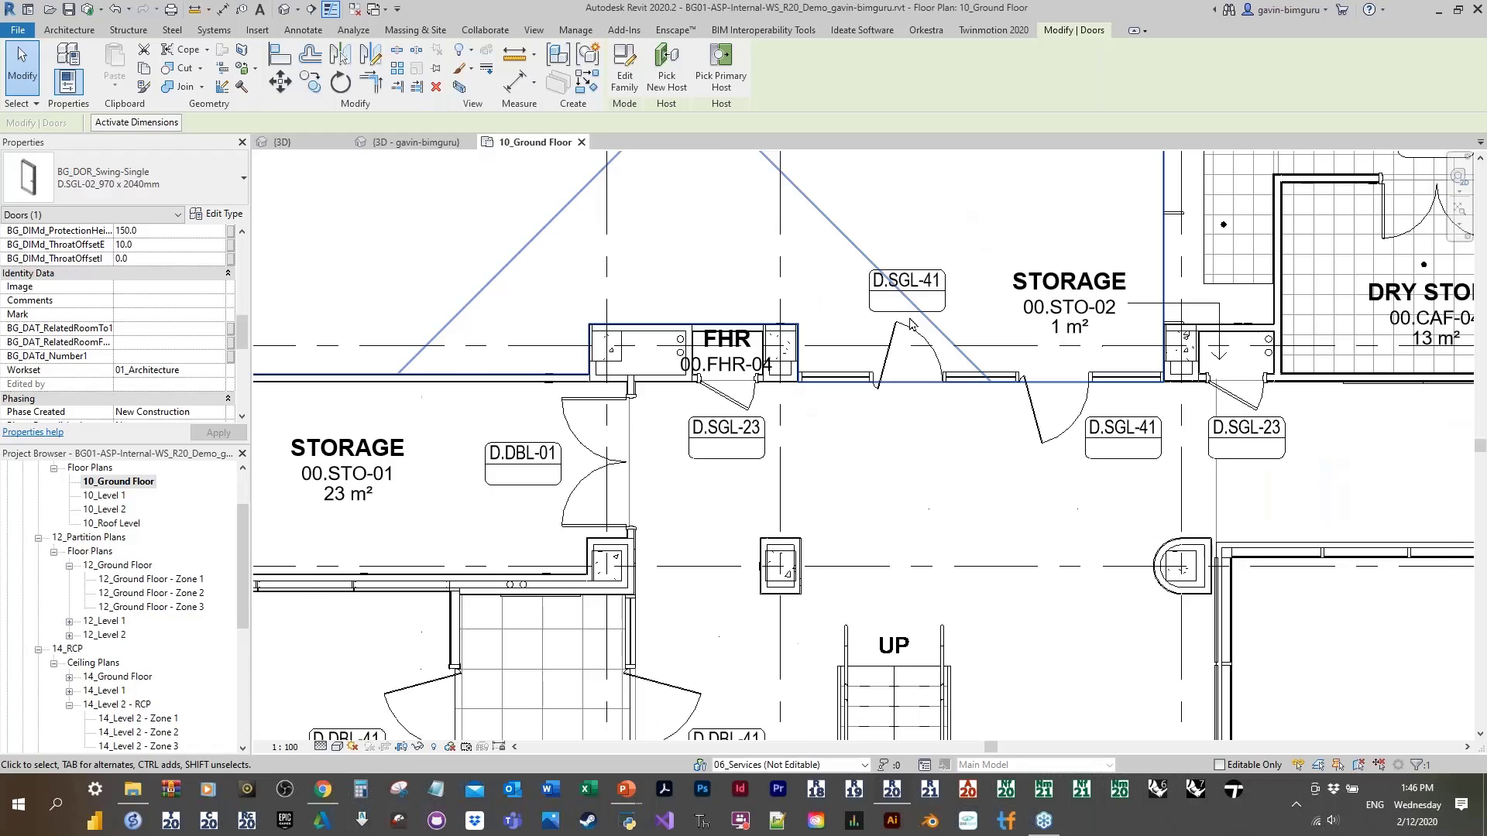
{"action": "left_click", "coordinate": [1030, 428]}
{"action": "left_click", "coordinate": [887, 355]}
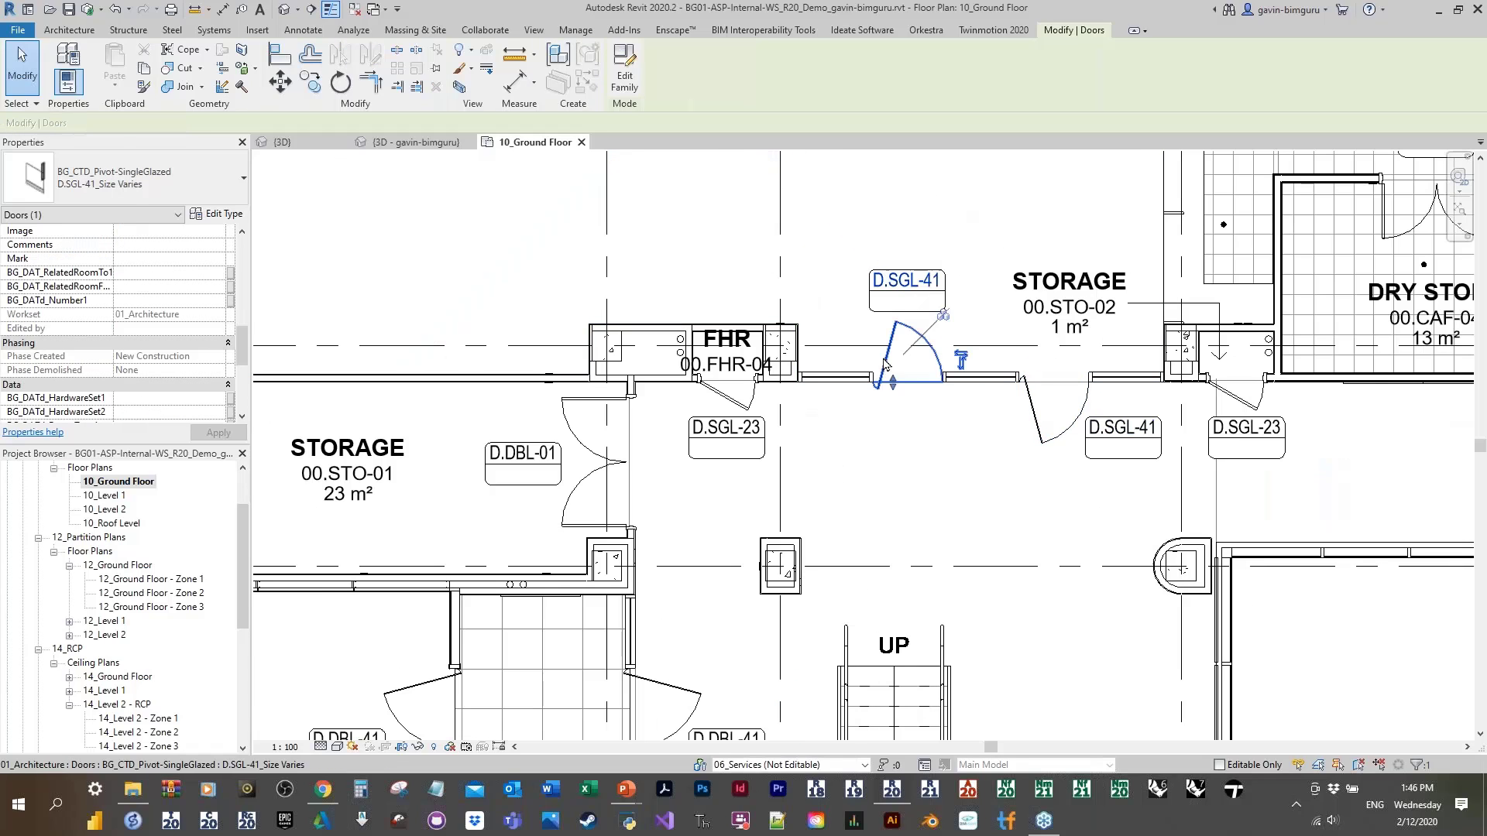
{"action": "left_click", "coordinate": [1042, 416]}
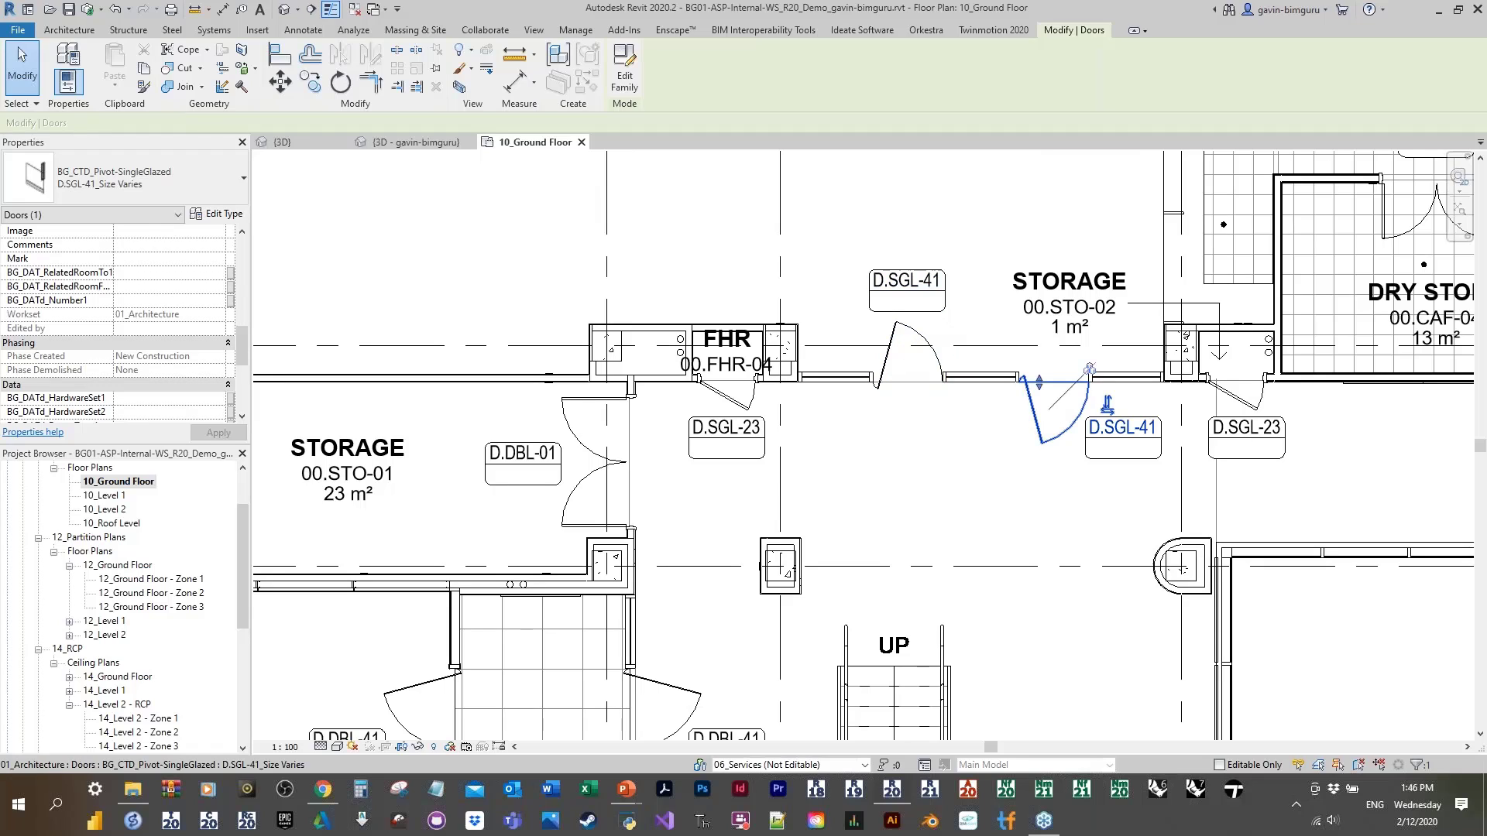
{"action": "left_click", "coordinate": [997, 498]}
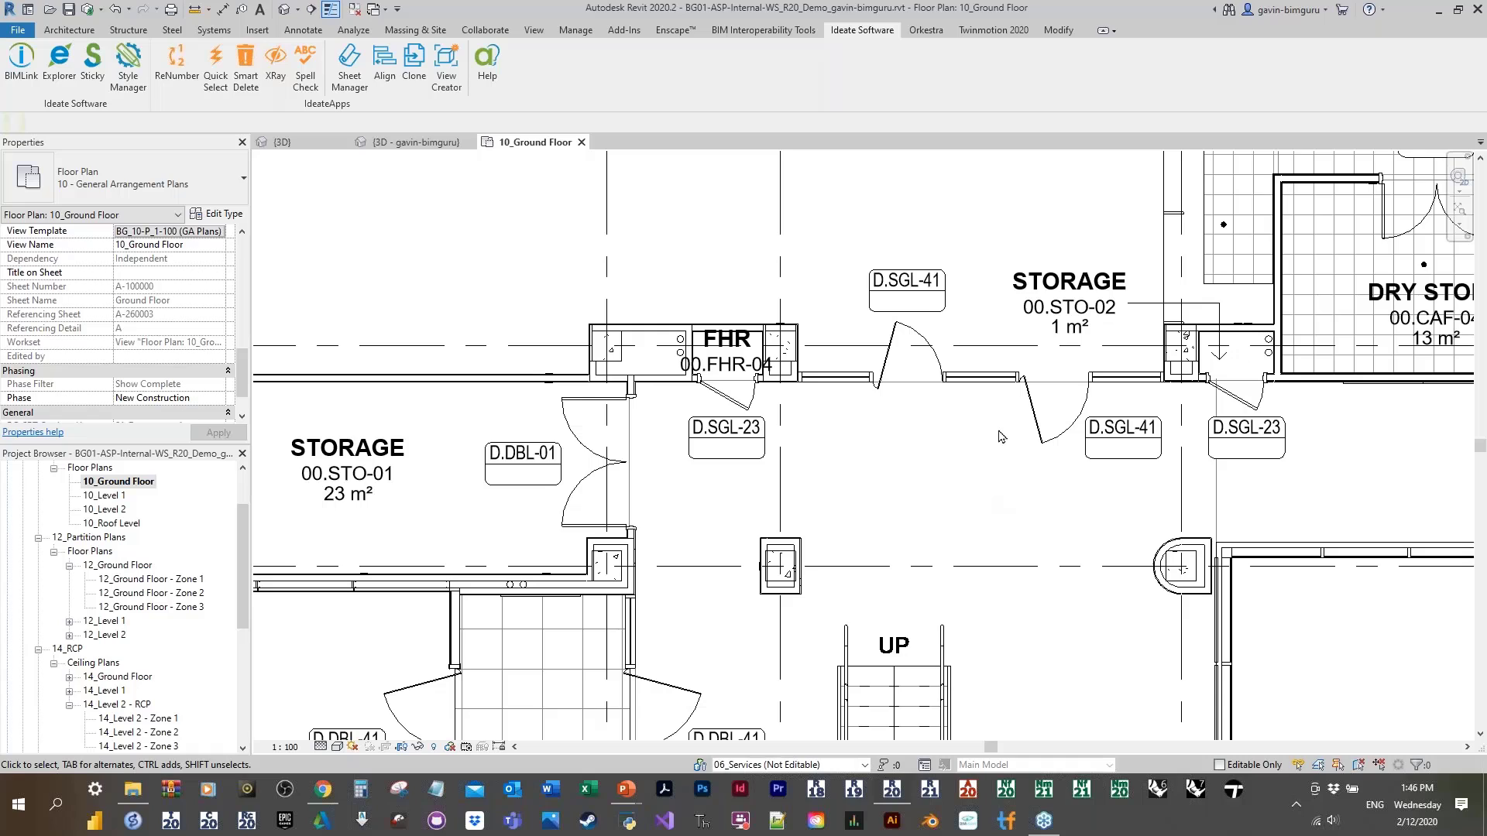
Step: Check the Mark and related-room parameters of the D.SGL-41 door nearest the FHR cupboard, then deselect it
{"action": "left_click", "coordinate": [898, 343]}
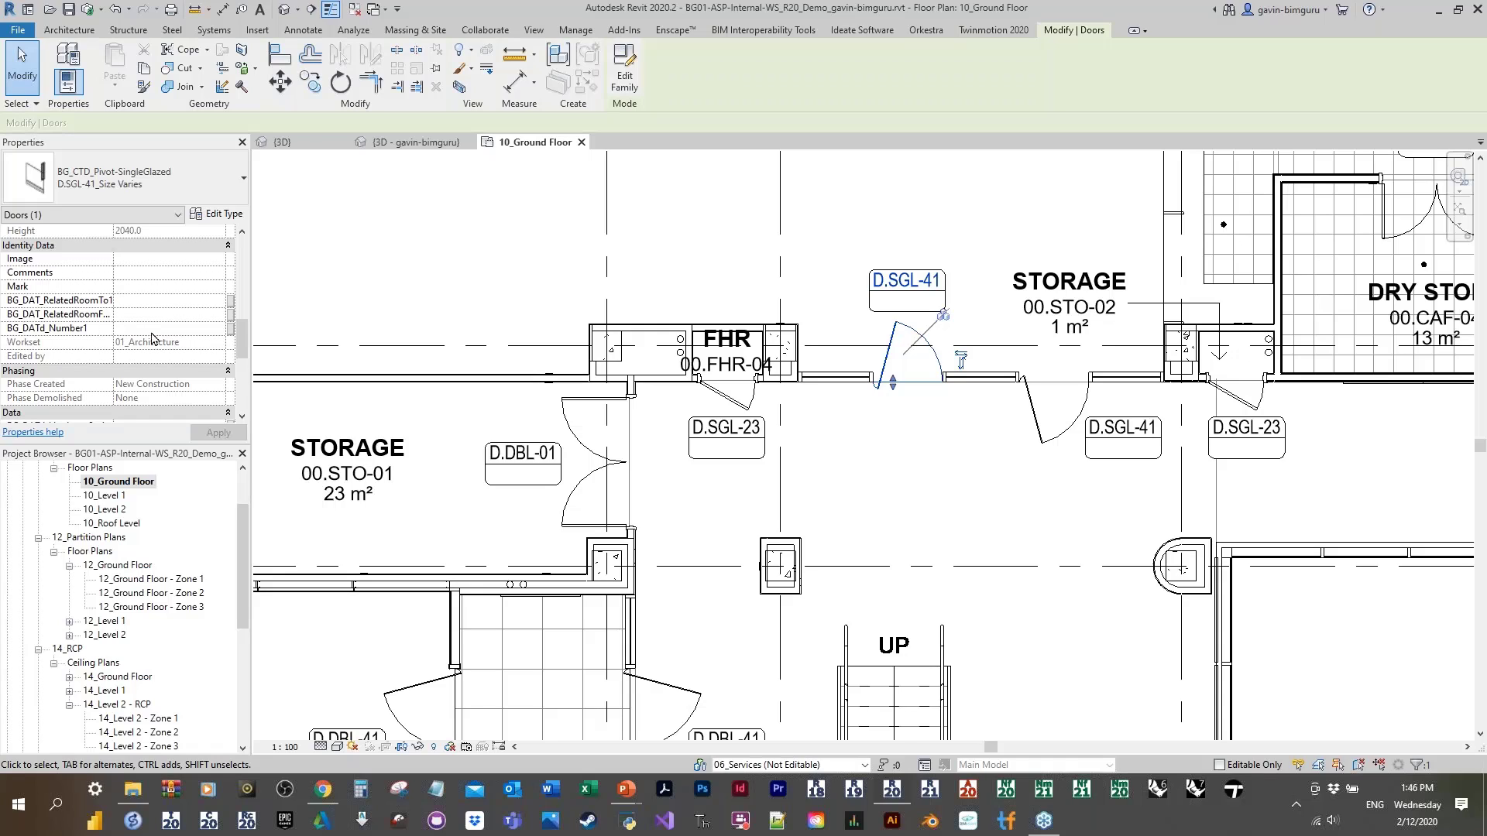
{"action": "left_click", "coordinate": [134, 285]}
{"action": "key", "text": "Tab"}
{"action": "key", "text": "Tab"}
{"action": "key", "text": "Tab"}
{"action": "left_click", "coordinate": [517, 271]}
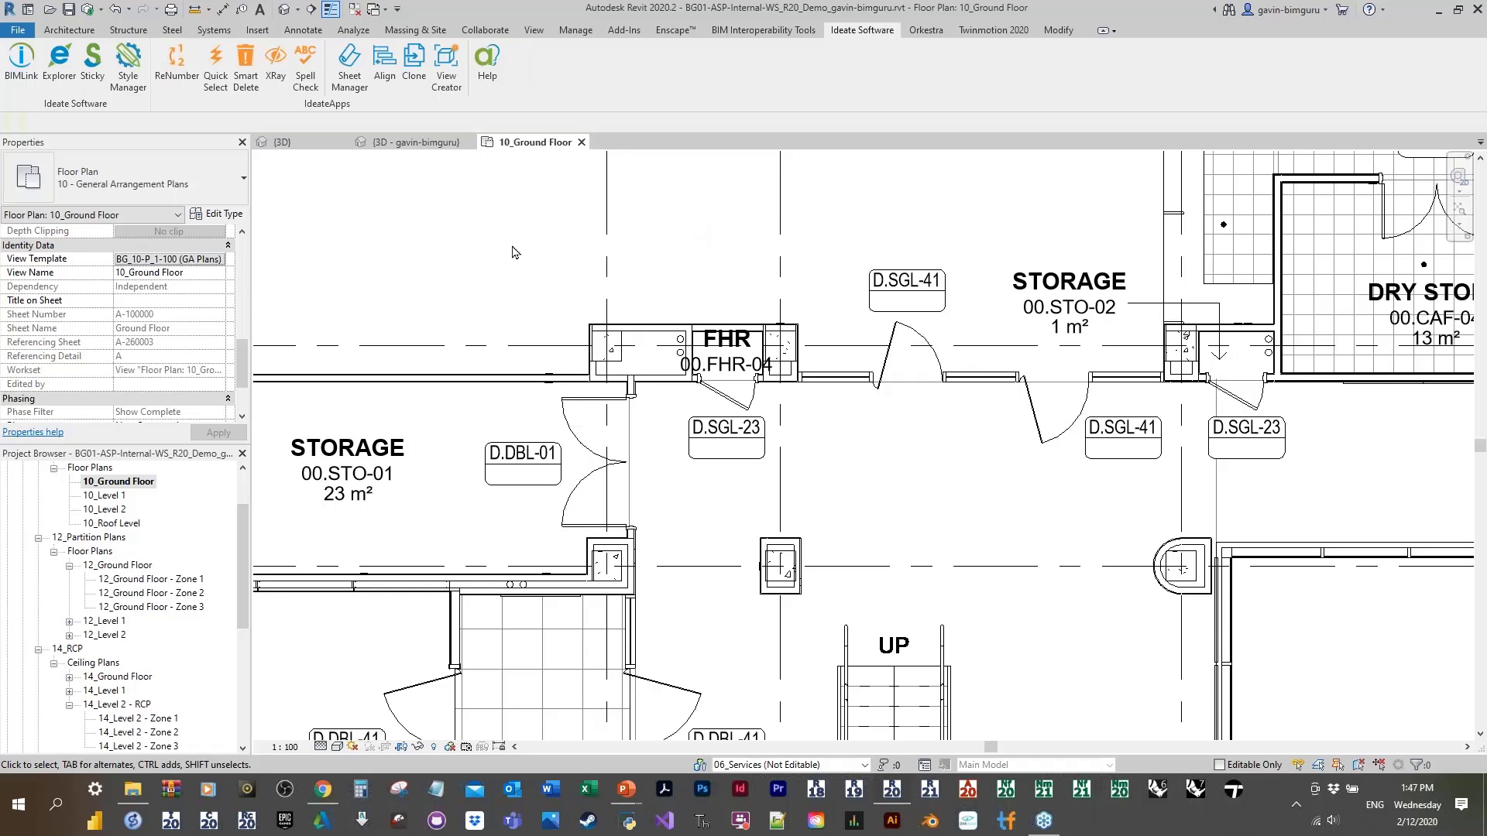
Step: Start Ideate ReNumber, open its rule manager and place both dialogs side by side
{"action": "left_click", "coordinate": [174, 69]}
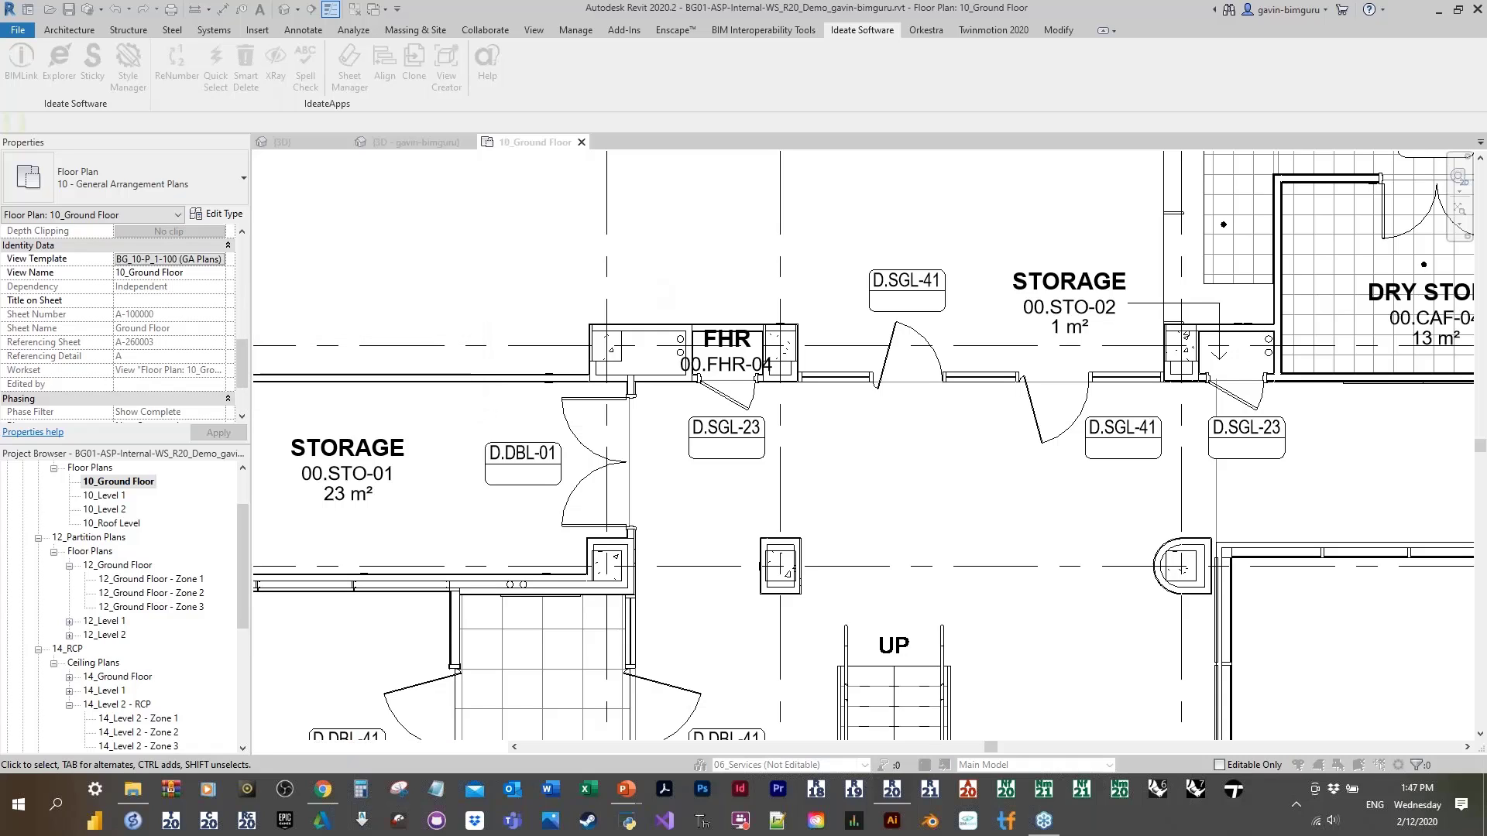
{"action": "left_click_drag", "start_coordinate": [361, 161], "coordinate": [664, 150]}
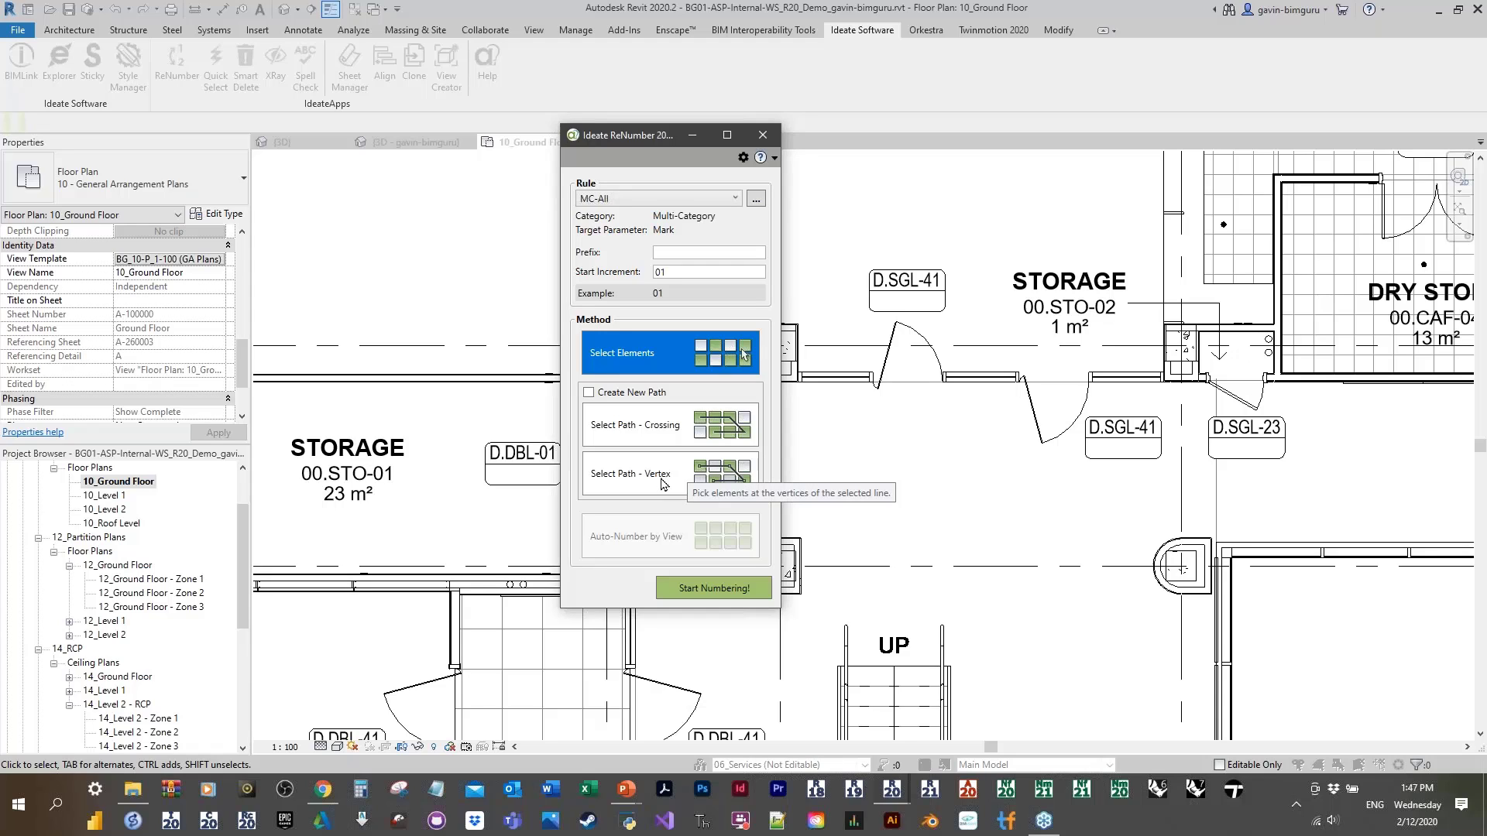
{"action": "left_click", "coordinate": [756, 200]}
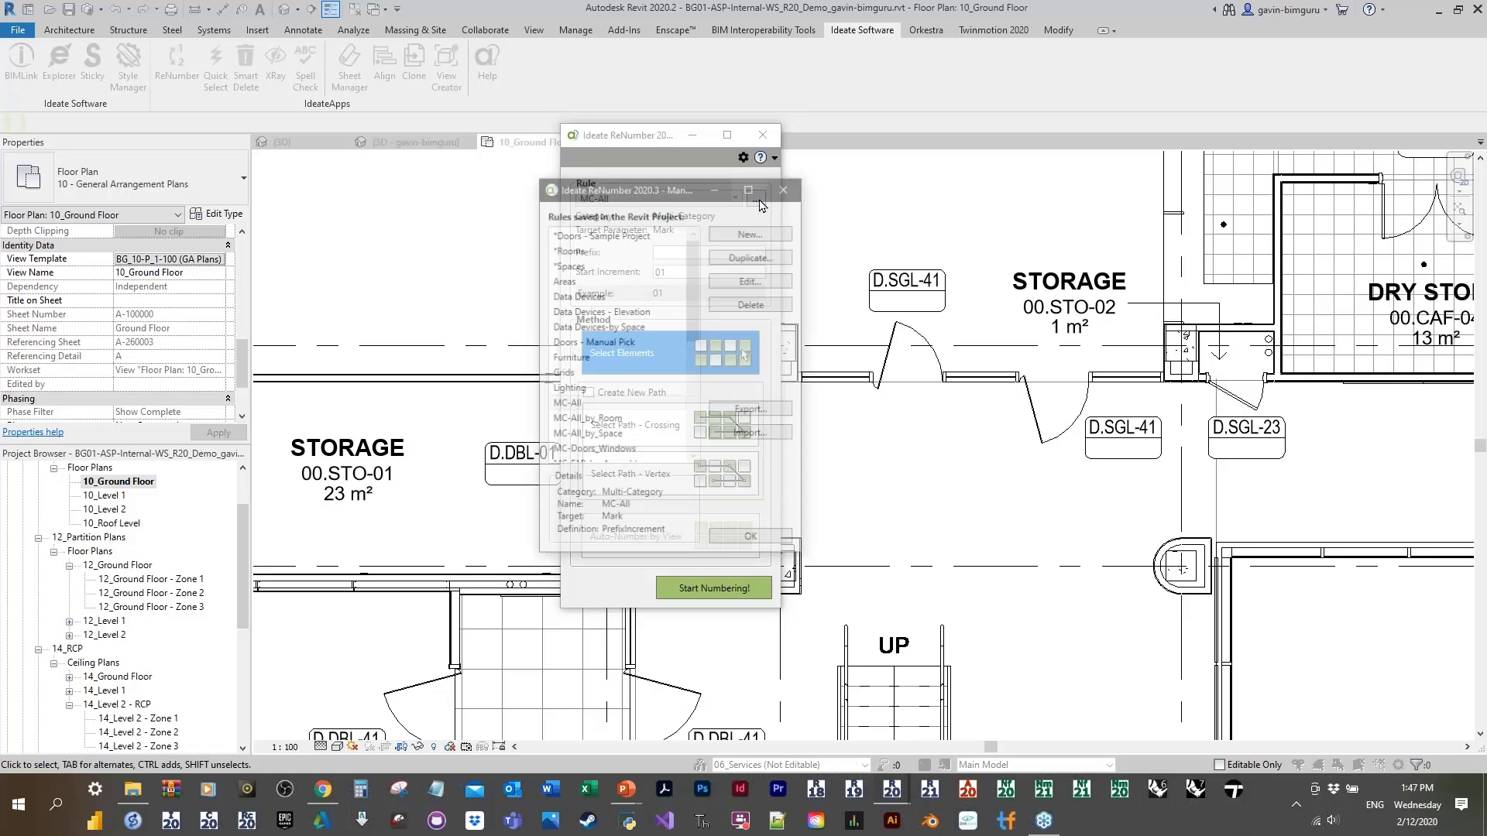
{"action": "left_click_drag", "start_coordinate": [759, 191], "coordinate": [1016, 188]}
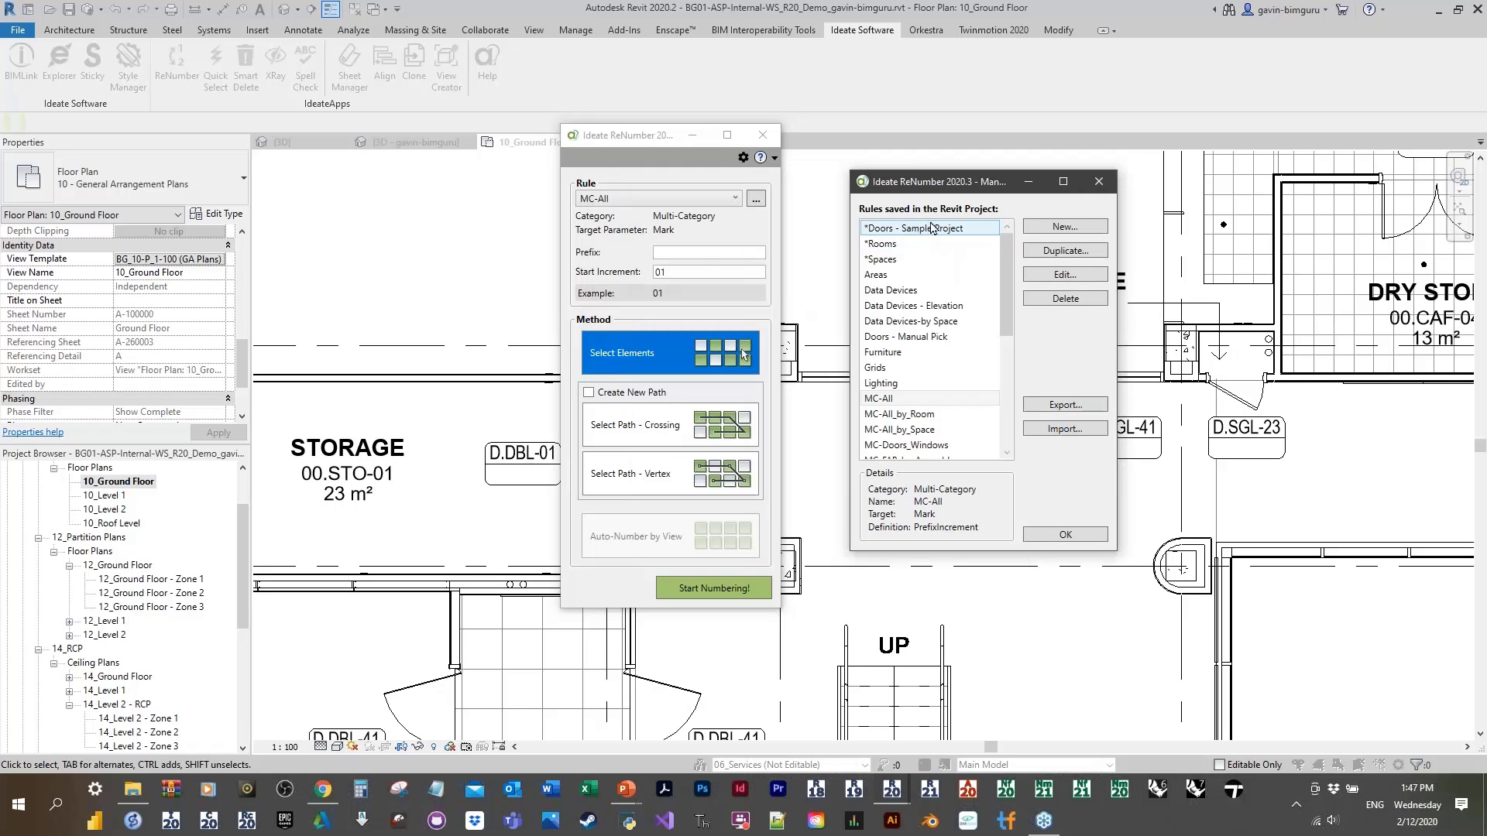
Step: Create a new numbering rule for the Doors category named "My ruleset"
{"action": "left_click", "coordinate": [1066, 227]}
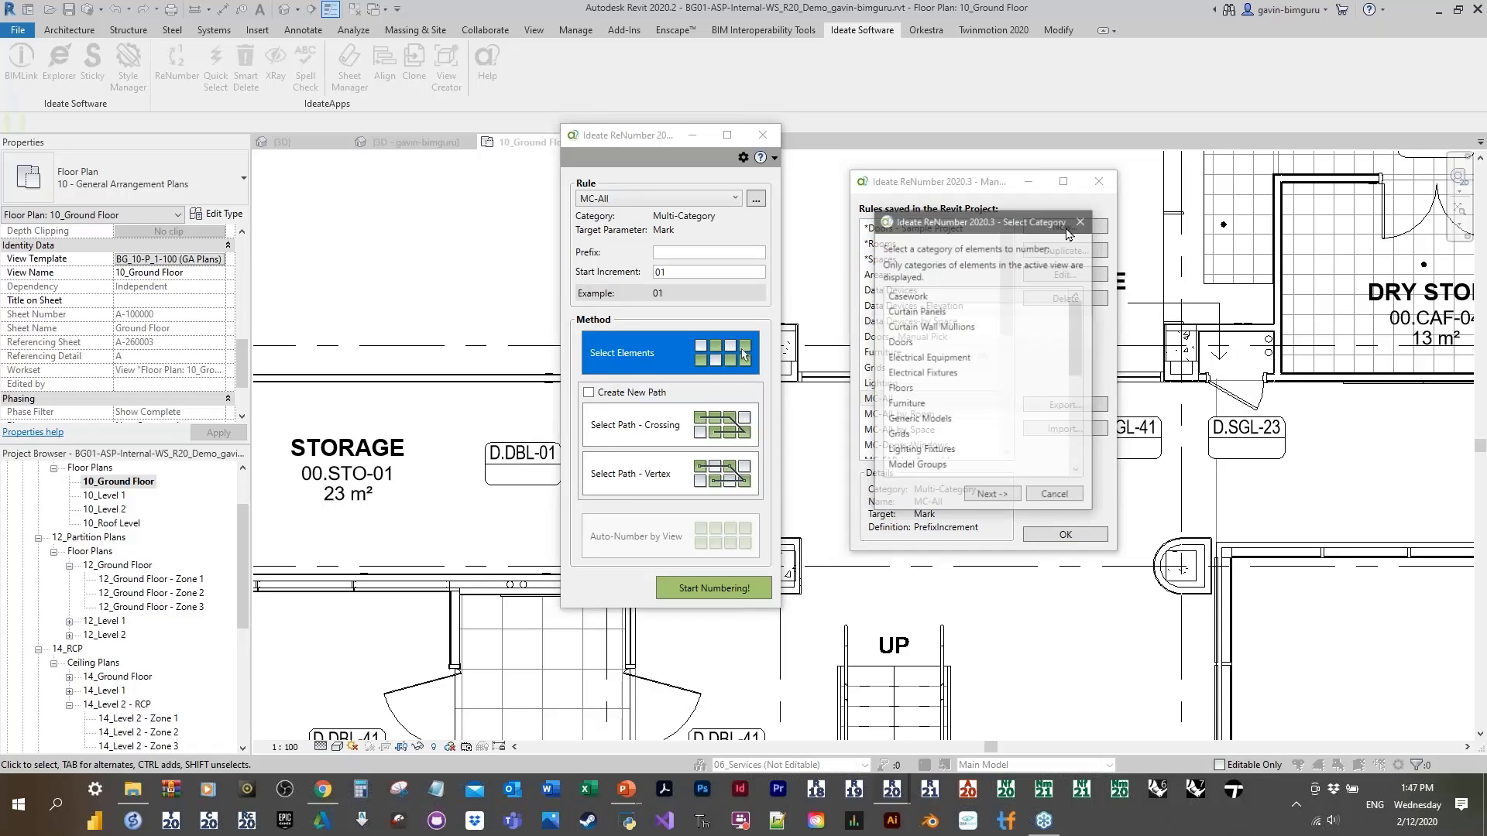
{"action": "left_click", "coordinate": [900, 342]}
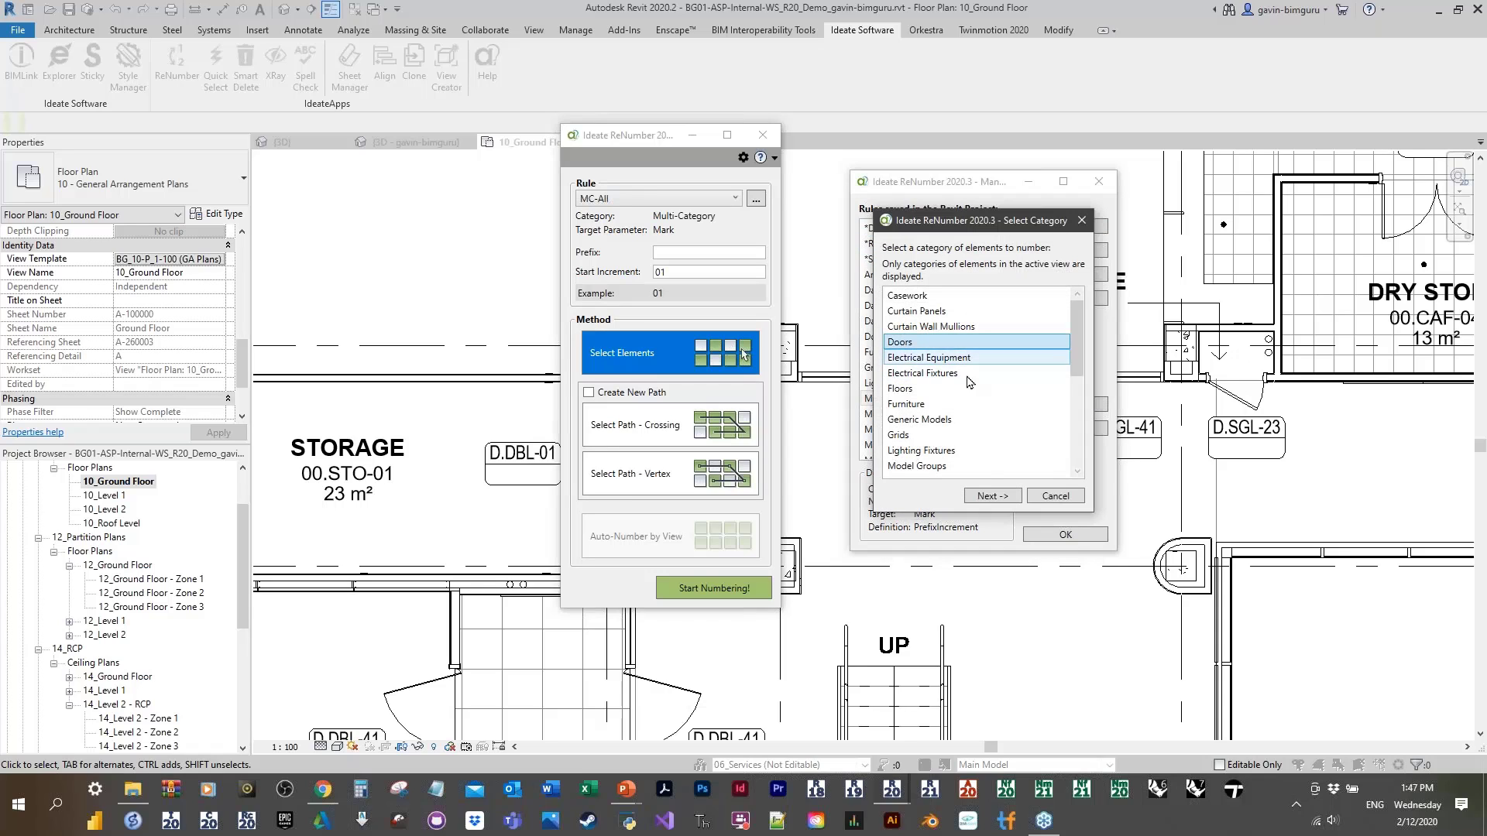
{"action": "left_click", "coordinate": [992, 496]}
{"action": "type", "text": "m"}
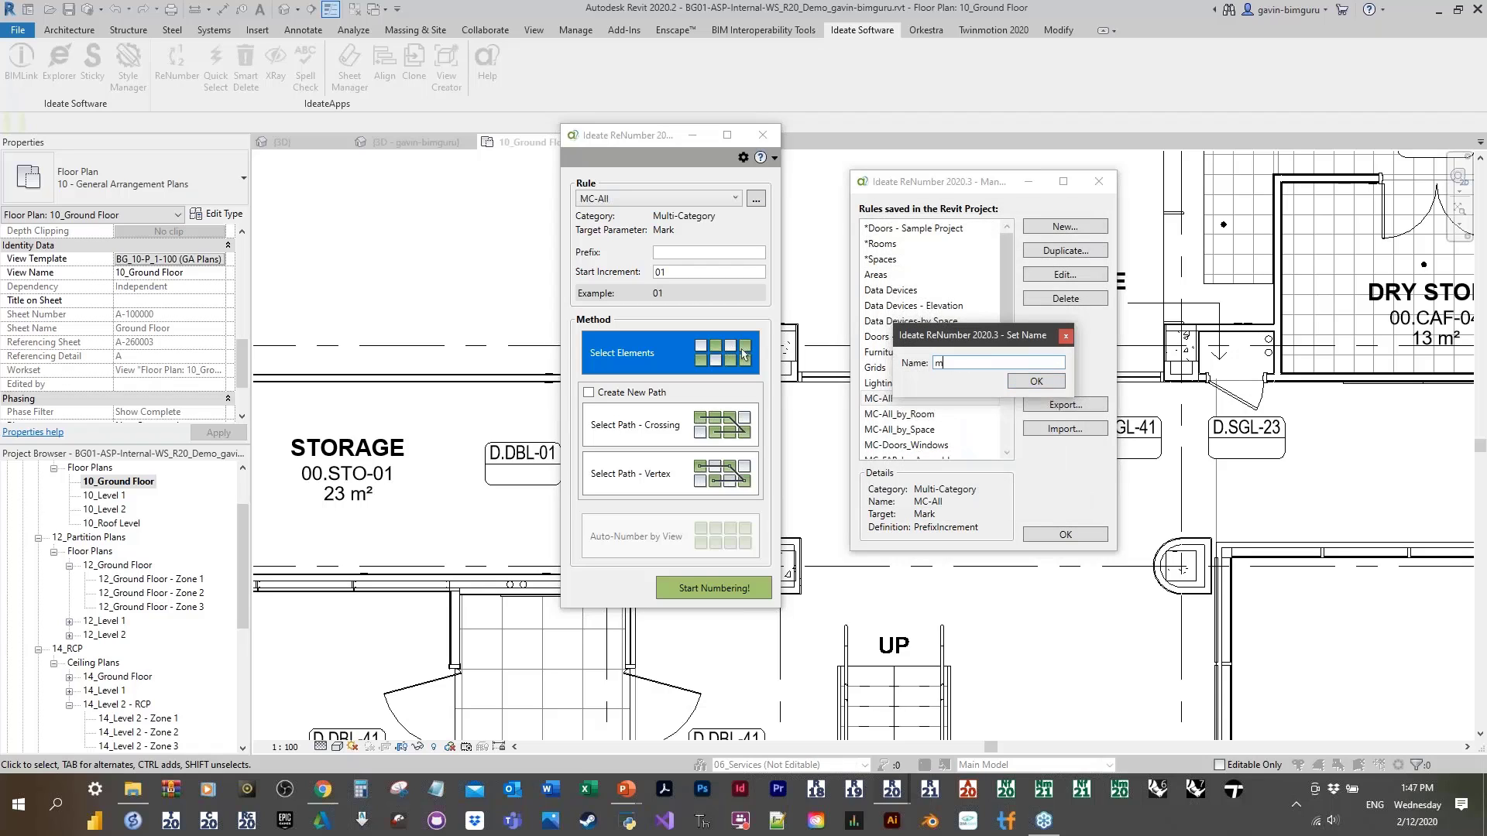
{"action": "key", "text": "BackSpace"}
{"action": "type", "text": "My ruleset"}
{"action": "key", "text": "Return"}
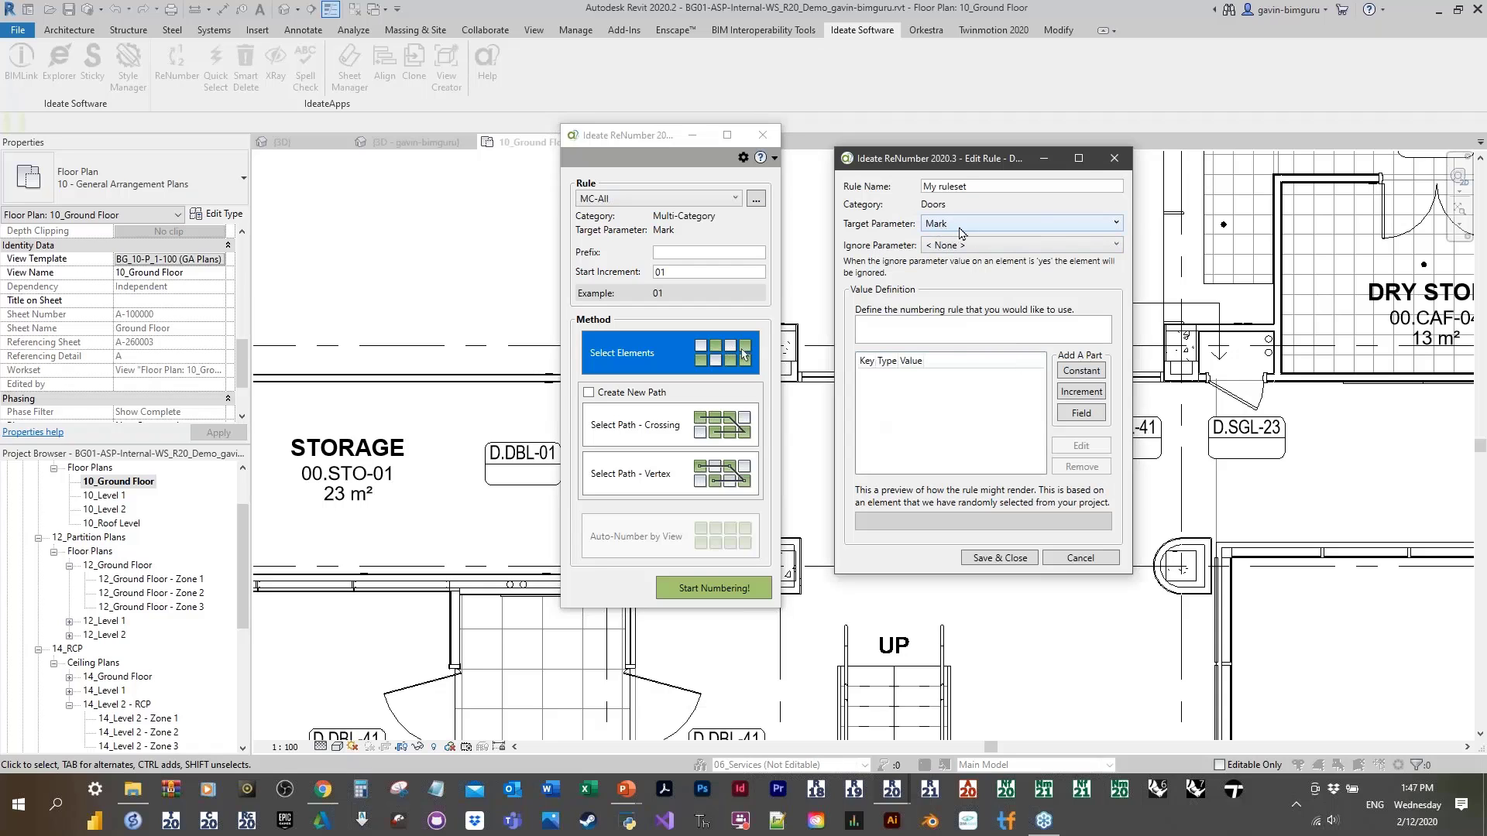
Step: Keep the rule's ignore parameter at None and add the constant "D." to the numbering definition
{"action": "left_click", "coordinate": [959, 246]}
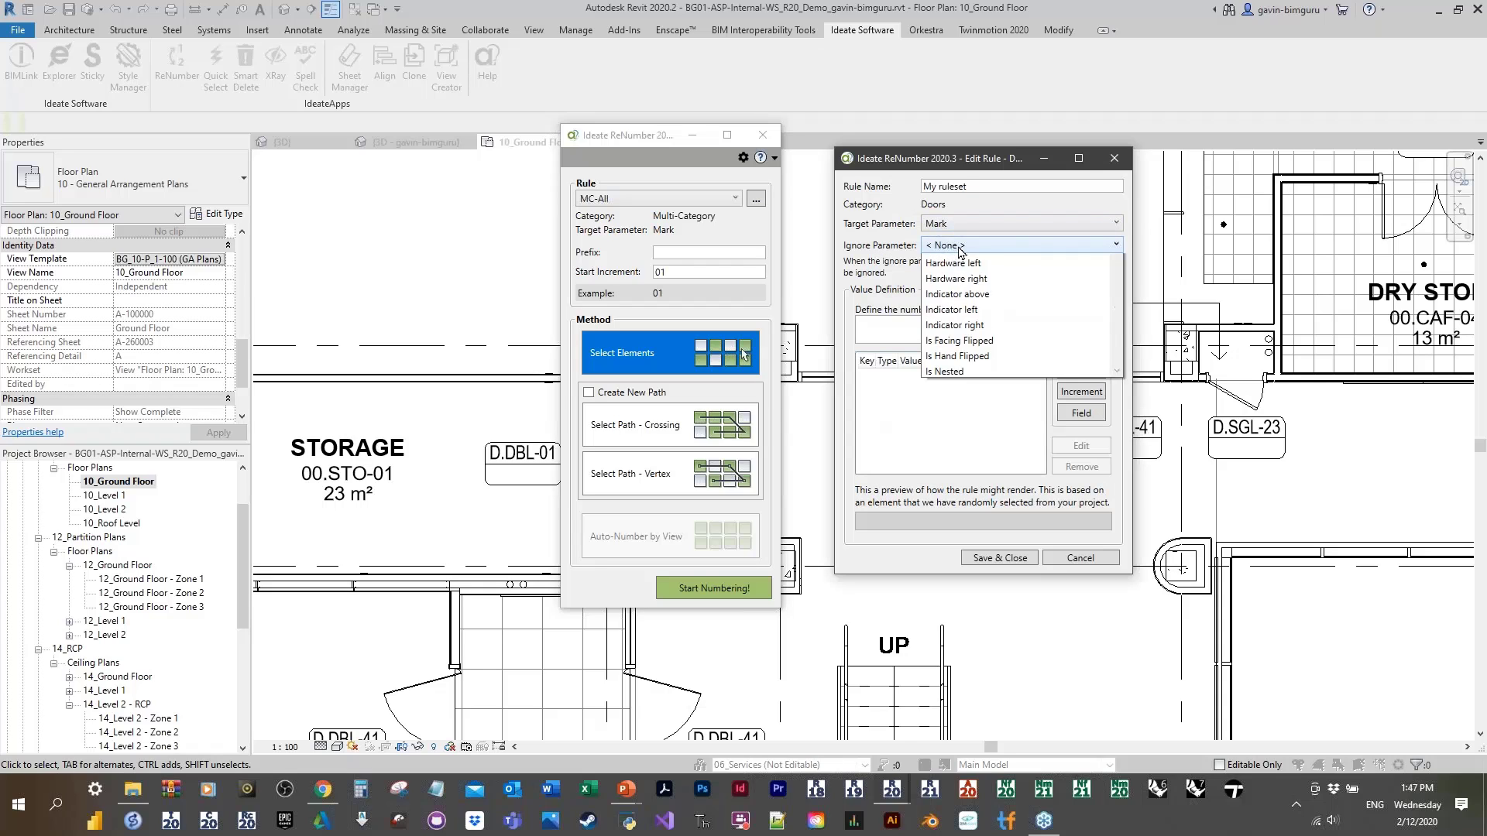
{"action": "left_click", "coordinate": [1039, 248]}
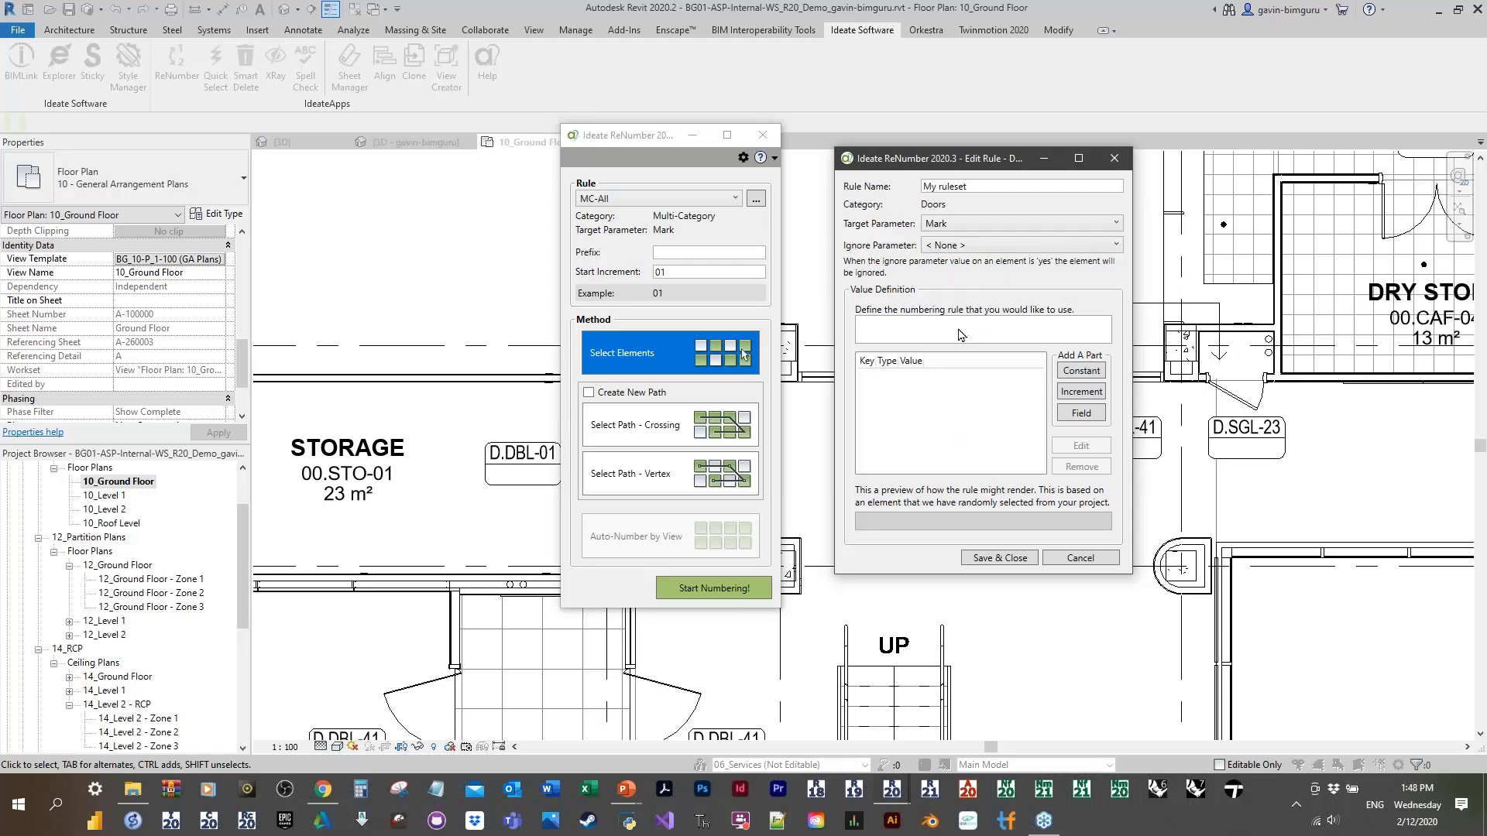
{"action": "left_click", "coordinate": [1083, 372]}
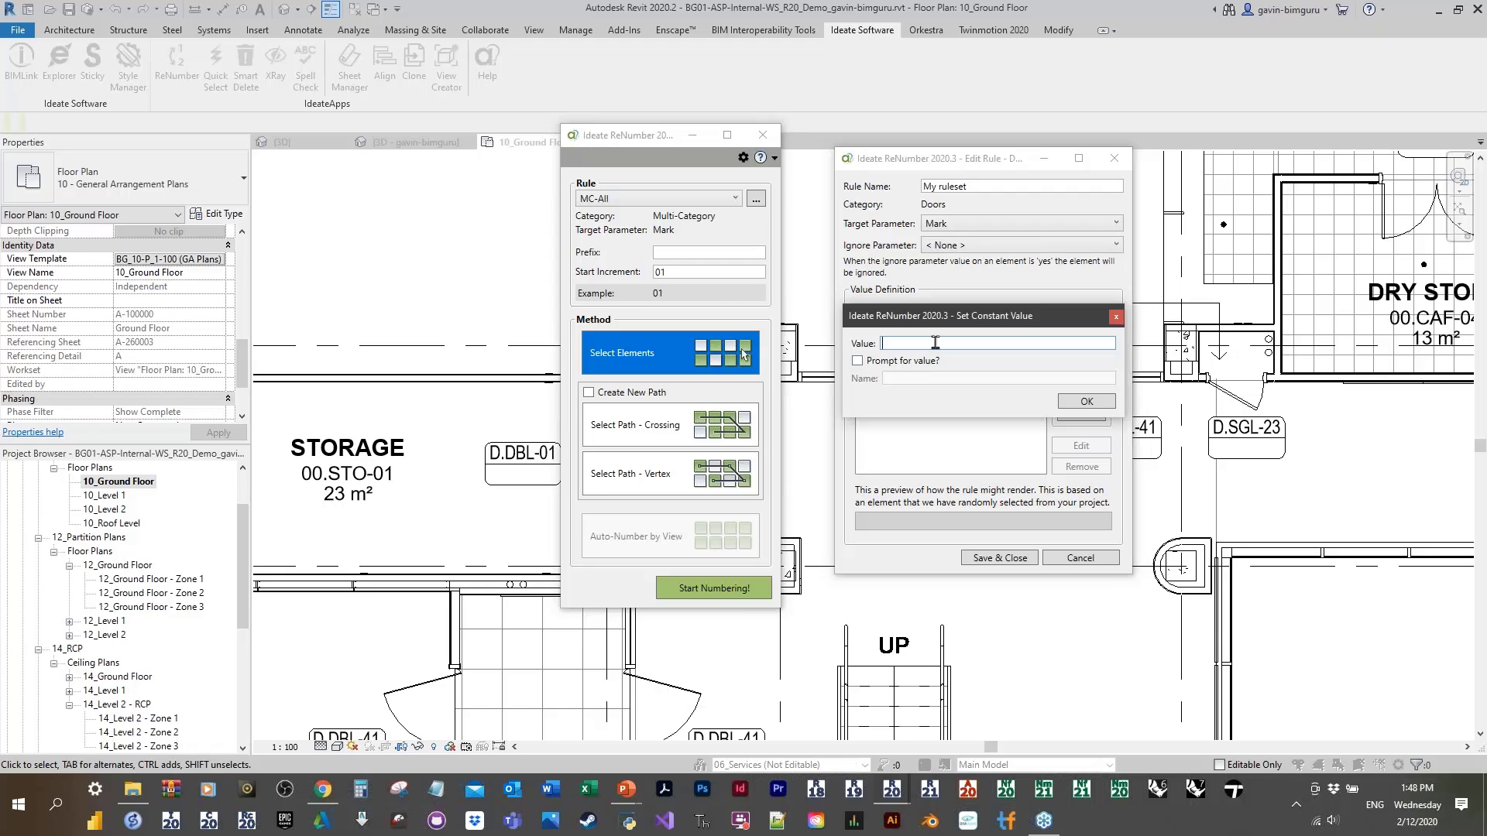
{"action": "type", "text": "D."}
{"action": "left_click", "coordinate": [1085, 402]}
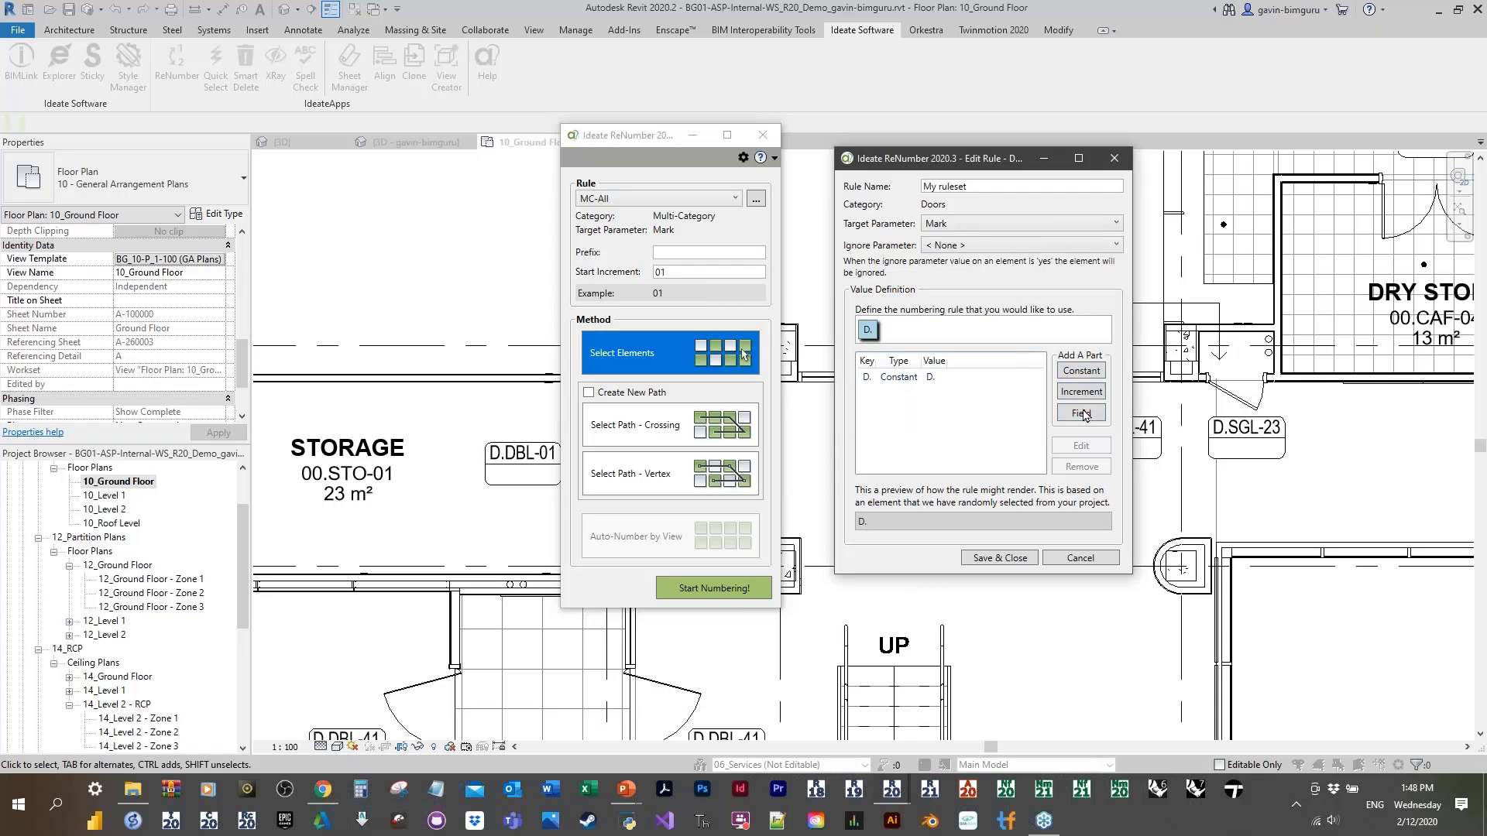
Step: Add a field part named "RMN" that uses Room: Number, keeping the optional 'From Room' parameter at None
{"action": "left_click", "coordinate": [1081, 414]}
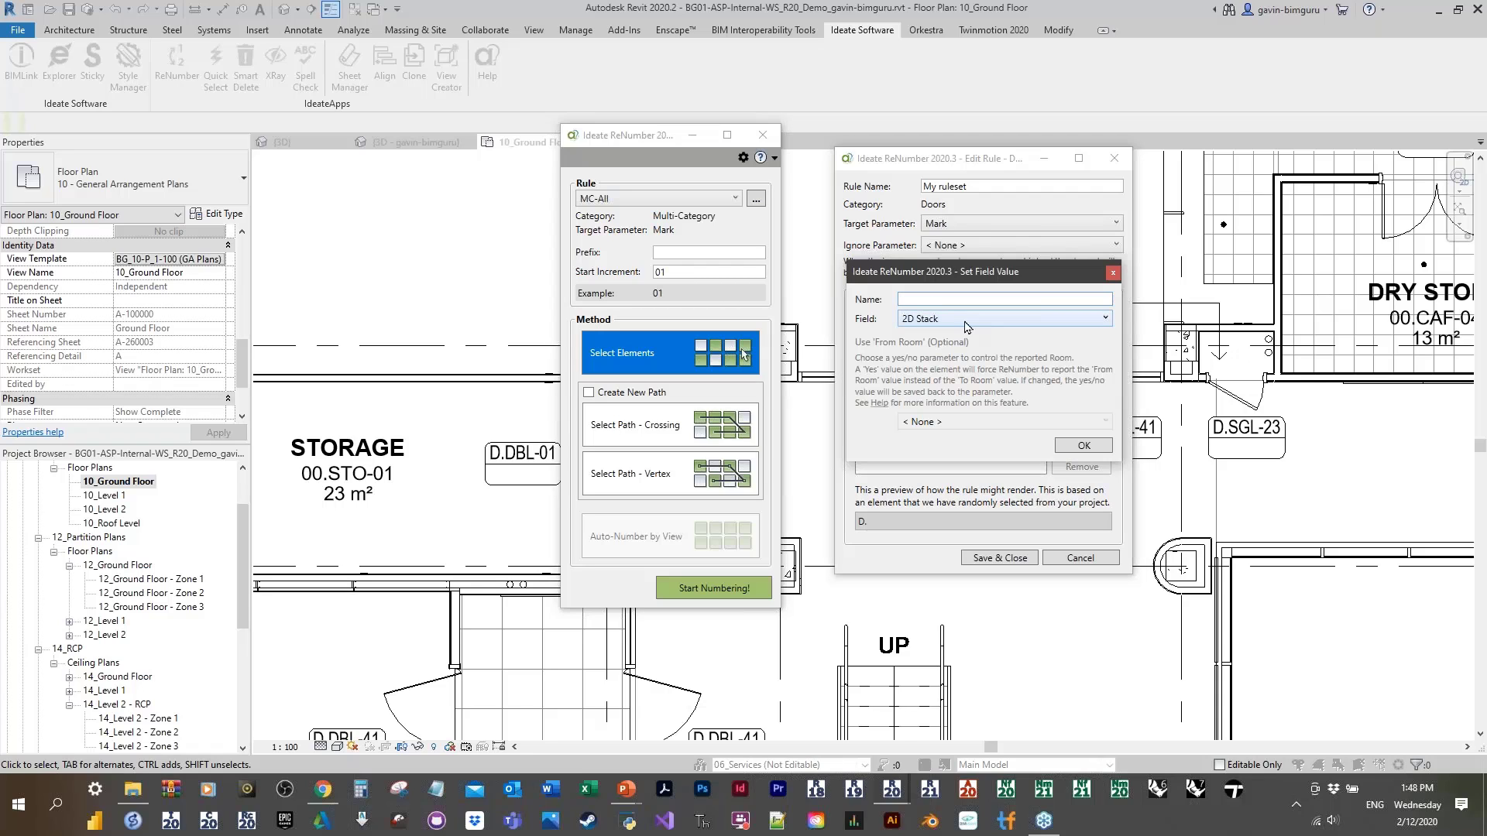
{"action": "left_click", "coordinate": [1009, 326]}
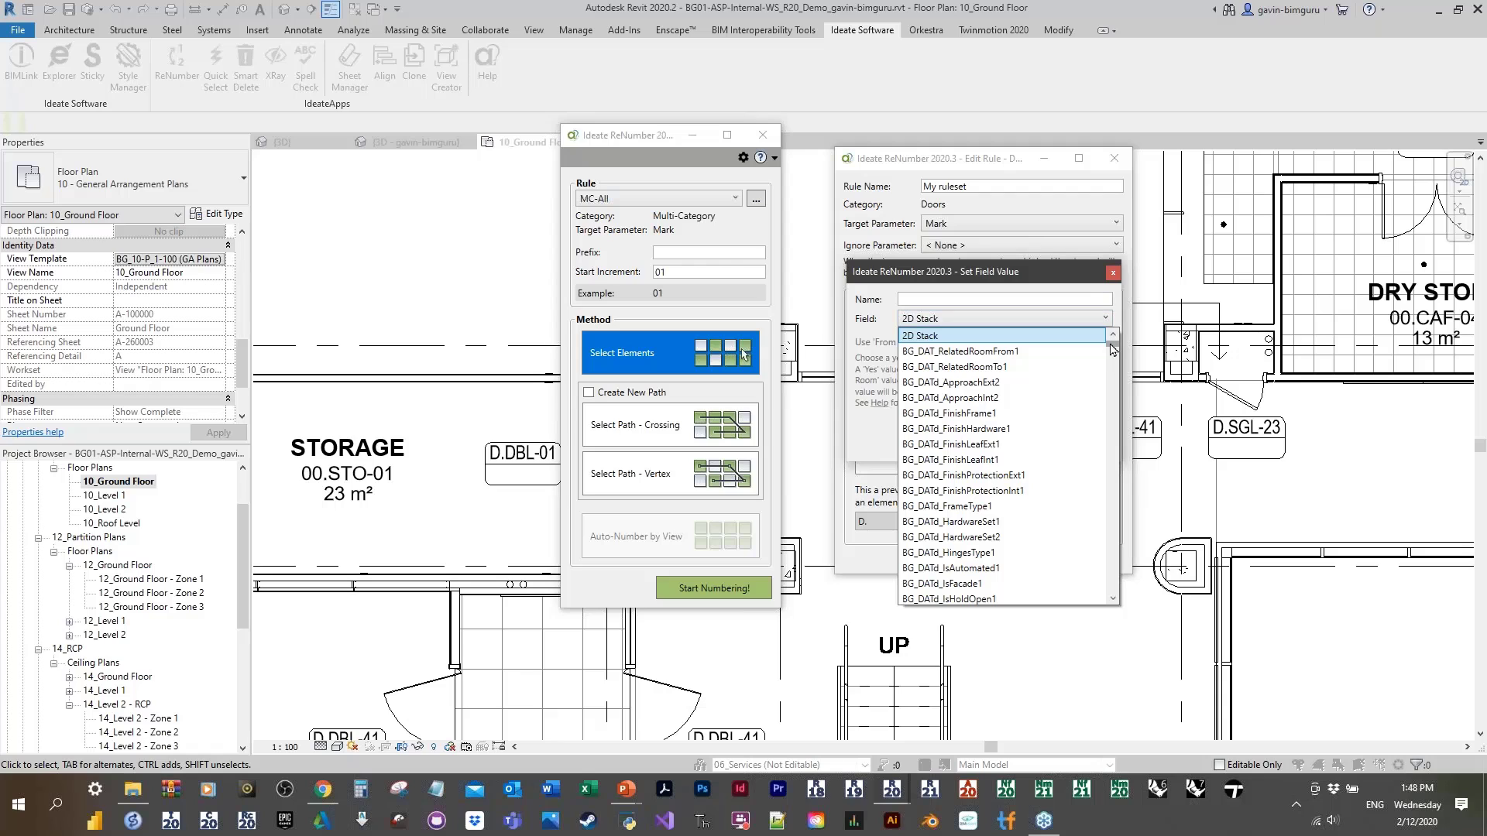
{"action": "left_click_drag", "start_coordinate": [1114, 345], "coordinate": [1115, 437]}
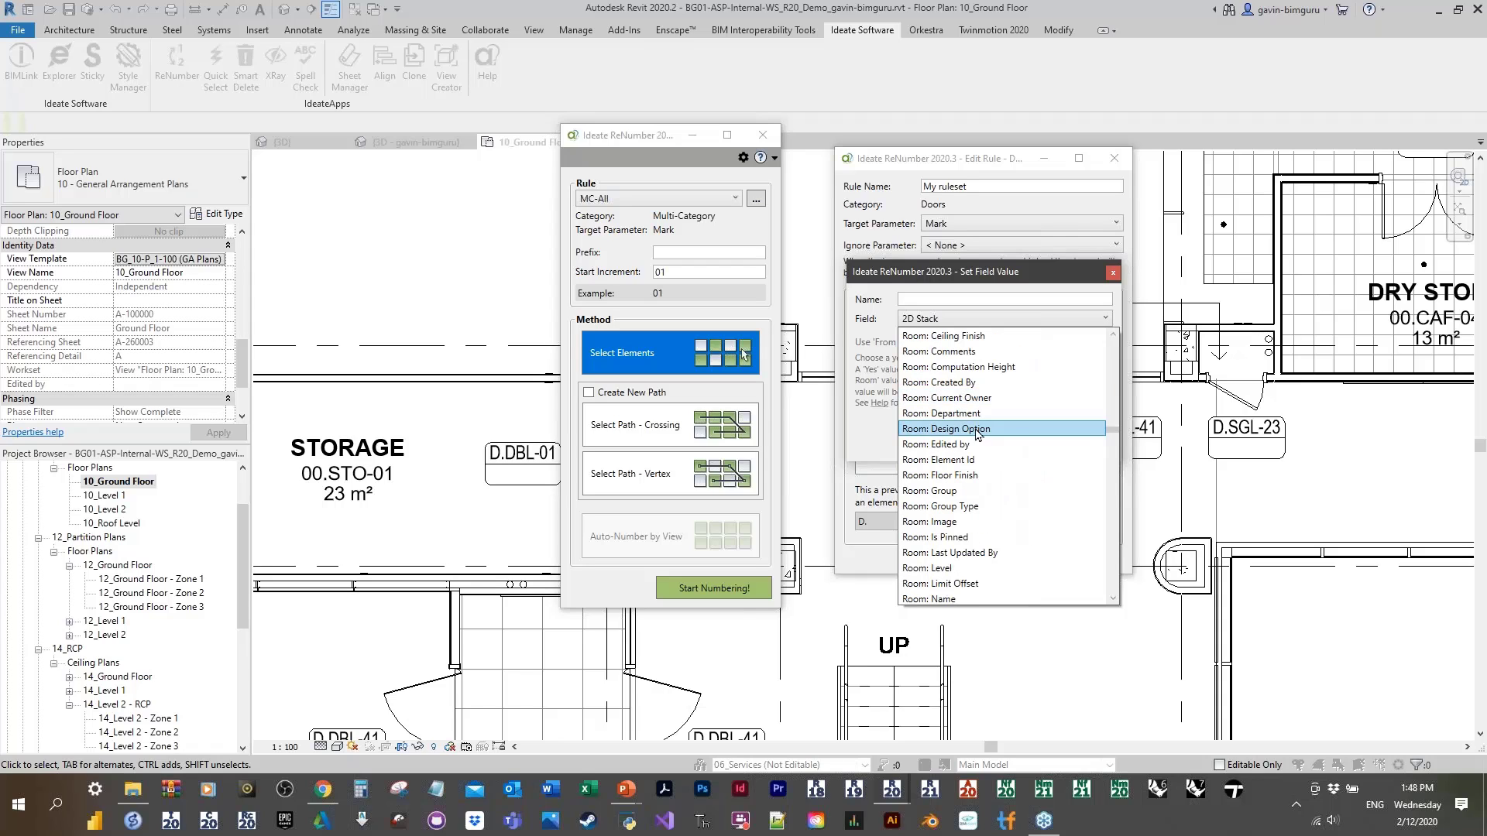
{"action": "scroll", "coordinate": [998, 465], "scroll_direction": "down", "scroll_amount": 1}
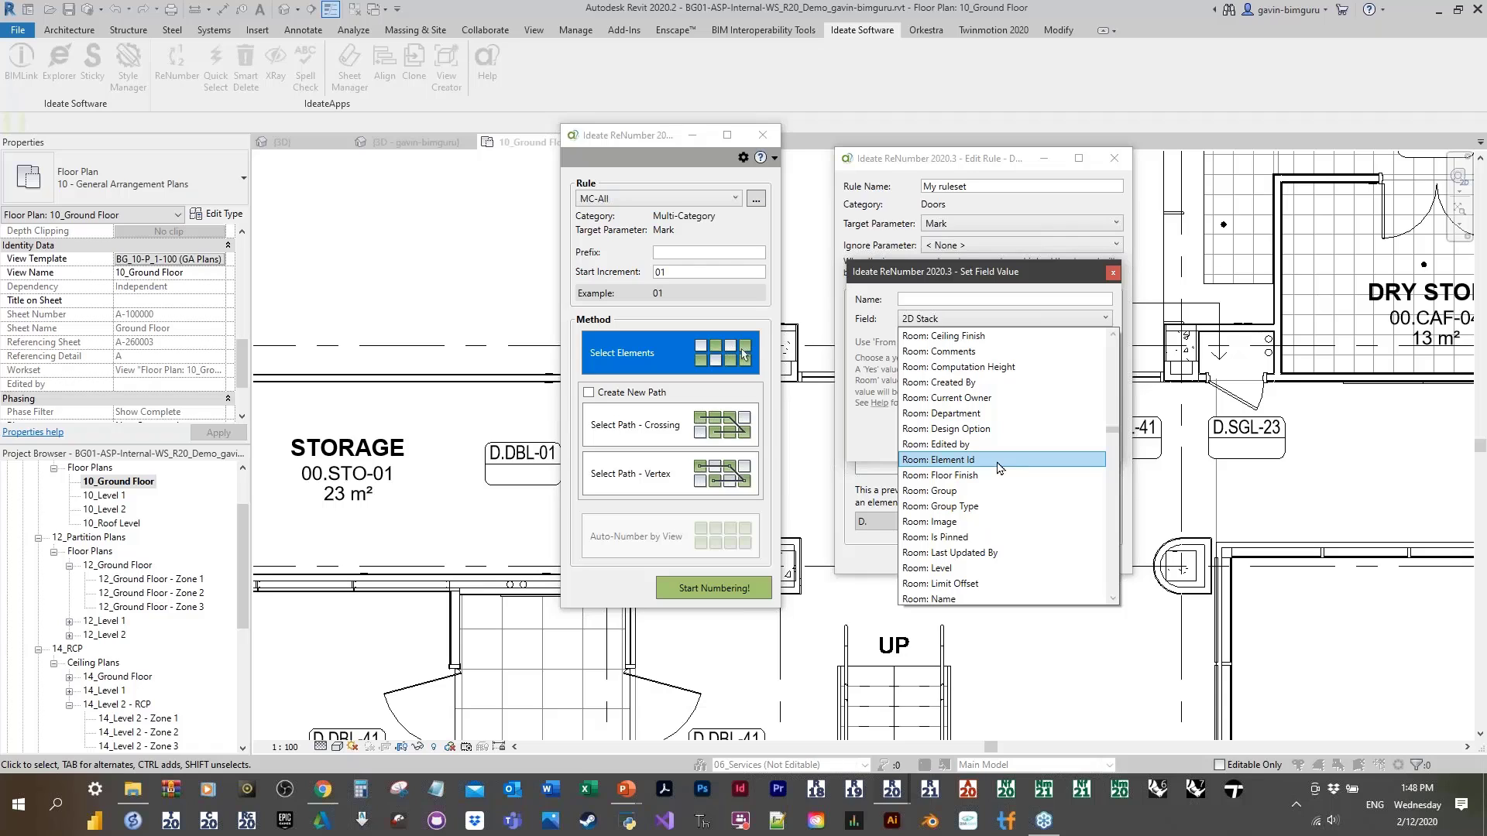
{"action": "scroll", "coordinate": [999, 467], "scroll_direction": "down", "scroll_amount": 1}
{"action": "left_click", "coordinate": [960, 521]}
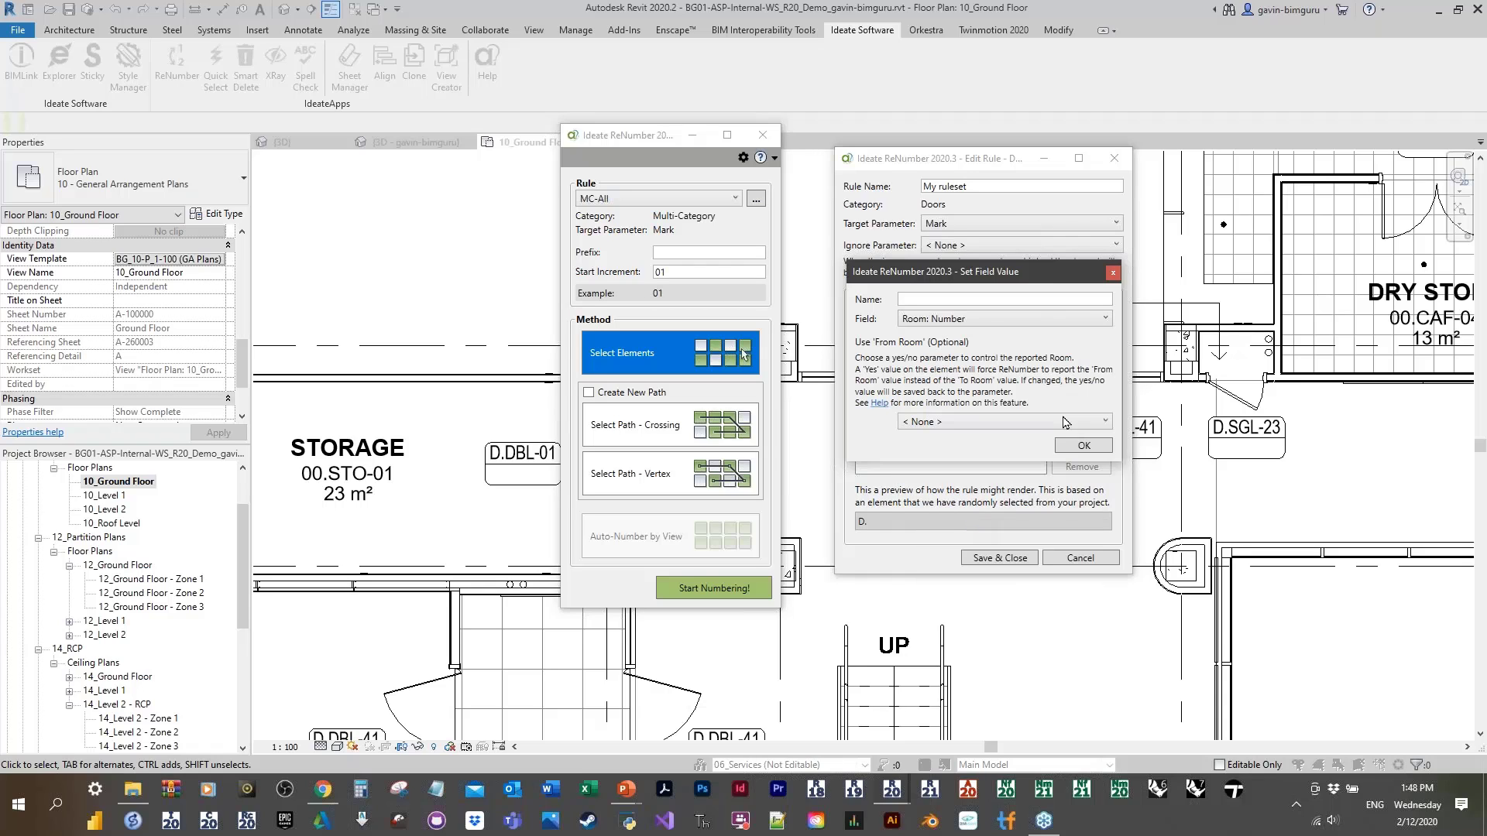
{"action": "left_click", "coordinate": [1081, 448]}
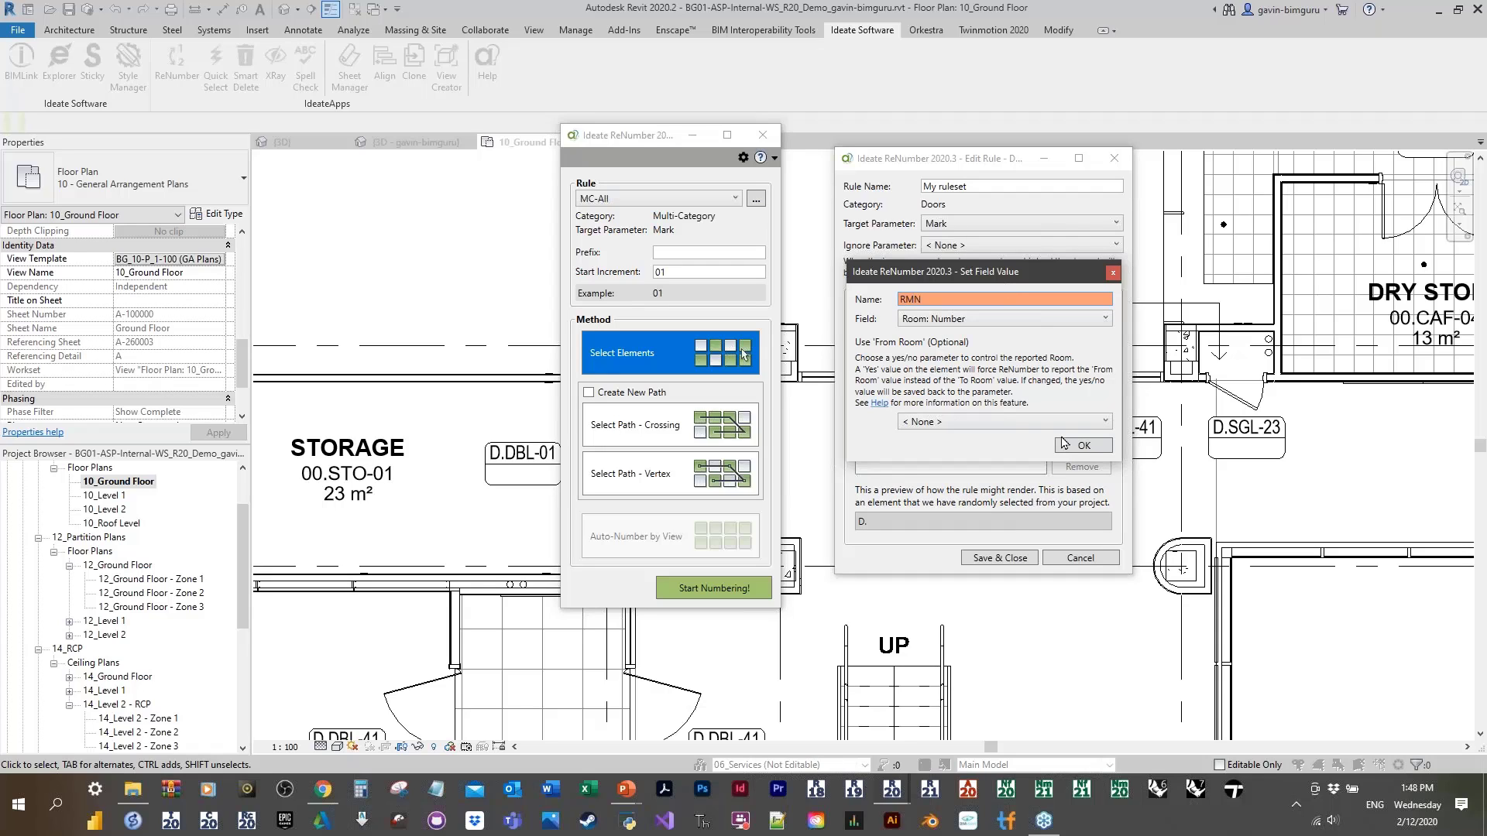
{"action": "left_click", "coordinate": [1091, 451]}
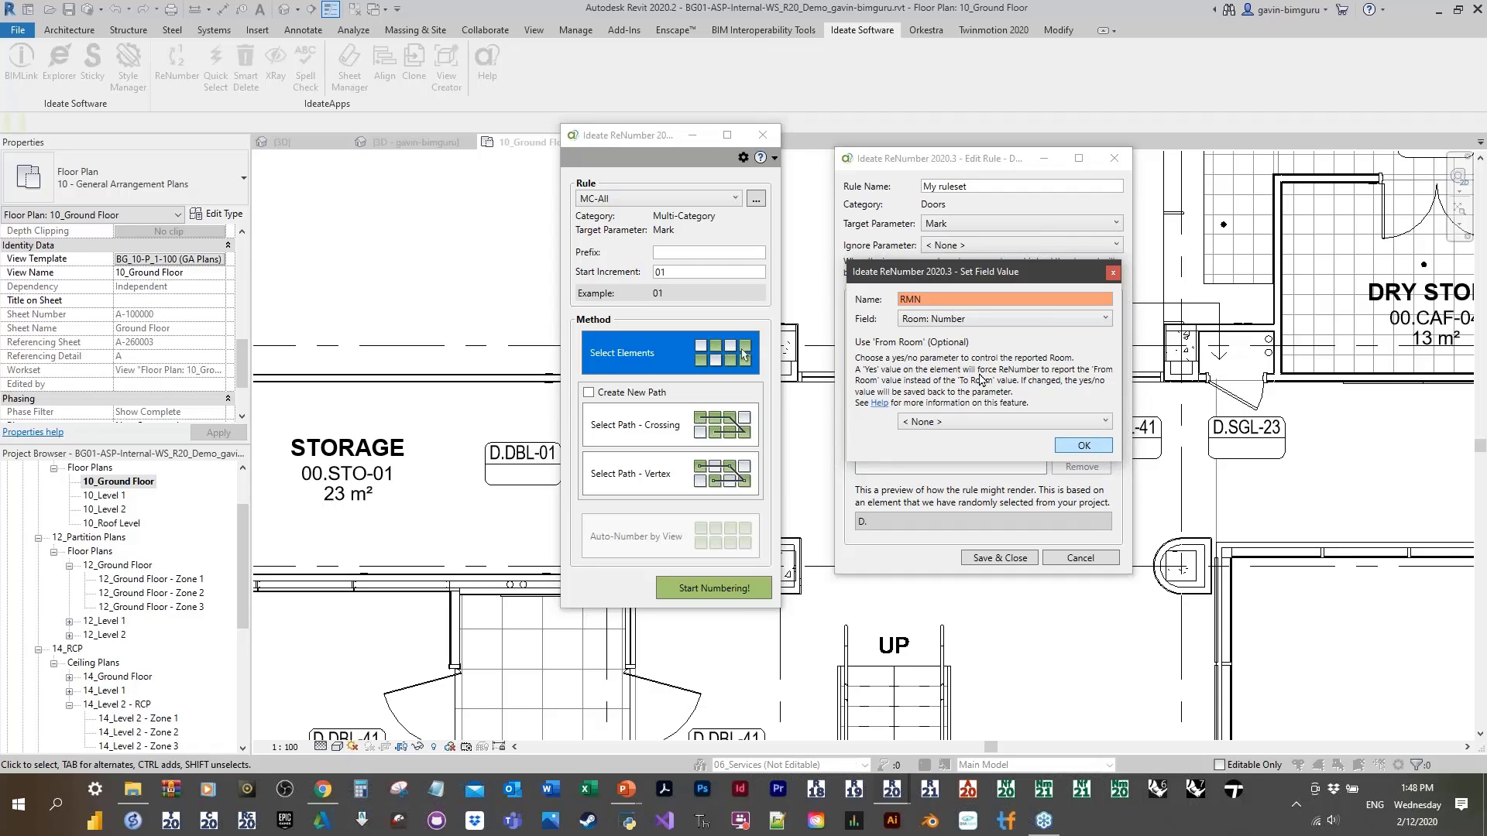
{"action": "left_click", "coordinate": [1020, 425]}
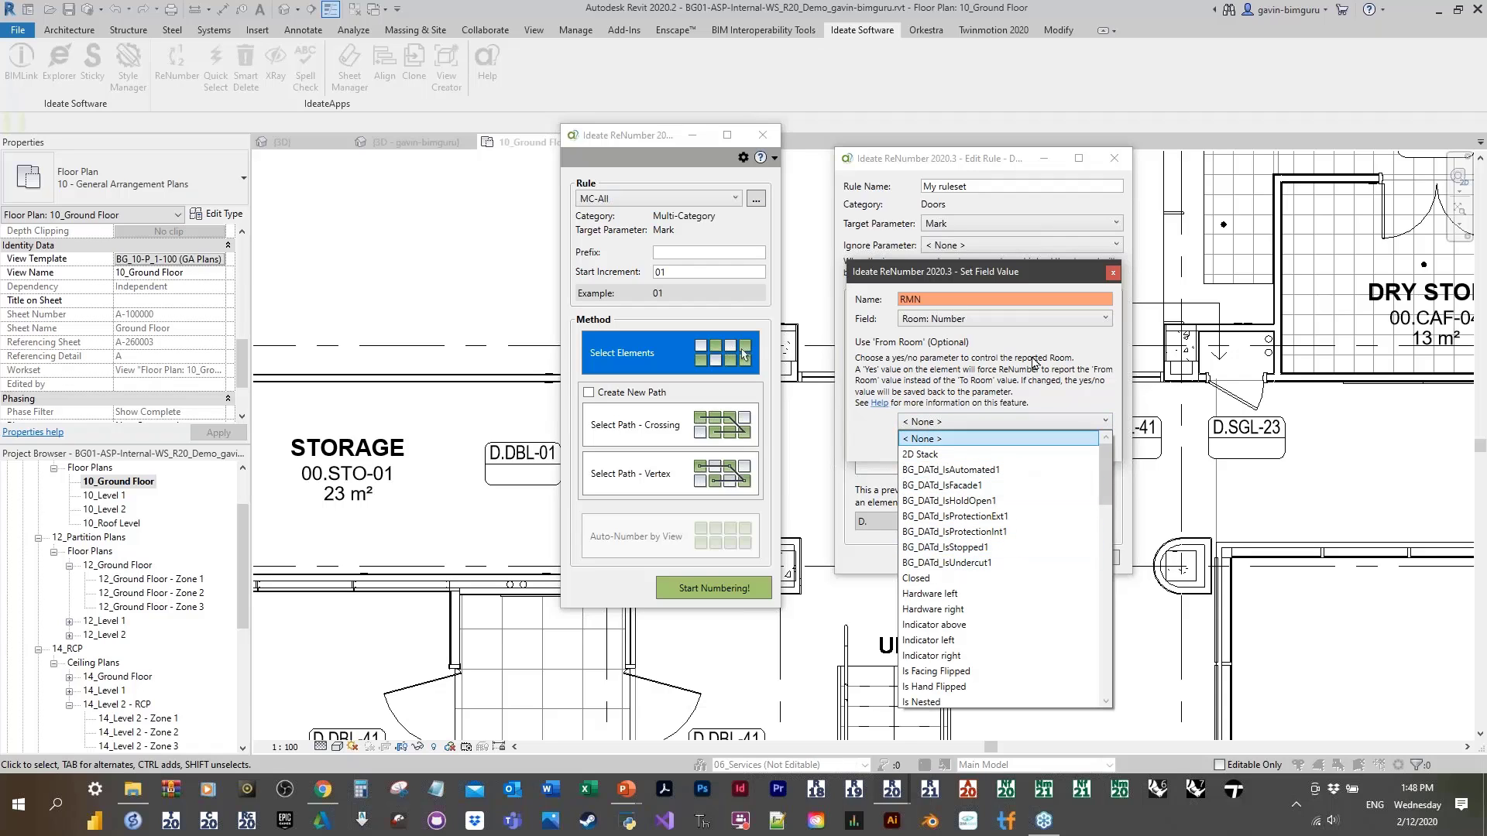
{"action": "left_click", "coordinate": [1094, 446]}
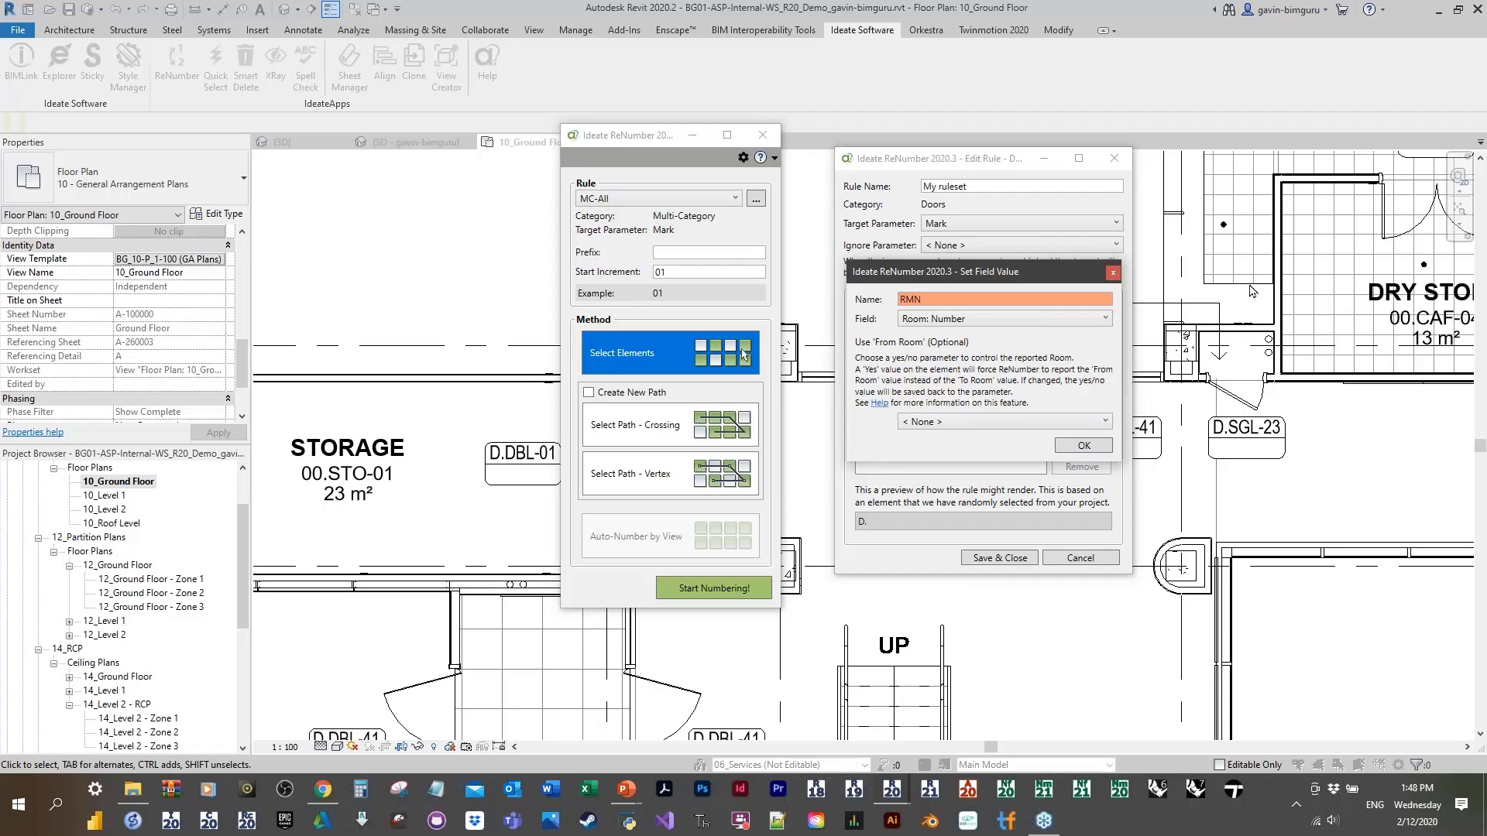
{"action": "left_click", "coordinate": [1082, 447]}
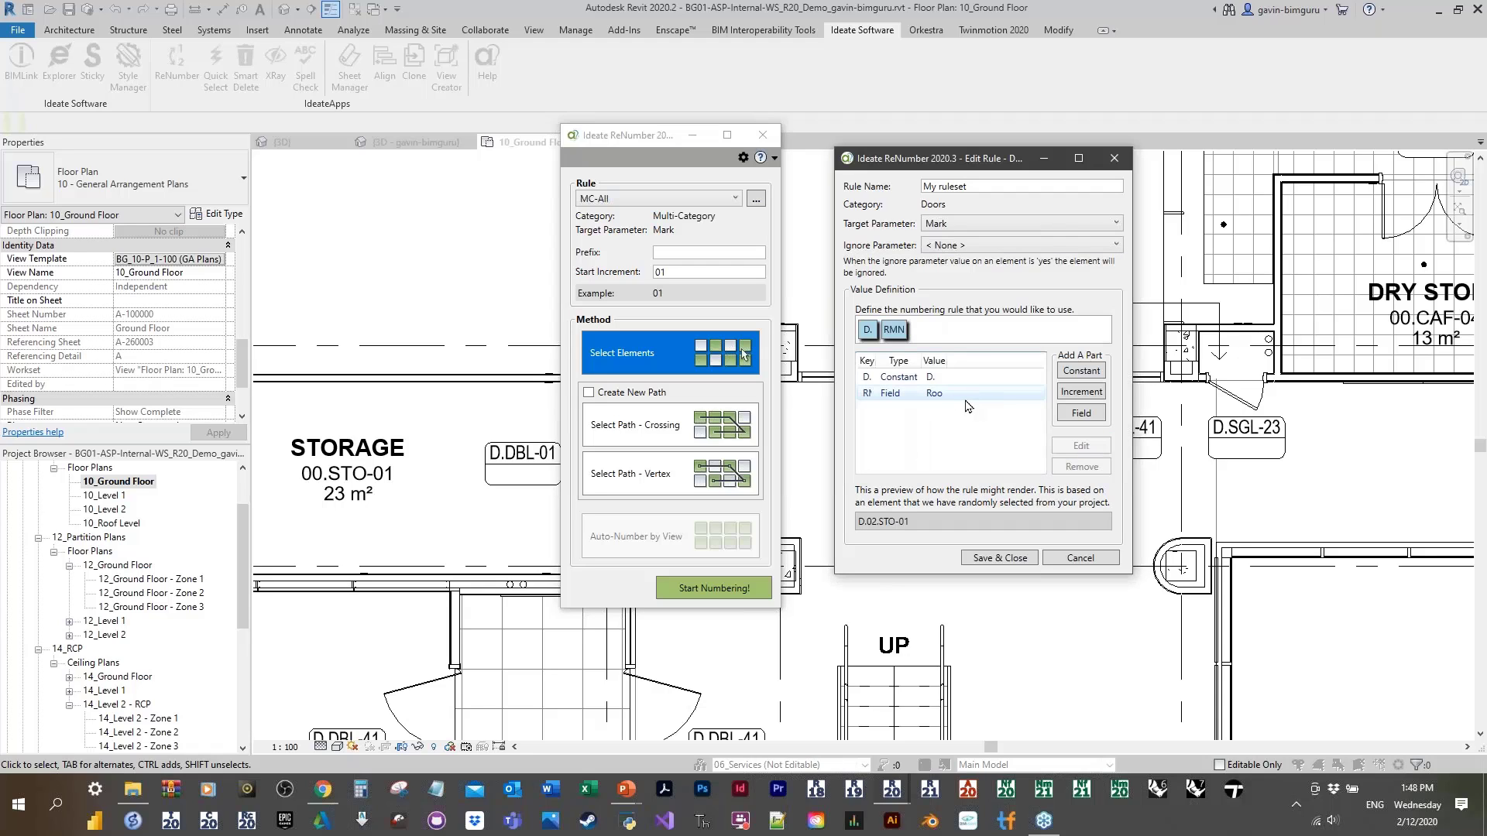
Step: Add a "." constant followed by an increment named "DN" with starting value 1, increment size 1 and incrementing per Room
{"action": "left_click", "coordinate": [1084, 372]}
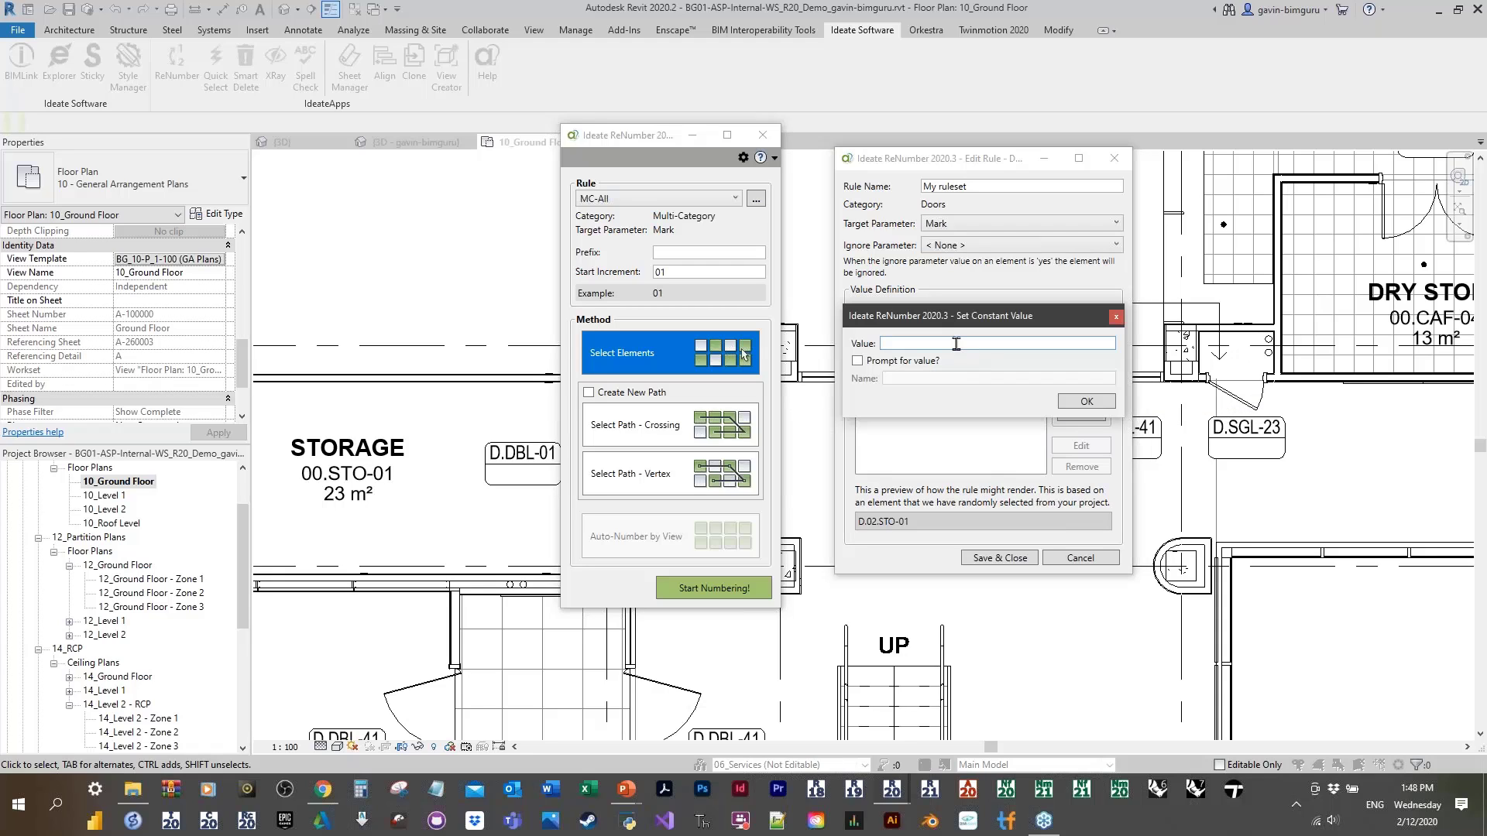
{"action": "left_click", "coordinate": [1086, 408]}
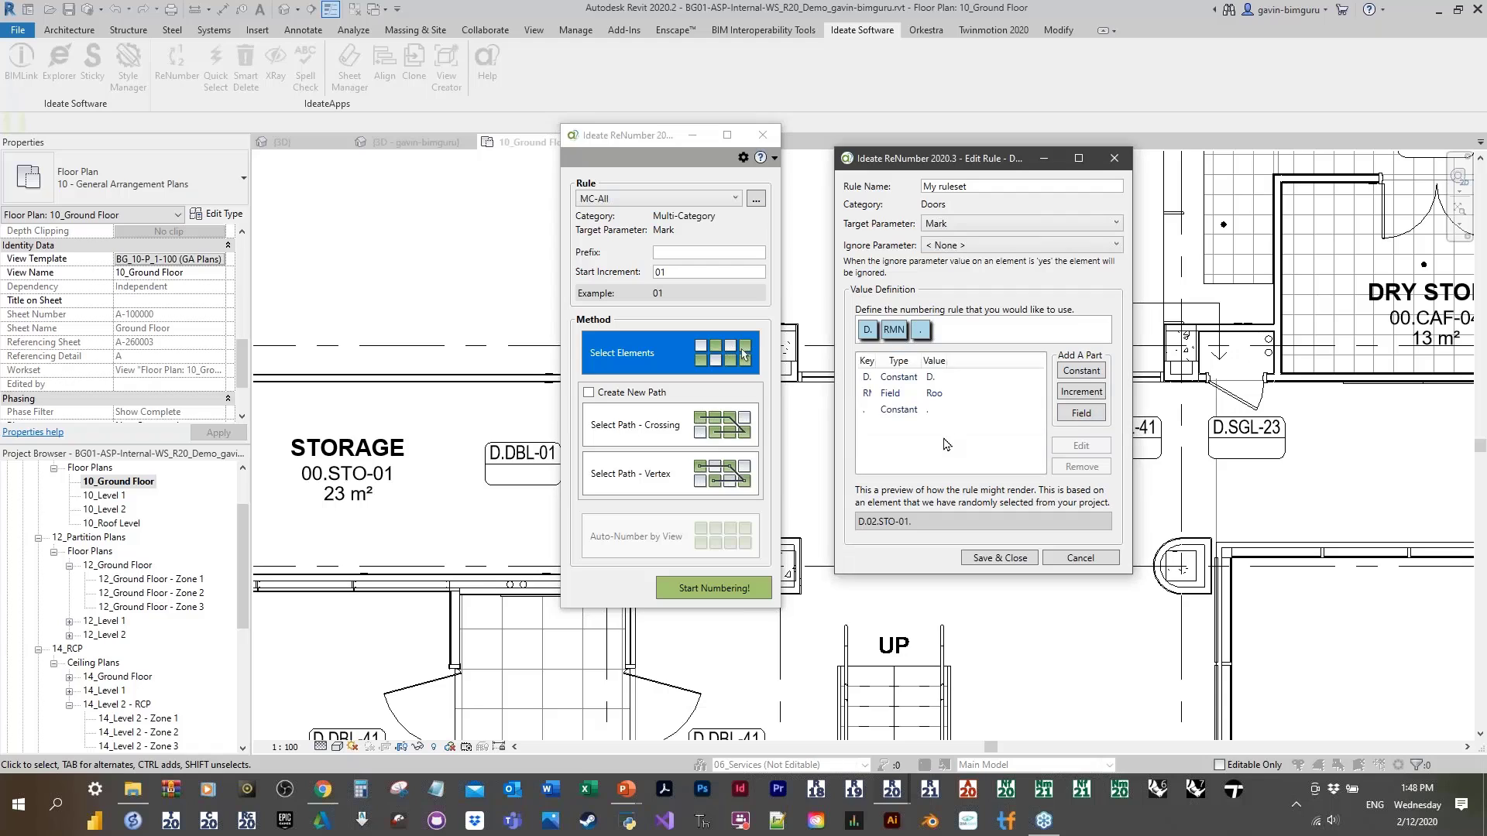
{"action": "left_click", "coordinate": [1091, 393]}
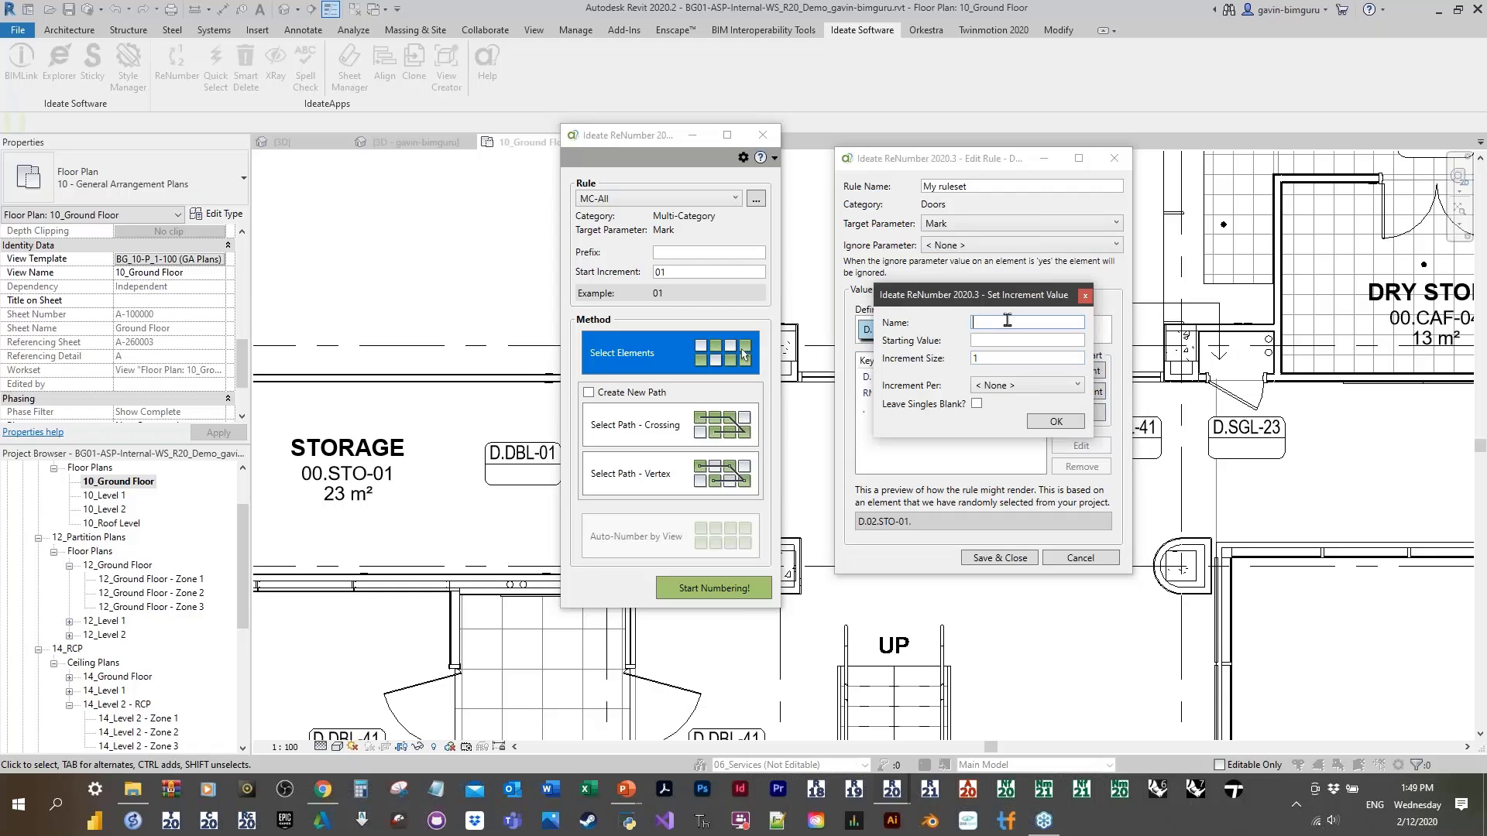
{"action": "type", "text": "dn"}
{"action": "key", "text": "Tab"}
{"action": "type", "text": "1"}
{"action": "left_click", "coordinate": [1006, 358]}
{"action": "left_click", "coordinate": [1022, 385]}
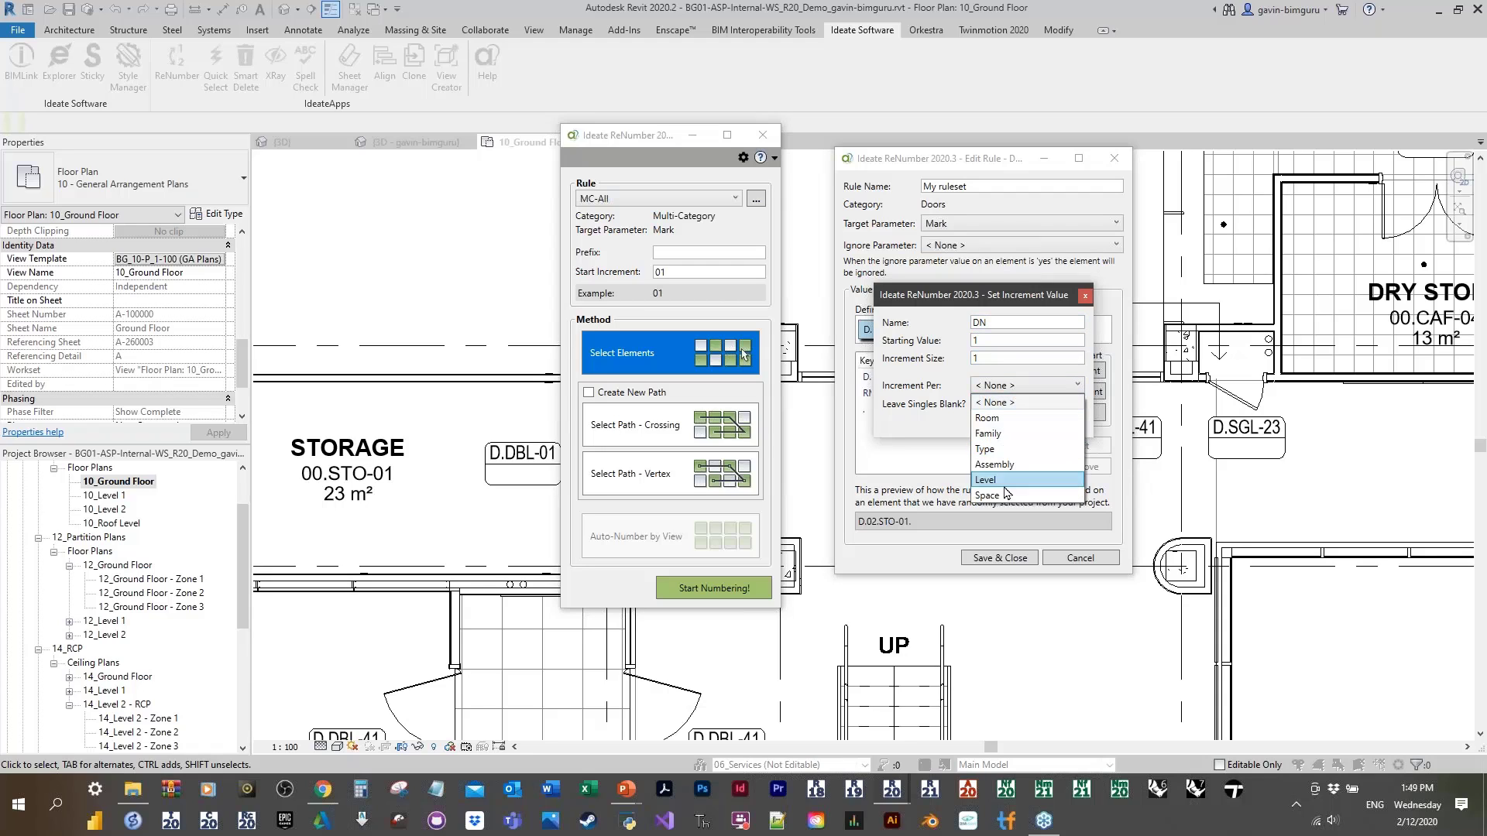
{"action": "left_click", "coordinate": [1007, 418]}
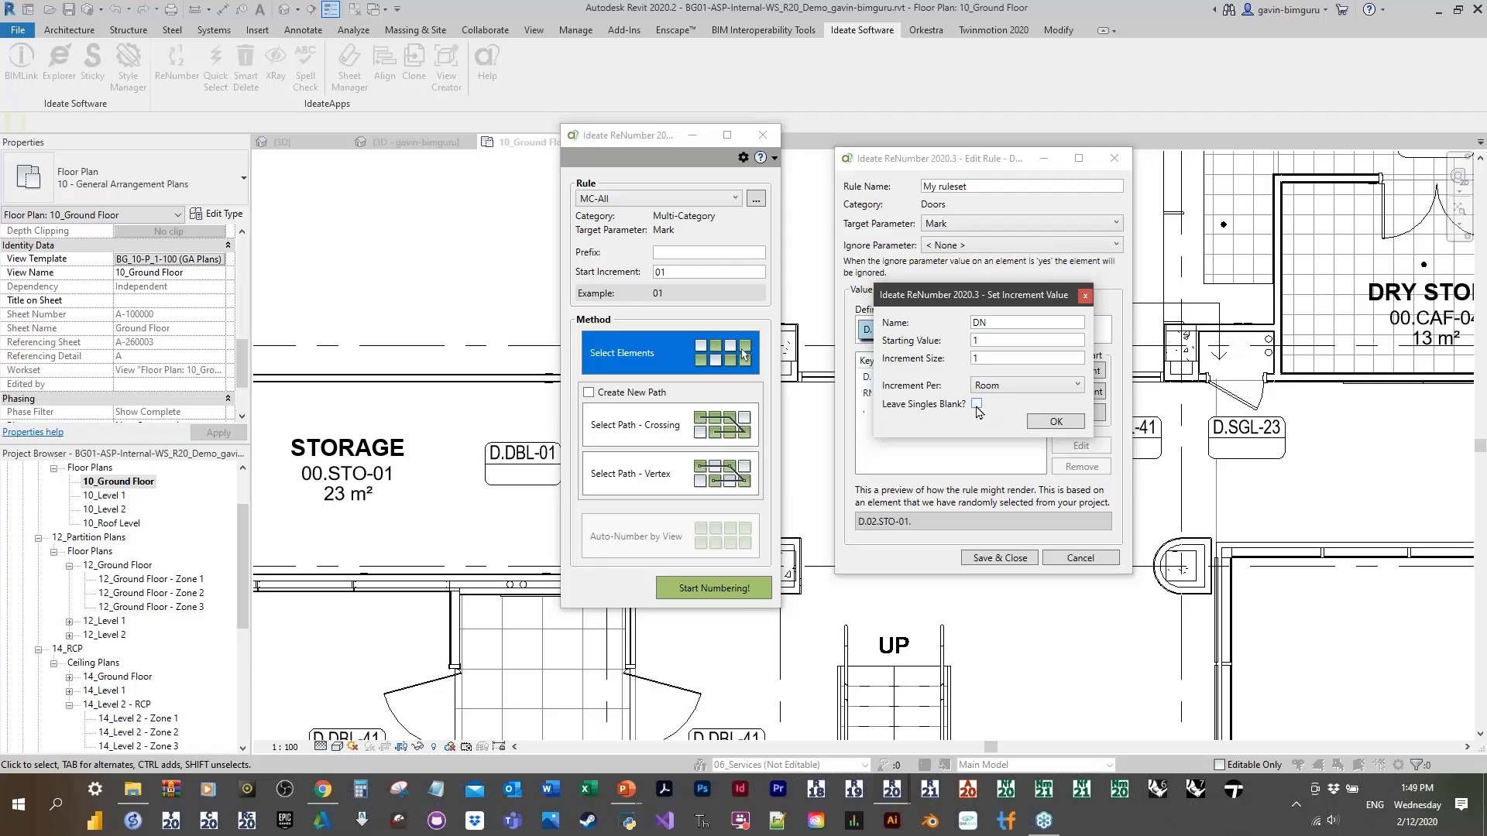
{"action": "left_click", "coordinate": [1055, 422]}
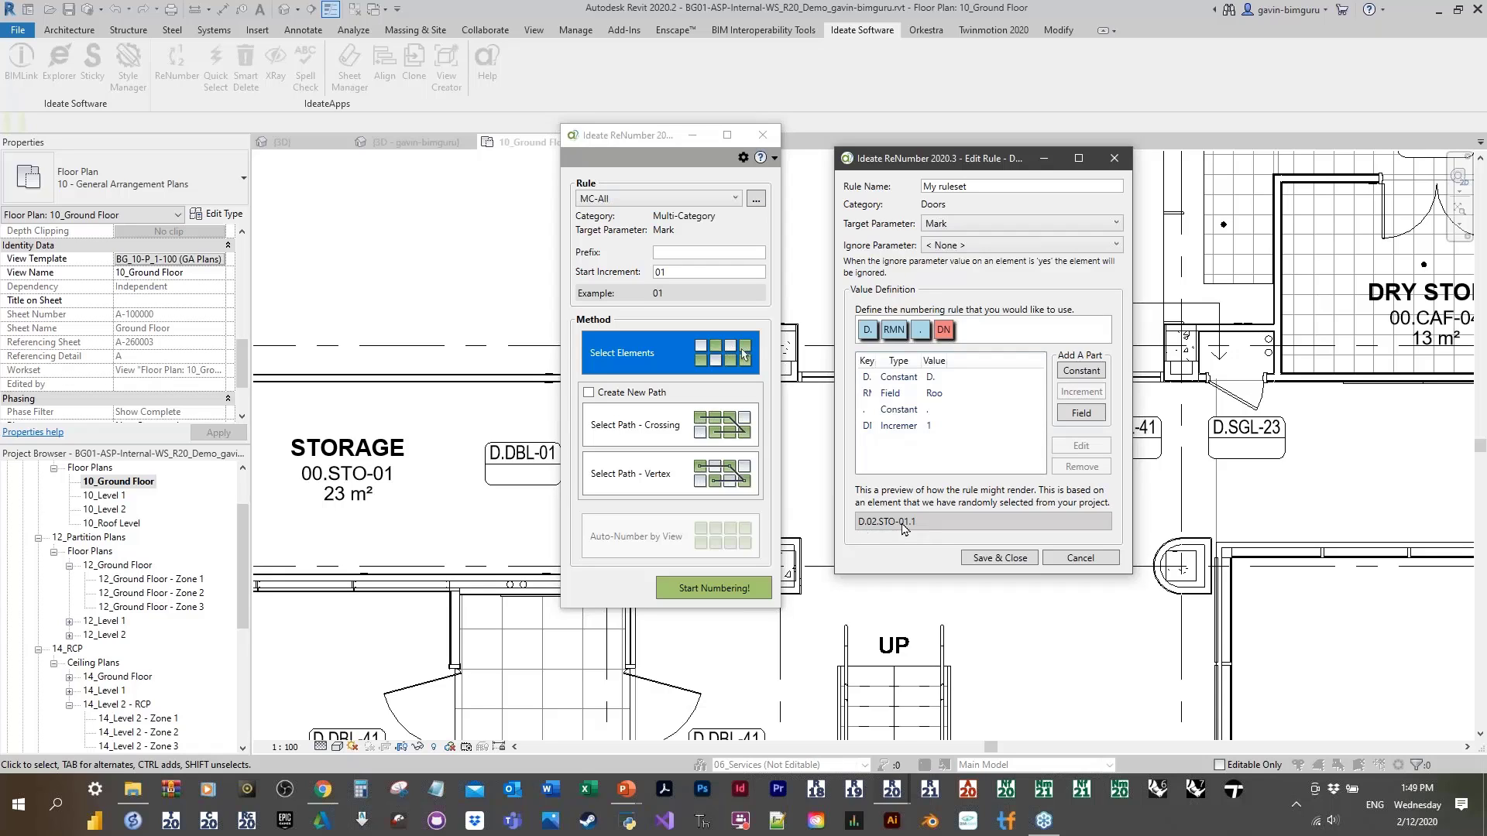
Step: Save the rule and choose "My ruleset" from the project's saved rules as the active numbering rule
{"action": "left_click", "coordinate": [1005, 559]}
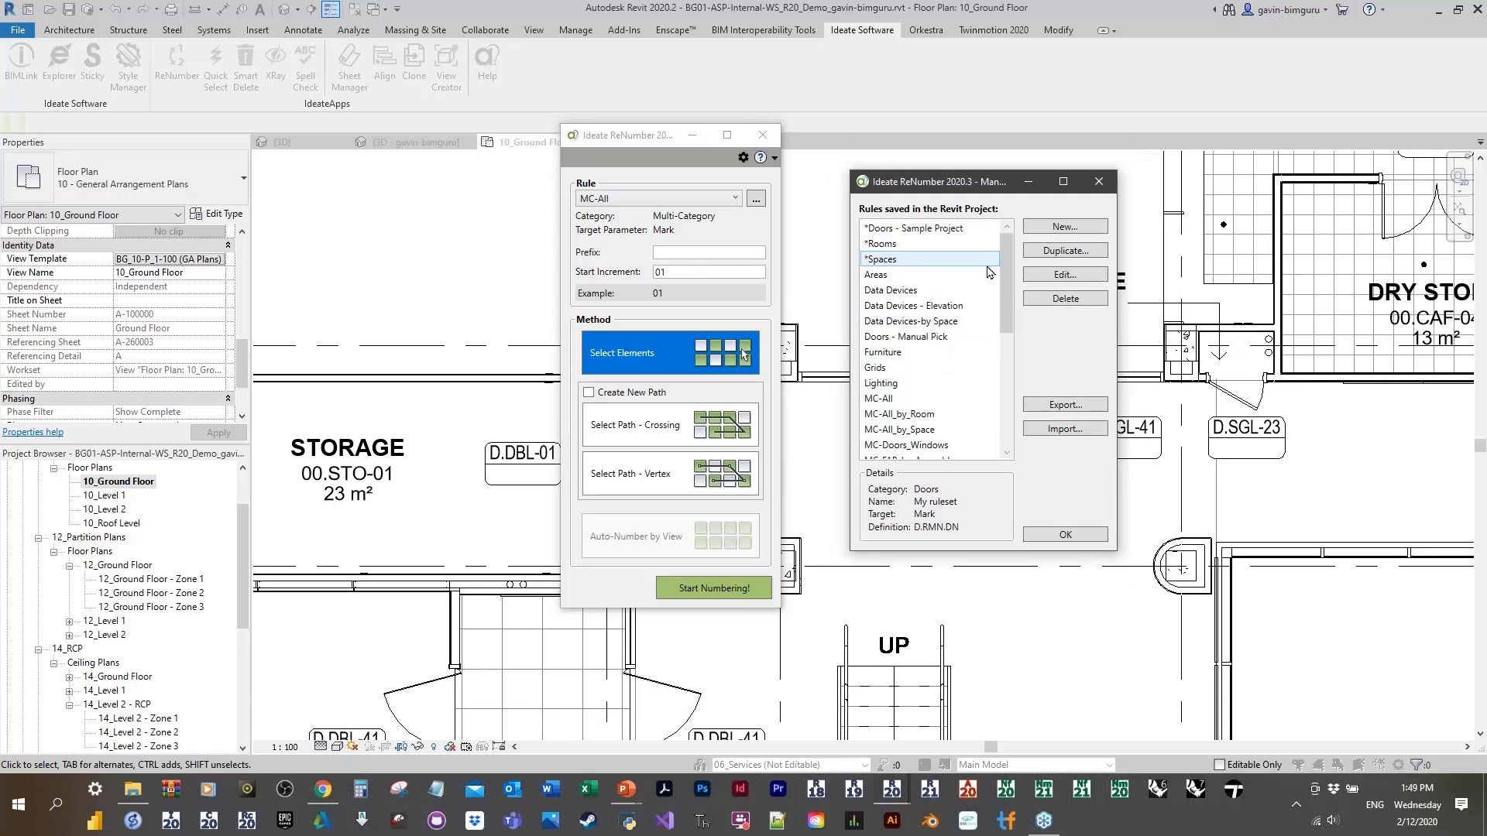
{"action": "left_click_drag", "start_coordinate": [1005, 295], "coordinate": [1000, 422]}
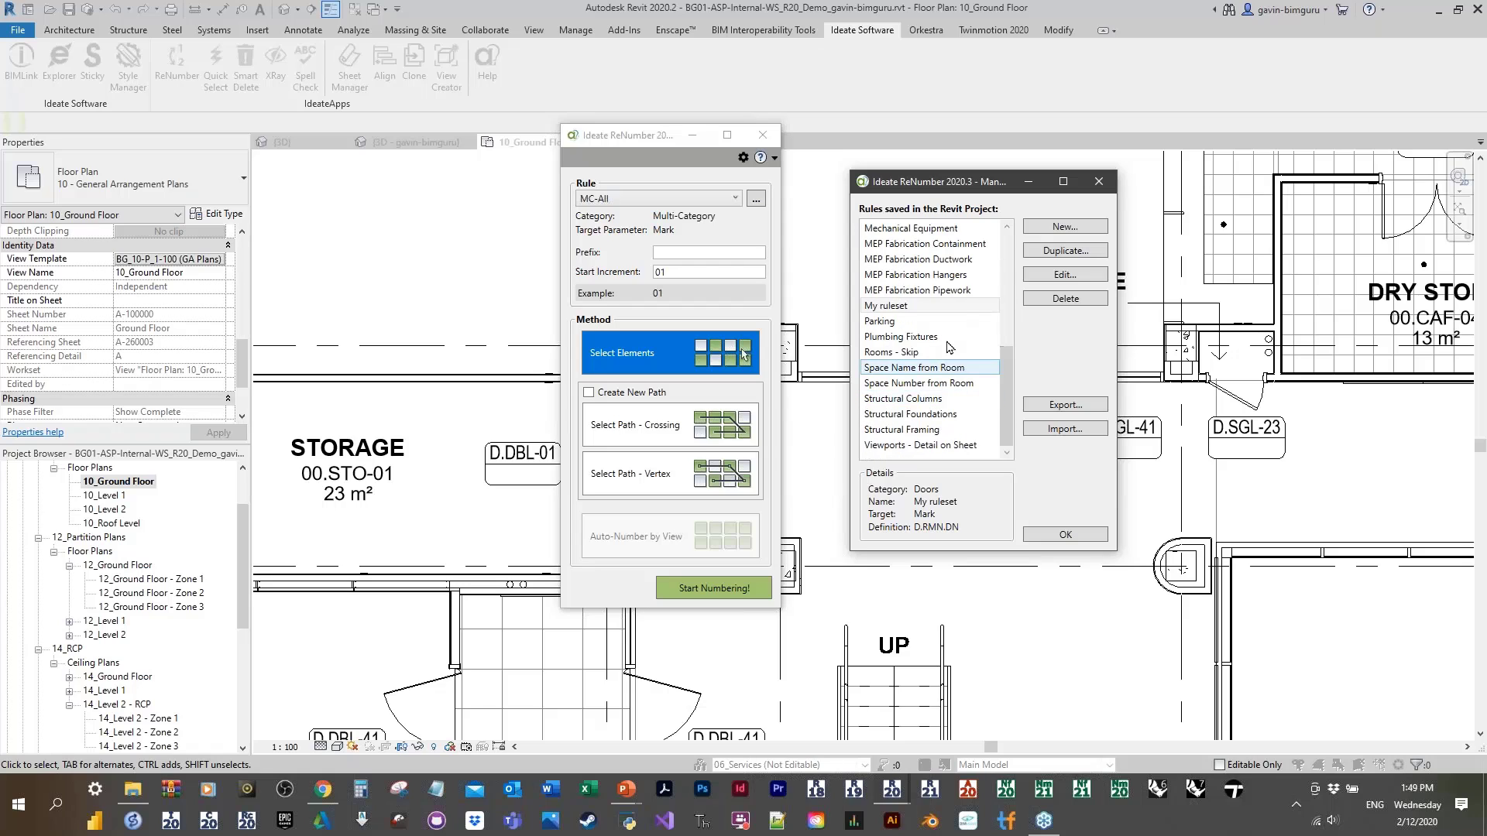
{"action": "left_click", "coordinate": [960, 306]}
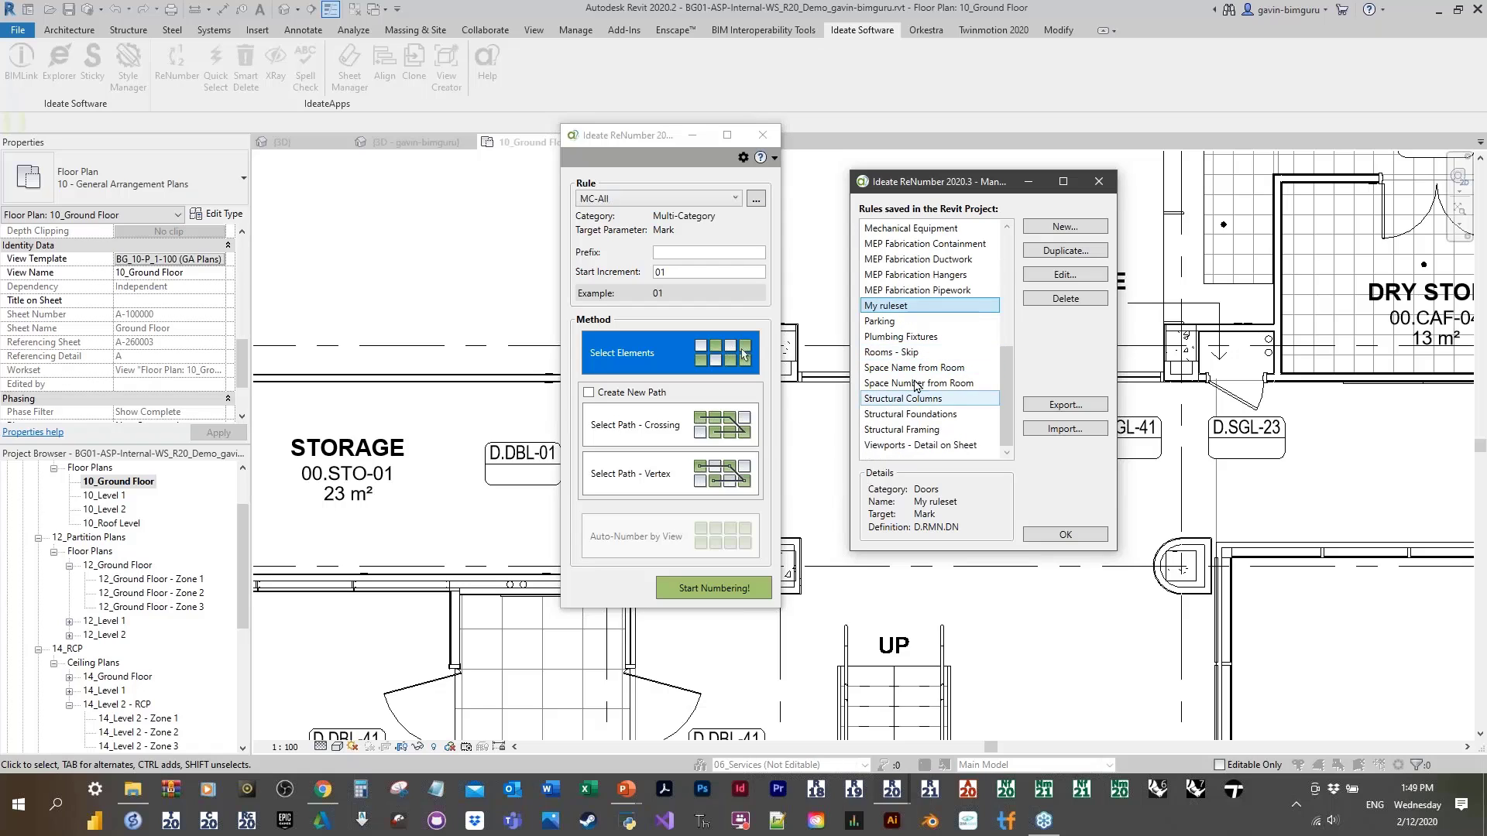
{"action": "left_click", "coordinate": [1065, 536]}
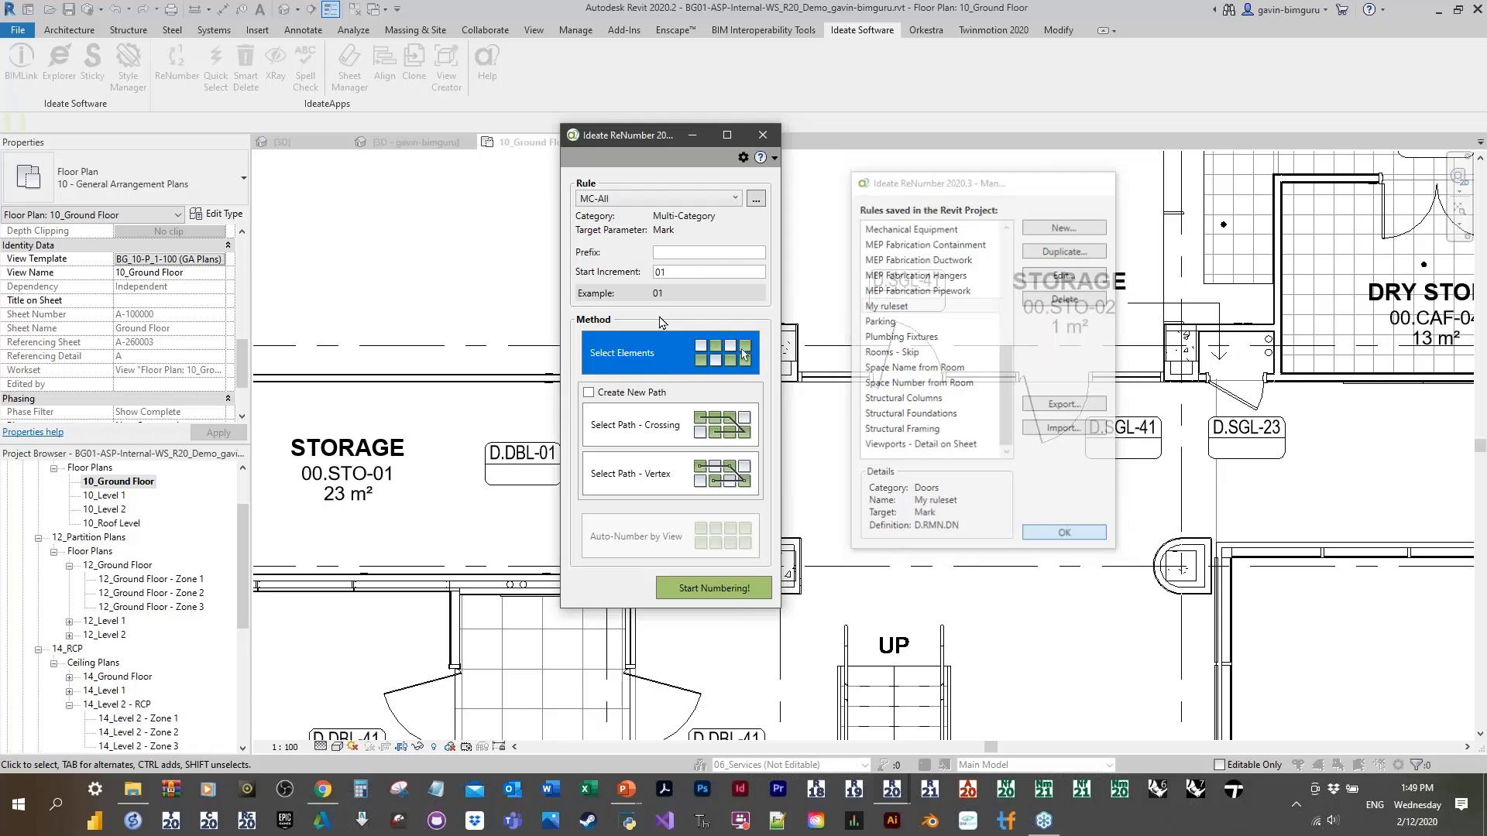
Step: Move the ReNumber dialog aside and start numbering the doors with the Auto-Number by View method
{"action": "left_click_drag", "start_coordinate": [643, 138], "coordinate": [843, 165]}
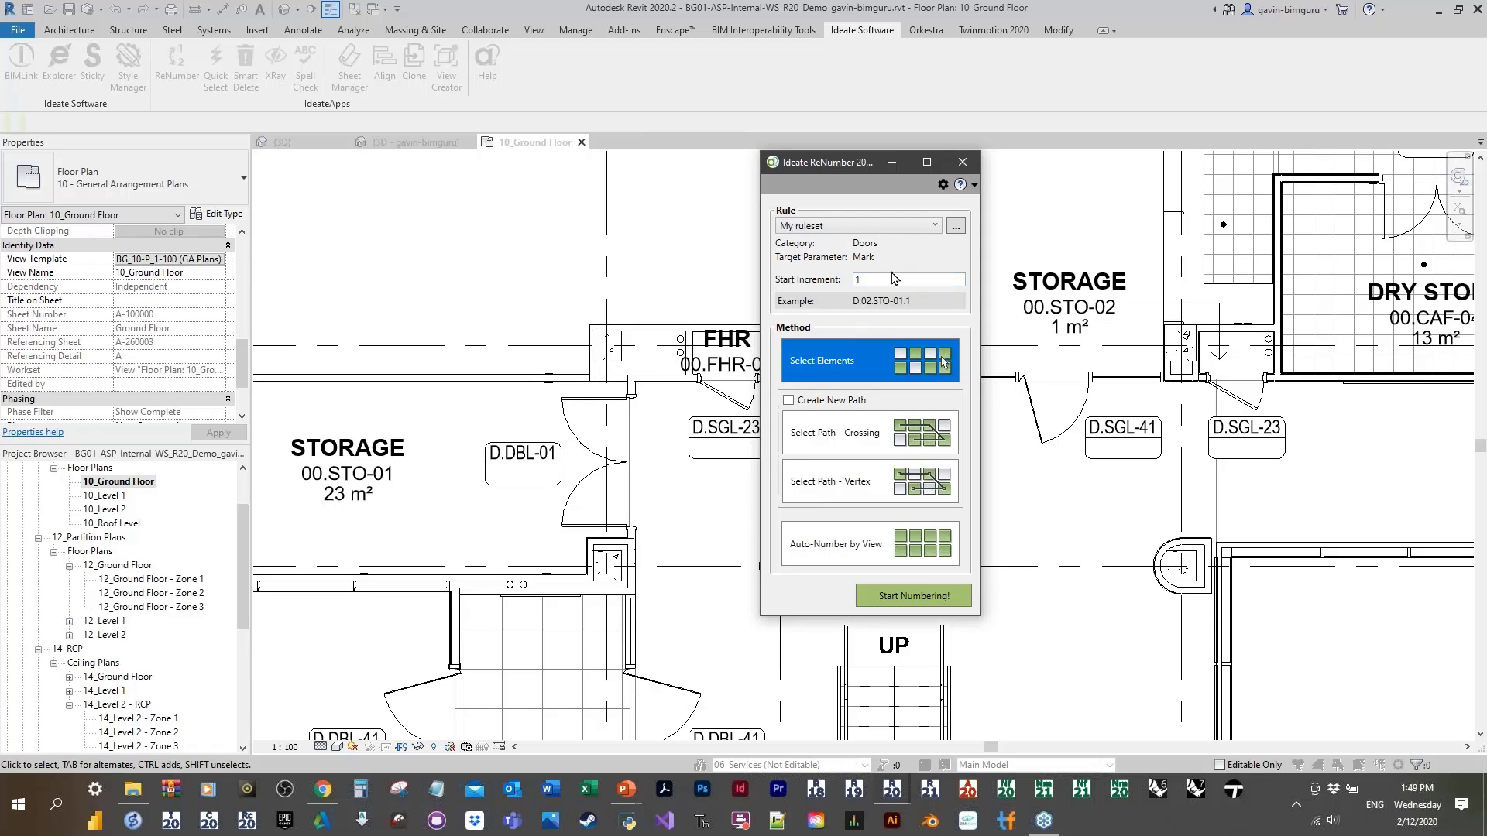
{"action": "left_click", "coordinate": [848, 546]}
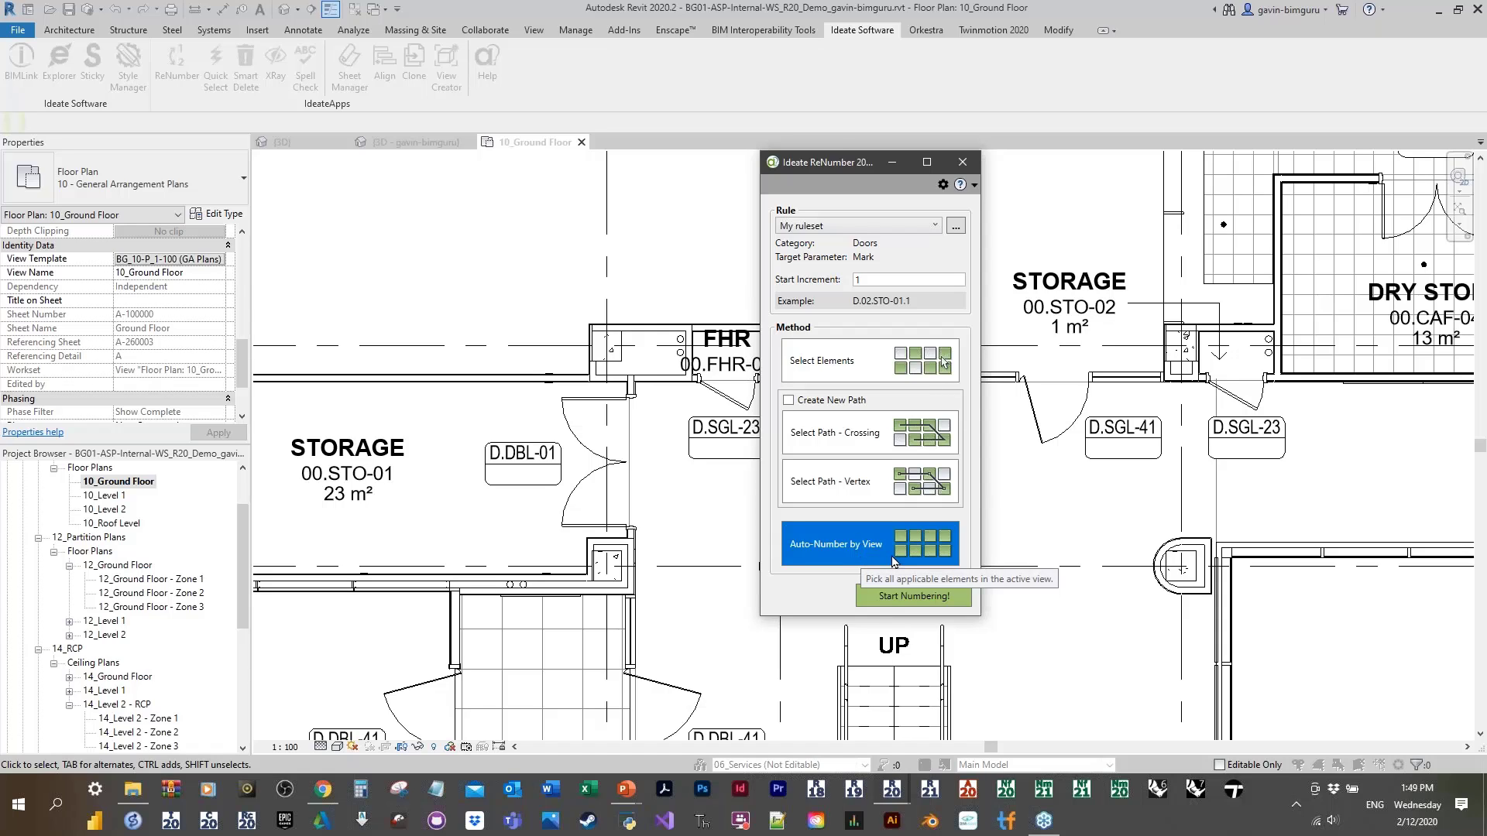
{"action": "left_click", "coordinate": [913, 596]}
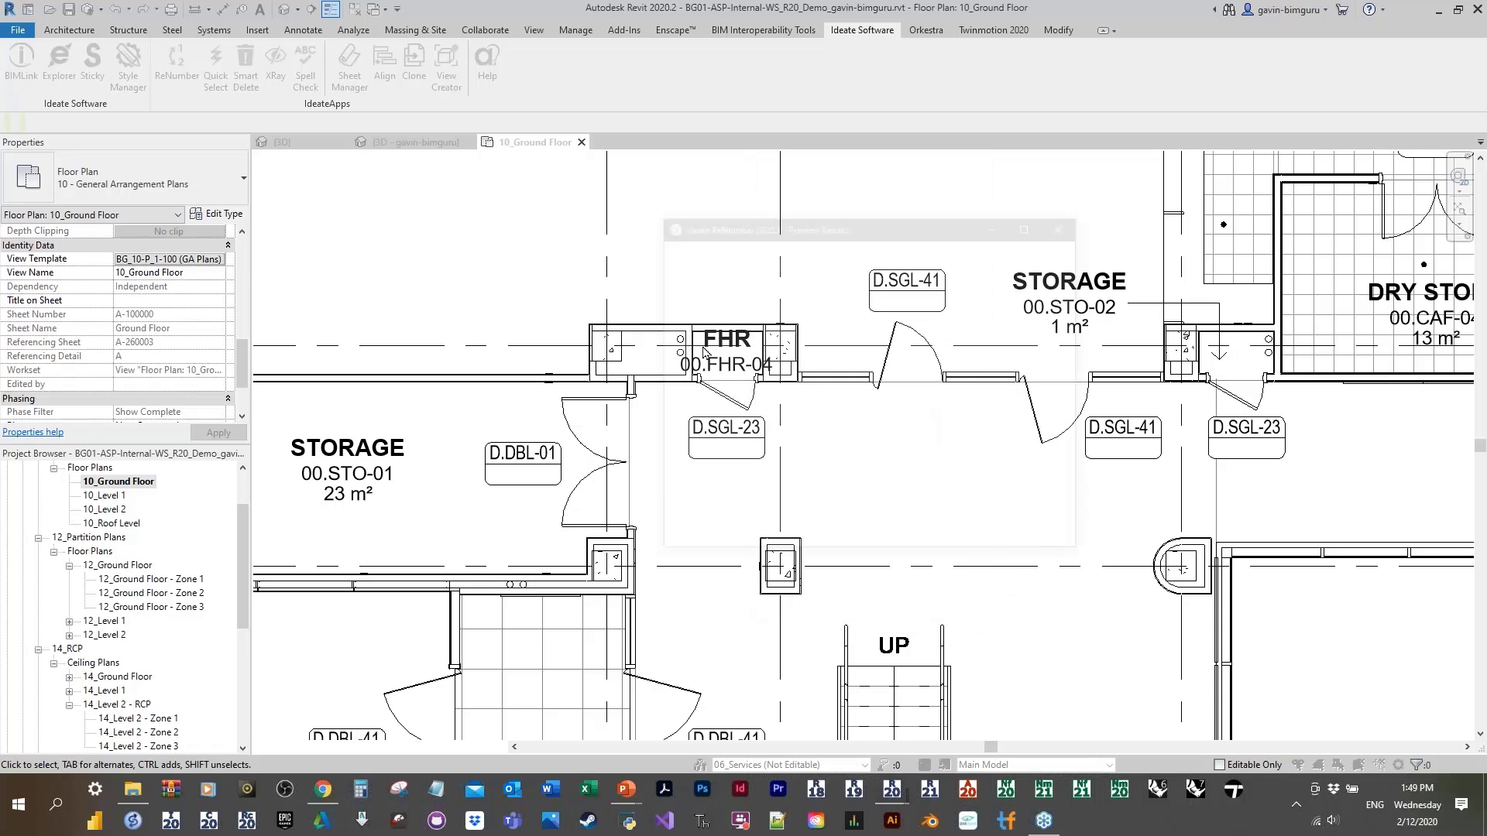
Step: Inspect the FHR 00.FHR-04 door's room relationship in the preview results, accept the door number changes and close ReNumber
{"action": "left_click_drag", "start_coordinate": [1070, 323], "coordinate": [1073, 380]}
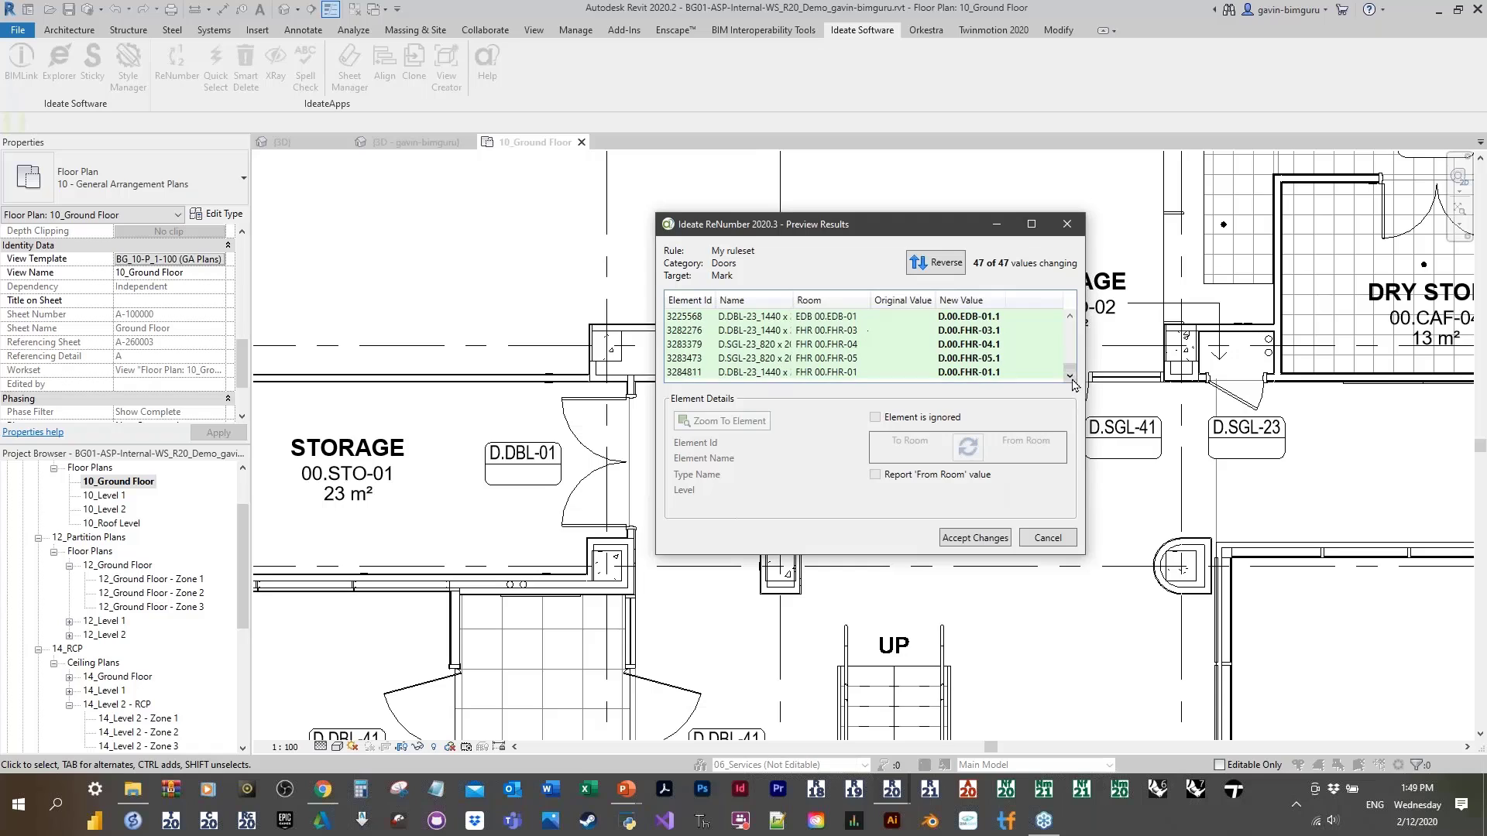
{"action": "left_click", "coordinate": [696, 351]}
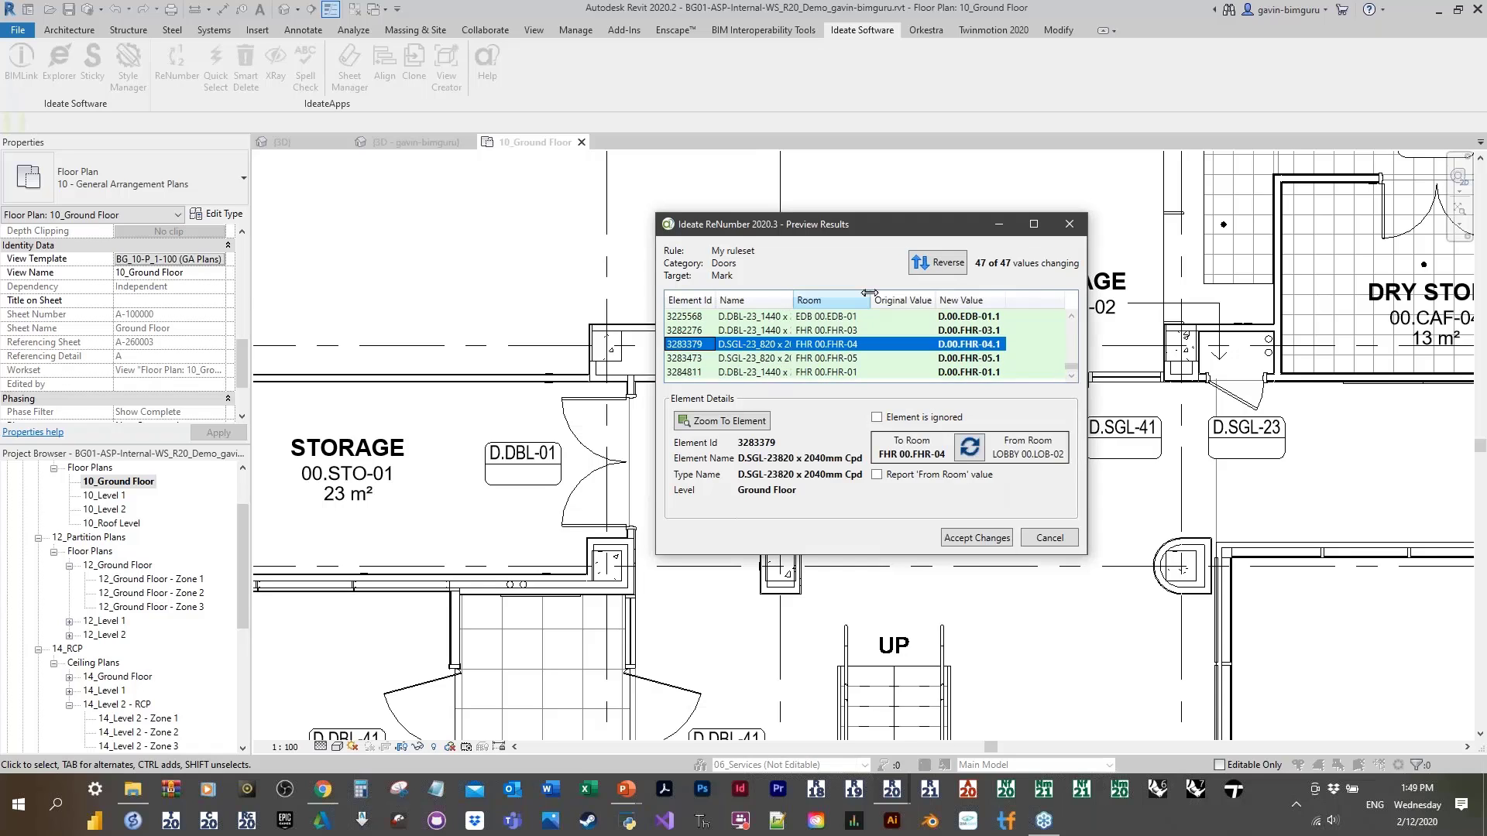
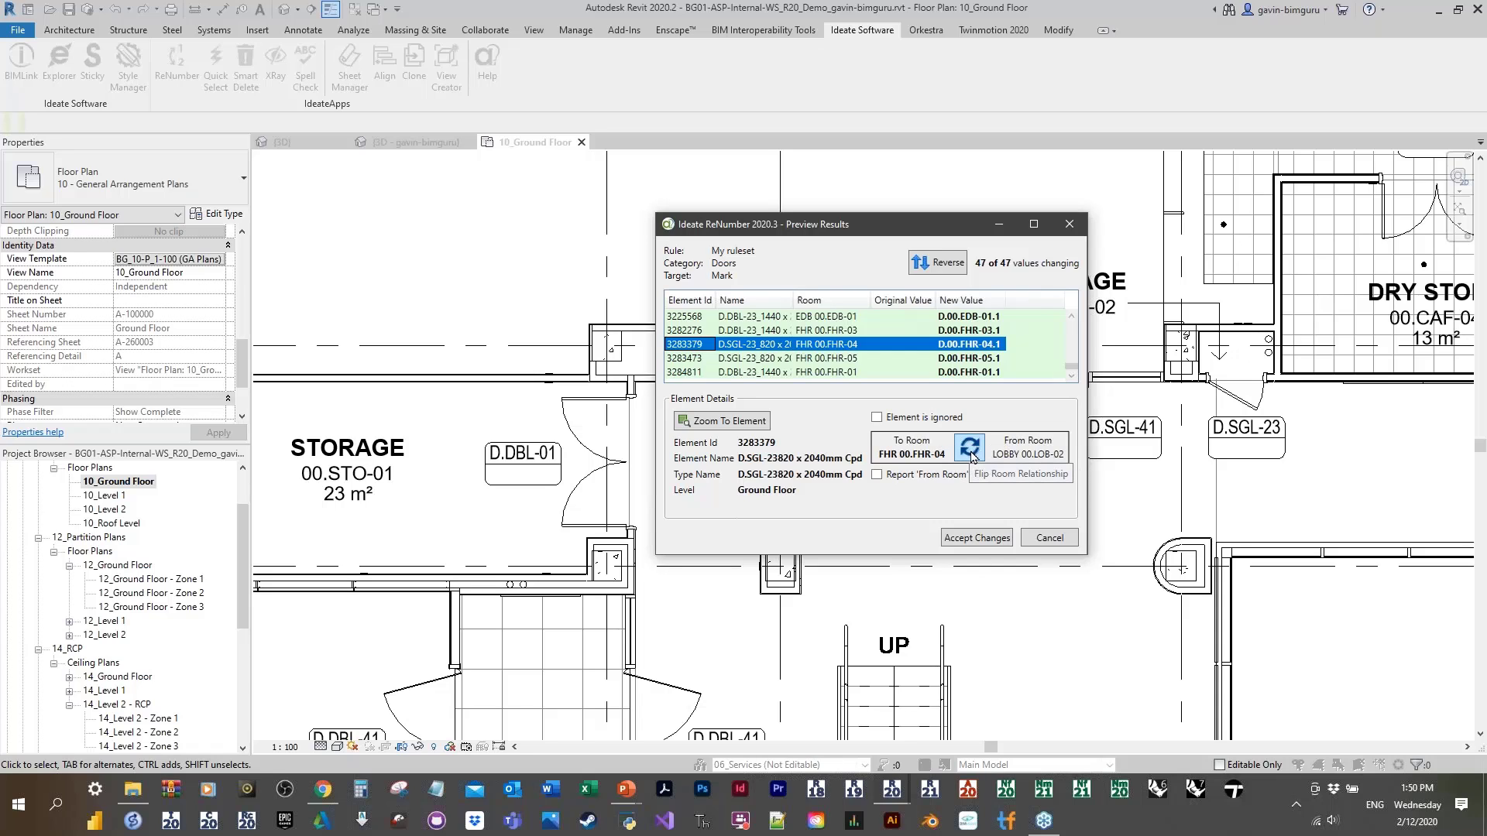
{"action": "left_click", "coordinate": [982, 540]}
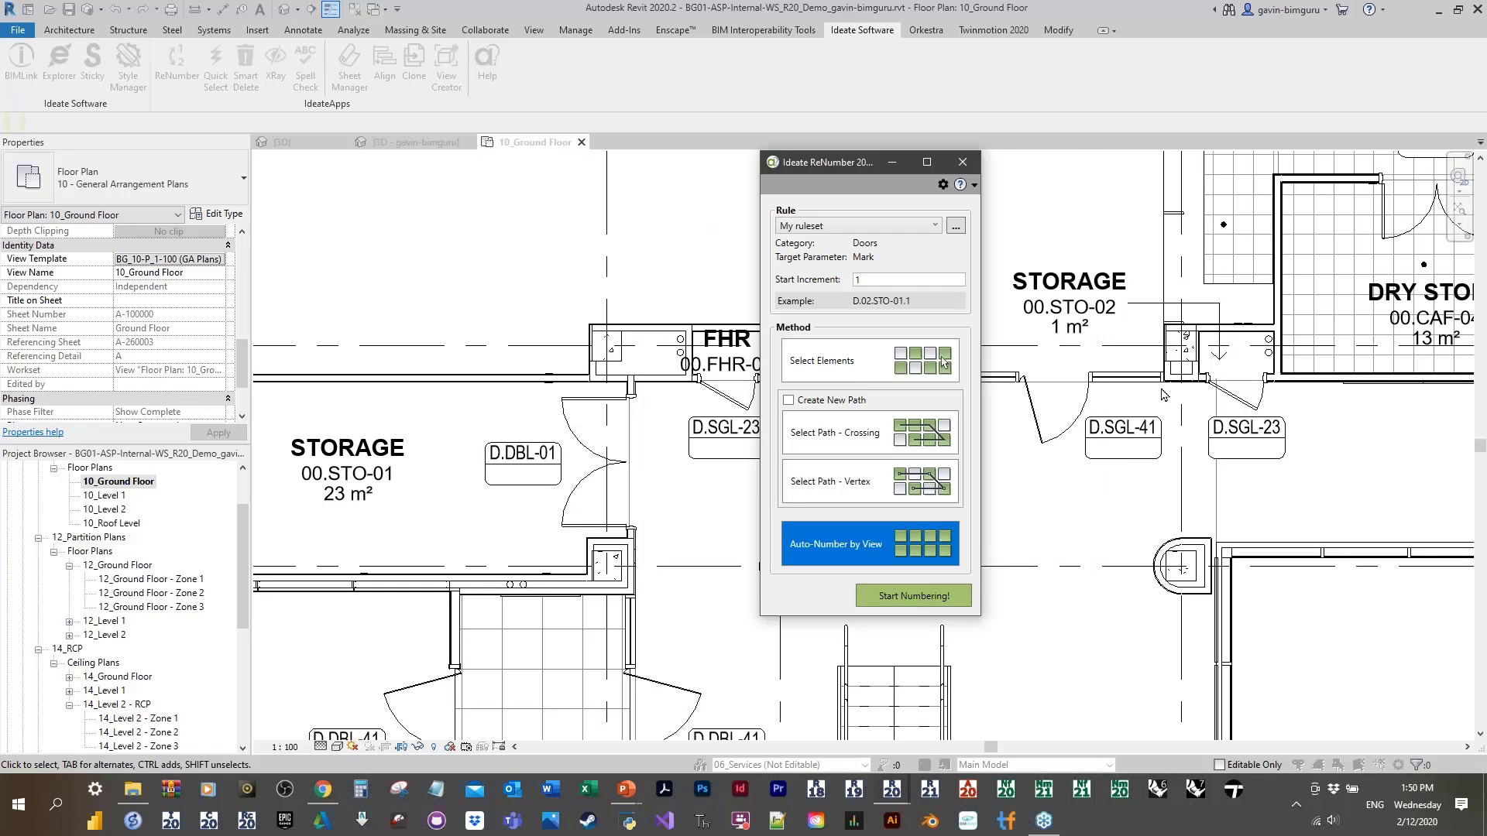
{"action": "left_click", "coordinate": [960, 167]}
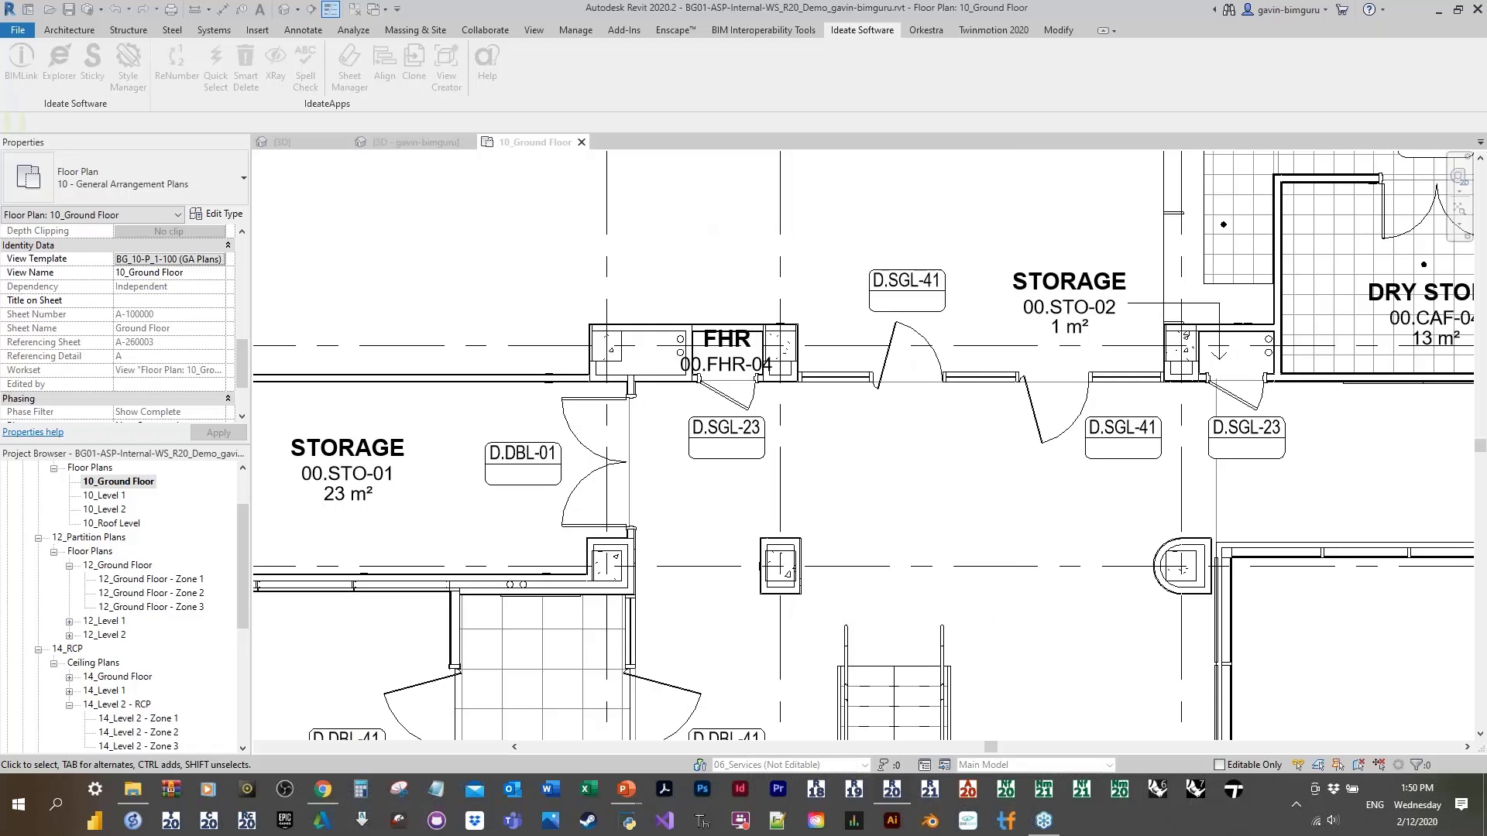
Step: Check the Mark values of the two D.SGL-41 doors between the FHR cupboard and the dry store, then deselect
{"action": "left_click", "coordinate": [1237, 386]}
{"action": "middle_click_drag", "start_coordinate": [631, 375], "coordinate": [515, 370]}
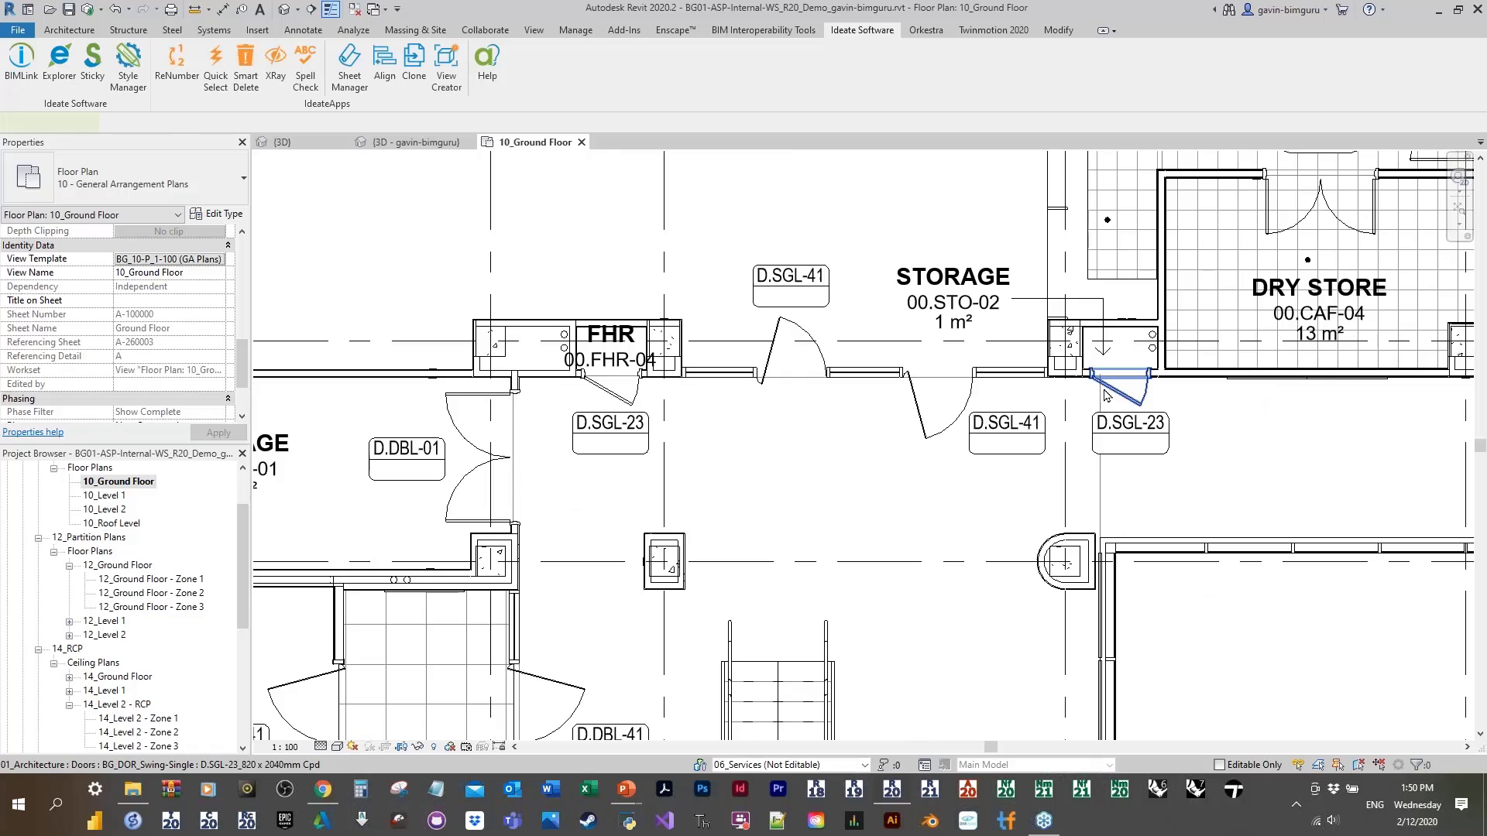
{"action": "left_click", "coordinate": [770, 352]}
{"action": "middle_click_drag", "start_coordinate": [771, 353], "coordinate": [614, 381]}
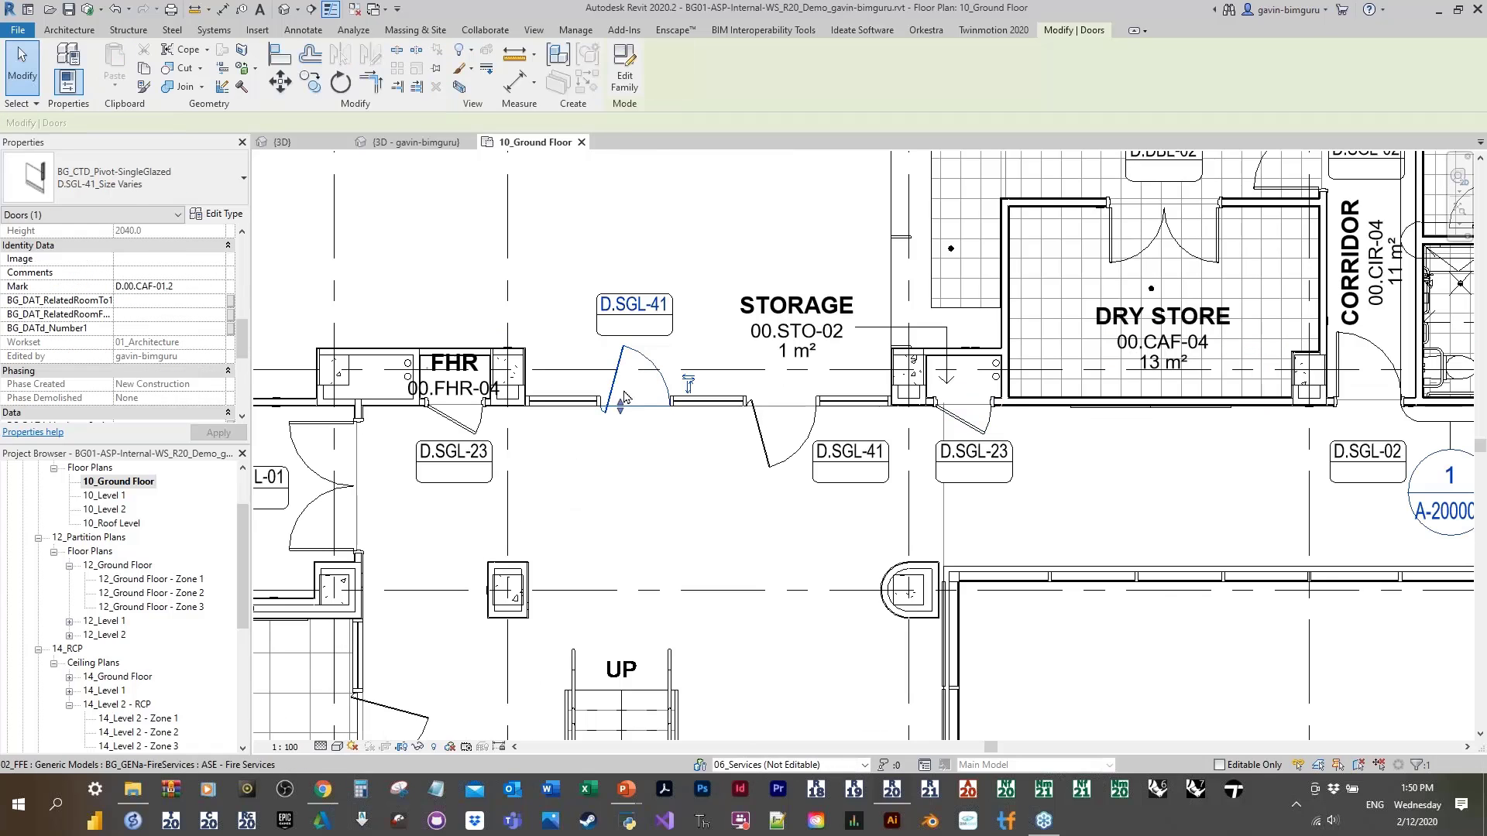
{"action": "left_click", "coordinate": [766, 438]}
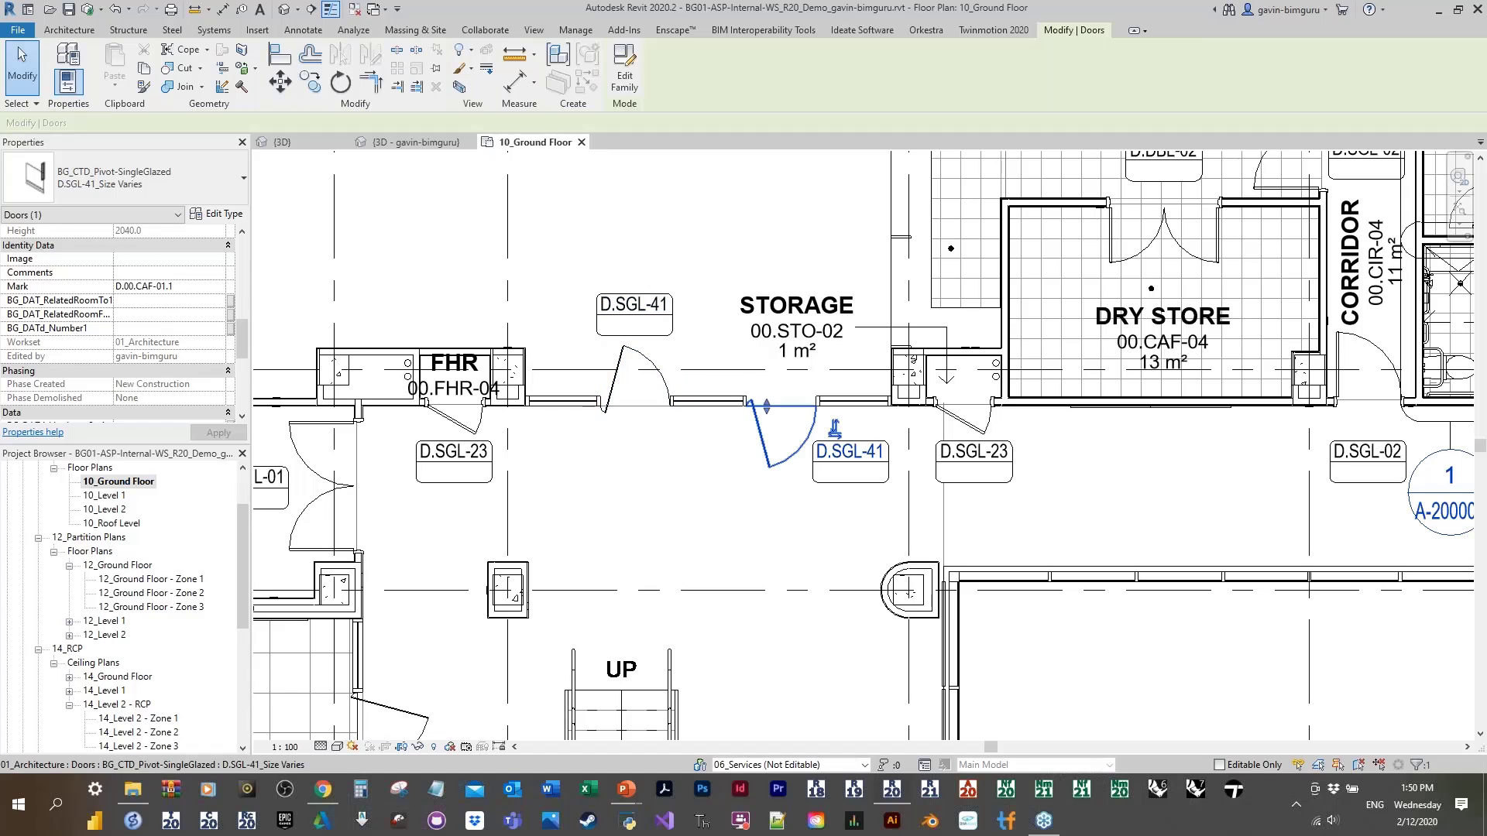
{"action": "left_click", "coordinate": [647, 247]}
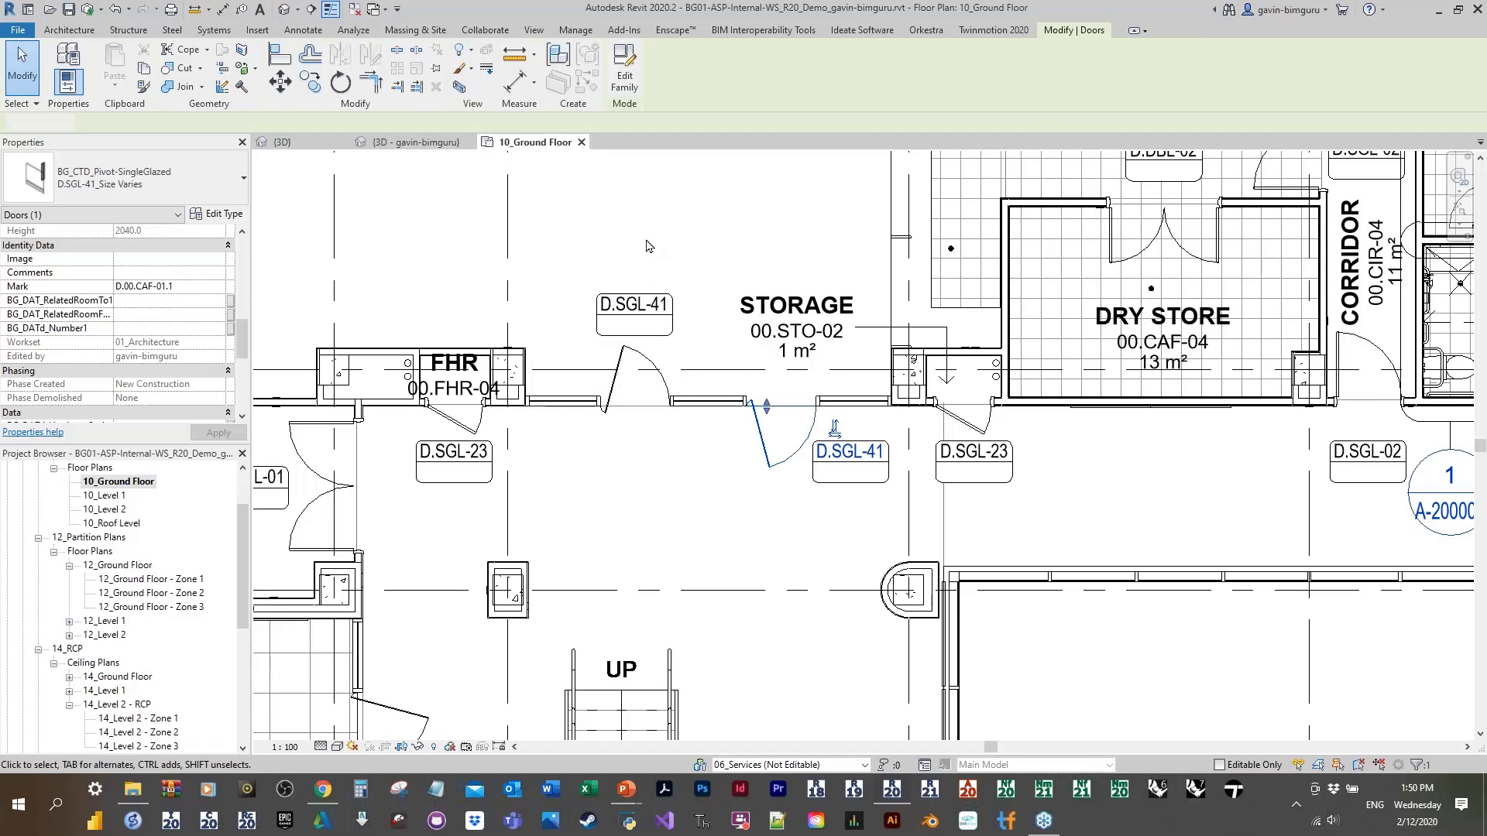
Step: Start a new BIMLink link by category and choose Doors as its category
{"action": "left_click", "coordinate": [624, 31]}
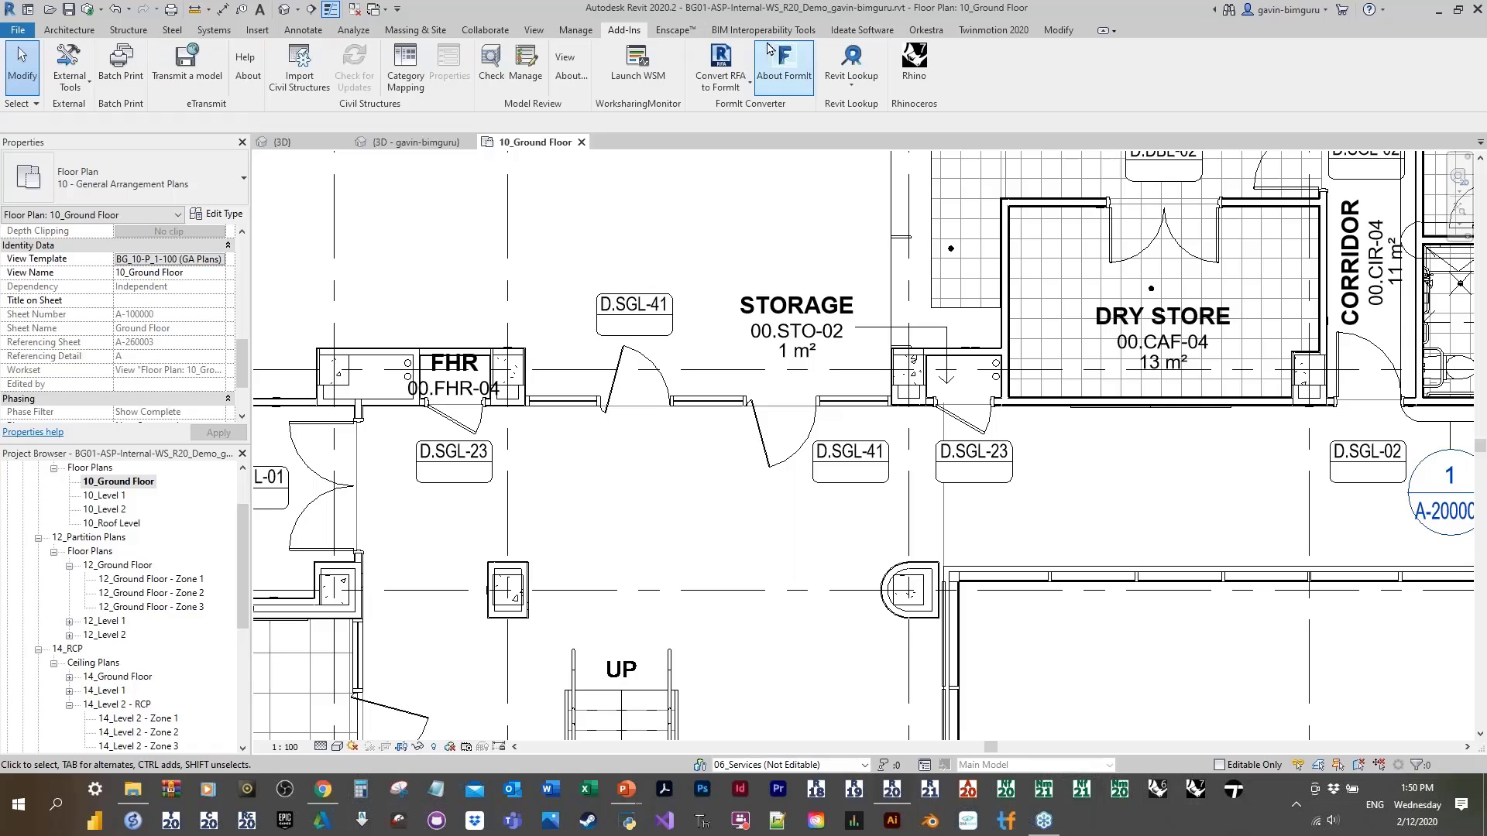
{"action": "left_click", "coordinate": [854, 32]}
{"action": "left_click", "coordinate": [17, 70]}
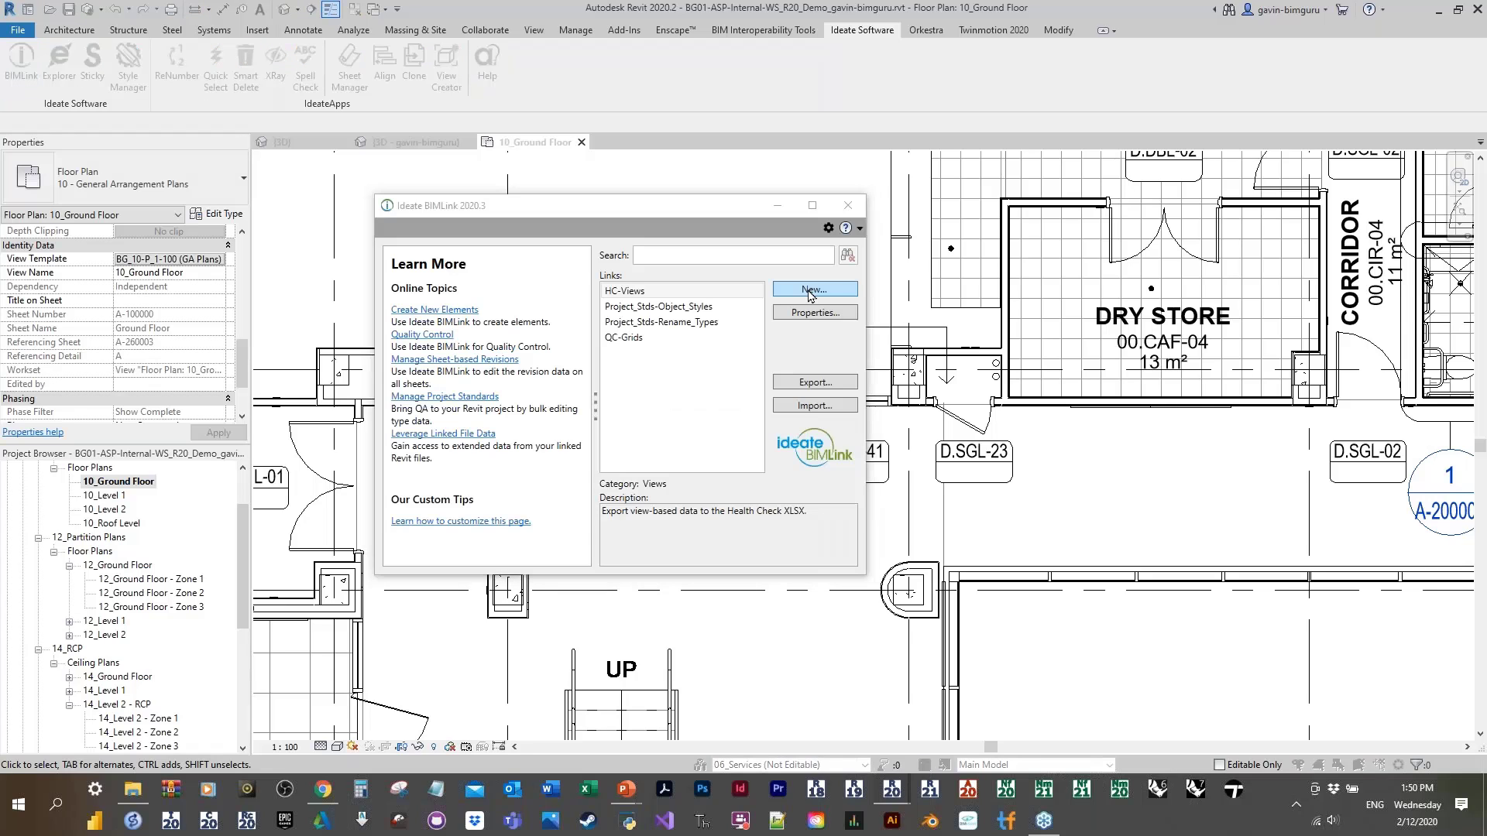
{"action": "left_click", "coordinate": [816, 292]}
{"action": "left_click", "coordinate": [404, 298]}
{"action": "scroll", "coordinate": [471, 320], "scroll_direction": "down", "scroll_amount": 6}
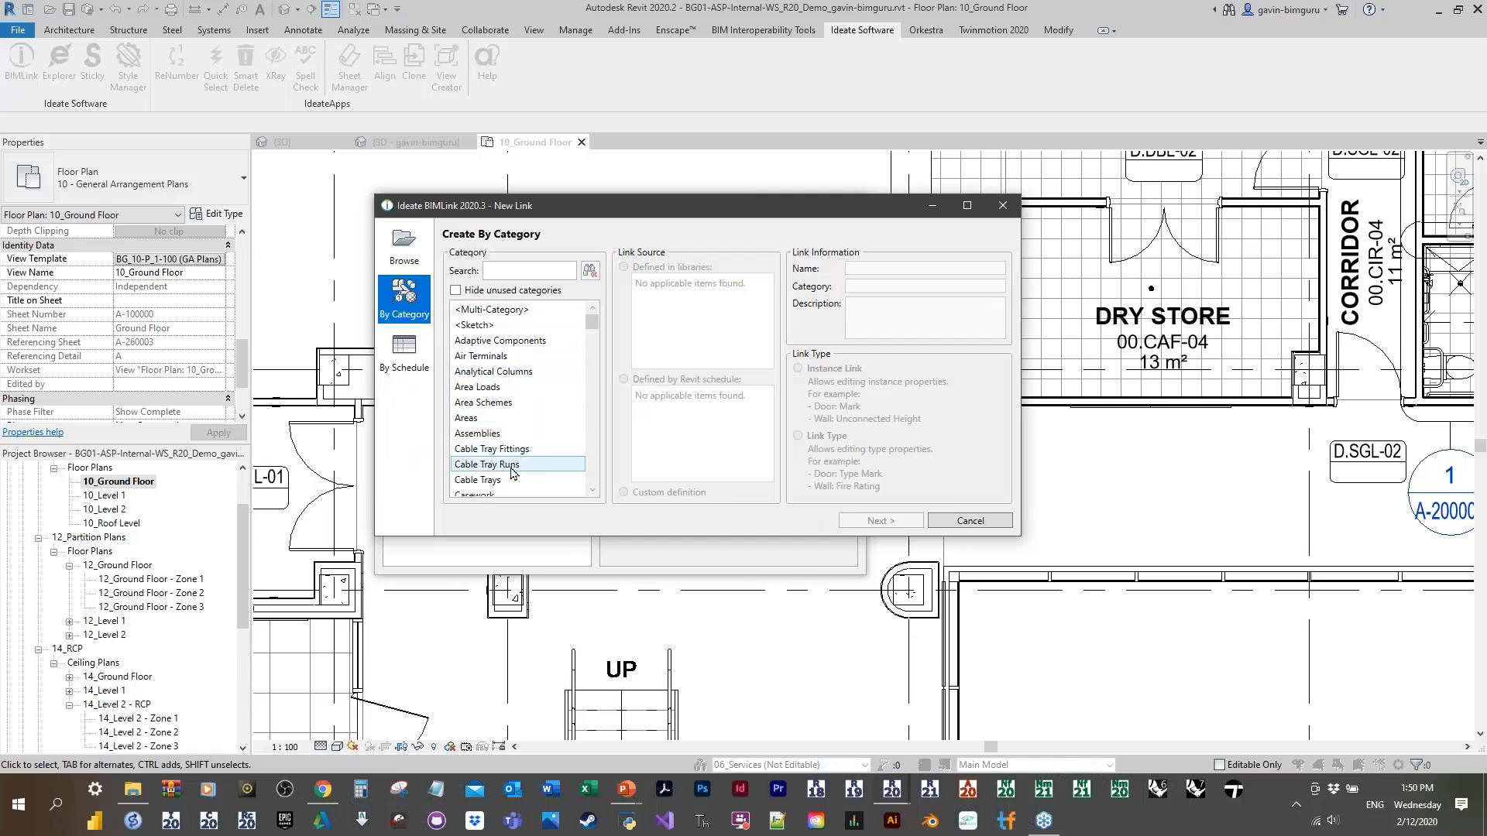
{"action": "left_click", "coordinate": [493, 418]}
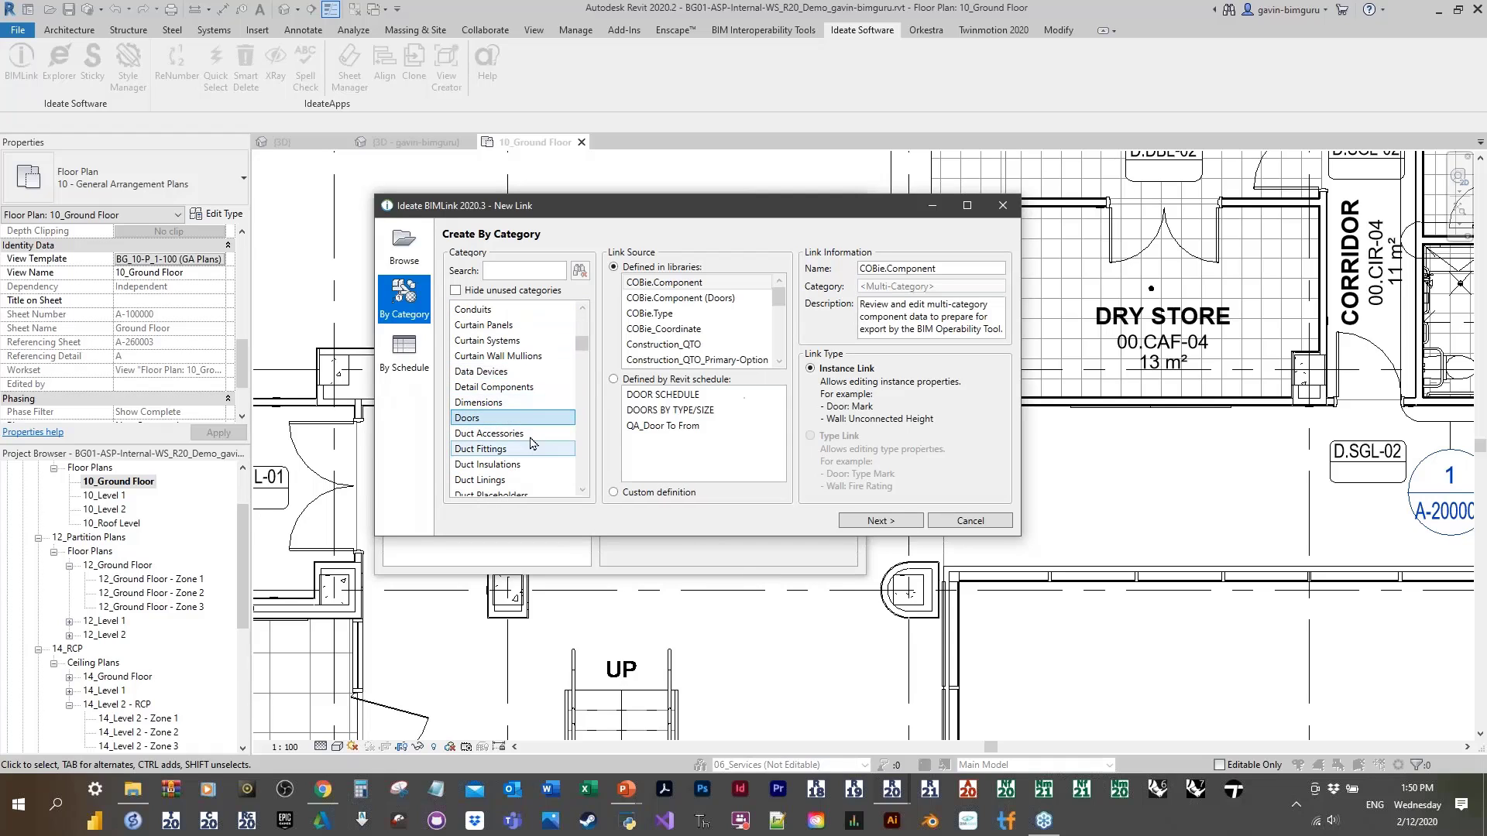
Step: Define the doors link as a custom instance link named "My Doors" and continue to its property selection
{"action": "left_click", "coordinate": [830, 372]}
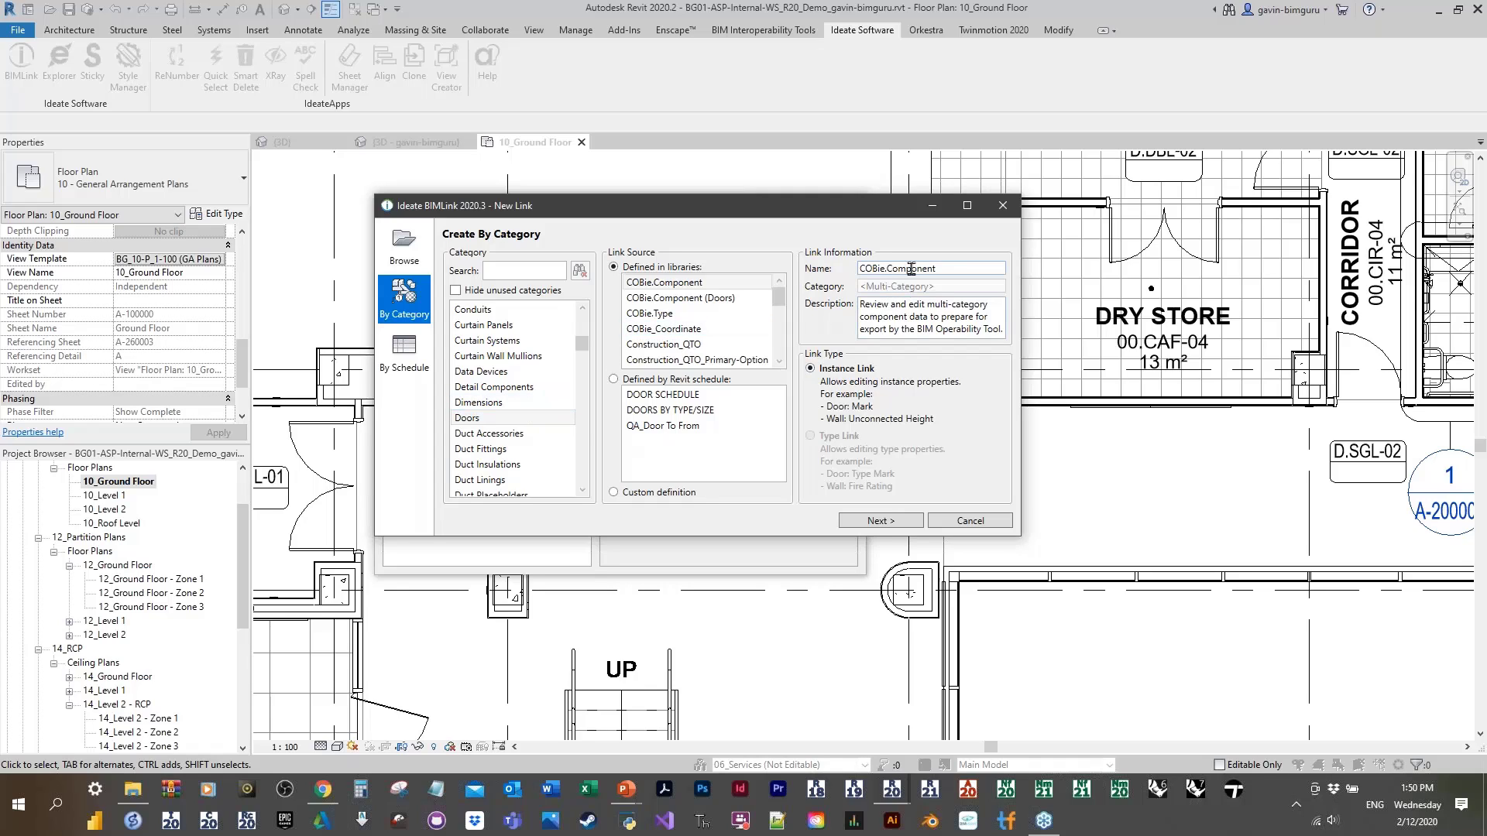
{"action": "left_click_drag", "start_coordinate": [946, 268], "coordinate": [832, 275]}
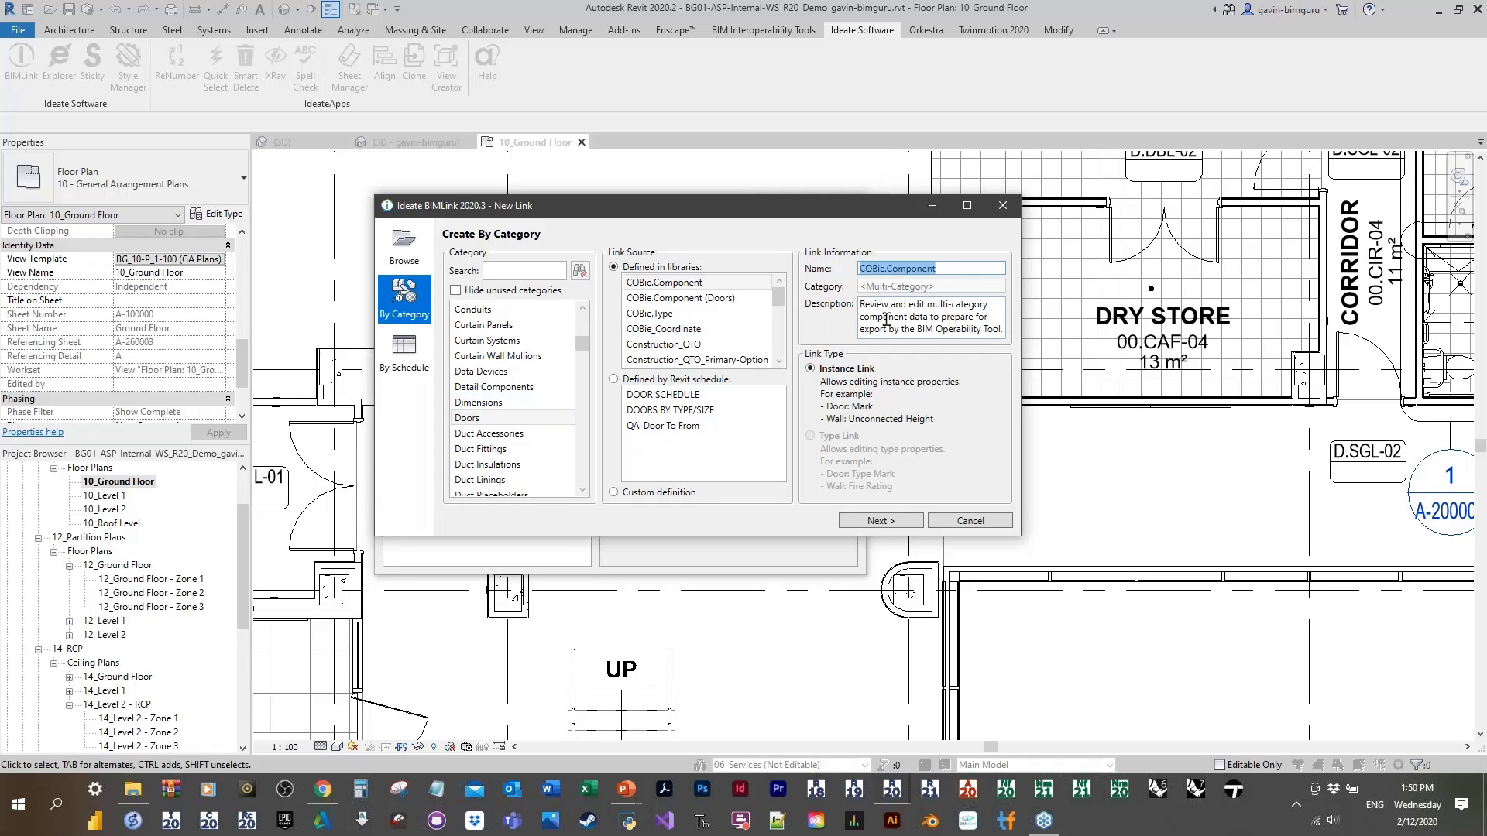
{"action": "type", "text": "mY"}
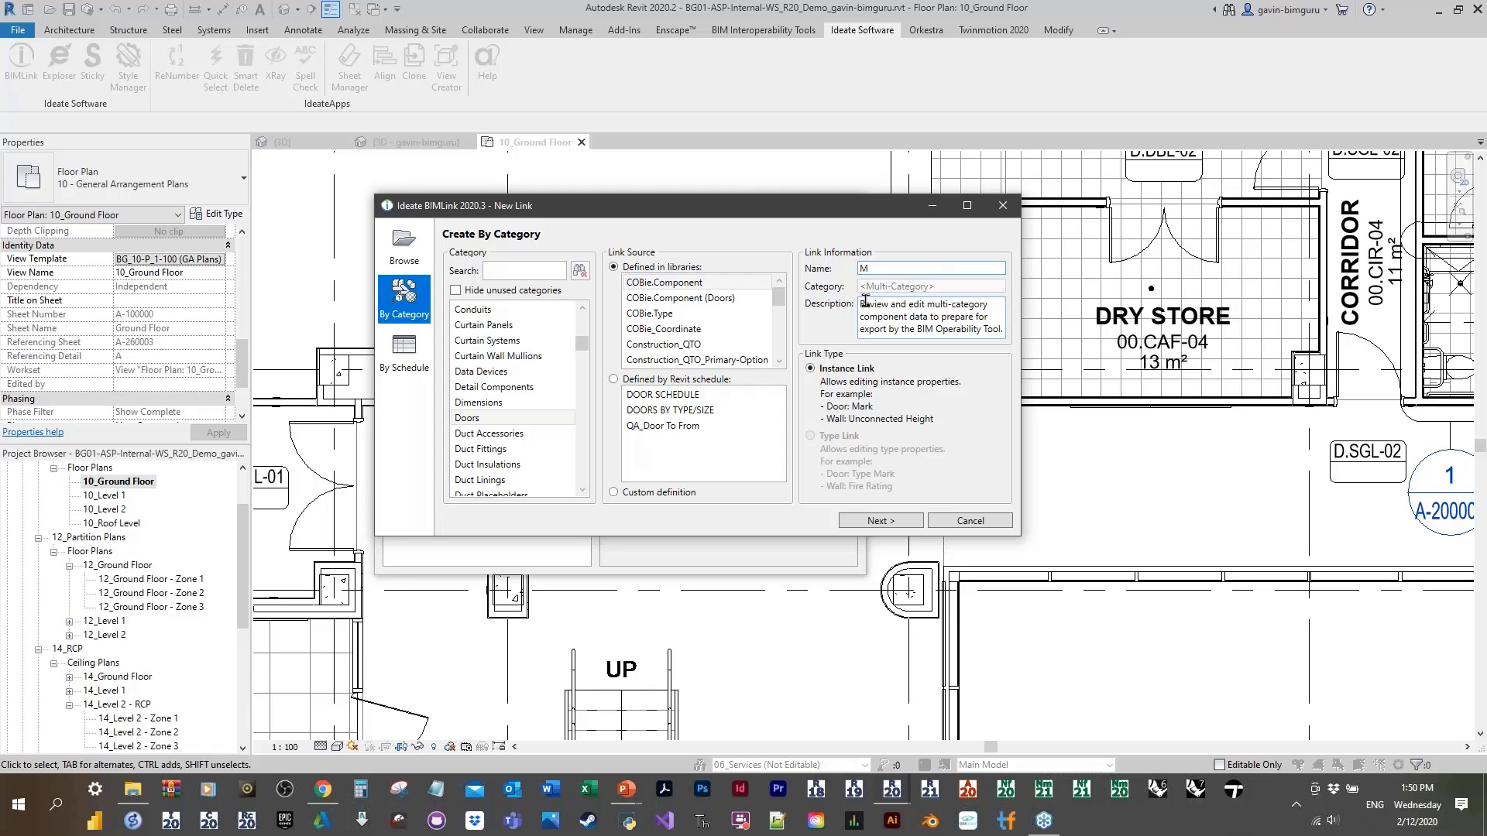
{"action": "left_click", "coordinate": [613, 493]}
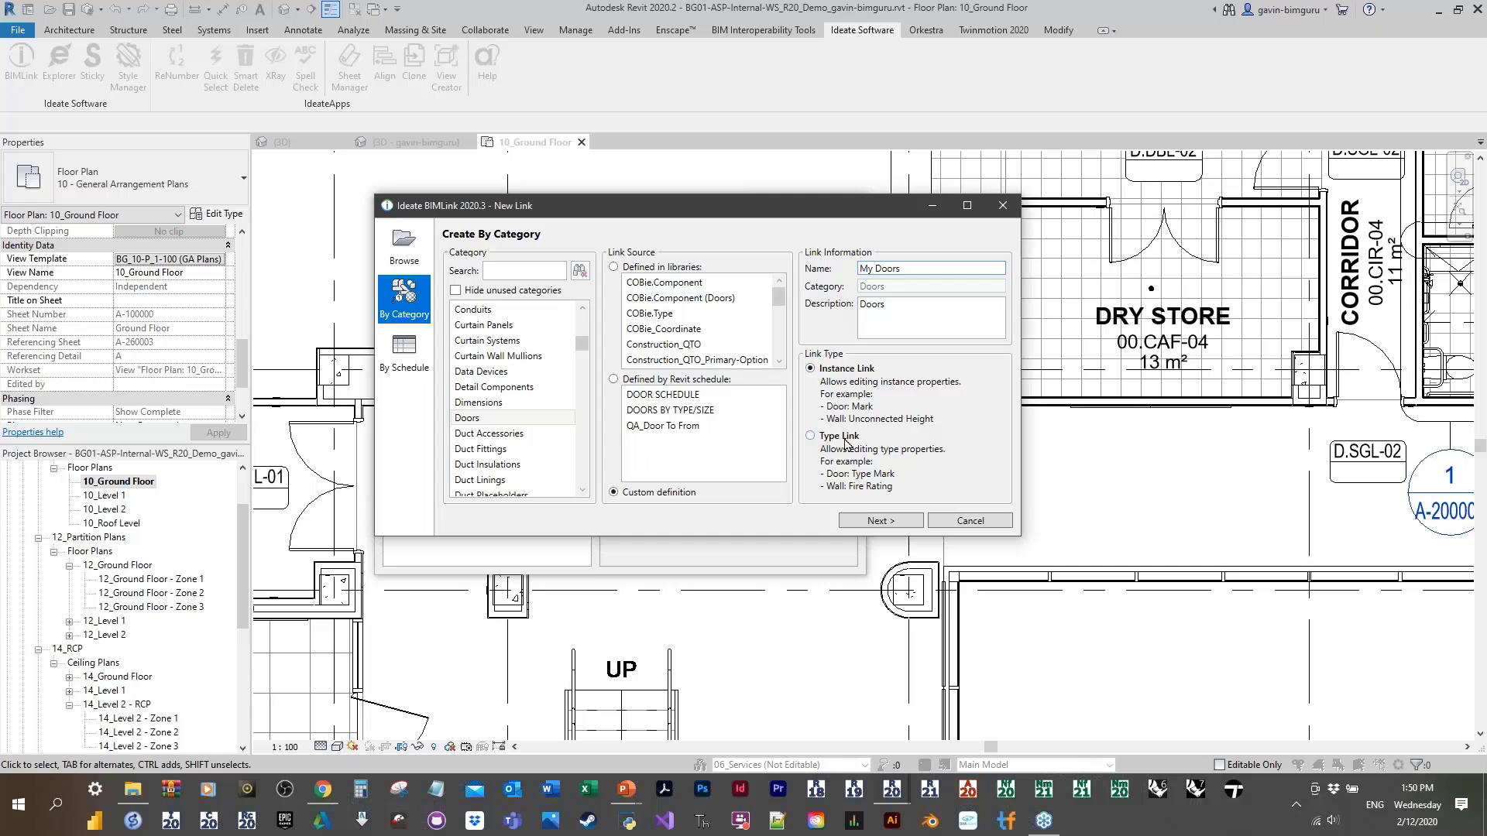
{"action": "left_click", "coordinate": [883, 521]}
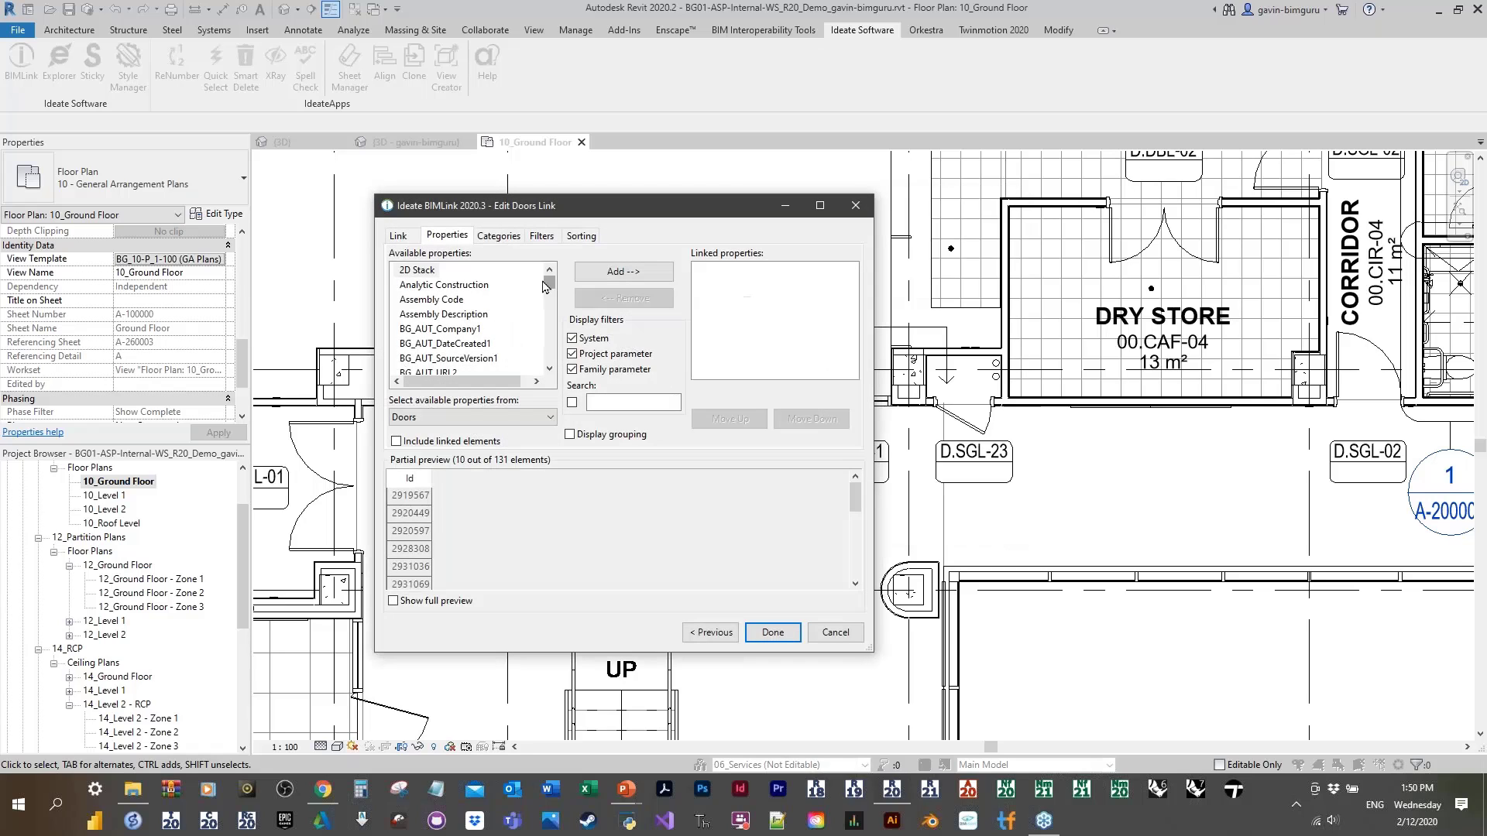
Step: Add the Mark property to the doors link
{"action": "left_click_drag", "start_coordinate": [549, 284], "coordinate": [549, 344]}
{"action": "left_click", "coordinate": [413, 345]}
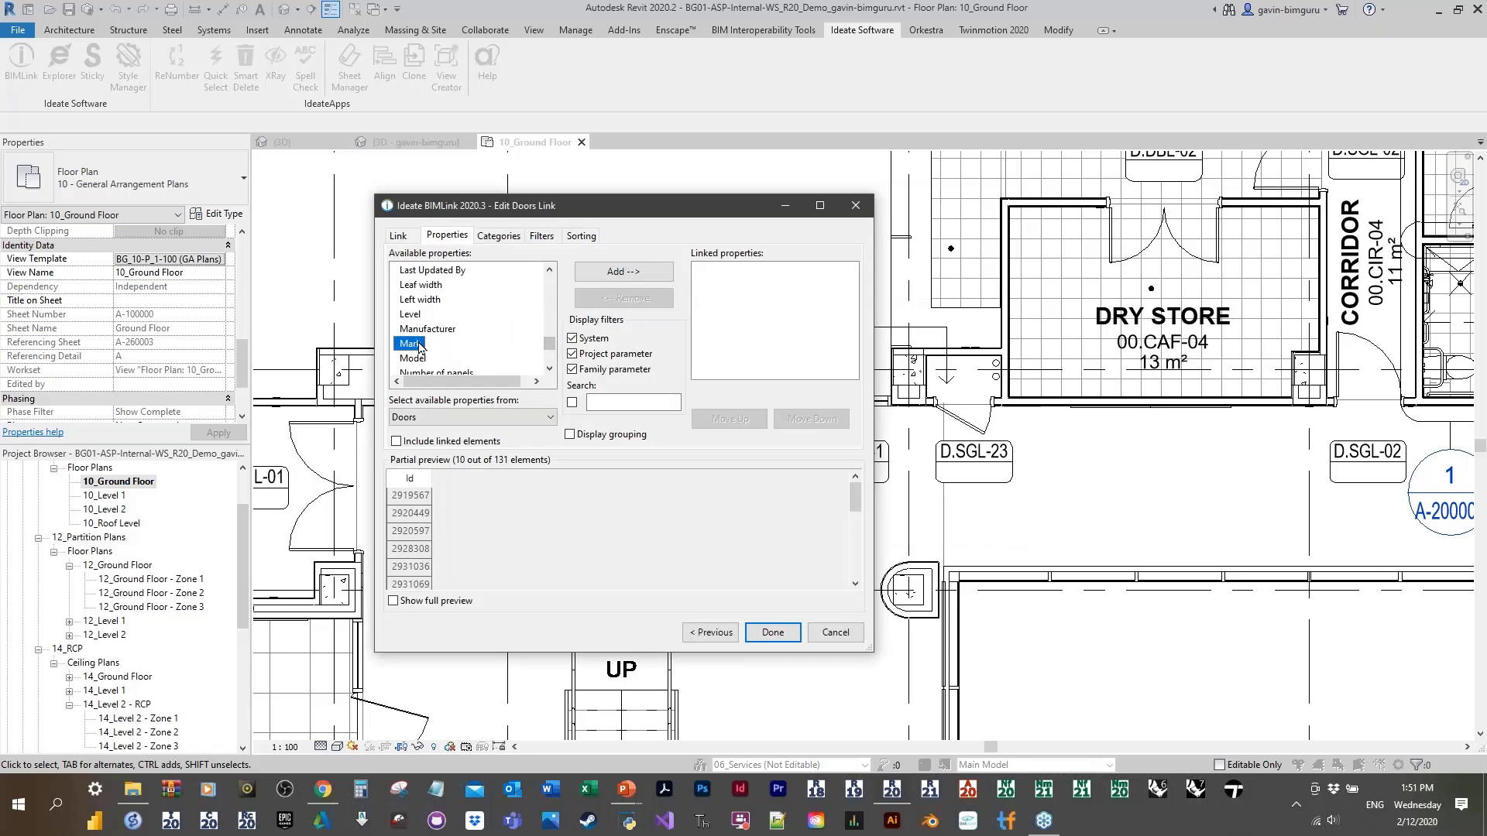
{"action": "left_click", "coordinate": [622, 273]}
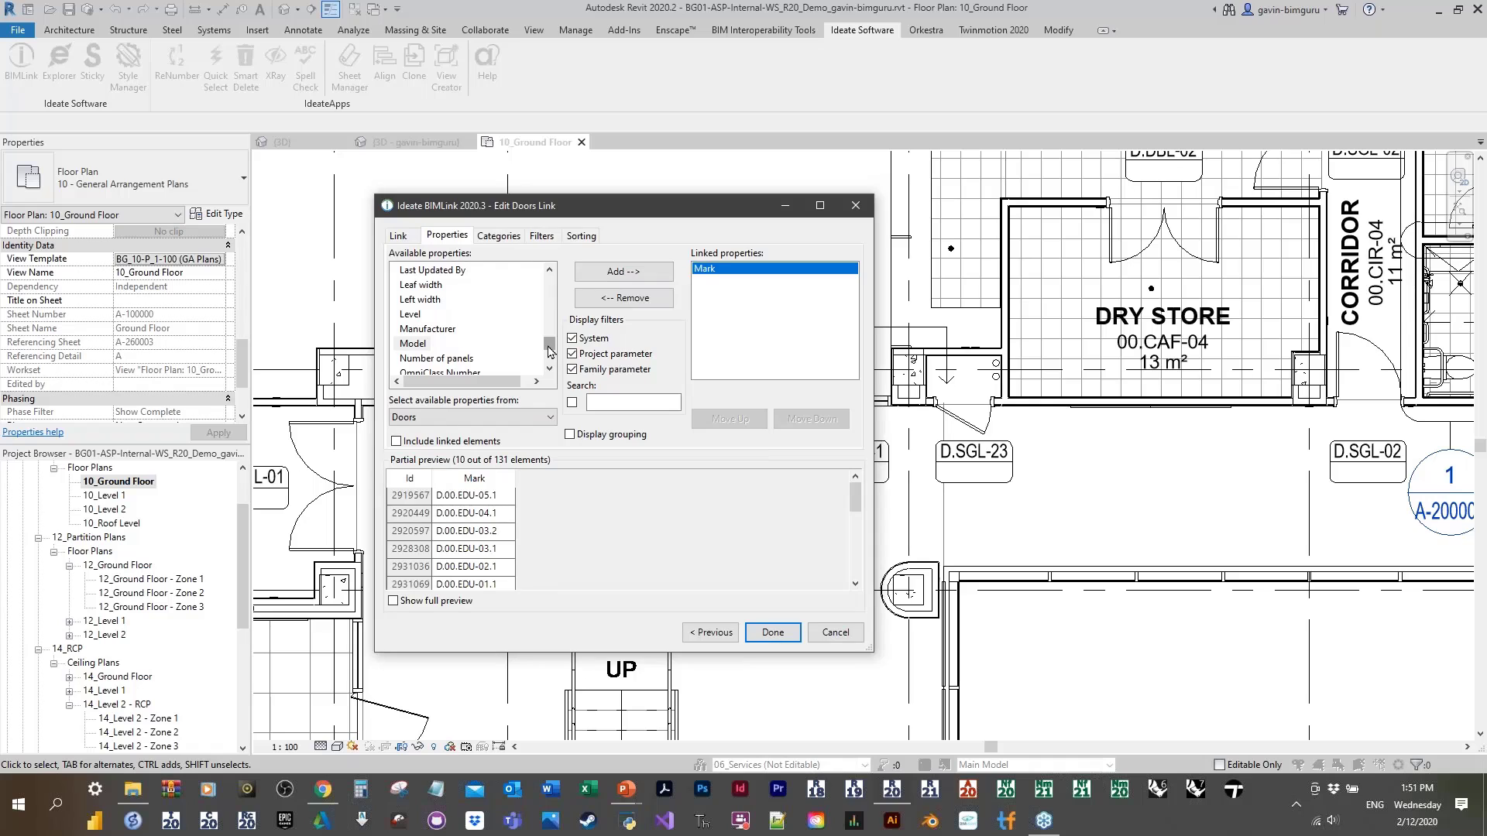
Step: Search the door properties for "related" and link BG_DAT_RelatedRoomTo1 and BG_DAT_RelatedRoomFrom1
{"action": "left_click", "coordinate": [503, 418]}
{"action": "left_click", "coordinate": [553, 358]}
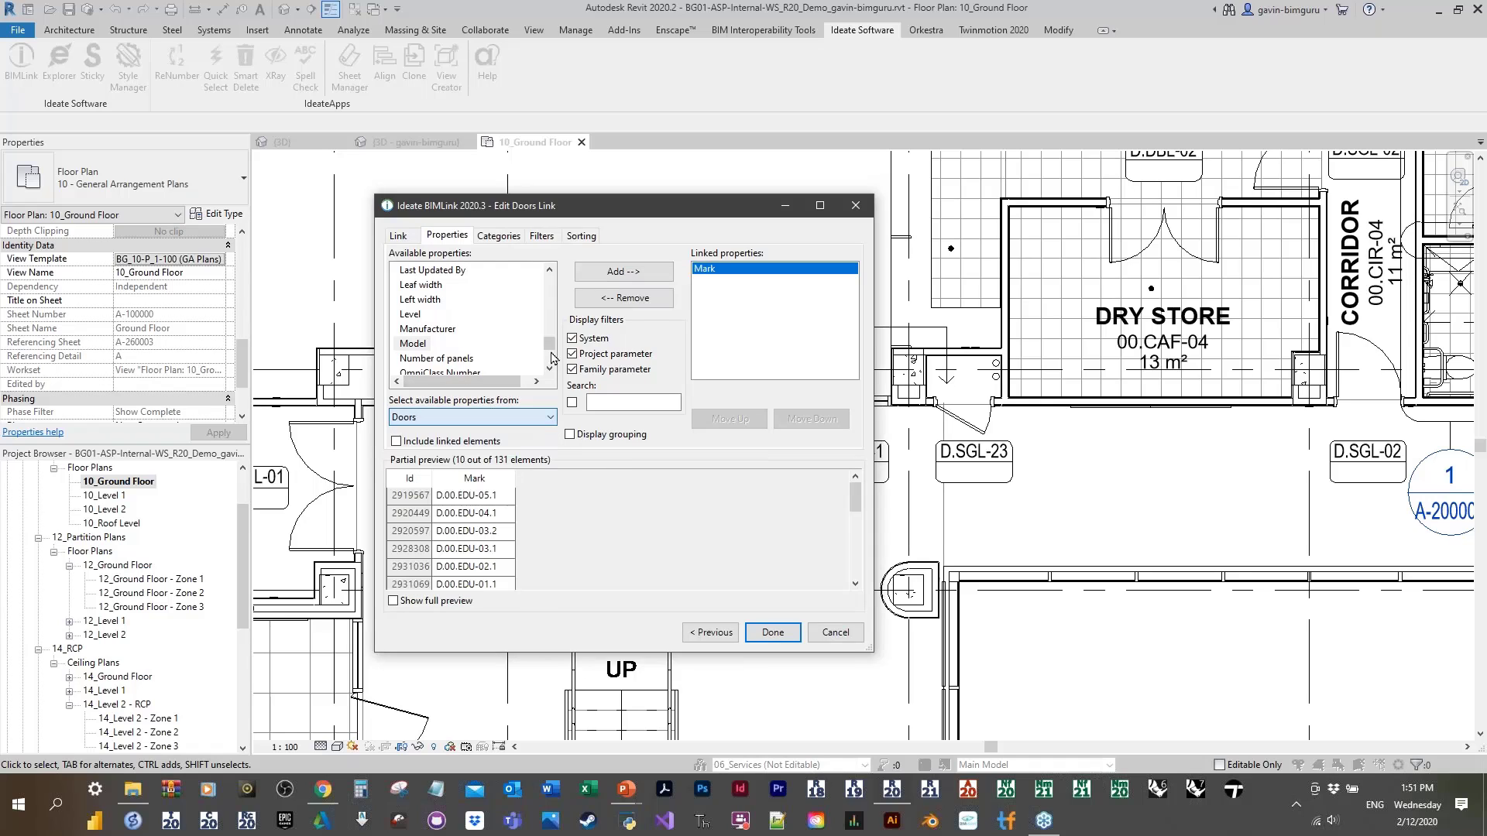
{"action": "left_click_drag", "start_coordinate": [550, 346], "coordinate": [555, 322]}
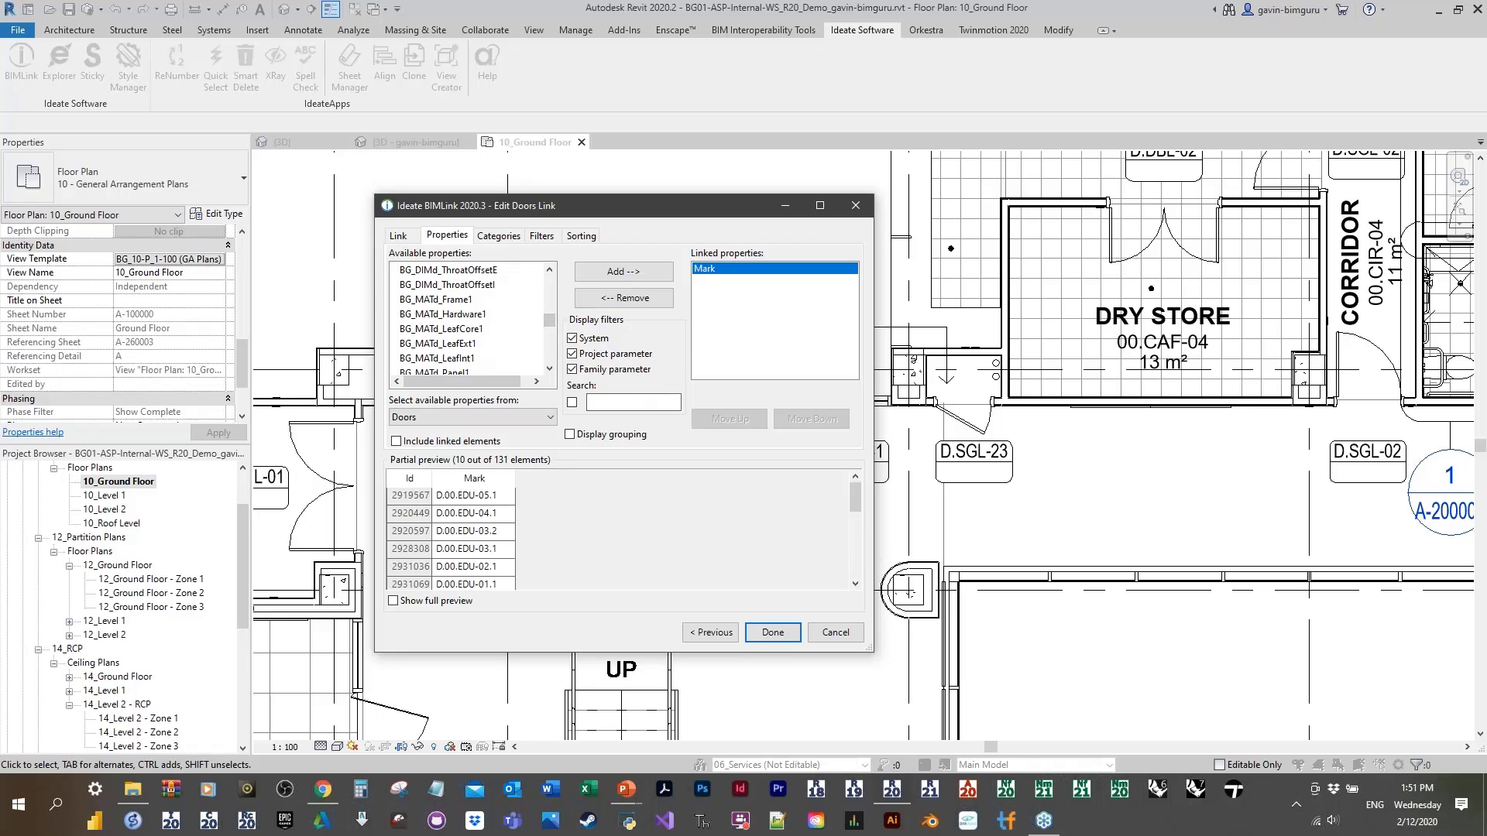
{"action": "left_click", "coordinate": [634, 402]}
{"action": "type", "text": "related"}
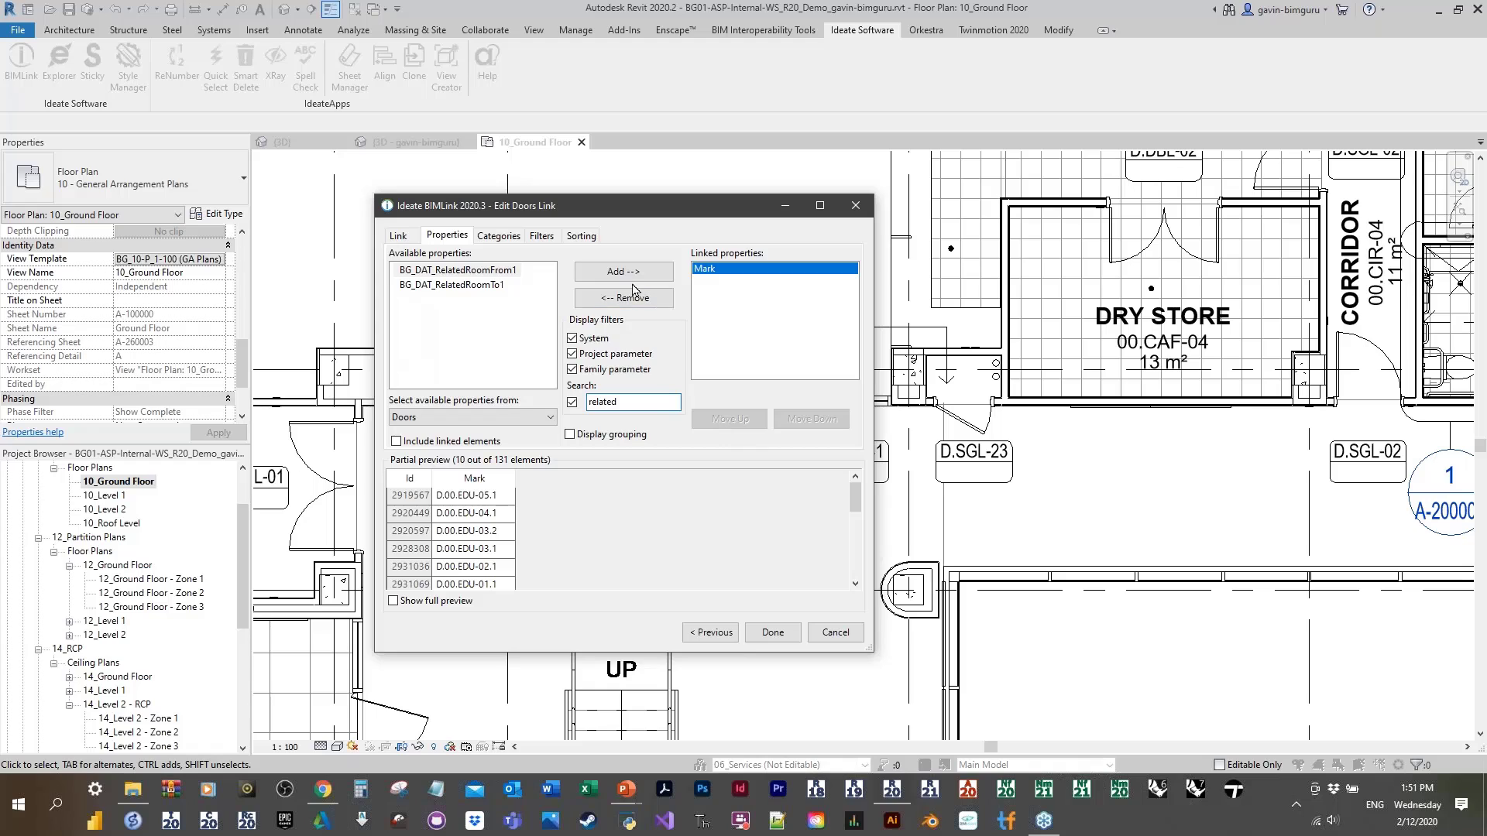
{"action": "left_click", "coordinate": [487, 286]}
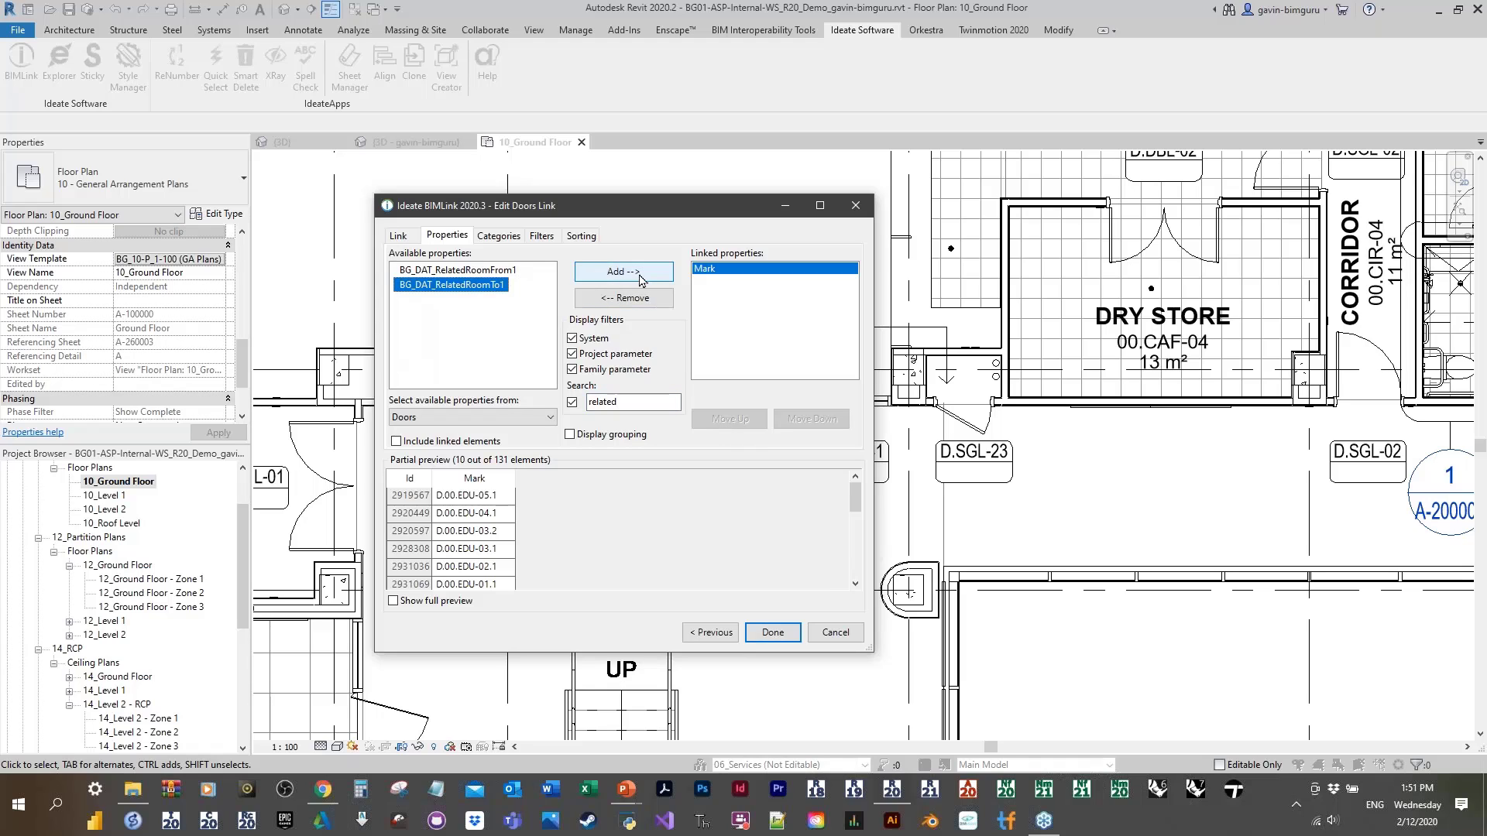
{"action": "left_click", "coordinate": [620, 273]}
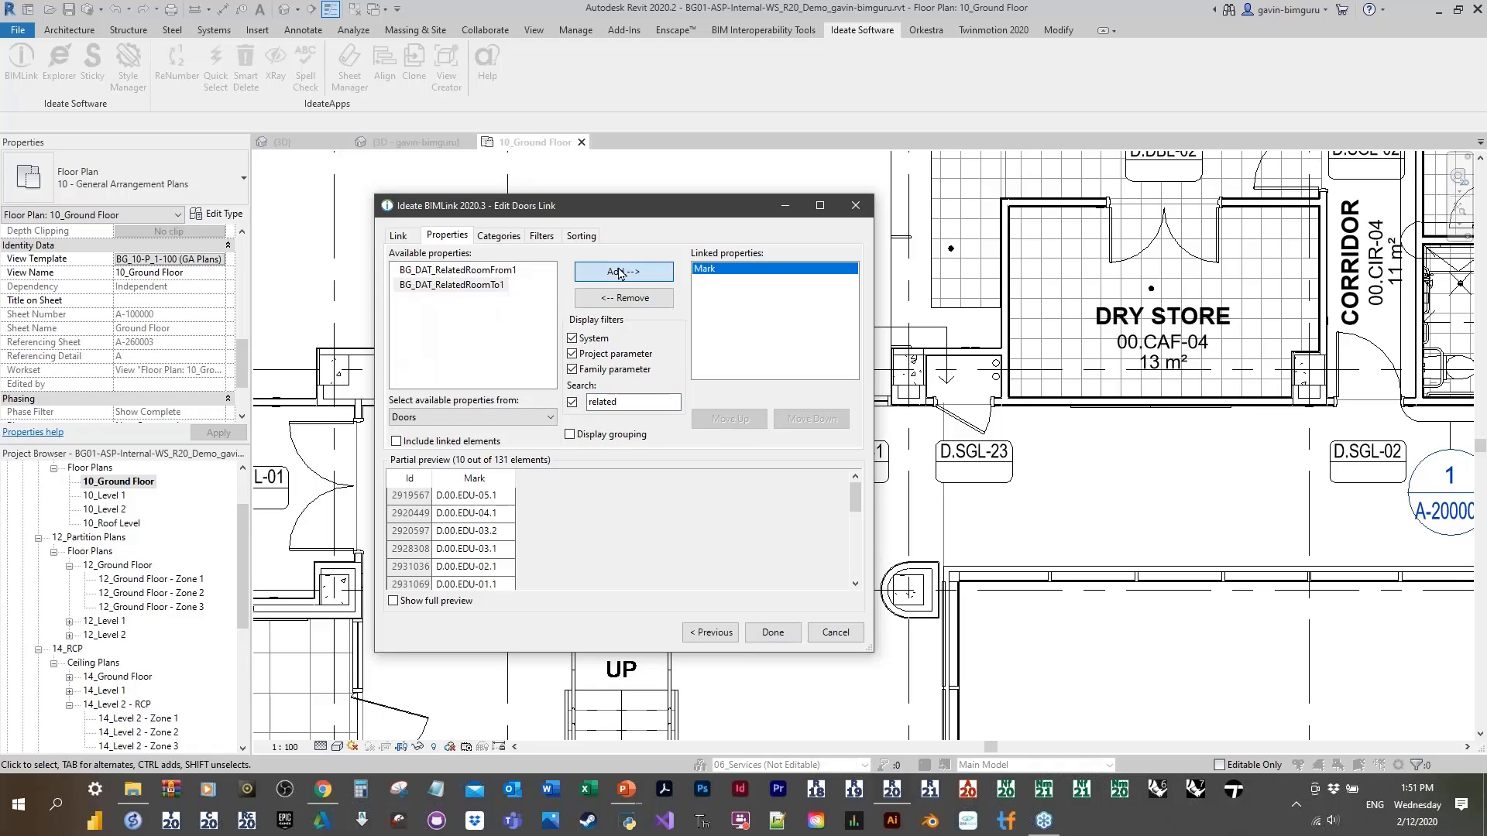
{"action": "left_click", "coordinate": [640, 401]}
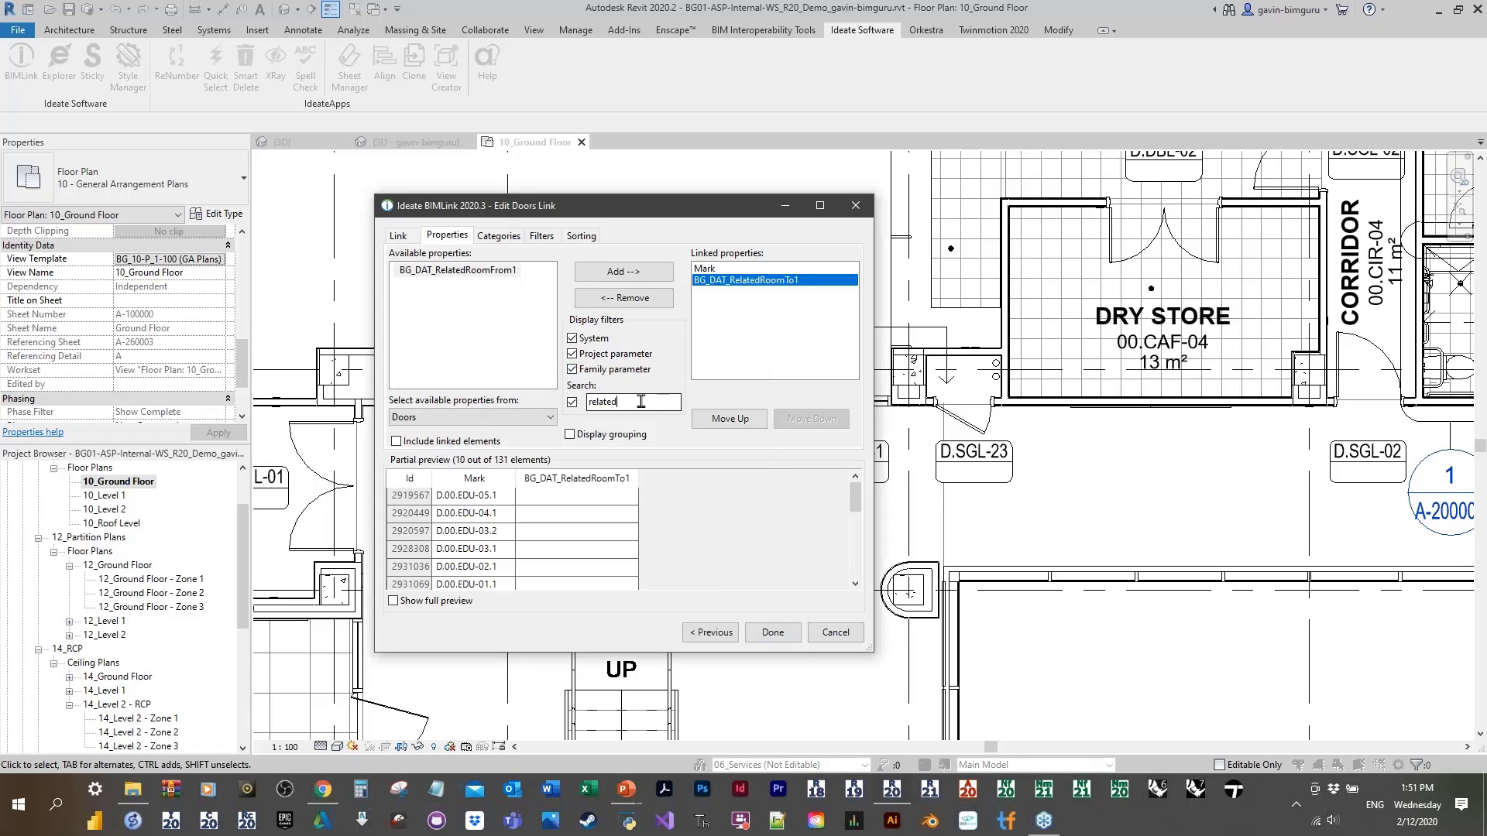
{"action": "left_click_drag", "start_coordinate": [641, 401], "coordinate": [570, 410]}
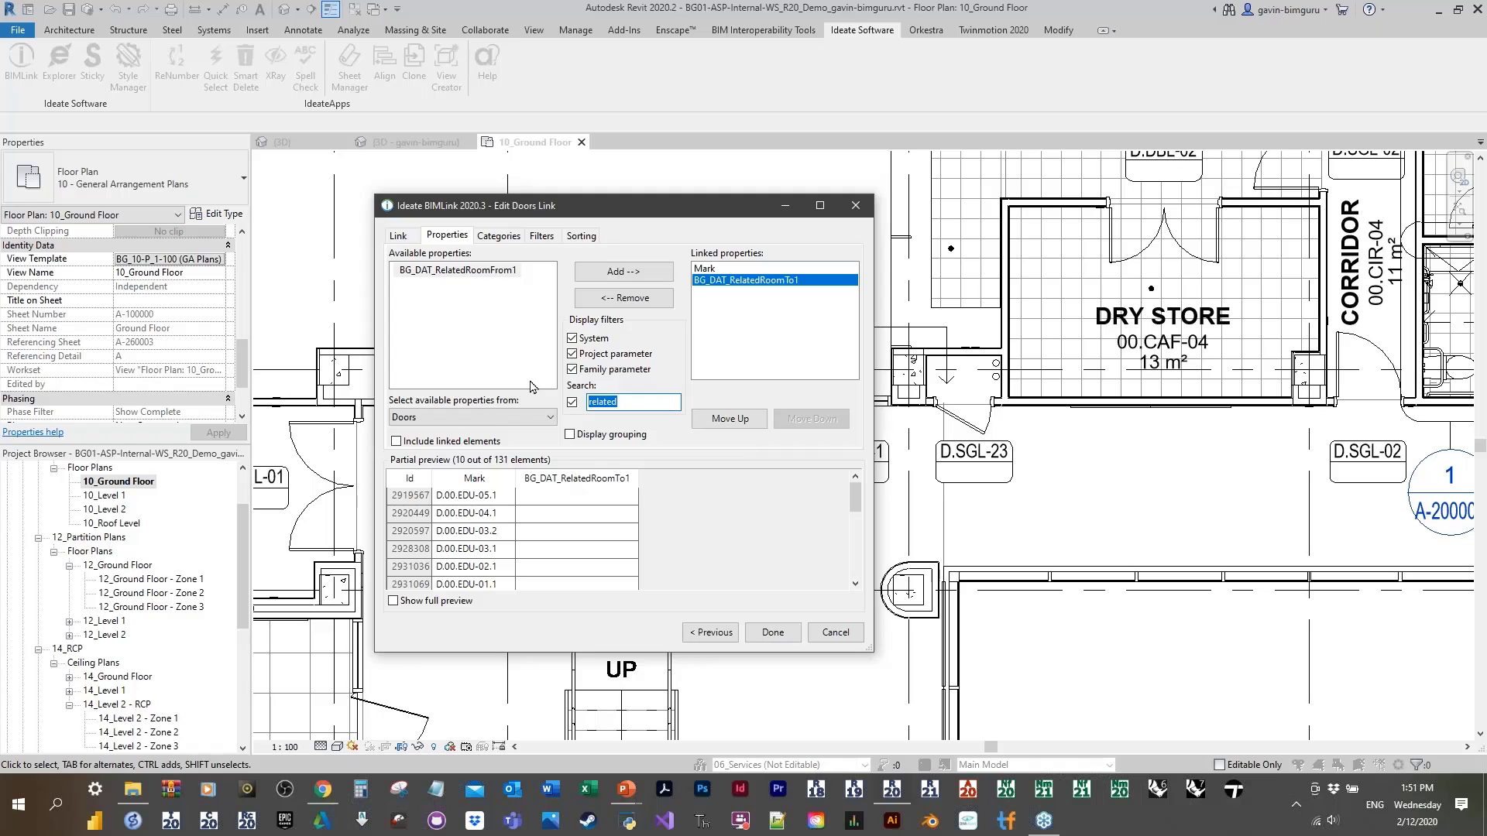
{"action": "left_click", "coordinate": [639, 272]}
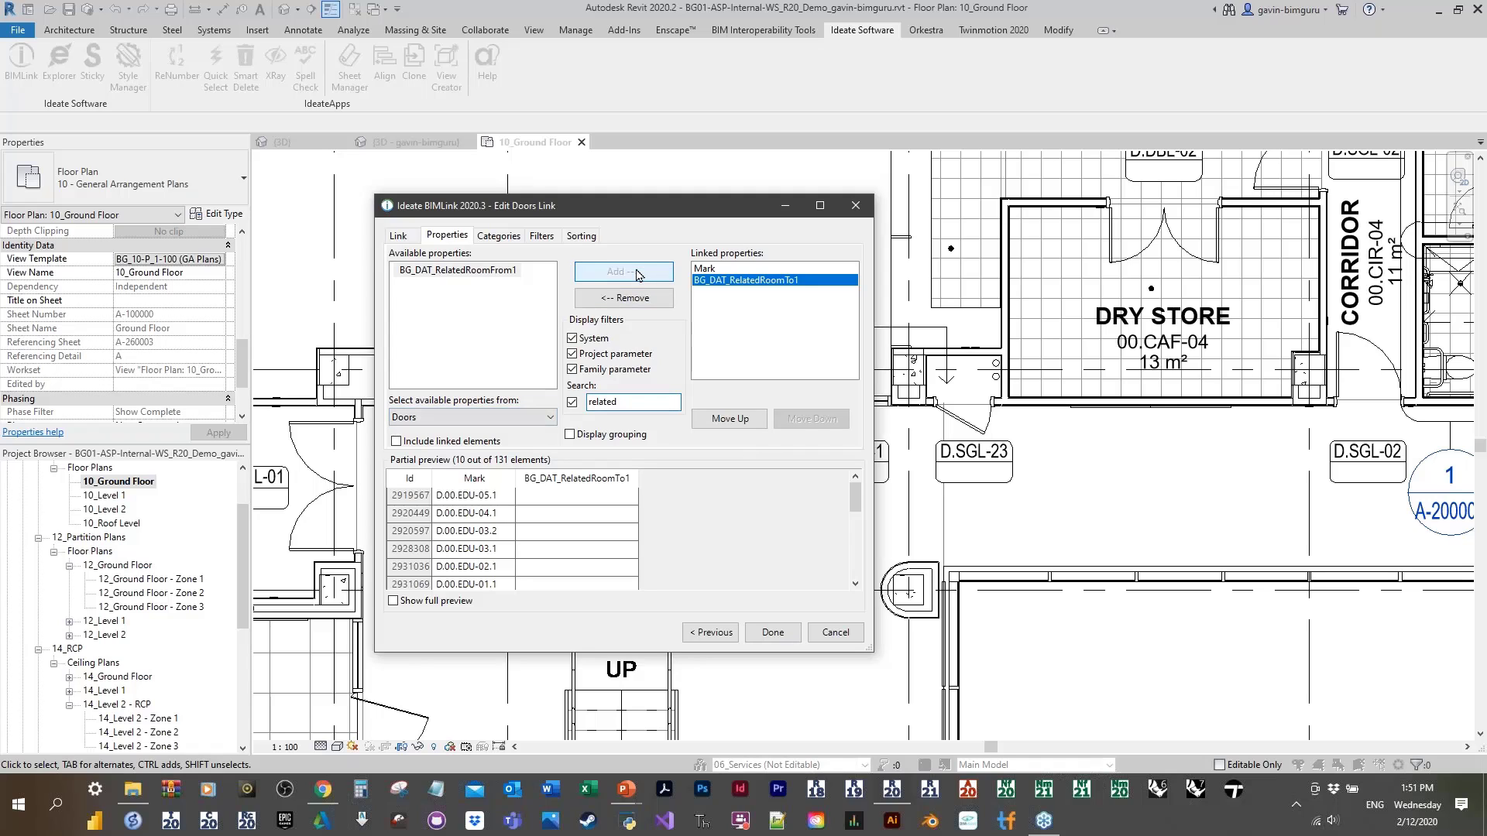
Step: List the To Room properties, filter them by "number" and link To Room: Number
{"action": "left_click", "coordinate": [465, 418]}
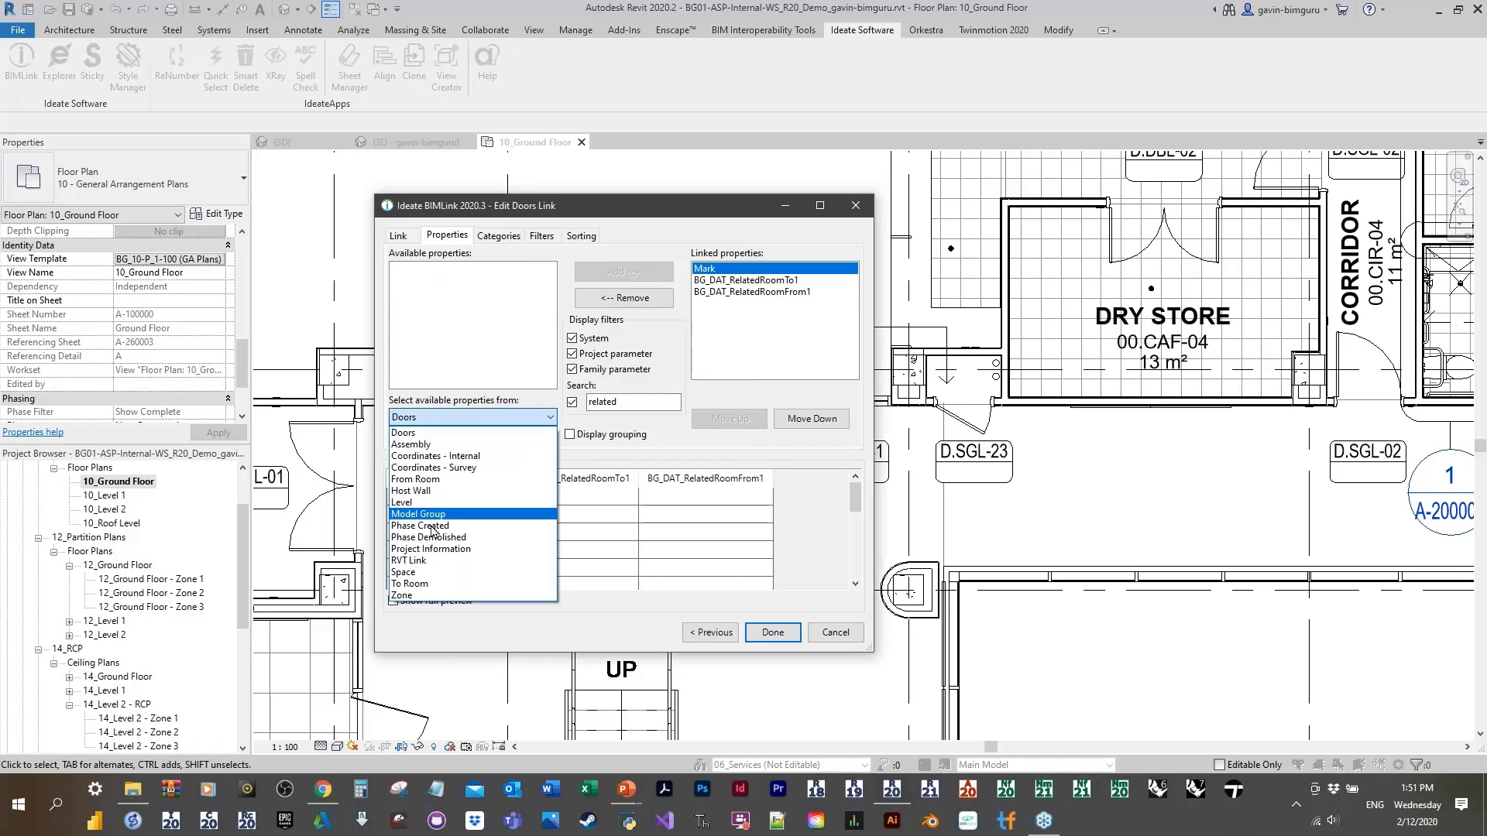
{"action": "left_click", "coordinate": [411, 583]}
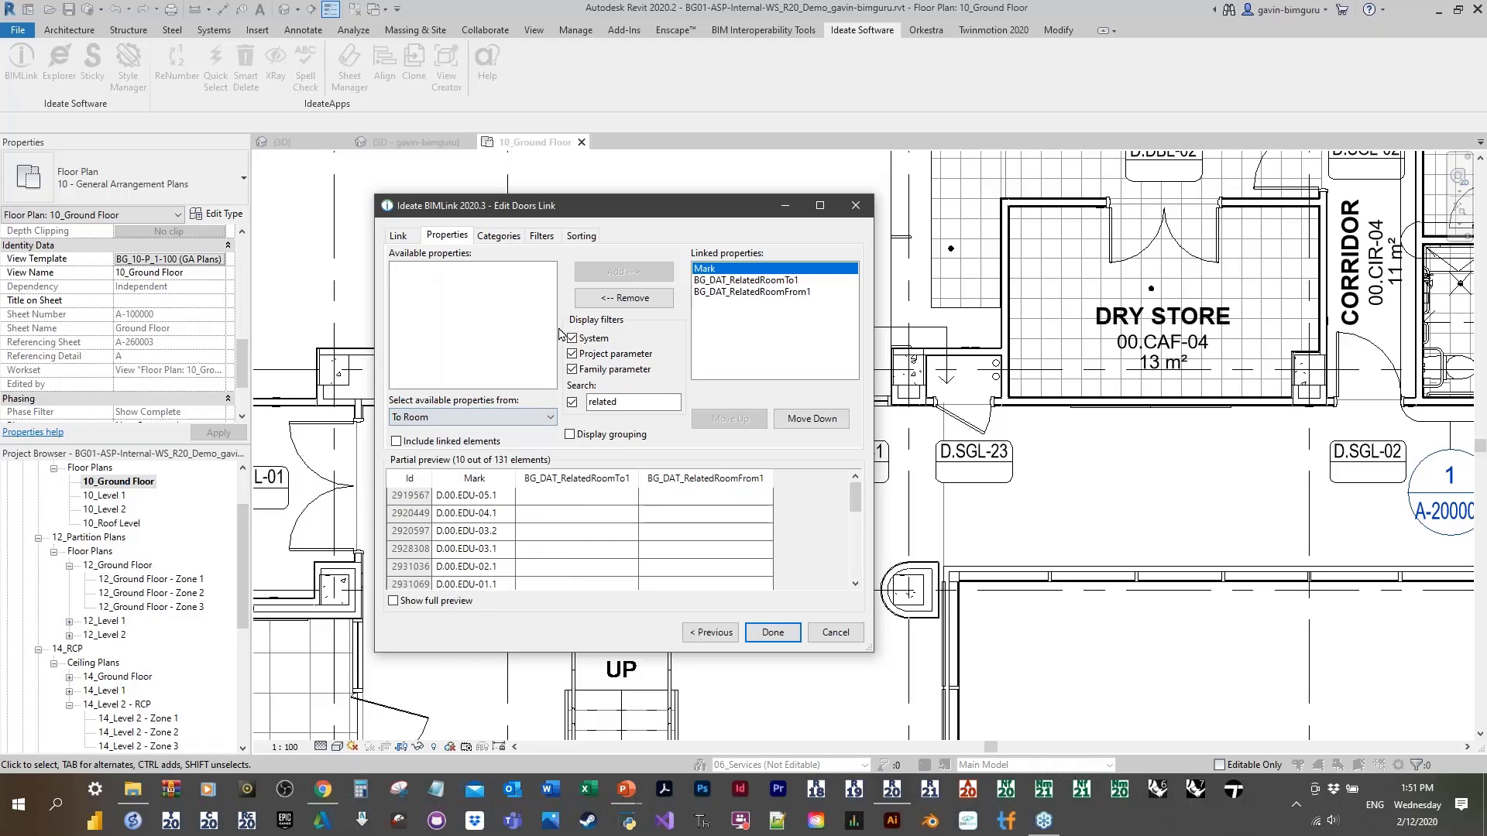
{"action": "left_click_drag", "start_coordinate": [634, 396], "coordinate": [569, 400]}
{"action": "type", "text": "number"}
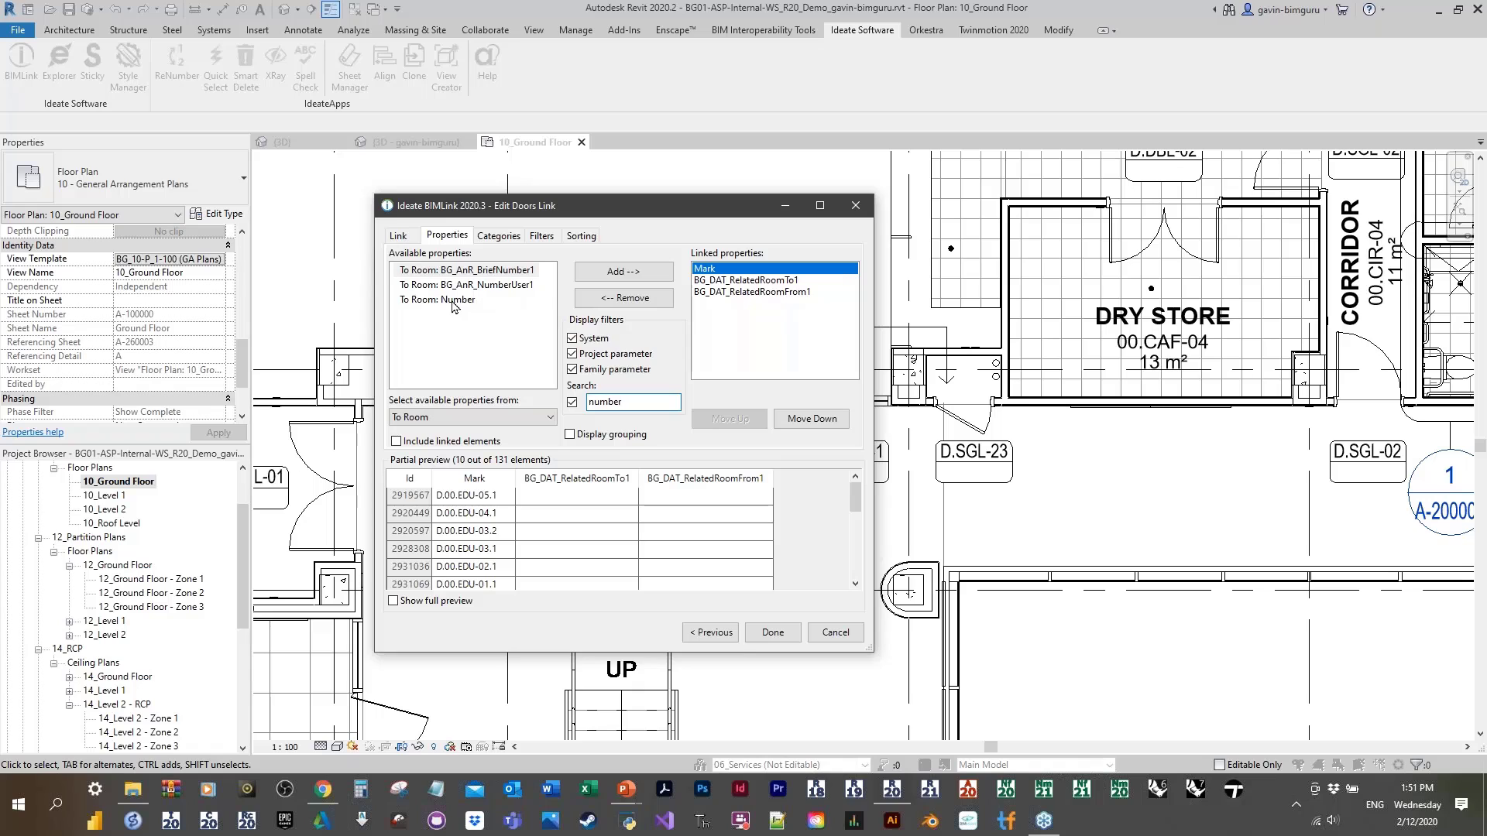
{"action": "left_click", "coordinate": [447, 299]}
{"action": "left_click", "coordinate": [624, 272]}
Step: Switch to the From Room properties and add From Room: Number to the linked properties
{"action": "left_click", "coordinate": [473, 417]}
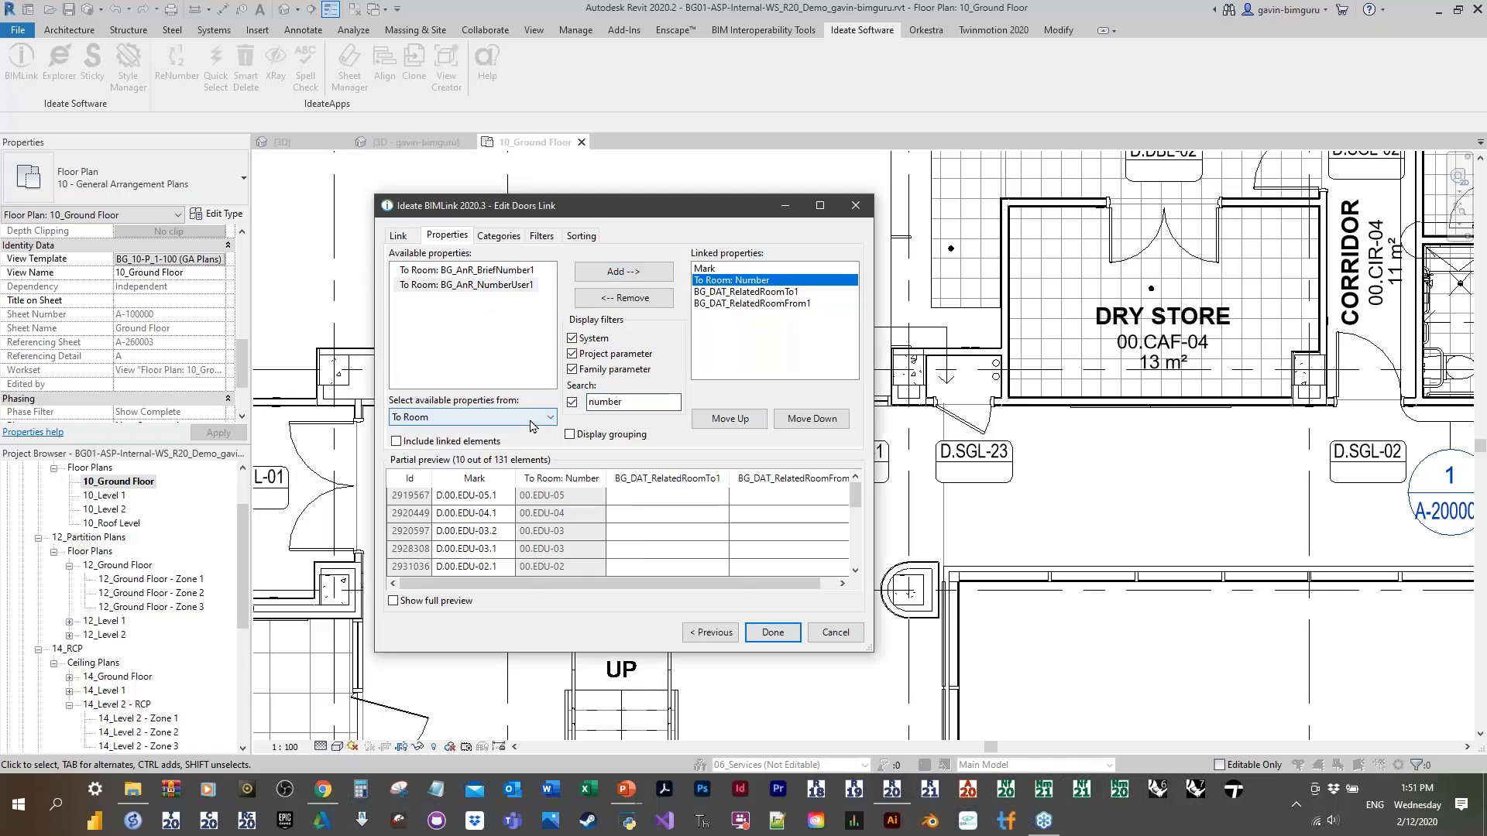
{"action": "left_click", "coordinate": [462, 480]}
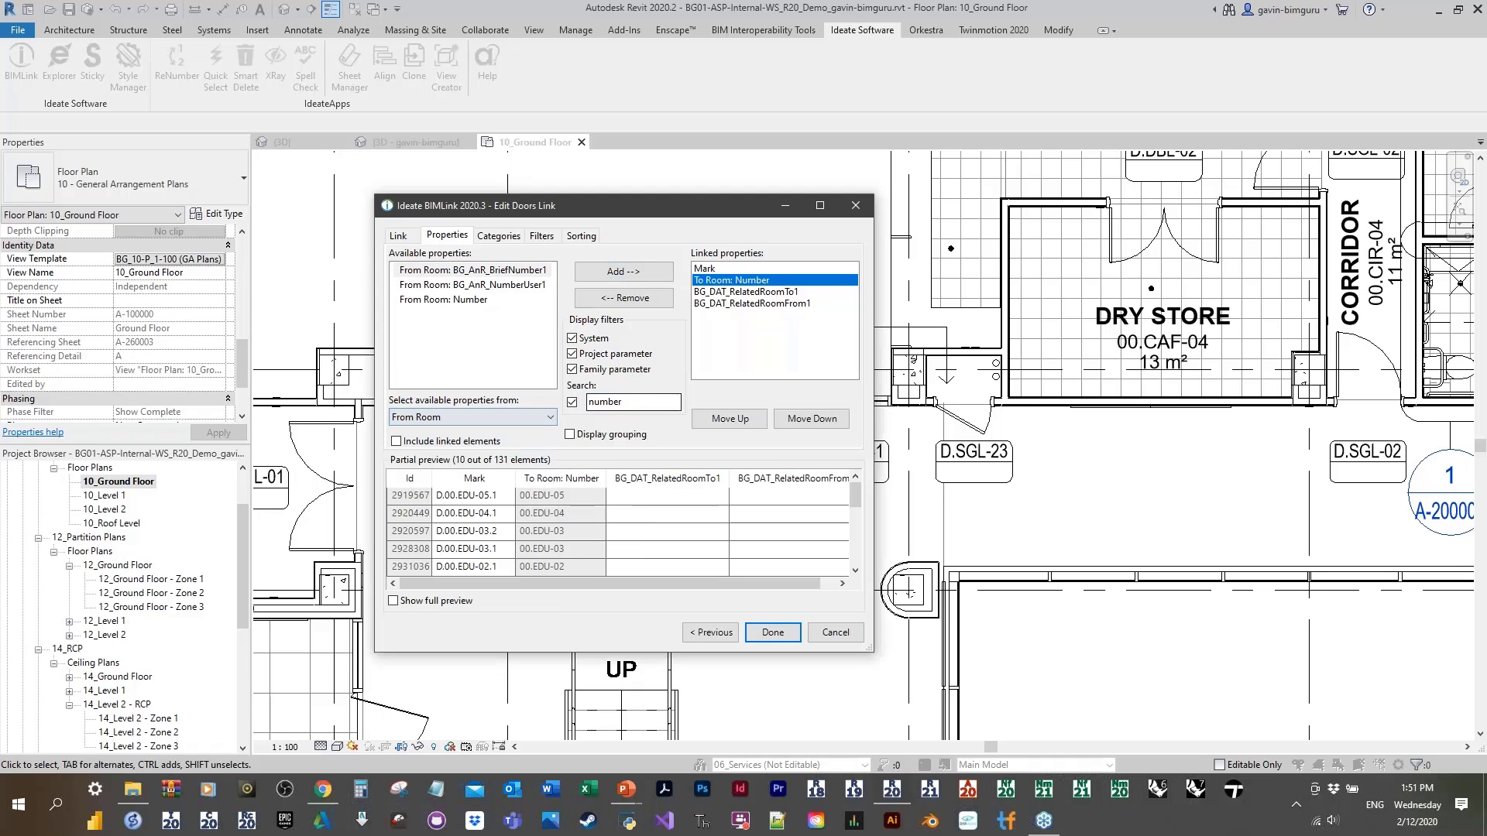
{"action": "left_click", "coordinate": [465, 299]}
{"action": "left_click", "coordinate": [623, 272]}
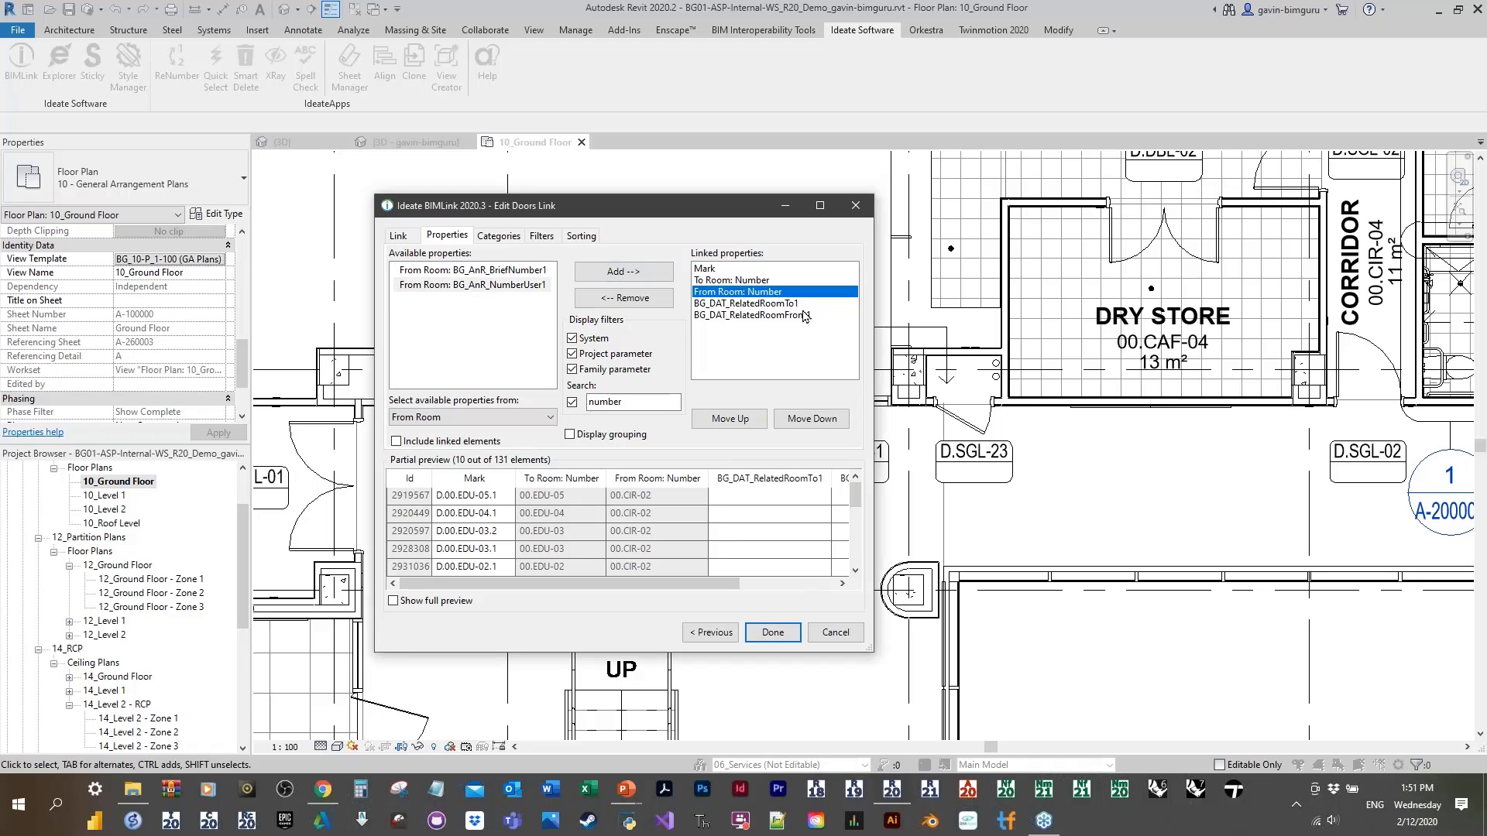
{"action": "left_click", "coordinate": [806, 303]}
{"action": "left_click", "coordinate": [779, 282]}
{"action": "left_click", "coordinate": [778, 292]}
{"action": "left_click", "coordinate": [751, 316]}
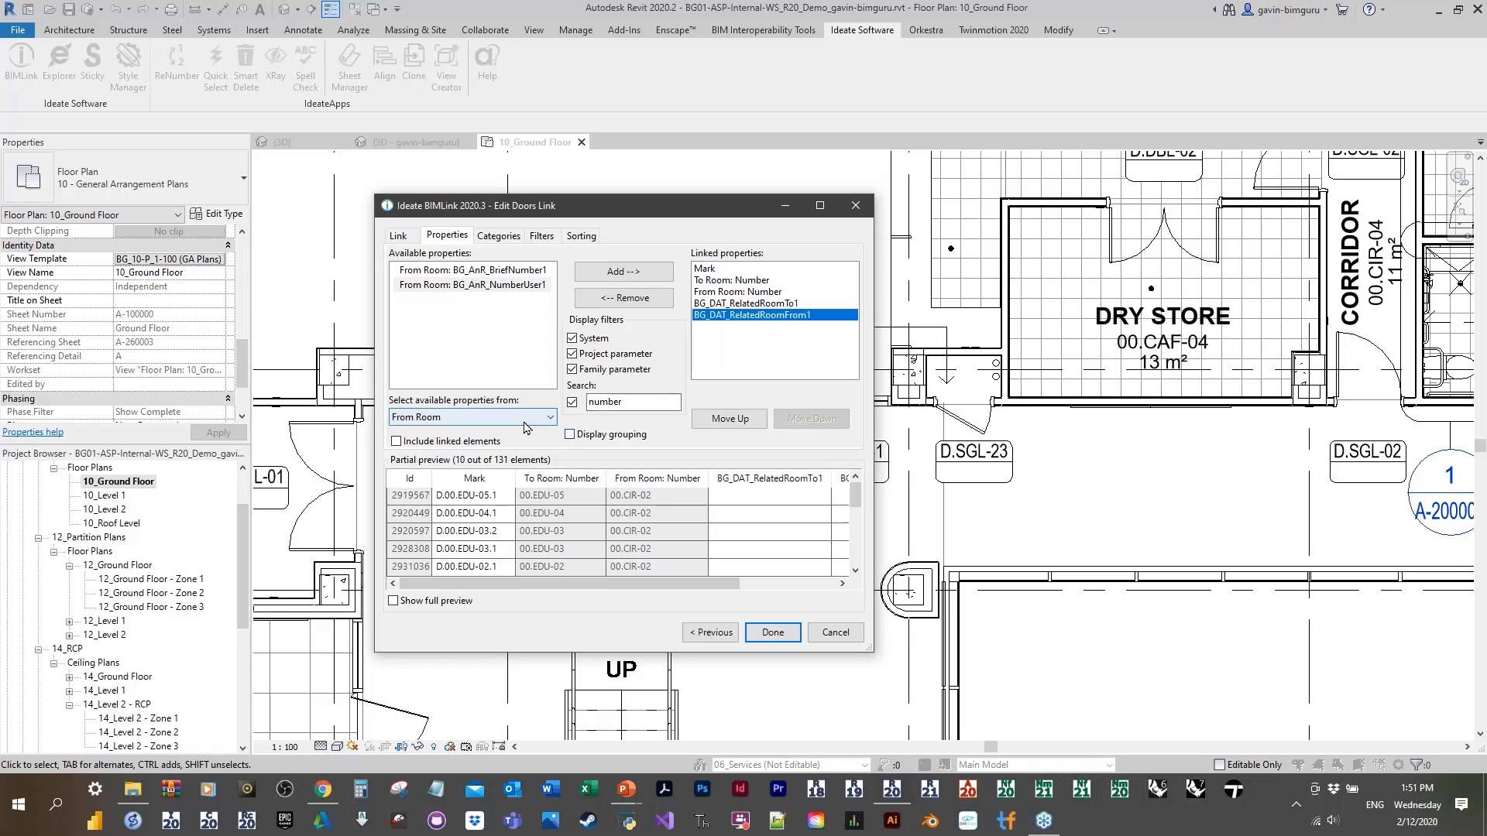
Step: Return to the Doors properties and add BG_DATd_Number1 to the linked properties
{"action": "left_click", "coordinate": [526, 419]}
{"action": "left_click", "coordinate": [495, 427]}
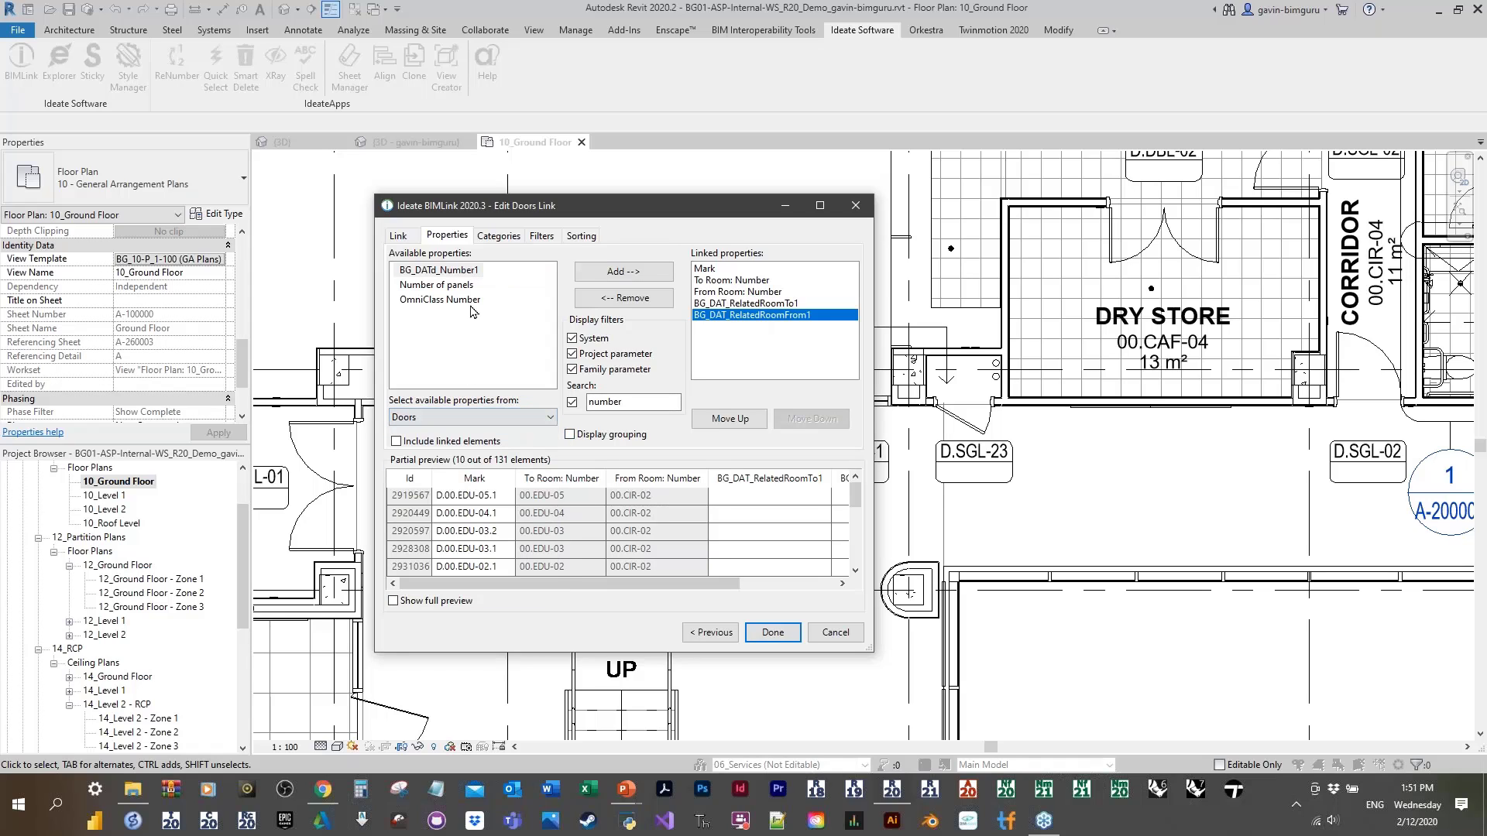
{"action": "left_click", "coordinate": [439, 270]}
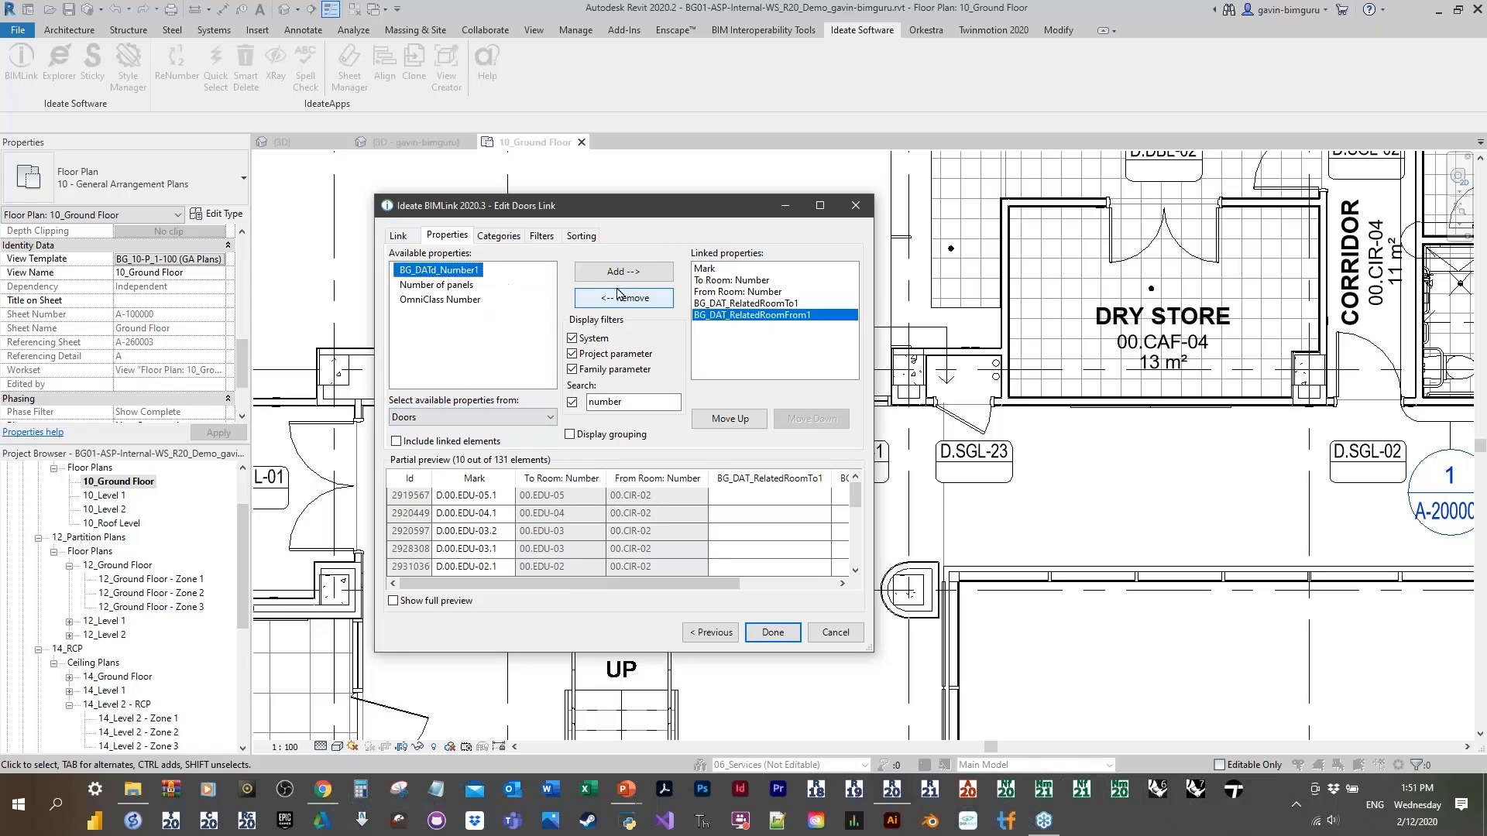
{"action": "left_click", "coordinate": [626, 272]}
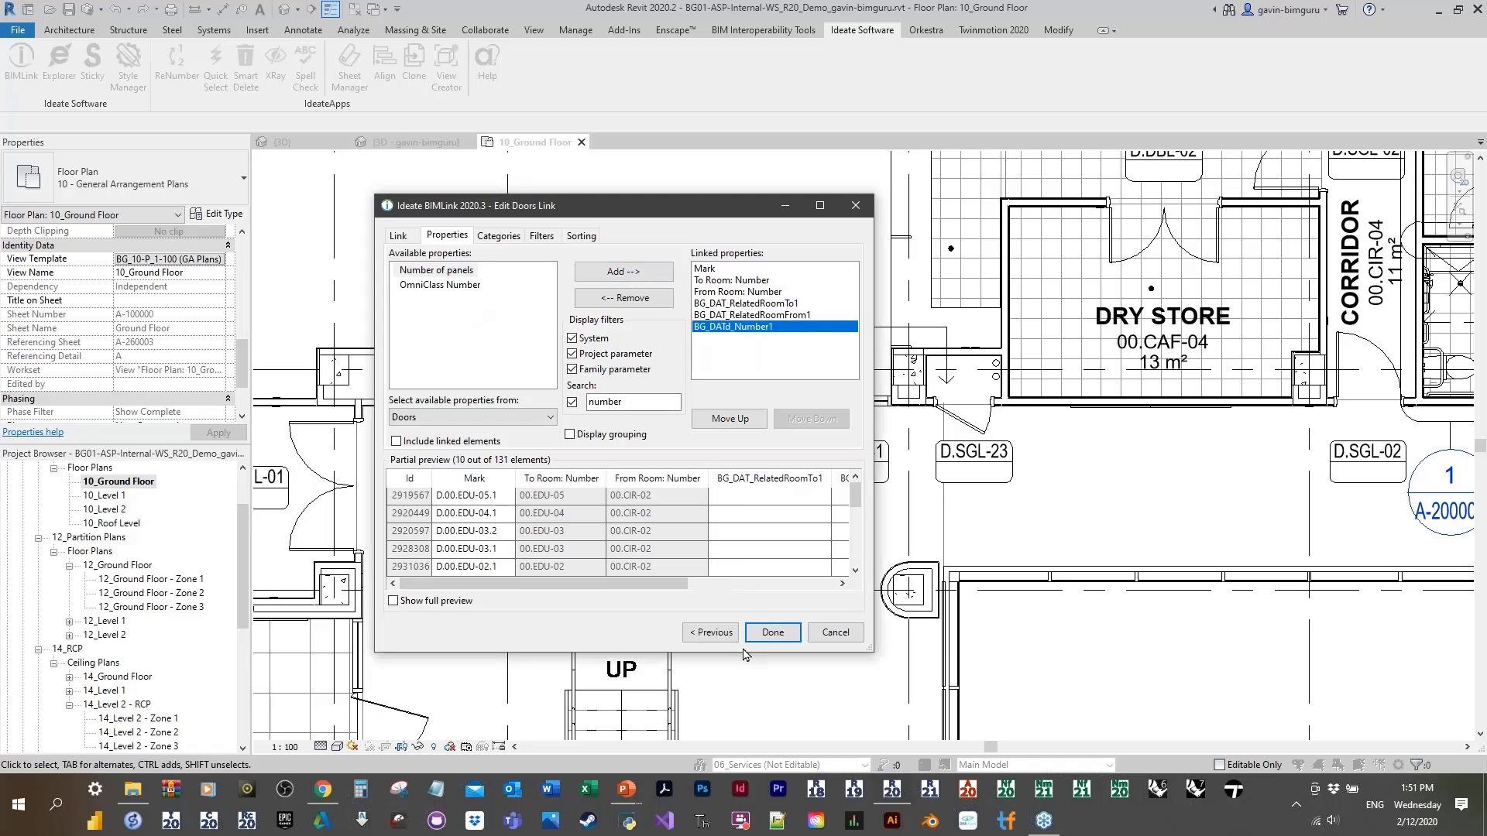
Step: Finish the link definition and export My Doors to My Doors.xlsx on the Desktop
{"action": "left_click", "coordinate": [772, 645]}
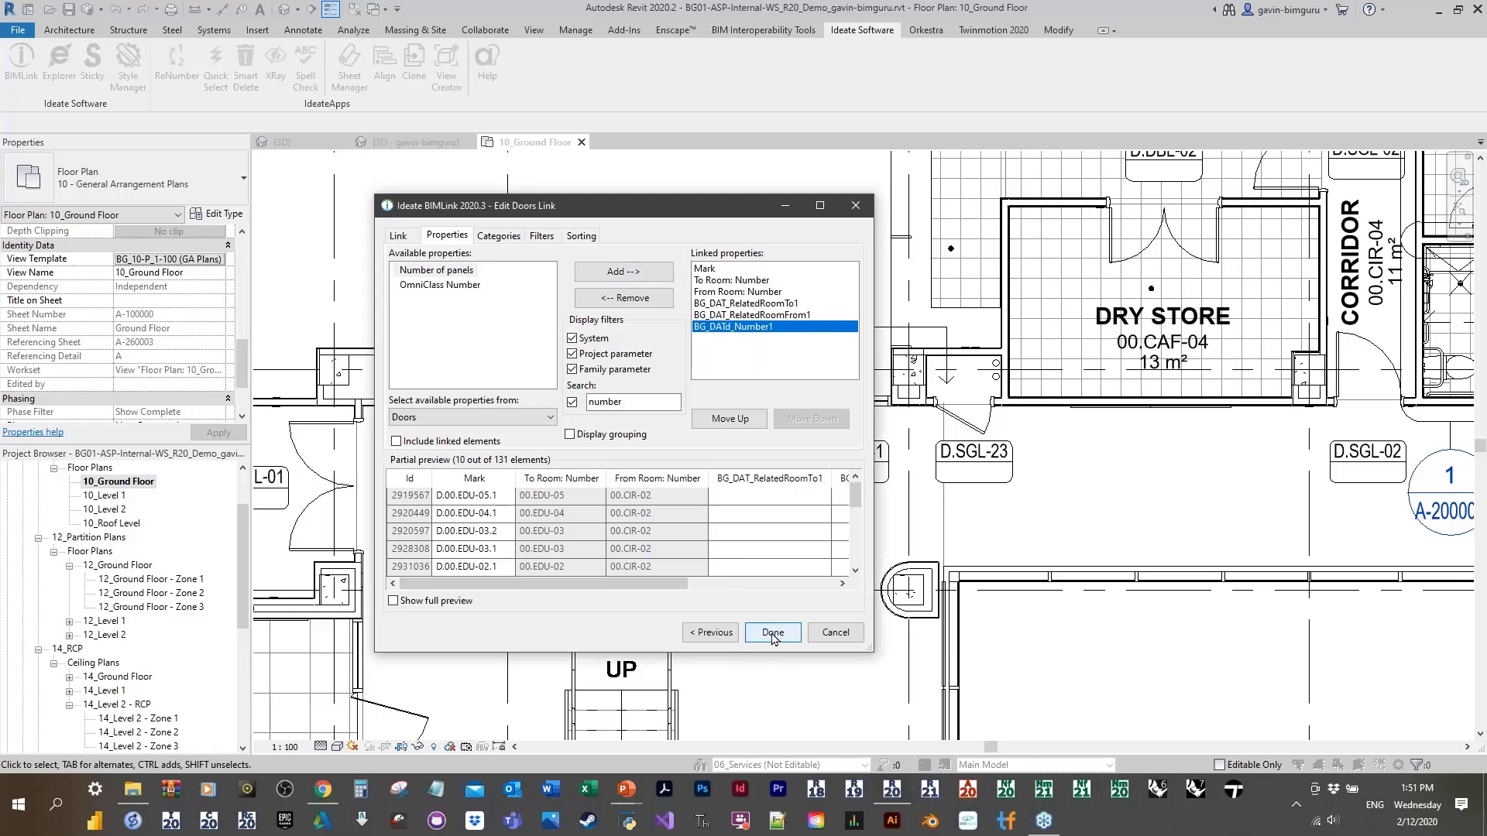
{"action": "left_click", "coordinate": [773, 634]}
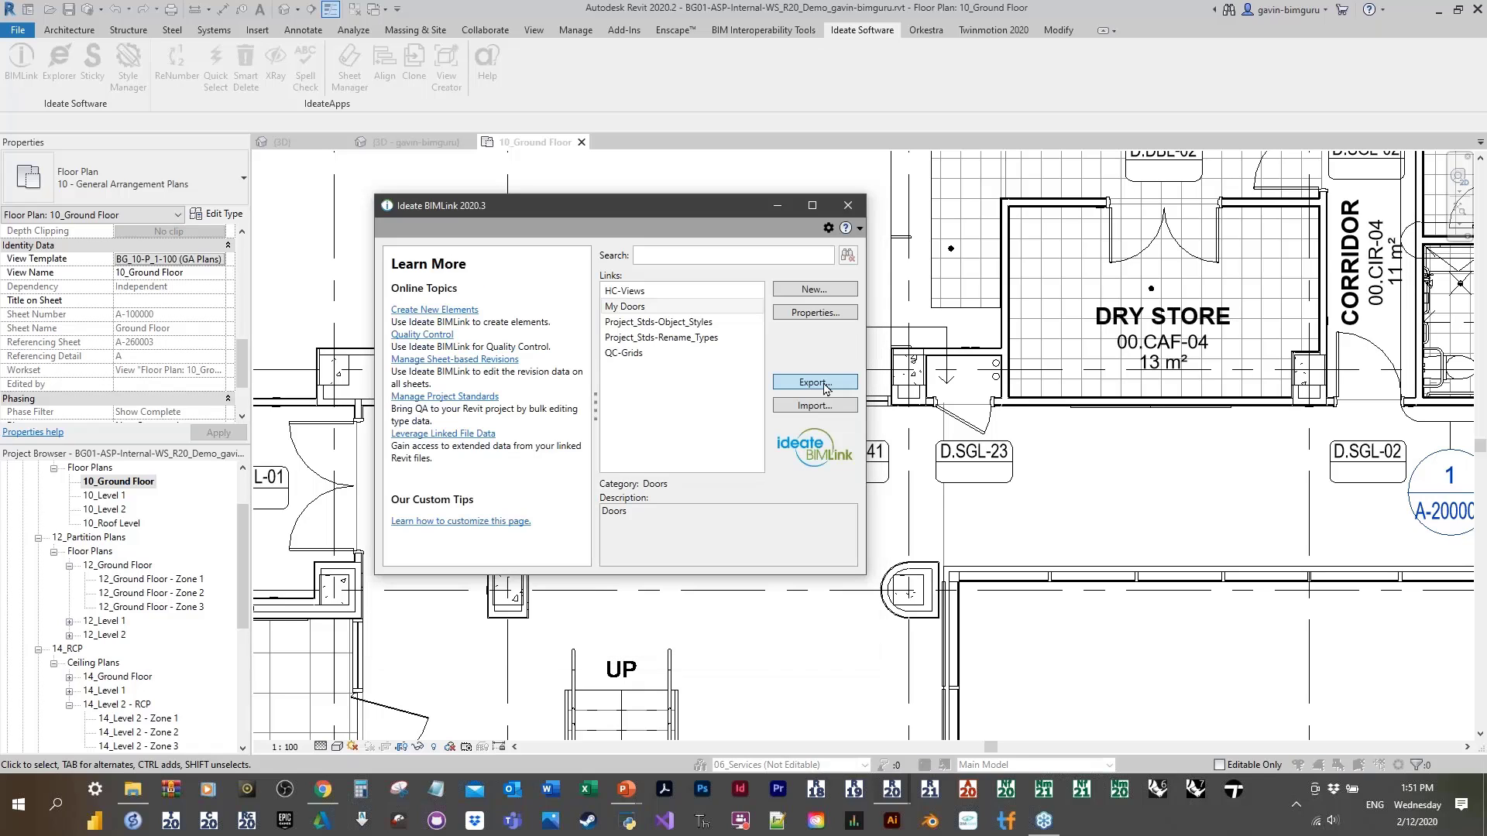
{"action": "left_click", "coordinate": [826, 385]}
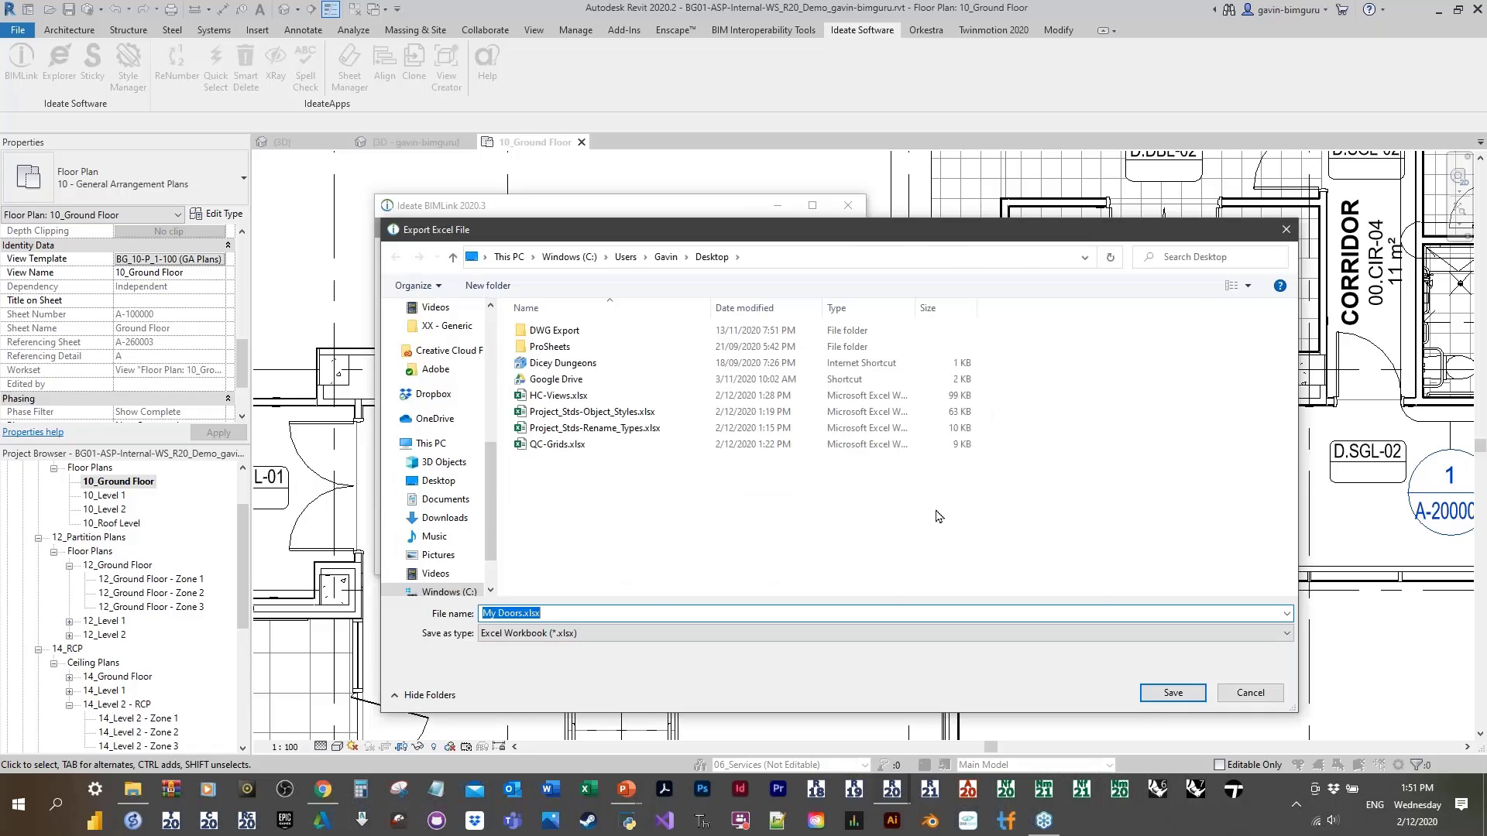
{"action": "key", "text": "Return"}
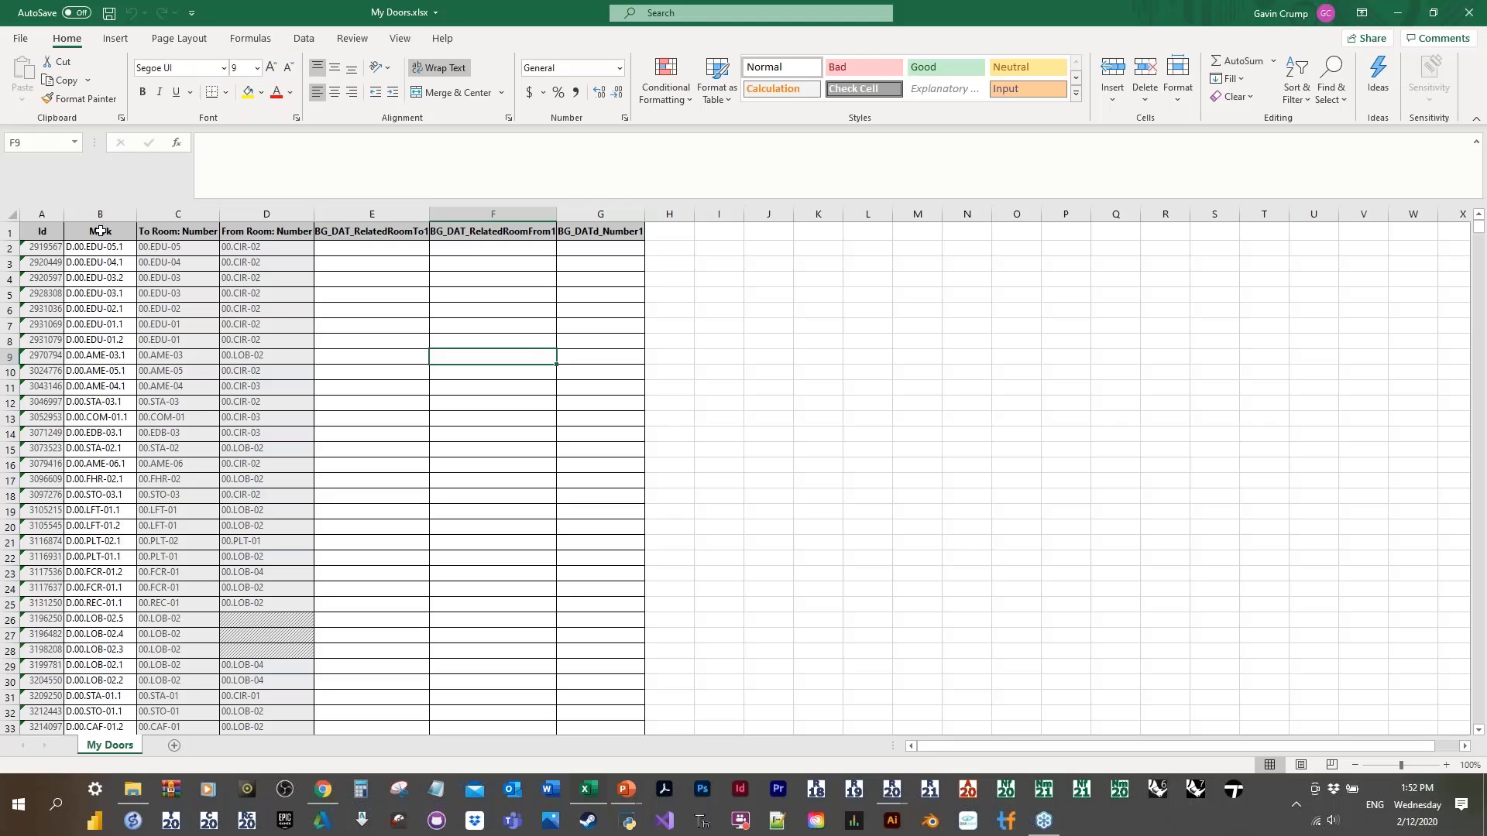
Step: Copy the To Room and From Room numbers and paste them as values into BG_DAT_RelatedRoomTo1 and BG_DAT_RelatedRoomFrom1 from E2 down
{"action": "mouse_move", "coordinate": [170, 247]}
{"action": "left_mouse_down"}
{"action": "mouse_move", "coordinate": [372, 388]}
{"action": "mouse_move", "coordinate": [324, 831]}
{"action": "mouse_move", "coordinate": [256, 647]}
{"action": "mouse_move", "coordinate": [271, 53]}
{"action": "mouse_move", "coordinate": [178, 247]}
{"action": "left_mouse_up"}
{"action": "key", "text": "ctrl+c"}
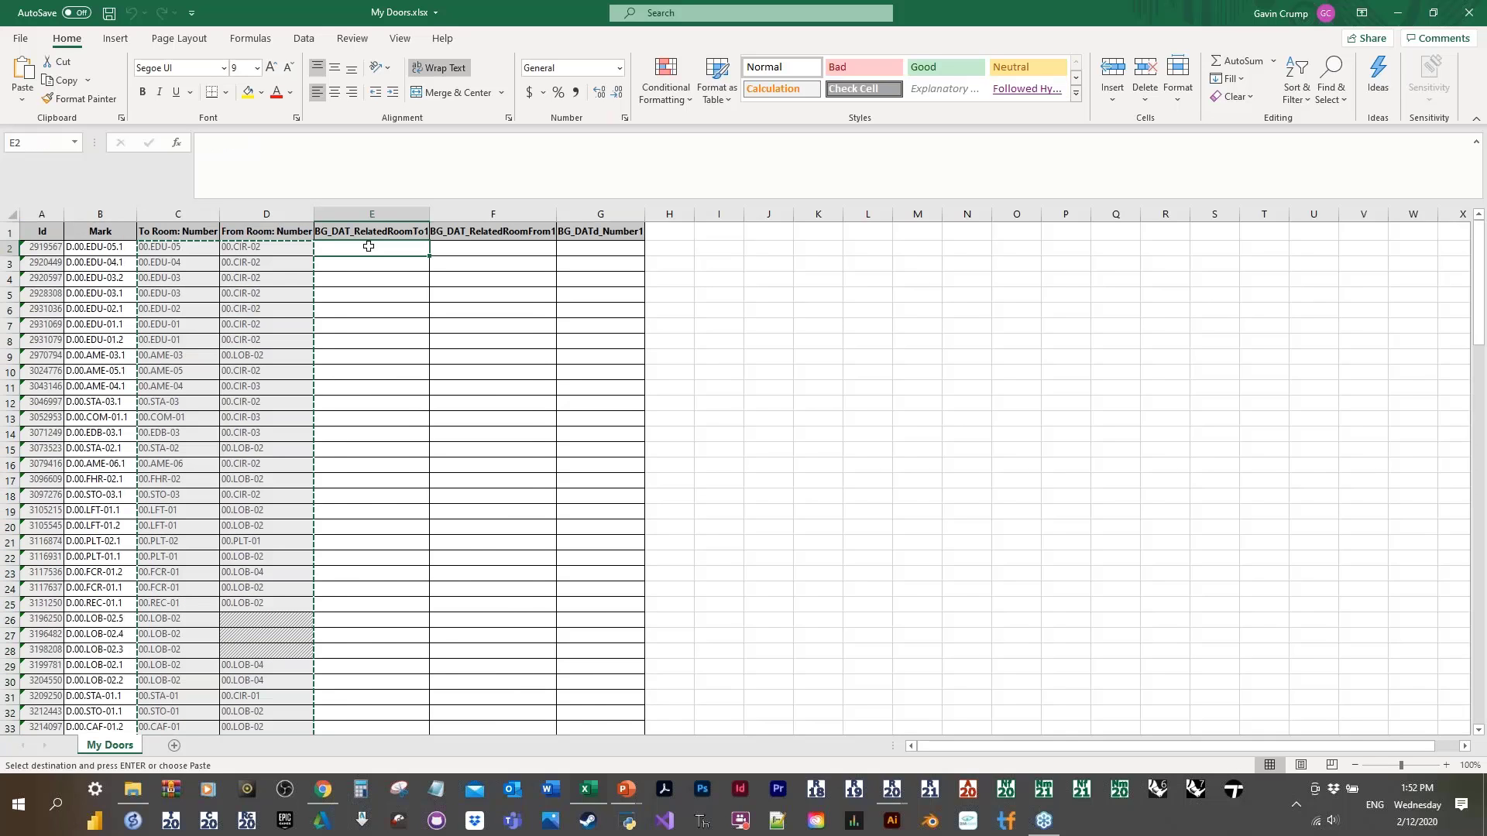
{"action": "right_click", "coordinate": [375, 247]}
{"action": "left_click", "coordinate": [517, 309]}
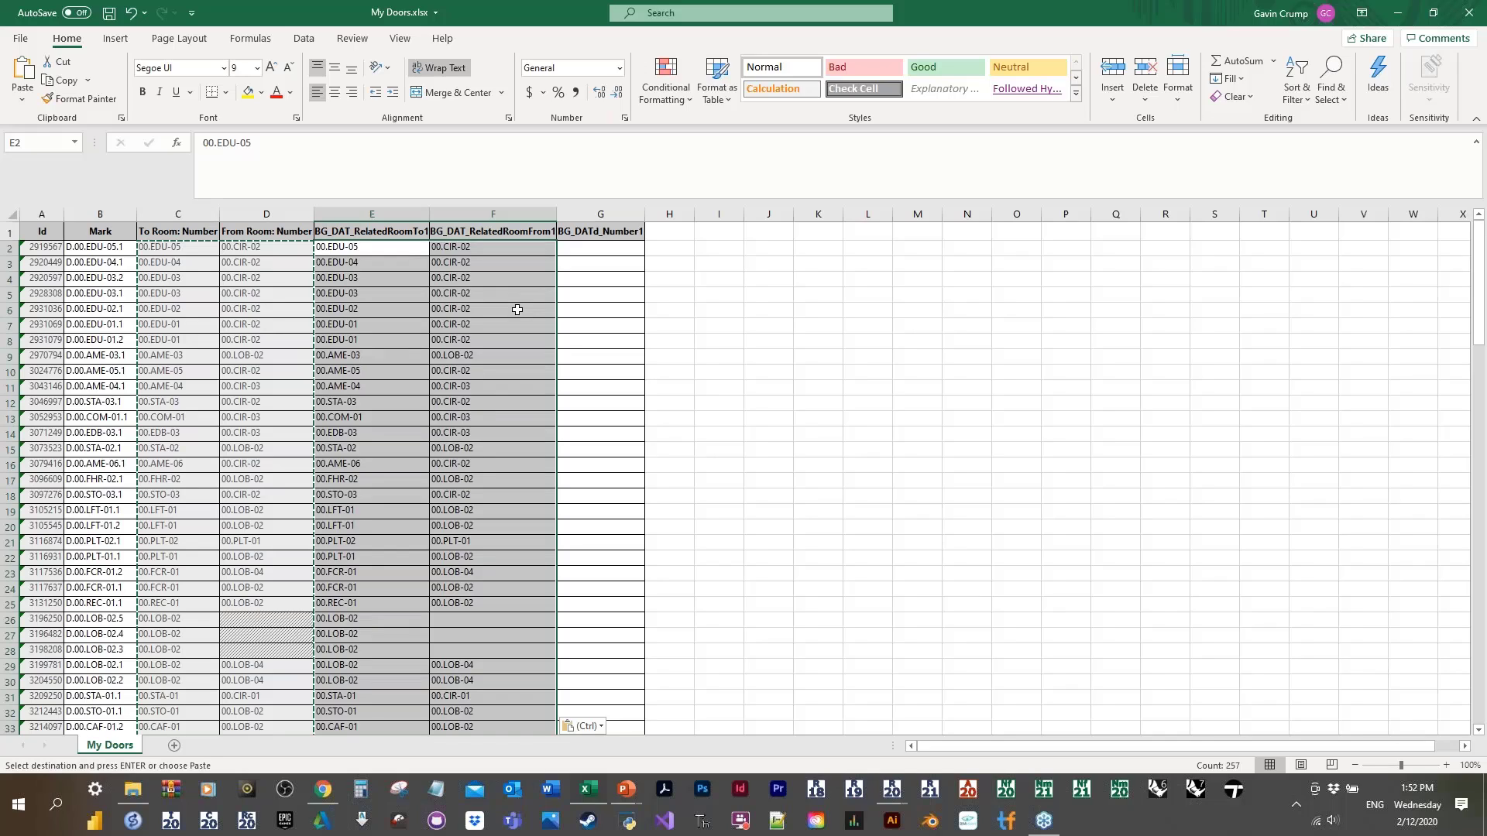
Step: Enter =RIGHT(B2,1) in G2 and fill it down the BG_DATd_Number1 column to row 132
{"action": "left_click", "coordinate": [517, 340]}
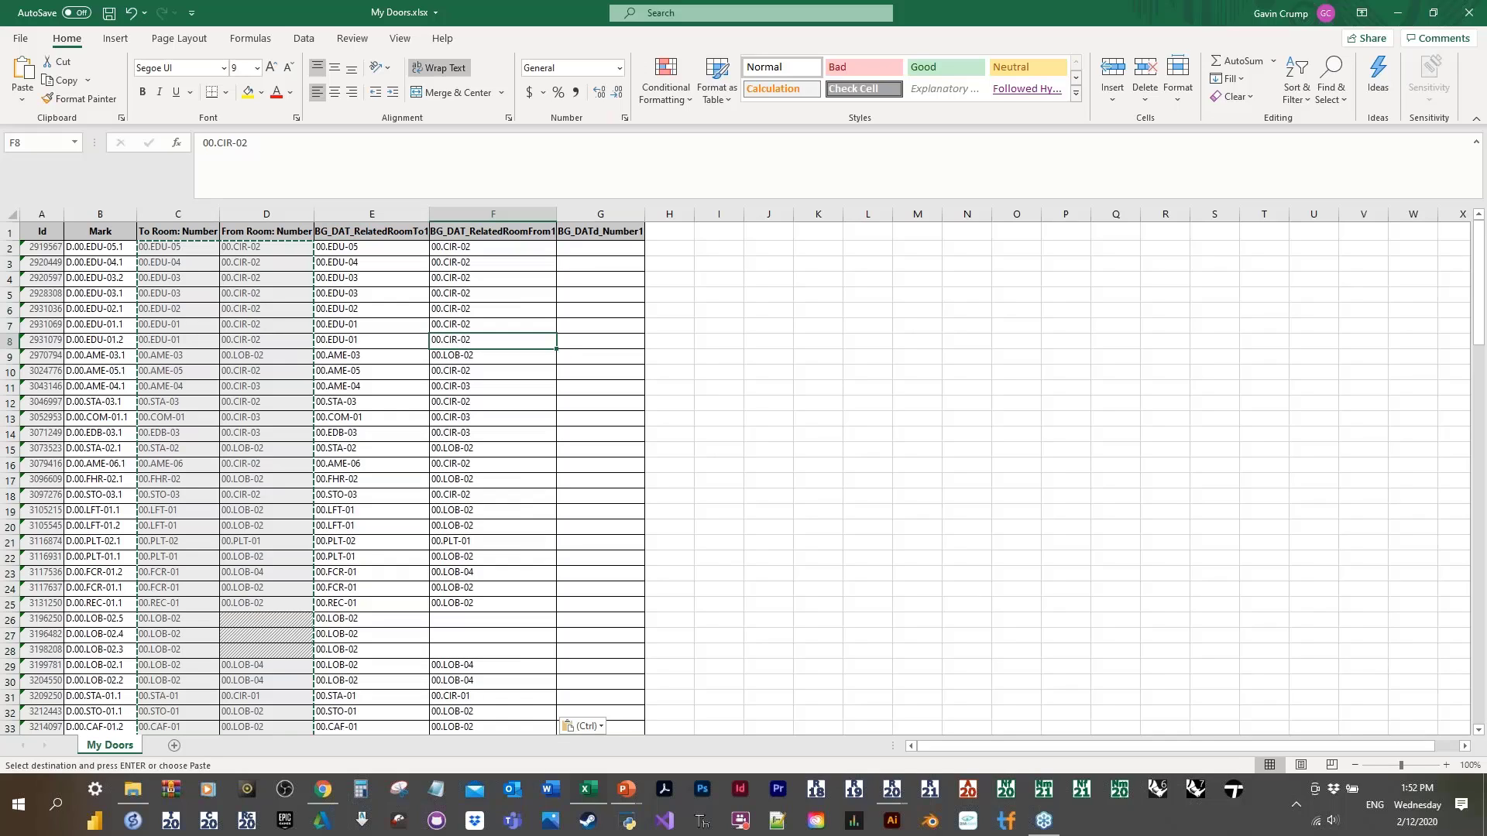
{"action": "left_click", "coordinate": [590, 248]}
{"action": "type", "text": "=right("}
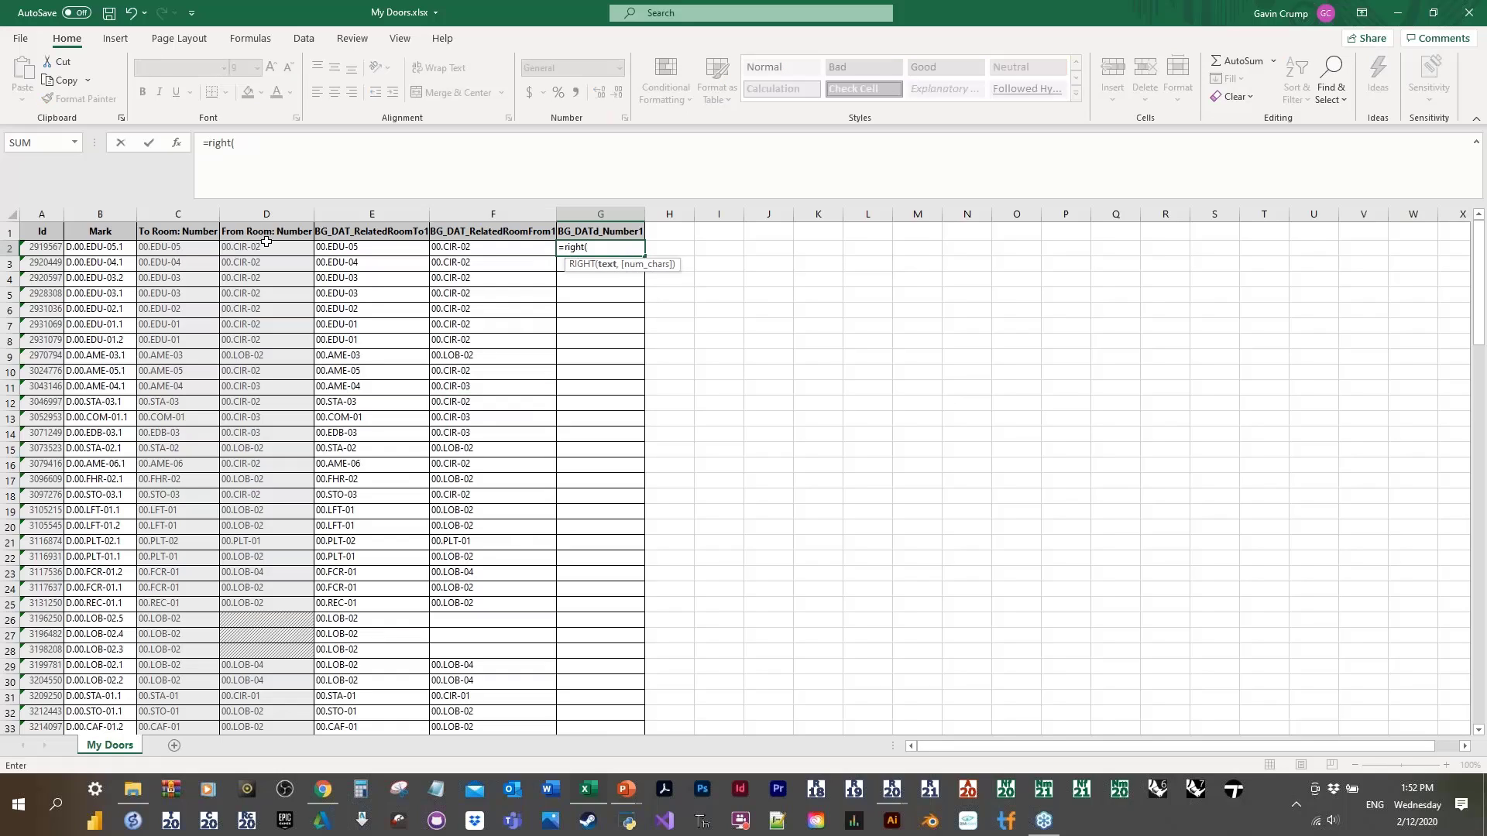
{"action": "left_click", "coordinate": [103, 248]}
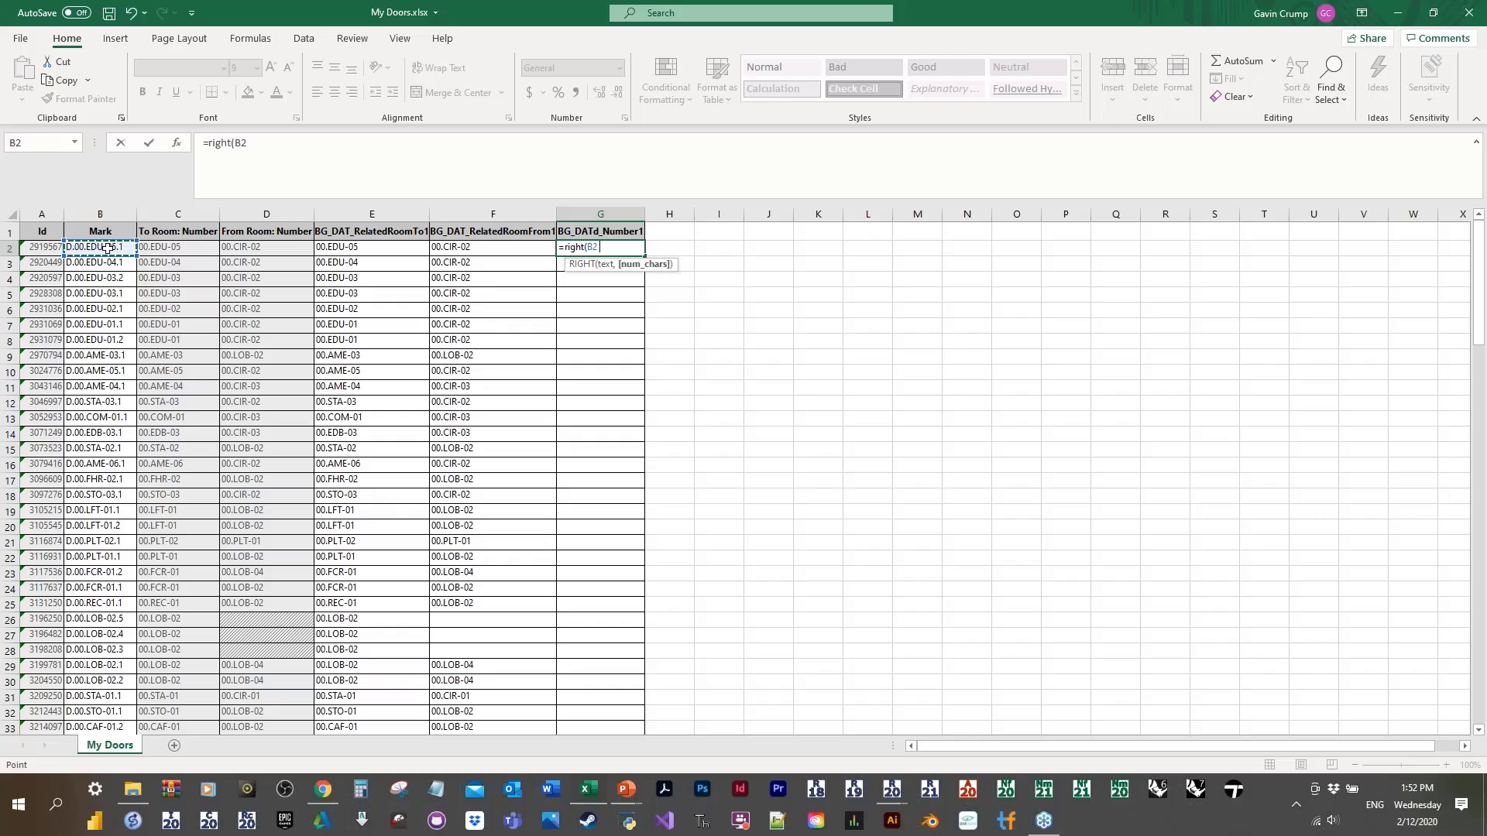
{"action": "type", "text": ",1)"}
{"action": "key", "text": "Return"}
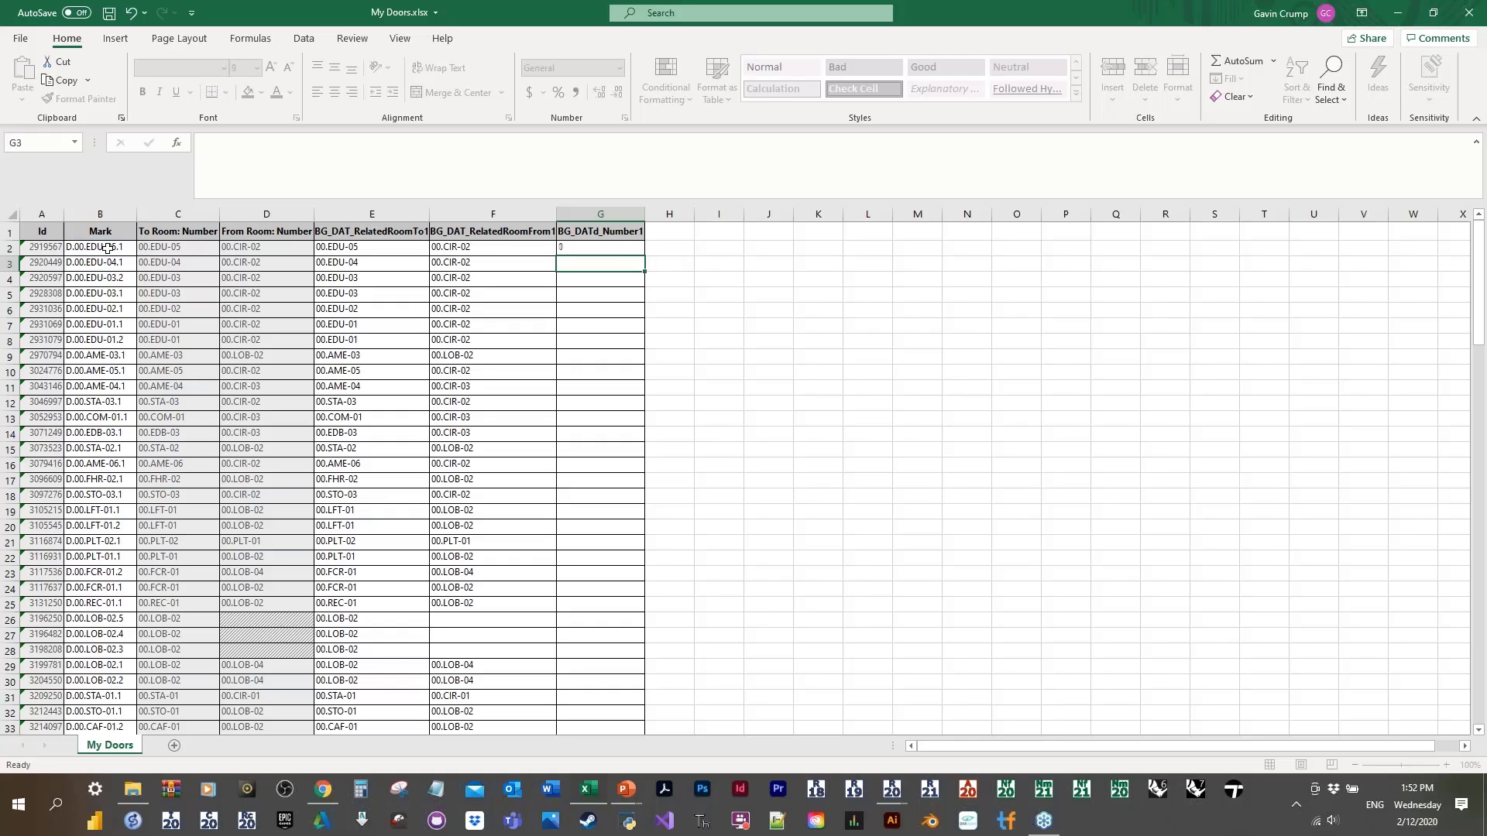
{"action": "left_click", "coordinate": [620, 251]}
{"action": "left_click_drag", "start_coordinate": [644, 255], "coordinate": [641, 707]}
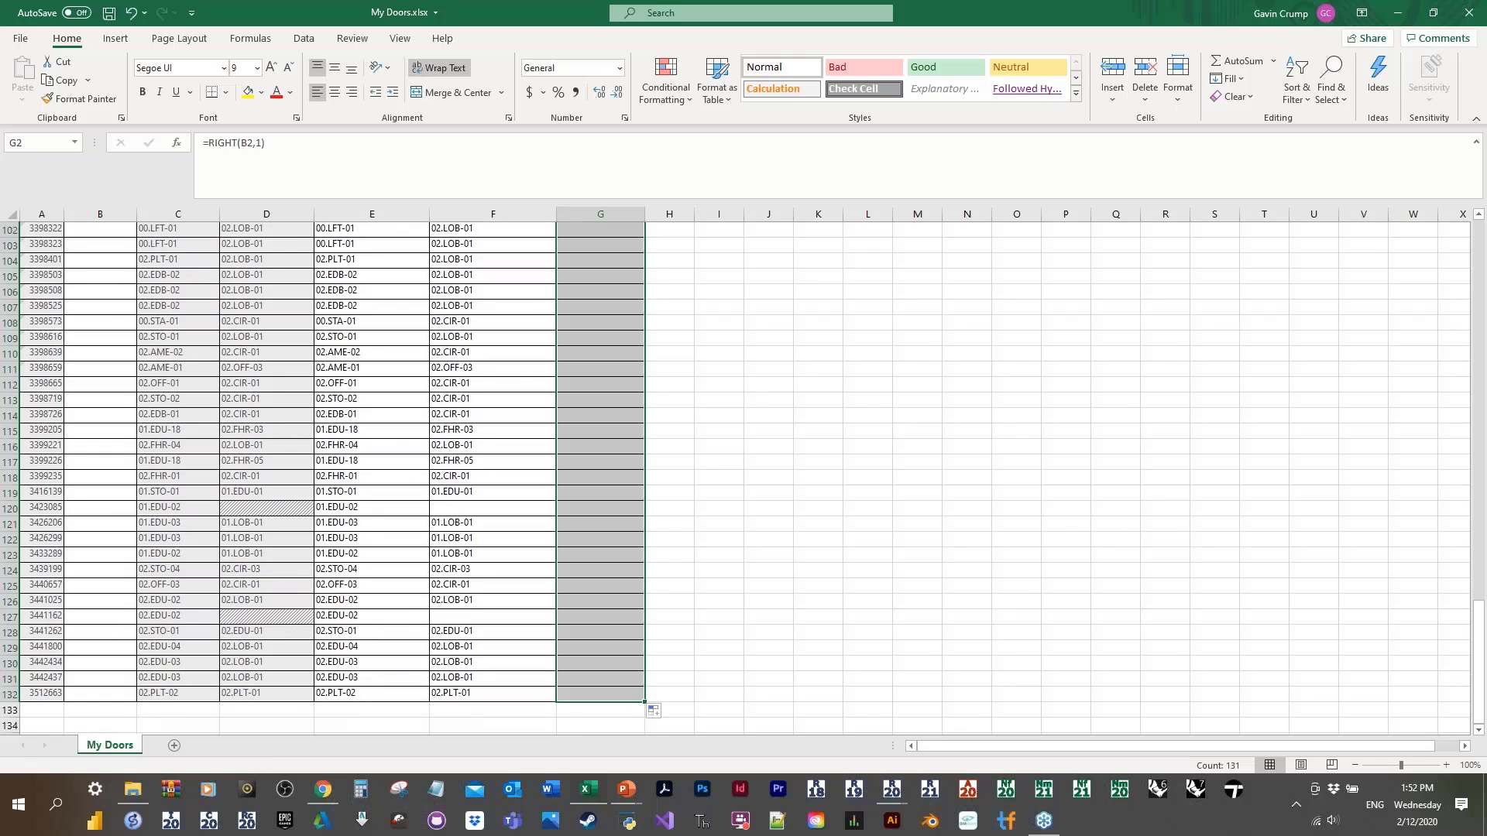
Step: Check the filled BG_DATd_Number1 values against the door marks down the sheet
{"action": "key", "text": "ctrl+c"}
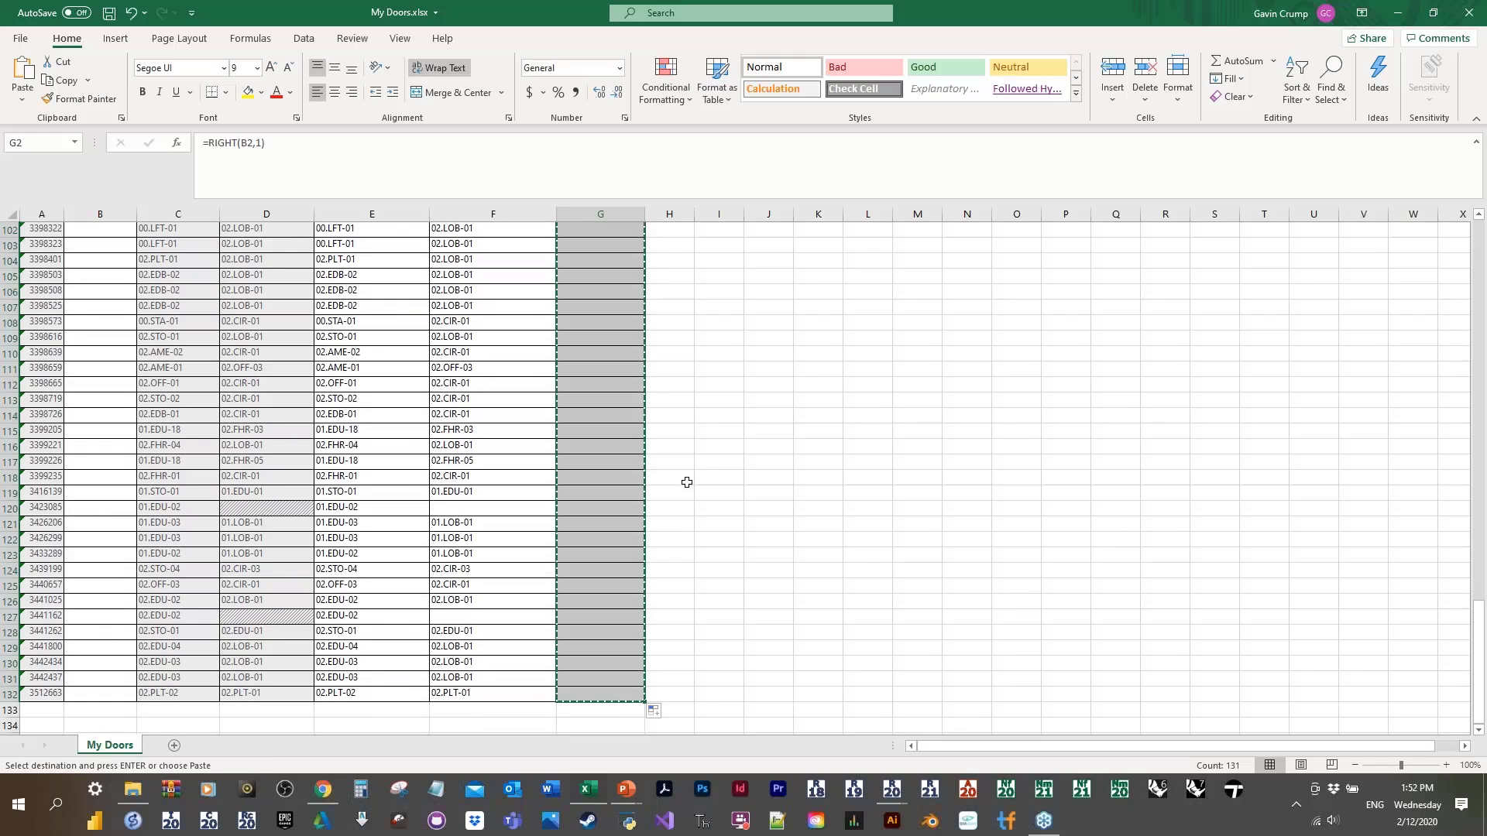
{"action": "left_click", "coordinate": [1168, 444]}
{"action": "left_click", "coordinate": [683, 680]}
{"action": "scroll", "coordinate": [774, 642], "scroll_direction": "up", "scroll_amount": 2}
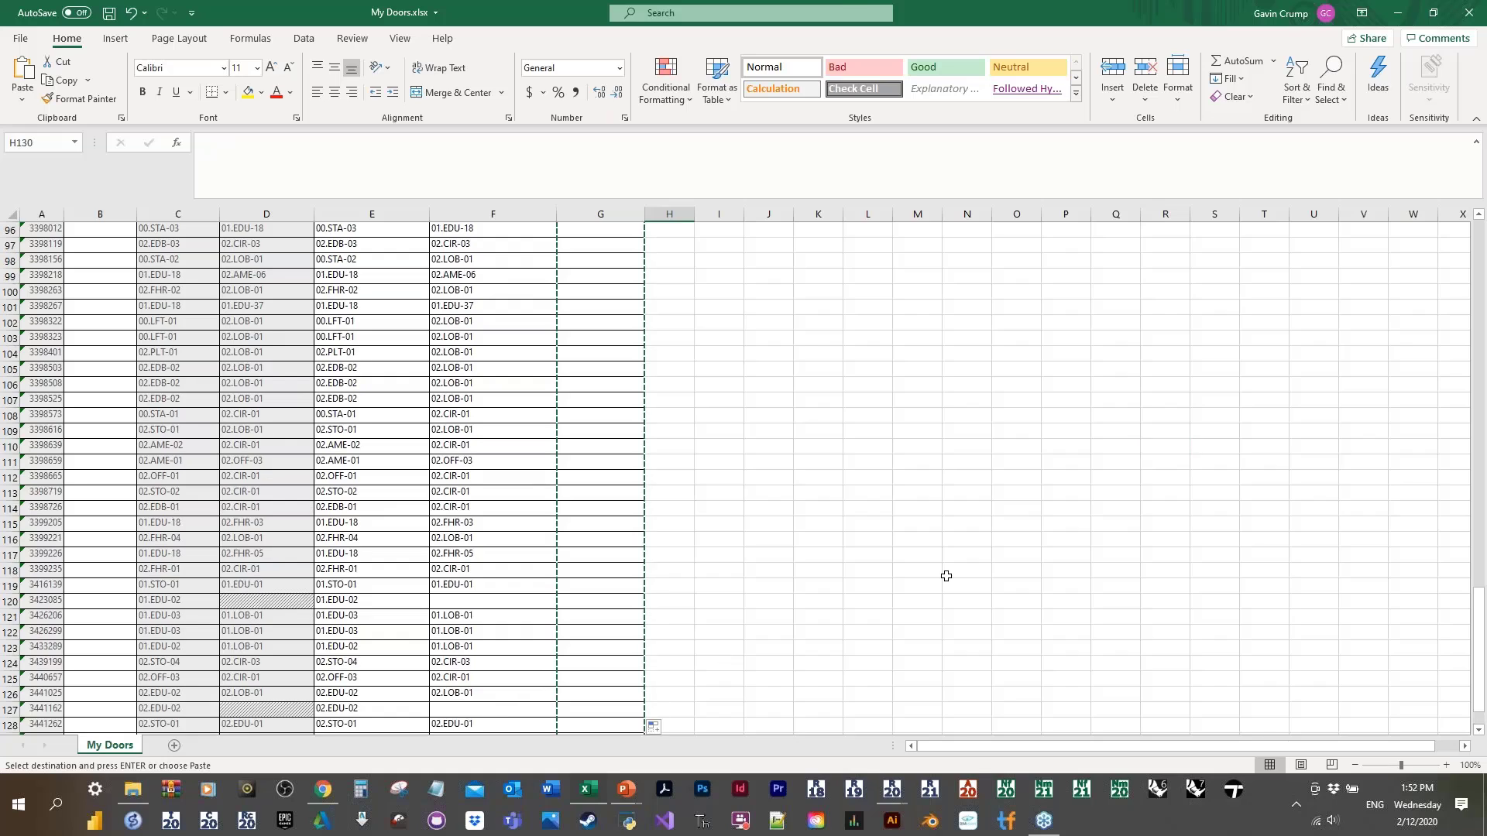
{"action": "left_click_drag", "start_coordinate": [945, 577], "coordinate": [849, 16]}
{"action": "left_click", "coordinate": [624, 382]}
{"action": "scroll", "coordinate": [661, 465], "scroll_direction": "down", "scroll_amount": 11}
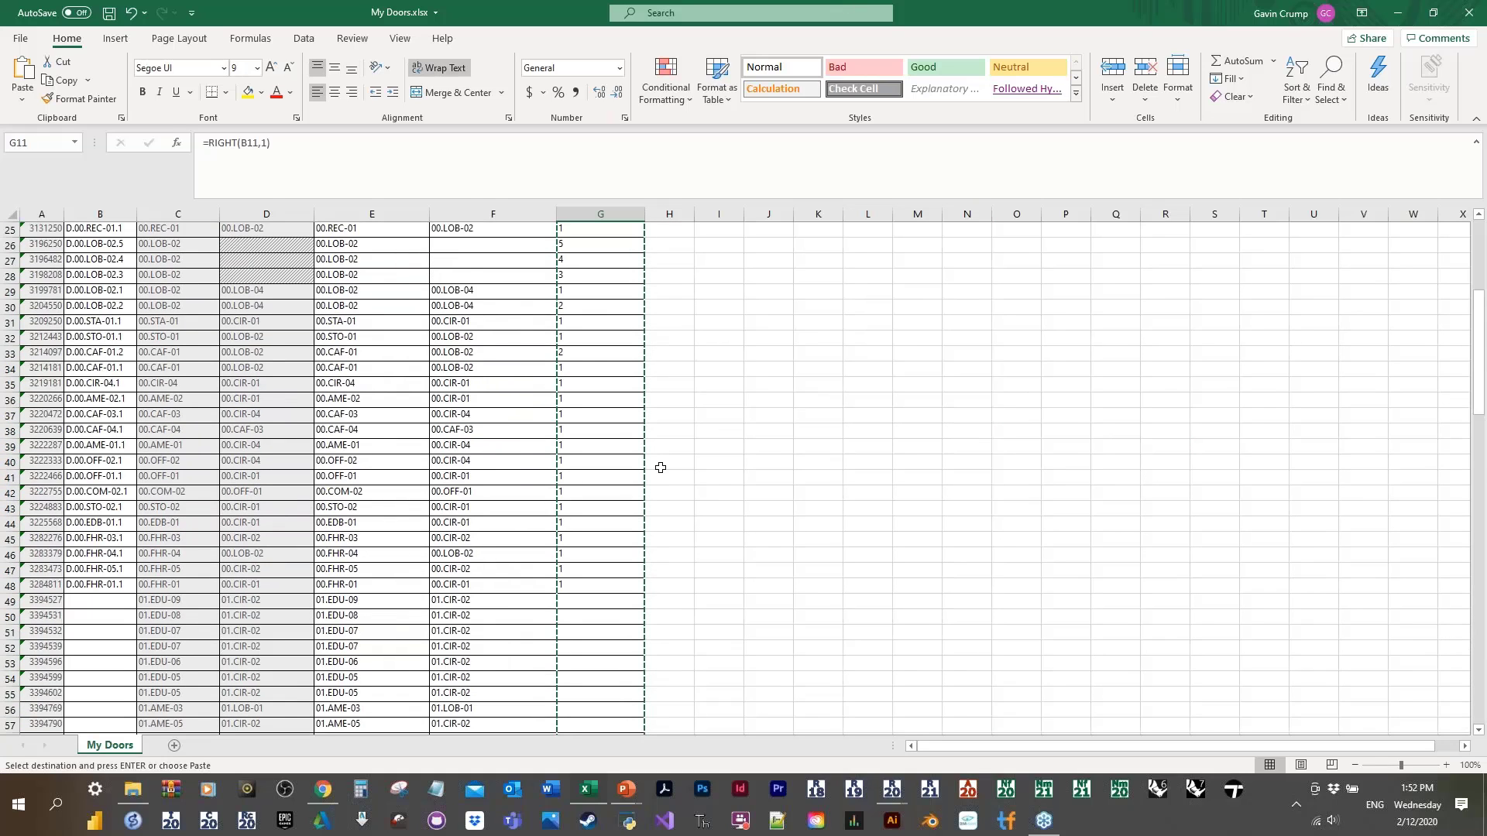
{"action": "scroll", "coordinate": [660, 469], "scroll_direction": "up", "scroll_amount": 2}
{"action": "left_click", "coordinate": [590, 554]}
{"action": "left_click", "coordinate": [572, 539]}
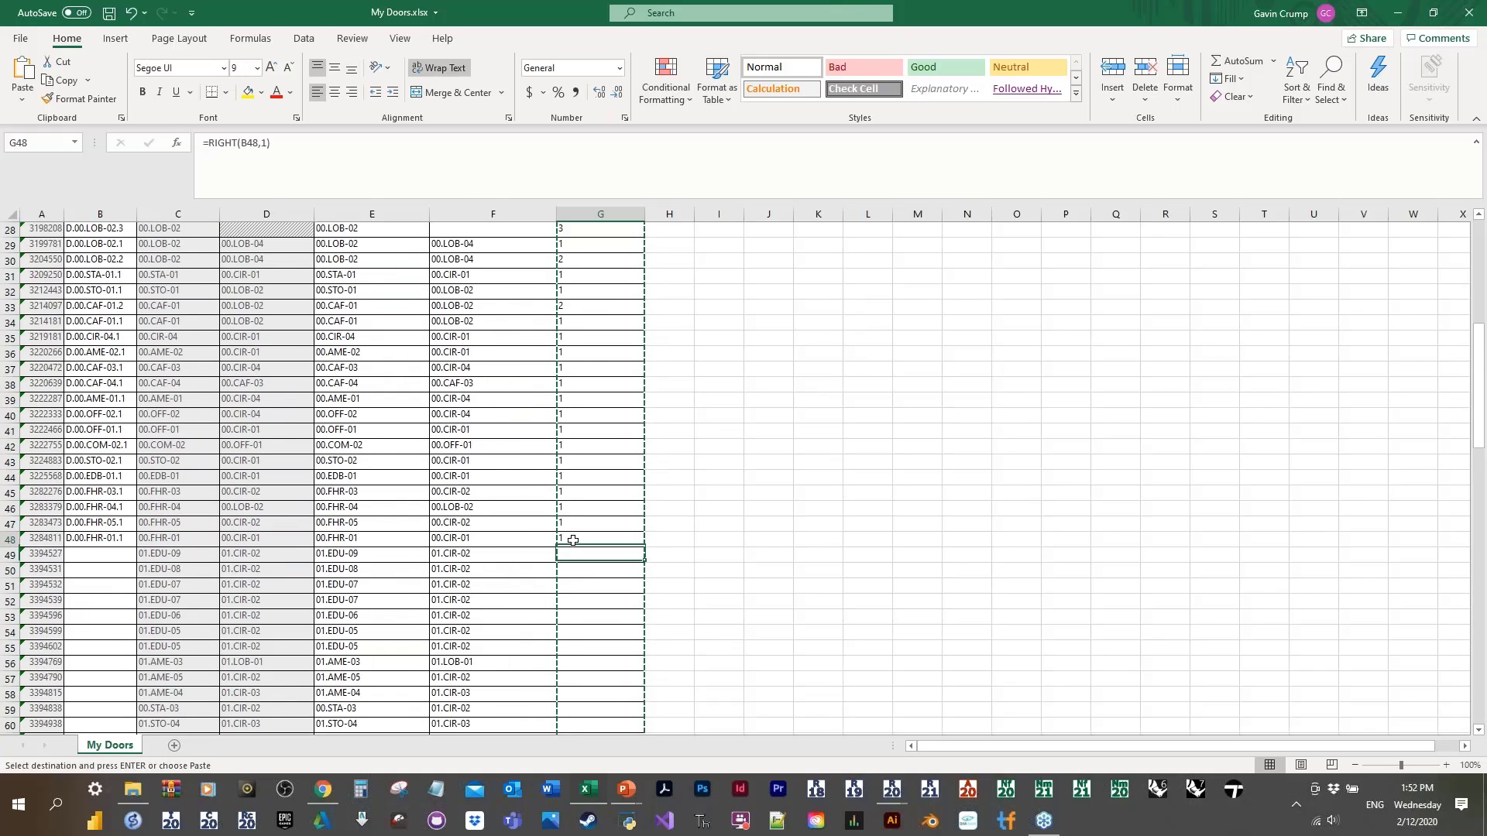
{"action": "left_click", "coordinate": [90, 524]}
{"action": "key", "text": "Escape"}
{"action": "scroll", "coordinate": [389, 456], "scroll_direction": "up", "scroll_amount": 1}
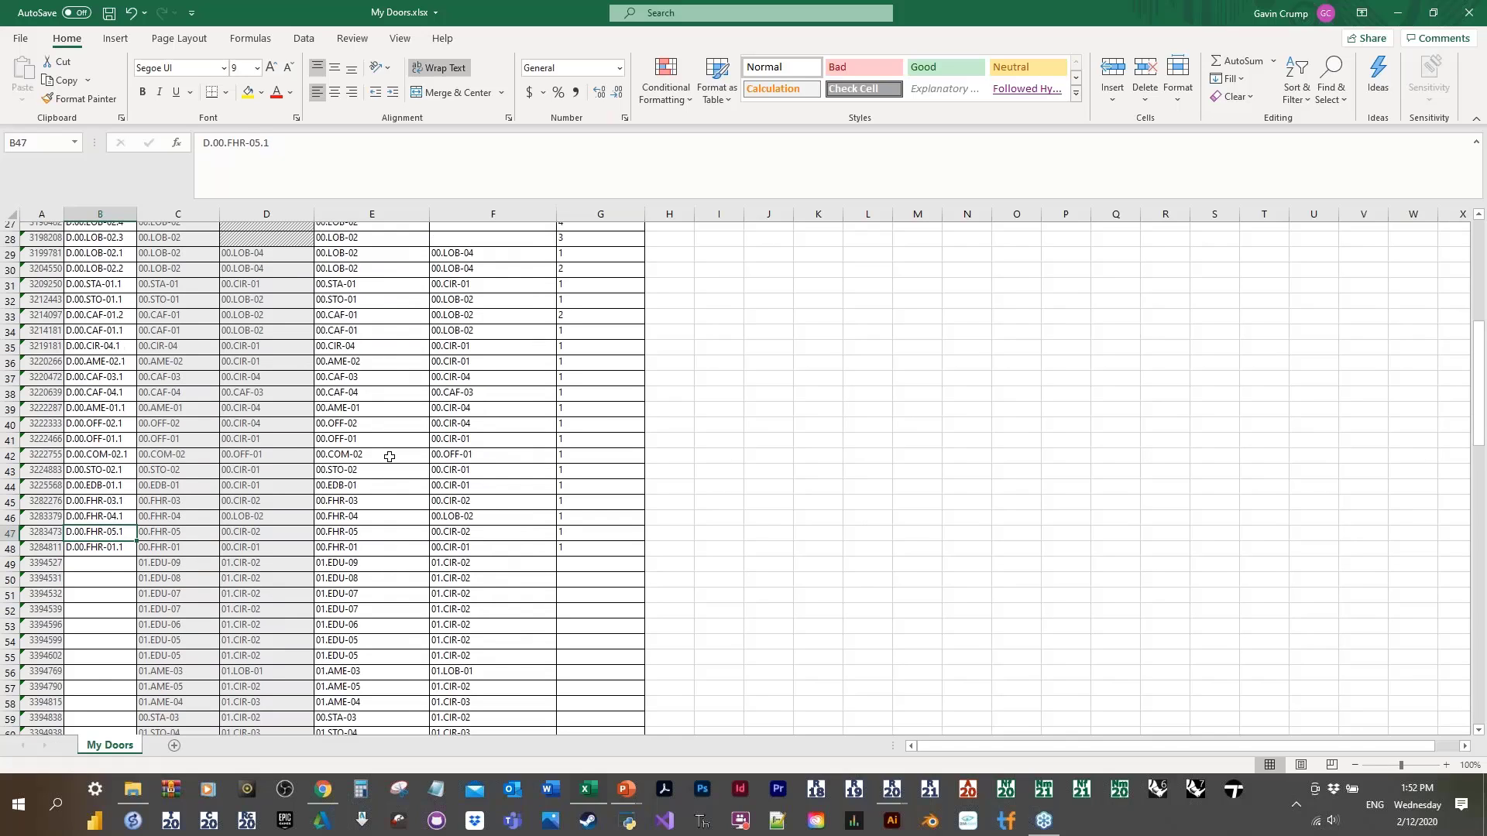
{"action": "scroll", "coordinate": [390, 457], "scroll_direction": "up", "scroll_amount": 3}
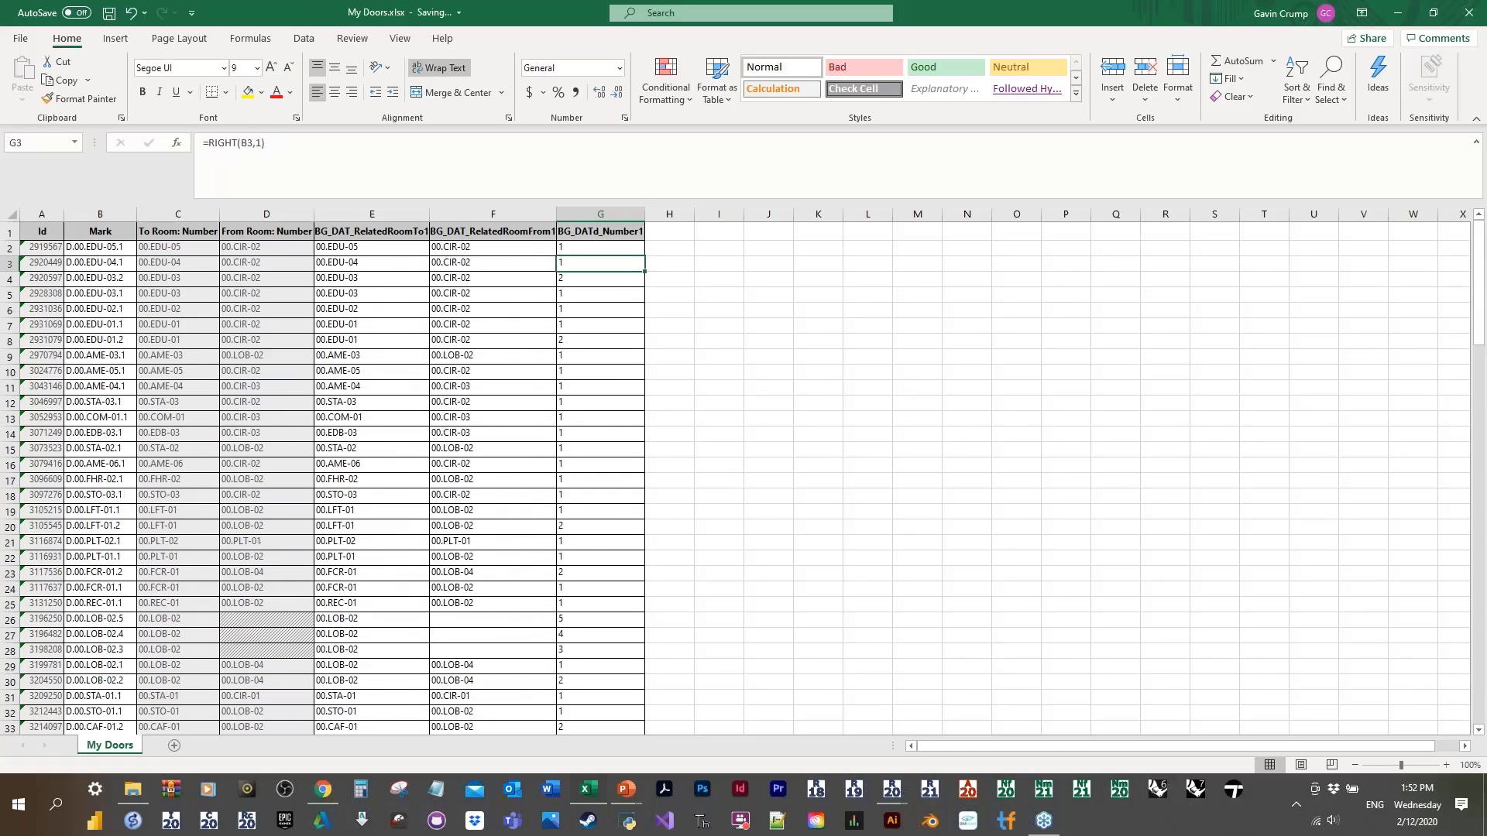
Step: Save and close the workbook, and import My Doors.xlsx into the Revit model through the My Doors link
{"action": "key", "text": "ctrl+s"}
{"action": "left_click", "coordinate": [1473, 6]}
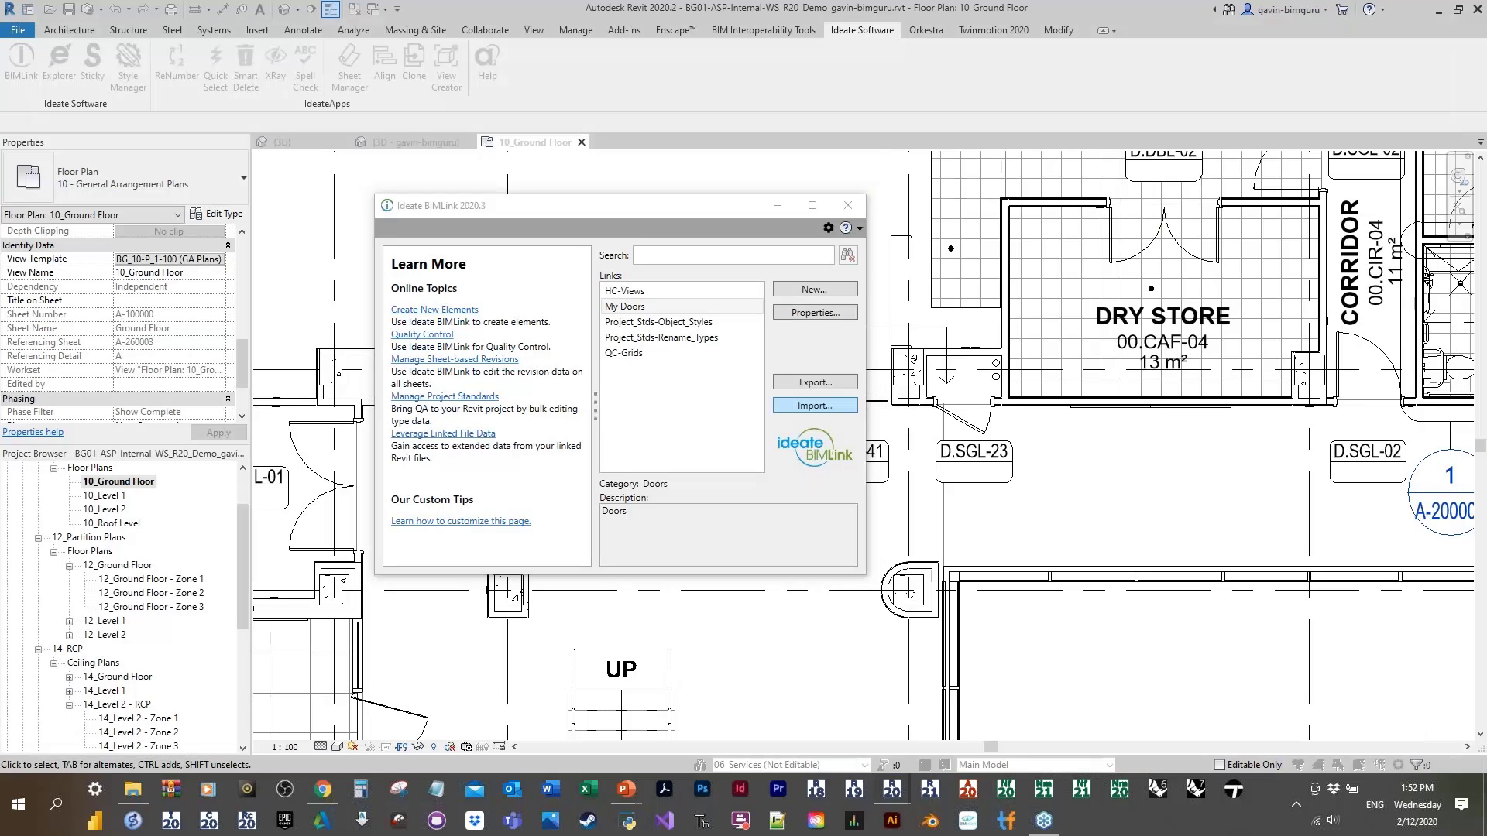
{"action": "left_click", "coordinate": [815, 405]}
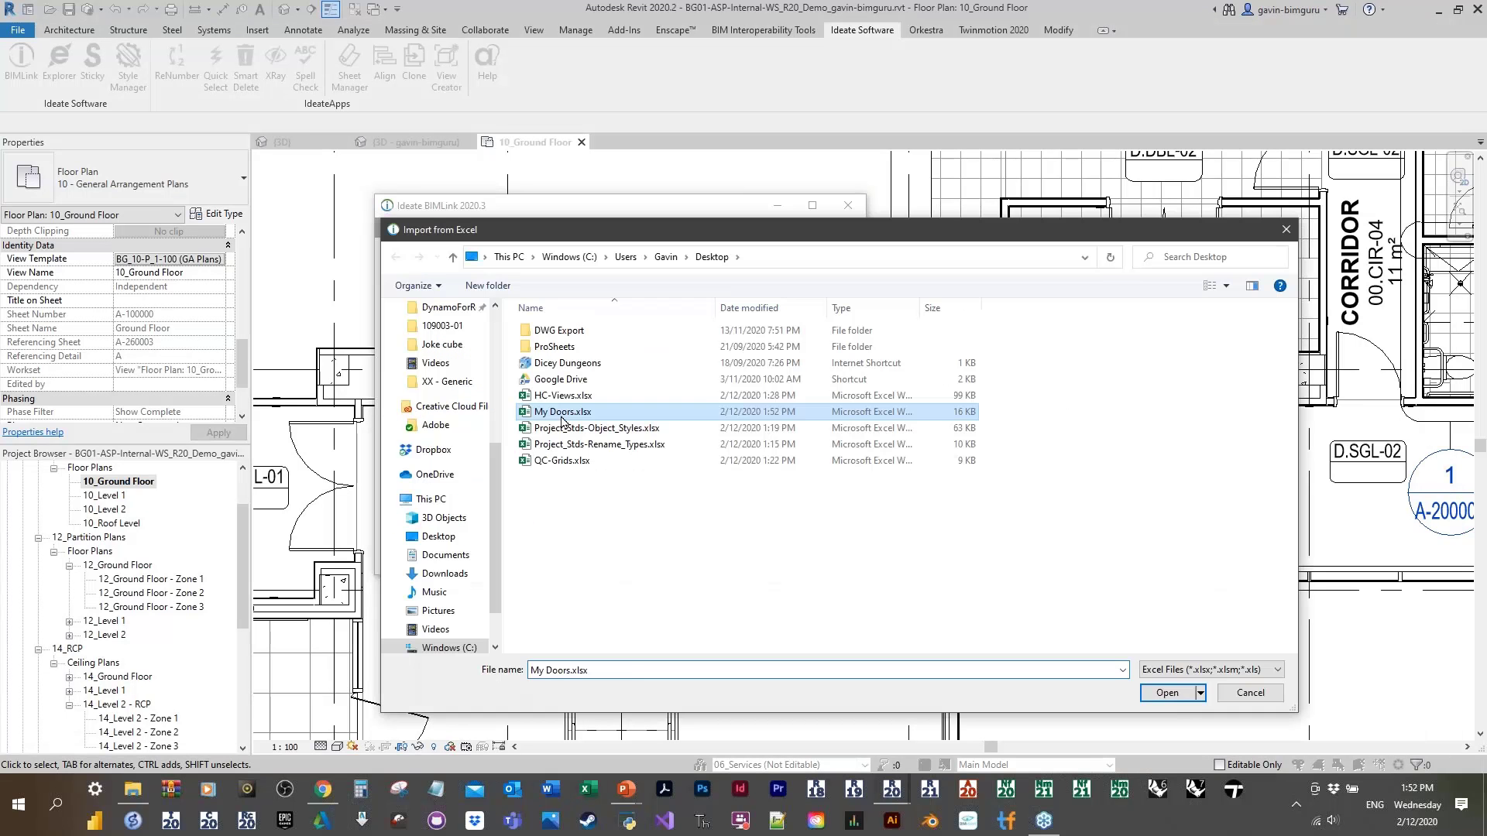
{"action": "key", "text": "Return"}
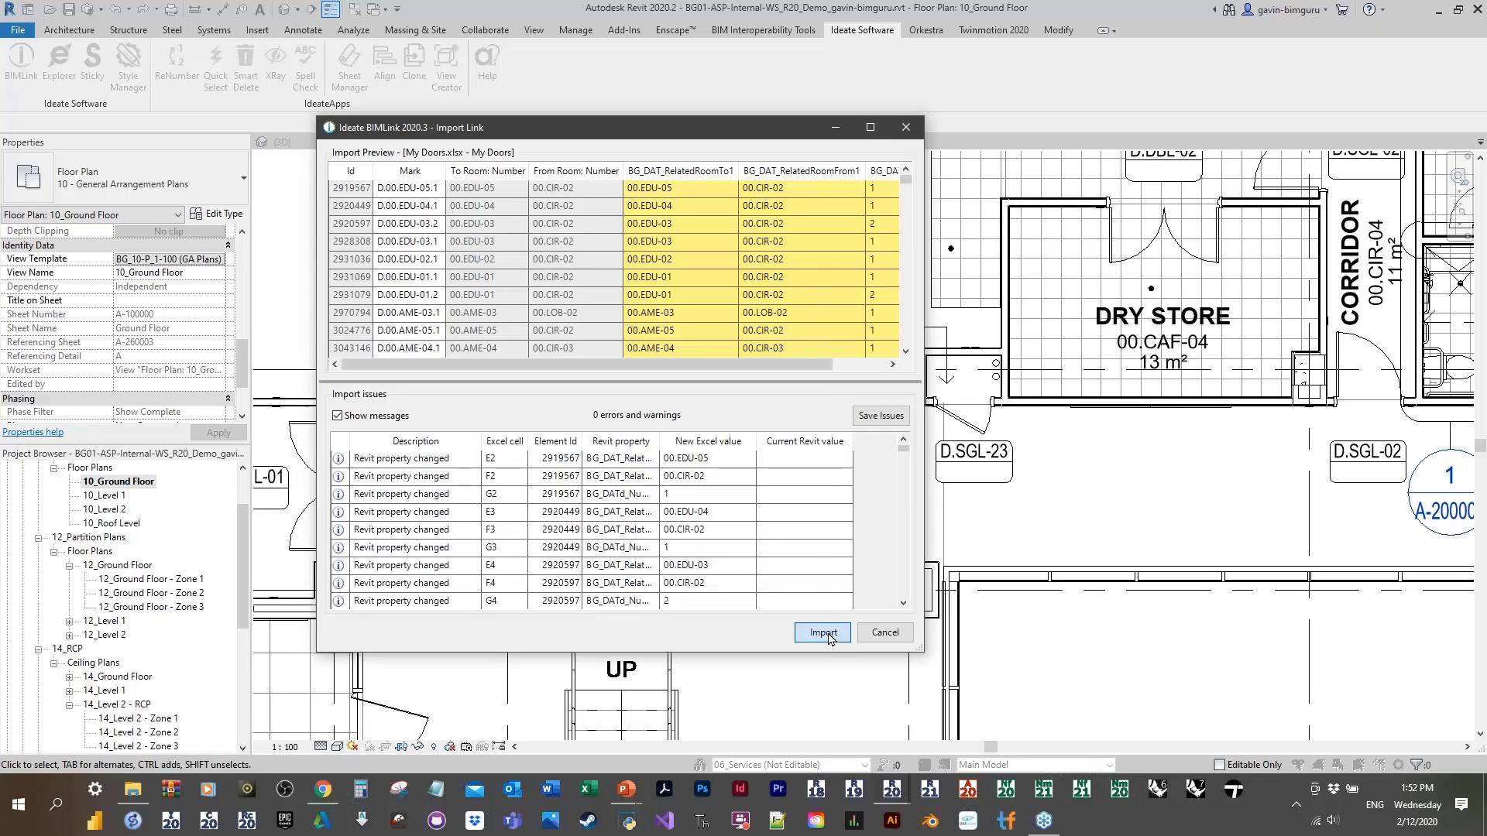
{"action": "left_click", "coordinate": [823, 633]}
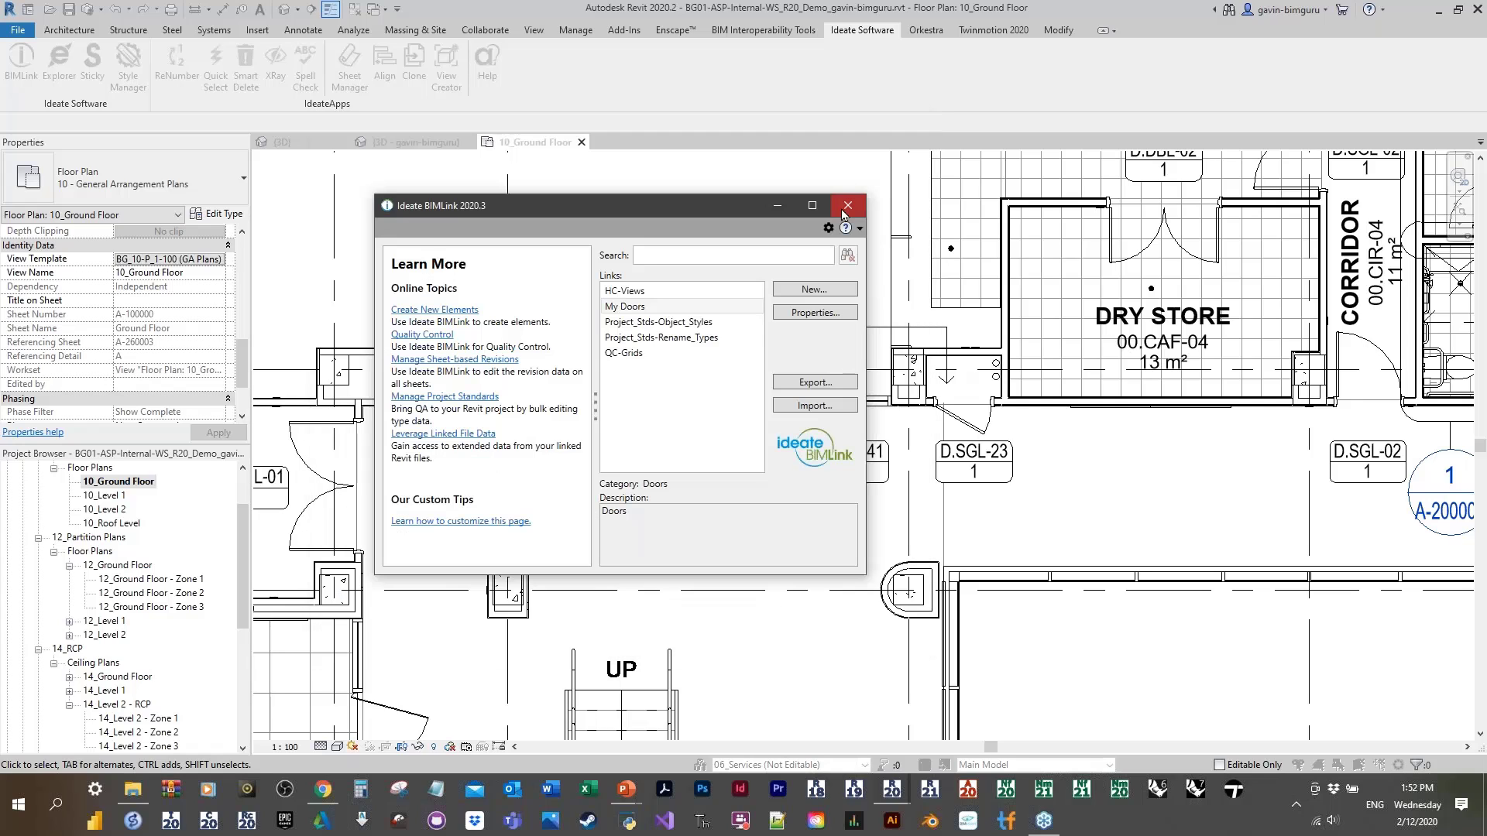
{"action": "left_click", "coordinate": [847, 207]}
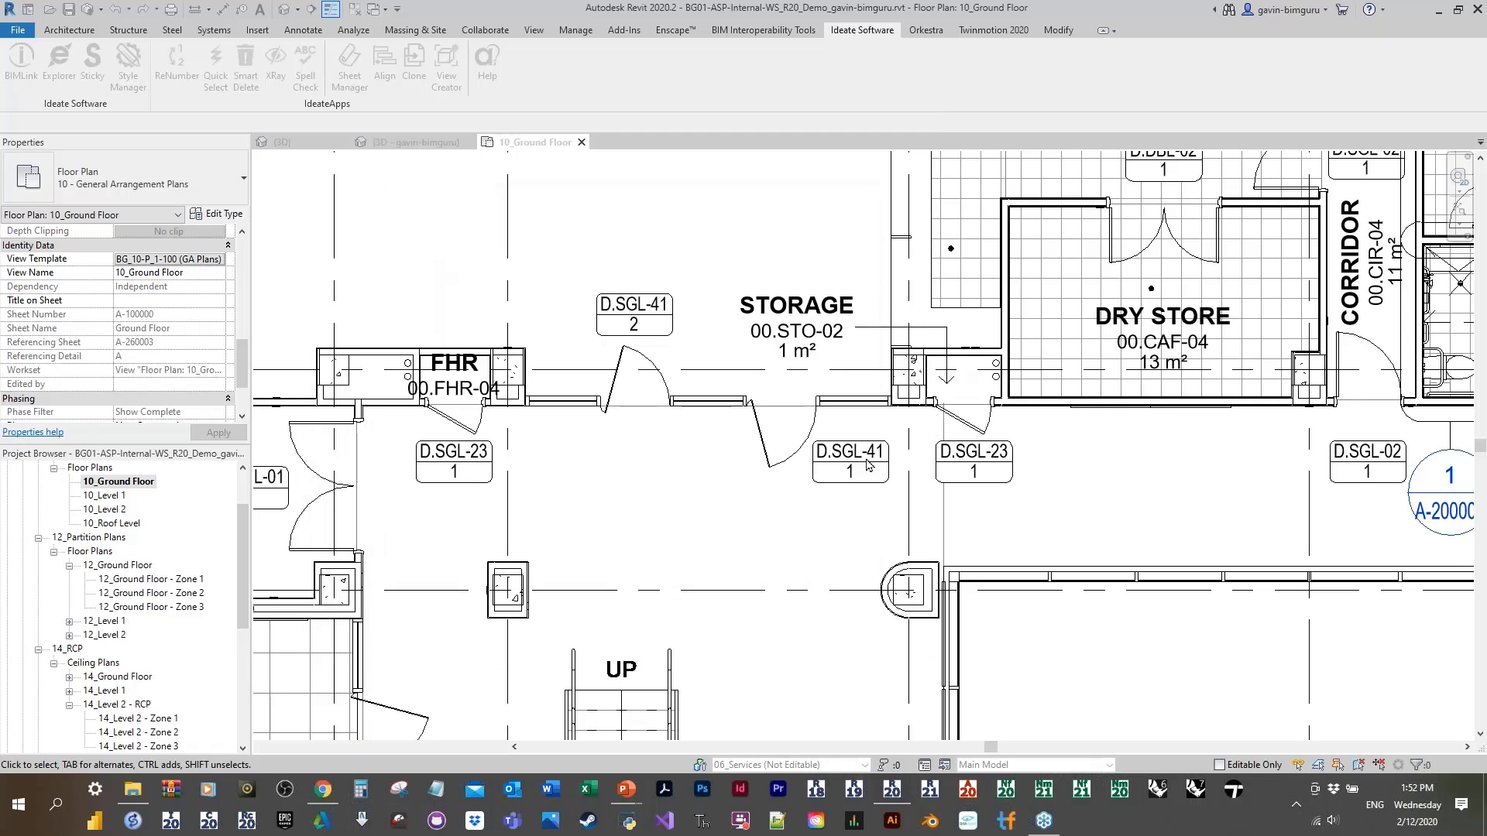
Step: Inspect the related room and number parameters of the two D.SGL-41 doors beside the storage room
{"action": "left_click", "coordinate": [816, 426]}
{"action": "left_click", "coordinate": [801, 449]}
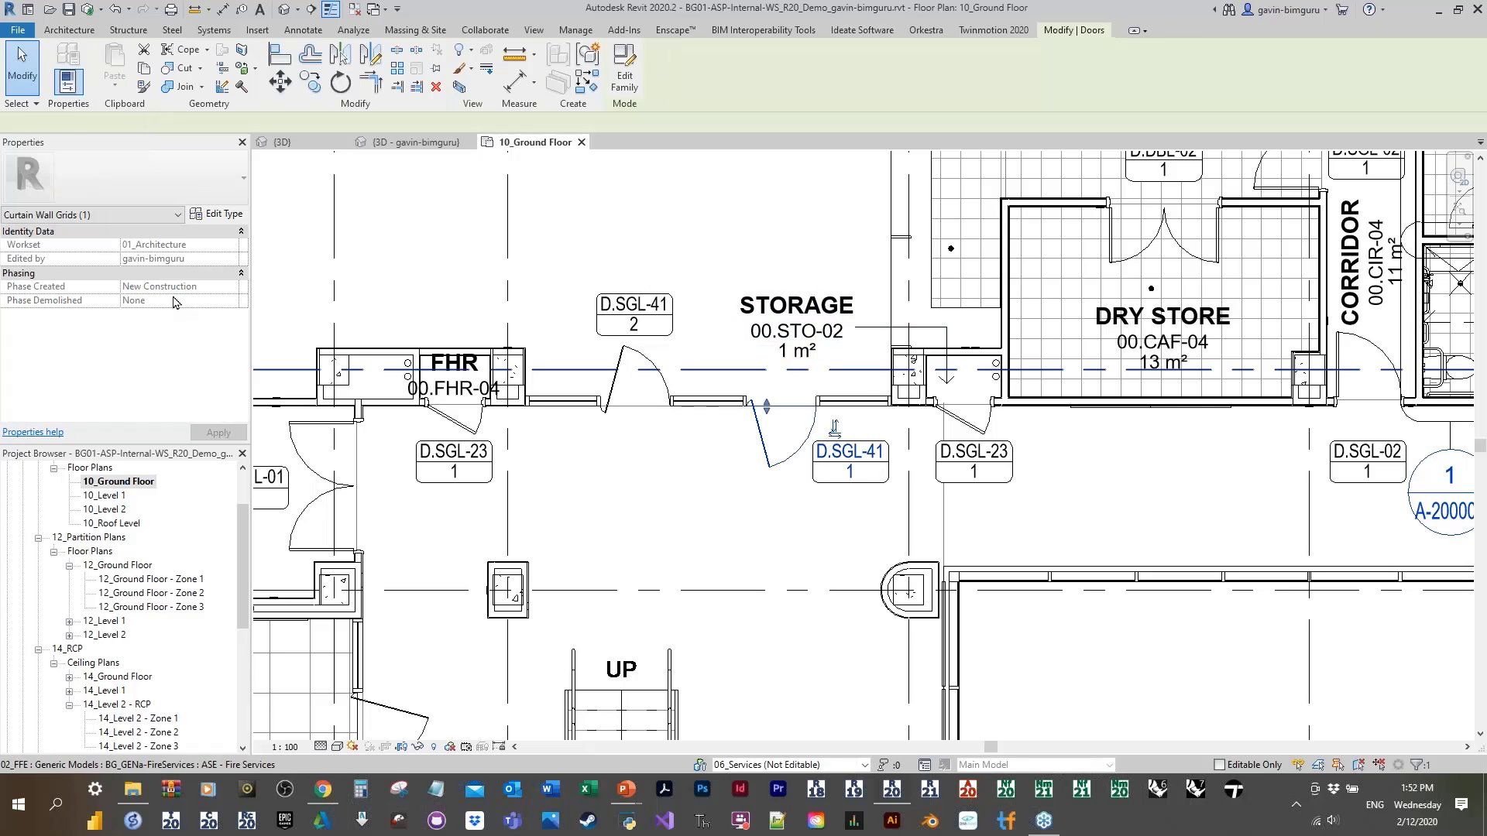
{"action": "scroll", "coordinate": [164, 324], "scroll_direction": "down", "scroll_amount": 3}
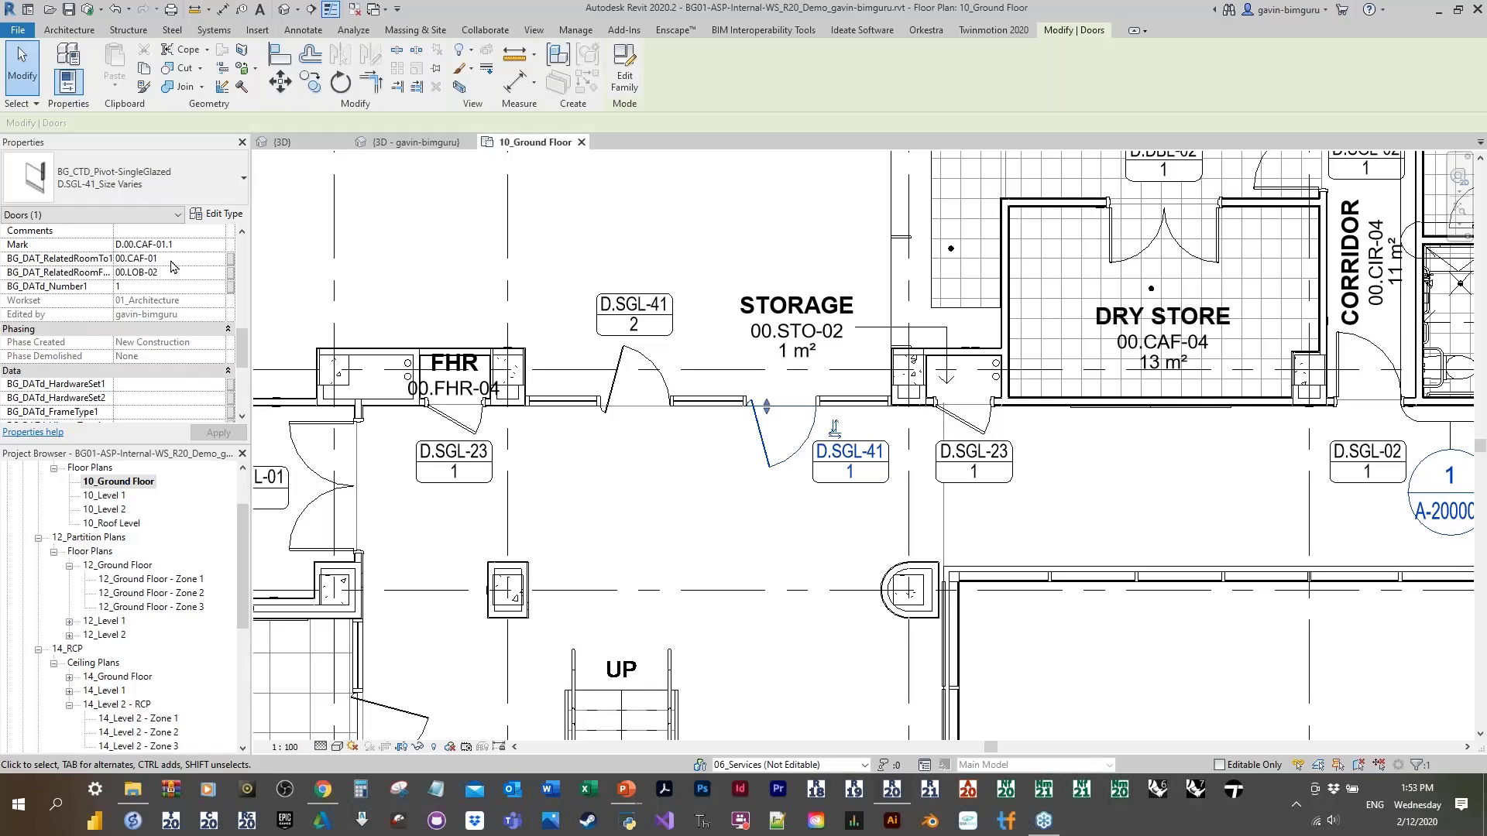
{"action": "left_click", "coordinate": [608, 399]}
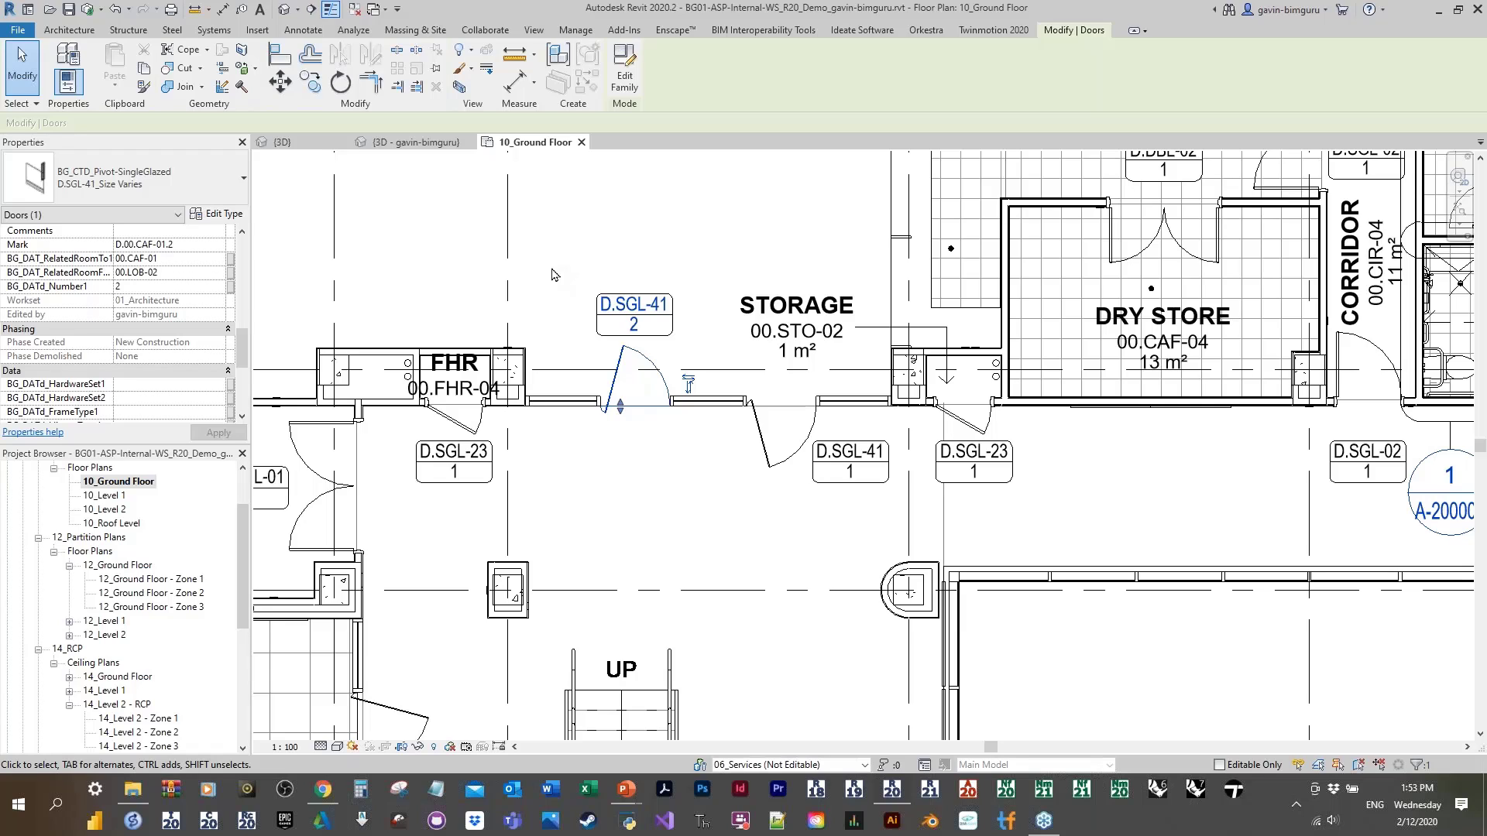
{"action": "middle_click_drag", "start_coordinate": [729, 279], "coordinate": [852, 277]}
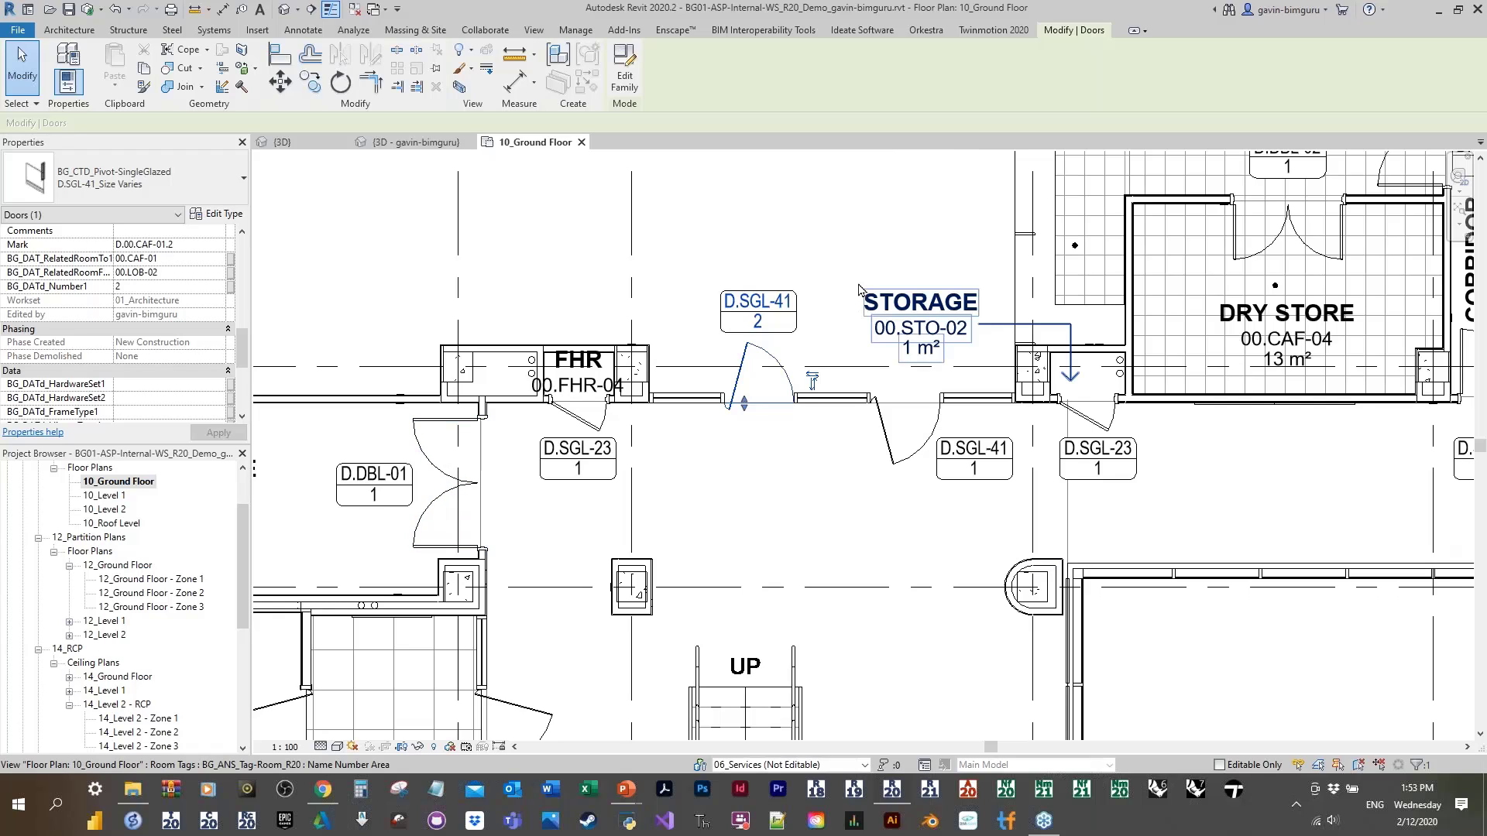
{"action": "key", "text": "Escape"}
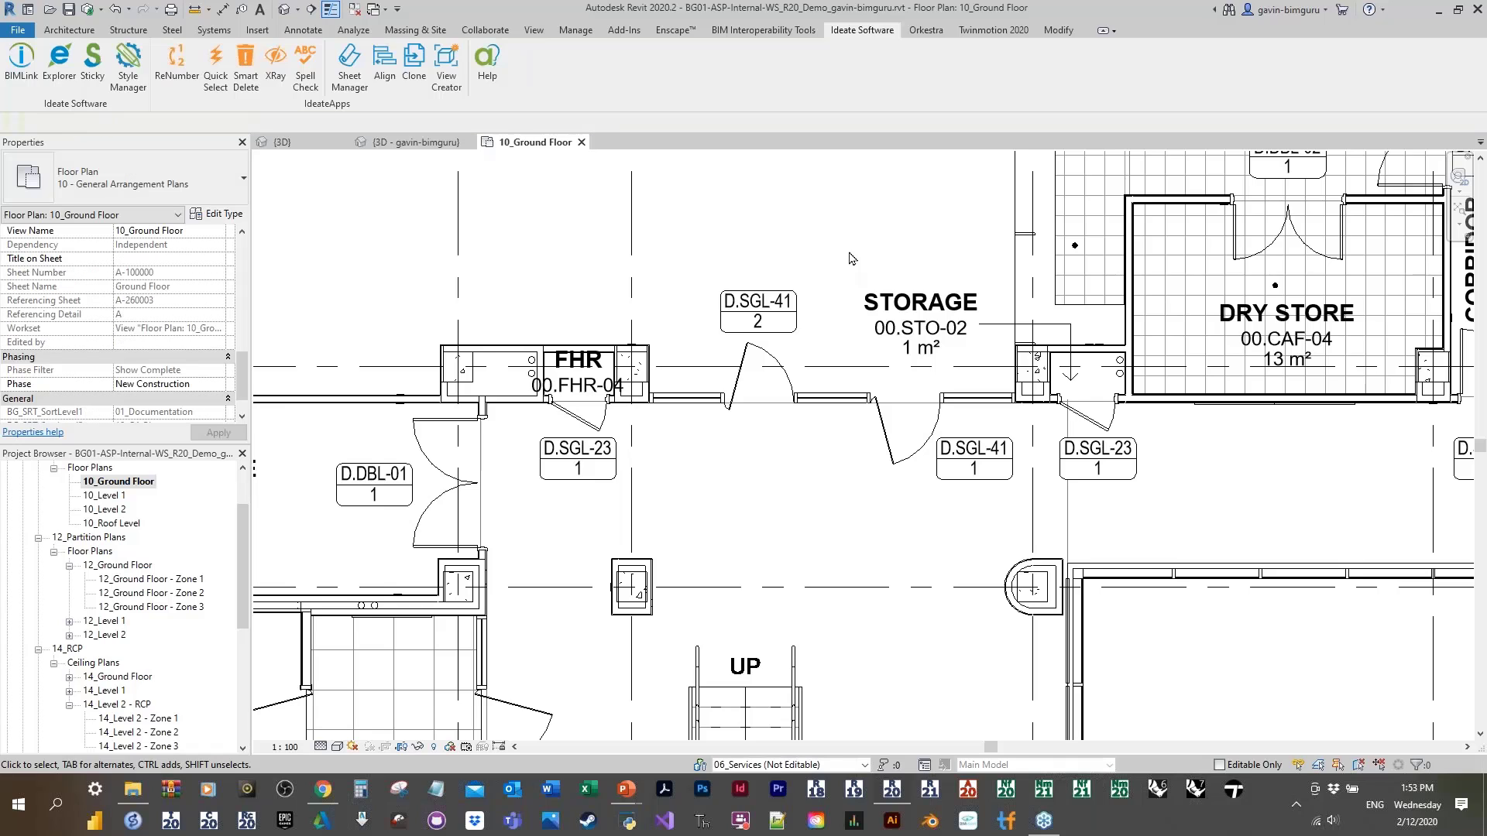
{"action": "left_click", "coordinate": [386, 65]}
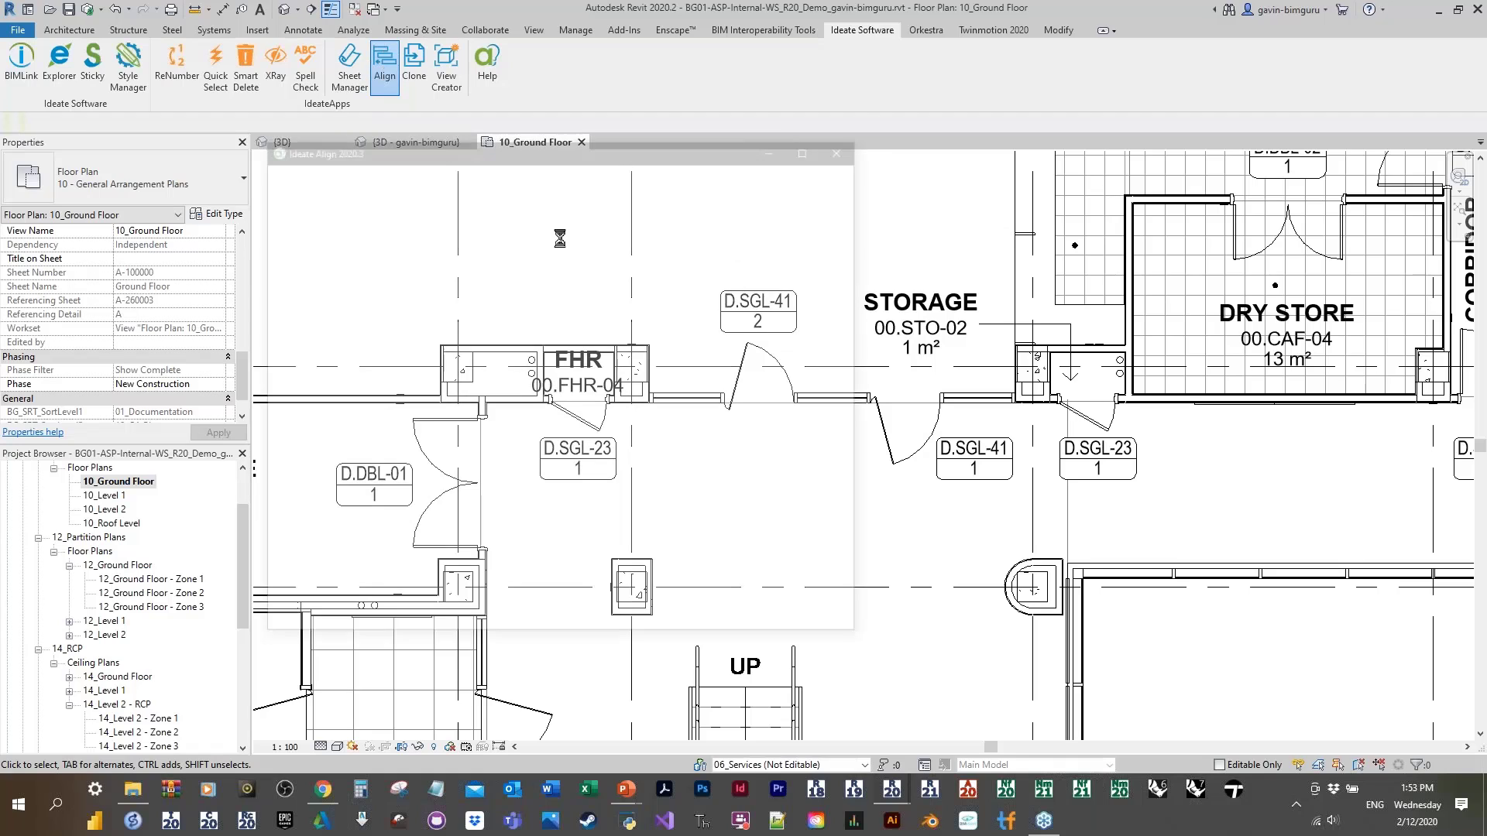
{"action": "left_click", "coordinate": [517, 232]}
{"action": "left_click", "coordinate": [516, 233]}
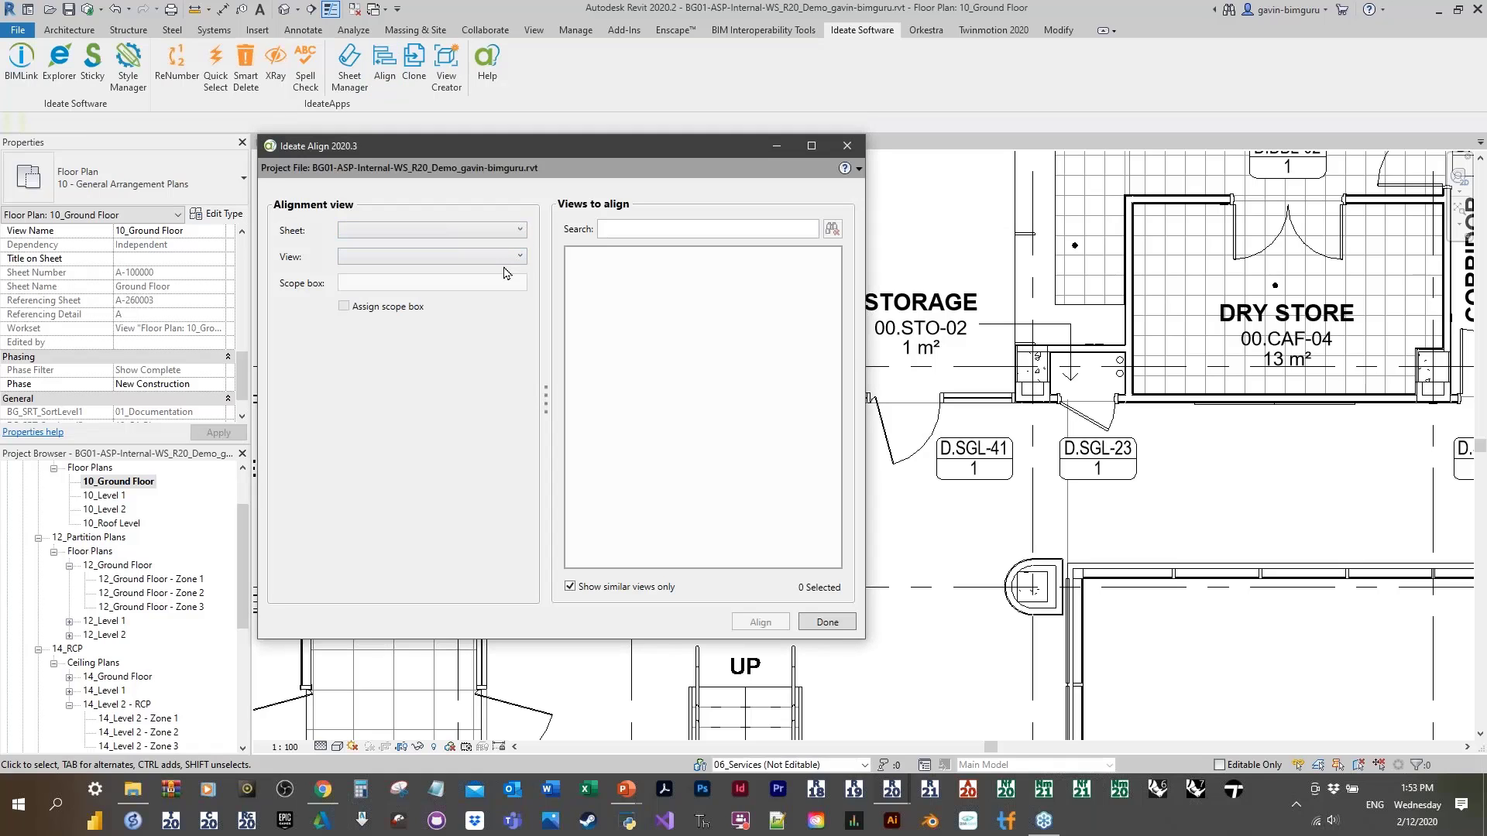
{"action": "left_click", "coordinate": [518, 256]}
{"action": "left_click", "coordinate": [518, 256]}
{"action": "left_click", "coordinate": [847, 147]}
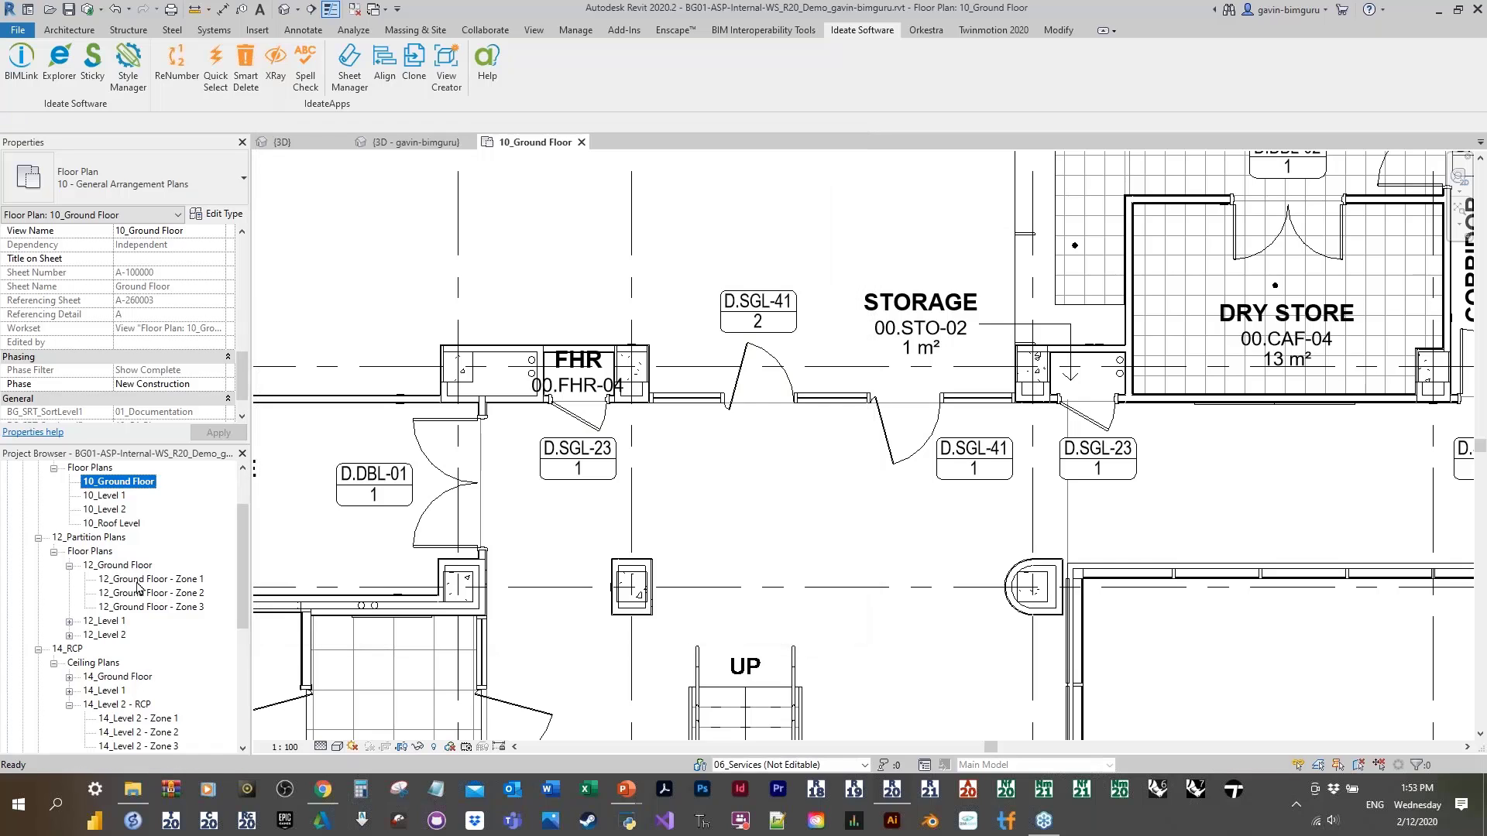
{"action": "left_click", "coordinate": [138, 580]}
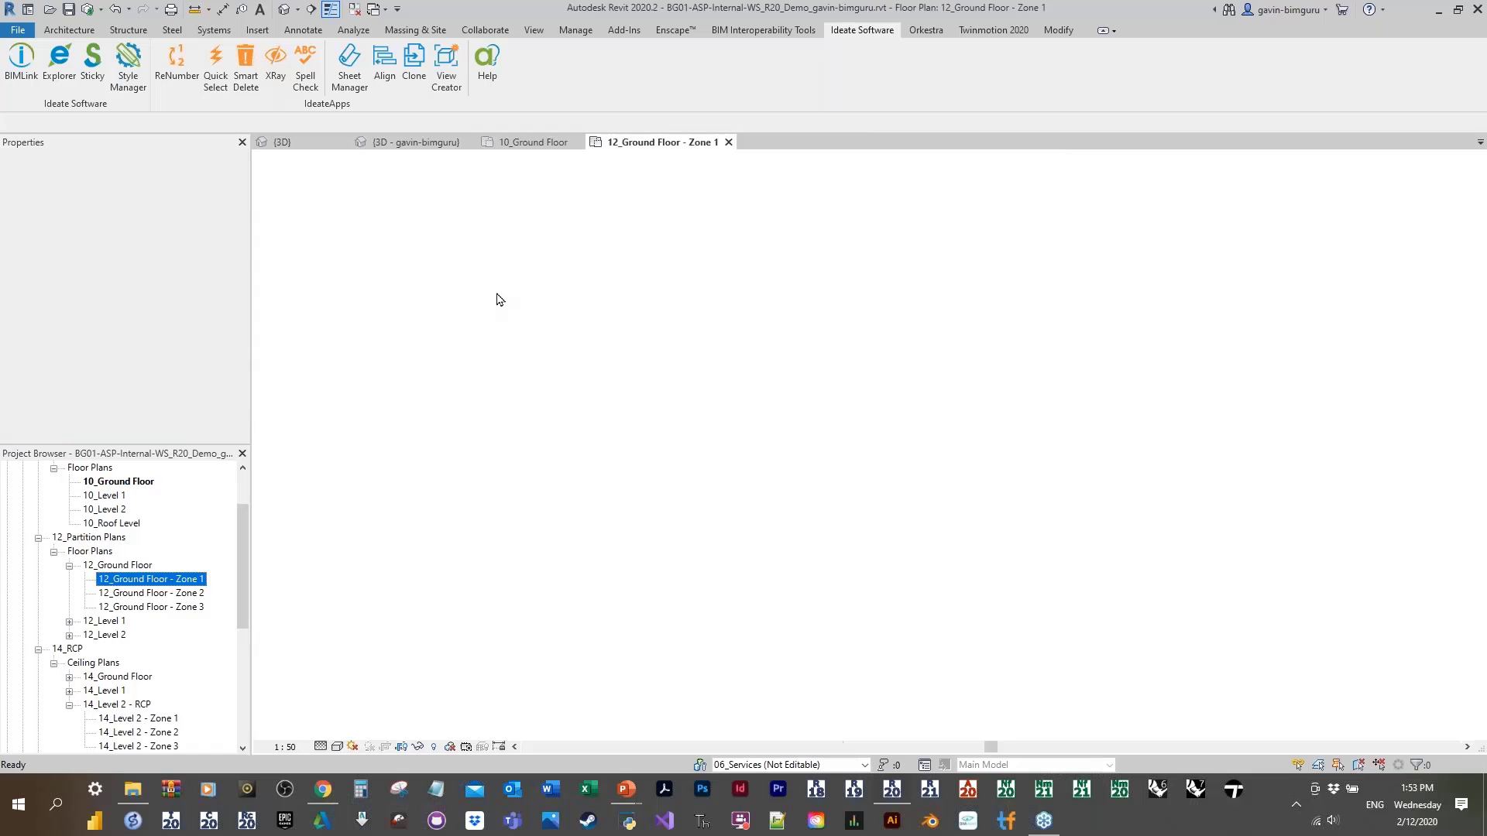
{"action": "left_click", "coordinate": [384, 68]}
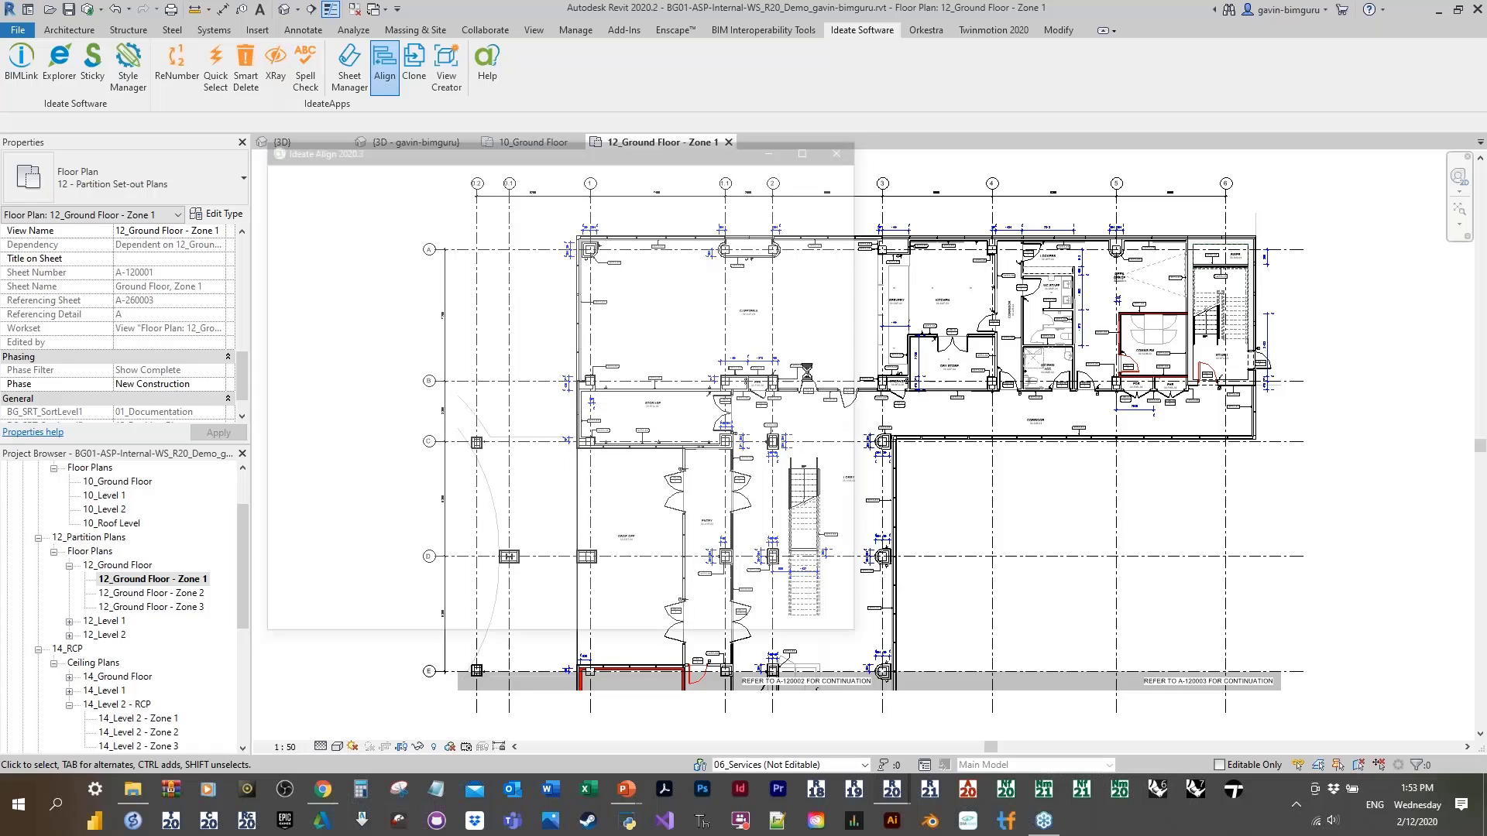
{"action": "left_click", "coordinate": [848, 142]}
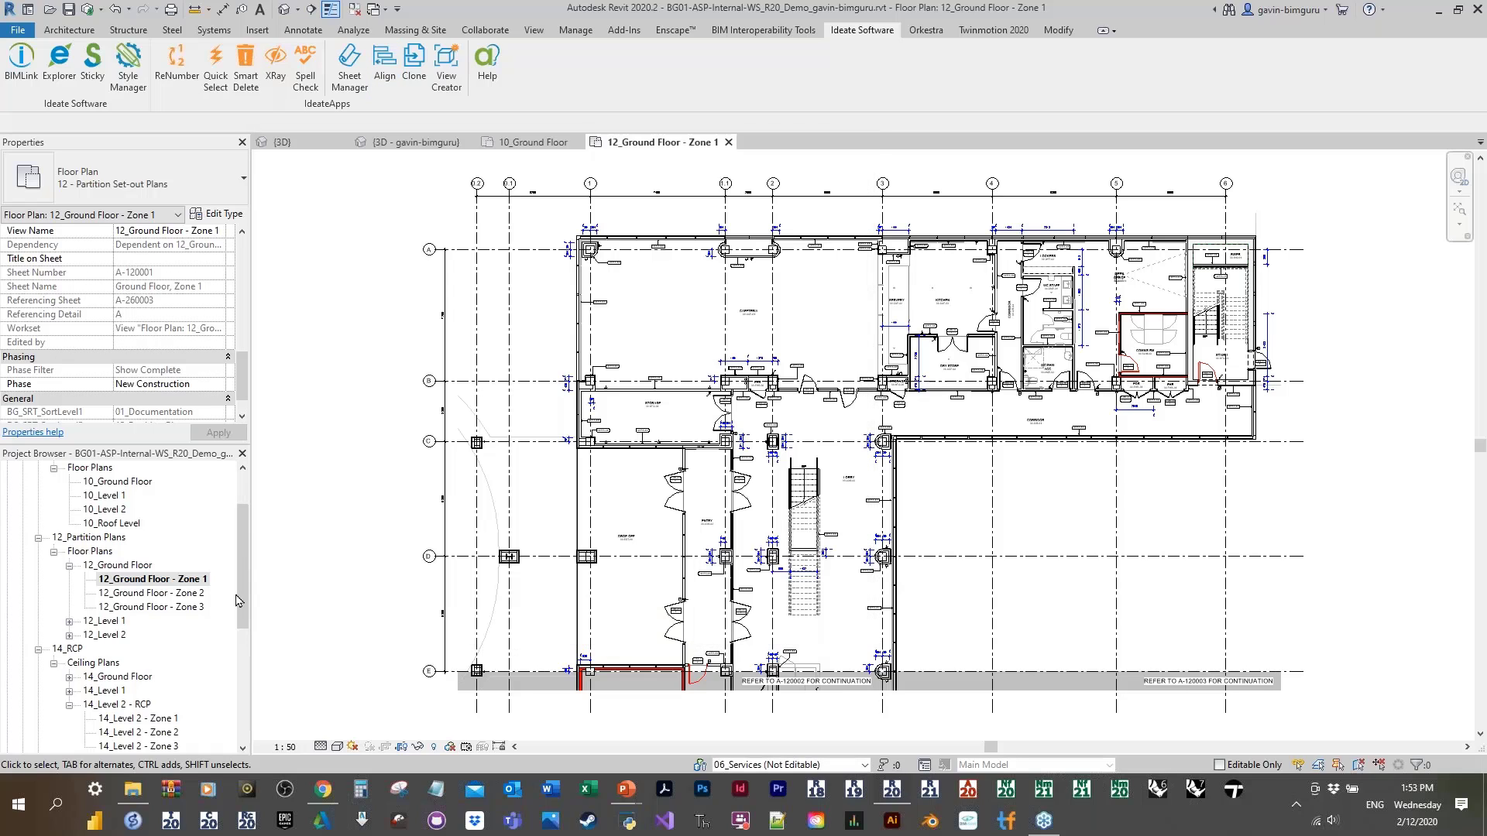
Step: Open sheet A-120001 - Ground Floor, Zone 1 from the partition setout plans and start Ideate Align on it
{"action": "scroll", "coordinate": [123, 620], "scroll_direction": "down", "scroll_amount": 10}
{"action": "double_click", "coordinate": [78, 697]}
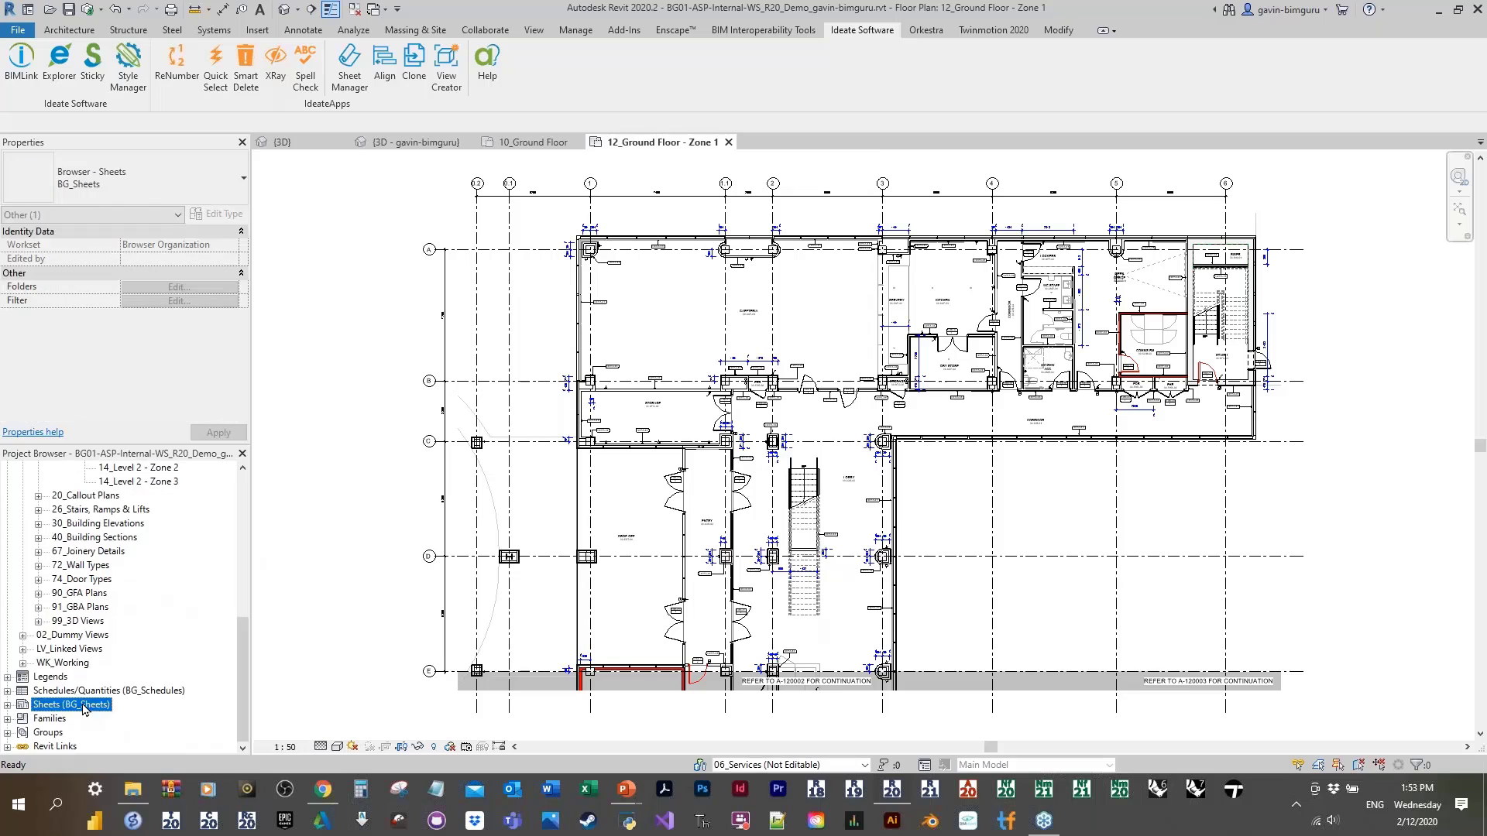
{"action": "double_click", "coordinate": [78, 690]}
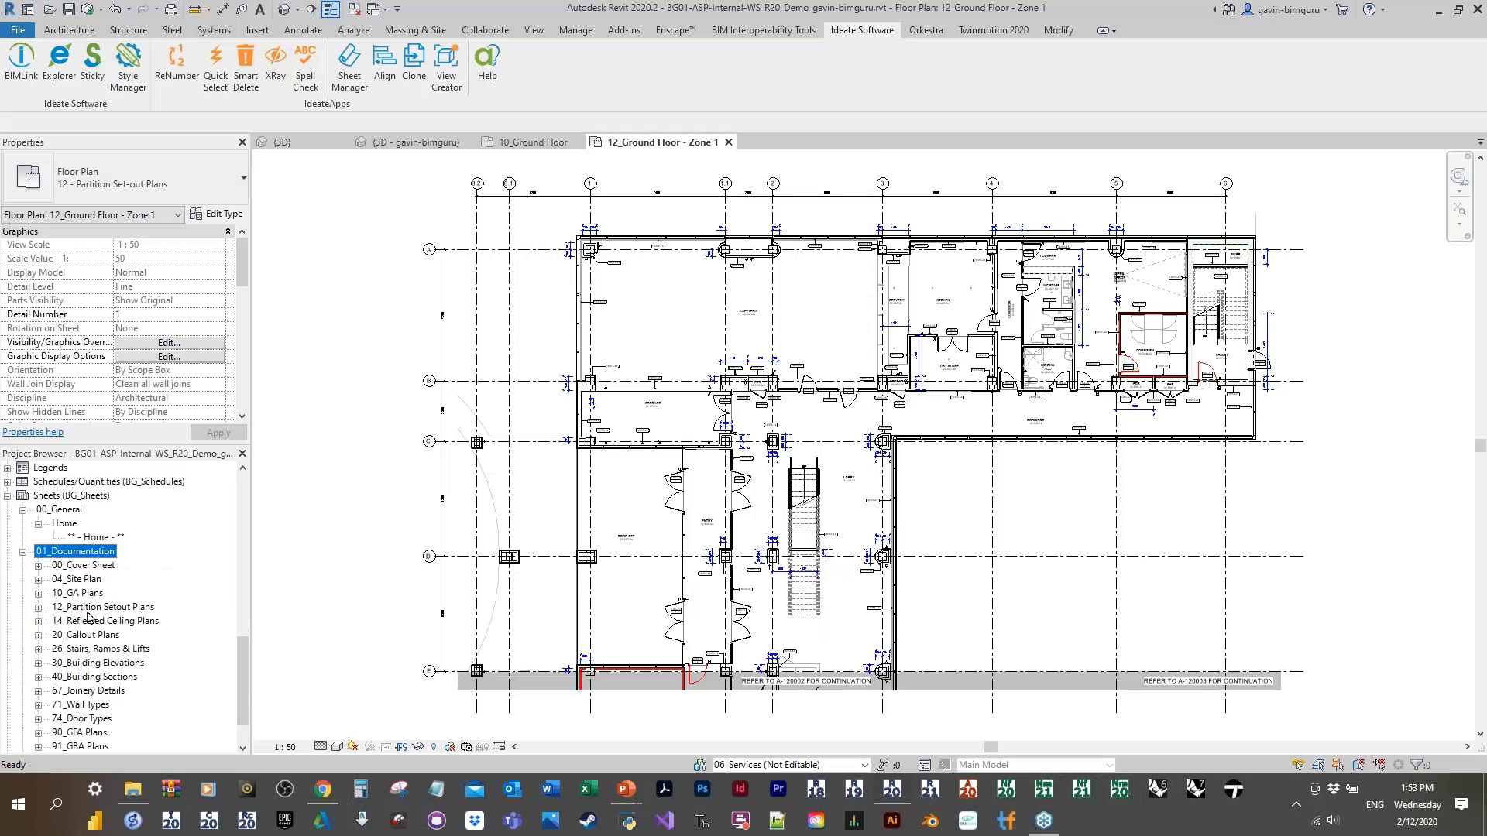
{"action": "double_click", "coordinate": [108, 609]}
{"action": "double_click", "coordinate": [134, 621]}
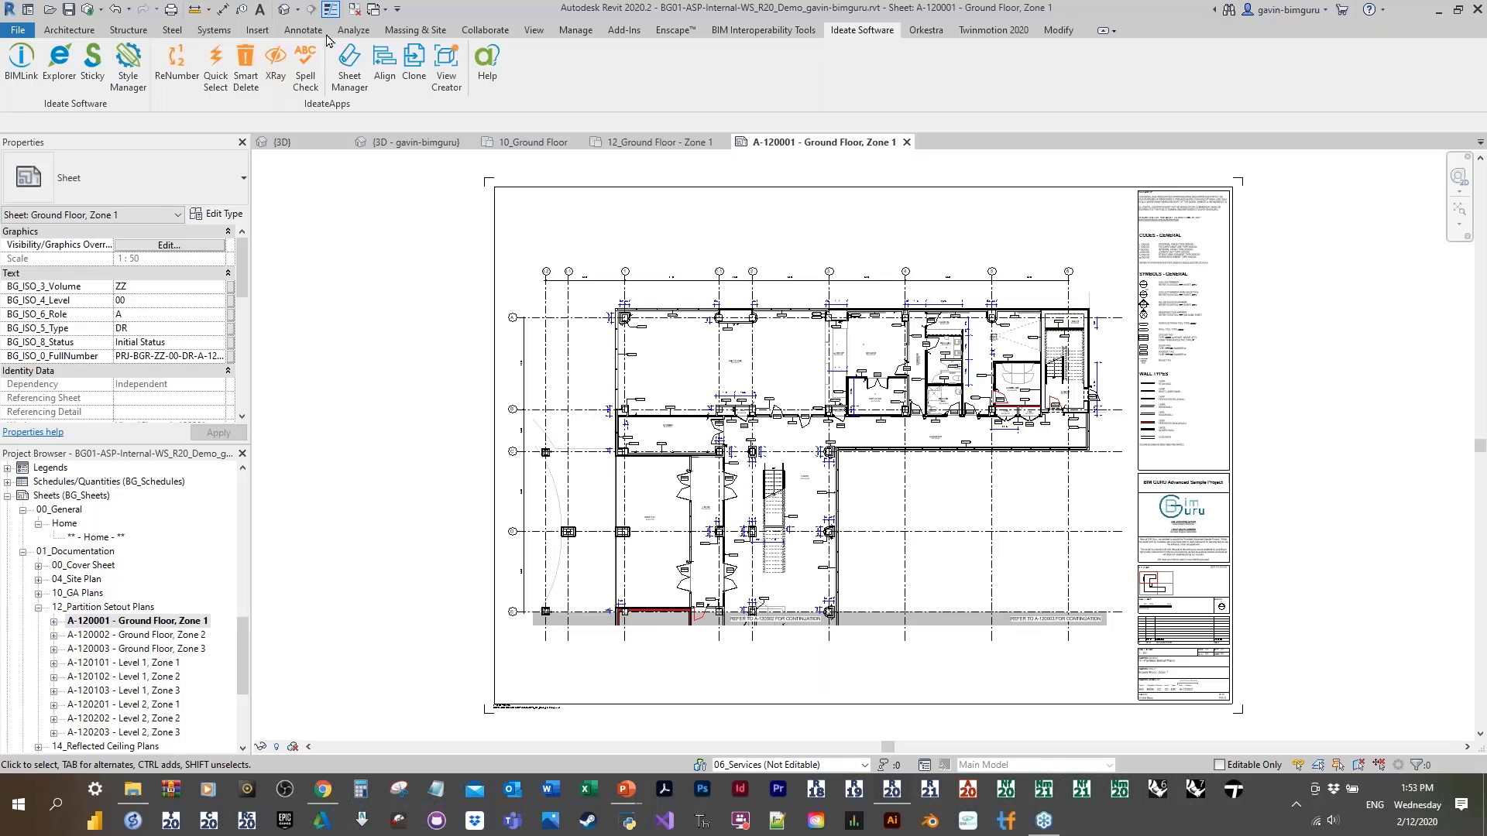
{"action": "left_click", "coordinate": [384, 69]}
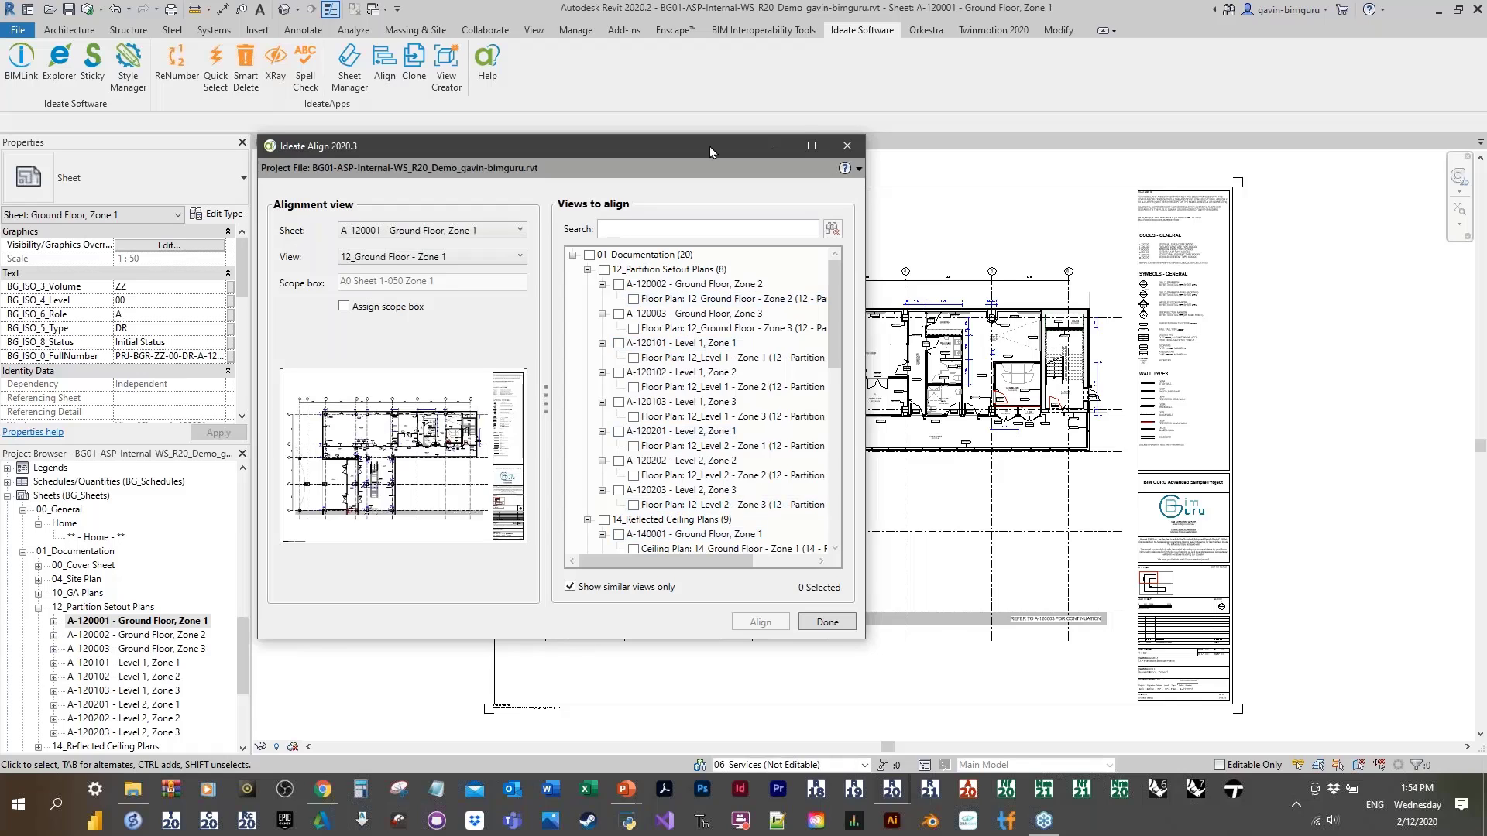
{"action": "left_click_drag", "start_coordinate": [711, 152], "coordinate": [895, 148]}
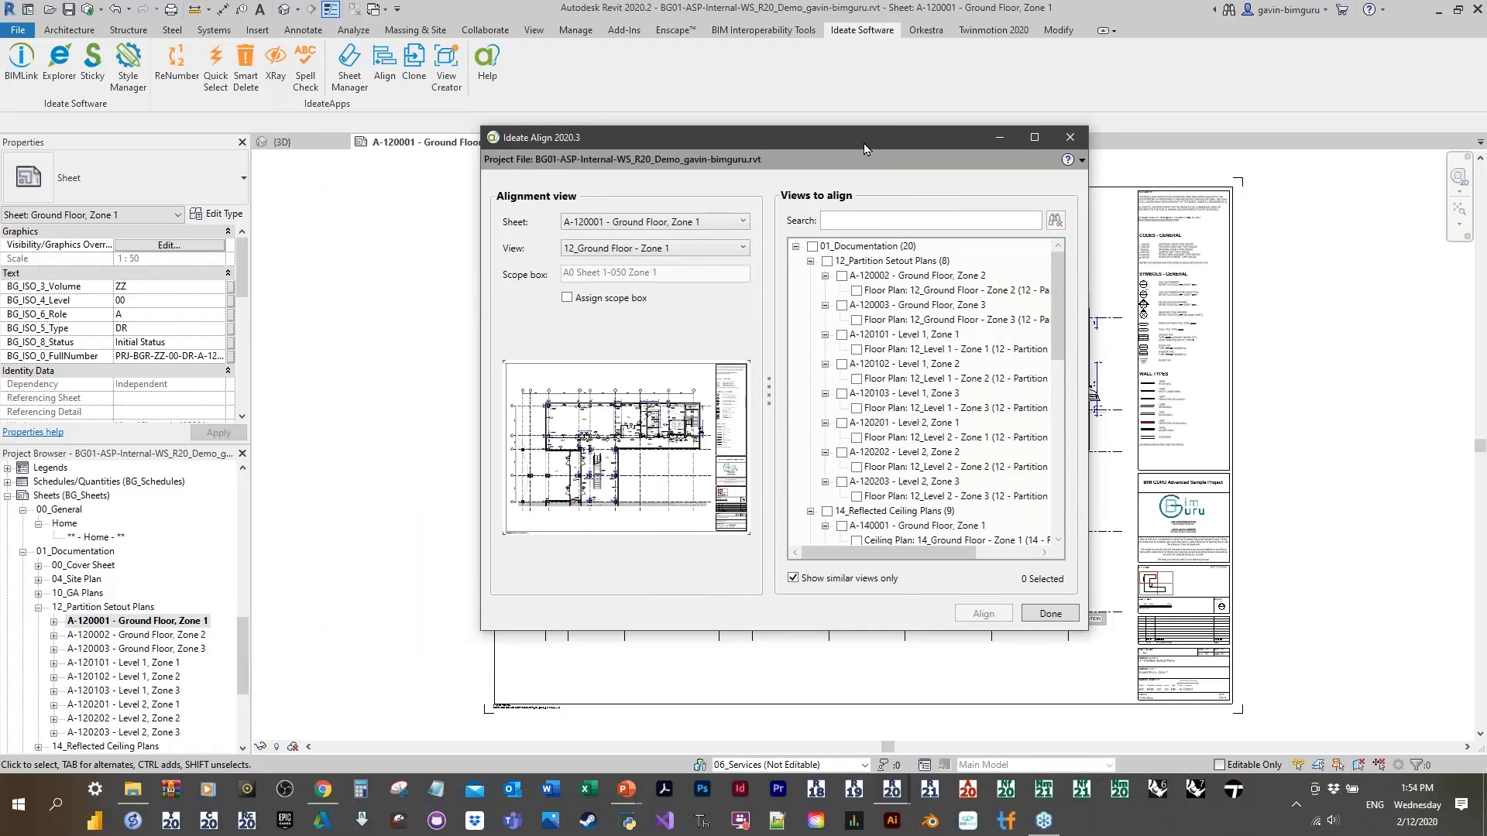
Step: Open sheet A-120101 - Level 1, Zone 1 and search the views to align for Zone 1
{"action": "left_click", "coordinate": [124, 662]}
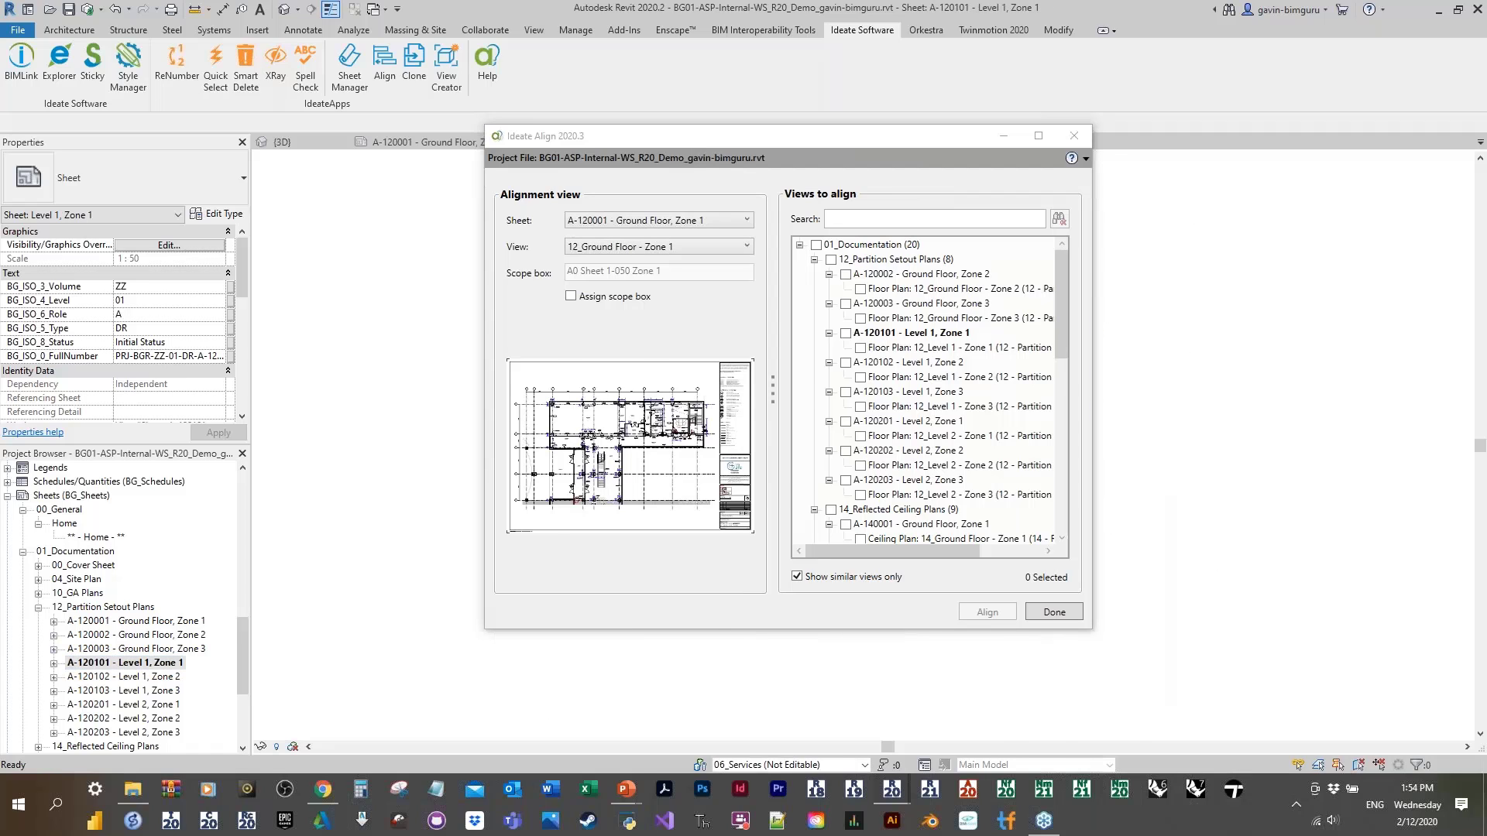
{"action": "mouse_move", "coordinate": [782, 134]}
{"action": "left_mouse_down"}
{"action": "mouse_move", "coordinate": [1242, 624]}
{"action": "mouse_move", "coordinate": [808, 163]}
{"action": "left_mouse_up"}
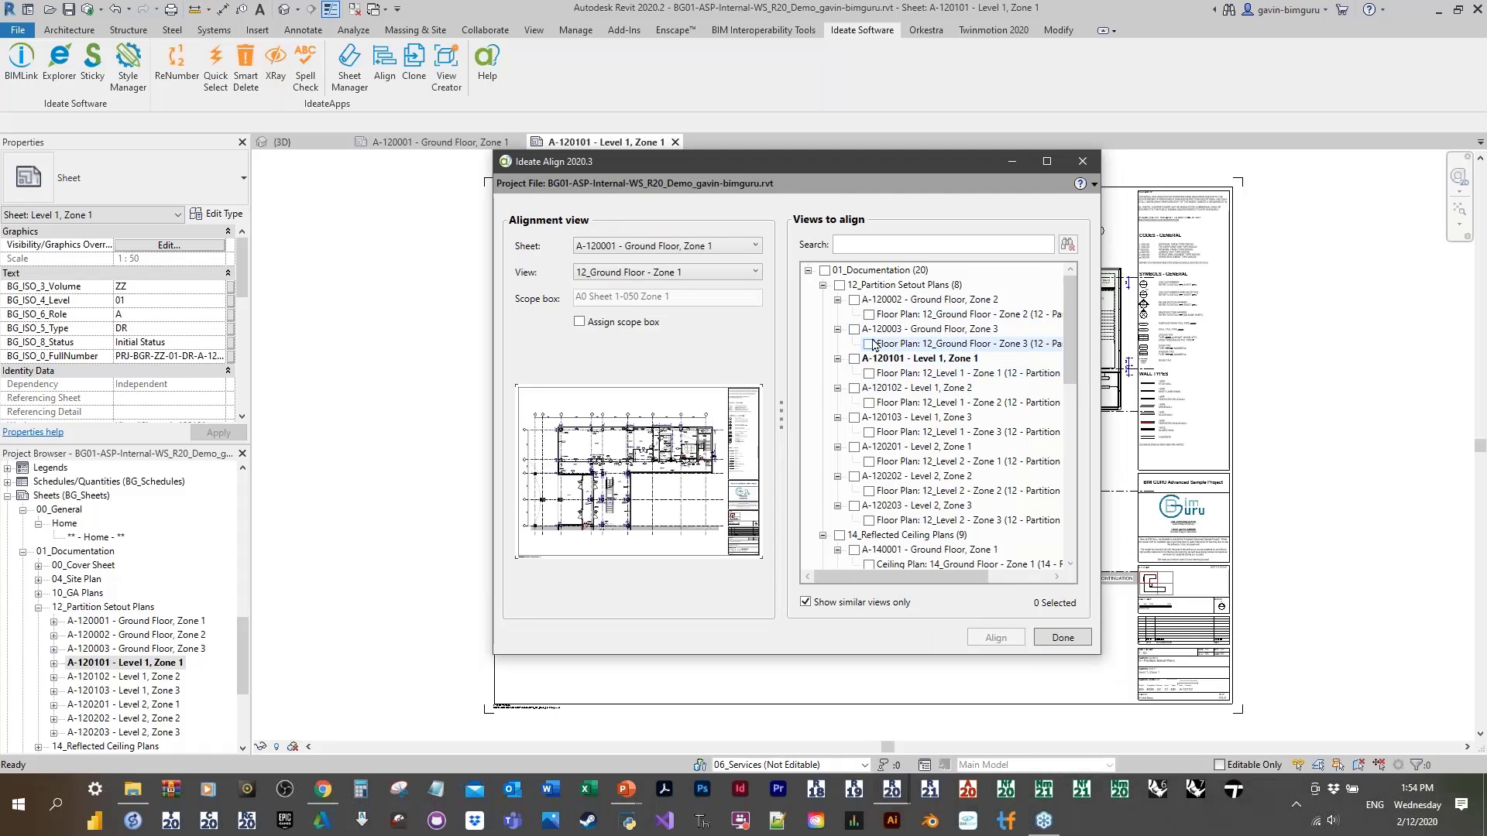
{"action": "left_click", "coordinate": [884, 241]}
{"action": "type", "text": "zo"}
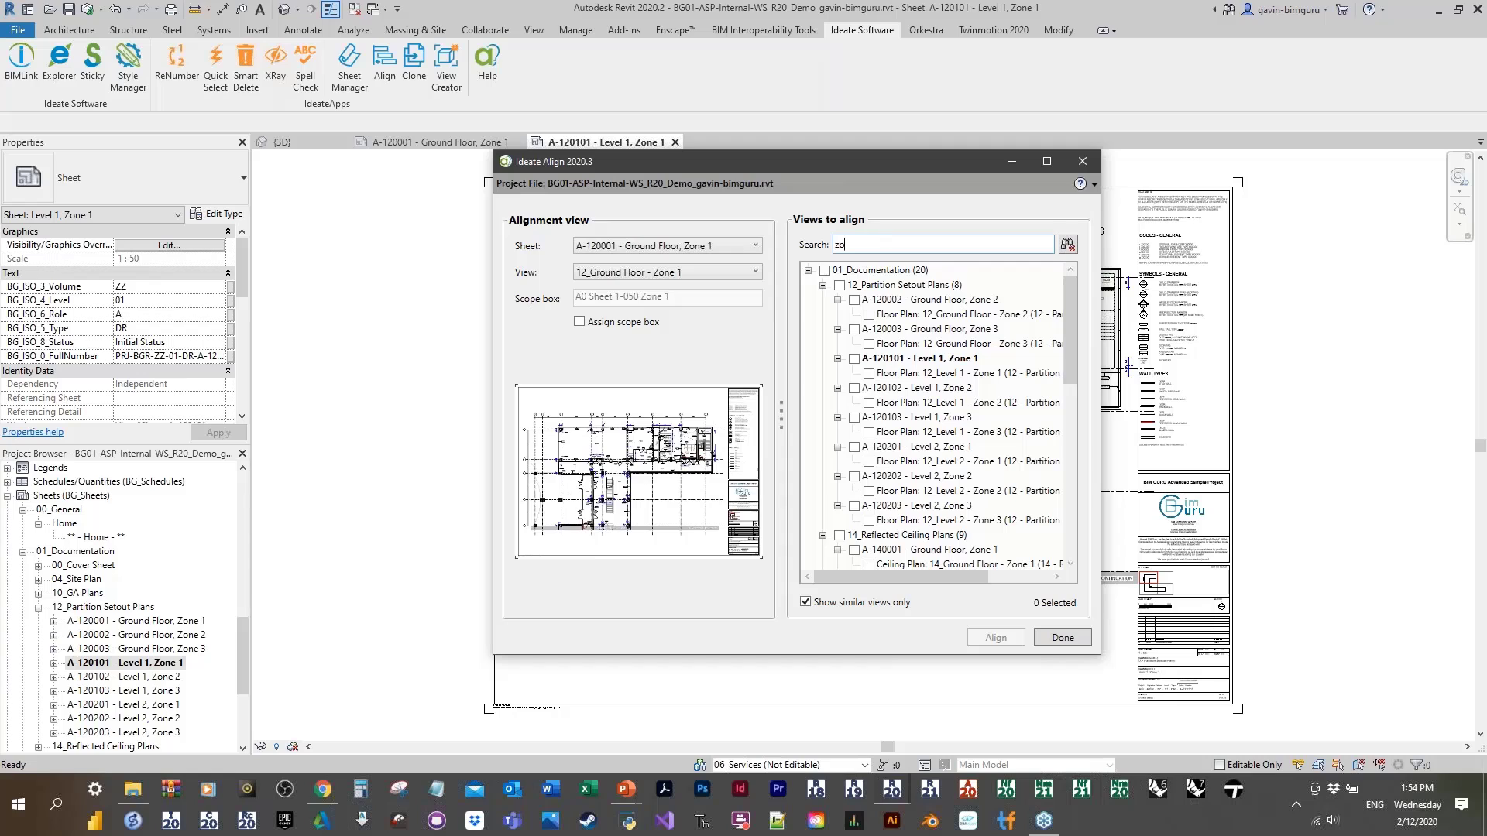
{"action": "type", "text": "ne 1"}
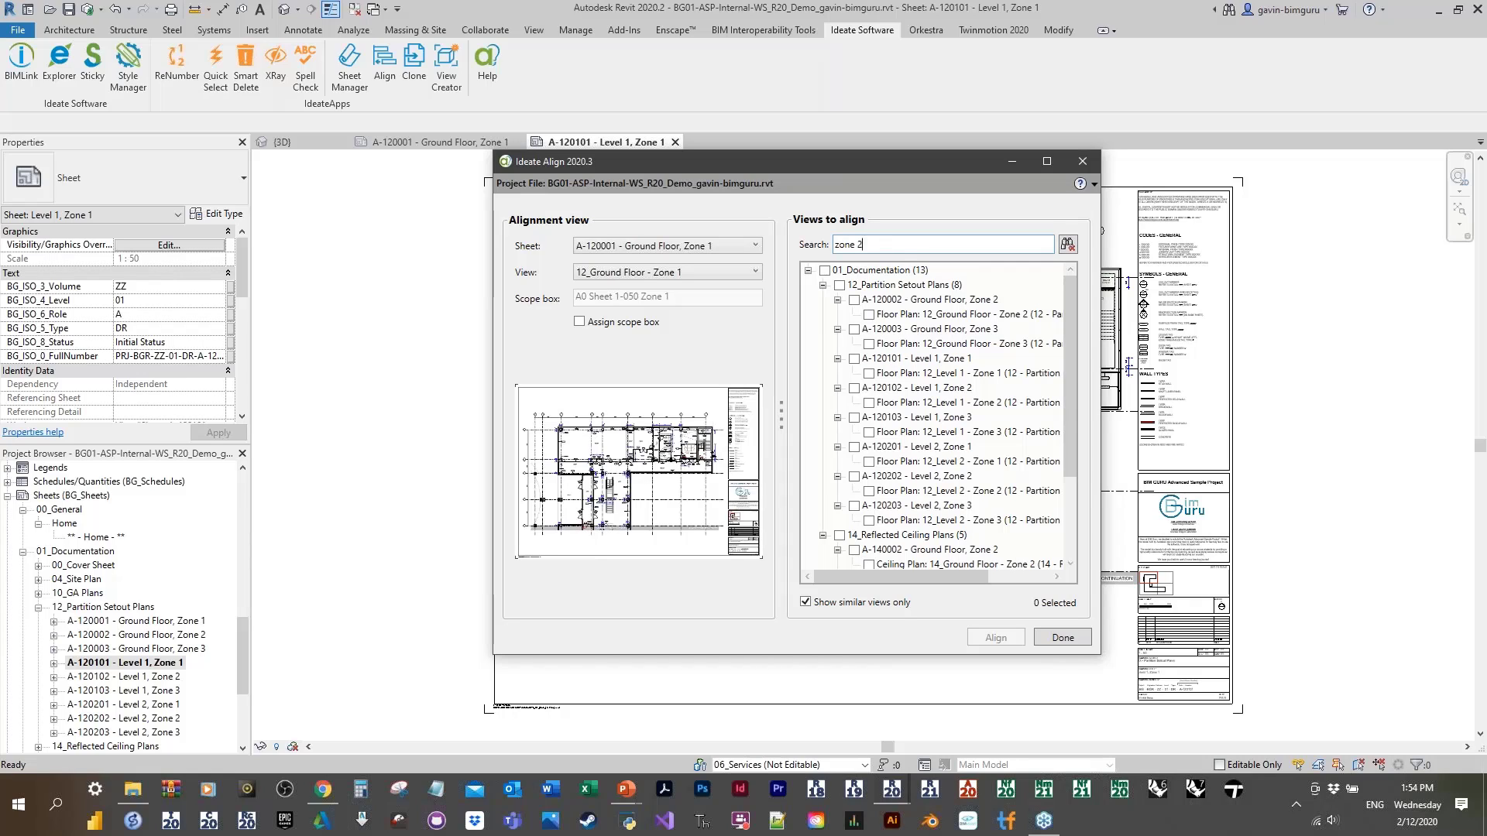
{"action": "left_click_drag", "start_coordinate": [897, 245], "coordinate": [769, 256]}
{"action": "type", "text": "Zone 1"}
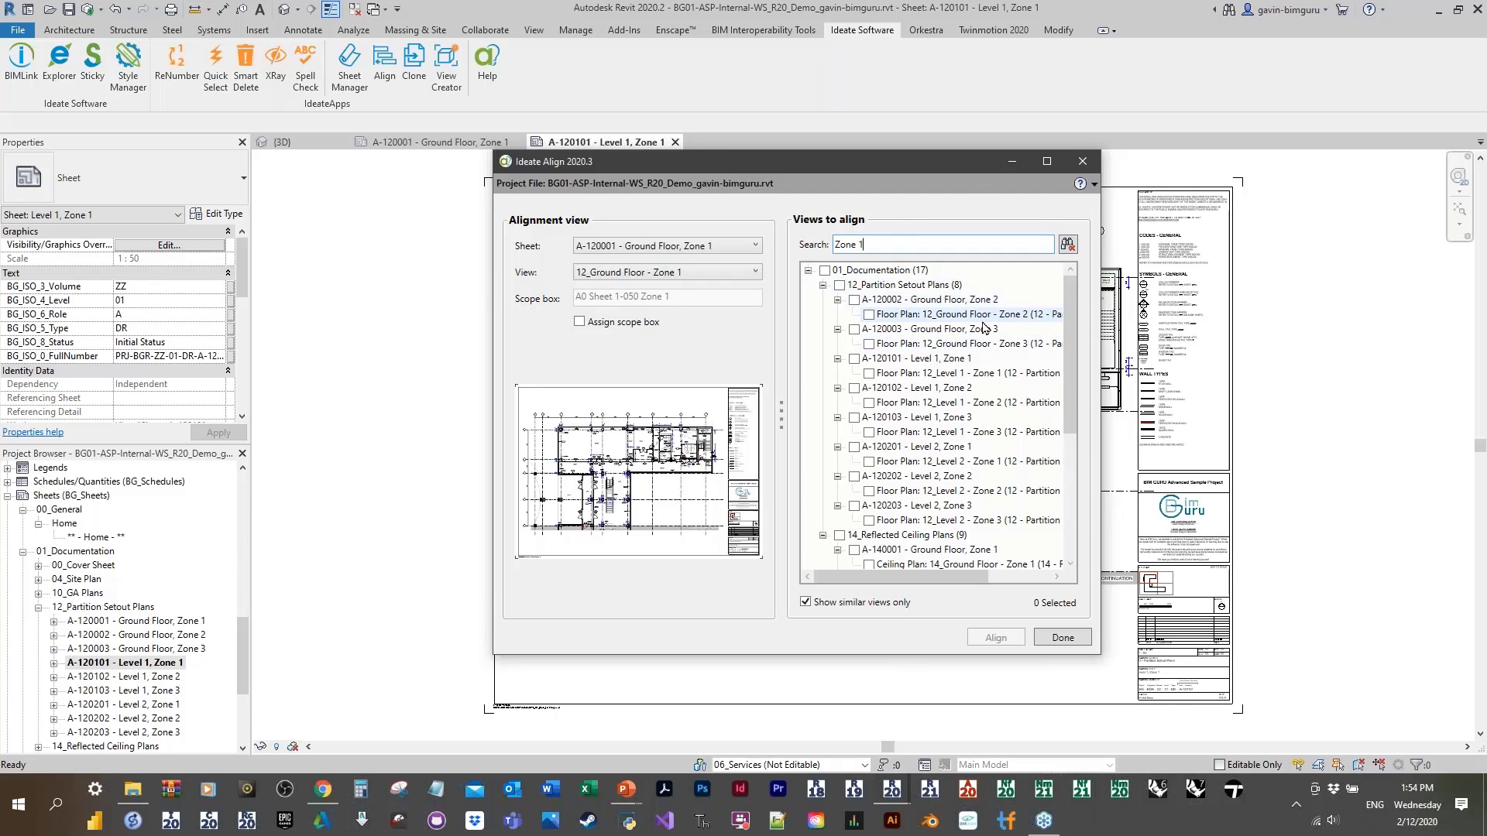
Step: Select sheets A-120101 and A-120201 for alignment, and narrow the view search to the exact phrase "zone 1"
{"action": "left_click", "coordinate": [854, 358]}
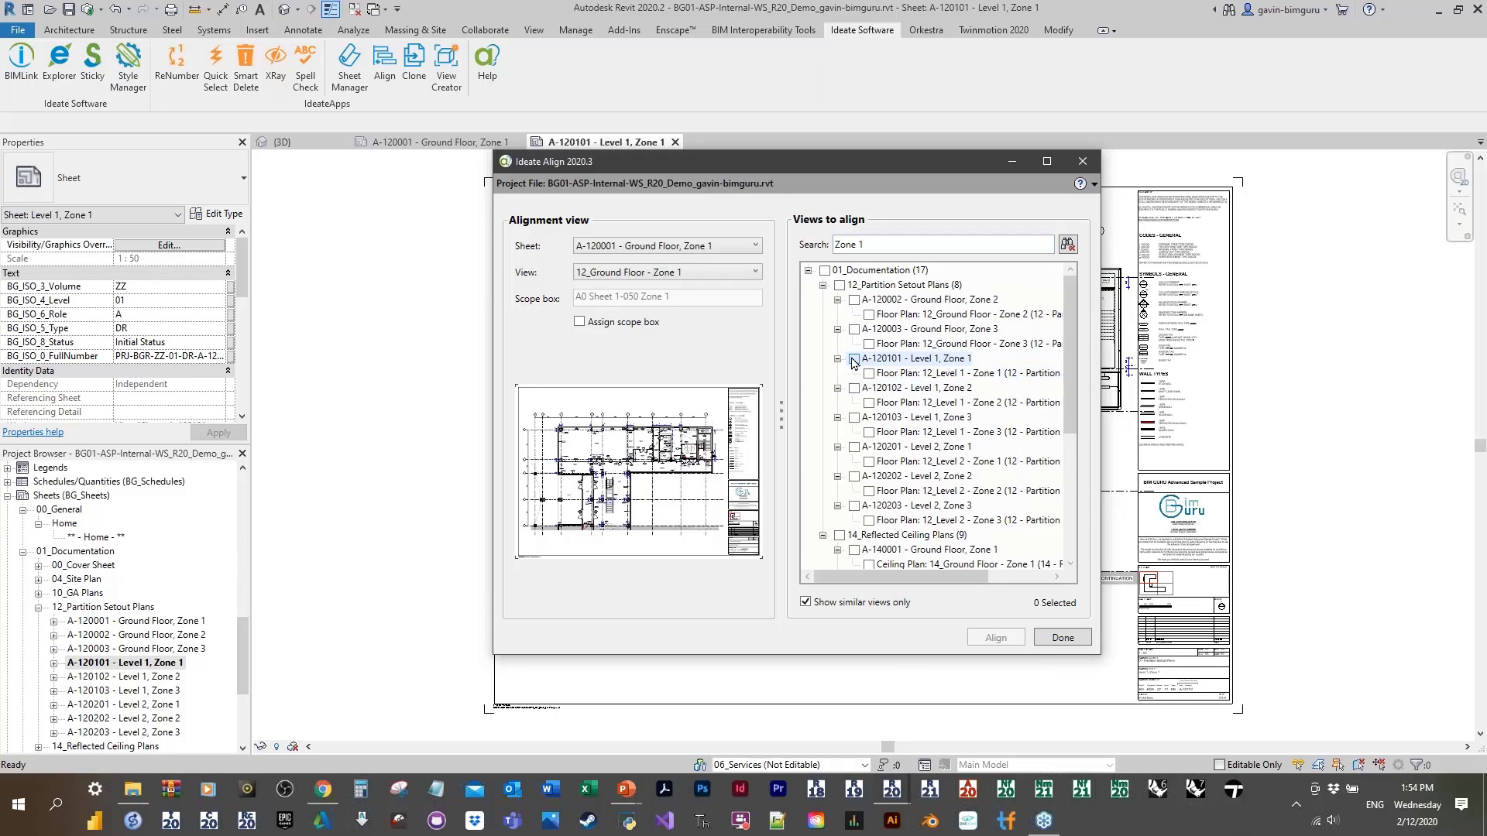
{"action": "left_click", "coordinate": [854, 447]}
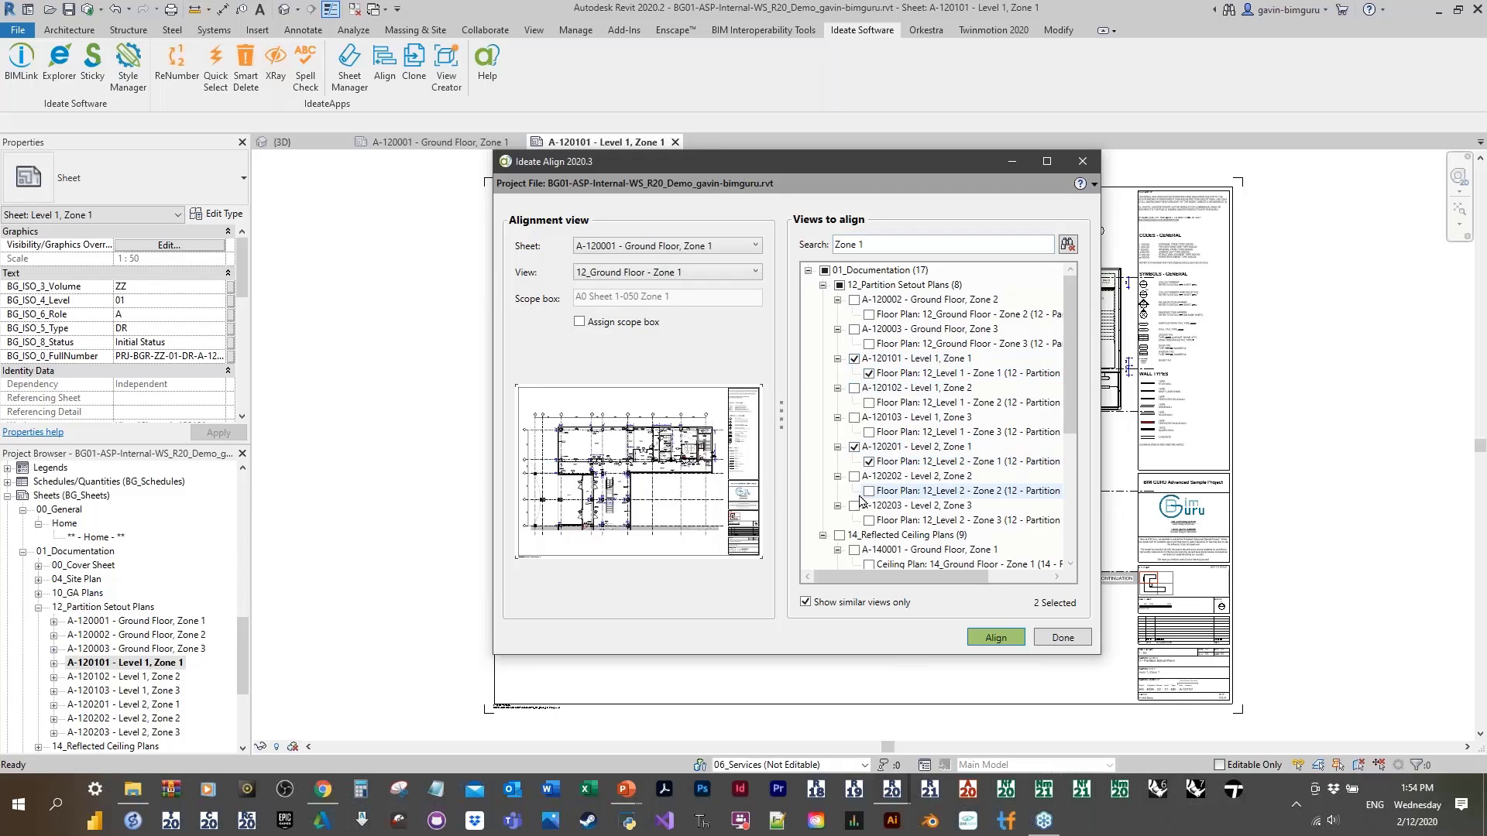
{"action": "scroll", "coordinate": [870, 521], "scroll_direction": "down", "scroll_amount": 3}
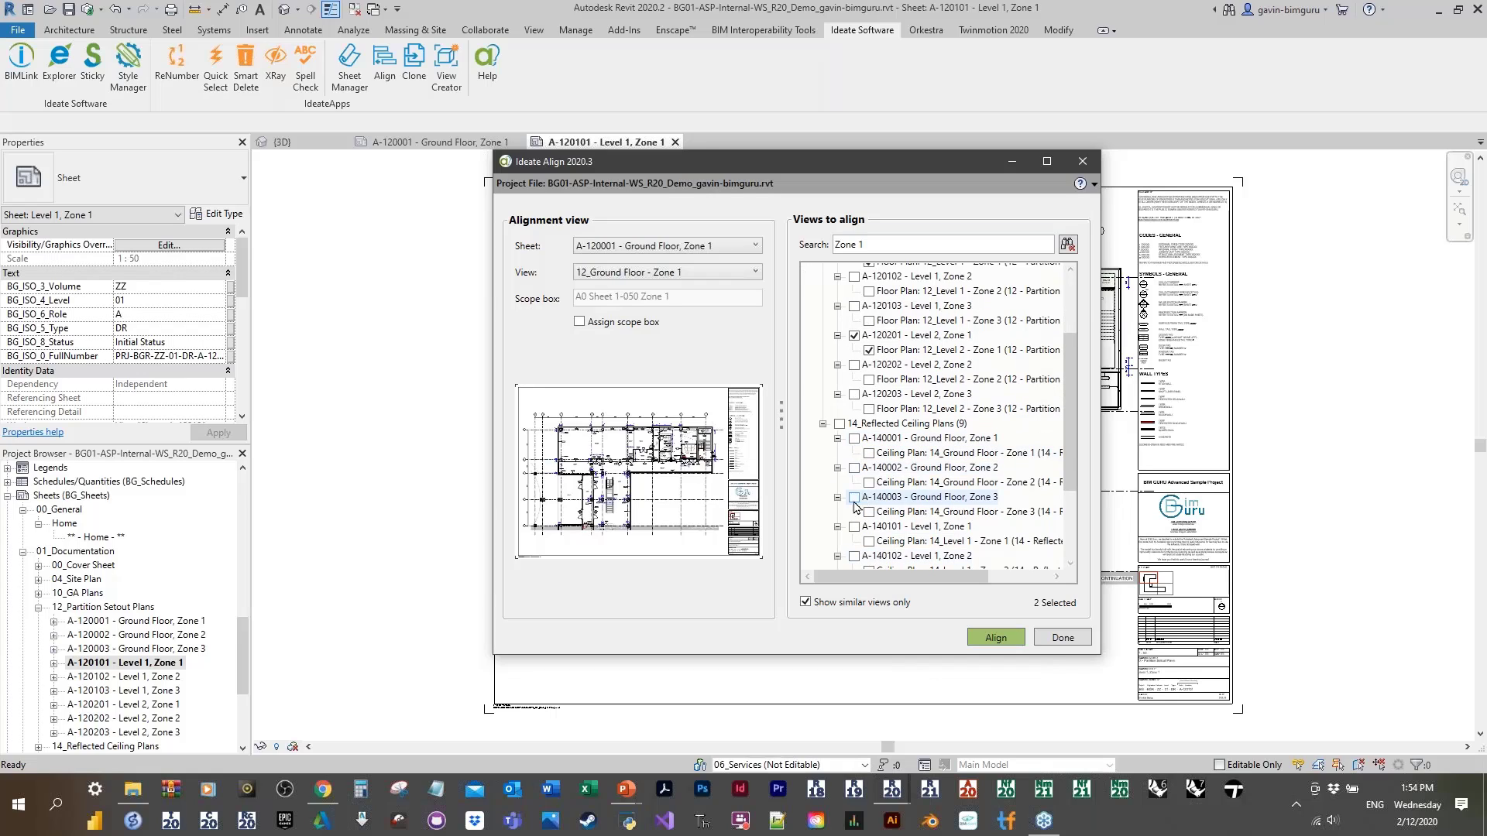
{"action": "left_click_drag", "start_coordinate": [877, 245], "coordinate": [766, 251]}
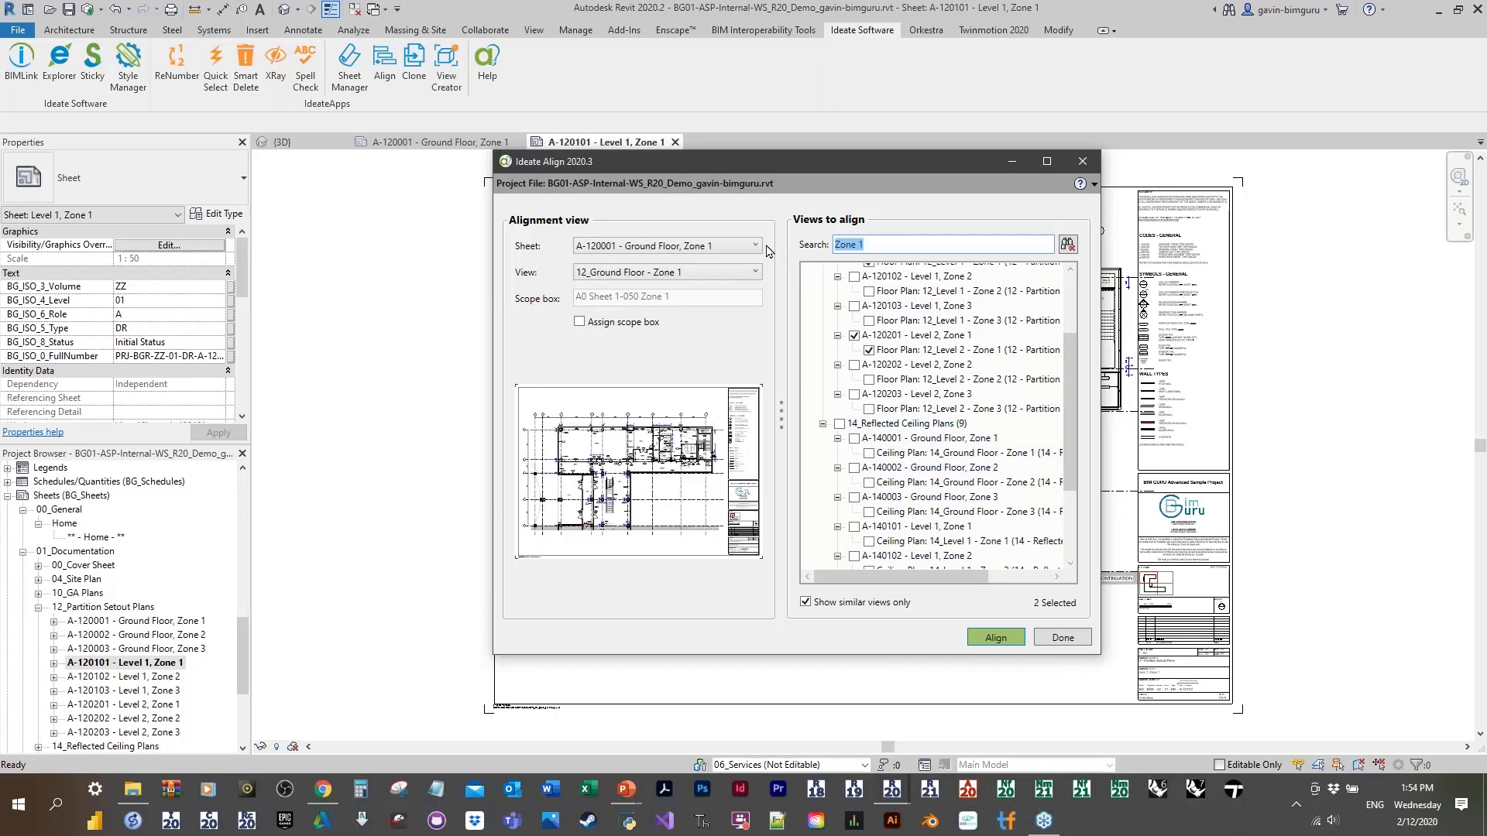
{"action": "type", "text": "\"zone 1\""}
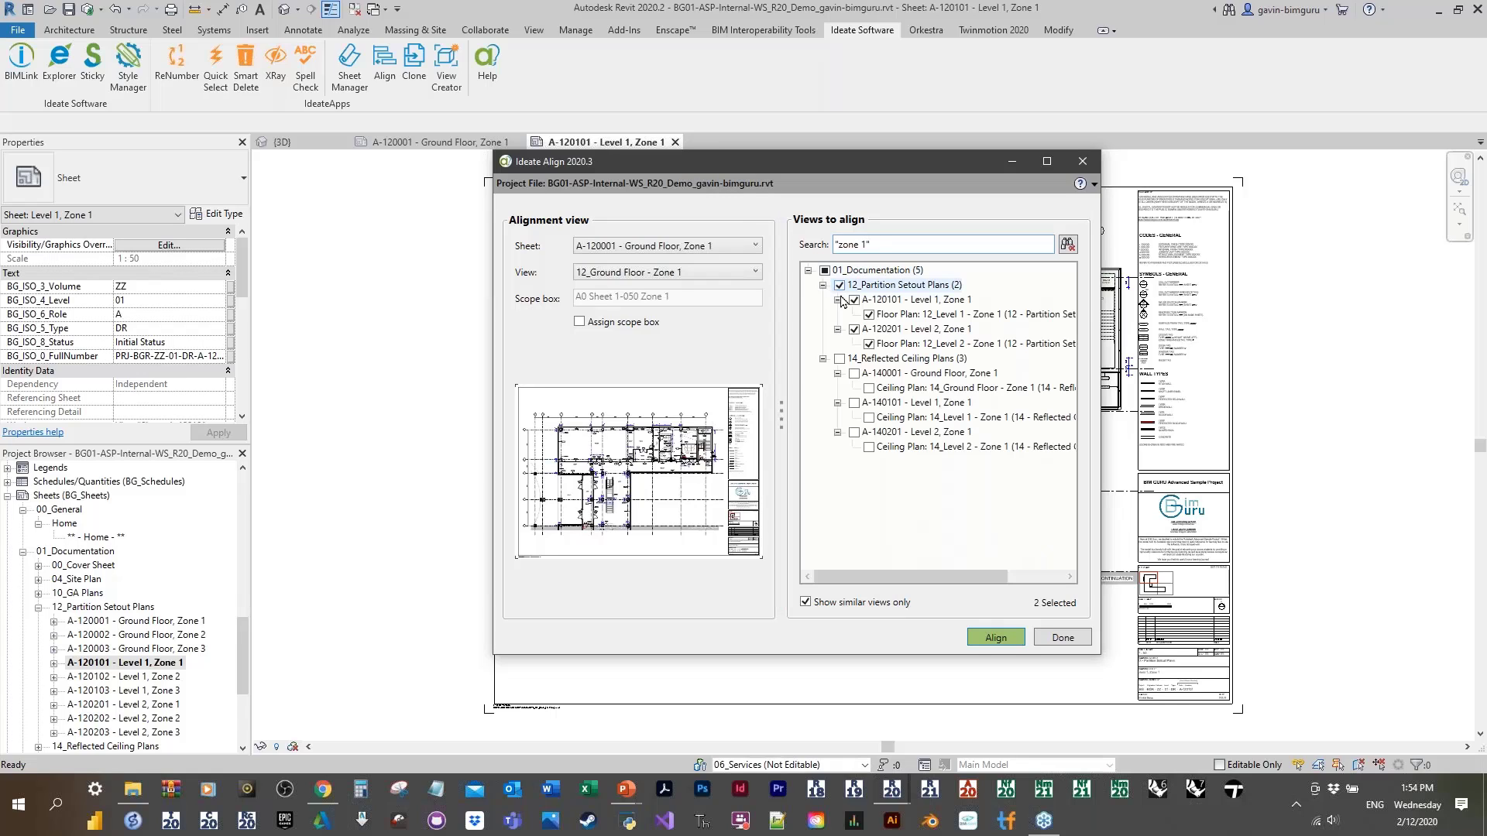
Step: Add the reflected ceiling plan sheets A-140001, A-140101 and A-140201 to the selection and align the selected views
{"action": "left_click", "coordinate": [854, 373]}
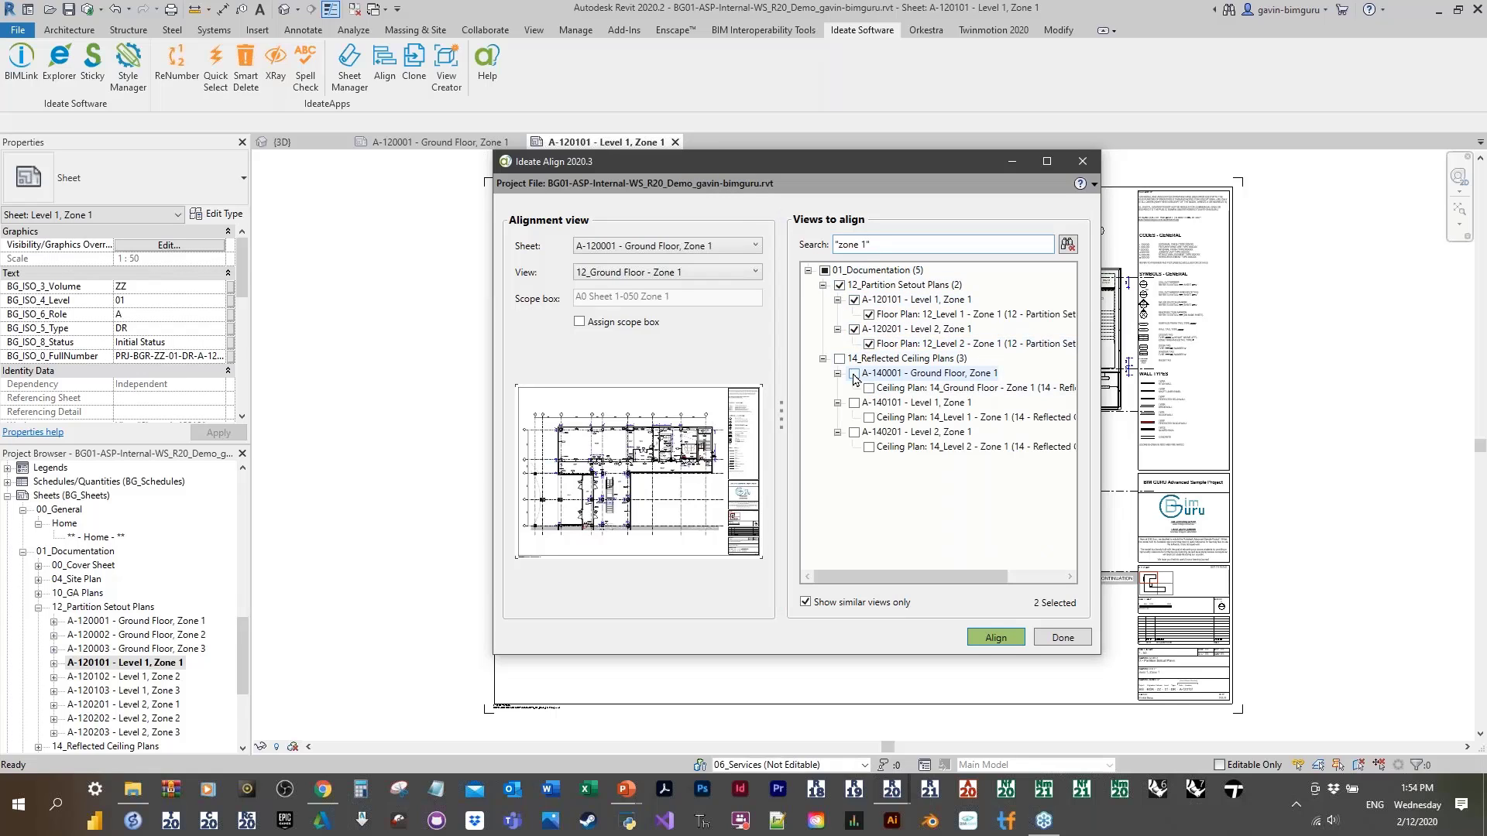
{"action": "left_click", "coordinate": [854, 402]}
{"action": "left_click", "coordinate": [854, 432]}
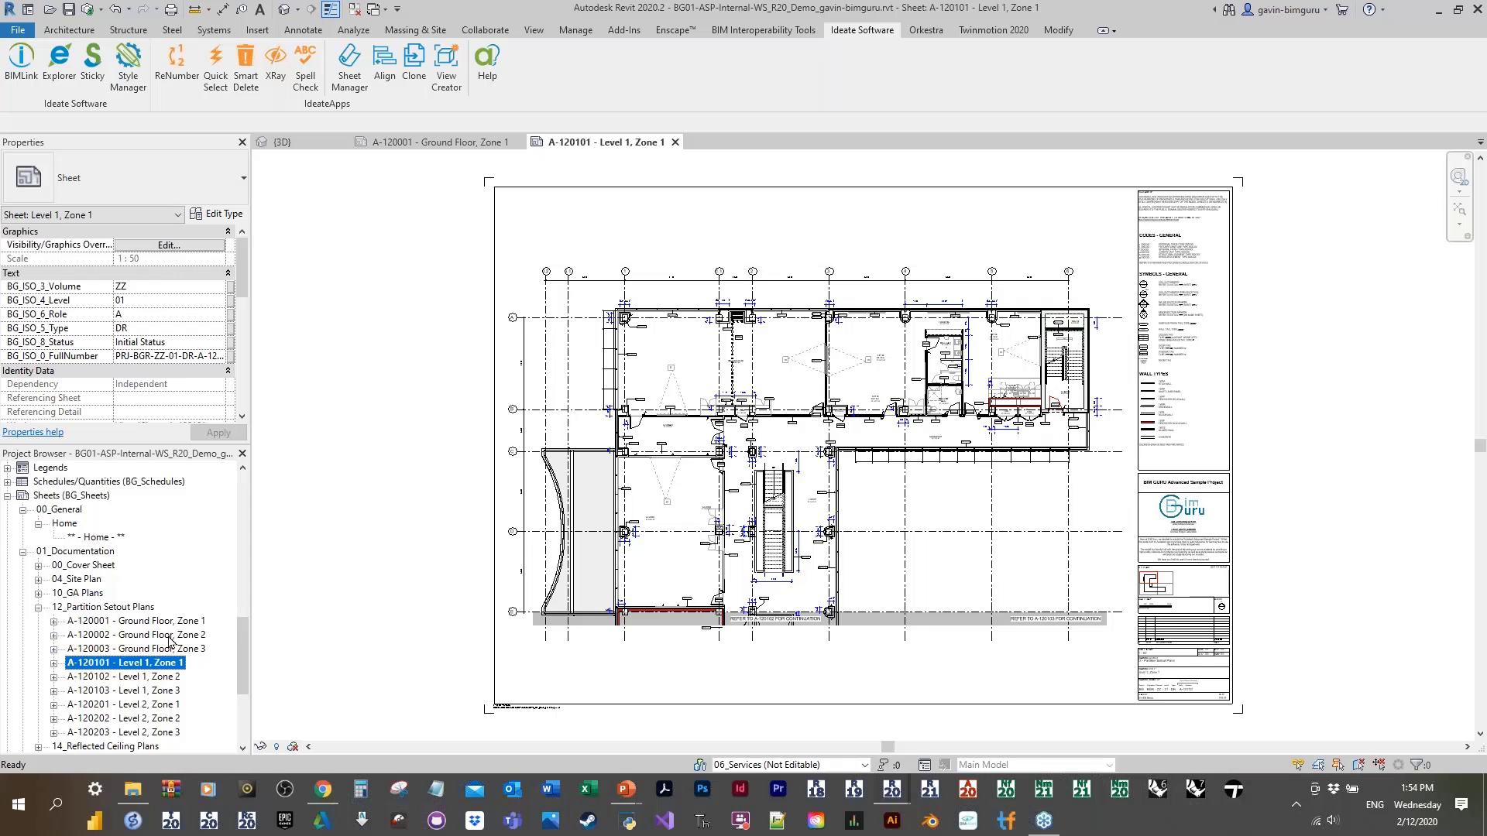
Step: Compare the plan's position on sheet A-120001 - Ground Floor, Zone 1 and close the inactive sheet view
{"action": "left_click", "coordinate": [380, 142]}
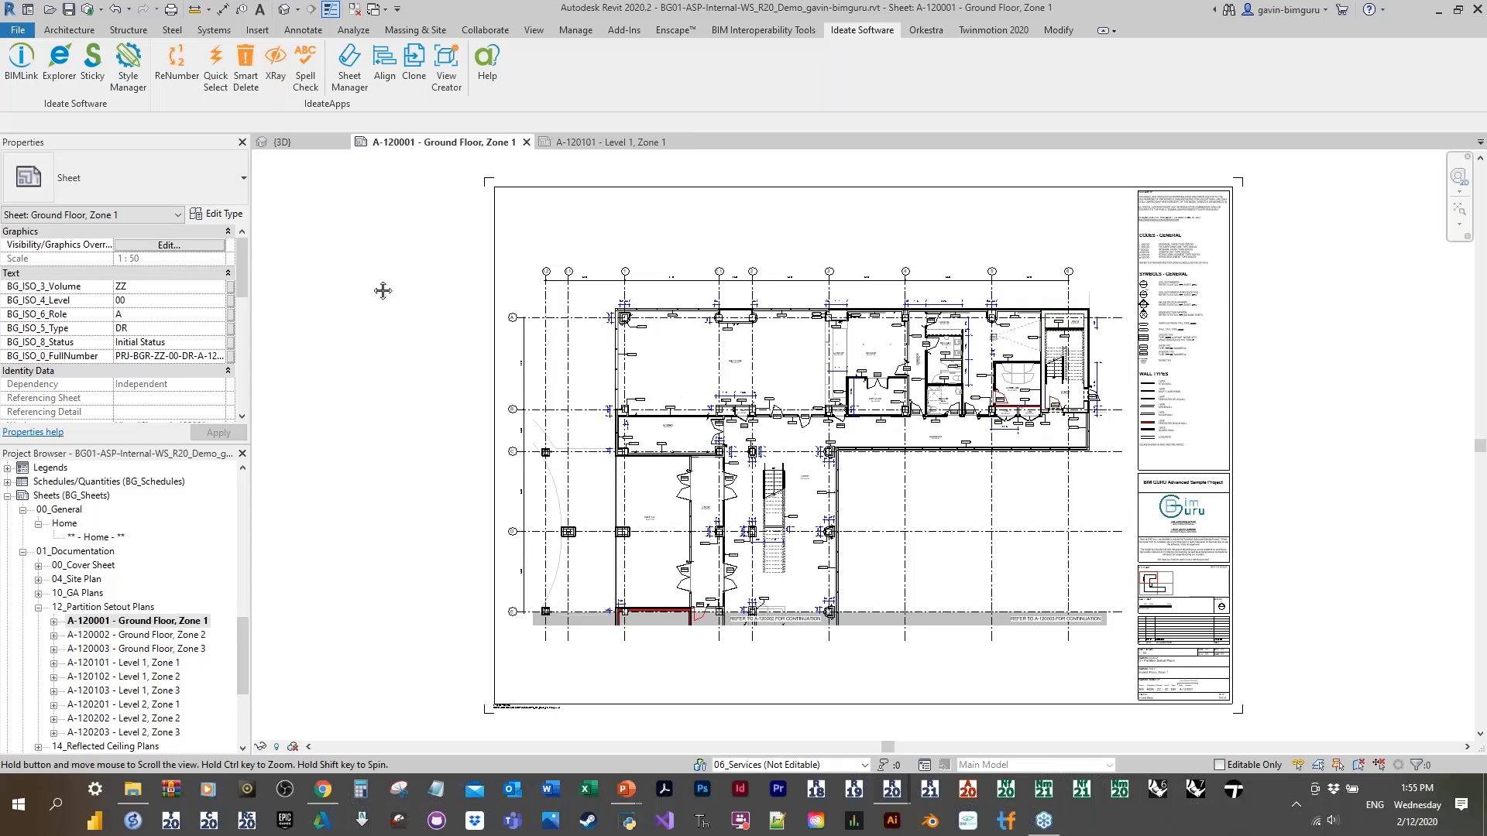
{"action": "middle_click_drag", "start_coordinate": [382, 290], "coordinate": [359, 291]}
{"action": "left_click", "coordinate": [354, 9]}
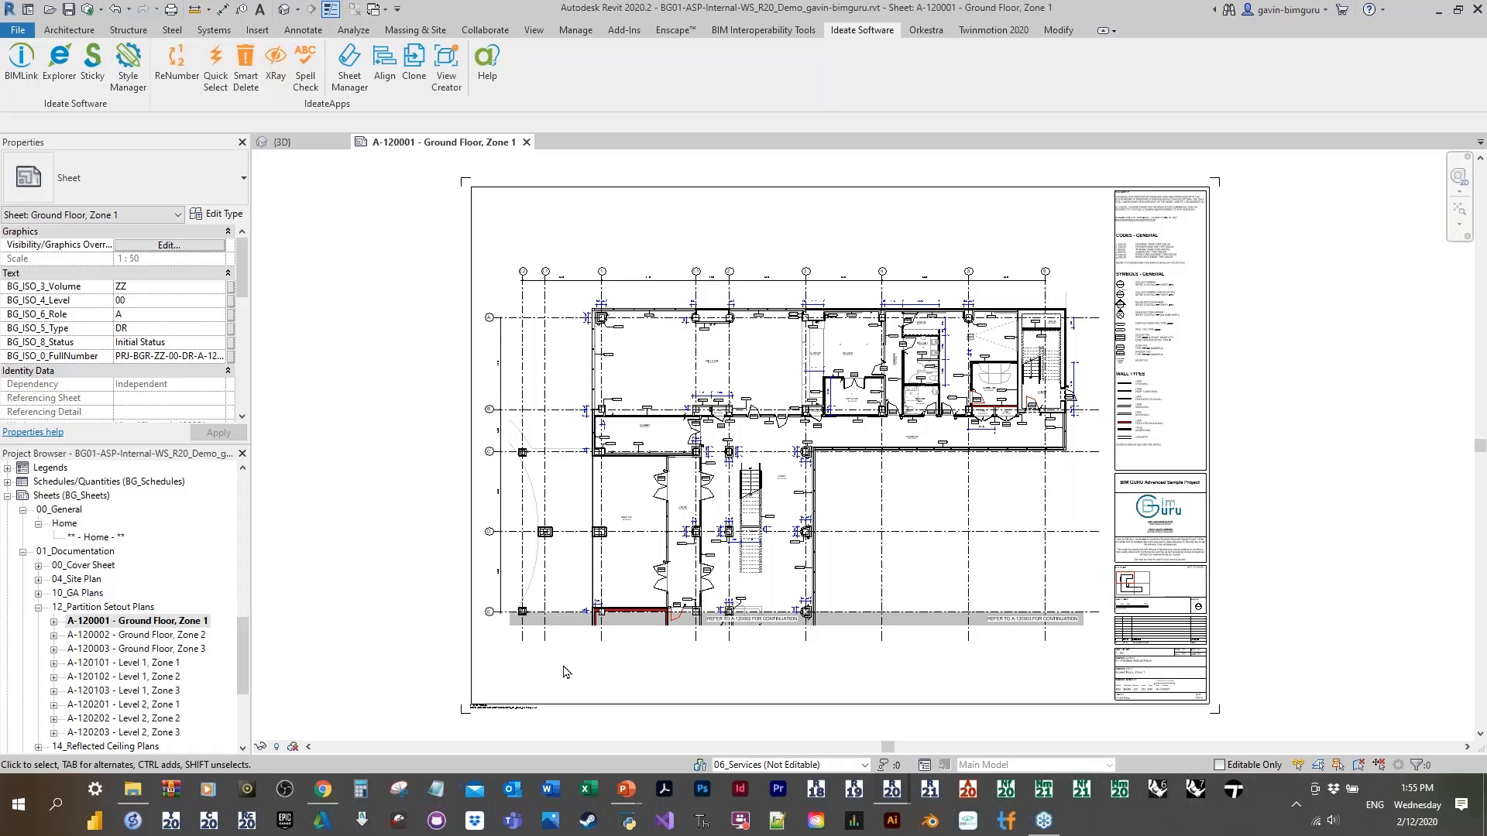
Step: Switch to the PowerPoint slide show about IdeateApps
{"action": "mouse_move", "coordinate": [626, 789]}
{"action": "left_click", "coordinate": [717, 706]}
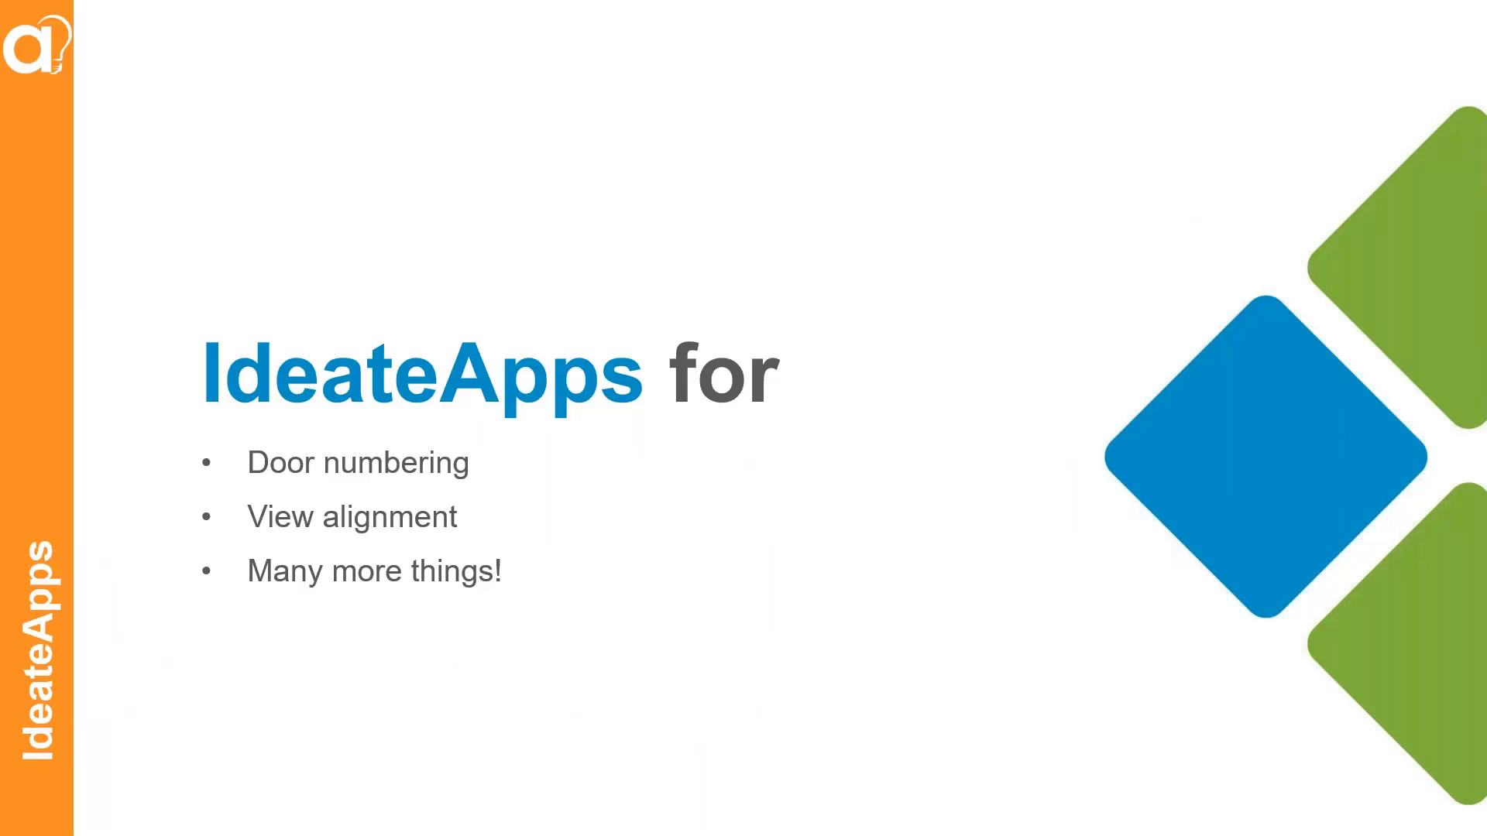